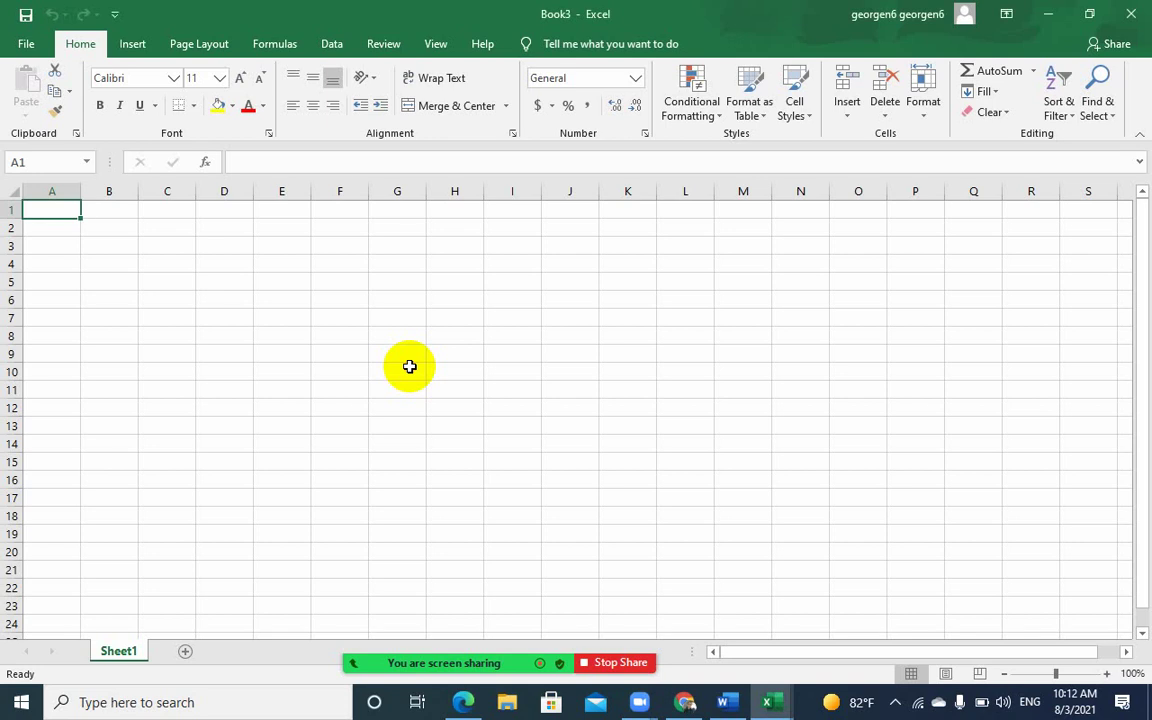
Click in several places on the worksheet before laying out the table
click(401, 370)
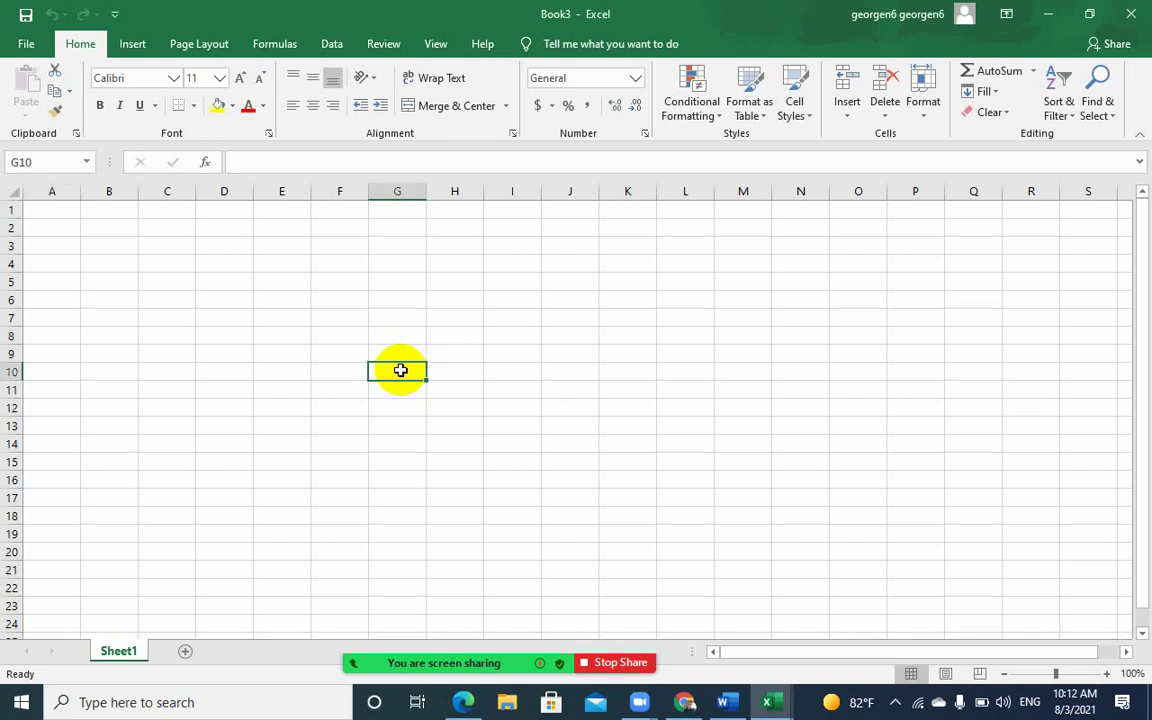
click(396, 329)
click(396, 311)
click(389, 296)
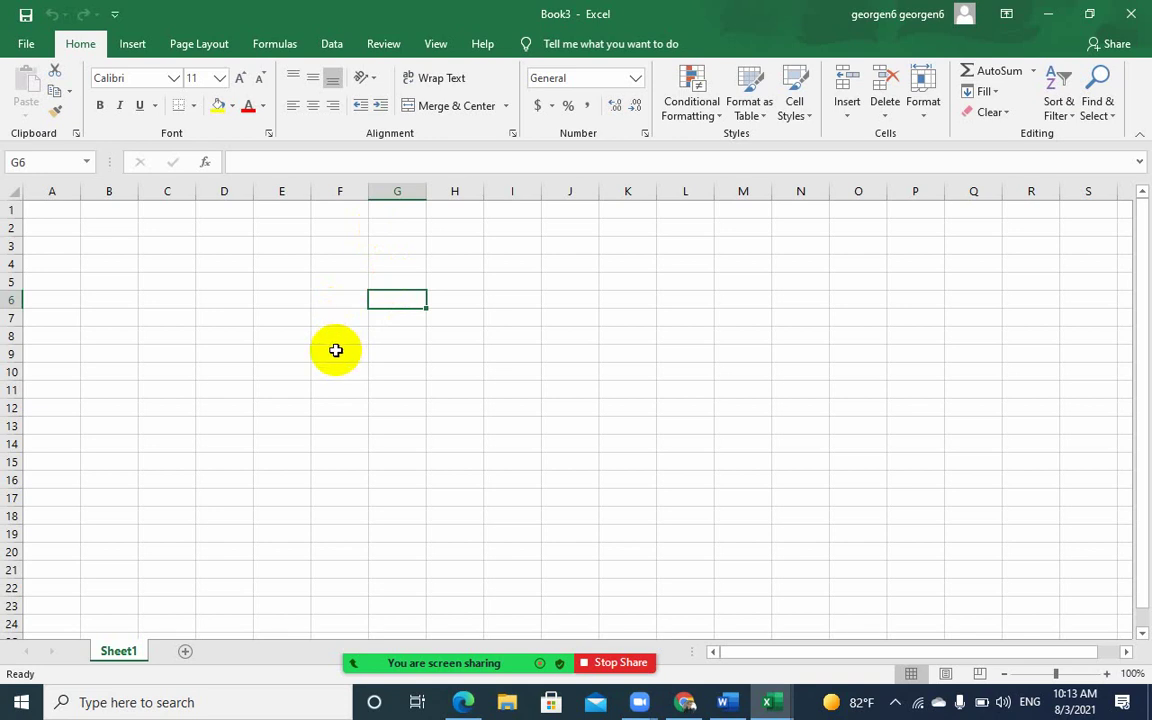
click(267, 388)
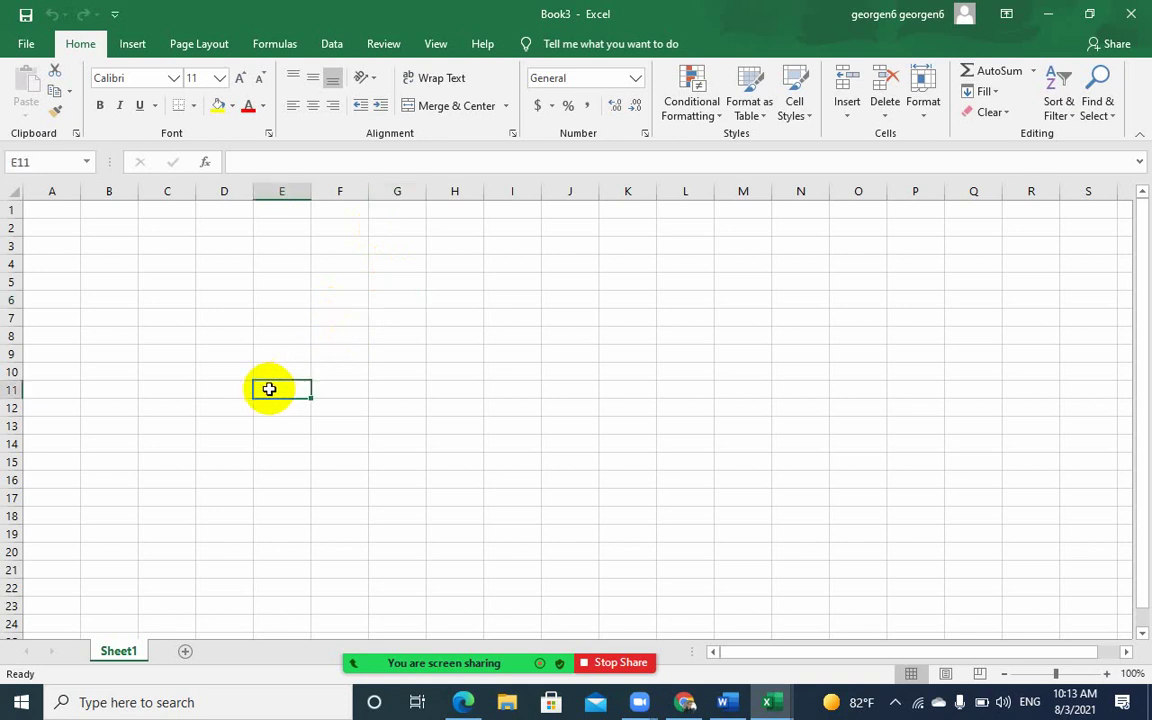
click(256, 336)
click(224, 443)
click(220, 404)
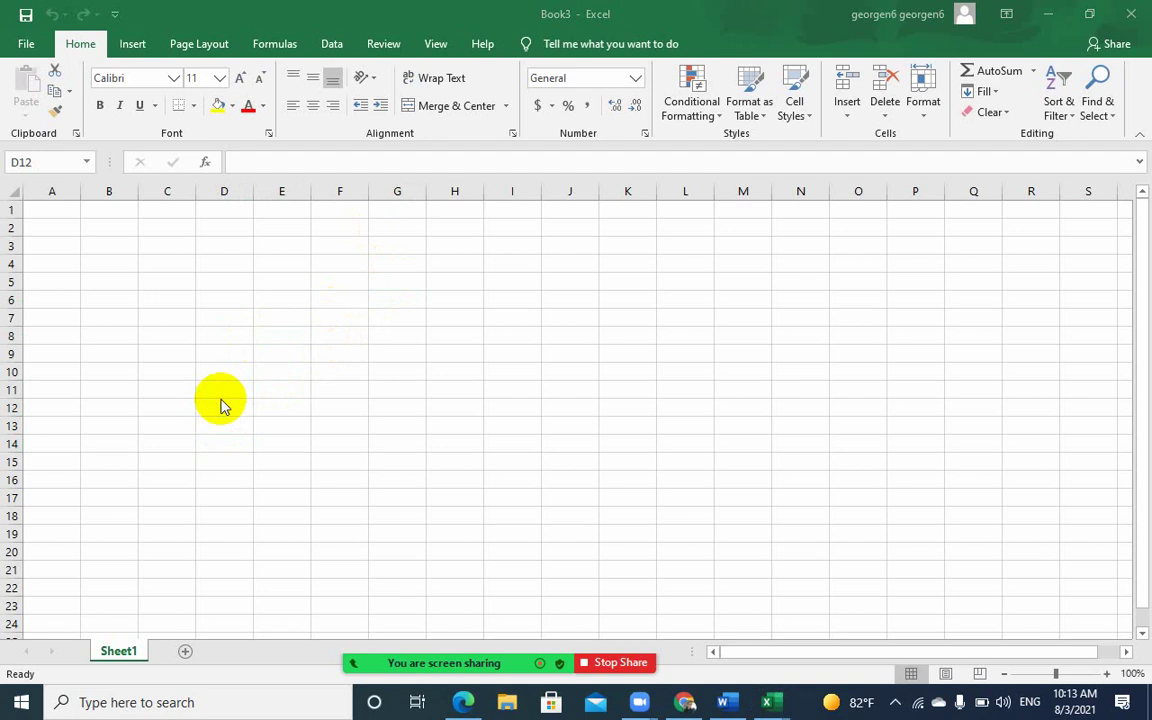
click(245, 333)
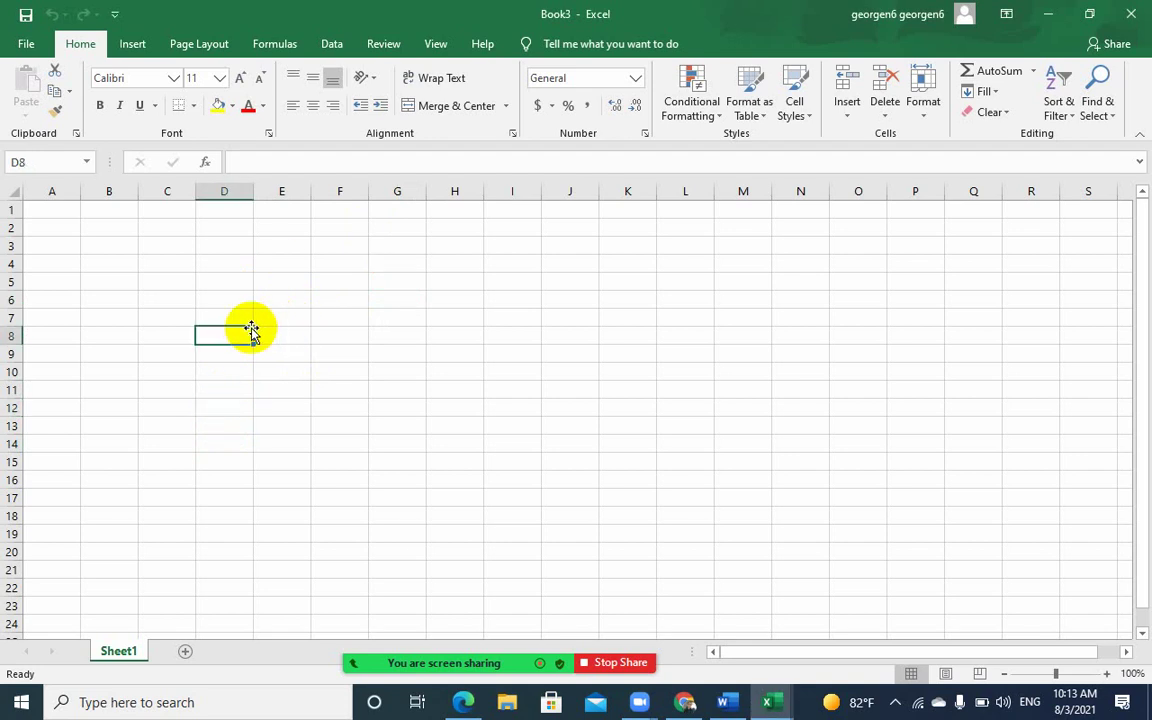
click(283, 368)
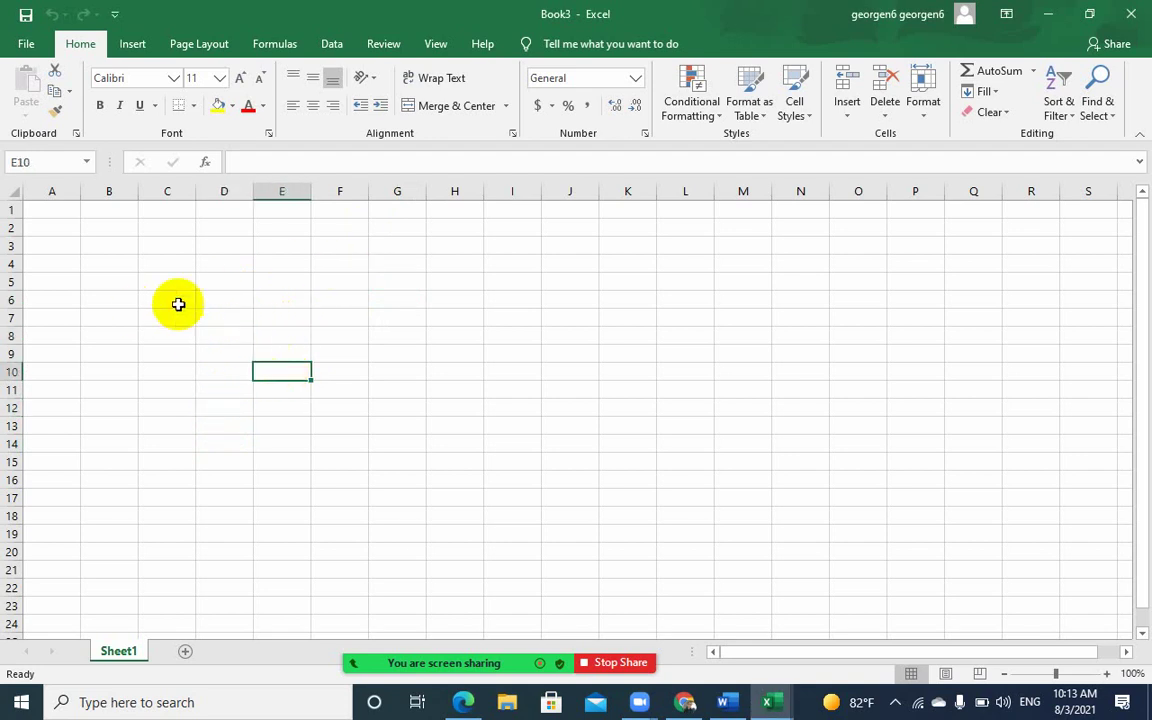
Select the block B2:J16 and give every cell All Borders
drag(114, 245, 694, 541)
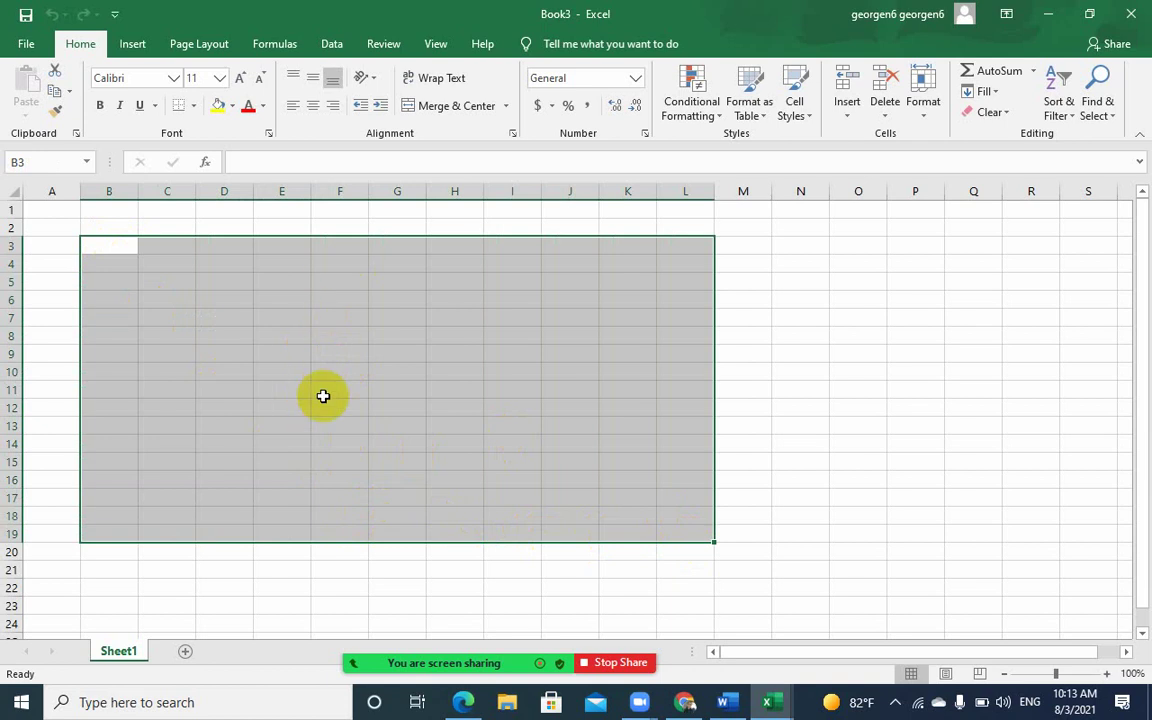
click(118, 257)
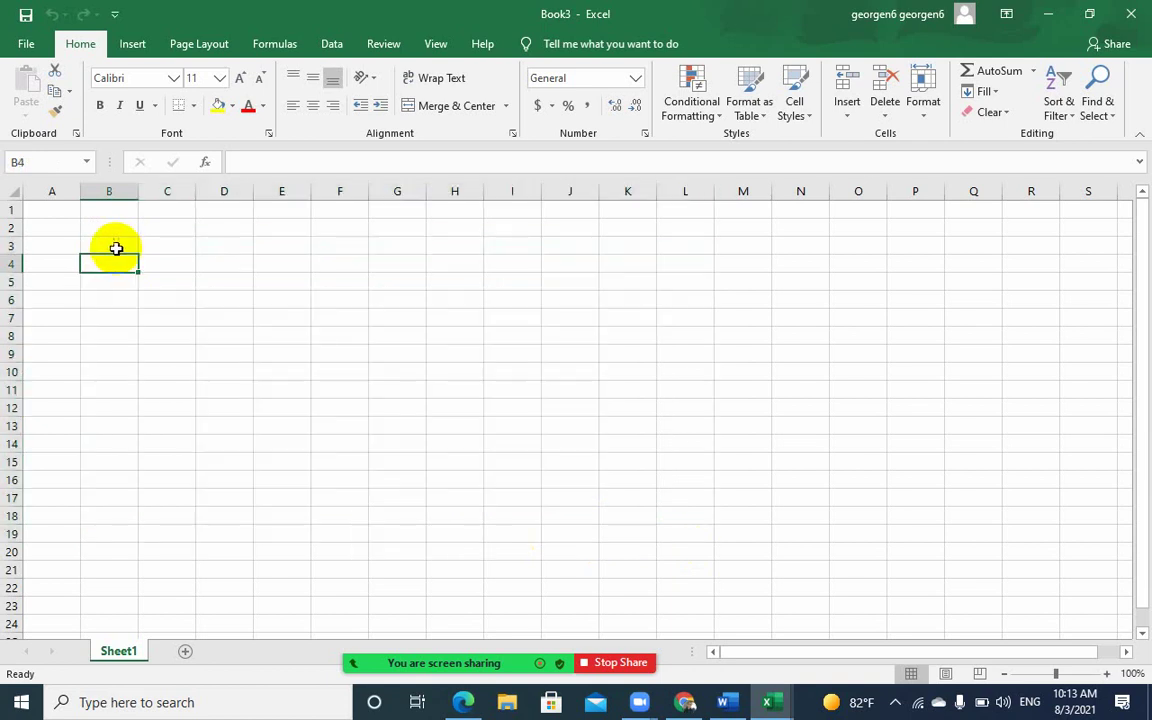
drag(116, 248, 551, 484)
click(774, 368)
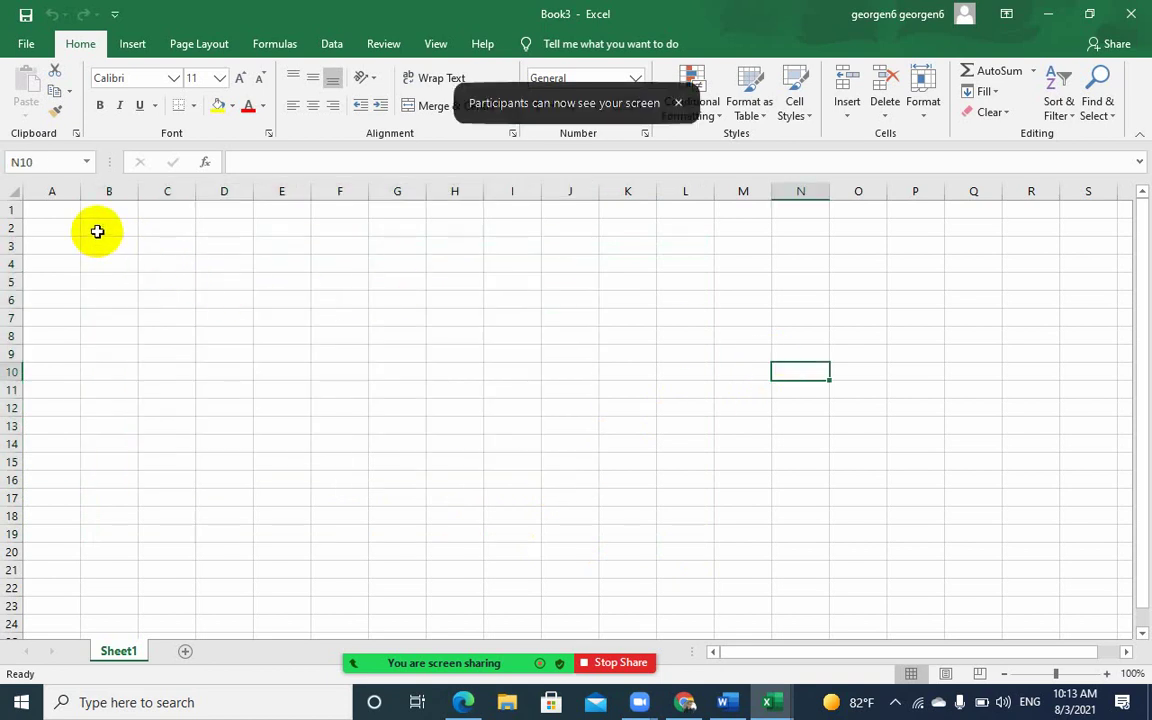
mouse_move(95, 229)
mouse_down()
mouse_move(137, 364)
mouse_move(550, 473)
mouse_up()
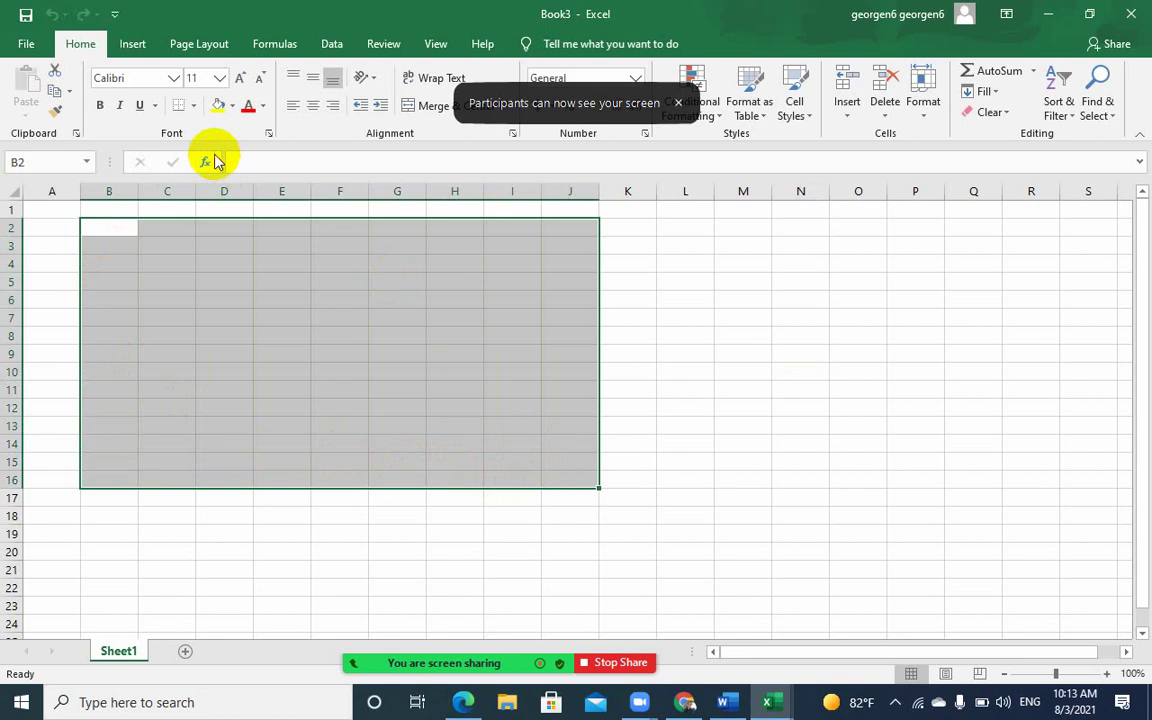
click(194, 106)
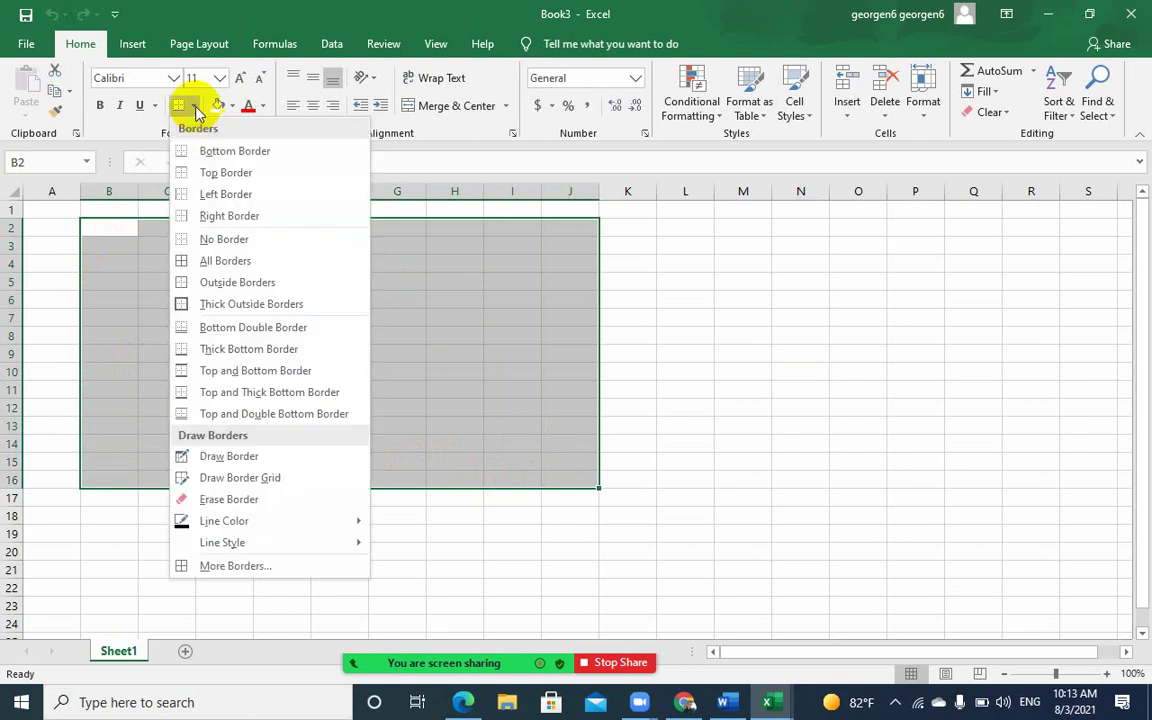
click(240, 268)
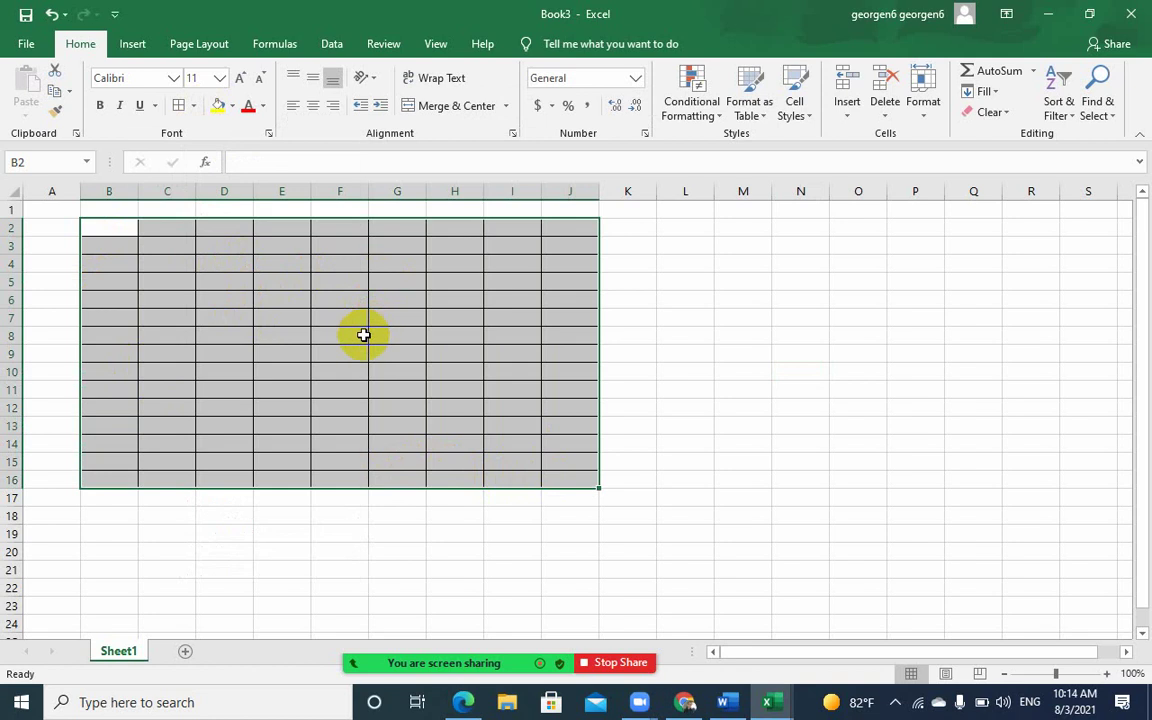
Look over the Insert tab options and deselect the bordered range
click(134, 46)
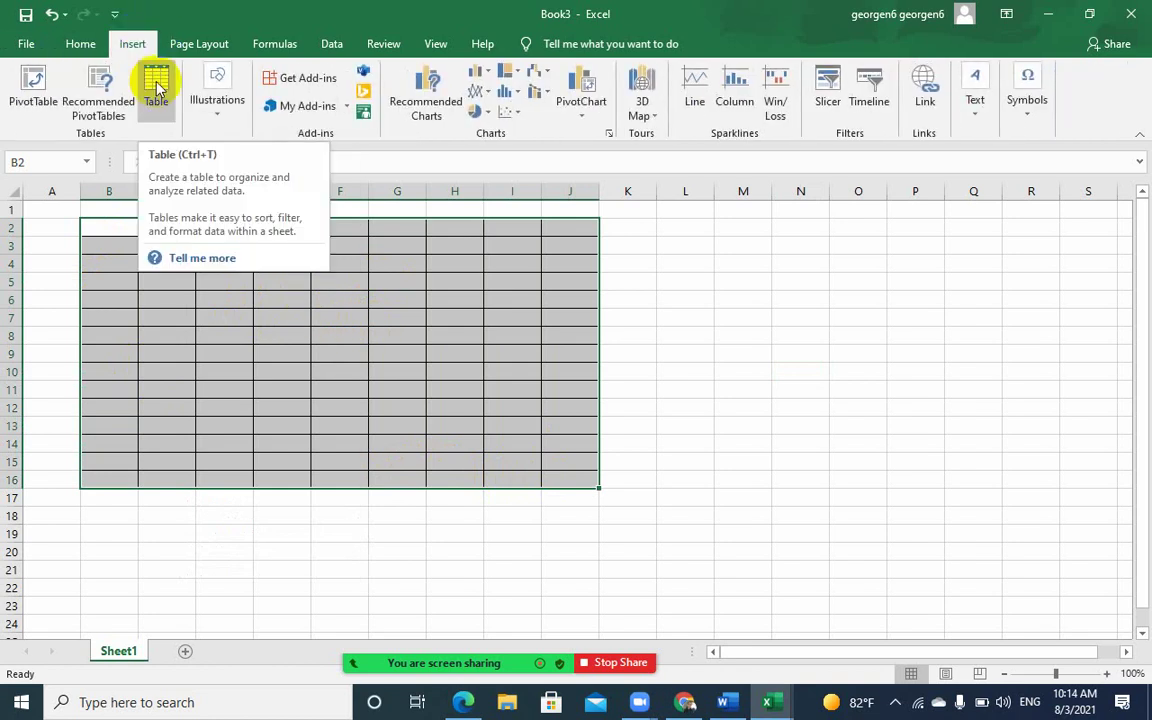
click(440, 334)
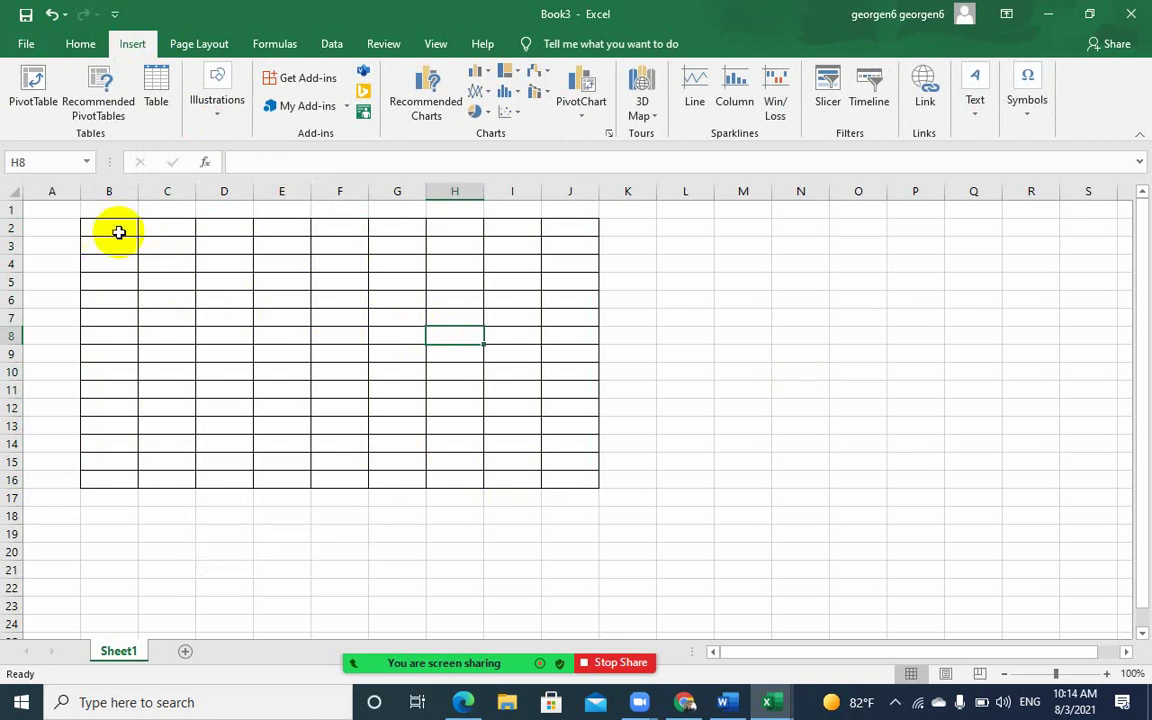
click(727, 381)
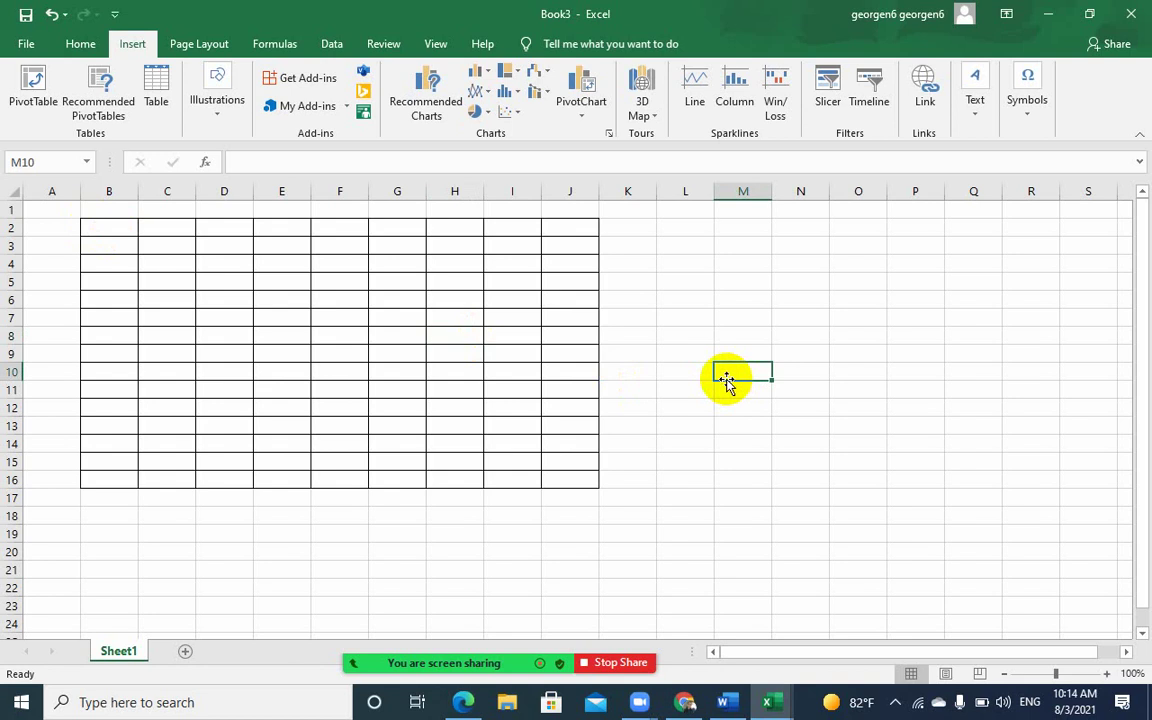
click(568, 355)
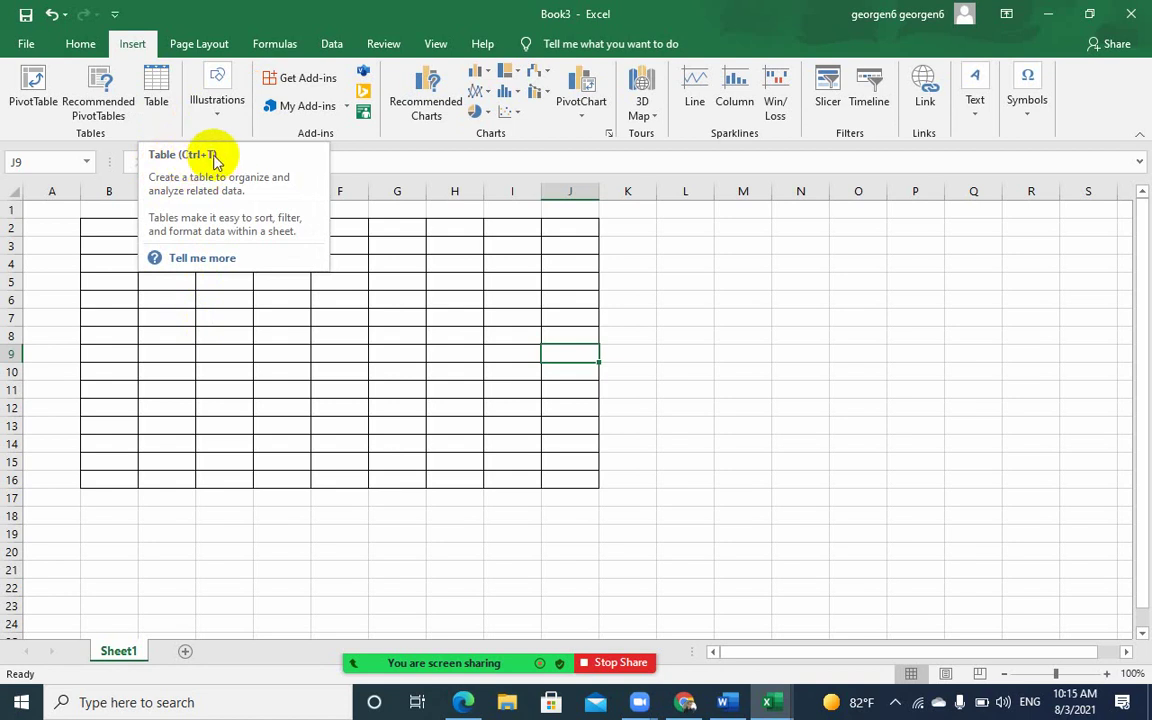
click(245, 360)
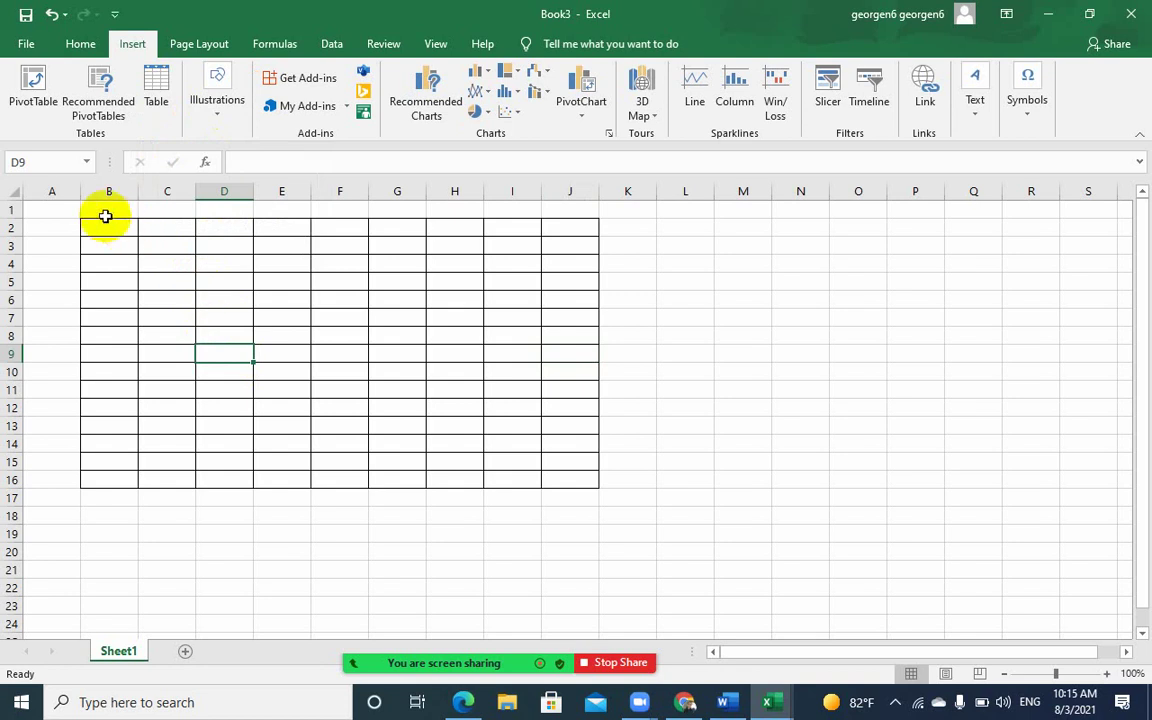
Merge and centre cells B2:J2 into one cell
drag(93, 228, 560, 228)
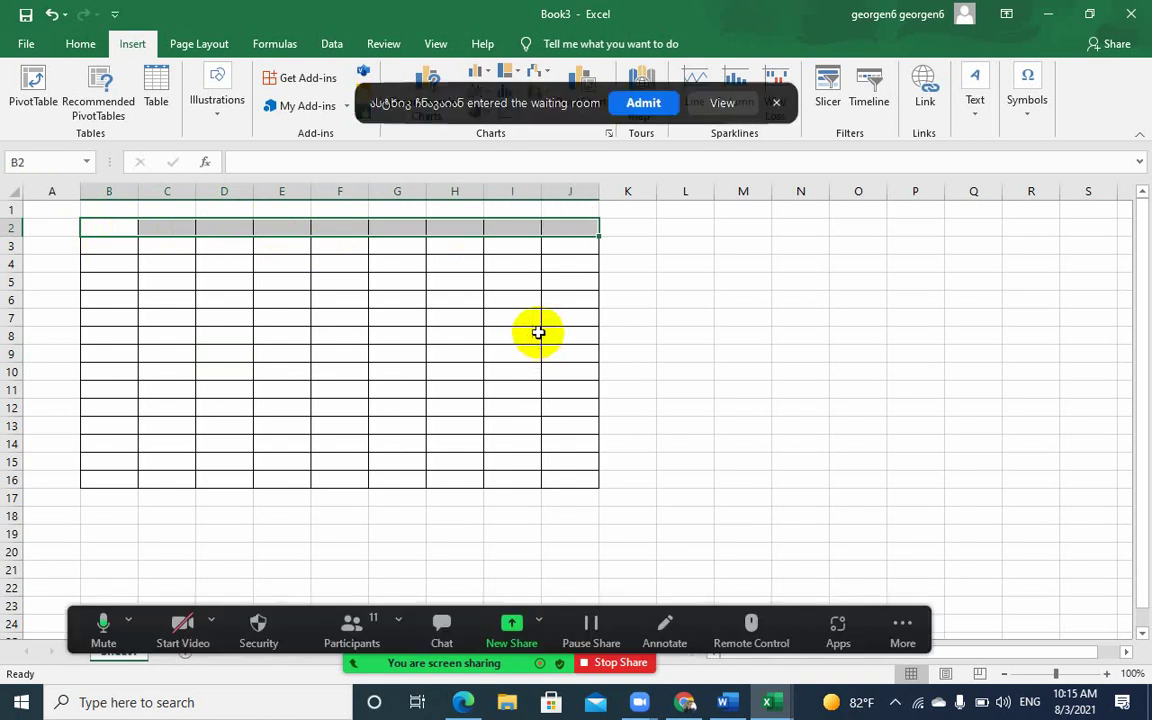
click(643, 103)
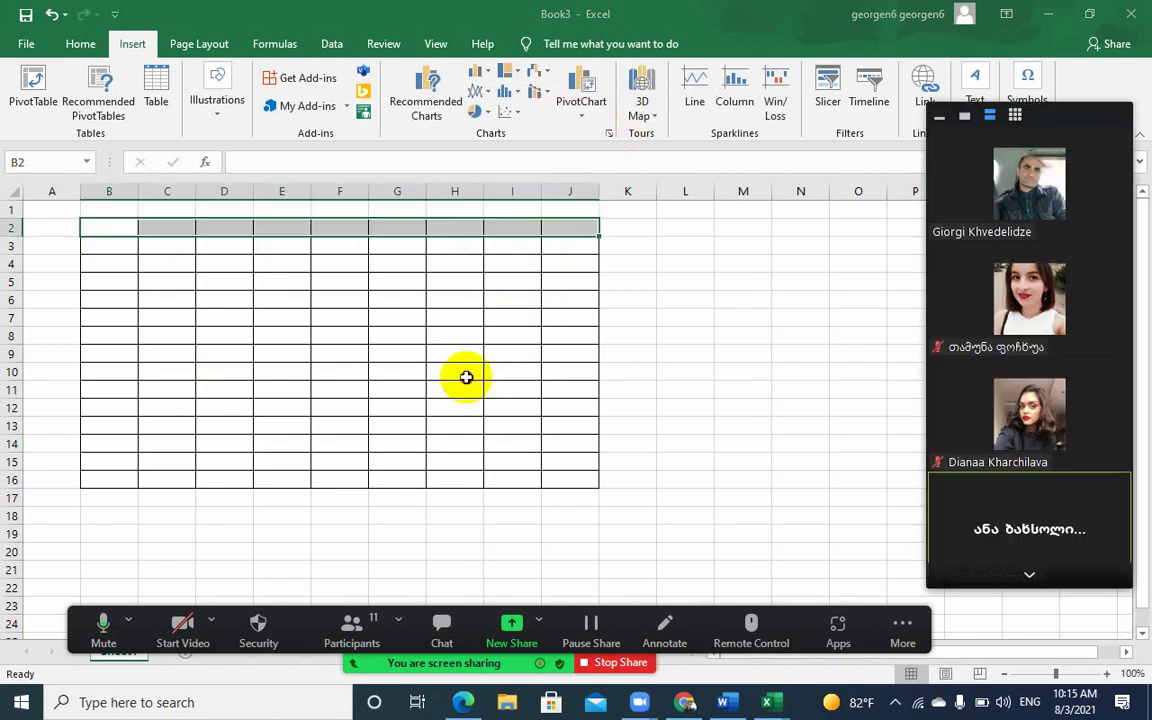
click(939, 125)
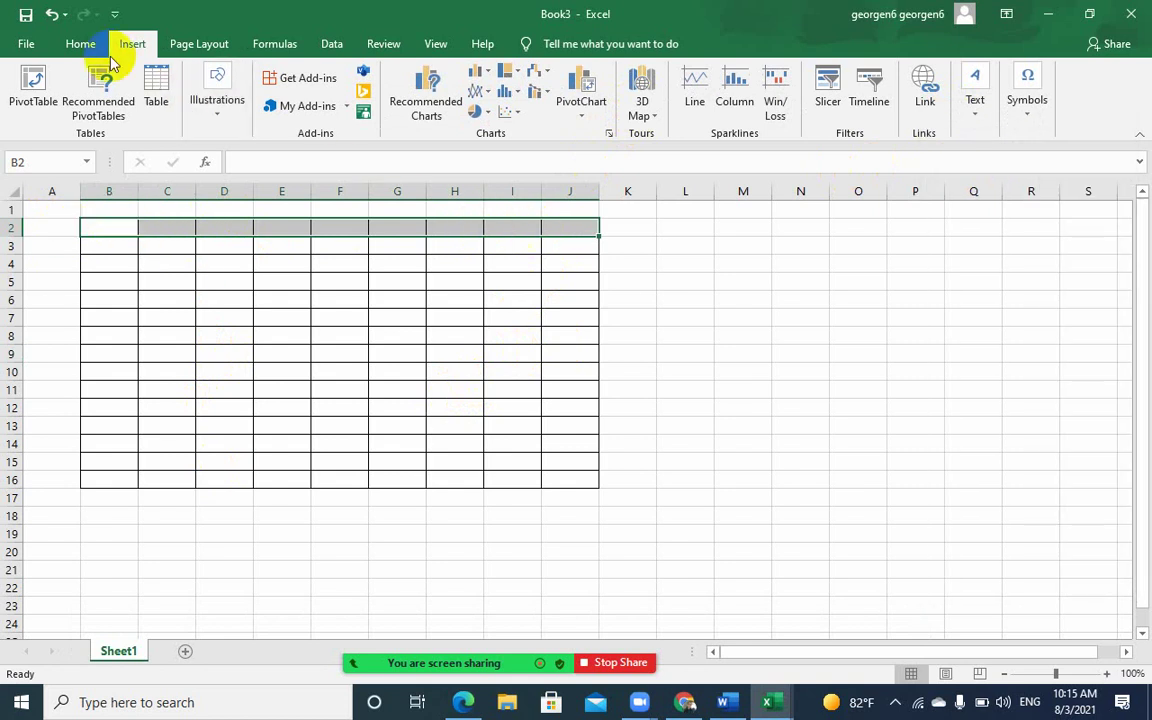
click(80, 44)
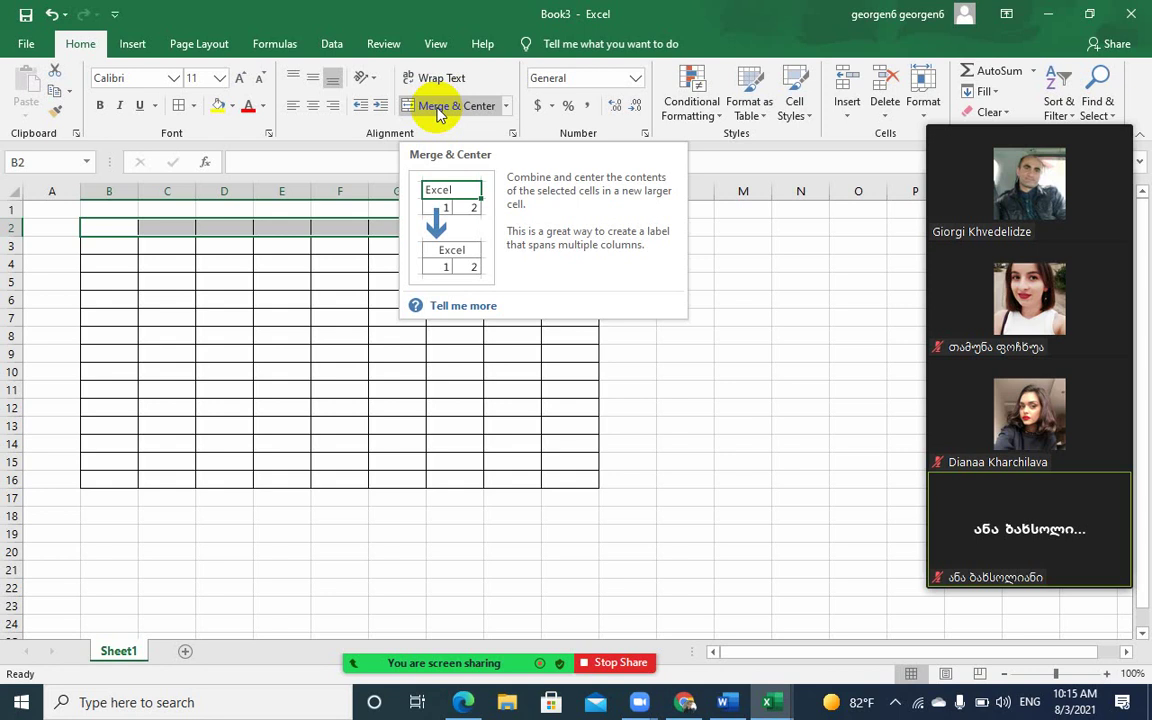
click(438, 110)
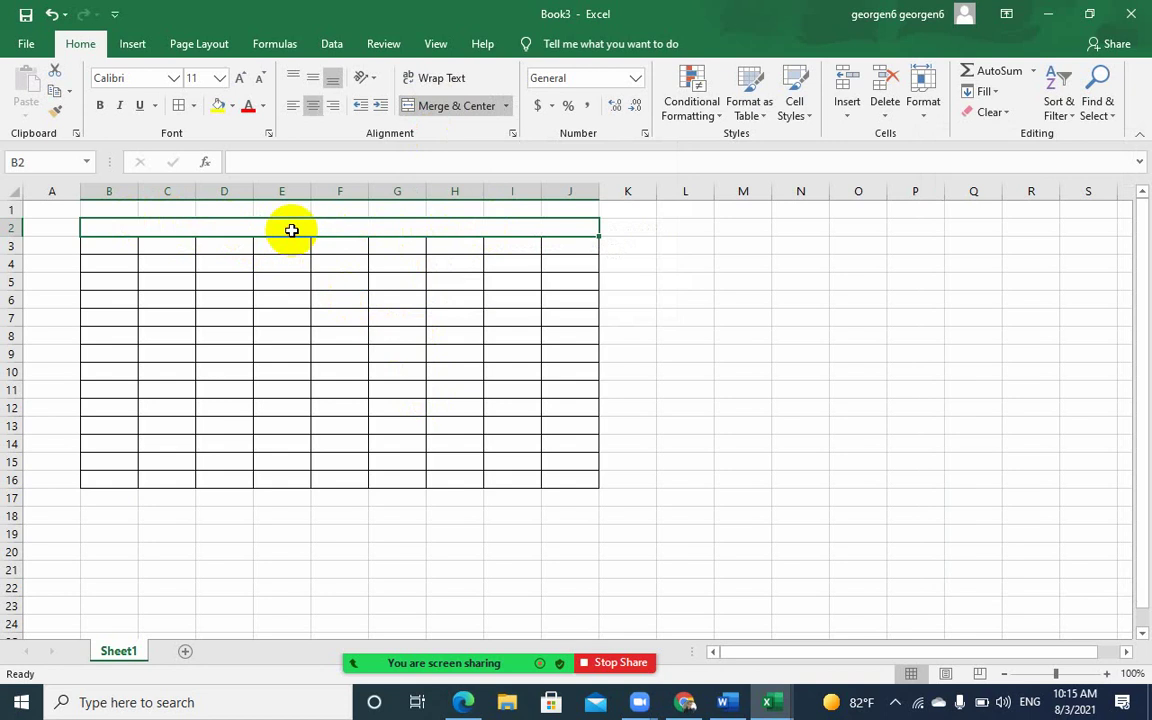
Type the Georgian title ხელფასები into the merged cell
key(alt+shift)
text(ხელ)
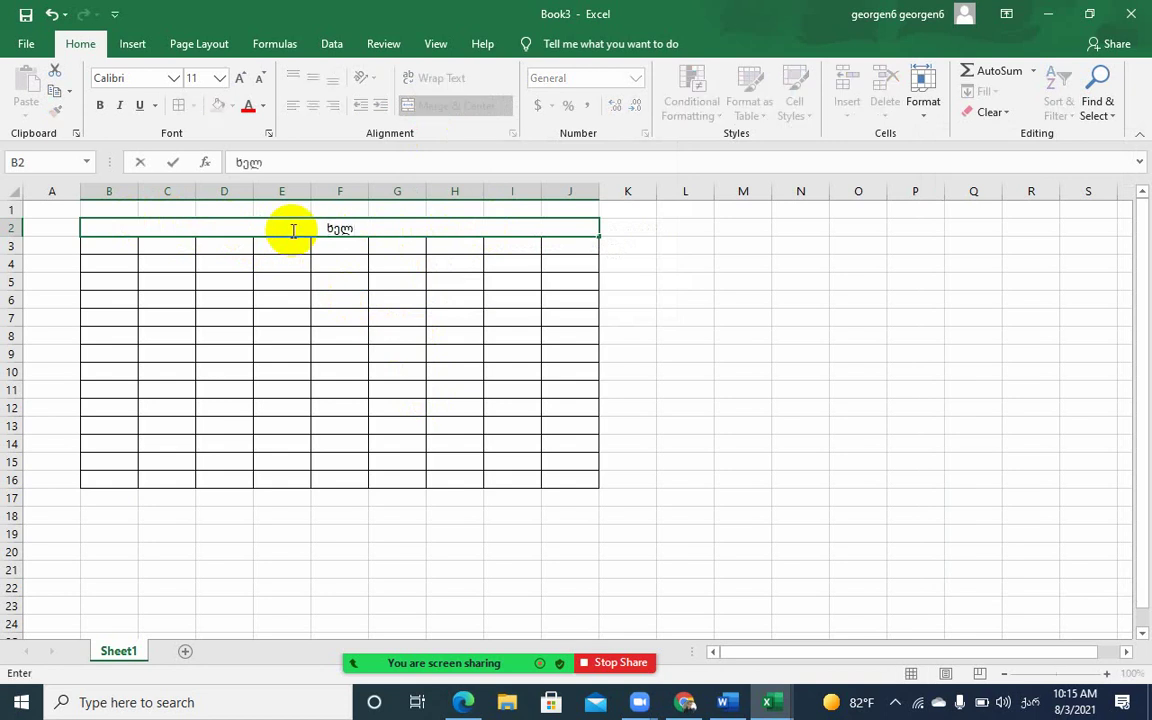
text(ფასები)
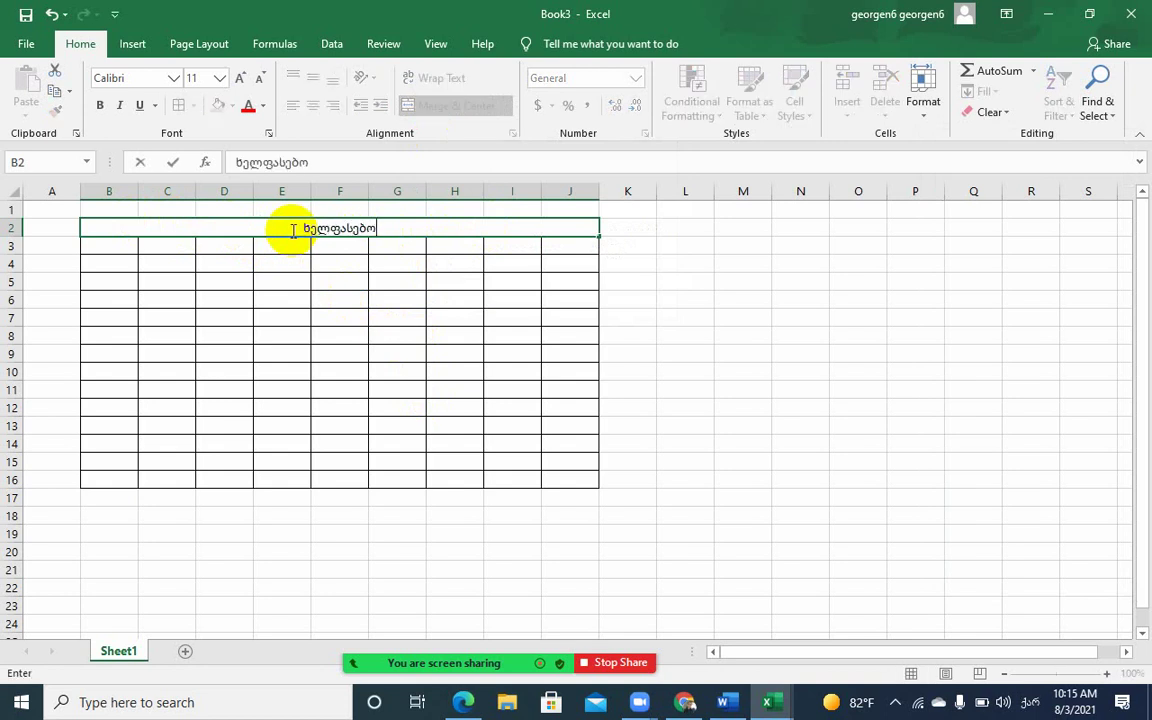
key(BackSpace)
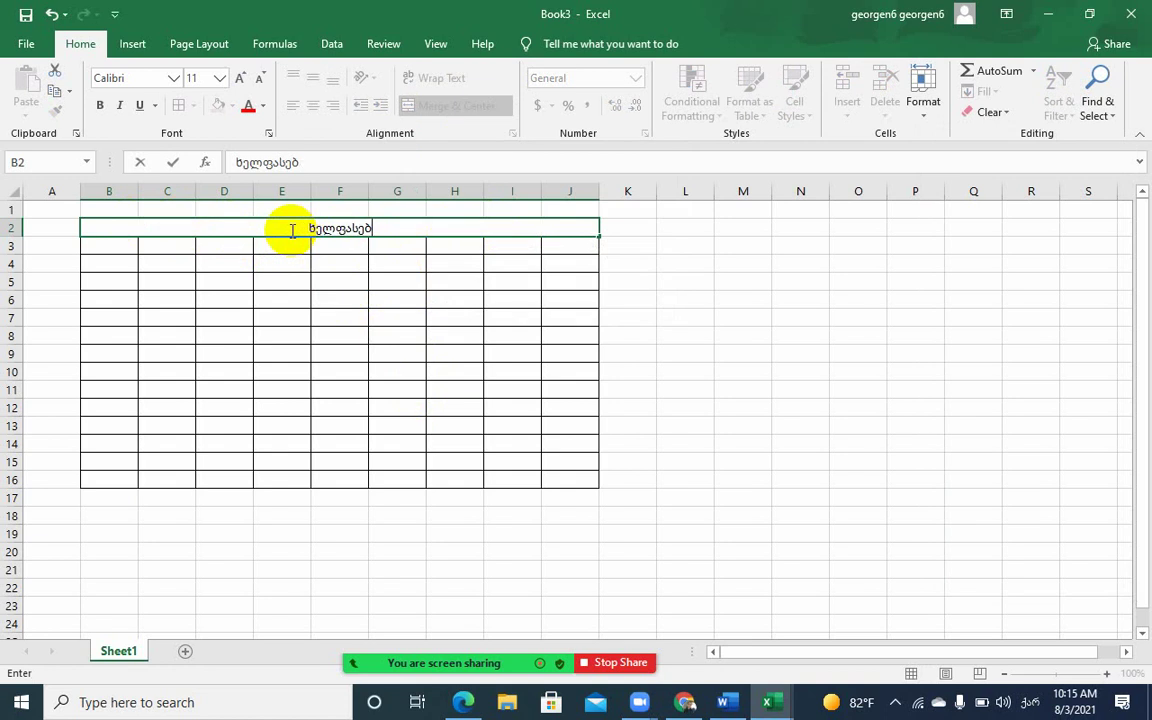
text(ი)
Enlarge the ხელფასები title to font size 20
click(339, 231)
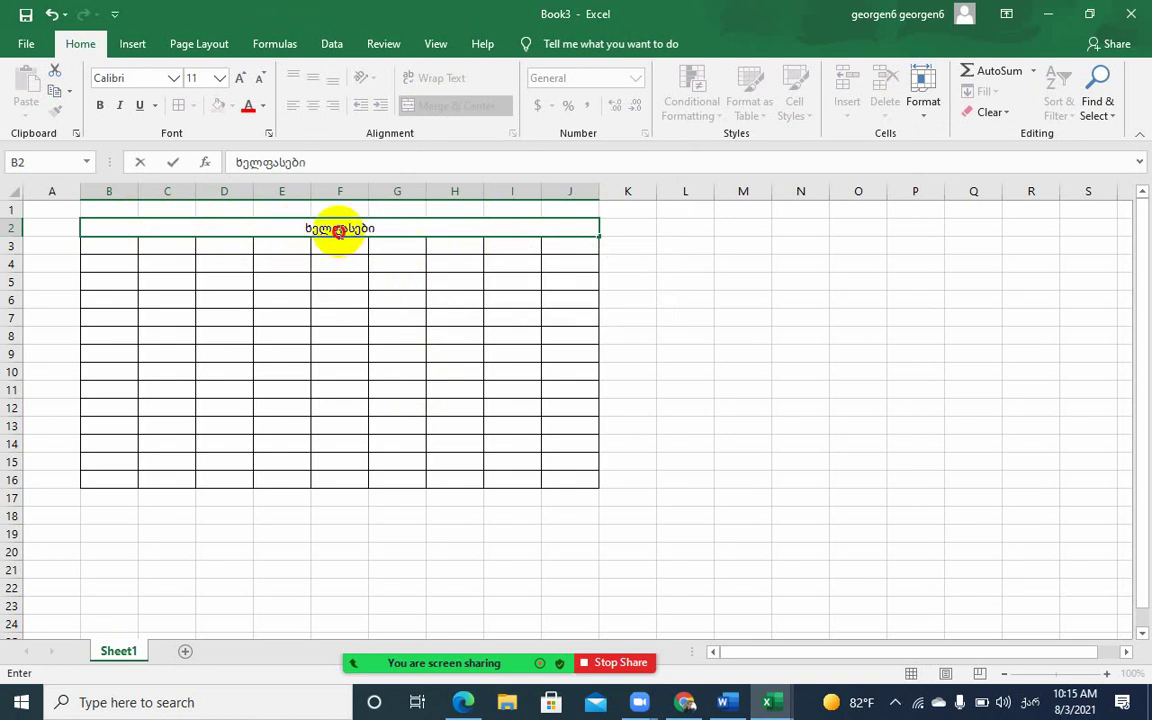
double_click(339, 231)
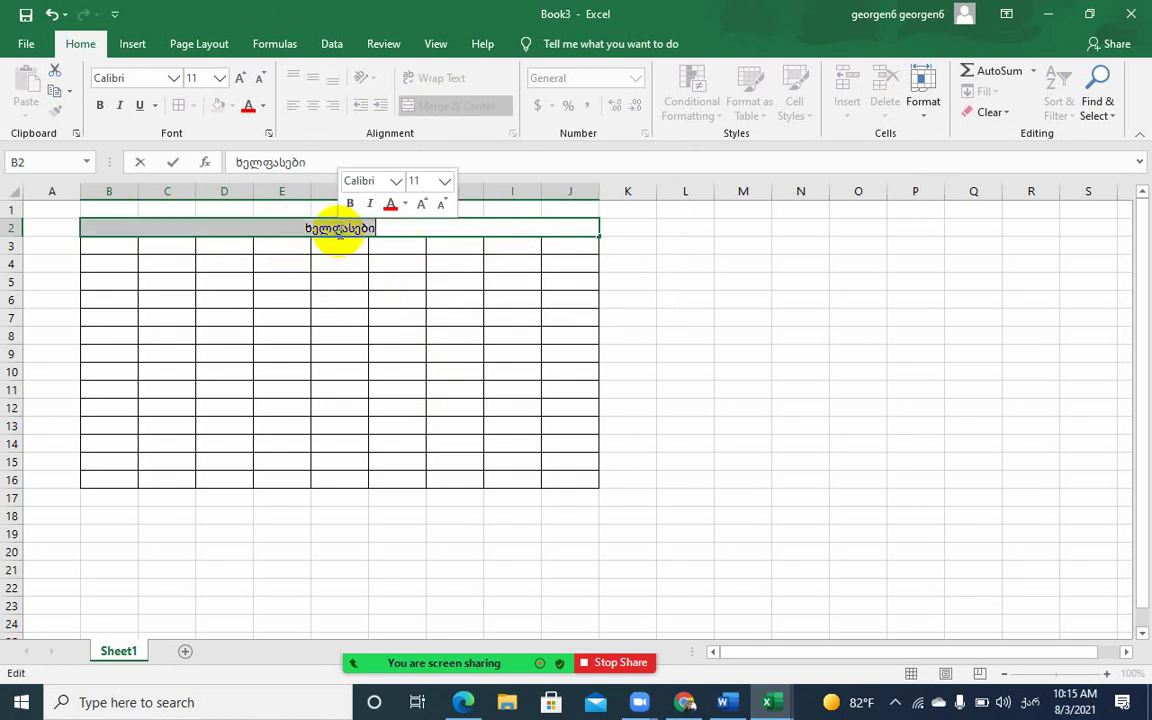
click(219, 79)
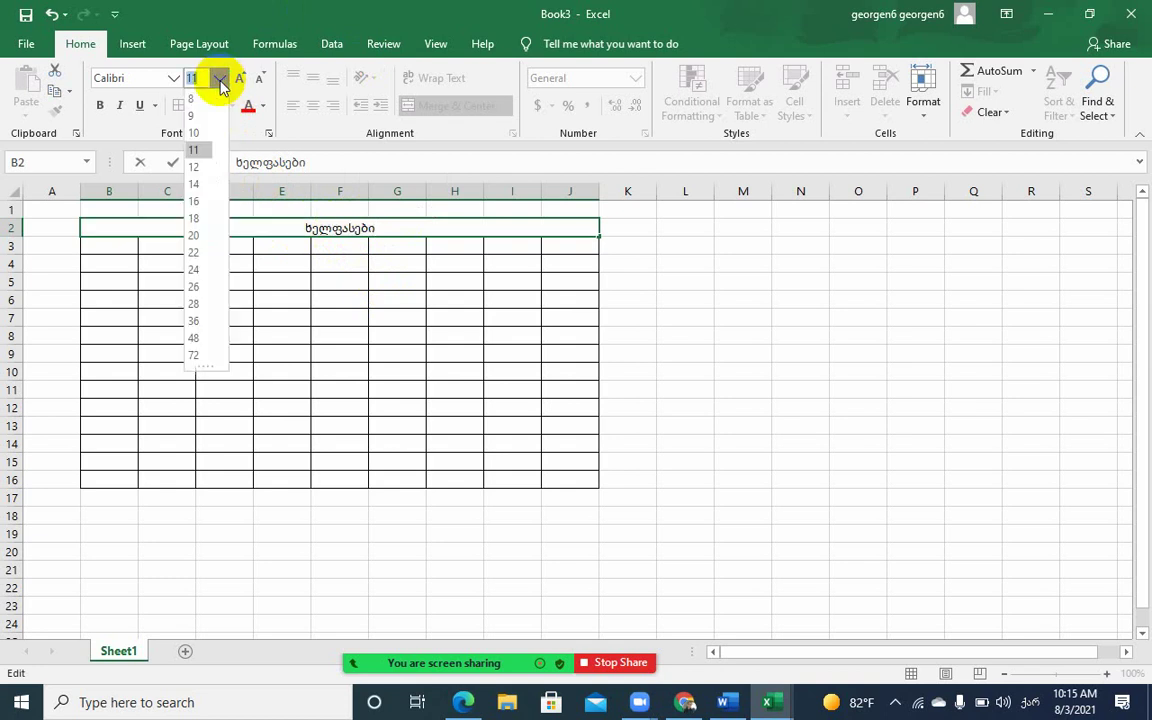
click(195, 251)
click(424, 358)
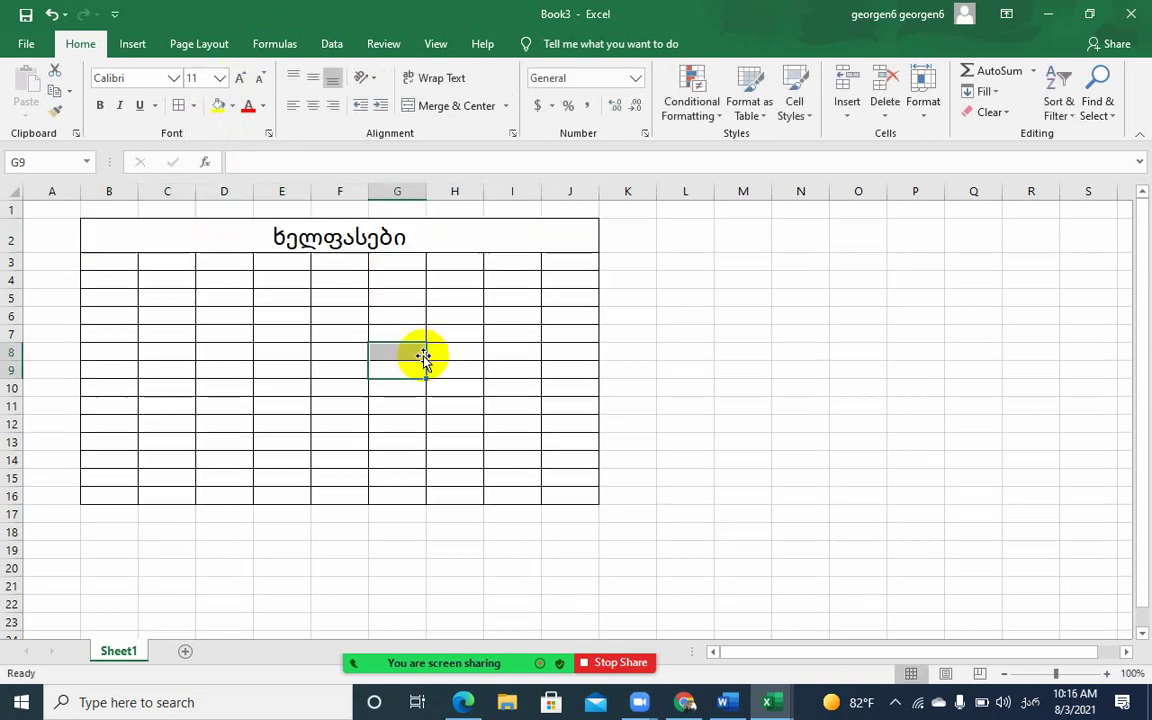
click(104, 256)
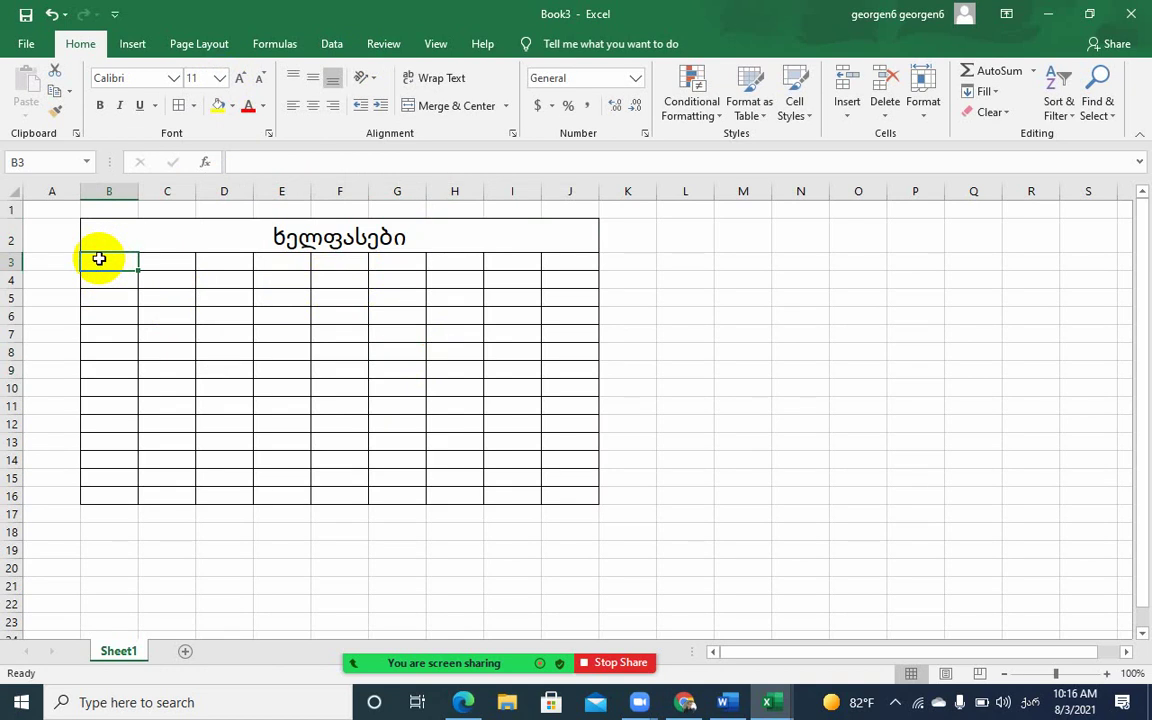
Enter headings პერსონალი in B3 and სამ.დაწყება in C3, widening columns B and C
text(პერსო)
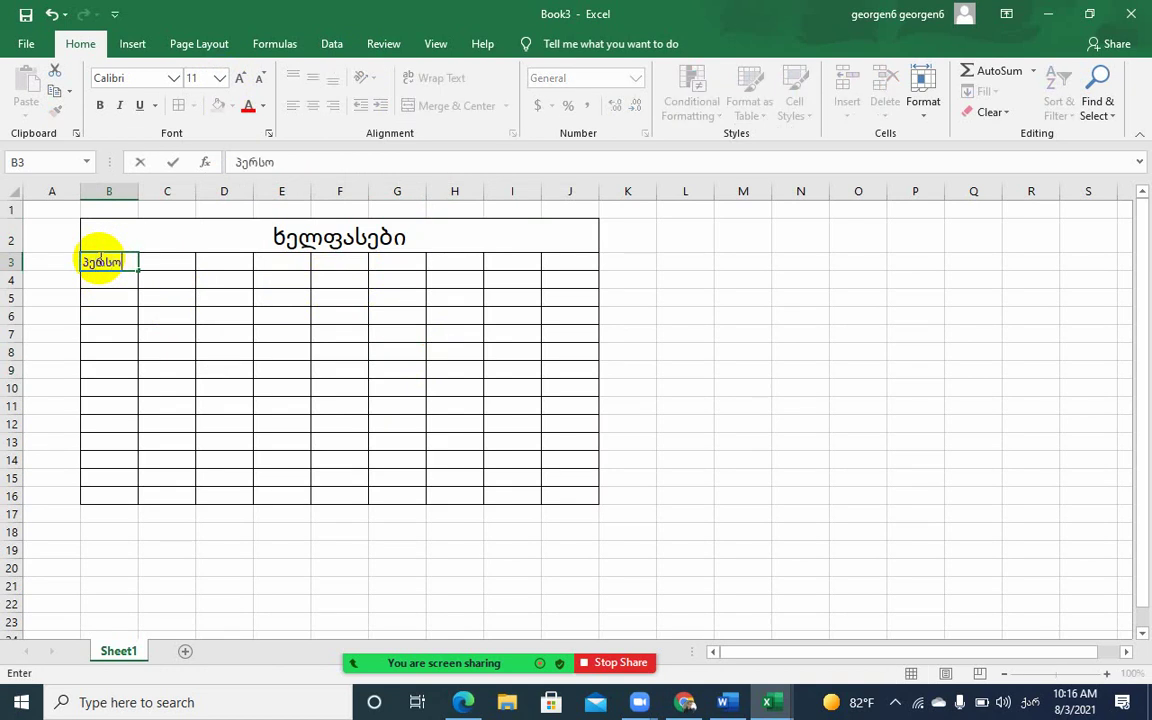
text(ნალი)
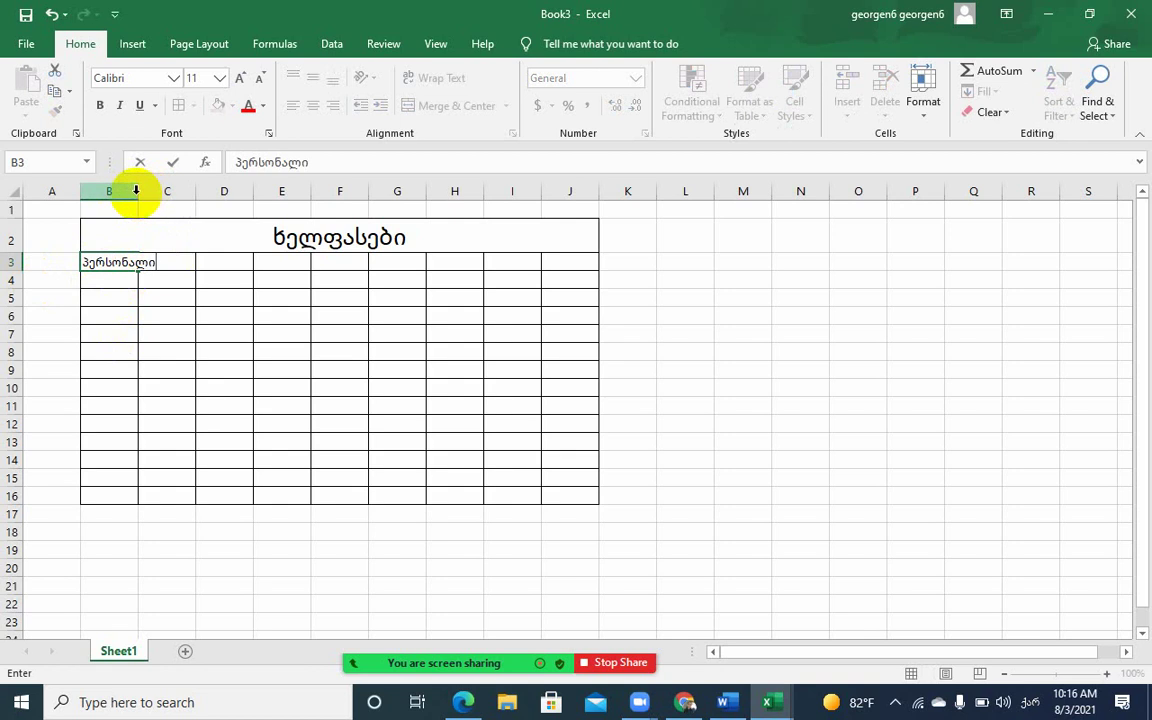
drag(138, 190, 159, 190)
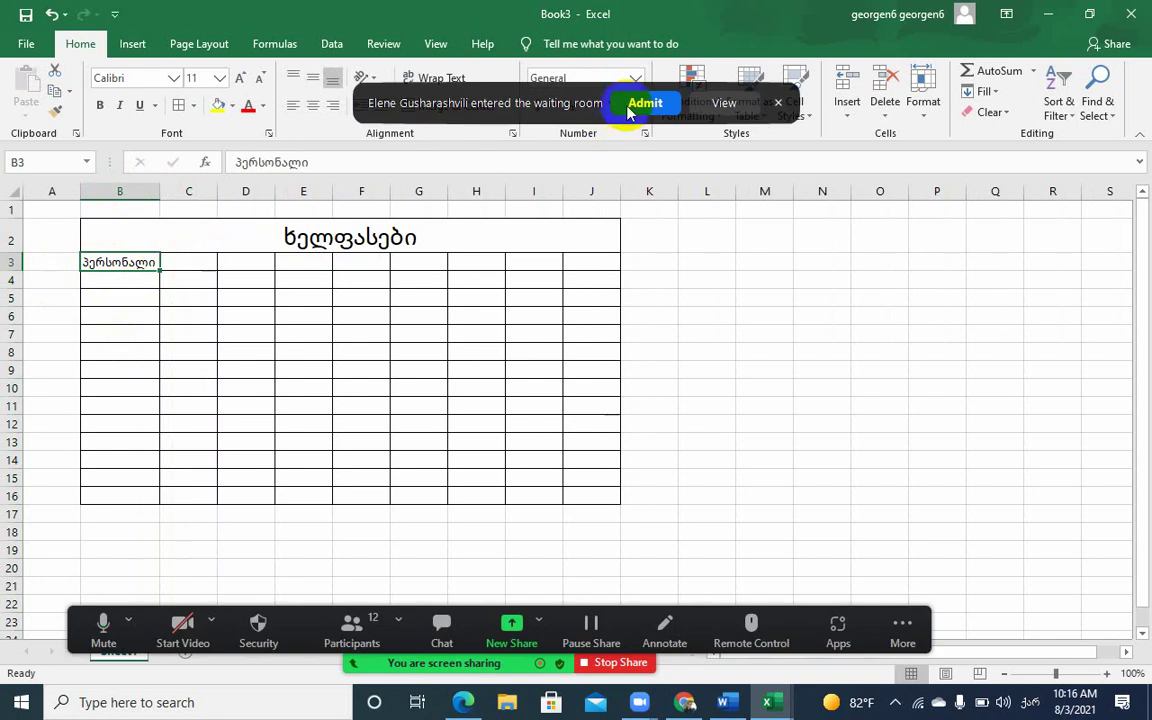
click(628, 106)
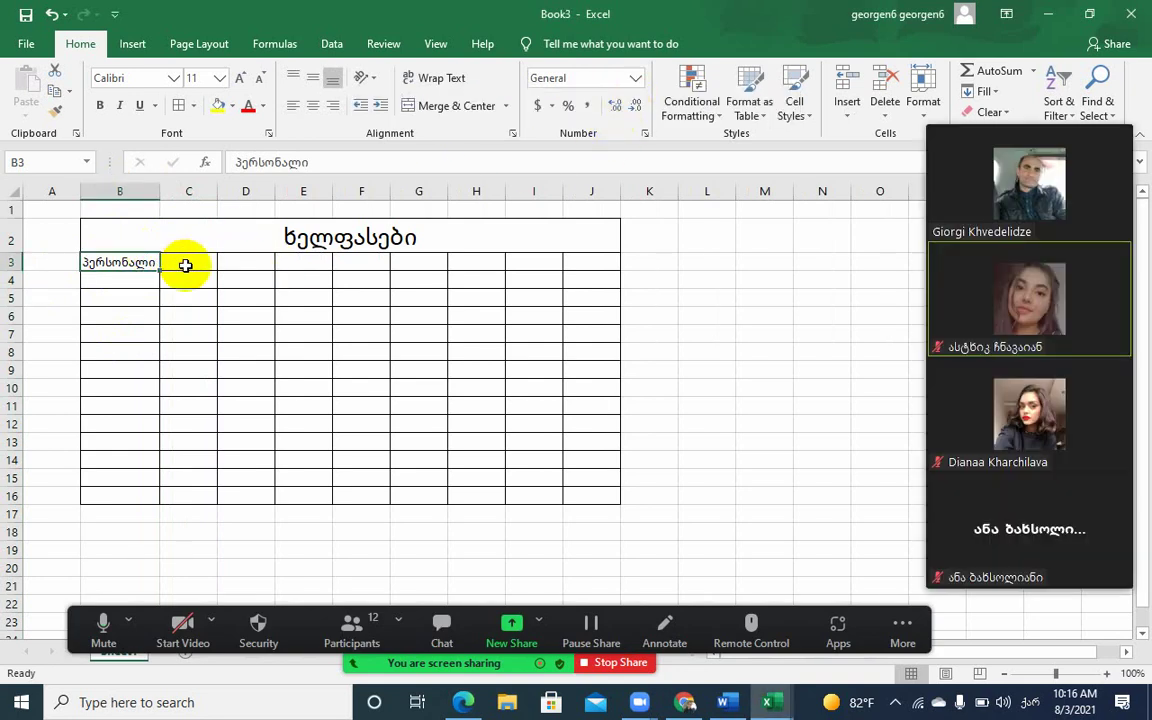
click(185, 263)
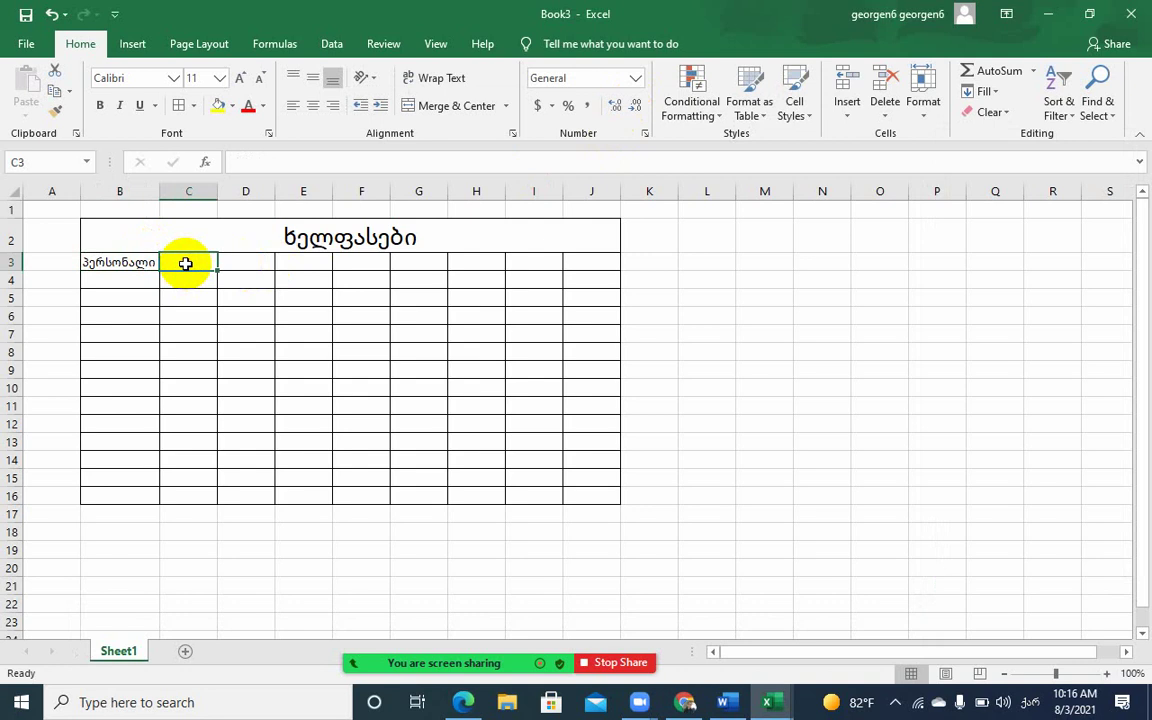
text(სამ)
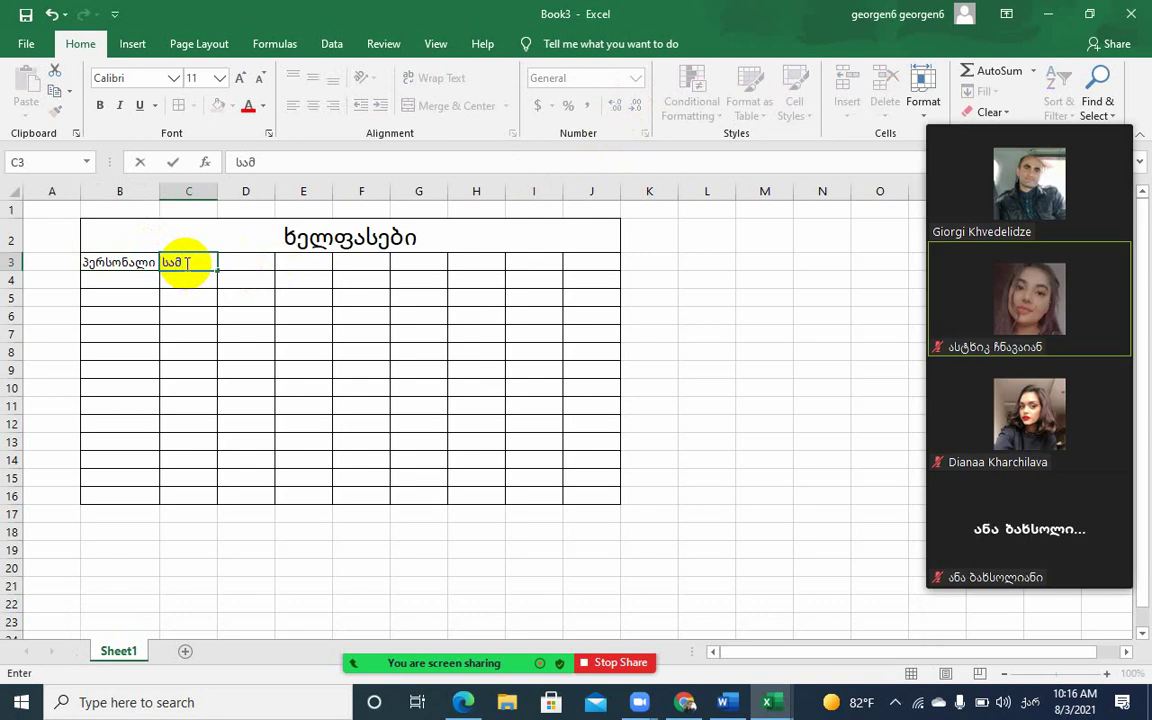
text(.დაწ)
text(ყება)
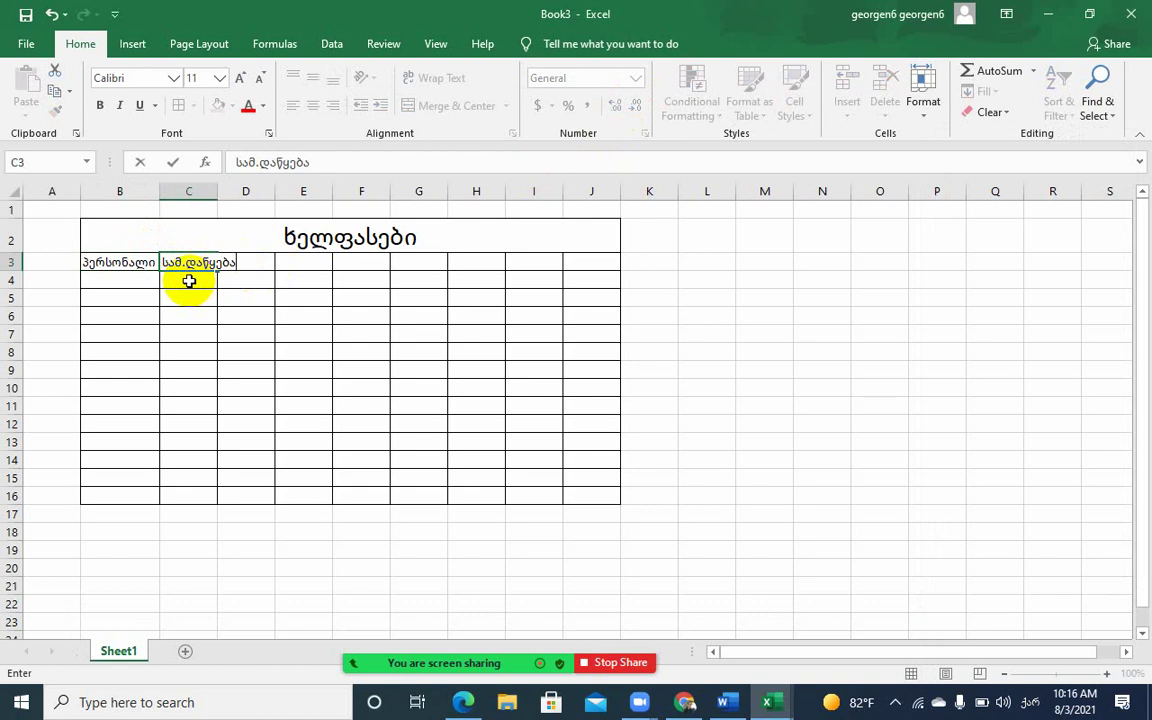
click(210, 191)
double_click(216, 191)
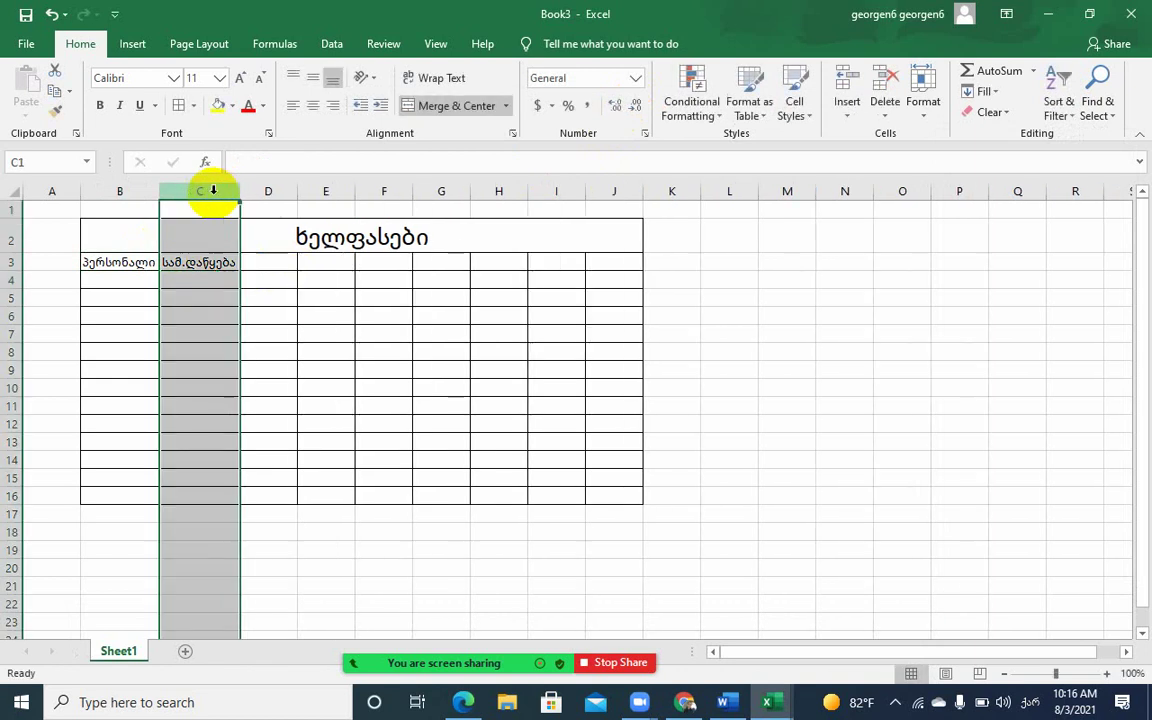
Add headings სამ.დამთ in D3 and გამ.საათი in E3, widen both, and type პერსონა_1 in B4
click(263, 262)
text(სამ)
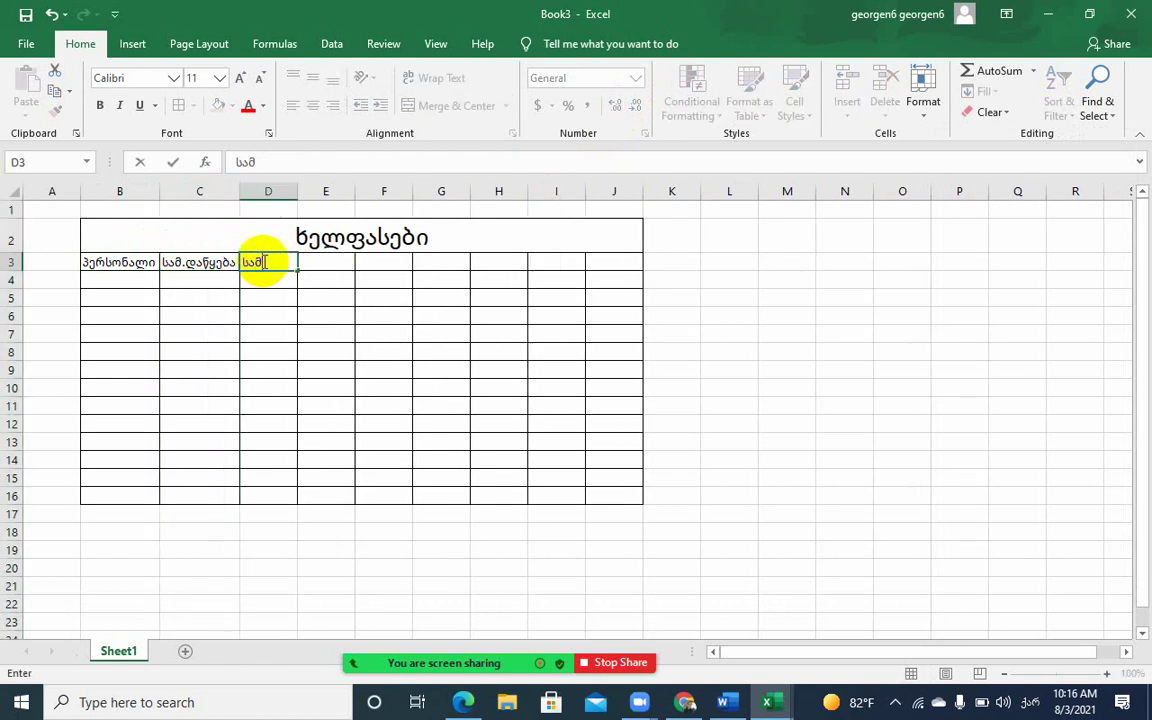
text(.დამ)
text(ი)
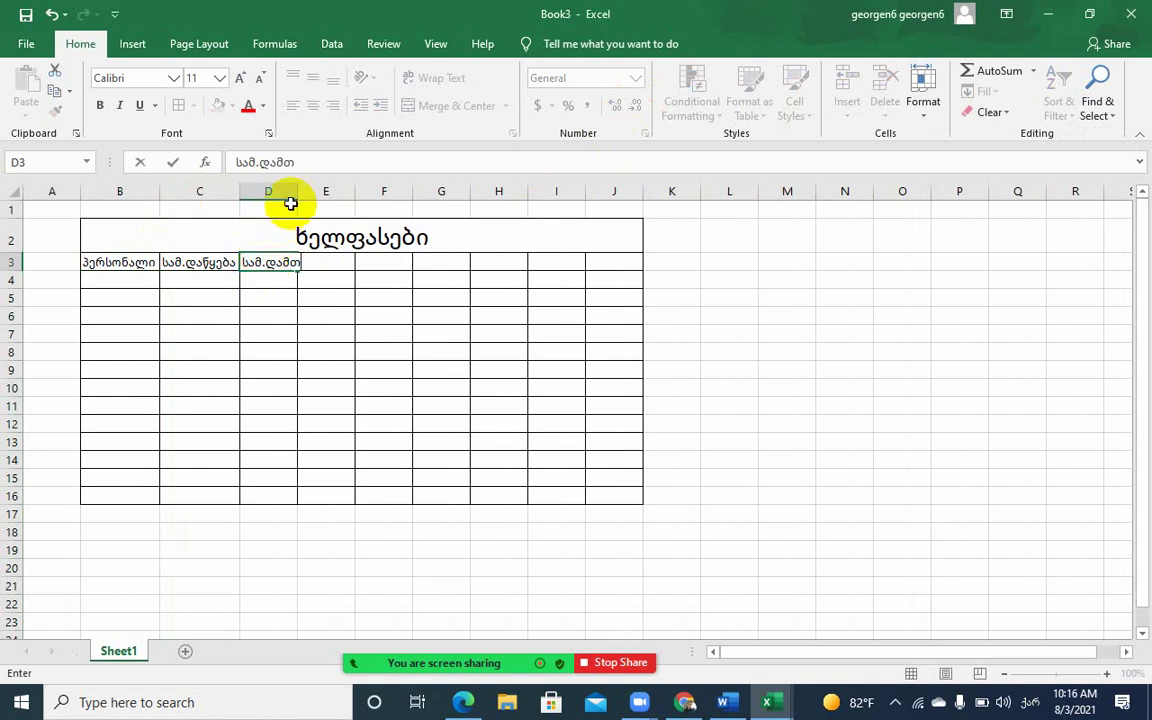
click(299, 189)
drag(299, 188, 306, 188)
click(324, 266)
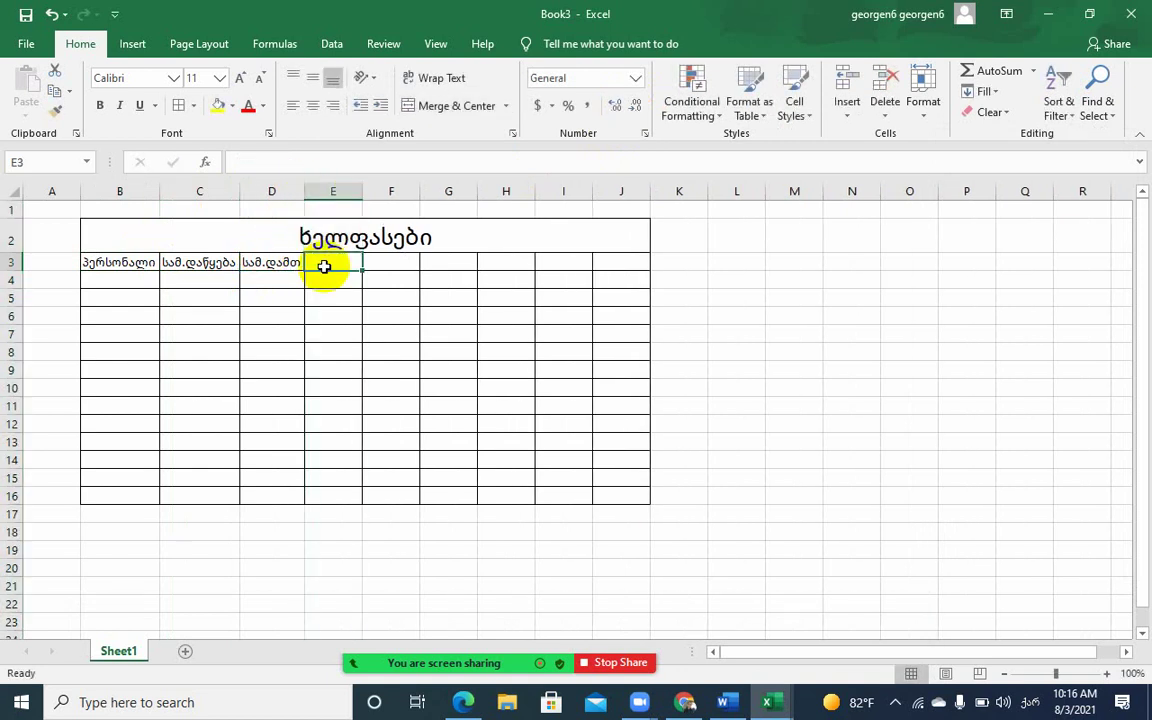
text(გა)
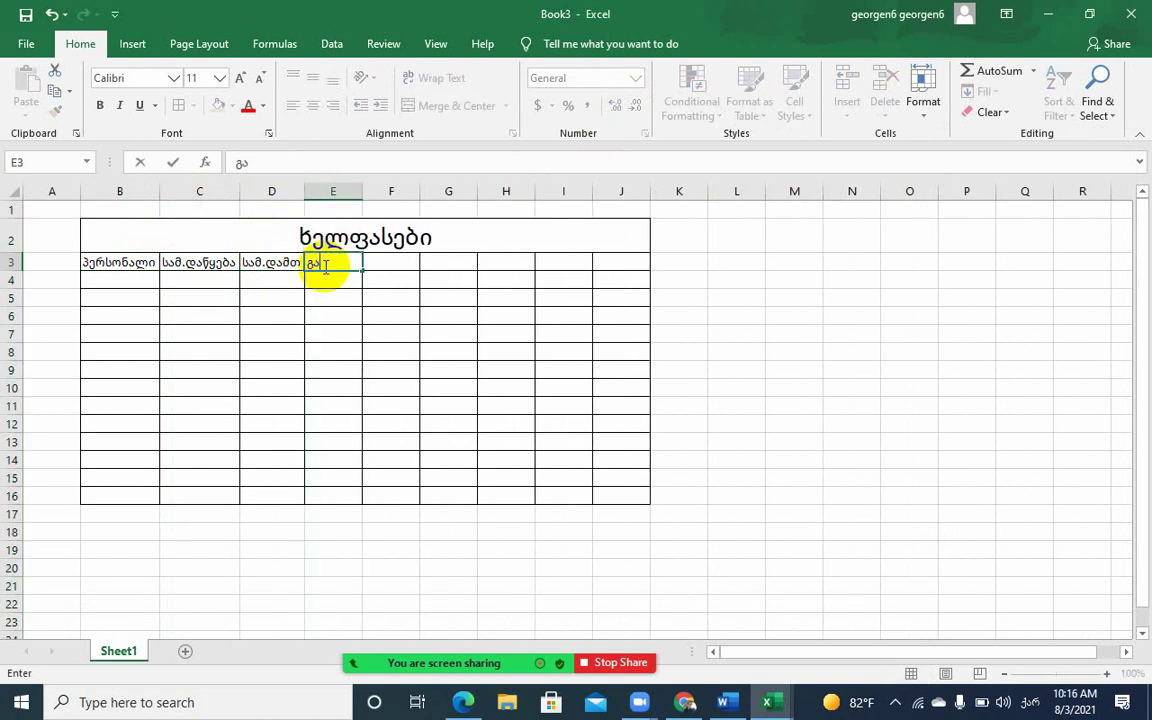
text(მ.სა)
text(ათი)
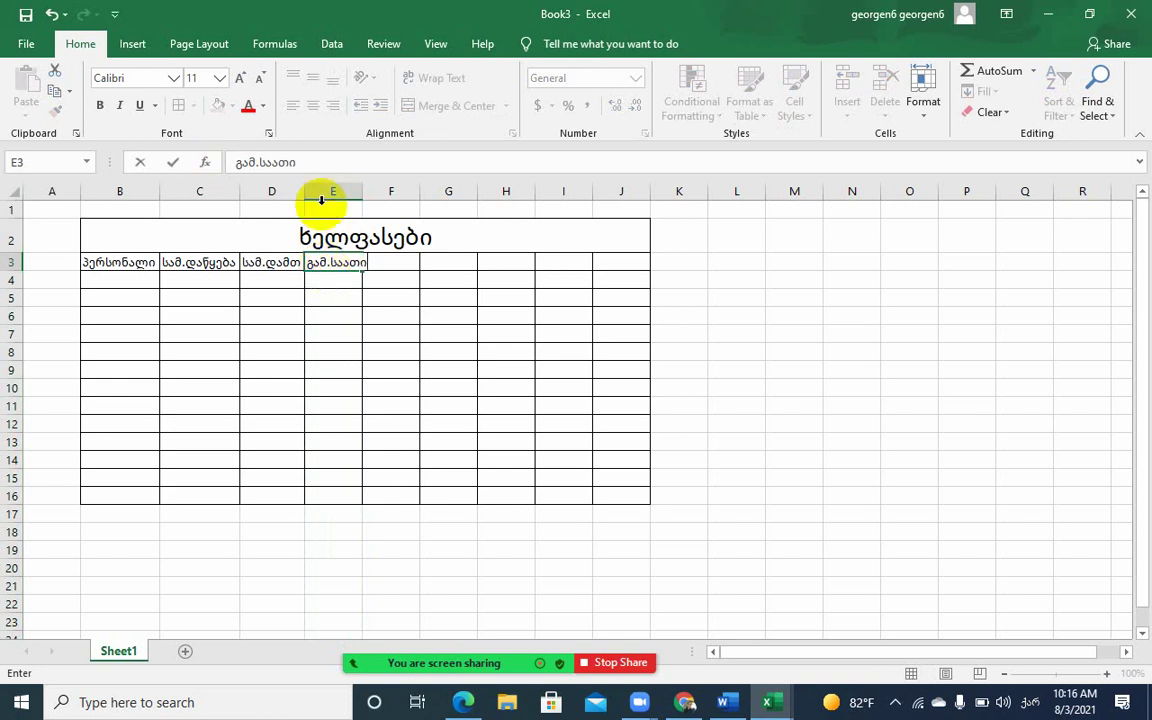
double_click(363, 188)
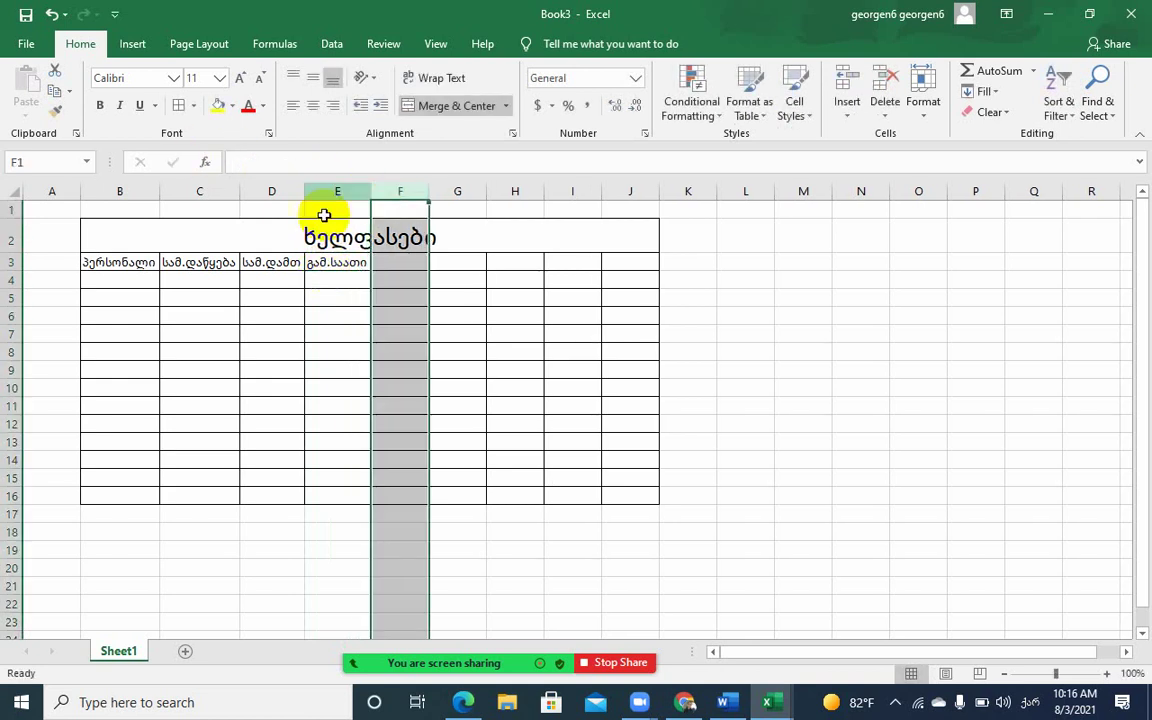
click(118, 279)
text(პერ)
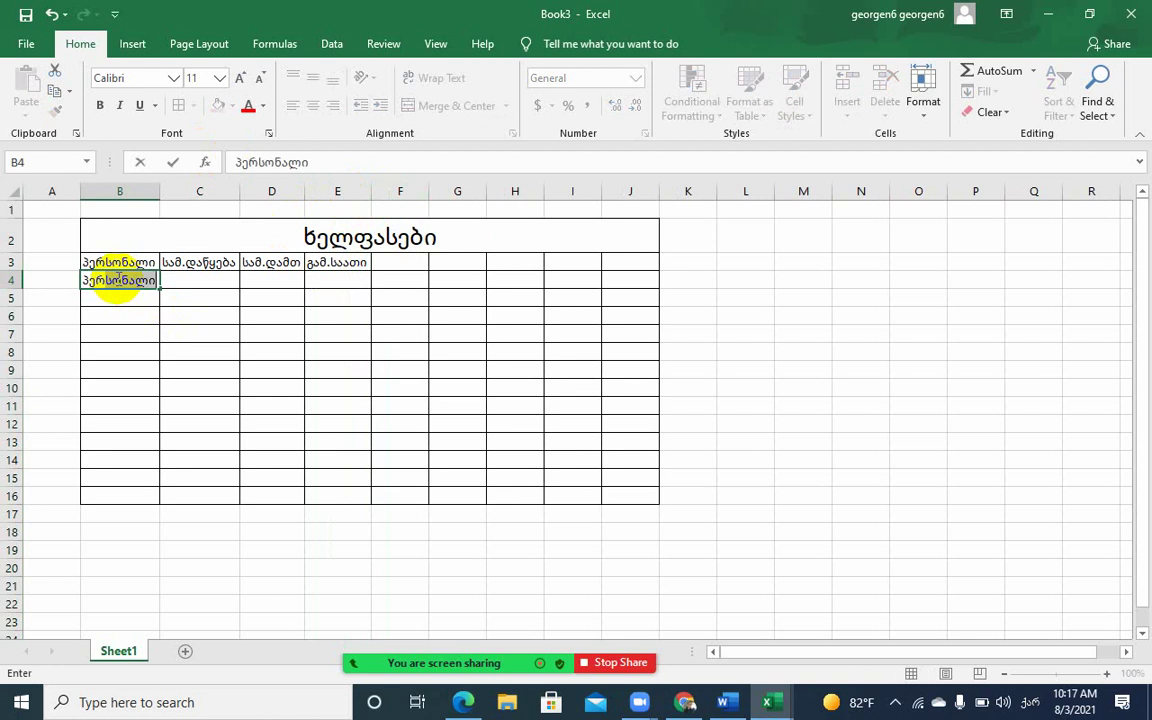
text(სონა_)
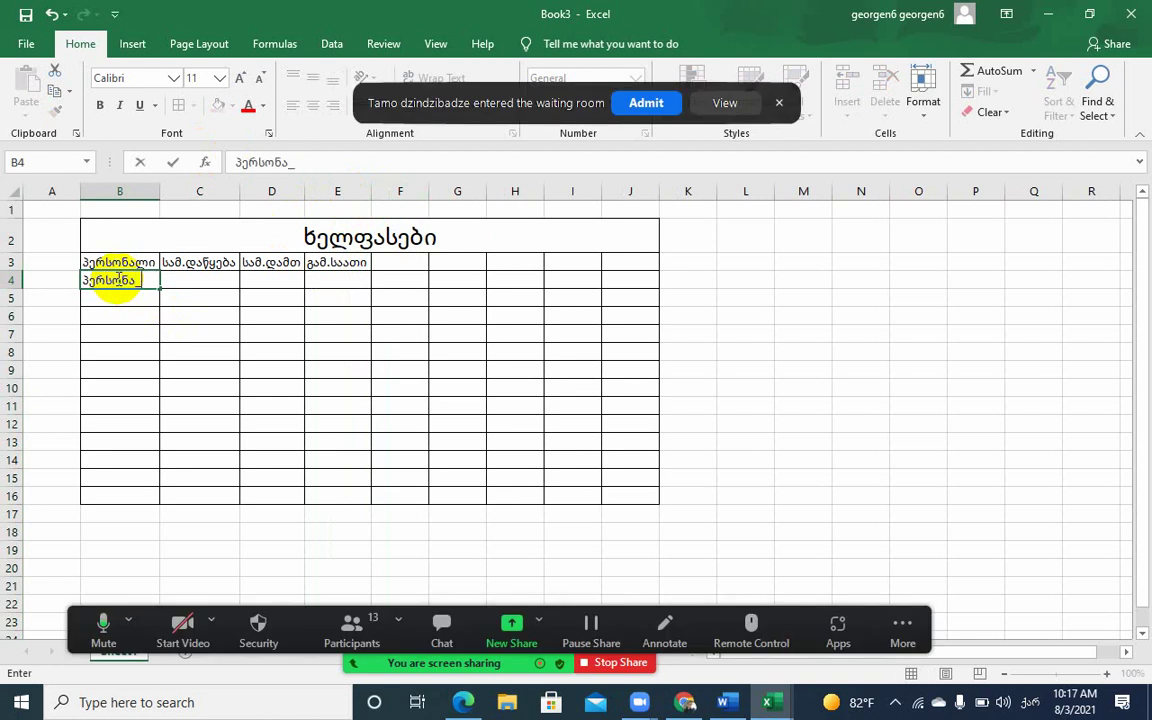
text(1)
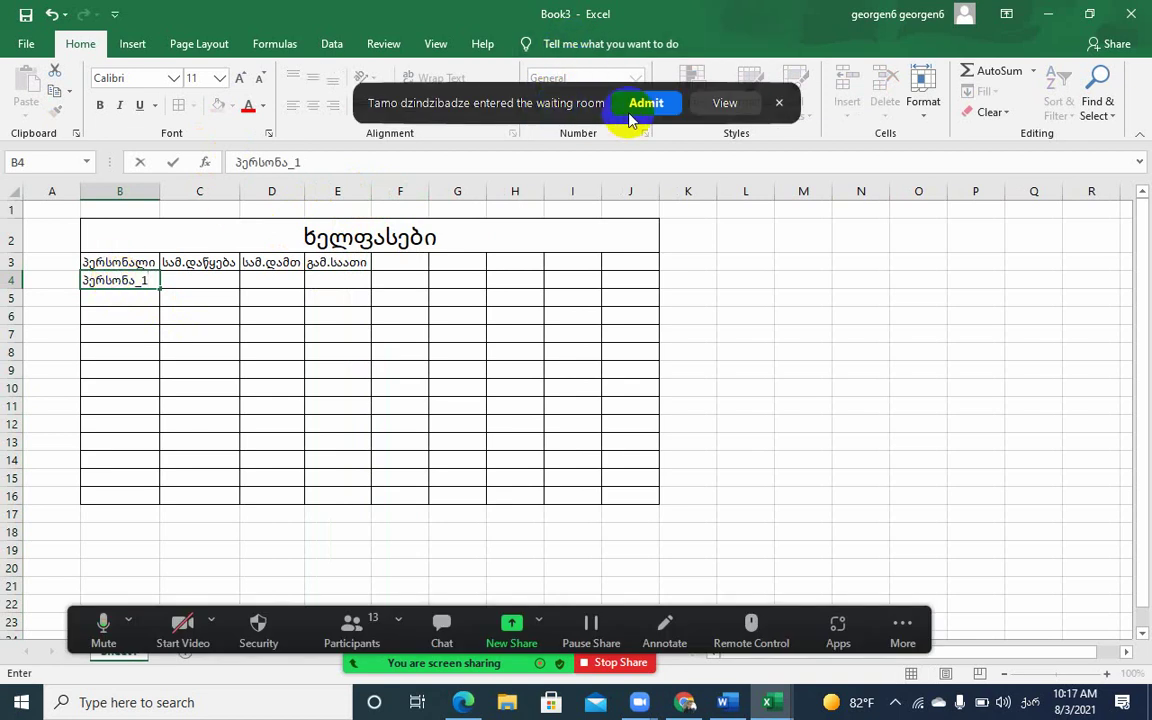
Zoom to 120% and fill პერსონა_1 down B4:B16 as პერსონა_1 through პერსონა_13
click(640, 104)
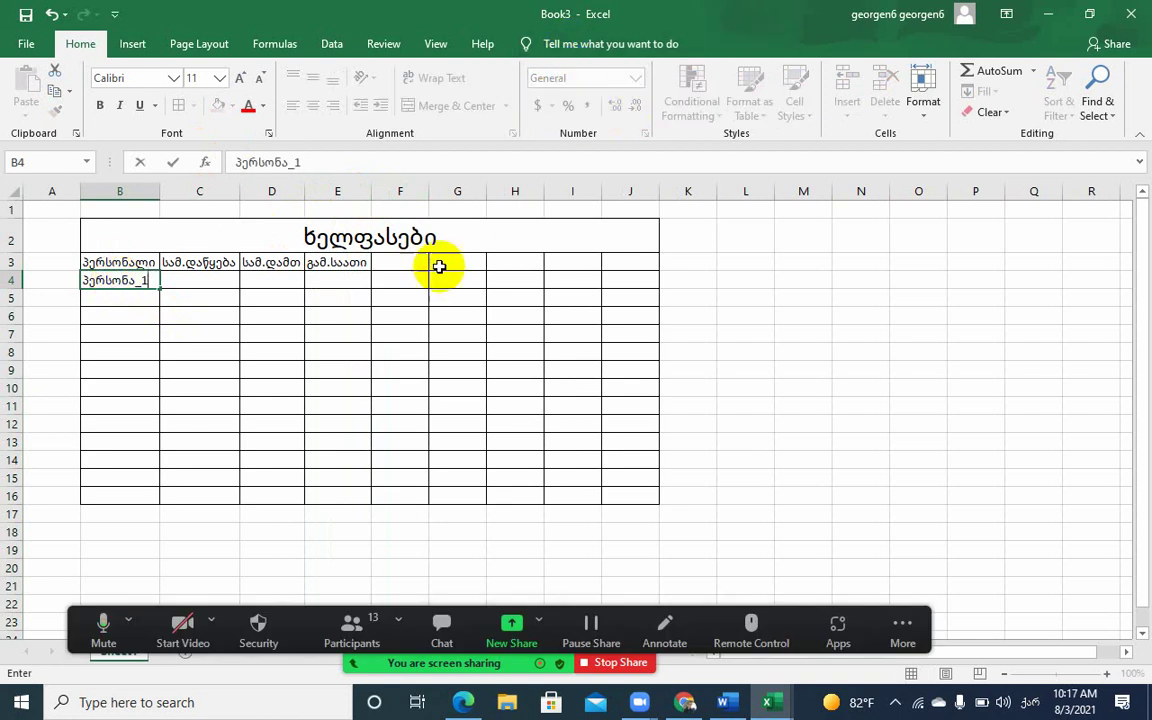
click(164, 295)
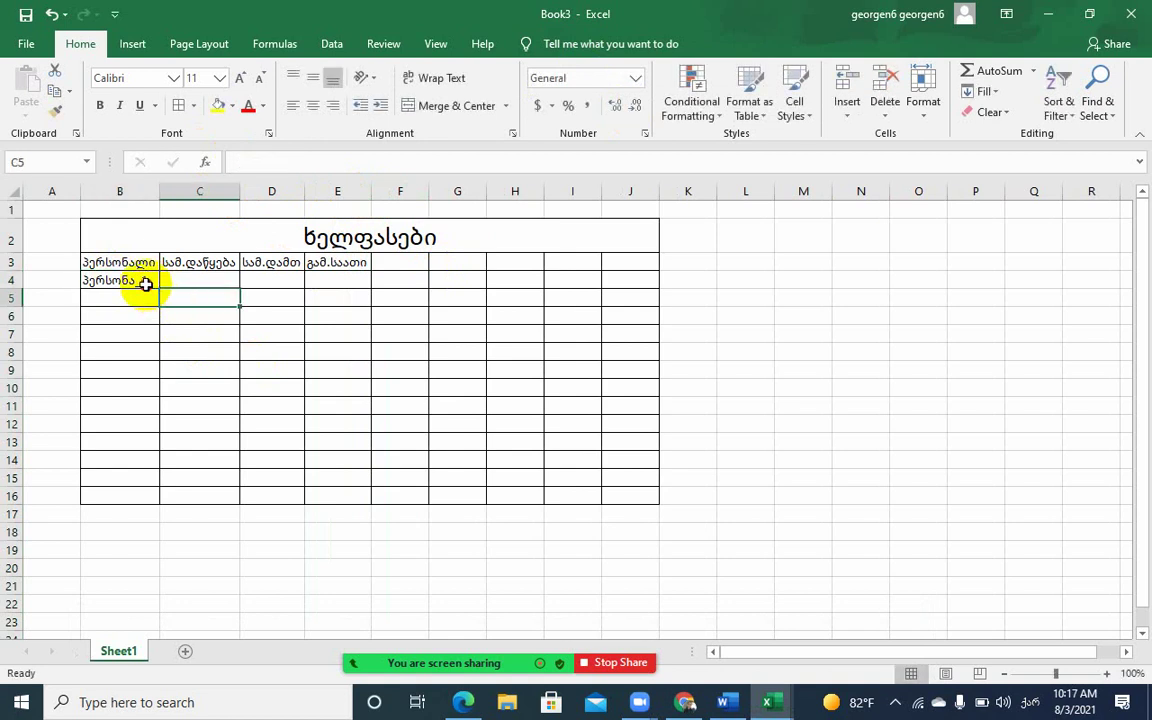
click(145, 281)
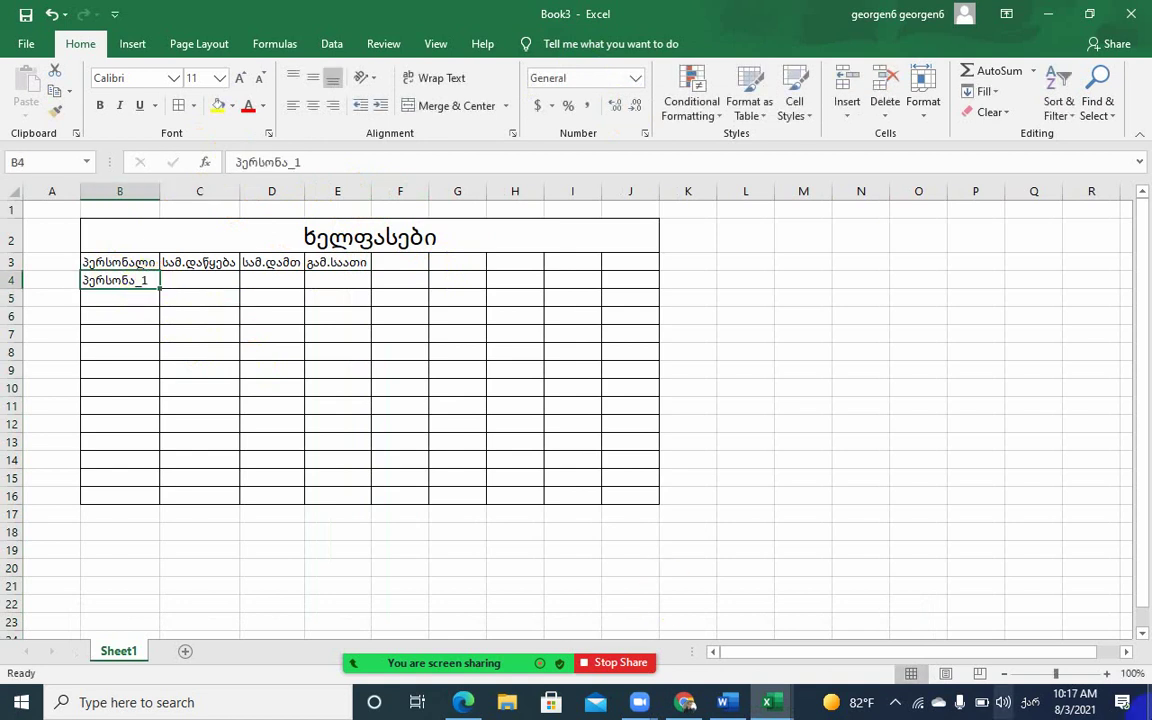
click(1106, 674)
click(1106, 674)
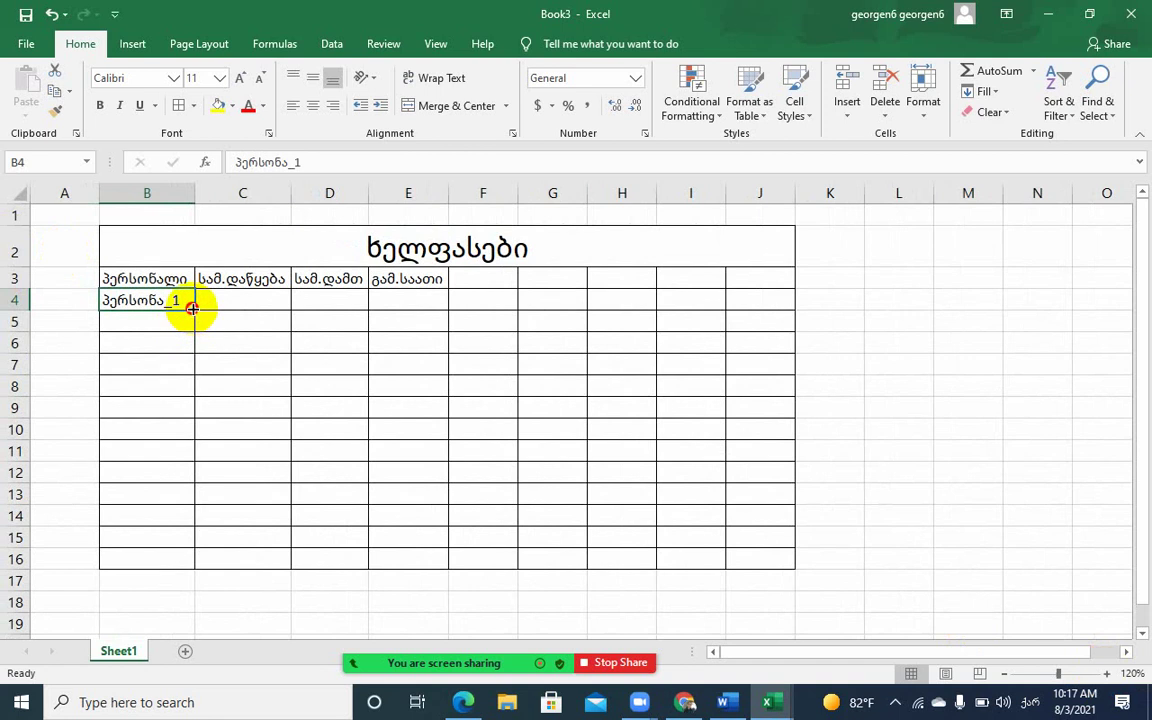
drag(192, 308, 196, 561)
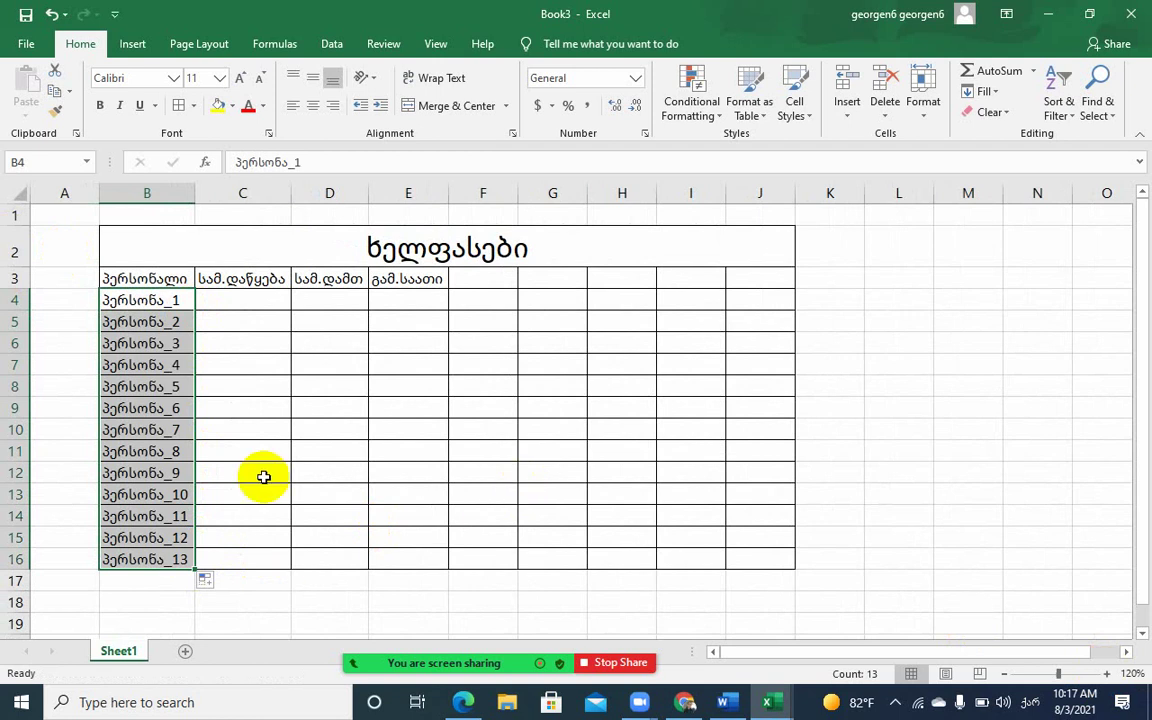
click(246, 298)
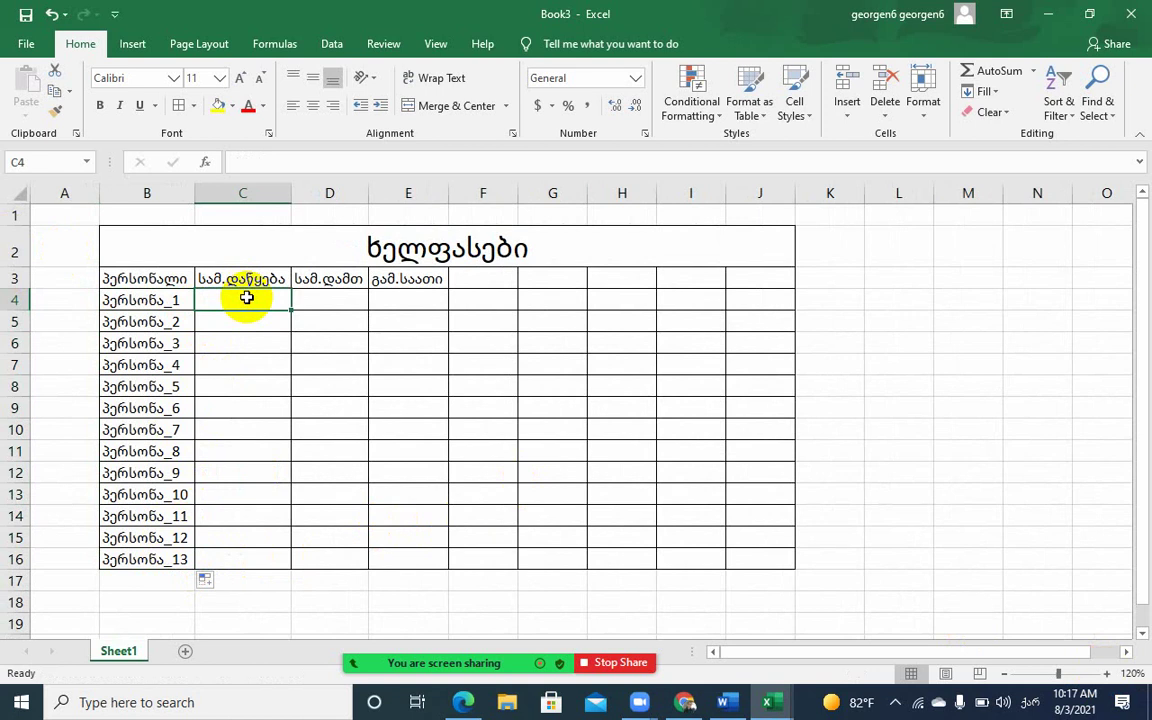
Enter 8 in C4 and try filling it down, undoing the resulting 9–20 series
text(08)
key(BackSpace)
key(BackSpace)
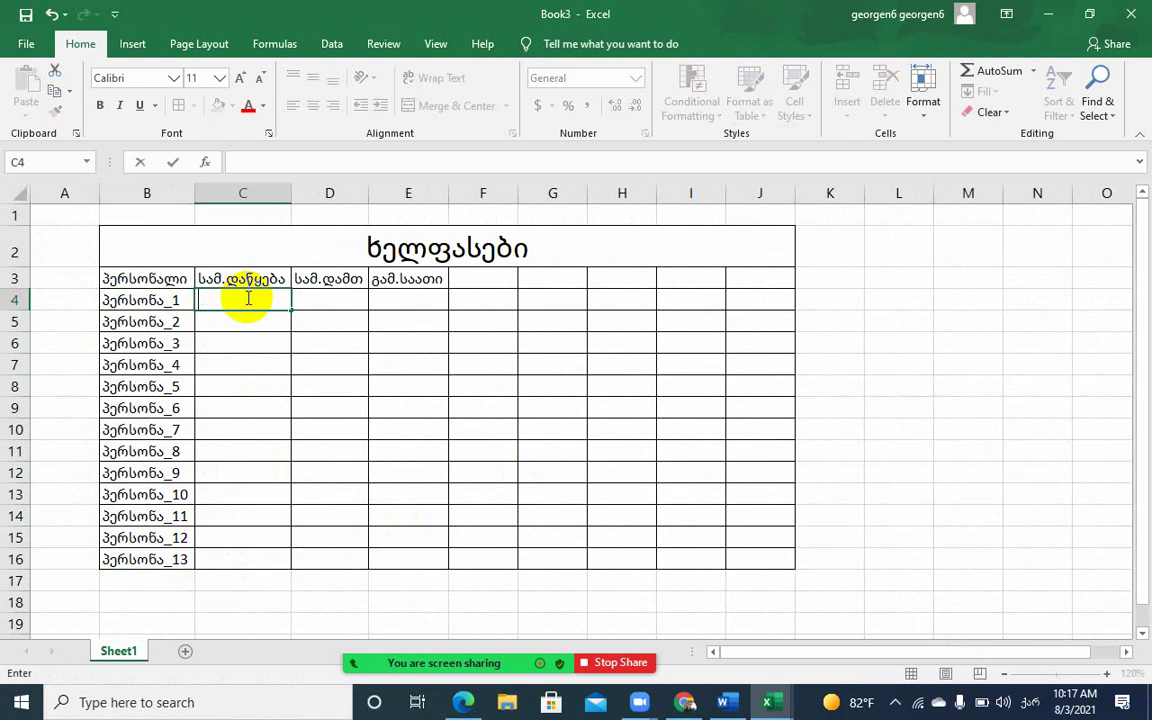
text(8)
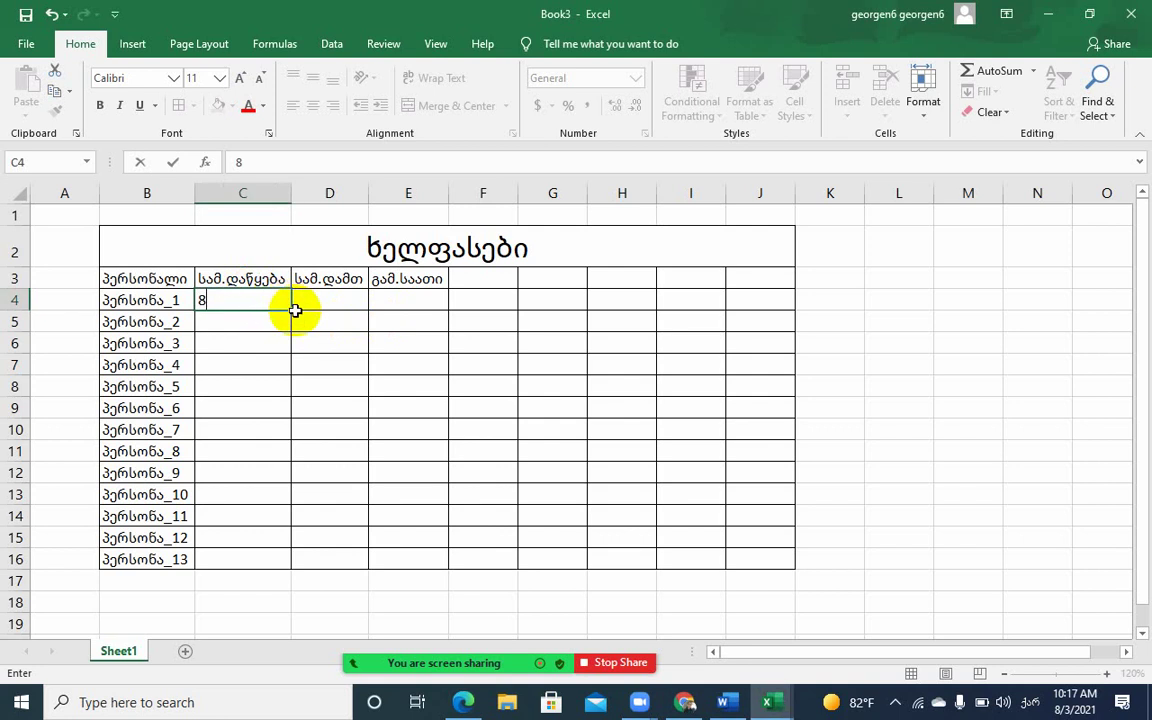
drag(294, 311, 280, 390)
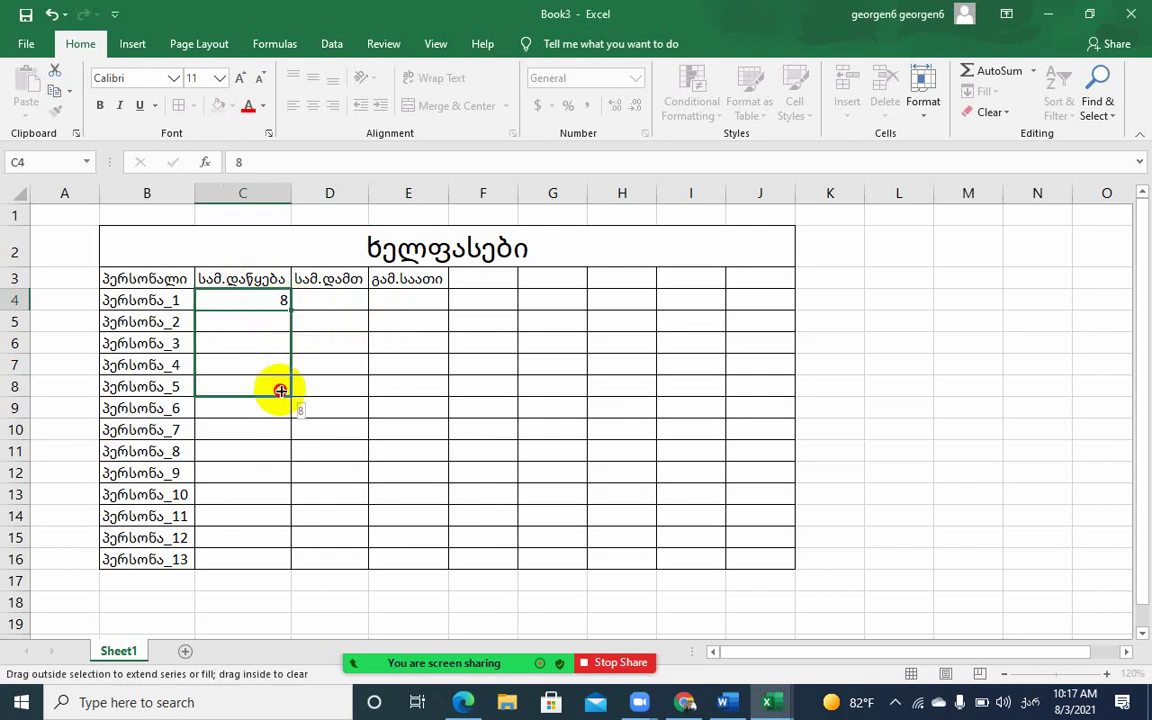
drag(280, 390, 292, 421)
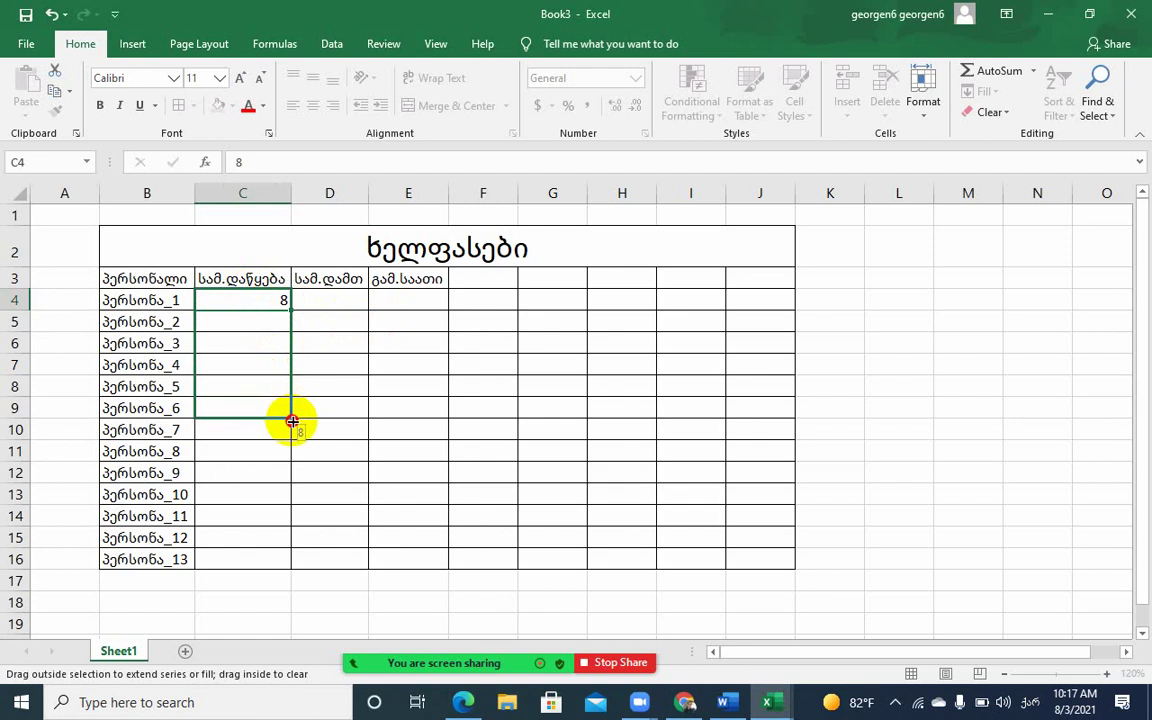
drag(292, 421, 297, 443)
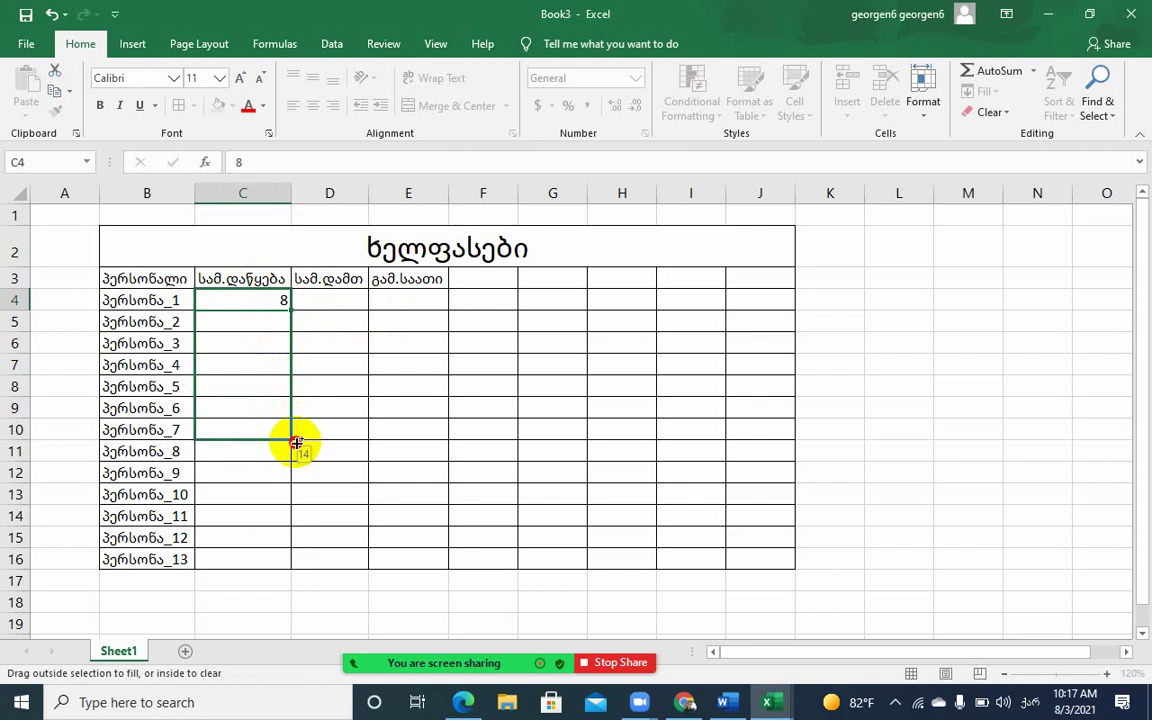
drag(297, 443, 297, 561)
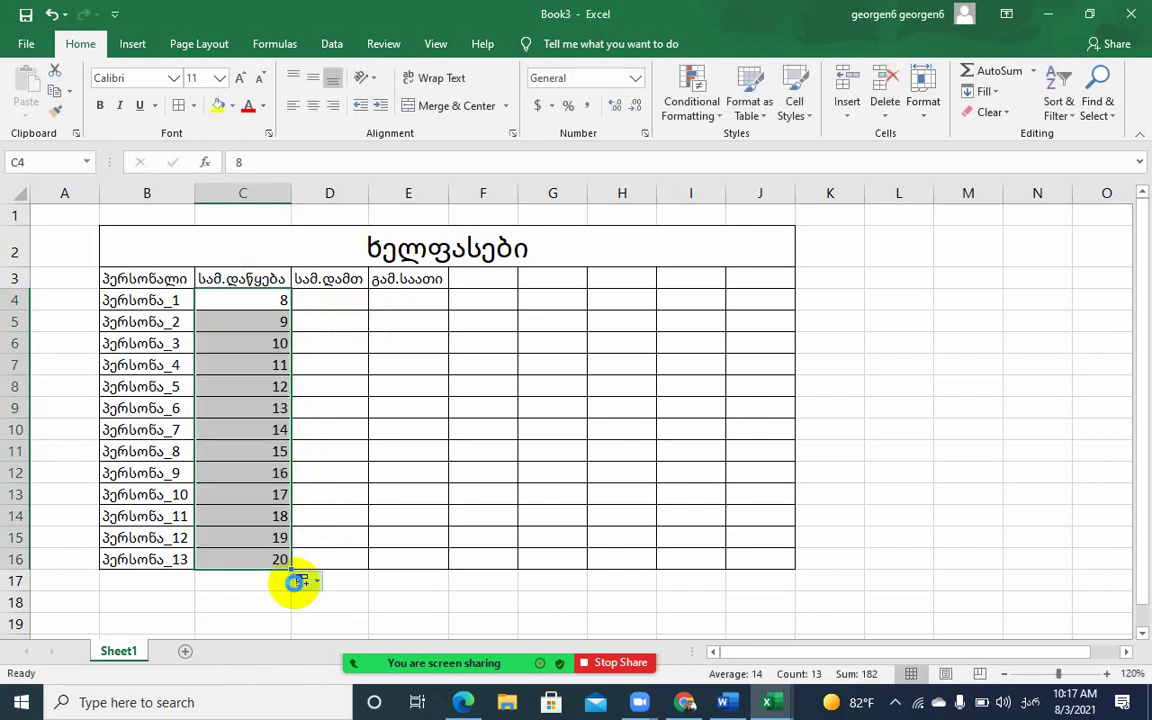
key(ctrl+z)
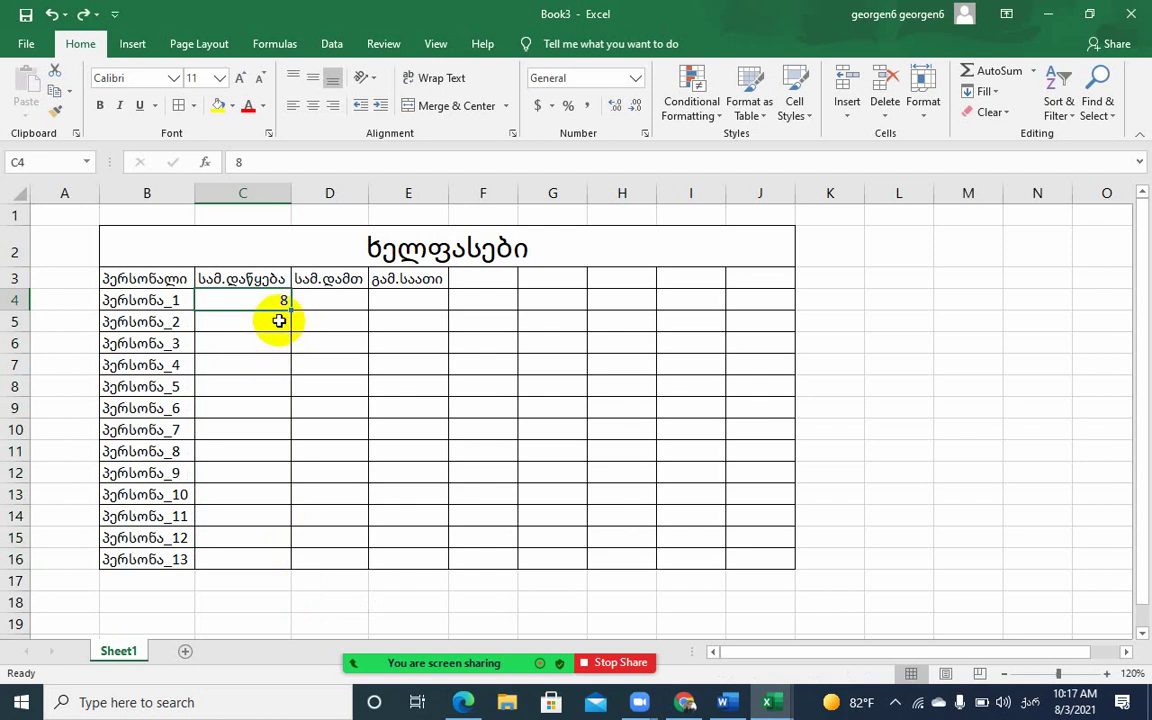
Add 9 and 10 in C5:C6 and fill the 8, 9, 10 pattern down to C16
click(271, 320)
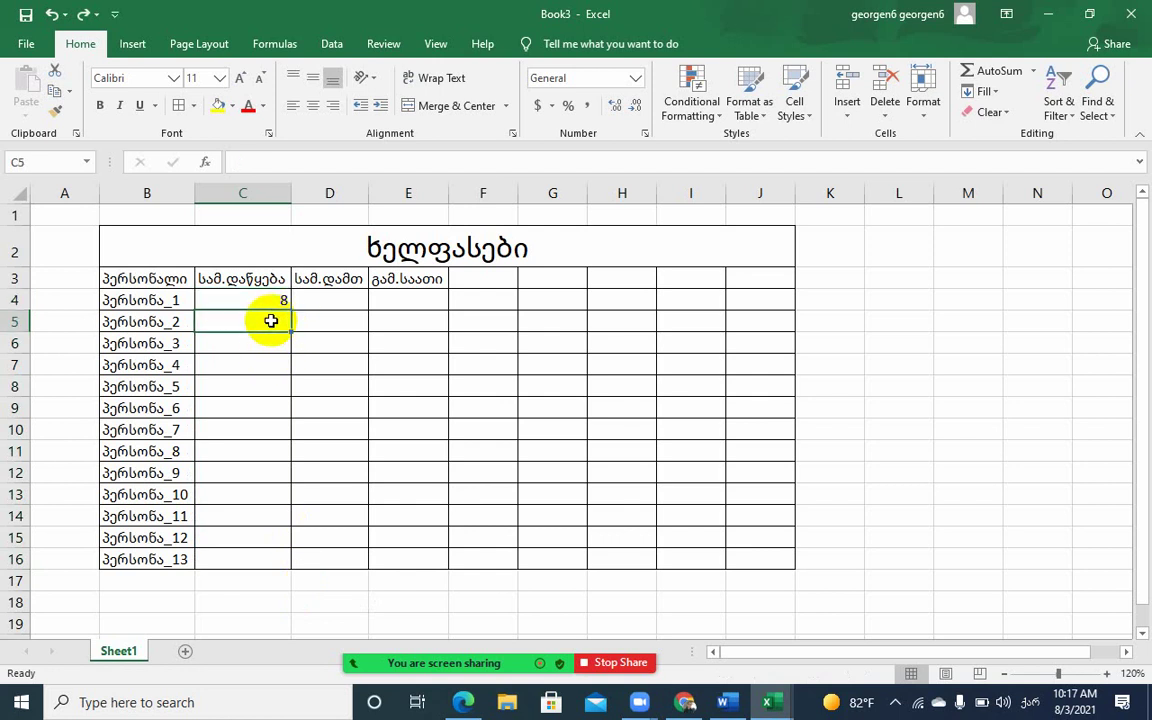
text(9)
key(Return)
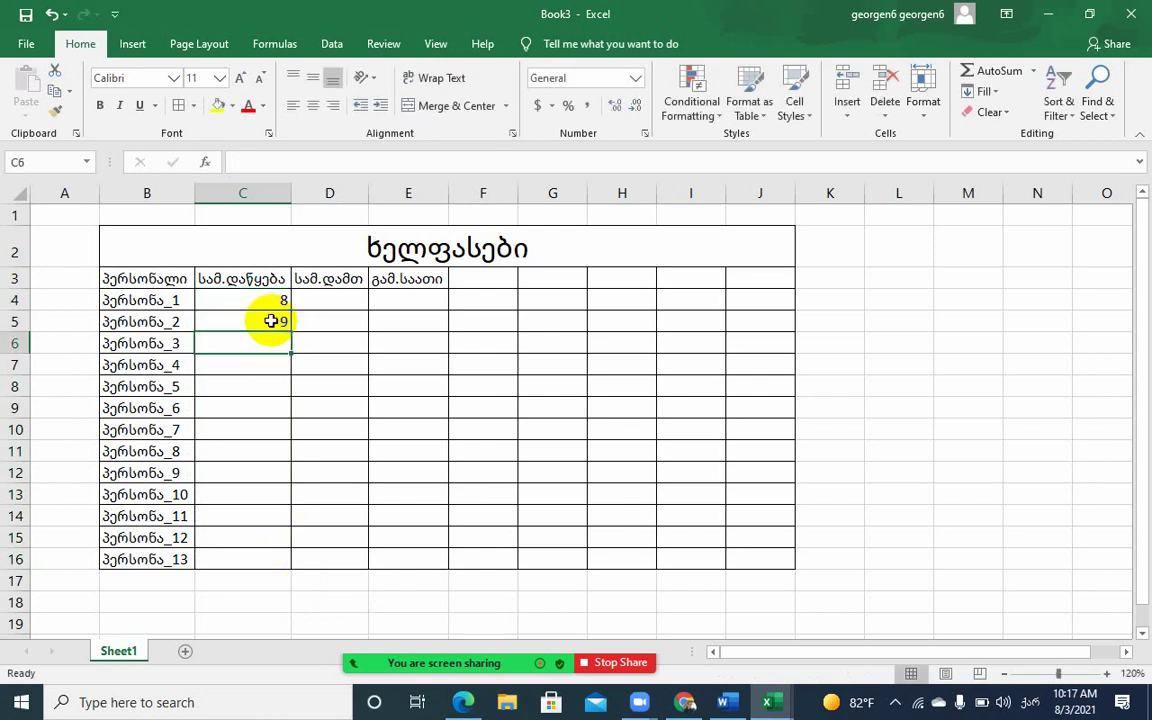
text(10)
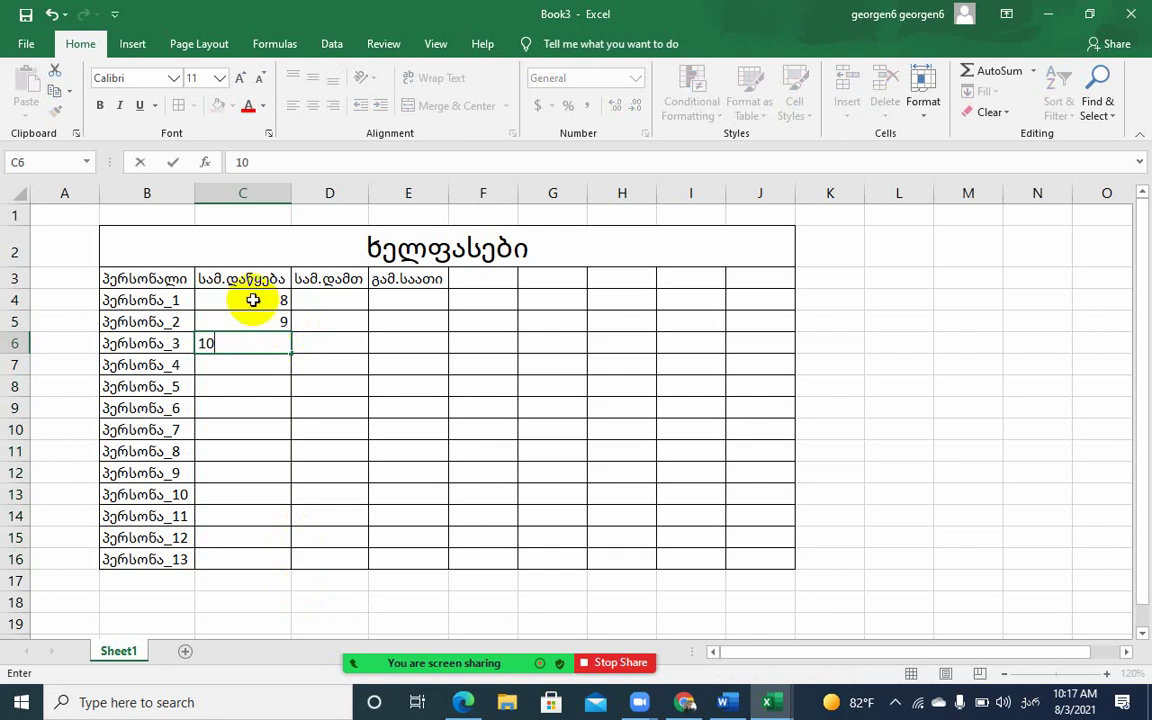
click(248, 300)
mouse_move(247, 298)
mouse_down()
mouse_move(237, 343)
mouse_move(268, 571)
mouse_up()
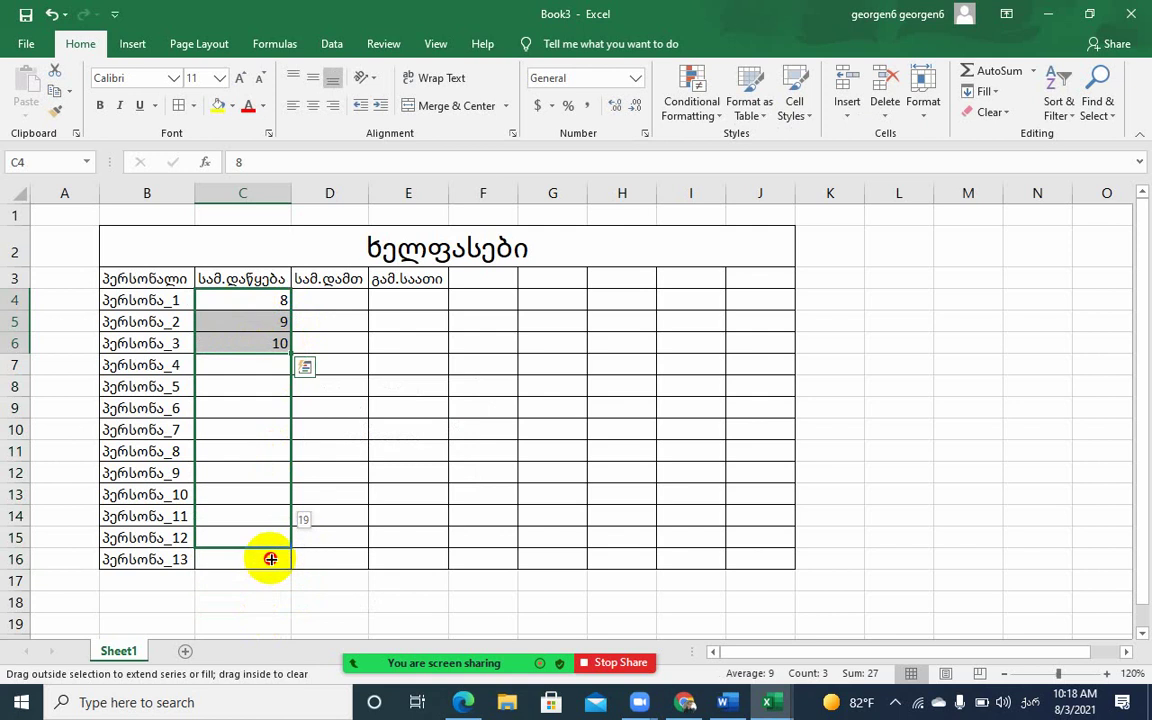
mouse_move(268, 571)
mouse_down()
mouse_move(296, 354)
mouse_move(297, 566)
mouse_up()
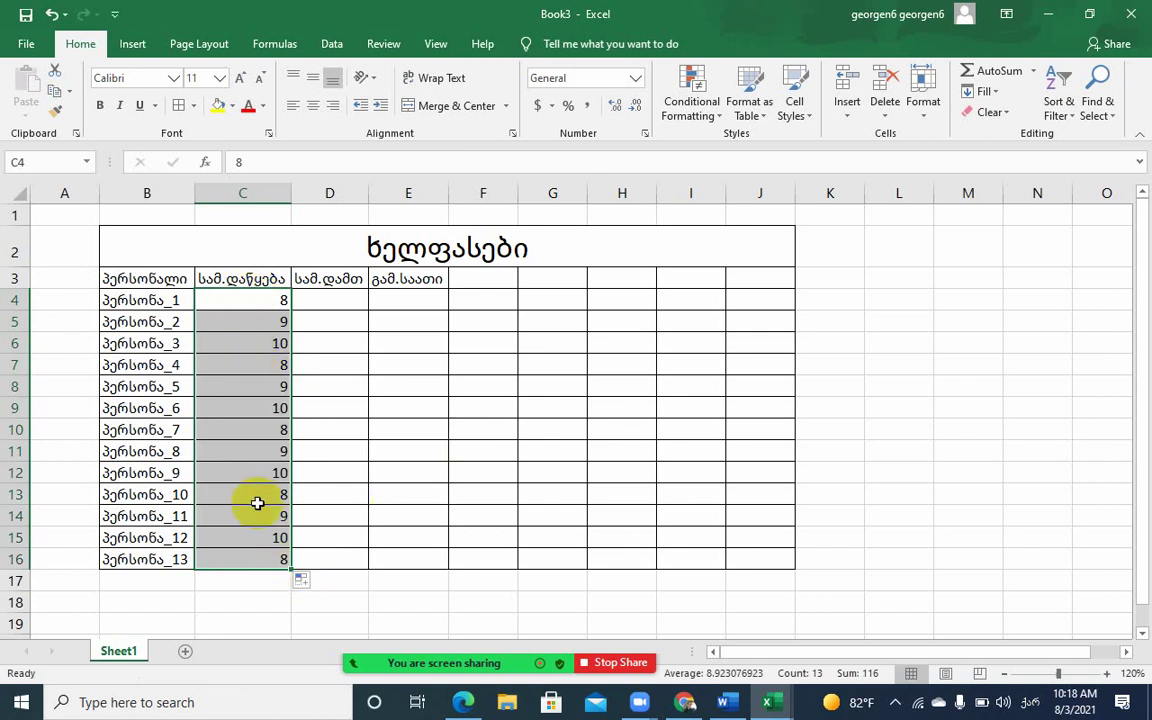
click(318, 299)
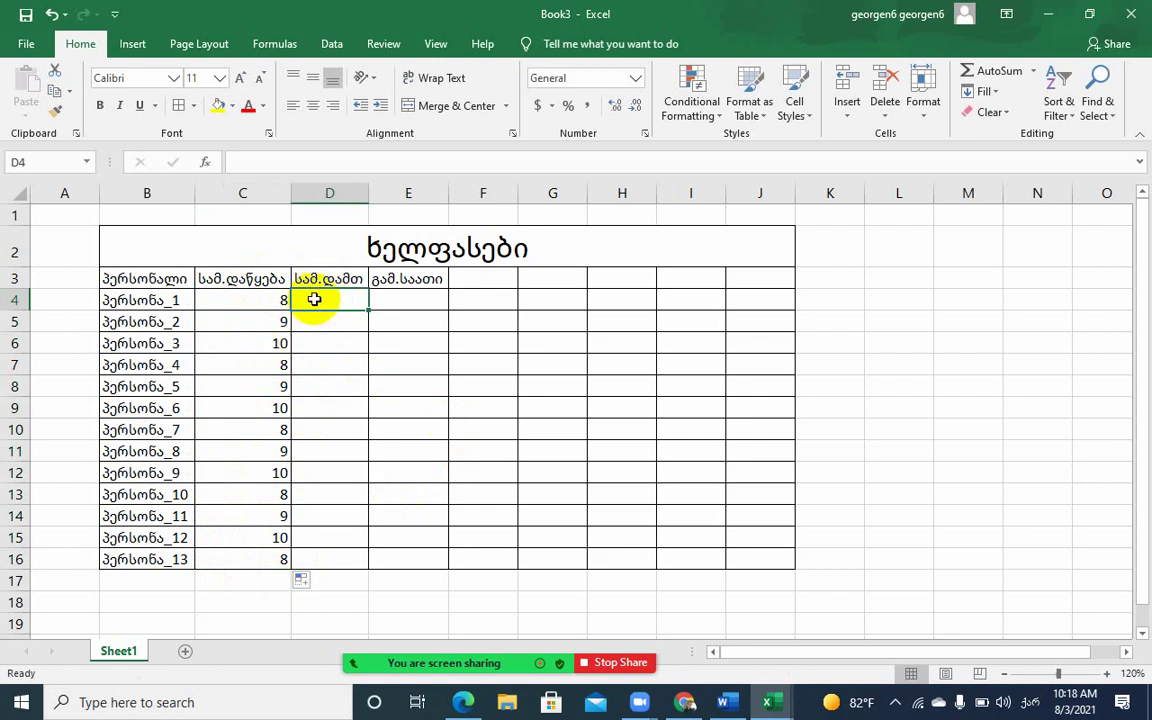
Enter the end times 19, 20, 21 and 22 in D4:D7
click(252, 298)
click(320, 302)
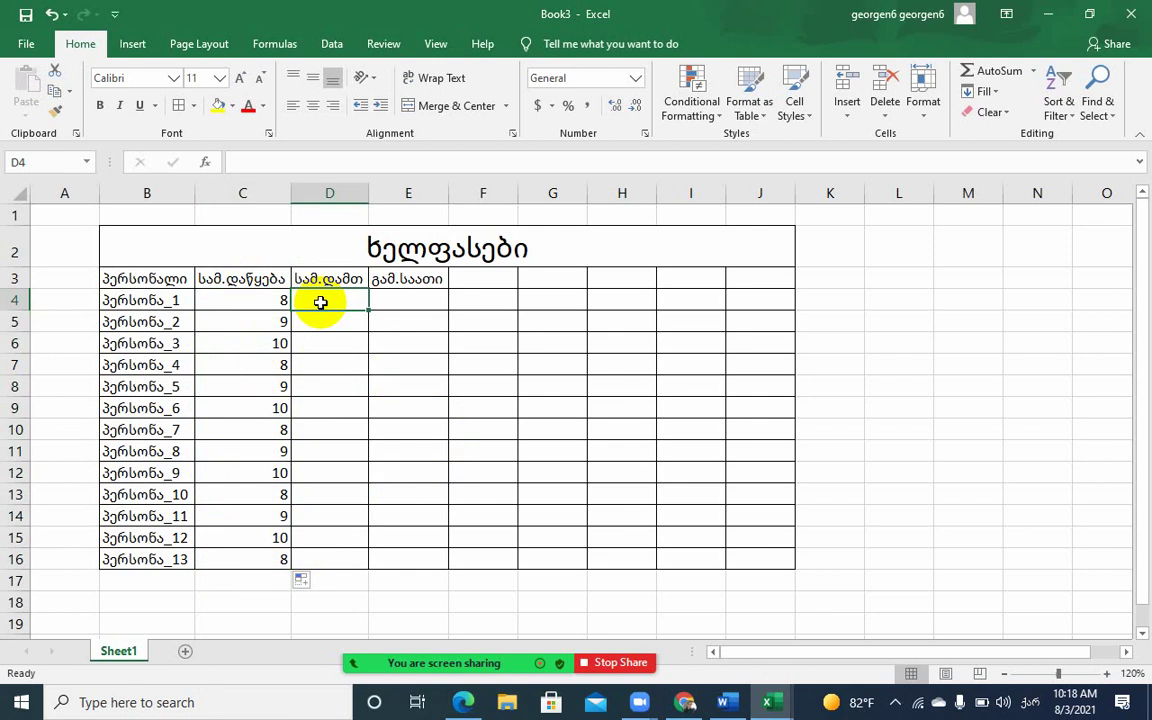
text(19)
key(Return)
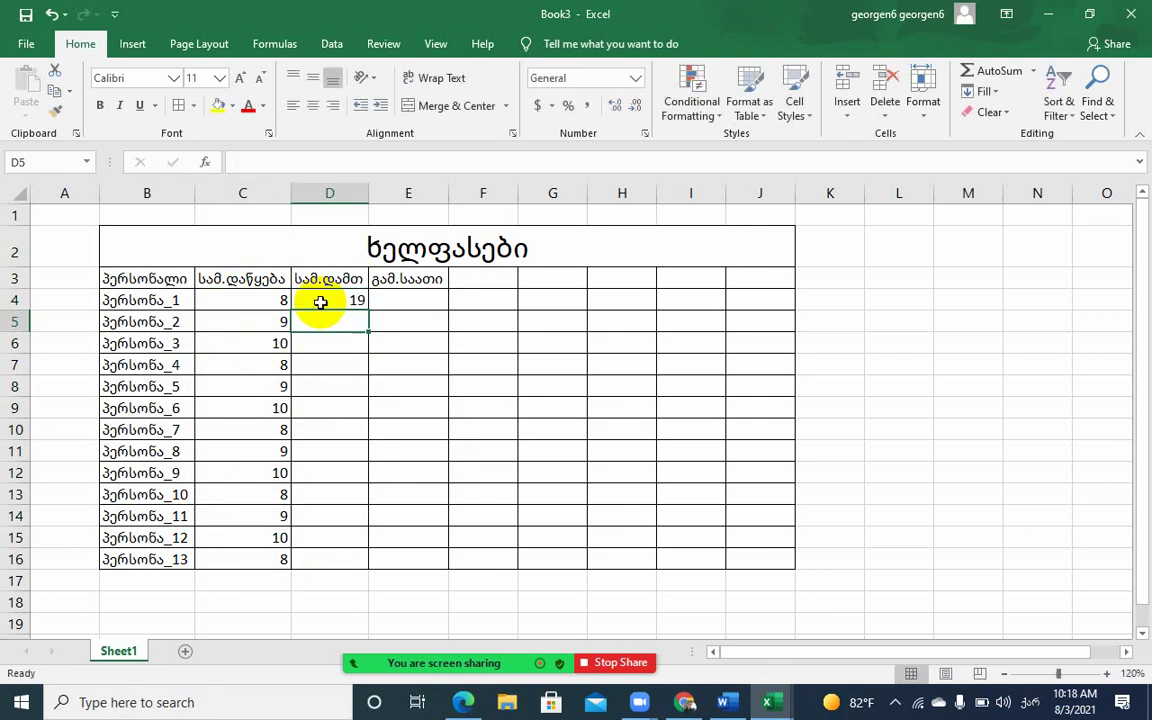
text(20)
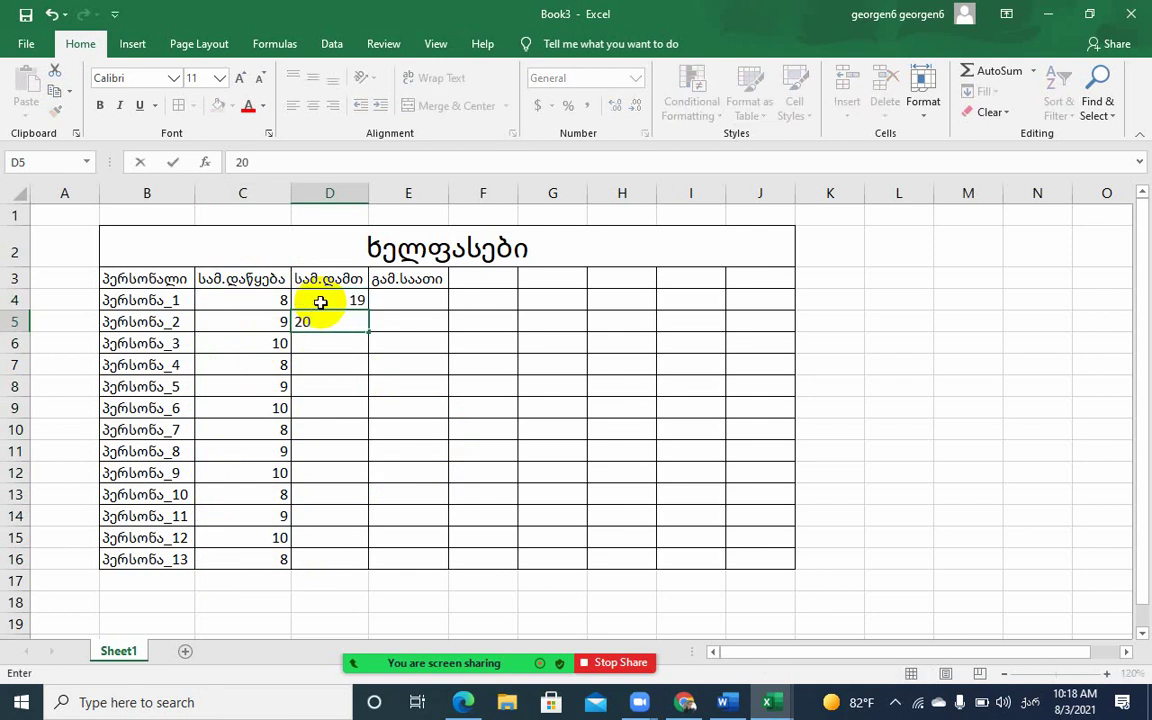
key(Return)
text(21)
key(Return)
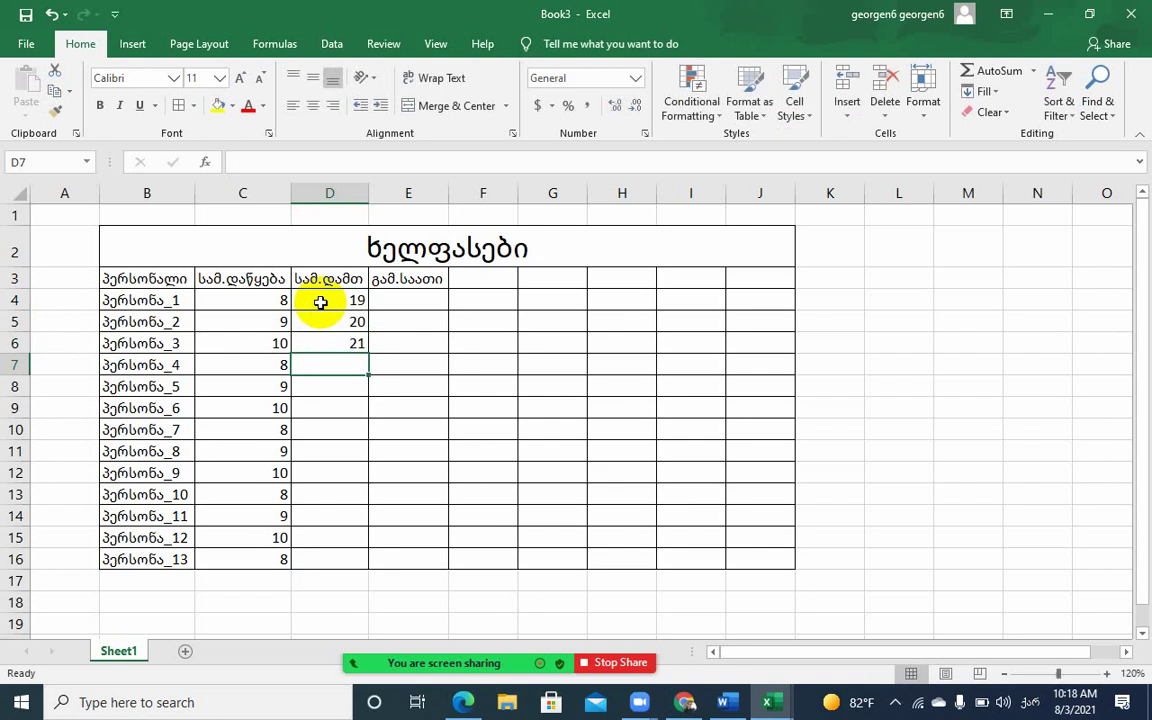
key(Return)
text(2)
key(Up)
text(22)
key(Return)
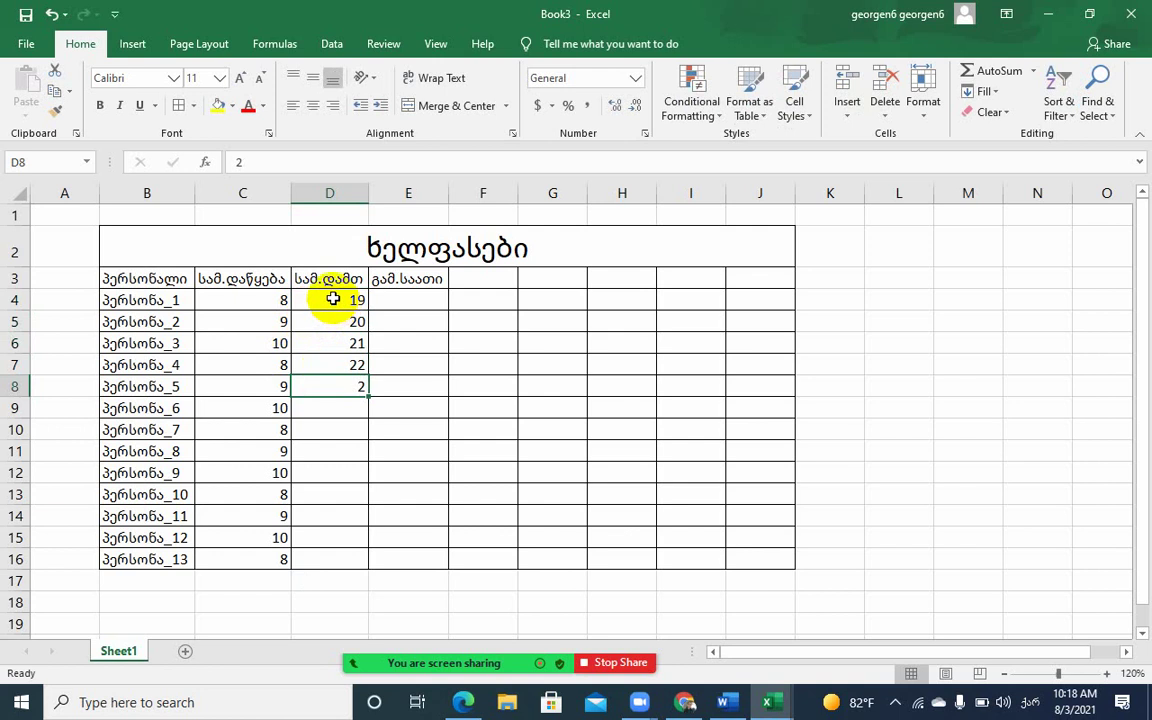
Fill the 19–22 pattern down to D16 as copied cells
mouse_move(332, 300)
mouse_down()
mouse_move(320, 382)
mouse_move(320, 360)
mouse_move(377, 561)
mouse_up()
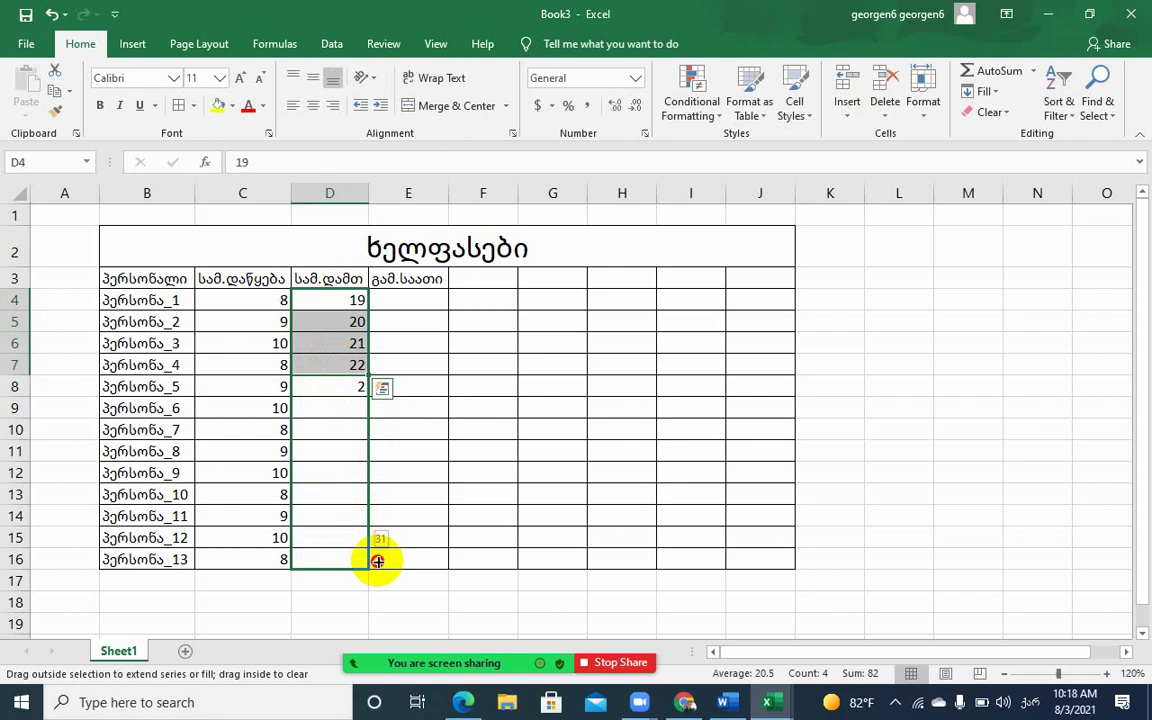
drag(377, 561, 377, 566)
click(382, 580)
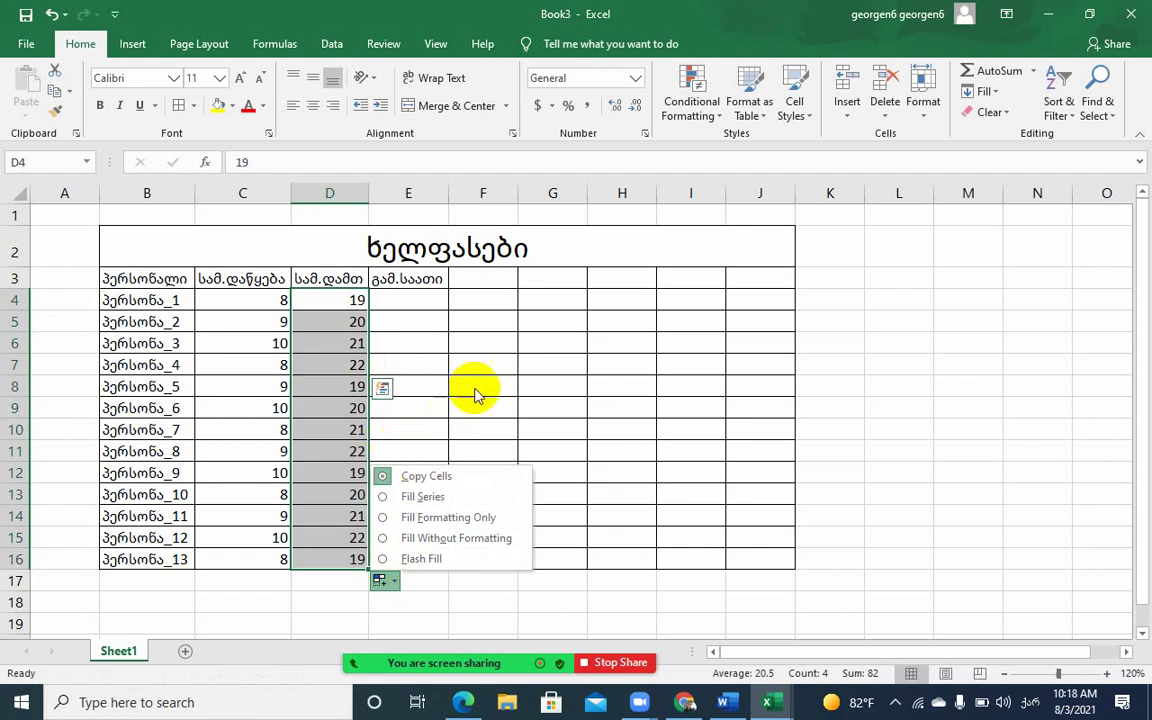
key(Escape)
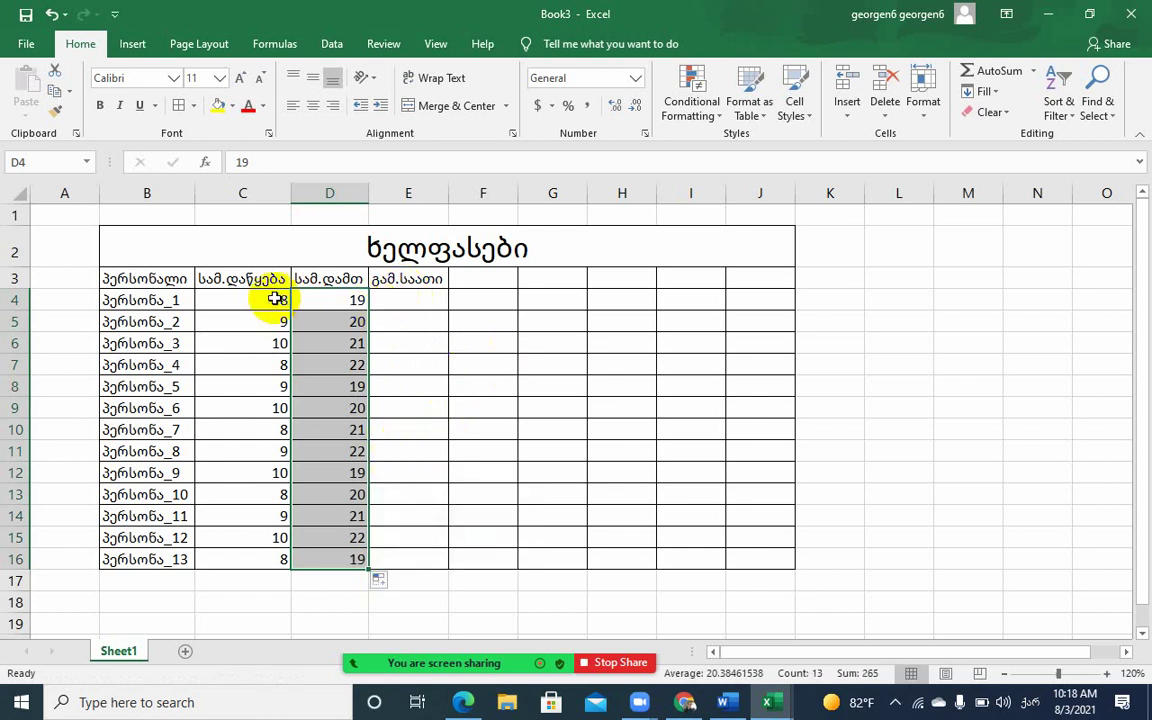
click(239, 300)
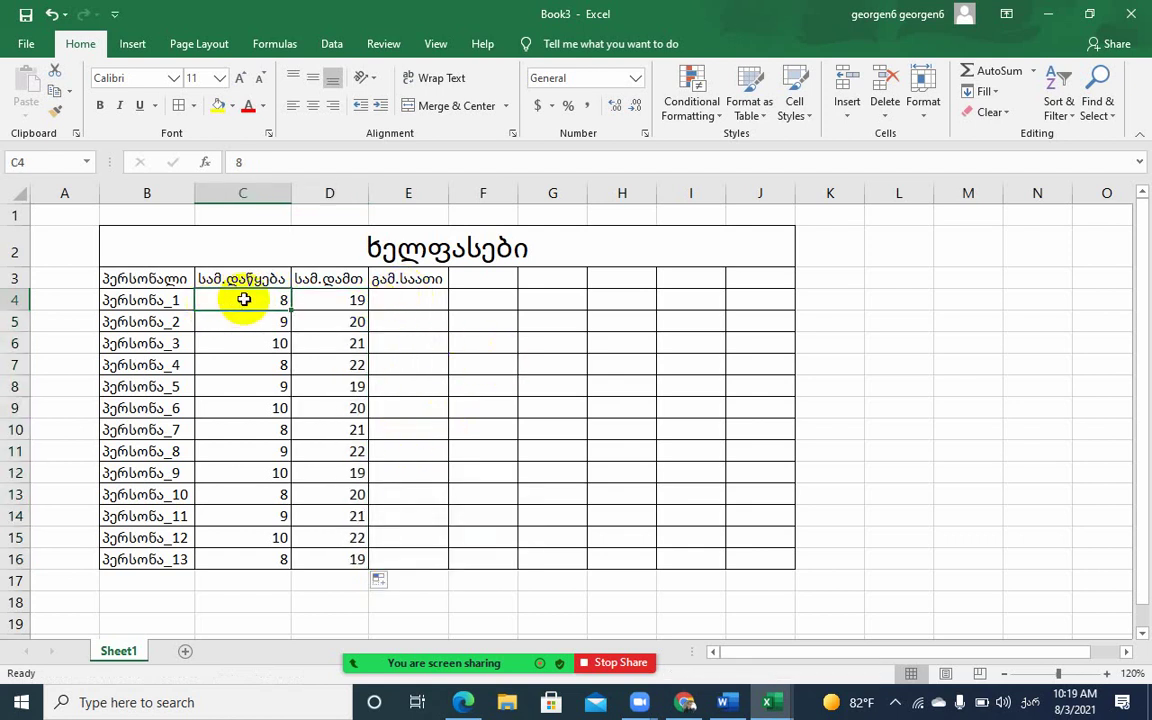
click(339, 300)
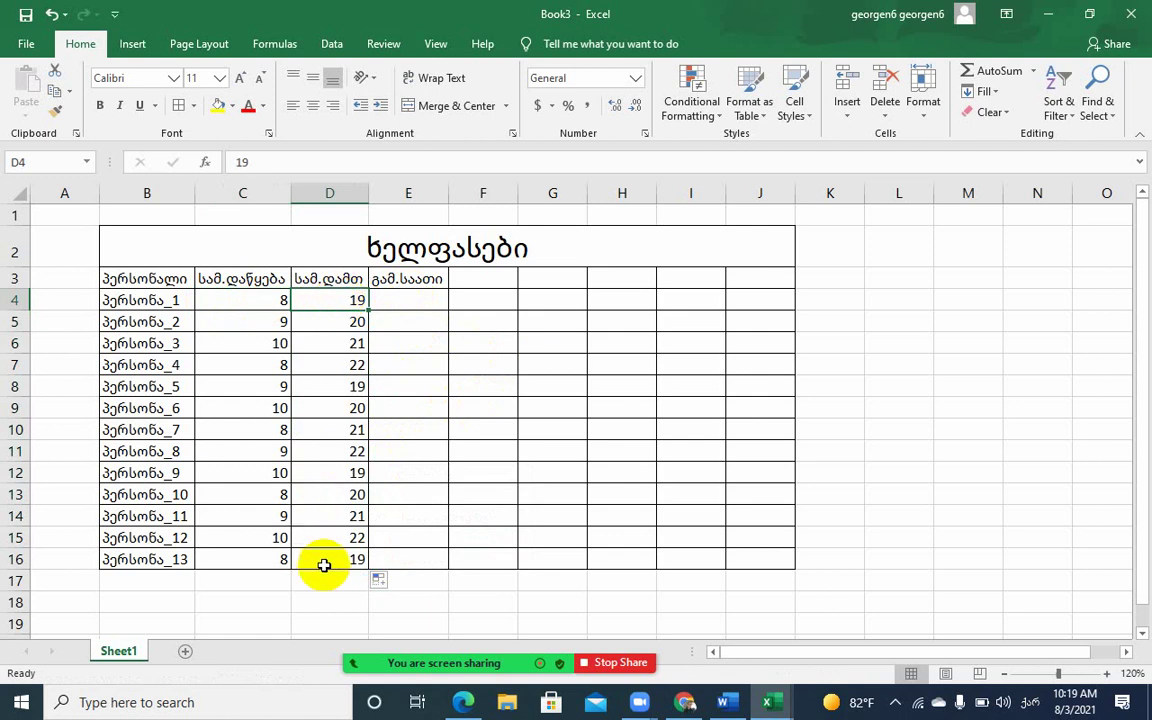
click(418, 301)
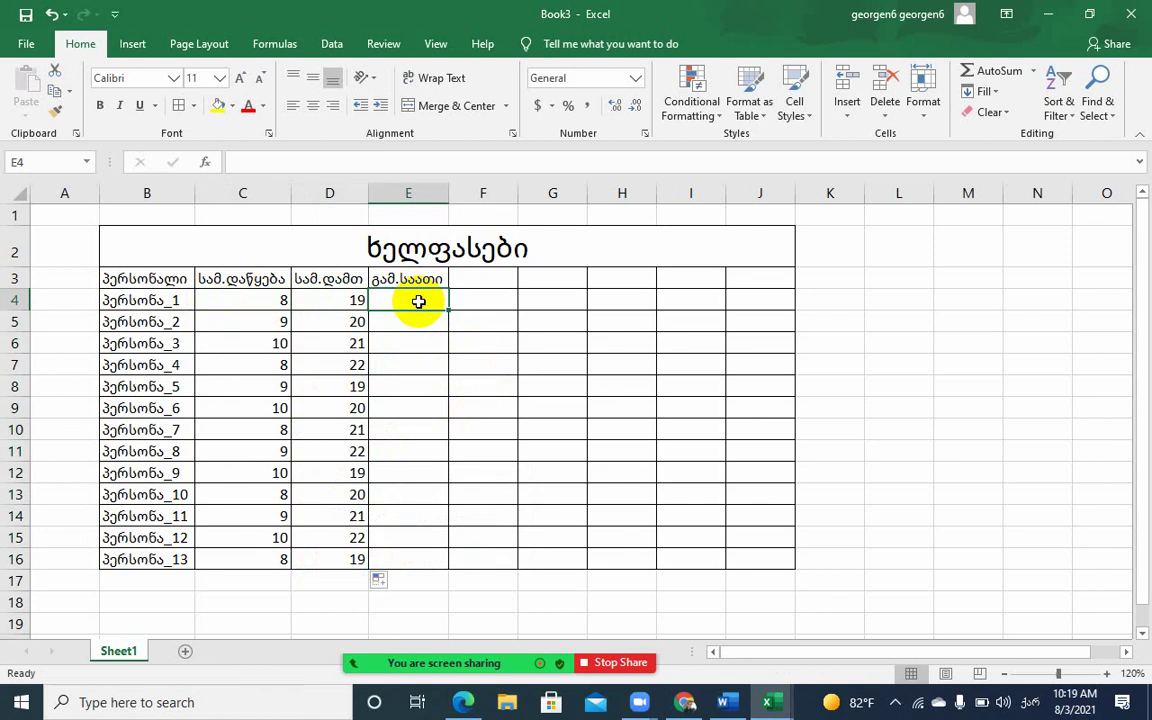
Enter the subtraction formula =D4-V4 in E4
click(230, 295)
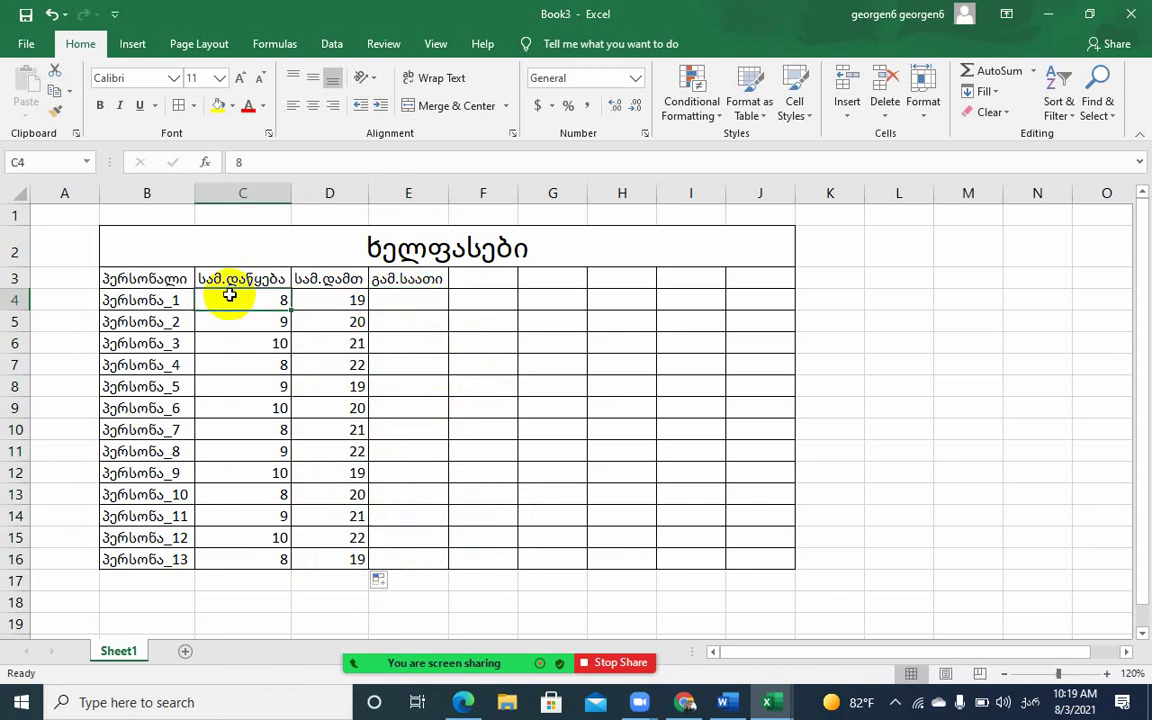
click(341, 298)
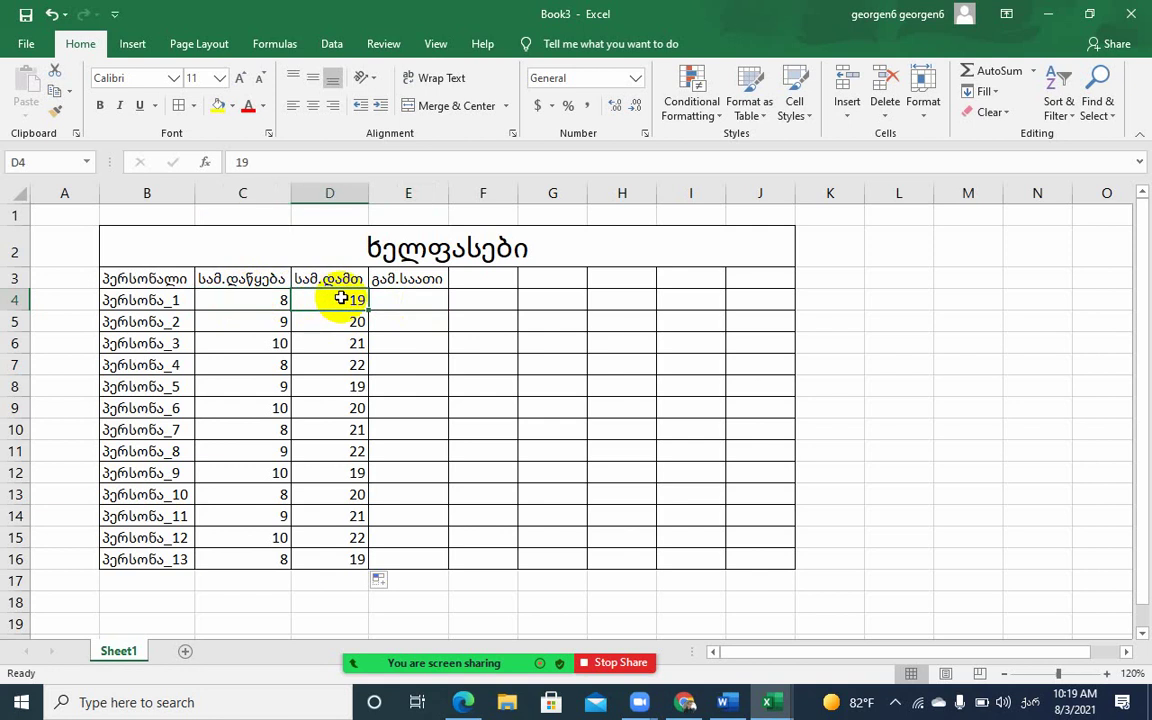
click(403, 300)
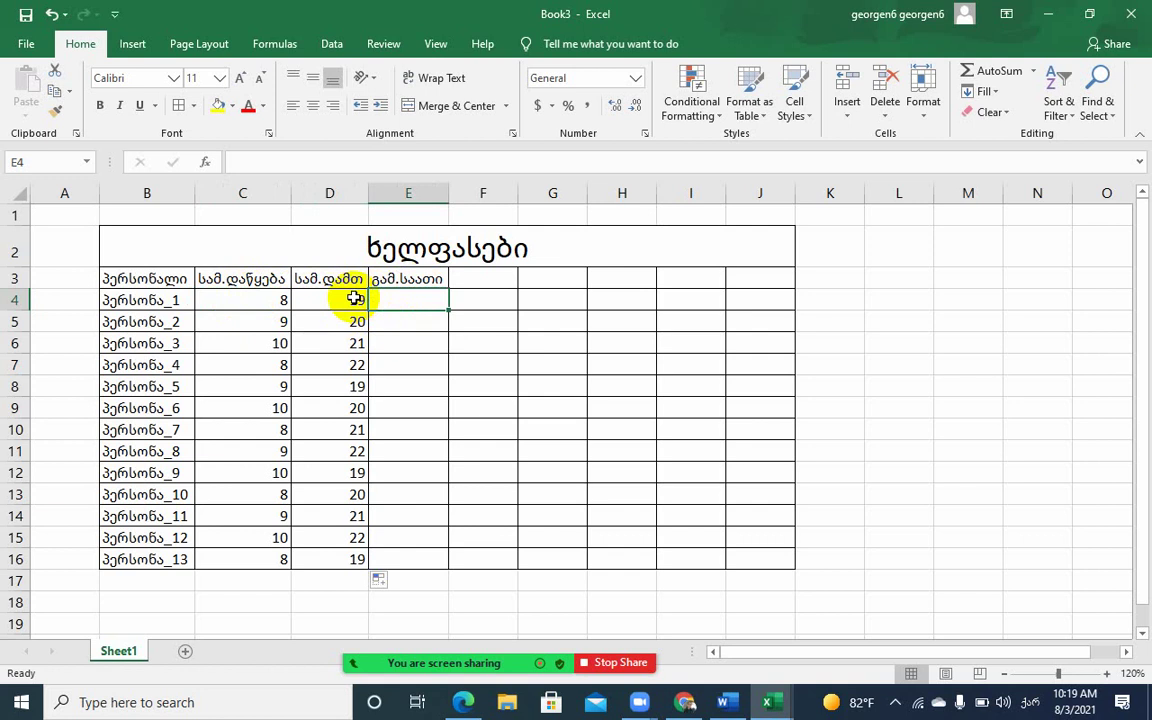
text(=)
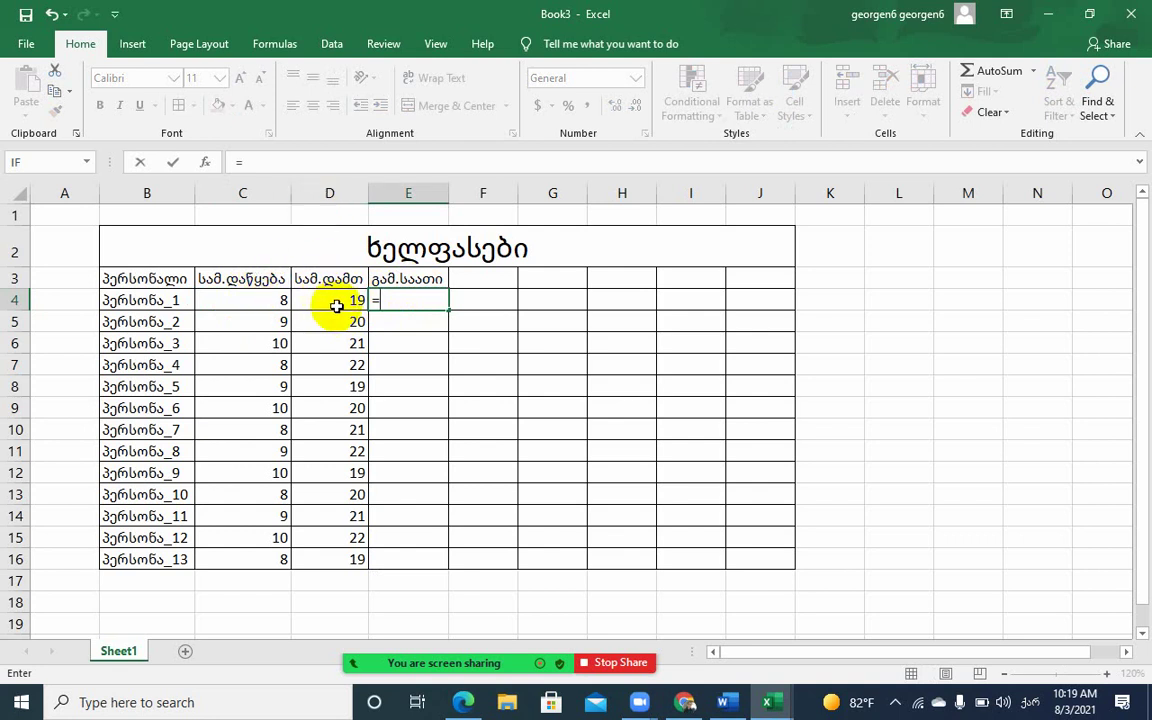
text(d)
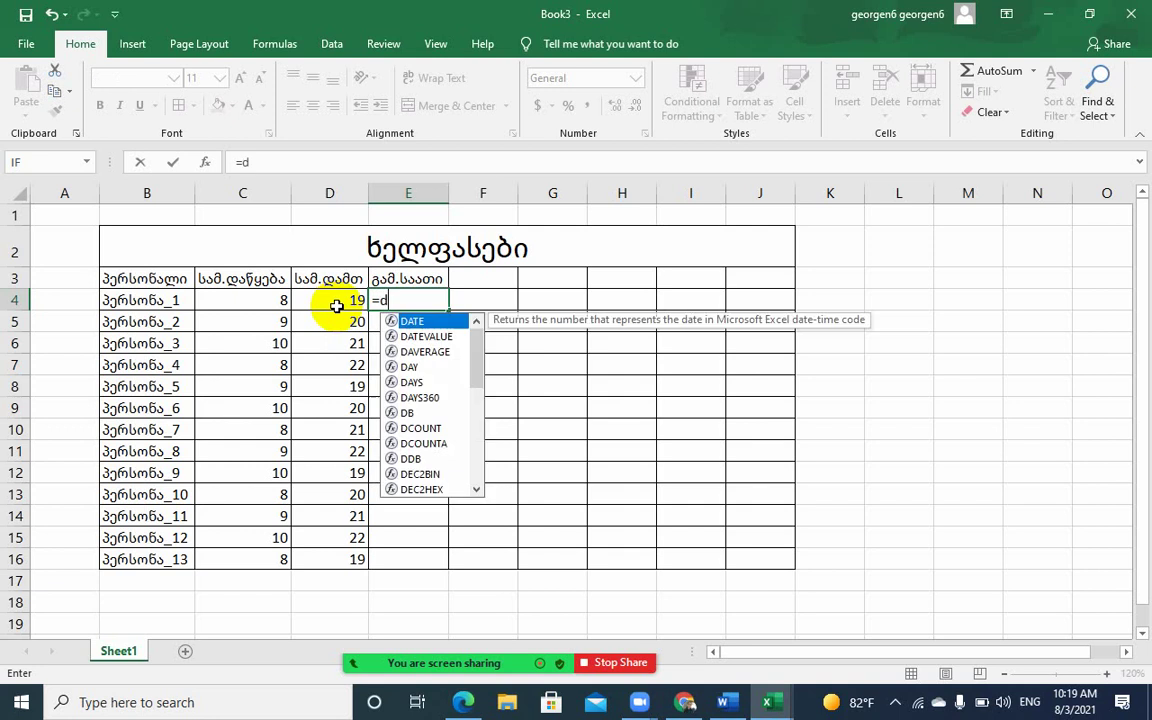
text(4-)
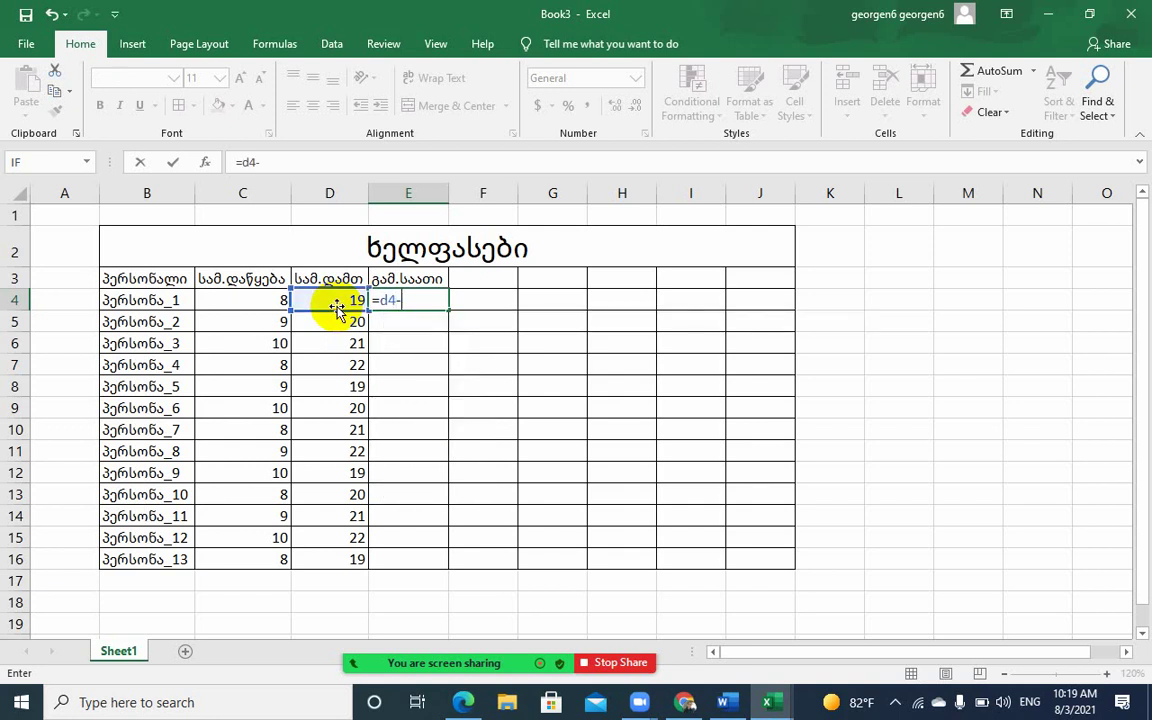
text(v4)
key(Return)
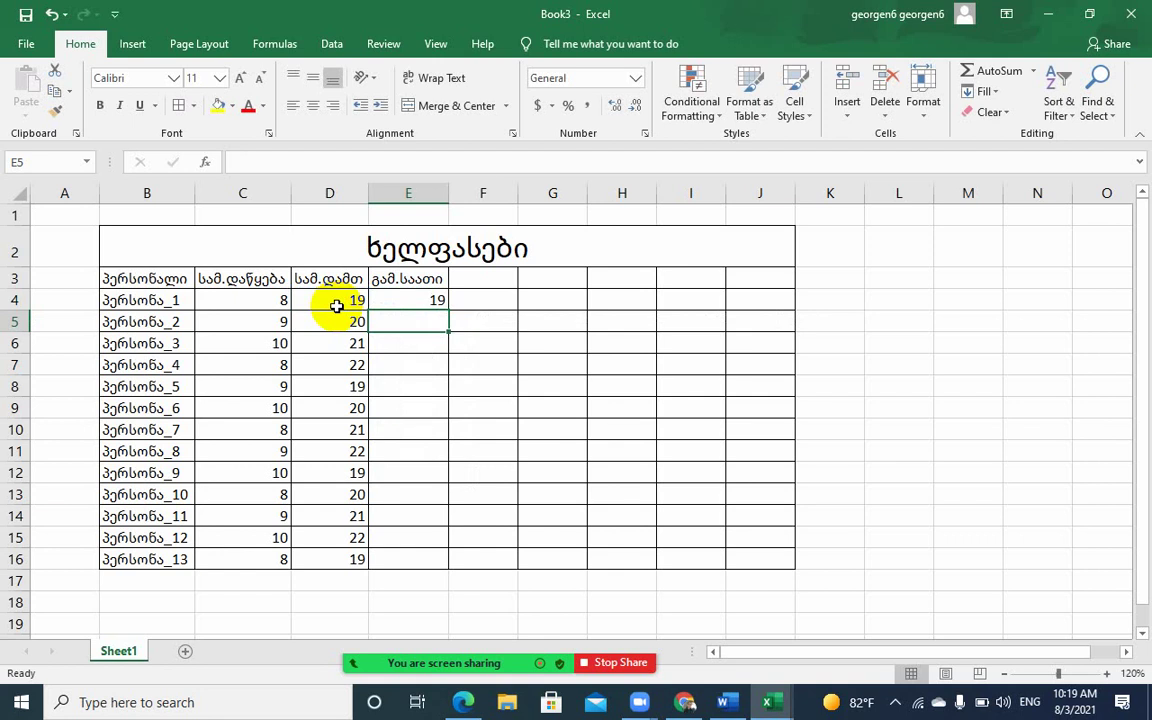
double_click(405, 299)
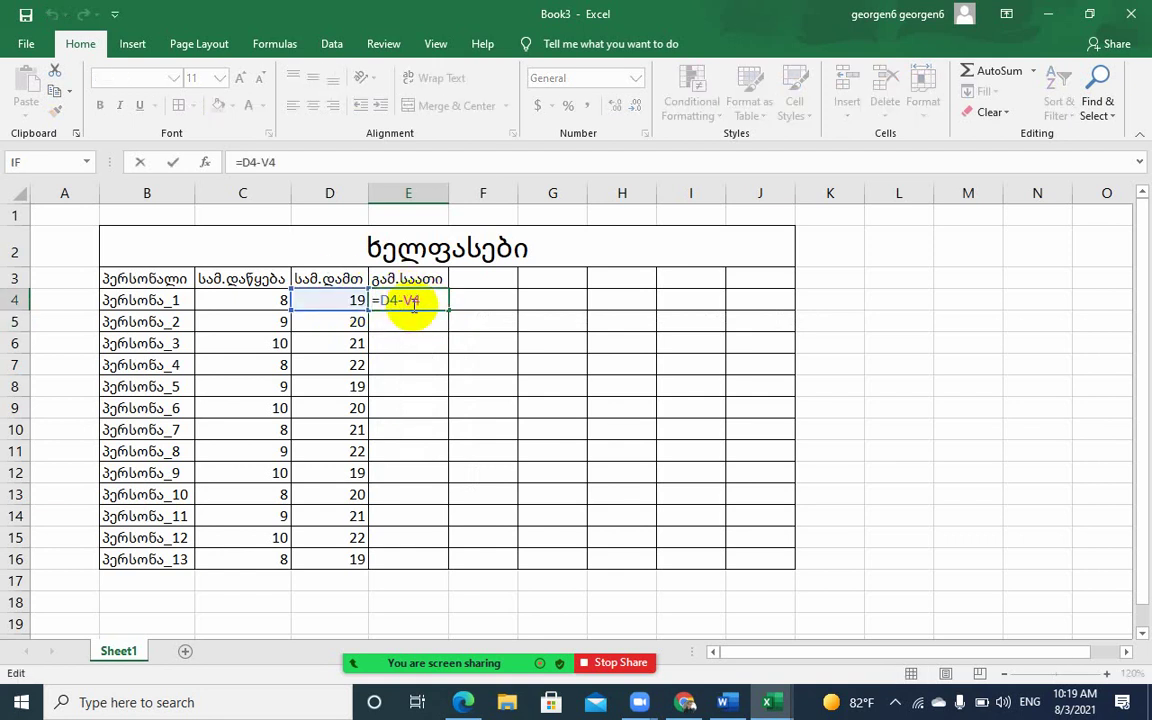
scroll(308, 532, down, 2)
scroll(303, 543, up, 2)
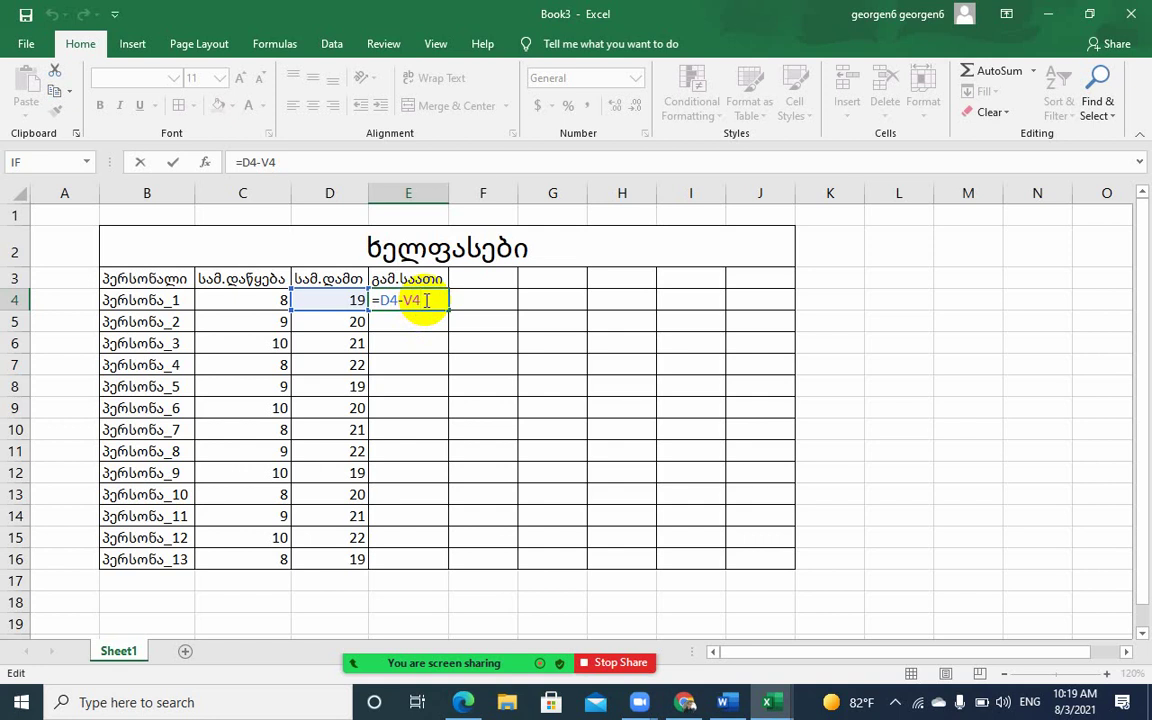
key(Return)
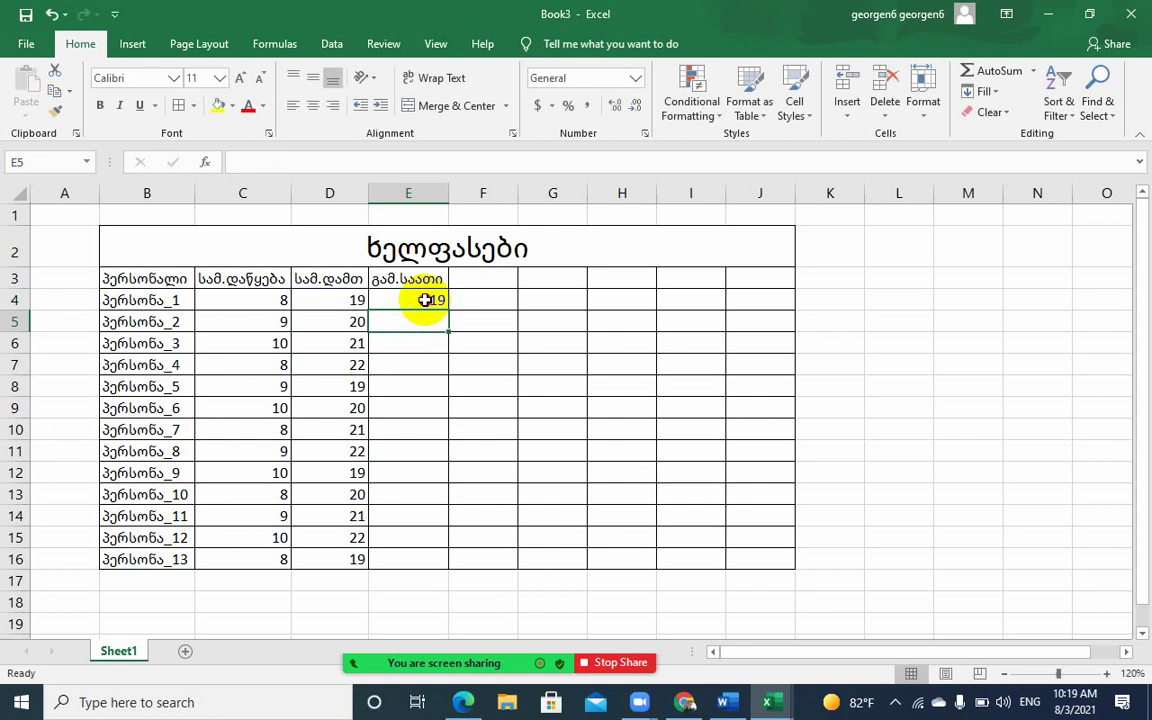
Correct E4's formula to =D4-C4 so it shows 11 hours
double_click(425, 300)
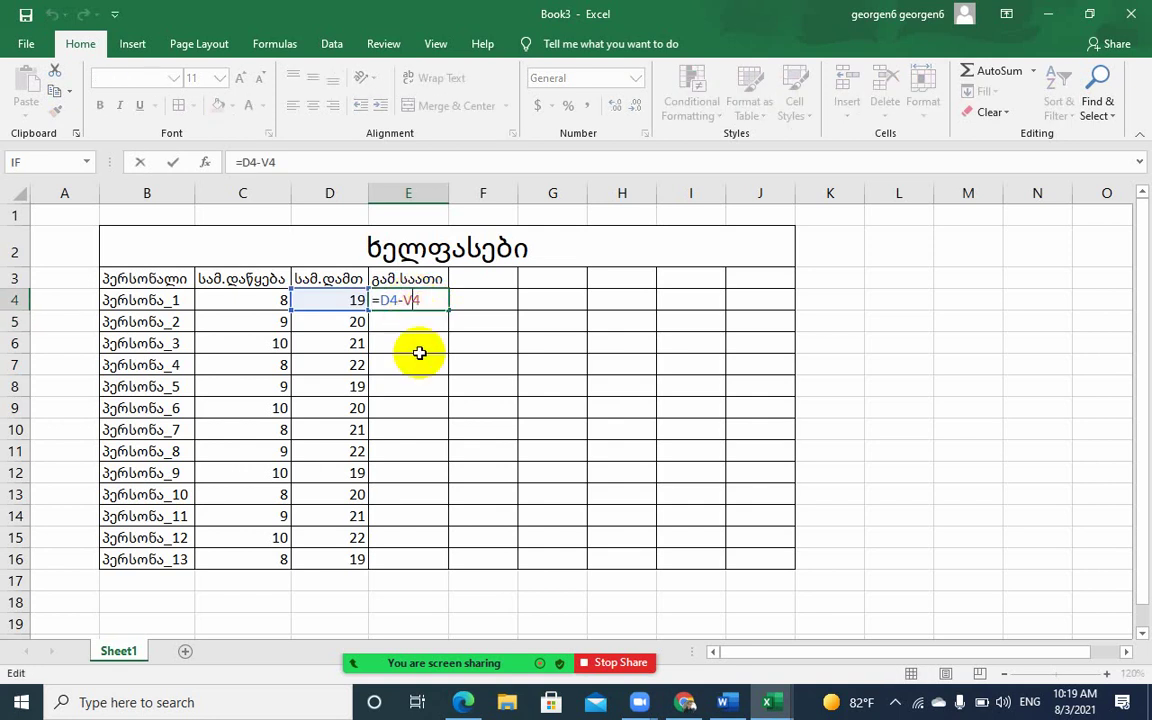
key(BackSpace)
text(c)
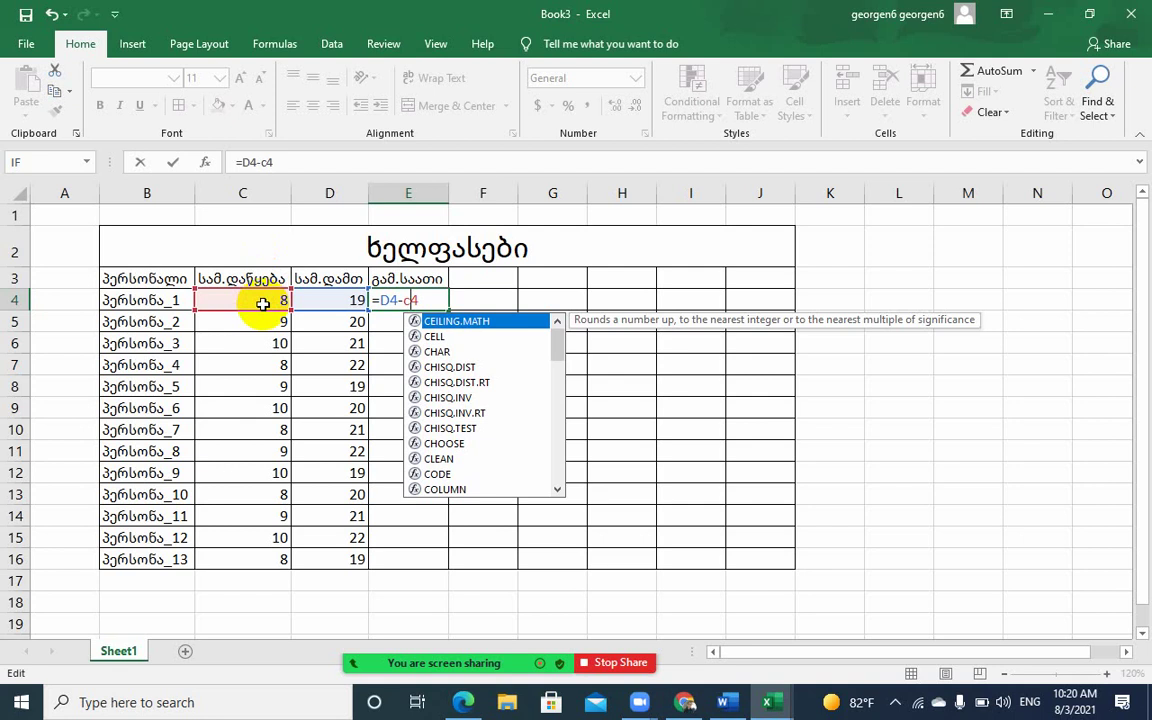
key(Return)
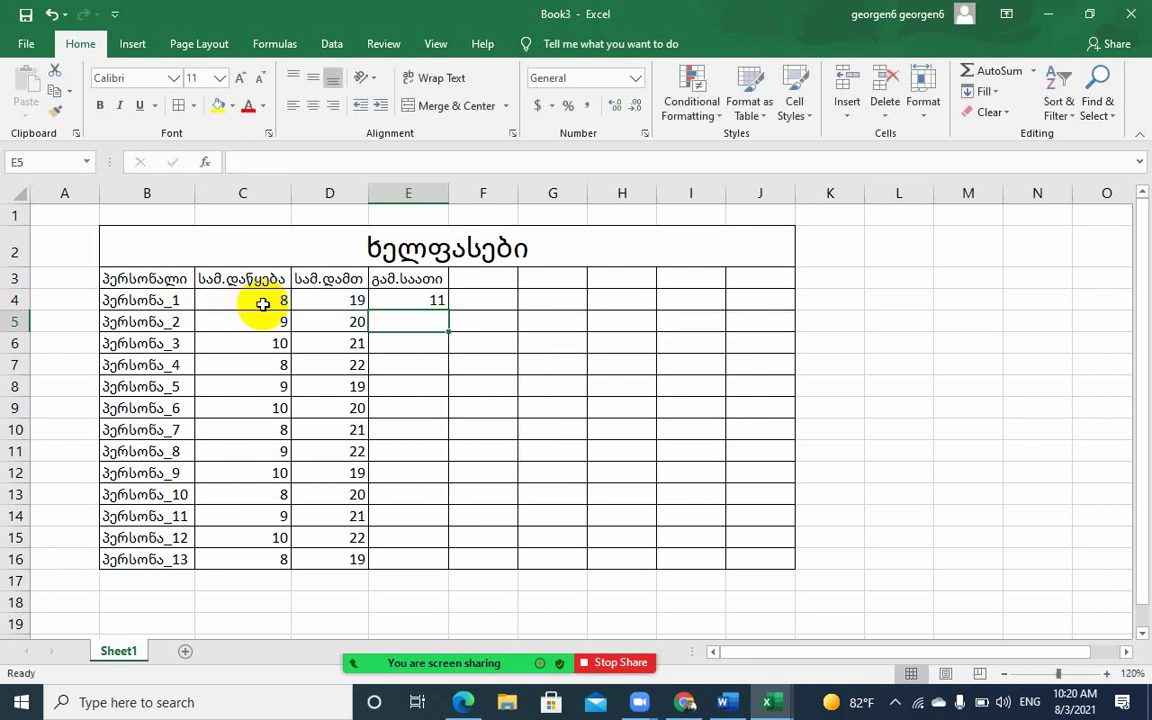
click(400, 295)
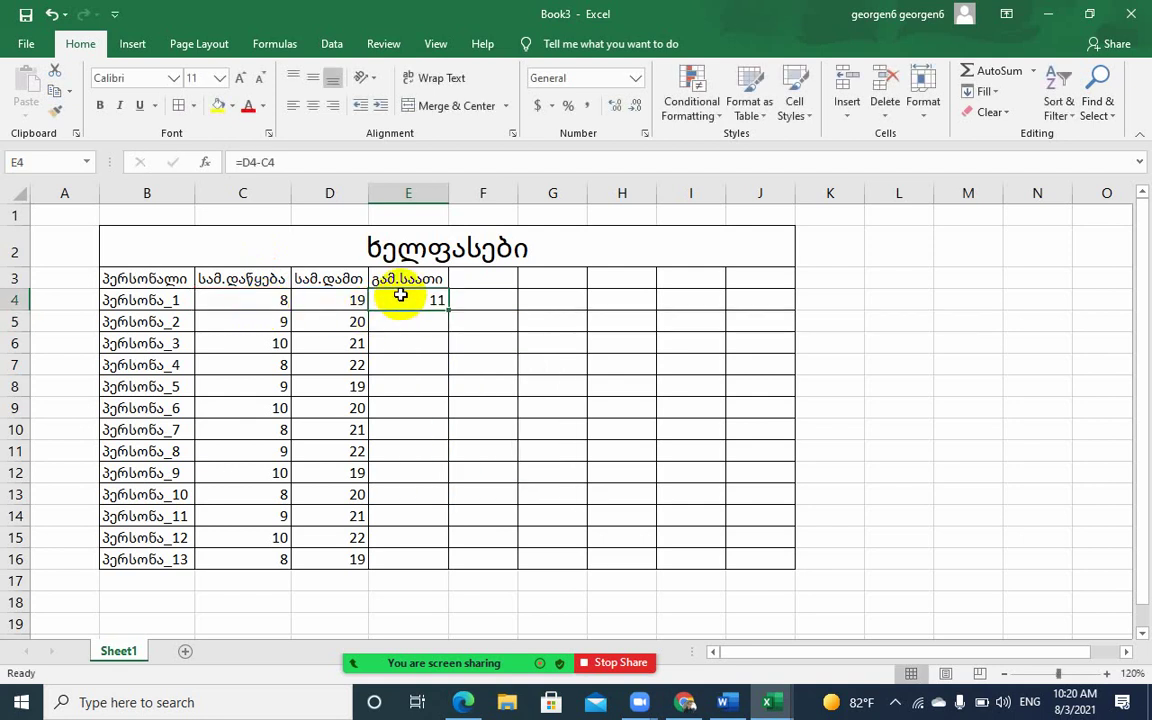
click(396, 325)
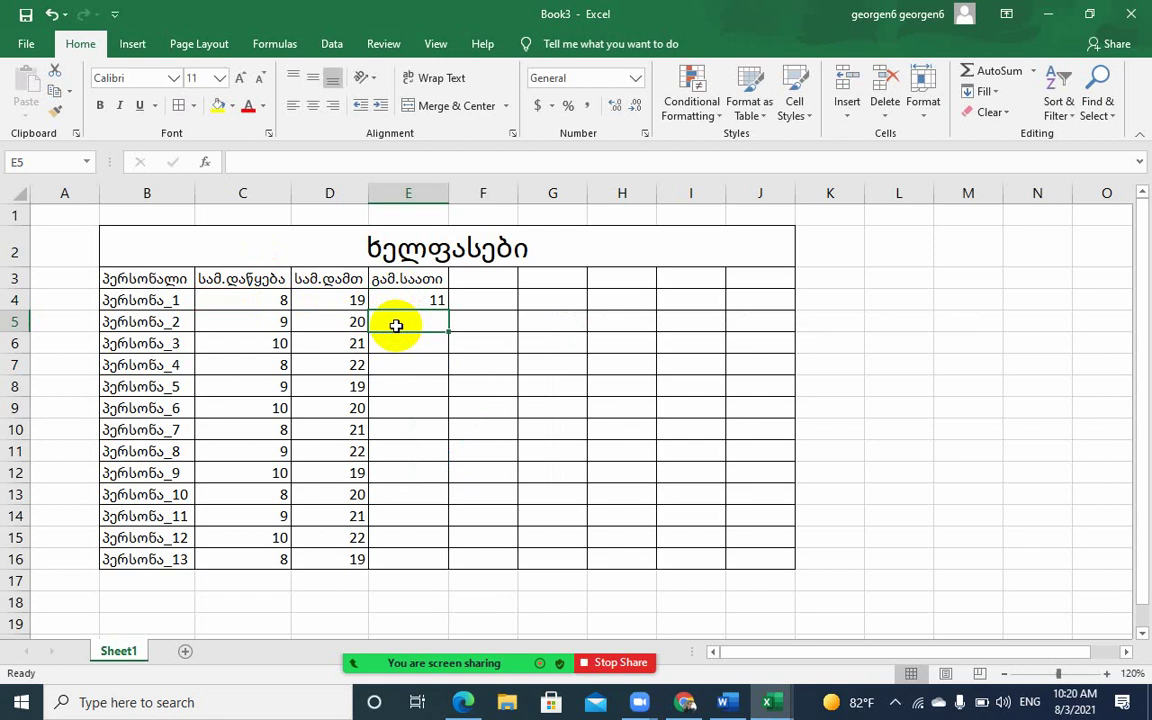
Enter =D5-C5, =D6-C6 and =D7-C7 in E5:E7, giving 11, 11 and 14
text(=)
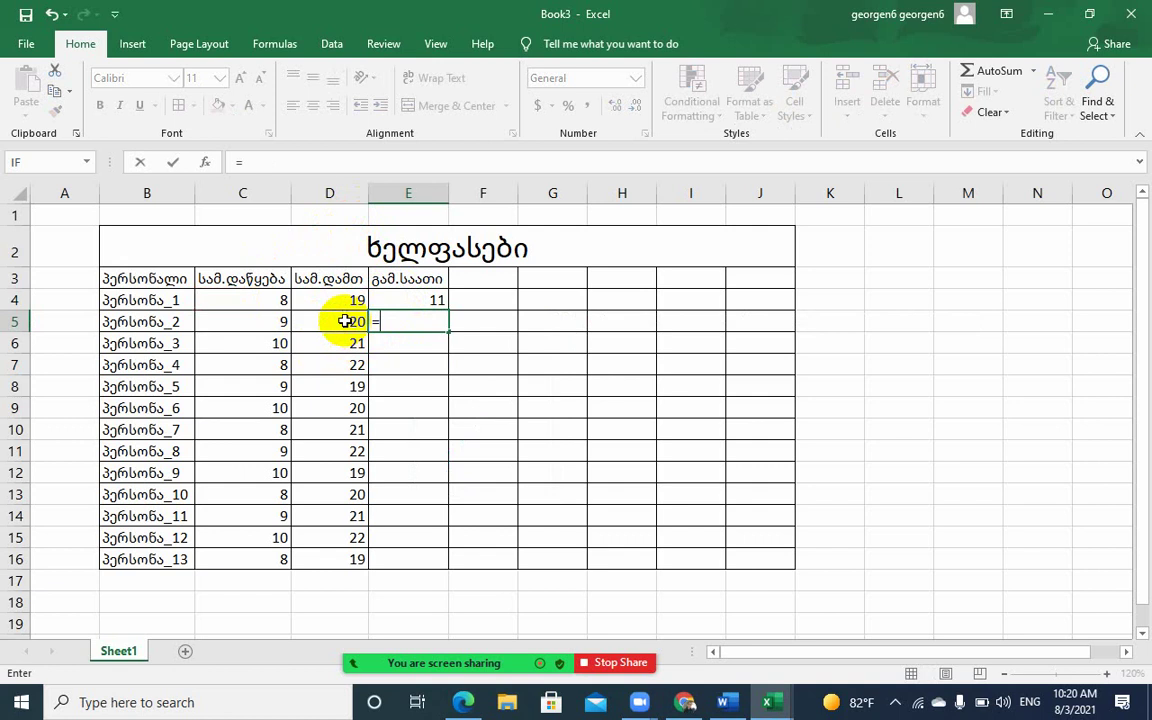
click(345, 321)
text(-)
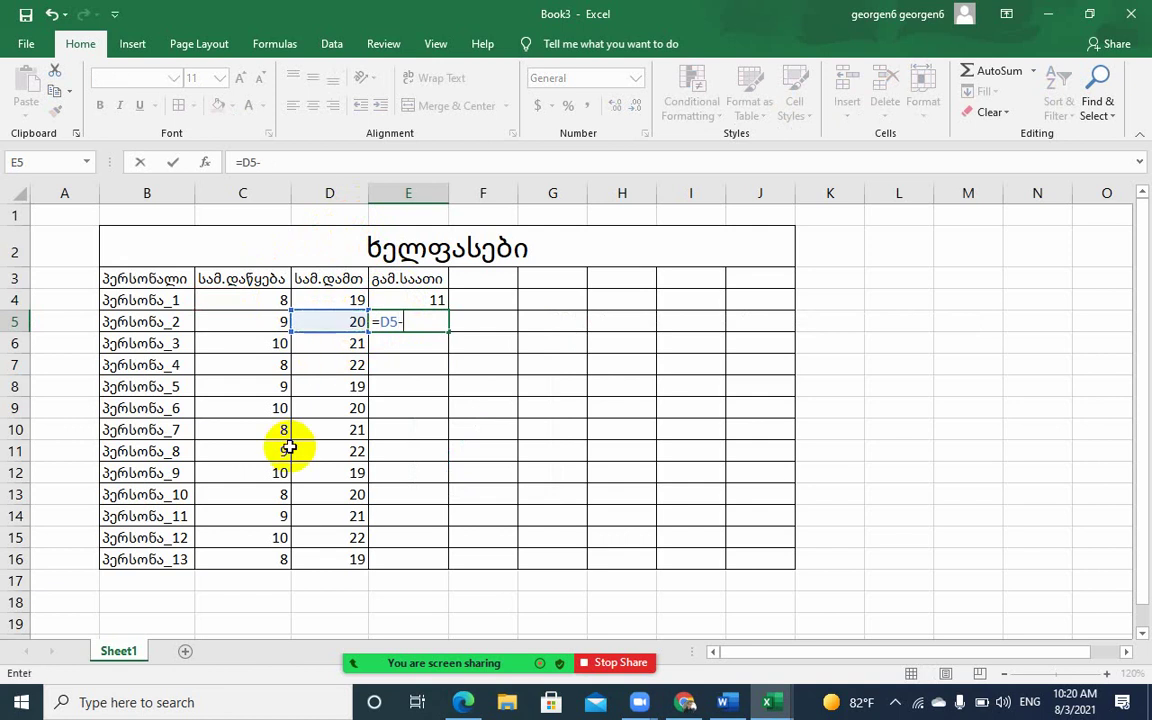
click(244, 327)
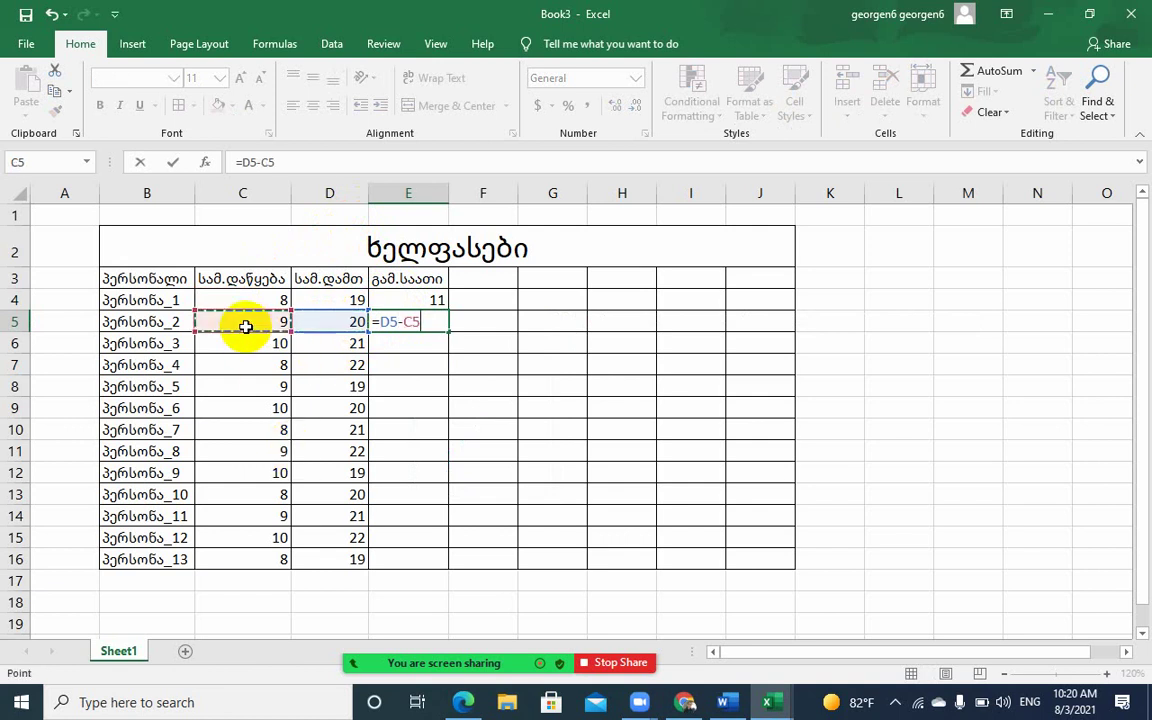
key(Return)
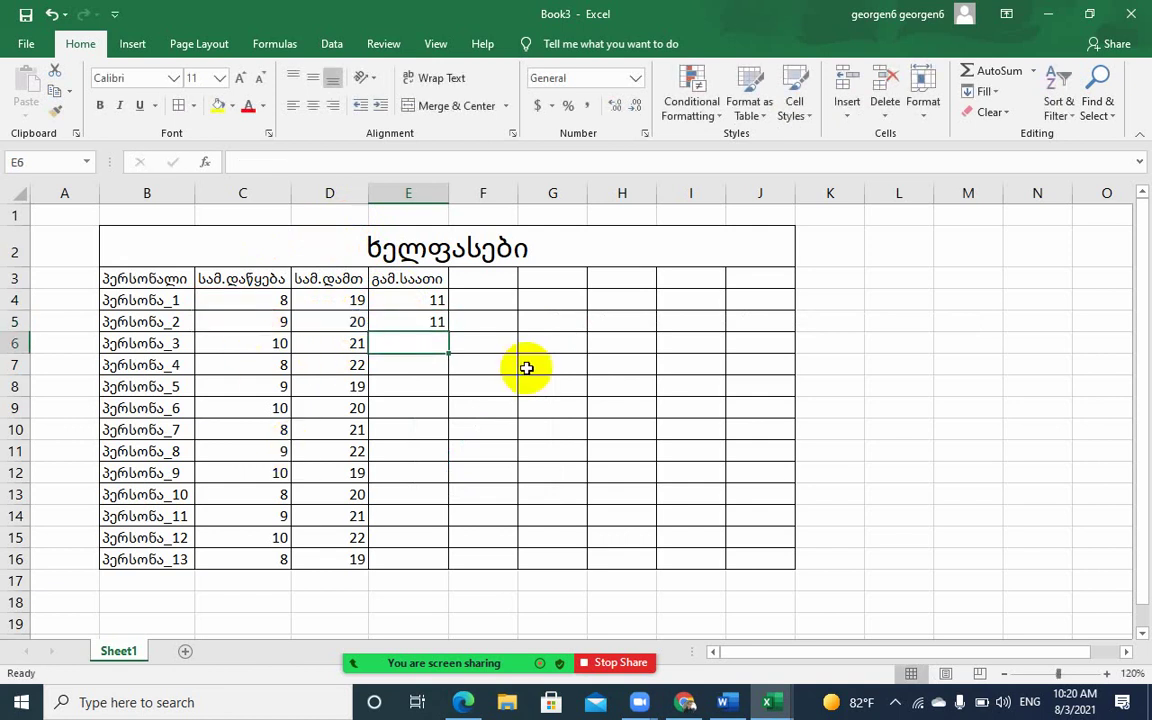
text(=)
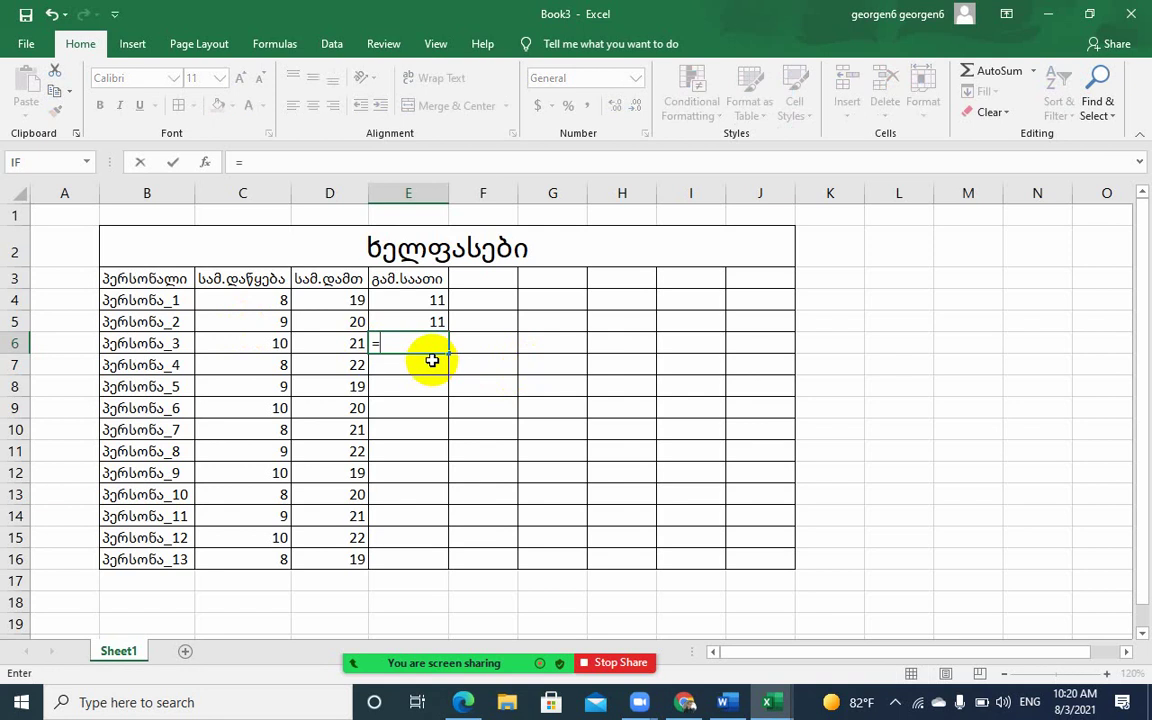
click(335, 343)
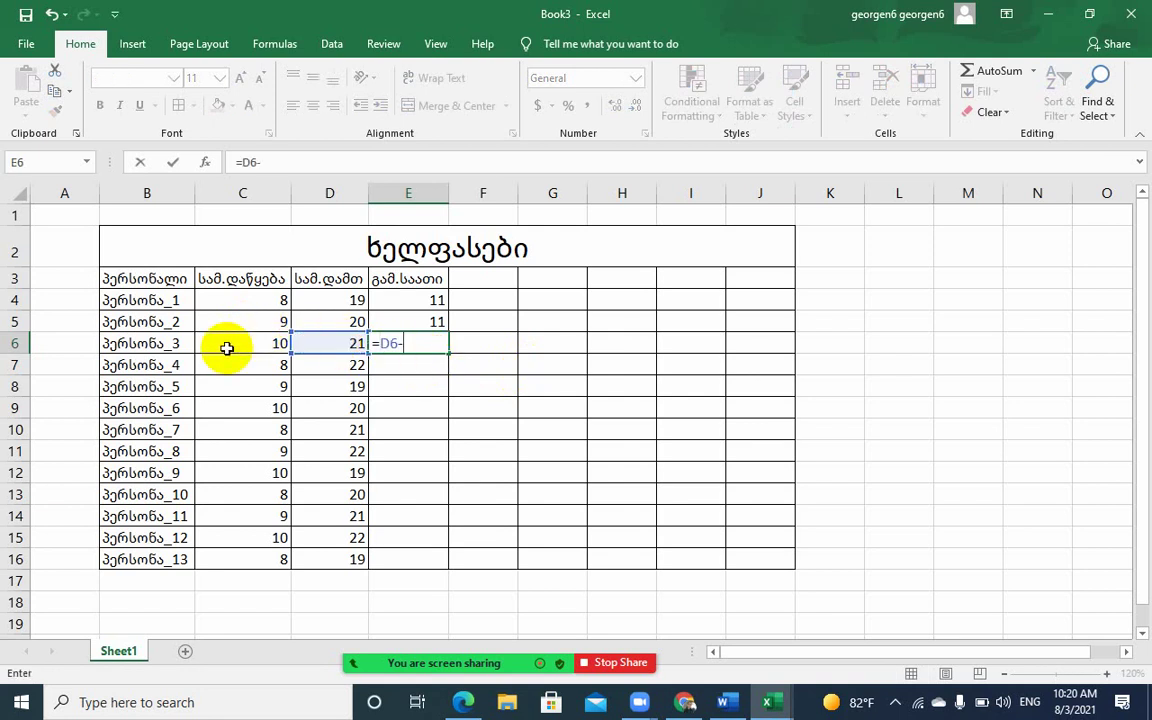
click(227, 347)
key(Return)
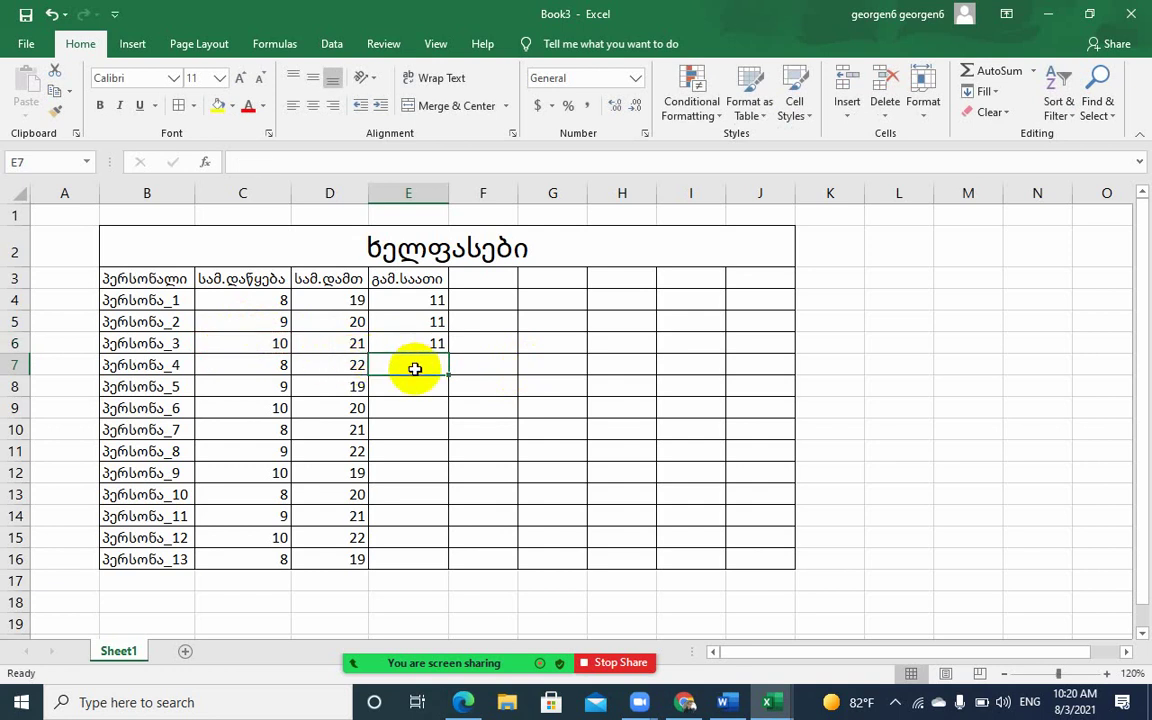
text(=)
click(340, 362)
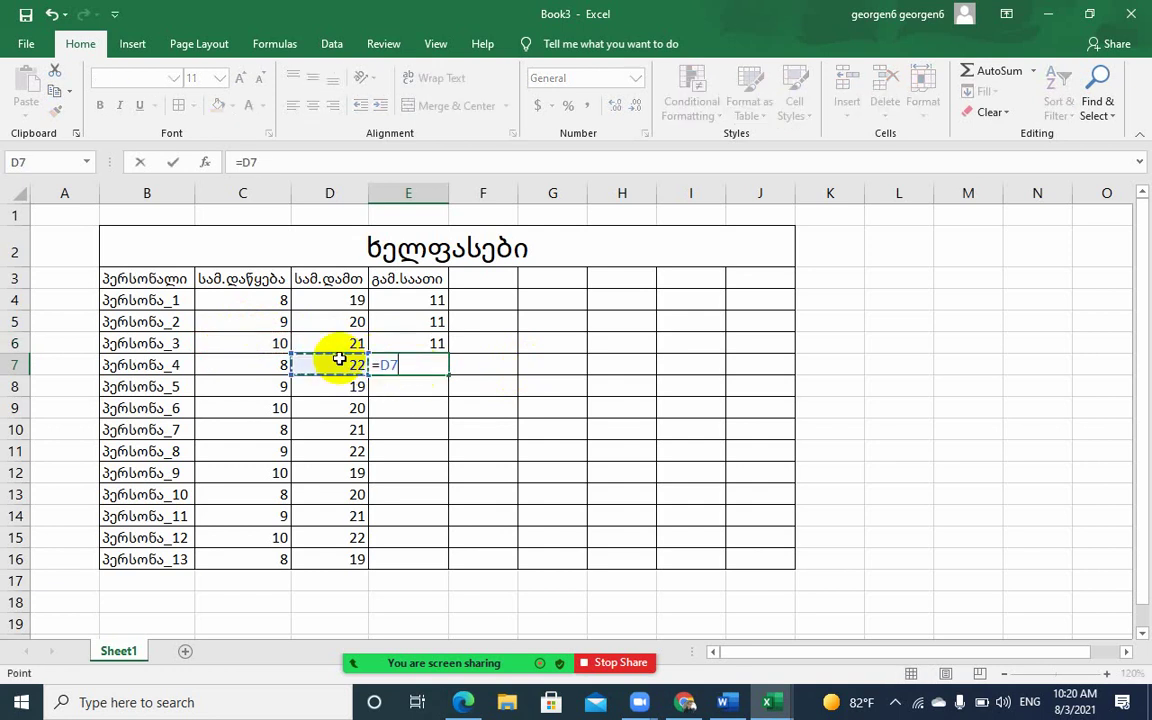
text(-)
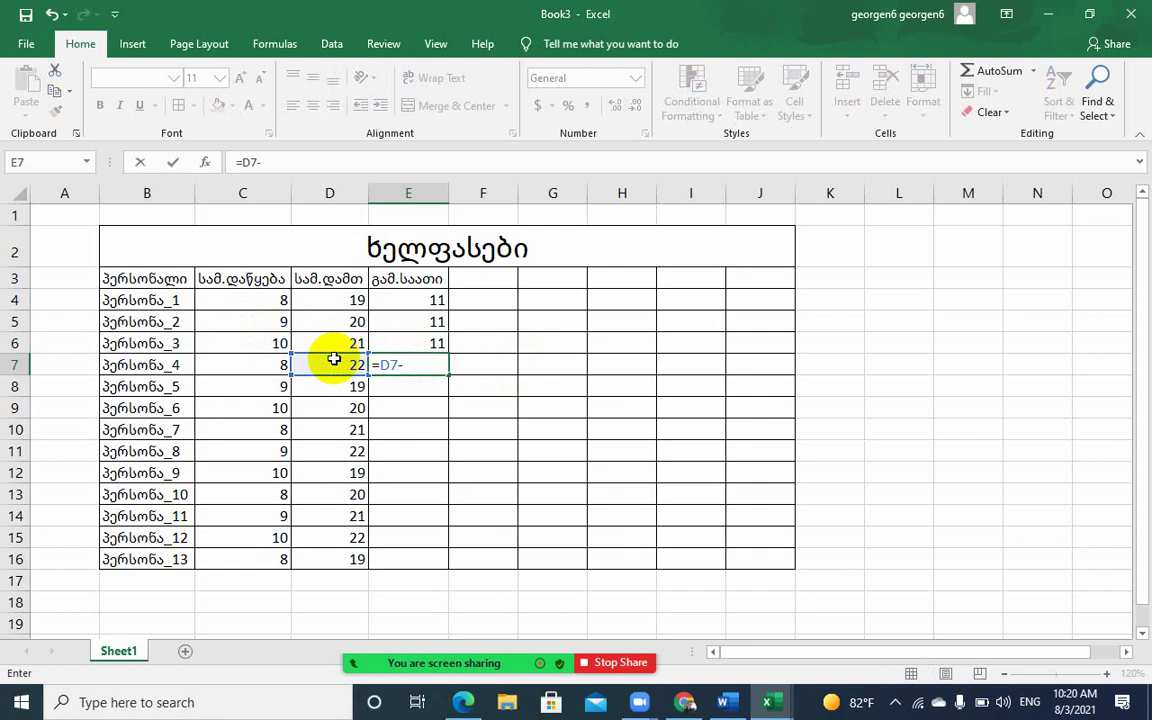
click(257, 364)
key(Return)
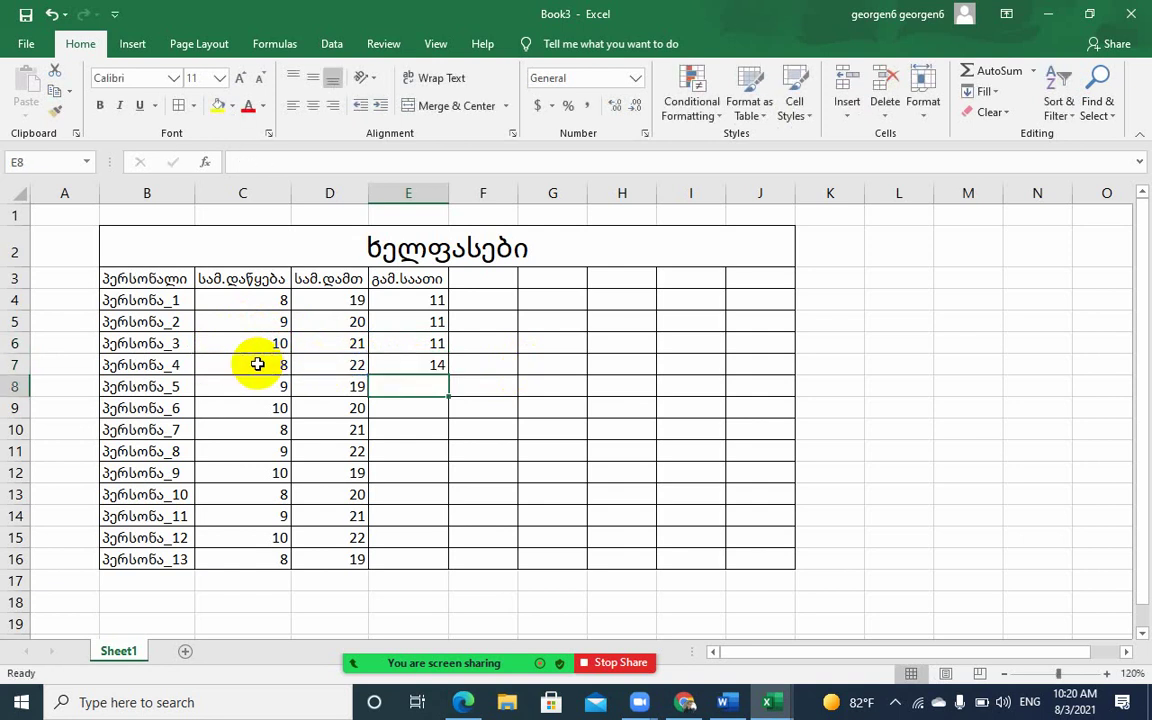
click(415, 361)
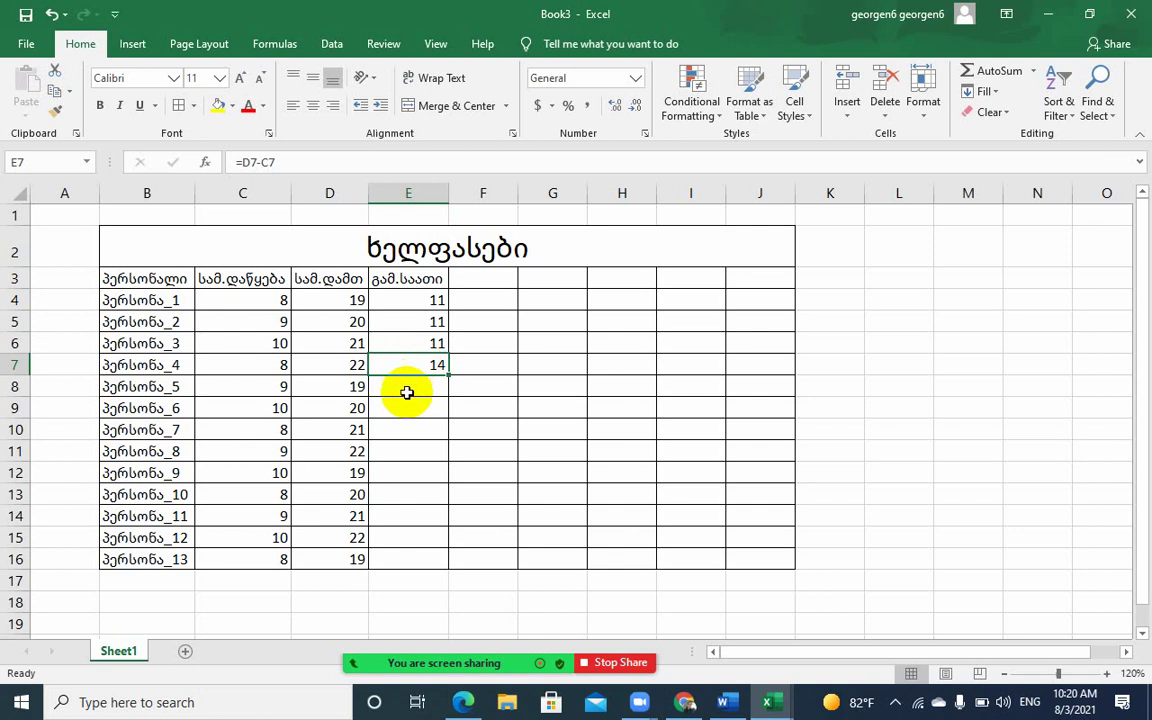
Enter =D8-C8 and =D9-C9 in E8 and E9, each giving 10
click(408, 386)
text(=)
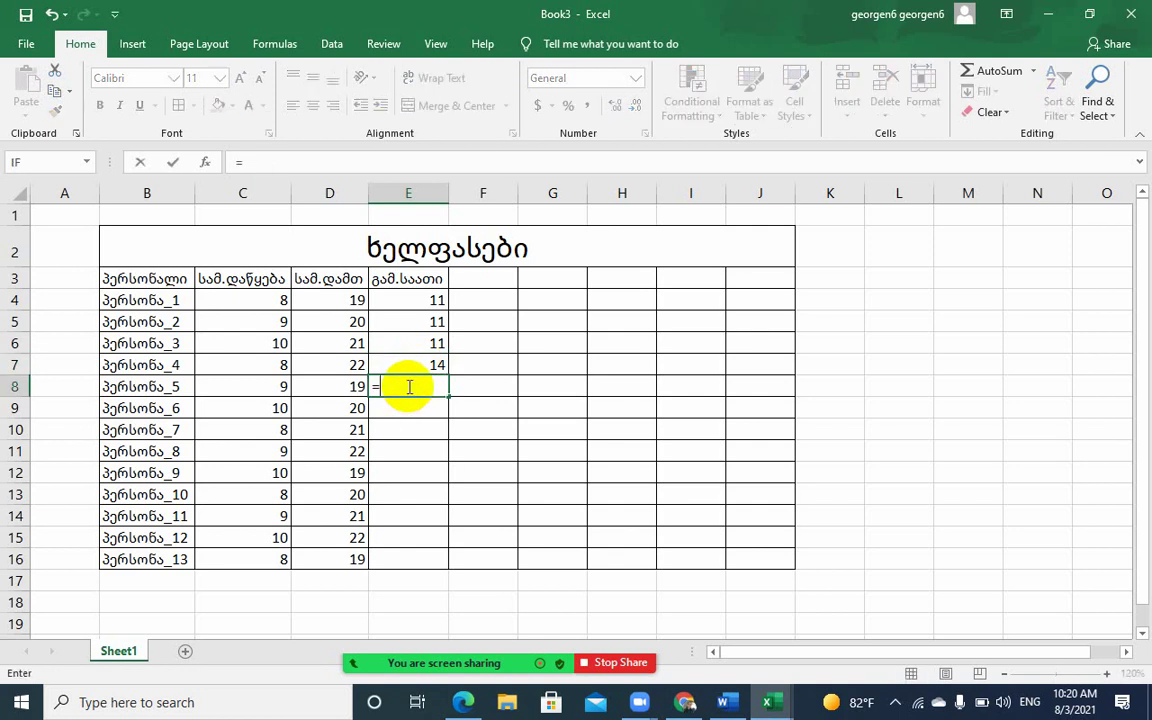
click(336, 386)
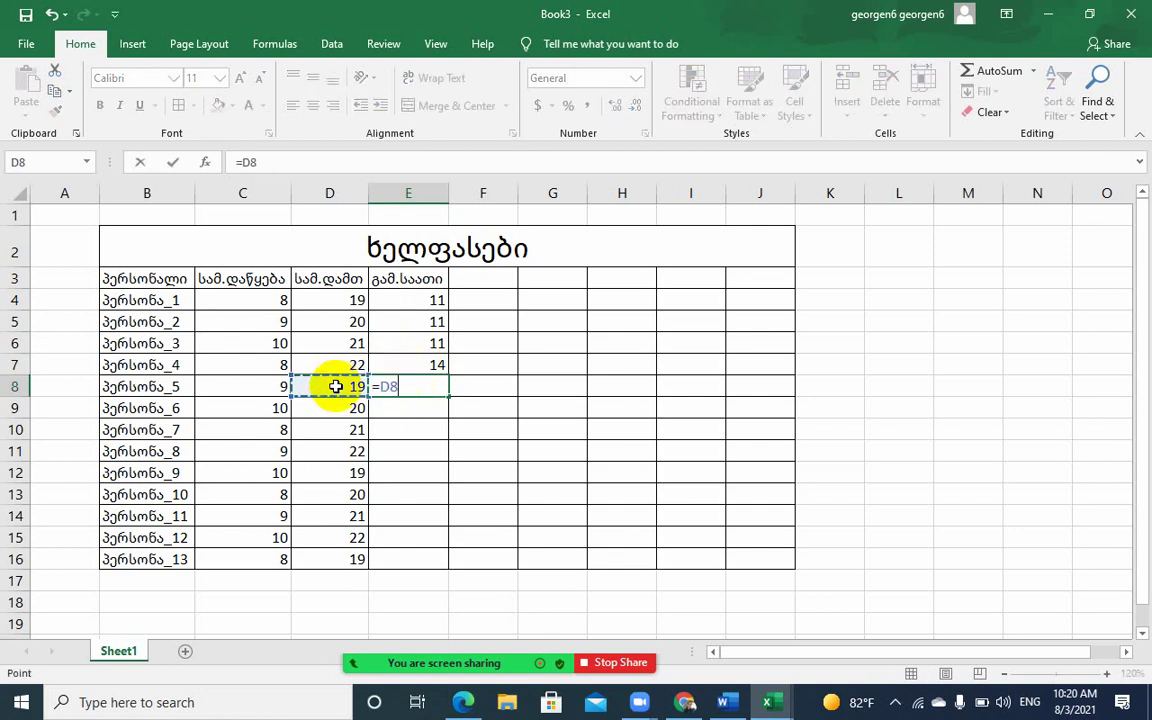
text(-)
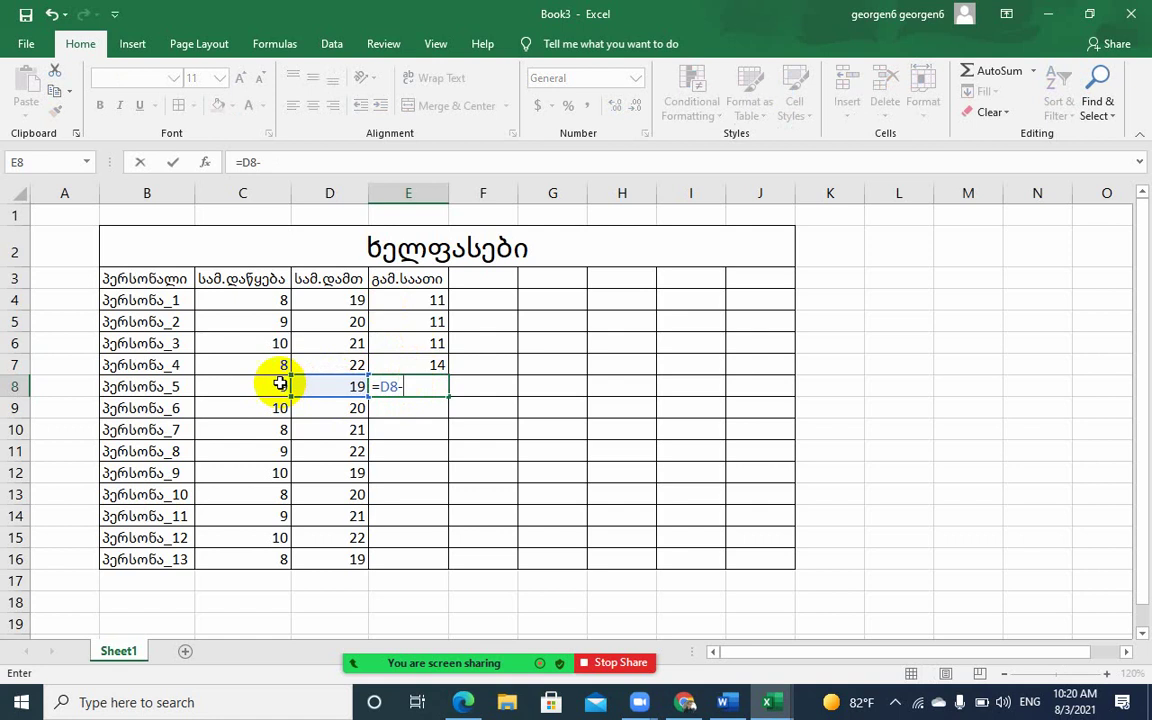
click(245, 386)
key(Return)
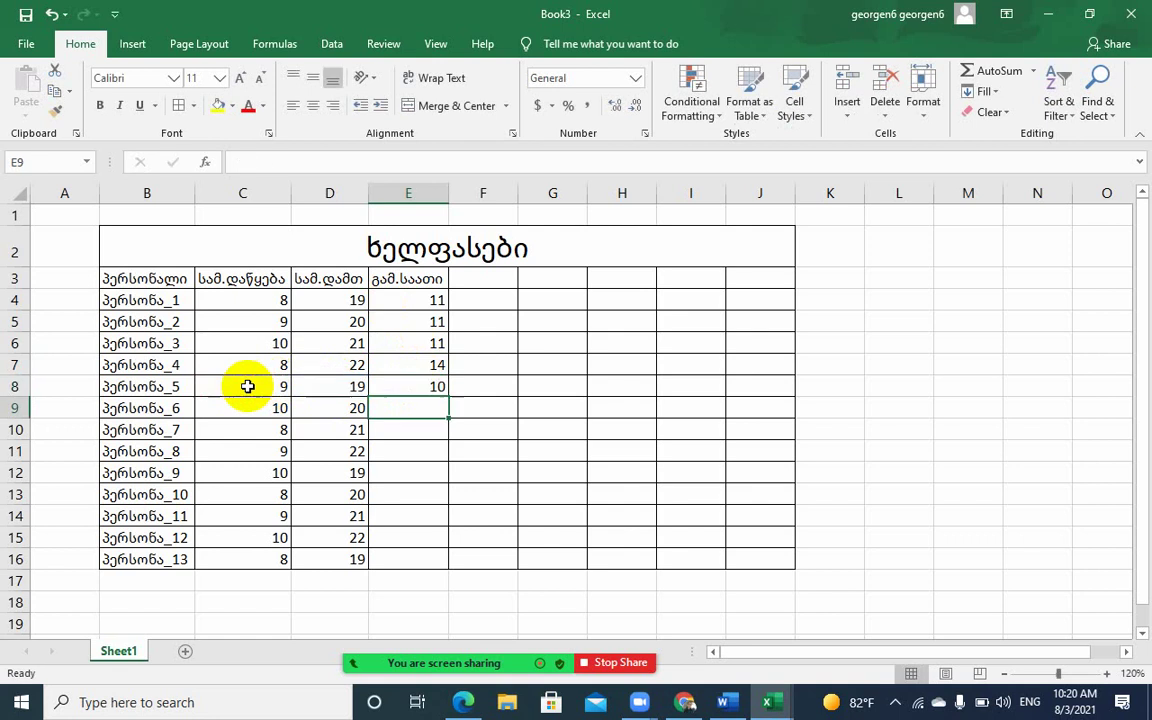
text(=)
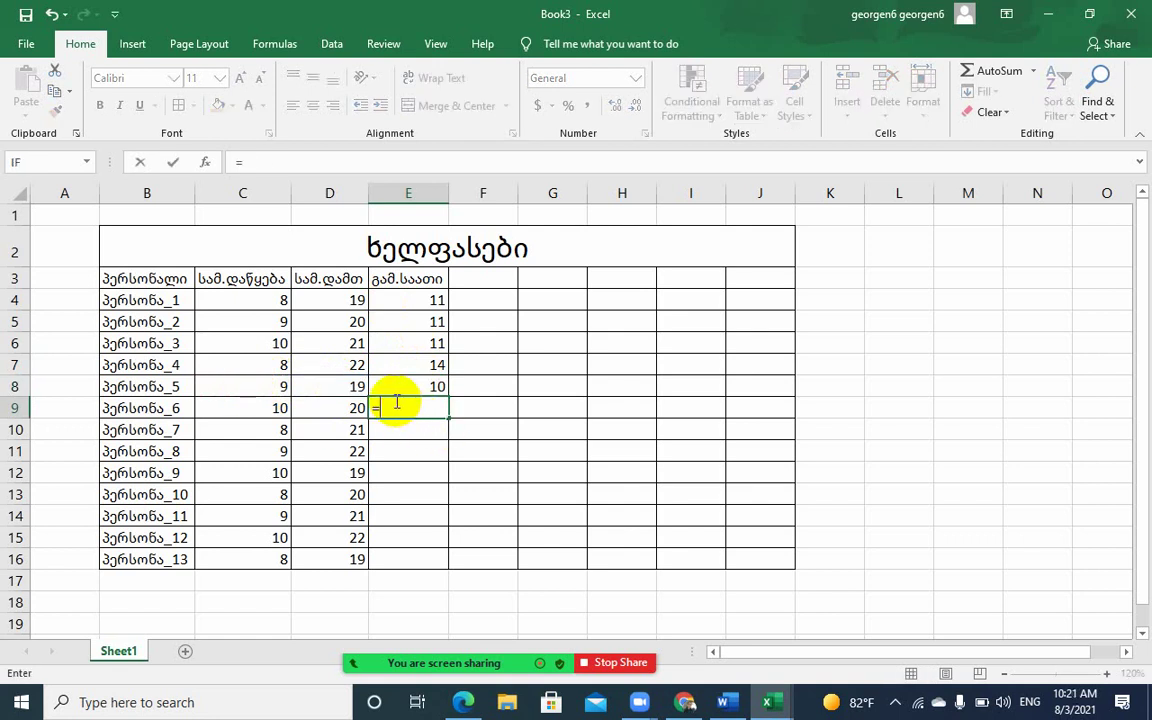
click(331, 409)
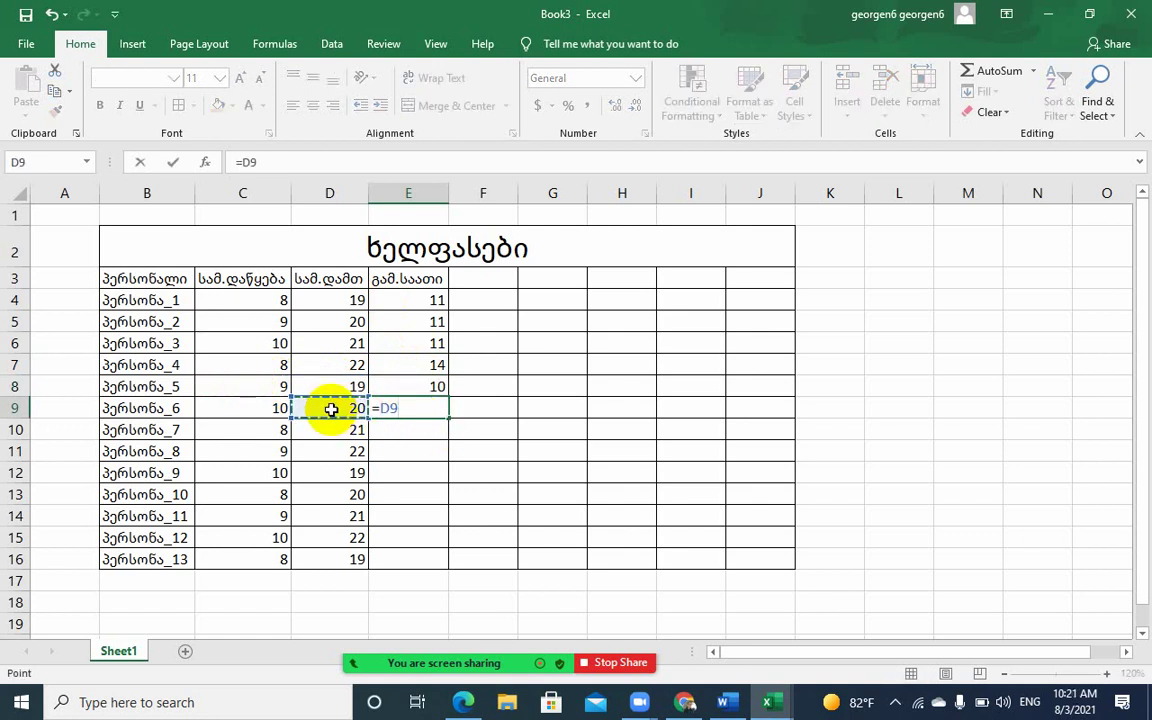
text(-)
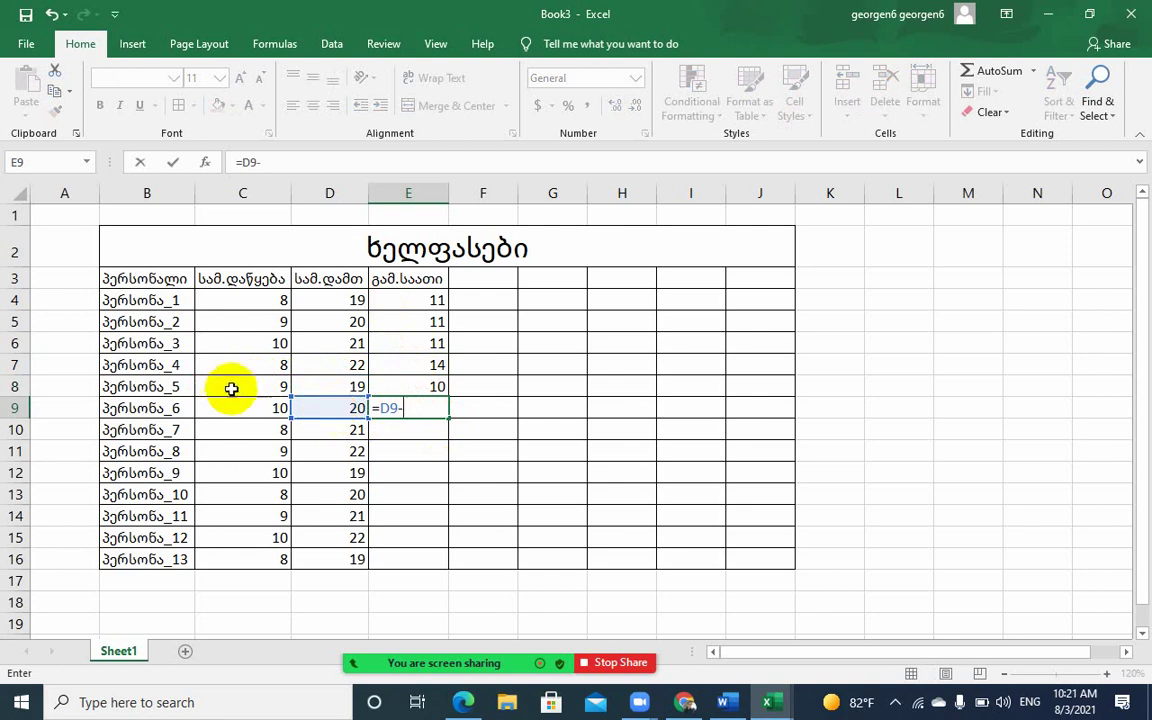
click(244, 408)
key(Return)
key(Return)
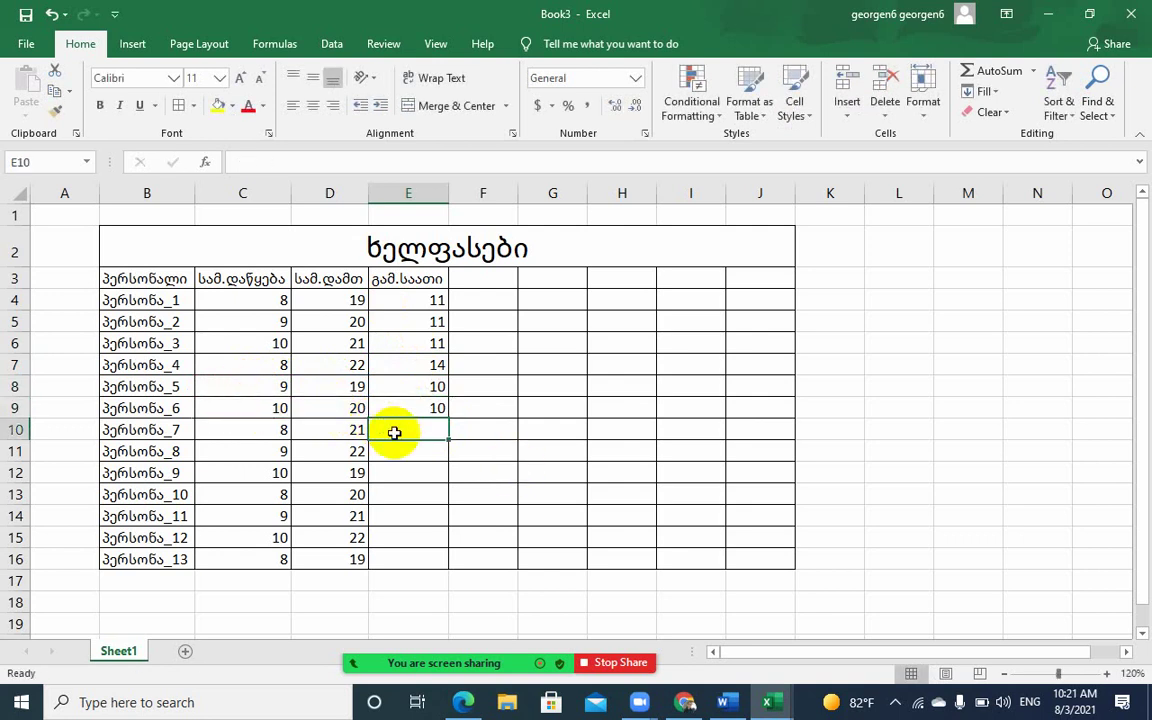
Enter =D10-C10 and =D11-C11 in E10 and E11, each giving 13
text(=)
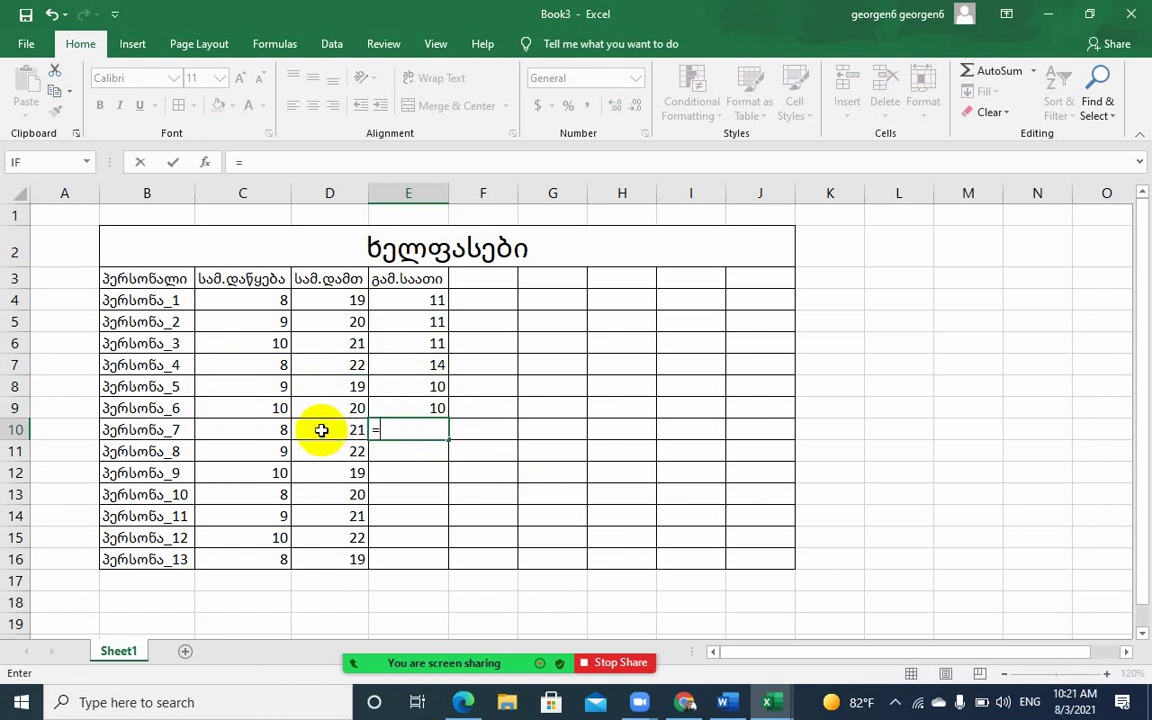
click(321, 430)
text(-)
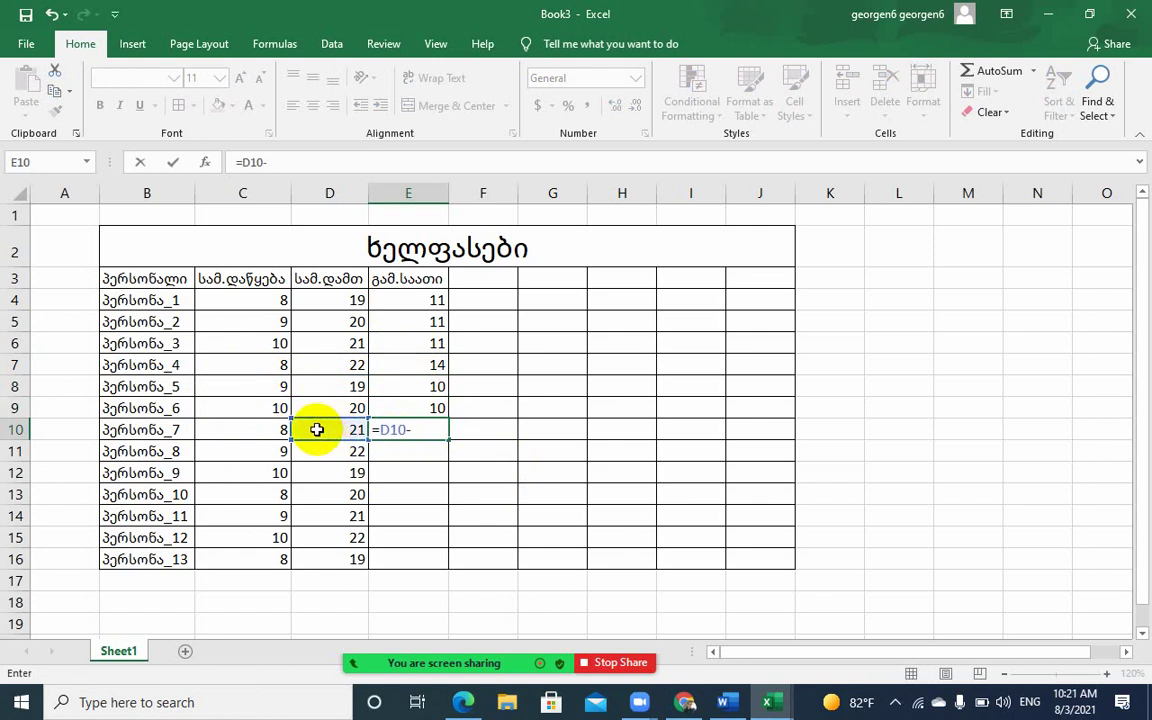
click(242, 430)
key(Return)
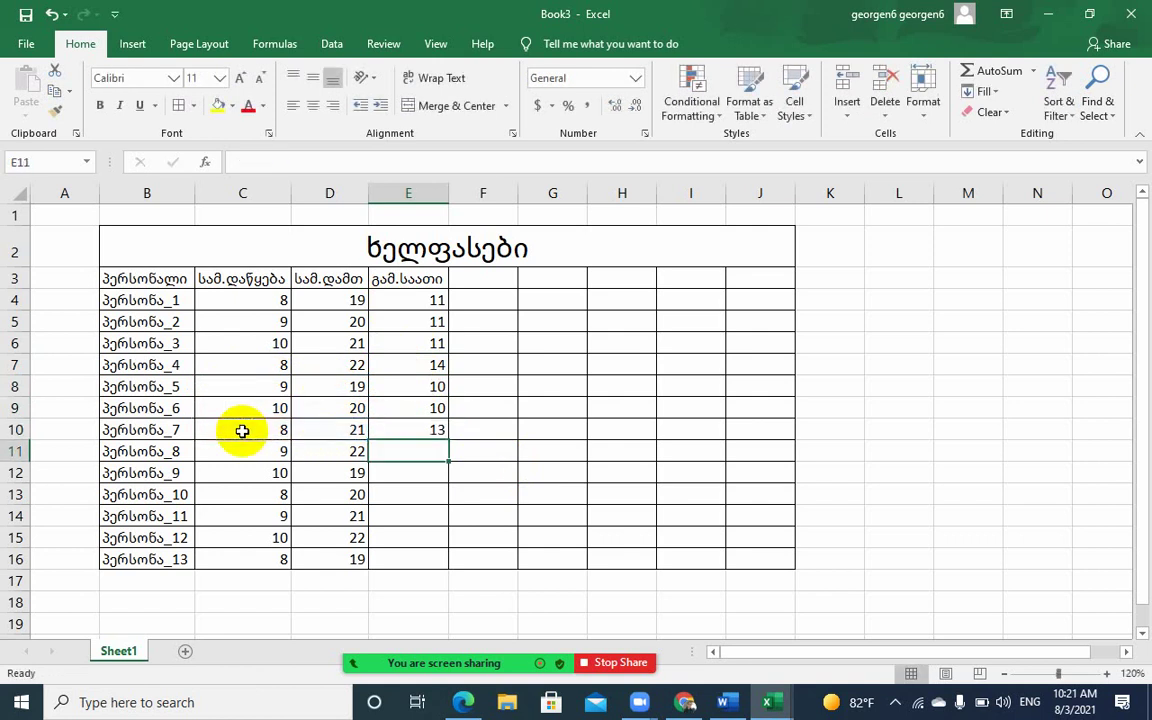
text(=)
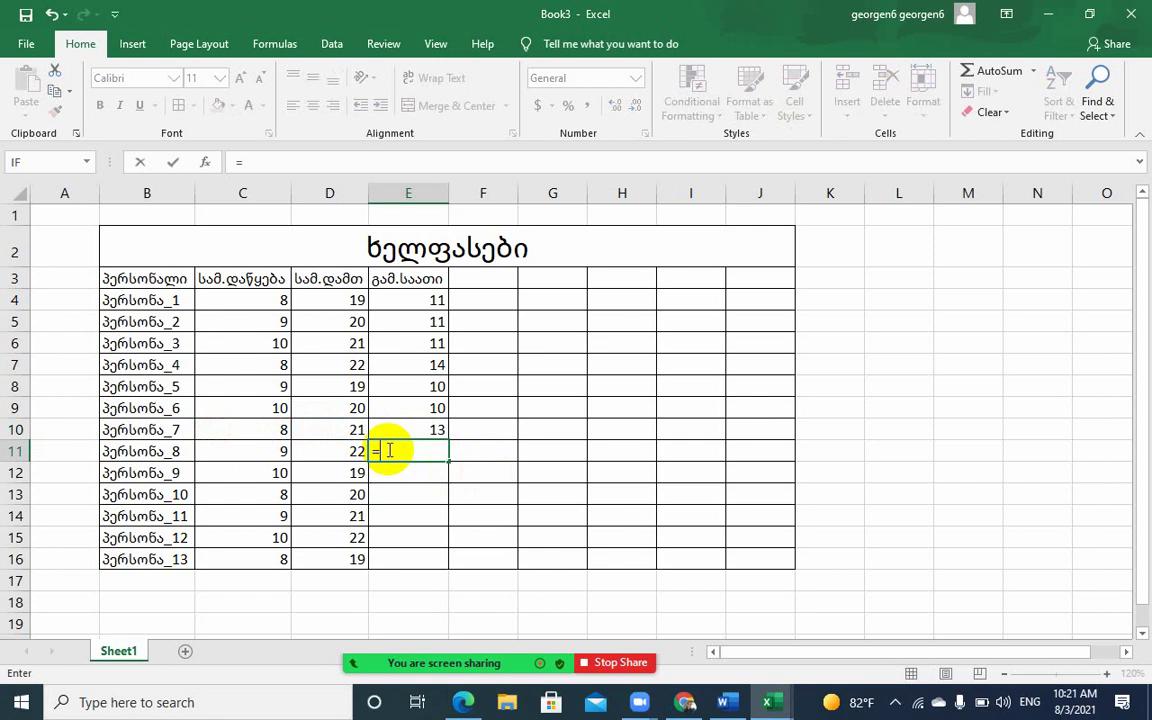
click(349, 451)
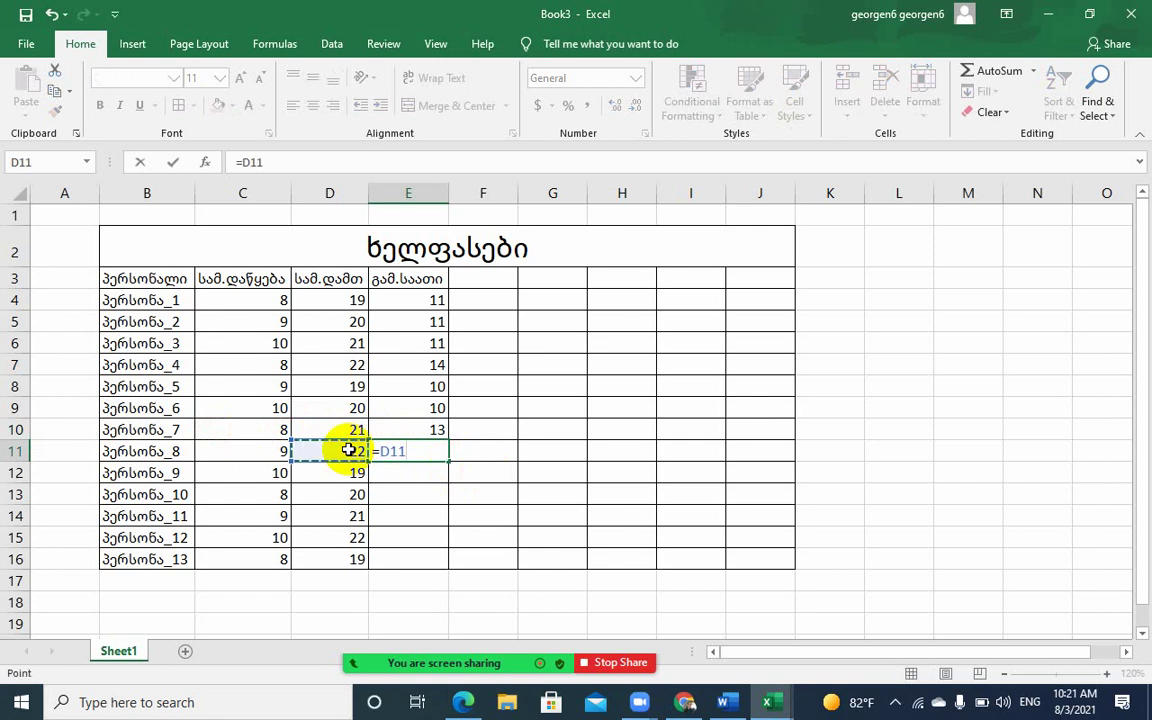
text(-)
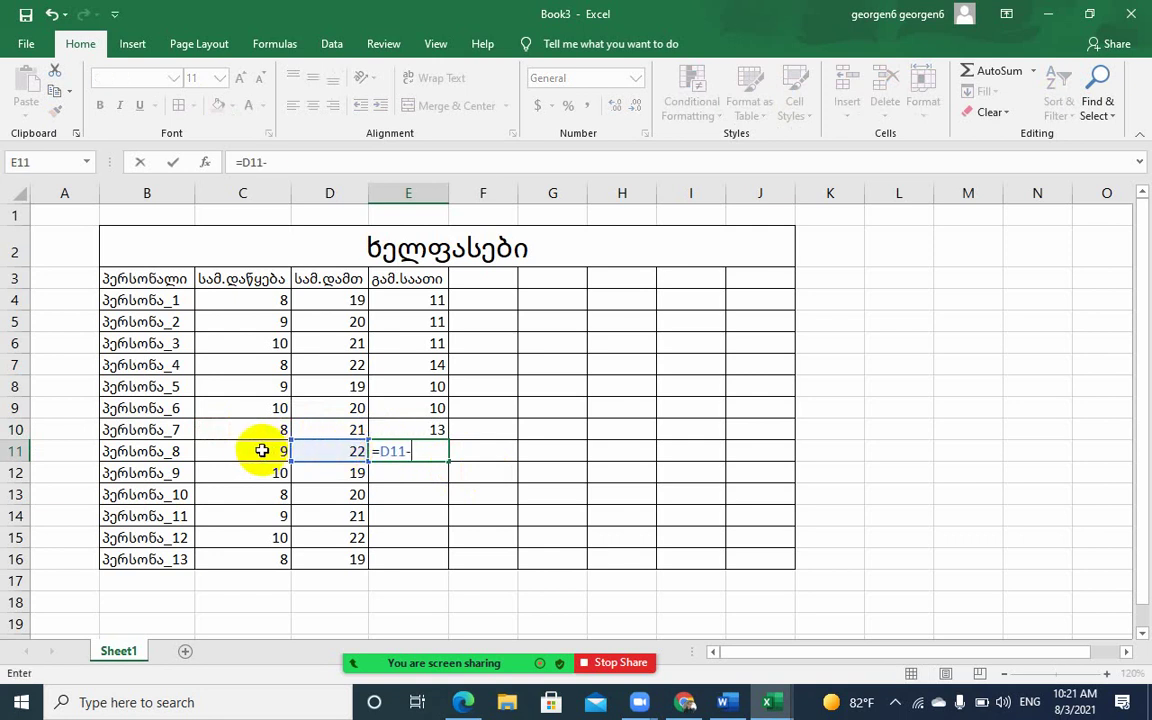
click(252, 451)
key(Return)
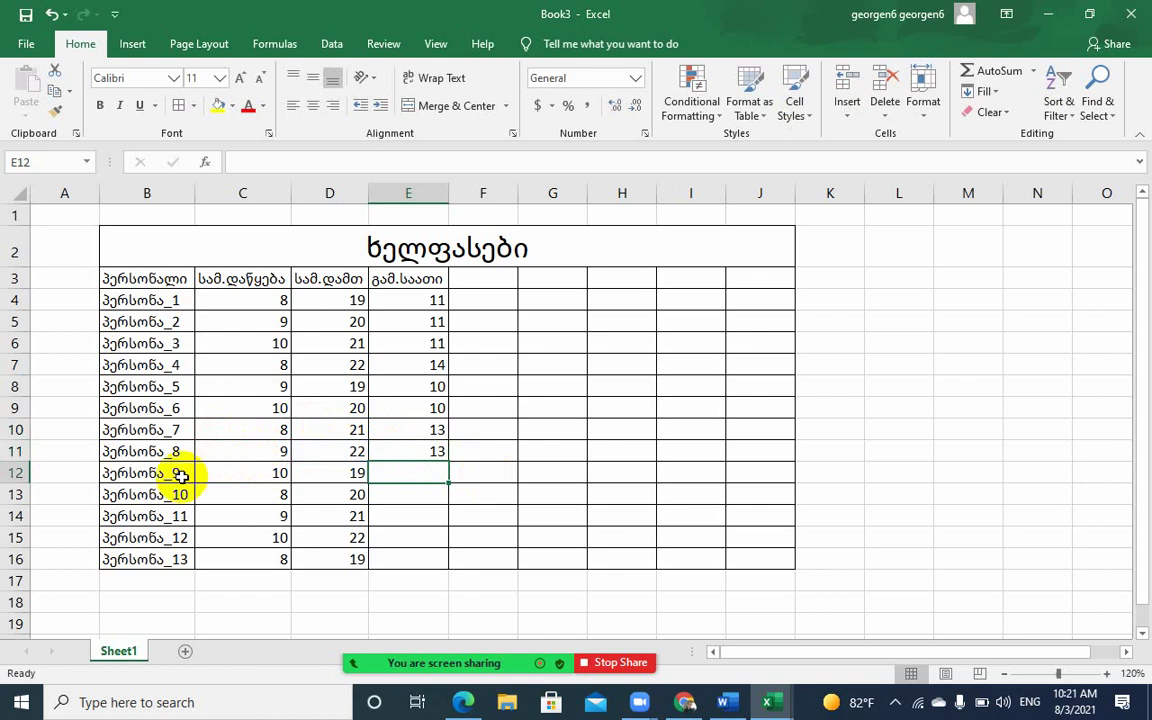
mouse_move(126, 471)
mouse_down()
mouse_move(281, 545)
mouse_move(790, 564)
mouse_up()
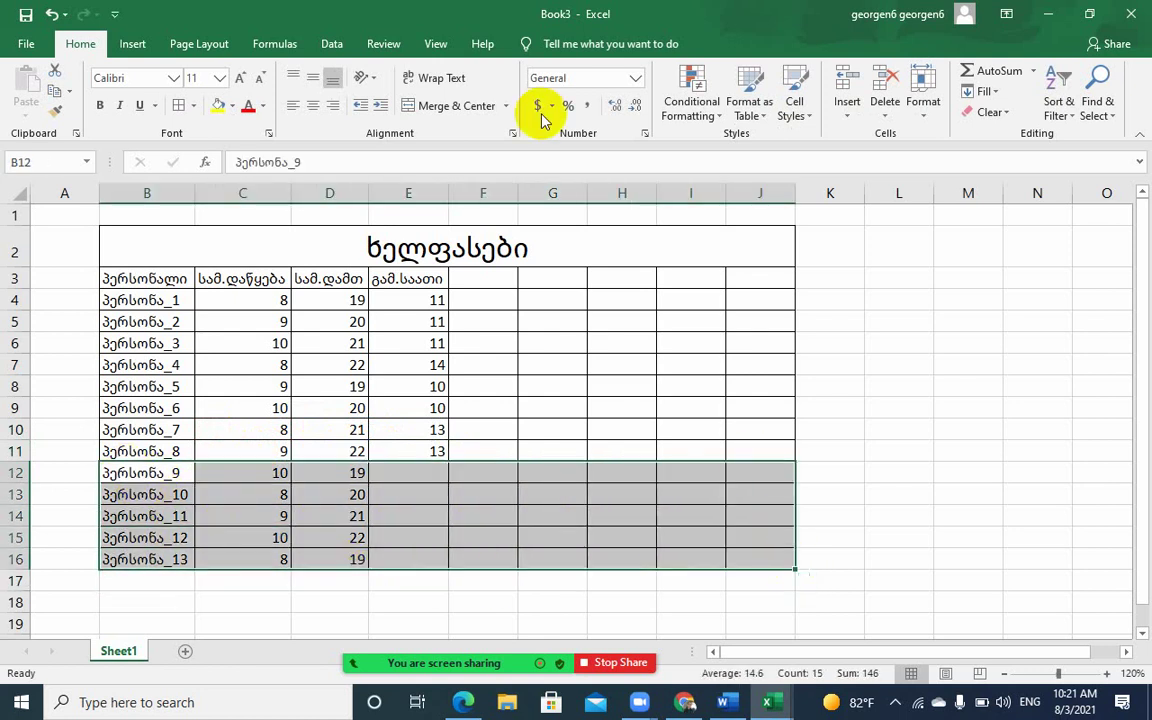
click(884, 118)
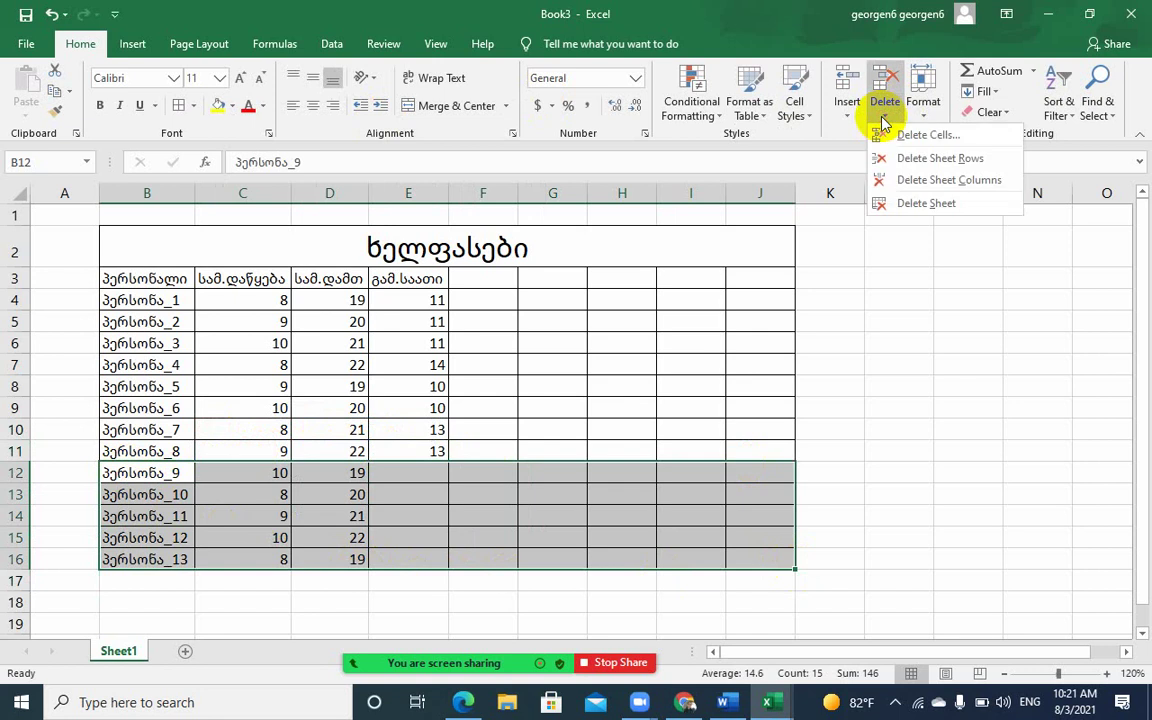
click(908, 163)
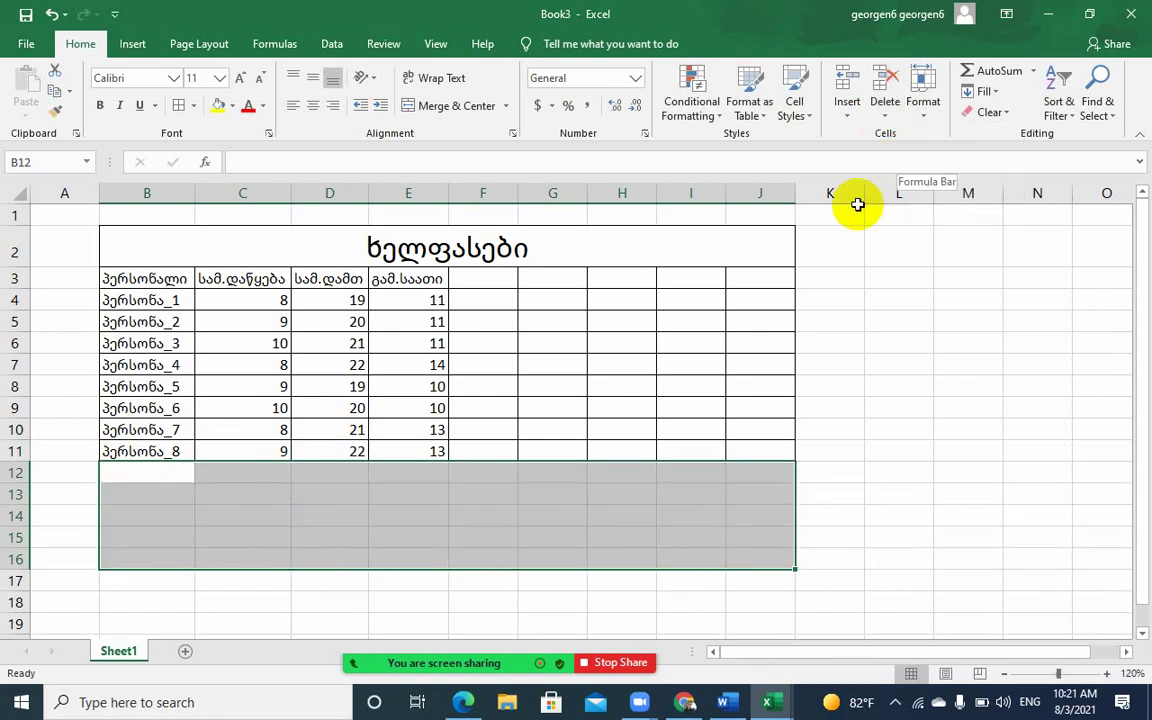
click(483, 430)
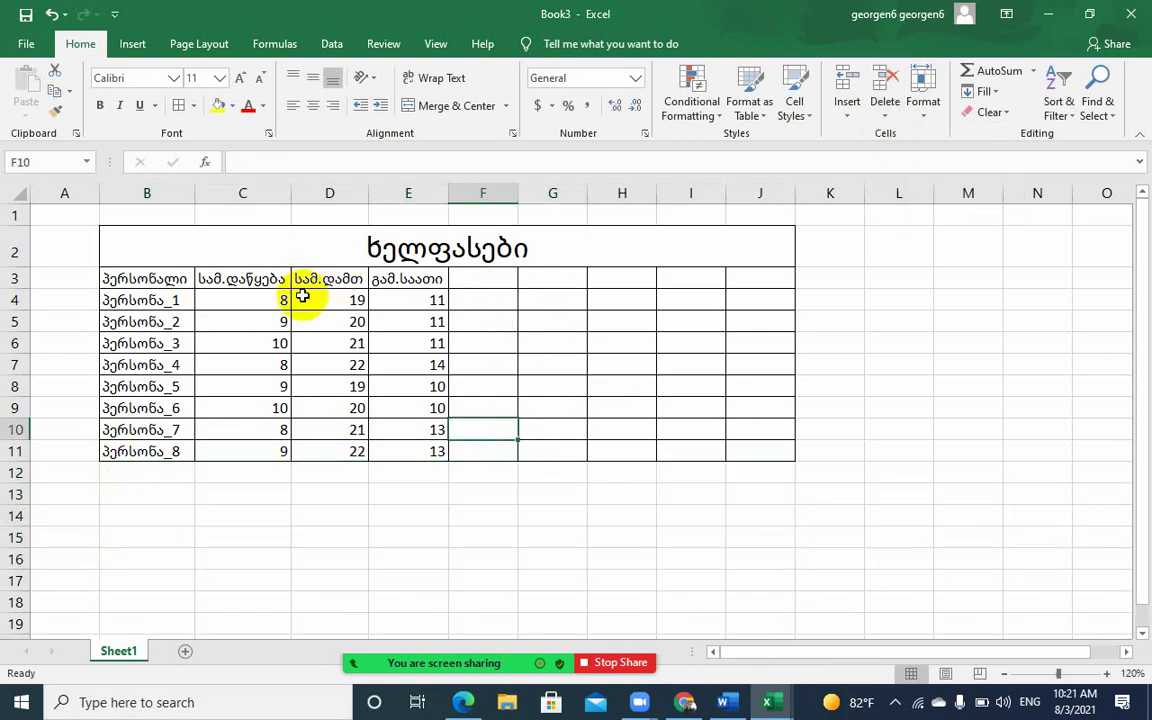
click(466, 281)
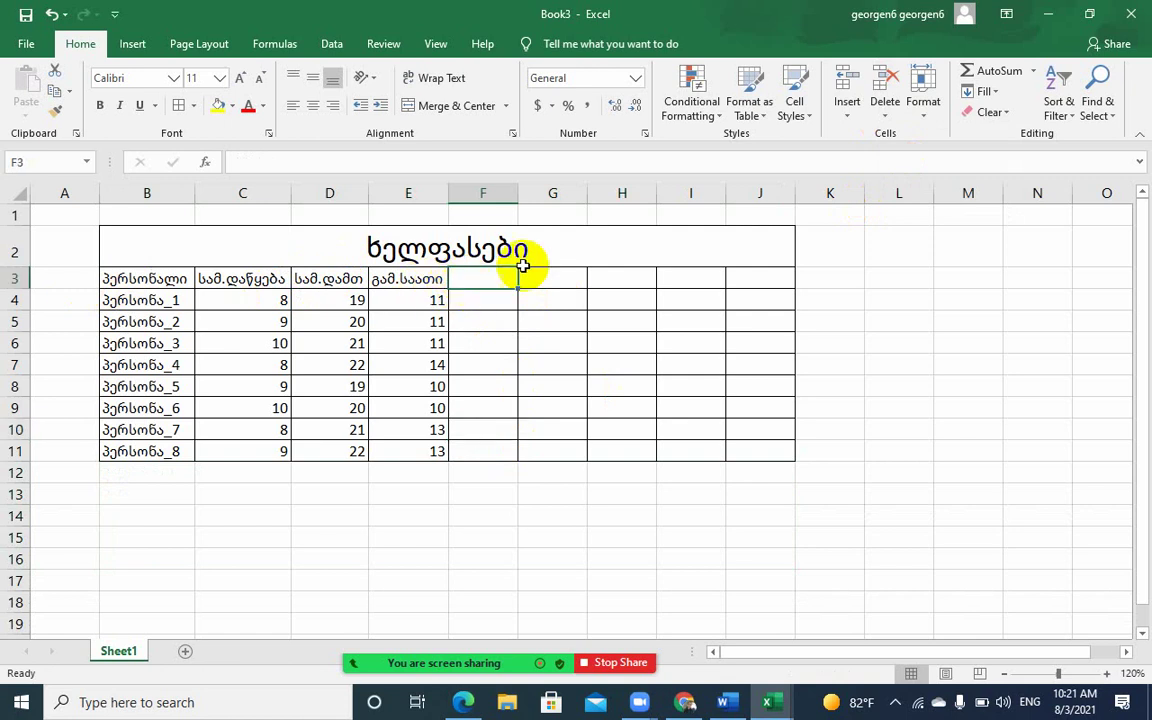
click(848, 122)
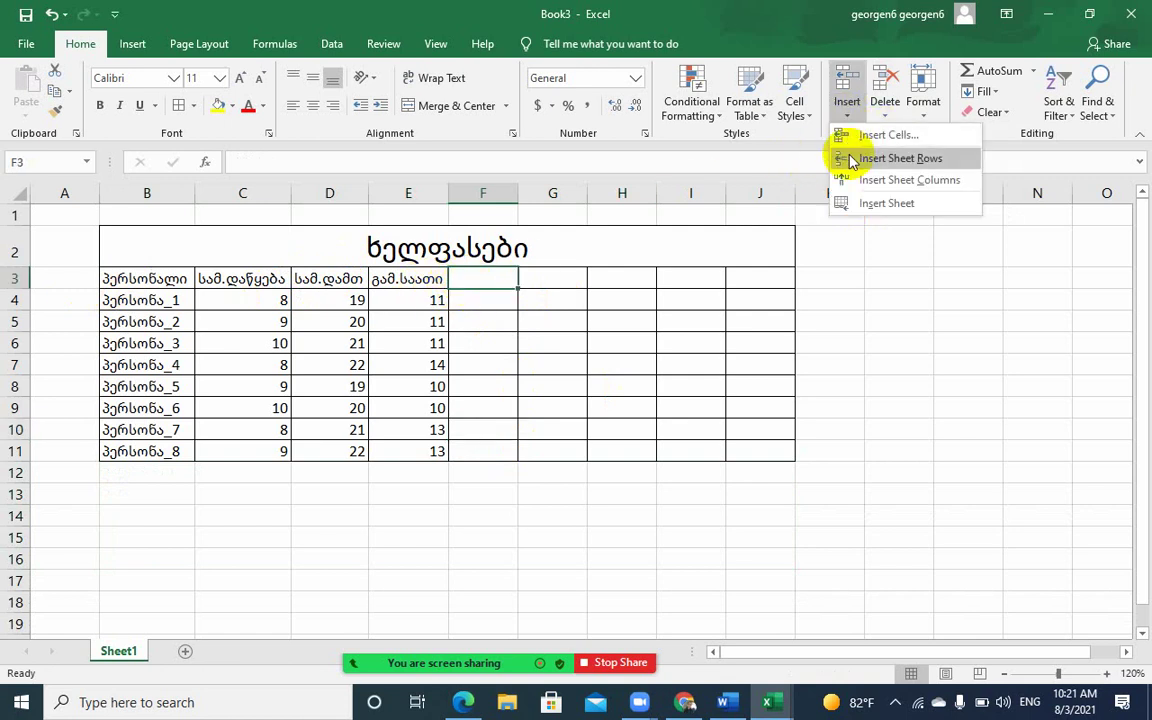
click(852, 160)
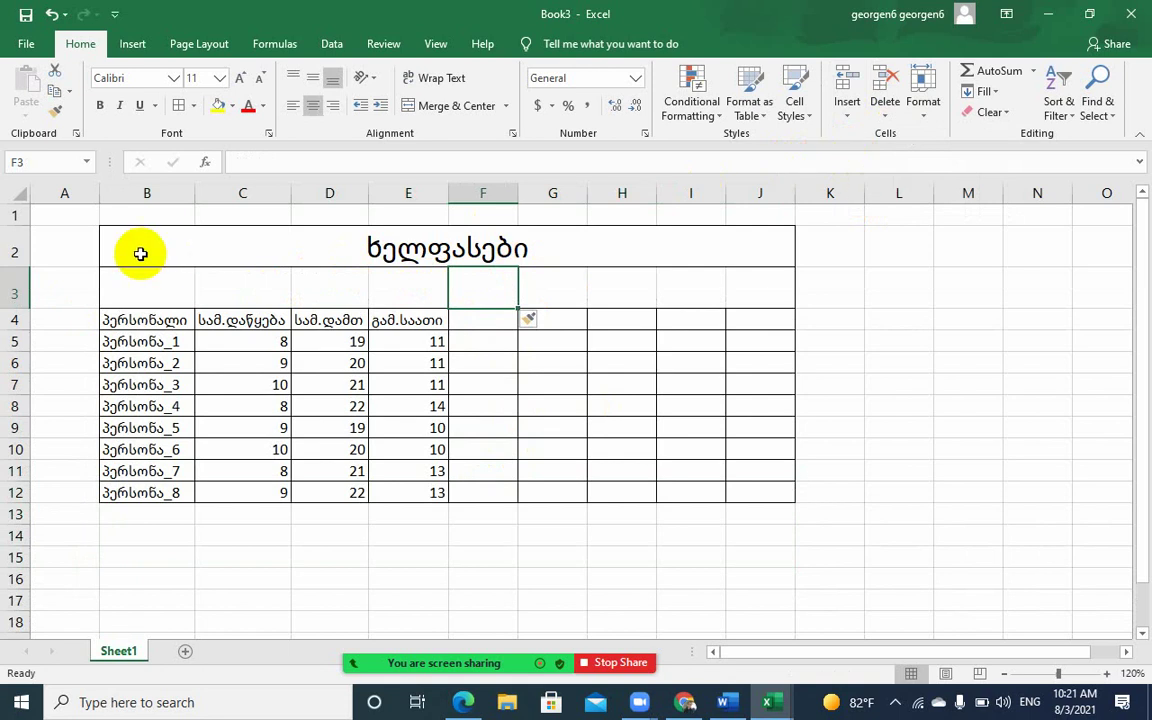
double_click(118, 287)
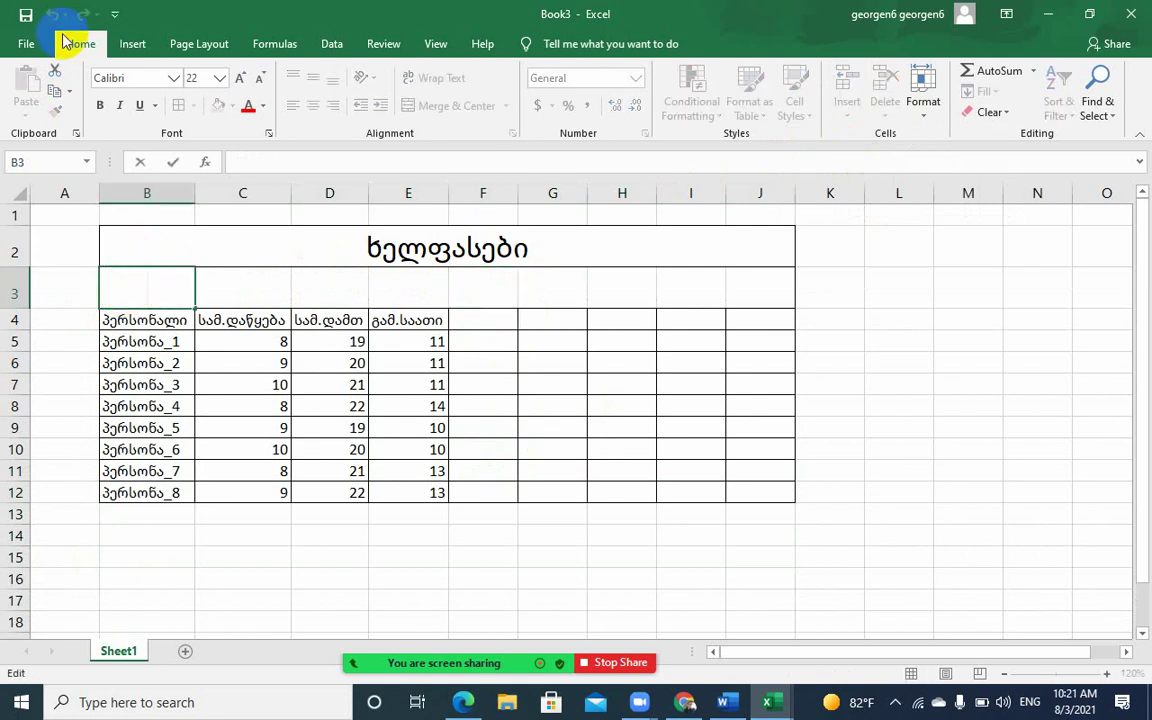
click(158, 493)
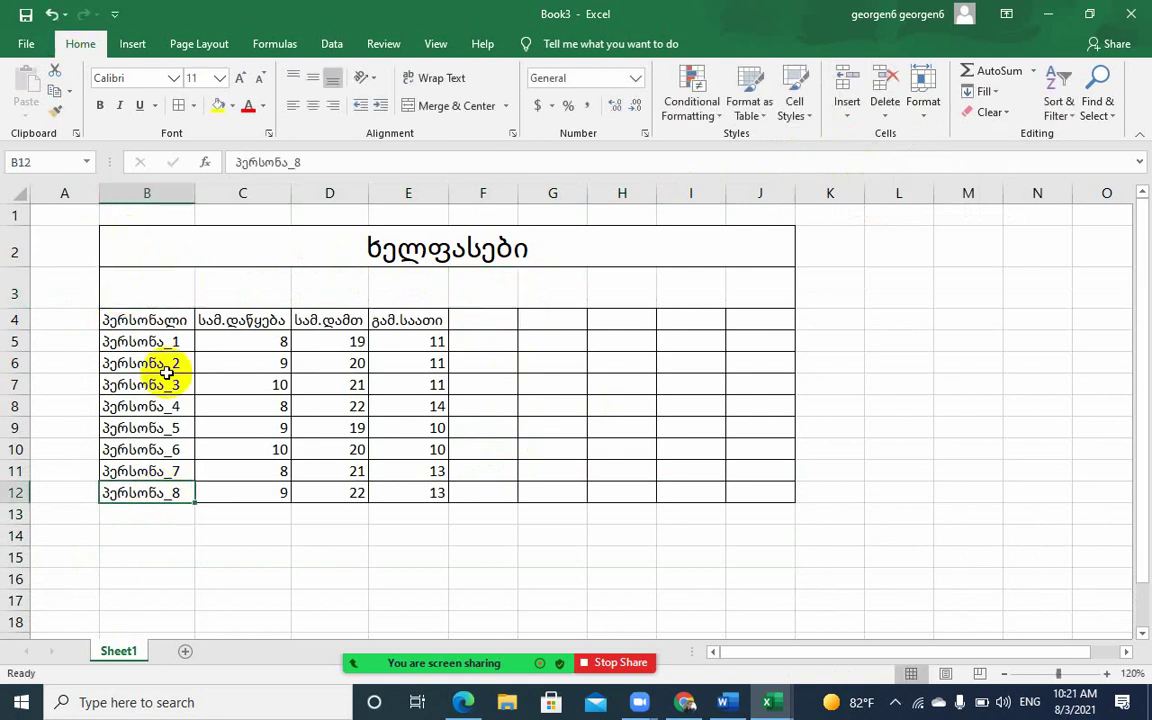
click(53, 17)
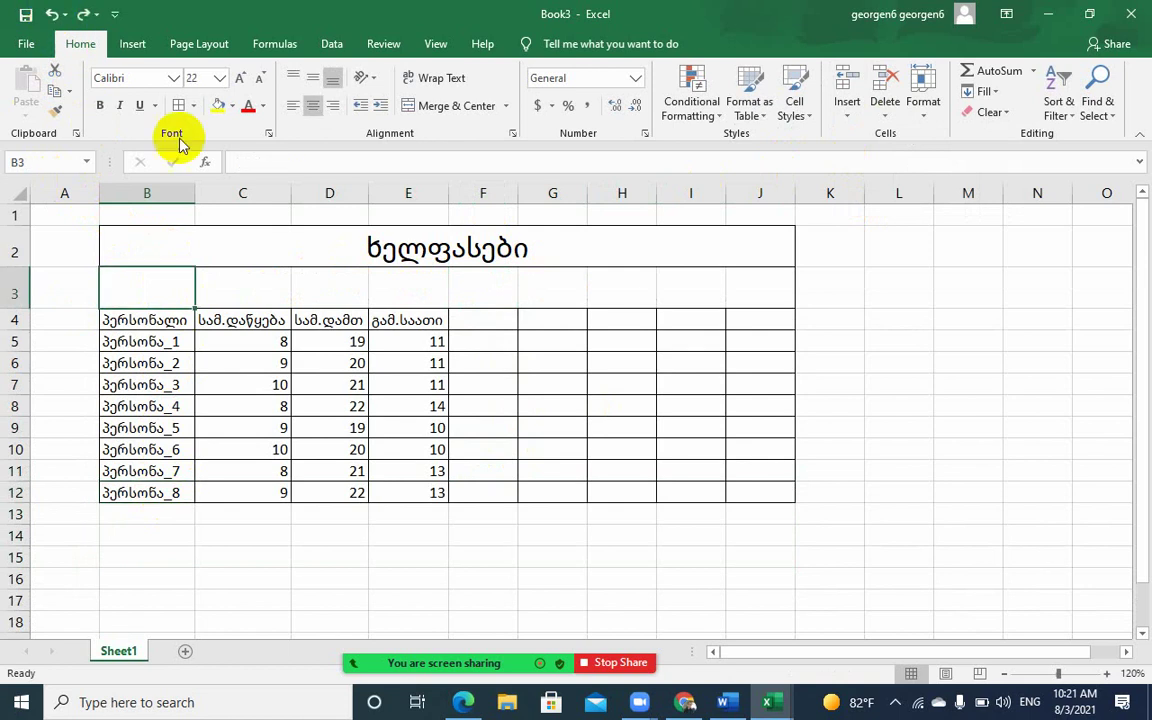
click(53, 17)
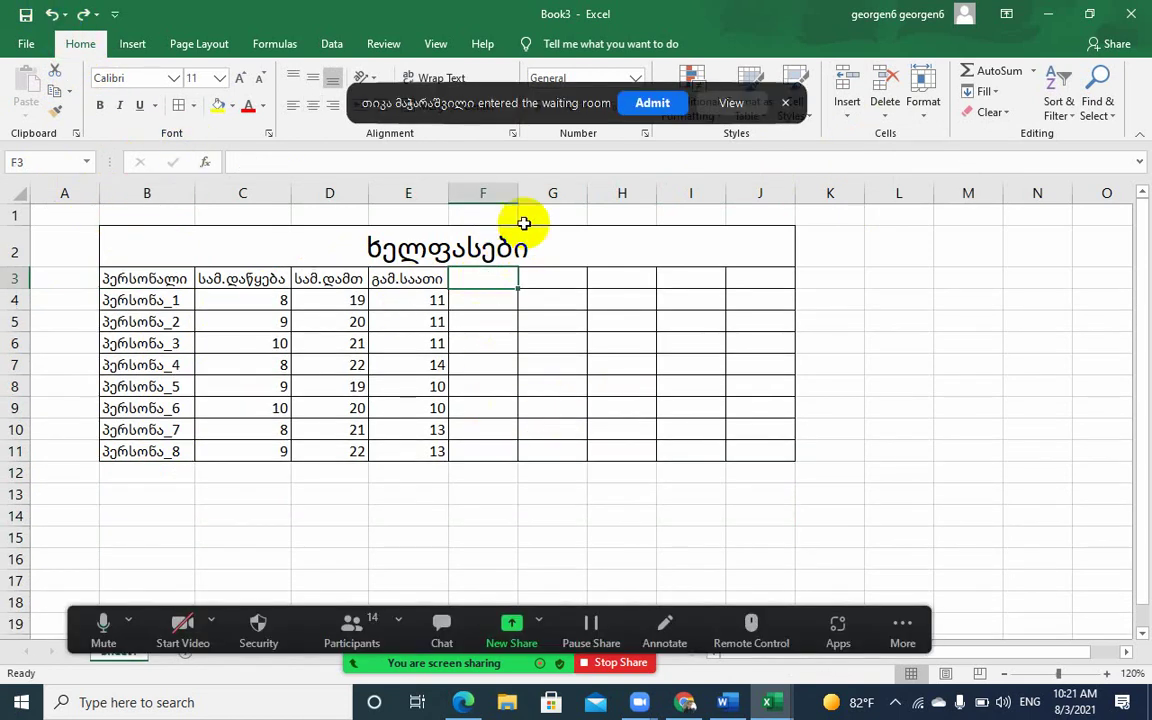
click(655, 106)
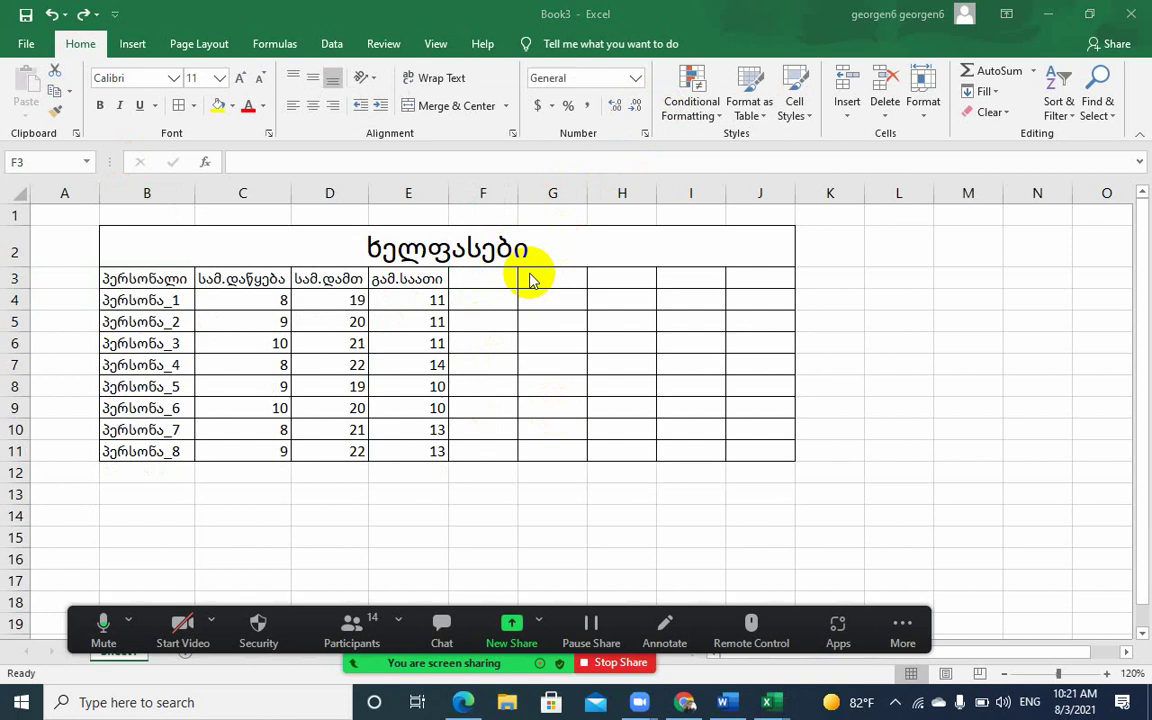
click(470, 279)
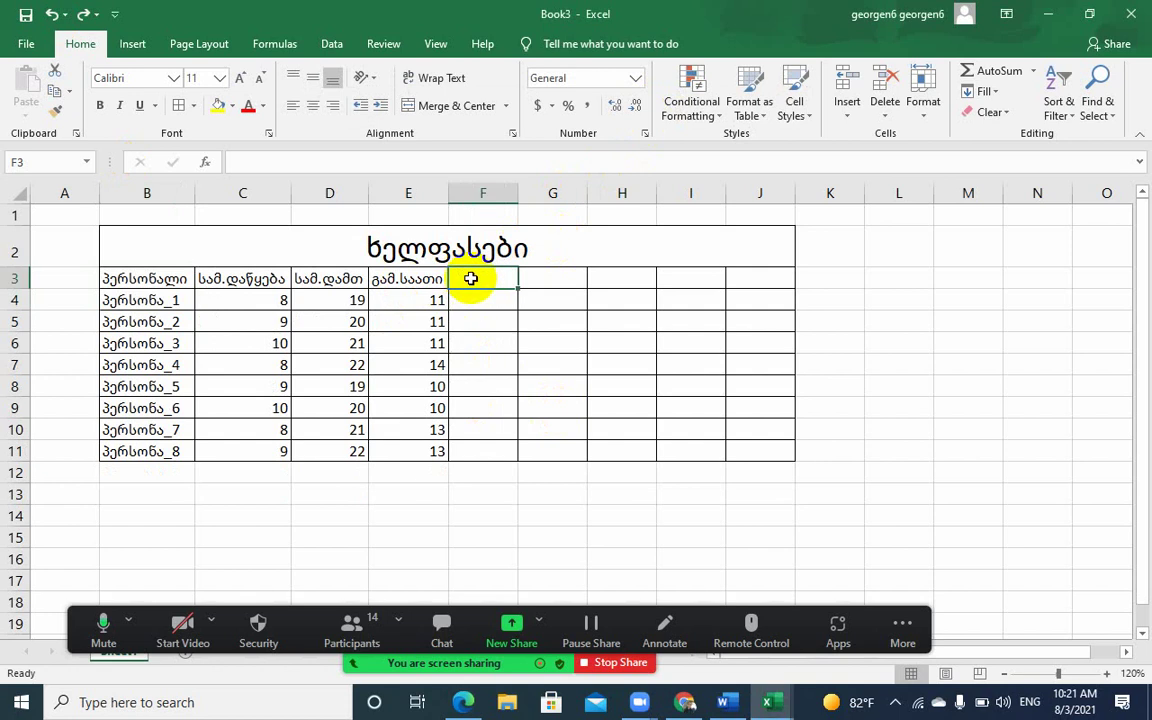
Type the header საათ.ფასი in F3 and autofit column F to it
text(saaT)
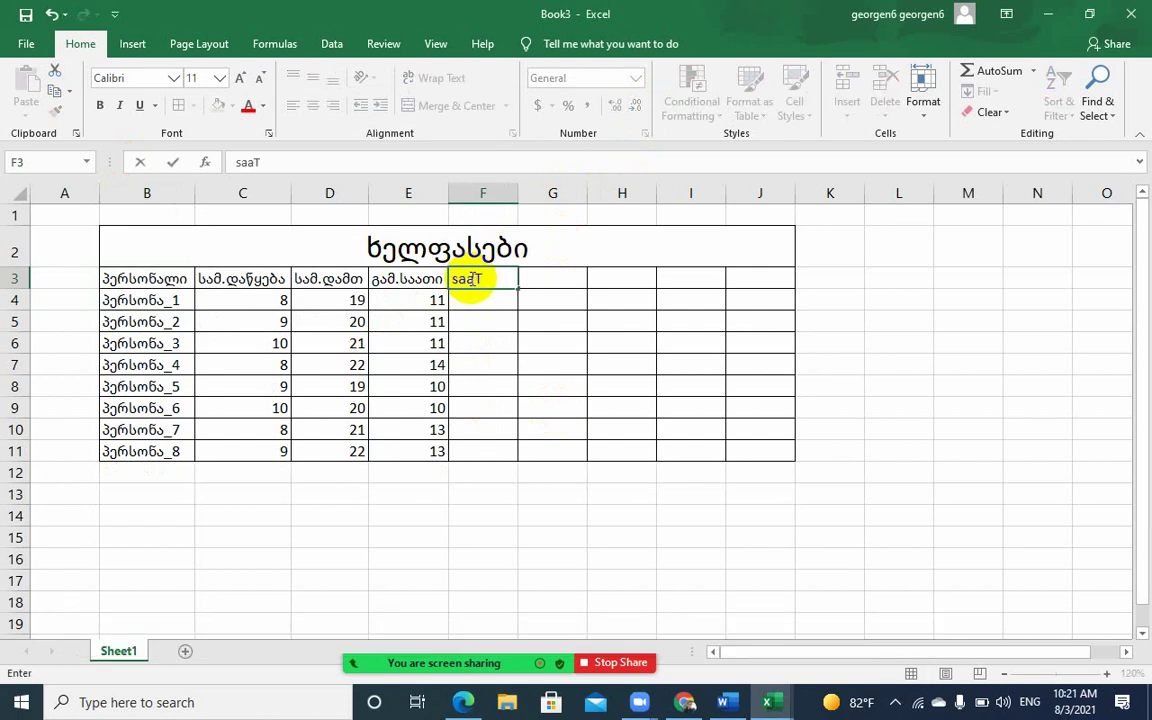
key(BackSpace)
key(BackSpace)
text(თ.)
text(ფასი)
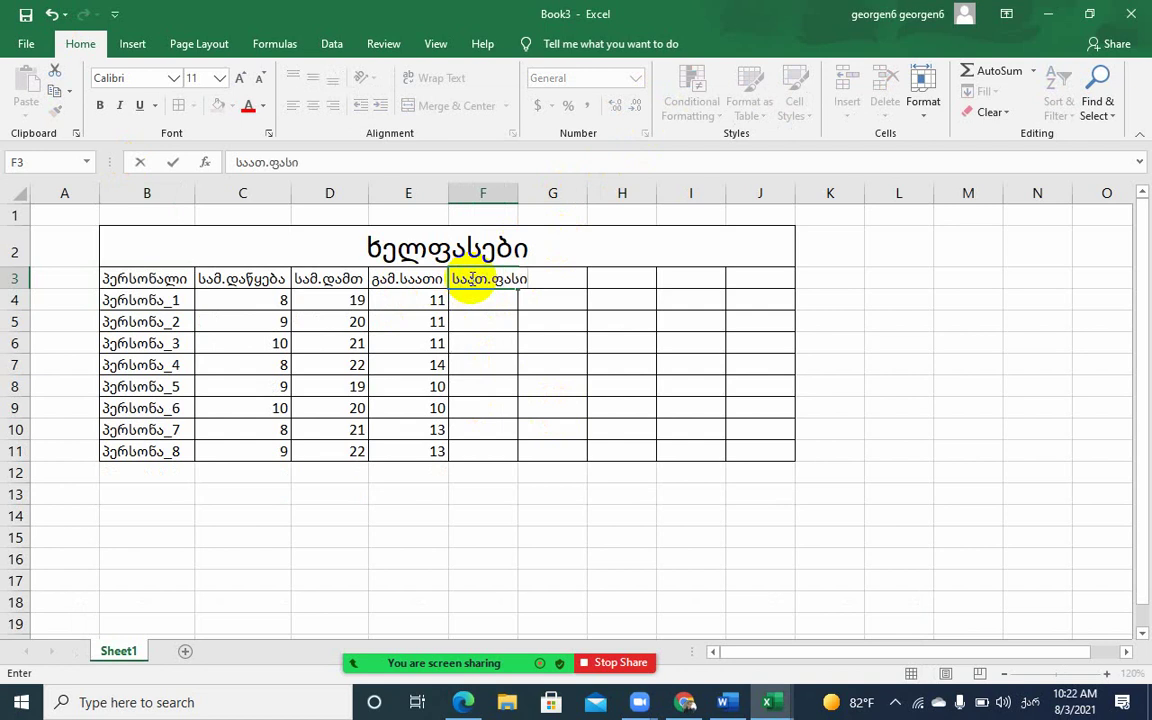
double_click(517, 193)
Enter the hourly rate 10 in F4 and fill it down through F11
click(488, 300)
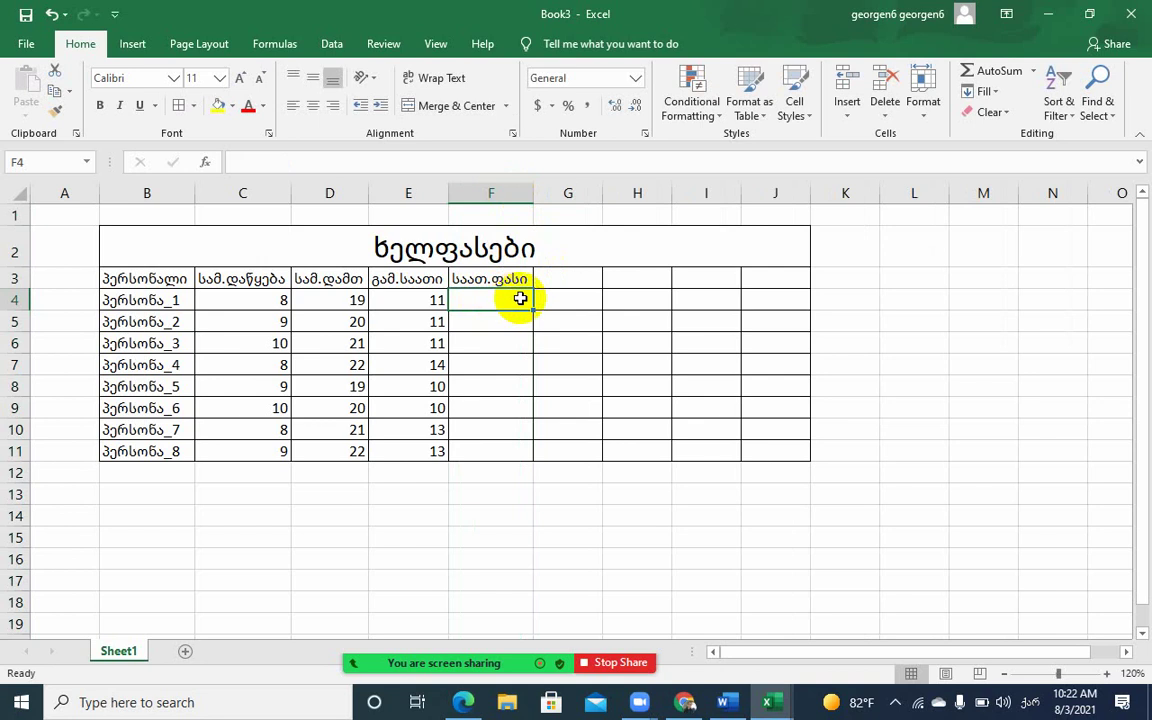
text(10)
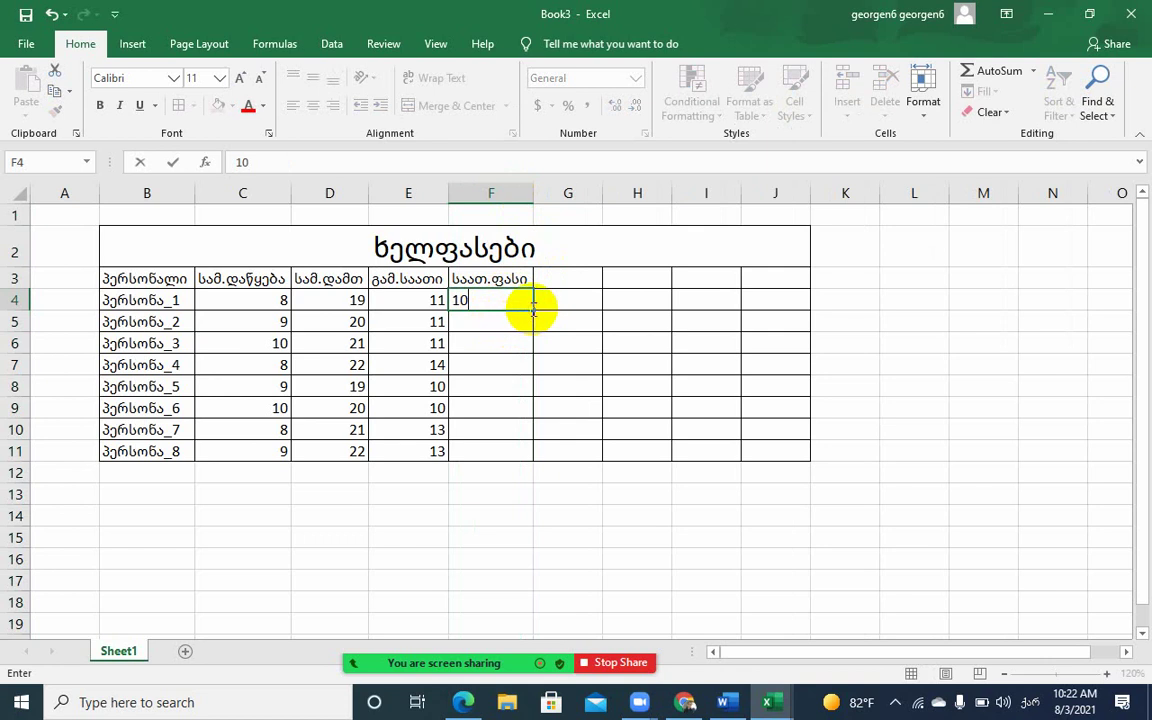
key(F2)
drag(533, 314, 519, 461)
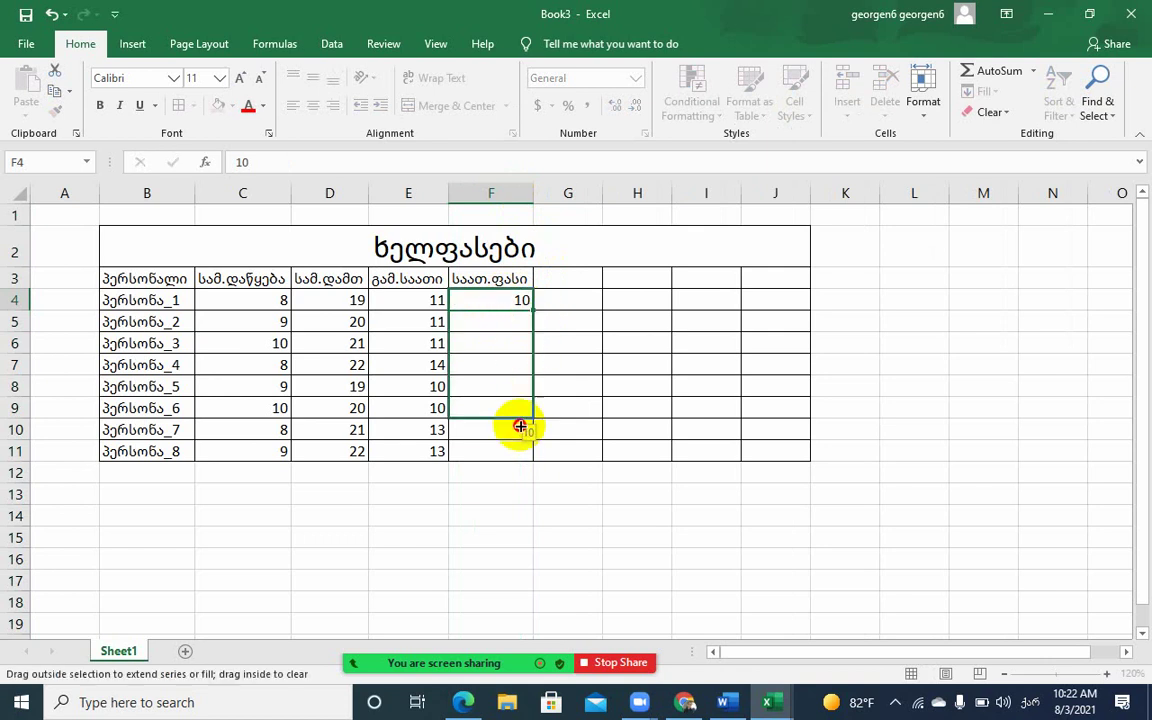
click(552, 283)
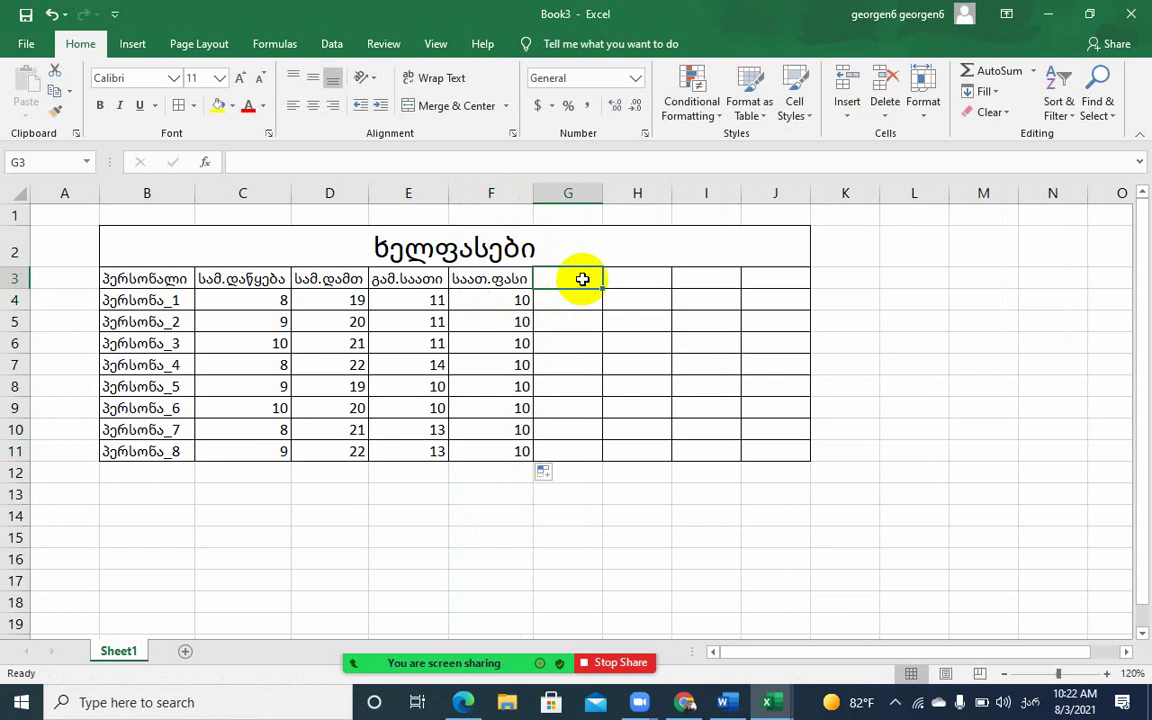
click(418, 300)
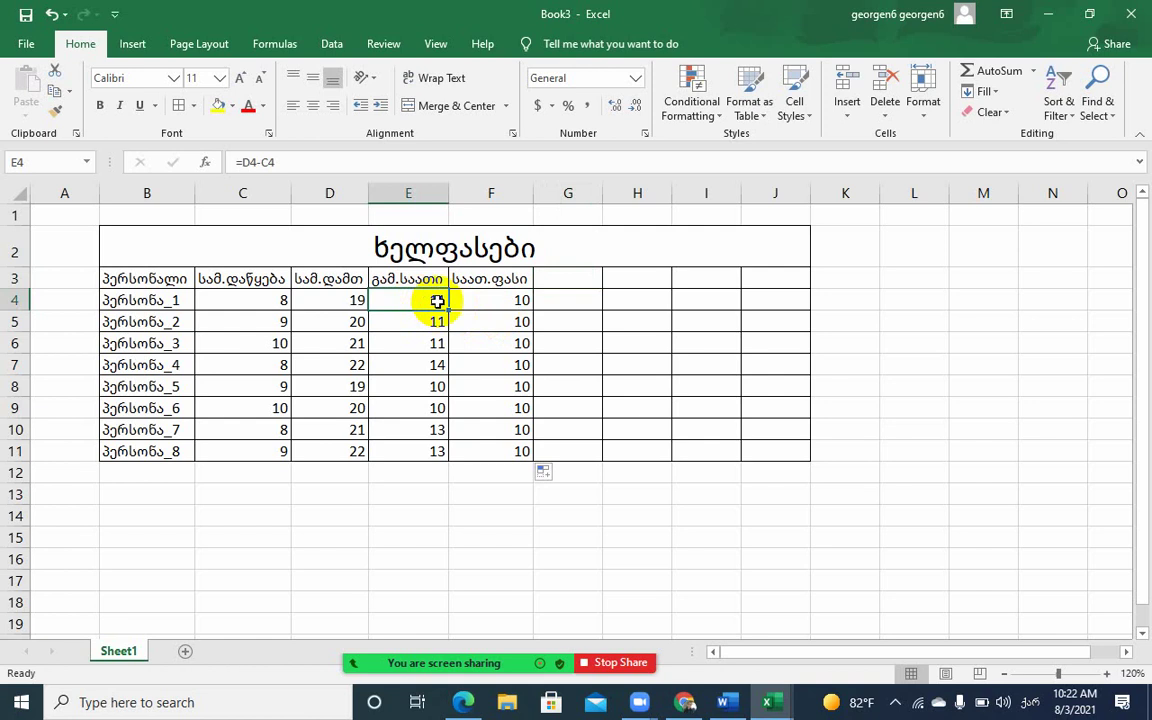
click(478, 301)
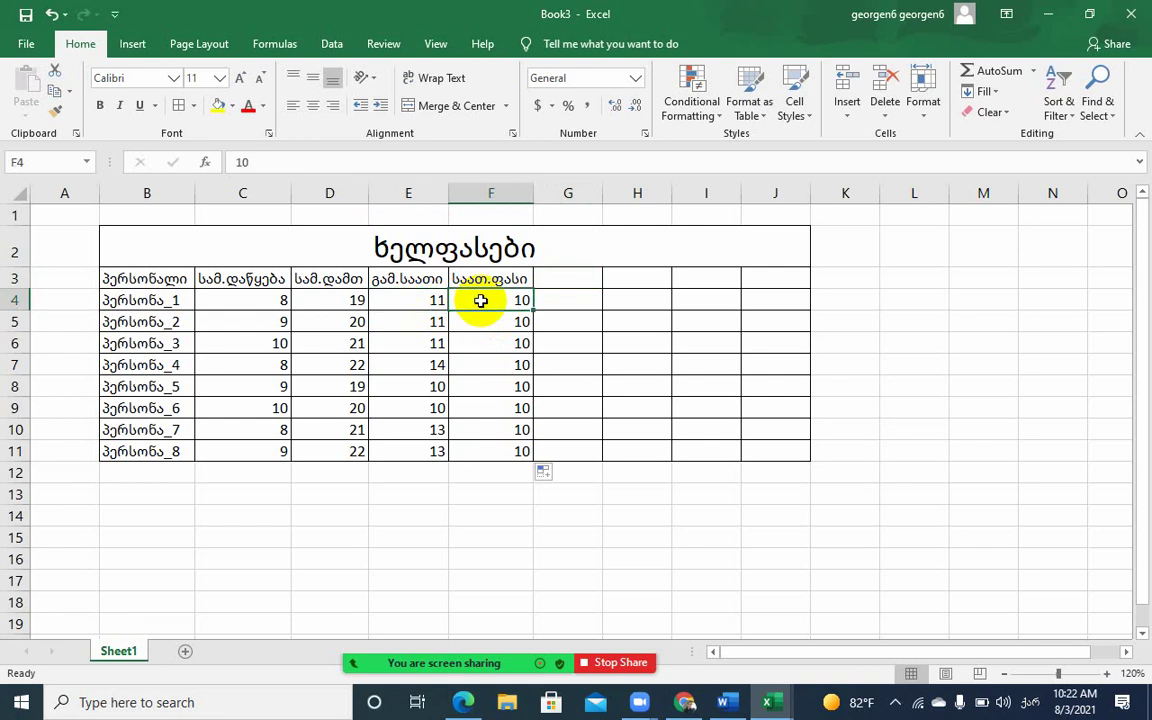
click(561, 281)
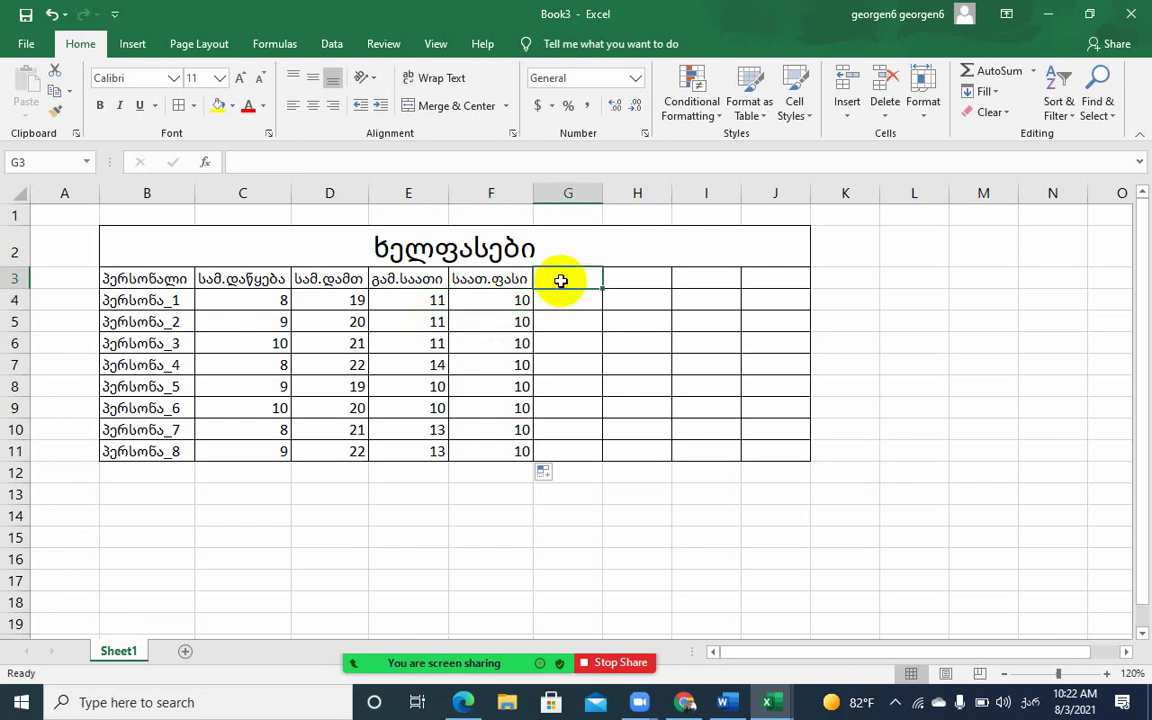
Enter the daily wage header დღის ხელფასი in G3
text(დრ)
key(BackSpace)
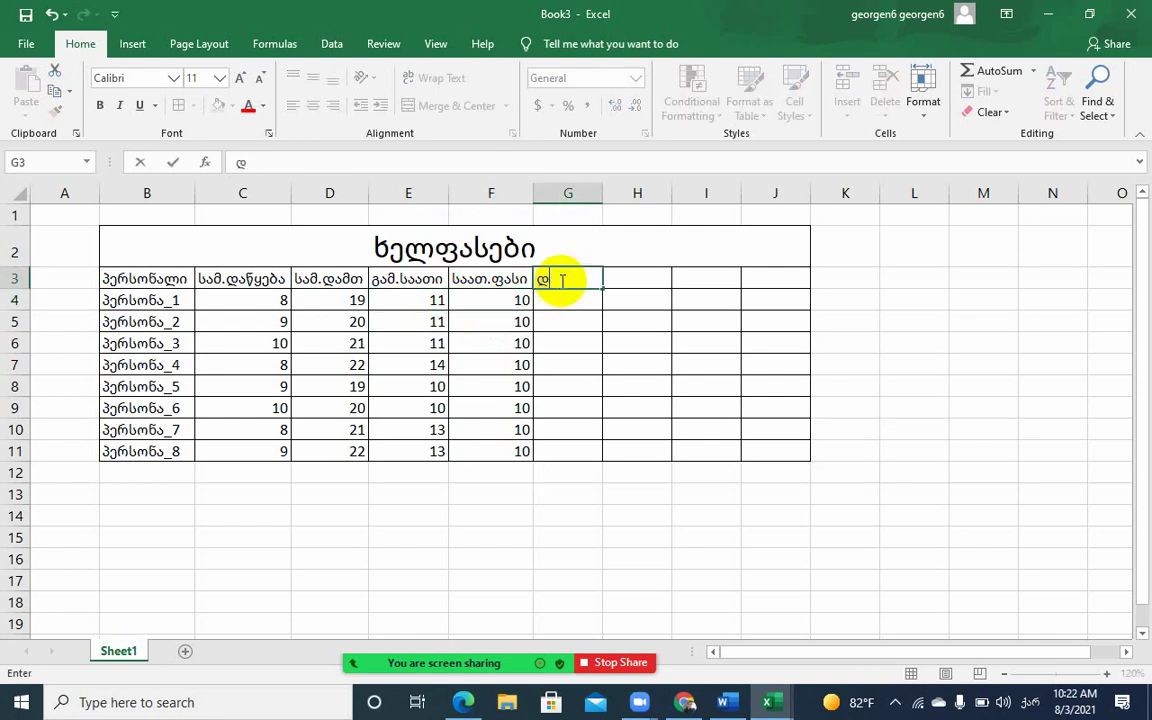
text(ღის ხე)
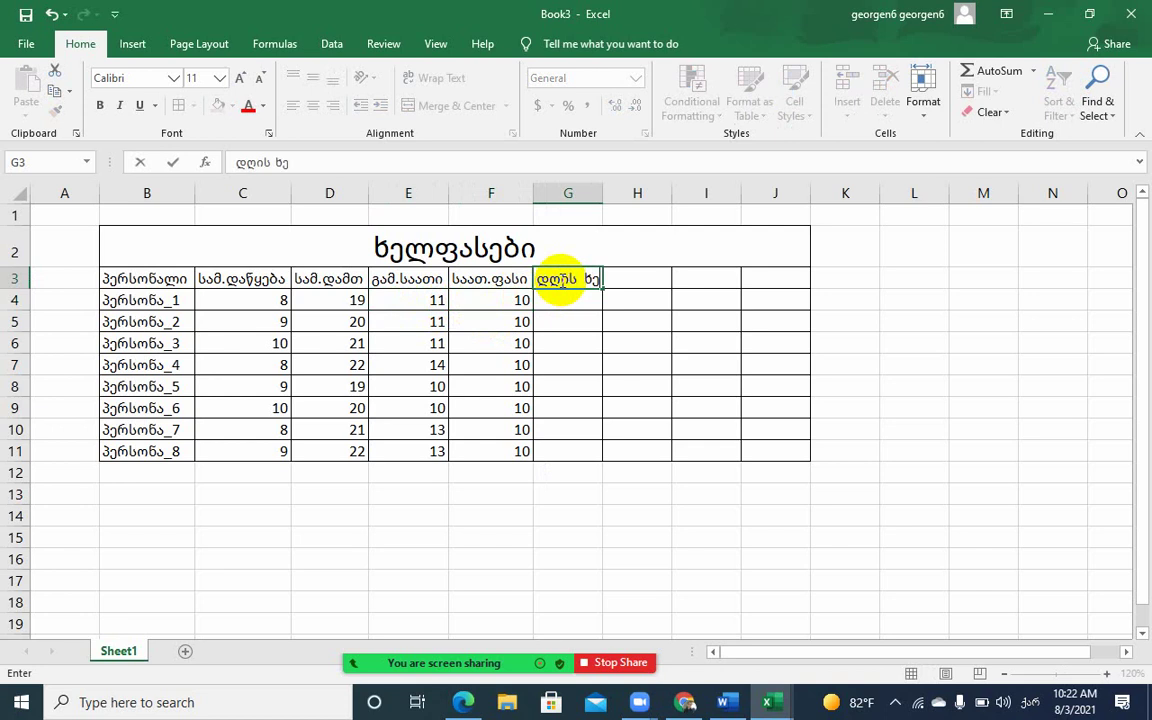
text(ლფასი)
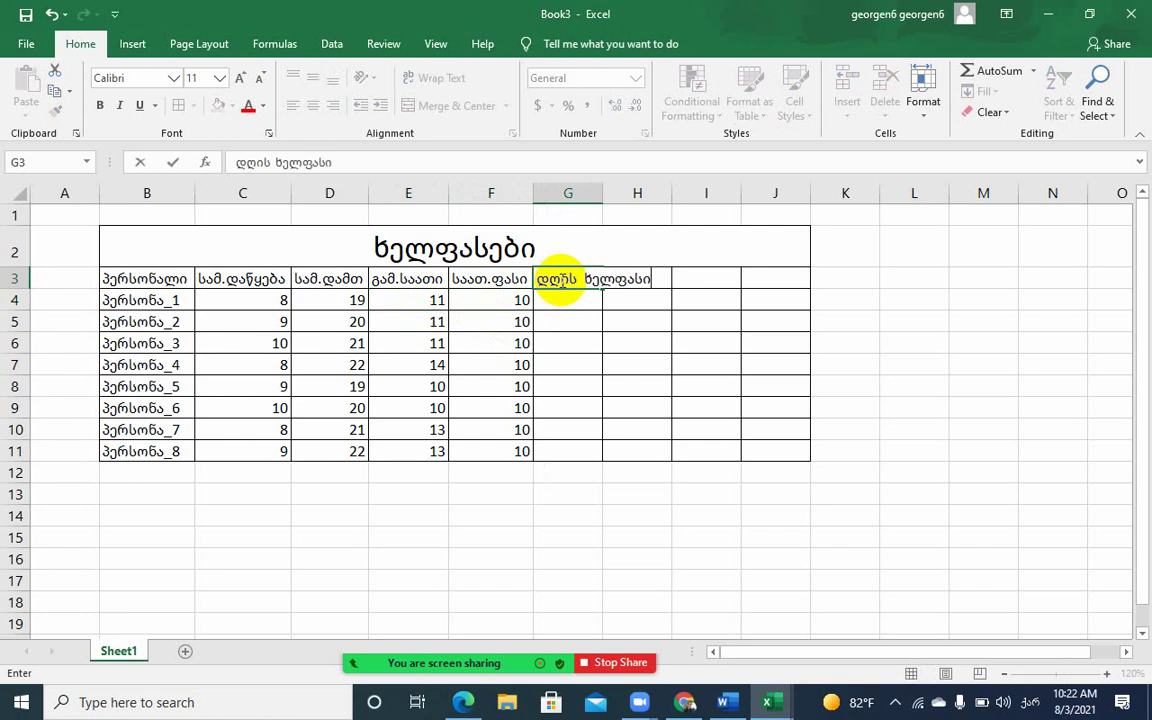
click(585, 324)
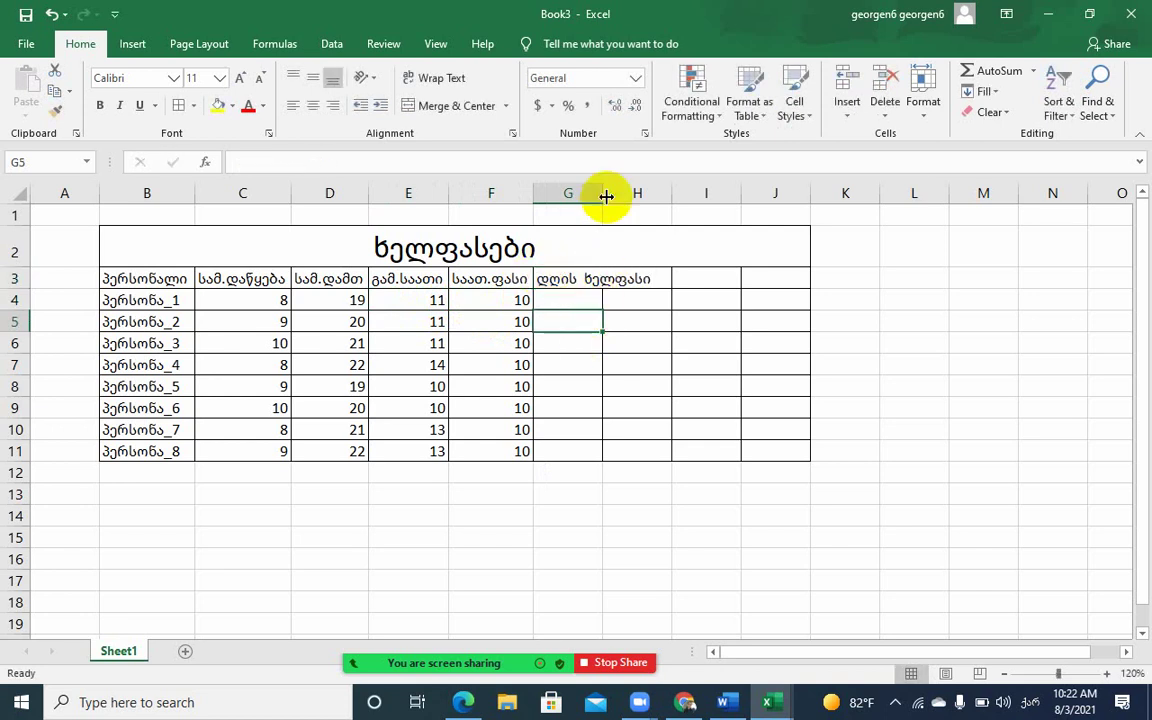
click(568, 280)
double_click(603, 192)
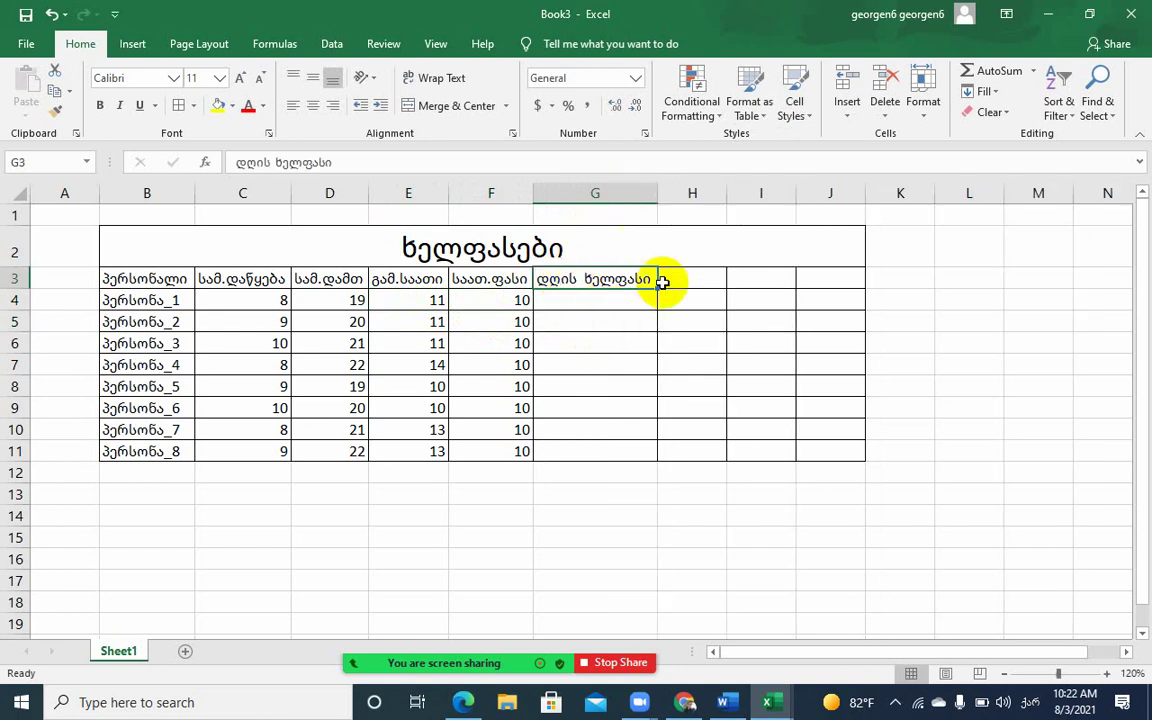
key(ctrl+z)
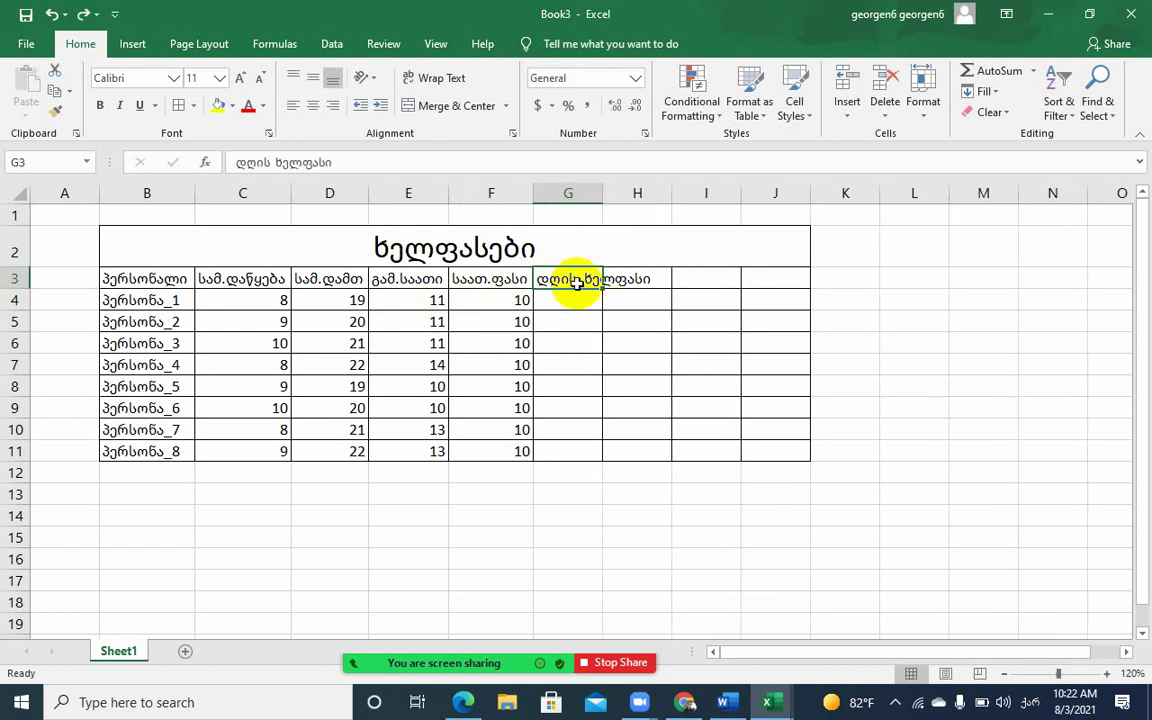
Wrap the G3 header text and widen column G so it shows on two lines
click(439, 80)
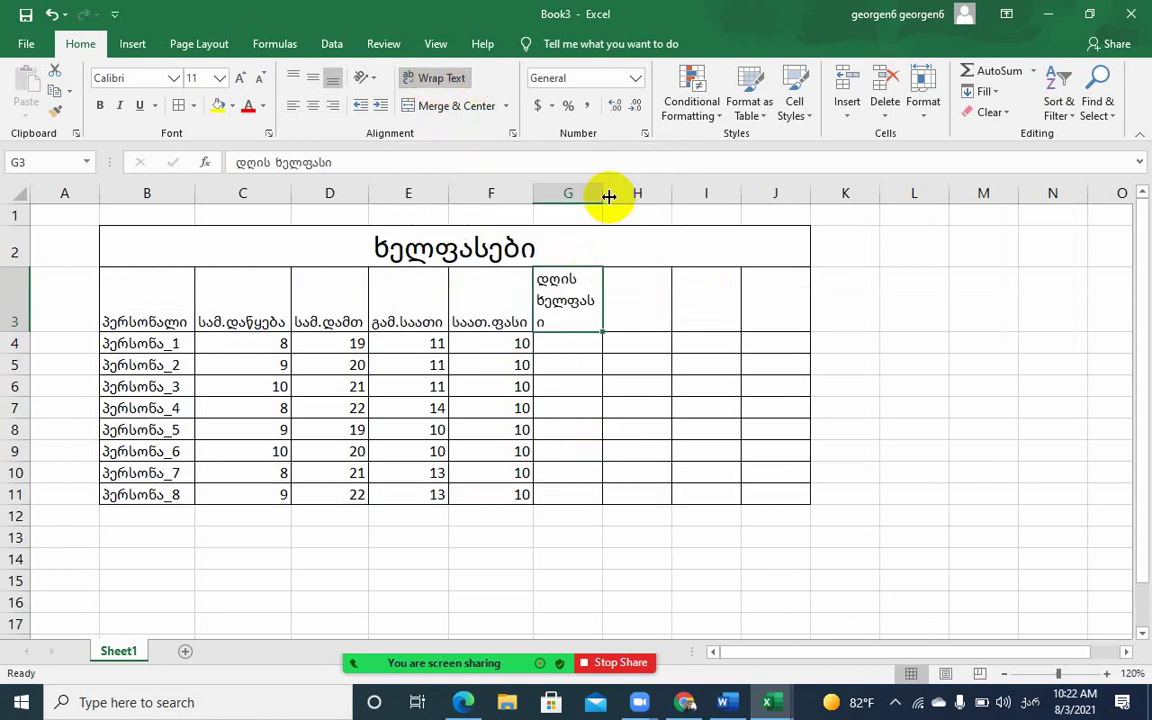
drag(608, 196, 616, 196)
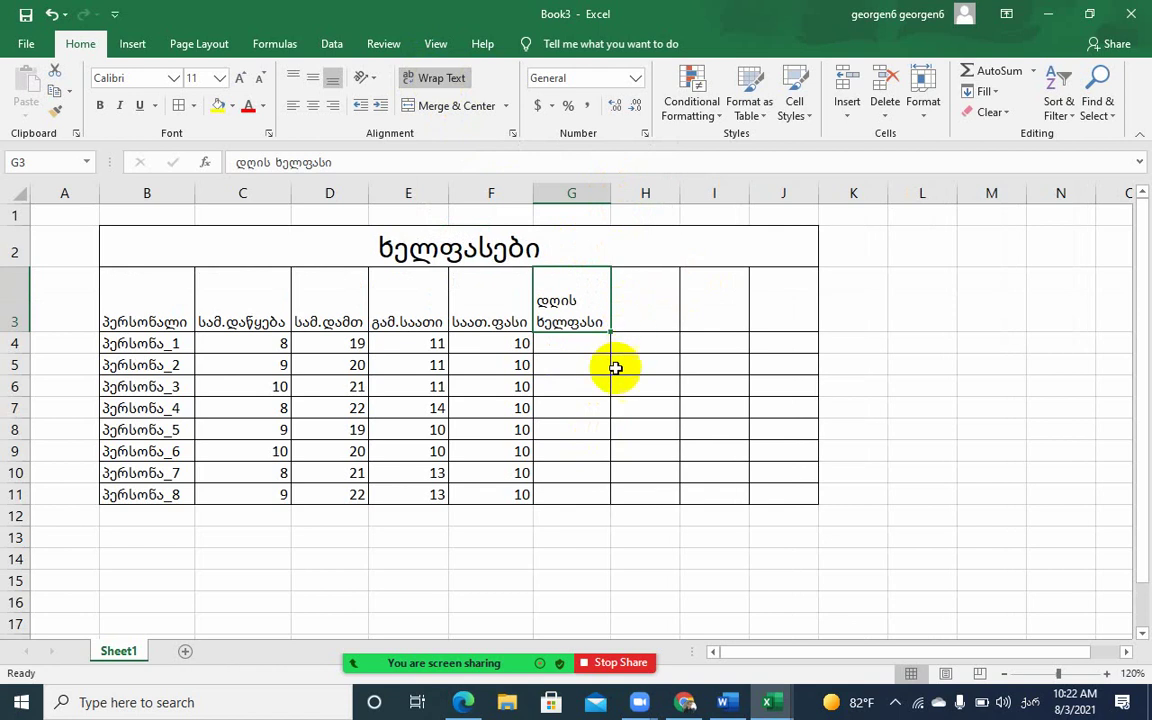
click(580, 378)
click(616, 325)
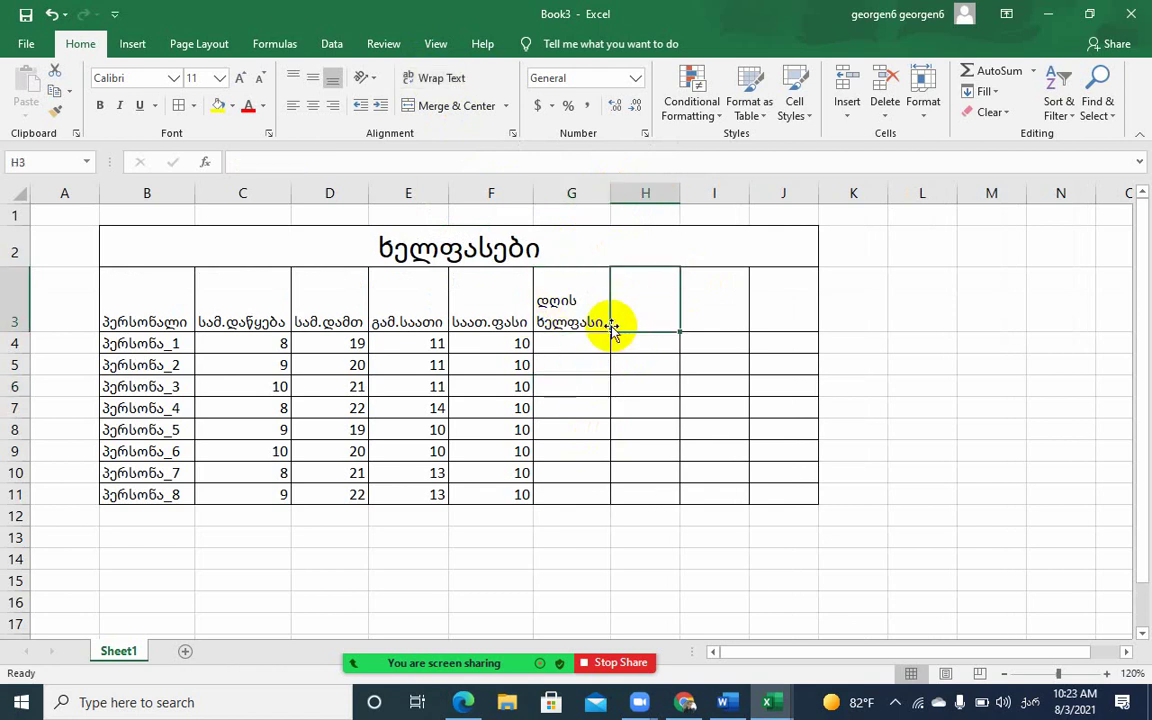
click(581, 350)
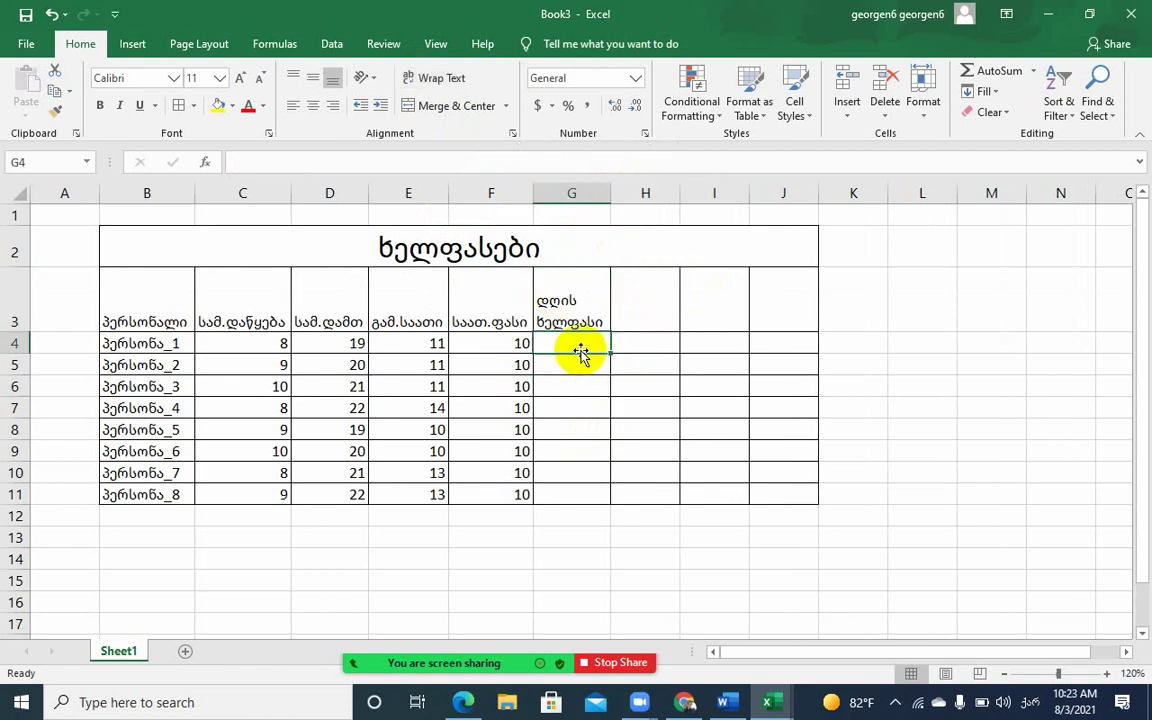
text(=)
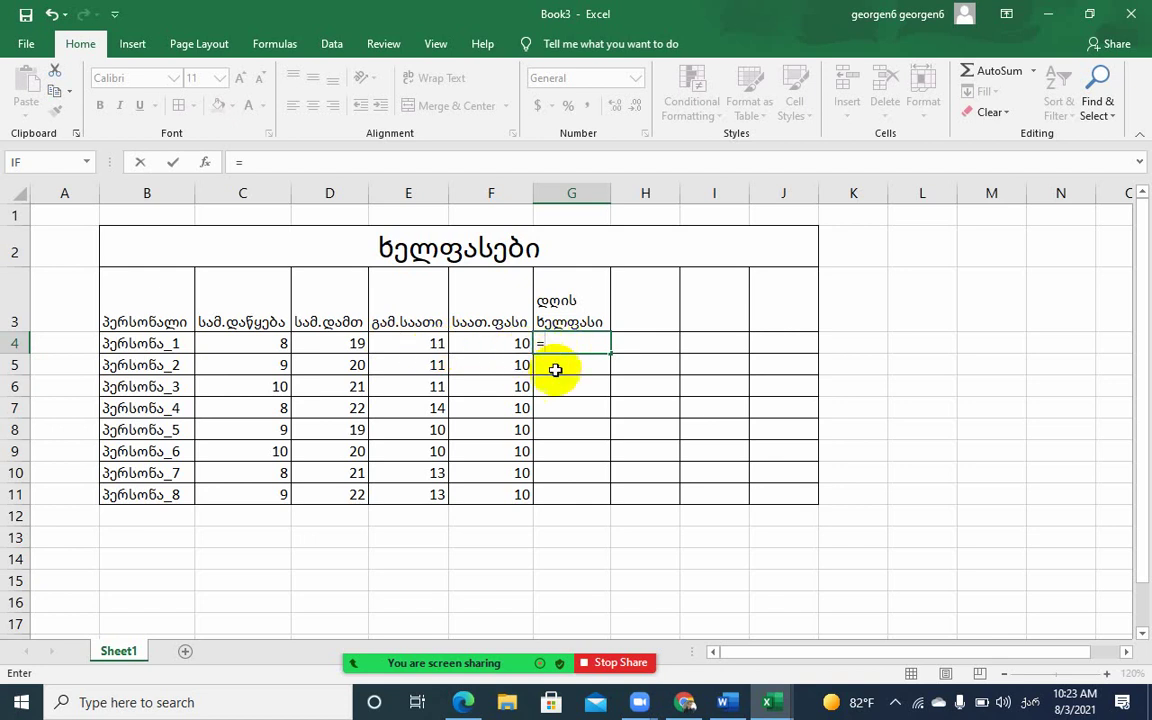
Multiply hours by hourly rate in G4:G6, each giving 110
click(481, 343)
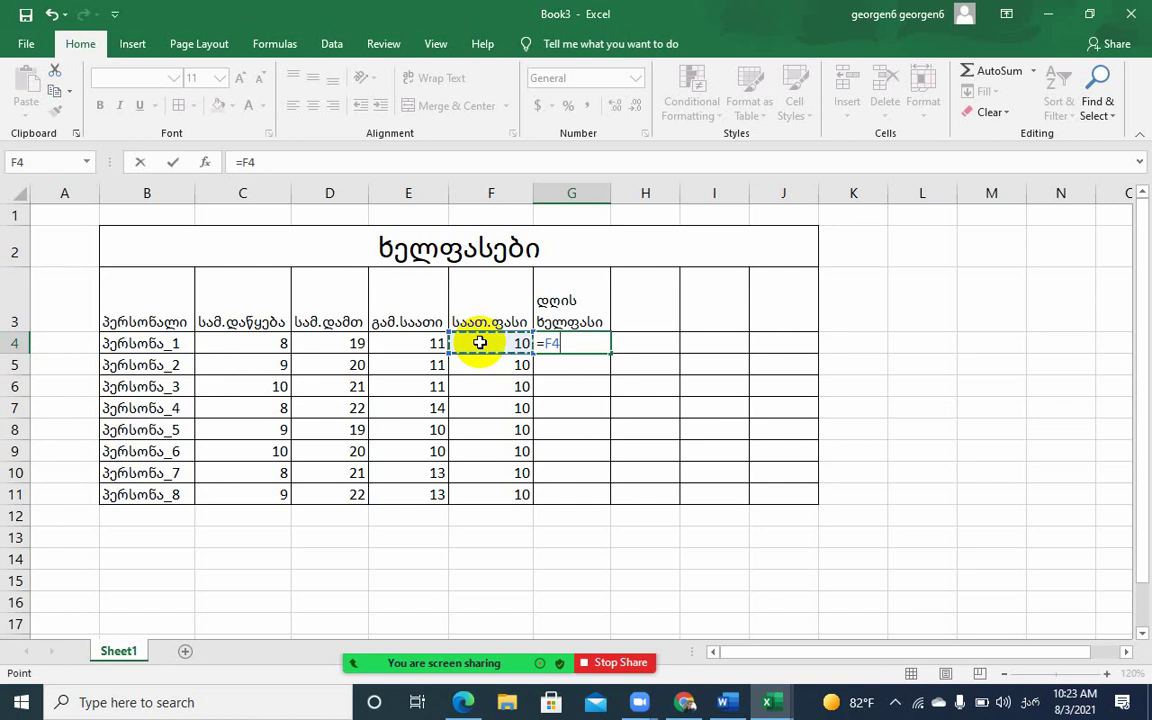
text(*)
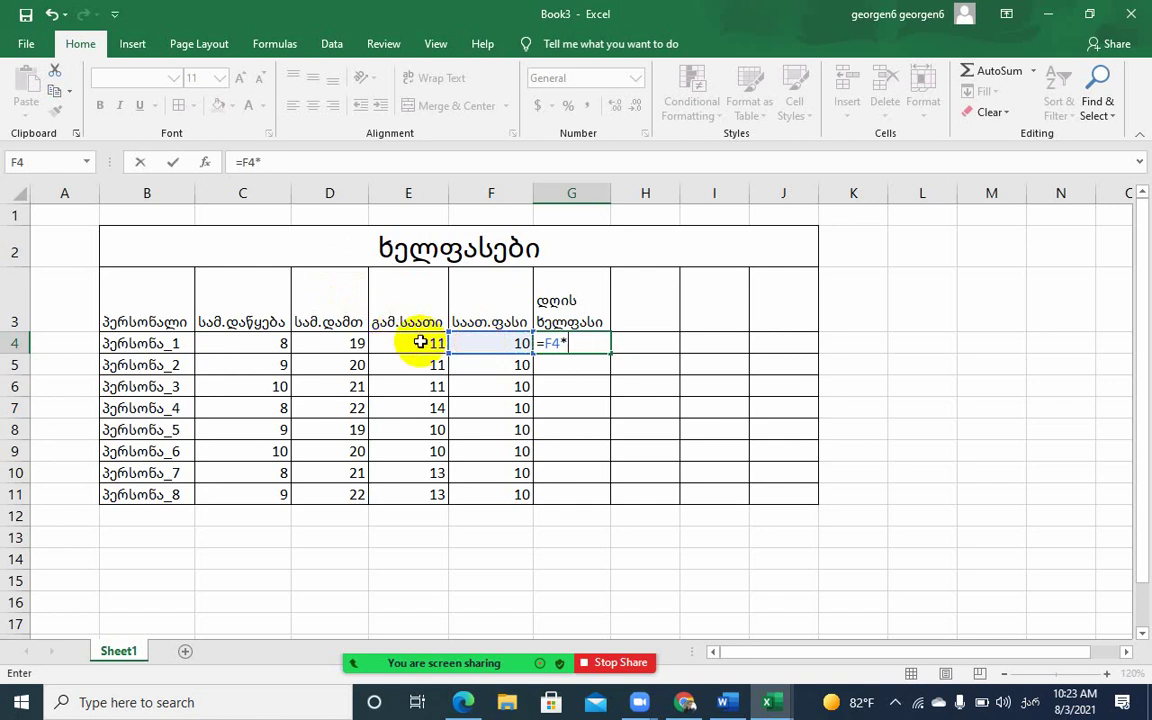
click(420, 343)
key(Return)
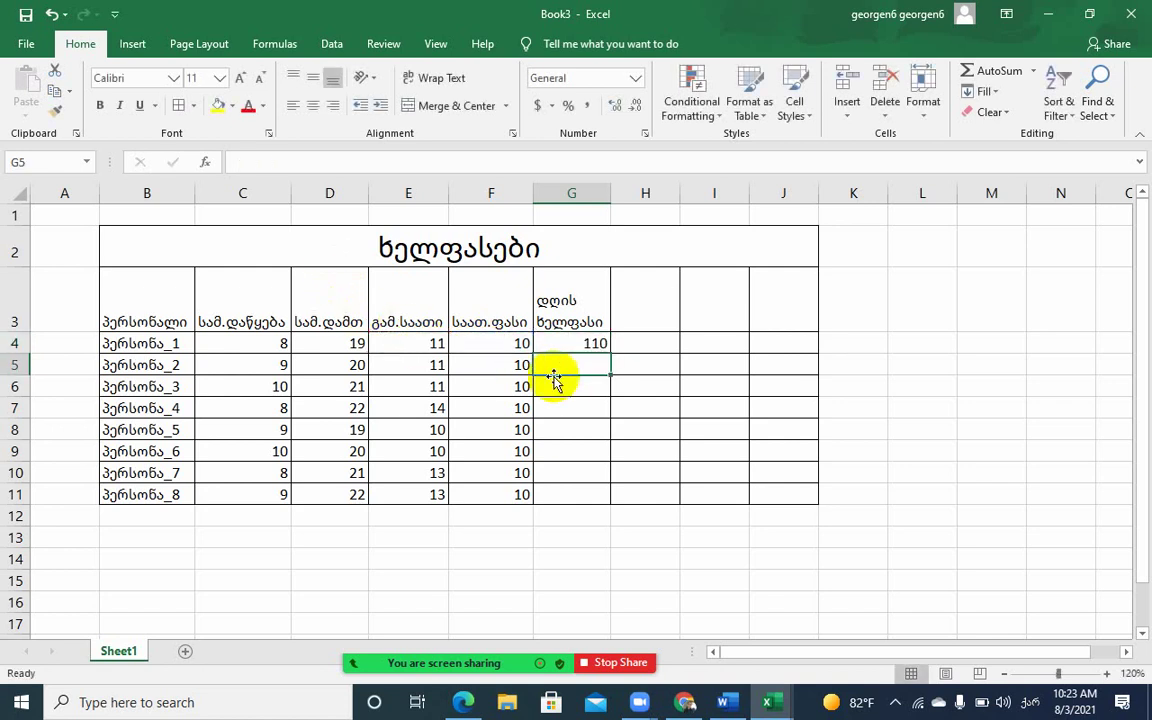
text(=)
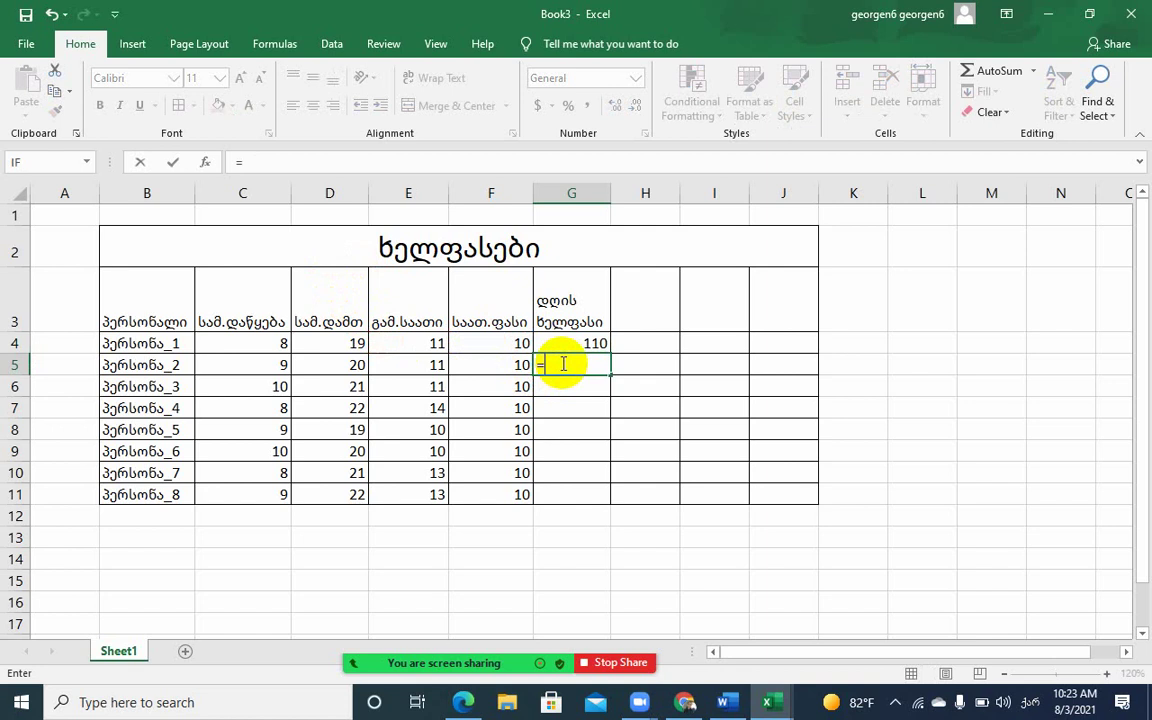
click(482, 365)
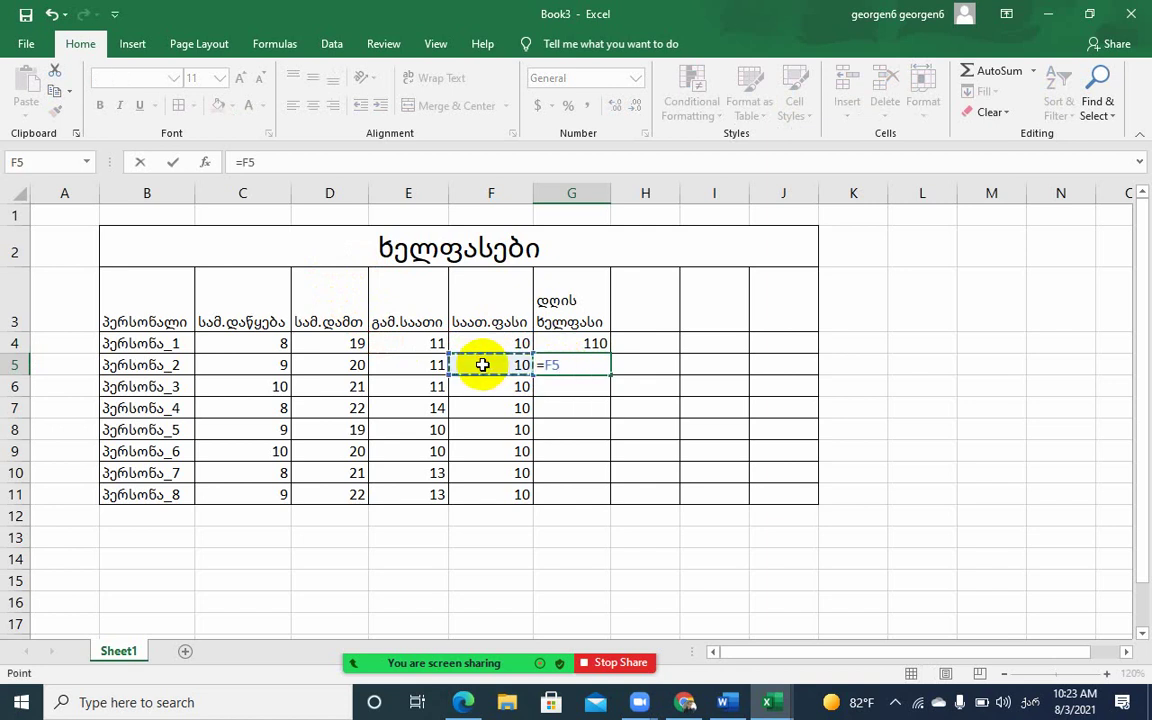
text(*)
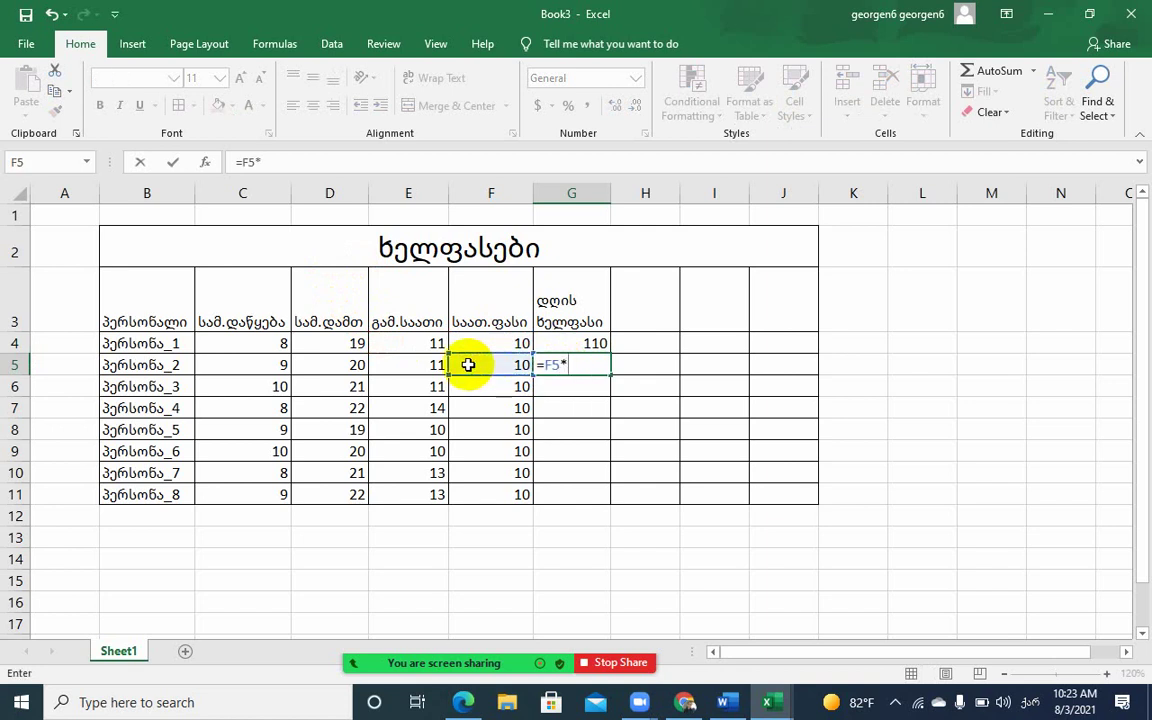
click(412, 366)
key(Return)
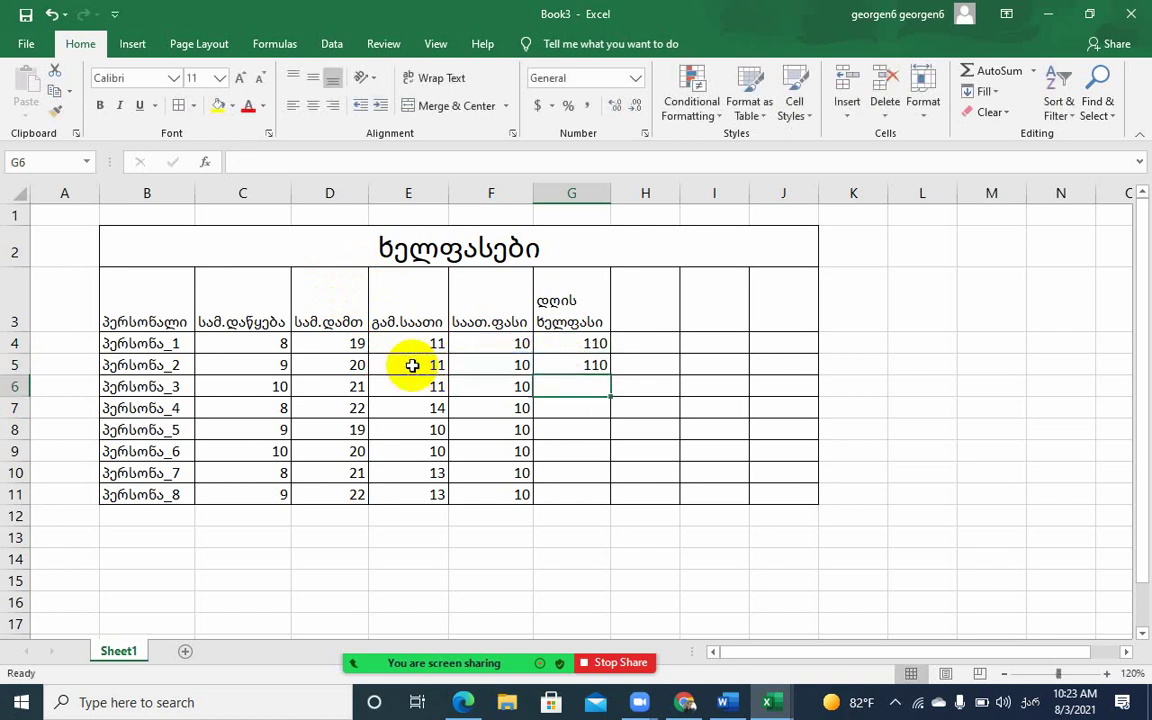
text(=)
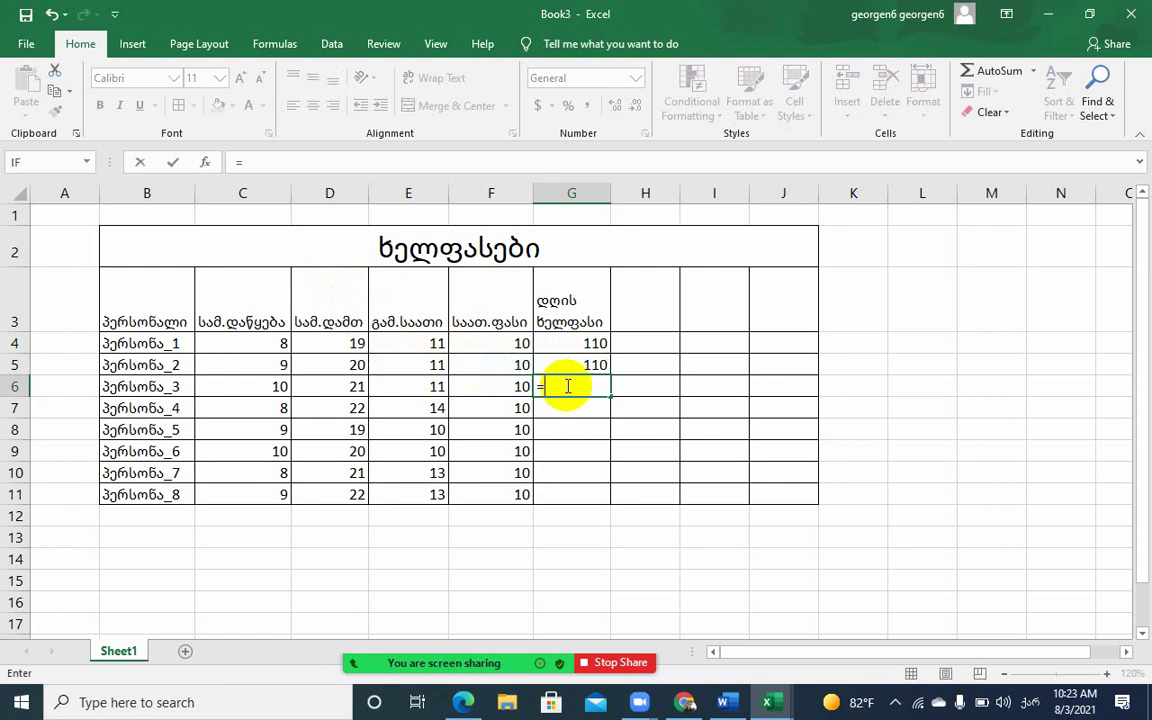
click(410, 386)
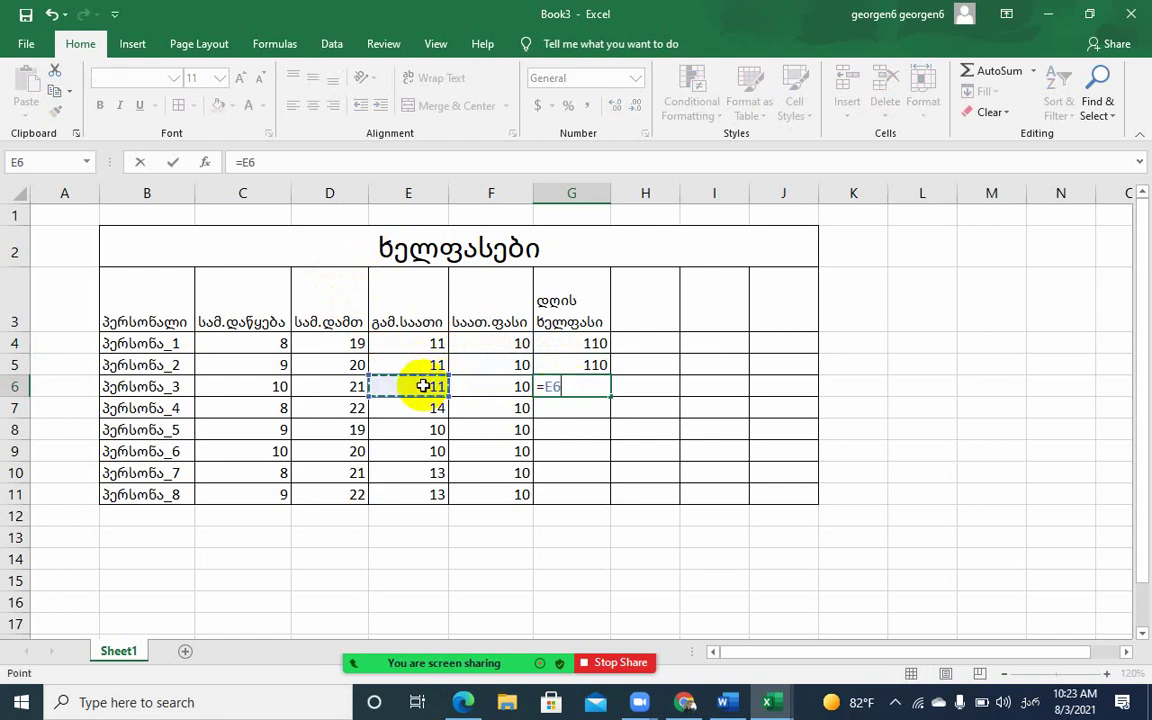
text(*)
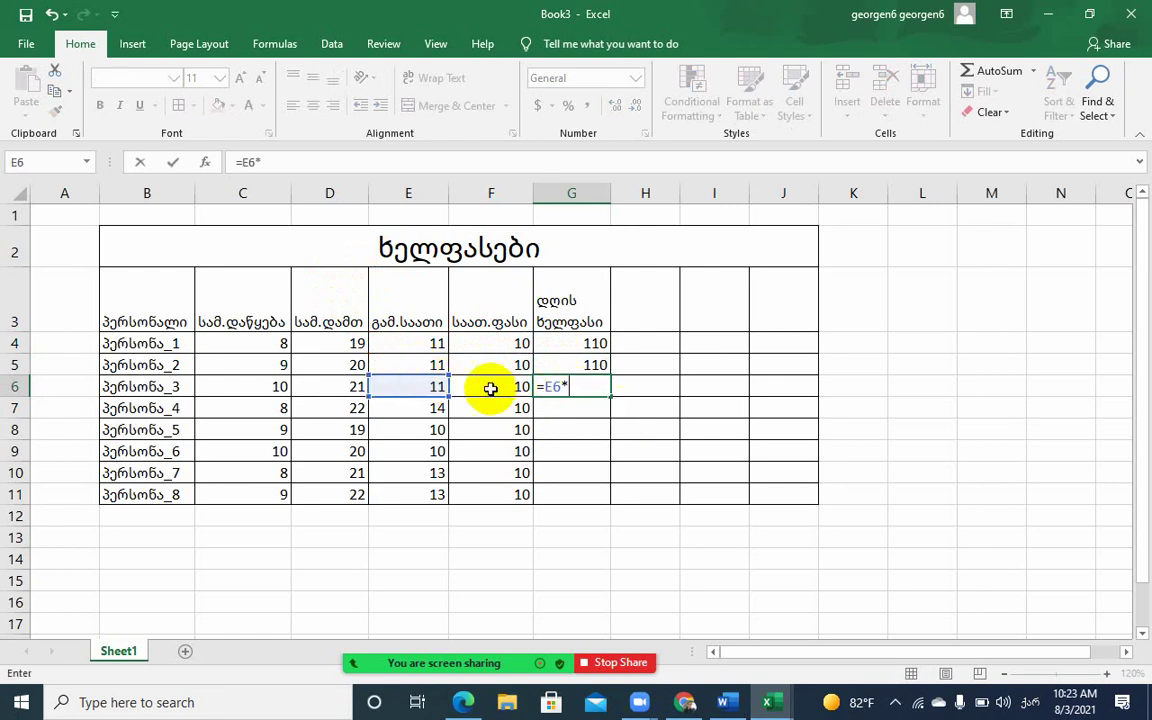
click(489, 386)
key(Return)
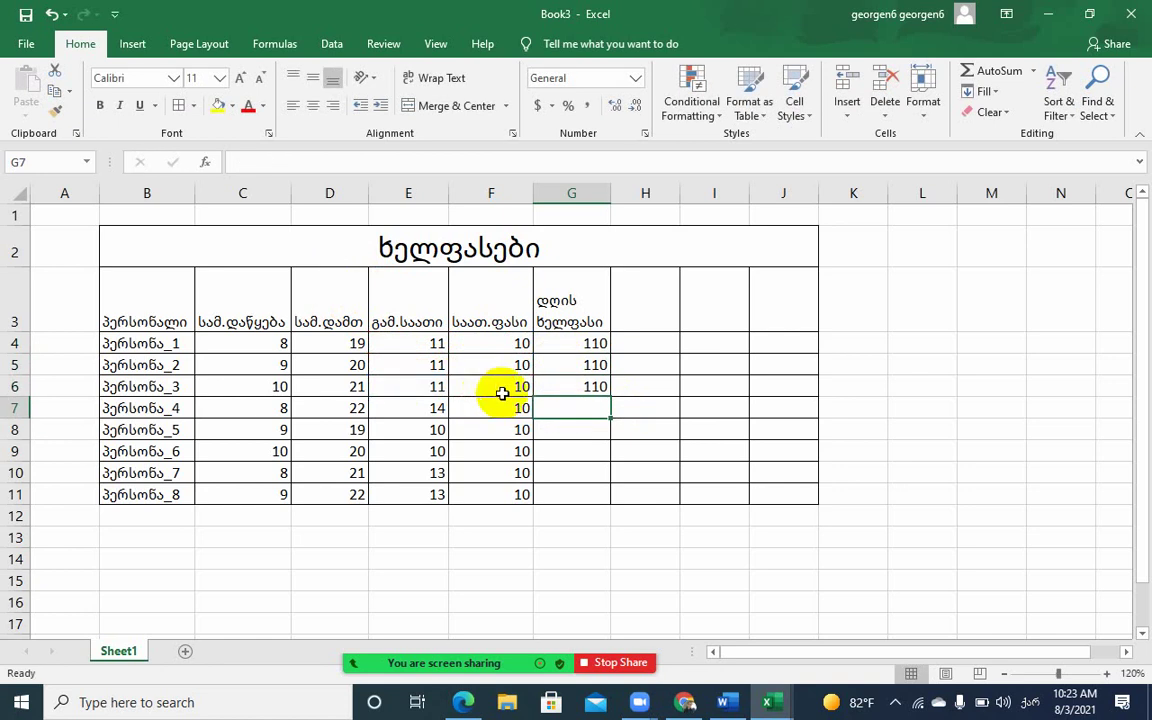
Enter =E7*F7 and =E8*F8 in G7 and G8, giving 140 and 100
text(=)
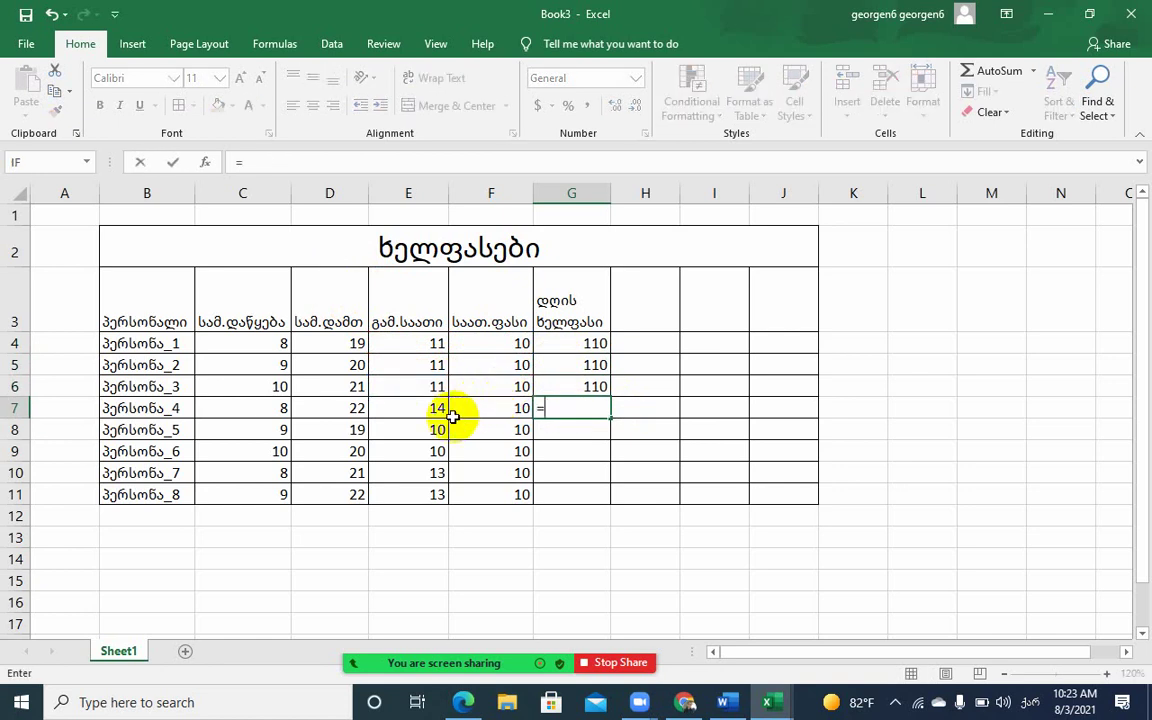
click(428, 407)
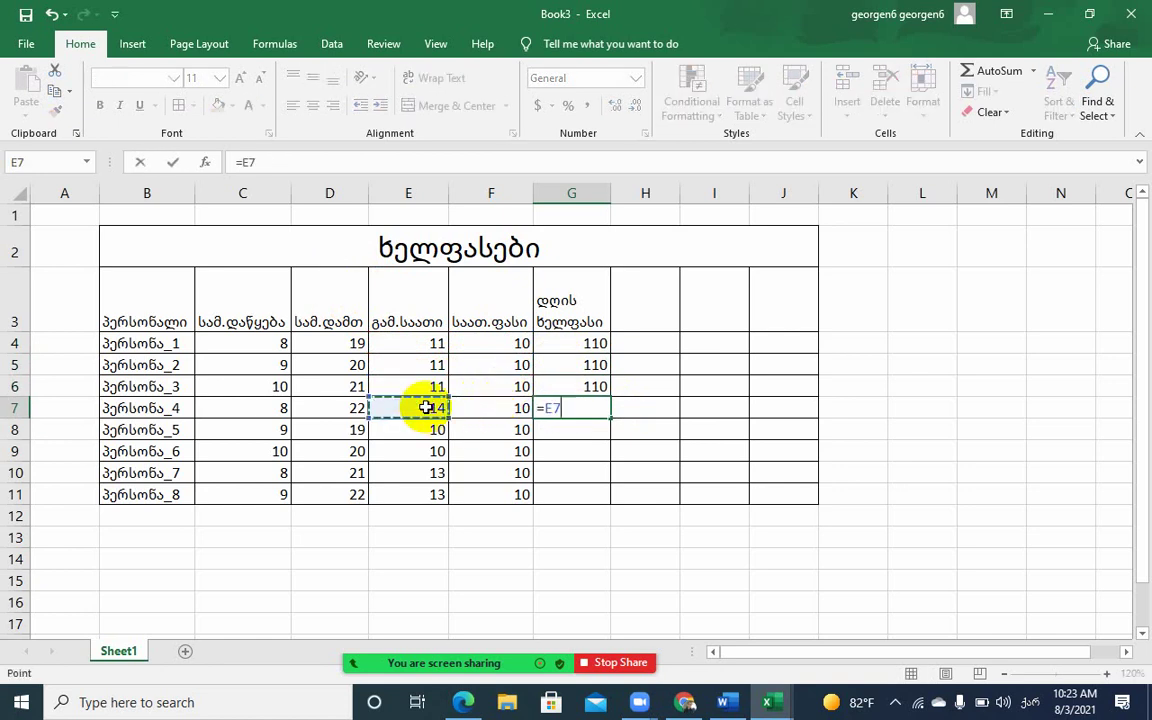
text(*)
click(463, 405)
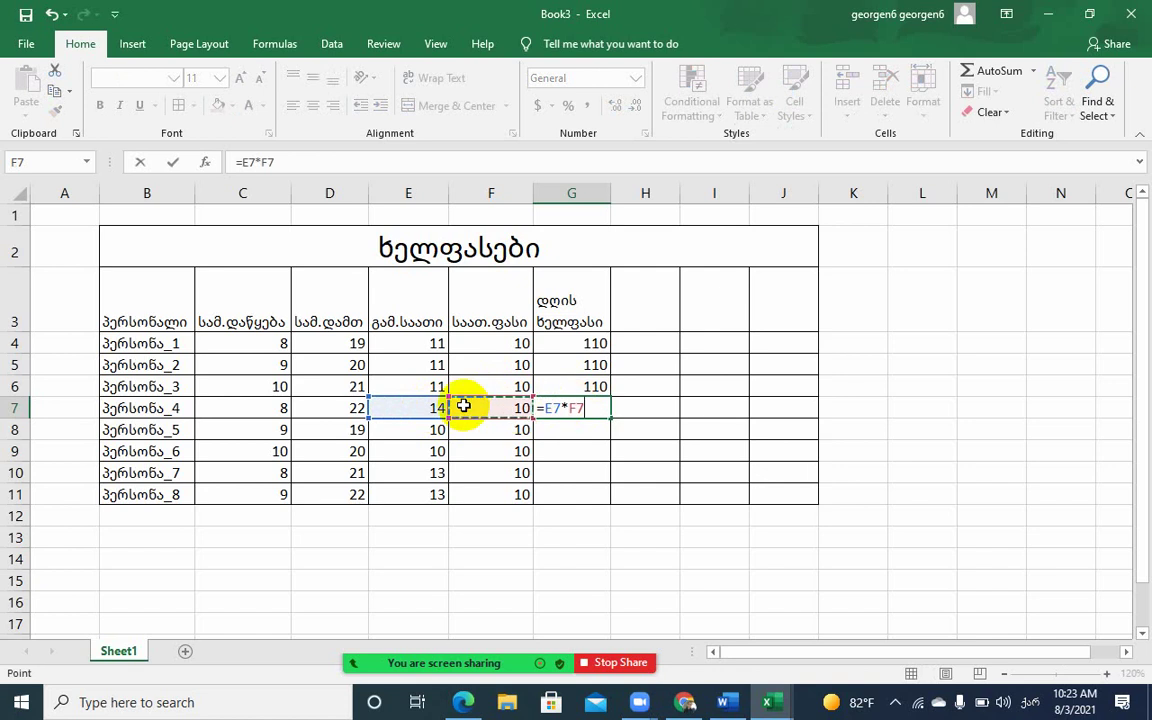
key(Return)
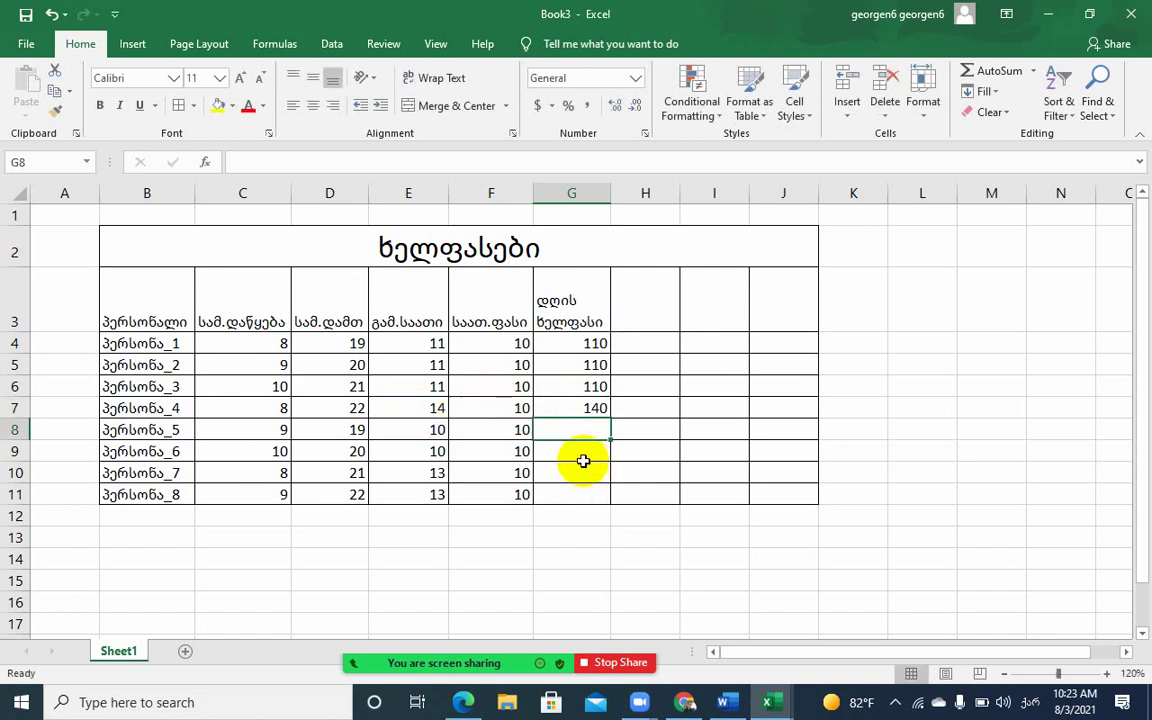
text(=)
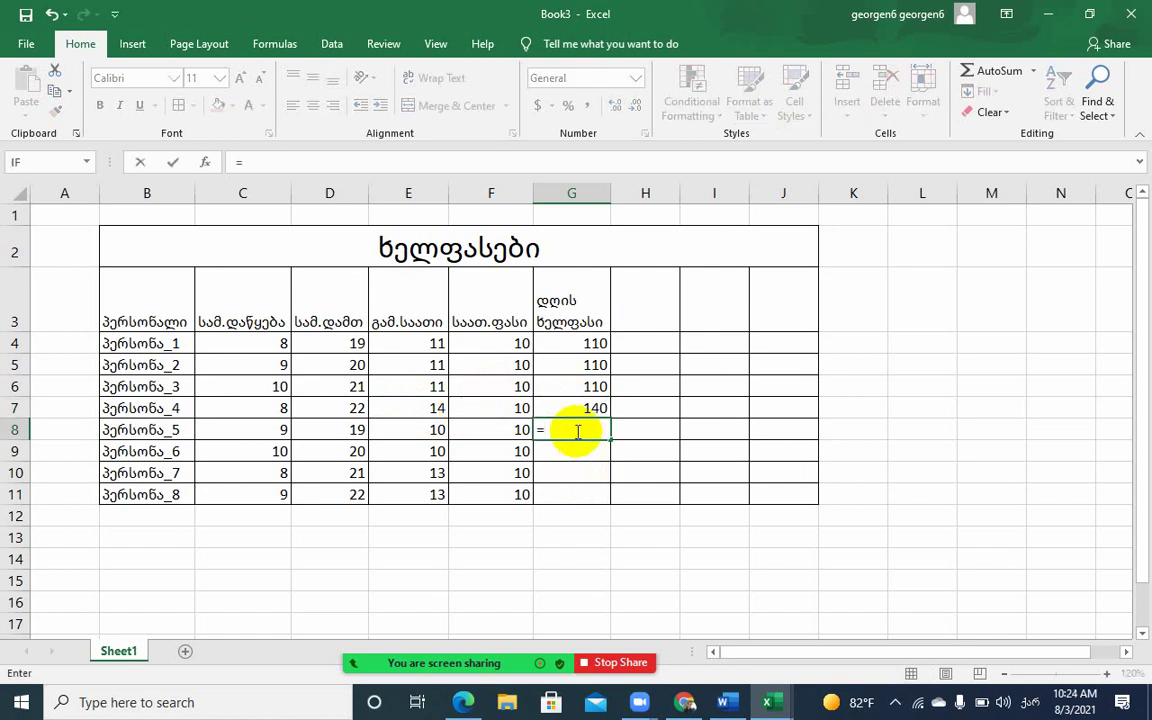
click(420, 428)
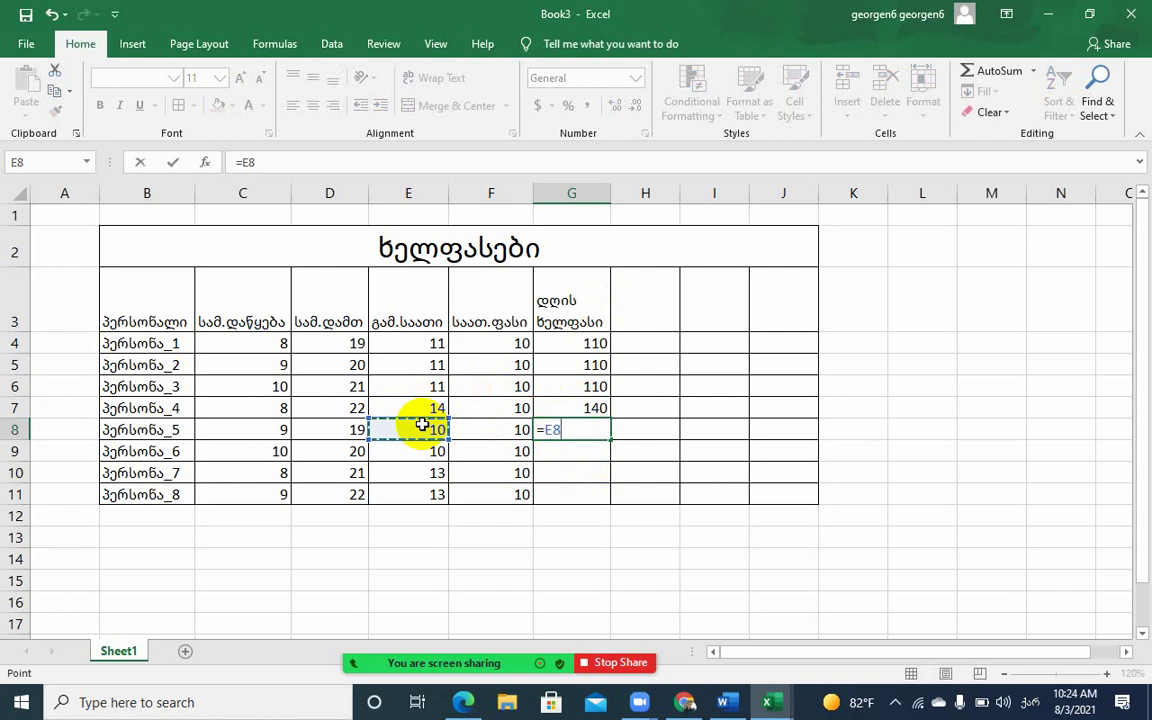
text(+)
key(BackSpace)
text(*)
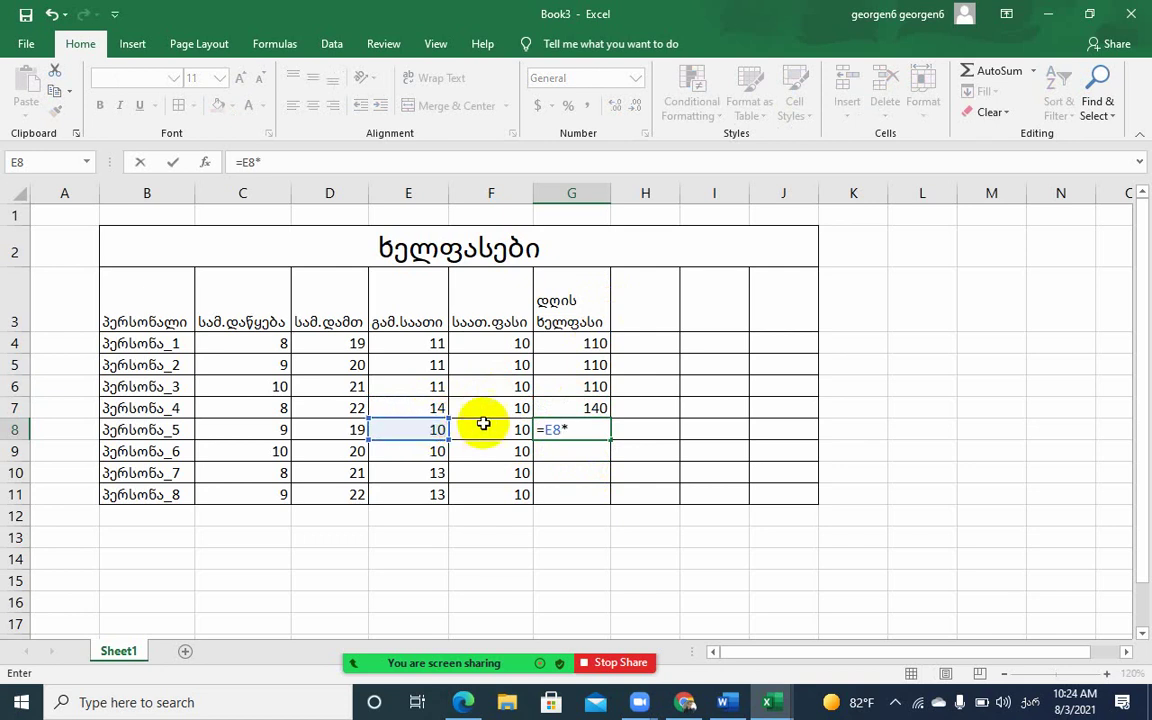
click(483, 432)
key(Return)
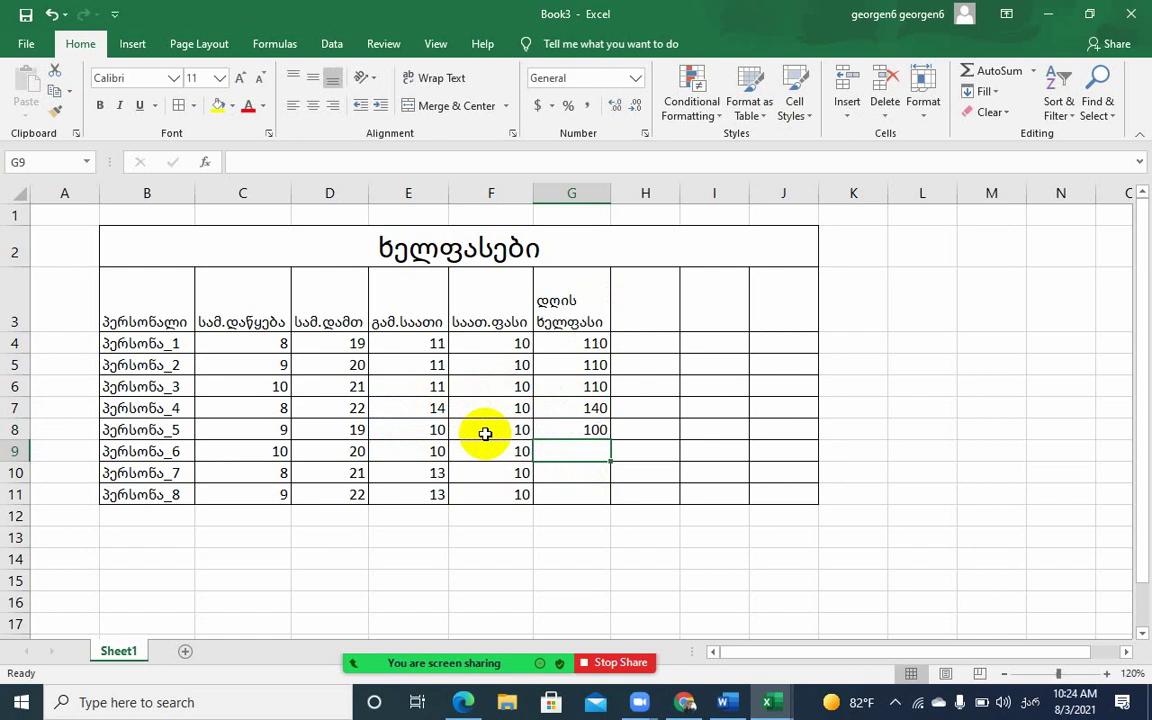
Enter =E*F daily wage formulas in G9:G11, giving 100, 130 and 130
text(=)
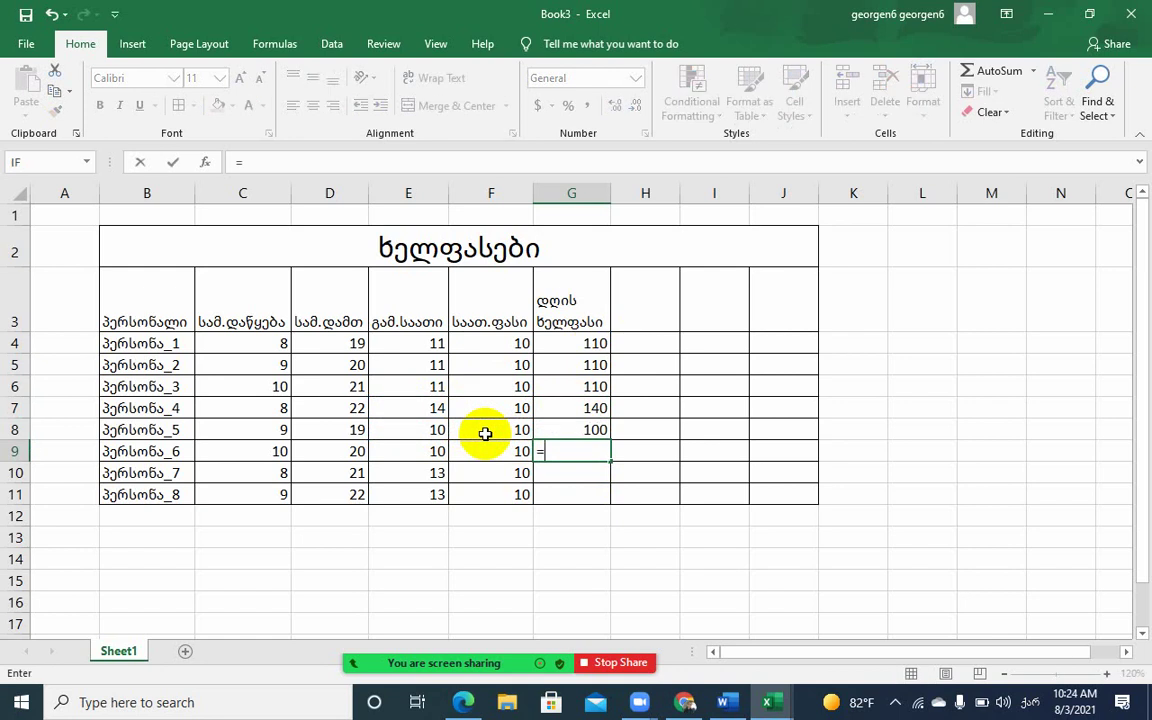
click(436, 452)
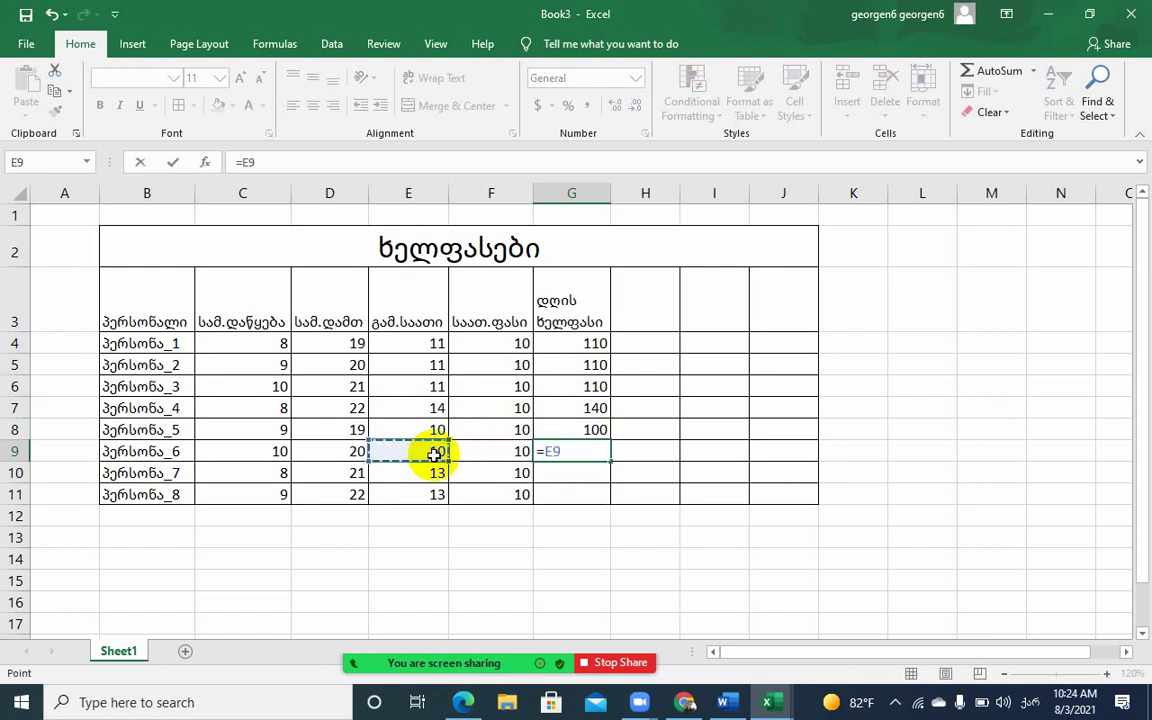
text(*)
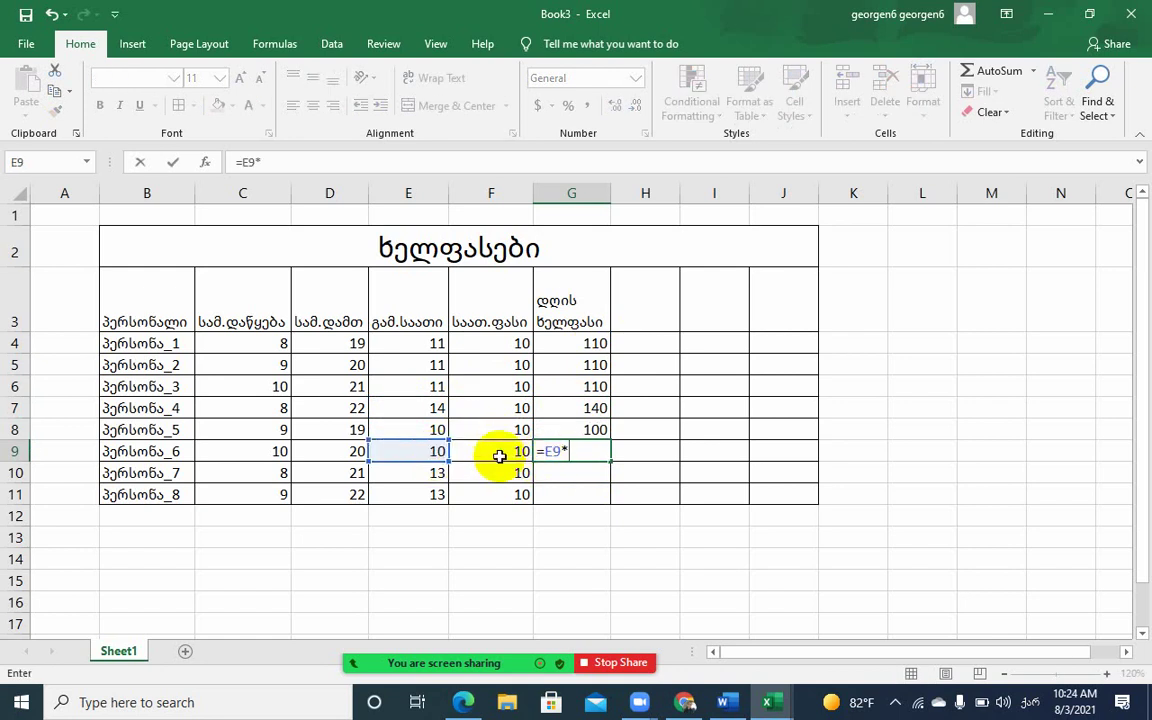
click(491, 452)
key(Return)
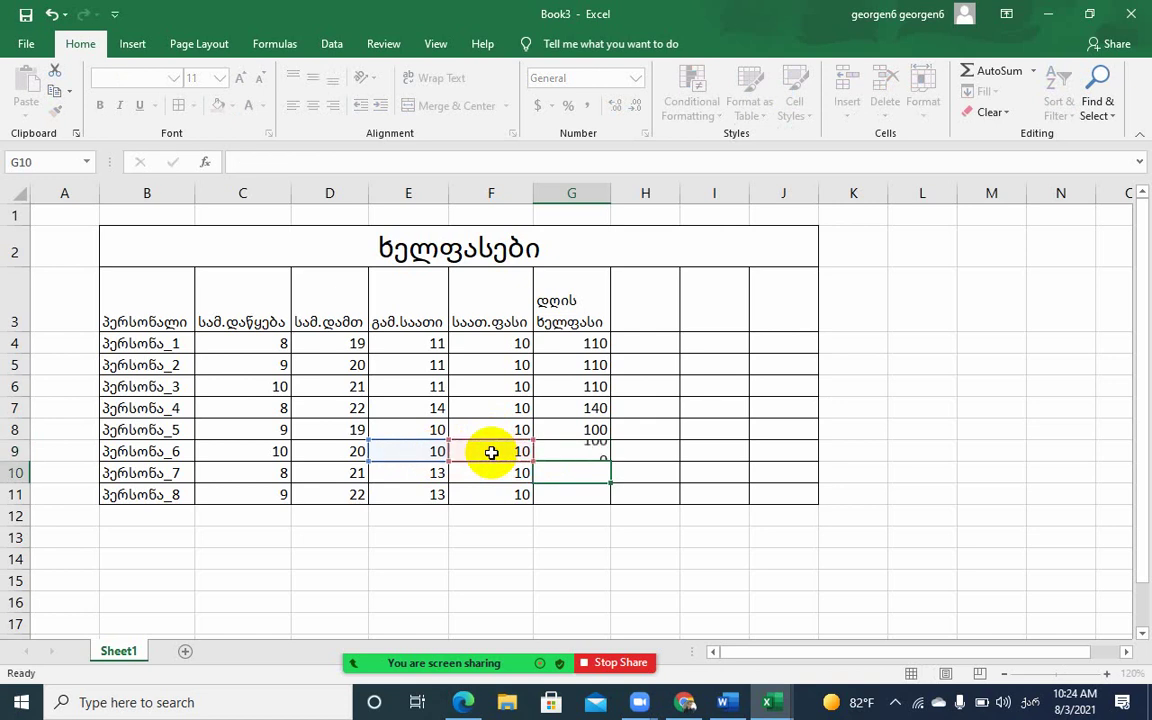
text(=)
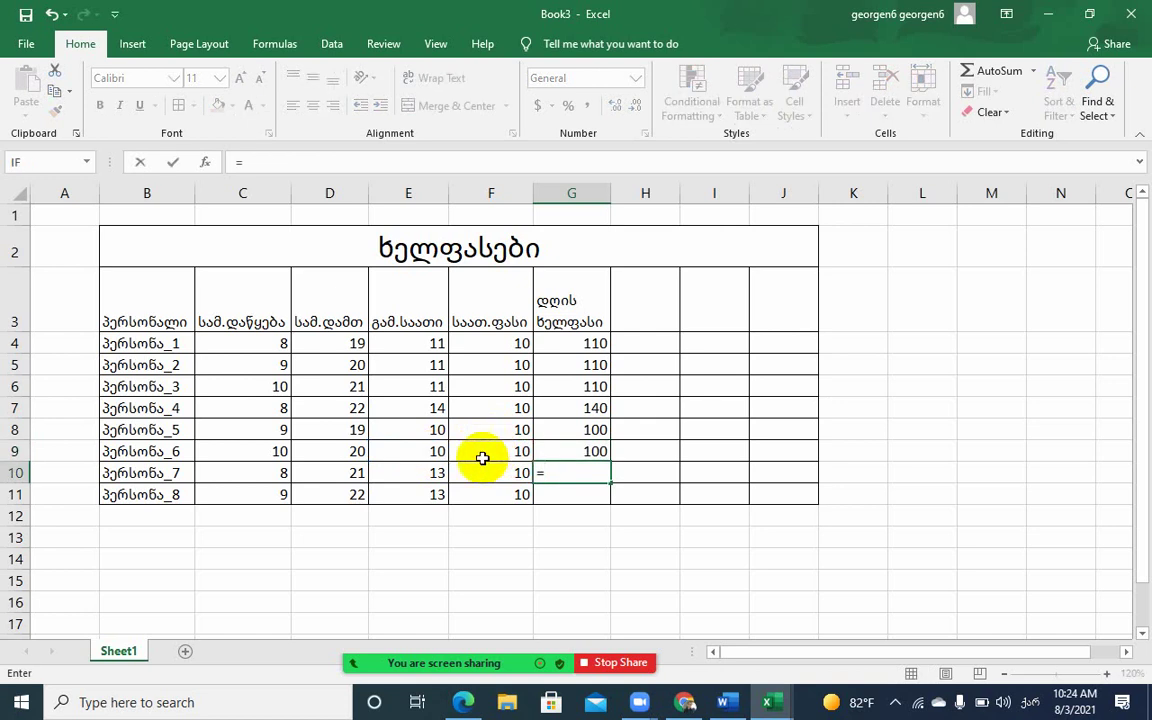
click(428, 472)
text(*)
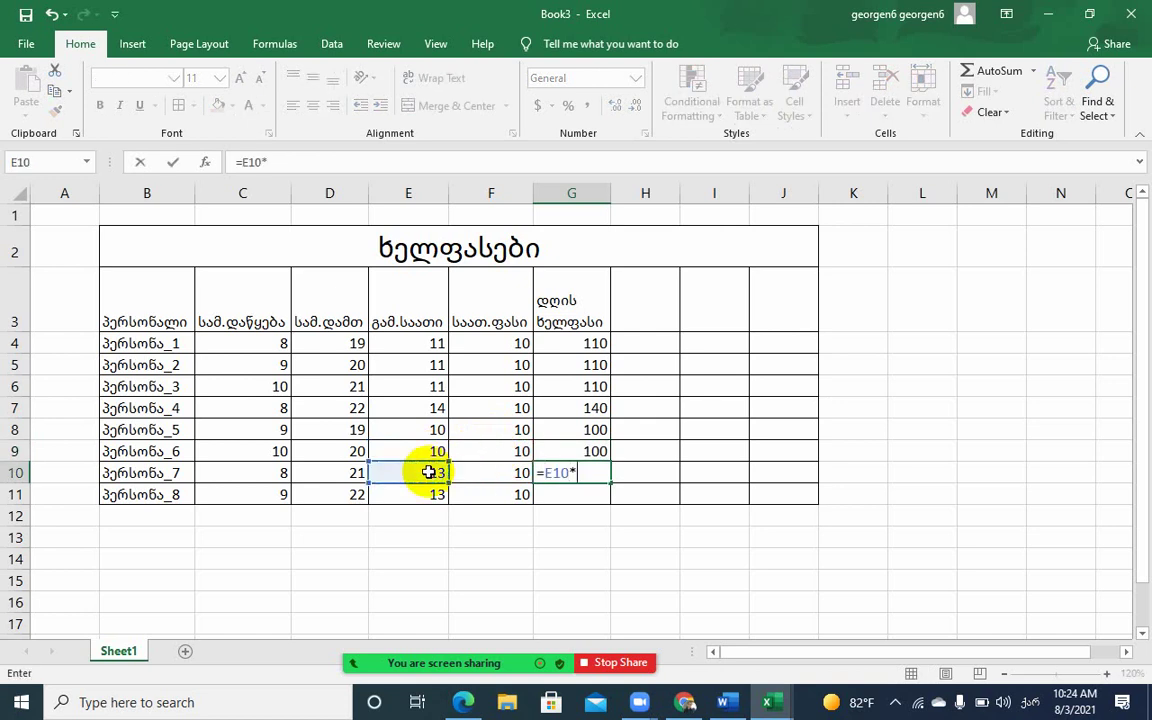
click(489, 479)
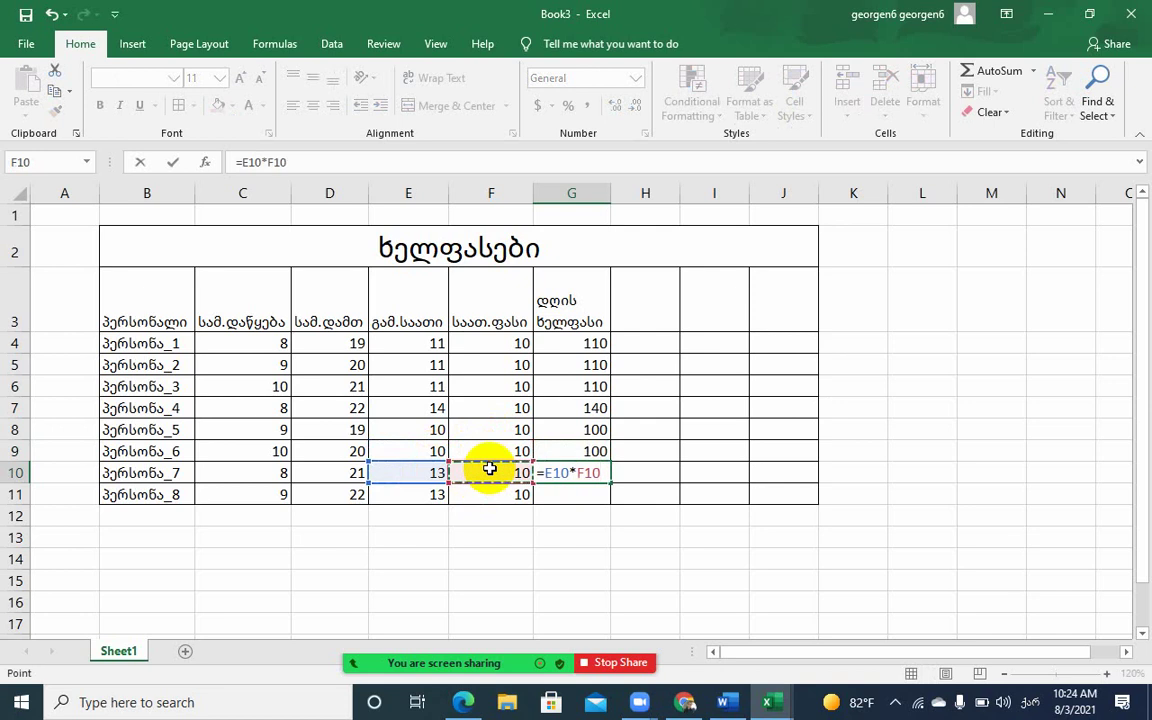
key(Return)
text(=)
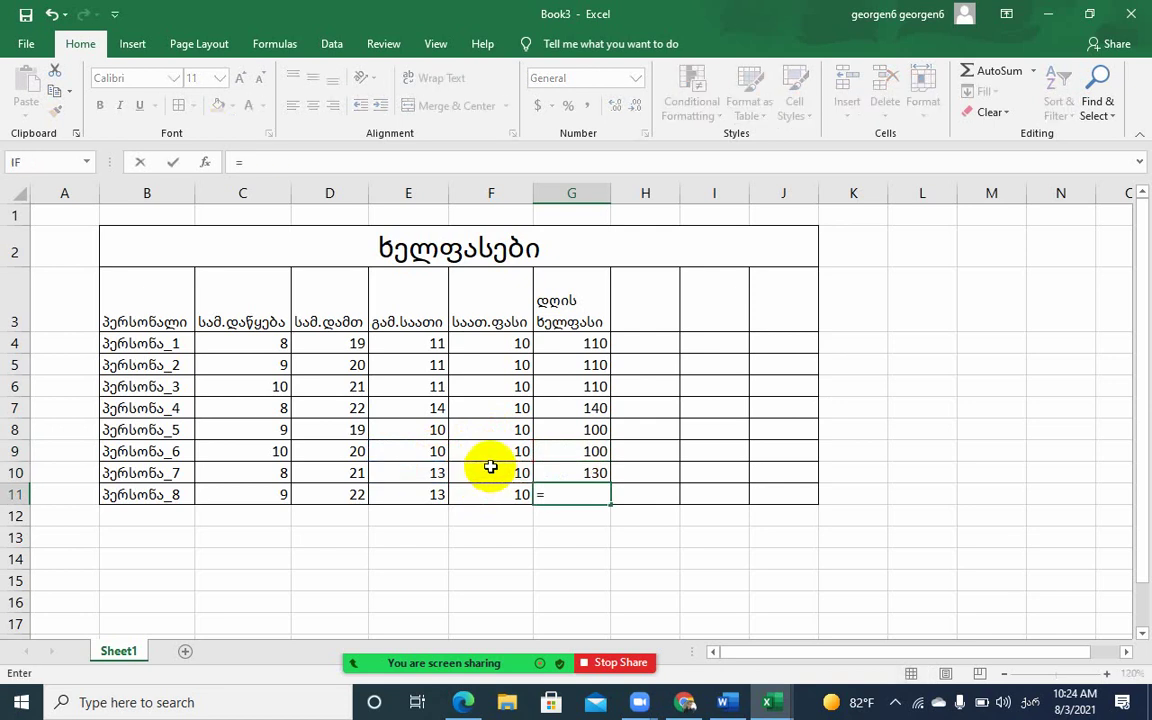
click(434, 496)
text(*)
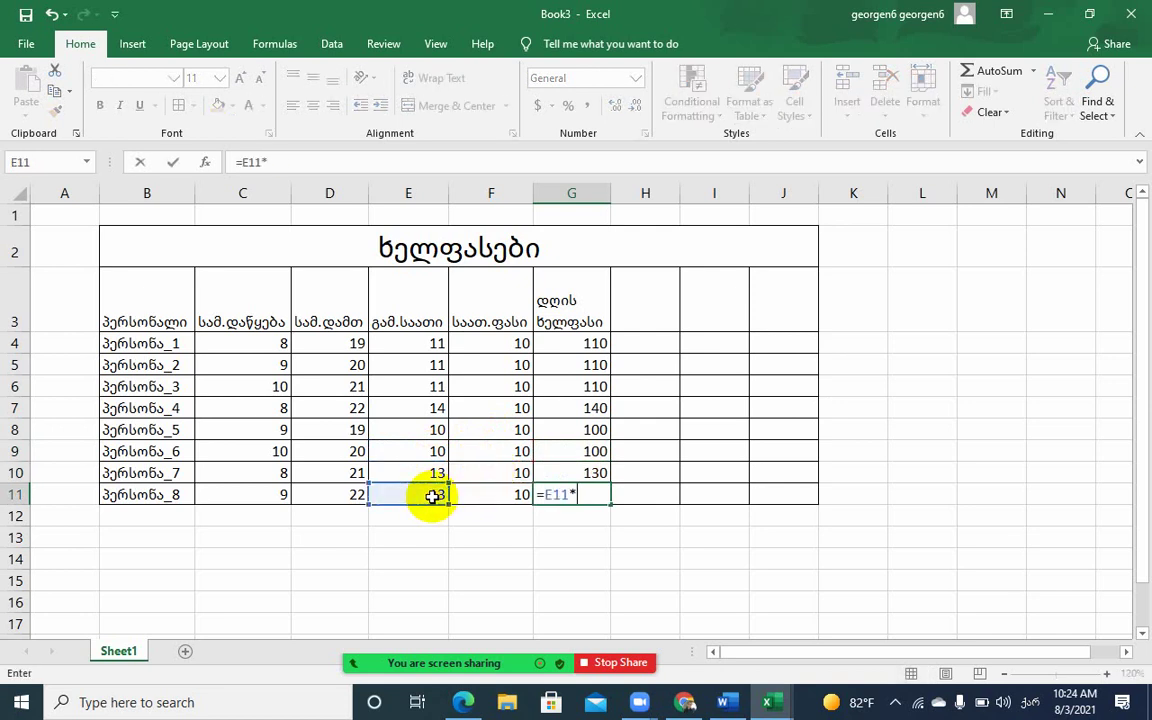
click(506, 497)
key(Return)
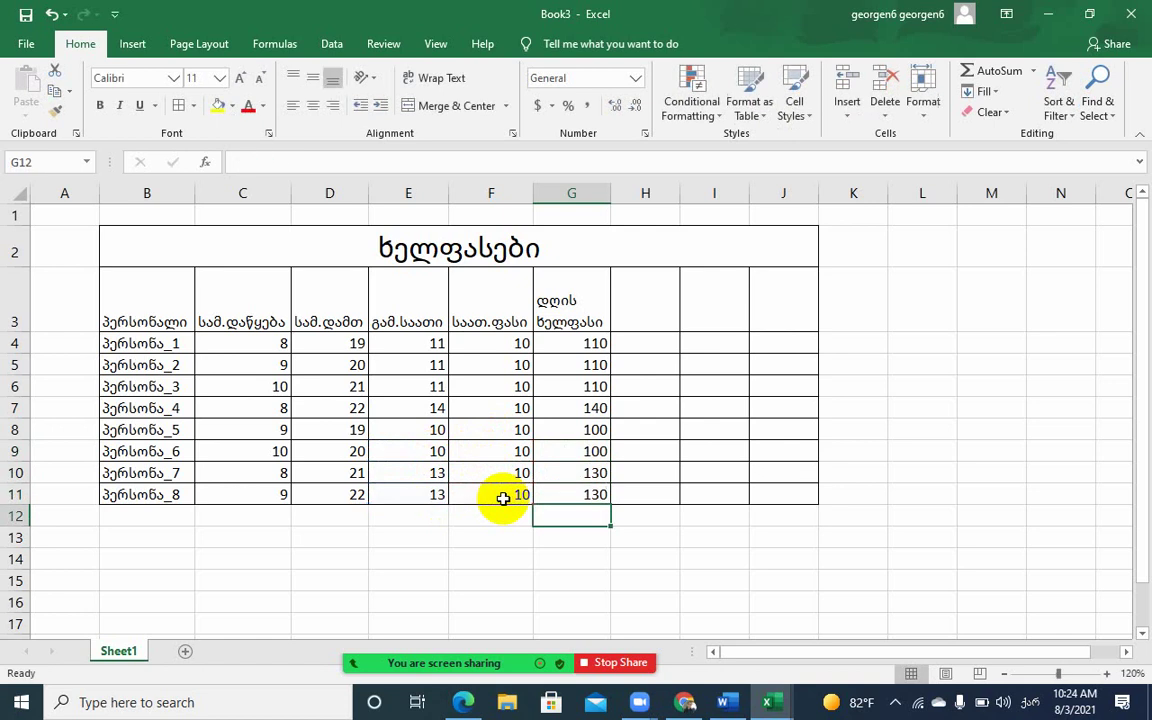
Add the wrapped header თვის ხელფასი in H3, widen column H, and autofit row 3's height
click(646, 304)
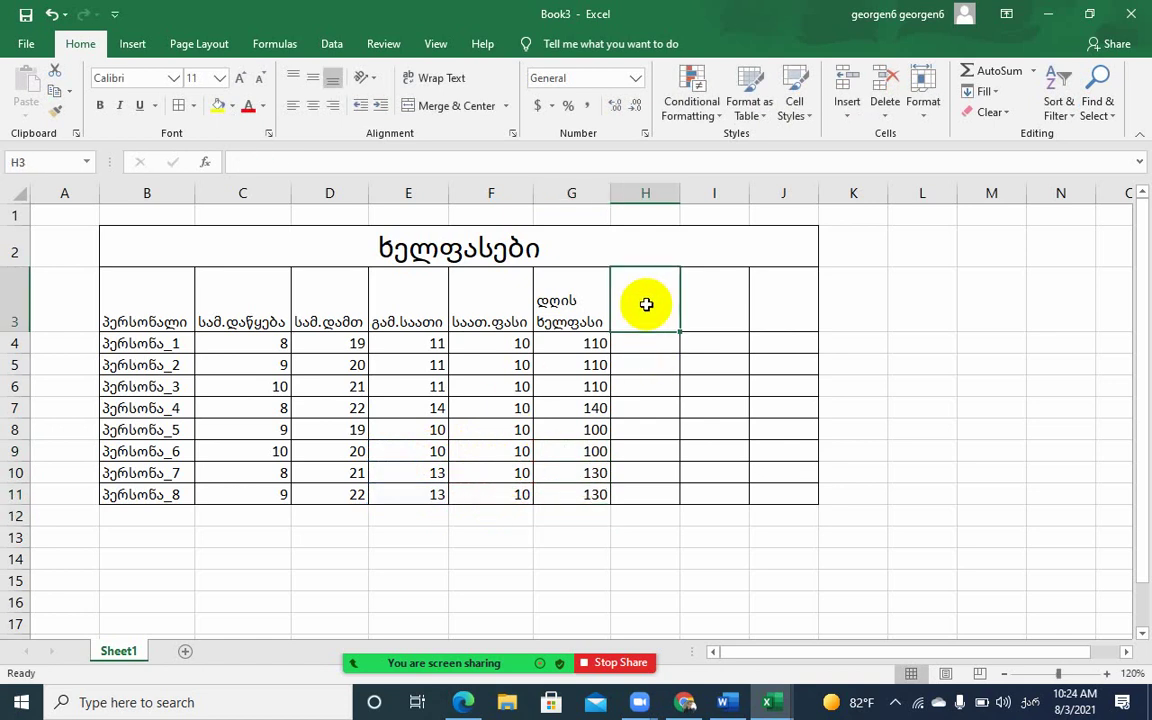
text(თ)
text(ვის ხელ)
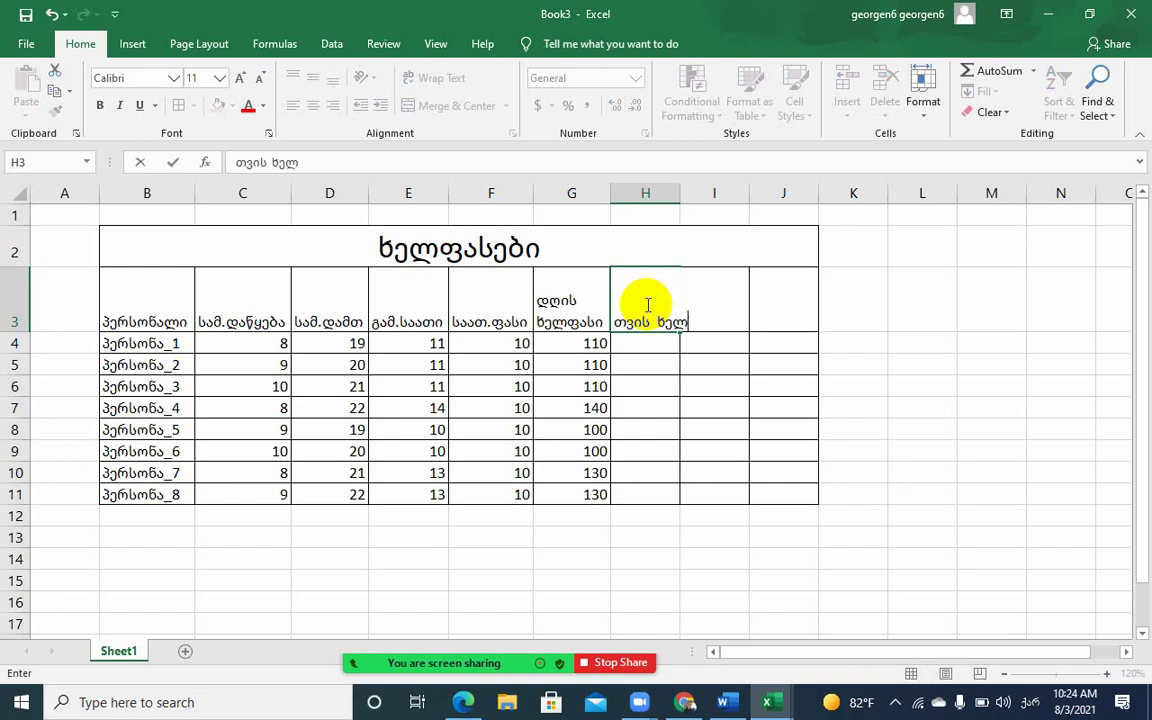
text(ფას)
text(ი)
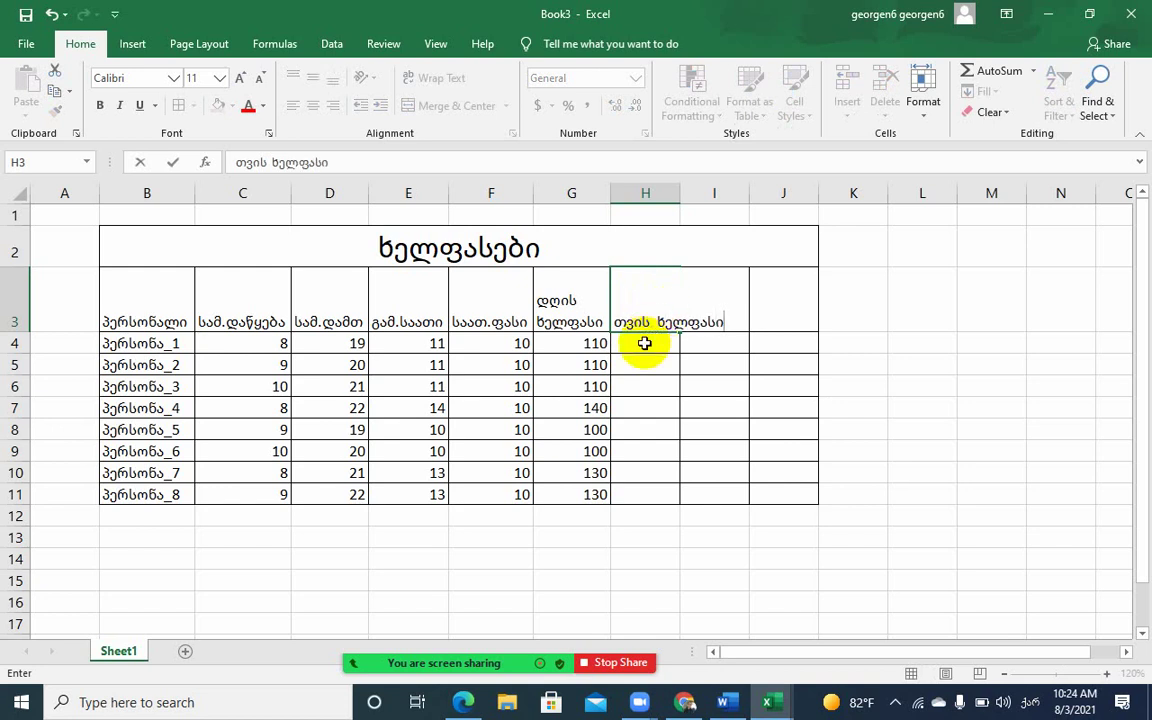
click(643, 340)
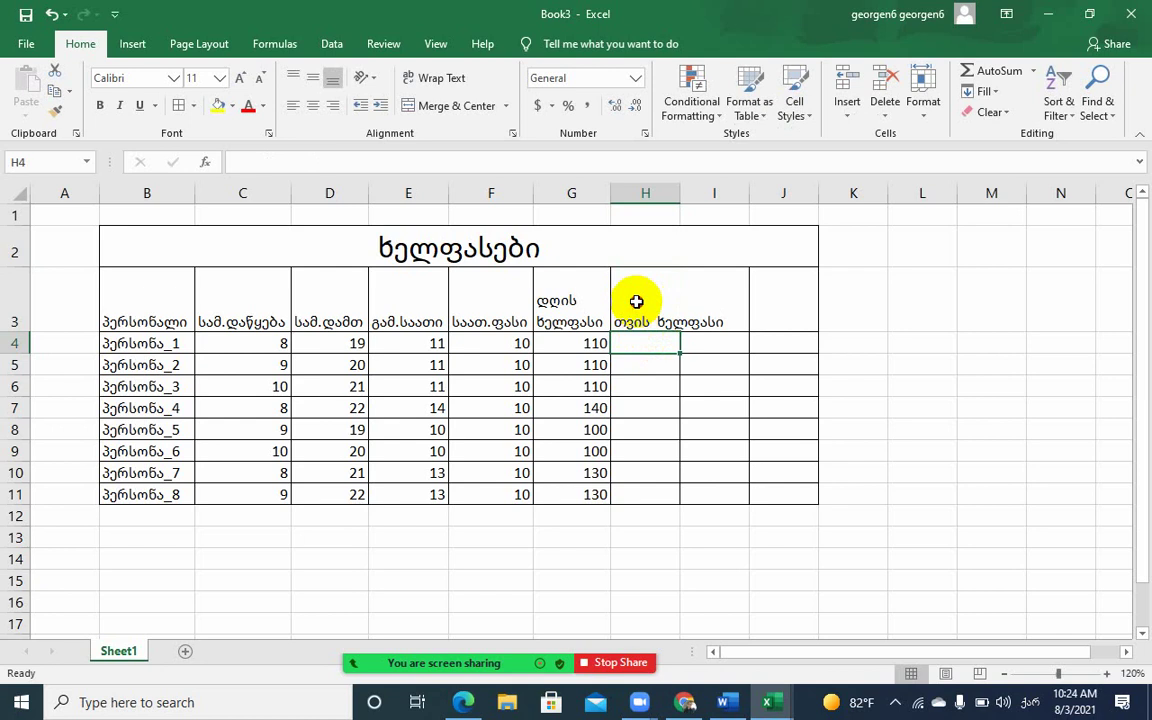
click(636, 300)
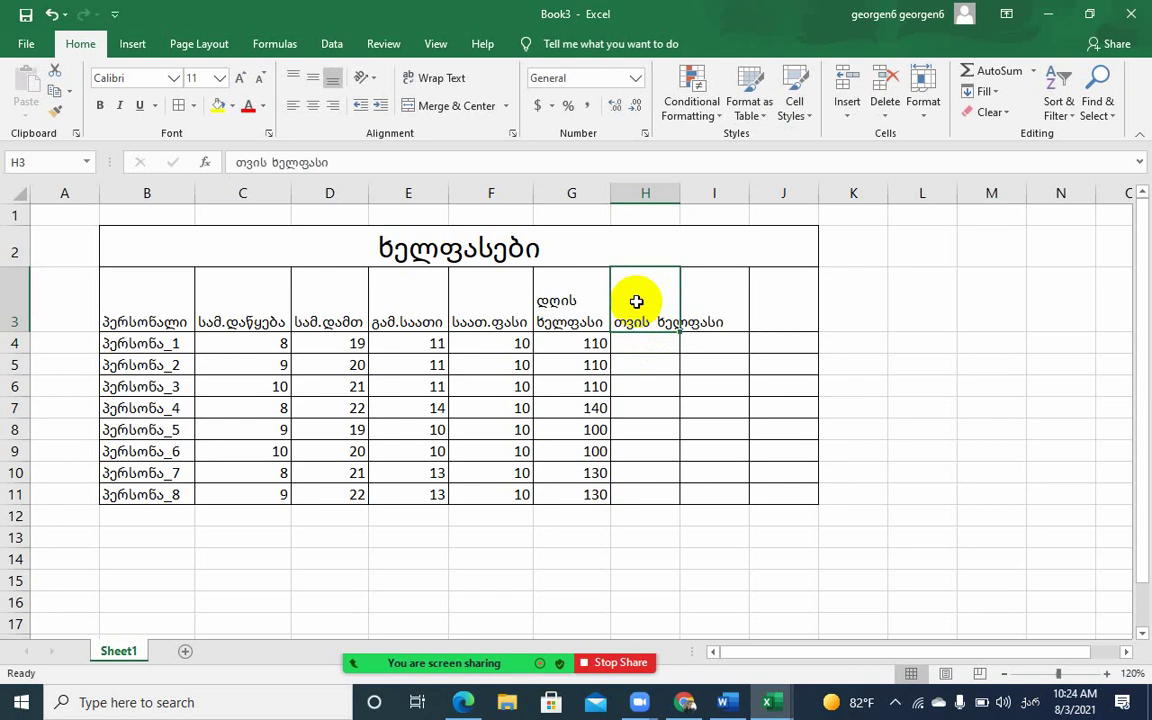
click(440, 78)
drag(680, 194, 692, 194)
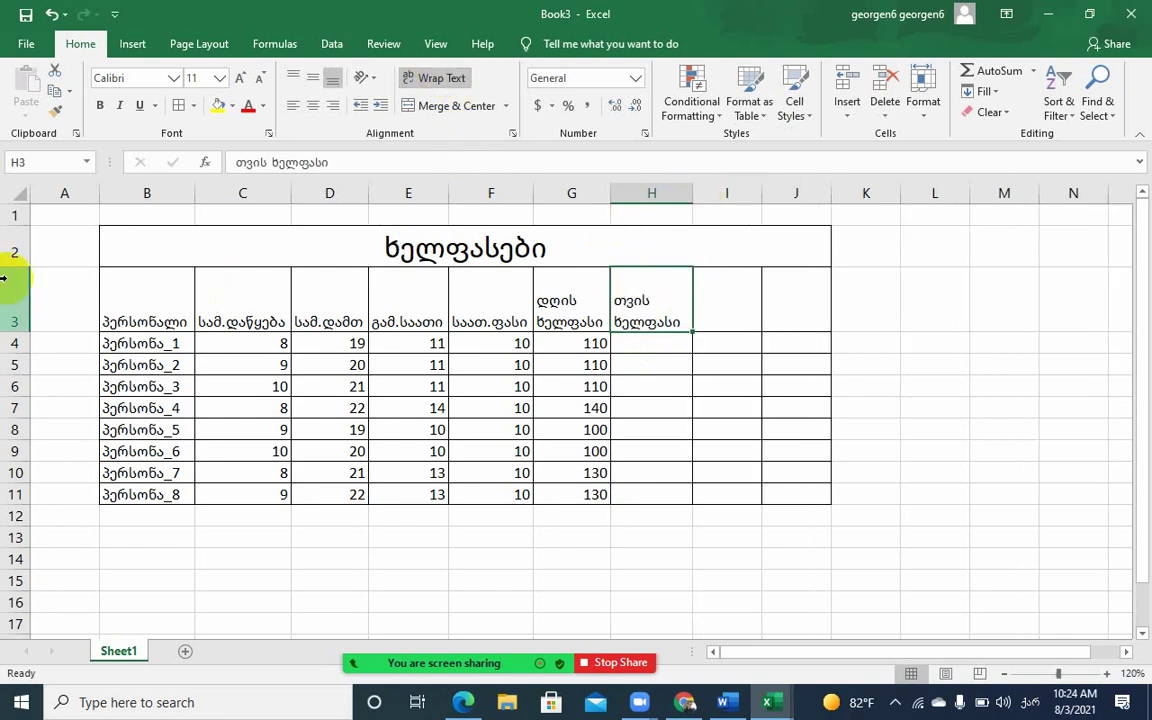
drag(20, 270, 6, 333)
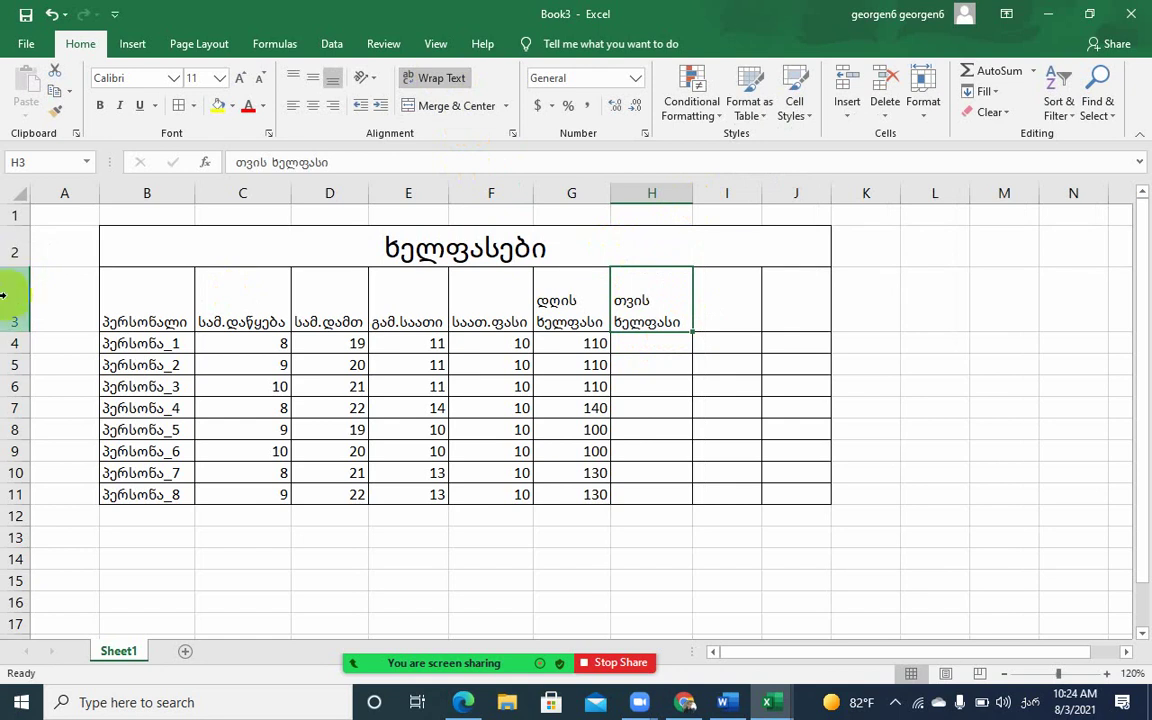
double_click(6, 332)
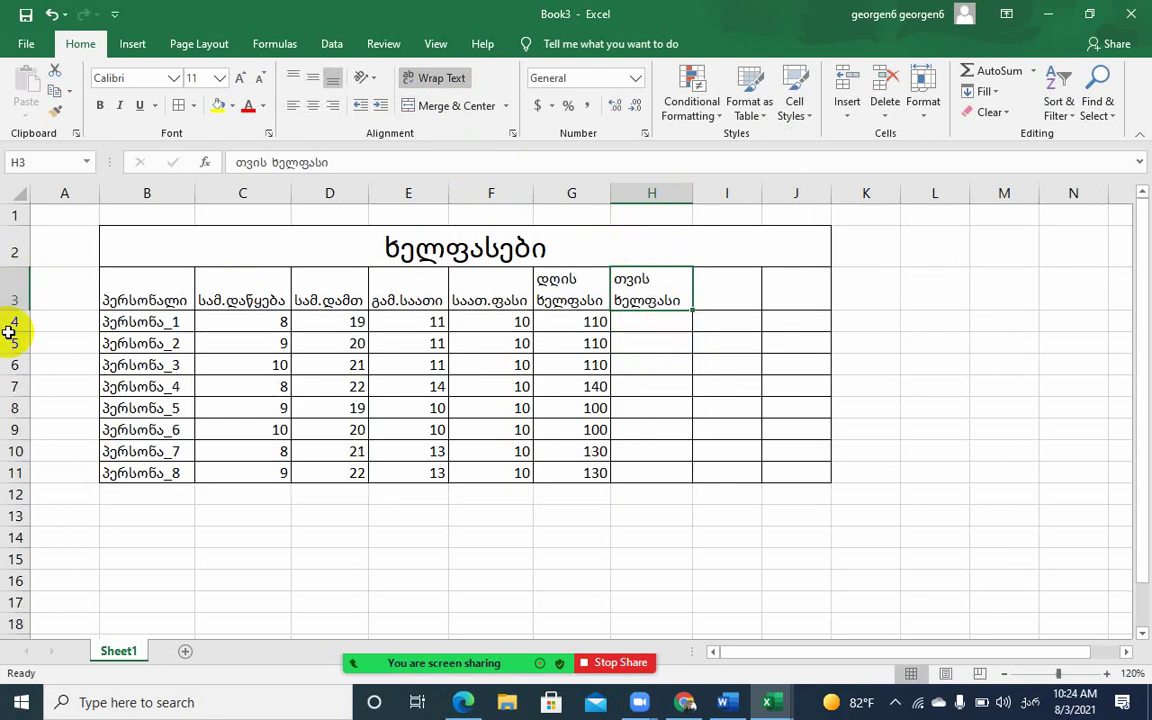
Enter =G4*30 in H4 for a monthly wage of 3300
click(637, 321)
text(=)
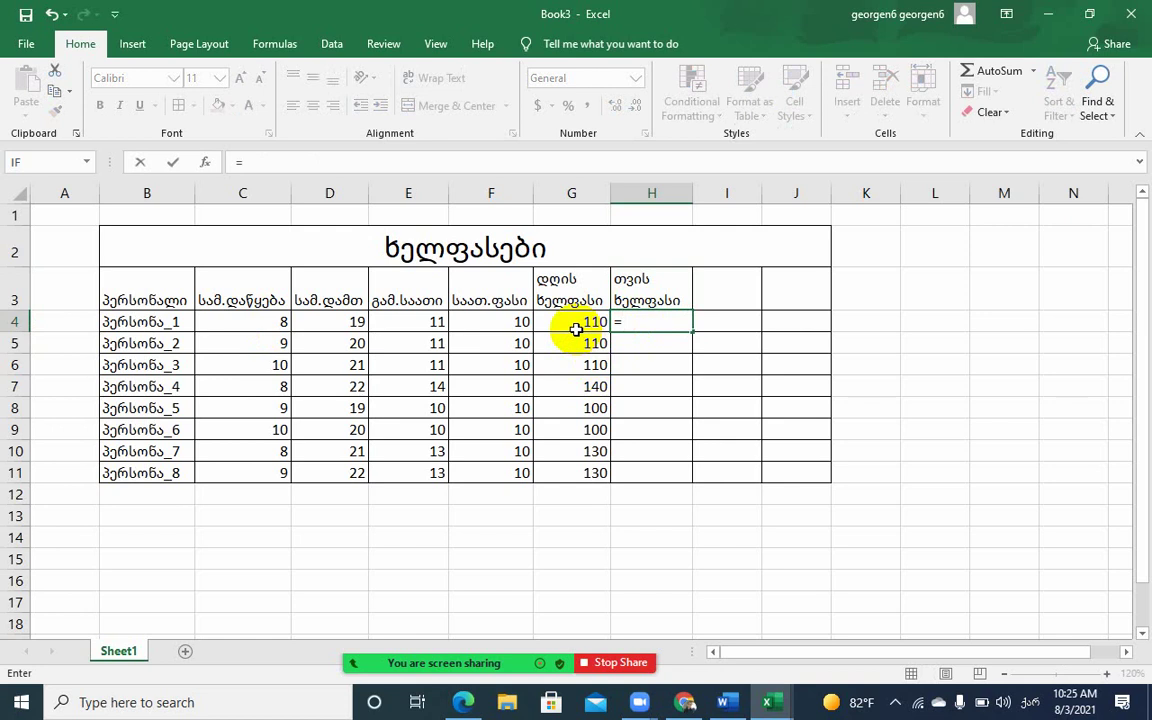
click(642, 321)
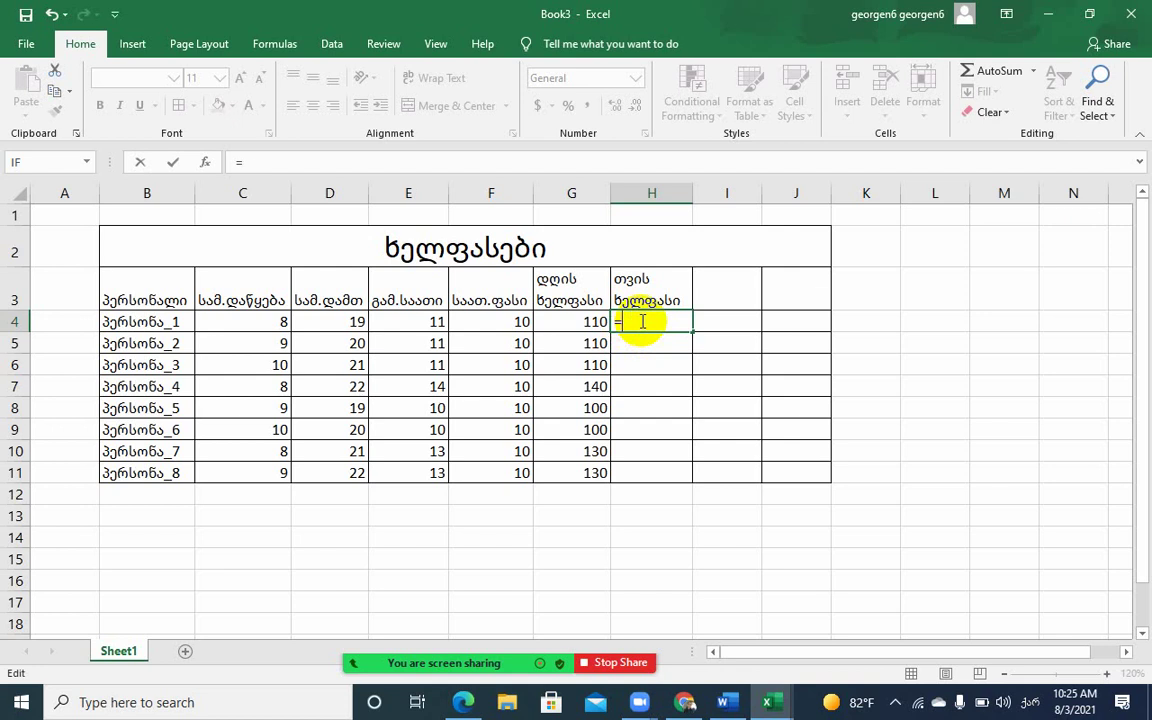
click(572, 321)
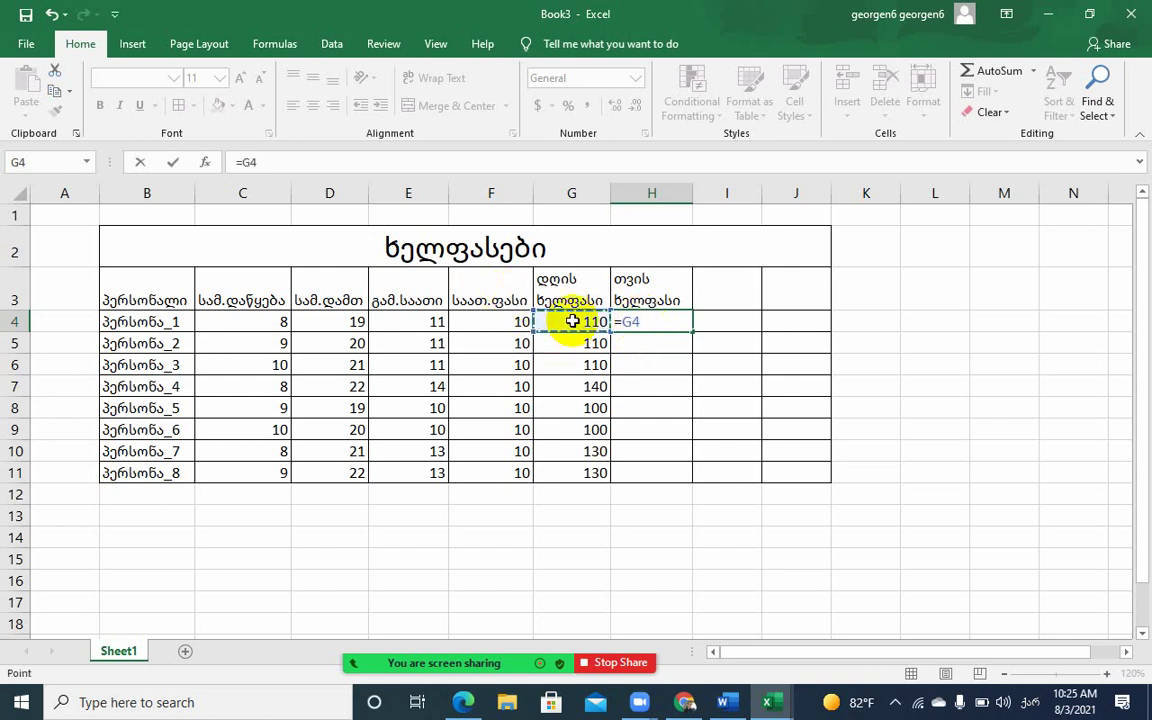
text(*)
text(30)
key(Return)
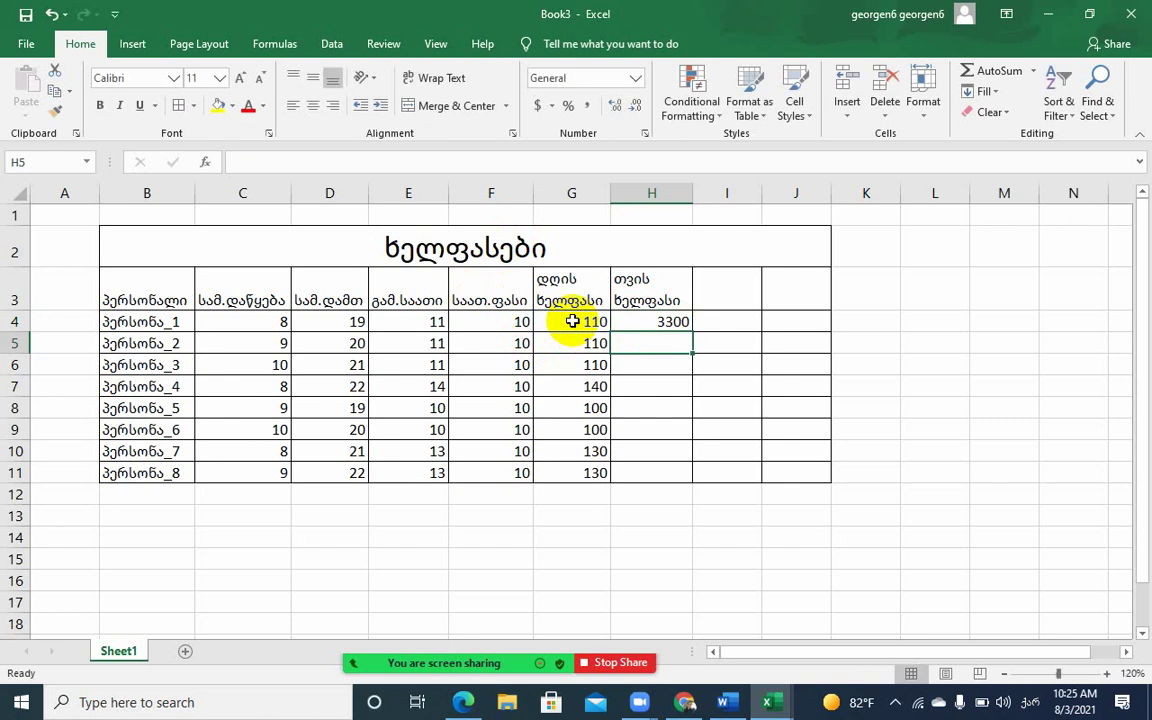
Enter =G5*30 and =G6*30 in H5 and H6, each giving 3300
text(=)
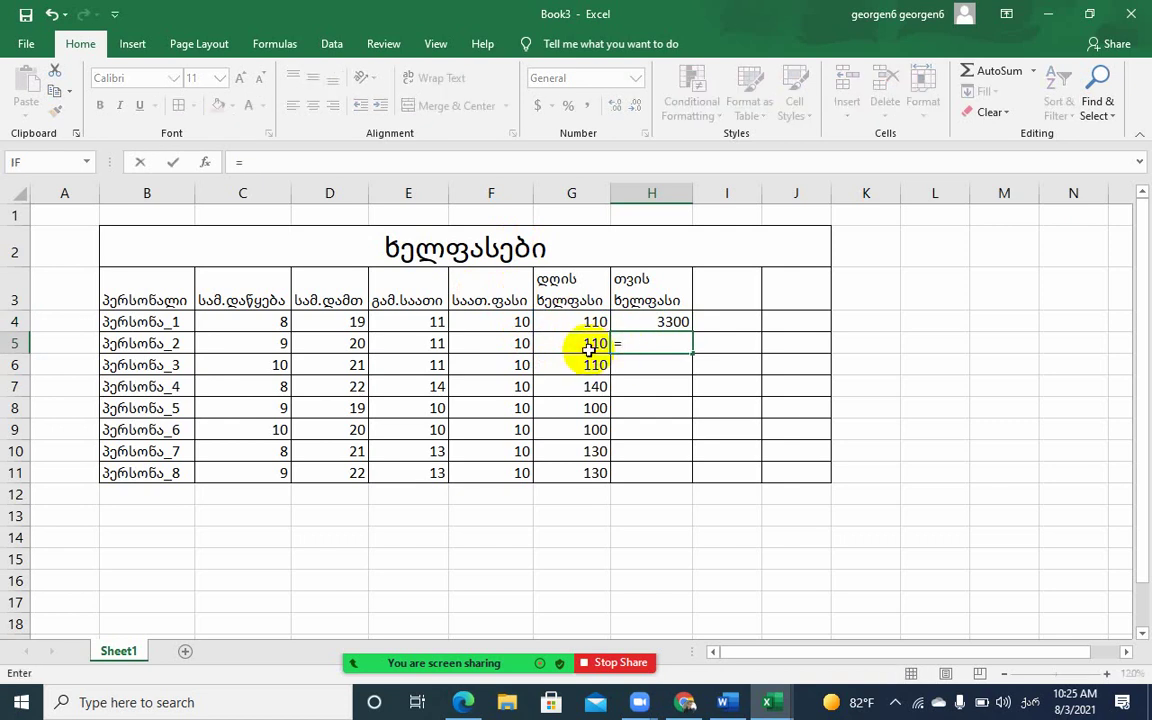
text(G5*)
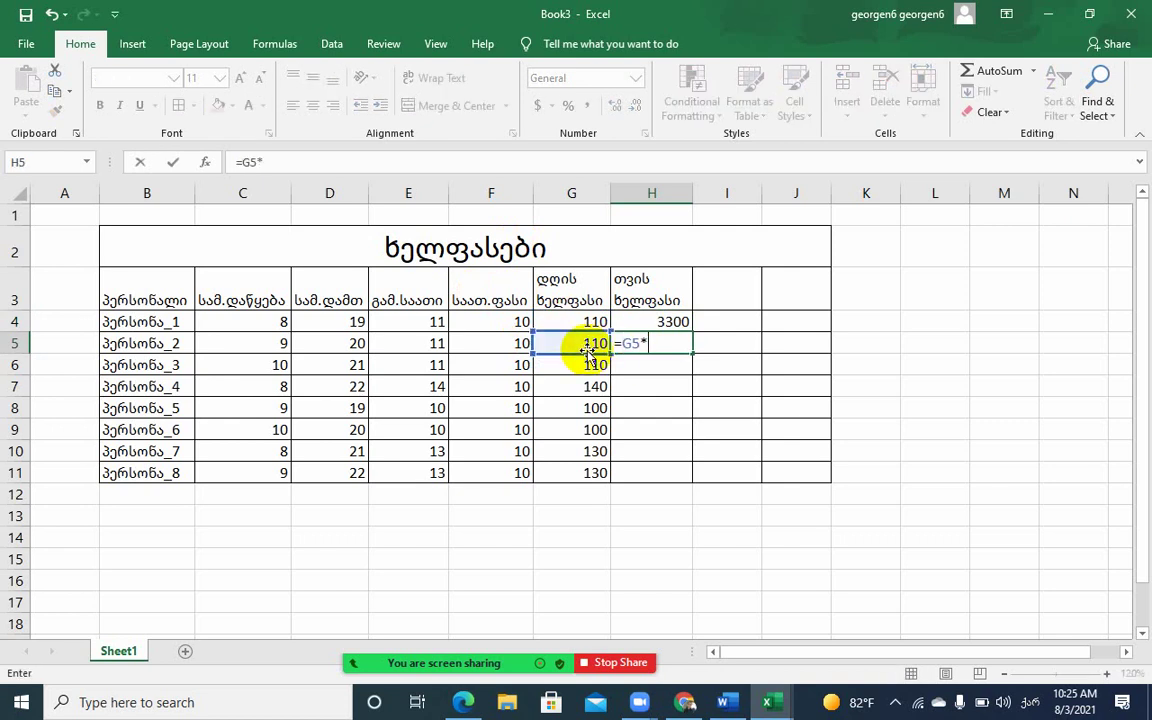
text(30)
key(Return)
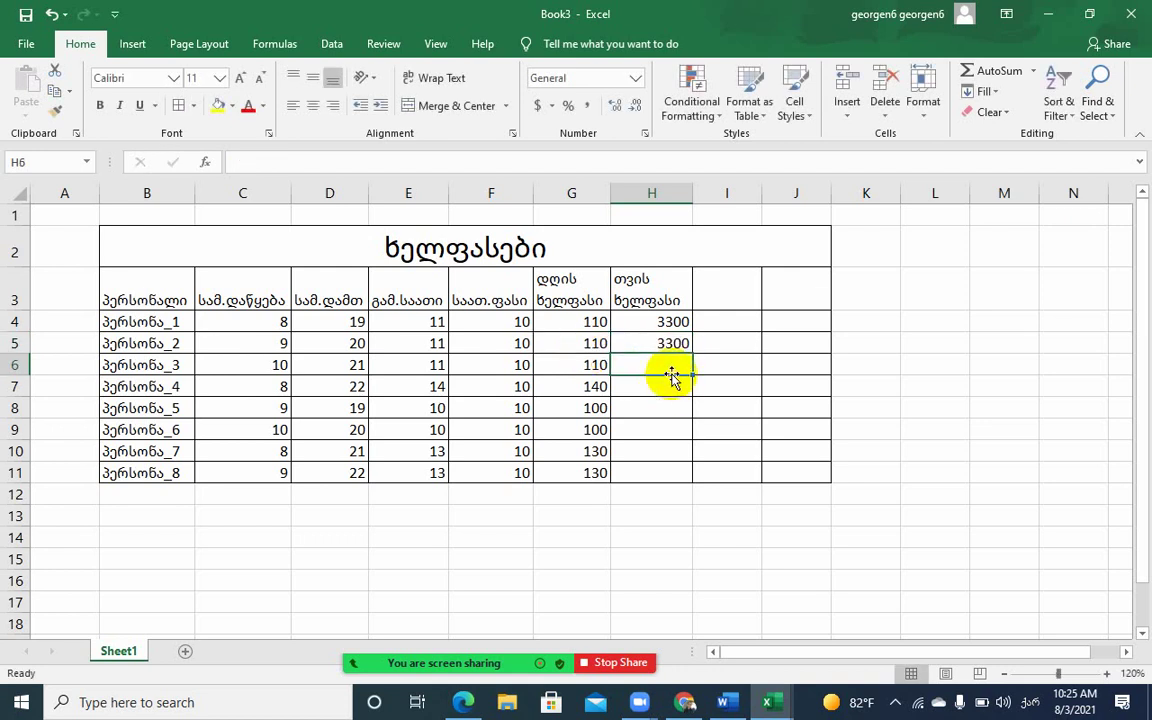
text(=)
click(590, 367)
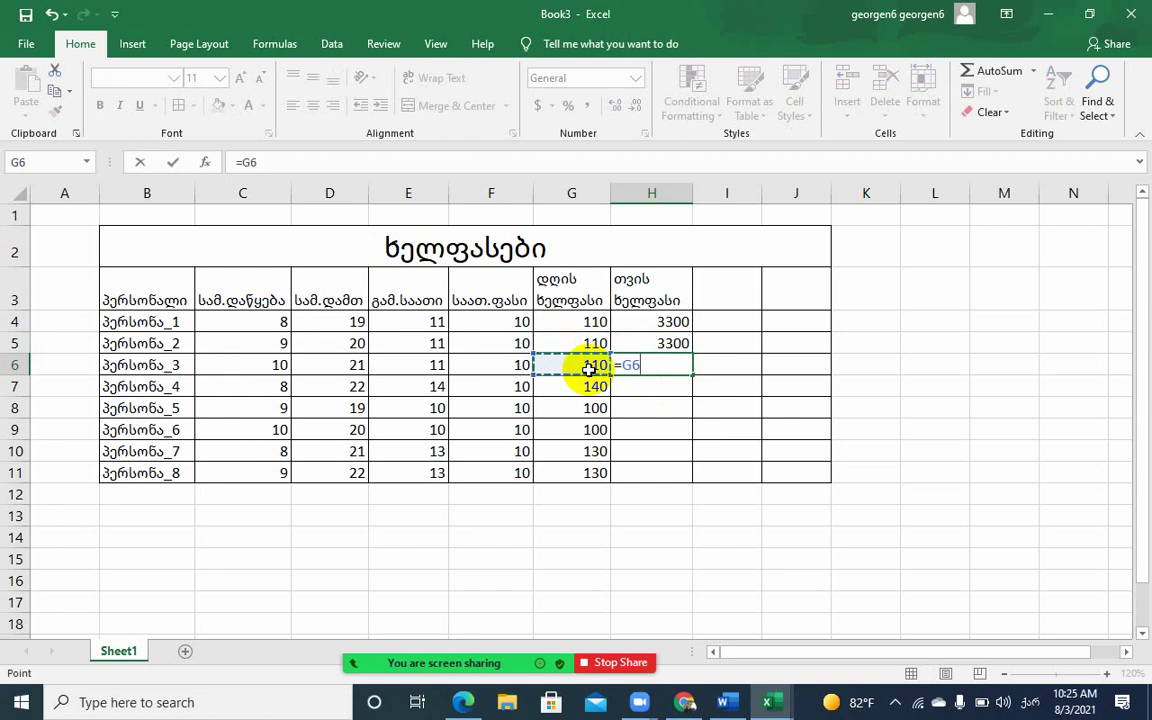
text(*)
text(10)
key(BackSpace)
key(BackSpace)
text(30)
key(Return)
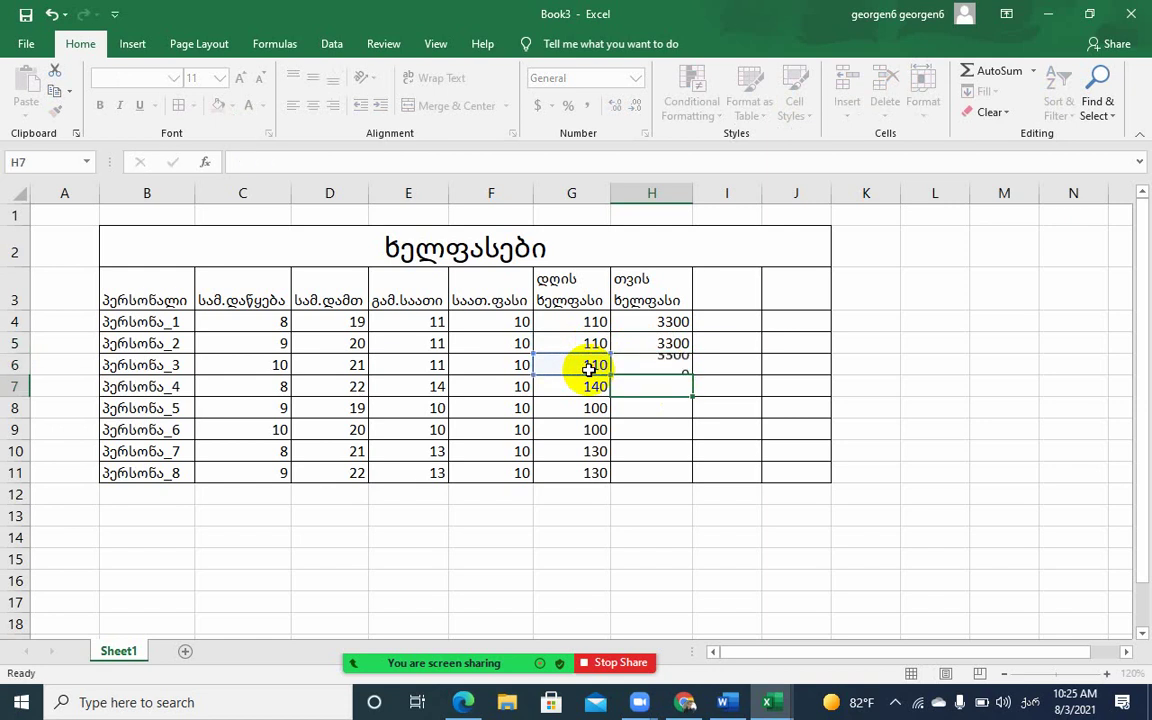
Enter =G7*30, =G8*30 and =G9*30 in H7:H9, giving 4200, 3000 and 3000
text(=)
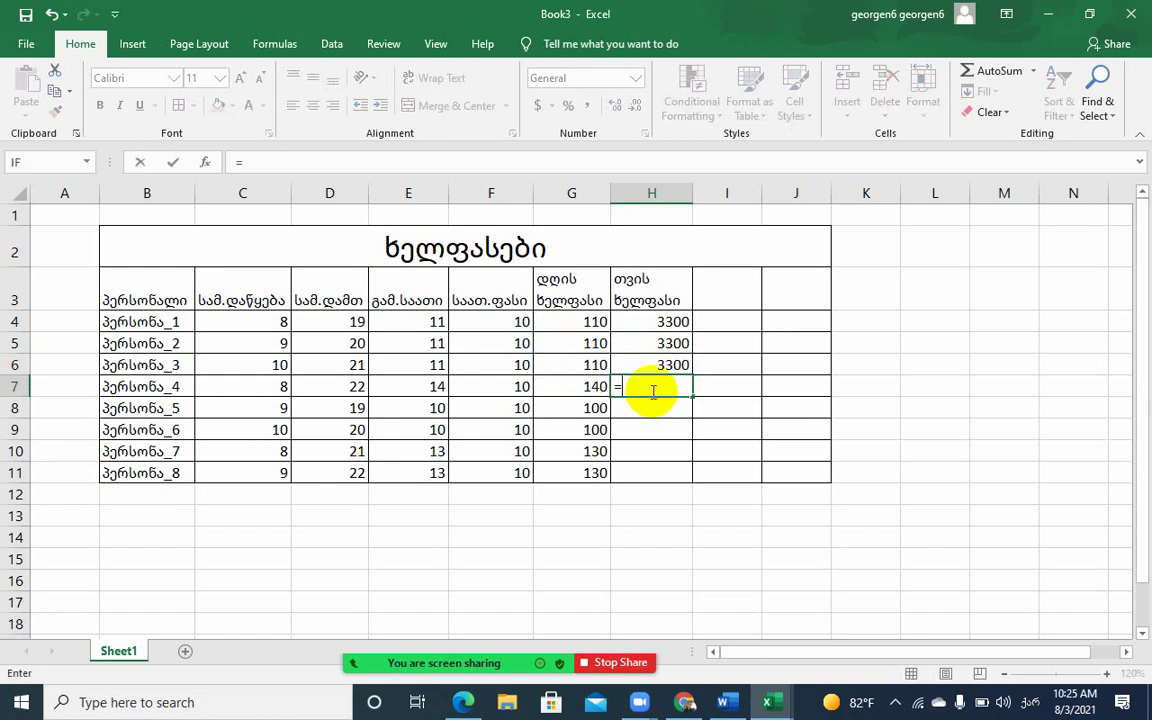
click(579, 386)
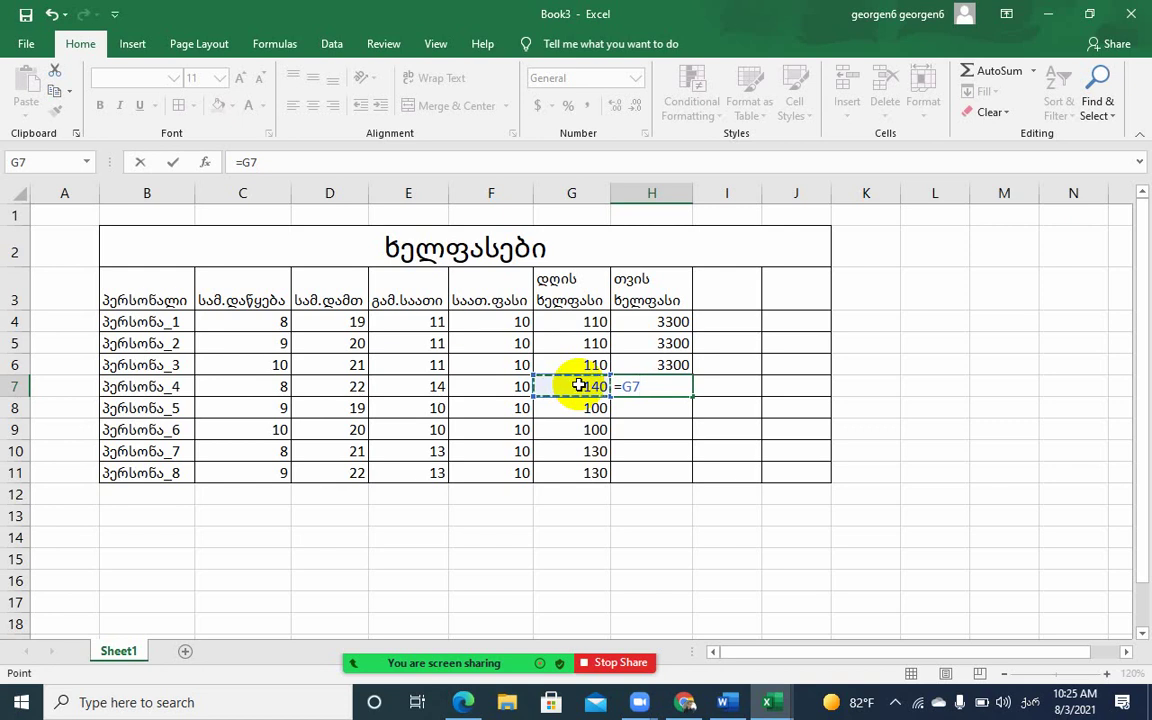
text(*30)
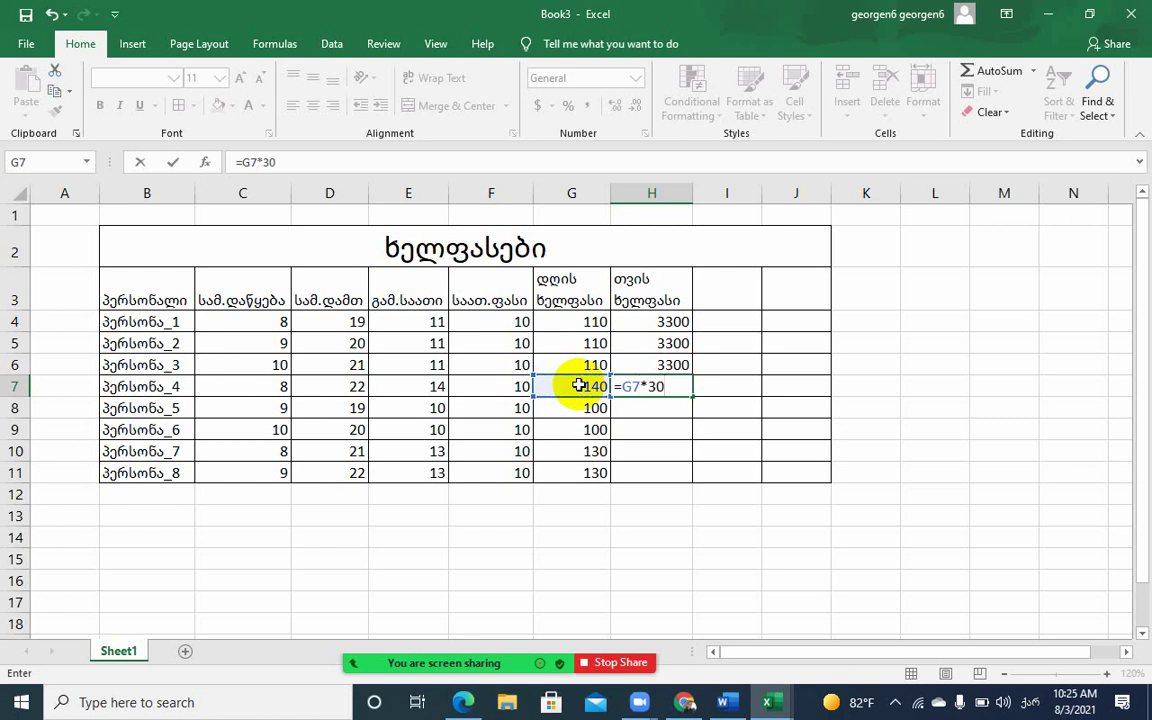
key(Return)
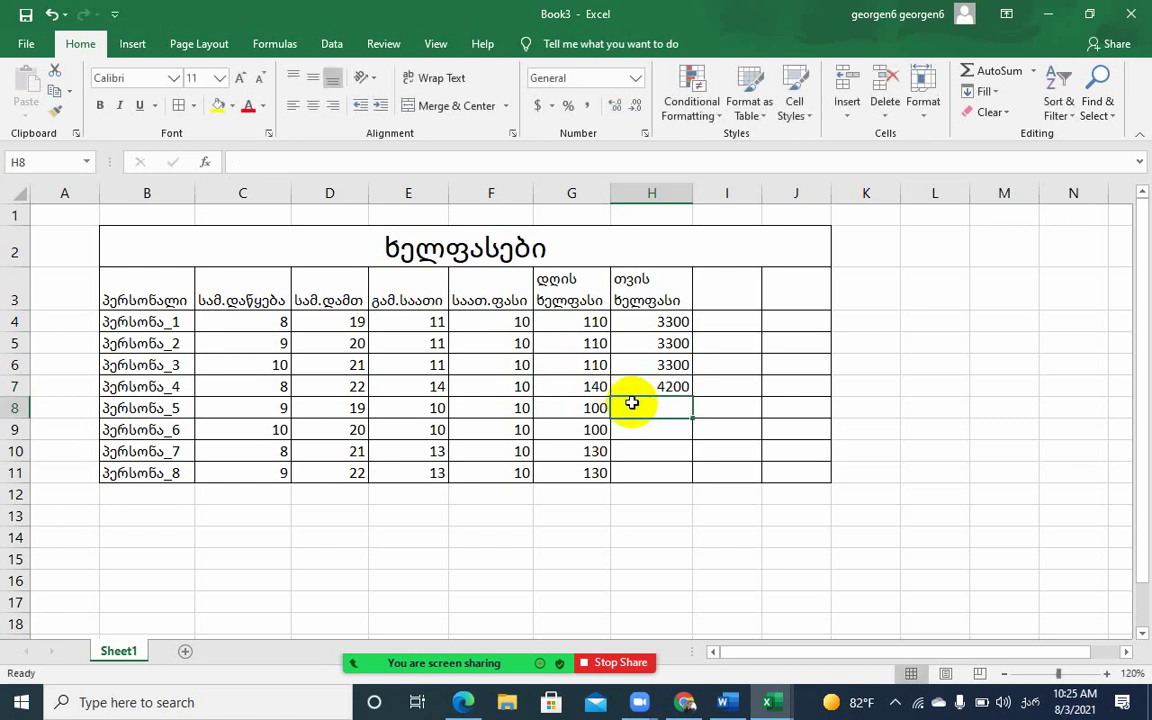
text(=)
click(583, 410)
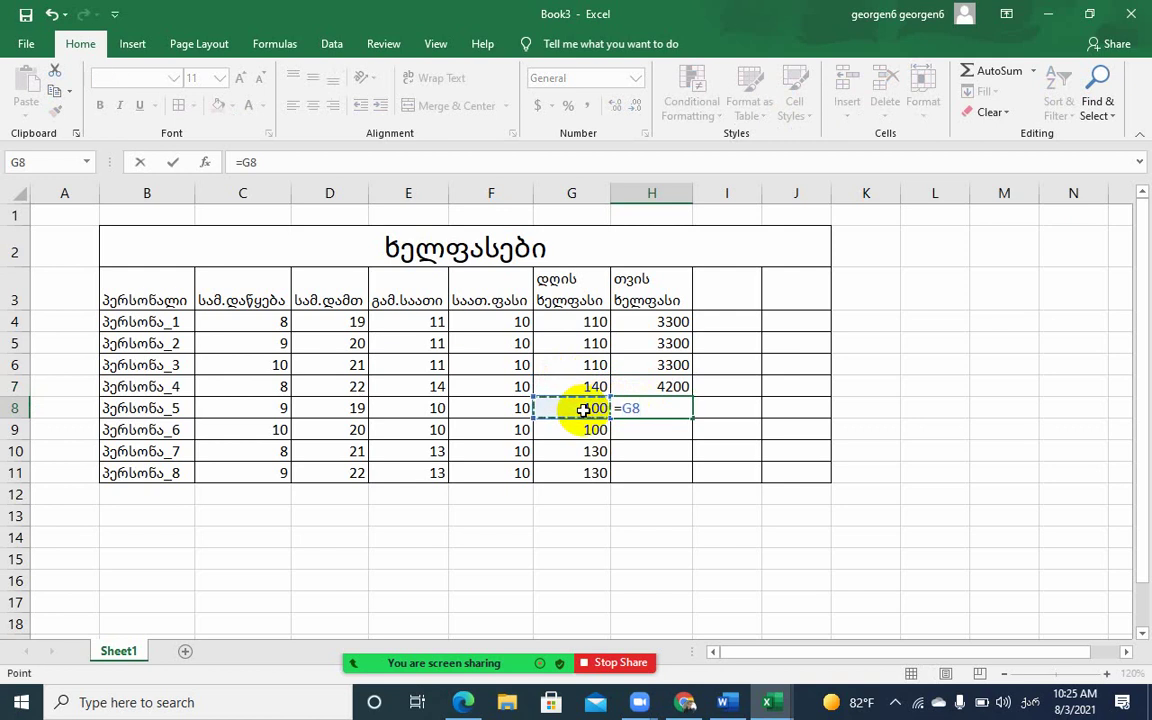
text(*)
text(30)
key(Return)
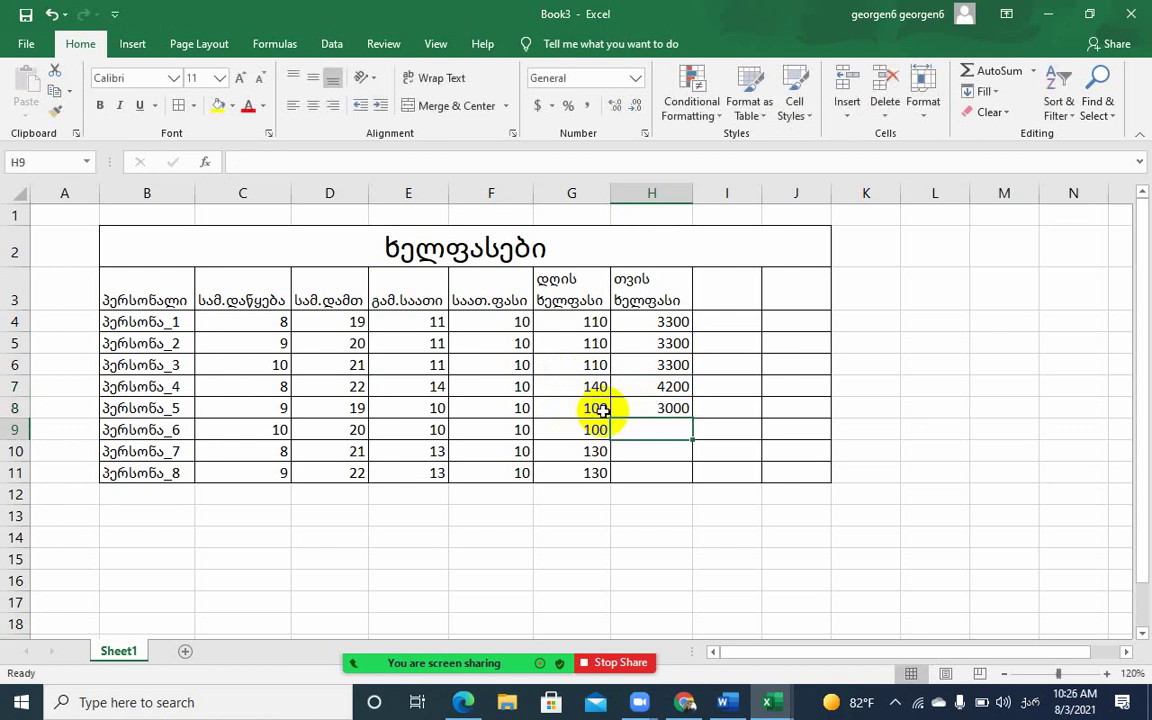
text(=)
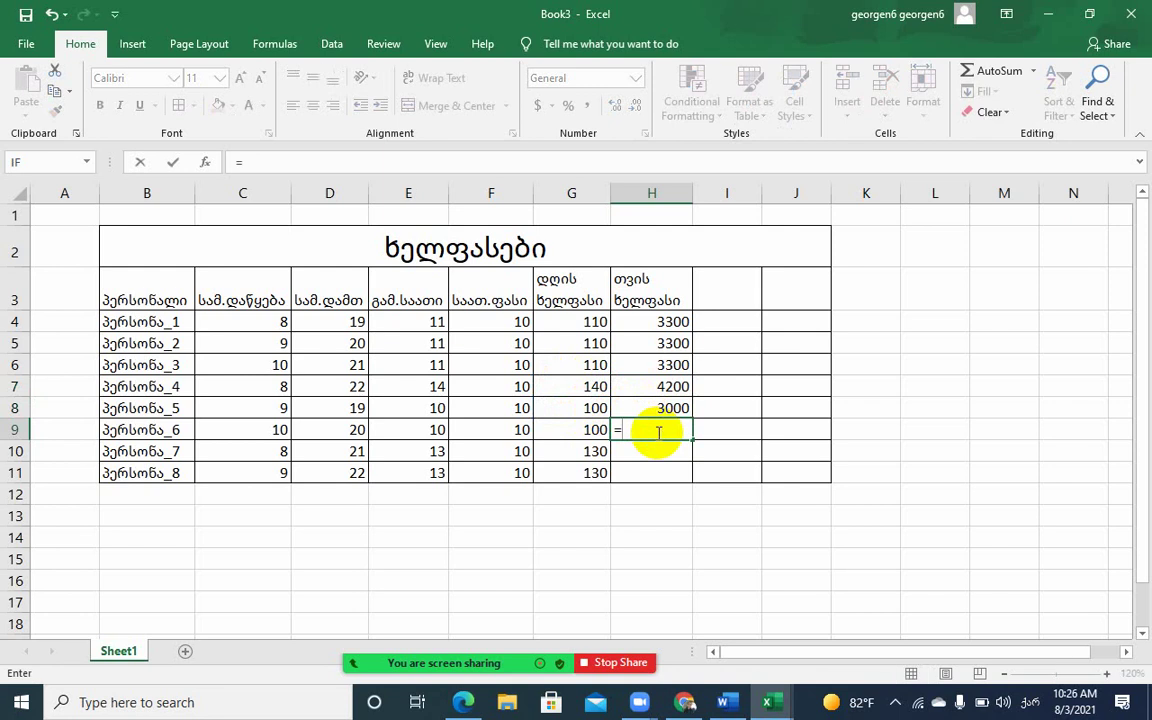
click(567, 430)
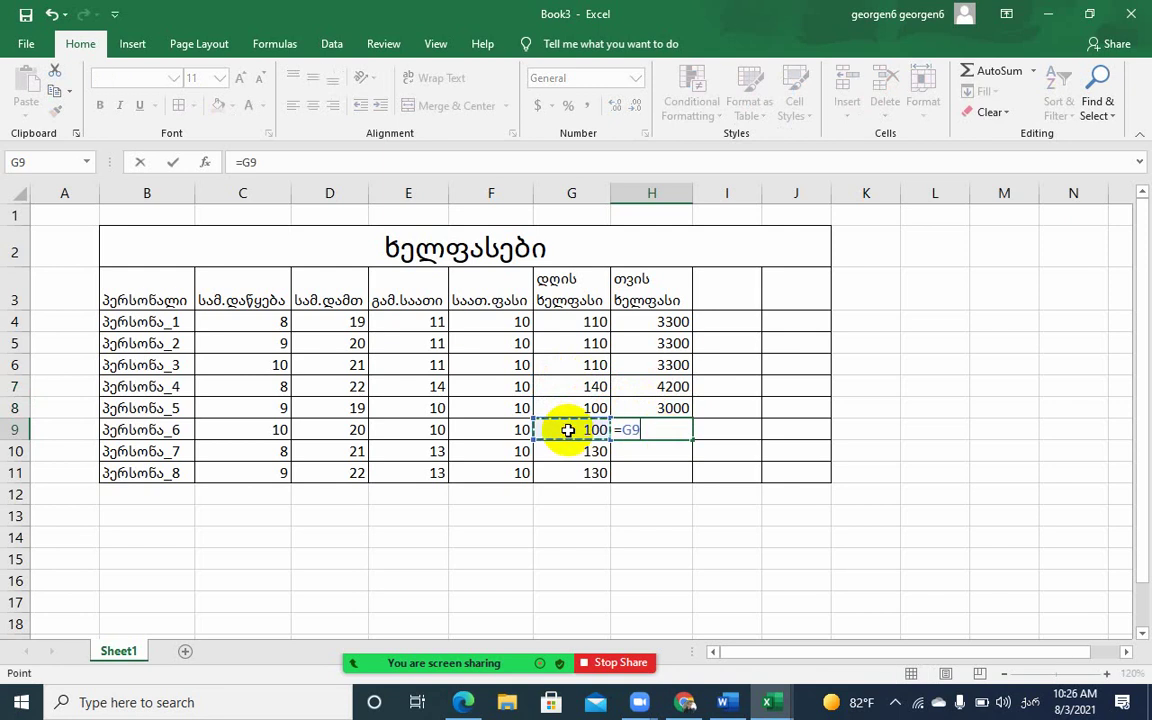
text(*30)
key(Return)
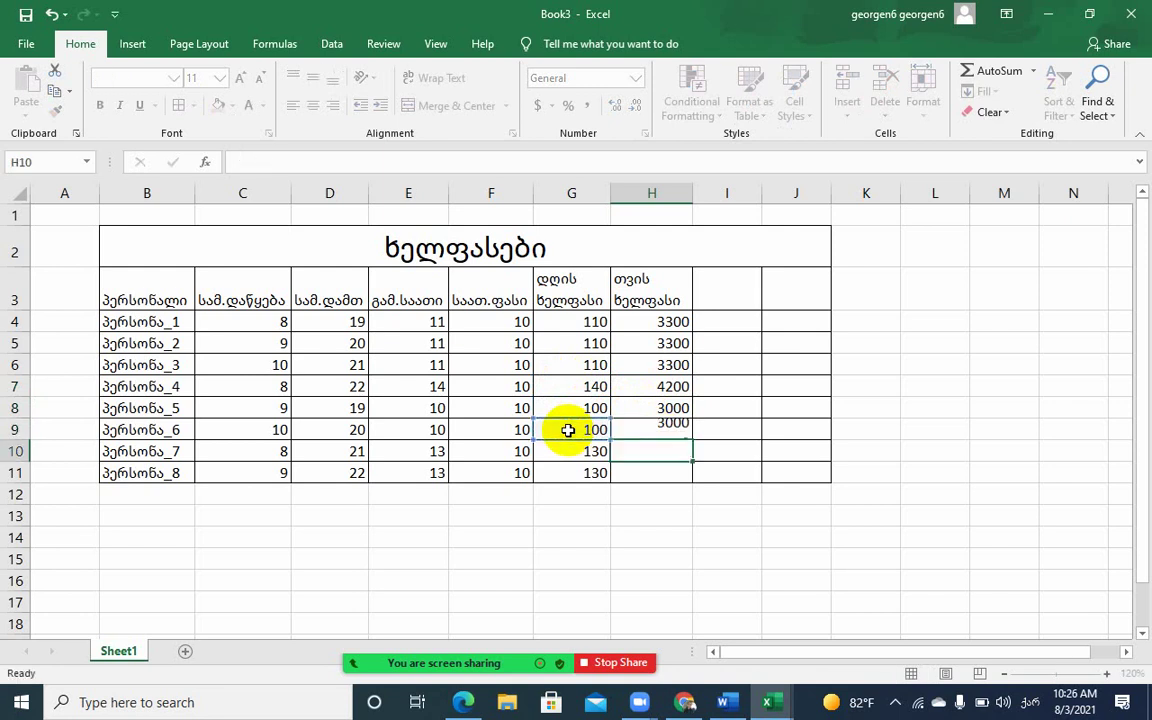
Enter =G10*30 and =G11*30 in H10 and H11, giving 3900 each
text(=)
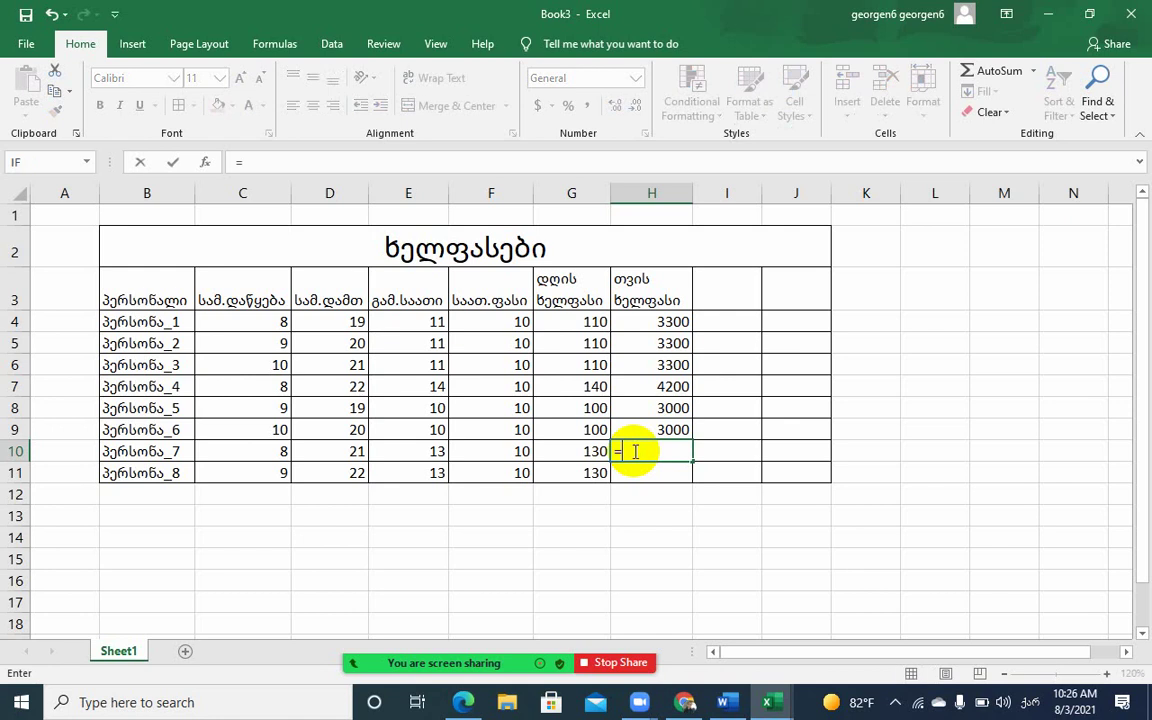
click(563, 452)
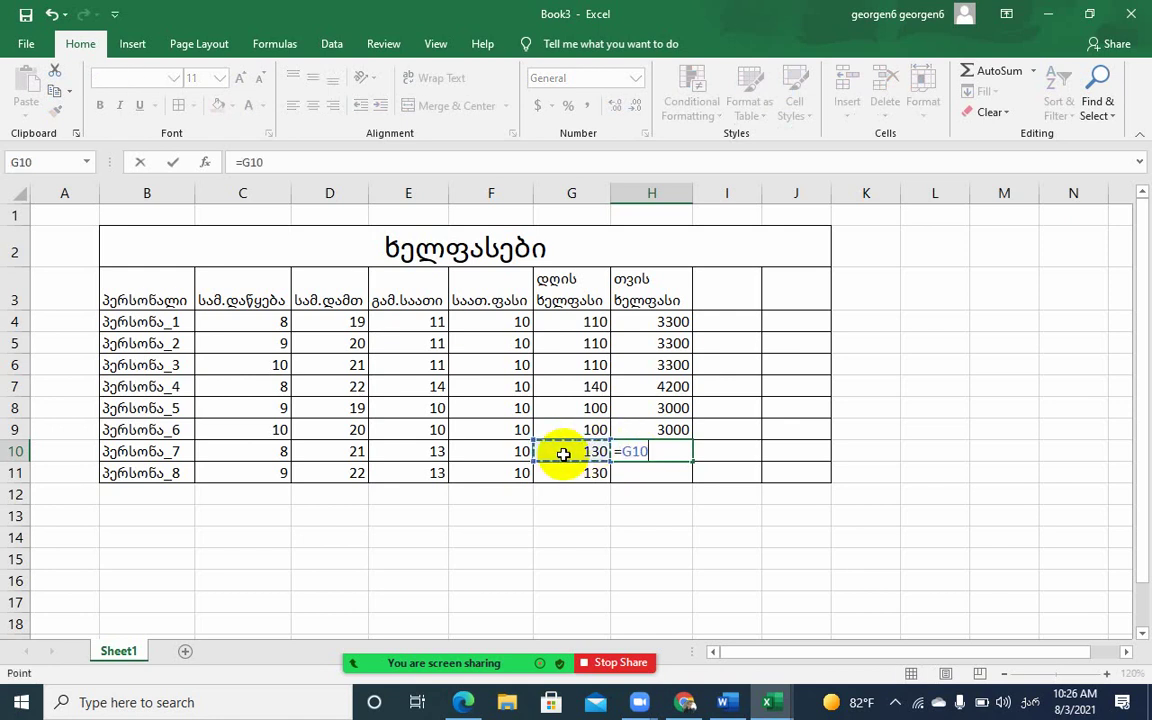
text(*30)
key(Return)
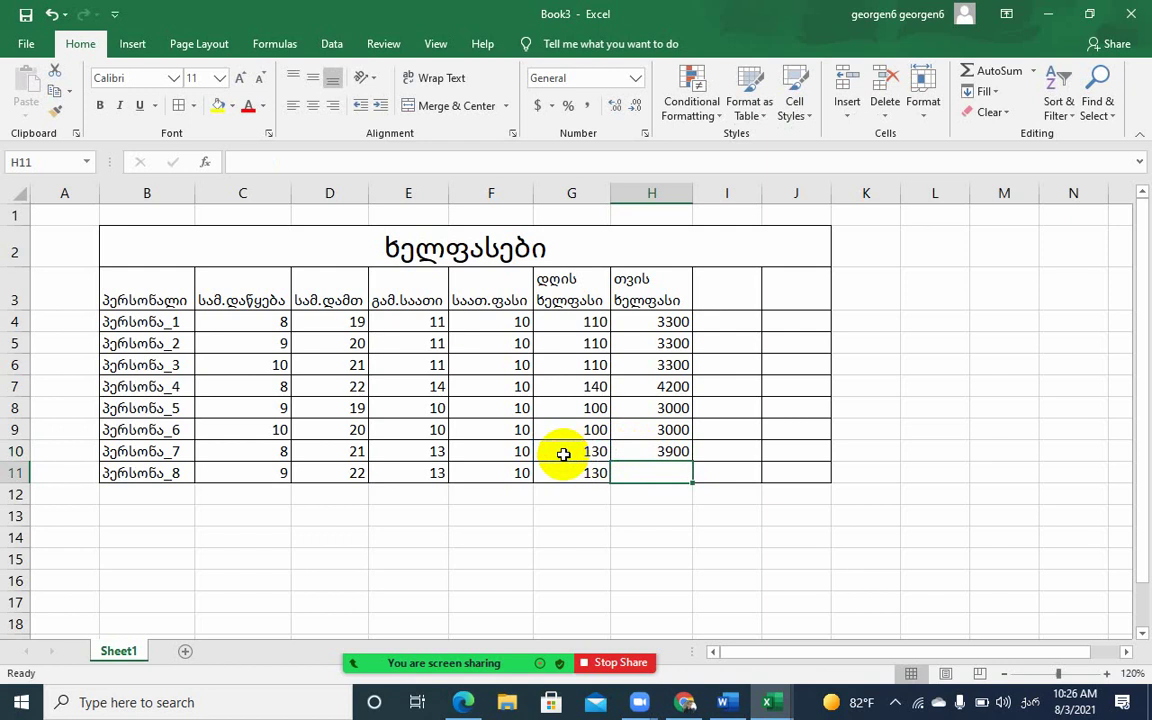
text(=)
click(569, 476)
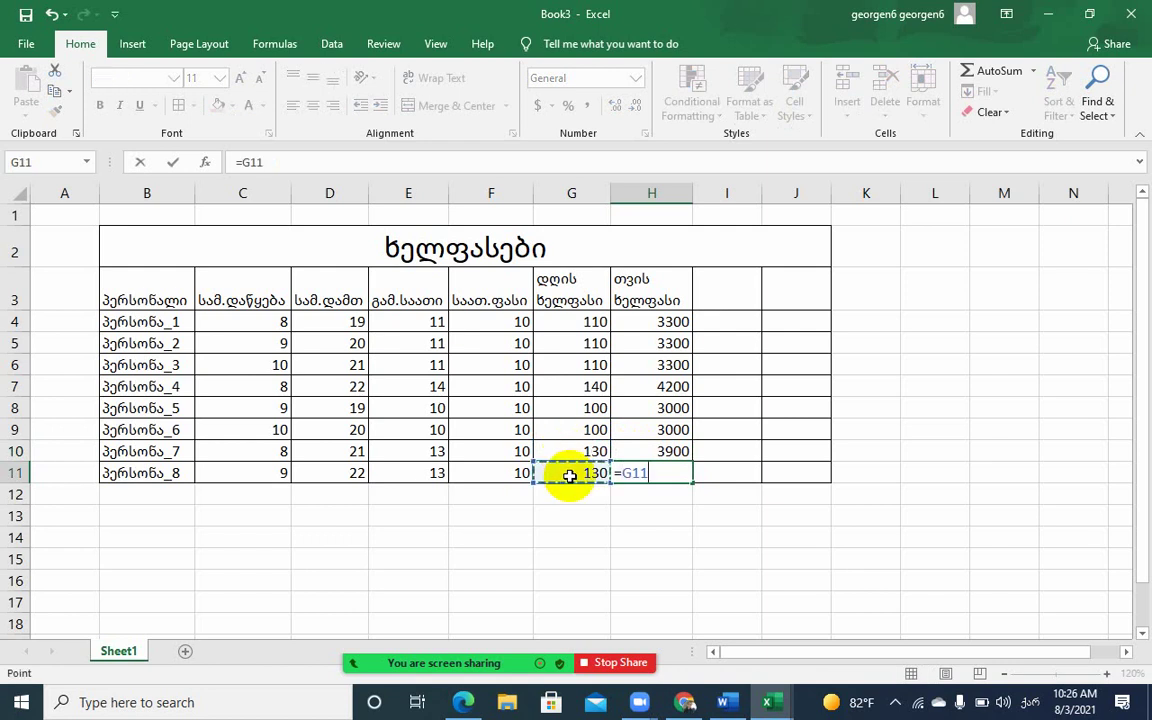
text(*)
text(30)
key(Return)
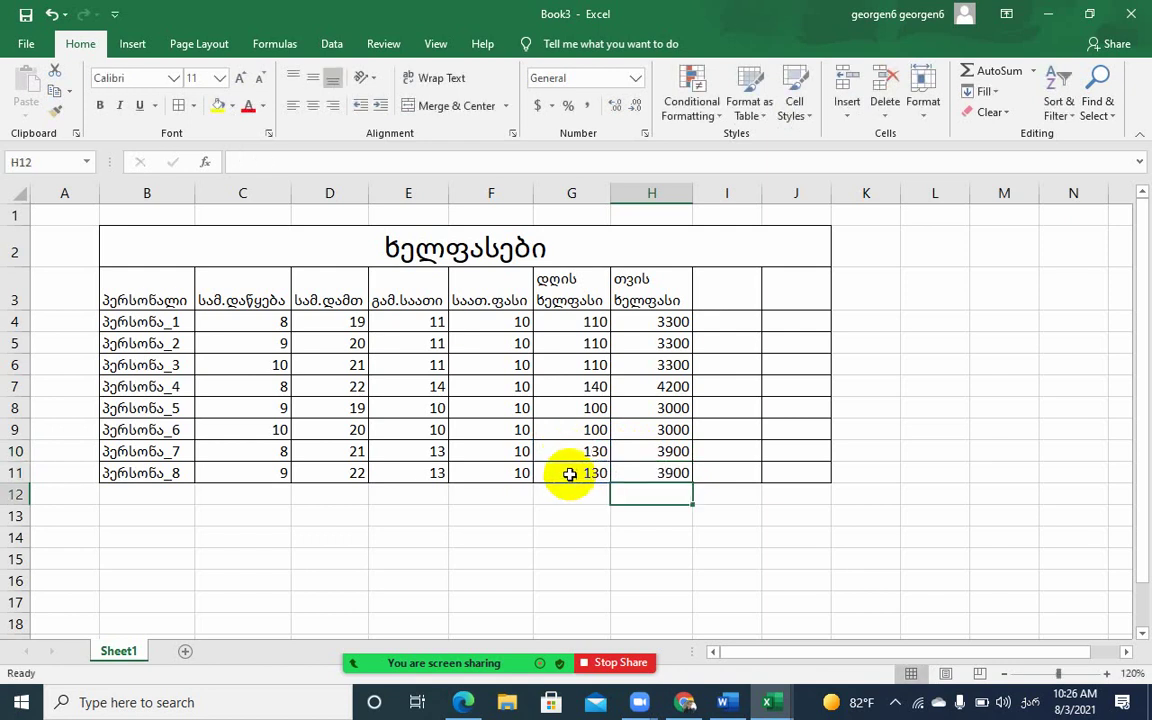
Set row 4's hourly rate F4 to 15 and C4 to 10, checking H4 shows 4050
click(466, 320)
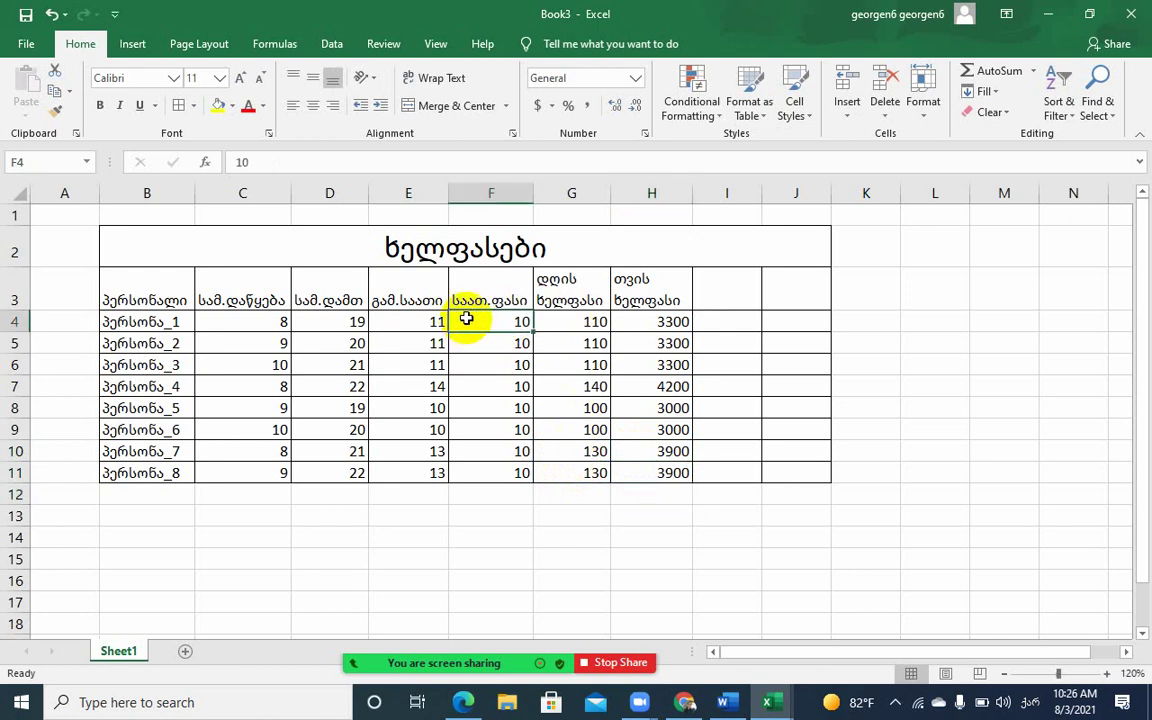
text(15)
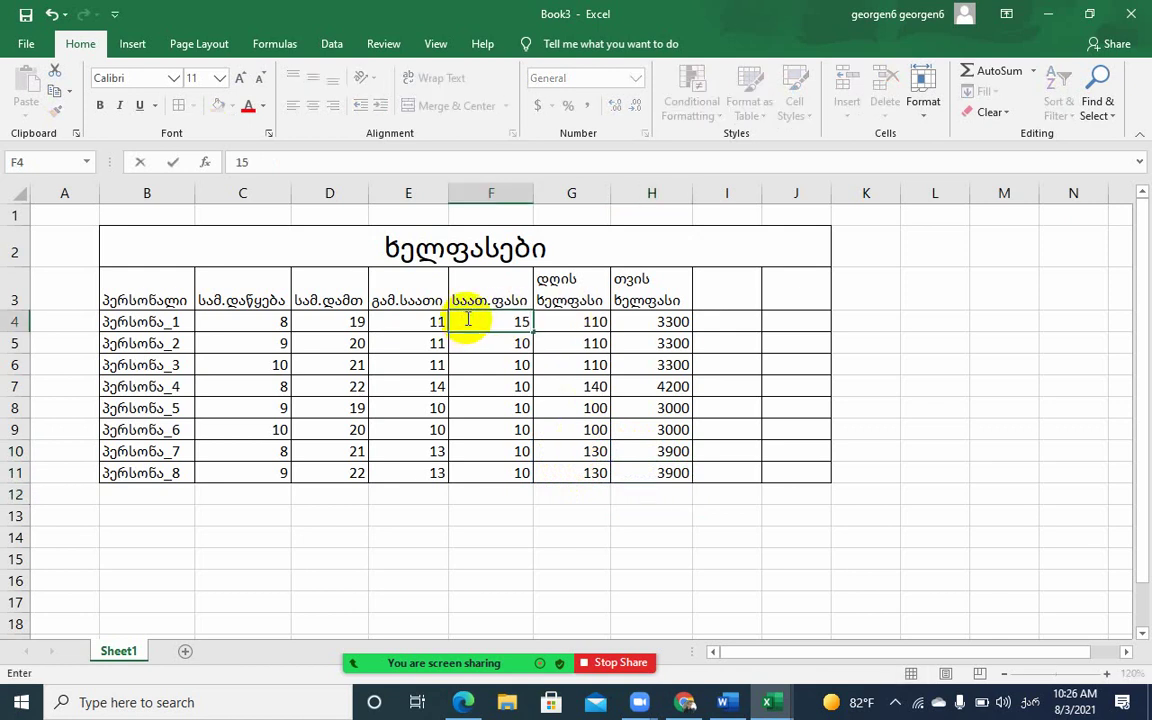
key(Return)
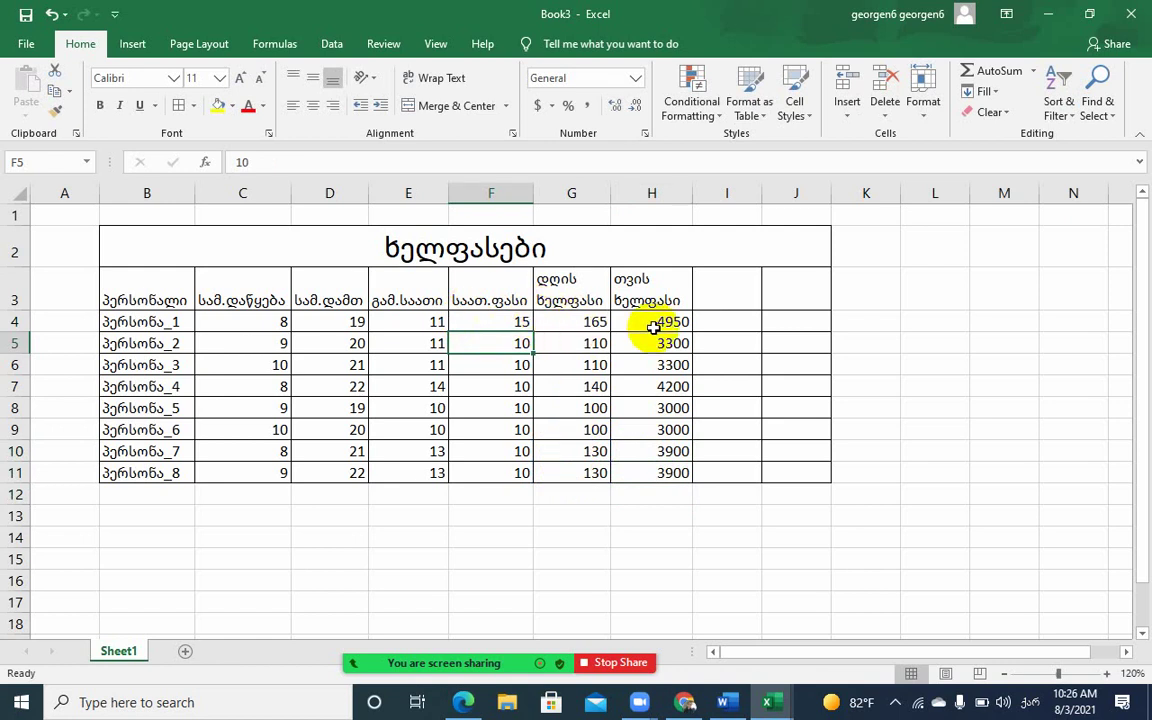
click(280, 322)
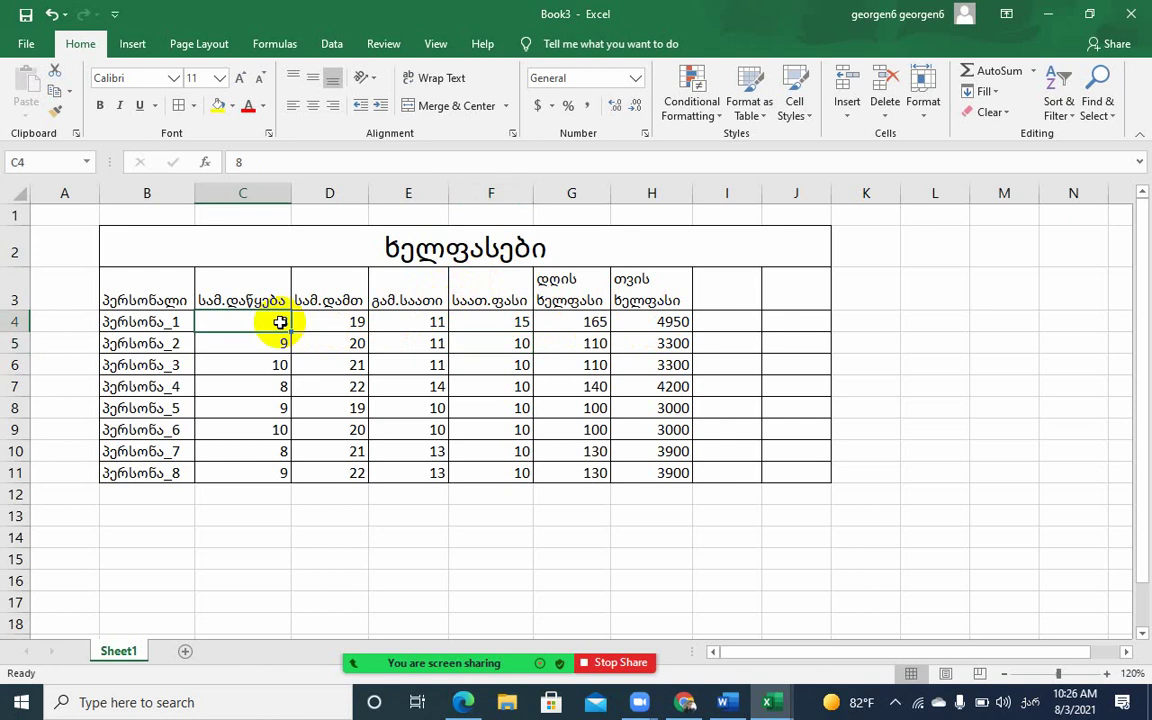
text(10)
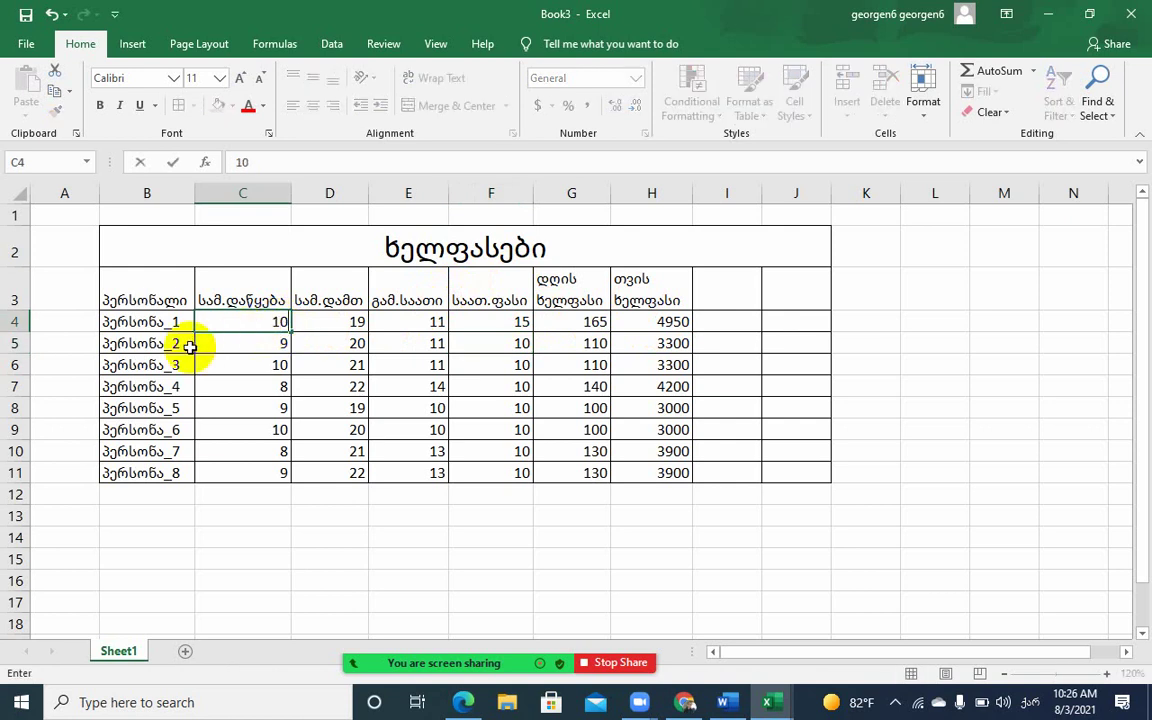
key(Return)
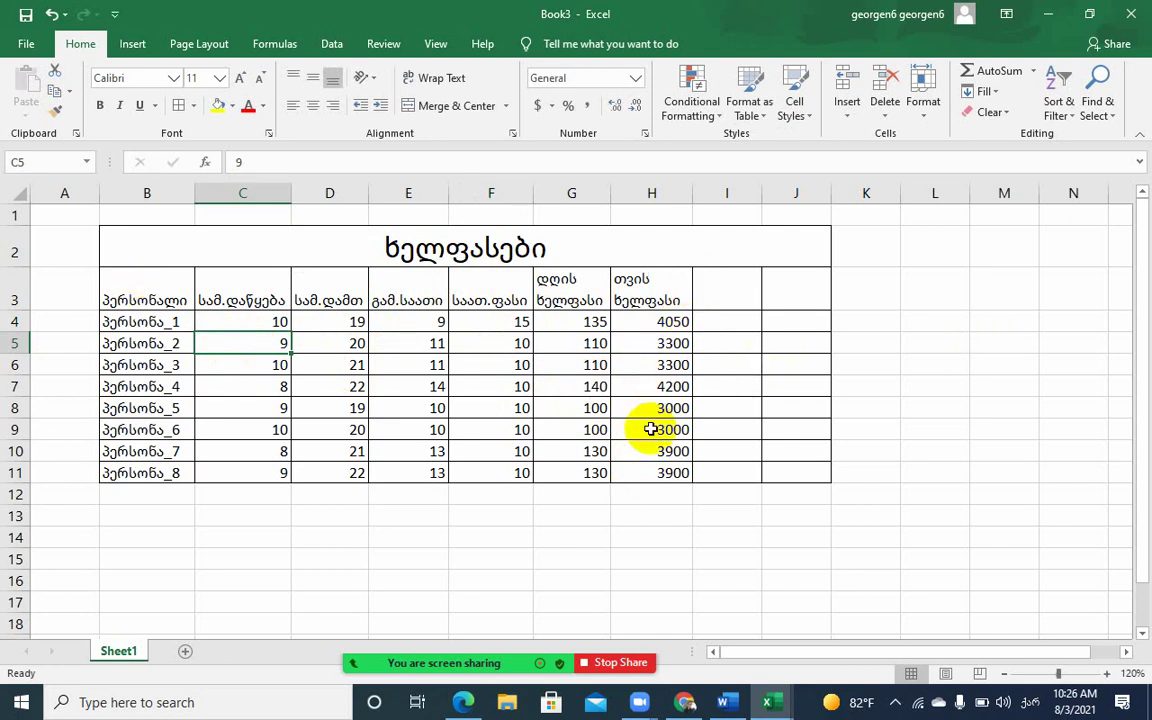
click(645, 323)
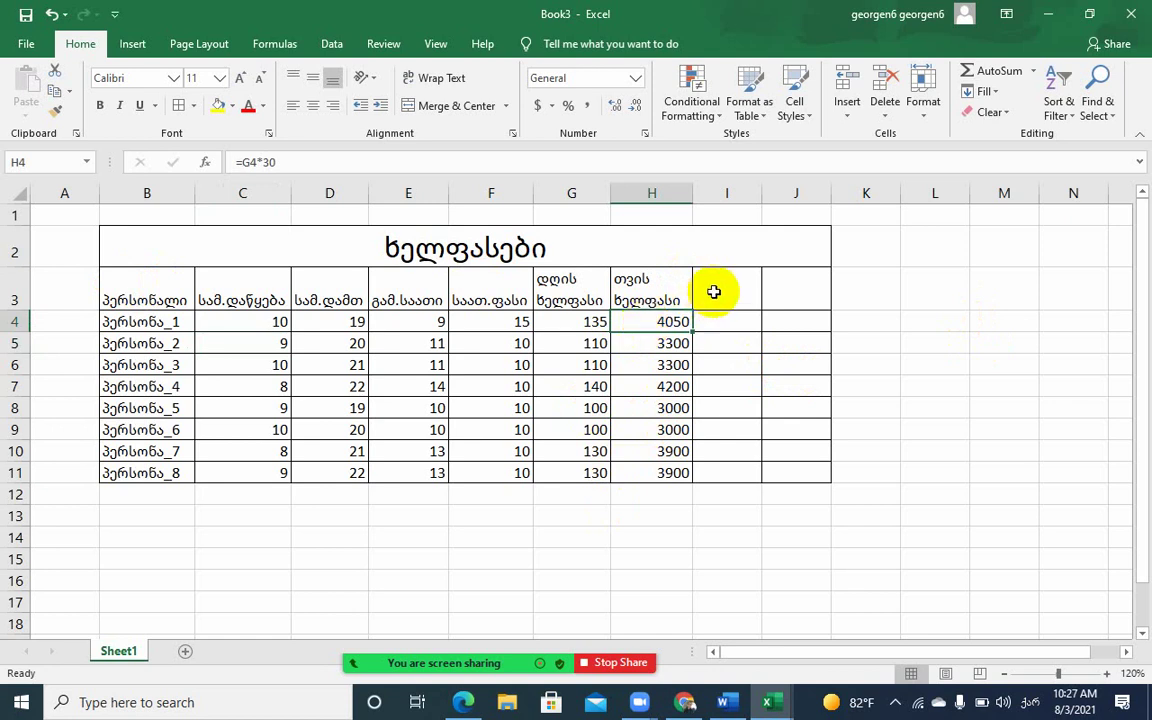
Prefix the H3 header with 'დარიცხ.' so it reads დარიცხ. თვის ხელფასი, then select H4:H11
click(723, 288)
click(658, 287)
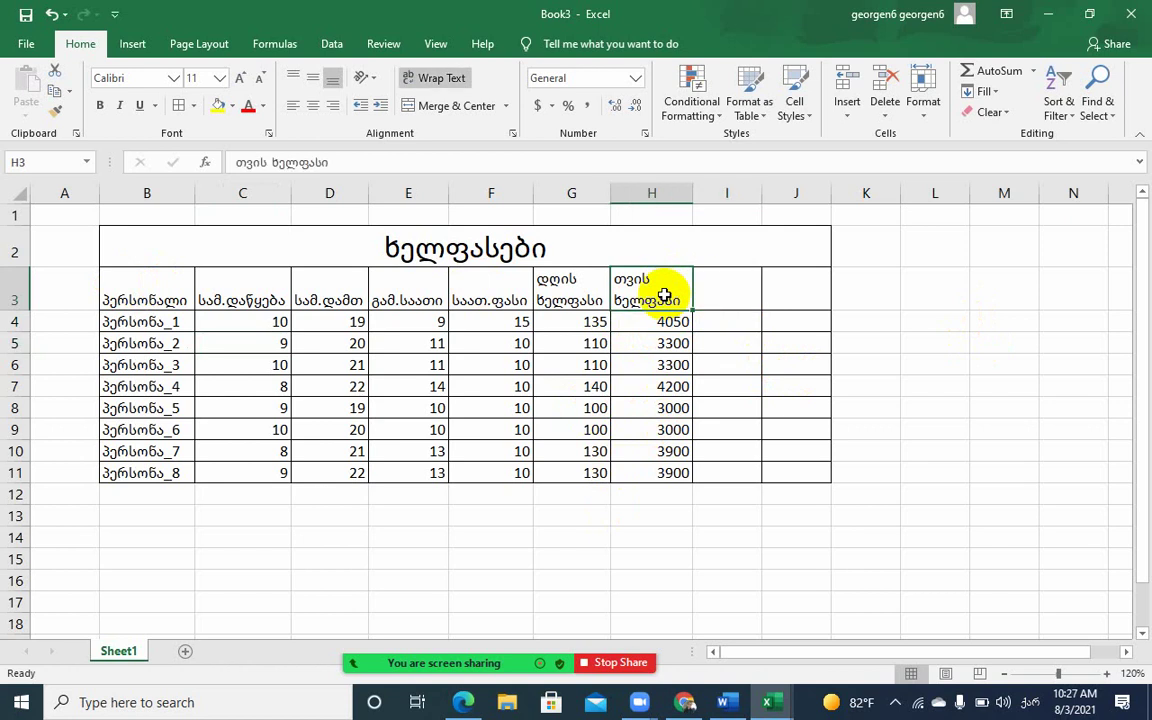
drag(658, 287, 656, 468)
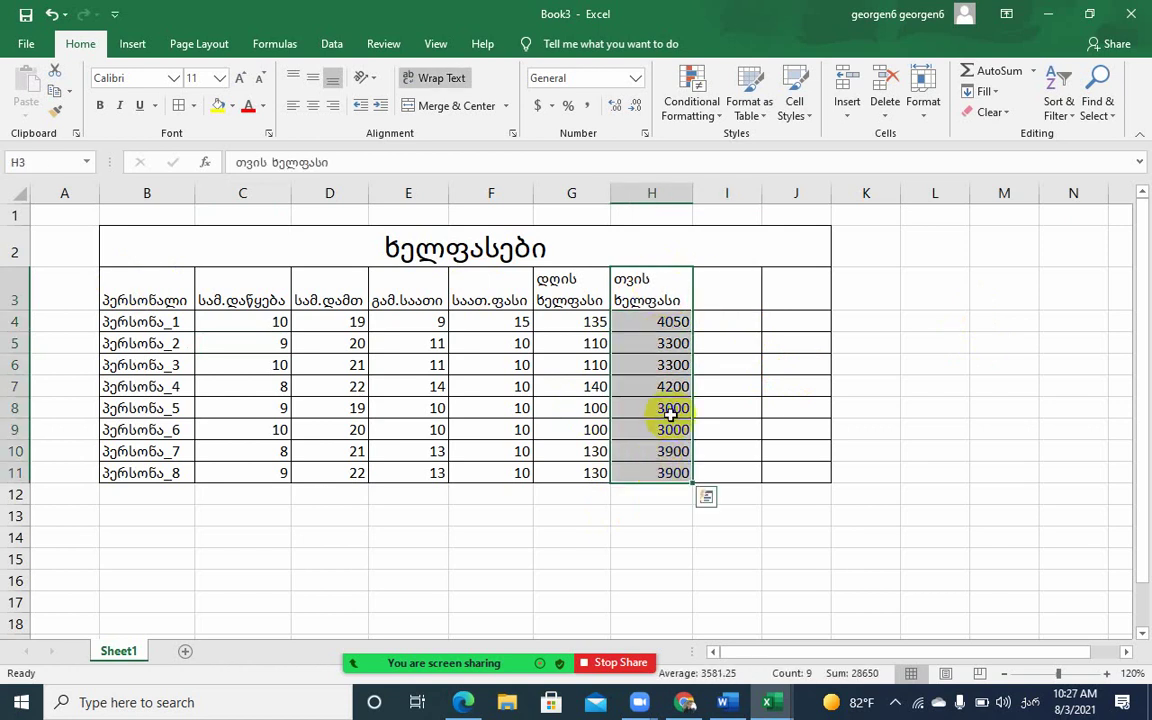
click(661, 280)
double_click(661, 280)
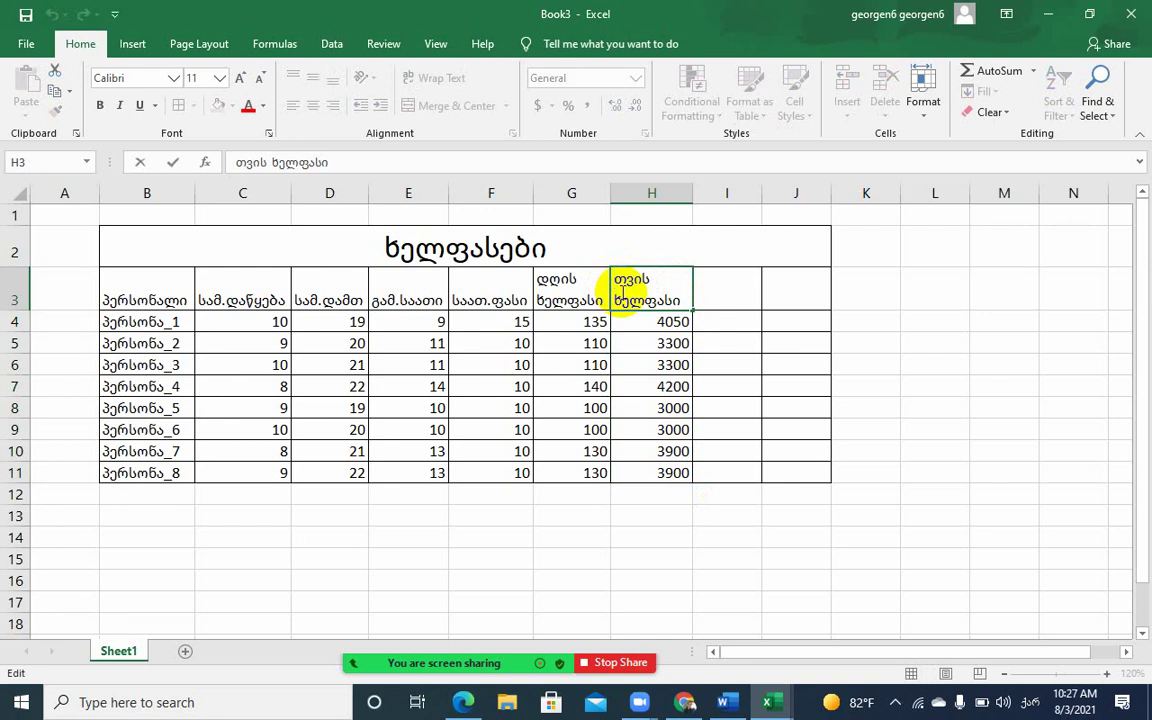
text(დარი)
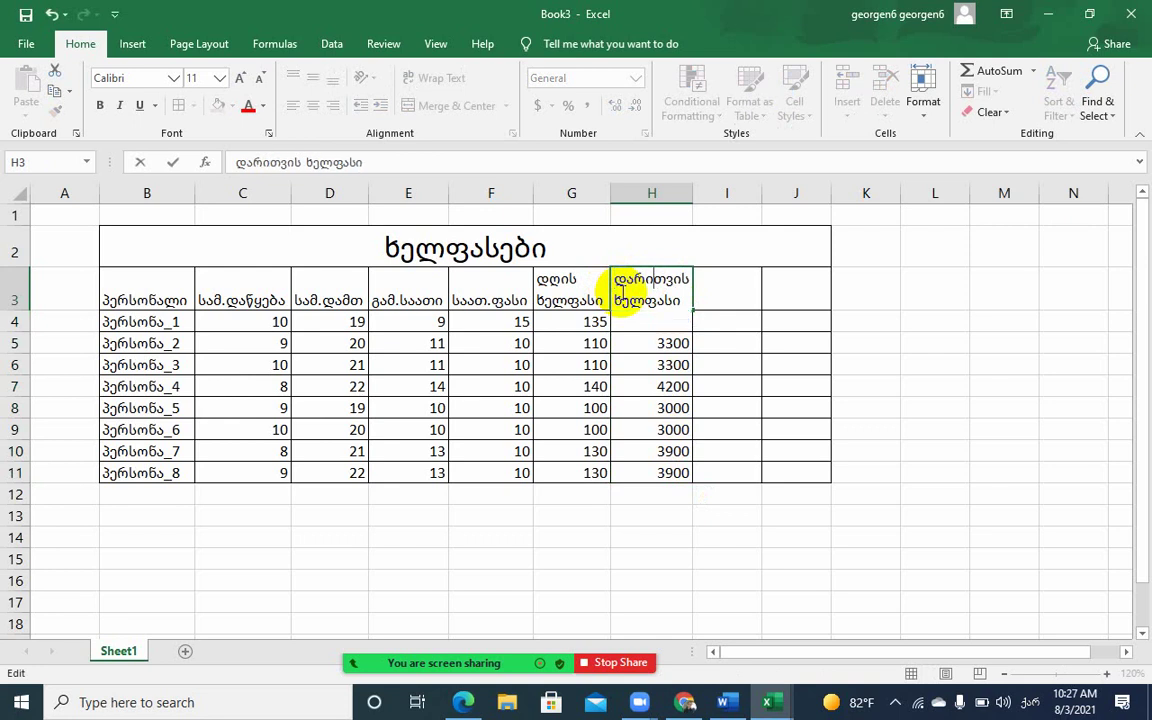
text(ცხ.)
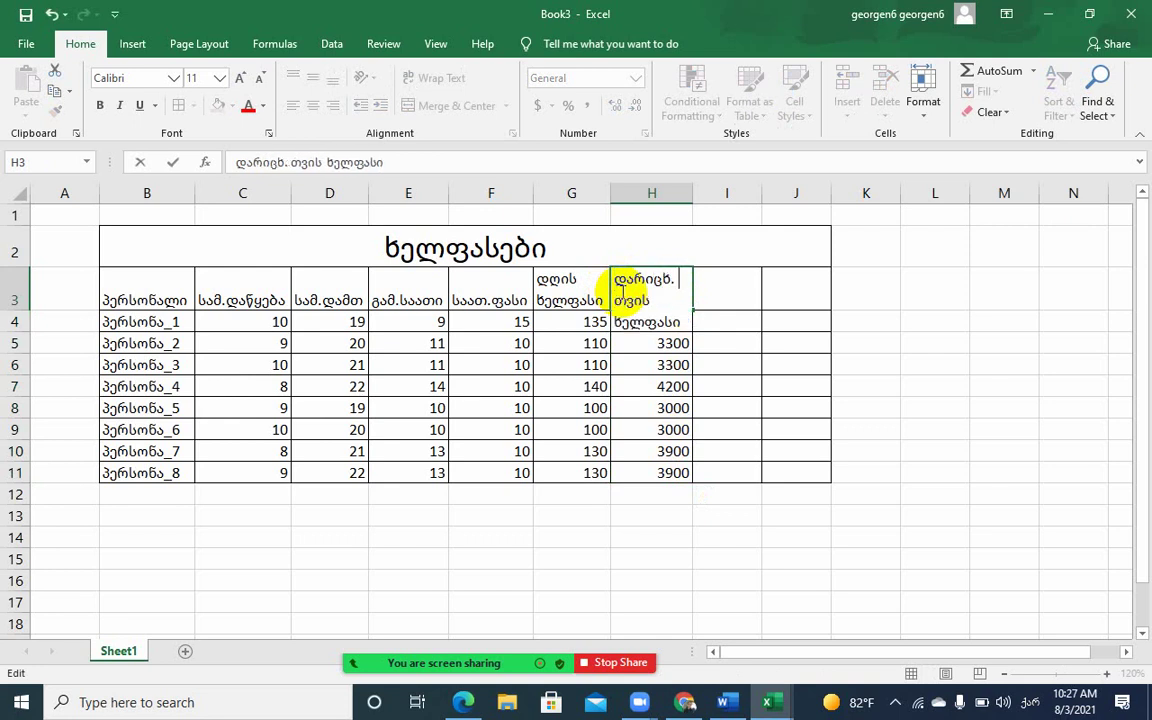
click(735, 437)
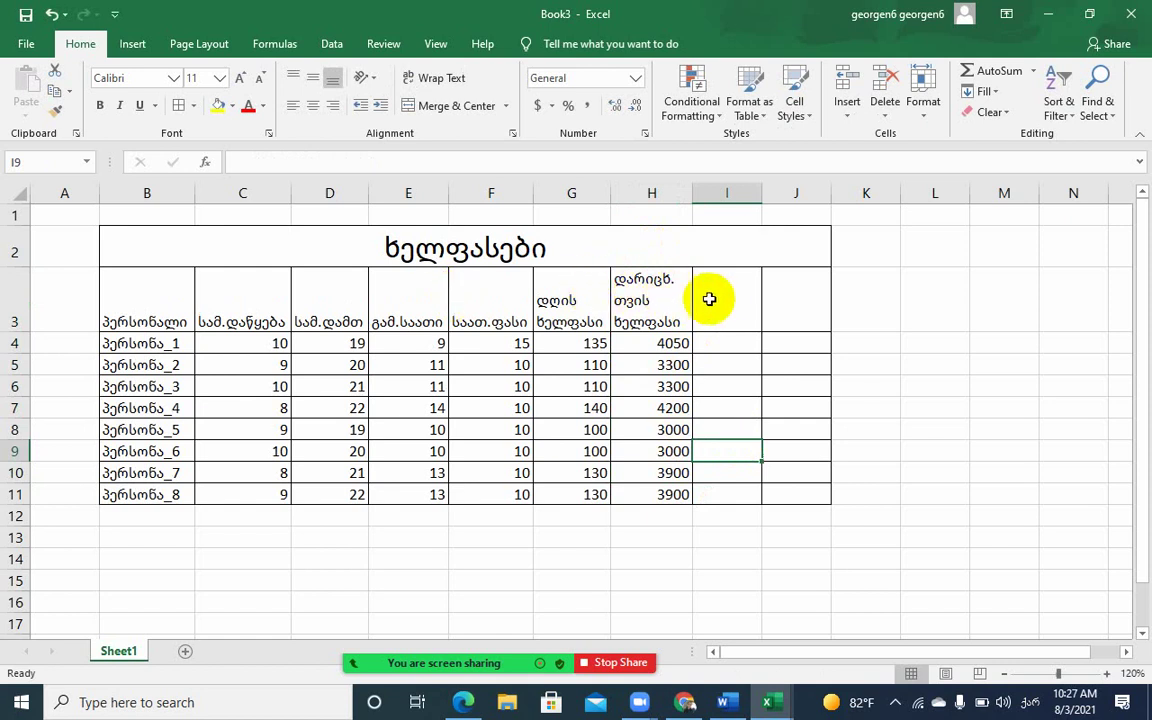
drag(656, 340, 667, 497)
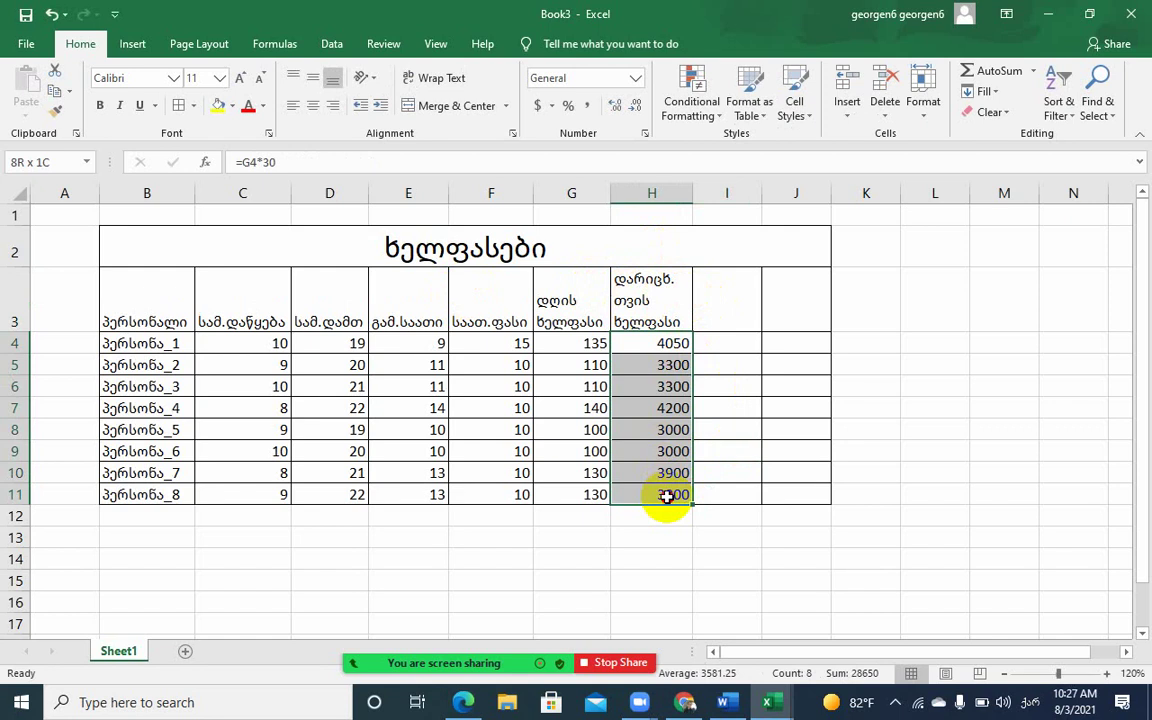
Add the heading დაქვითვა 20% in I3 and autofit column I to fit it
click(715, 313)
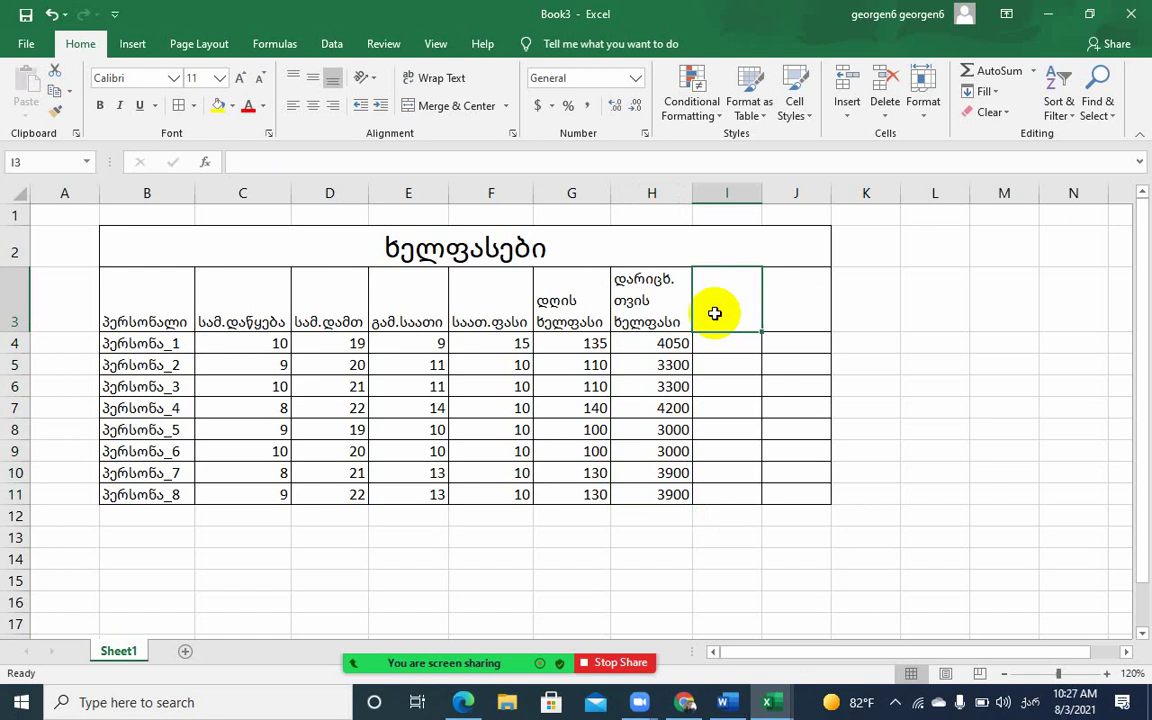
text(დაქვ)
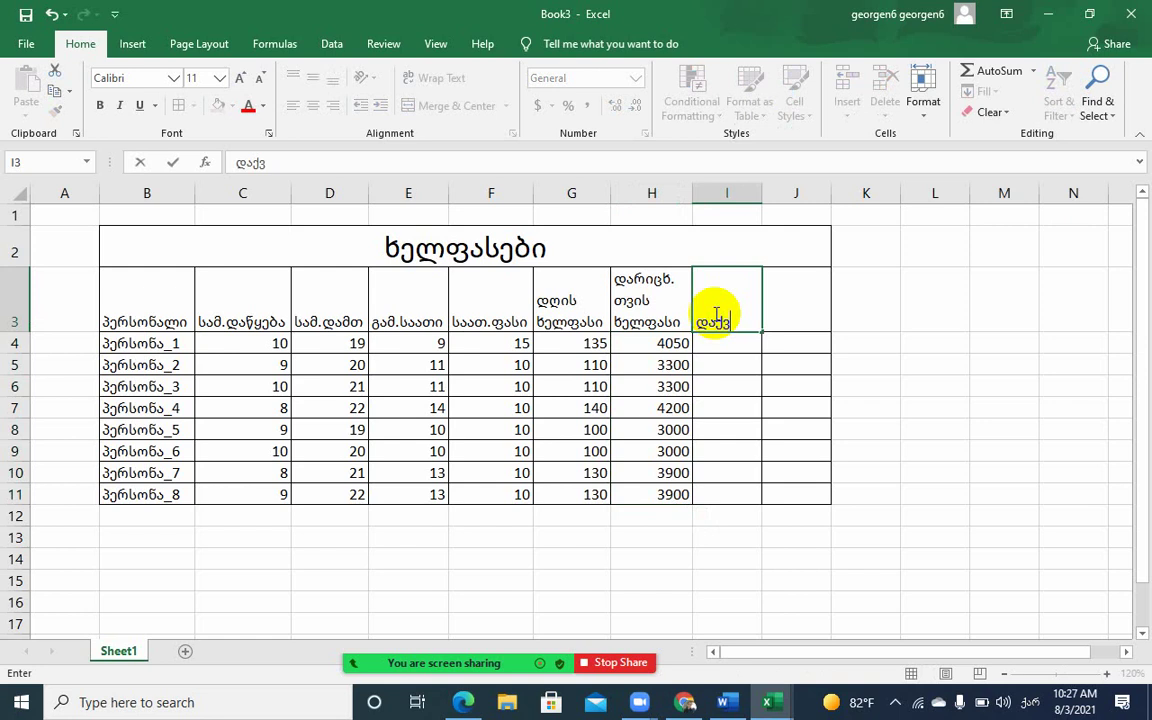
text(ითვა)
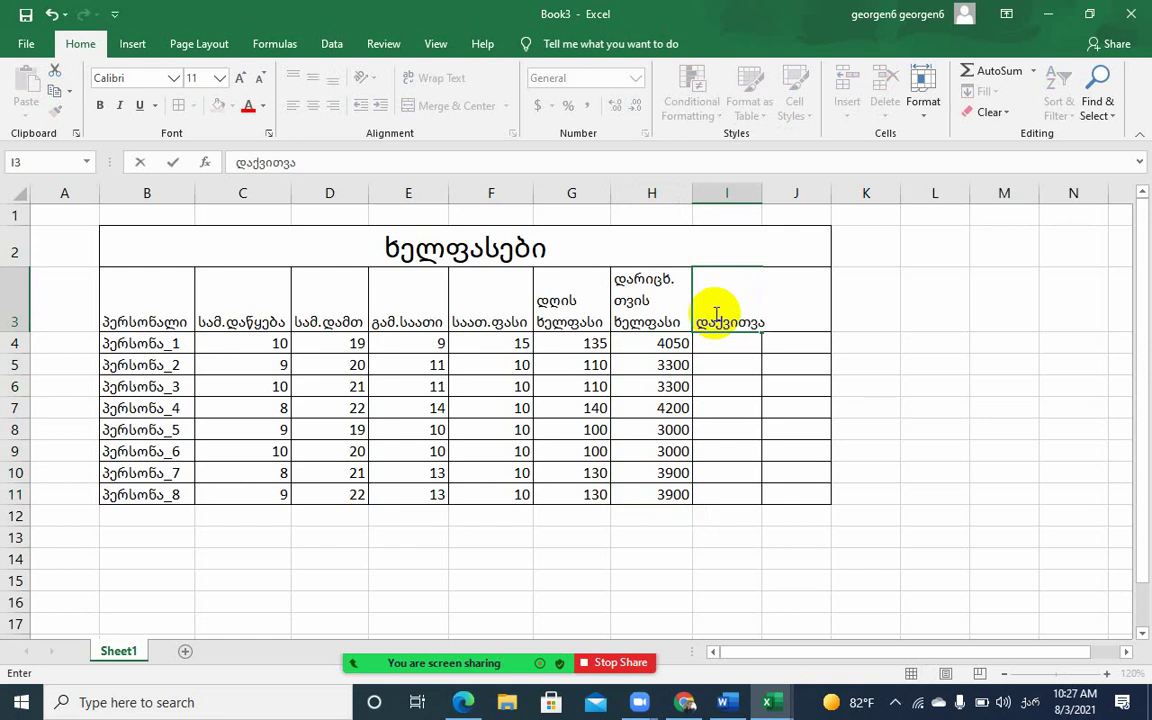
click(716, 360)
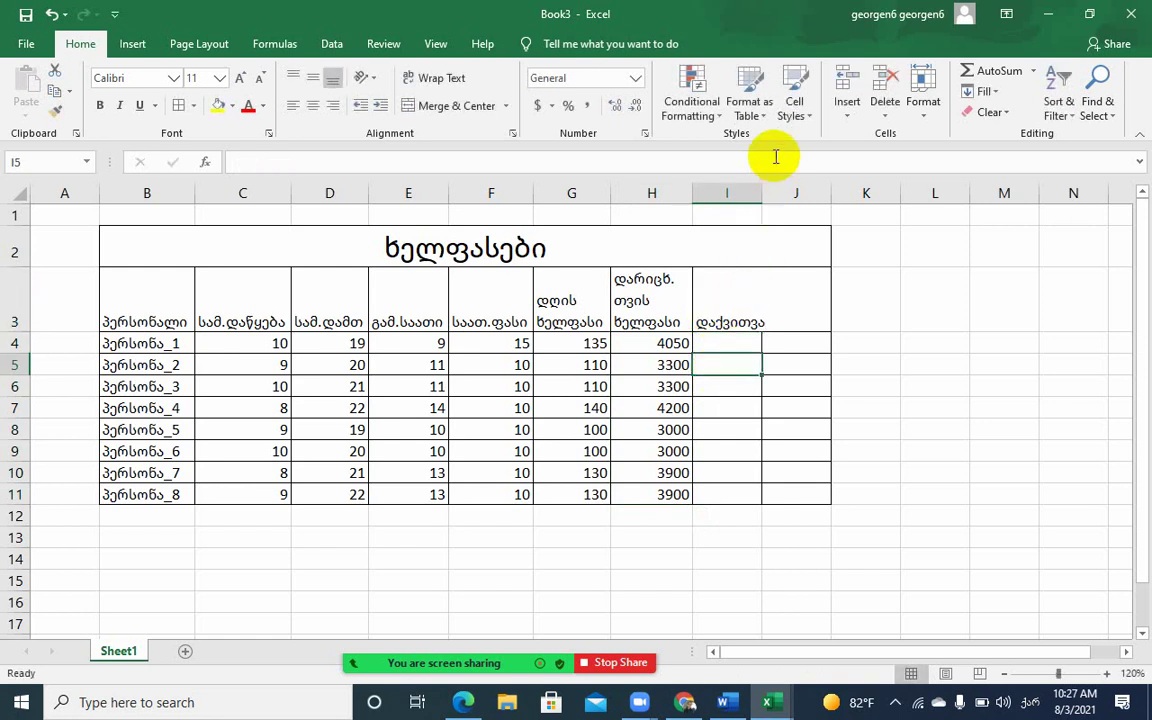
drag(756, 192, 772, 192)
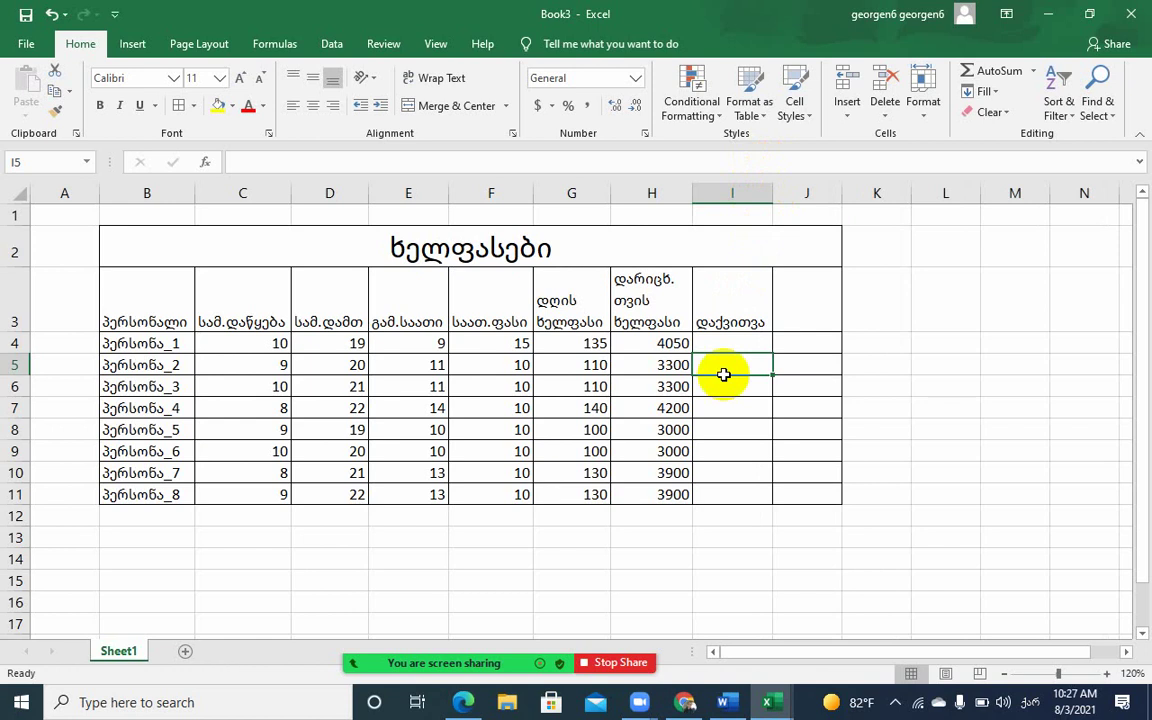
click(723, 341)
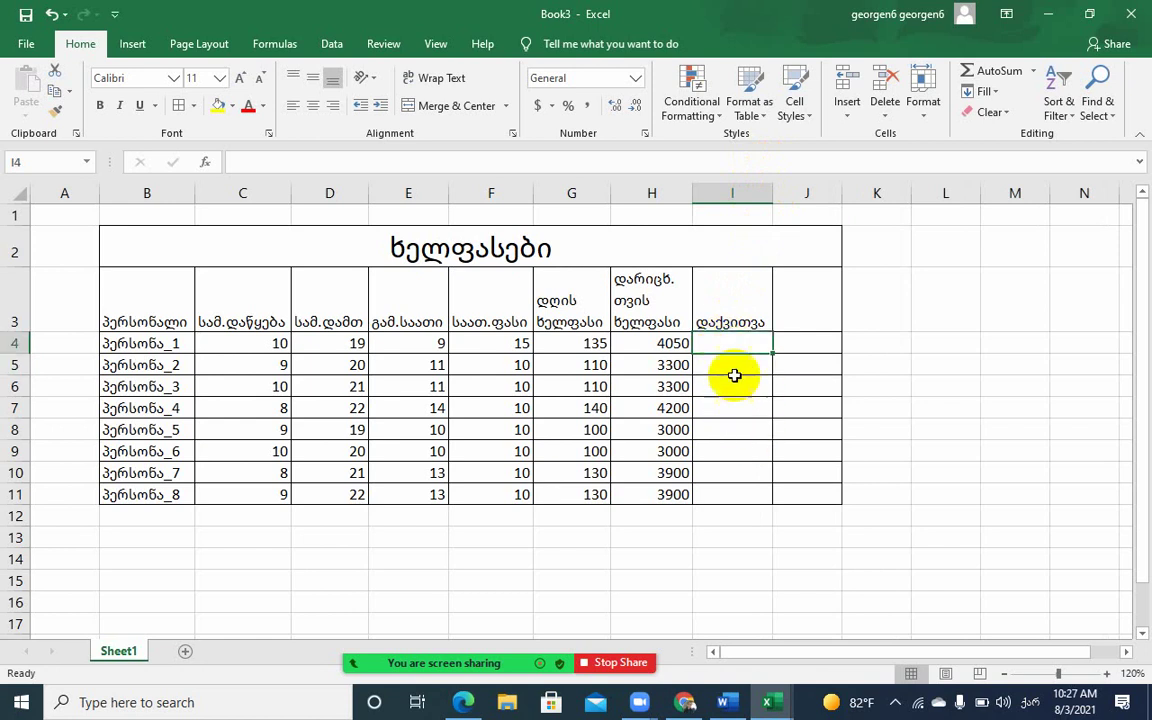
double_click(762, 321)
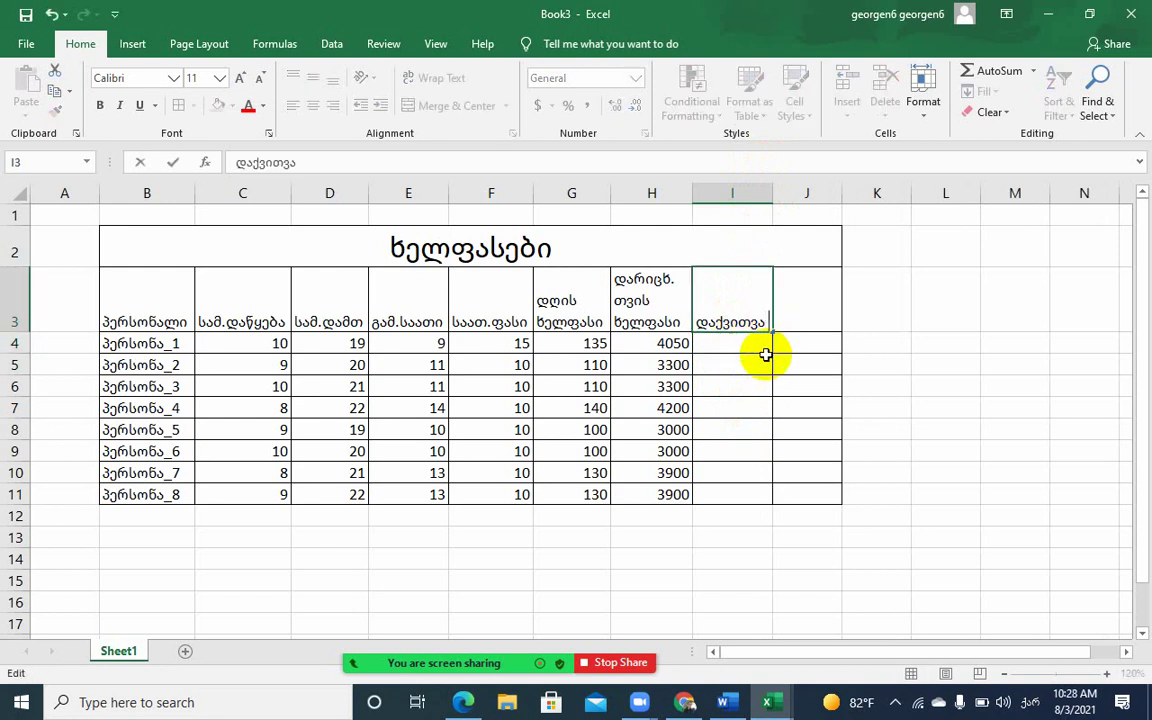
text(20)
text(%)
key(Return)
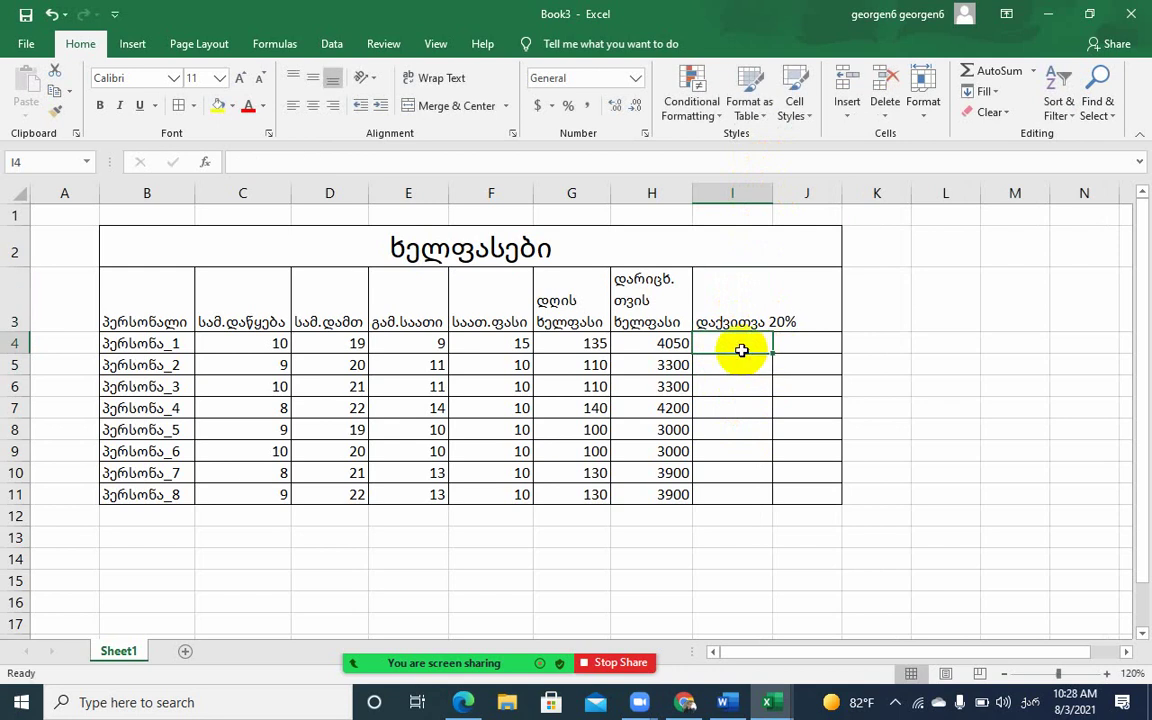
double_click(772, 192)
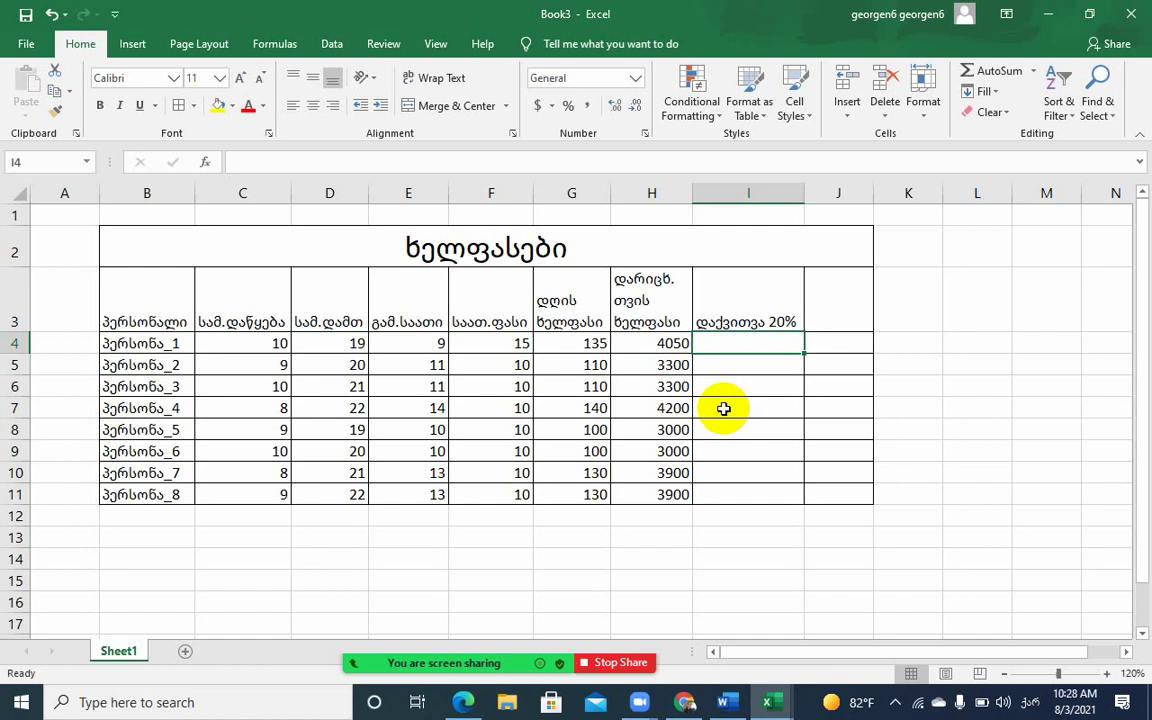
Enter =H4*20/100 in I4 and =H5*20/100 in I5, giving deductions of 810 and 660
click(648, 345)
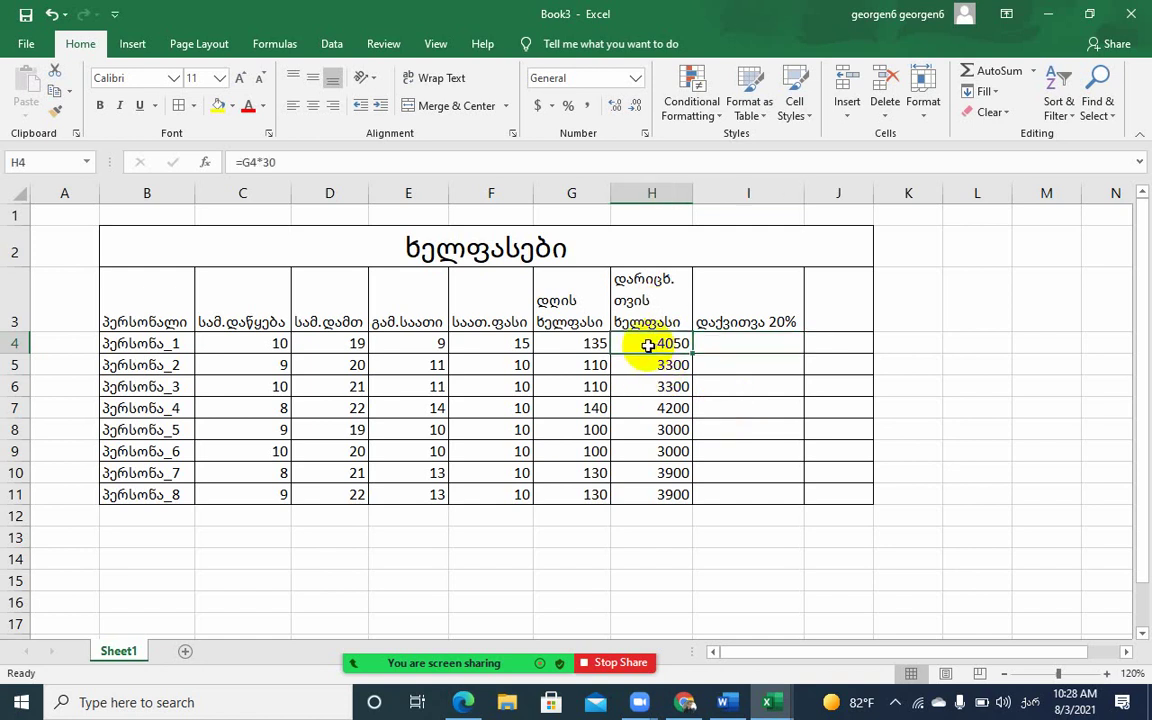
click(716, 343)
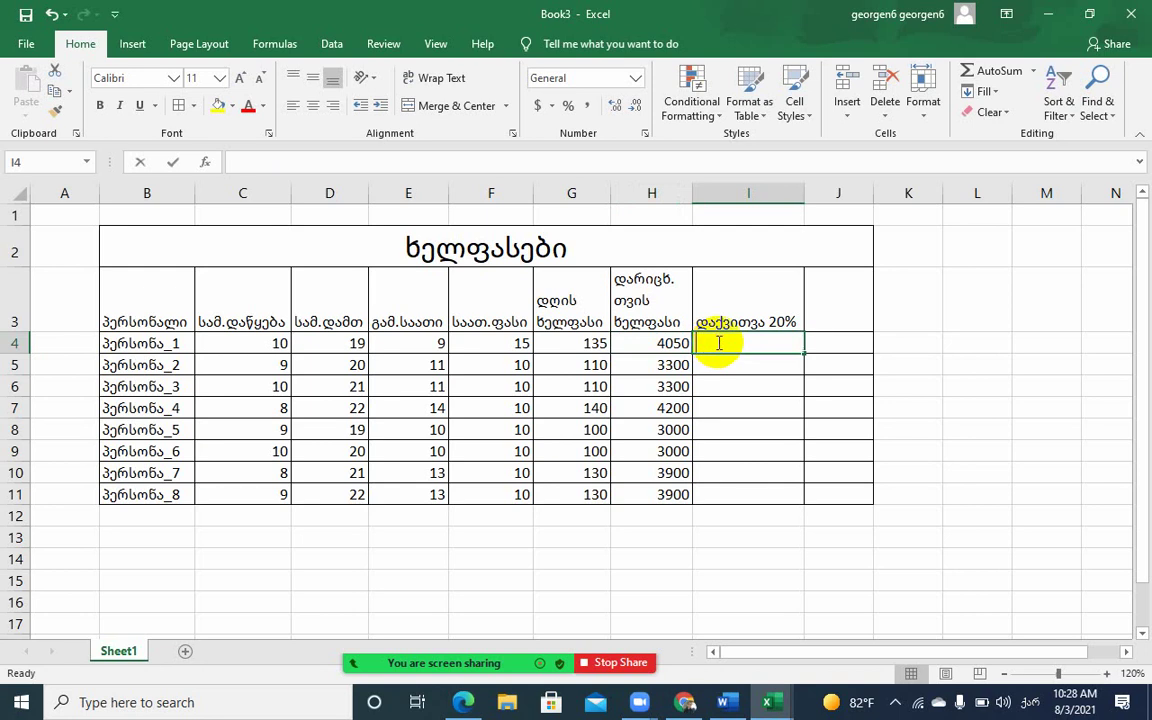
text(=)
click(671, 343)
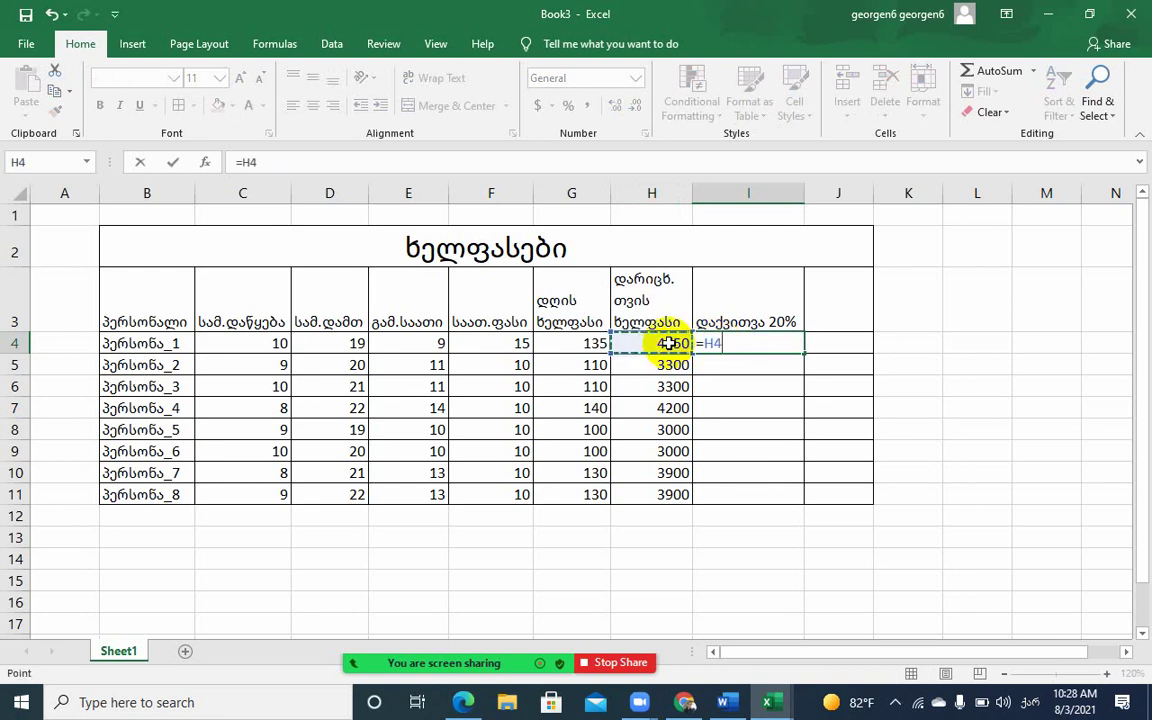
text(*20)
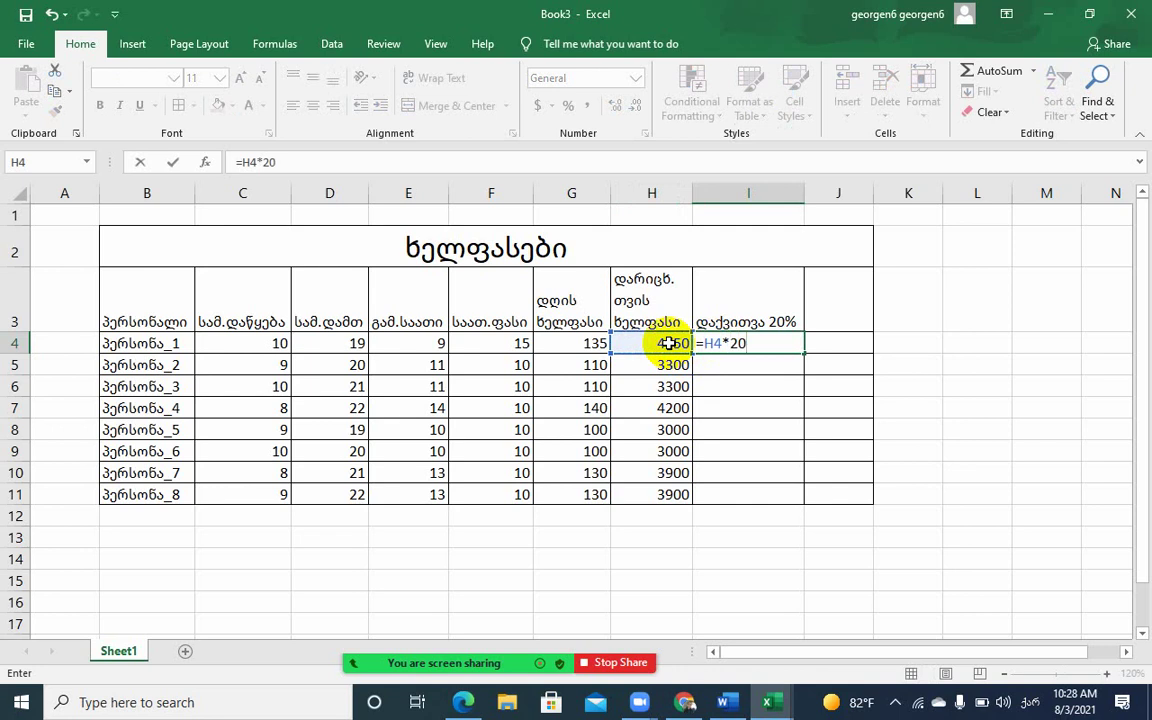
text(/)
text(100)
key(Return)
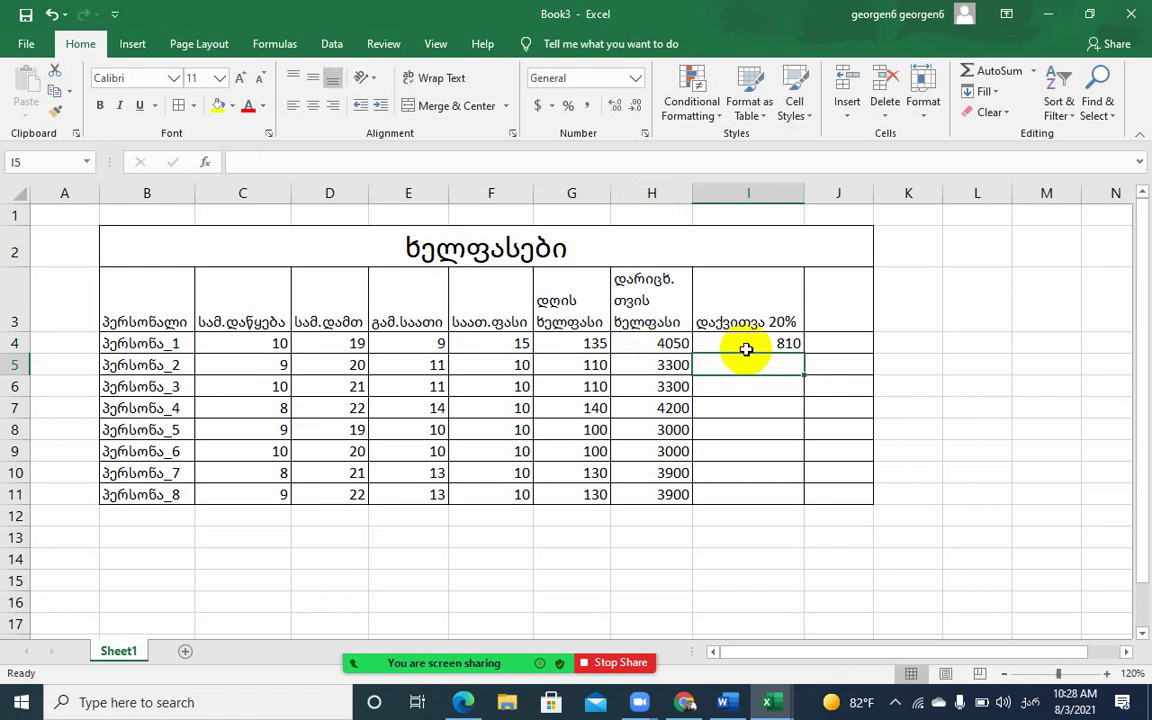
click(746, 349)
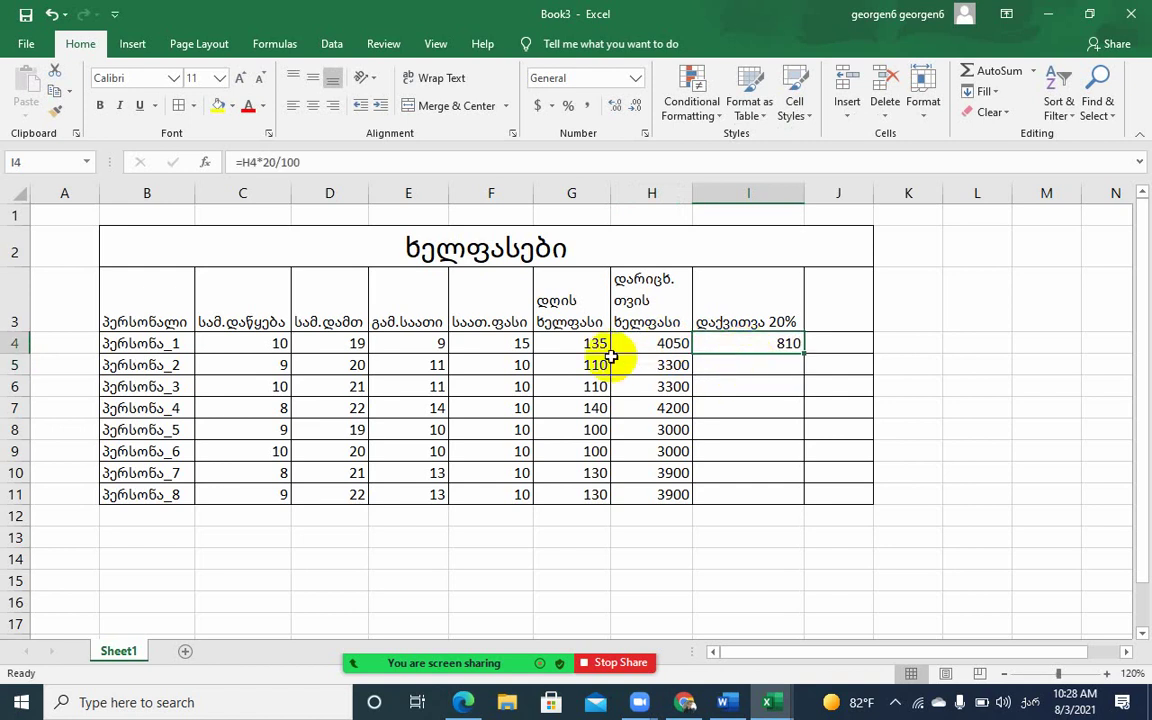
click(710, 366)
text(=)
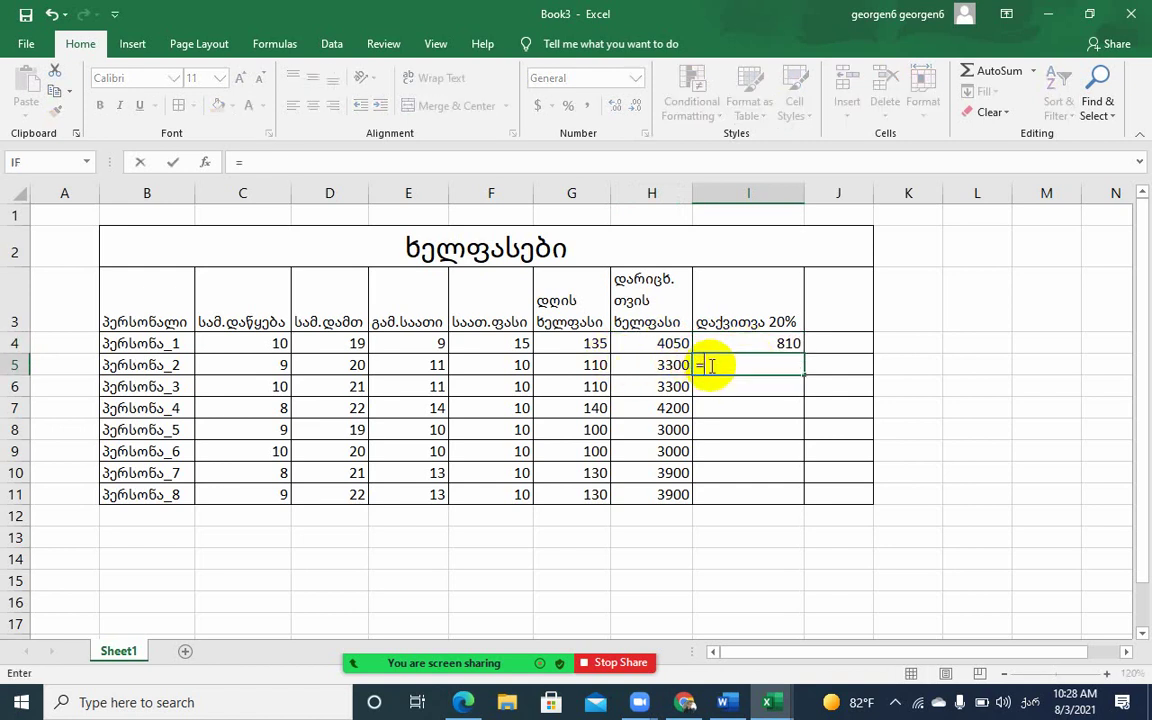
click(670, 365)
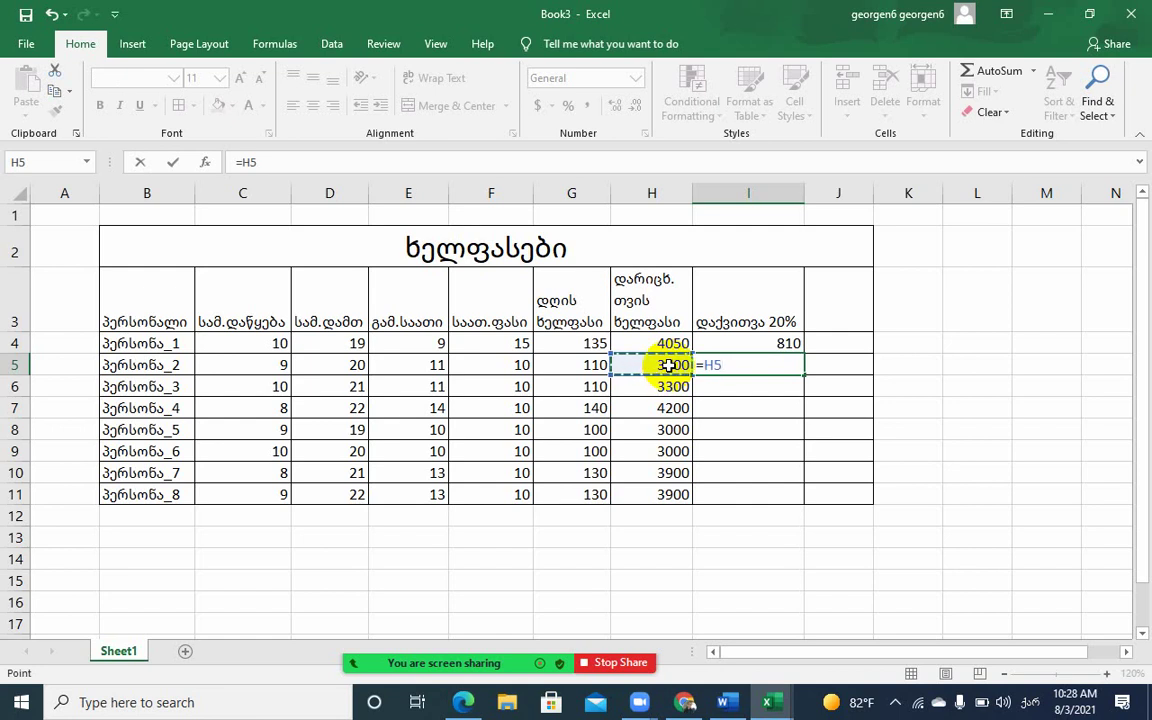
text(*20)
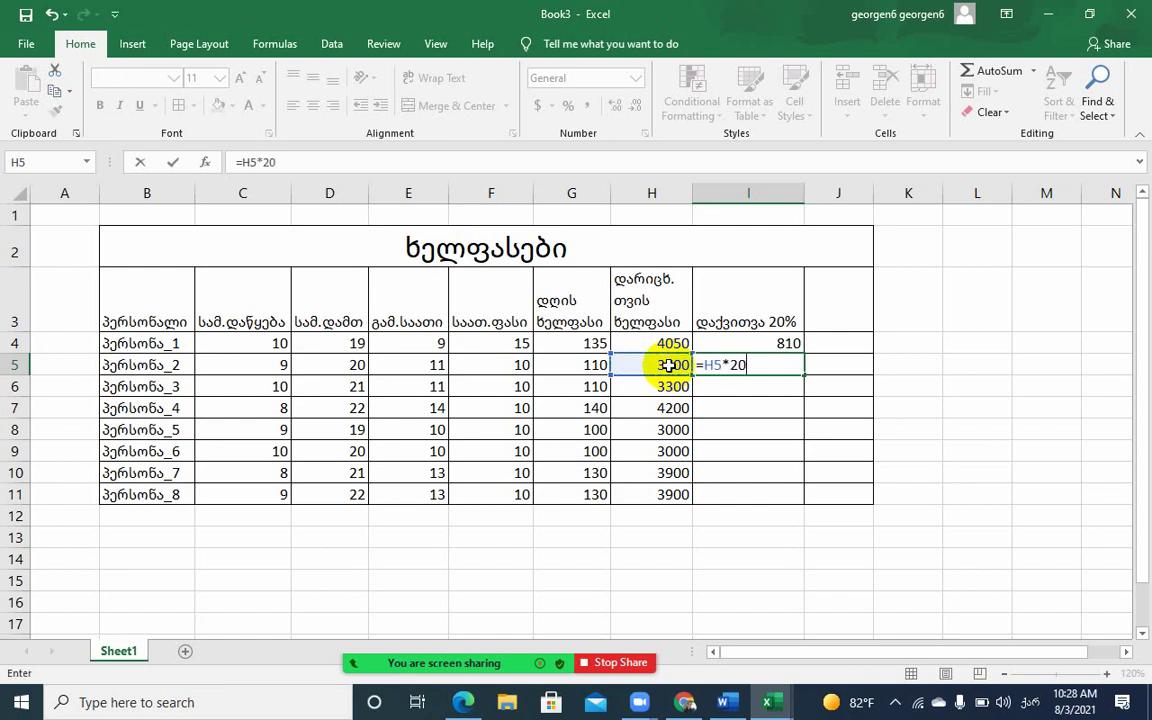
text(/100)
key(Return)
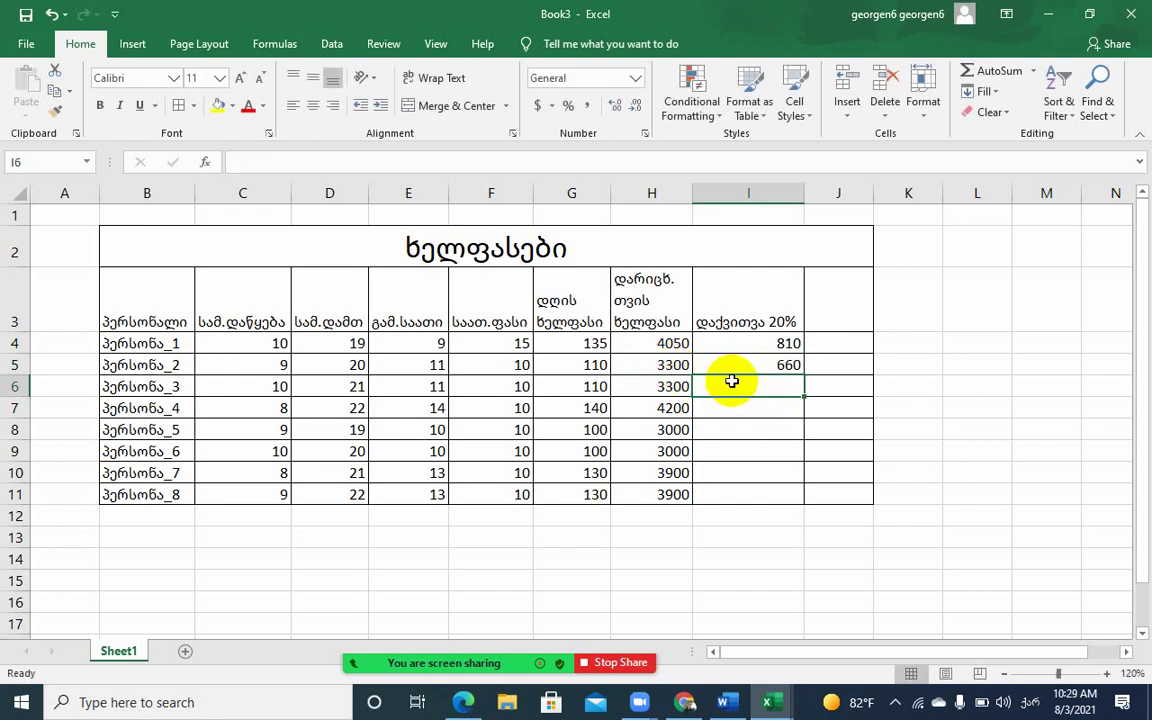
Enter =H6*20/100 in I6 for a 660 deduction
text(=)
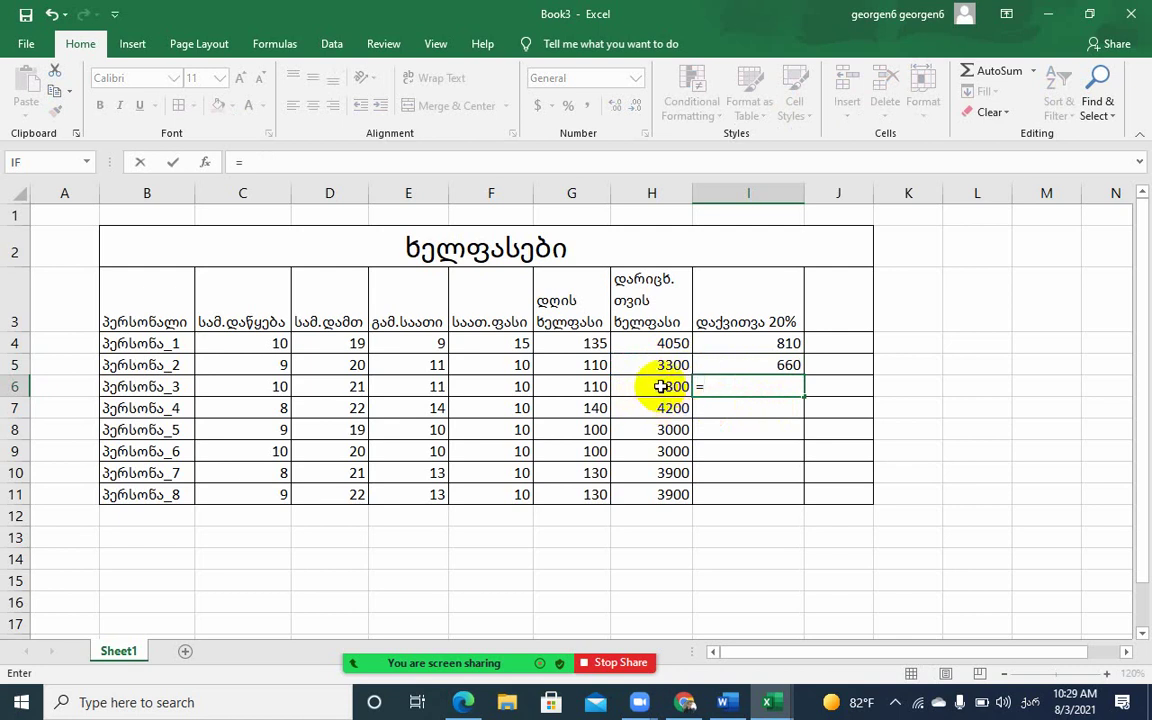
click(661, 386)
text(*)
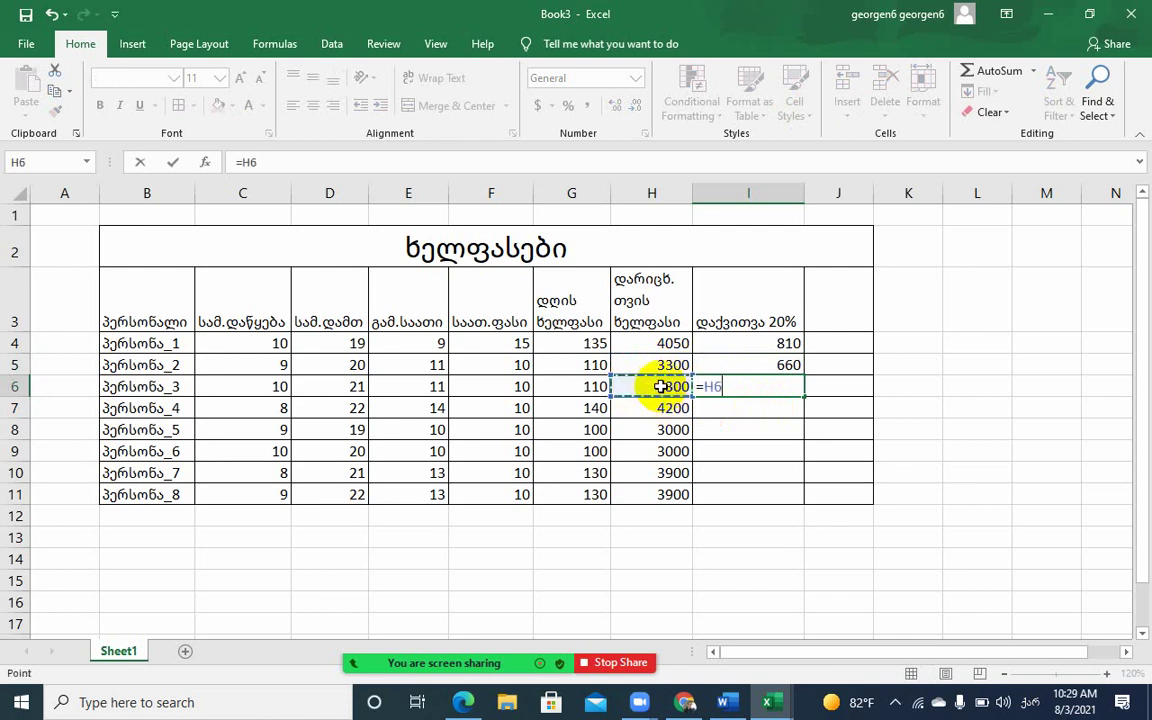
text(20/)
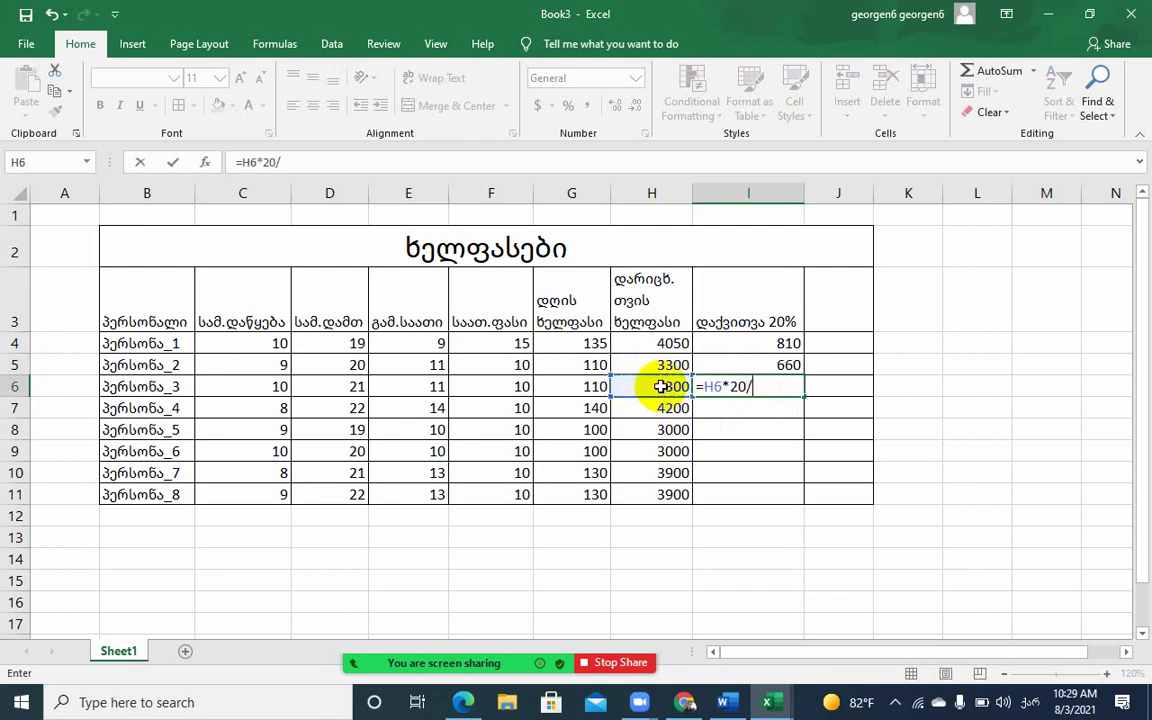
text(100)
key(Return)
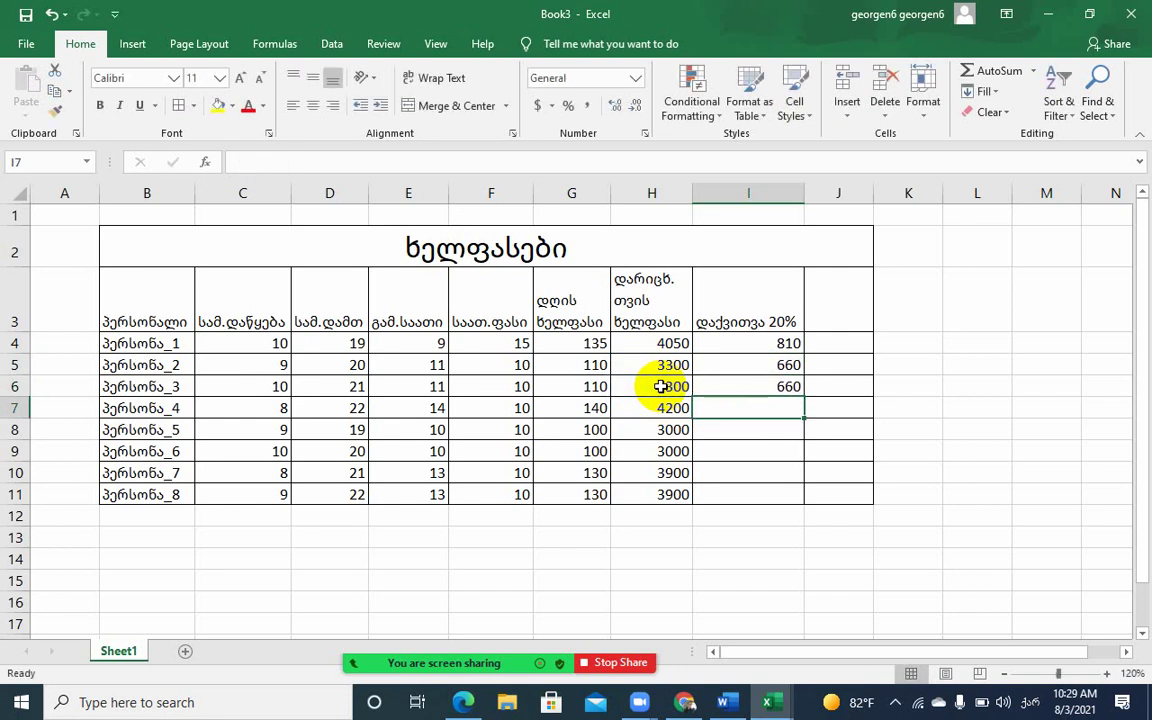
Enter =H7*20% and =H8*20% in I7 and I8, giving 840 and 600
text(=)
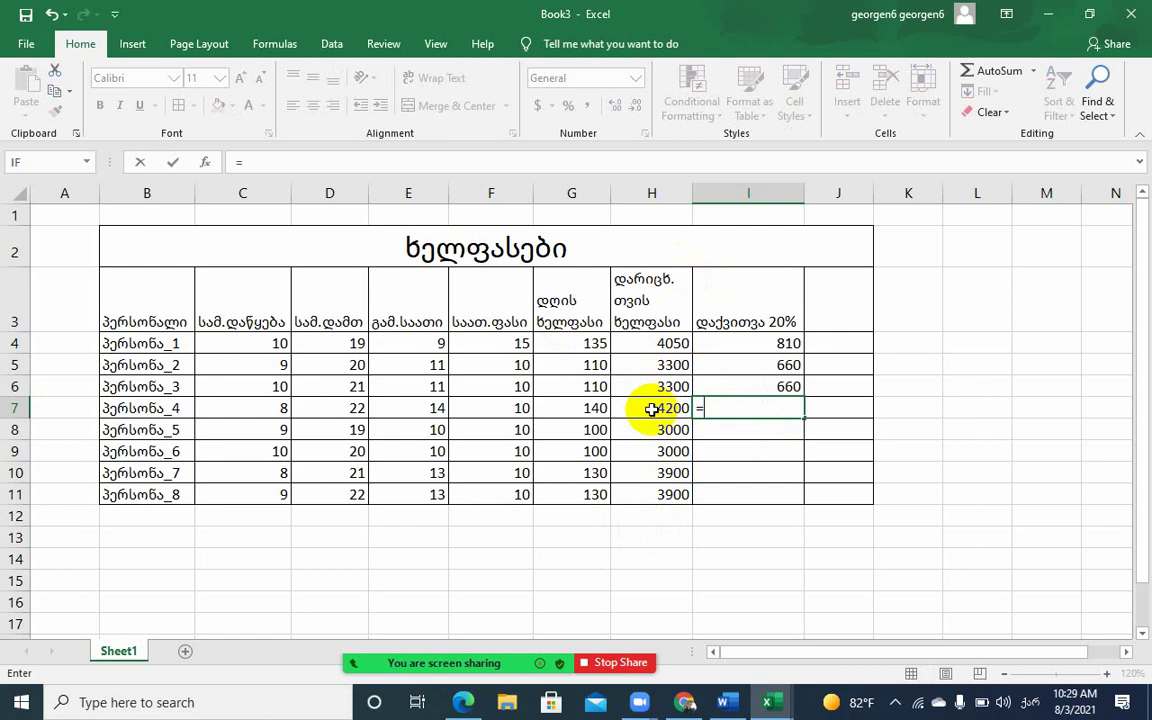
click(651, 409)
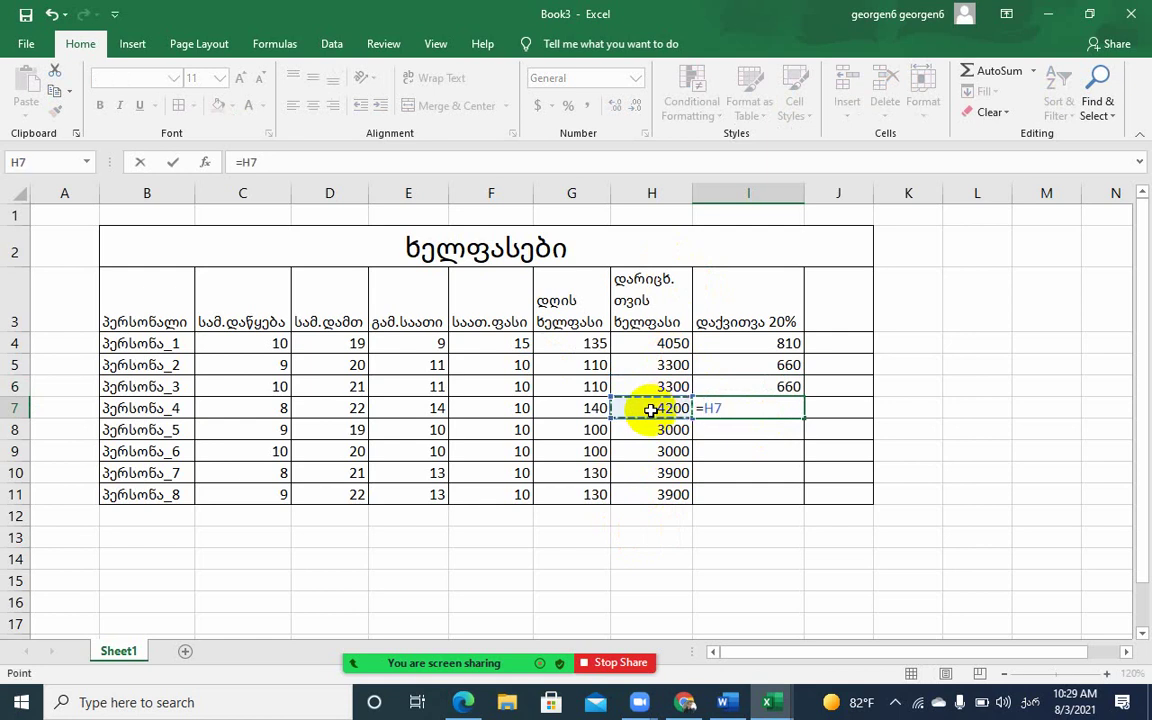
text(*)
text(20%)
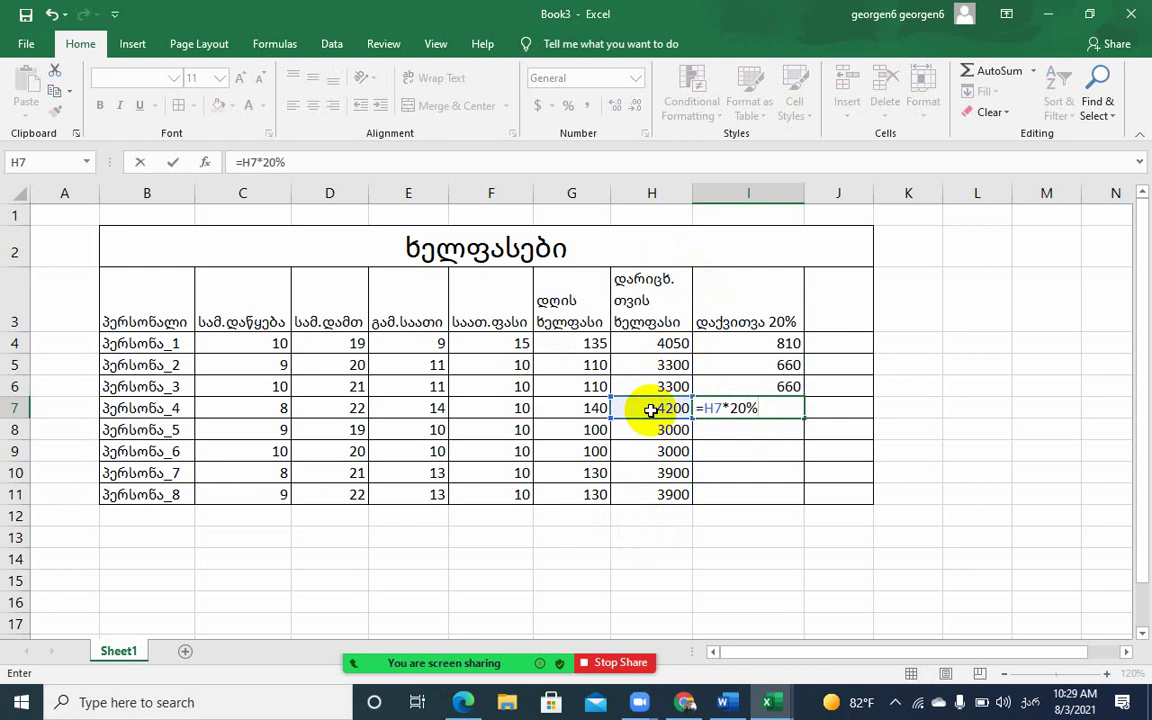
key(Return)
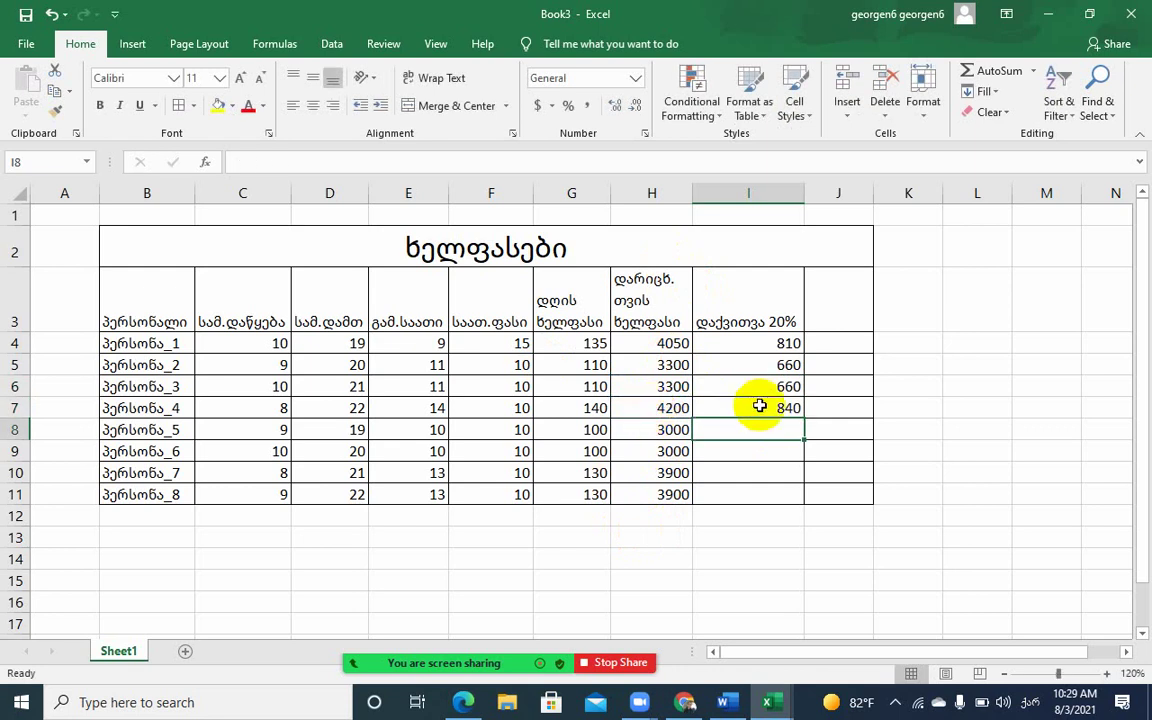
text(=)
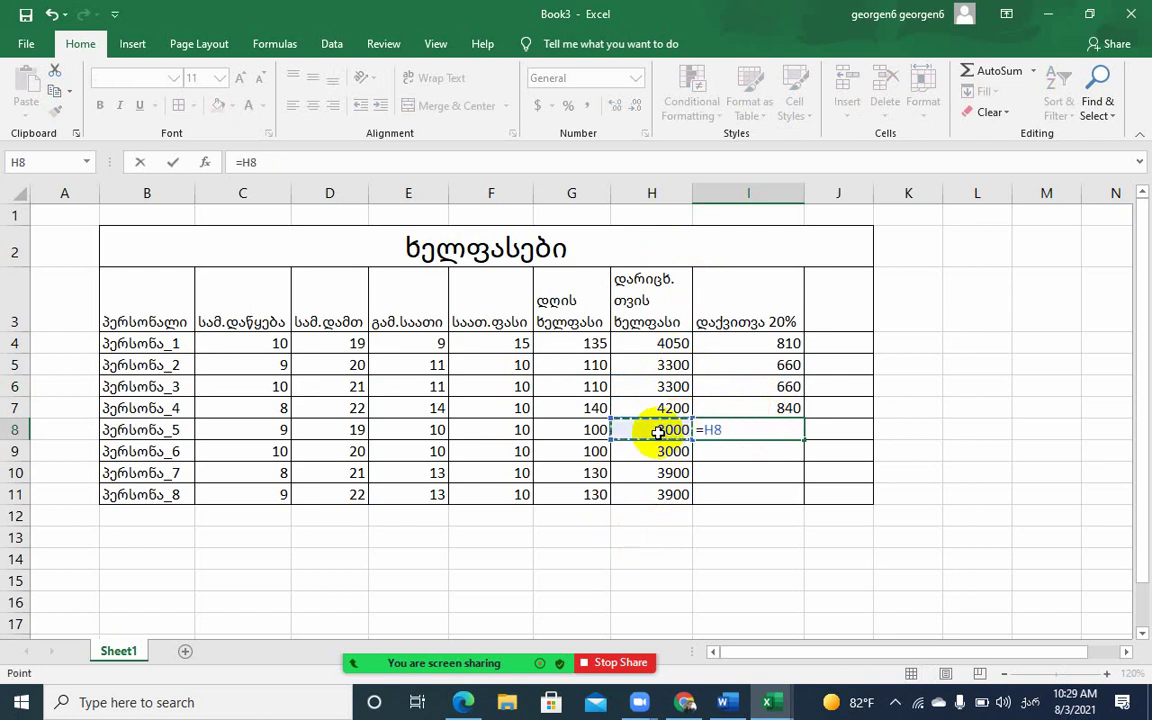
text(*20)
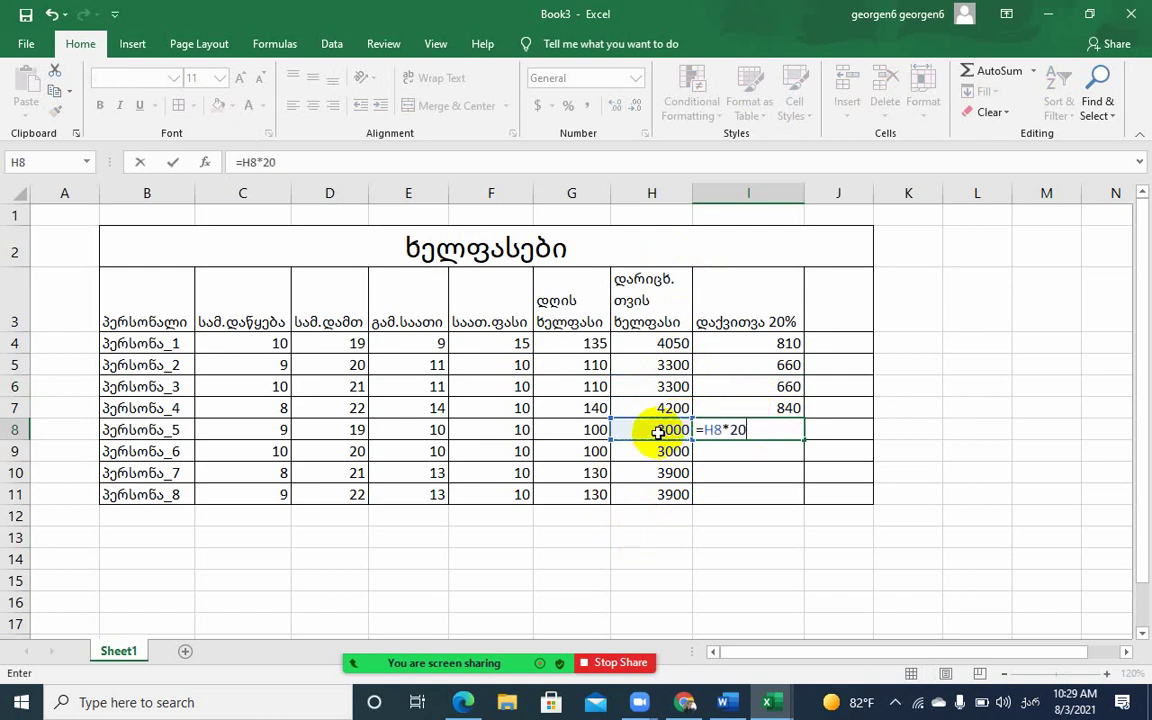
text(%)
key(Return)
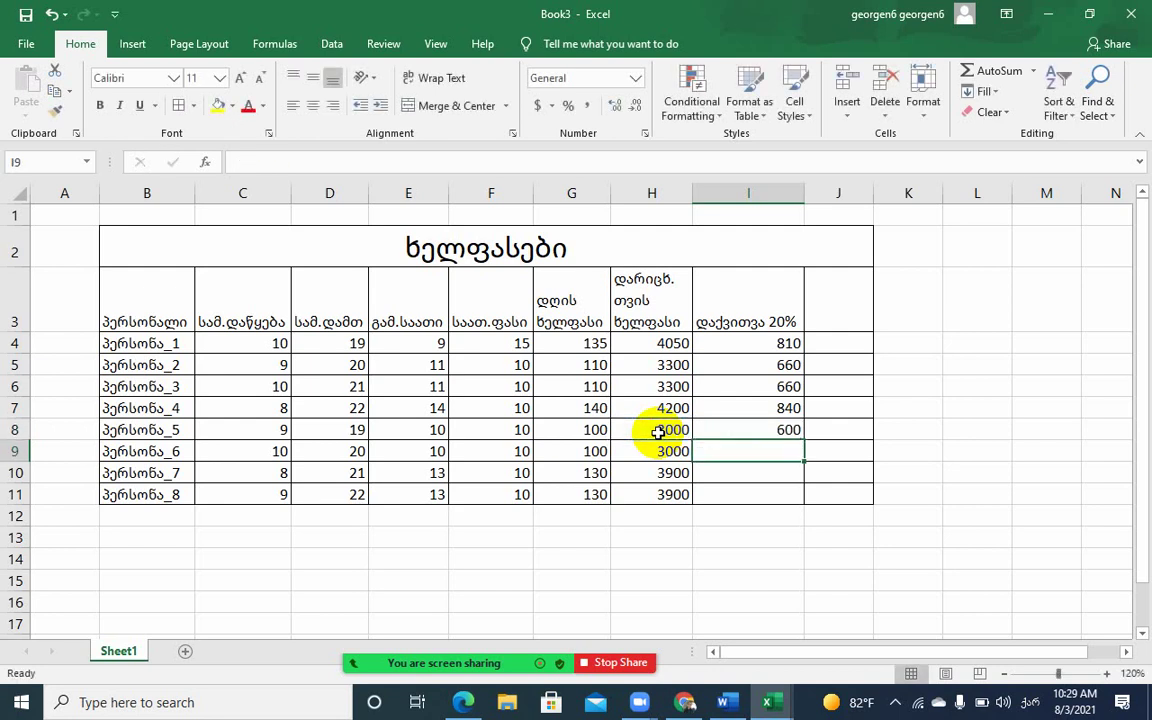
Fill I9:I11 with 20% of H9:H11, giving deductions of 600, 780 and 780
text(=)
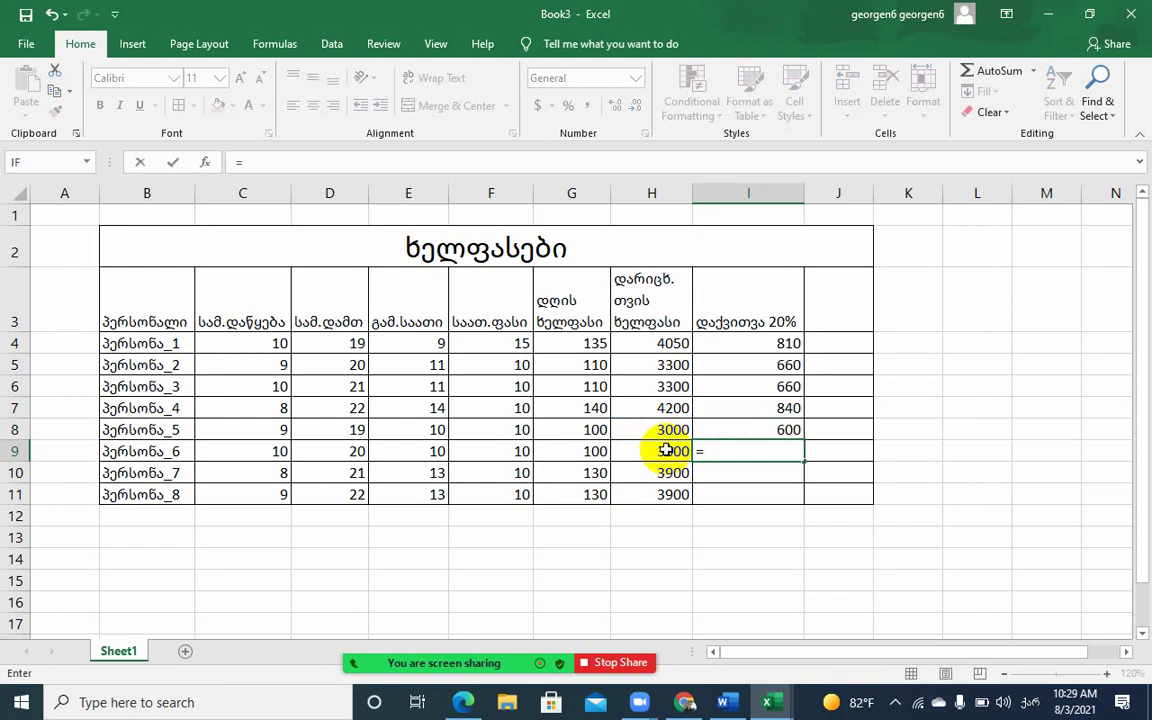
click(664, 452)
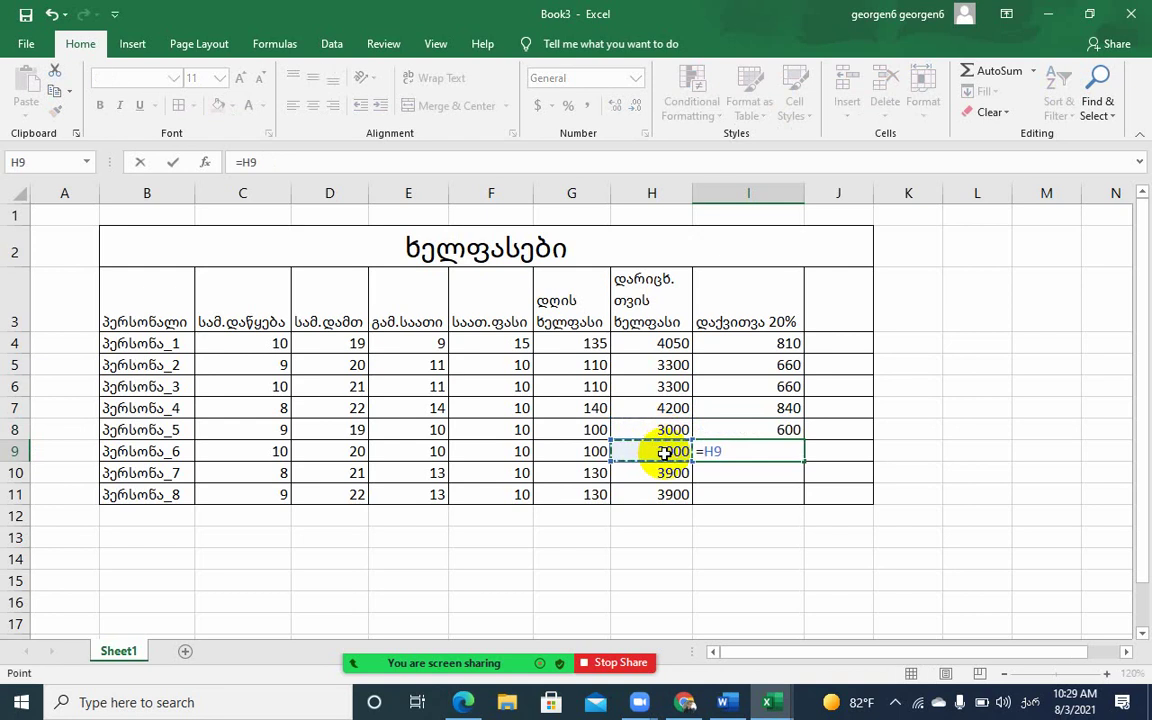
text(*20%)
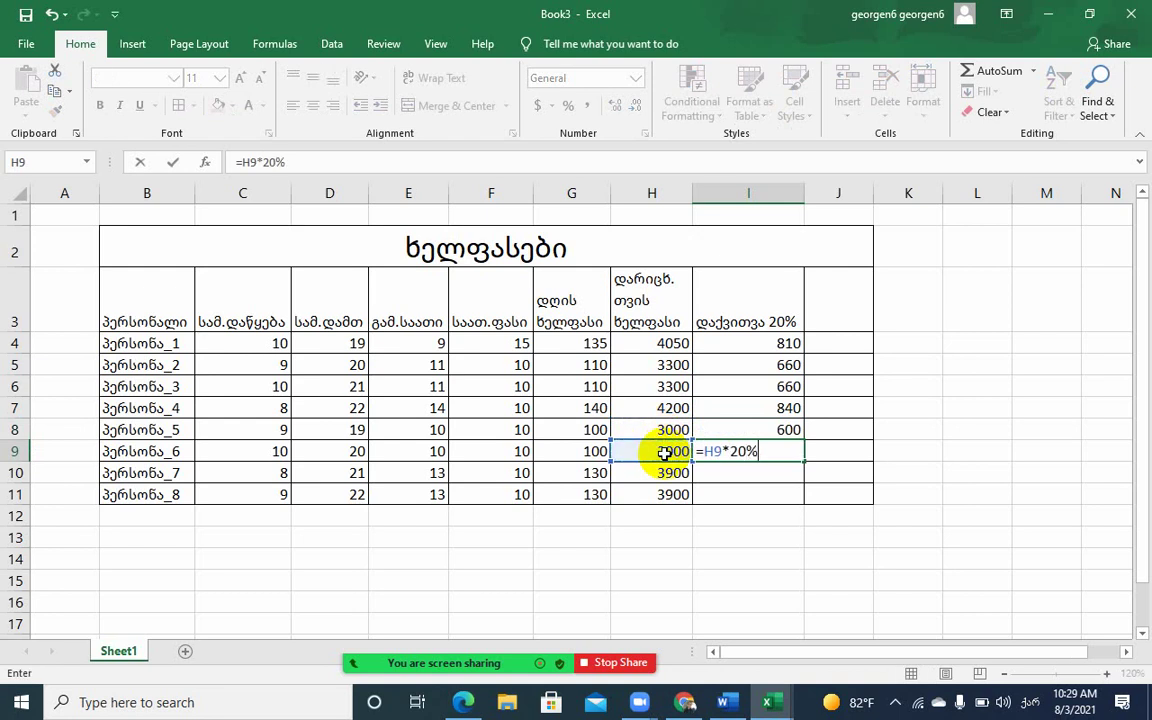
key(Return)
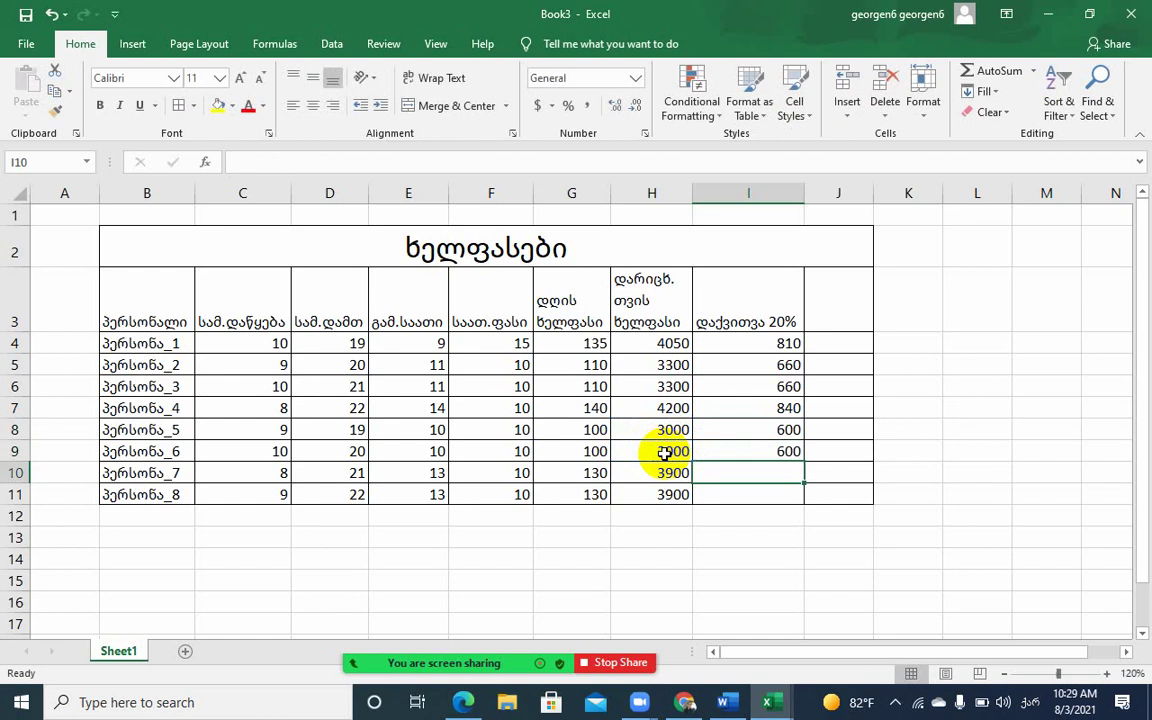
text(=)
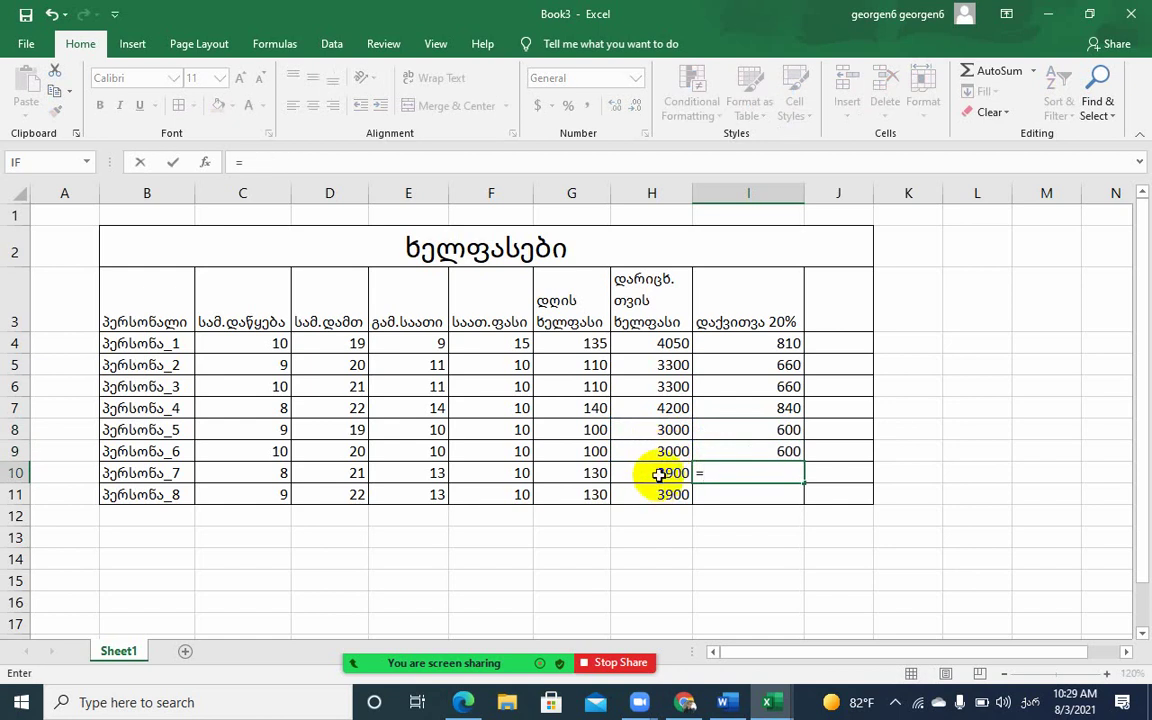
click(660, 474)
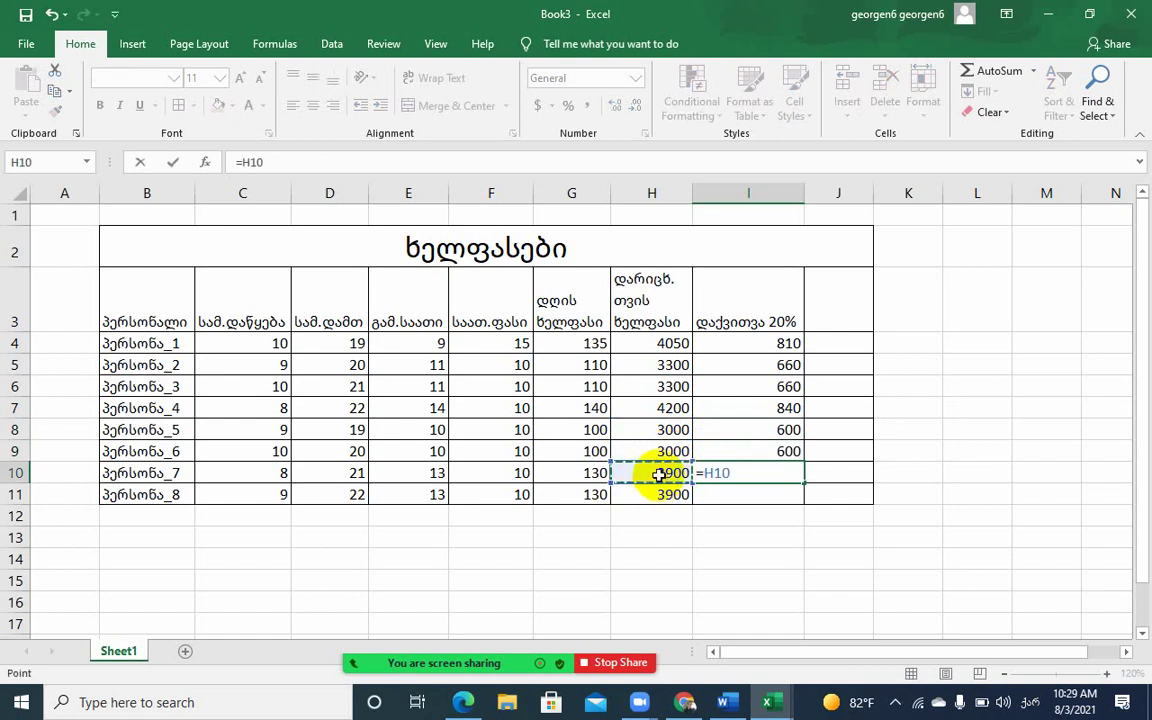
text(*)
text(20%)
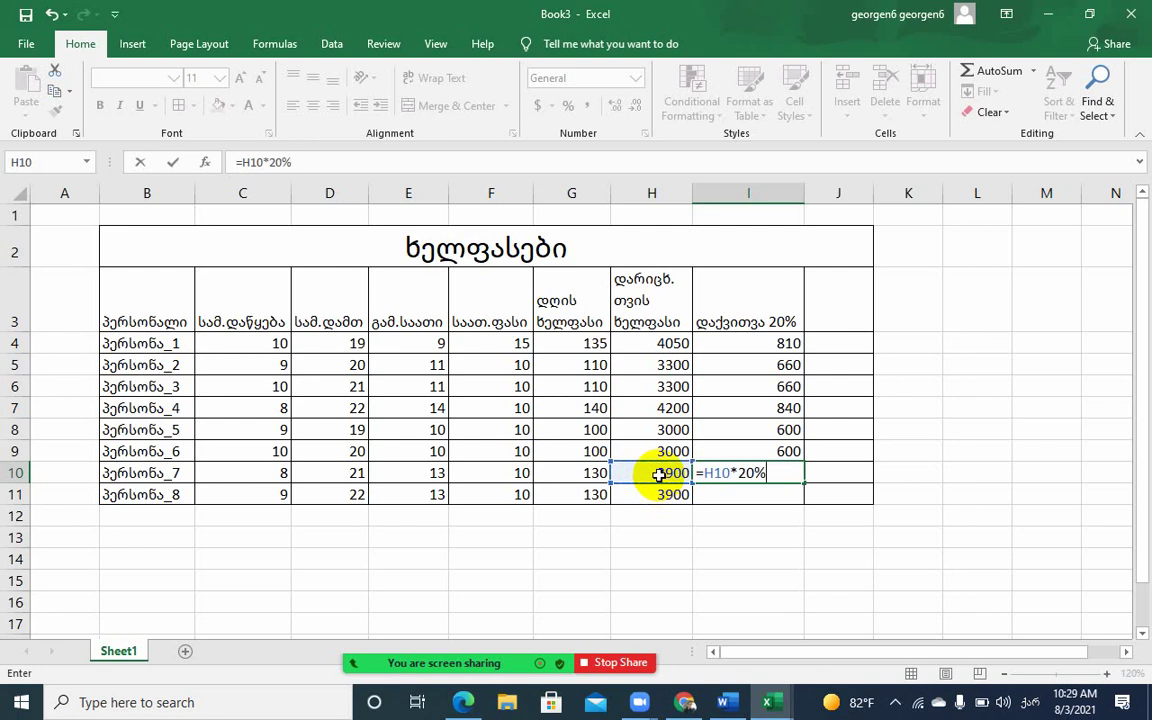
key(Return)
text(=)
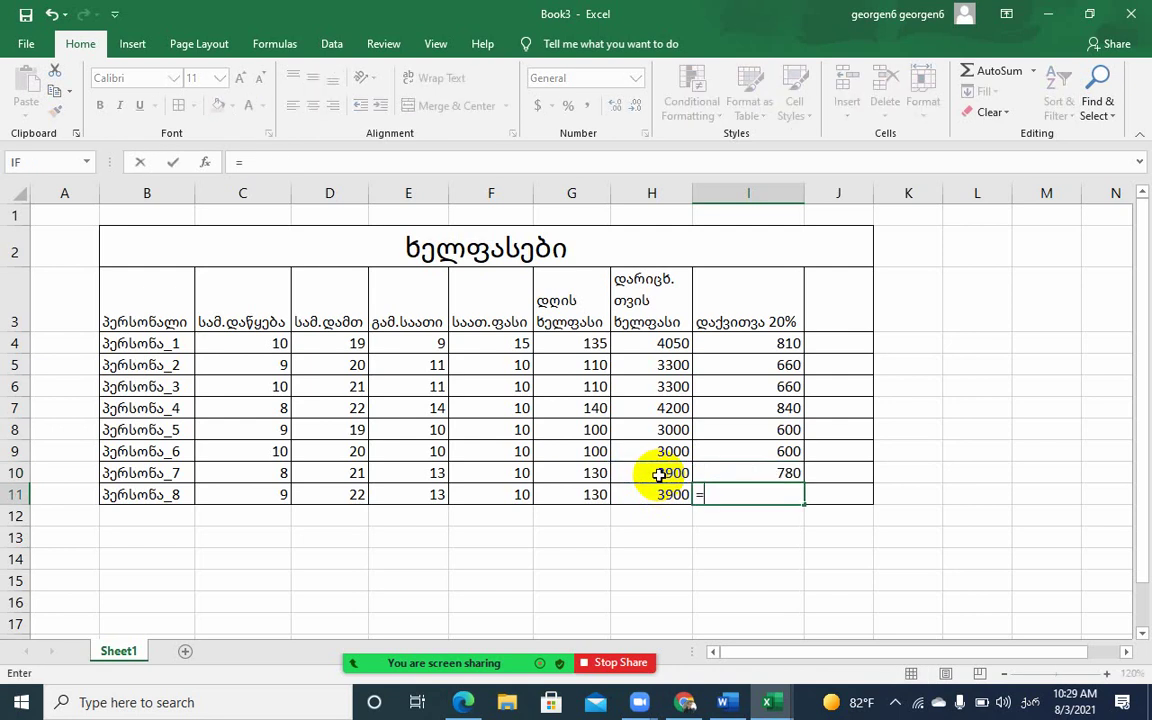
click(665, 494)
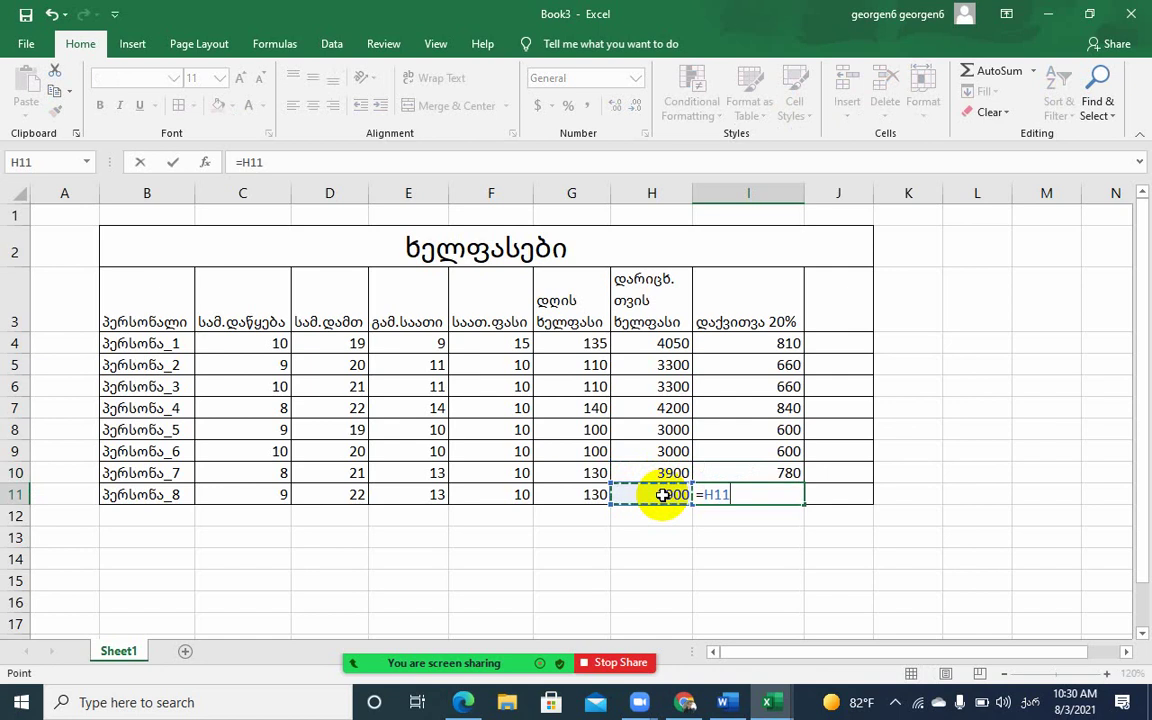
text(*2)
text(0%)
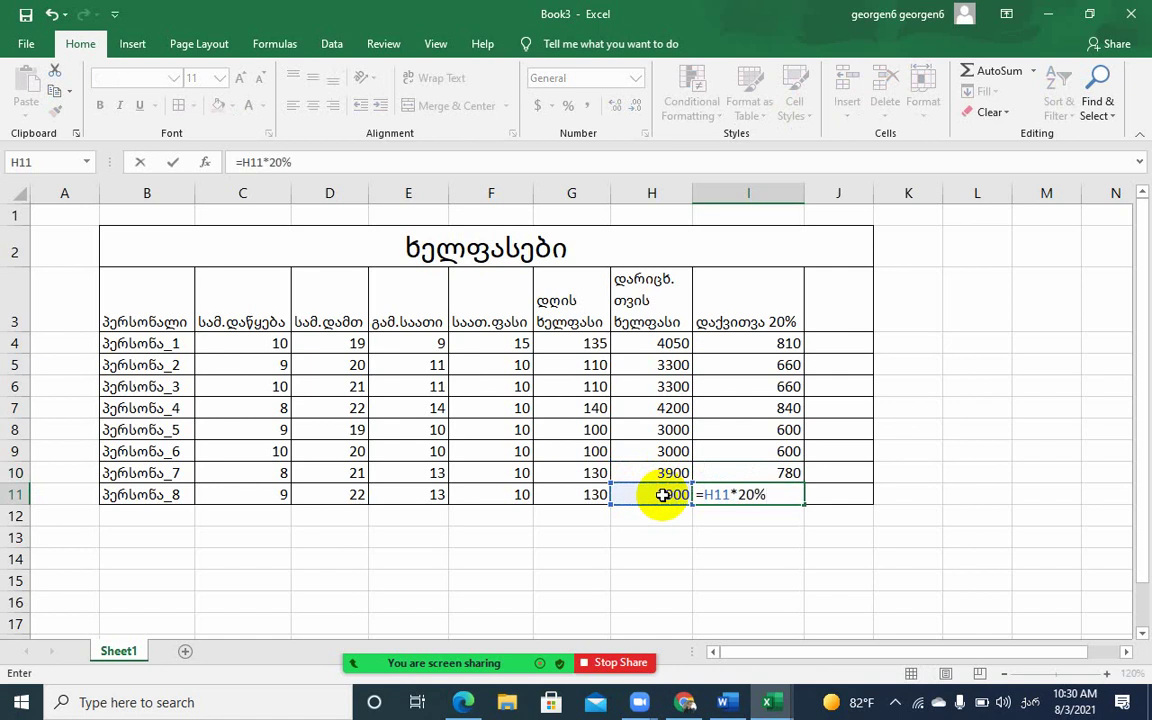
key(Return)
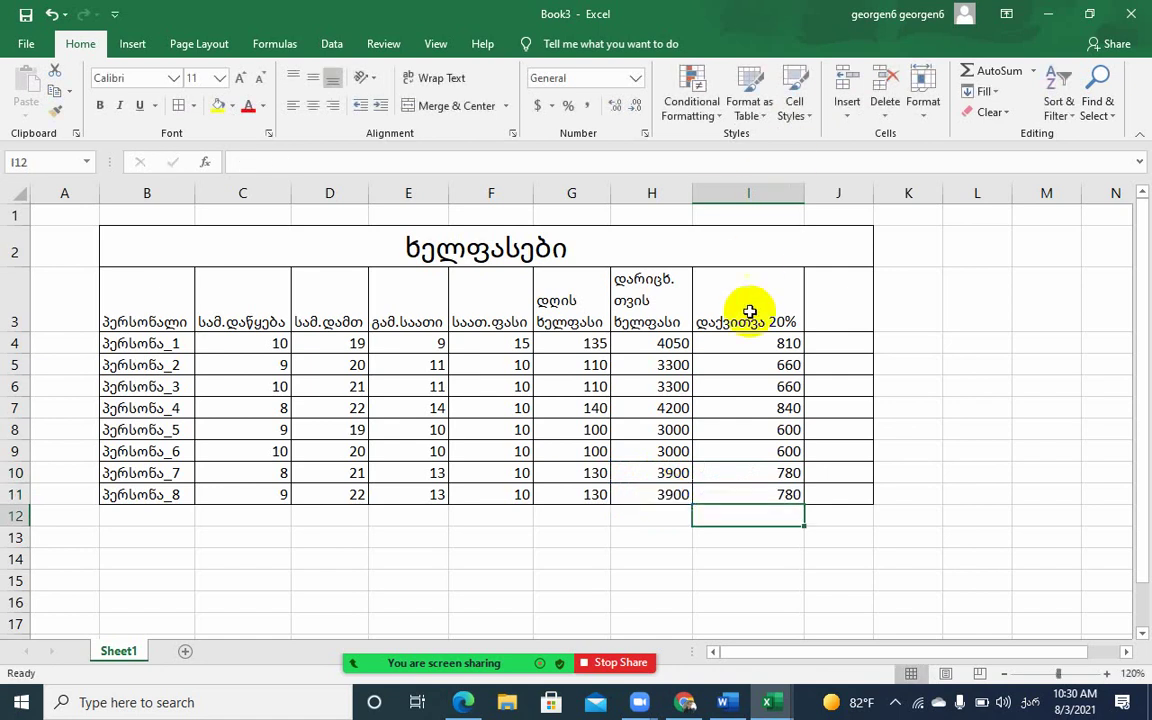
click(670, 342)
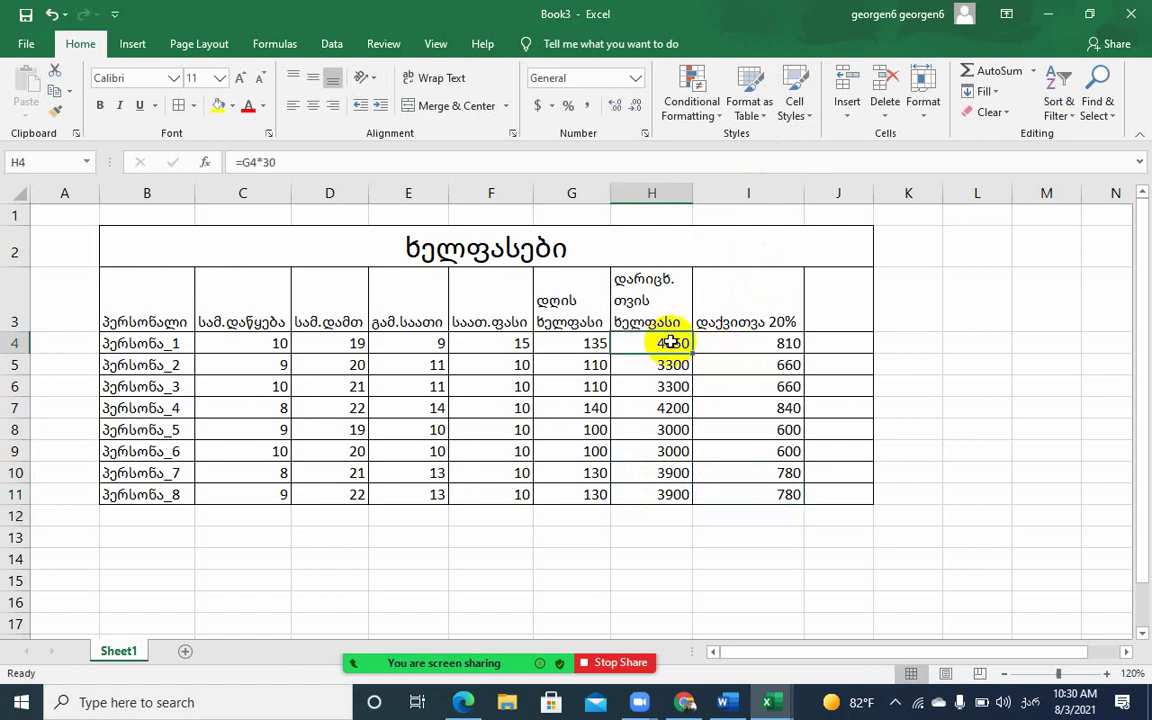
click(645, 432)
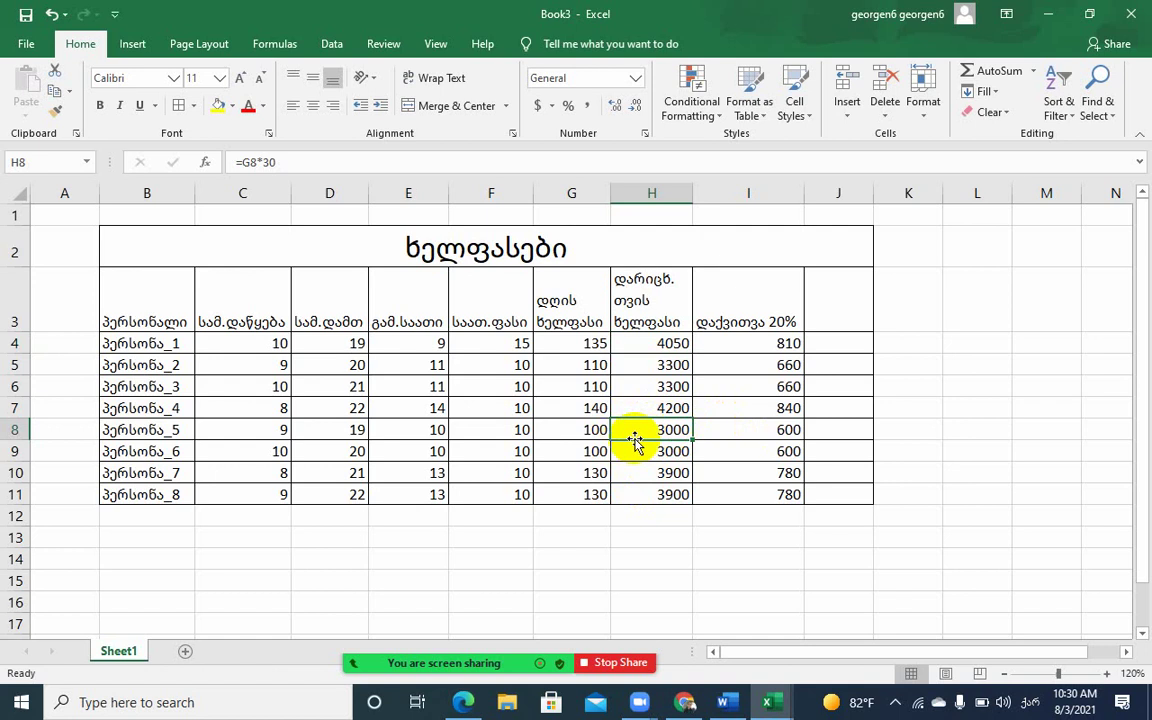
click(734, 434)
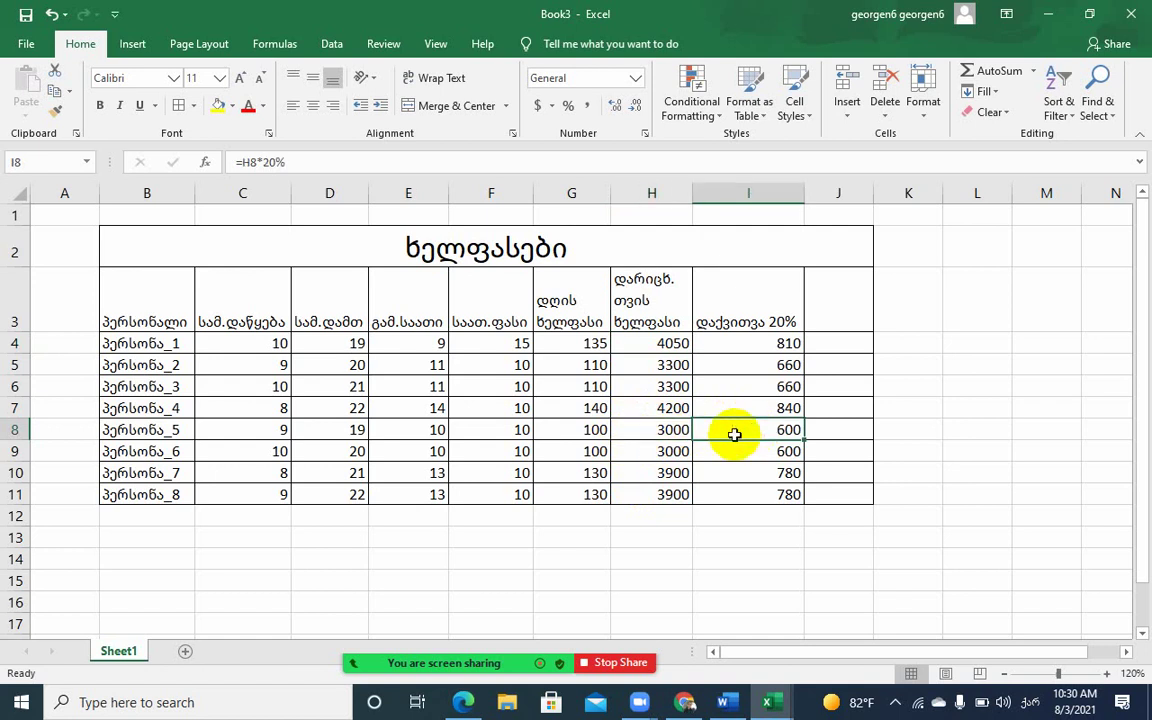
click(655, 428)
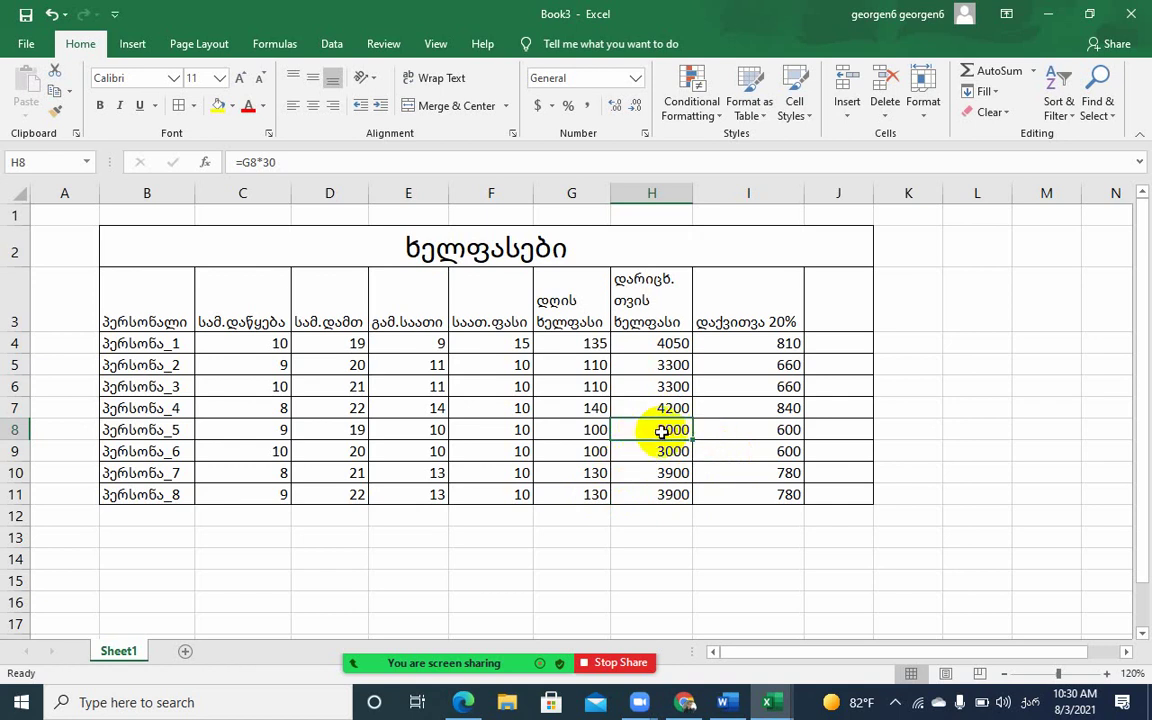
Recheck the I8 deduction formula and review the salary and deduction values in H4:I11
click(717, 431)
double_click(714, 430)
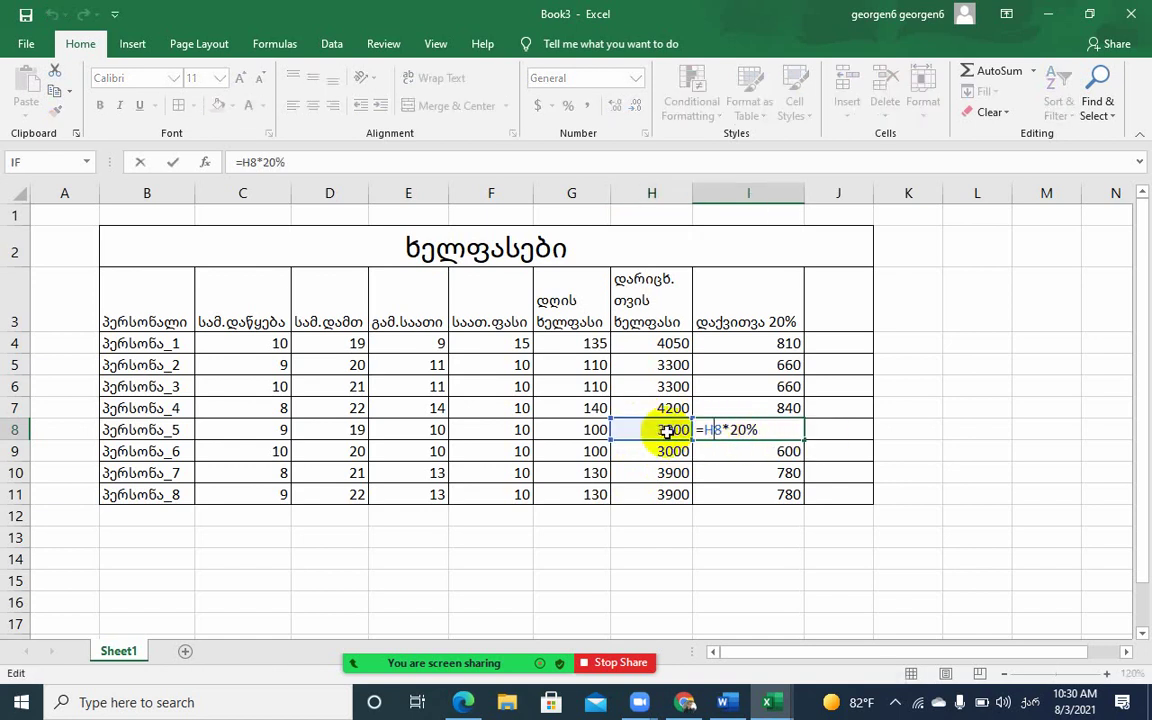
click(785, 431)
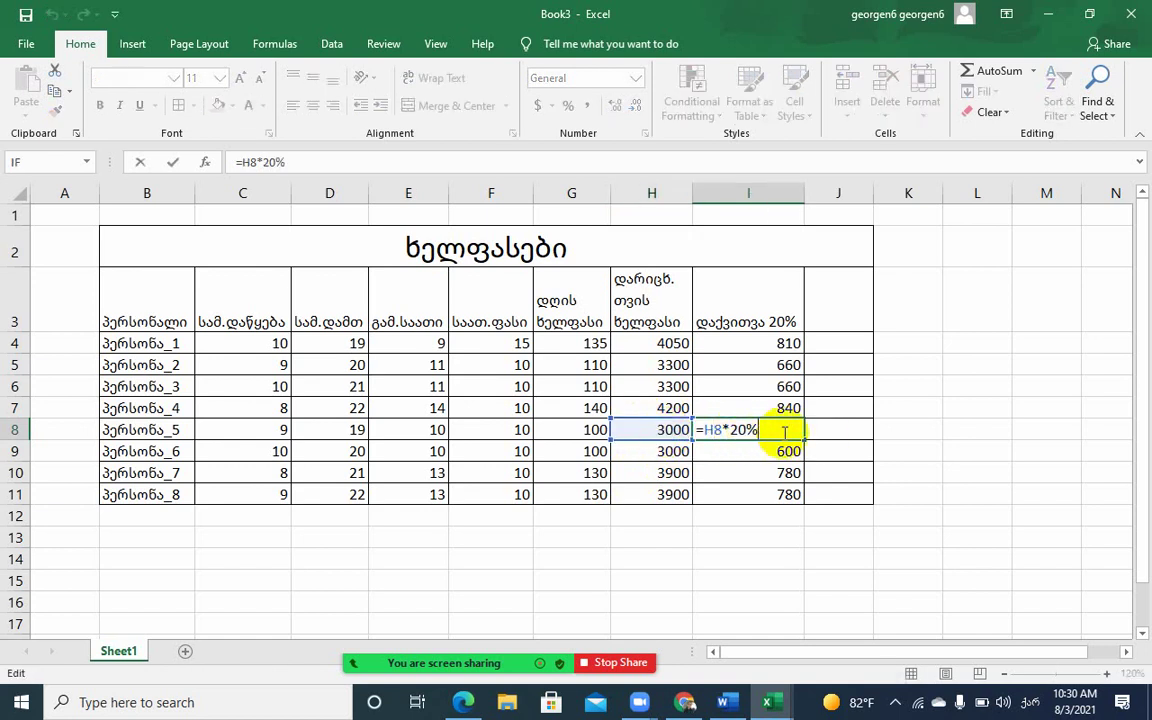
key(Return)
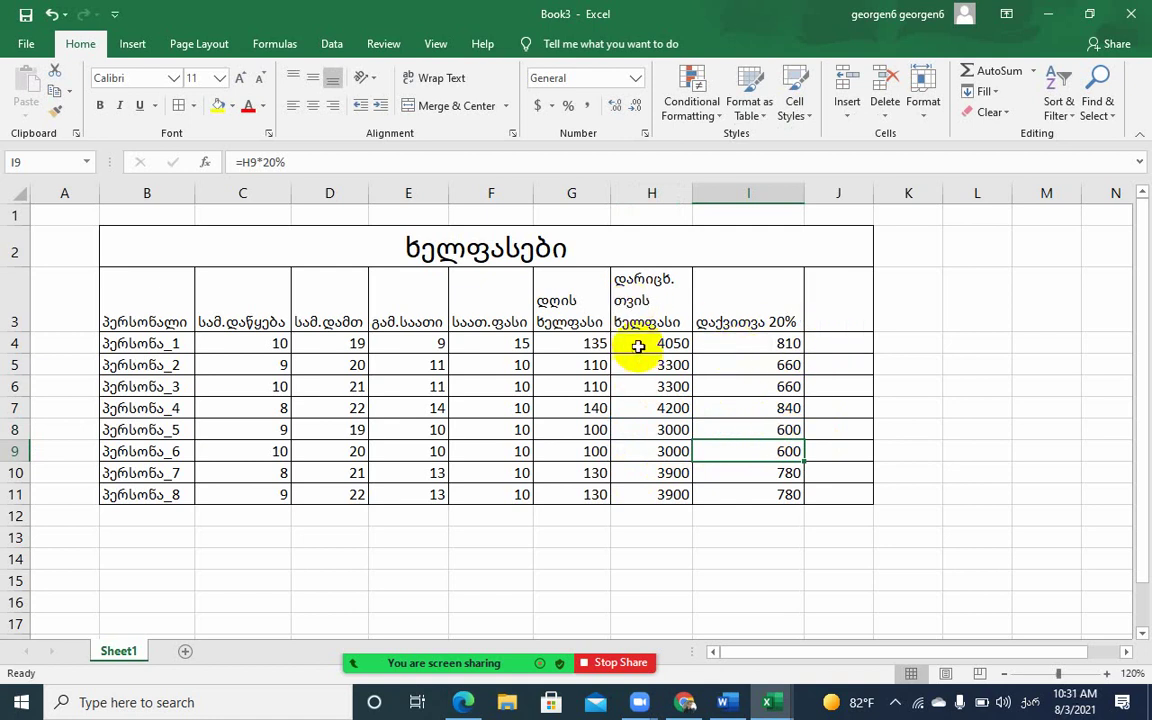
drag(641, 341, 661, 494)
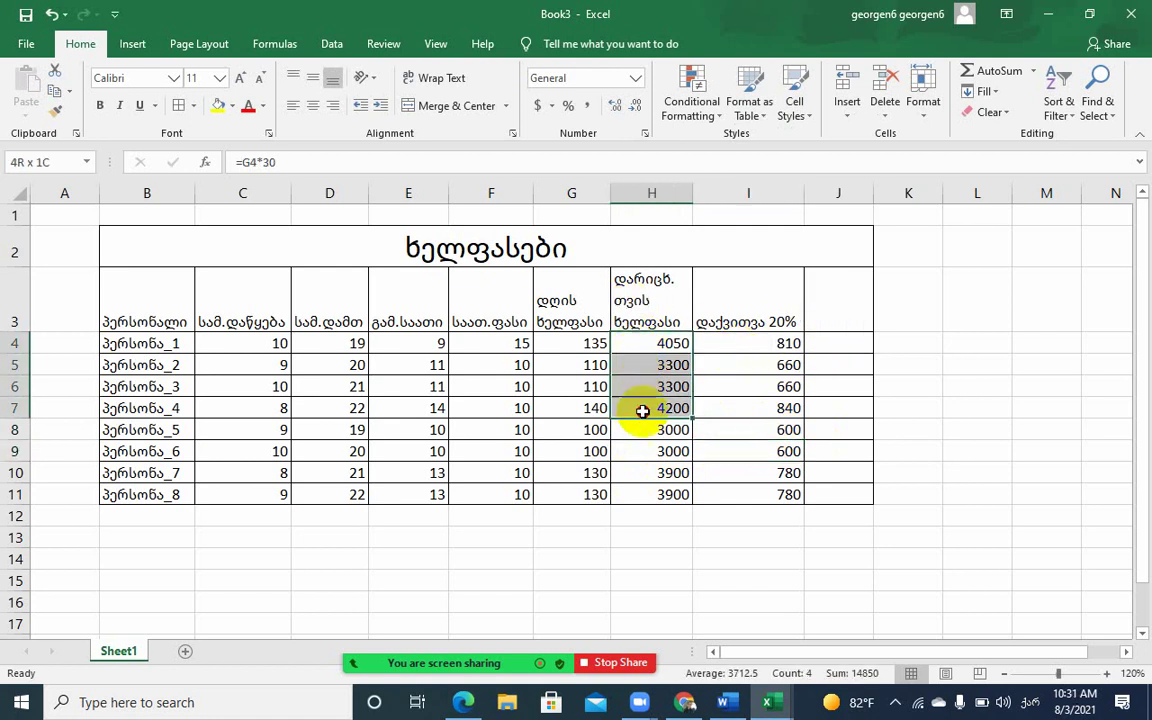
click(661, 494)
mouse_move(740, 341)
mouse_down()
mouse_move(763, 360)
mouse_move(762, 485)
mouse_up()
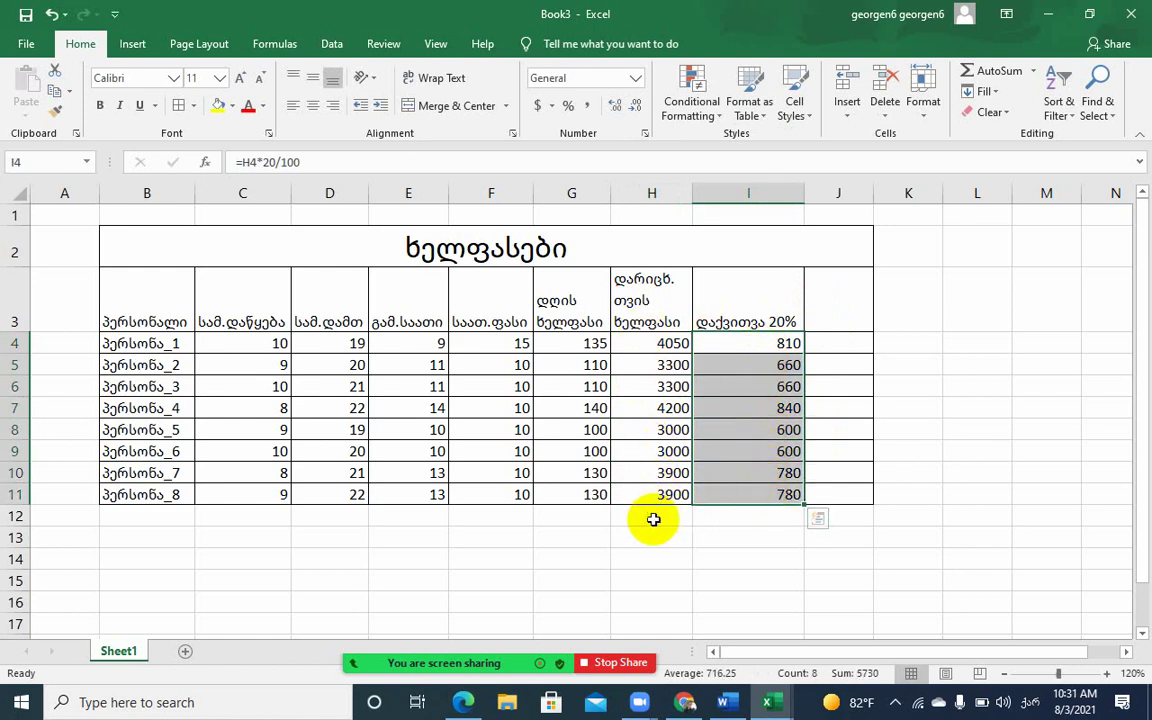
Add the wrapped header 'ხელზე ასაღები' in J3 and begin a formula in J4
click(818, 303)
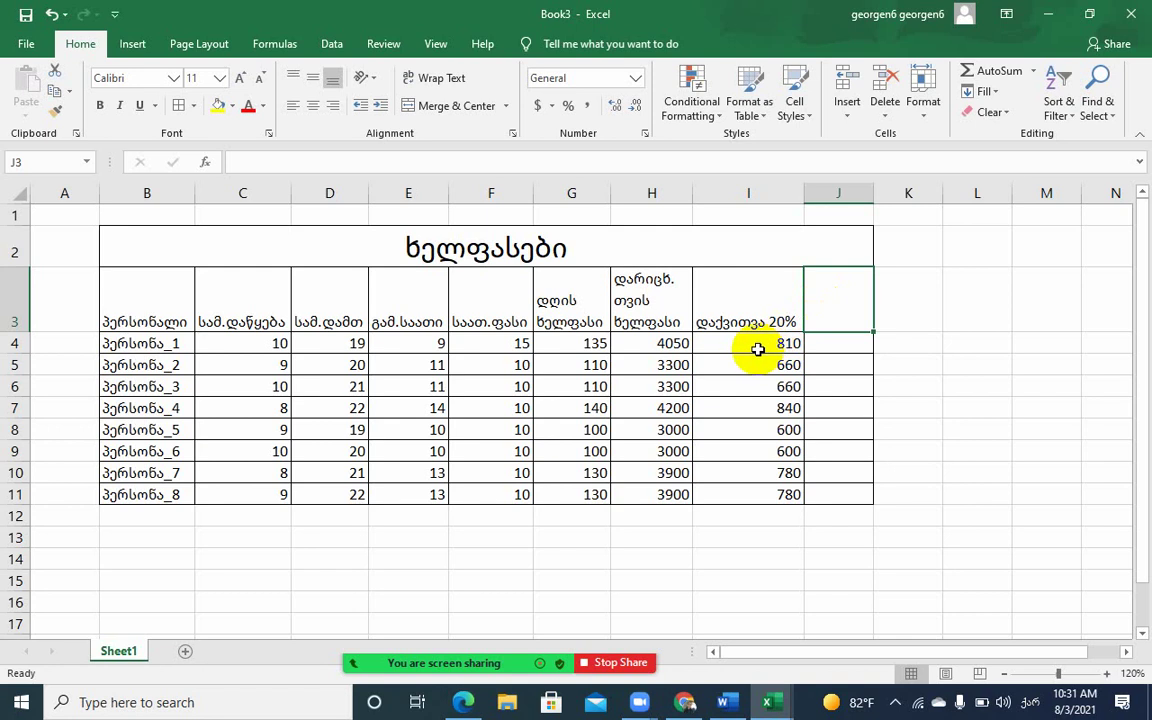
text(ხელზე)
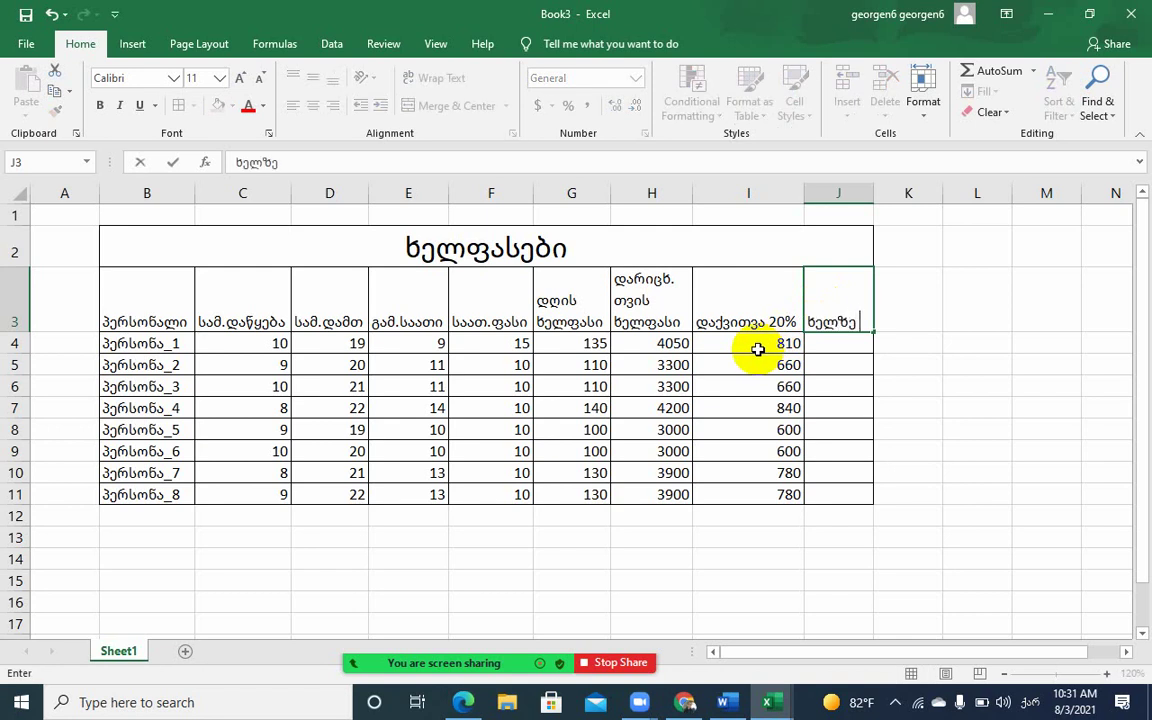
text( ასაღე)
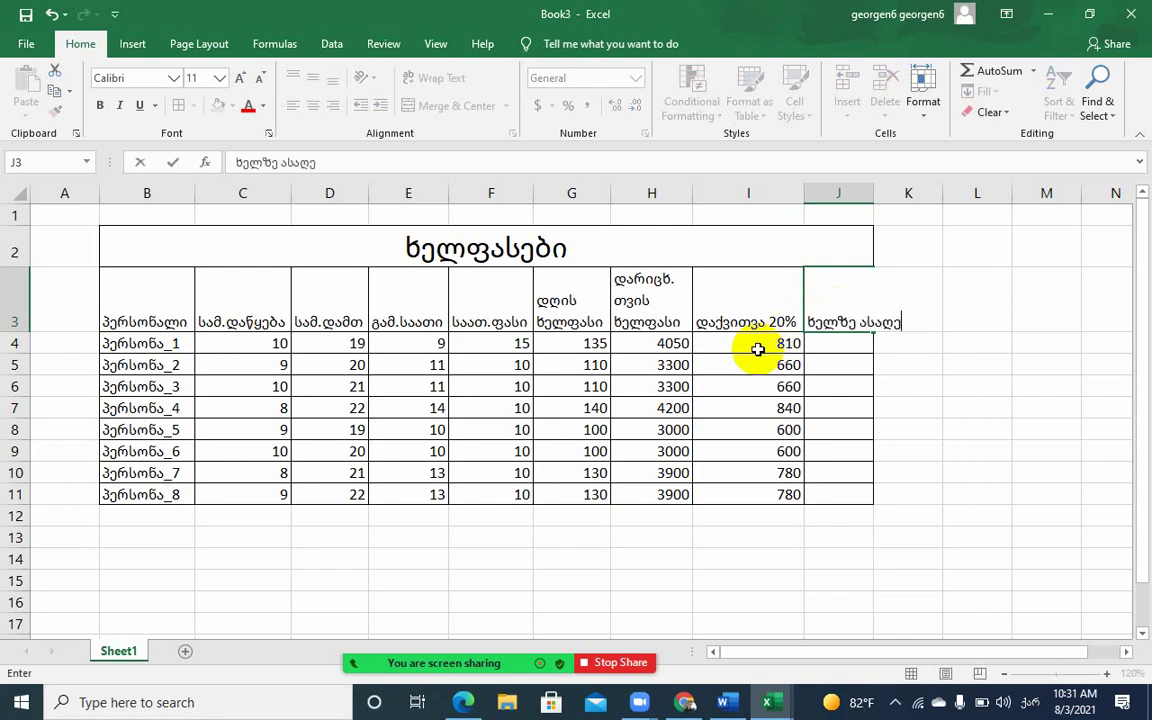
text(ბი)
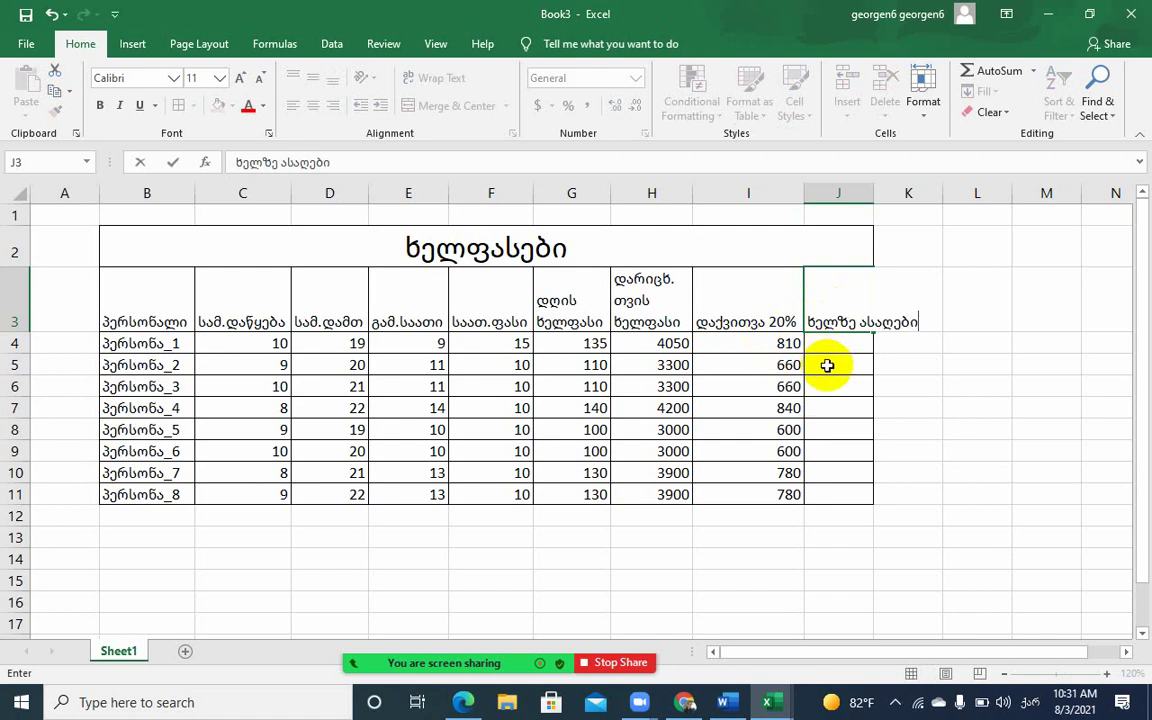
key(Return)
click(836, 290)
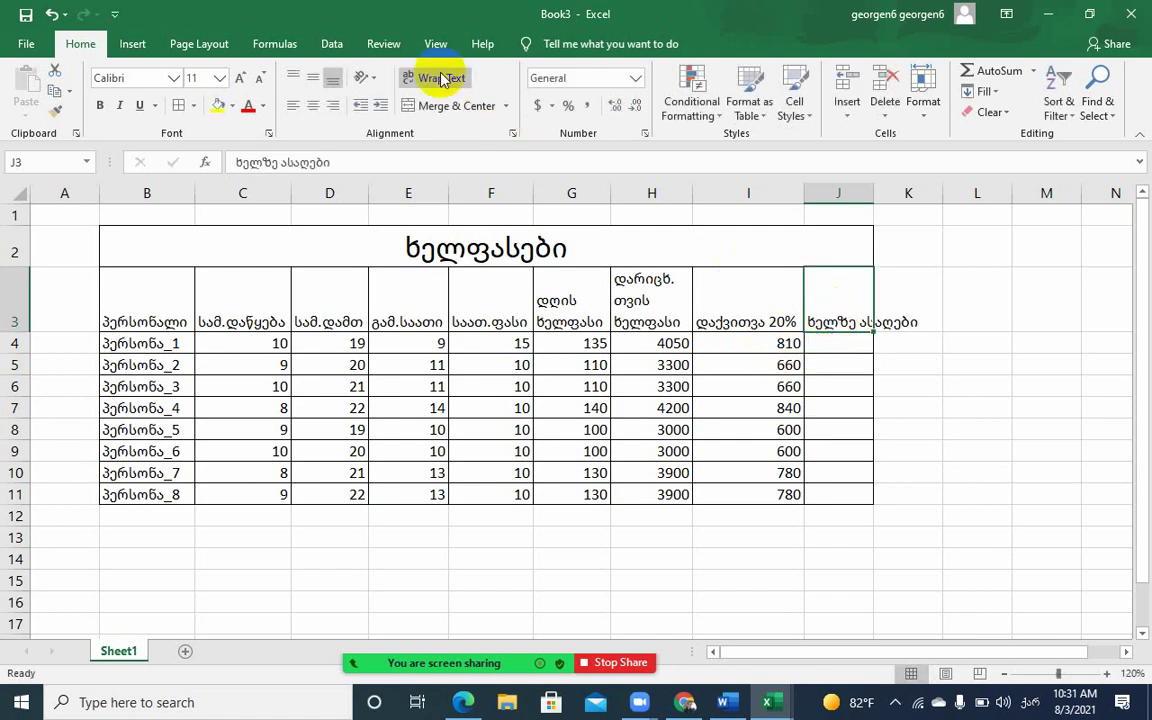
click(435, 78)
click(838, 346)
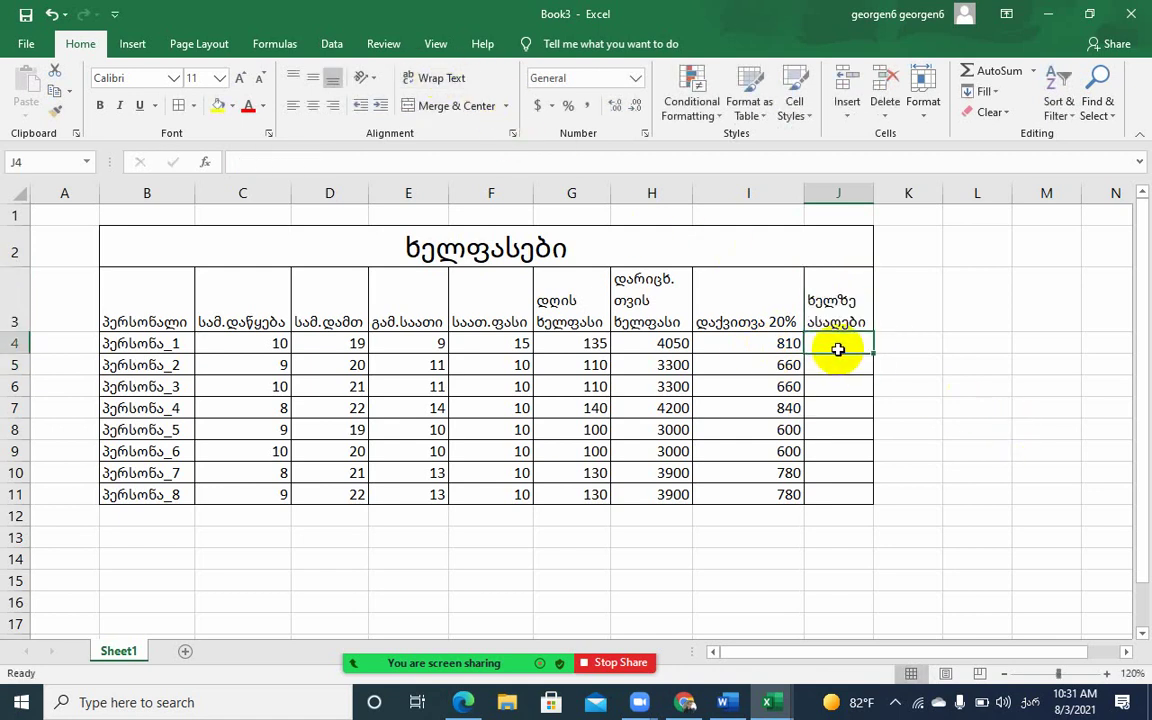
text(=)
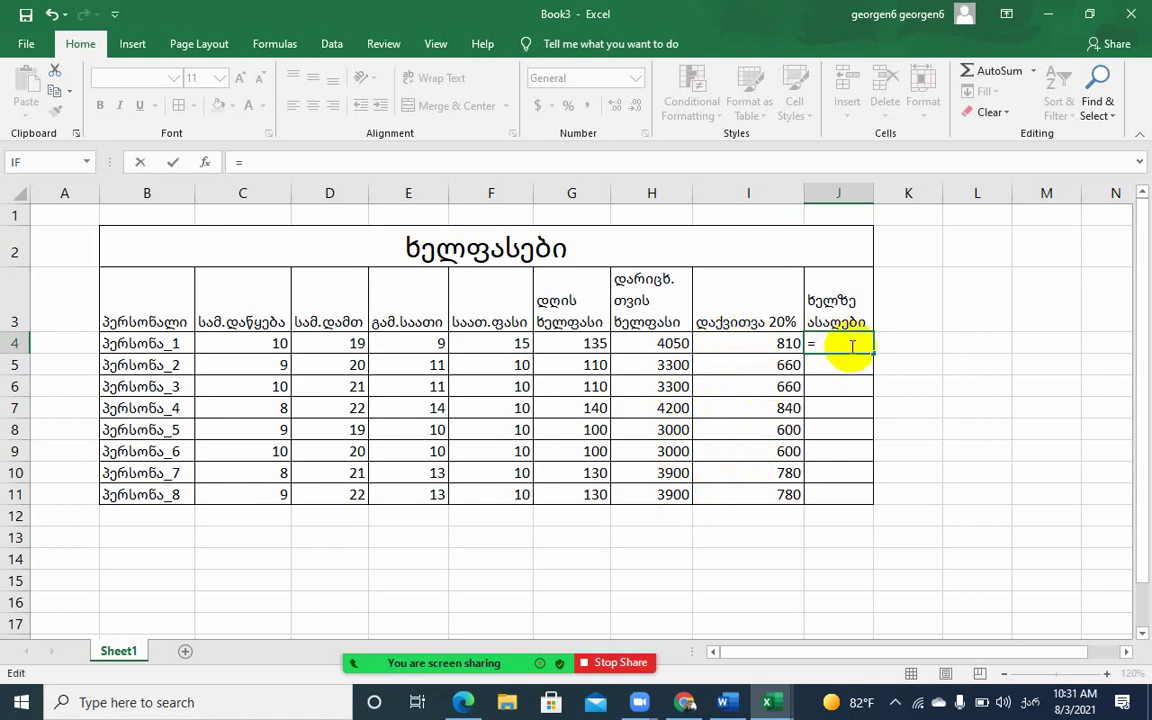
Enter =H4-I4 through =H6-I6 in J4:J6, giving 3240, 2640 and 2640
click(657, 343)
text(-)
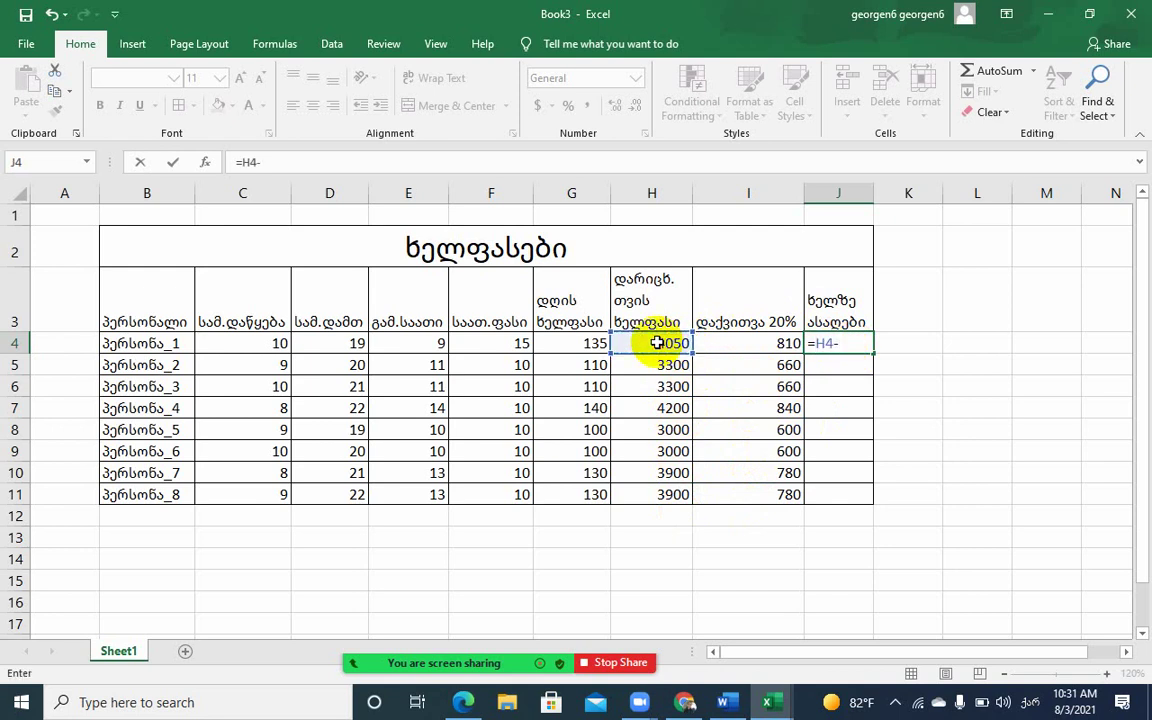
click(732, 341)
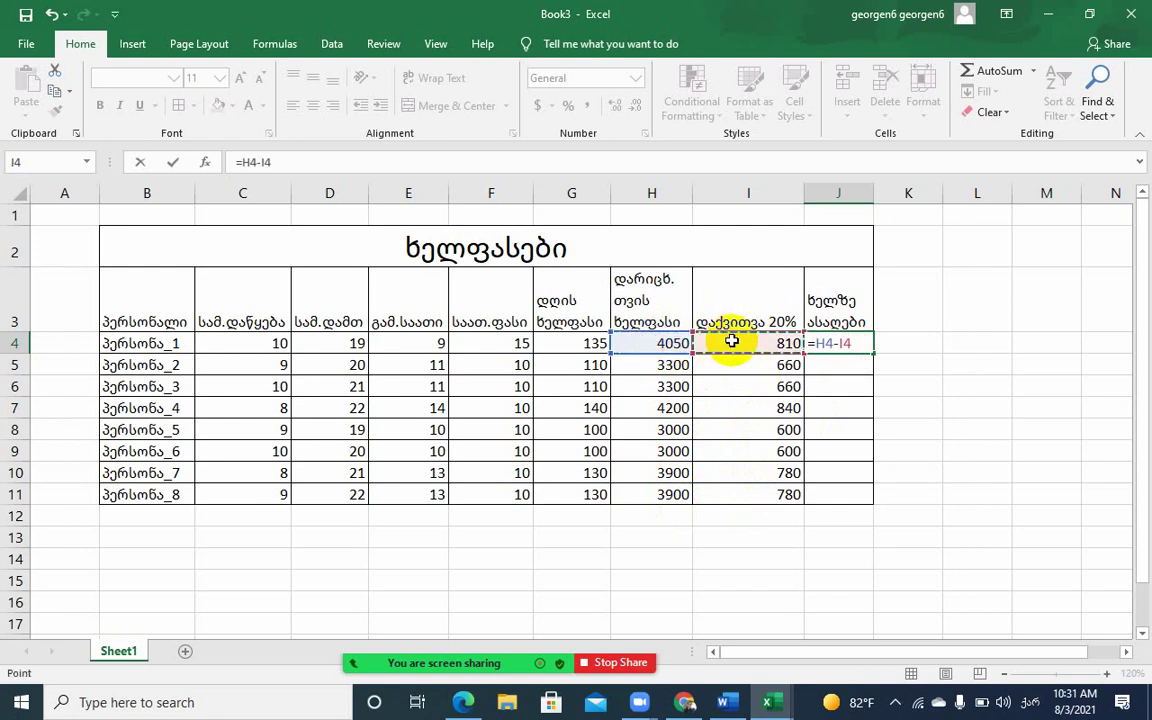
key(Return)
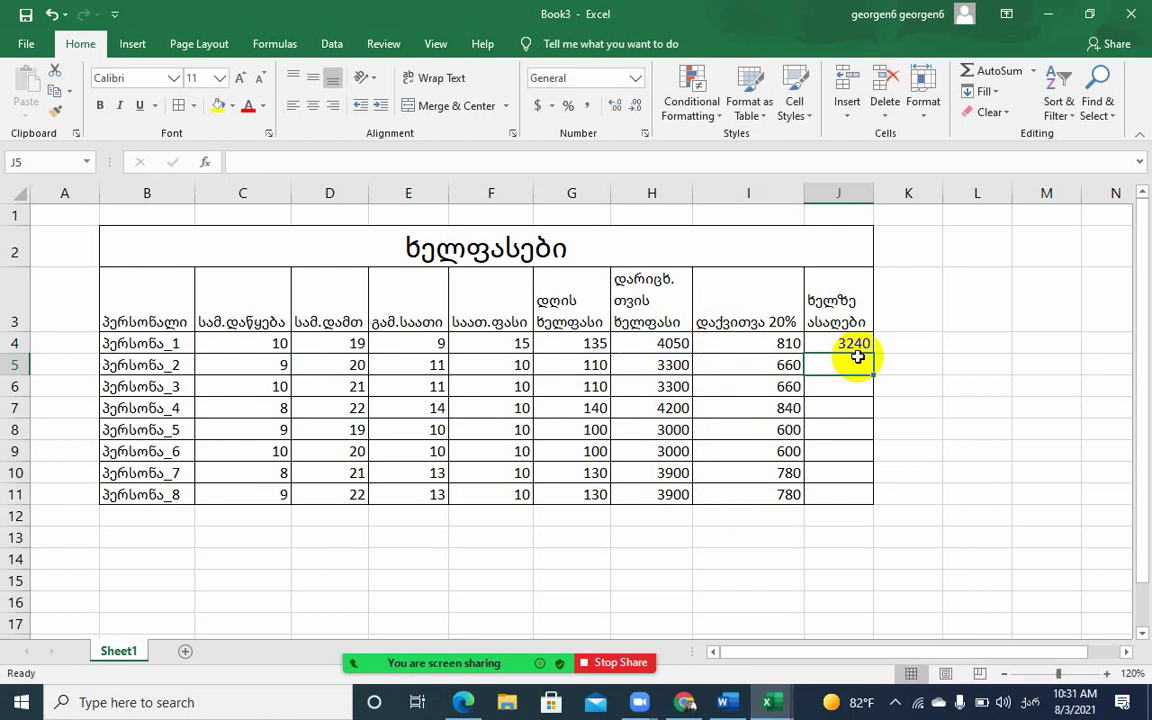
text(=)
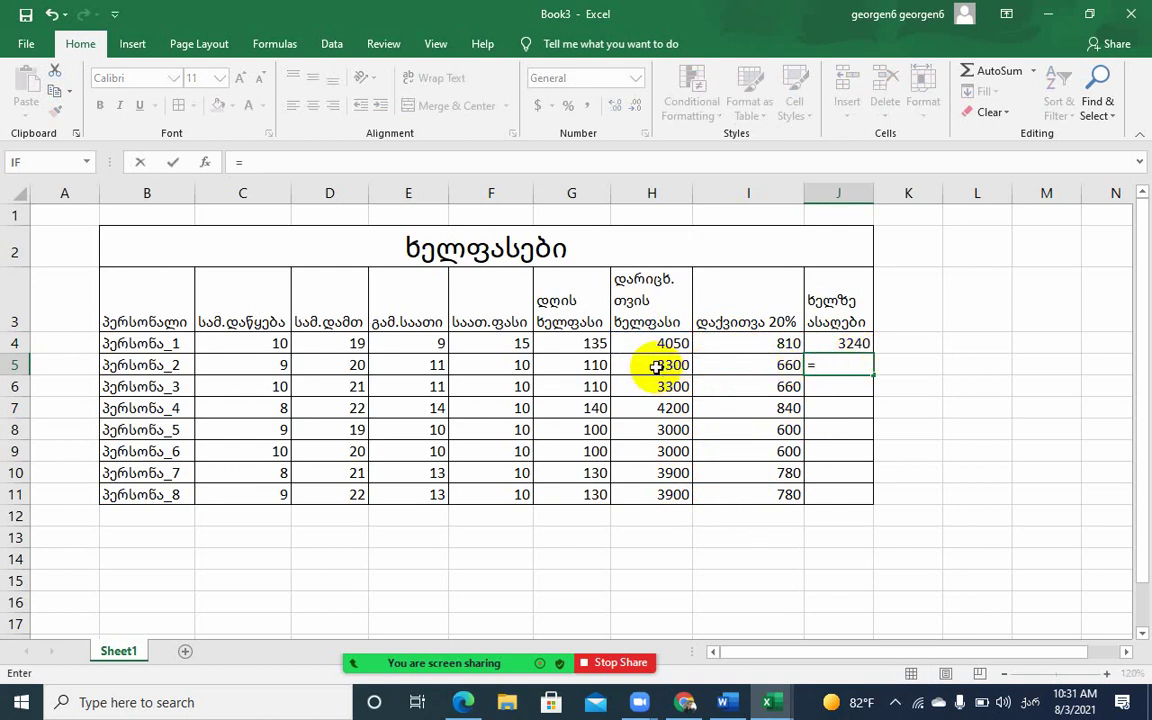
click(658, 367)
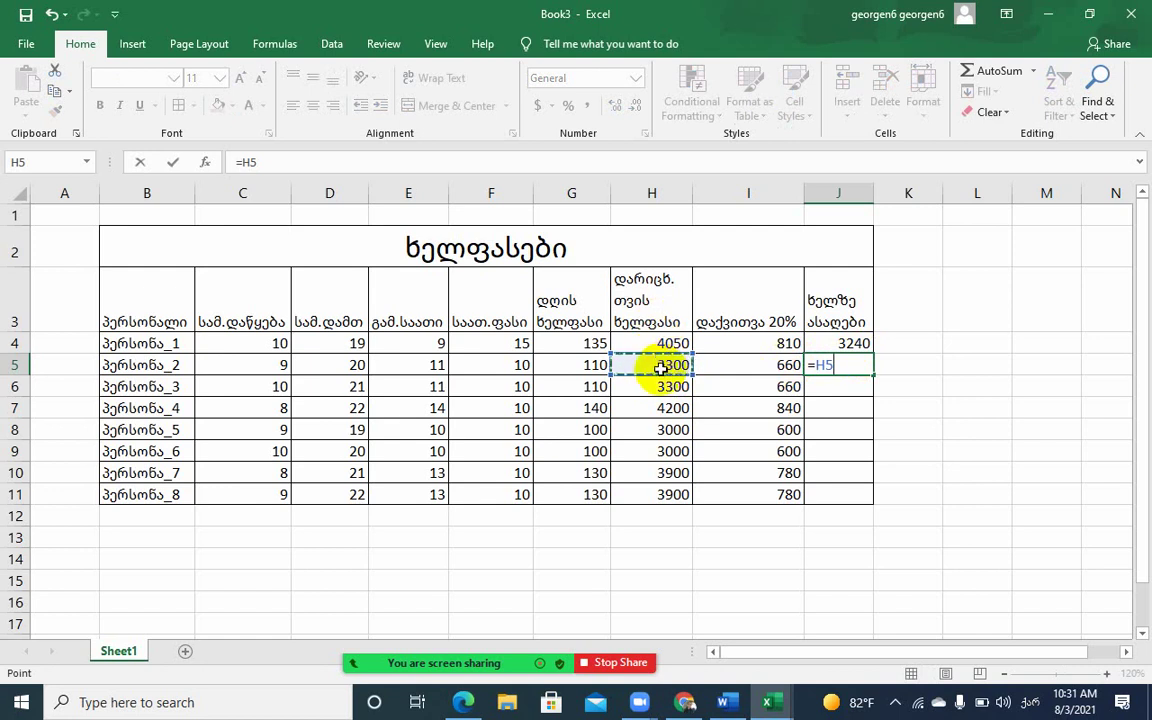
text(-)
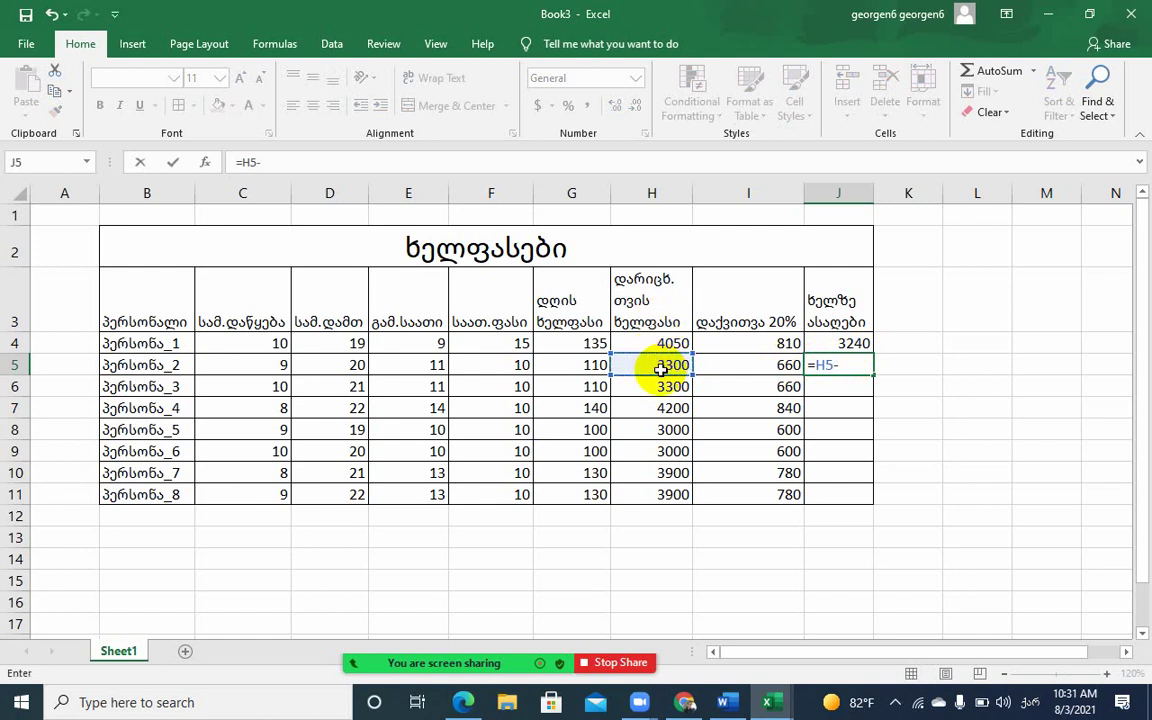
click(740, 367)
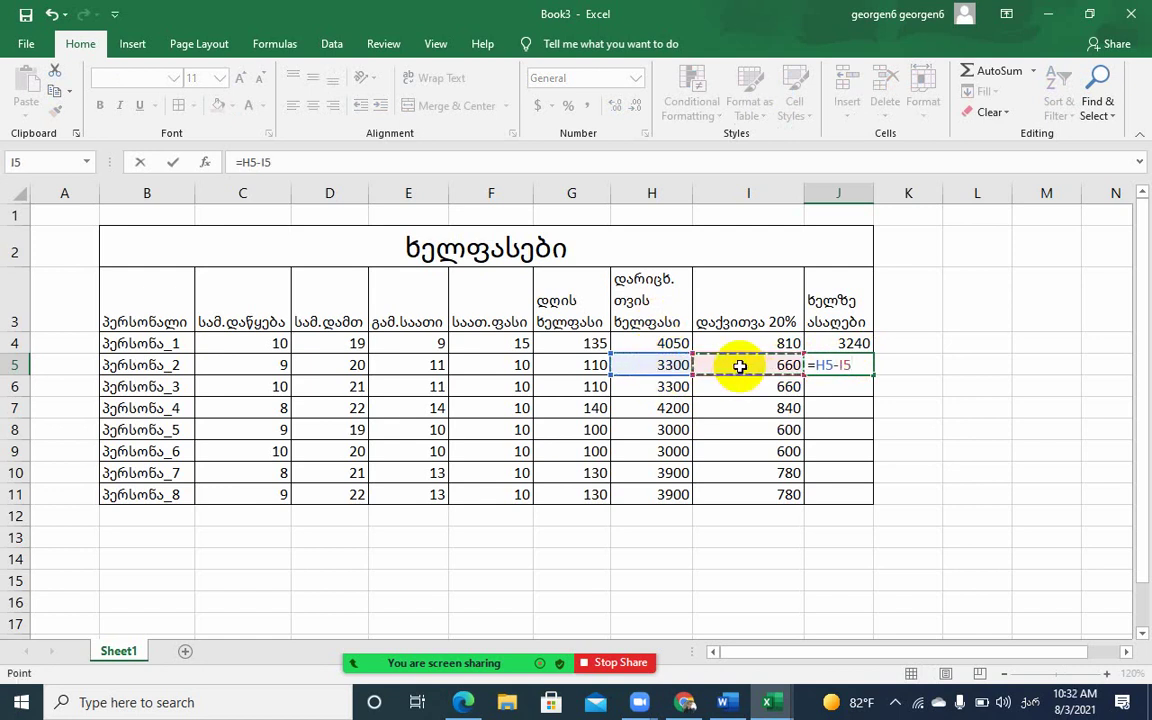
key(Return)
text(=)
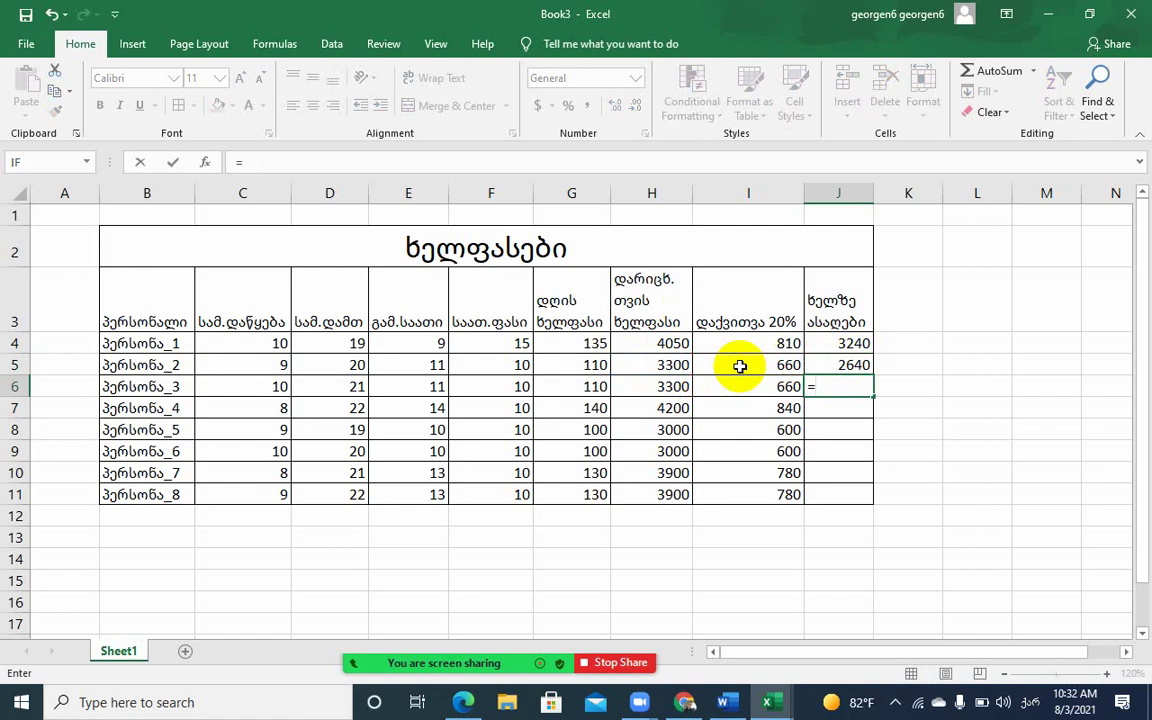
click(673, 388)
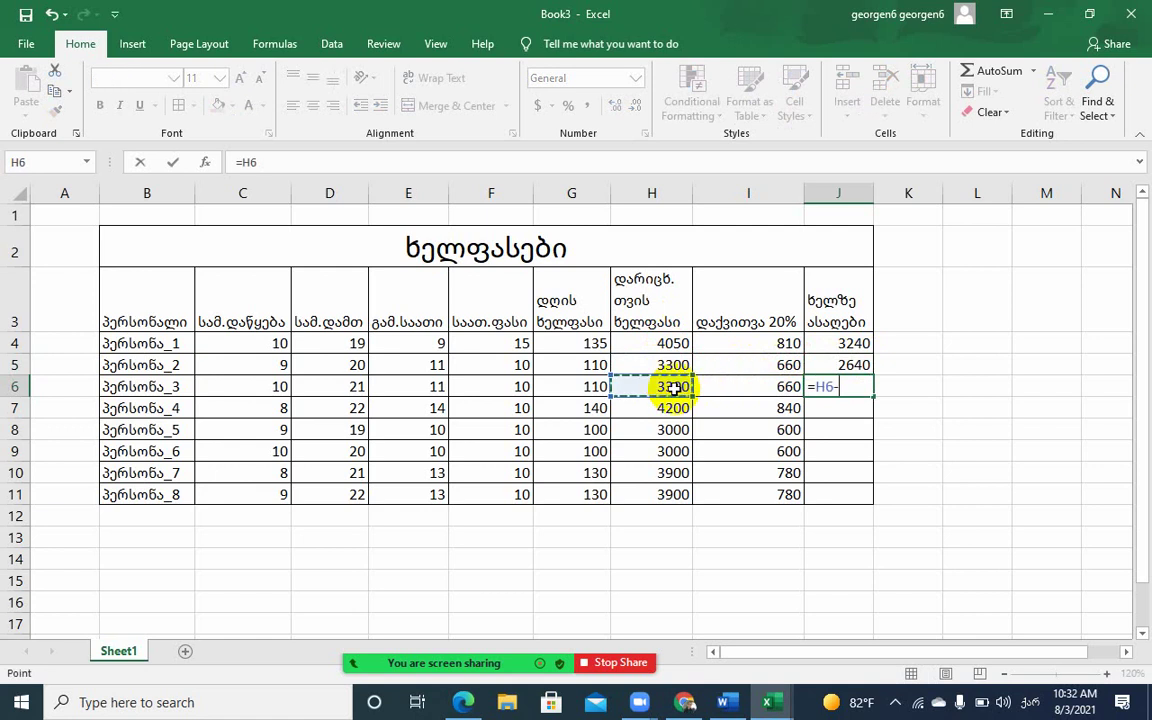
text(-)
click(769, 395)
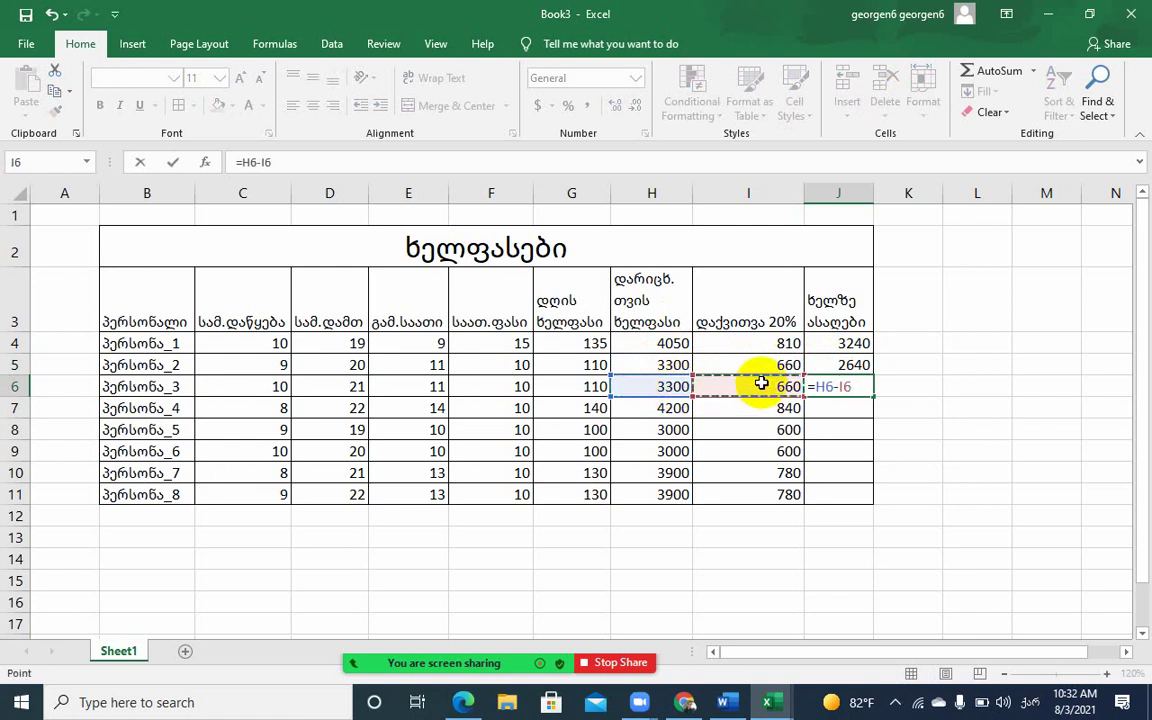
key(Return)
Enter =H7-I7 and =H8-I8 in J7 and J8, giving 3360 and 2400
text(=)
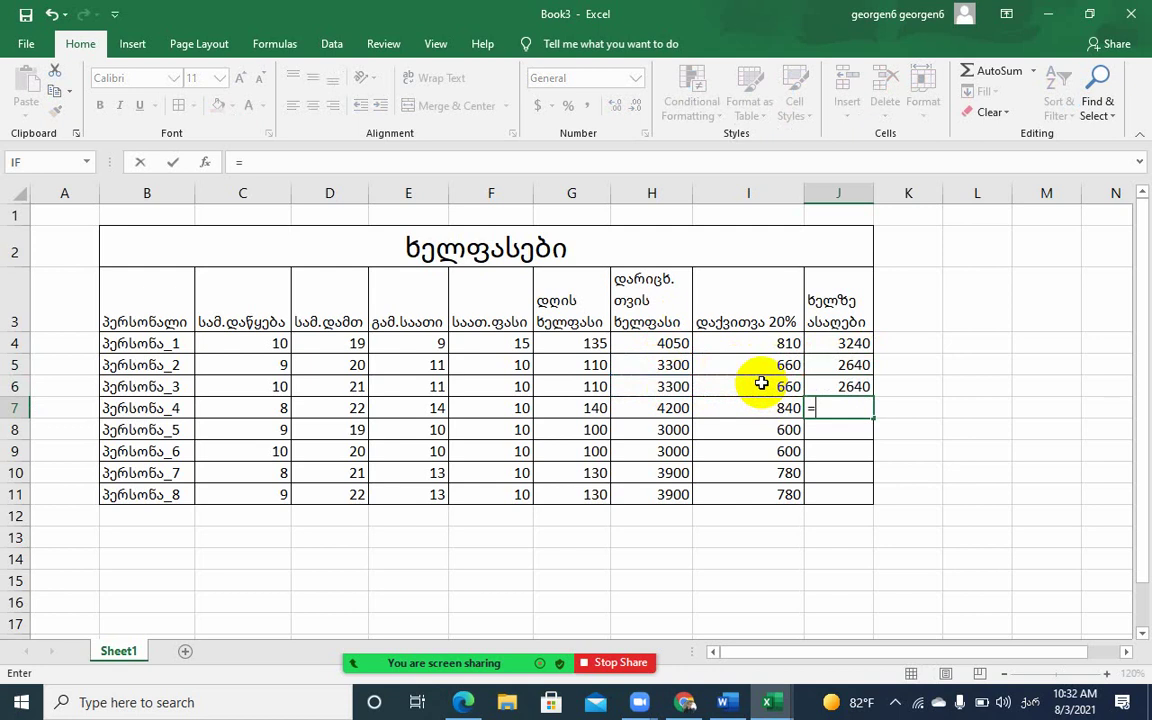
click(660, 406)
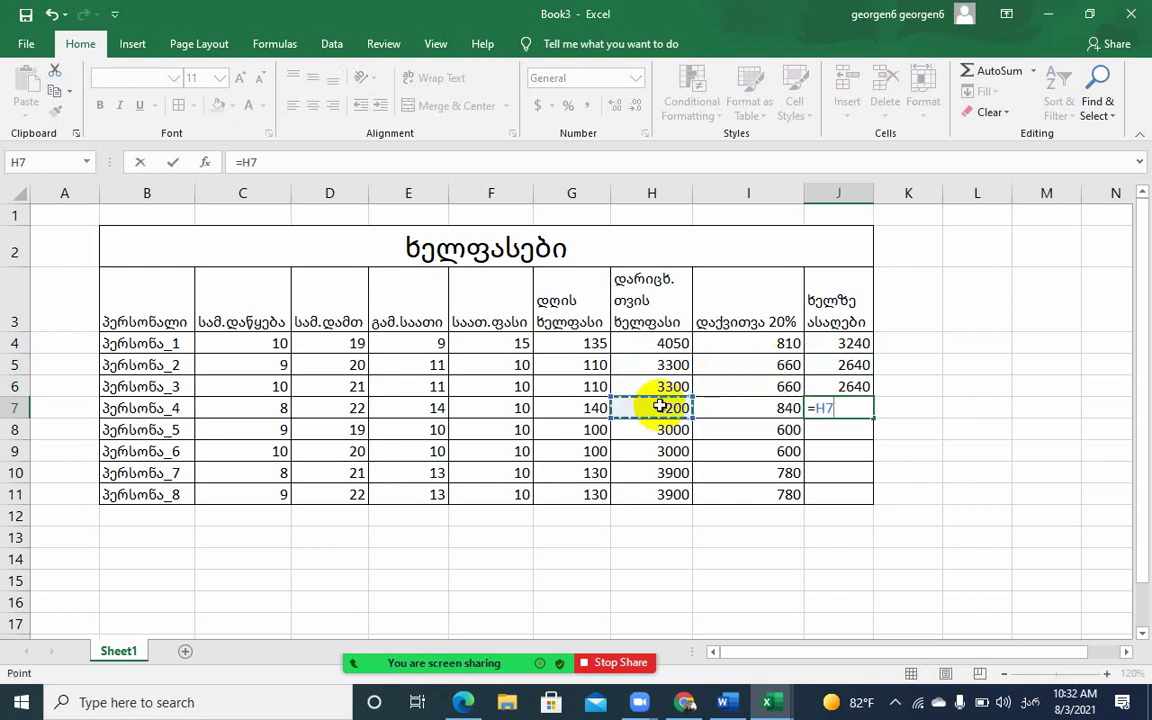
text(-)
click(762, 408)
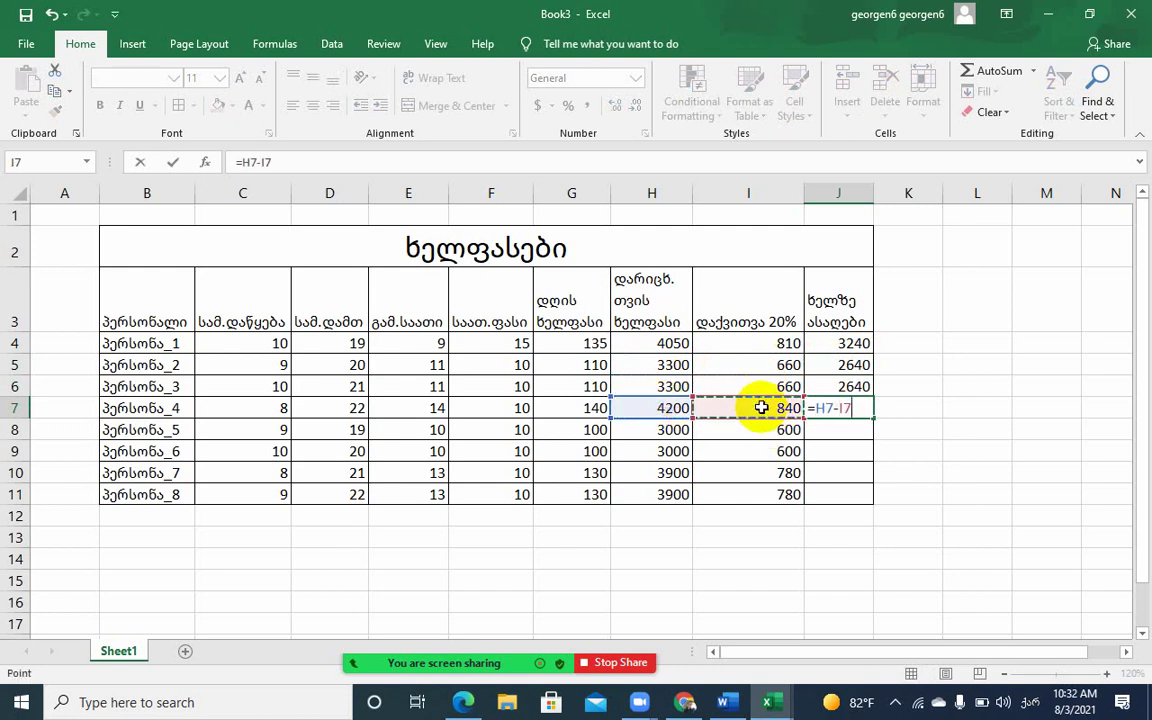
key(Return)
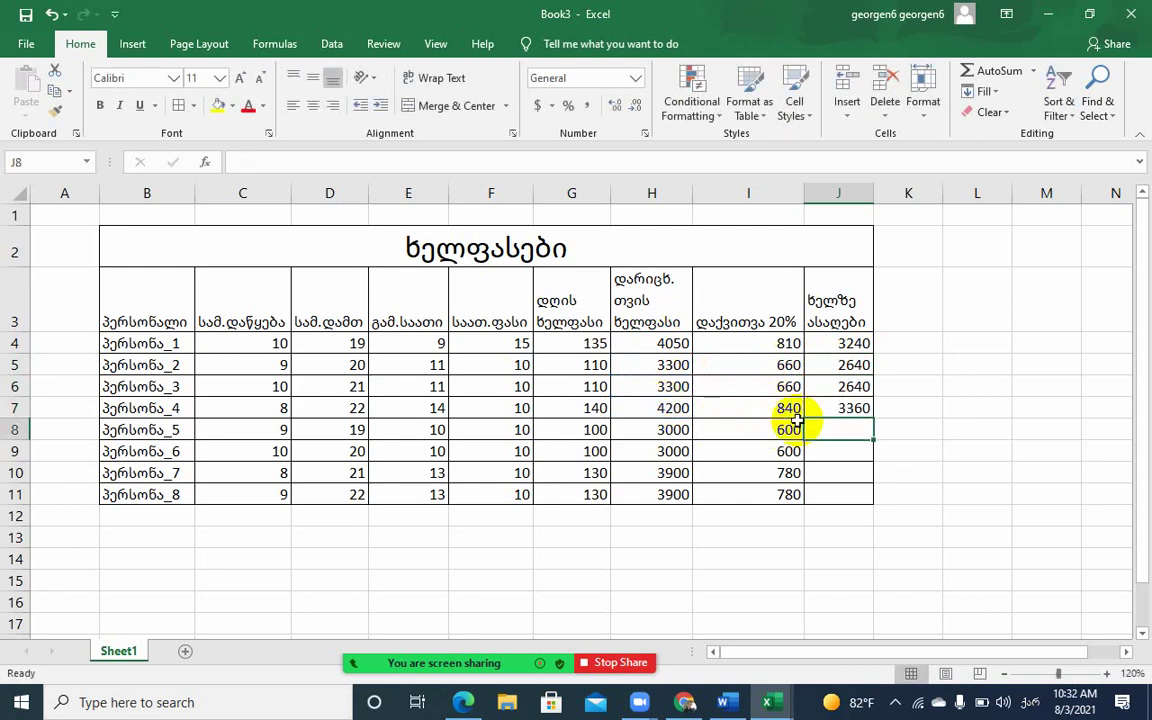
text(=)
click(666, 430)
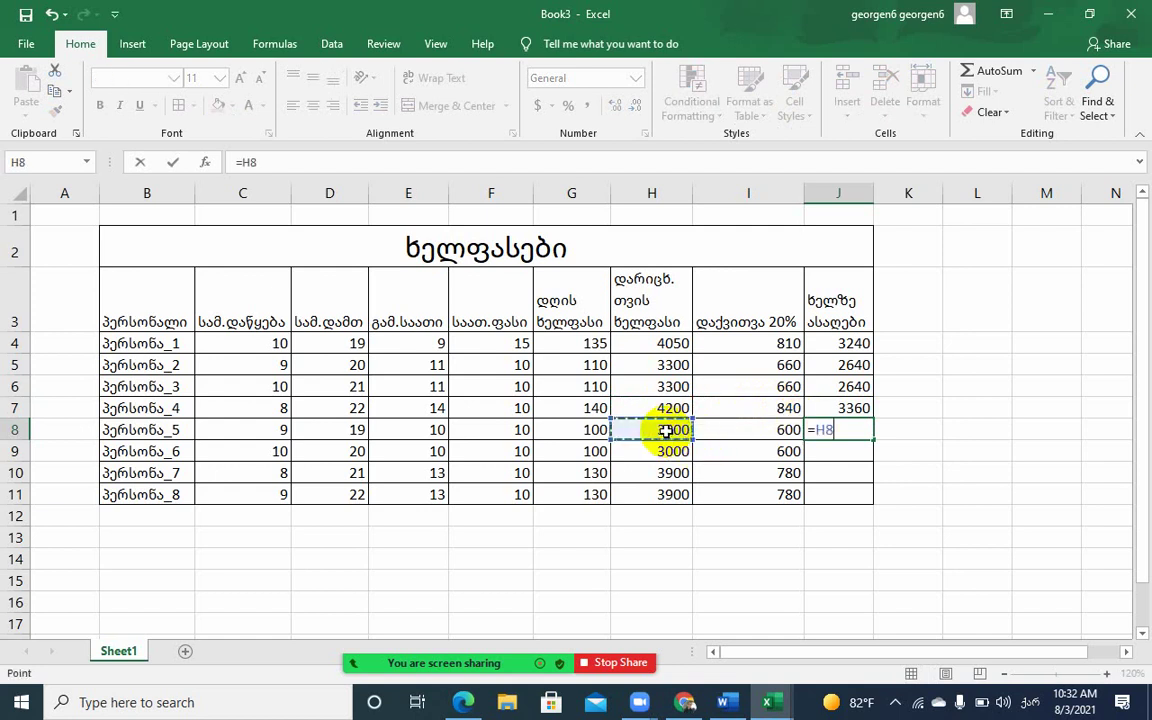
text(-)
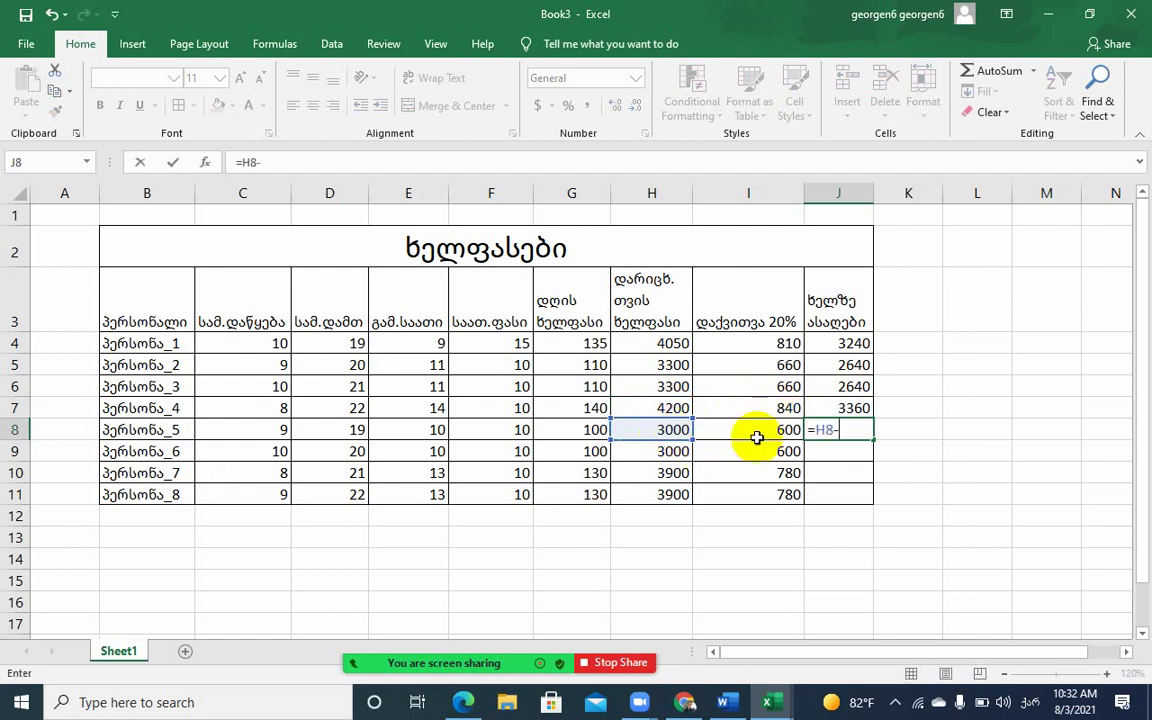
click(758, 437)
key(Return)
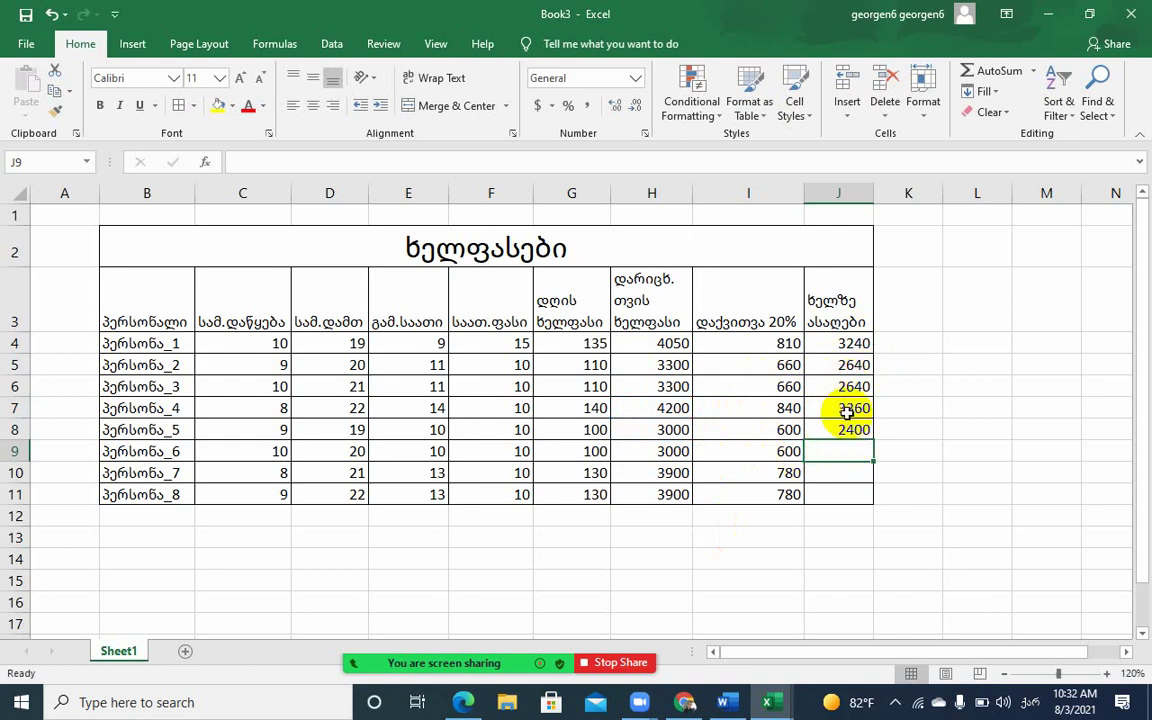
Verify the J6 net pay formula and enter =H9-I9 in J9, giving 2400
click(840, 393)
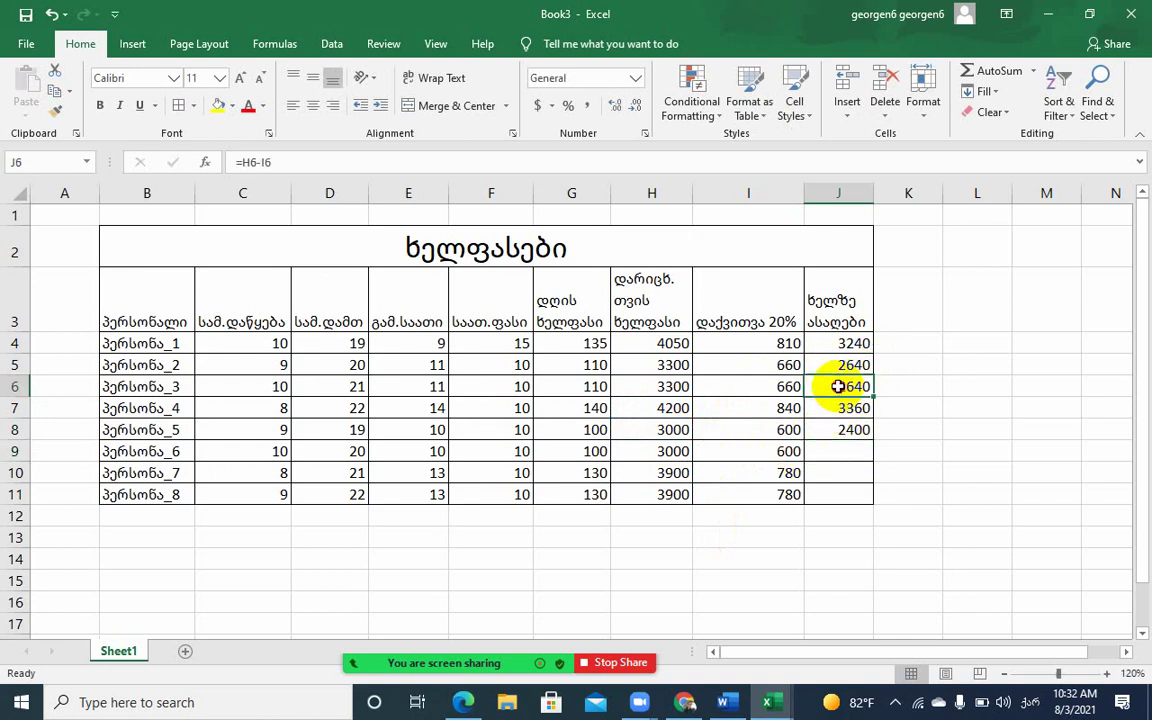
double_click(838, 390)
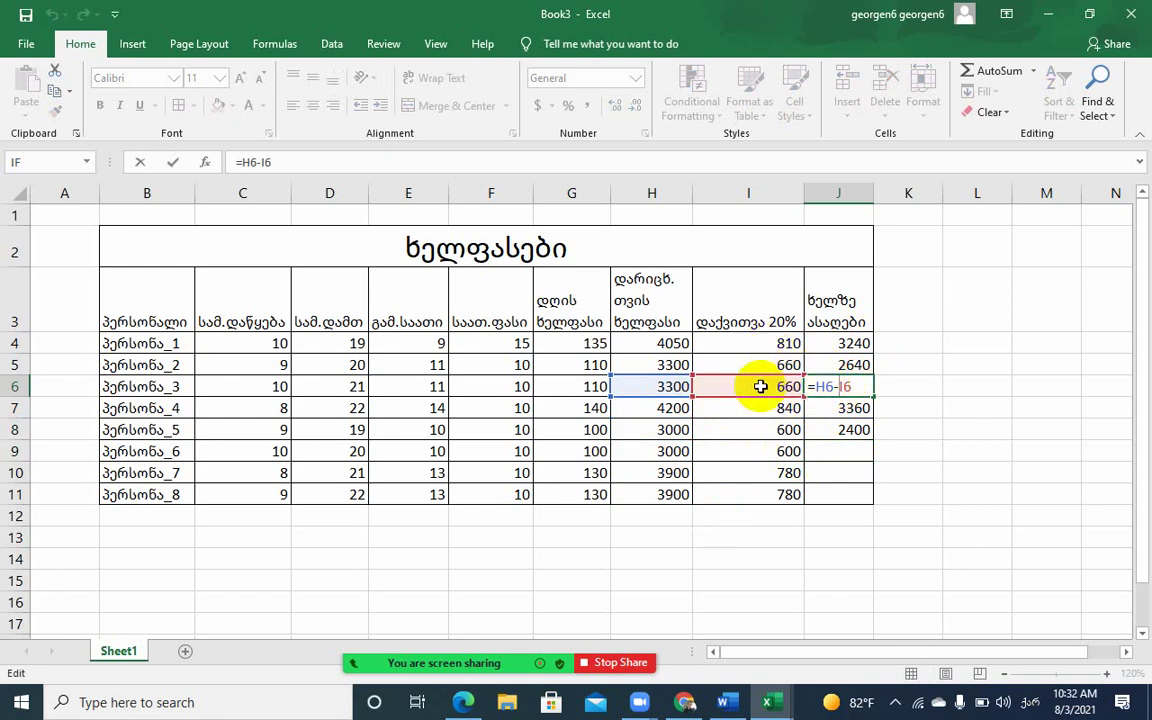
key(Return)
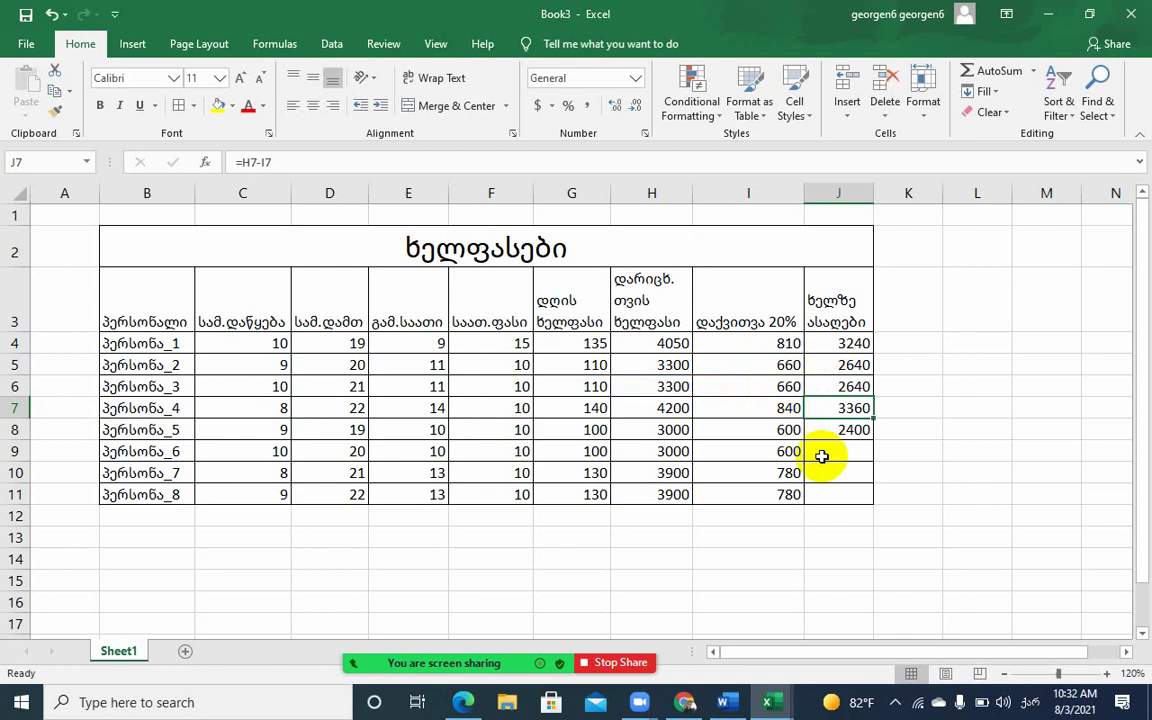
click(818, 451)
text(=)
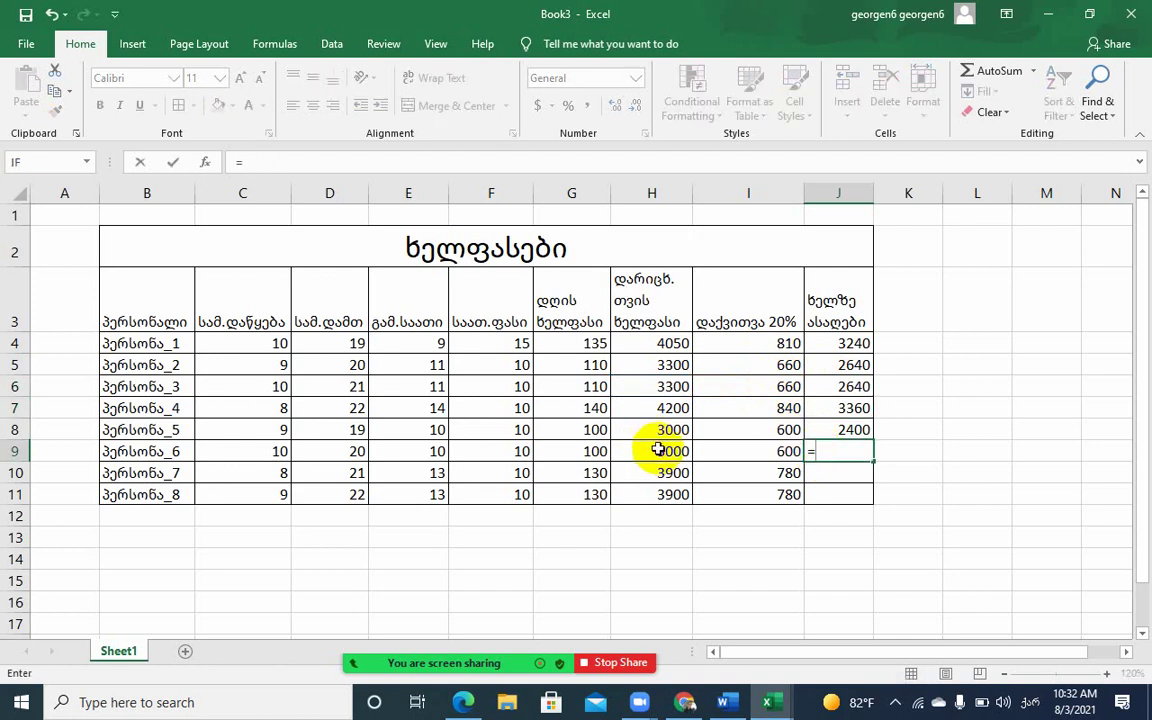
click(657, 451)
text(-)
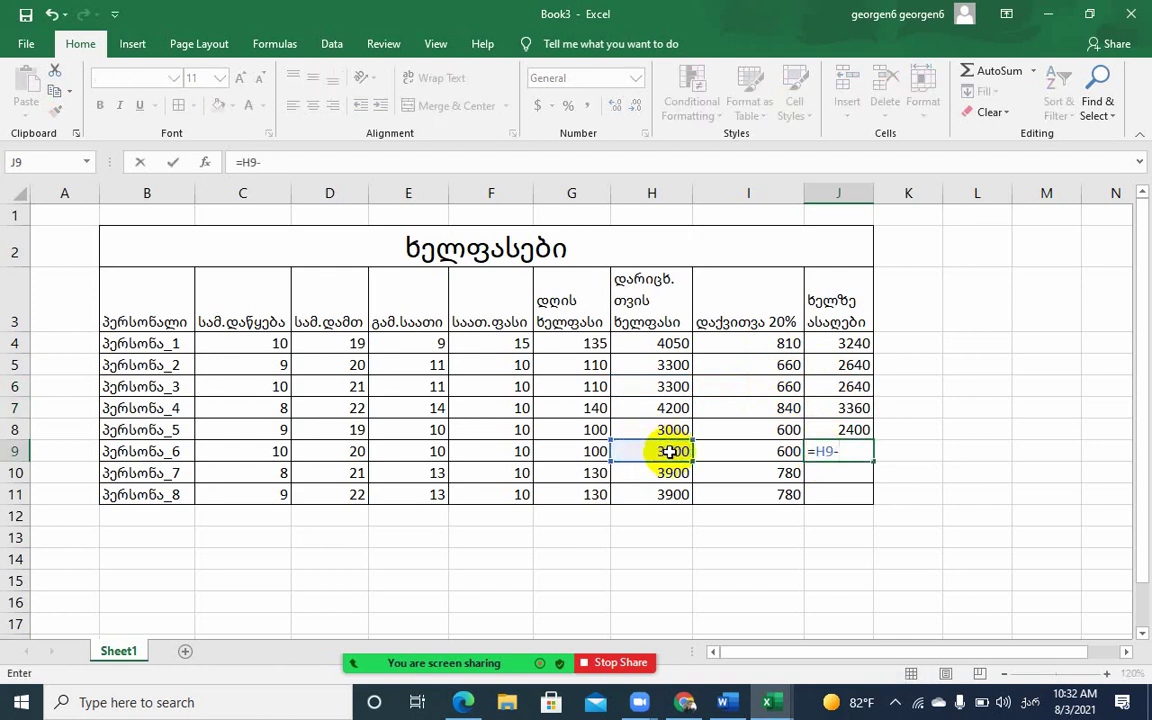
click(733, 449)
key(Return)
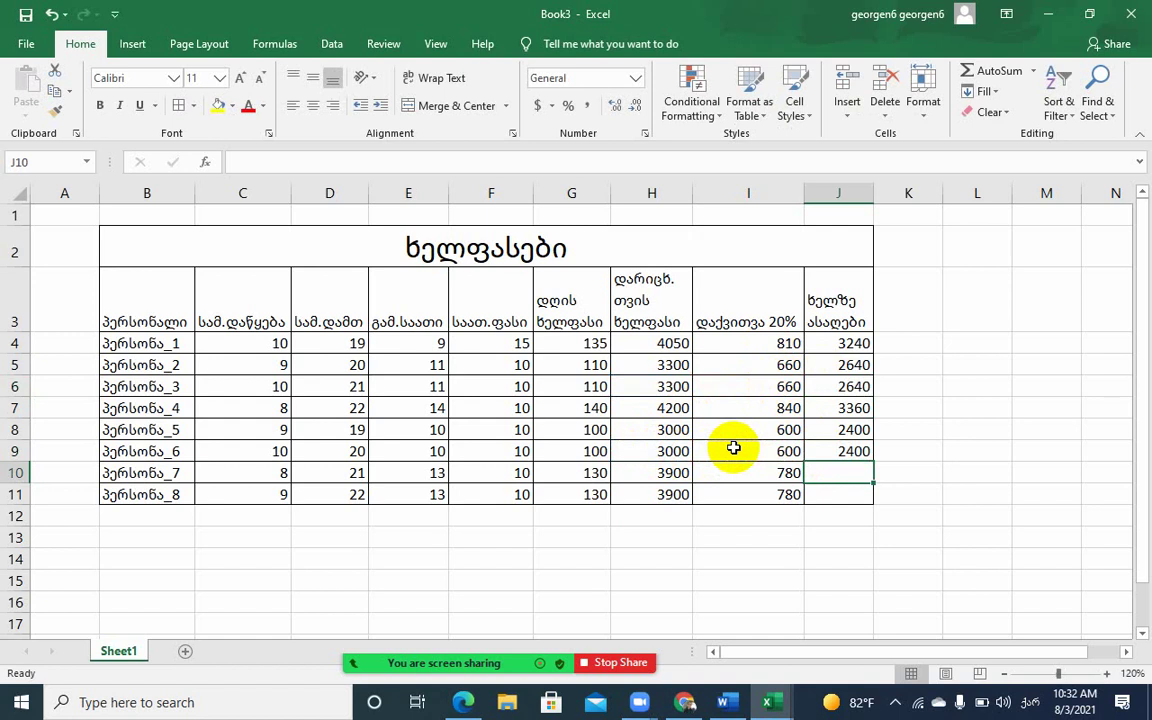
Enter the net pay formulas in J10 and J11, each giving 3120
text(=)
click(664, 474)
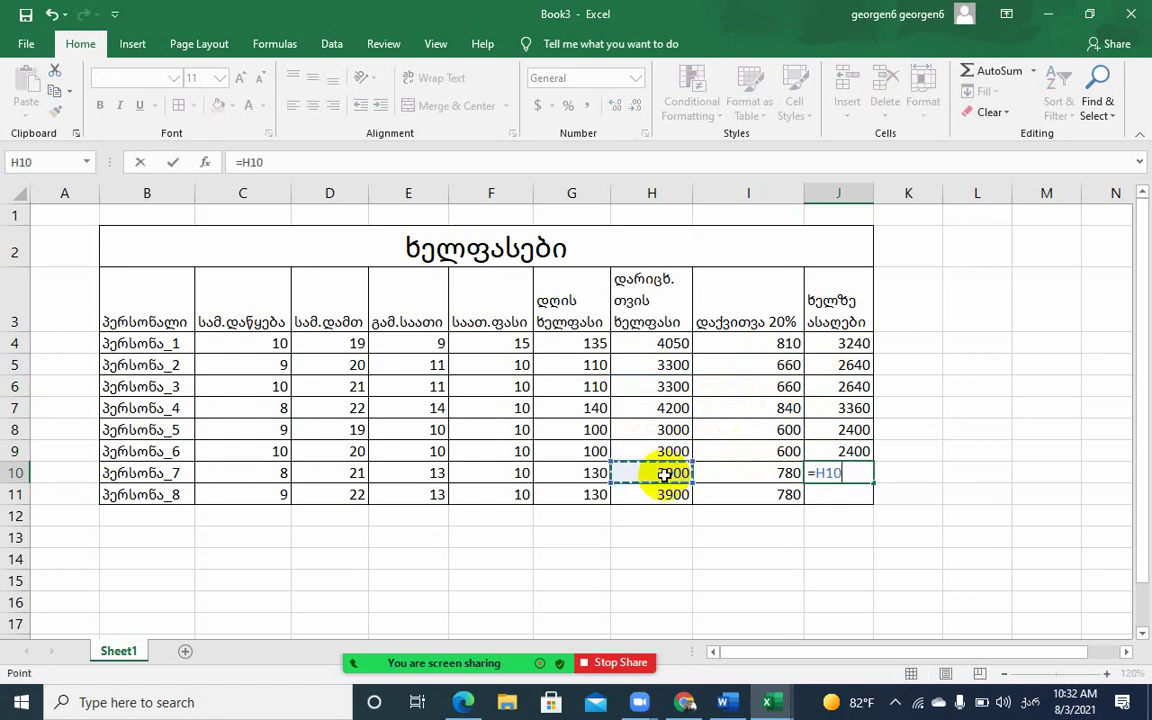
text(-)
click(742, 473)
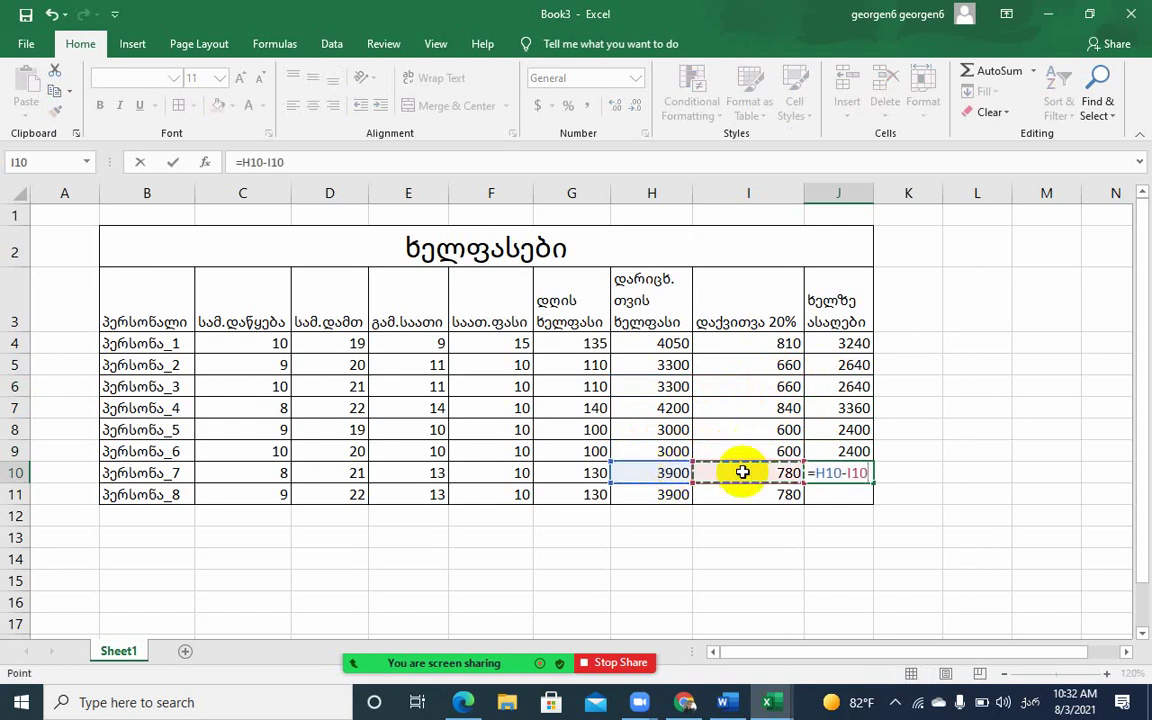
key(Return)
text(=)
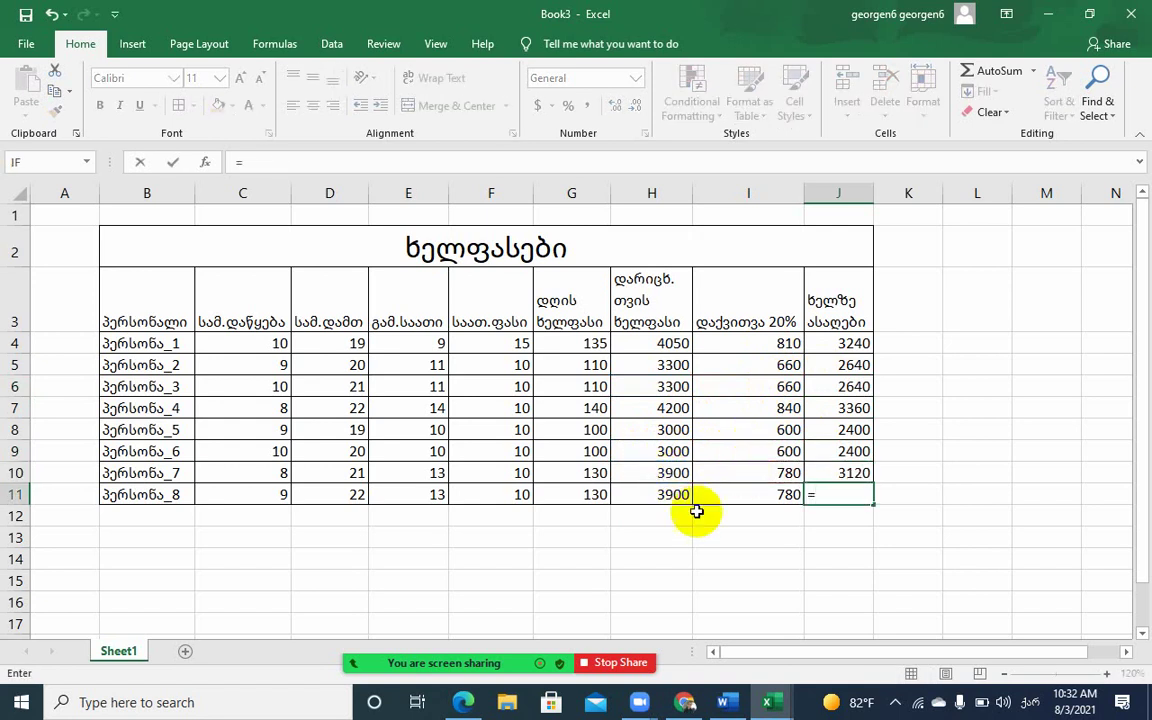
click(668, 494)
text(-)
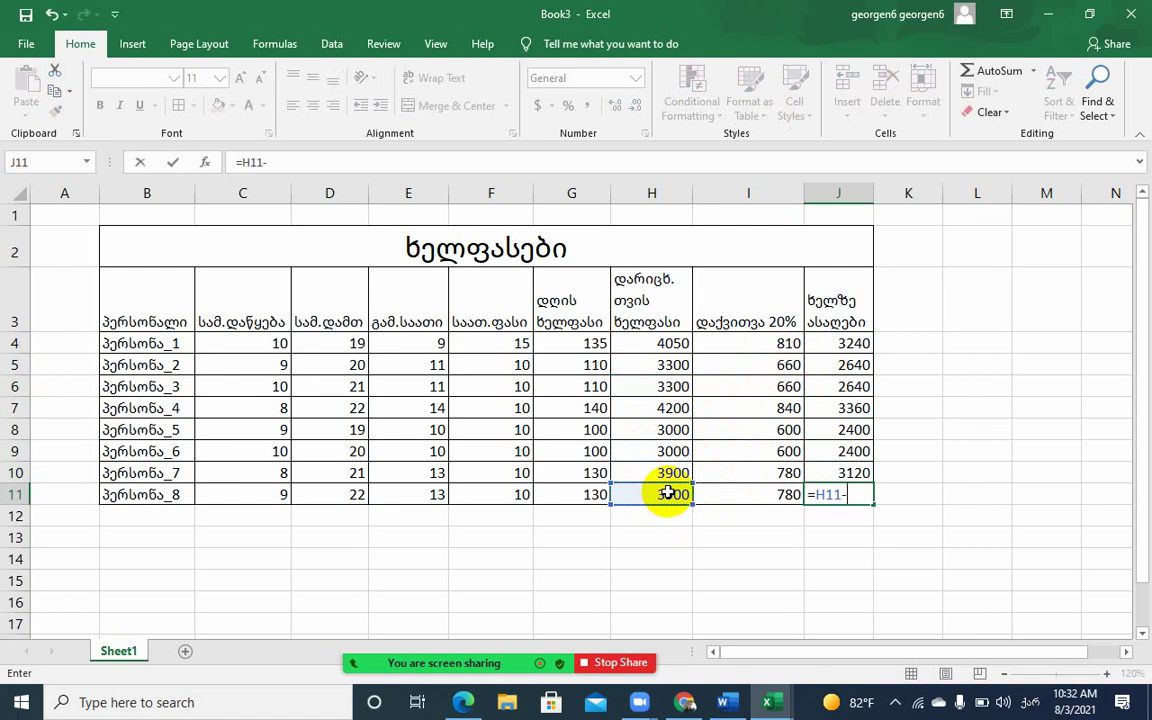
key(Return)
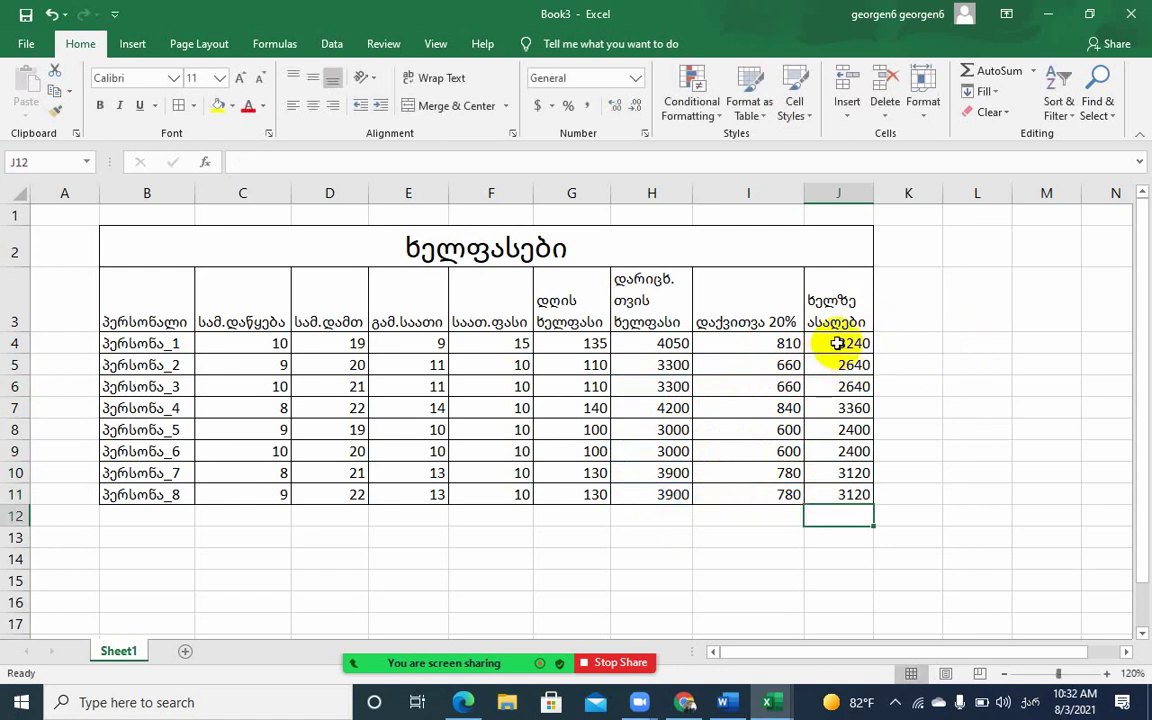
Review the net pay values in J4:J11, then make the row 3 headings bold
drag(840, 343, 845, 491)
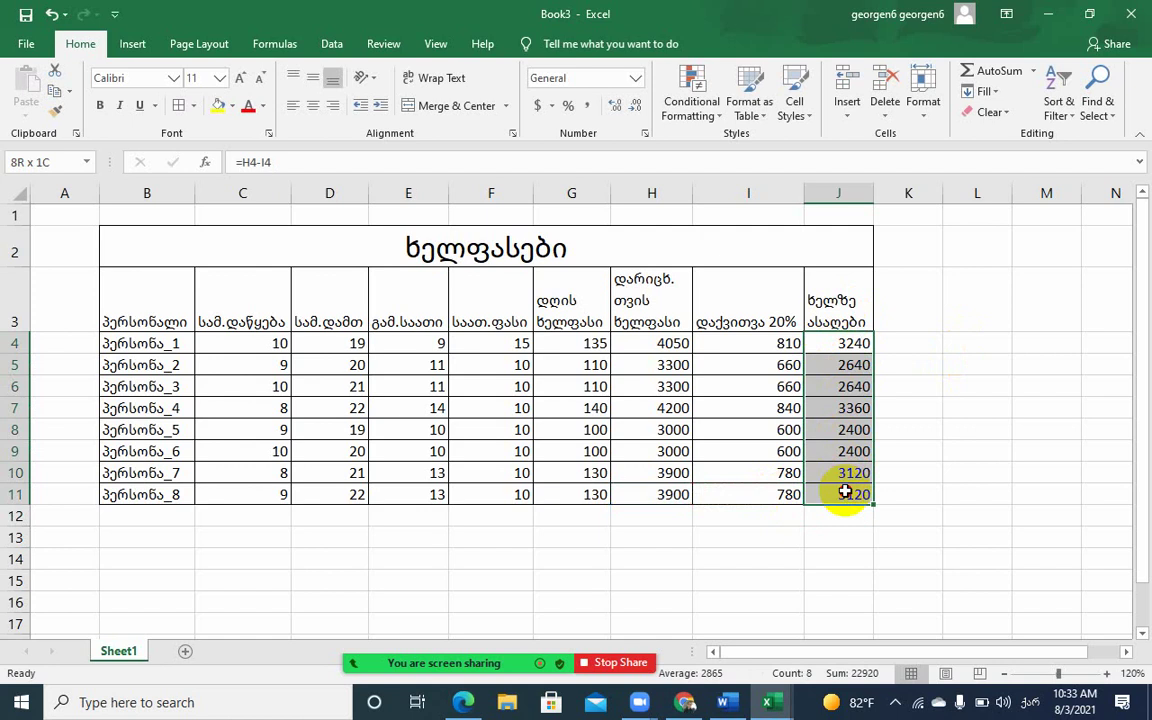
drag(845, 491, 845, 491)
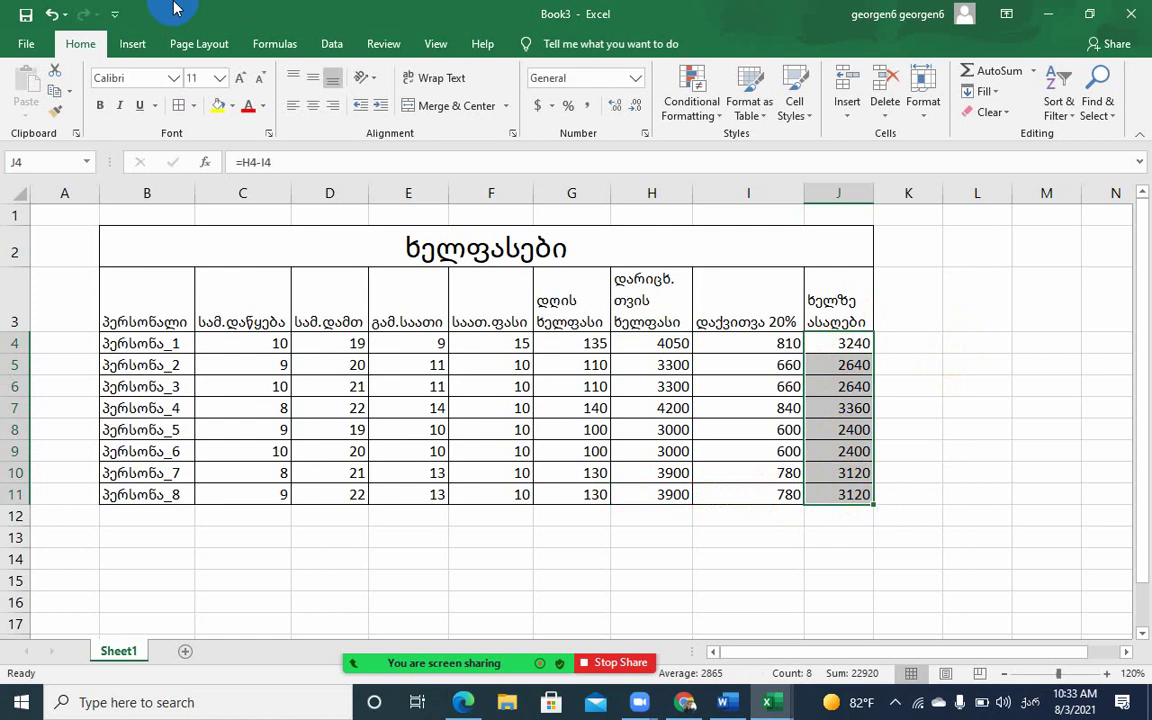
drag(172, 343, 165, 504)
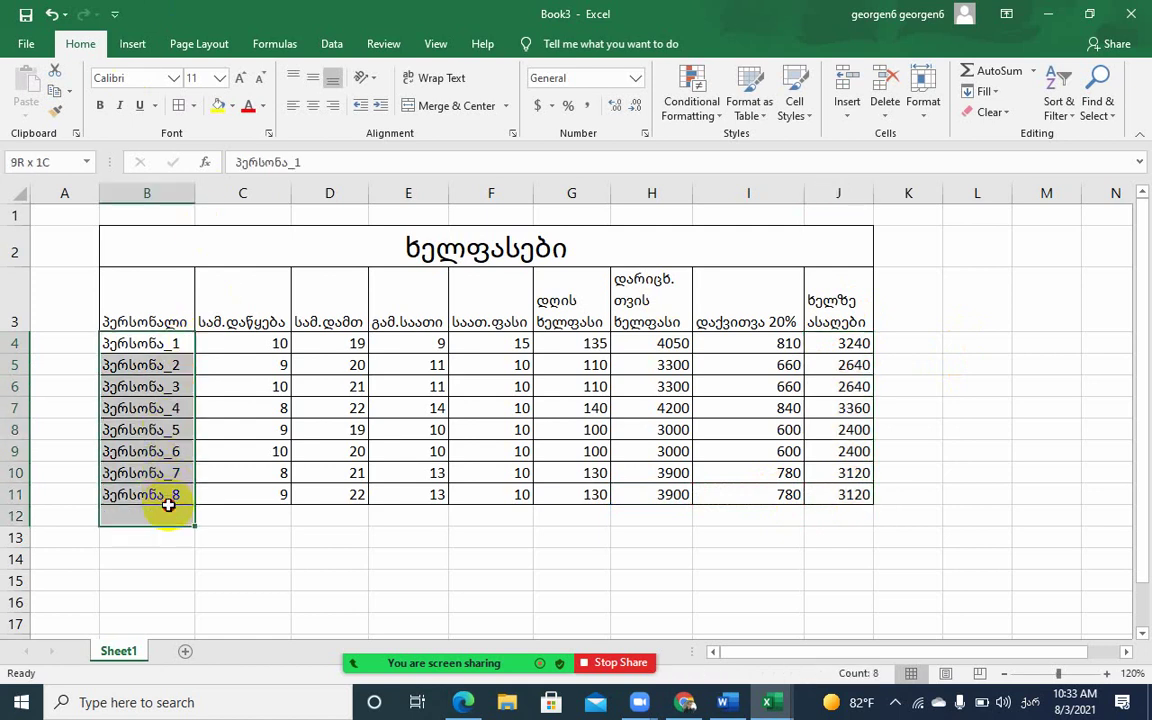
click(22, 316)
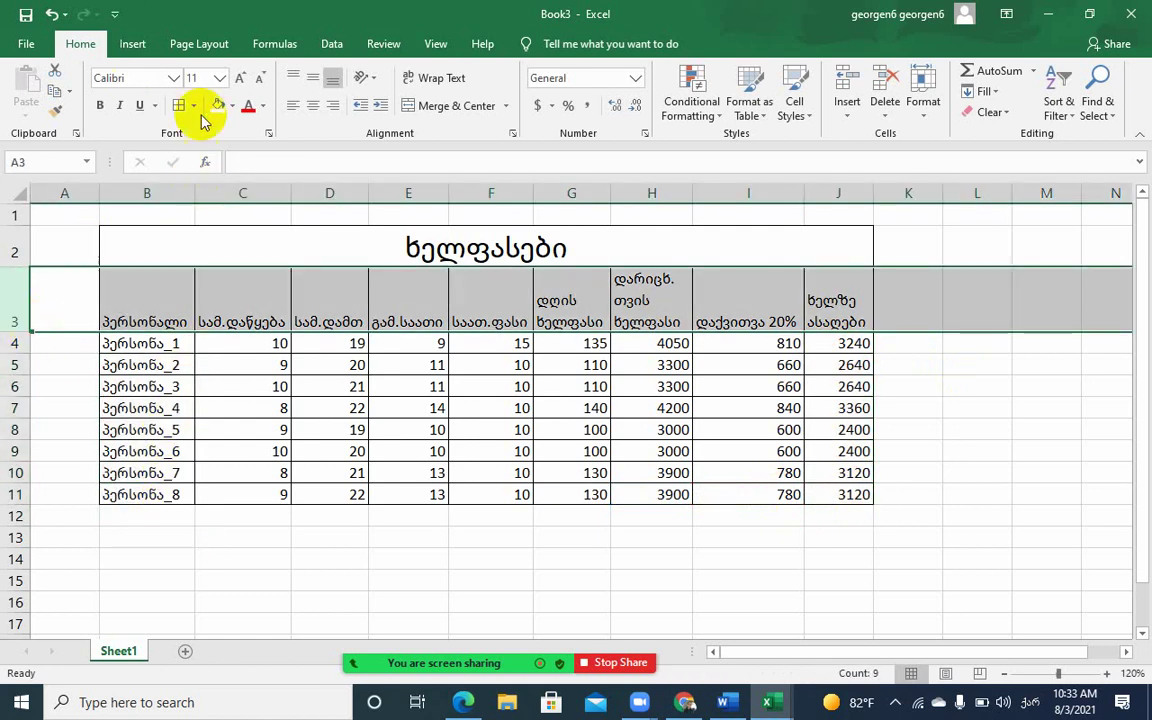
click(99, 105)
Inspect the overtime formula in E5, the daily wage in G4 and the salaries in column H
click(385, 364)
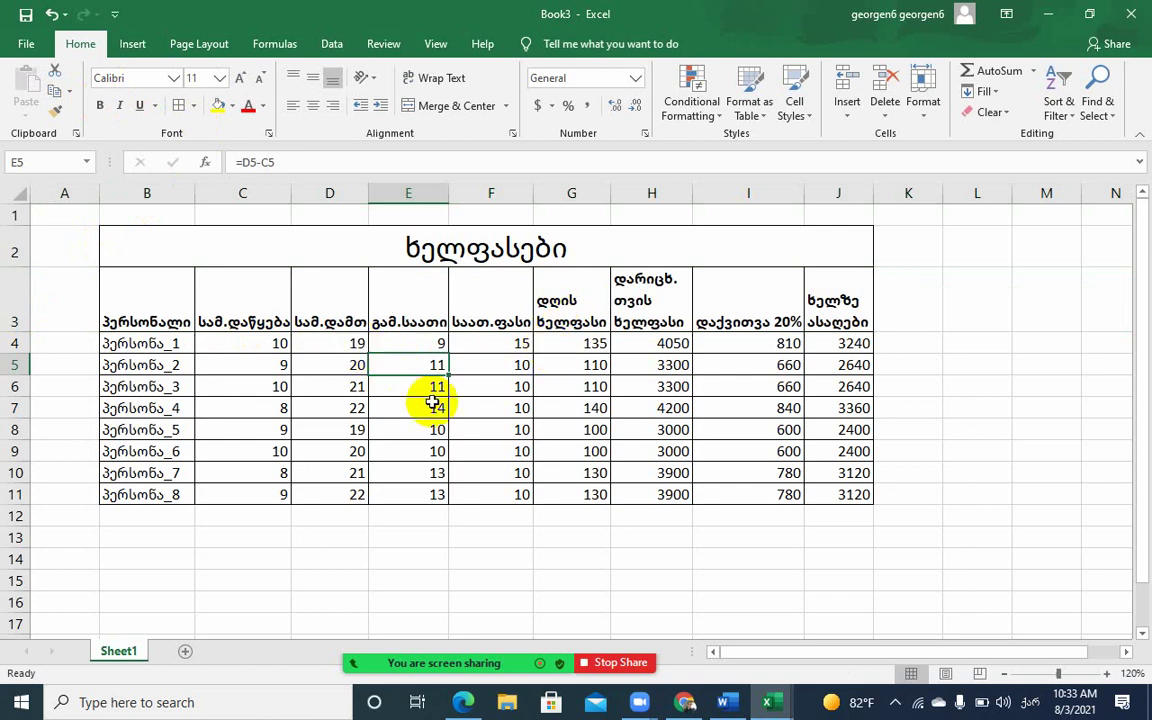
click(563, 338)
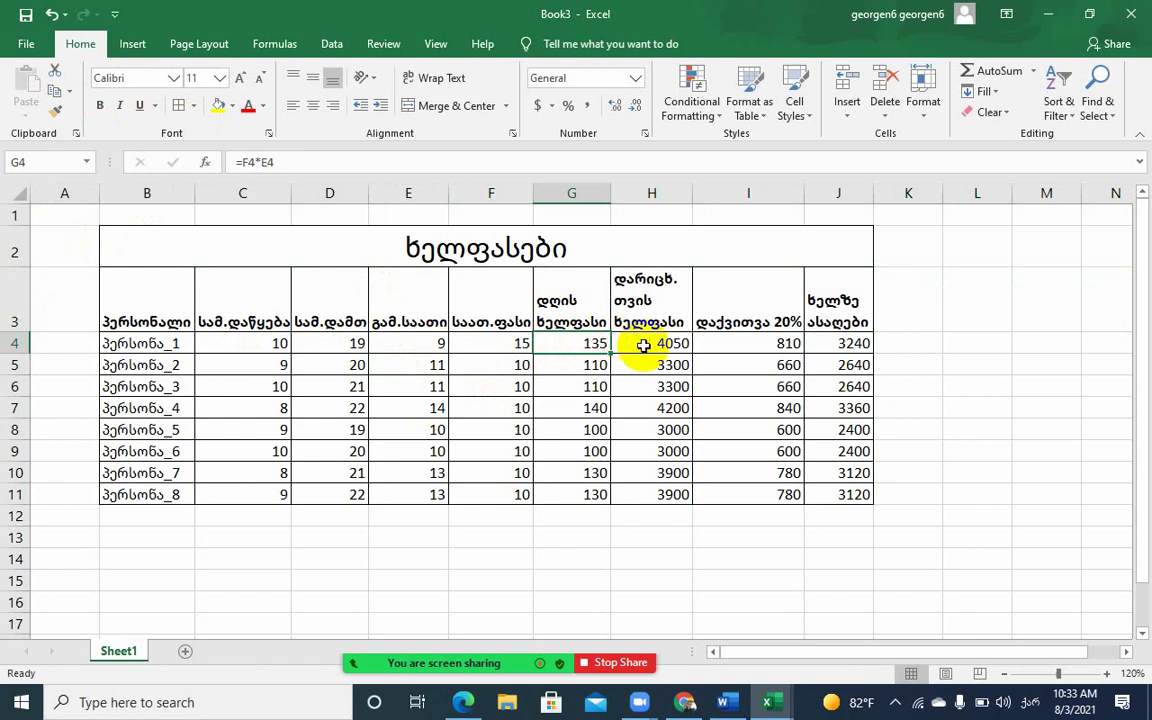
drag(636, 343, 655, 504)
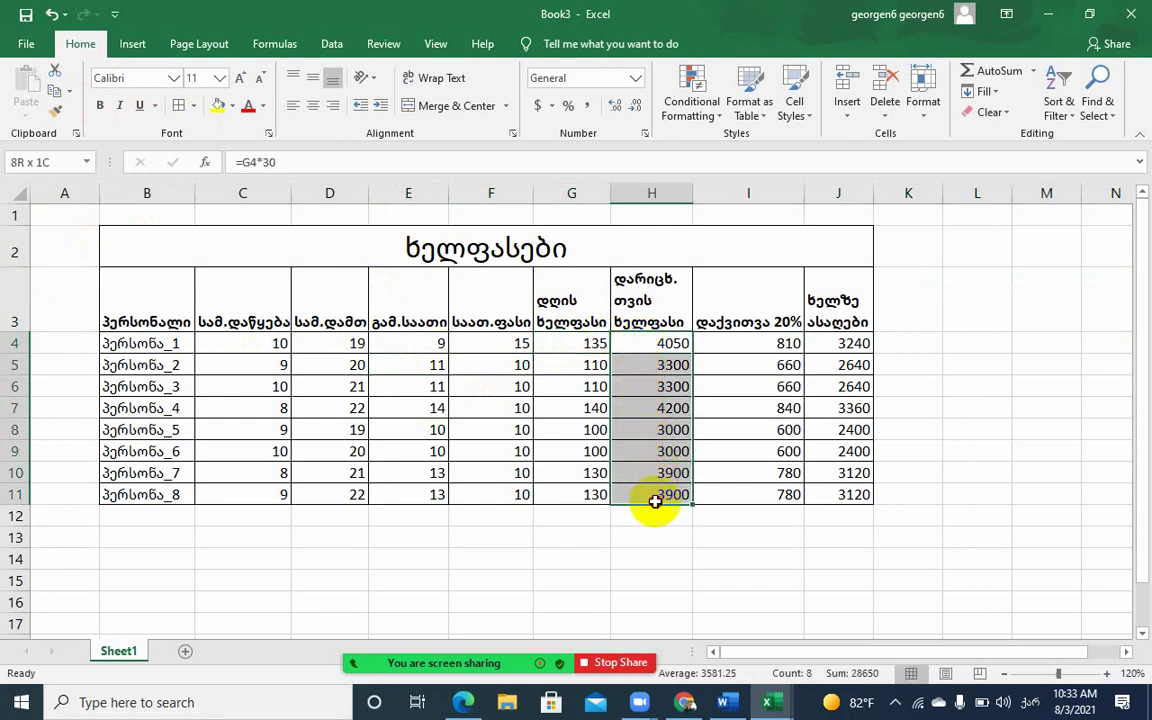
click(645, 342)
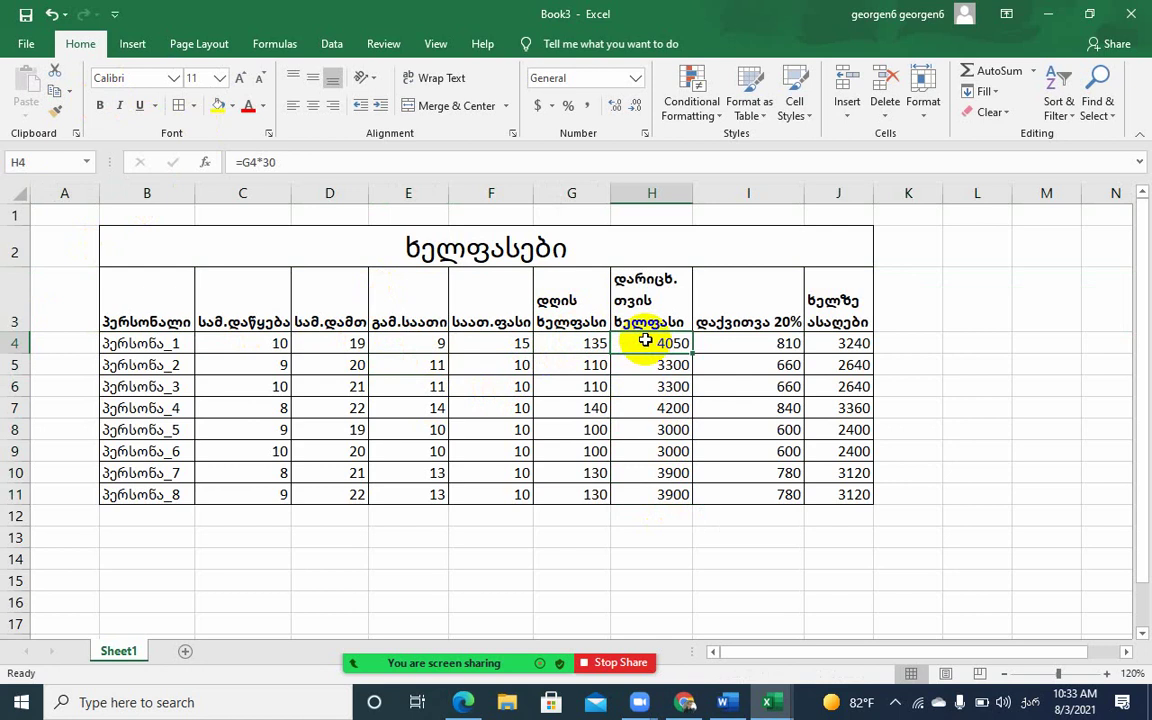
click(650, 512)
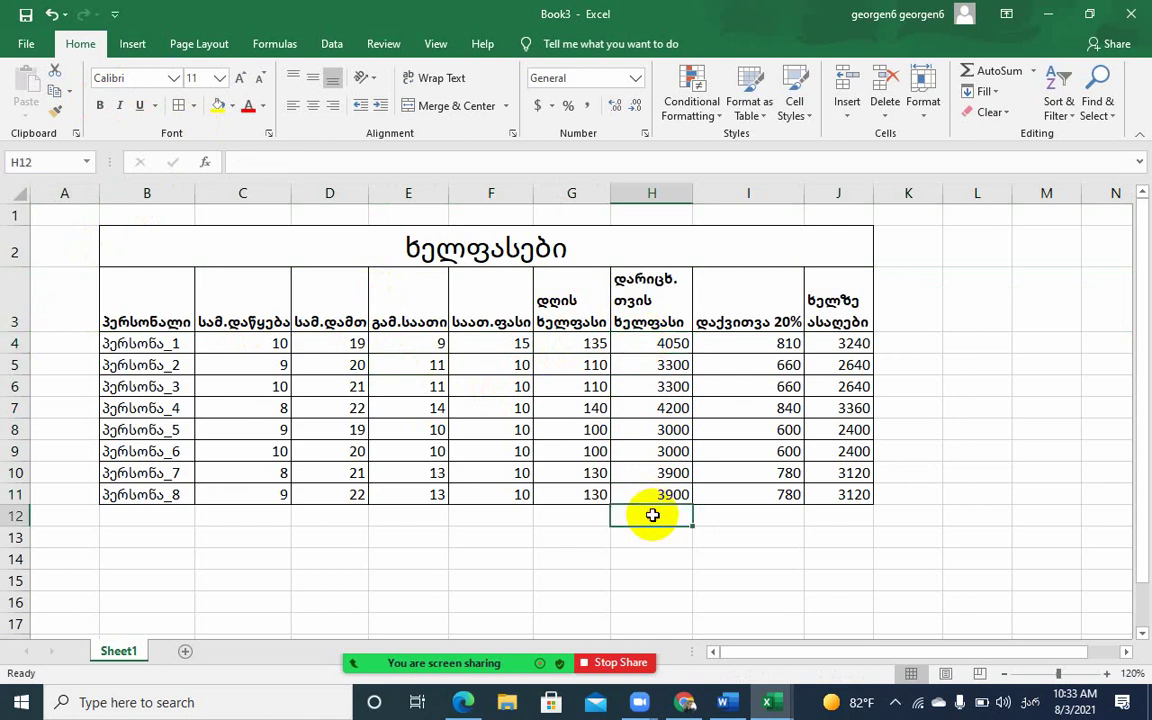
click(655, 342)
drag(655, 342, 661, 495)
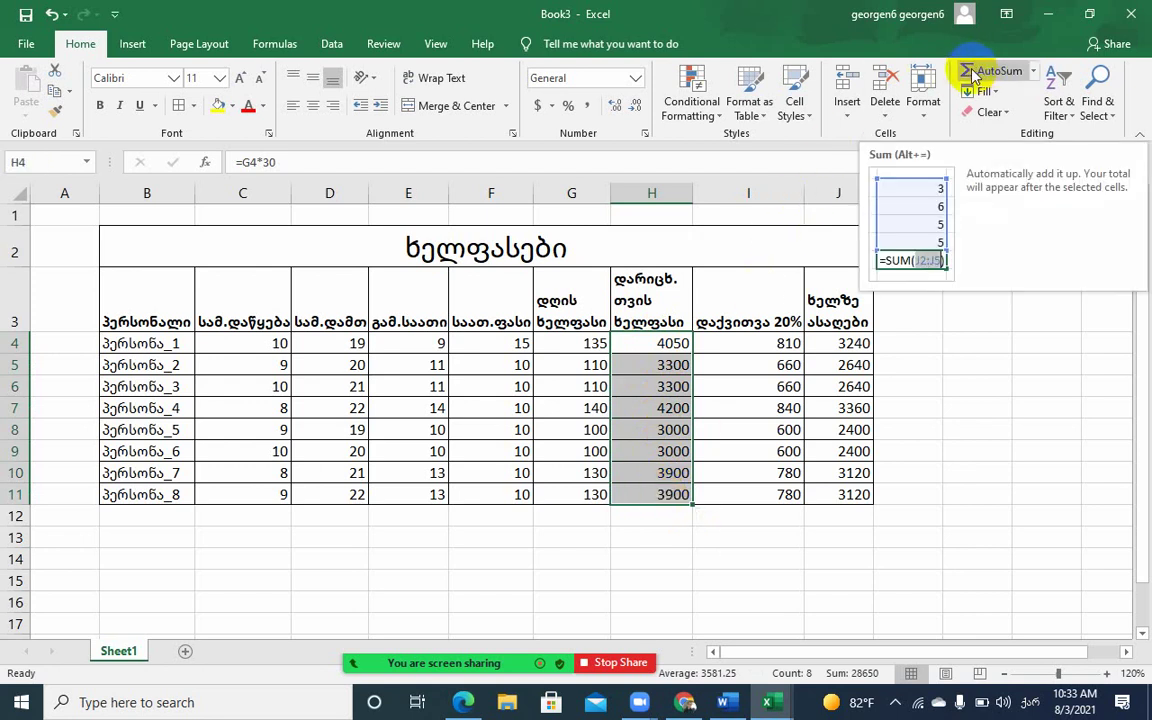
click(668, 512)
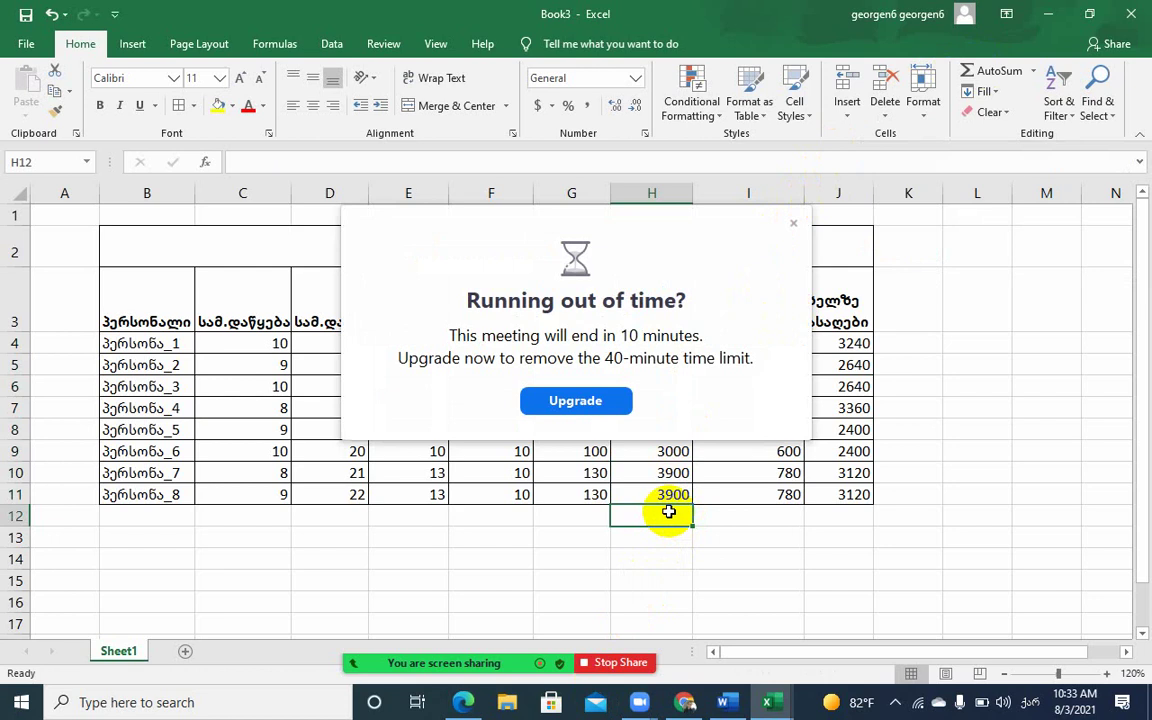
click(792, 223)
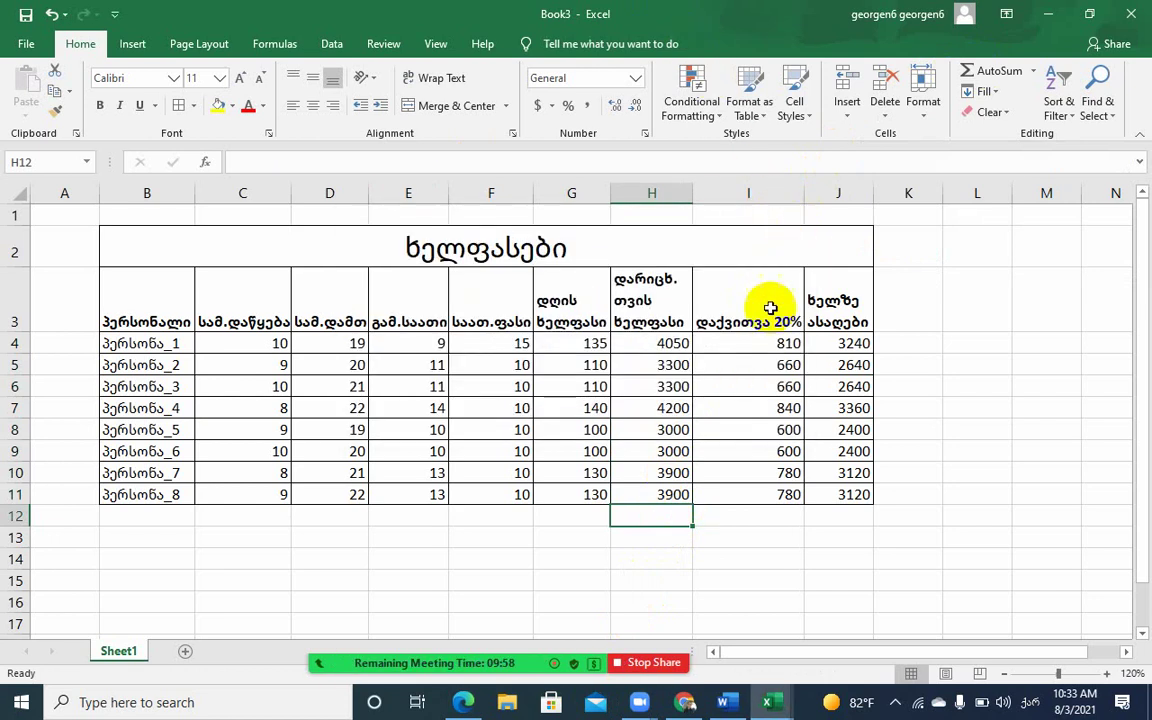
click(645, 516)
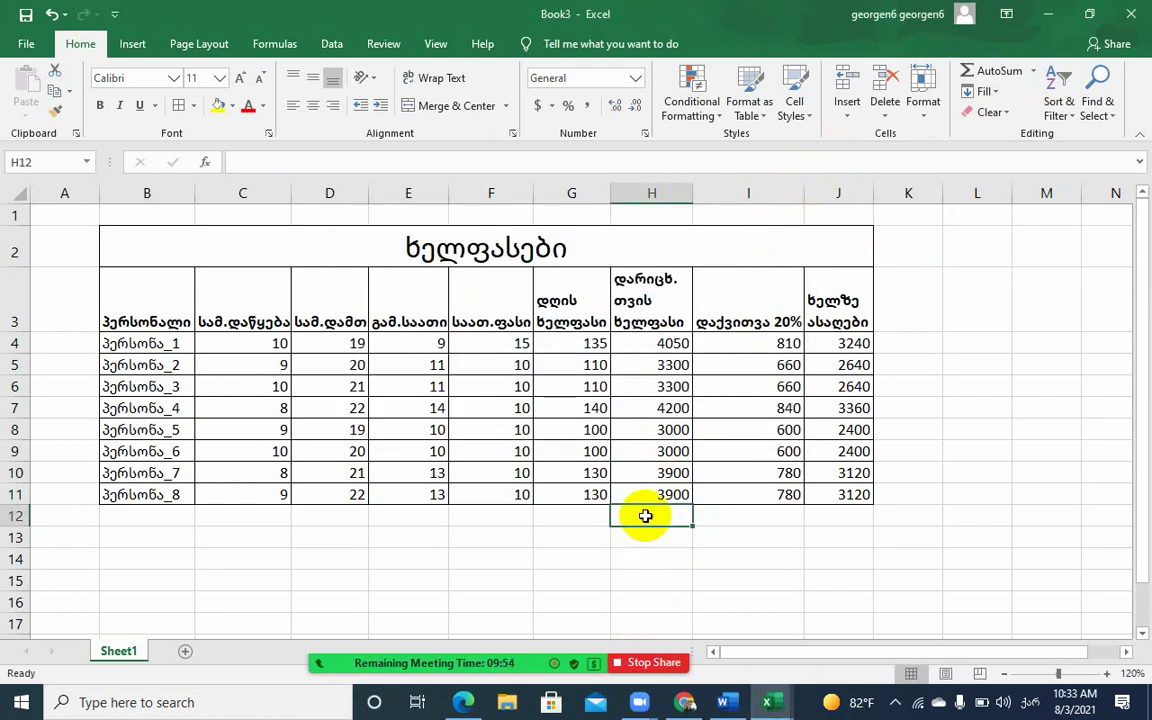
Start the H12 total formula, adding the salaries in H4, H5, H6 and H8
text(=)
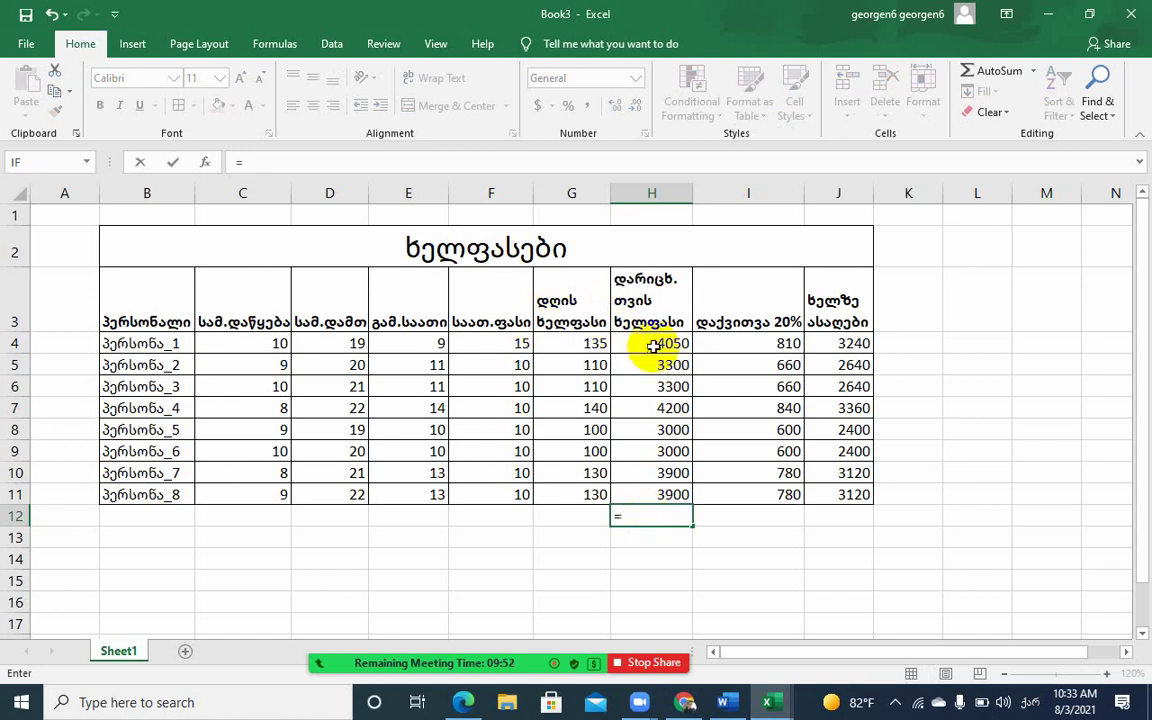
click(652, 345)
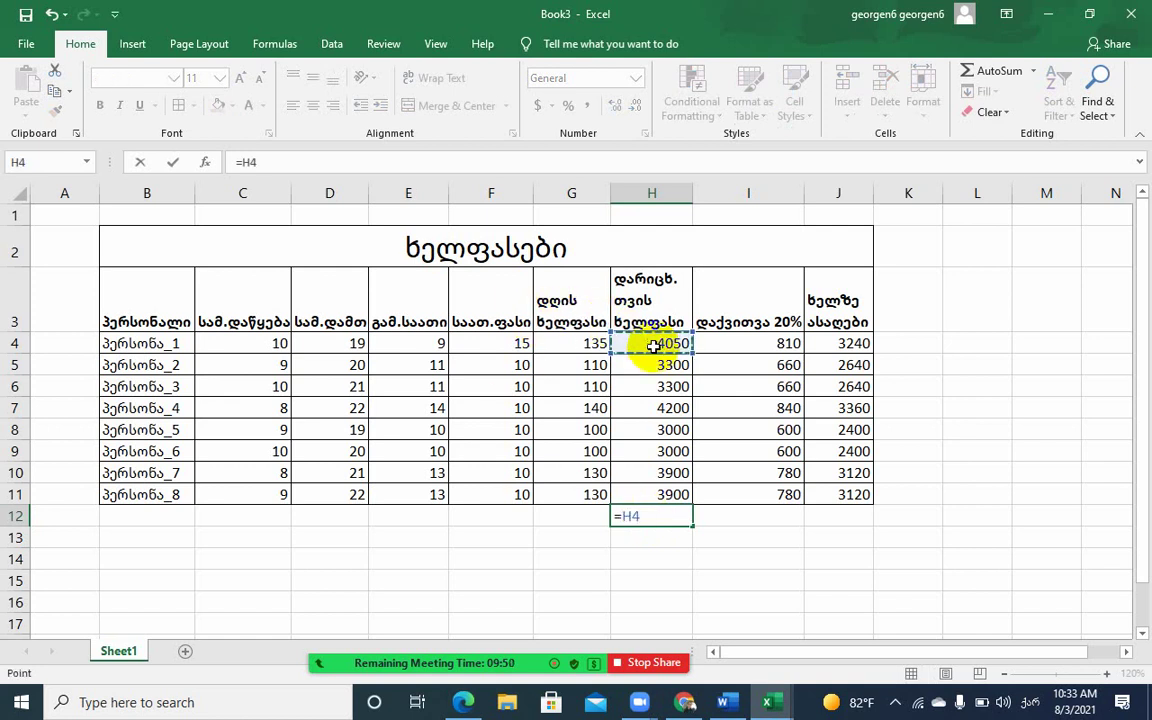
text(+)
click(650, 367)
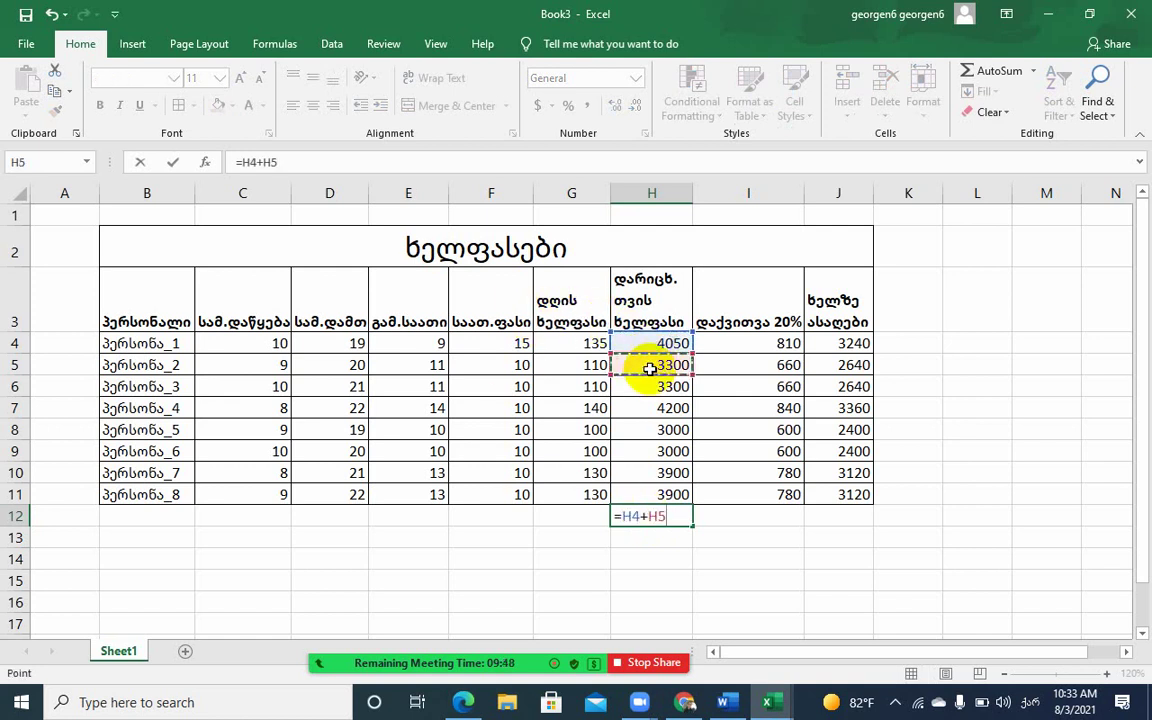
text(+)
click(655, 389)
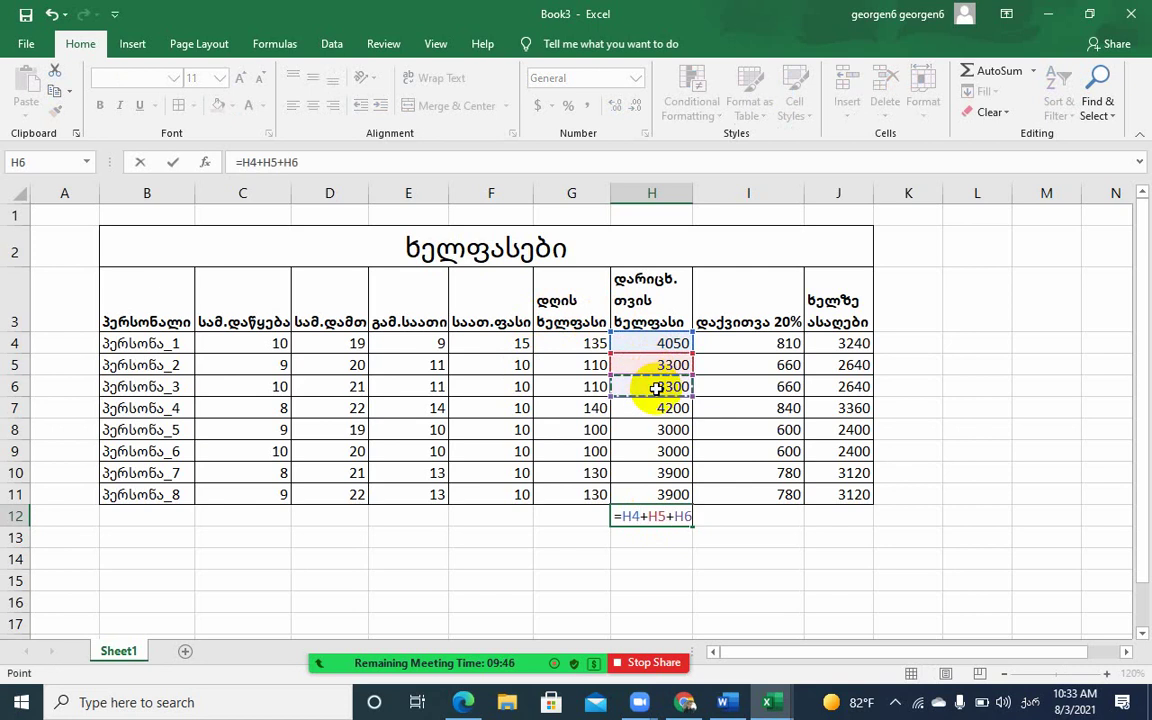
text(+)
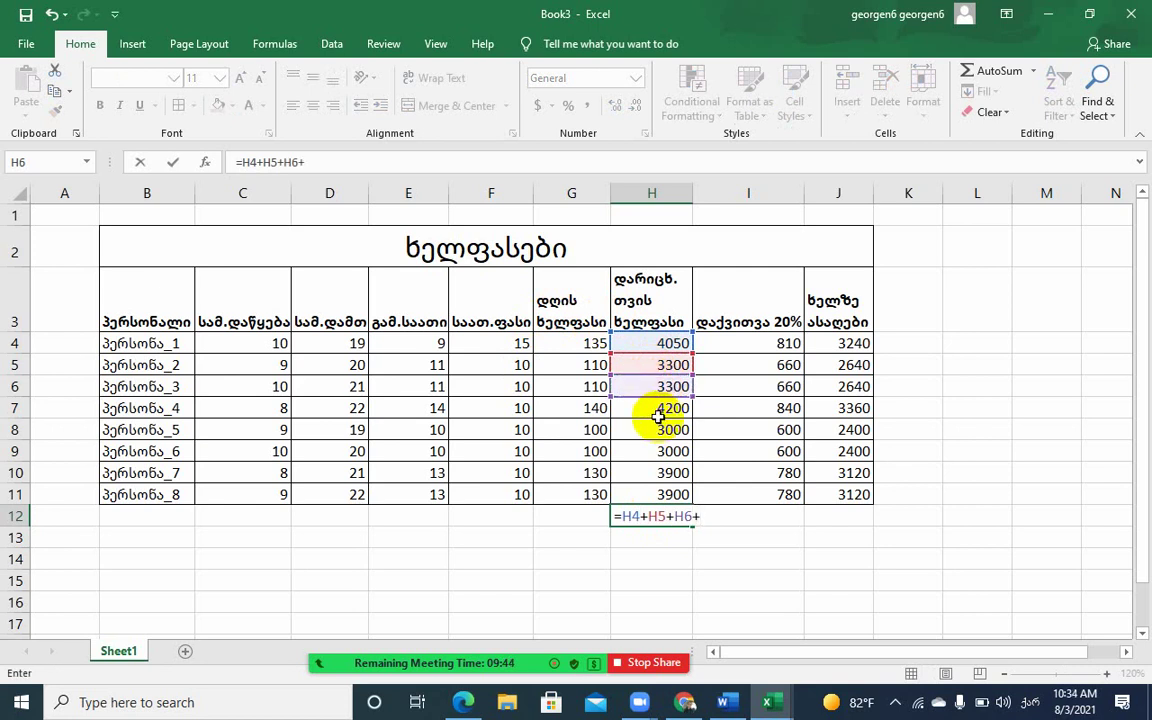
click(659, 424)
text(+)
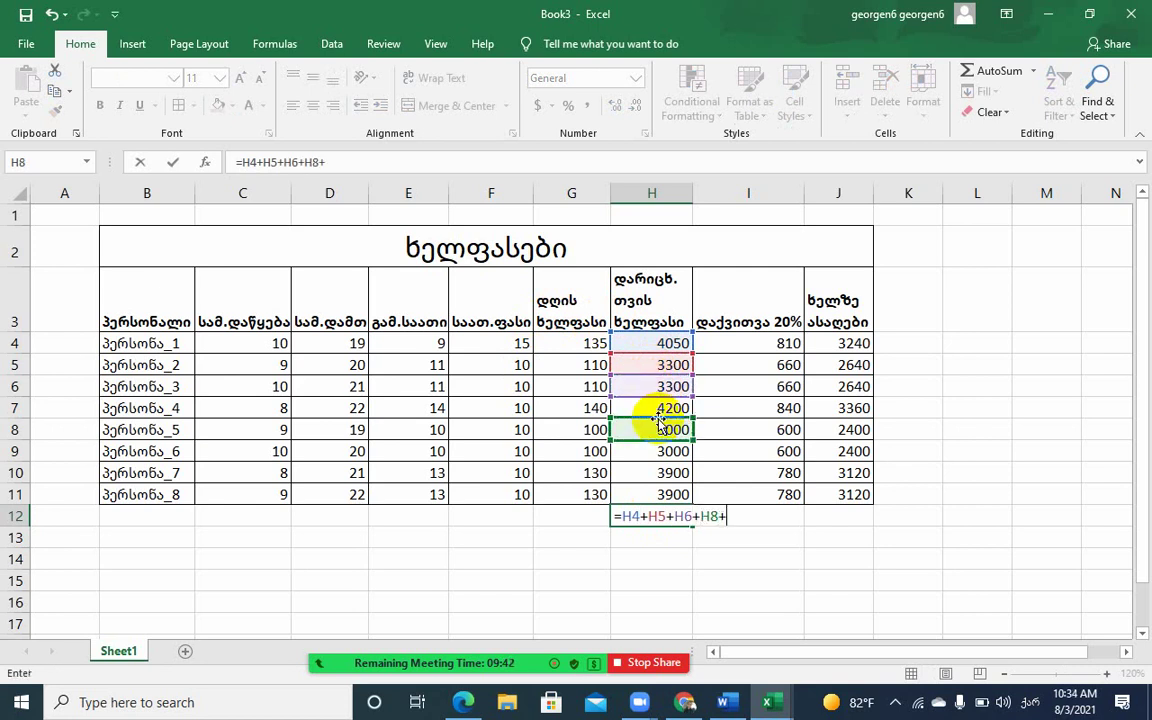
Add H7, H9, H10 and H11 to reach 28650, then review the H12:J12 totals
click(660, 407)
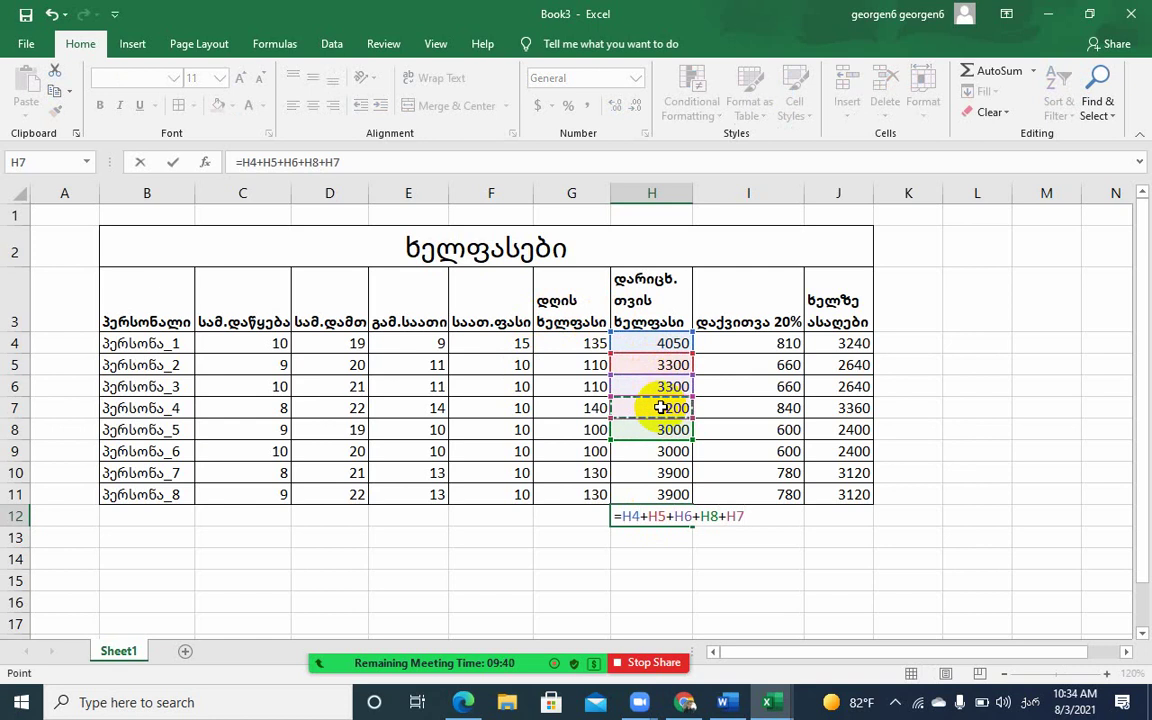
text(+)
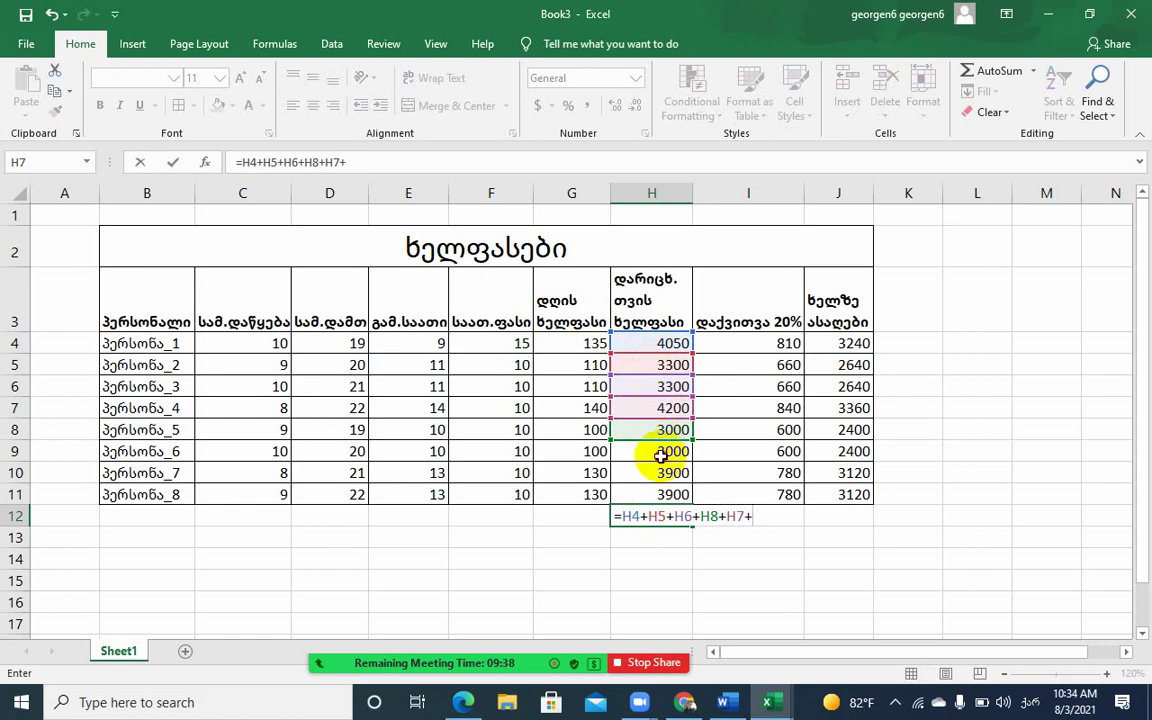
click(661, 453)
text(+)
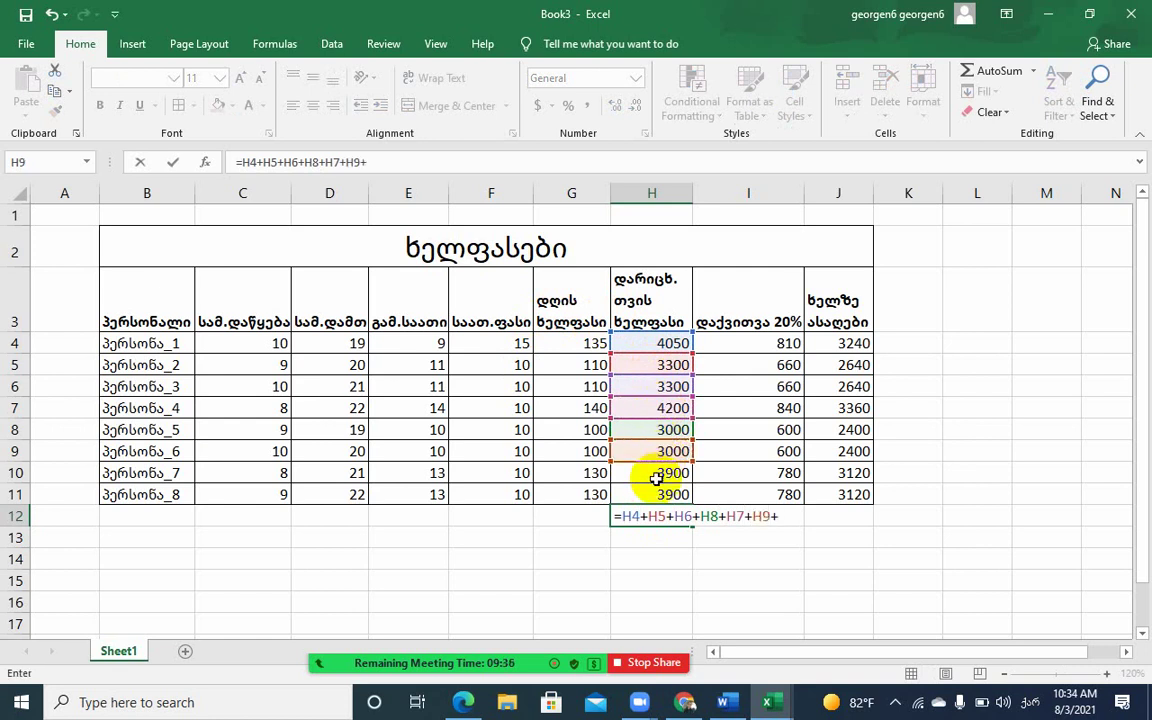
click(655, 474)
text(+)
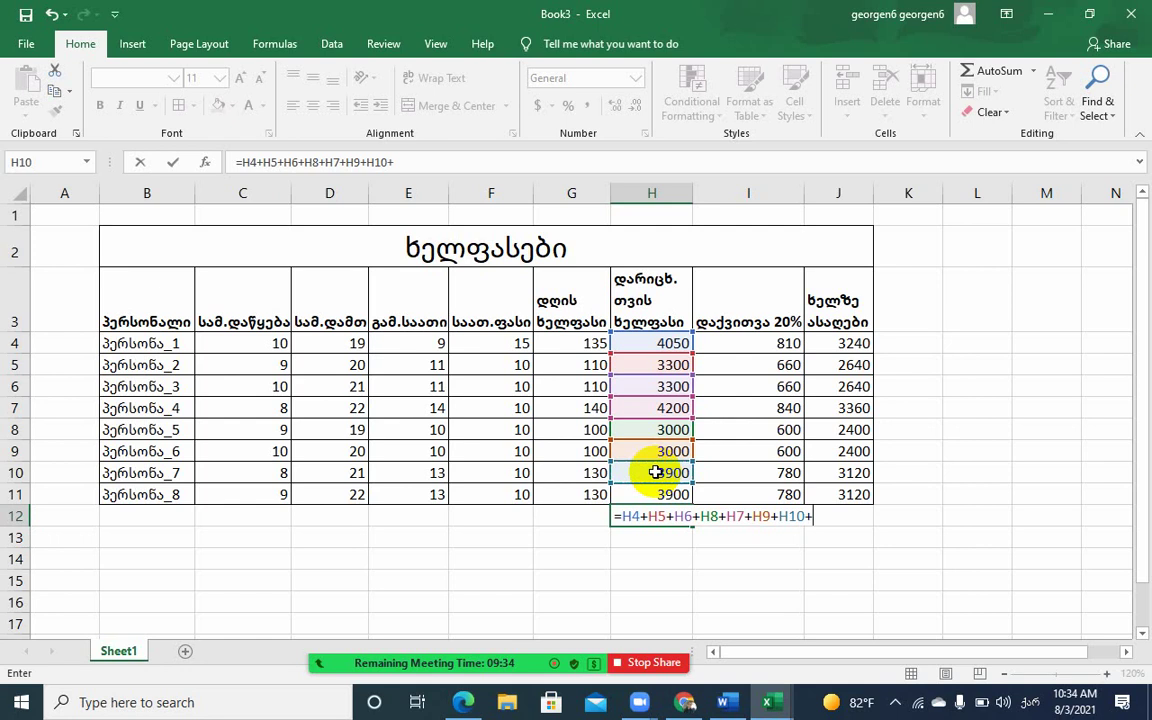
click(656, 494)
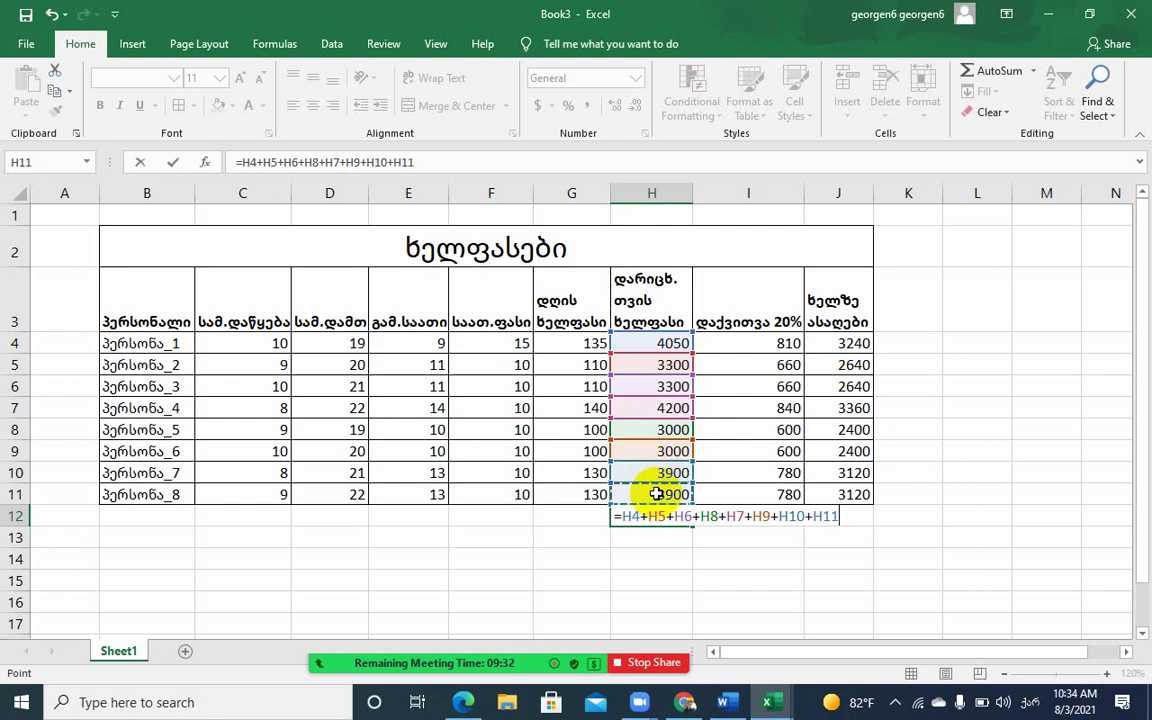
key(Return)
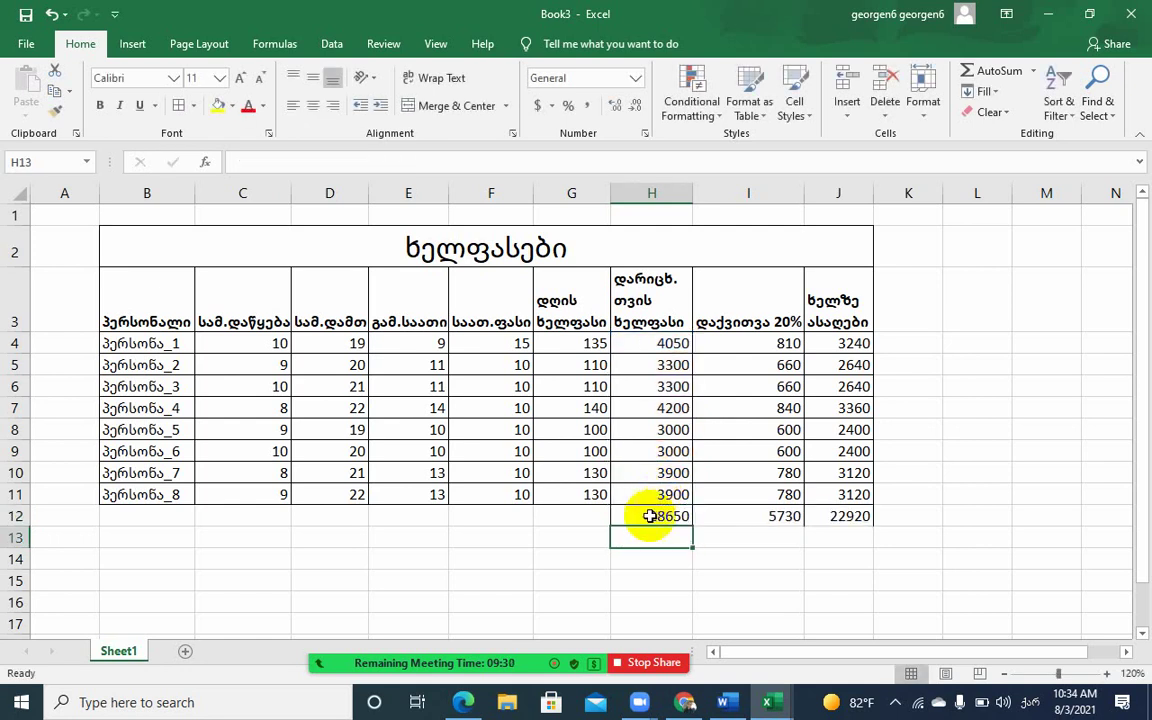
drag(649, 517, 858, 516)
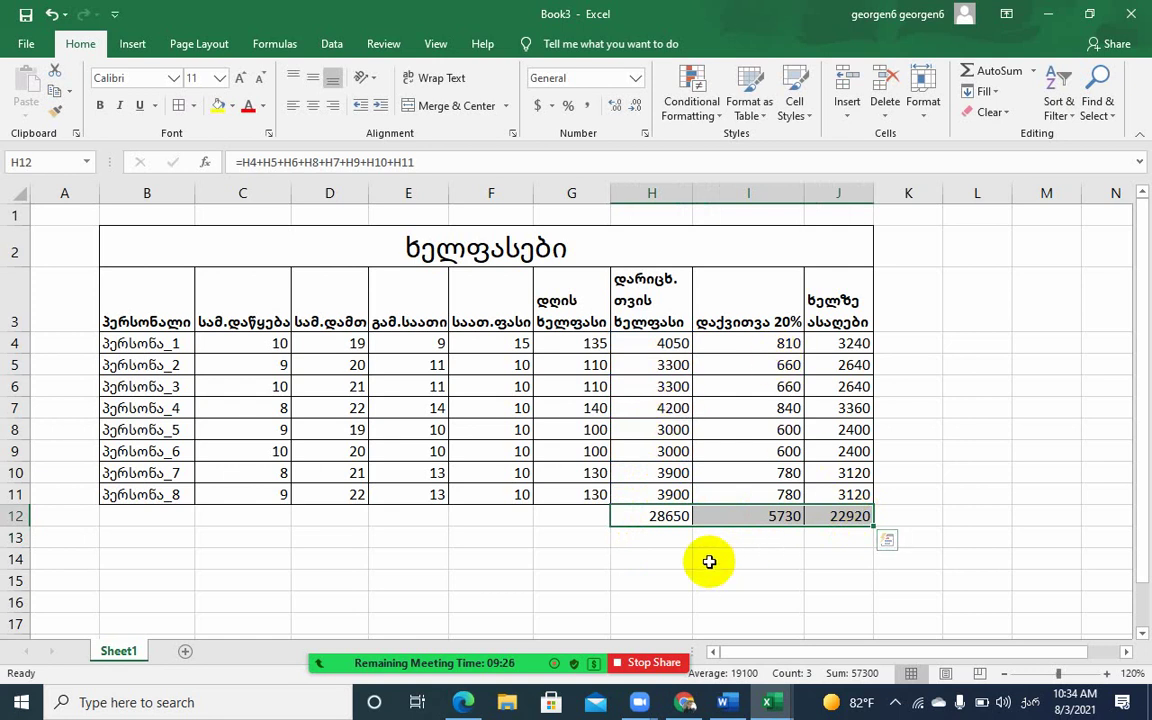
click(625, 543)
click(642, 515)
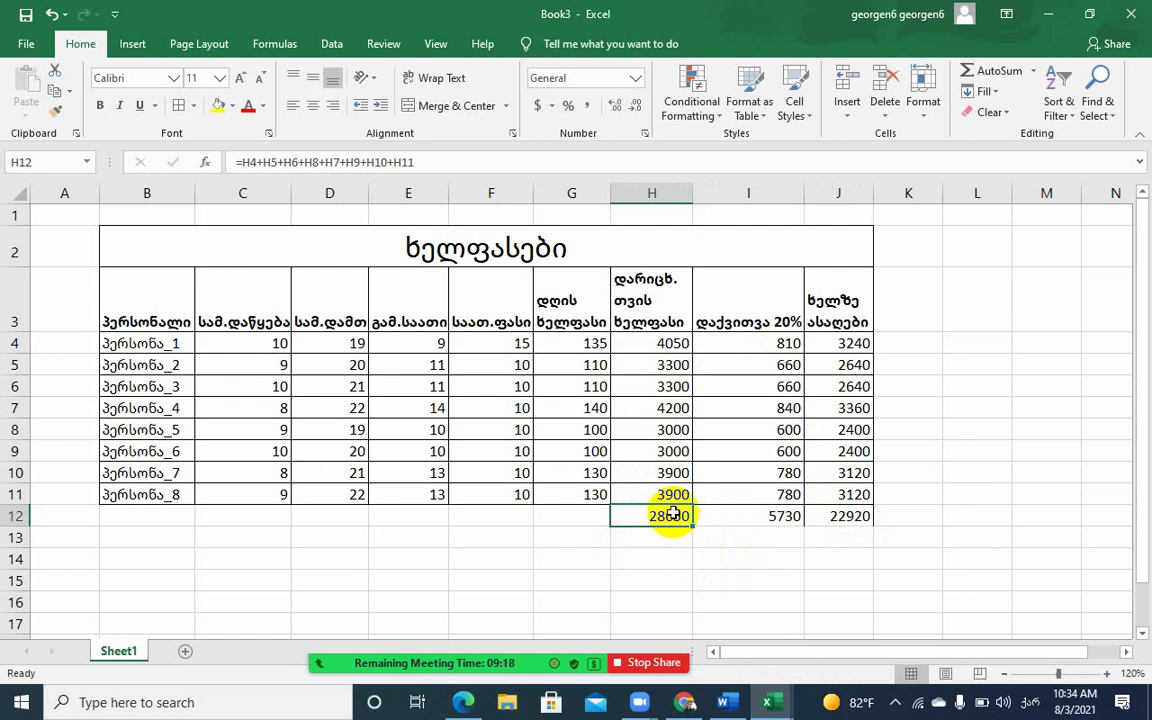
Replace the long addition in H12 with an AutoSum of H4:H11
key(BackSpace)
click(650, 598)
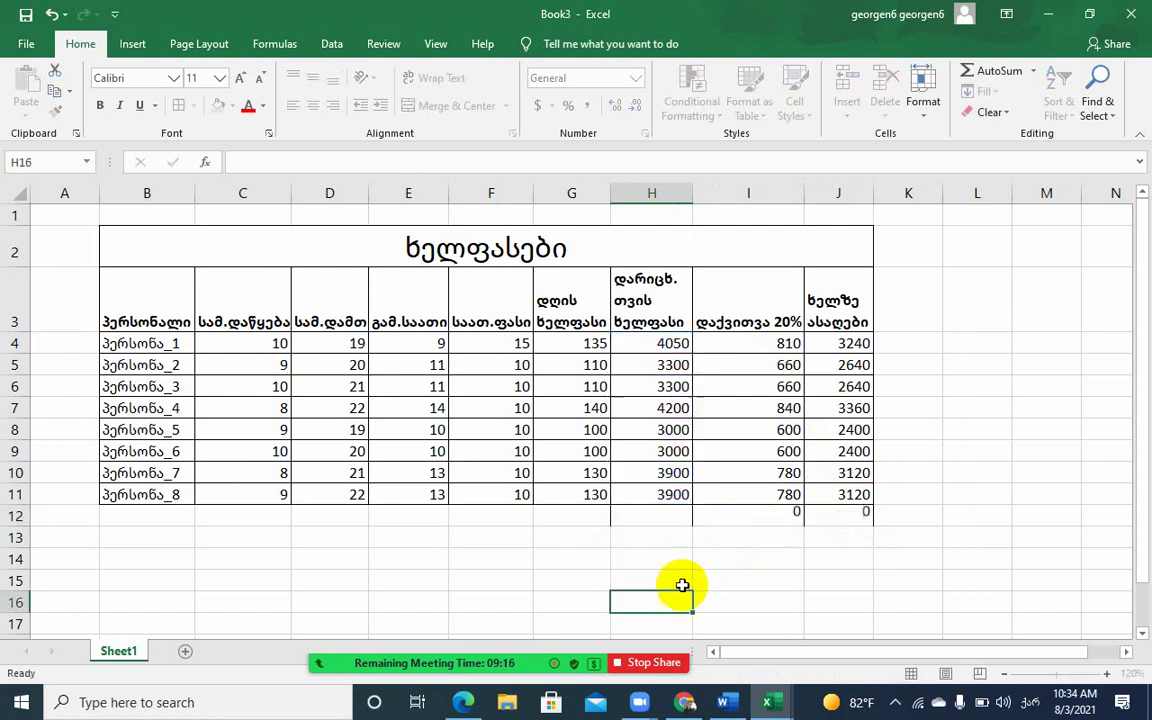
click(653, 517)
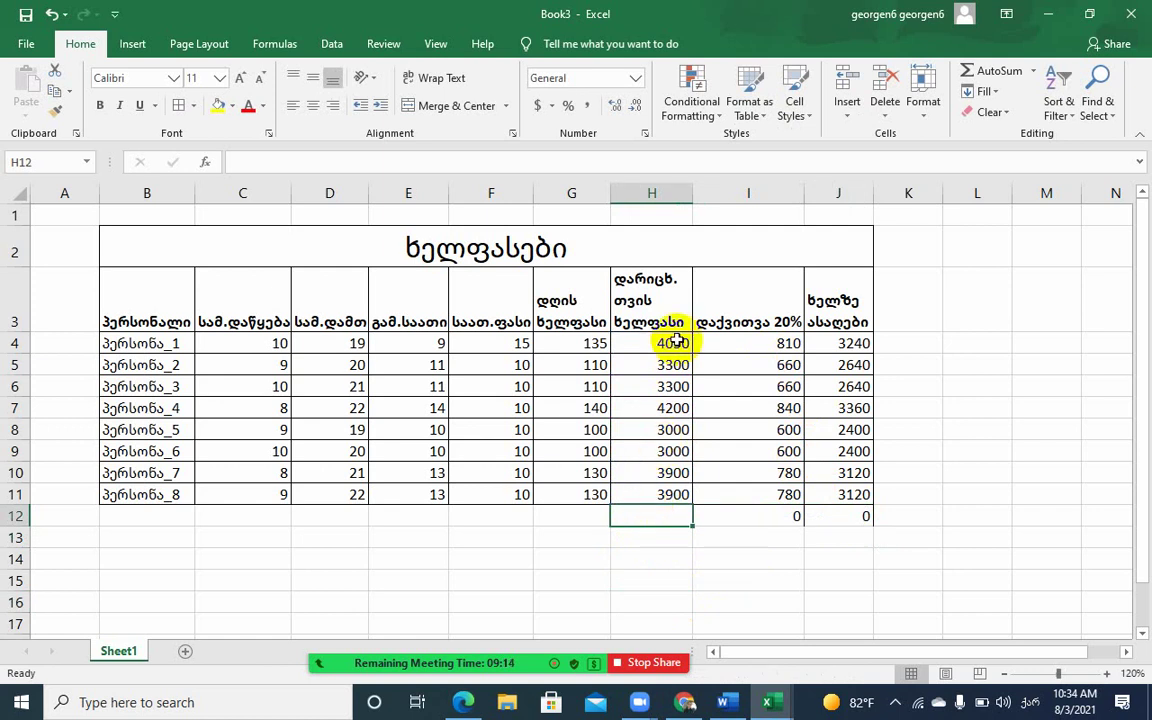
drag(668, 343, 670, 485)
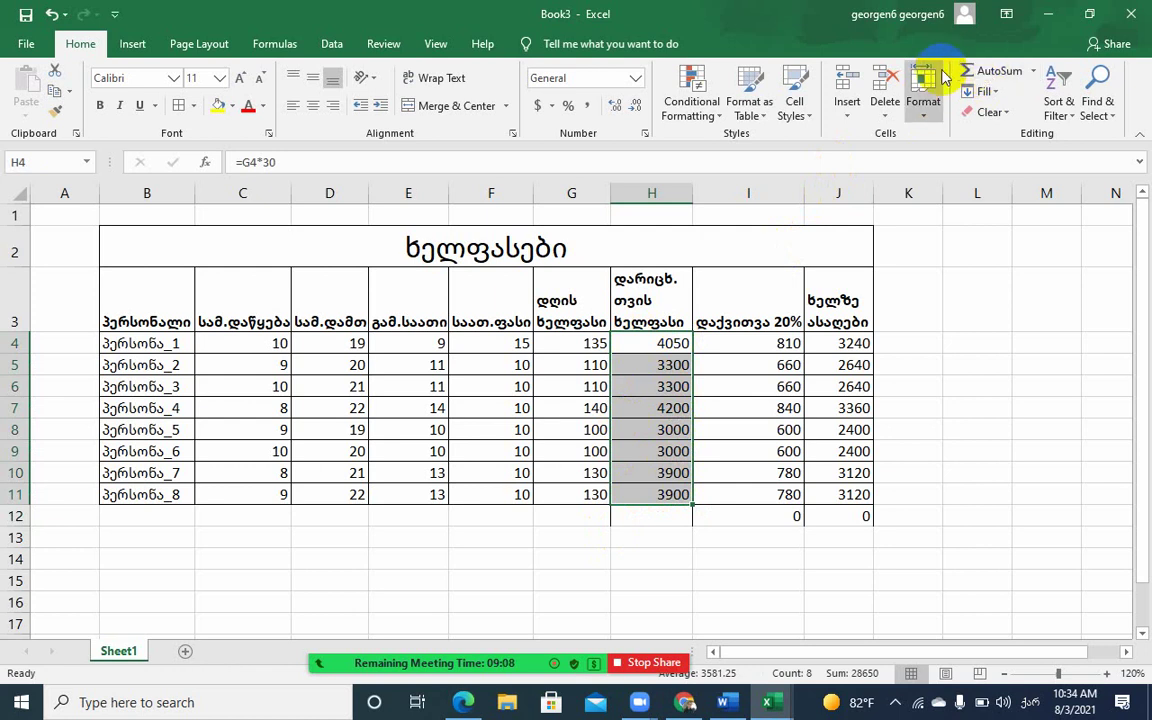
click(983, 75)
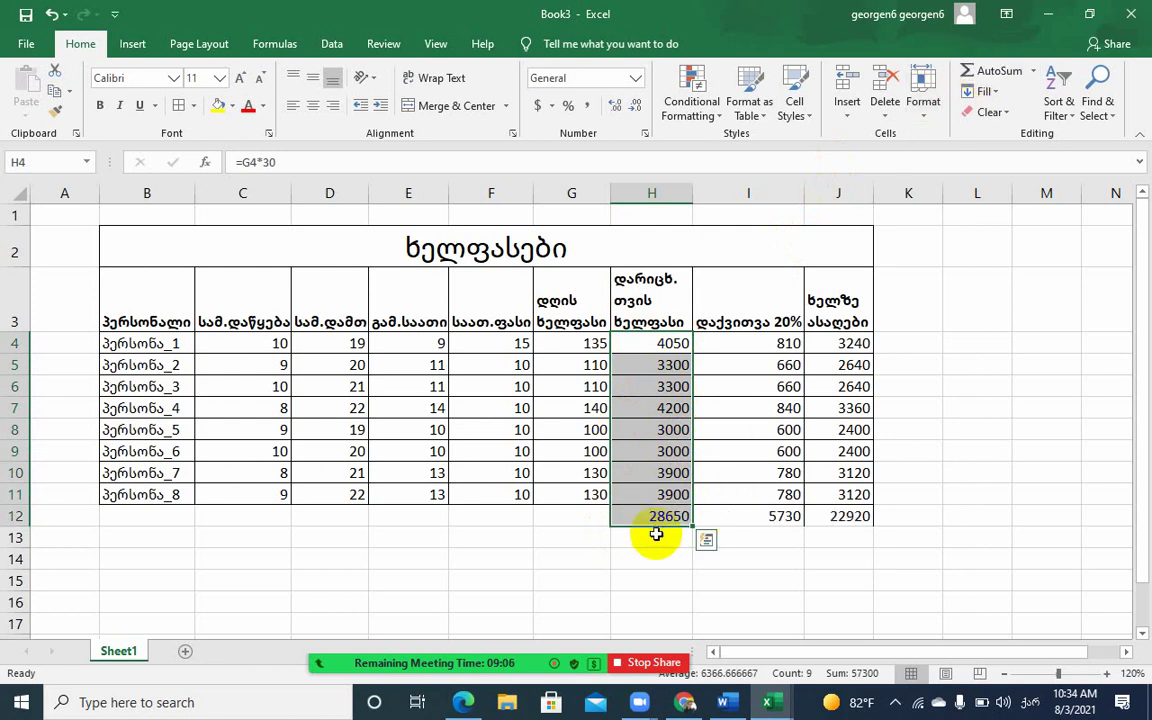
click(704, 515)
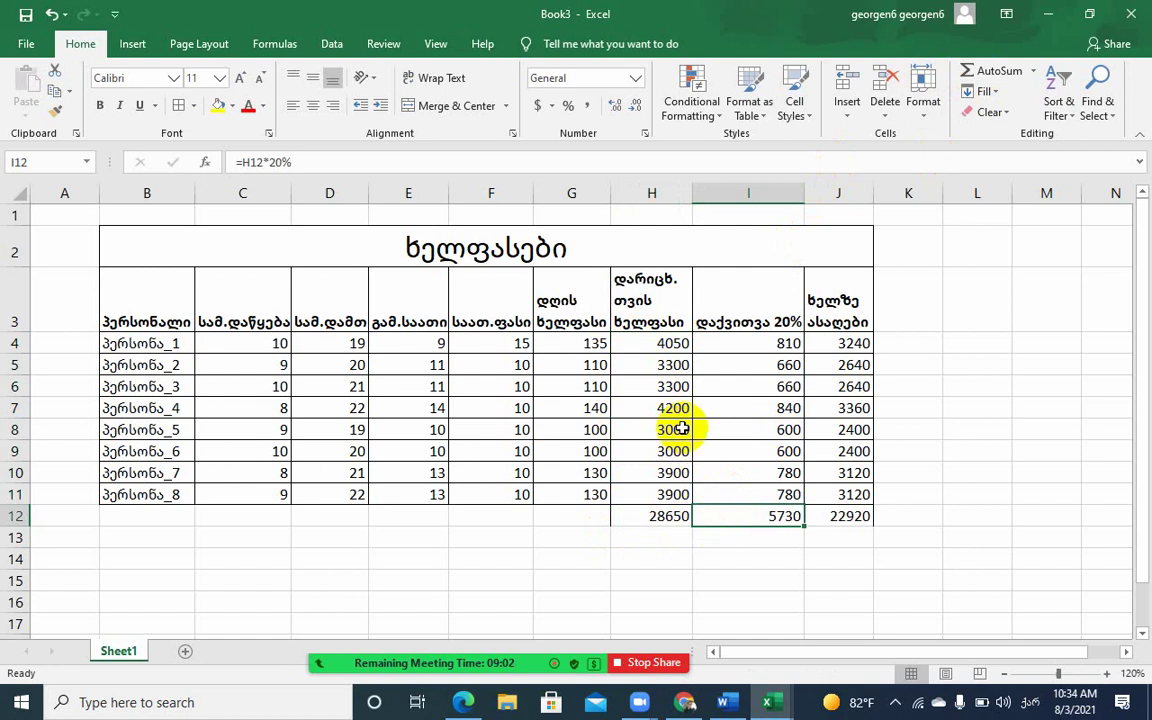
Fill the totals row H12:J12 yellow and check the SUM formulas in H12, I12 and J12
drag(652, 516, 845, 515)
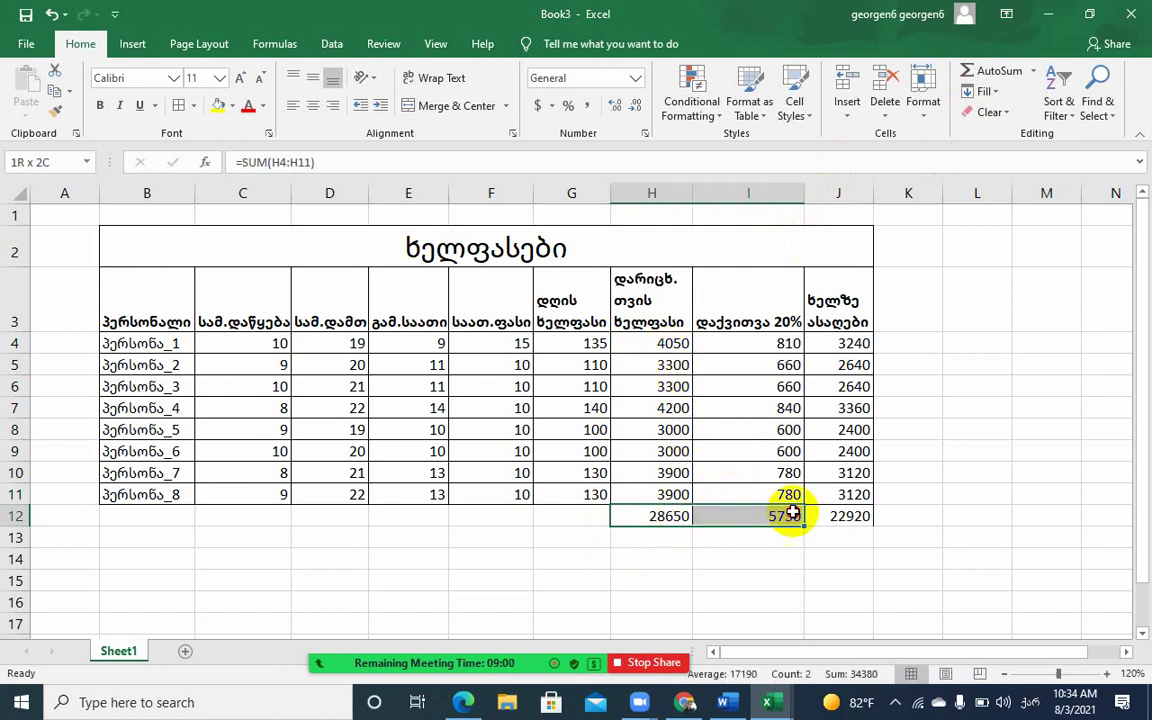
click(218, 105)
click(566, 605)
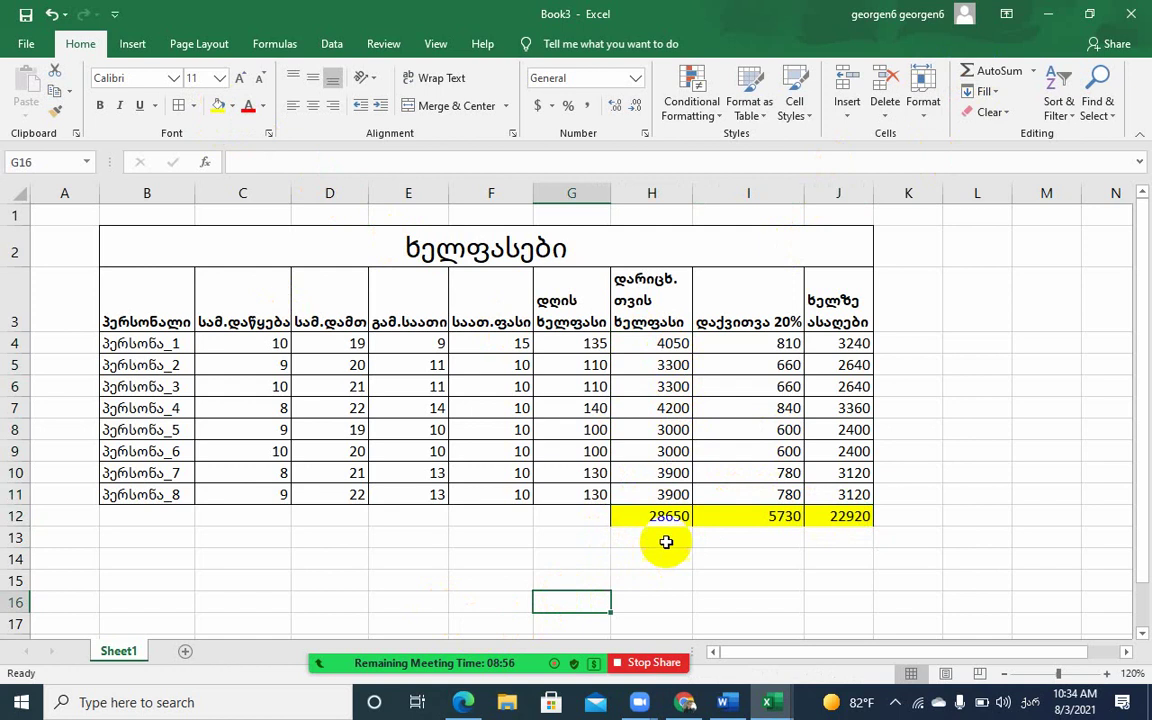
click(663, 517)
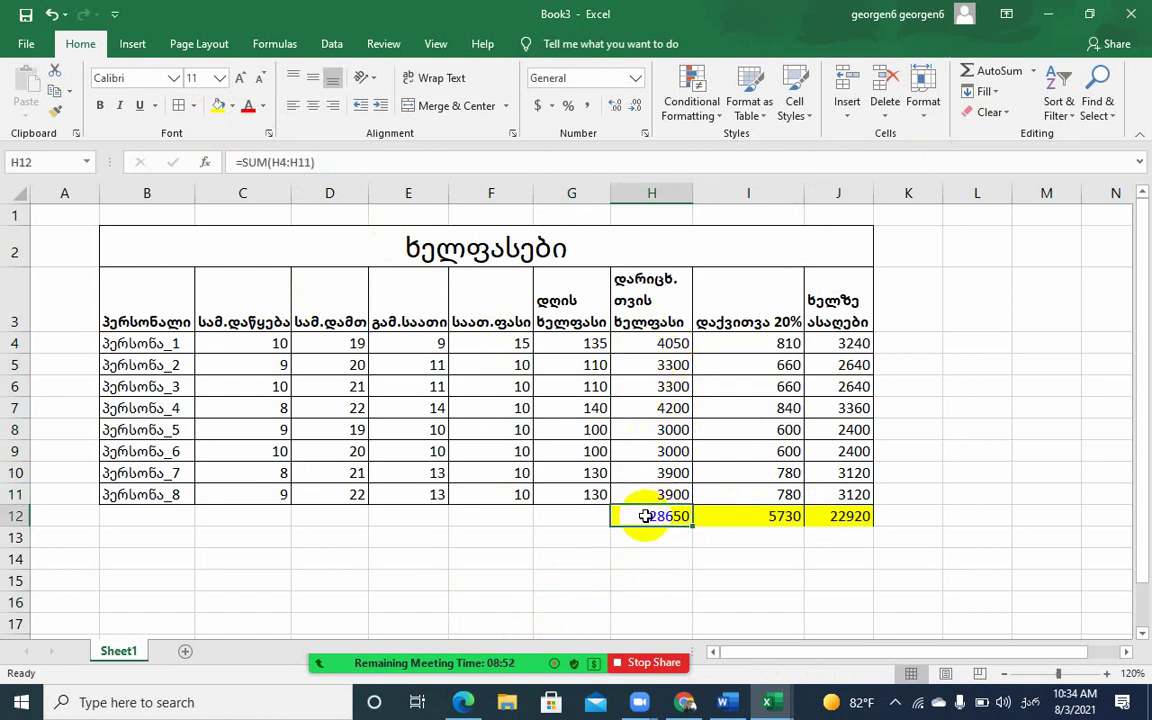
click(776, 517)
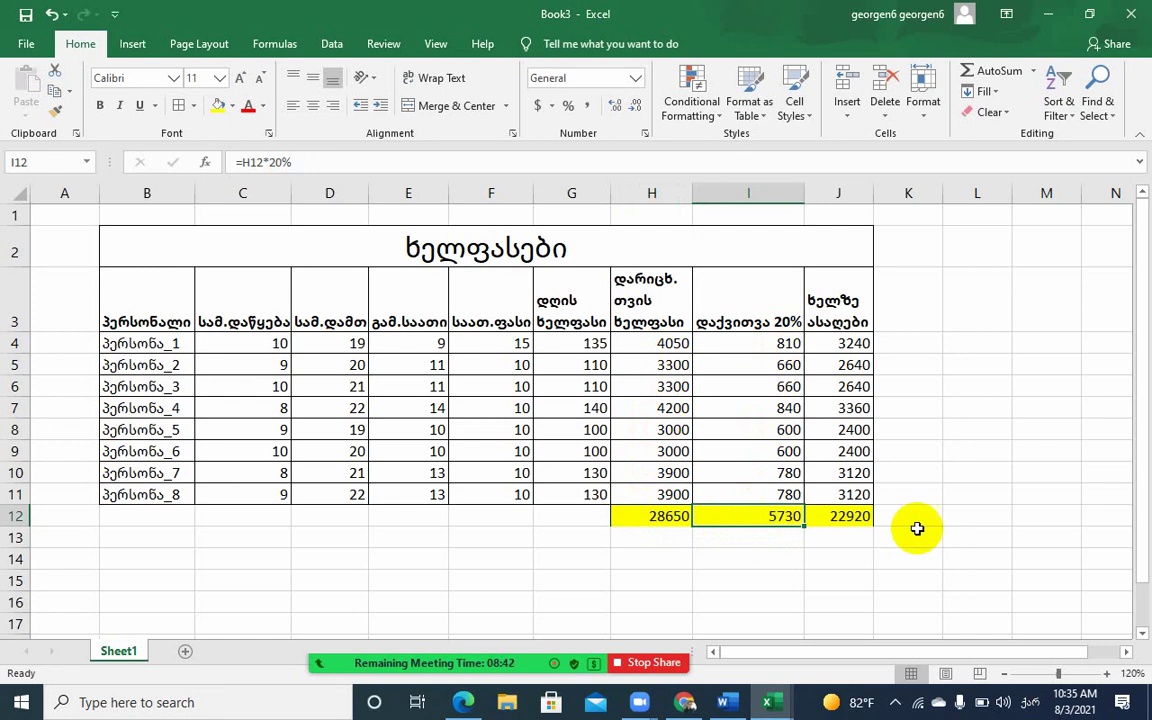
click(836, 514)
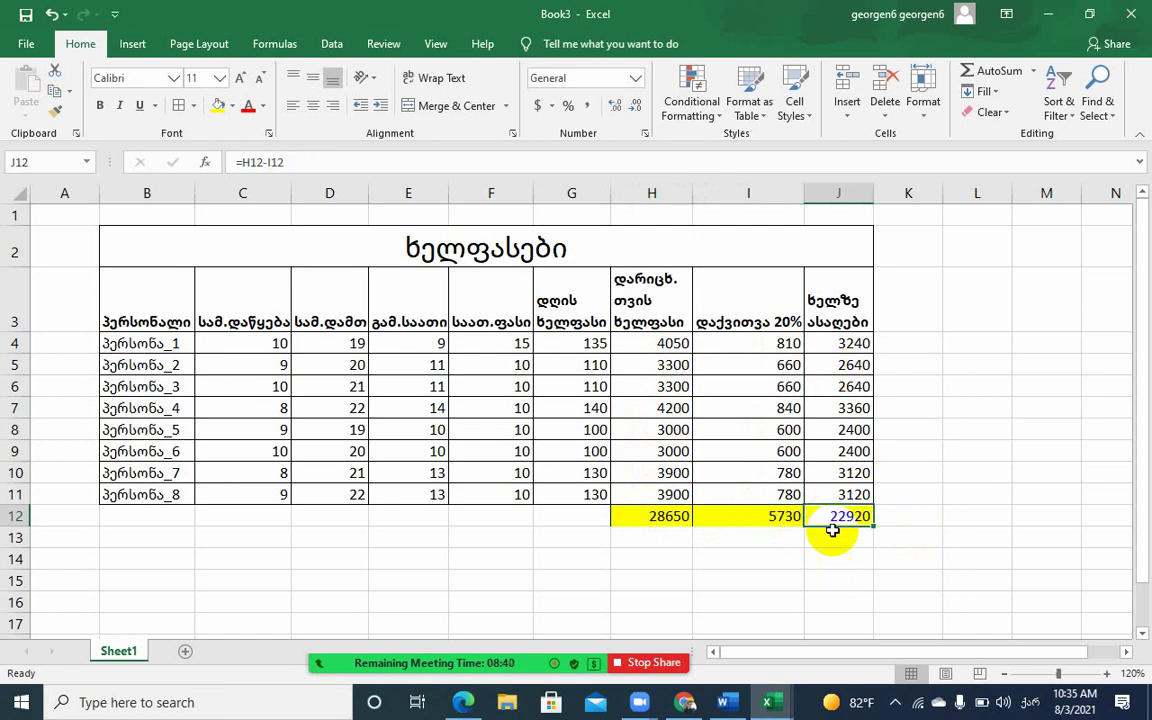
click(562, 520)
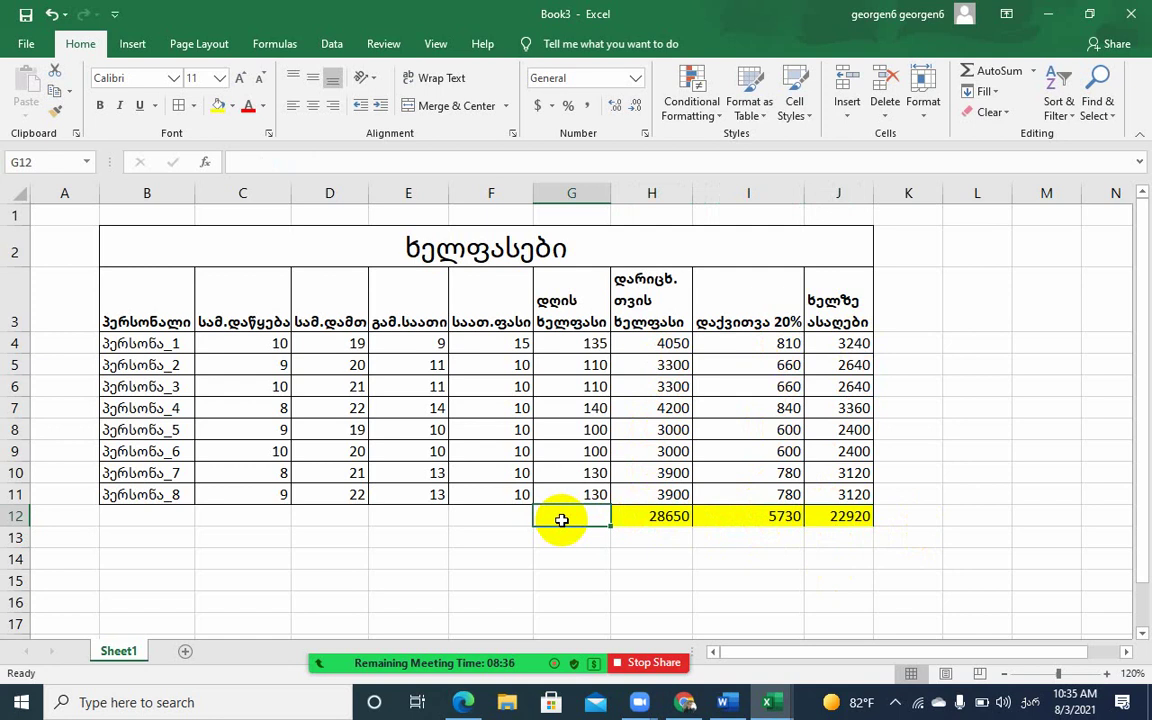
click(836, 519)
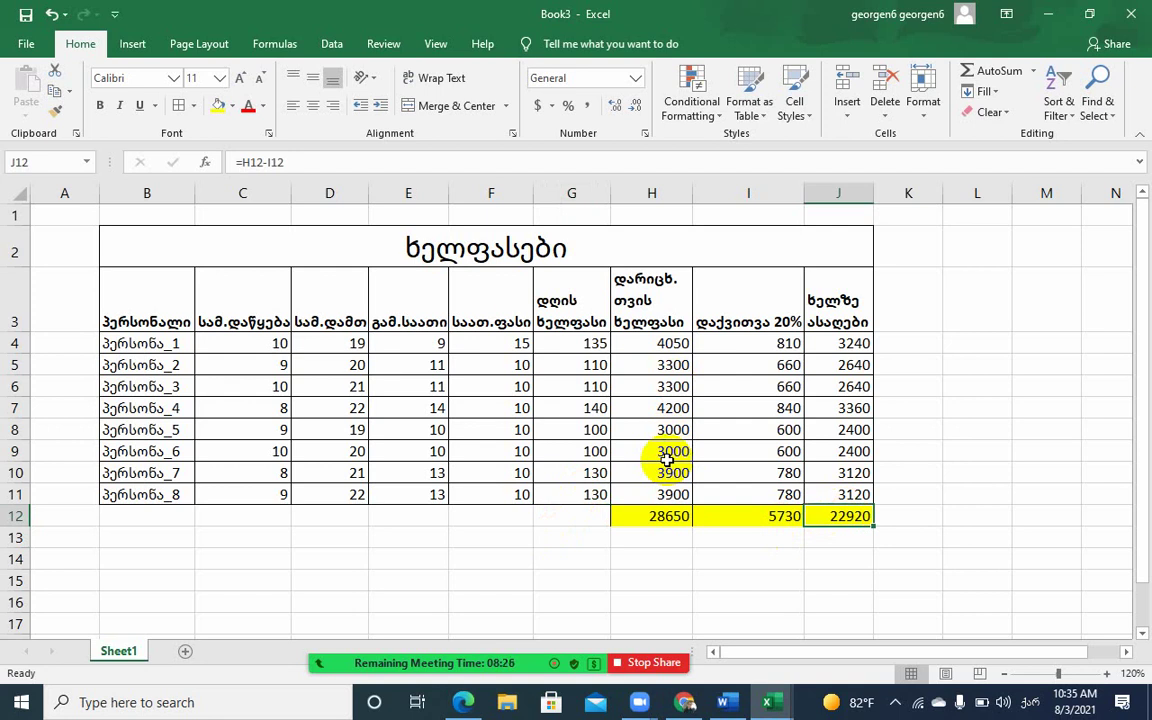
Add the heading 'პრემია 5%' in K3 and widen column K to fit it
click(924, 313)
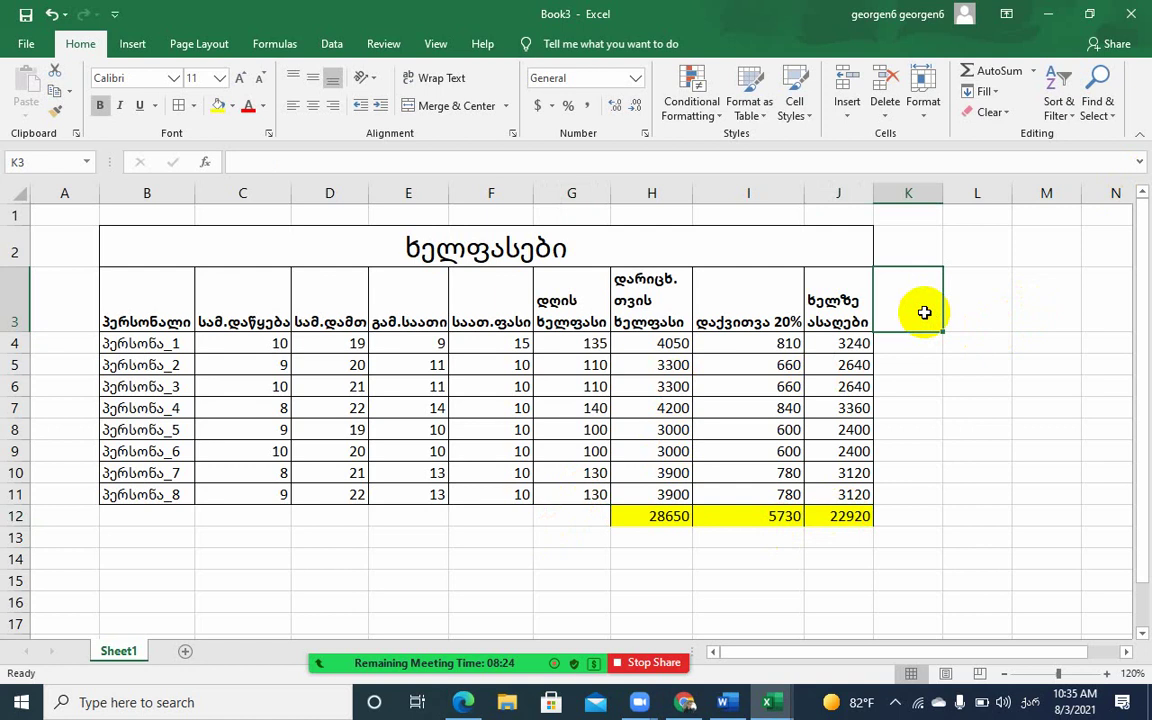
text(პრე)
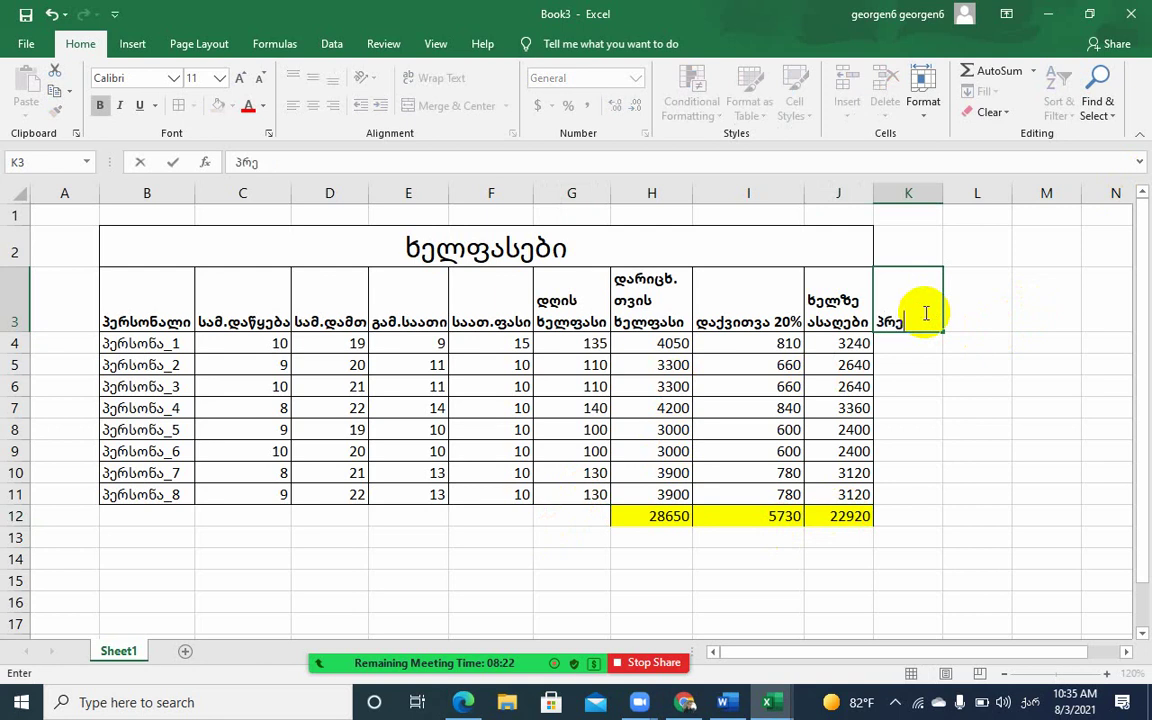
text(მია 5)
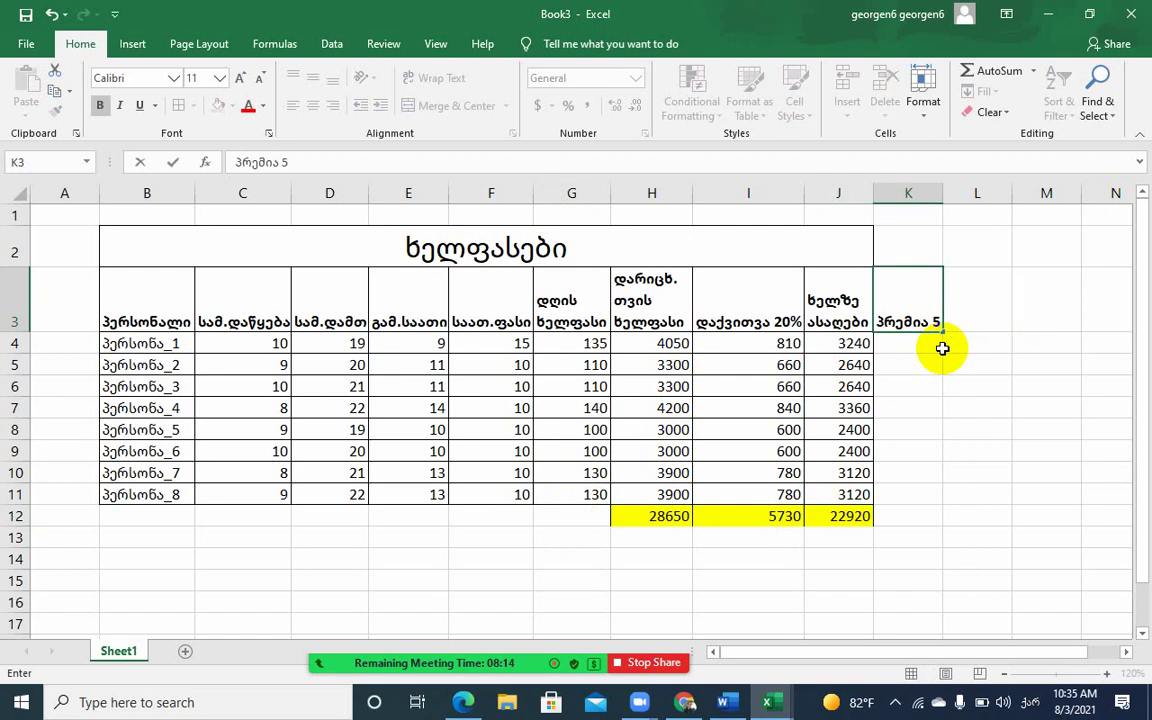
text(%)
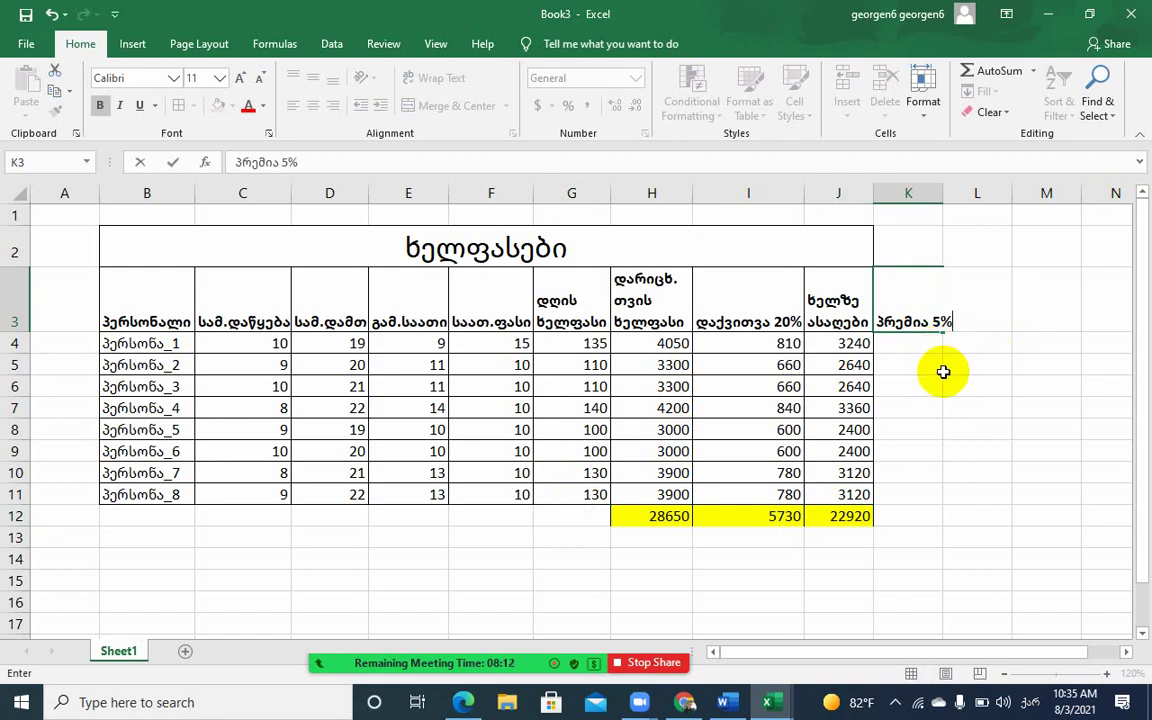
click(940, 386)
double_click(943, 190)
click(943, 190)
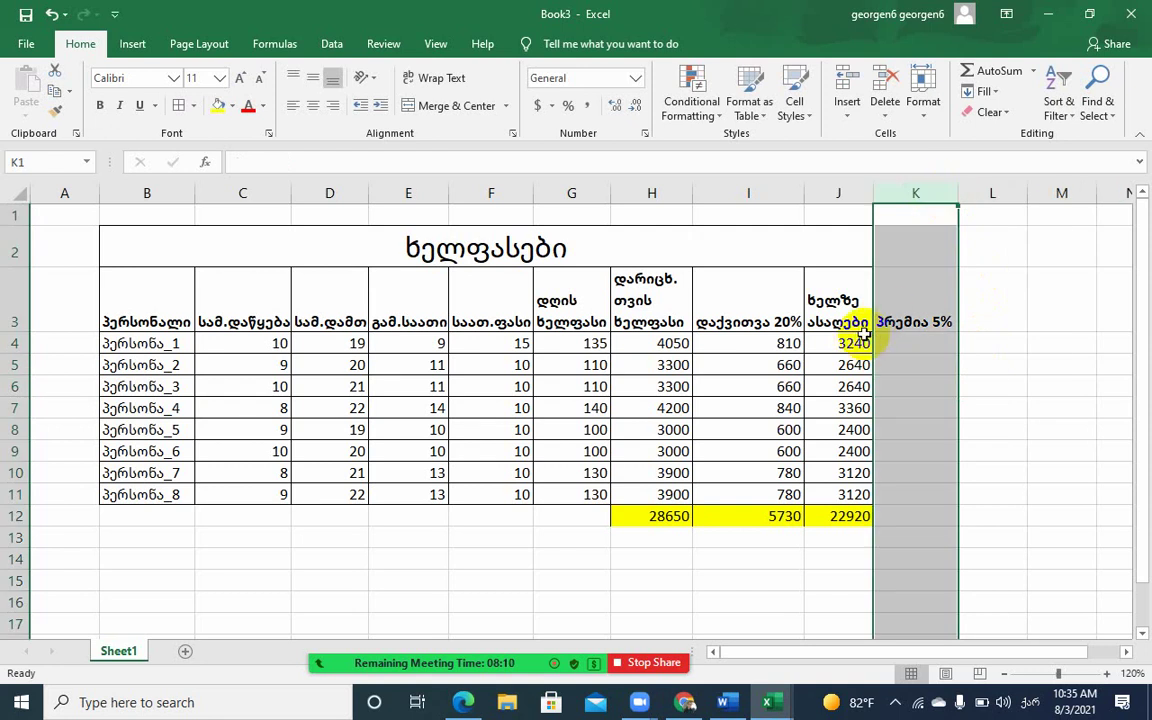
Enter 5% bonus formulas from J4 and J5 in K4 and K5, giving 162 and 132
click(852, 343)
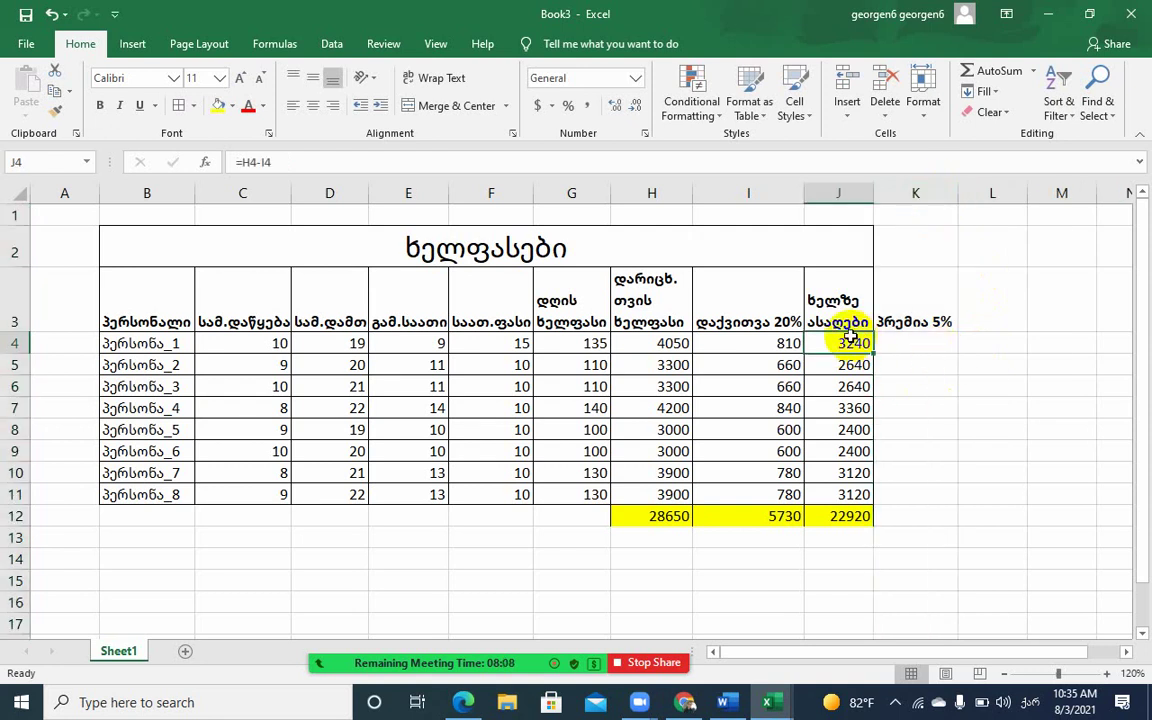
click(913, 342)
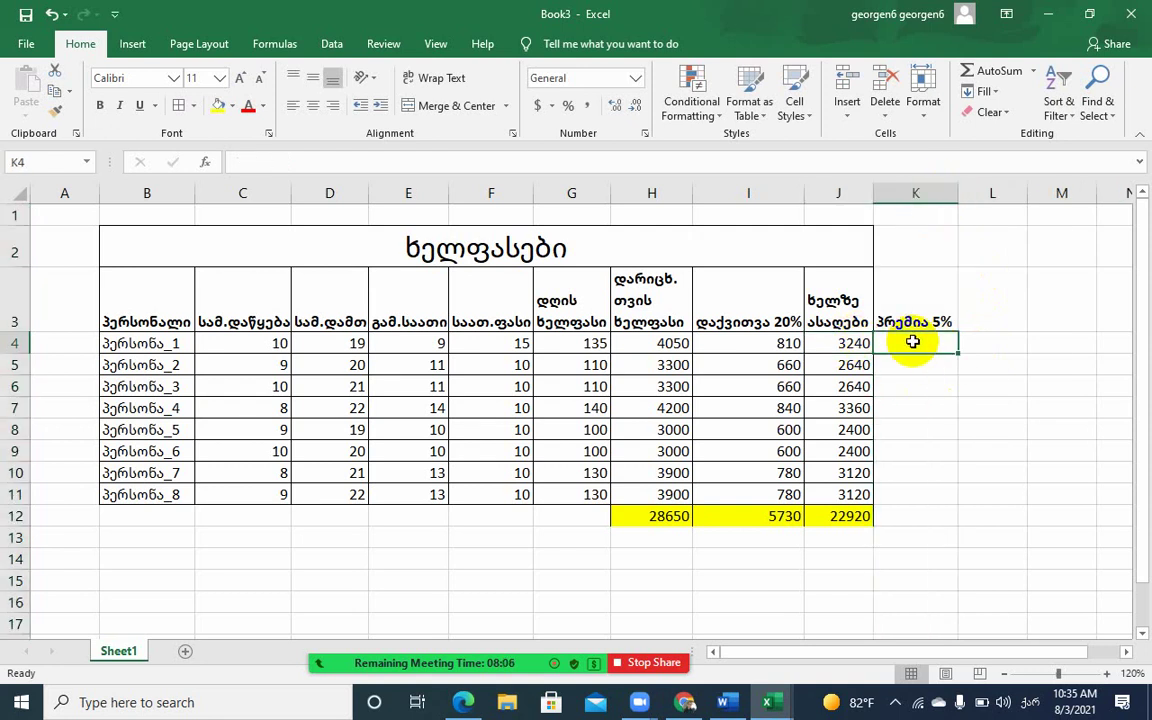
text(=)
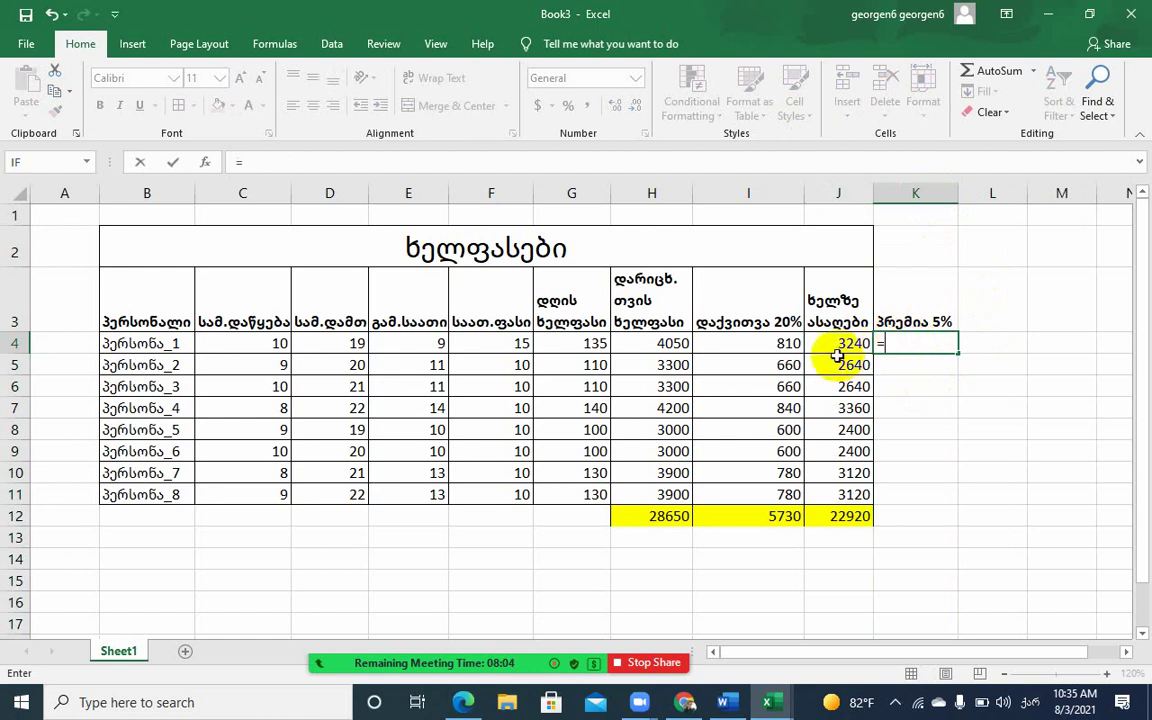
click(842, 343)
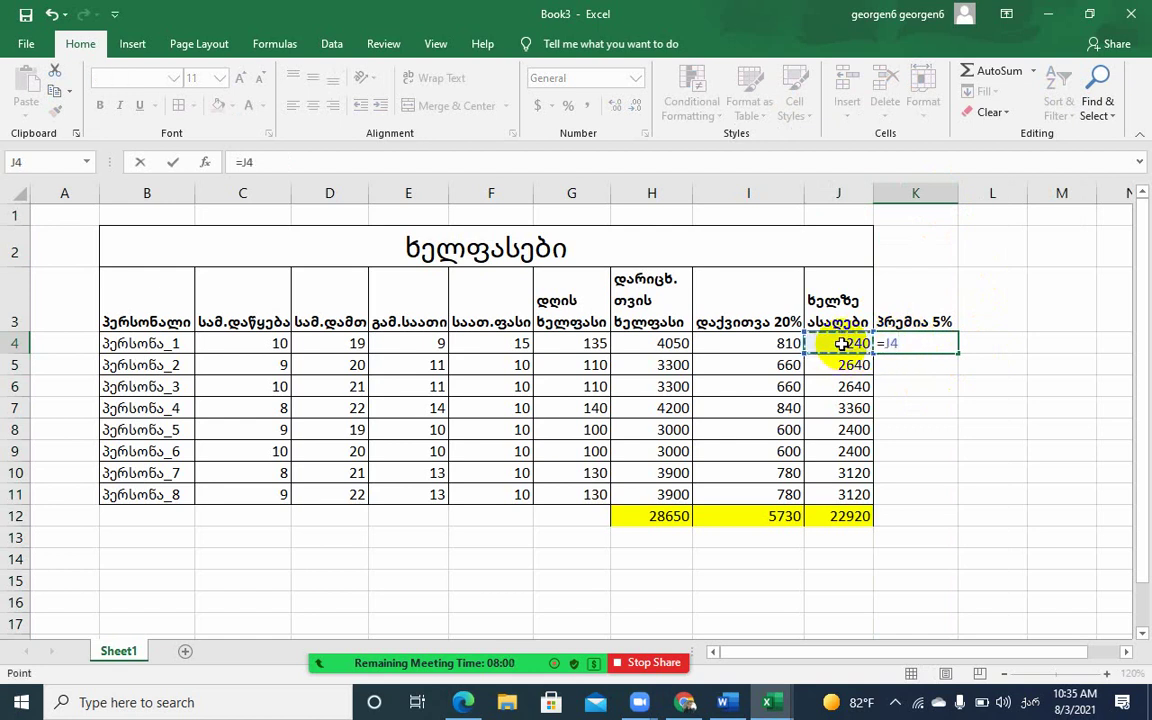
text(*)
text(5/1)
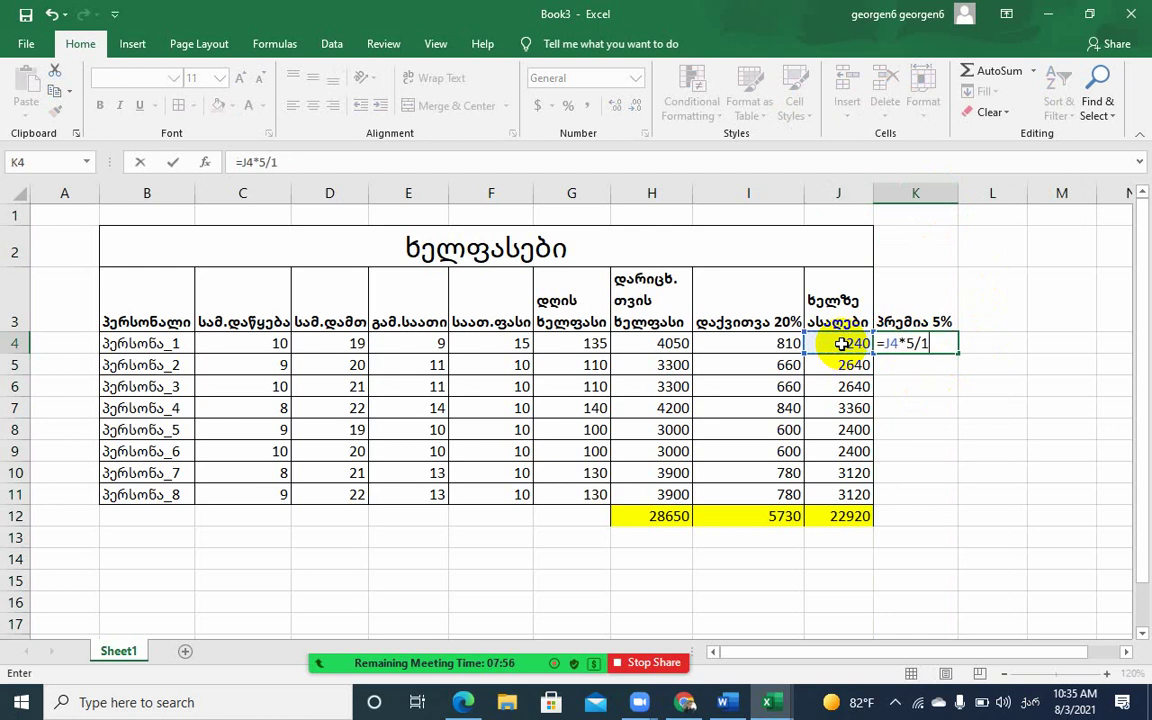
text(00)
key(Return)
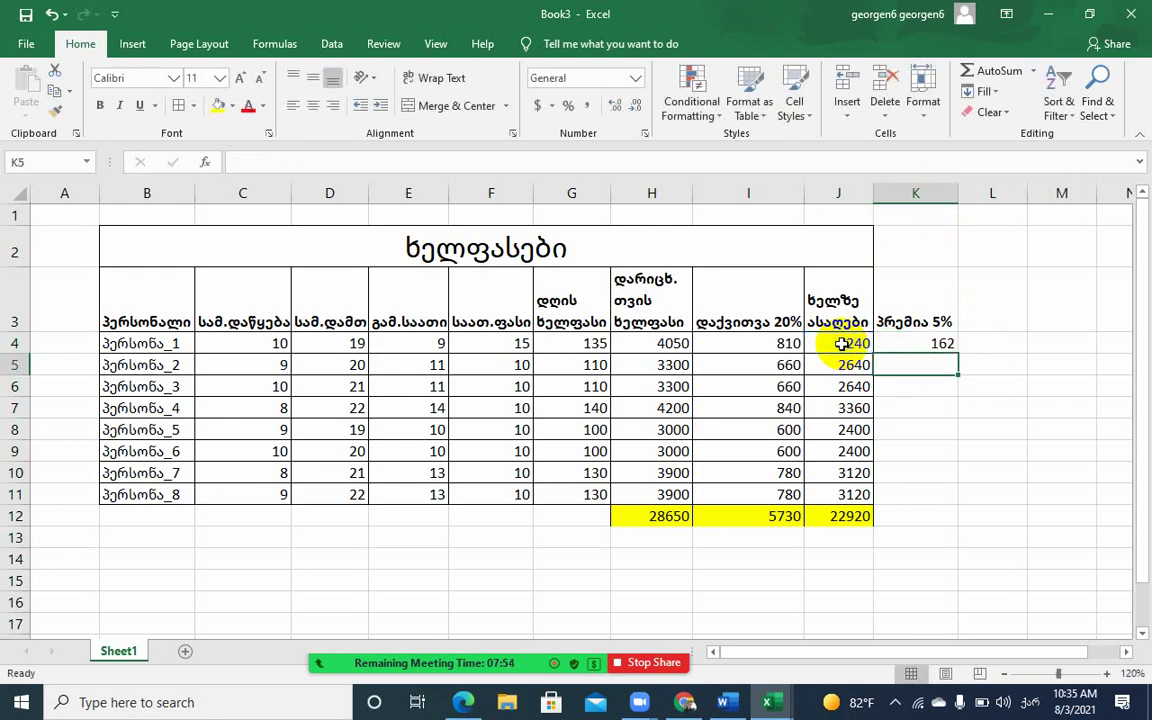
text(=)
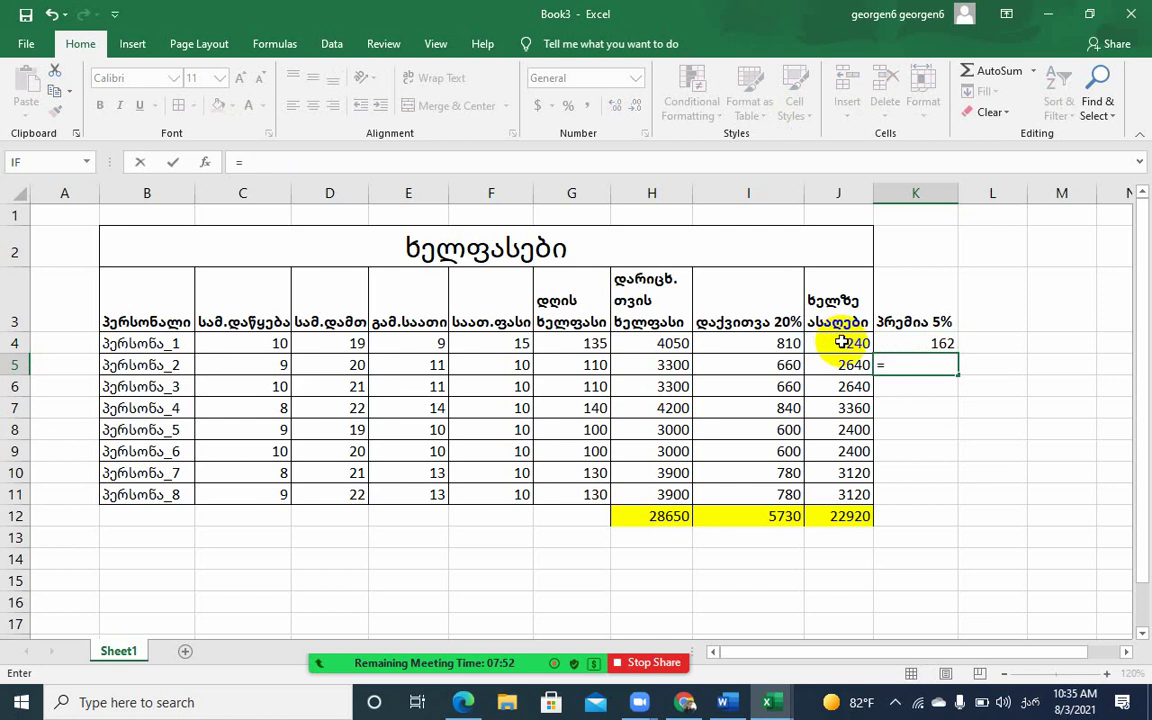
click(843, 366)
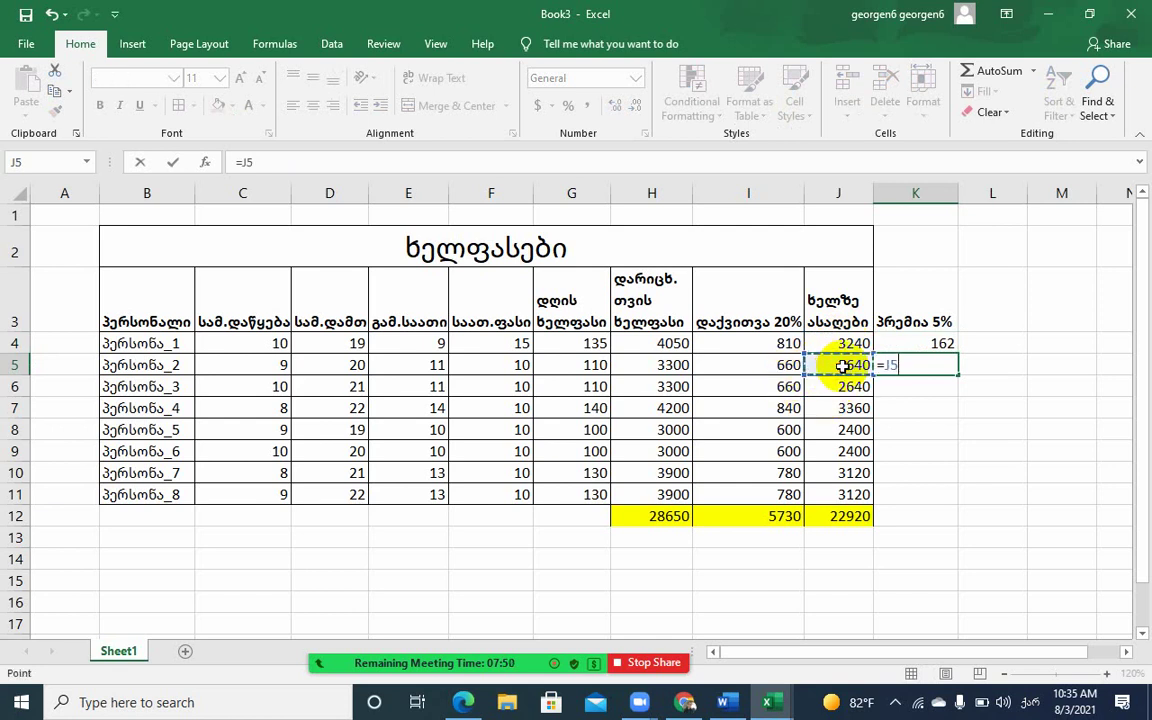
text(*)
text(5%)
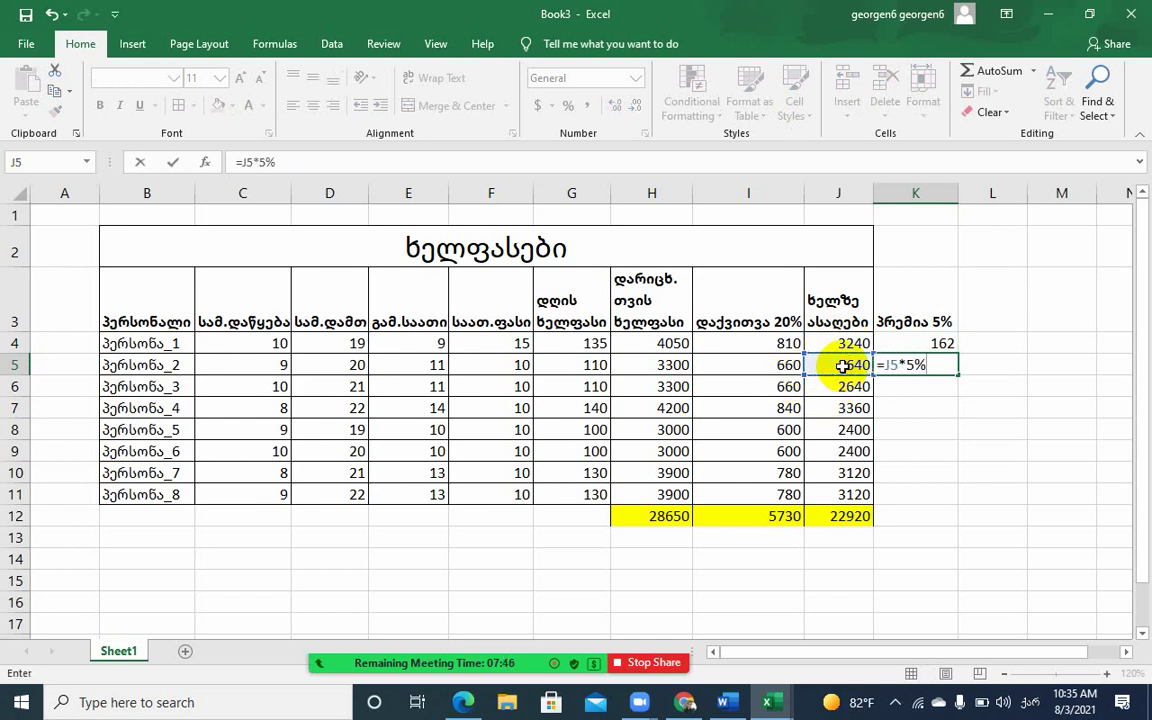
key(Return)
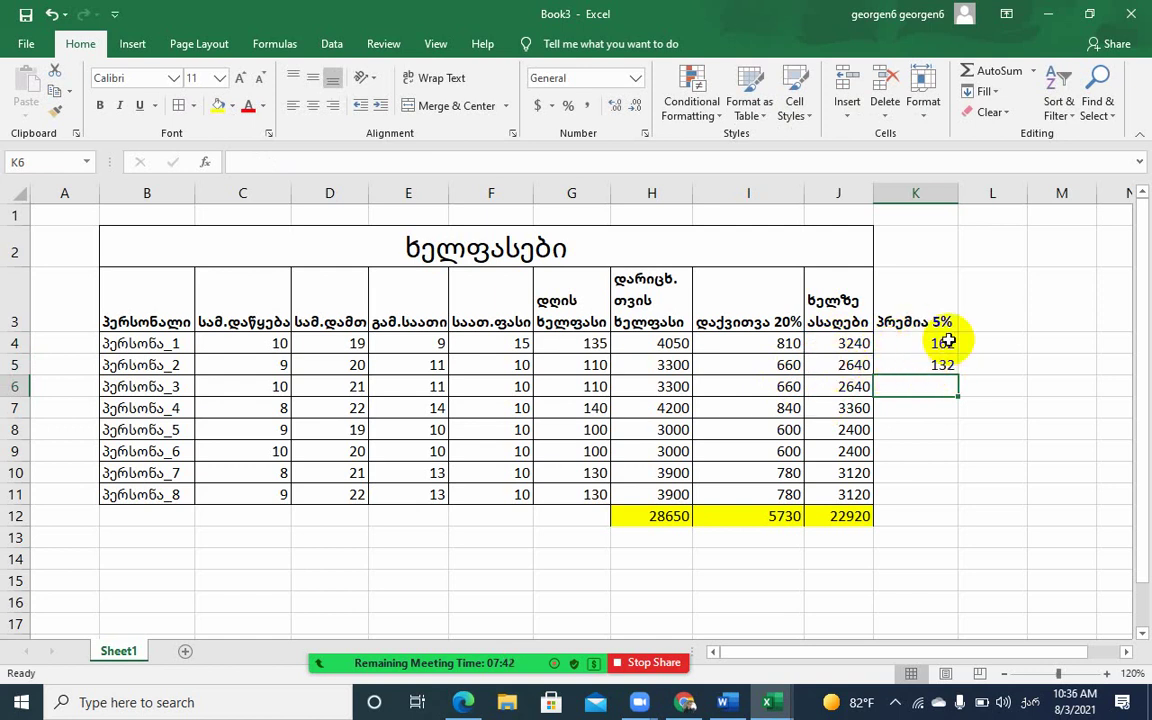
Enter 5% bonus formulas for K6 to K8 from J6:J8, giving 132, 168 and 120
text(=)
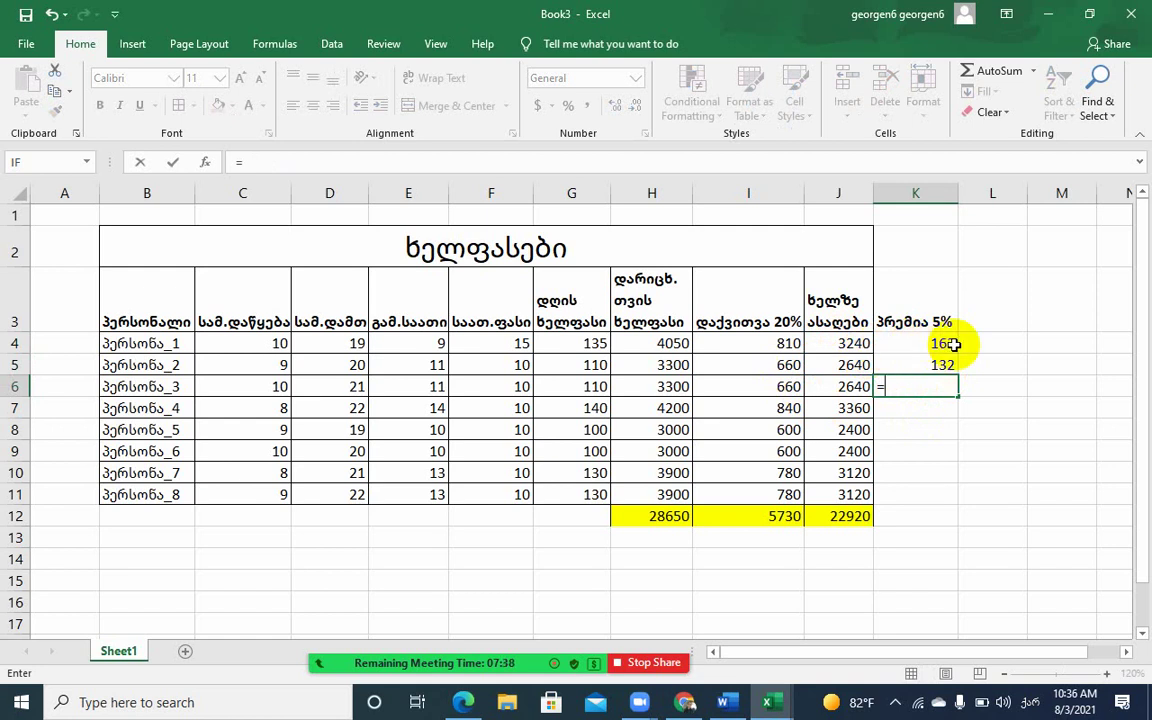
click(871, 385)
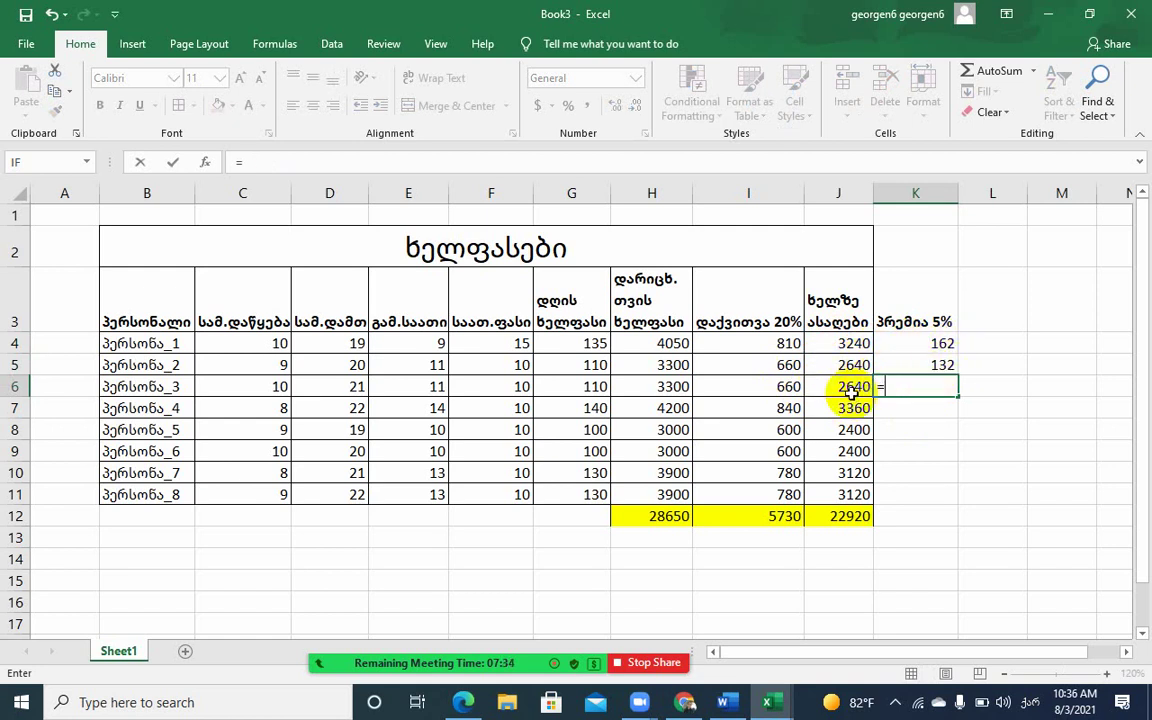
click(855, 395)
text(*)
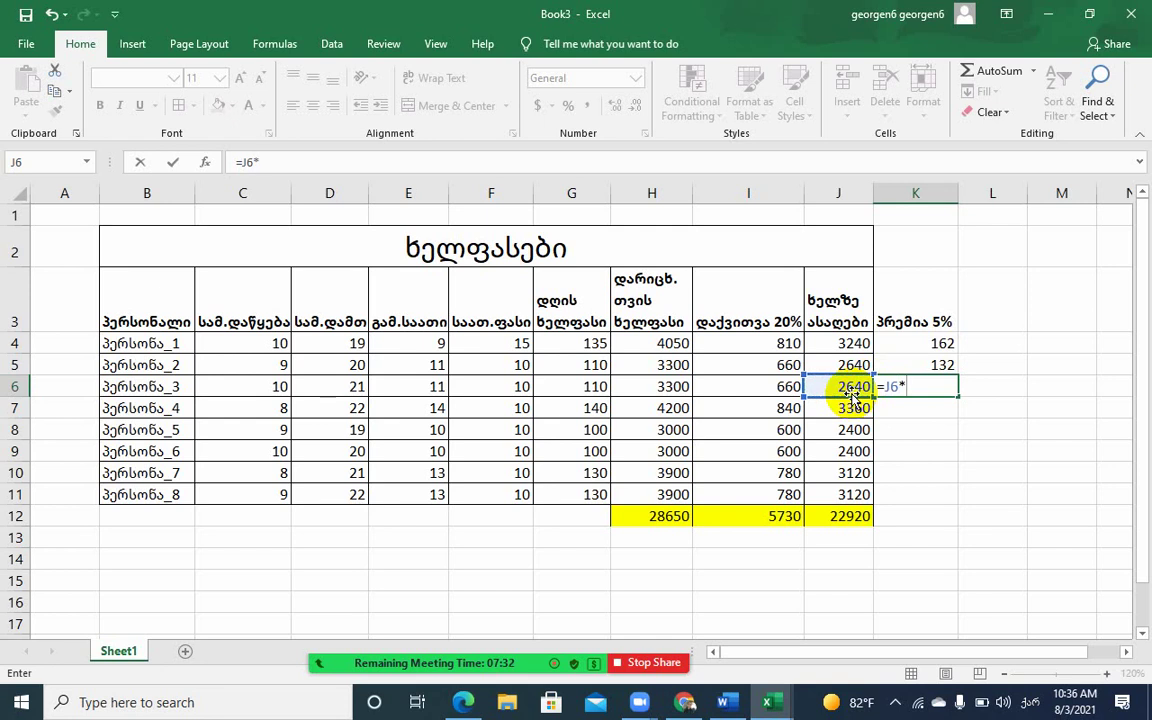
key(Return)
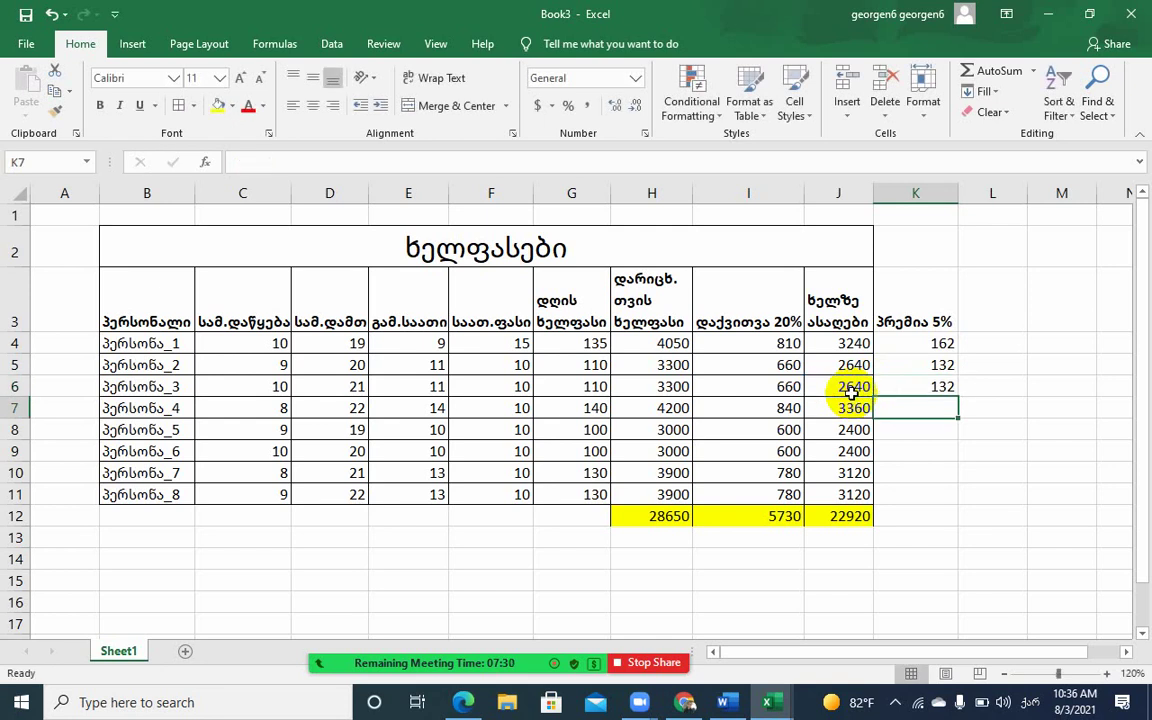
text(=)
click(850, 406)
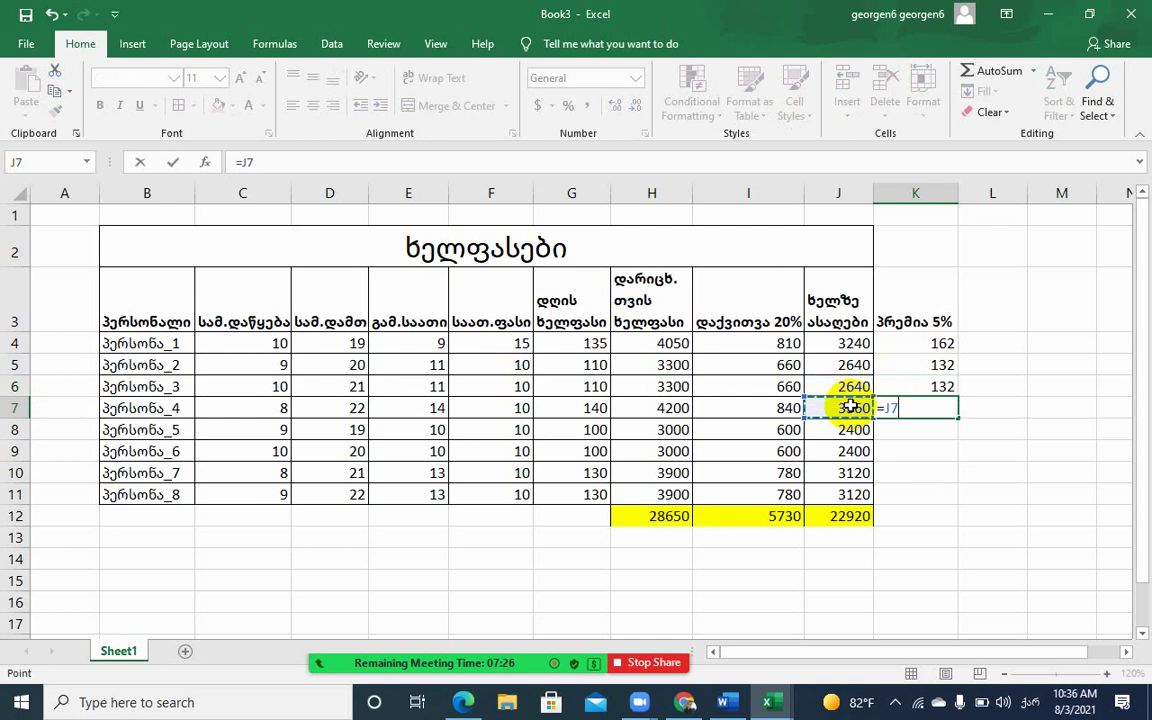
text(*)
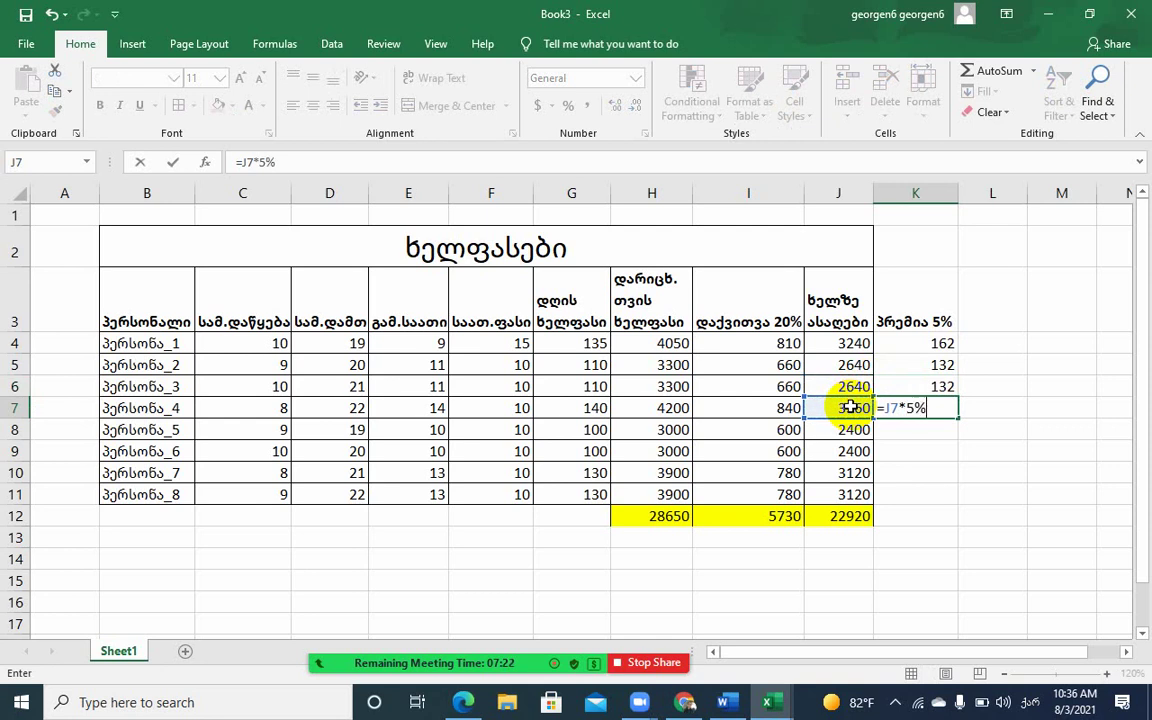
key(Return)
text(=)
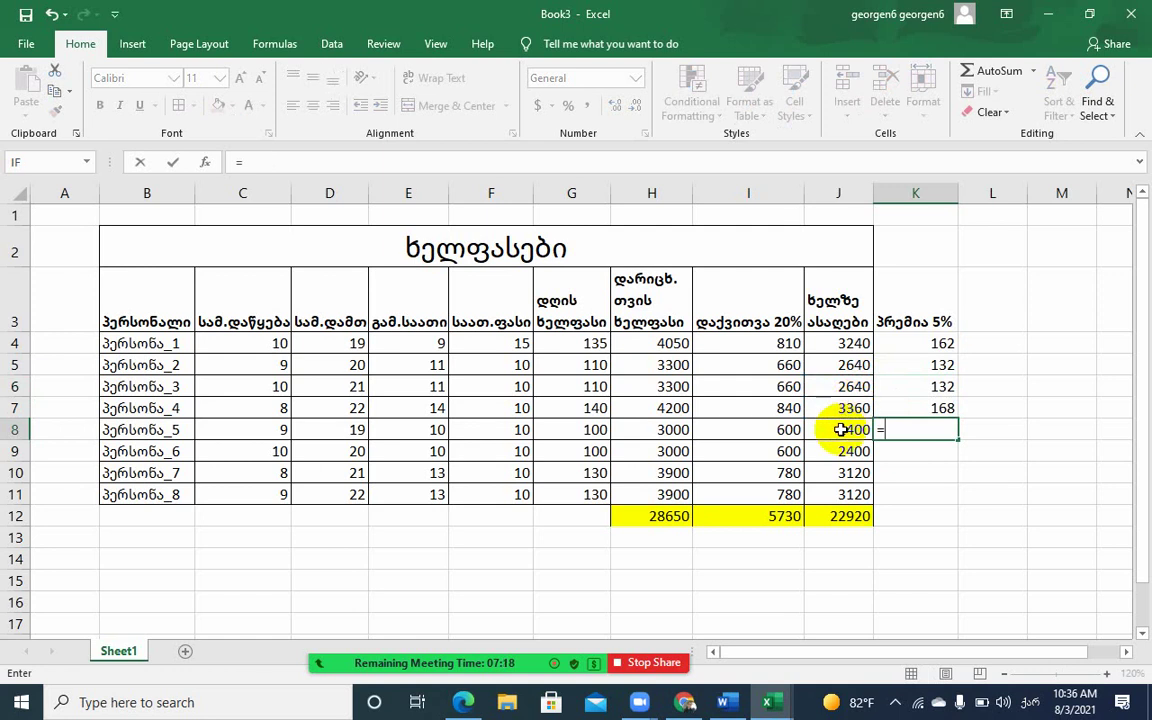
click(840, 429)
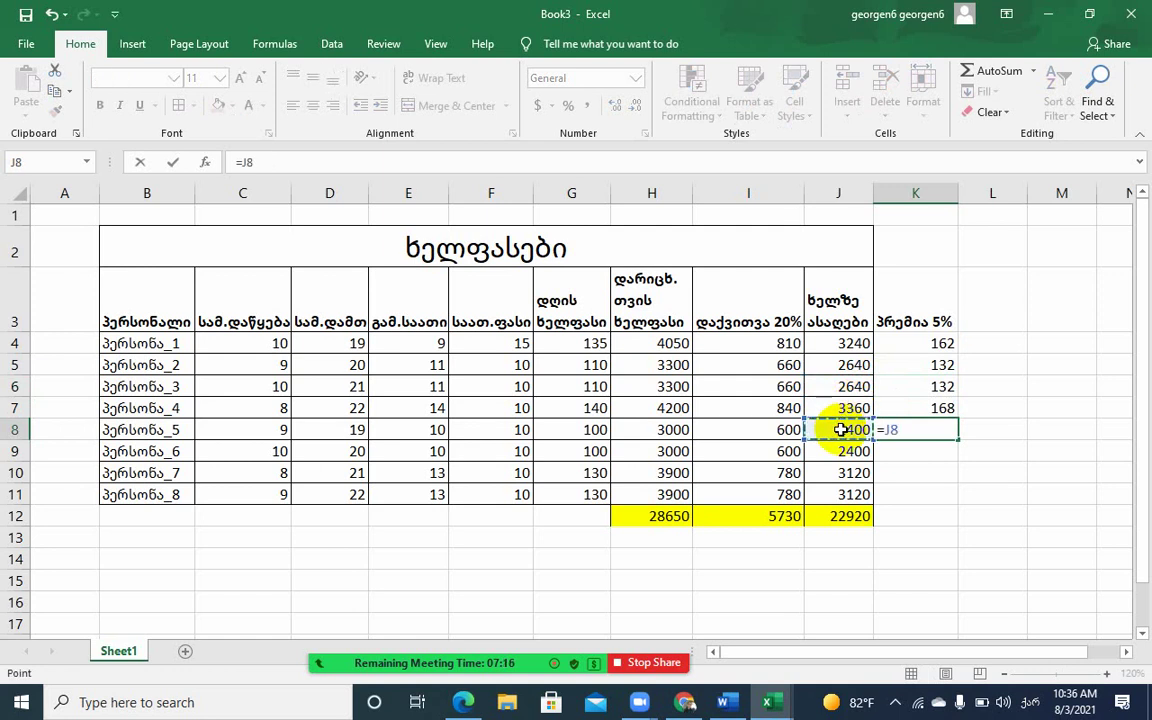
text(*)
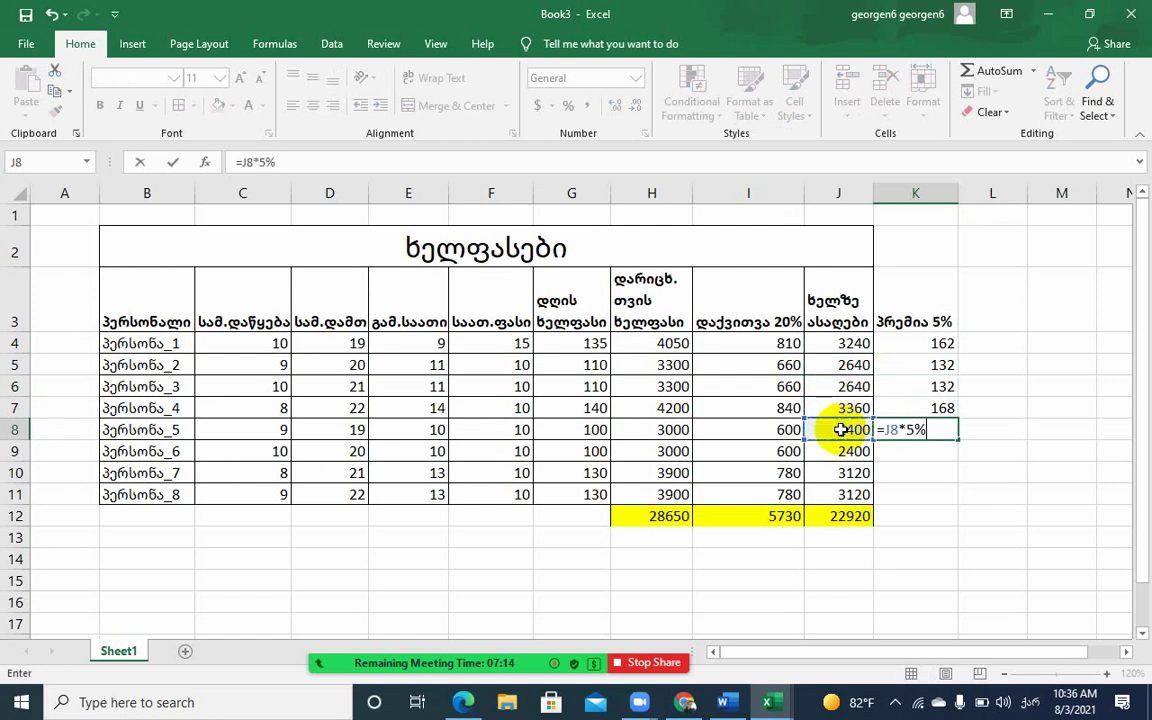
key(Return)
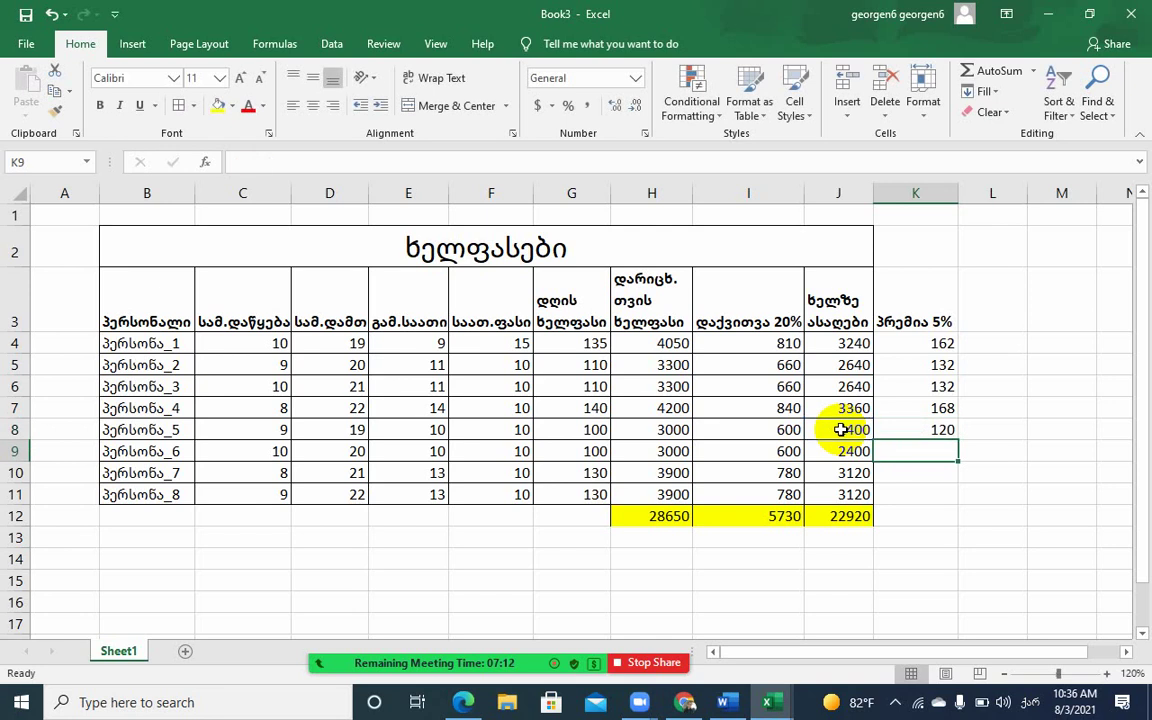
Enter 5% bonus formulas for K9 to K11 from J9:J11, giving 120, 156 and 156
text(=)
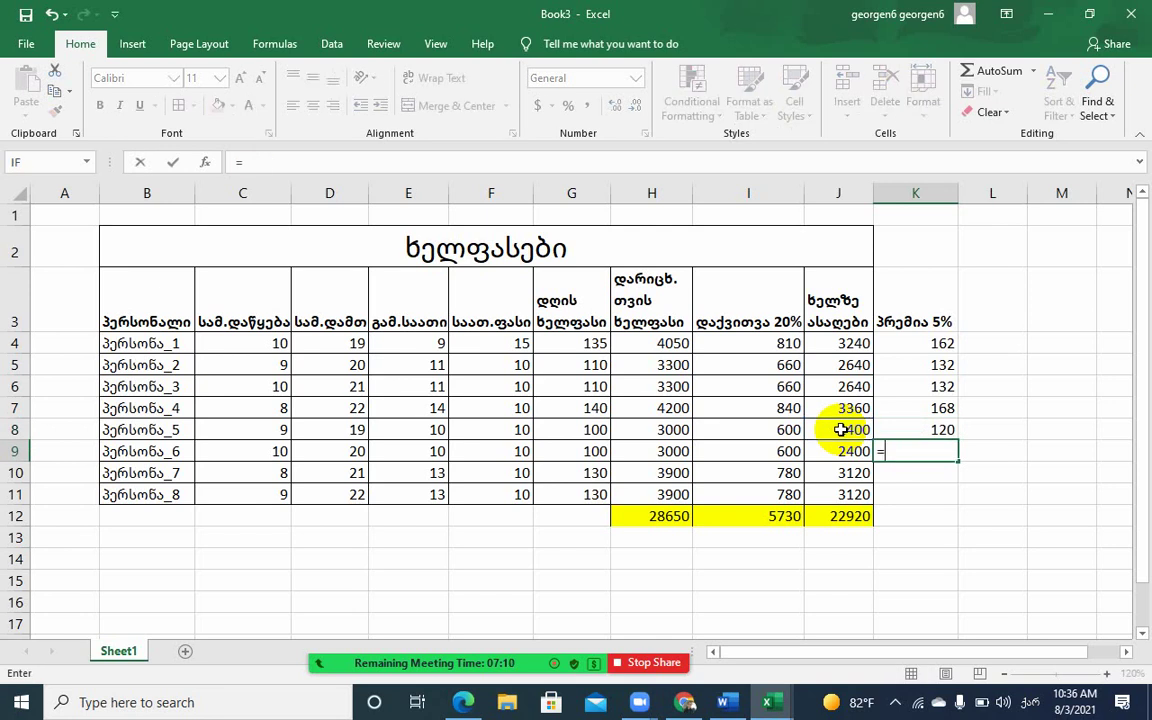
click(846, 455)
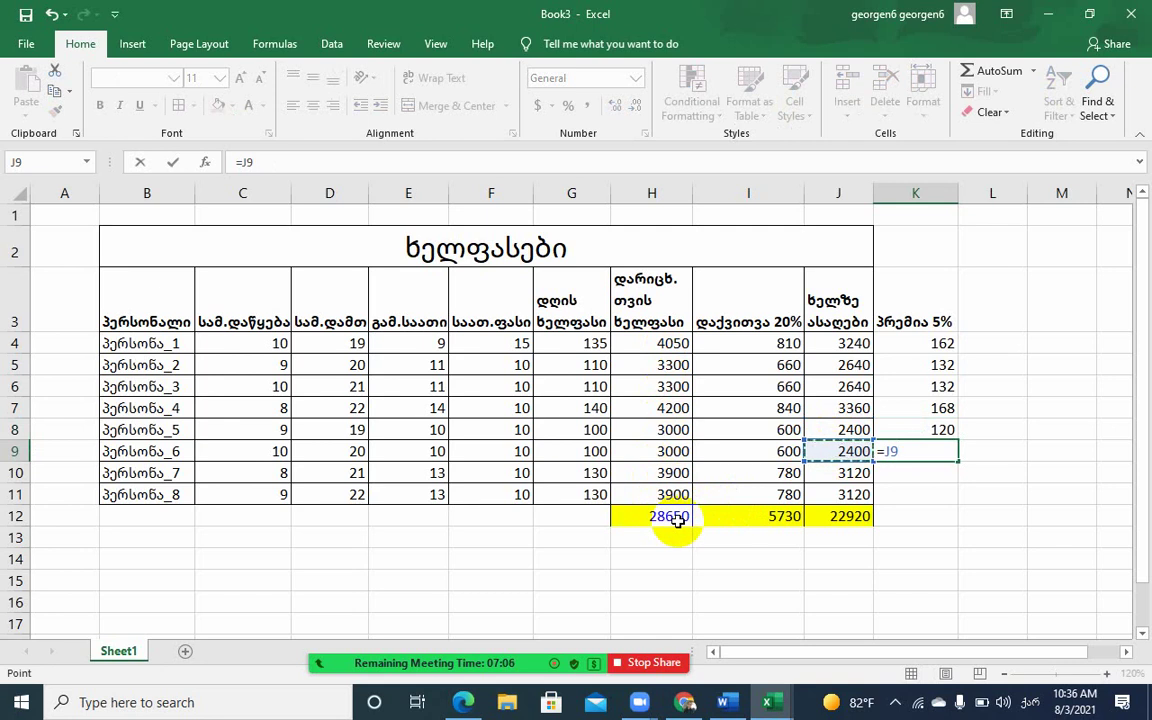
text(*)
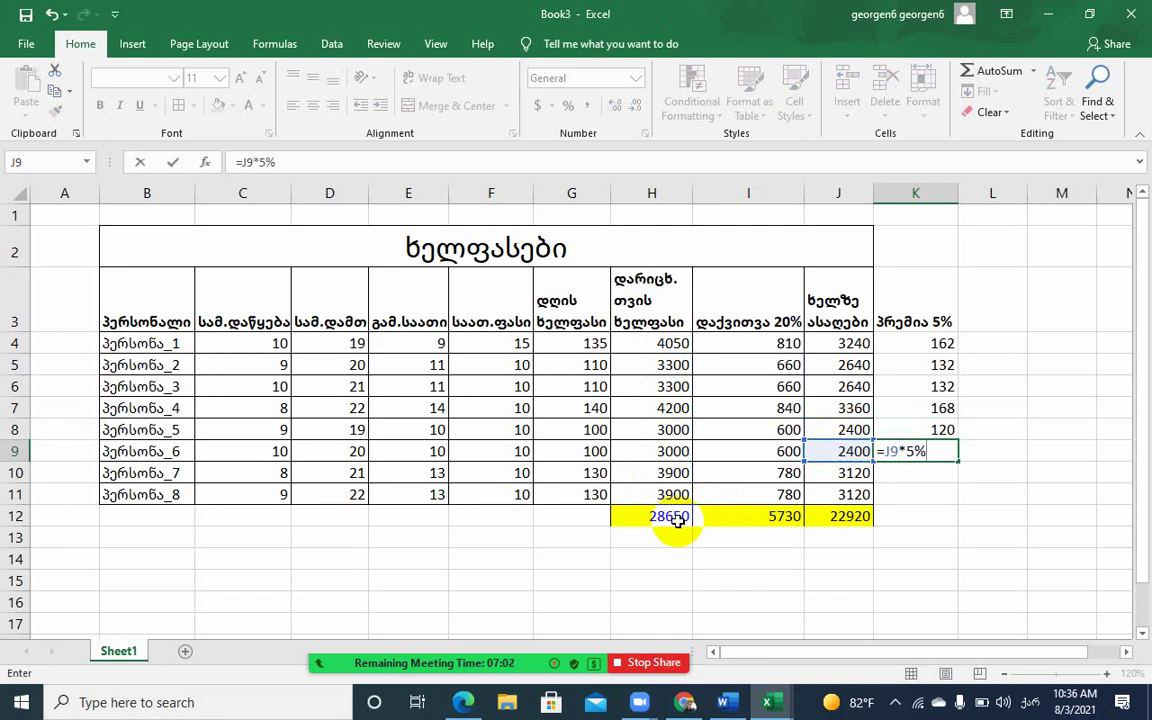
key(Return)
text(=)
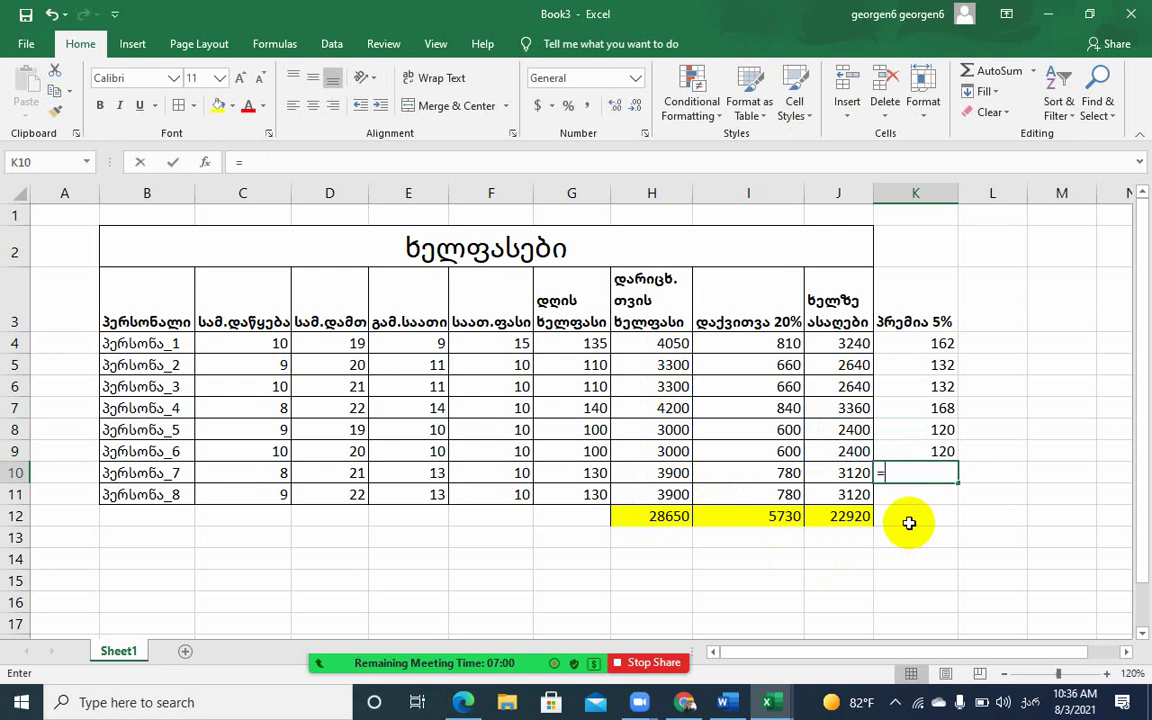
click(845, 471)
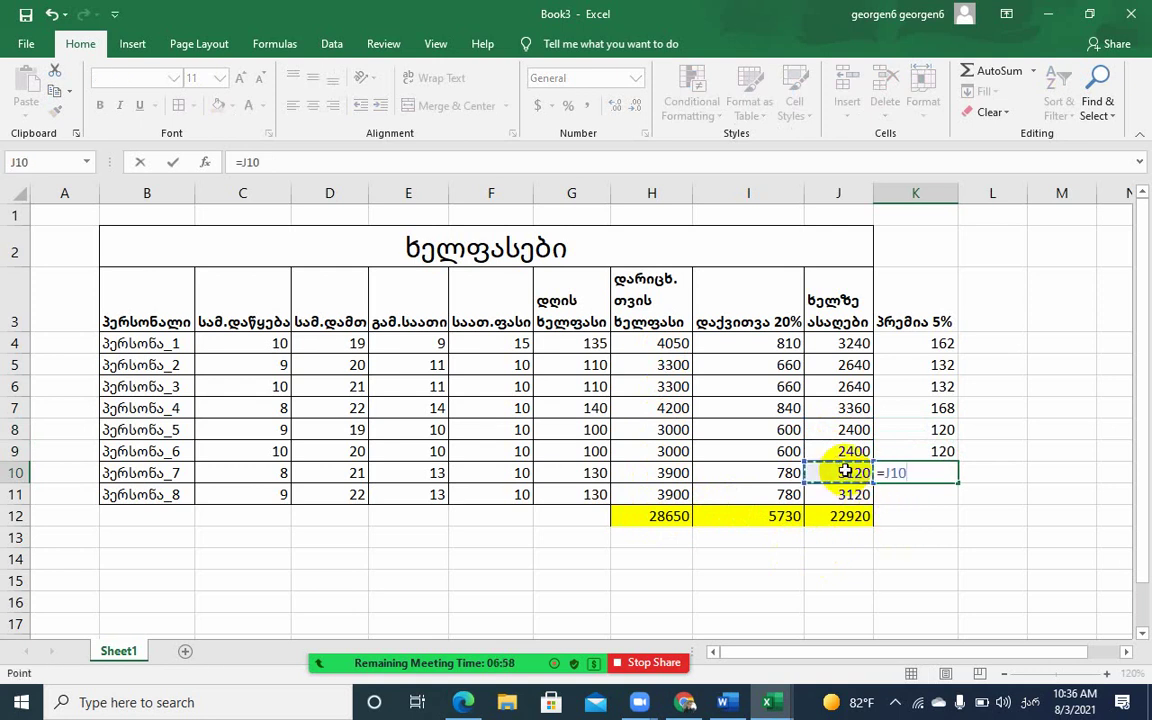
text(*)
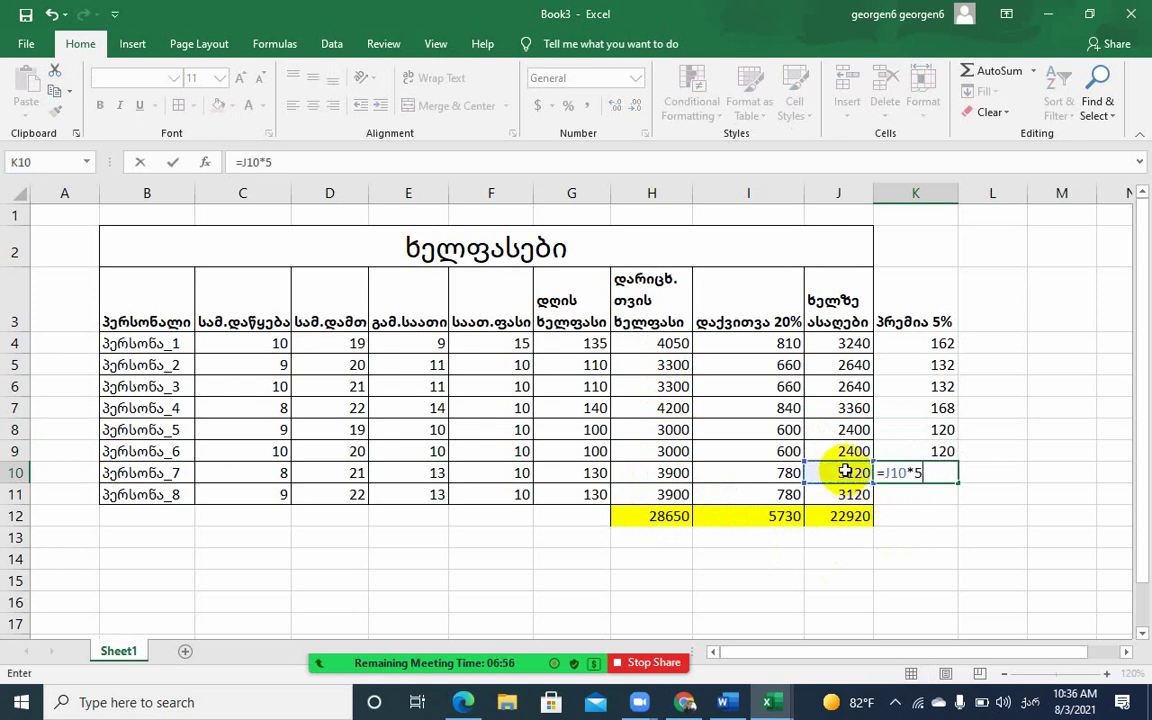
key(Return)
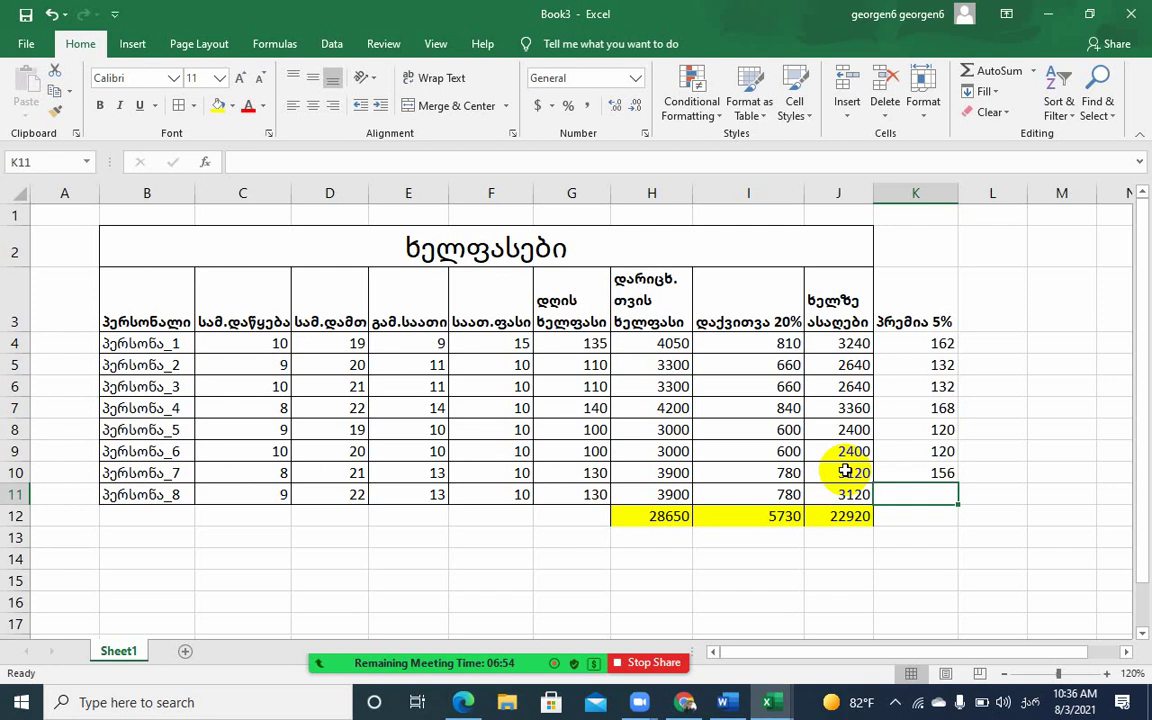
text(=)
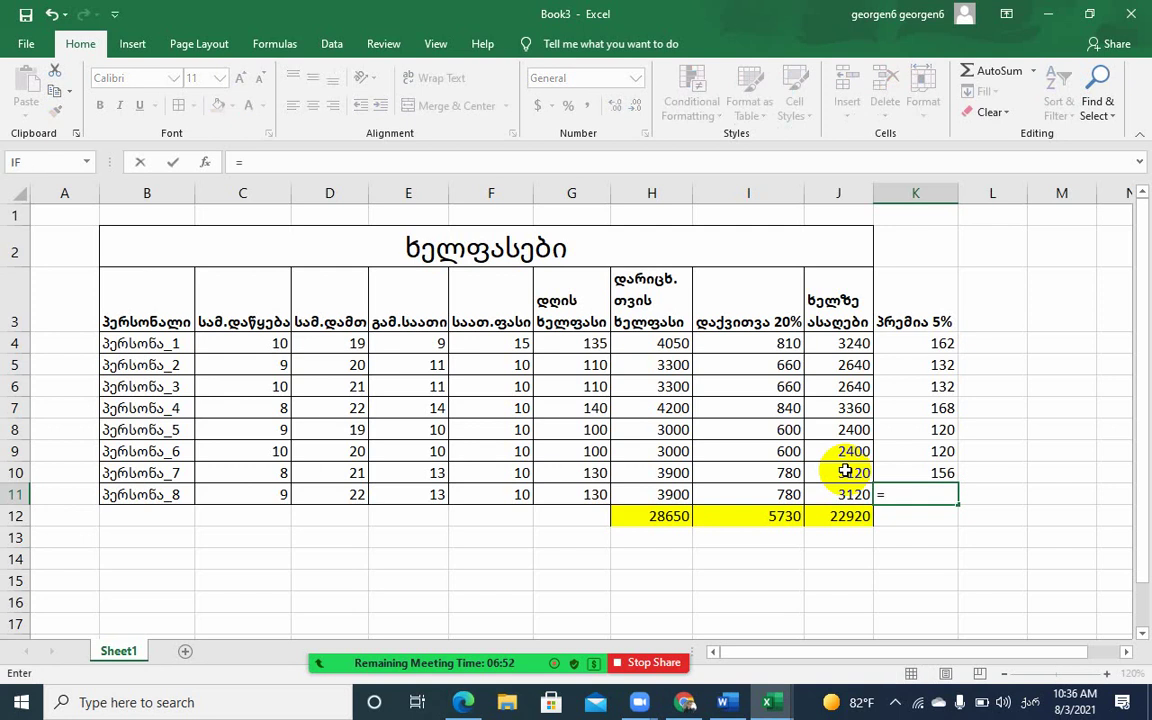
click(862, 494)
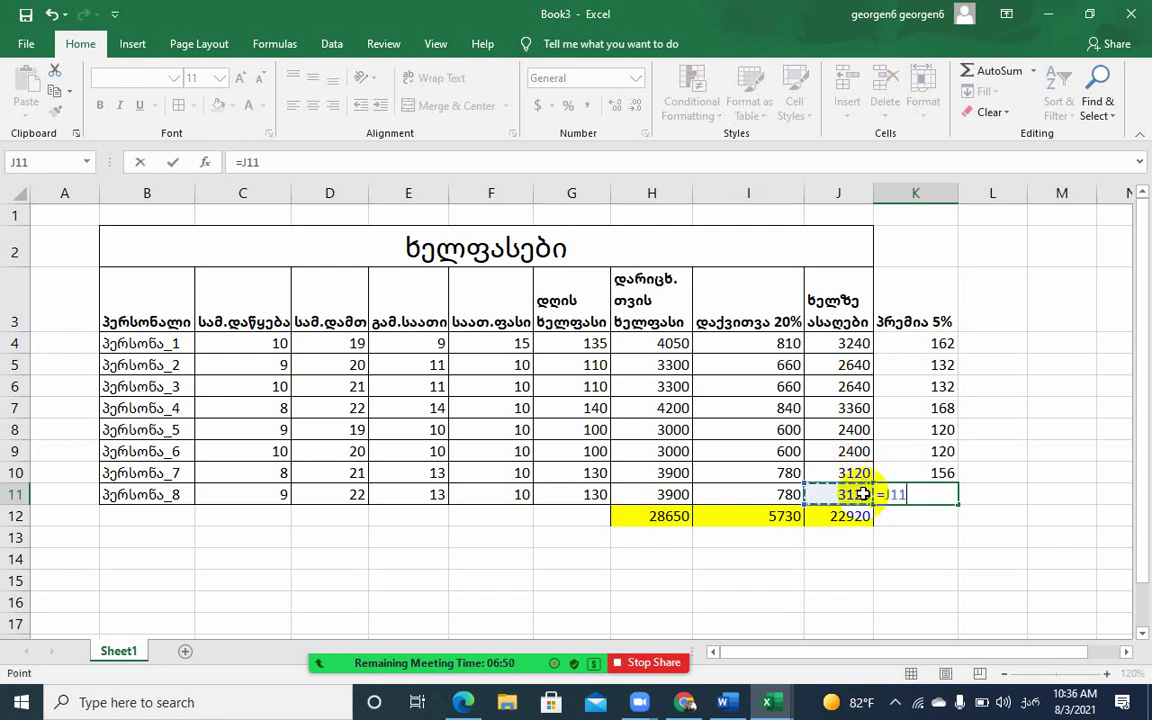
text(*)
key(Return)
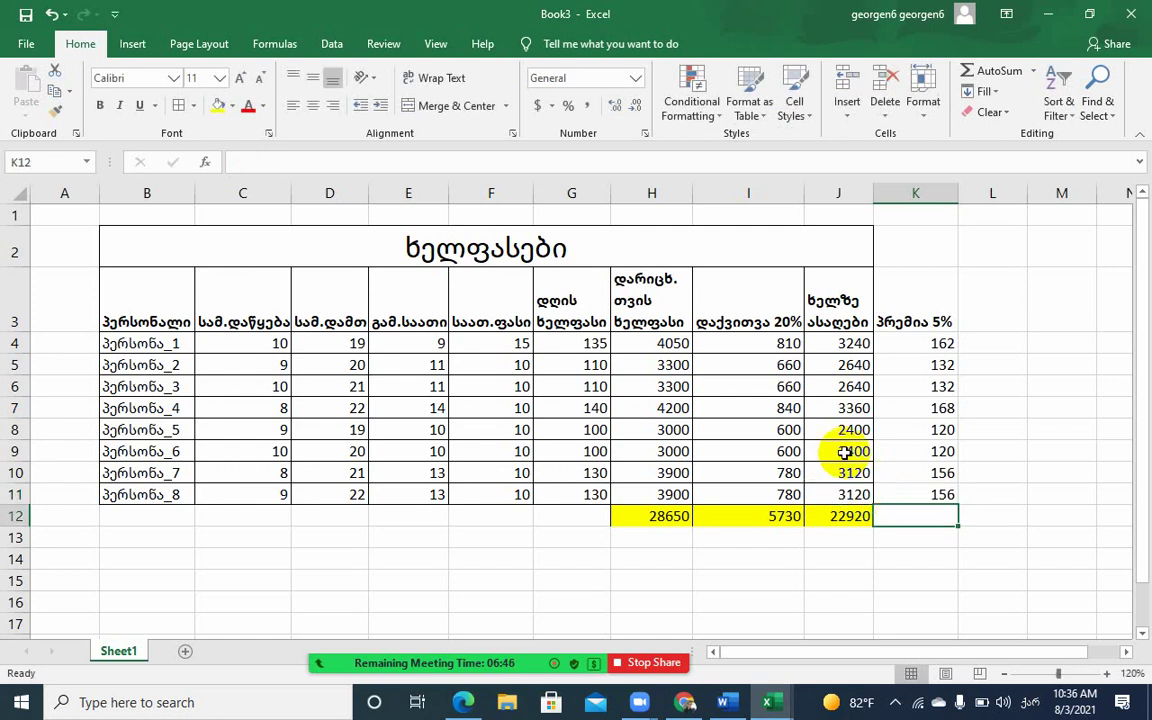
Apply All Borders to bonus column K2:K11 to match the table
drag(918, 343, 944, 495)
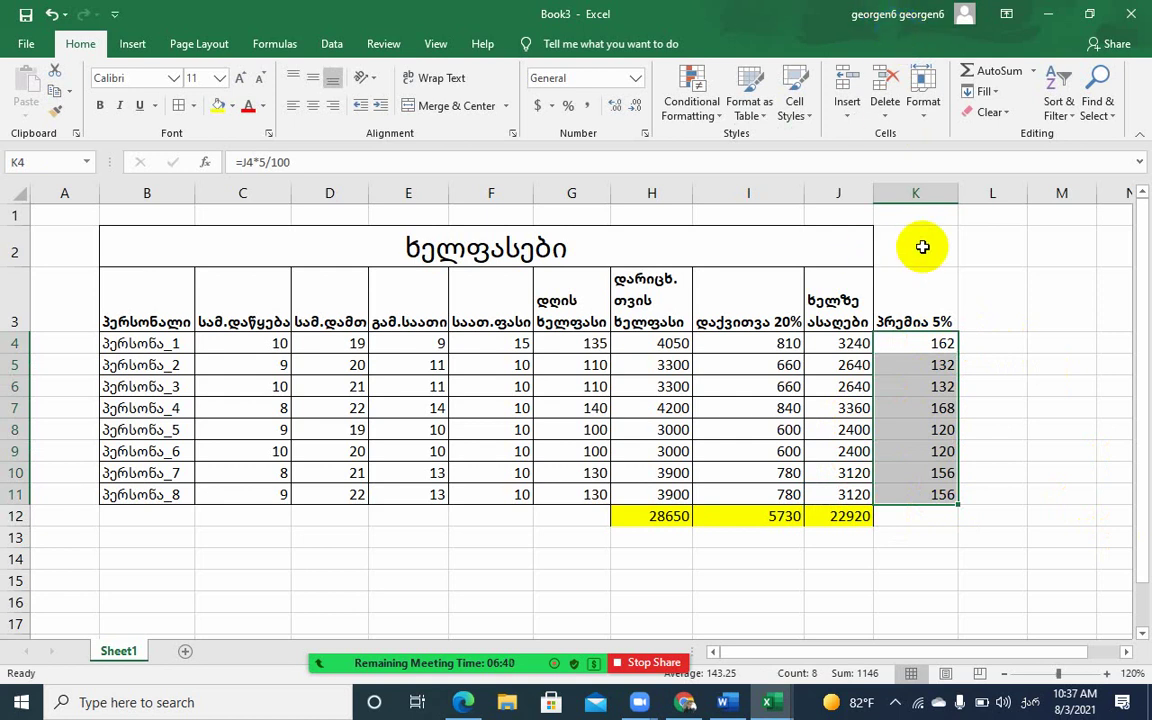
mouse_move(920, 244)
mouse_down()
mouse_move(926, 505)
mouse_move(920, 489)
mouse_up()
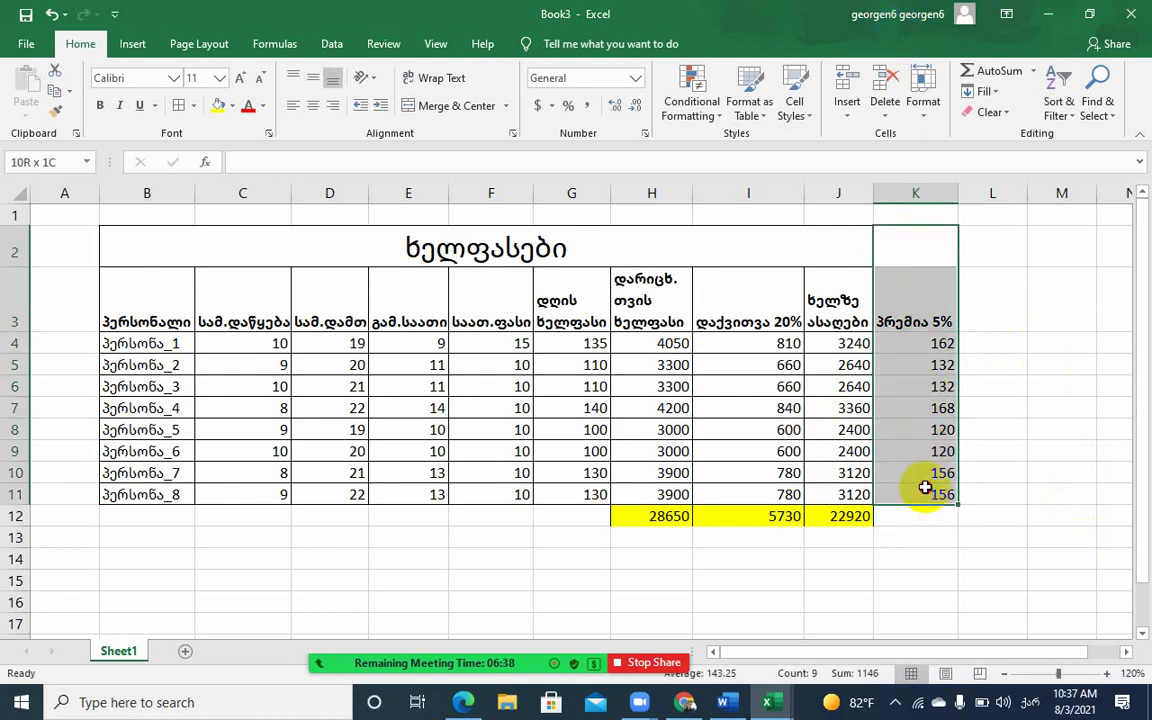
click(180, 106)
click(938, 362)
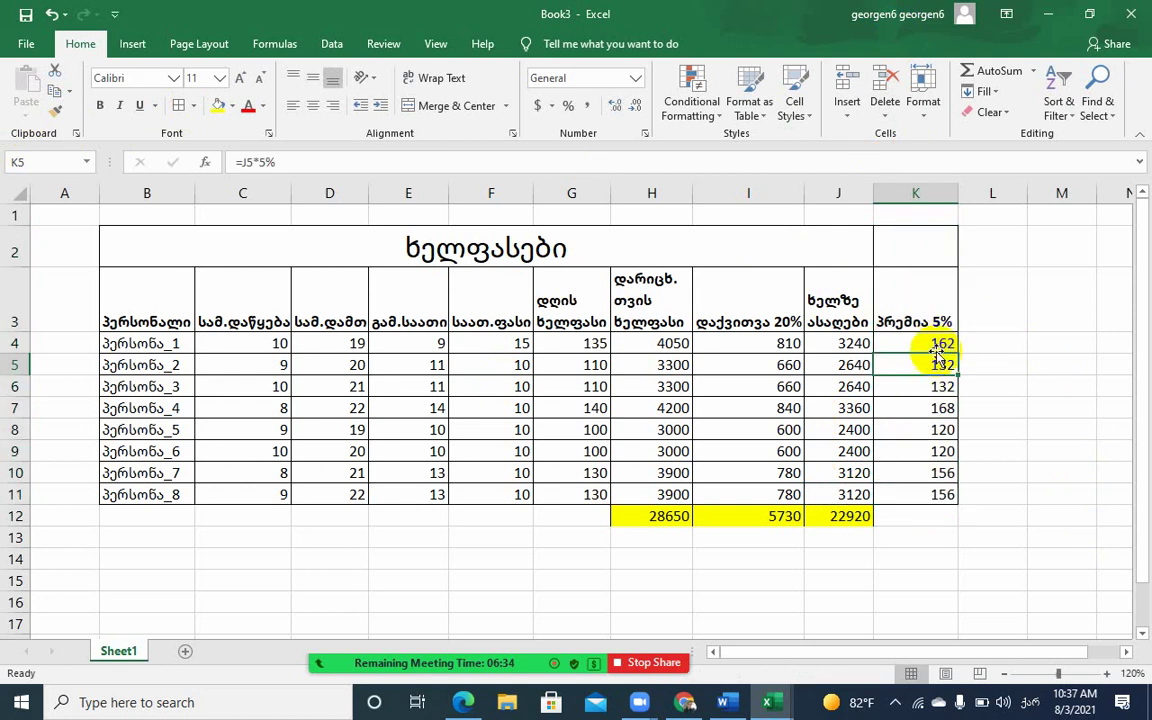
AutoSum K4:K11 into K12 (1146) and fill K12 yellow
drag(935, 345, 944, 496)
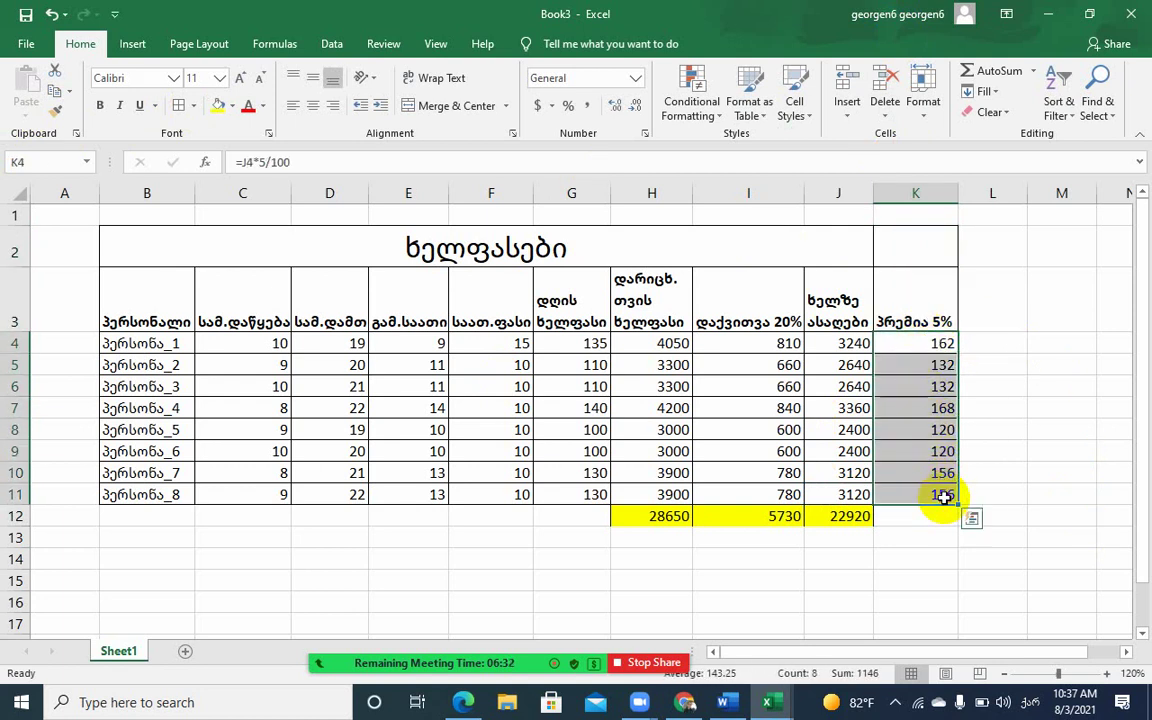
click(970, 70)
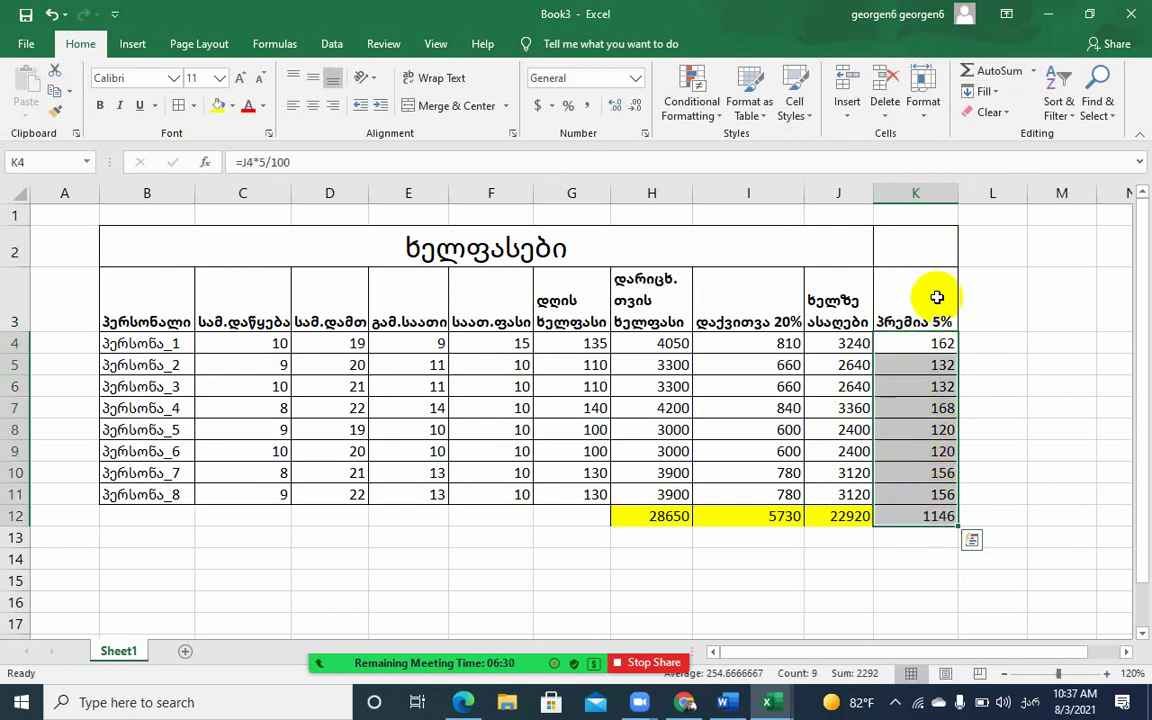
click(918, 516)
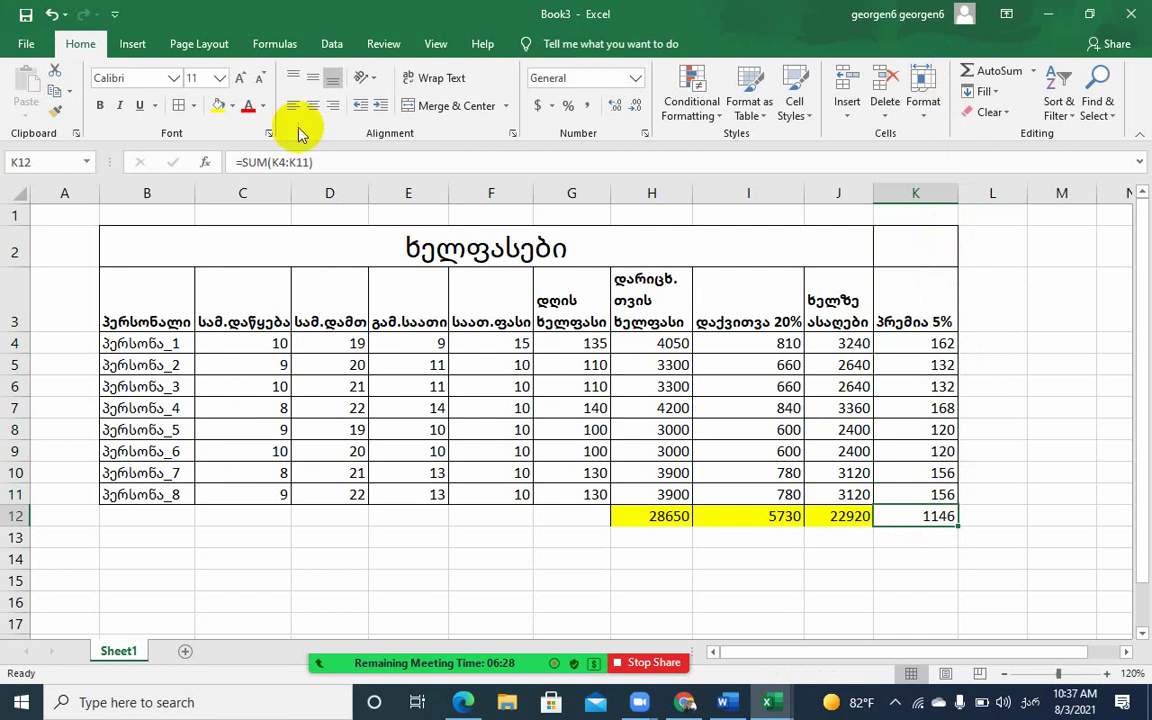
click(217, 106)
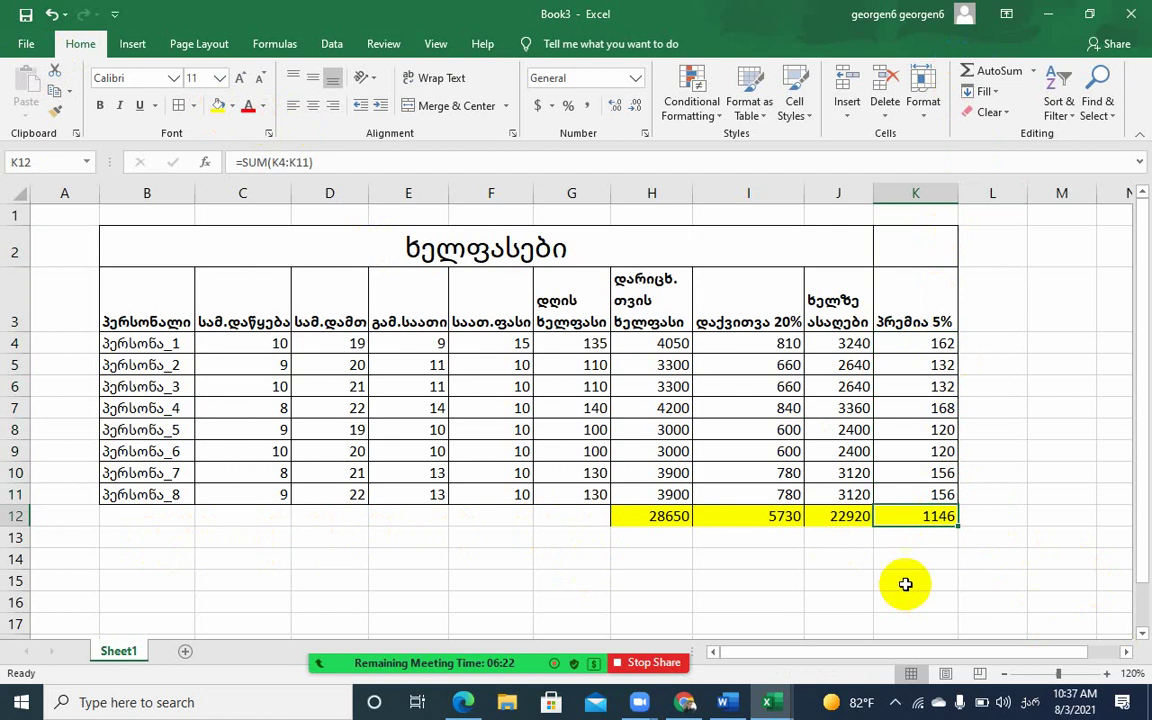
Type the 'სულ ხარჯი' (total expense) label in B14
click(580, 560)
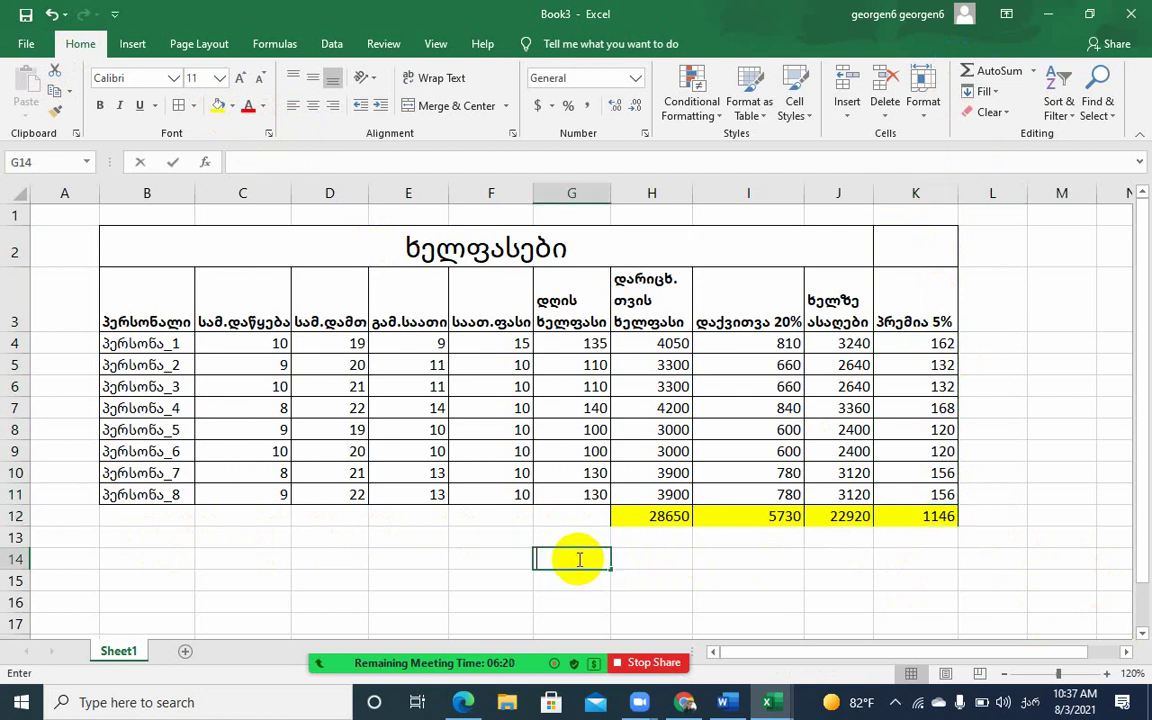
click(127, 557)
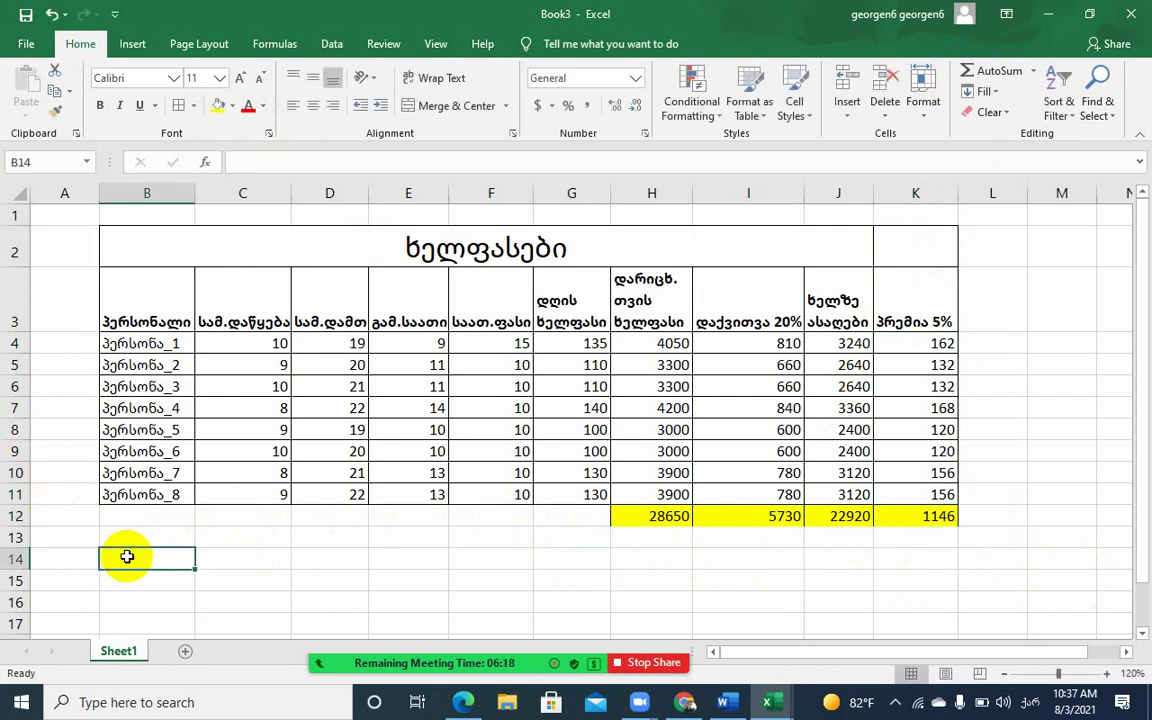
text(სულ ხარჯი)
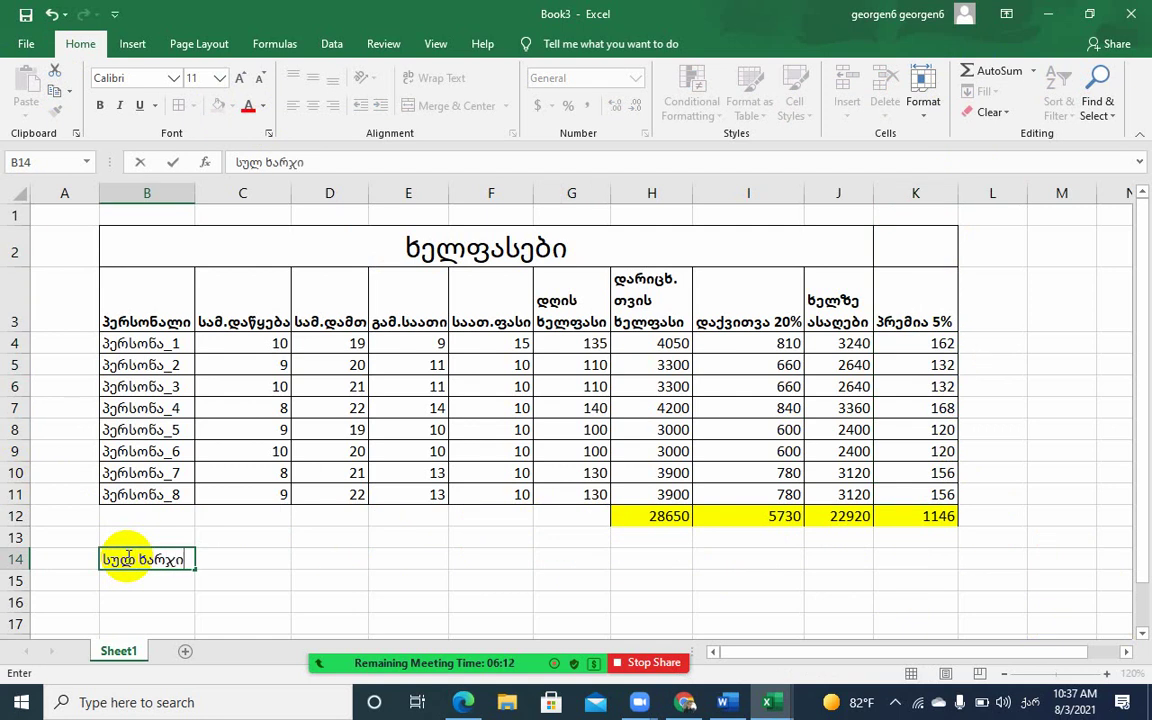
Enter =H12+K12 in I15 to get the total cost of 29796
click(728, 578)
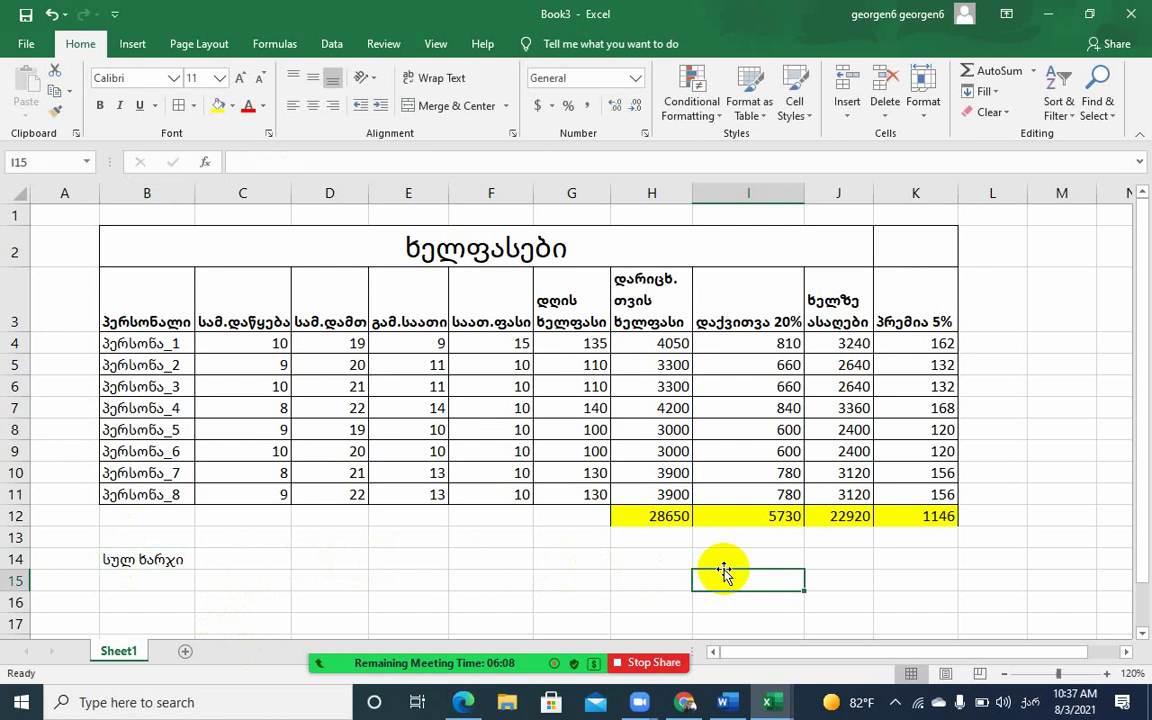
text(=)
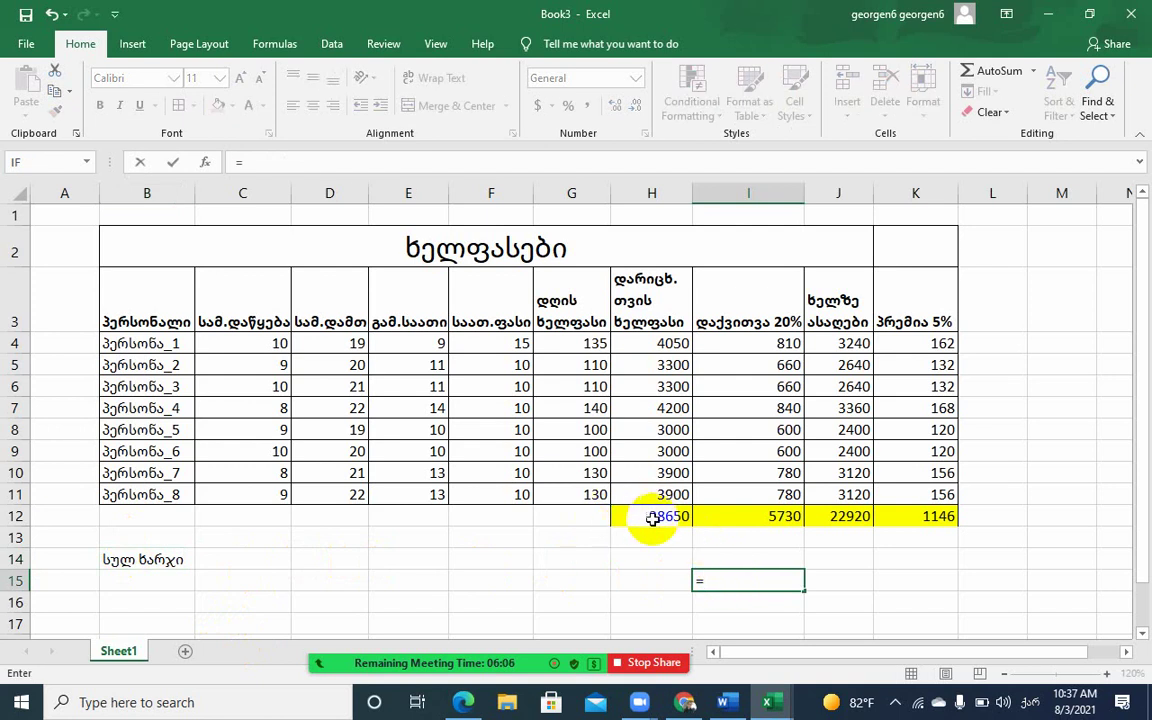
click(662, 515)
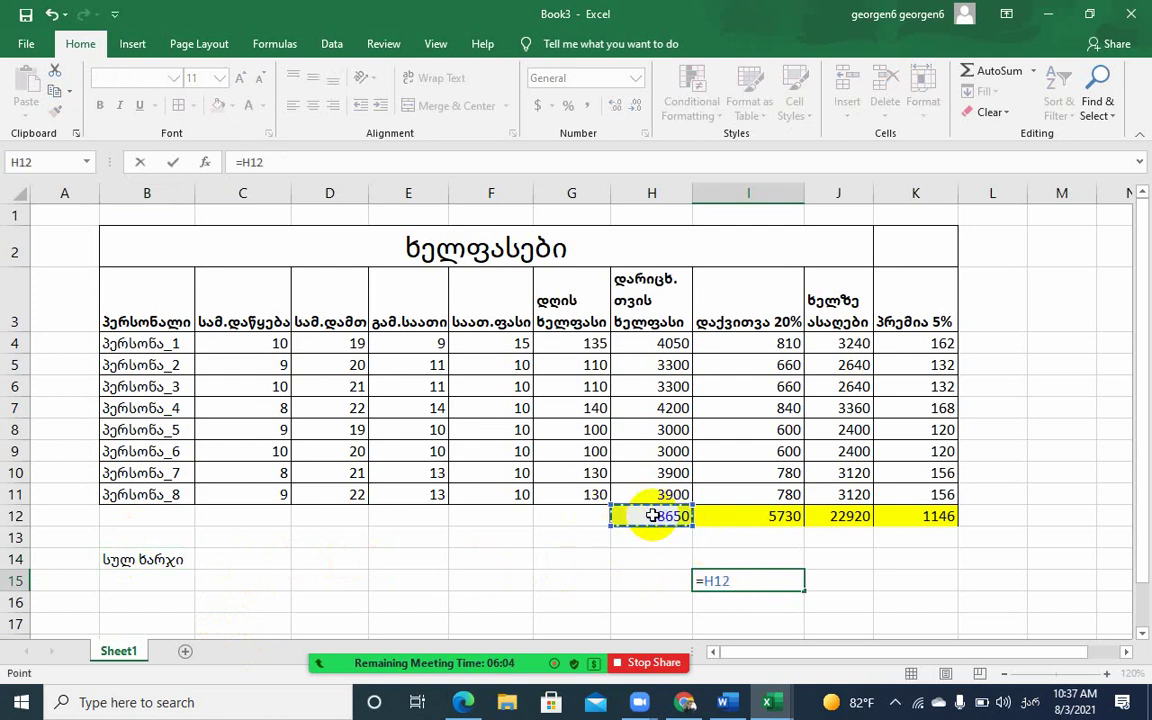
text(+)
click(931, 516)
key(Return)
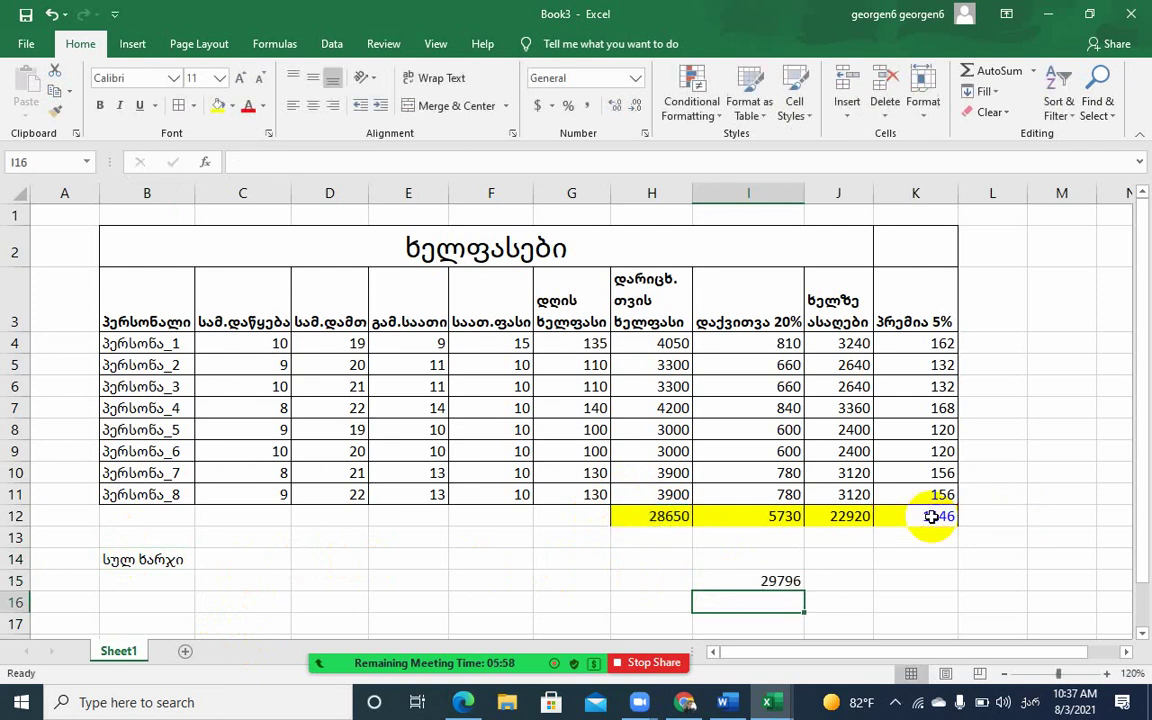
Format I15 with yellow fill, red font and bold
click(746, 581)
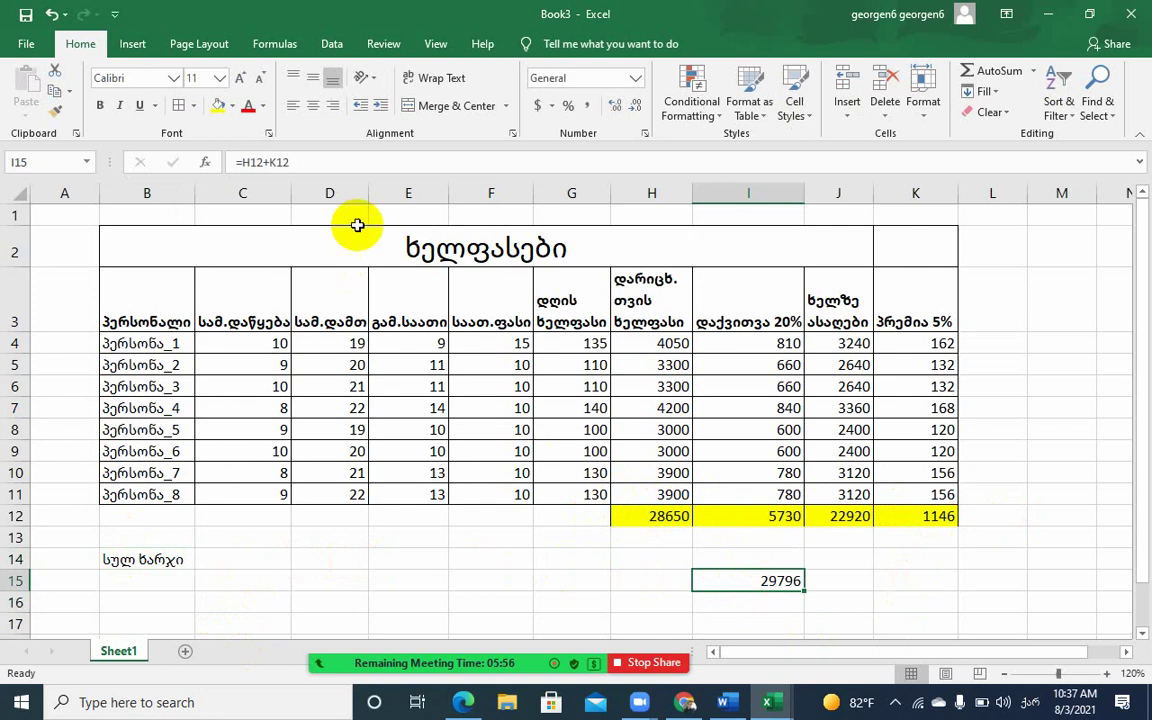
click(218, 105)
click(248, 105)
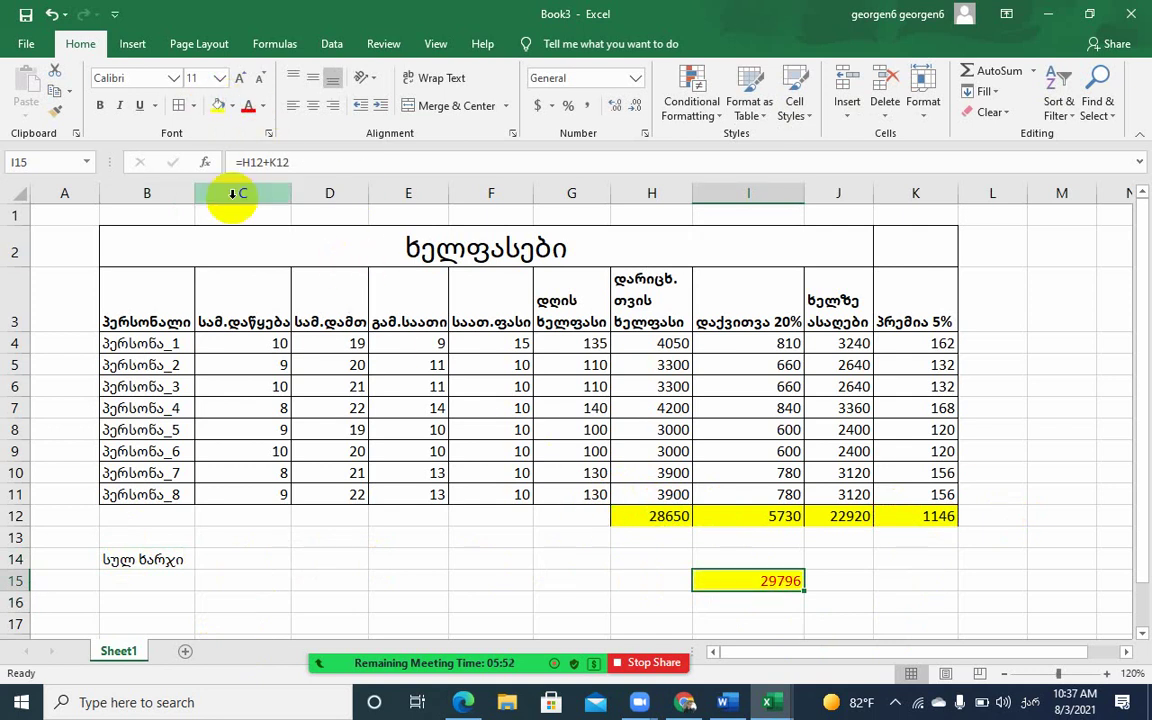
click(100, 106)
click(930, 620)
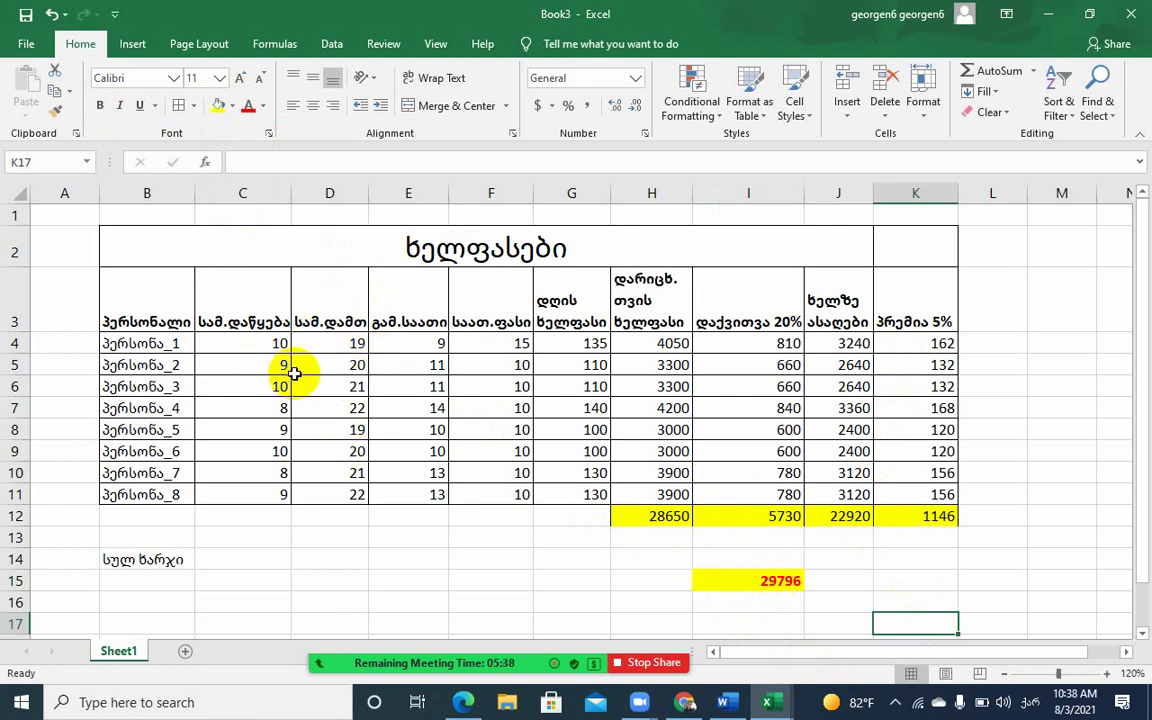
Change C5 from 9 to 11, bringing total cost down to 29172
click(257, 365)
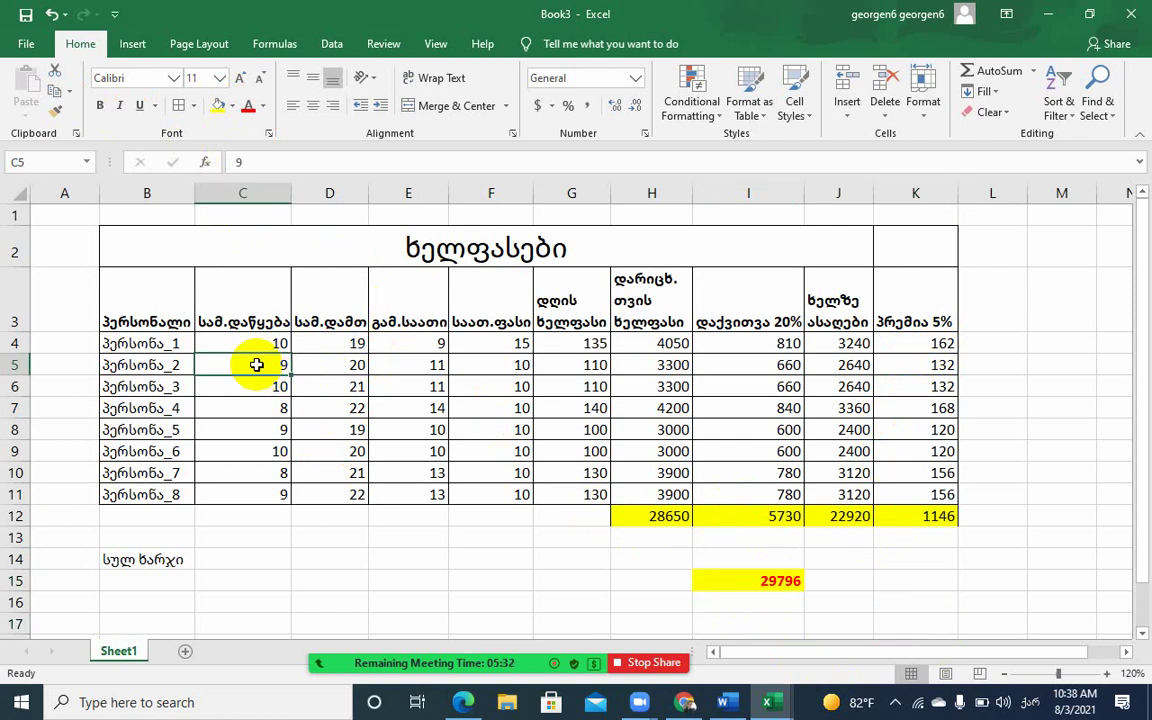
text(11)
key(Return)
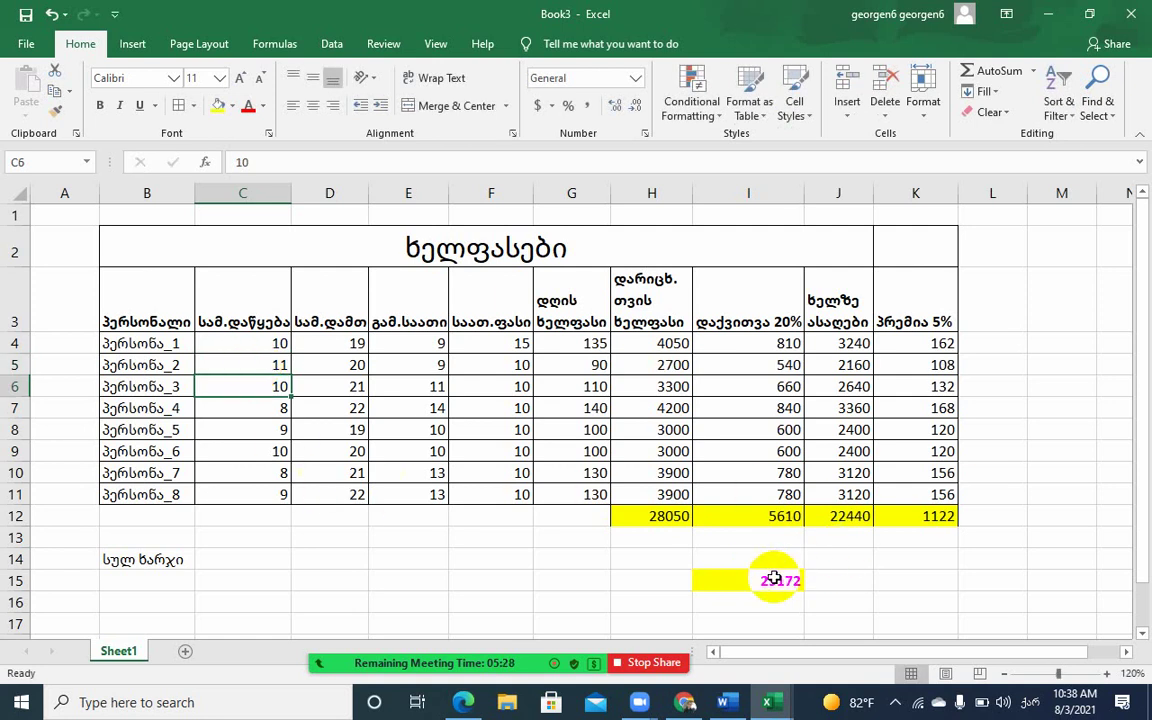
click(242, 366)
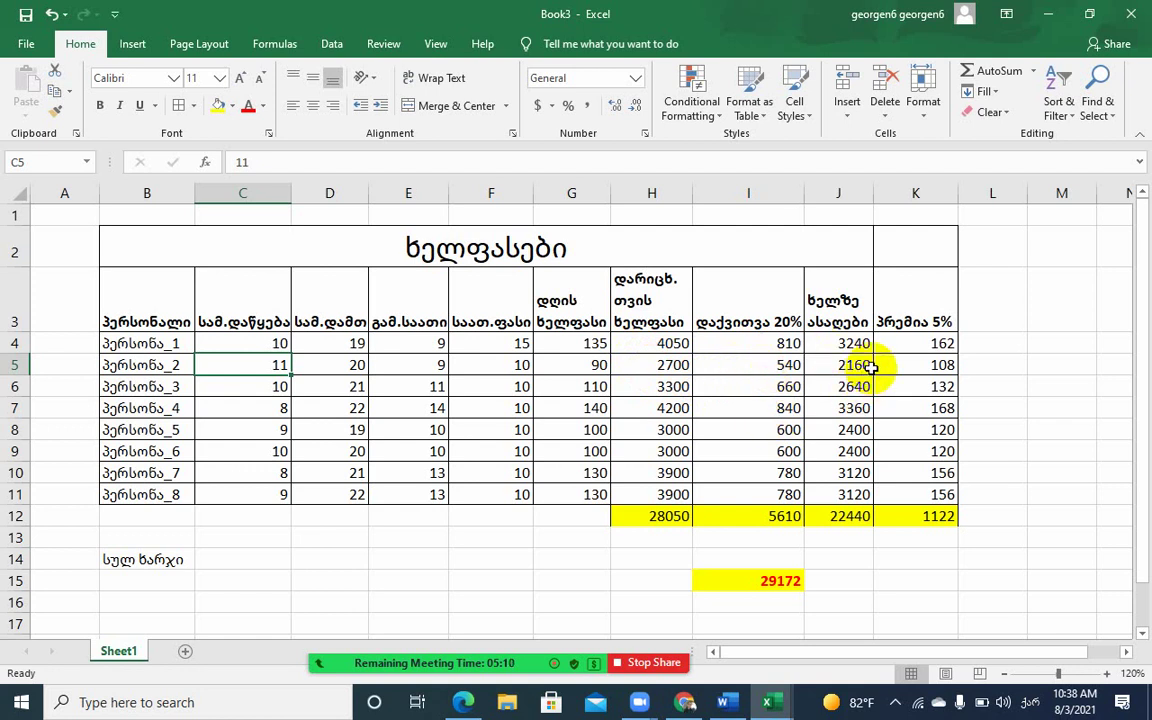
click(774, 579)
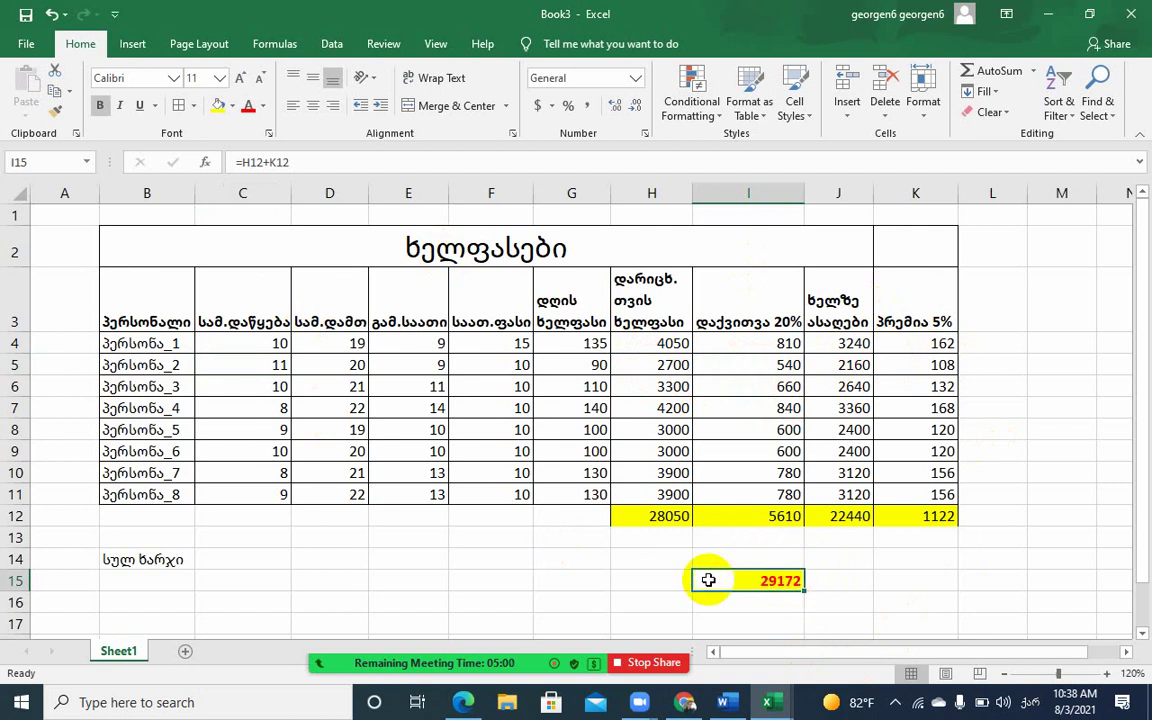
click(189, 563)
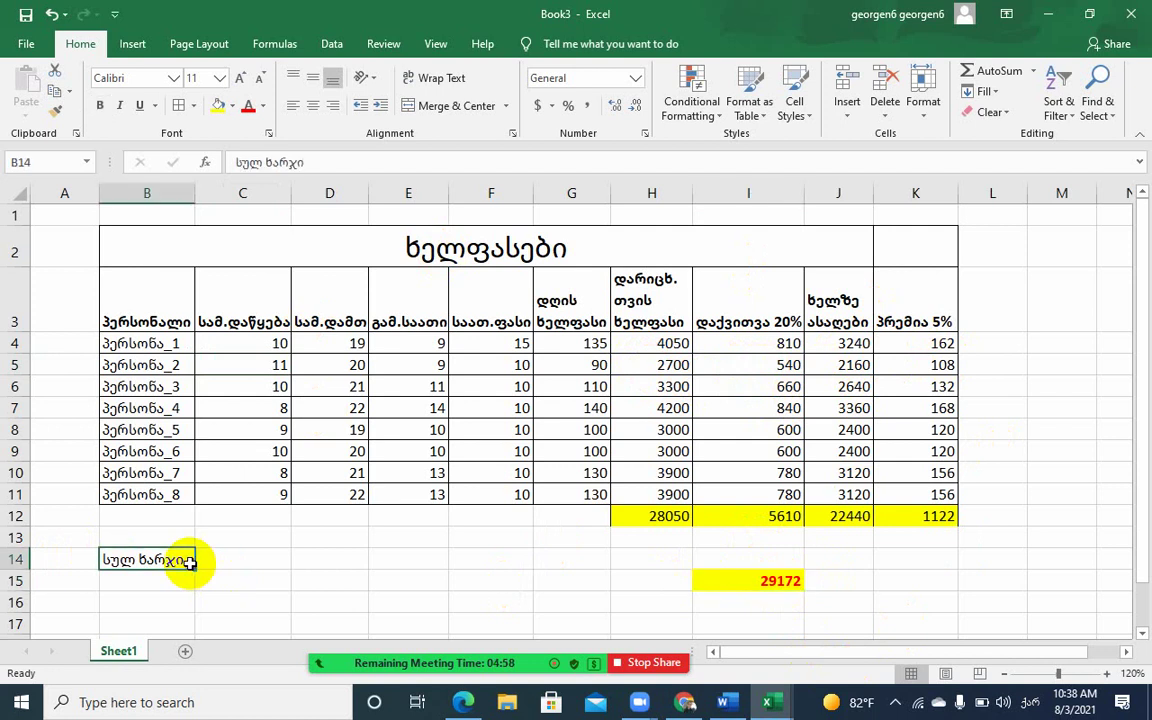
click(745, 581)
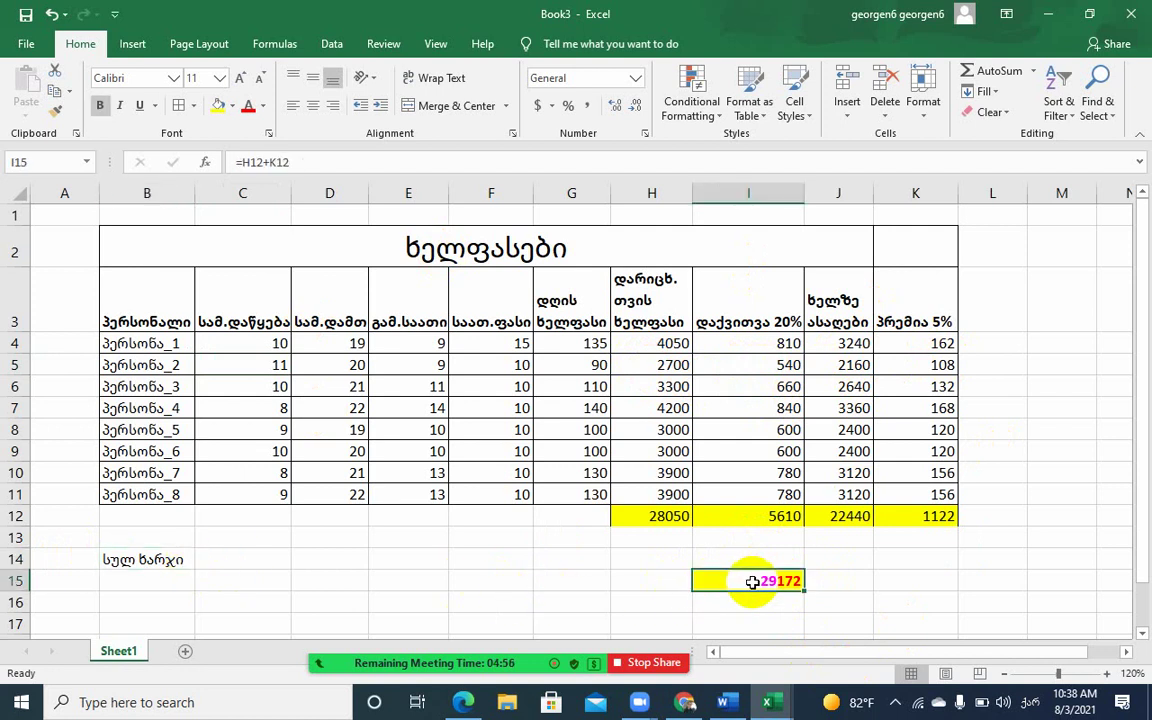
drag(752, 582, 748, 567)
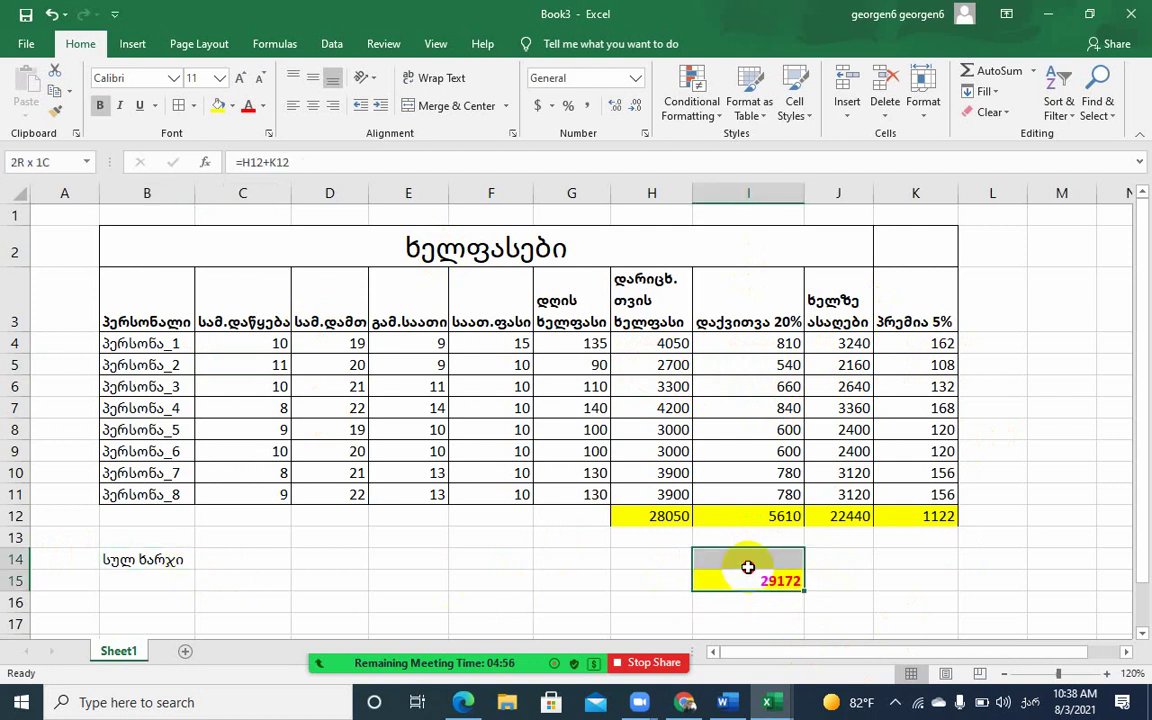
click(836, 577)
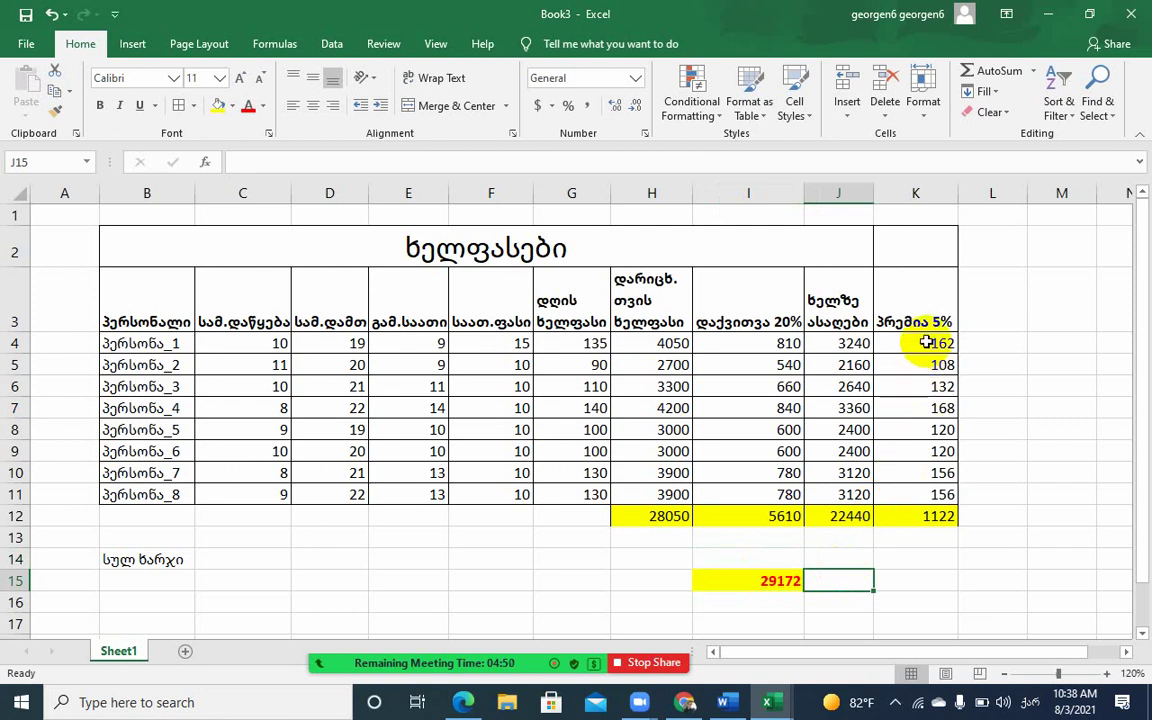
drag(926, 339, 950, 490)
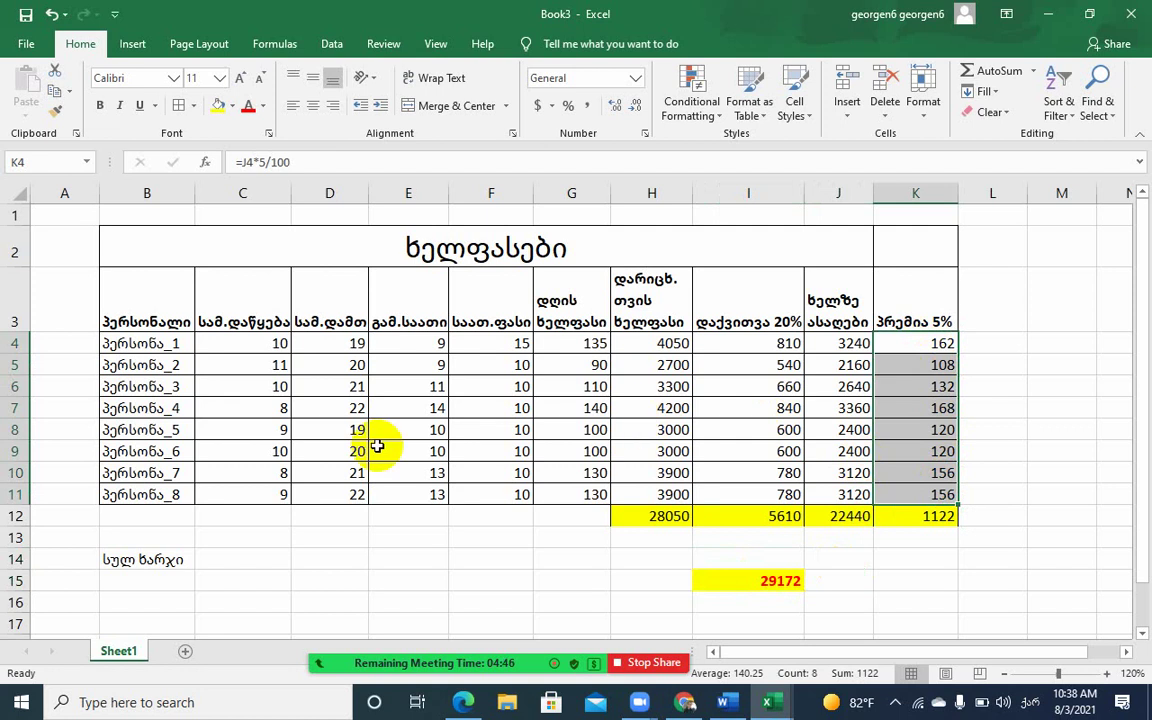
click(254, 346)
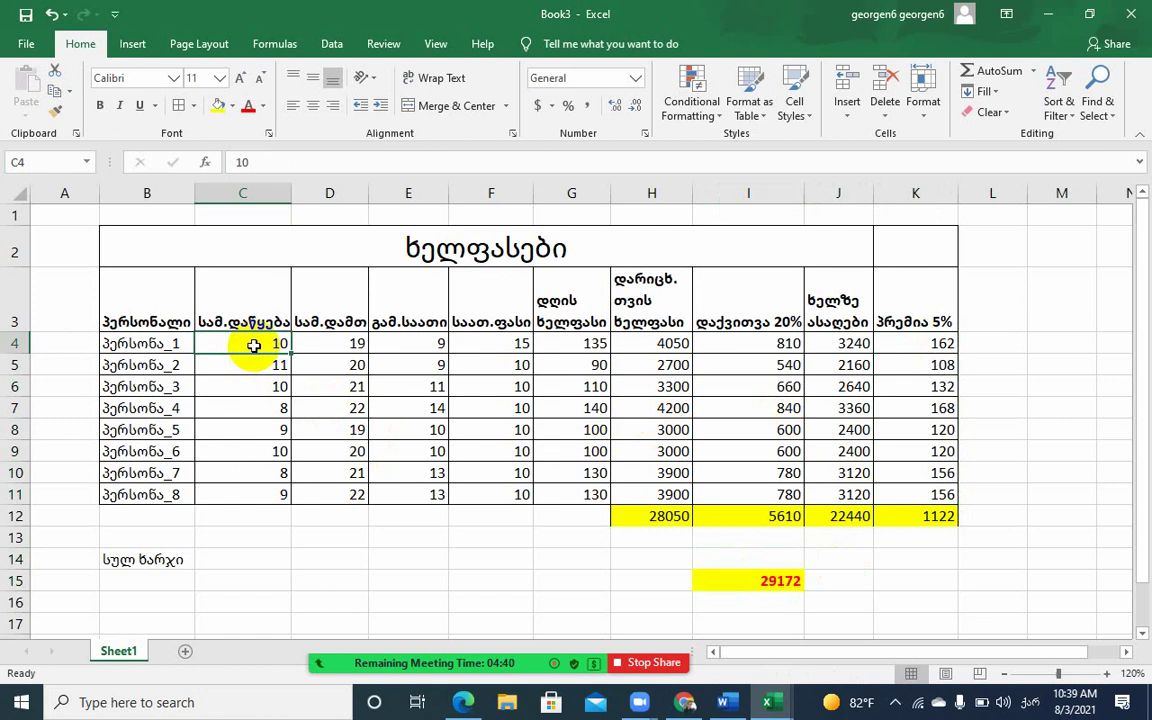
text(8)
key(Return)
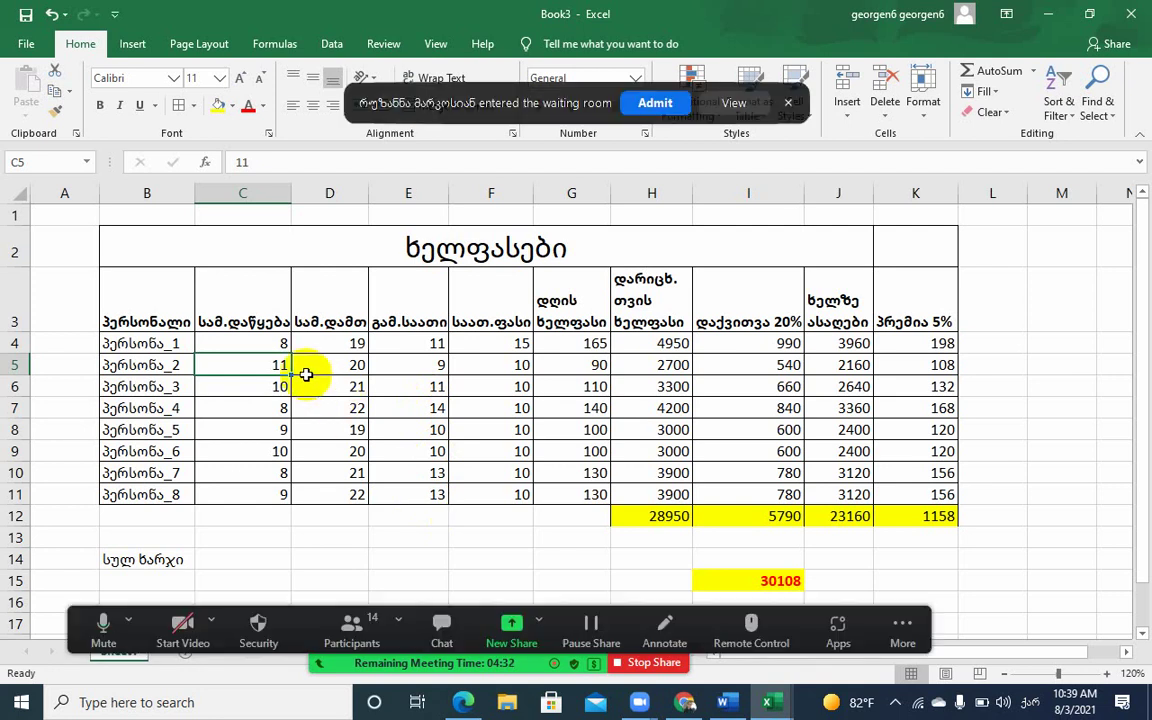
key(Up)
click(652, 106)
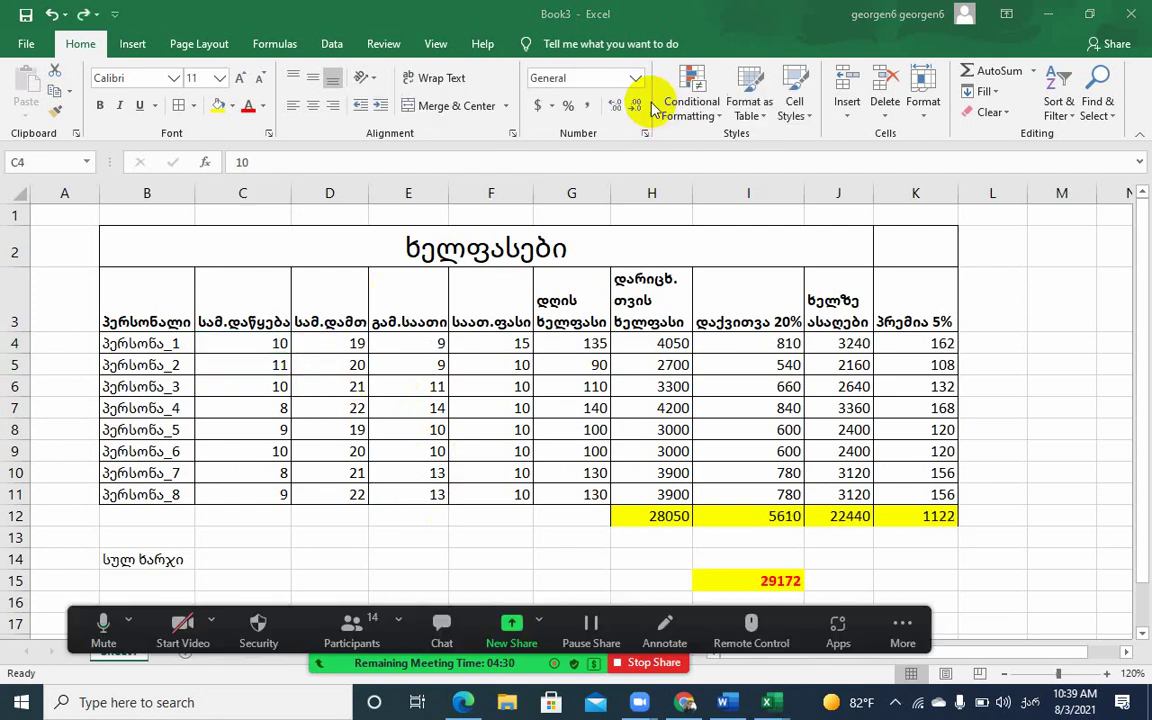
click(405, 366)
click(406, 386)
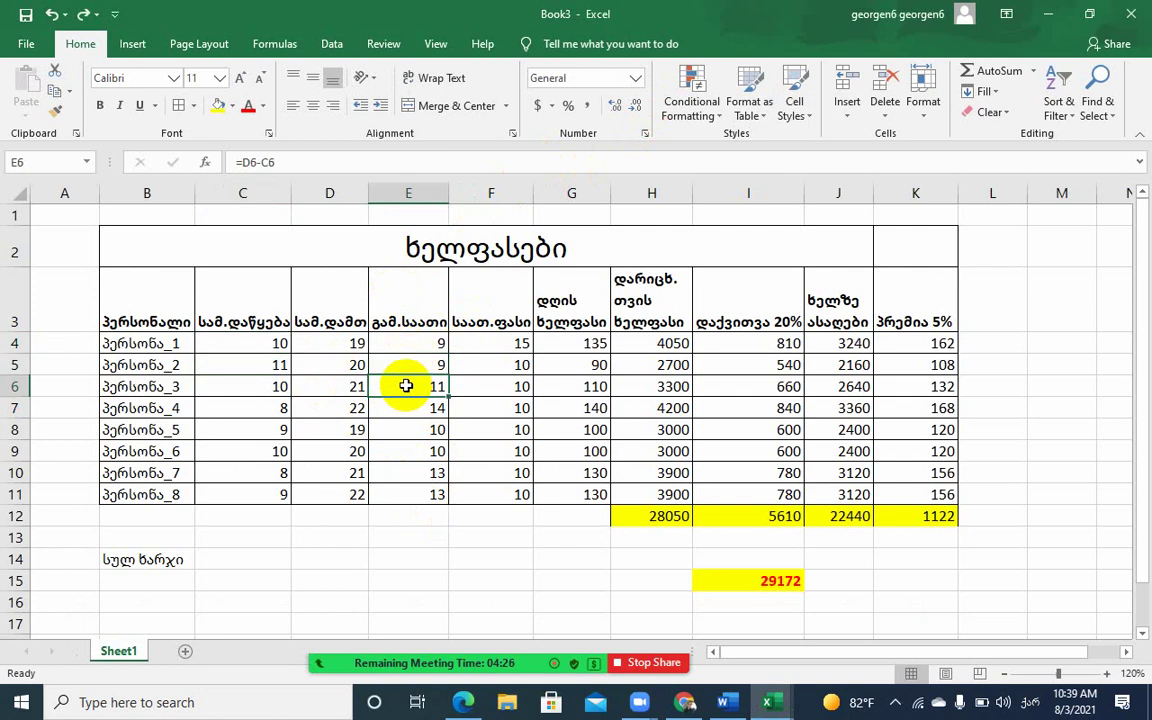
click(410, 402)
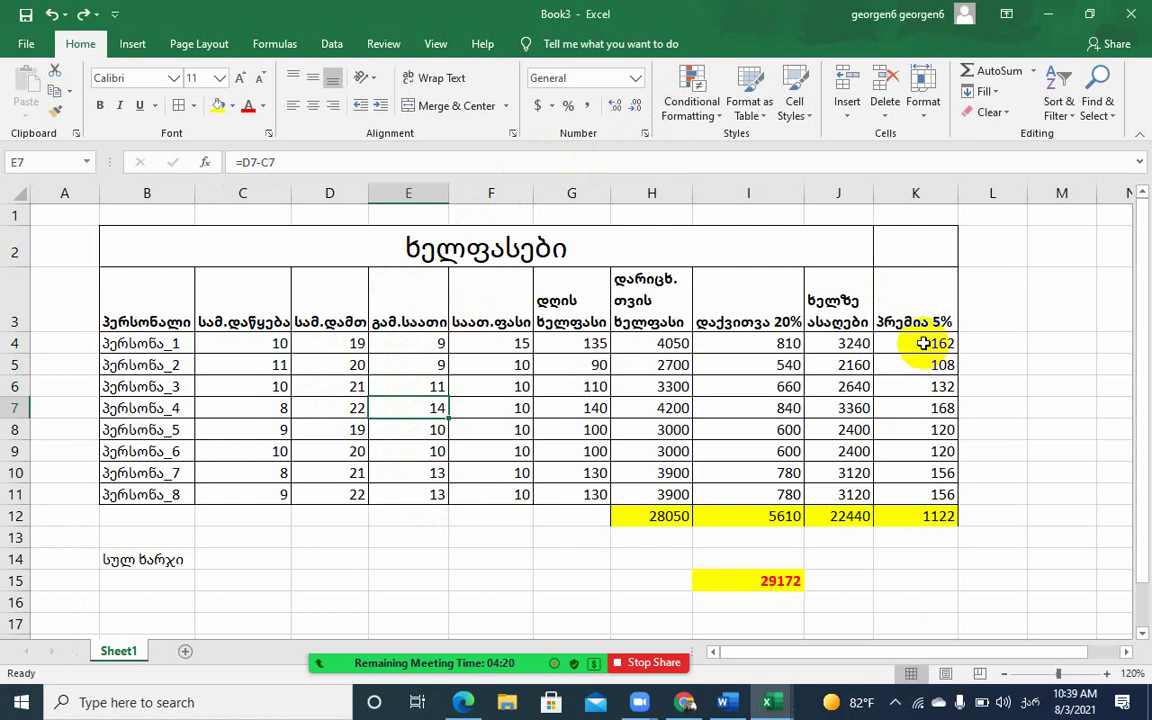
drag(938, 343, 926, 495)
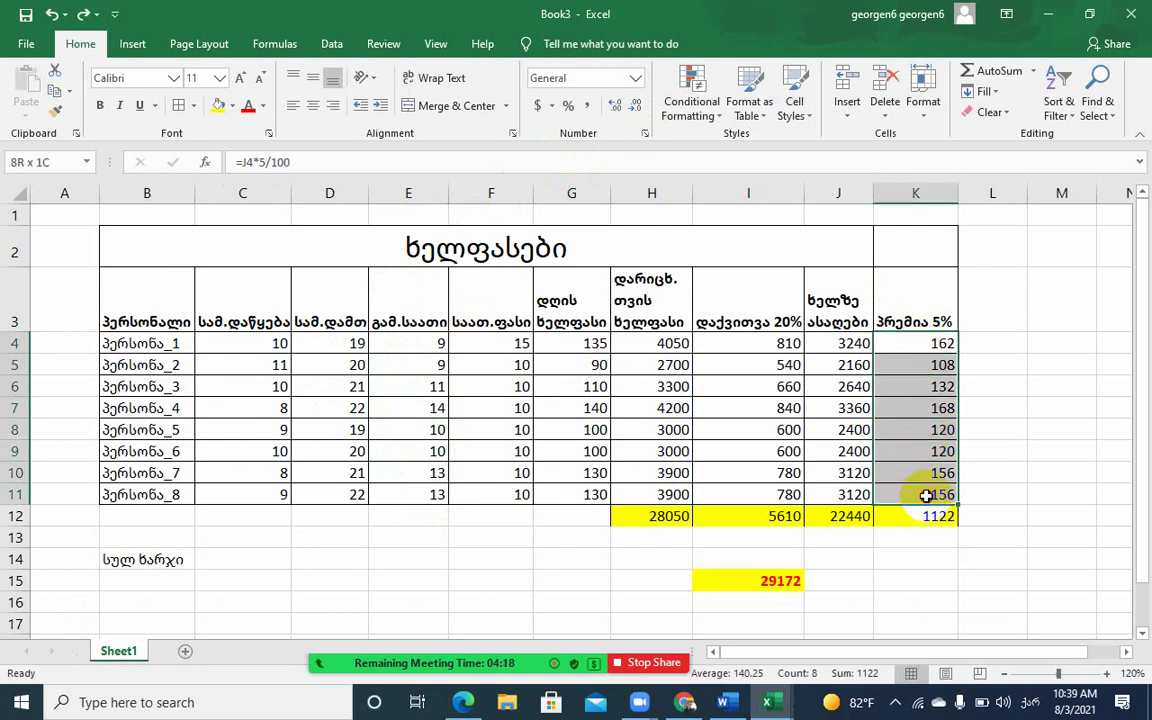
click(926, 495)
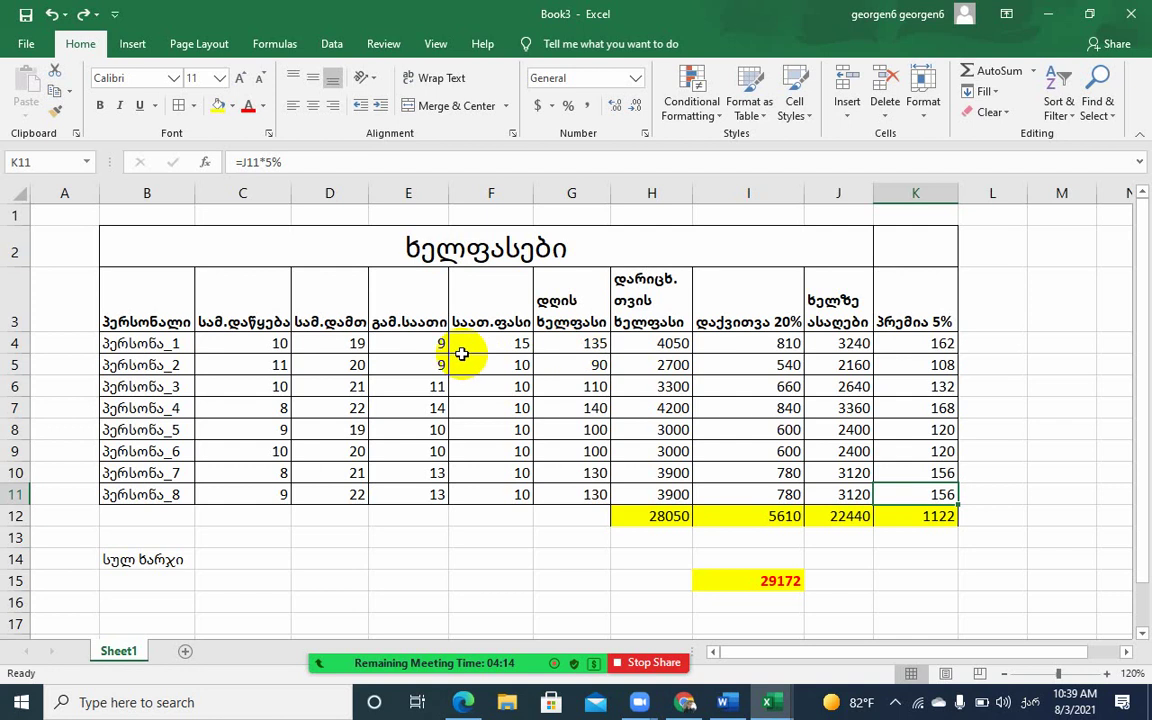
drag(441, 343, 441, 365)
Change the bonus rate to 0 in K4 and K5, giving bonus total 852 and total cost 28902
double_click(935, 343)
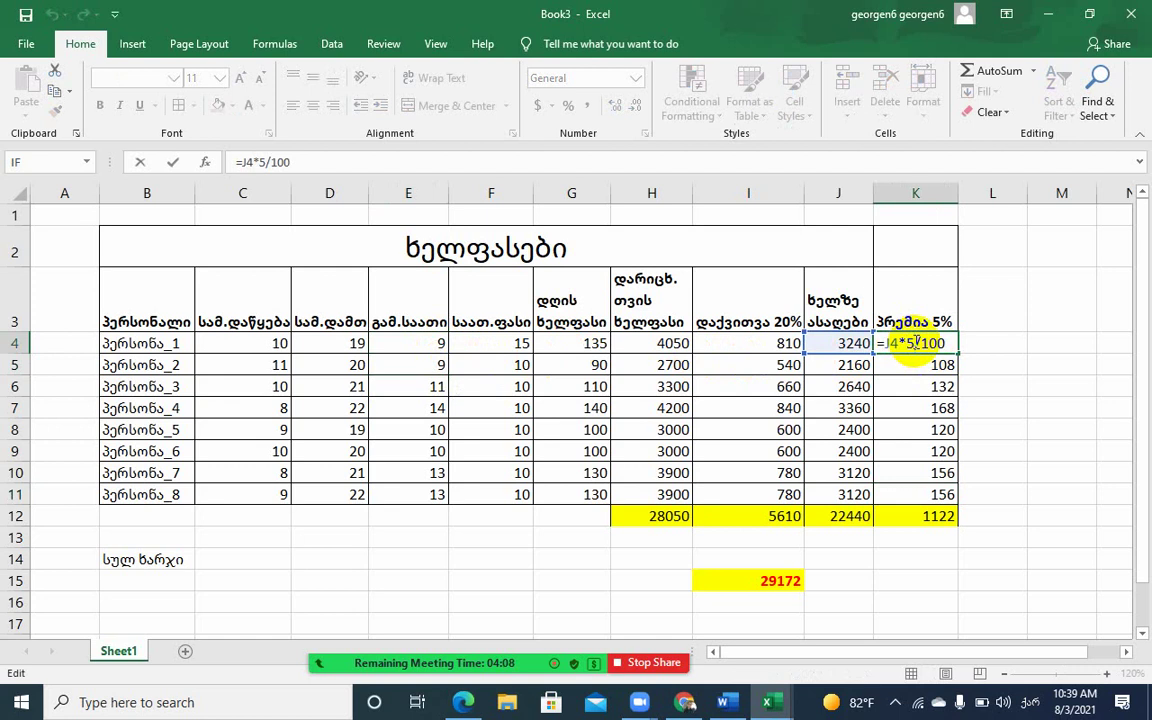
key(BackSpace)
text(0)
key(Return)
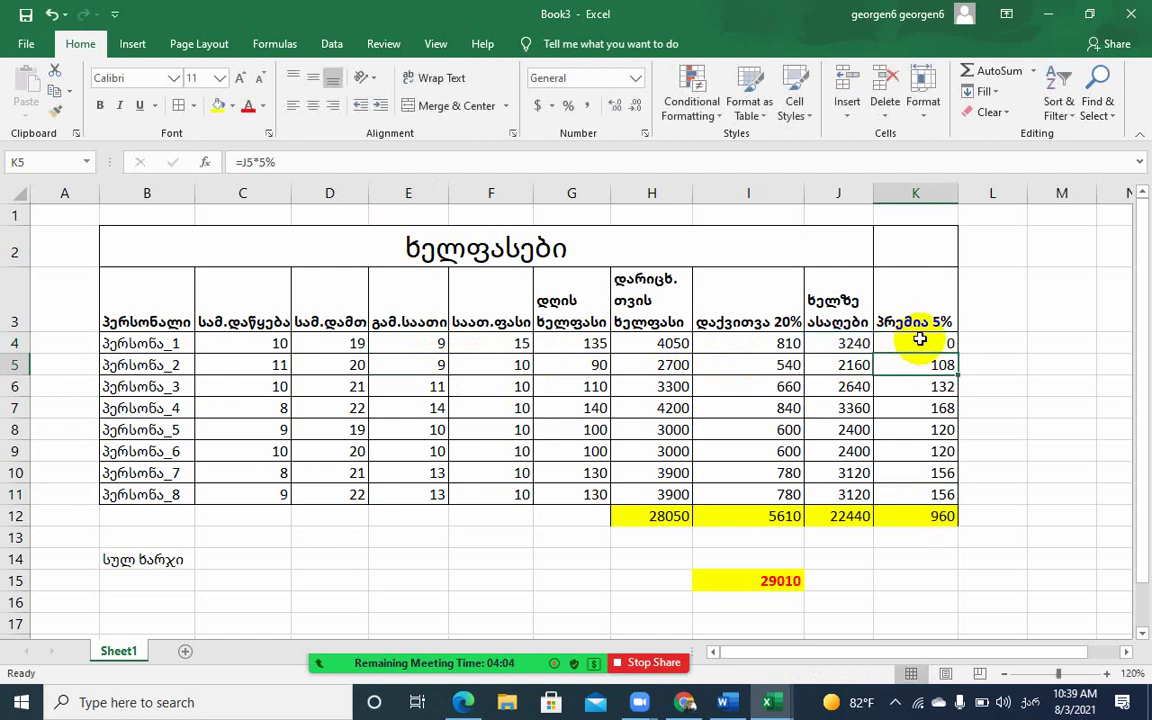
click(911, 343)
double_click(908, 364)
text(0)
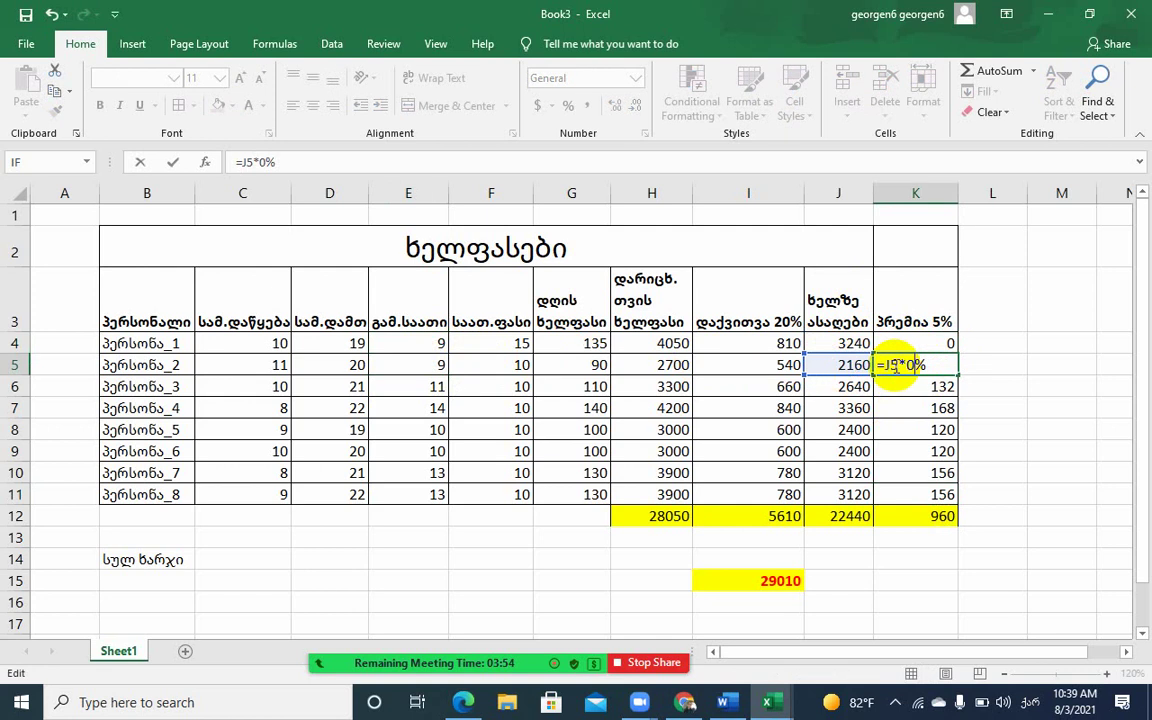
key(Return)
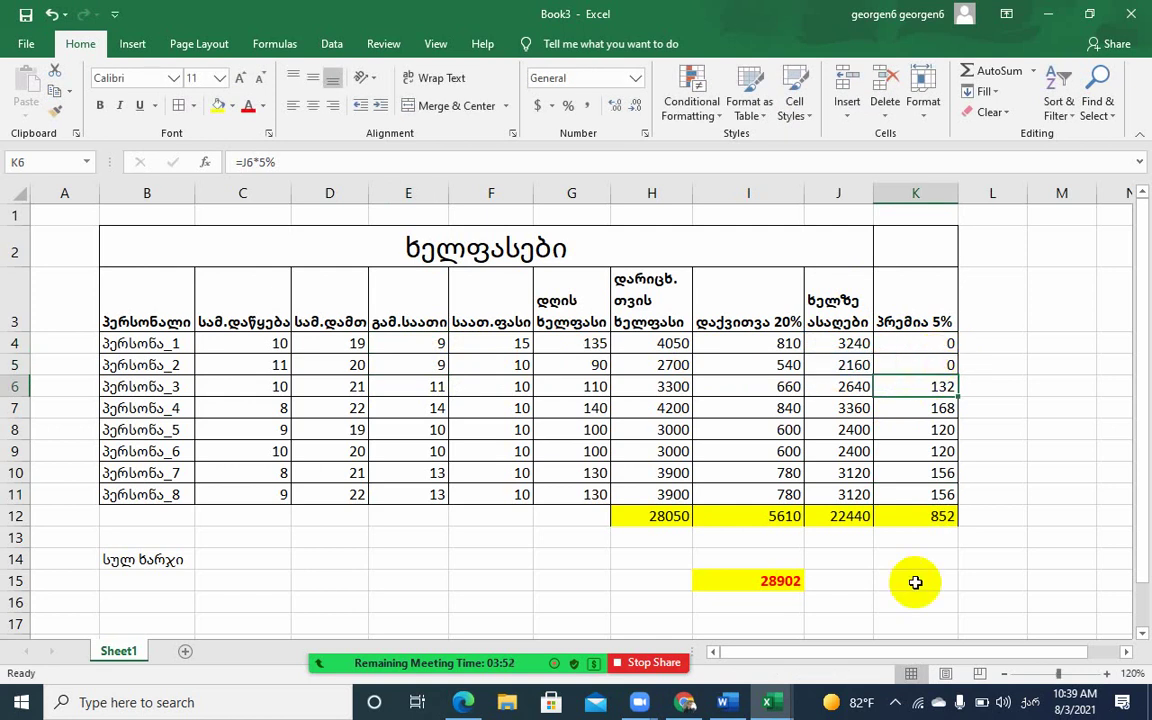
drag(913, 343, 913, 487)
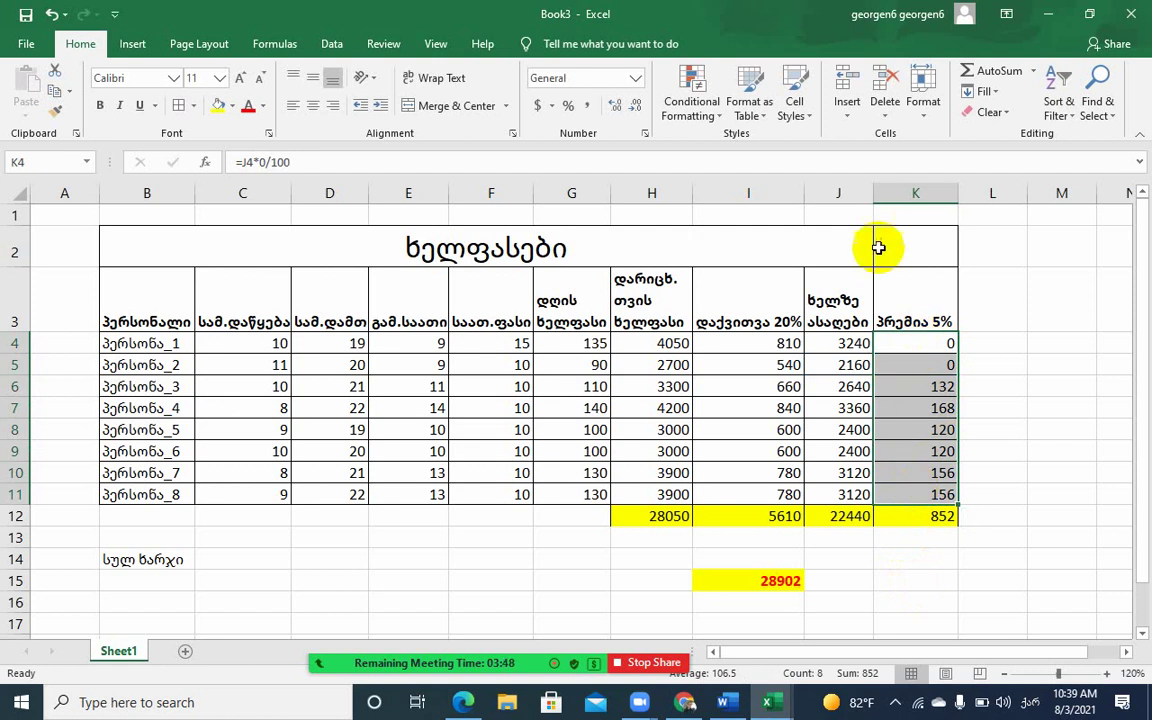
scroll(856, 440, down, 4)
scroll(843, 553, up, 3)
scroll(843, 550, up, 1)
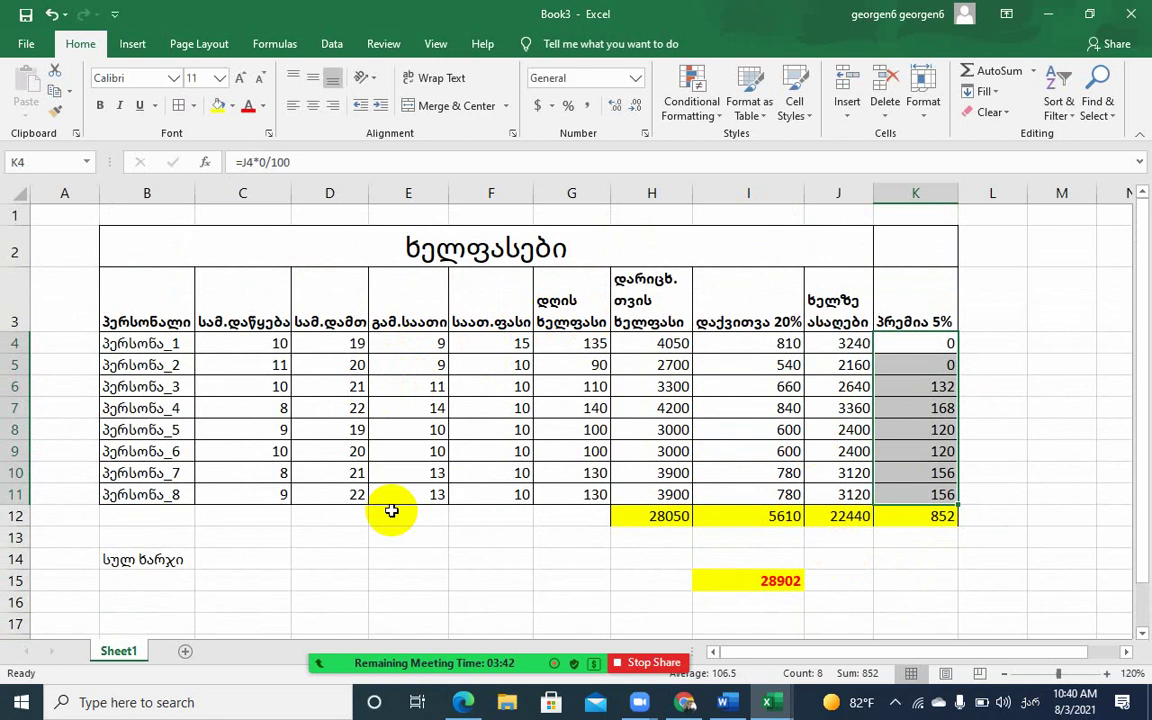
Set C10 to 12 and check E10's =D10-C10 overtime formula
click(258, 472)
text(11)
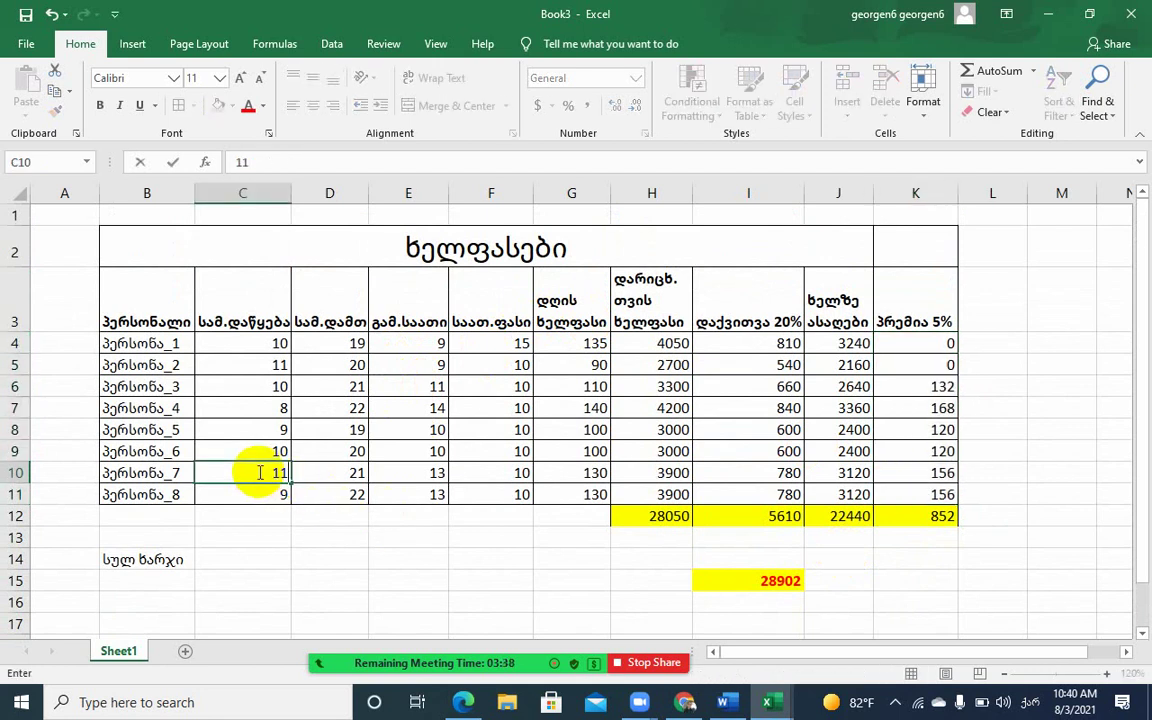
key(Return)
click(258, 472)
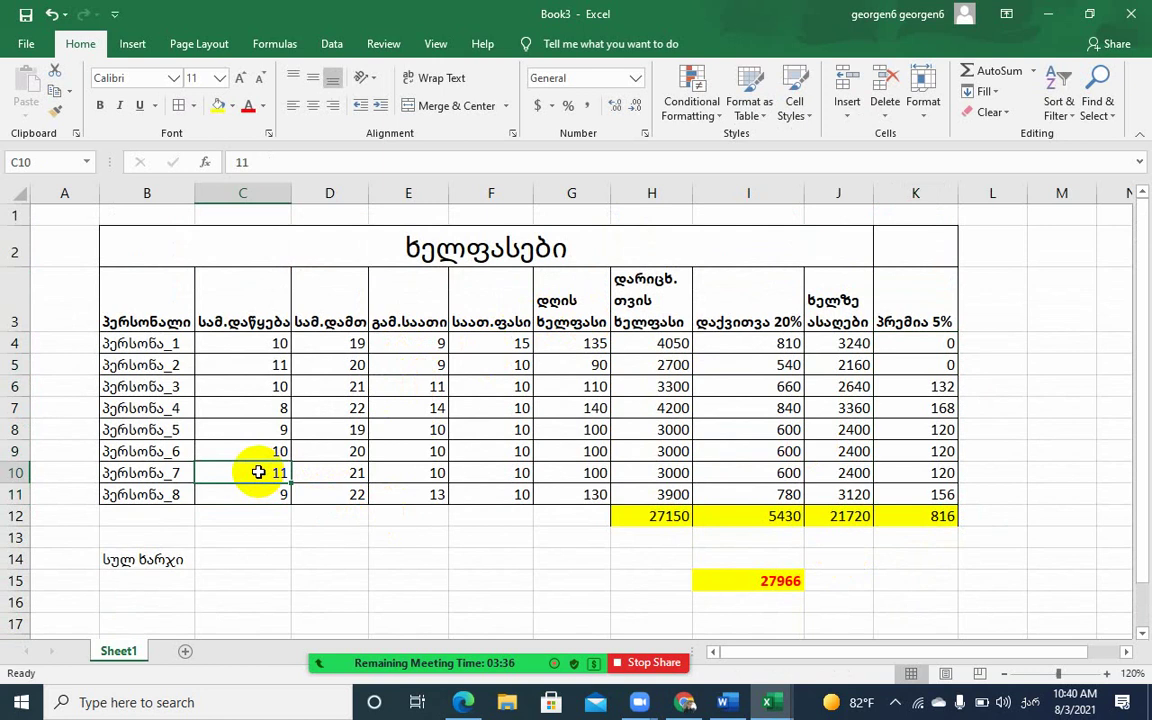
text(1)
key(Return)
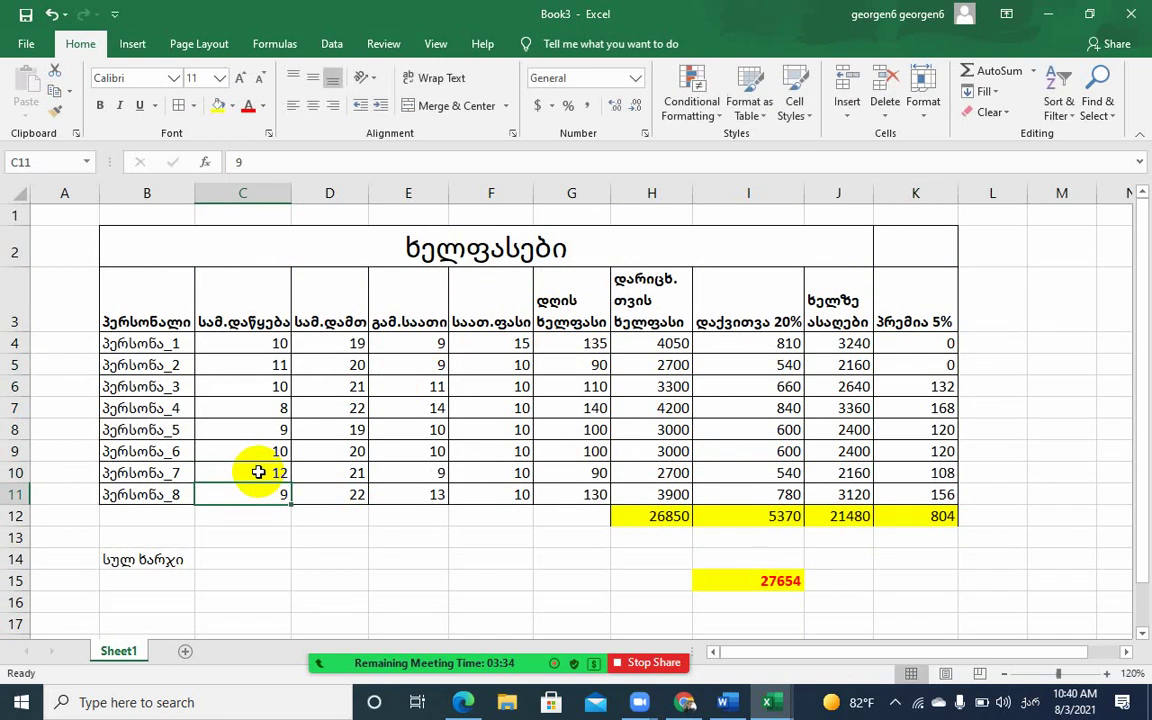
click(409, 472)
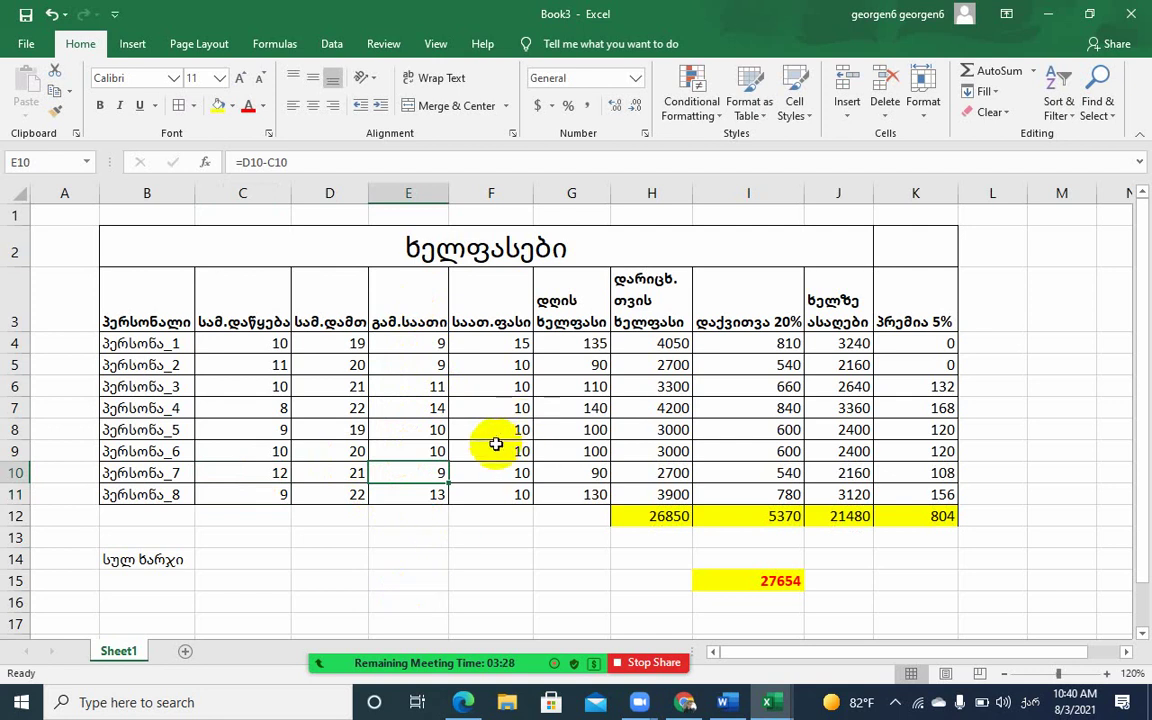
scroll(497, 439, down, 2)
scroll(497, 439, up, 2)
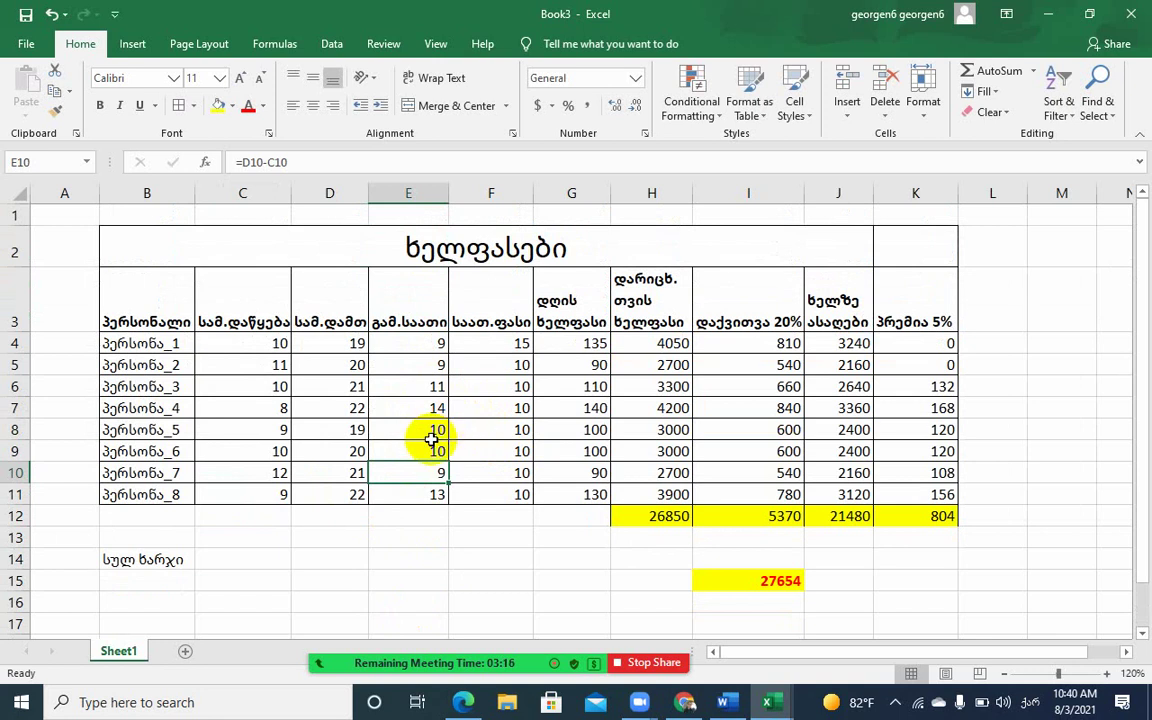
On the Formulas tab, browse the Financial and Logical function lists
click(275, 44)
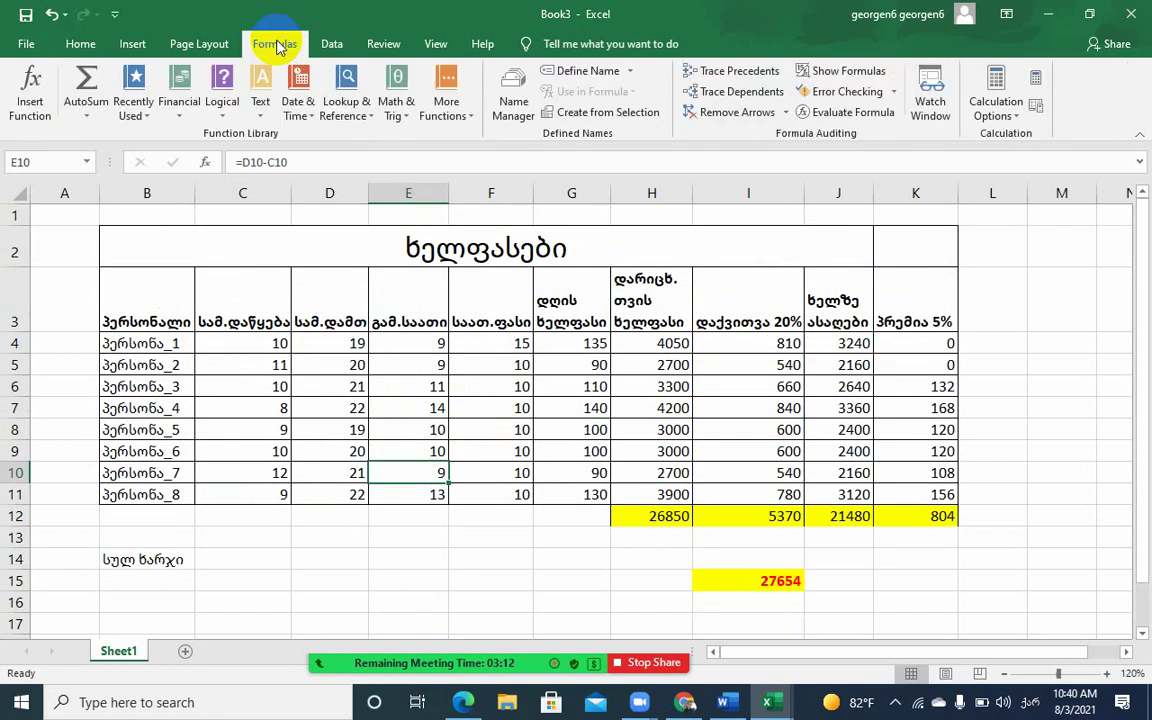
click(183, 116)
mouse_move(296, 167)
mouse_down()
mouse_move(285, 475)
mouse_move(288, 147)
mouse_up()
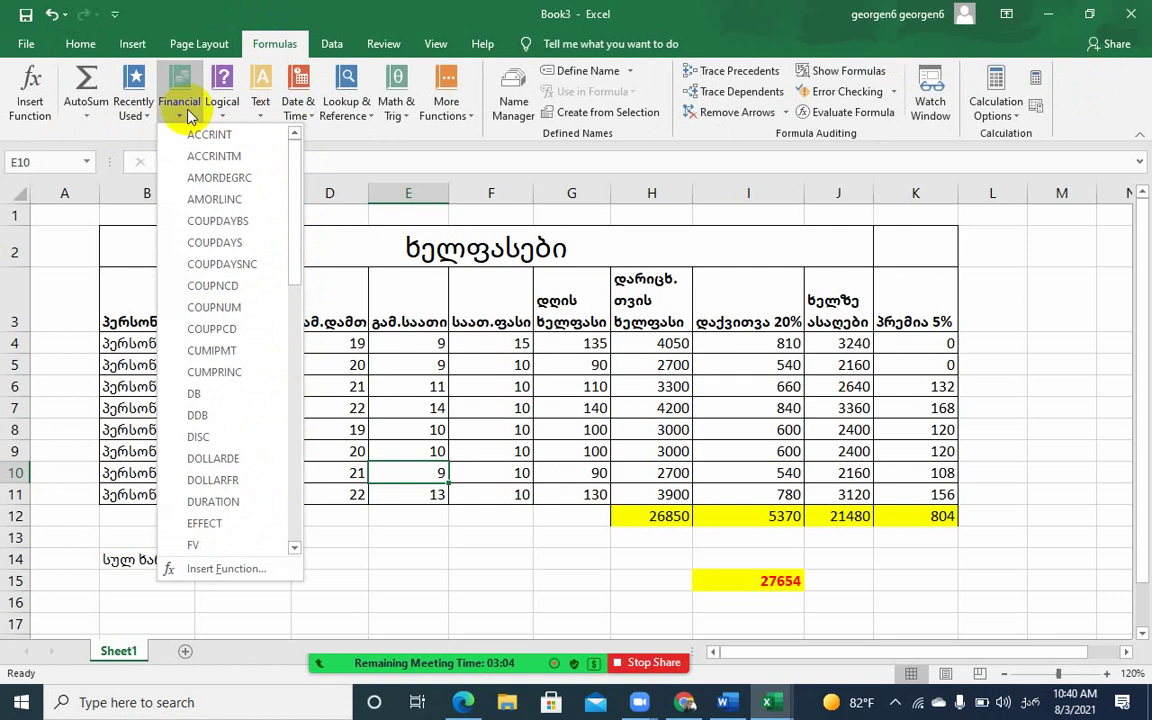
click(225, 118)
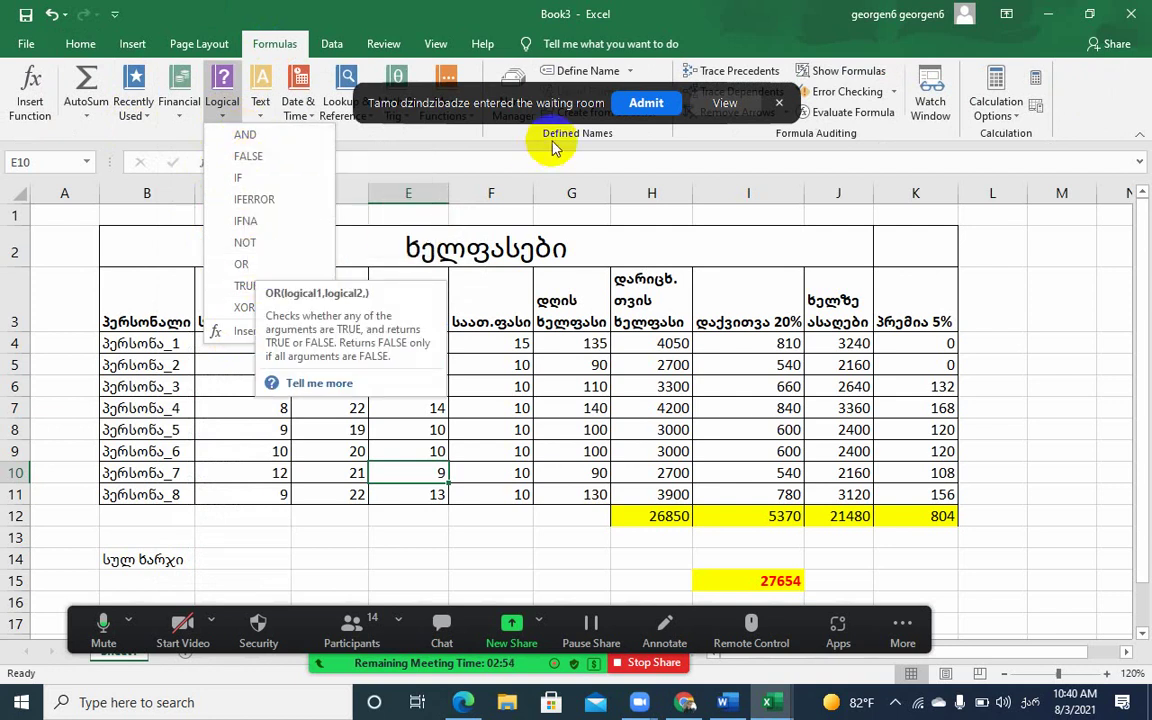
click(646, 103)
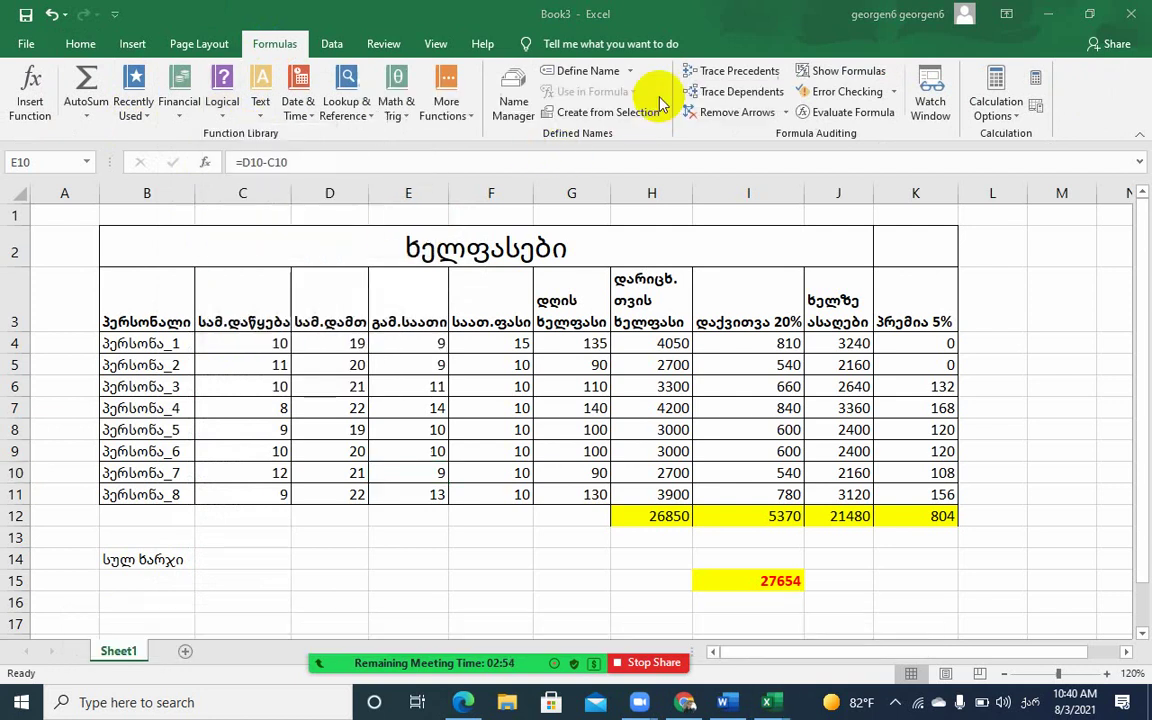
click(224, 112)
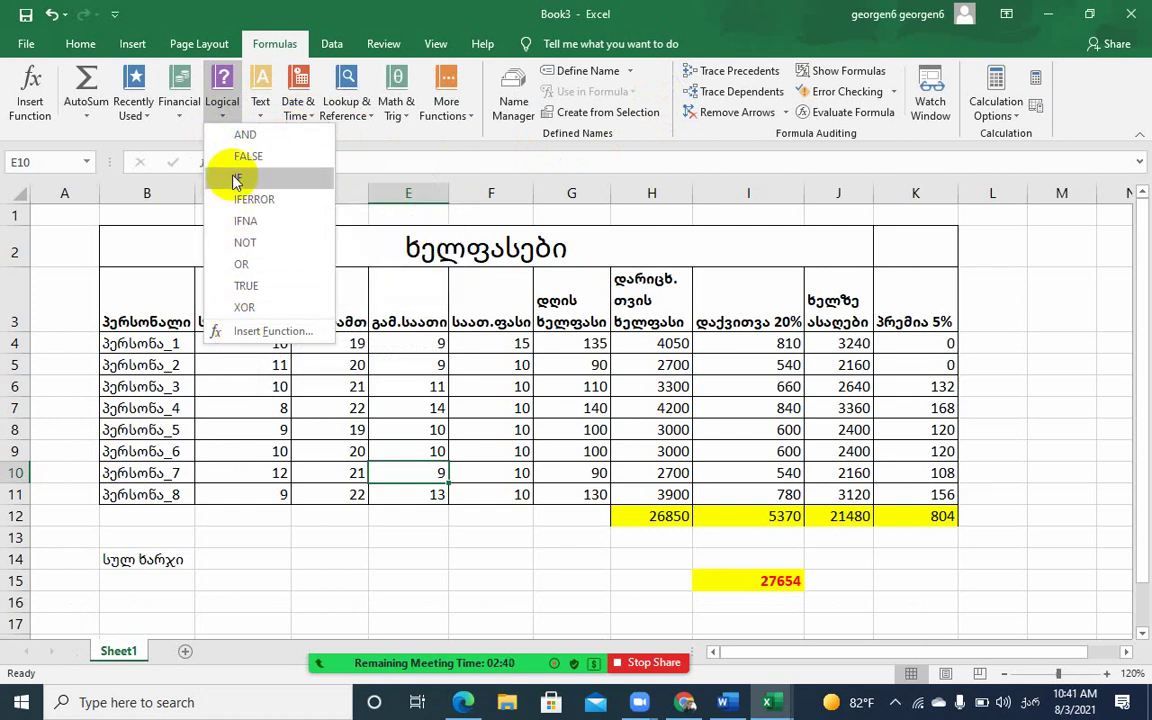
Browse the Text, Date & Time, Lookup & Reference, Math & Trig and More Functions lists
click(259, 118)
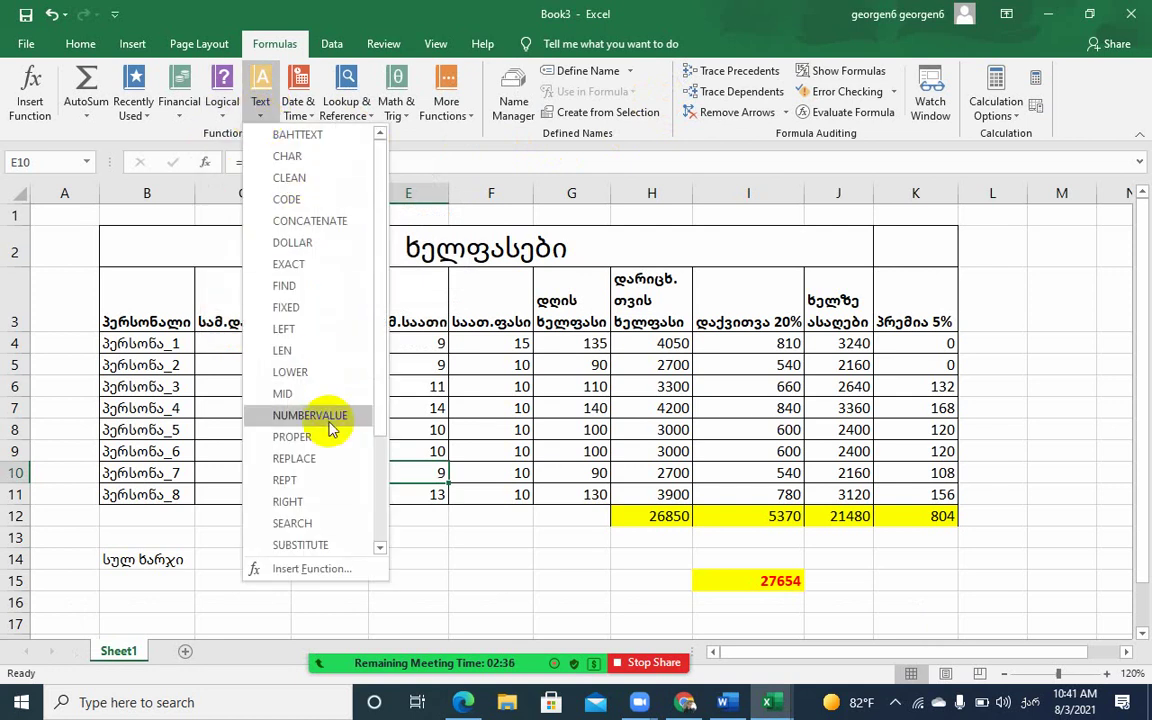
scroll(332, 420, down, 3)
scroll(320, 425, up, 3)
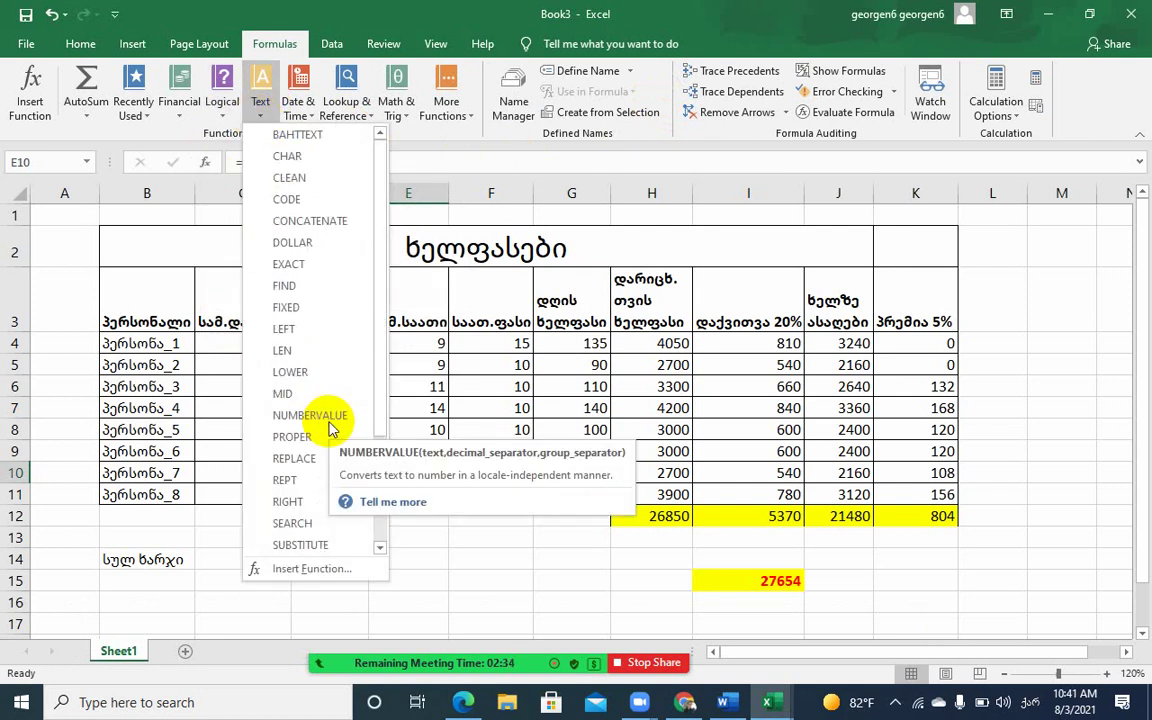
click(313, 117)
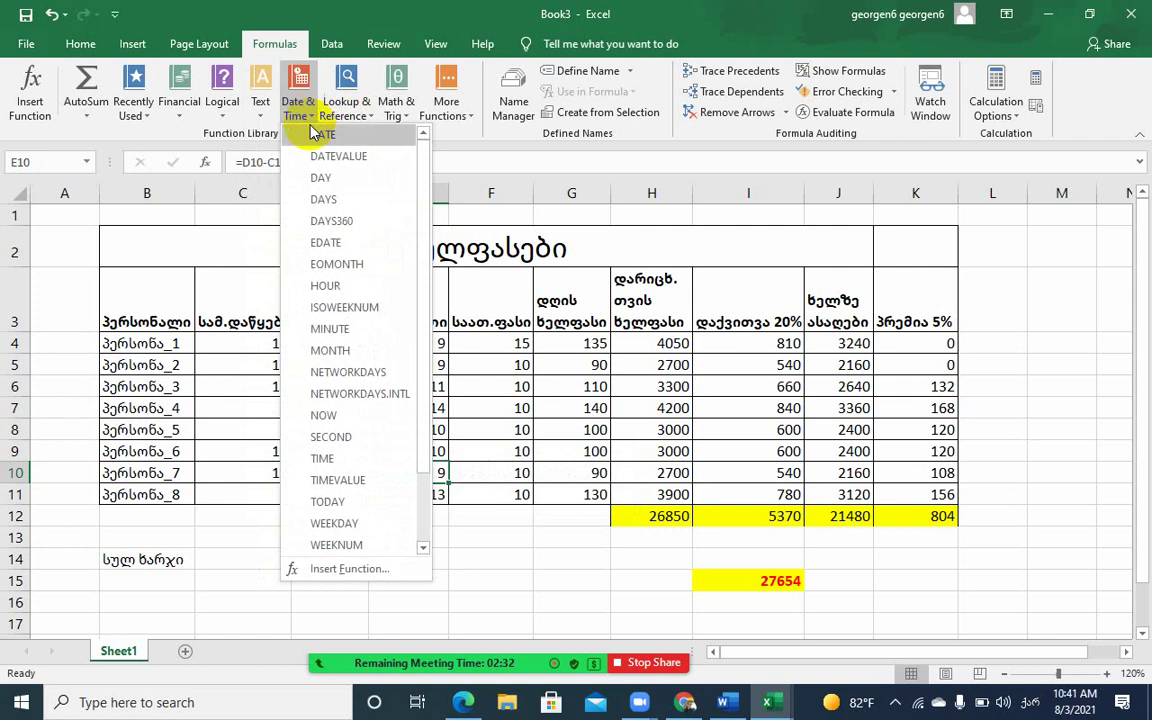
scroll(366, 452, down, 2)
scroll(366, 452, up, 2)
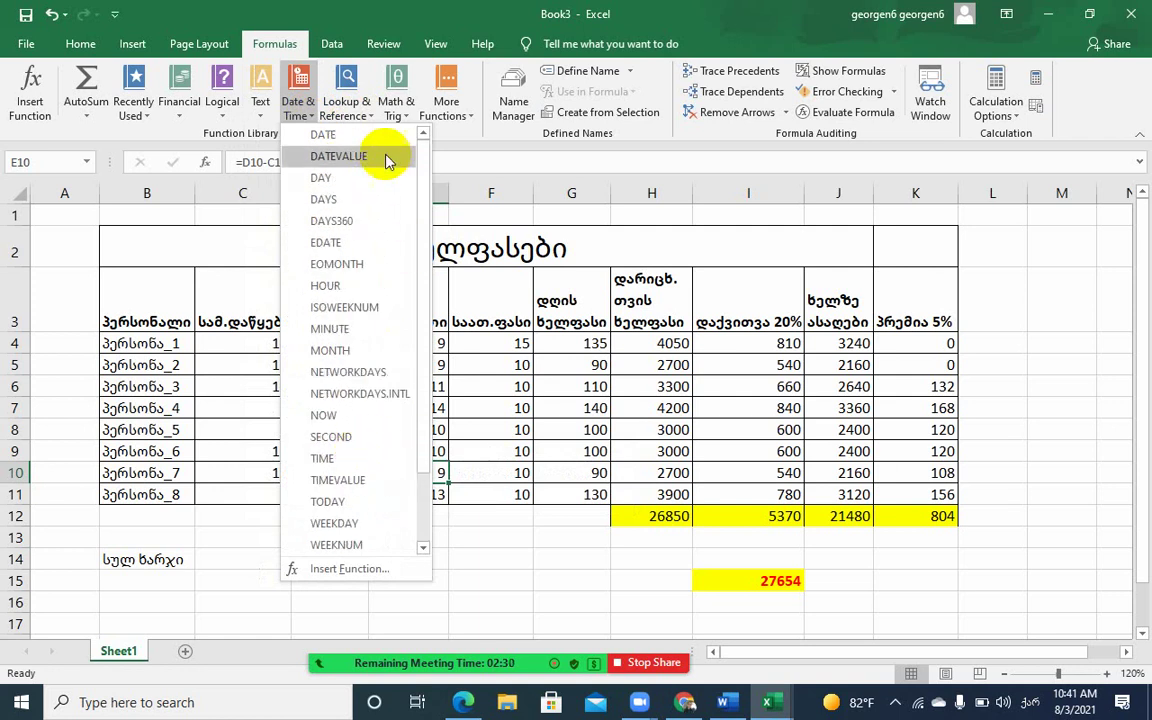
click(368, 117)
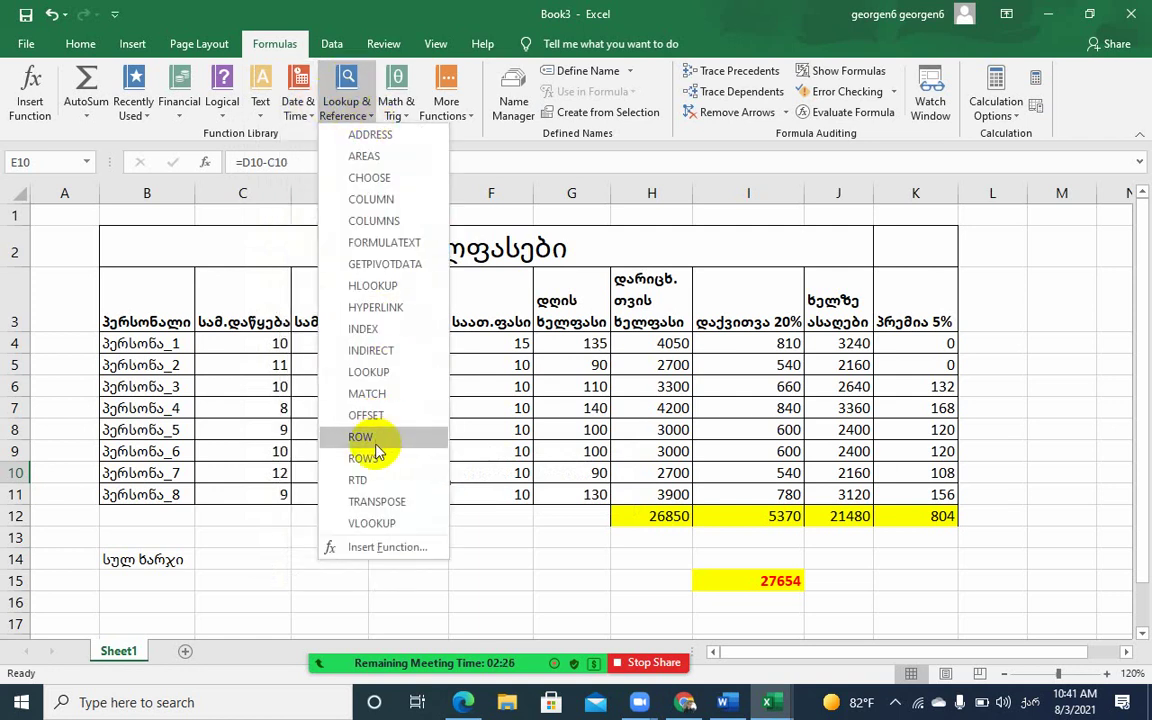
click(408, 117)
click(406, 116)
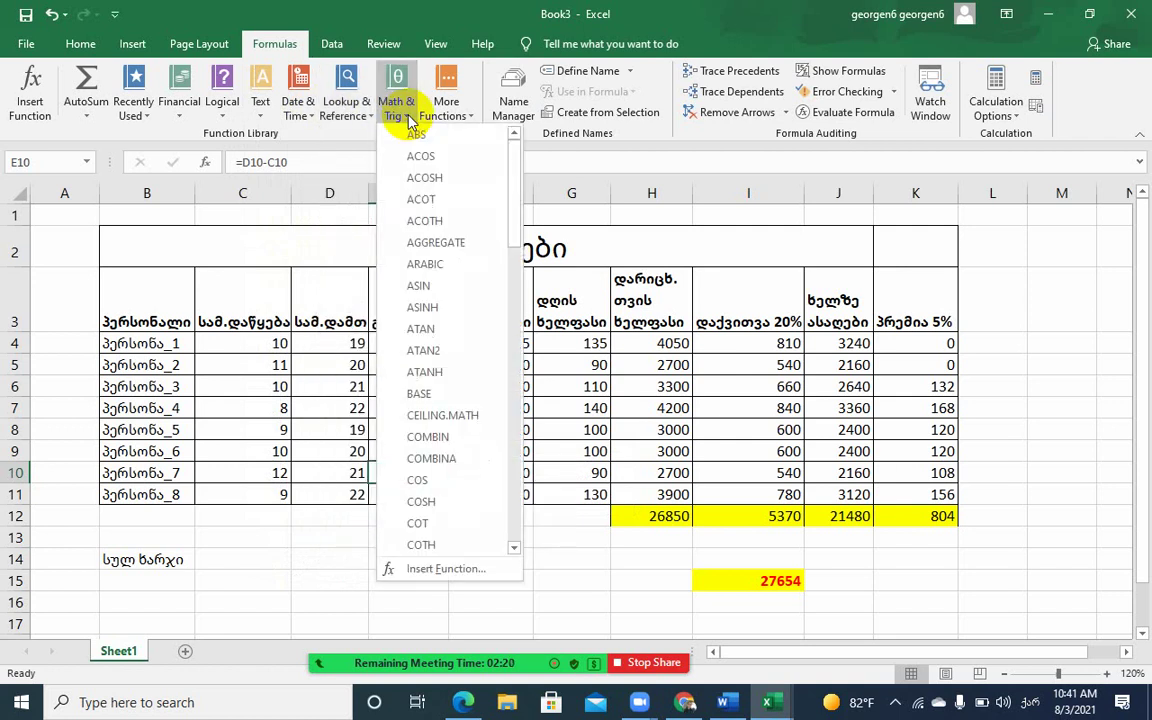
click(472, 112)
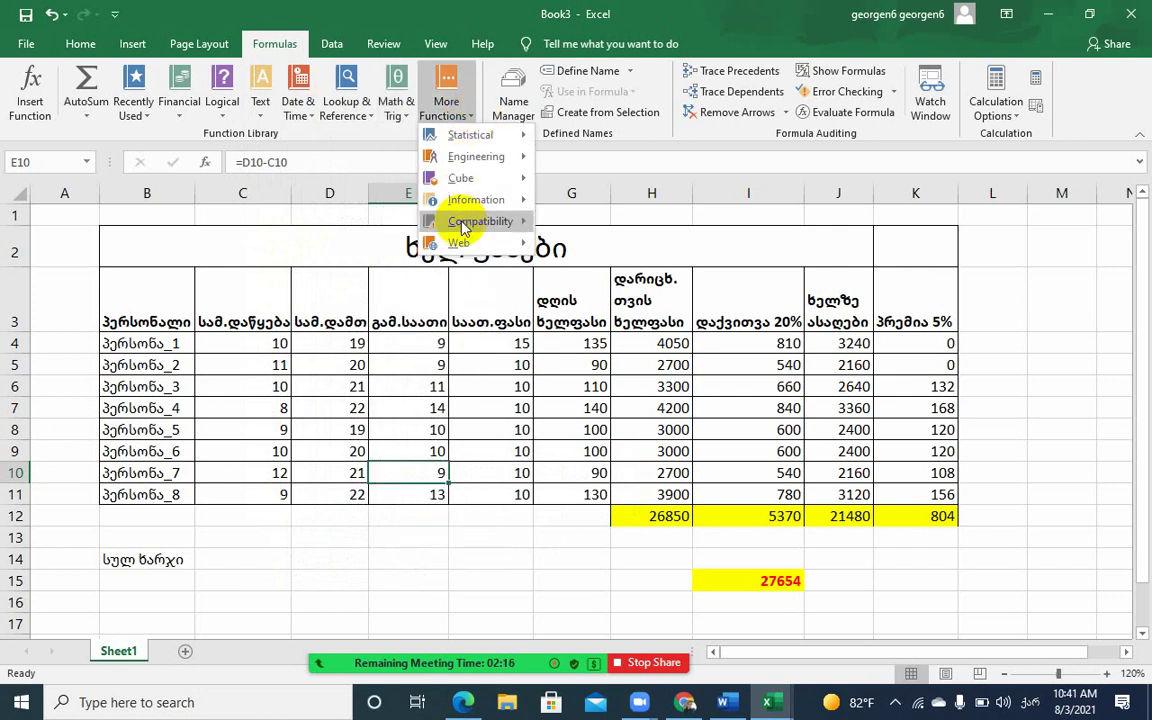
mouse_move(460, 178)
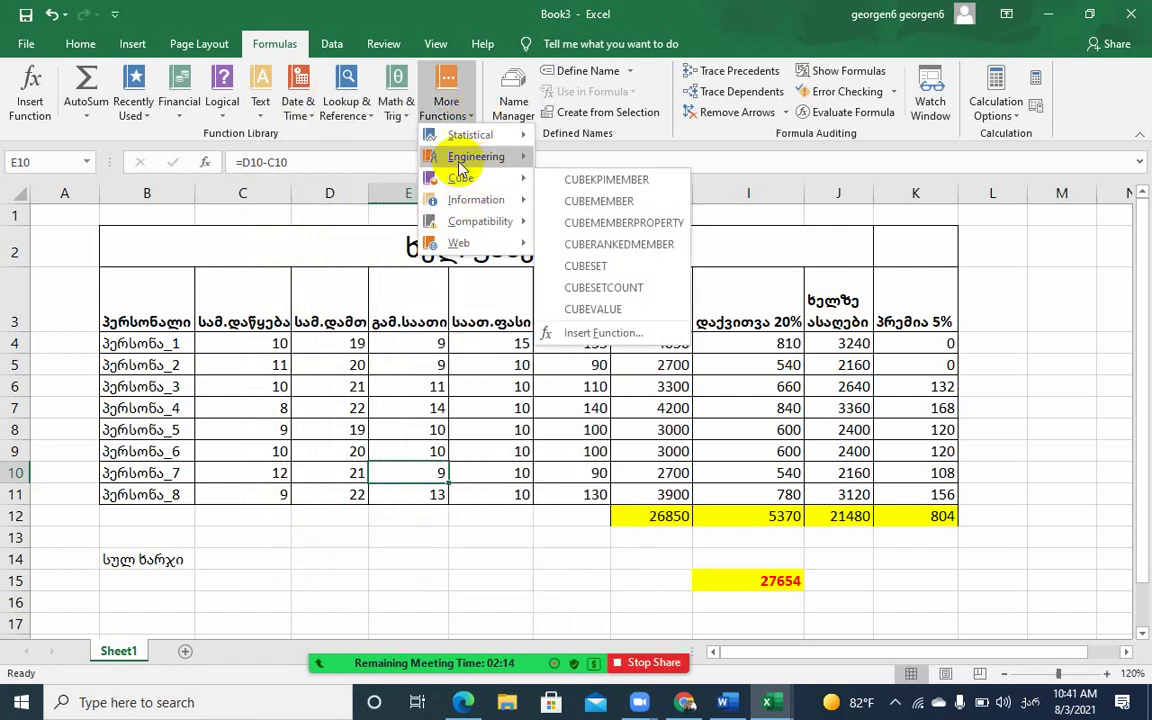
click(410, 436)
click(425, 430)
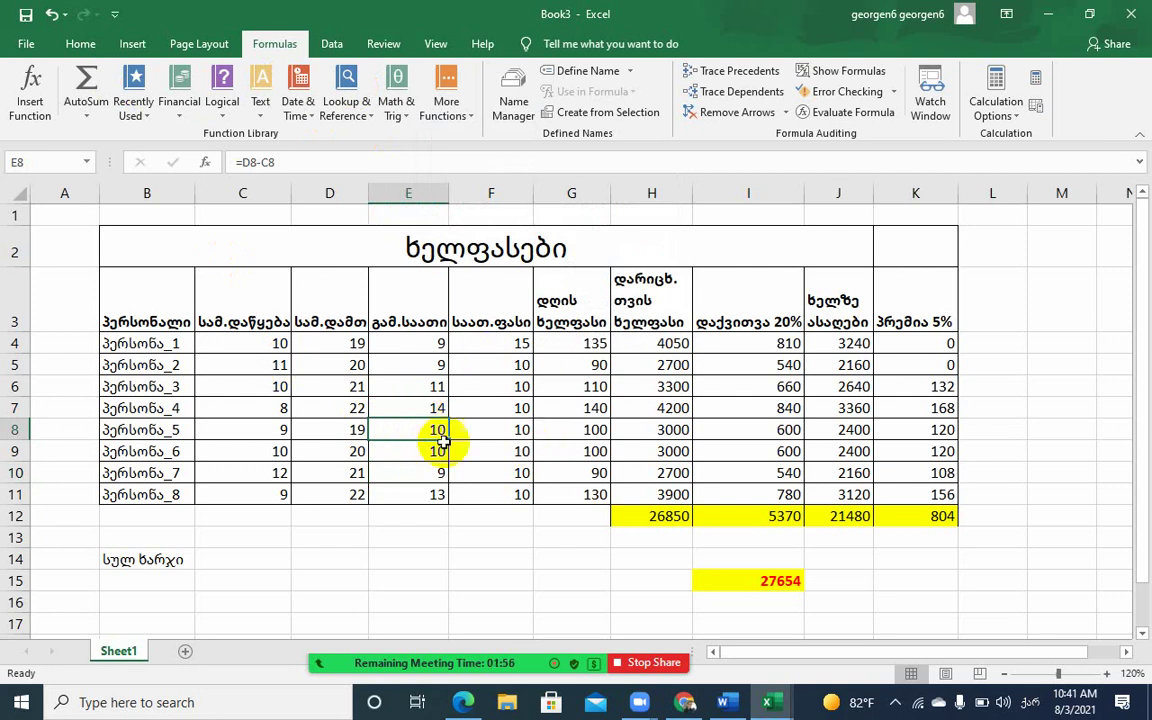
click(419, 340)
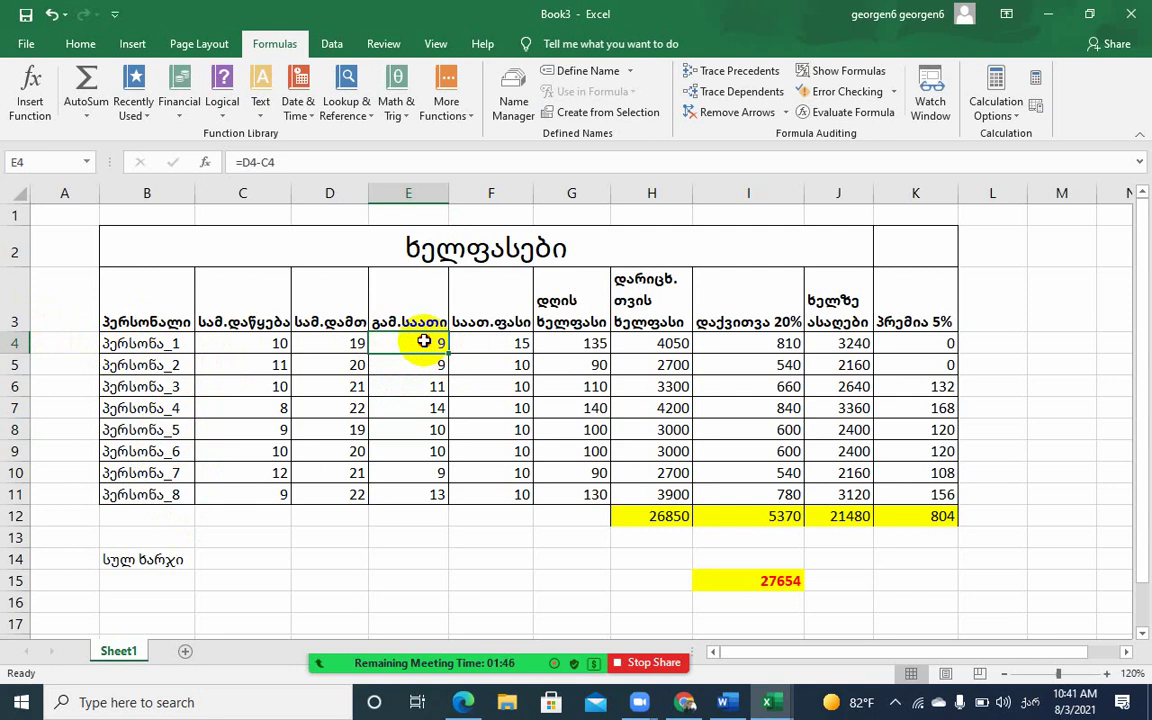
drag(424, 341, 413, 486)
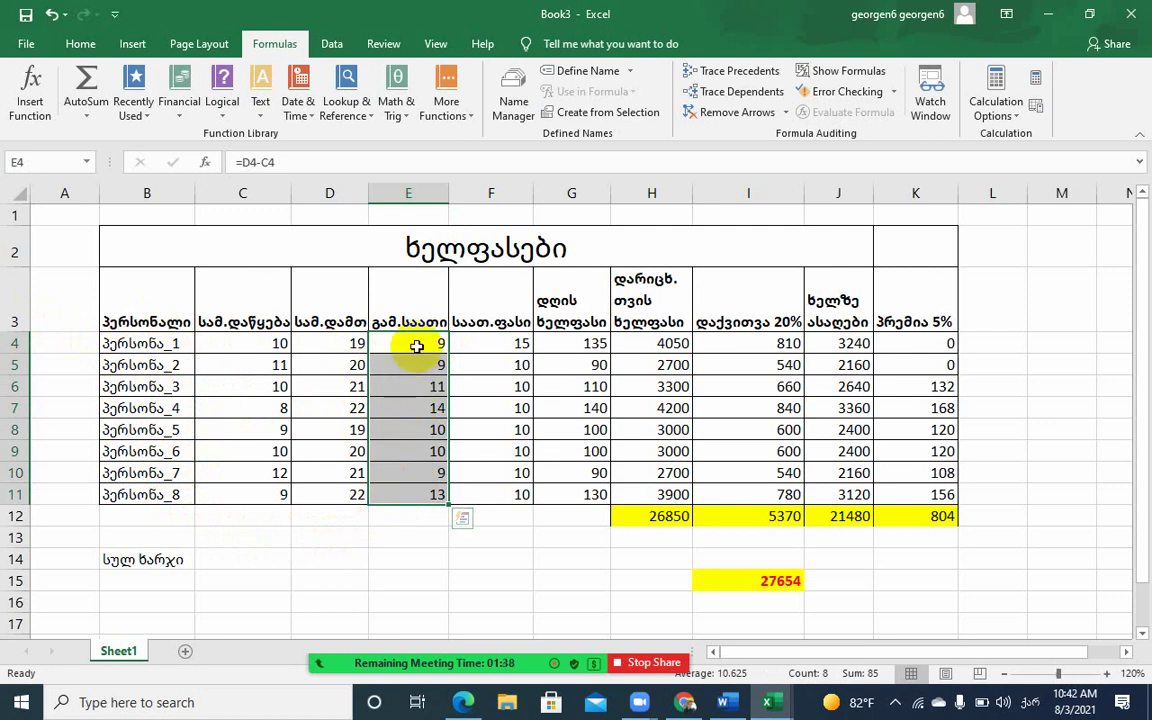
click(414, 364)
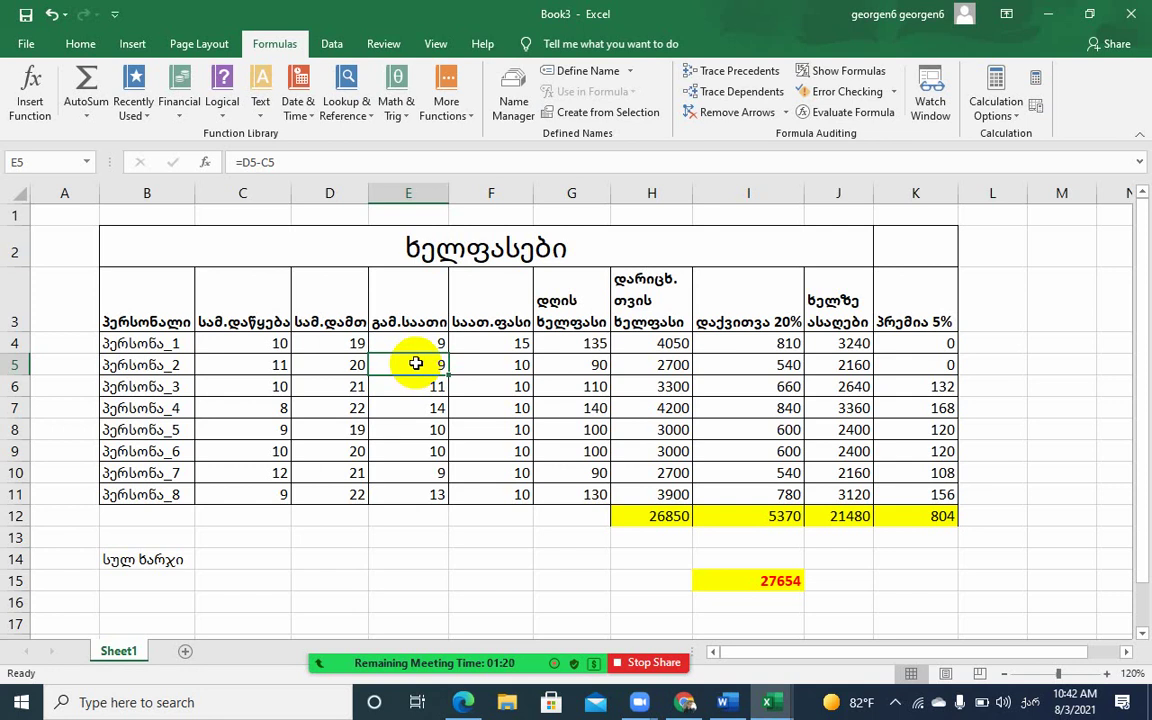
click(411, 345)
click(417, 365)
click(414, 343)
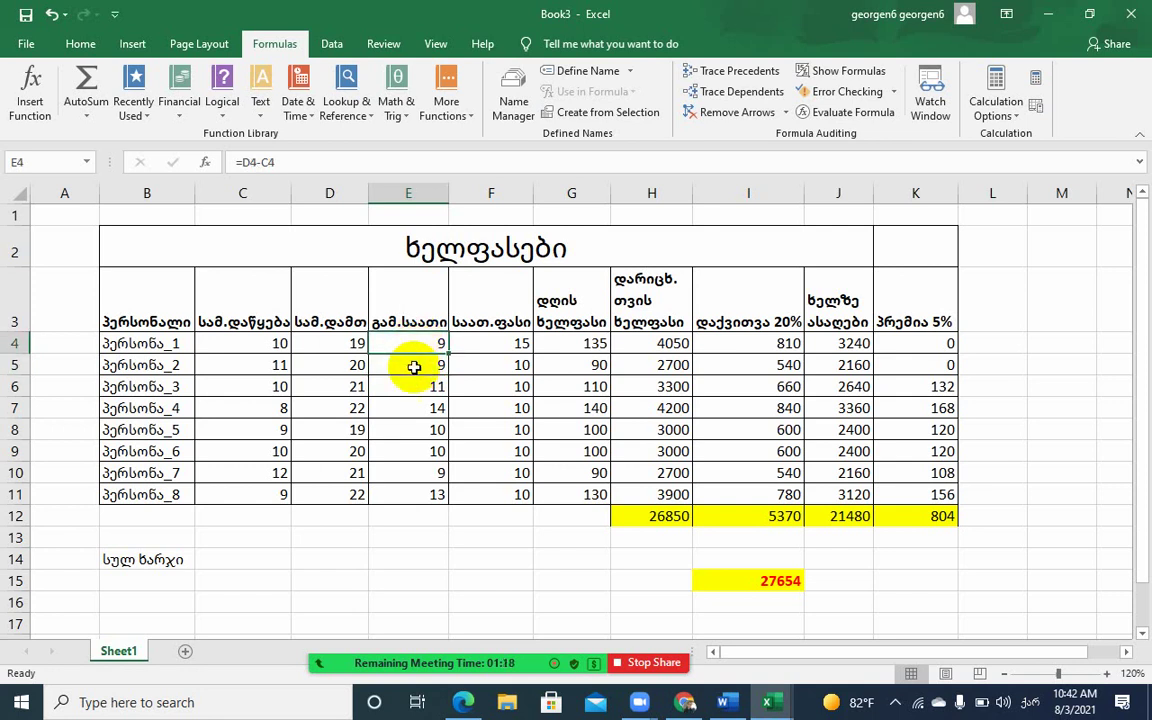
click(413, 370)
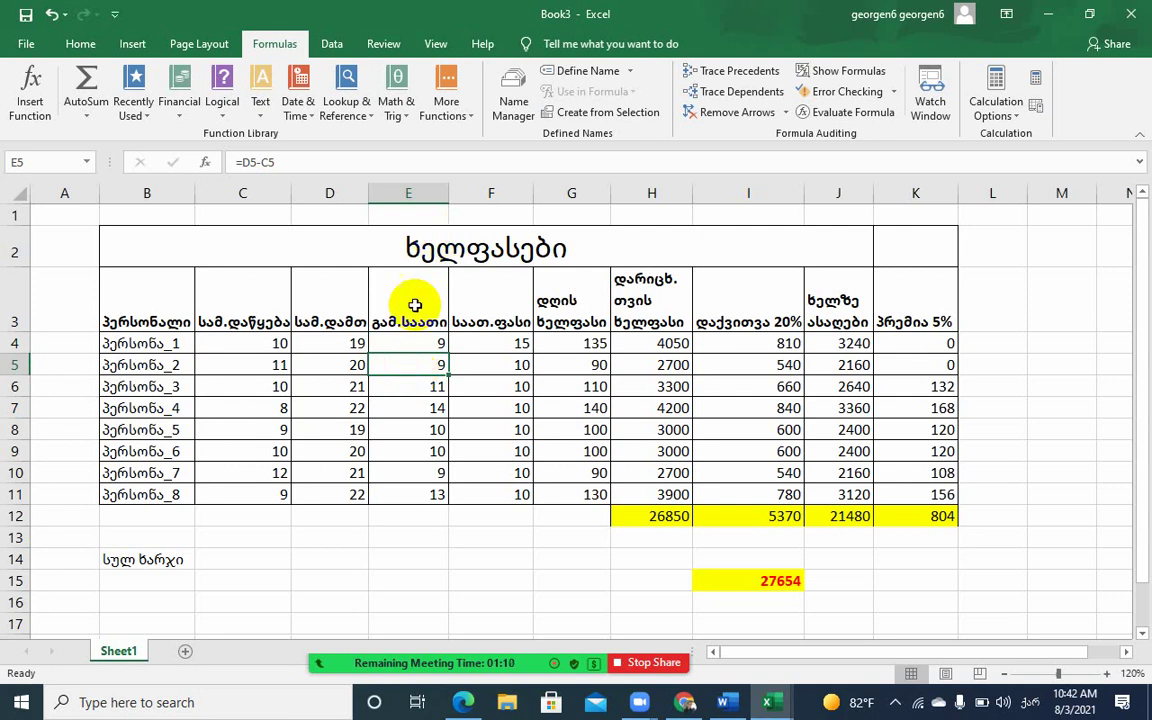
click(413, 345)
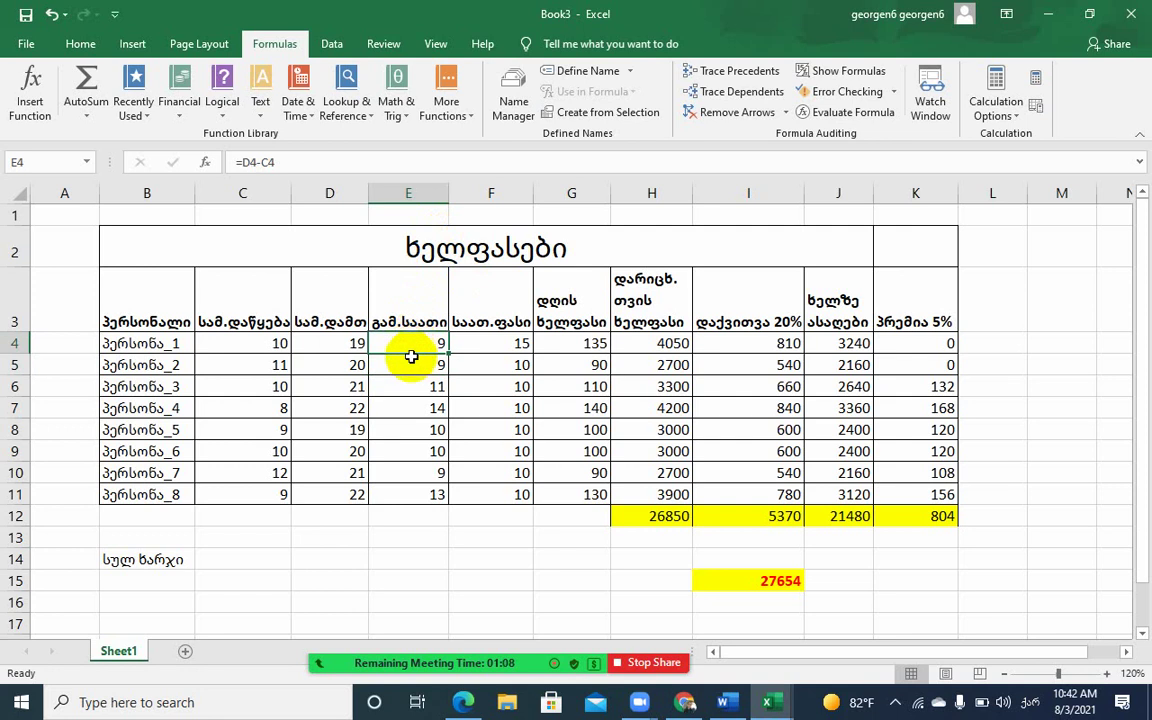
click(410, 360)
click(406, 340)
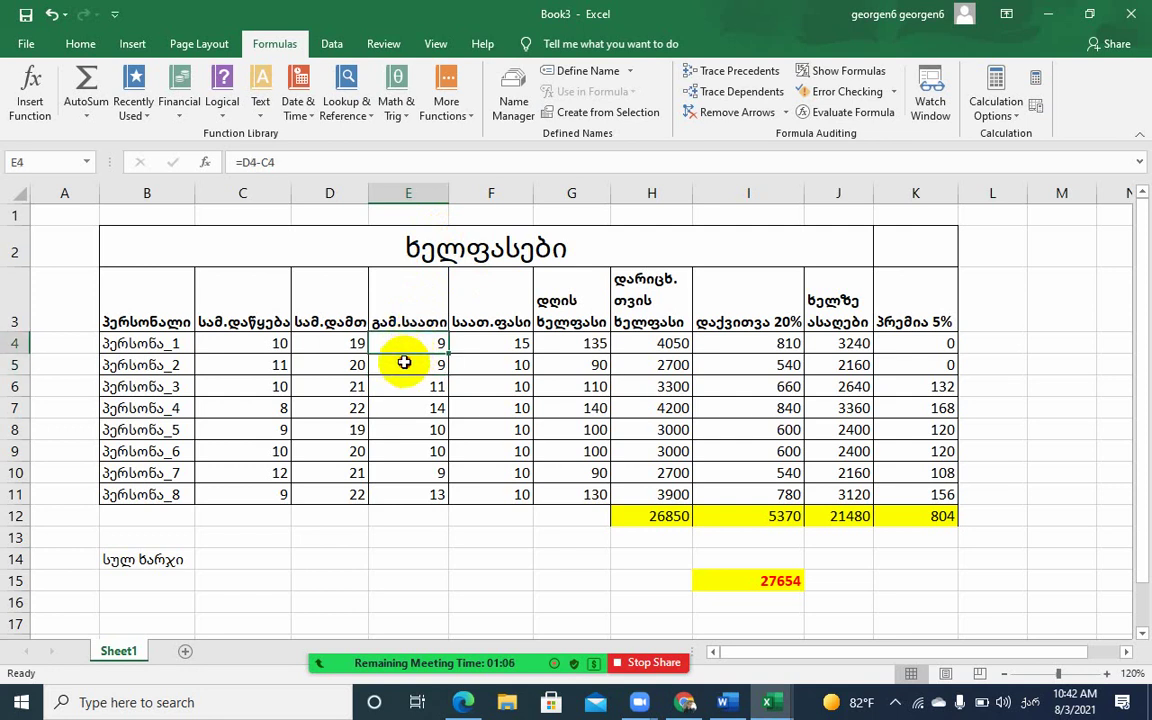
click(408, 360)
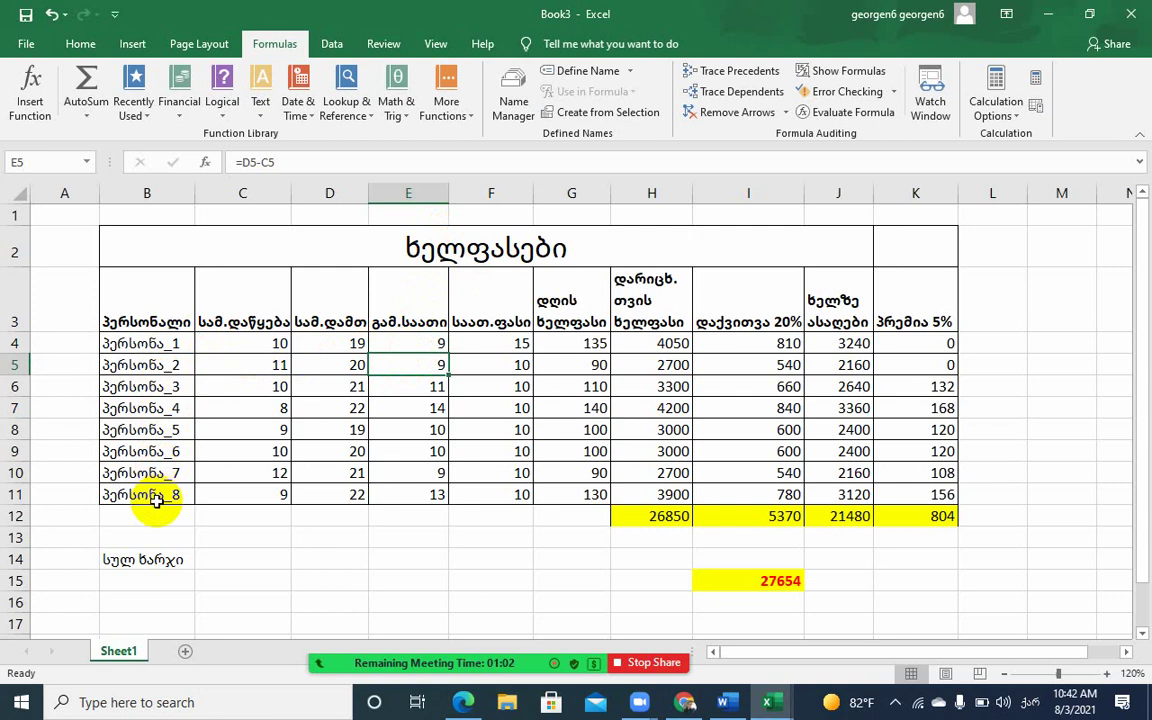
click(409, 340)
drag(409, 340, 410, 492)
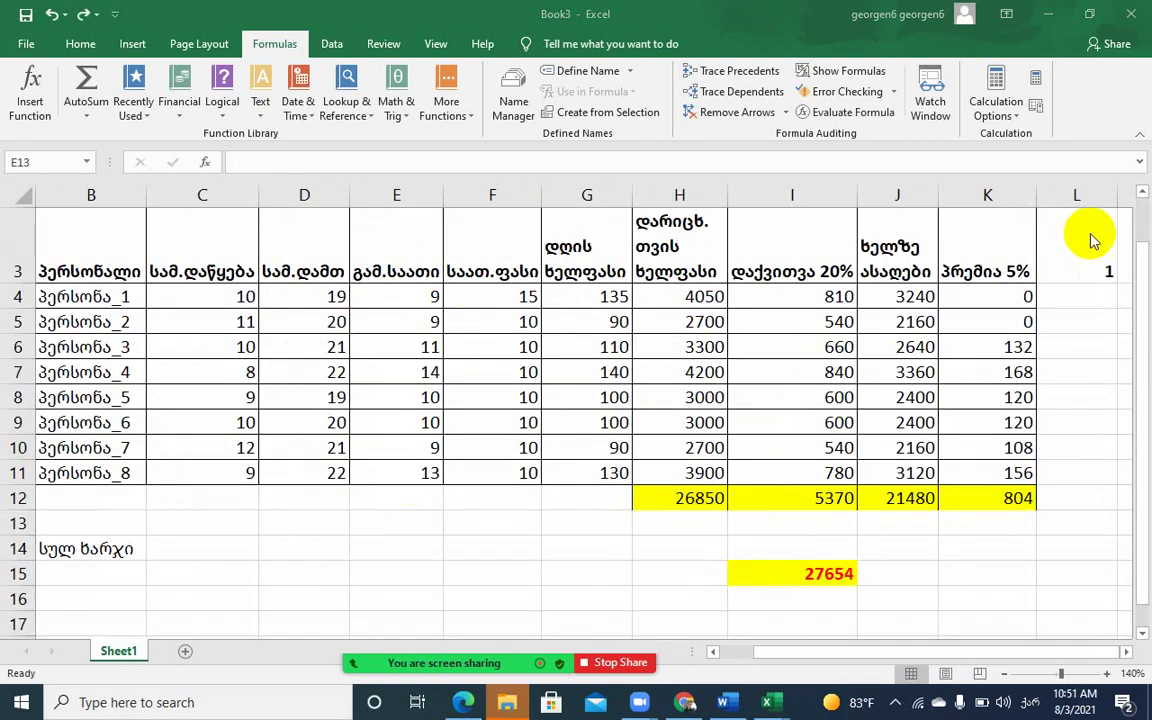
Clear the contents of K4:K12 and select K4 for the new bonus formula
drag(984, 291, 984, 497)
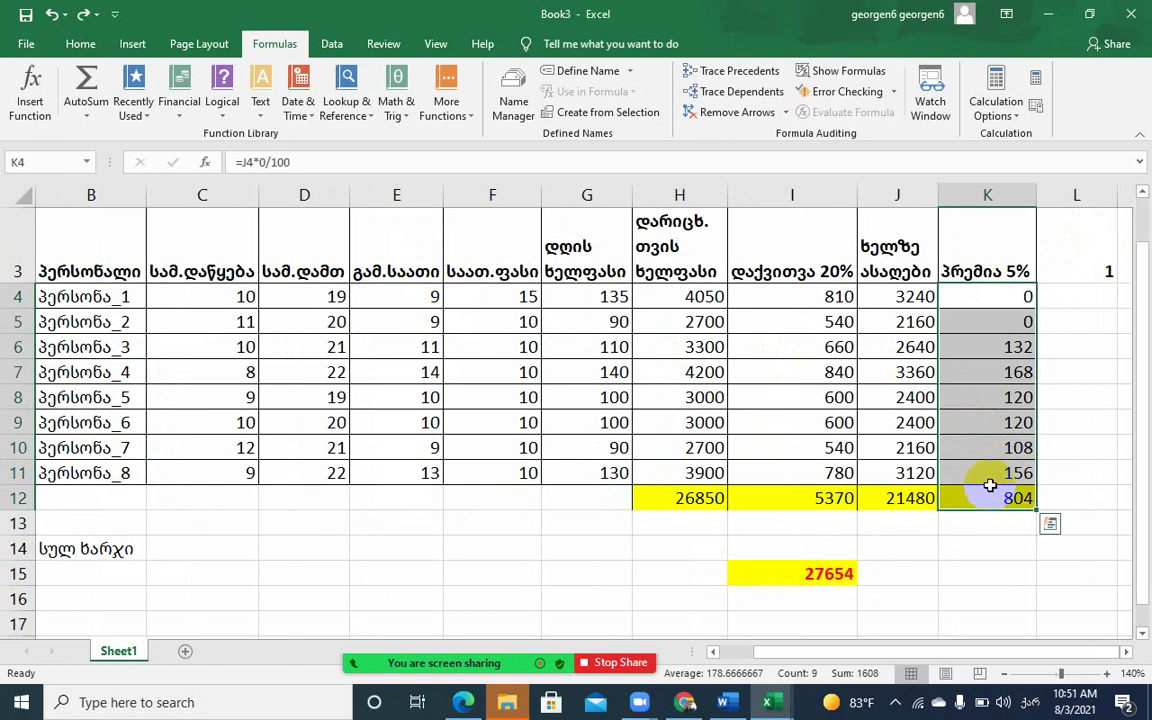
click(74, 50)
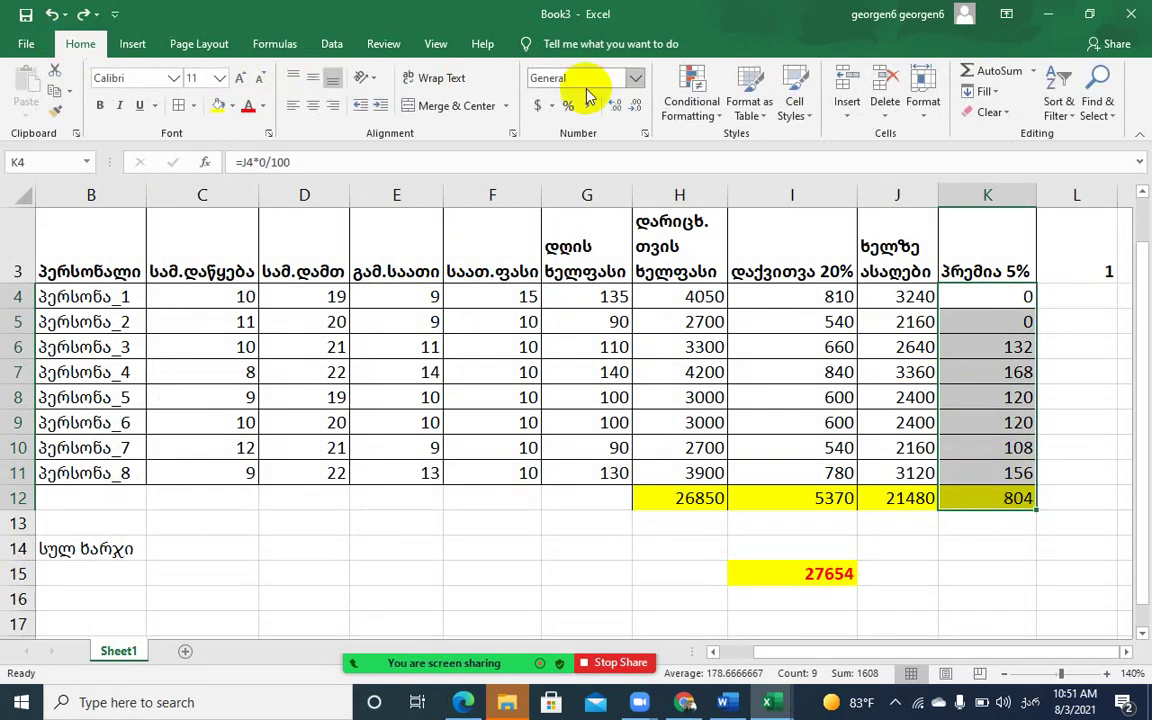
click(1008, 116)
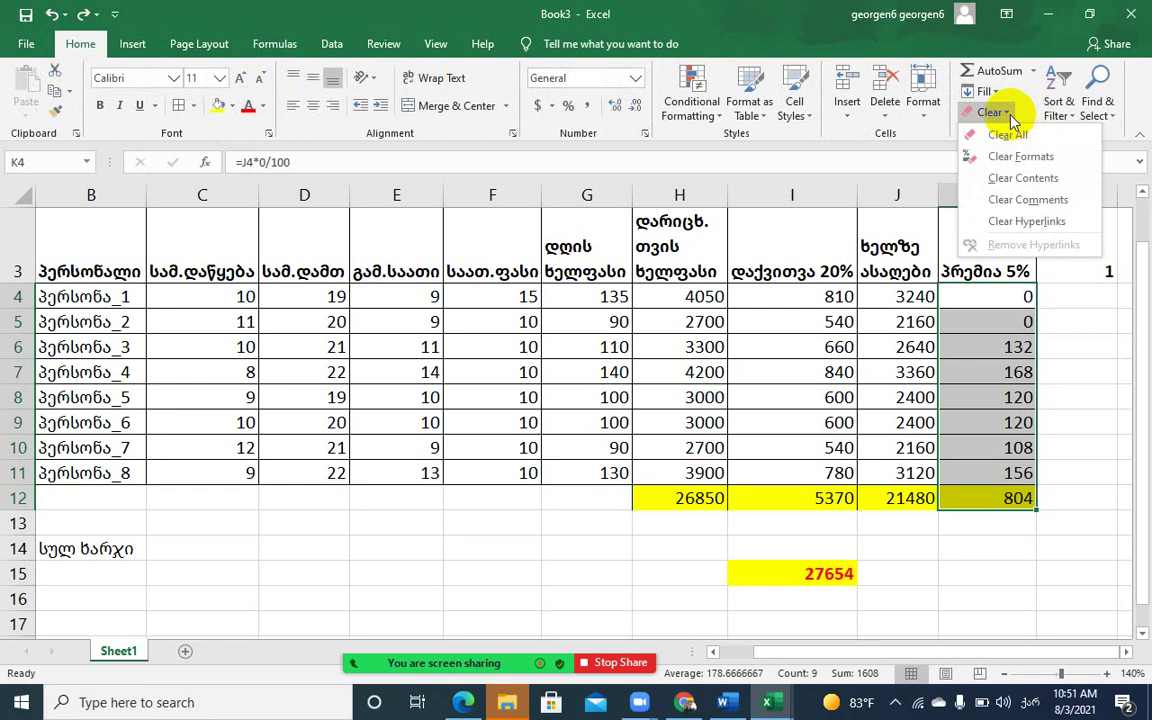
click(990, 180)
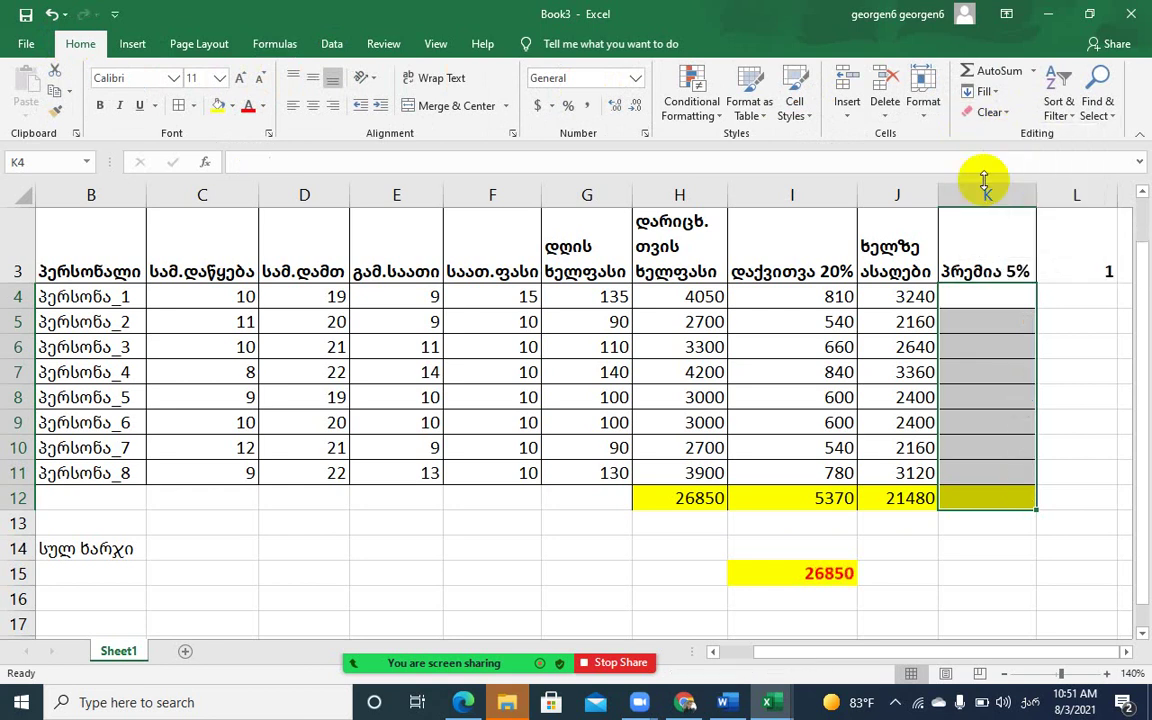
click(1004, 300)
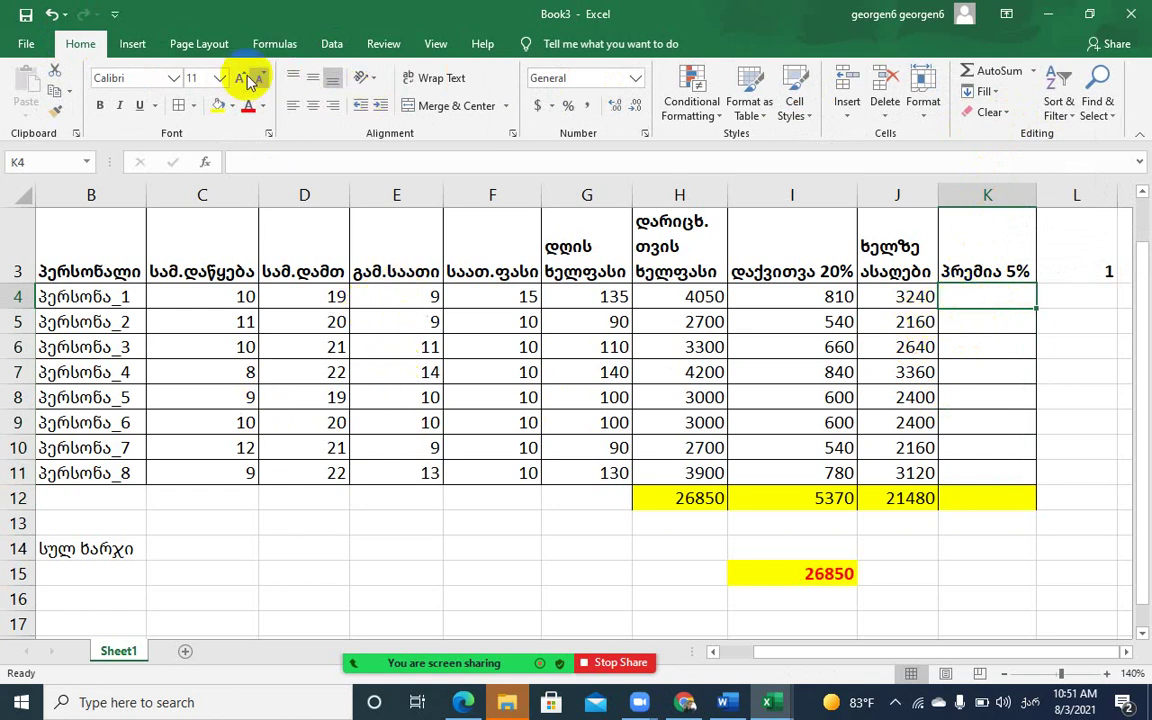
click(285, 47)
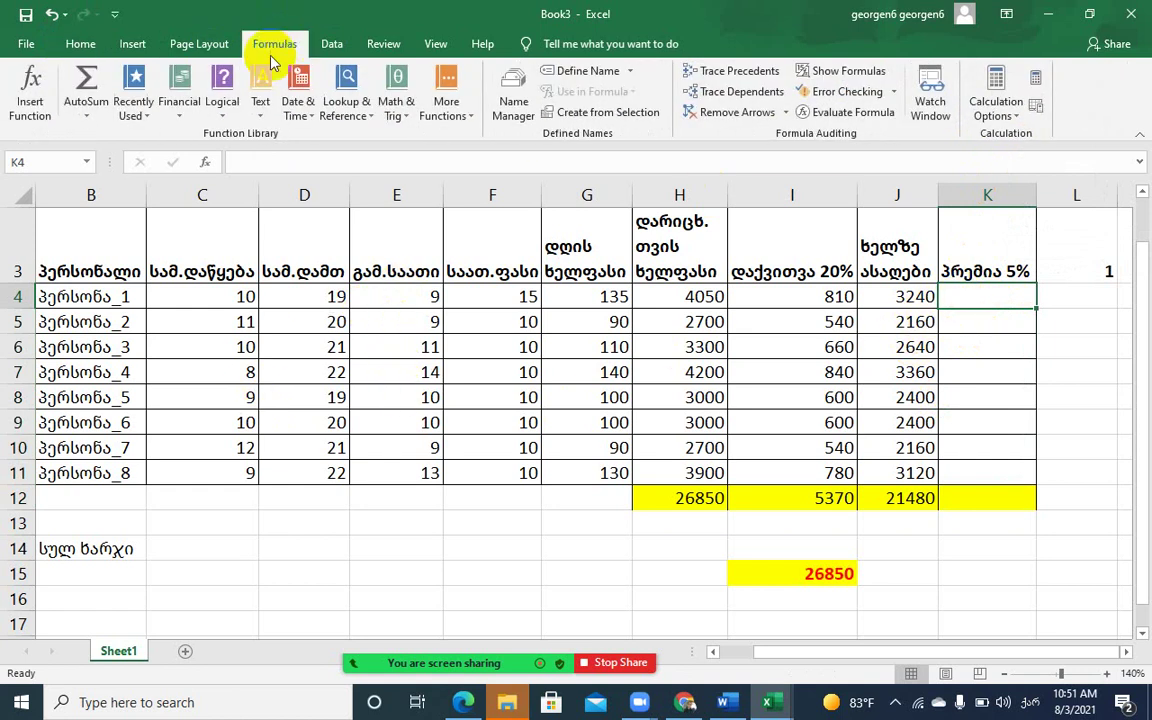
Insert =IF(E4>10,"დაერიცხოს","არ დაერიცხოს") in K4 through the IF arguments dialog
click(218, 115)
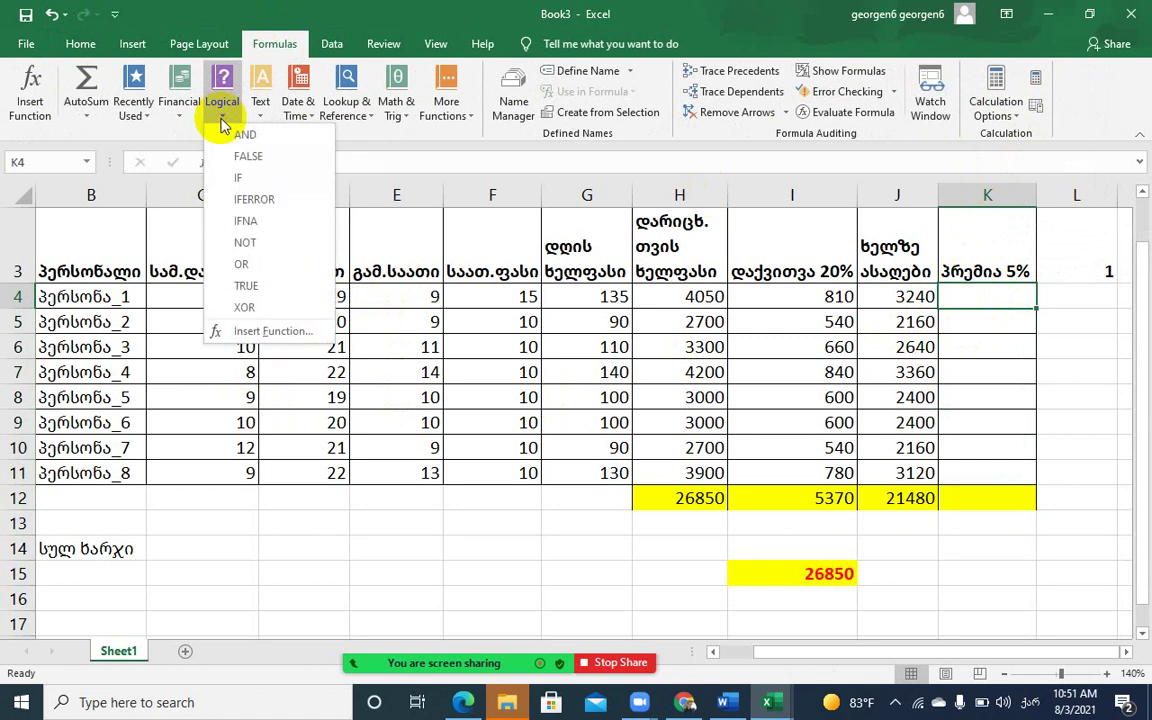
click(228, 184)
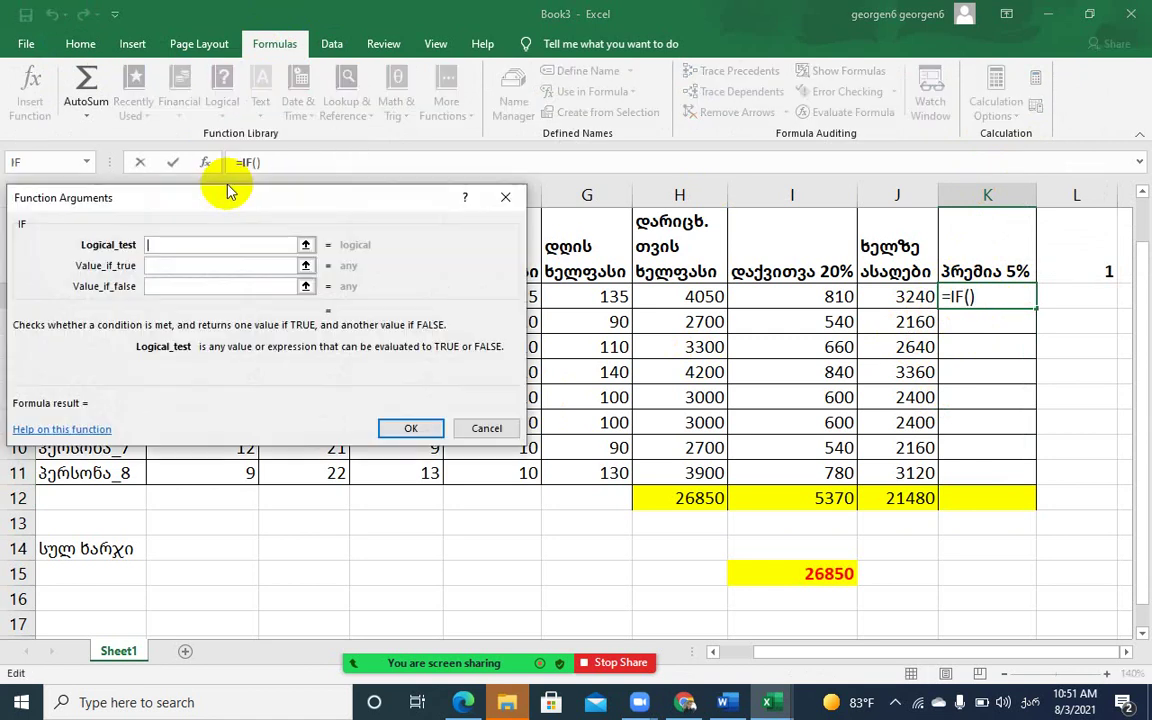
drag(232, 193, 785, 88)
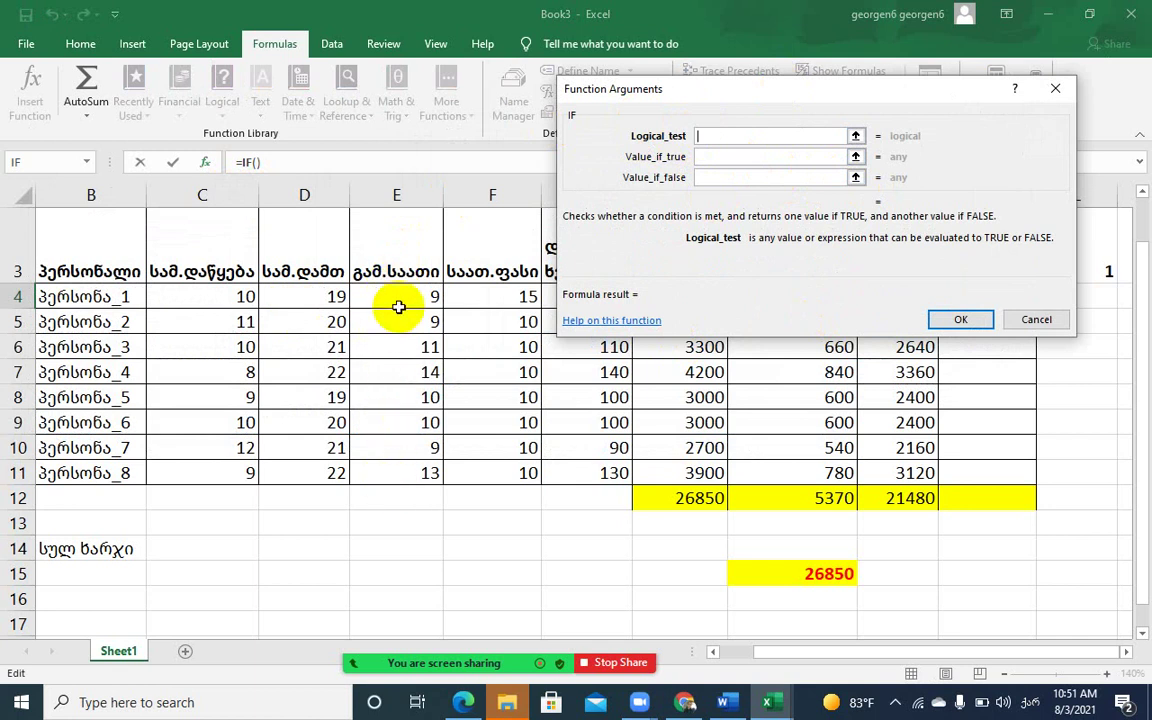
click(398, 298)
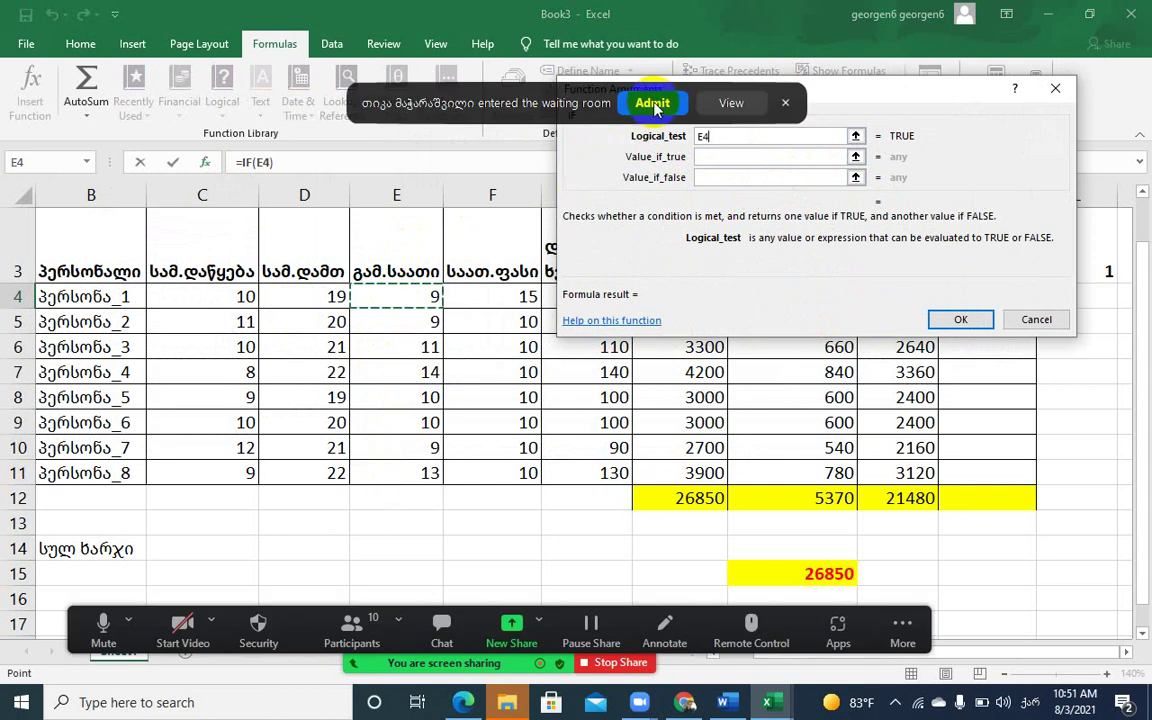
click(655, 103)
click(729, 137)
text(>10)
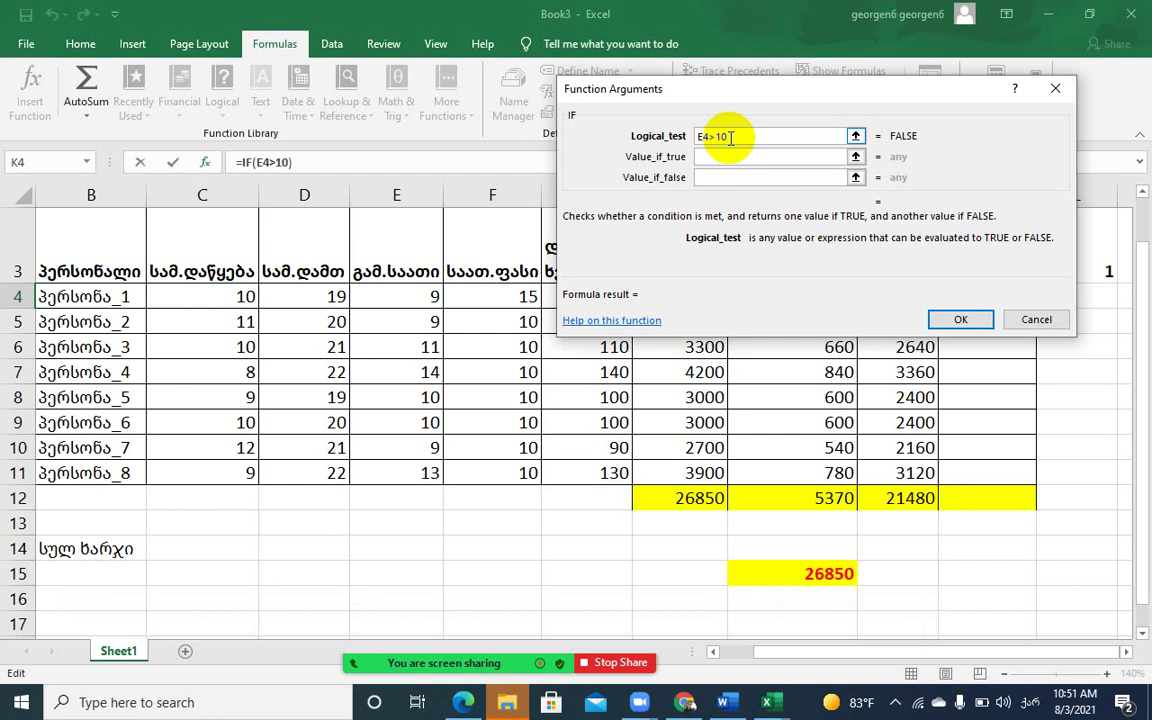
click(718, 159)
text(დ)
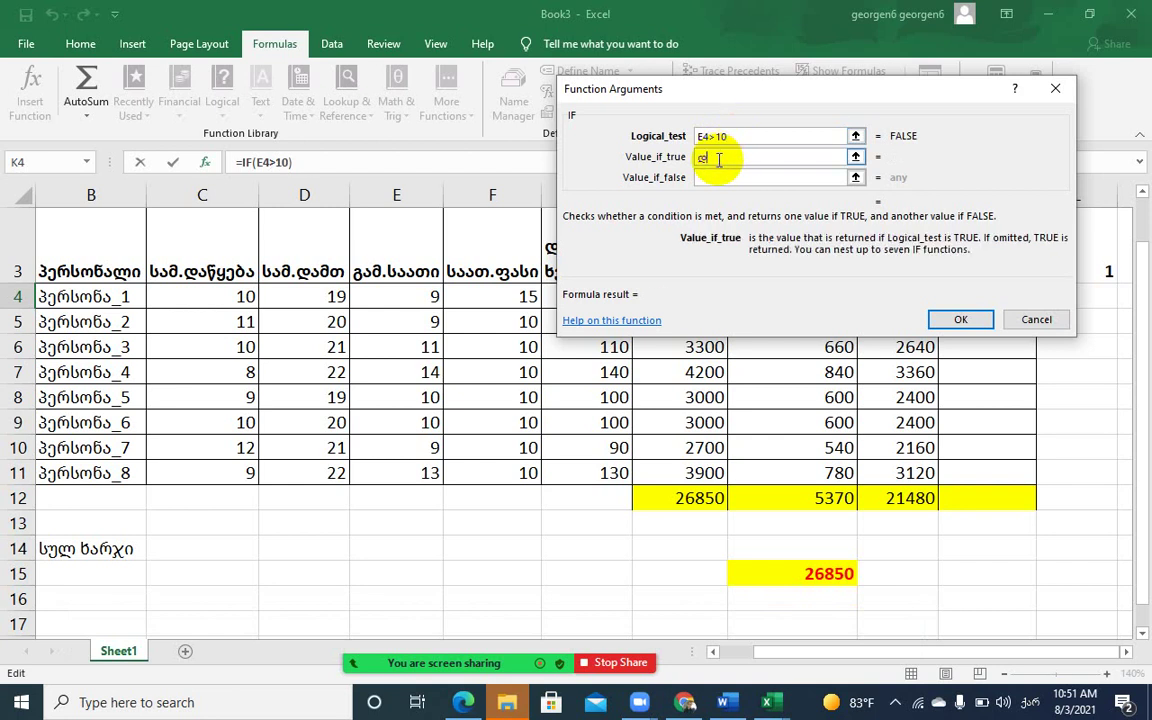
text(ია)
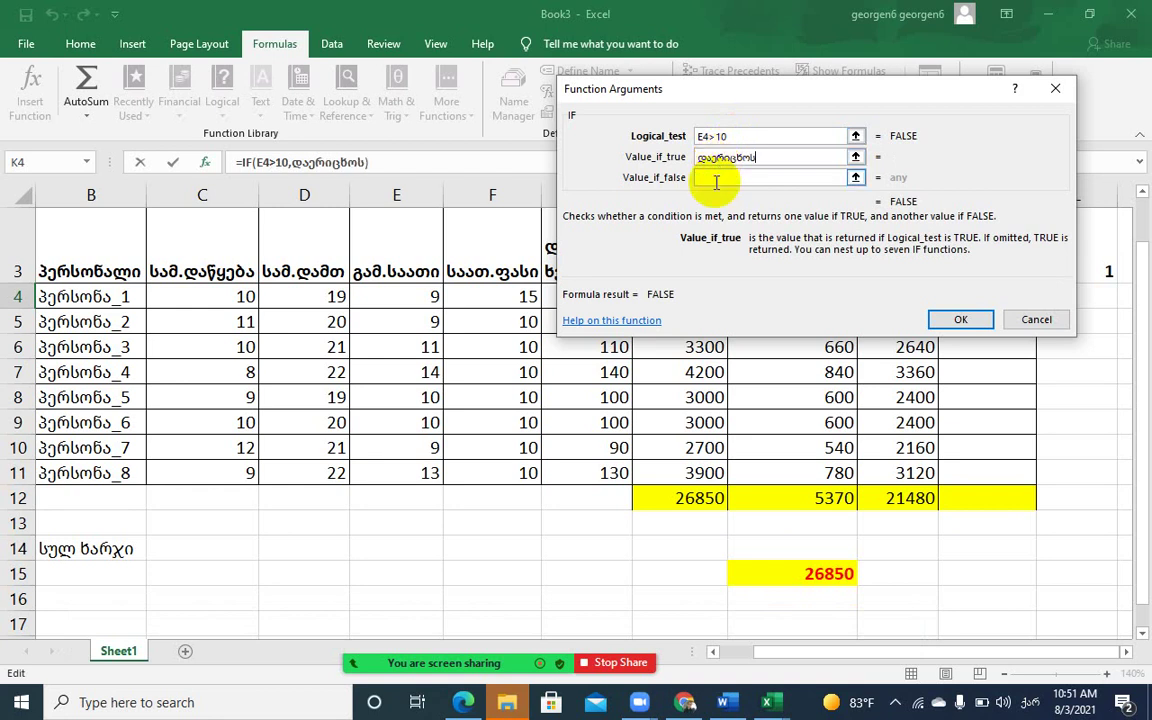
click(718, 178)
text(არ დაერიცხოს)
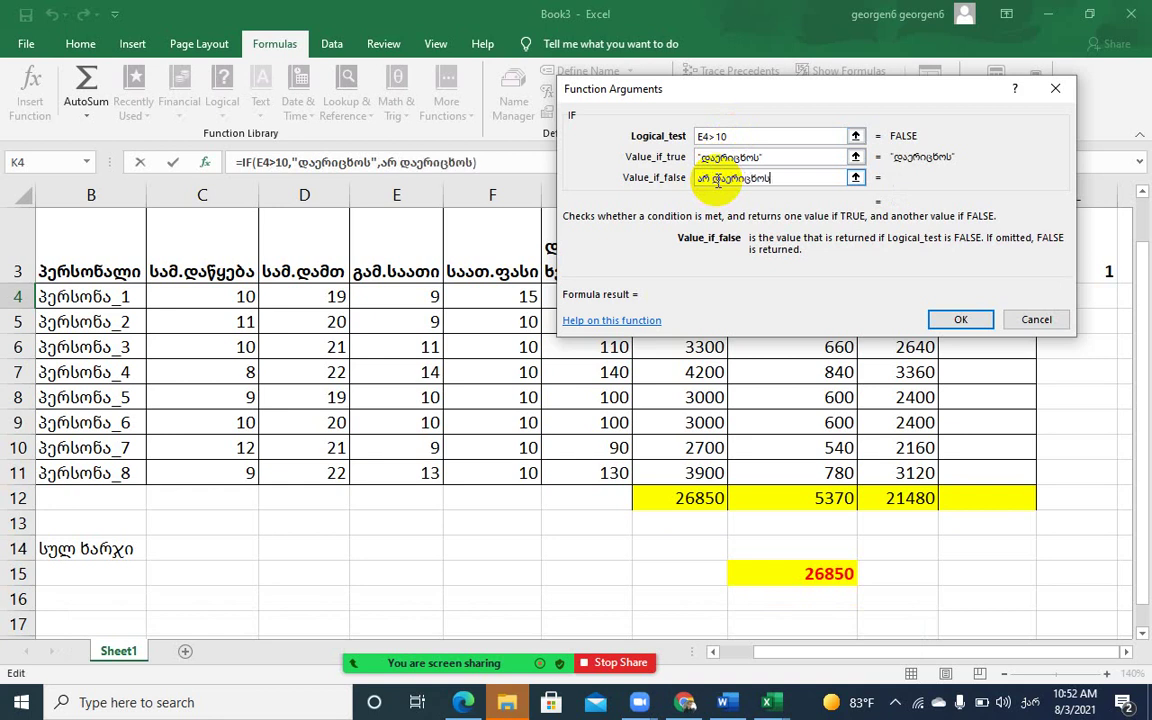
click(960, 320)
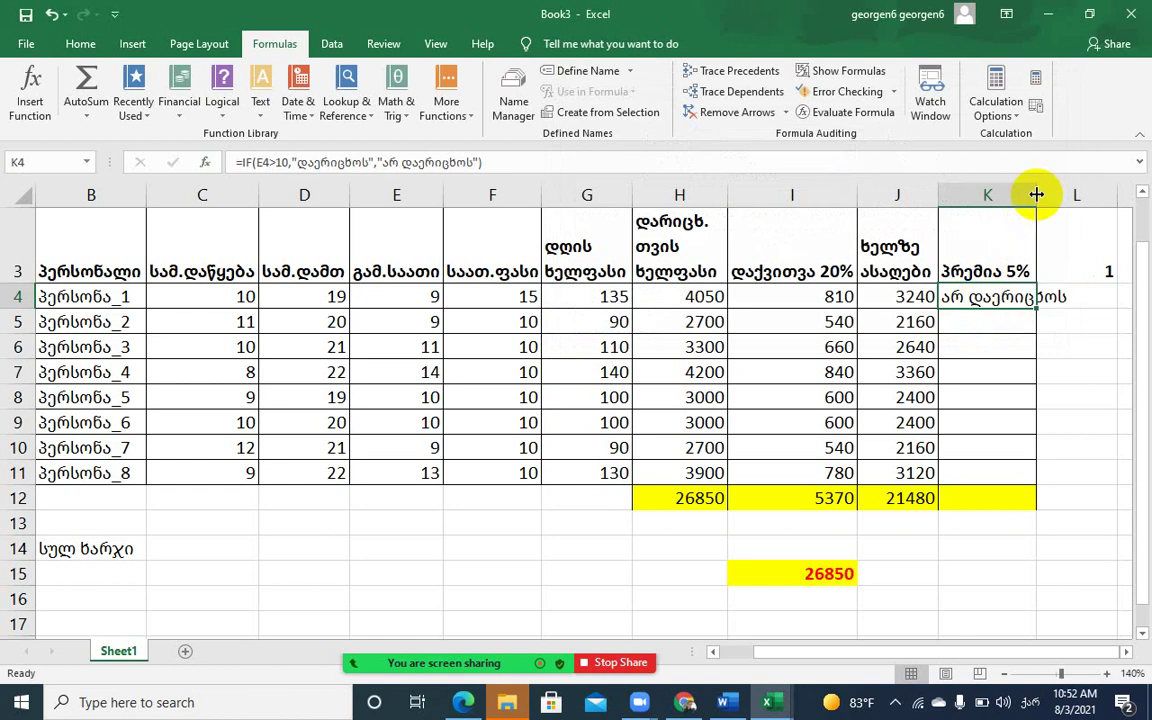
Autofit column K to the bonus text and select K6 for its bonus formula
double_click(1036, 194)
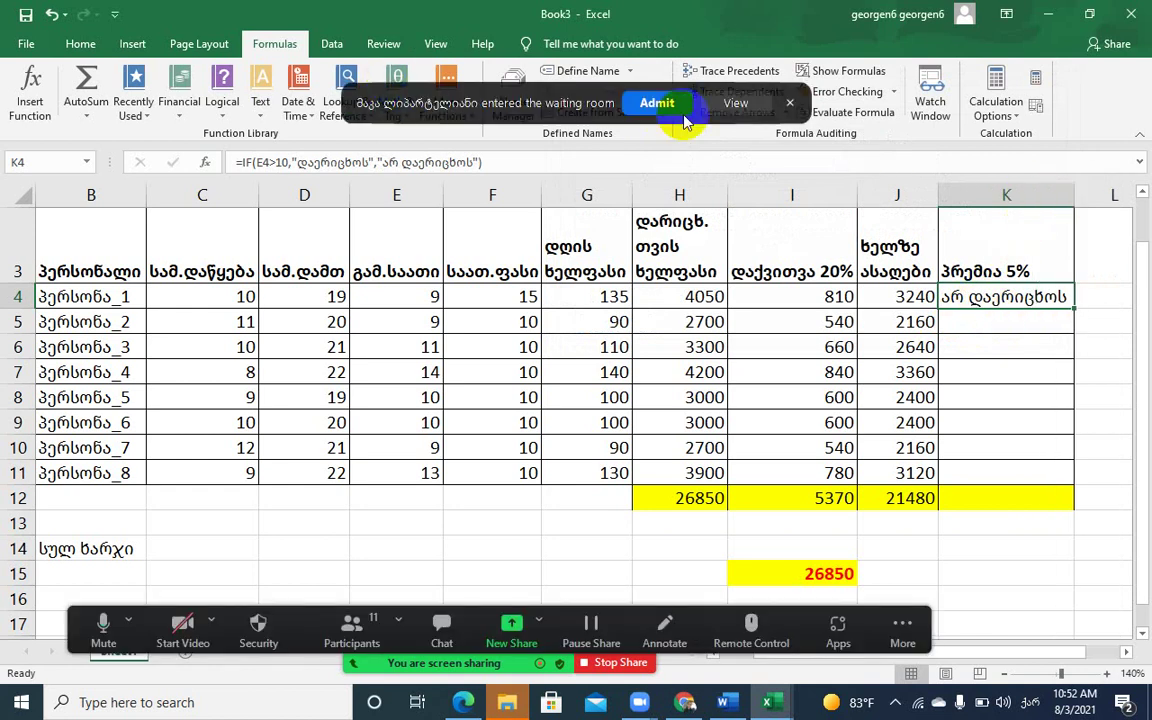
click(657, 103)
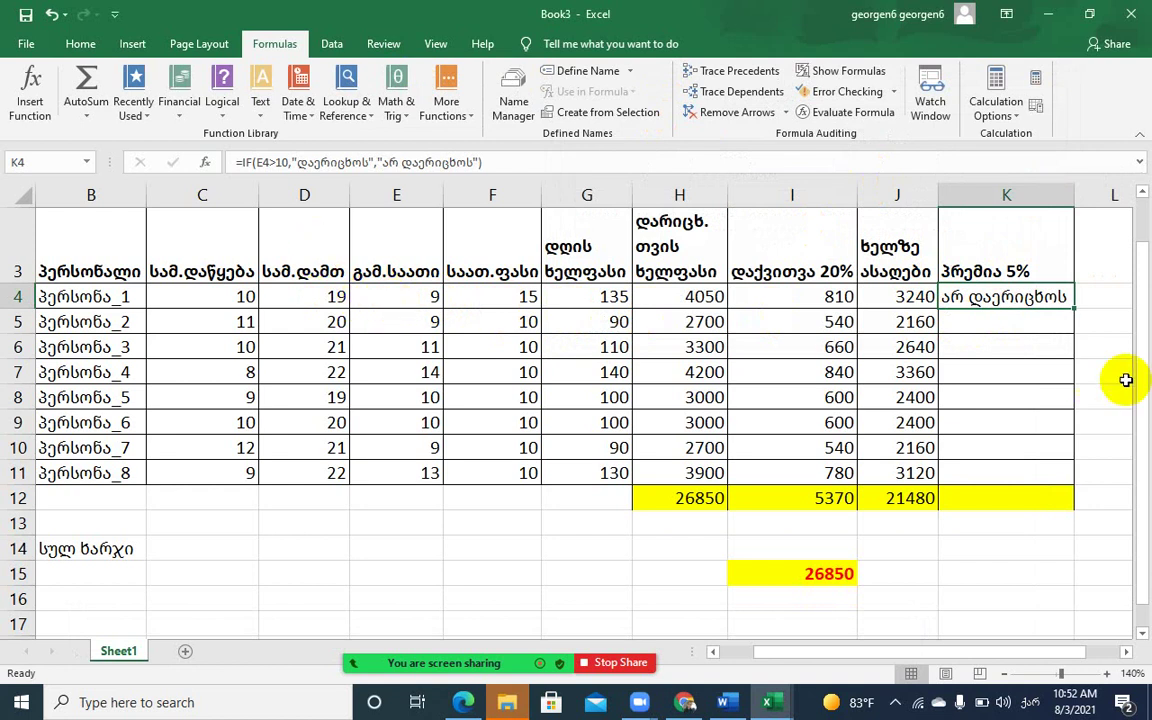
click(1009, 325)
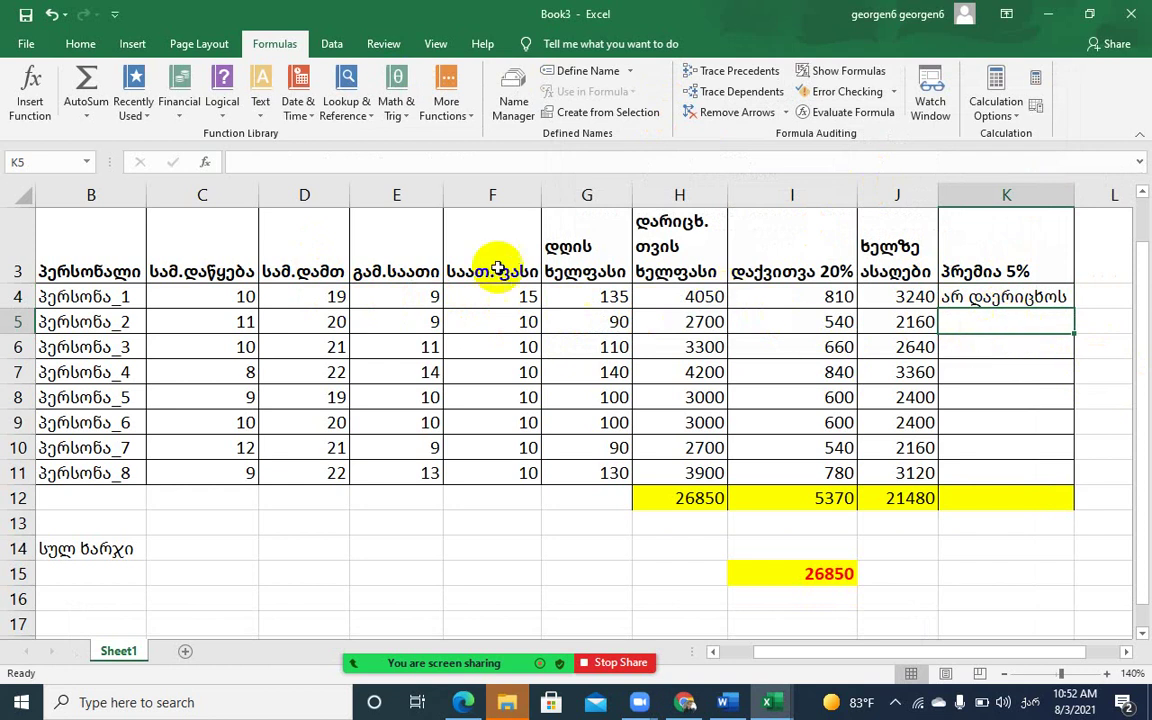
click(988, 348)
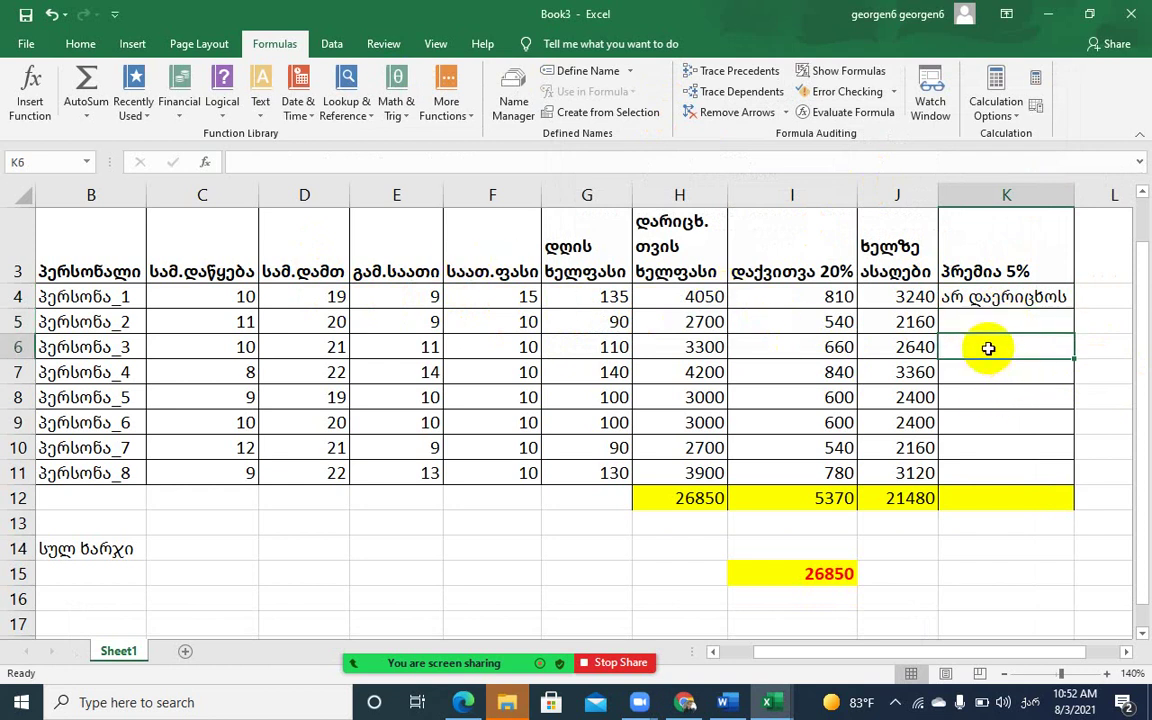
click(409, 344)
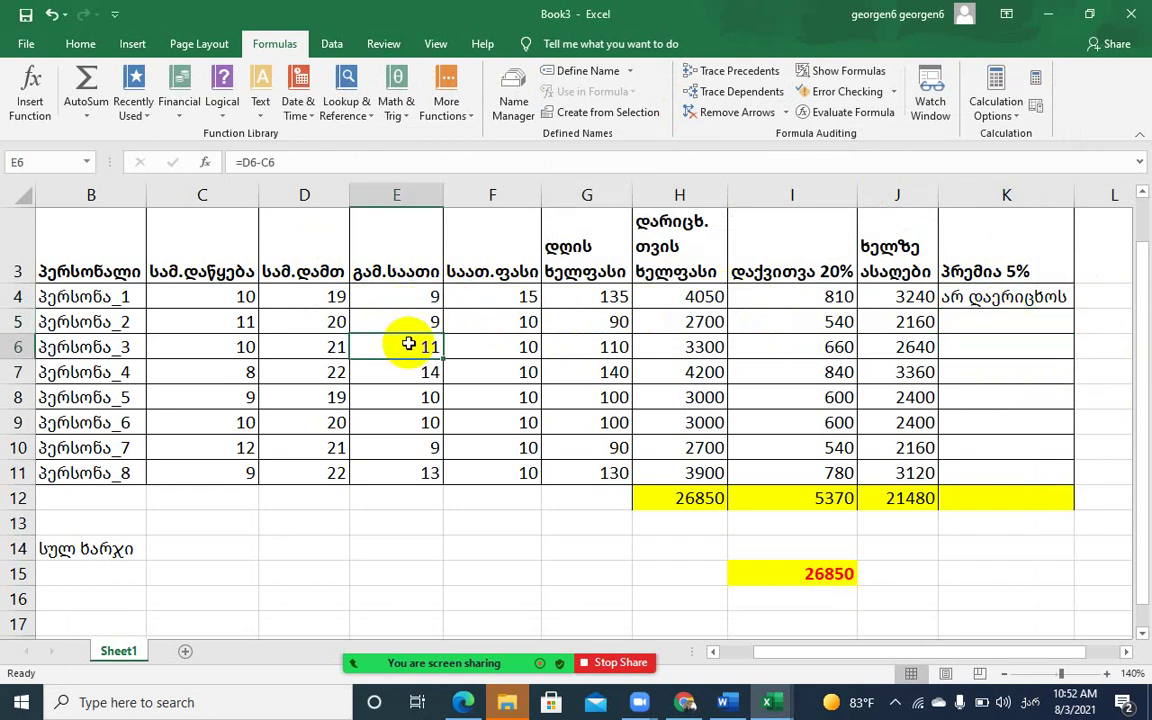
click(969, 351)
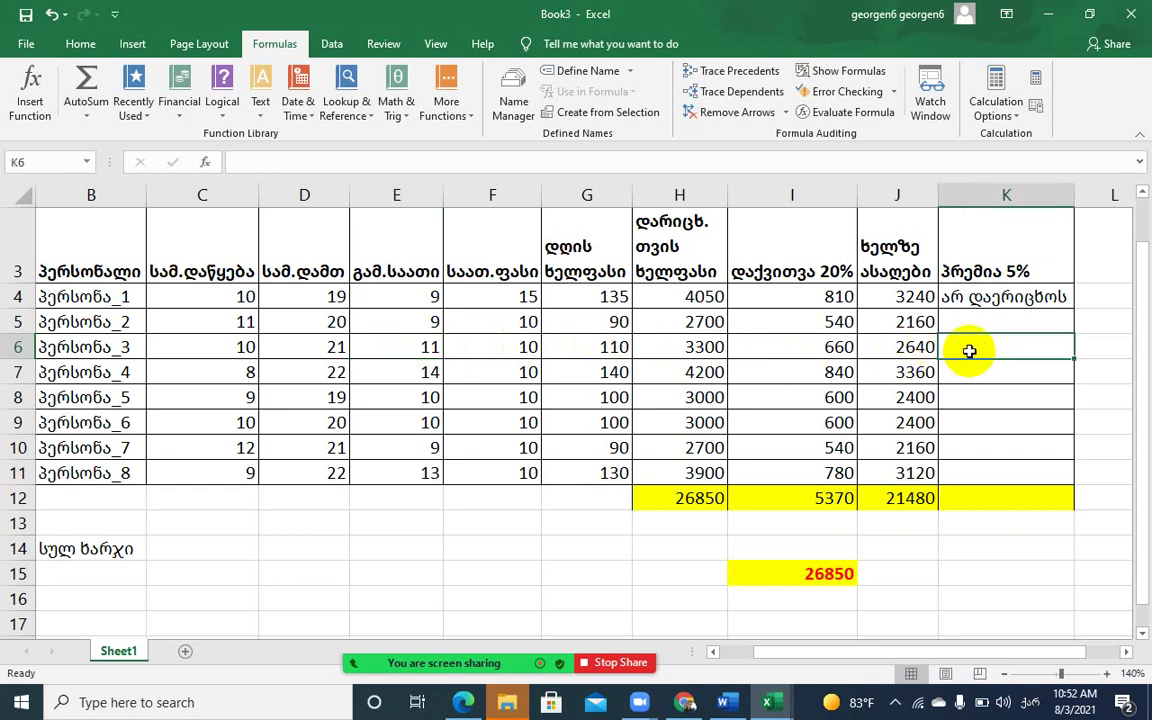
click(225, 118)
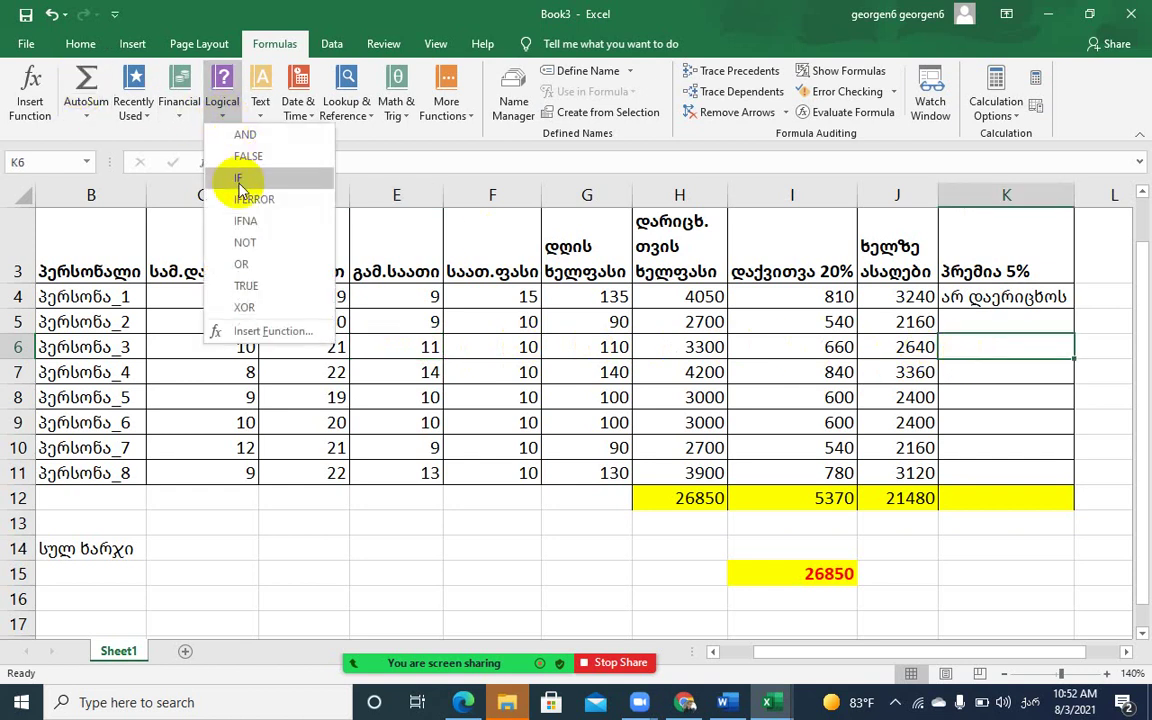
click(80, 44)
click(282, 44)
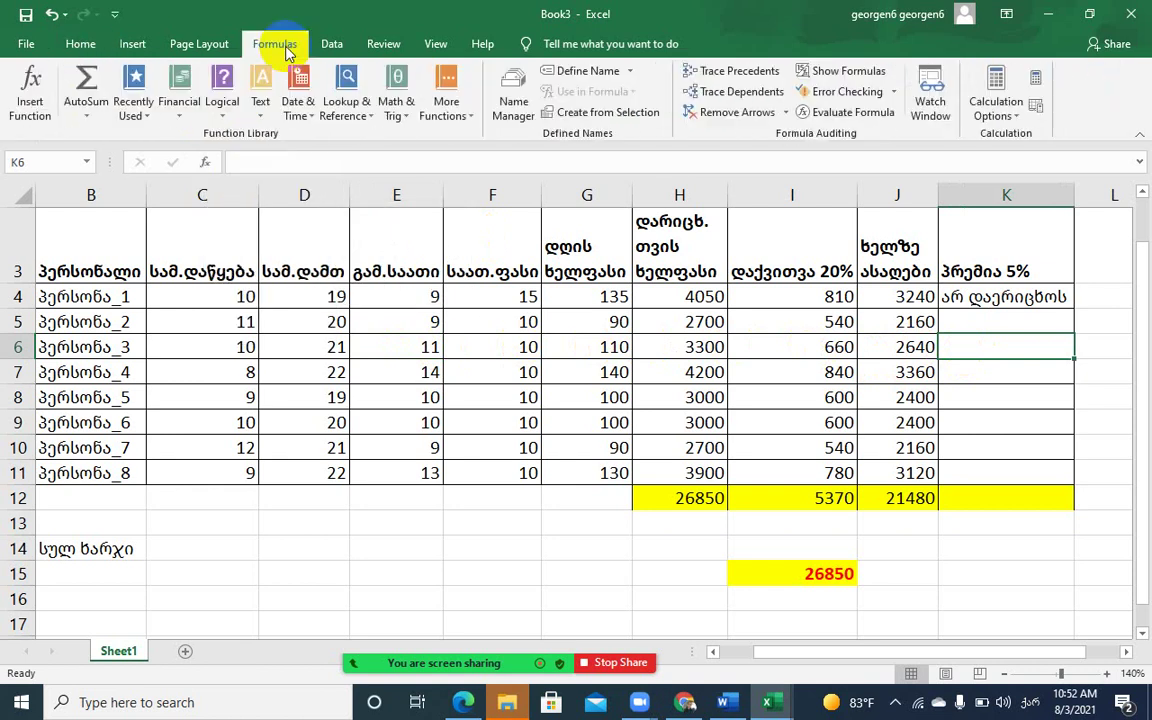
Insert =IF(E6>10,"დაერიცხოს","არ დაერიცხოს") in K6 through the IF arguments dialog
click(223, 122)
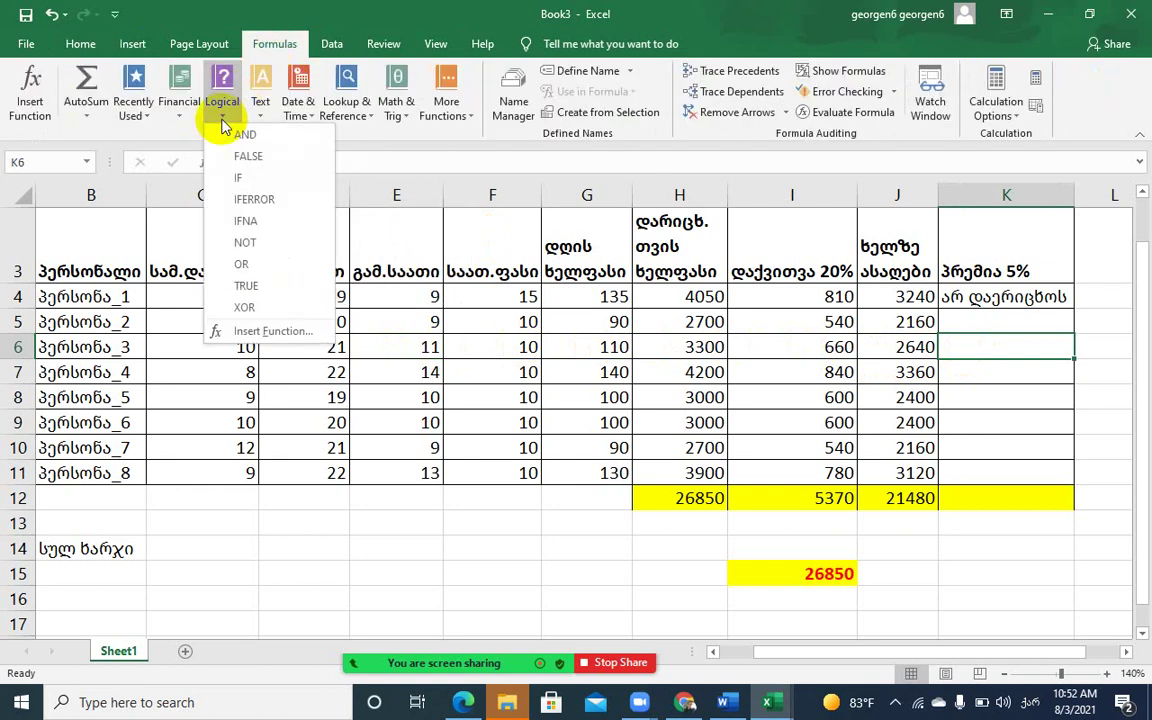
click(240, 180)
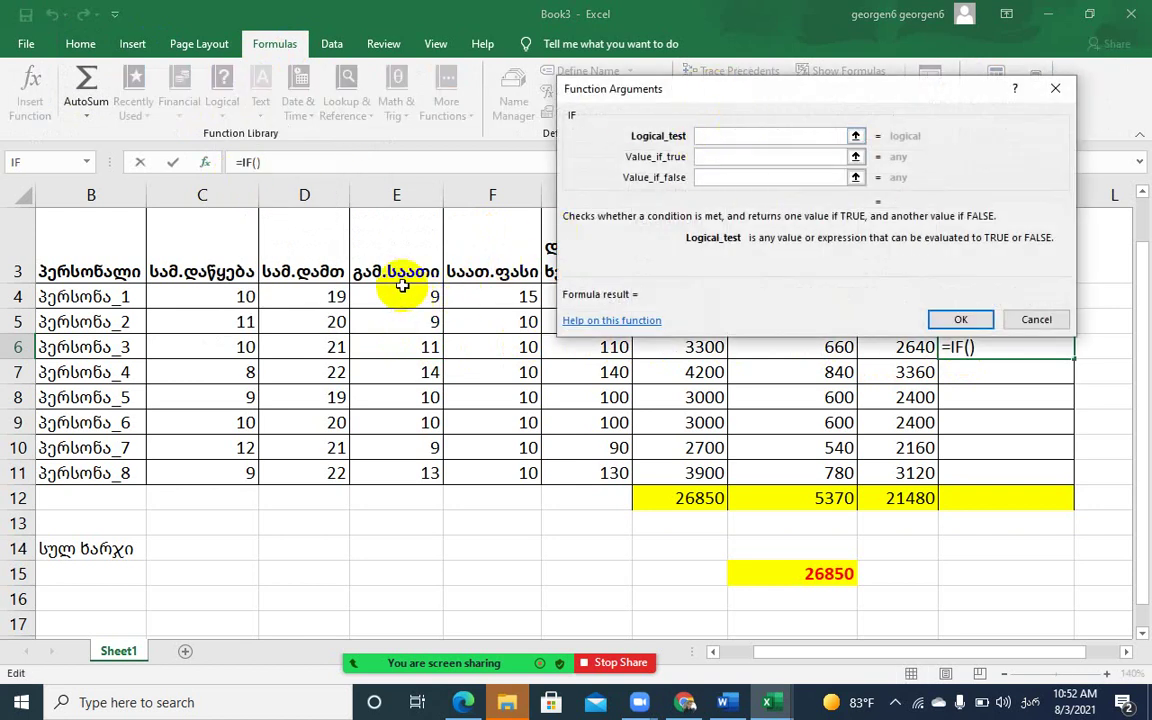
click(393, 346)
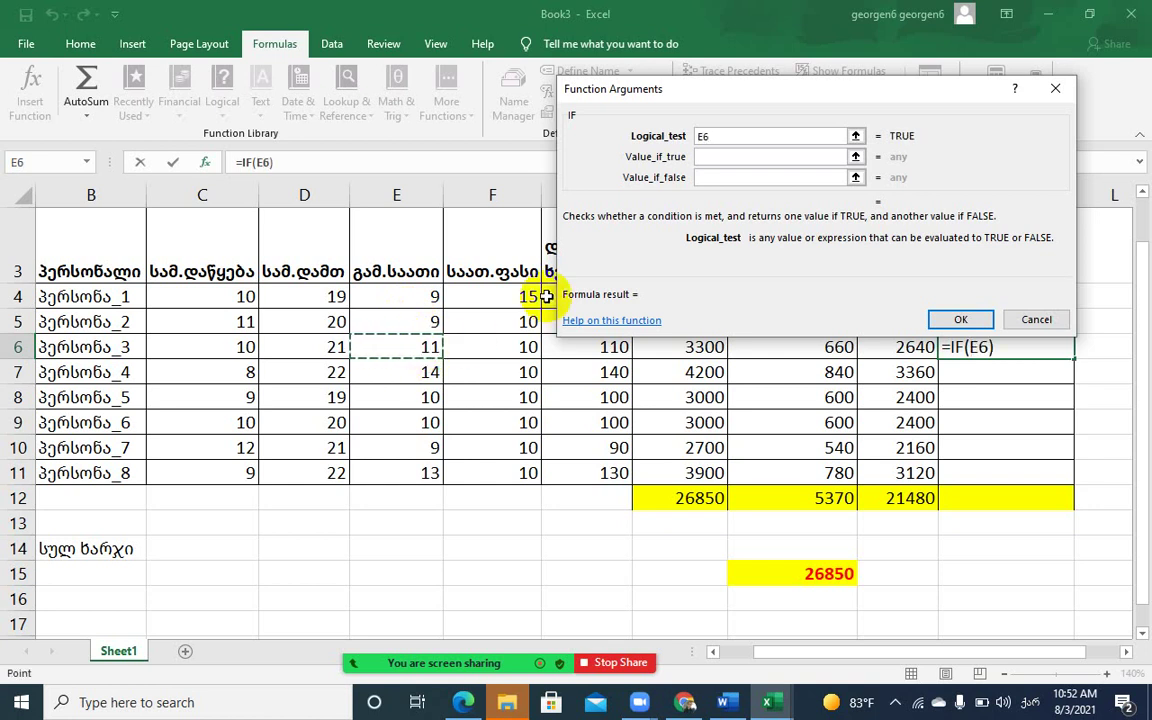
text(>10)
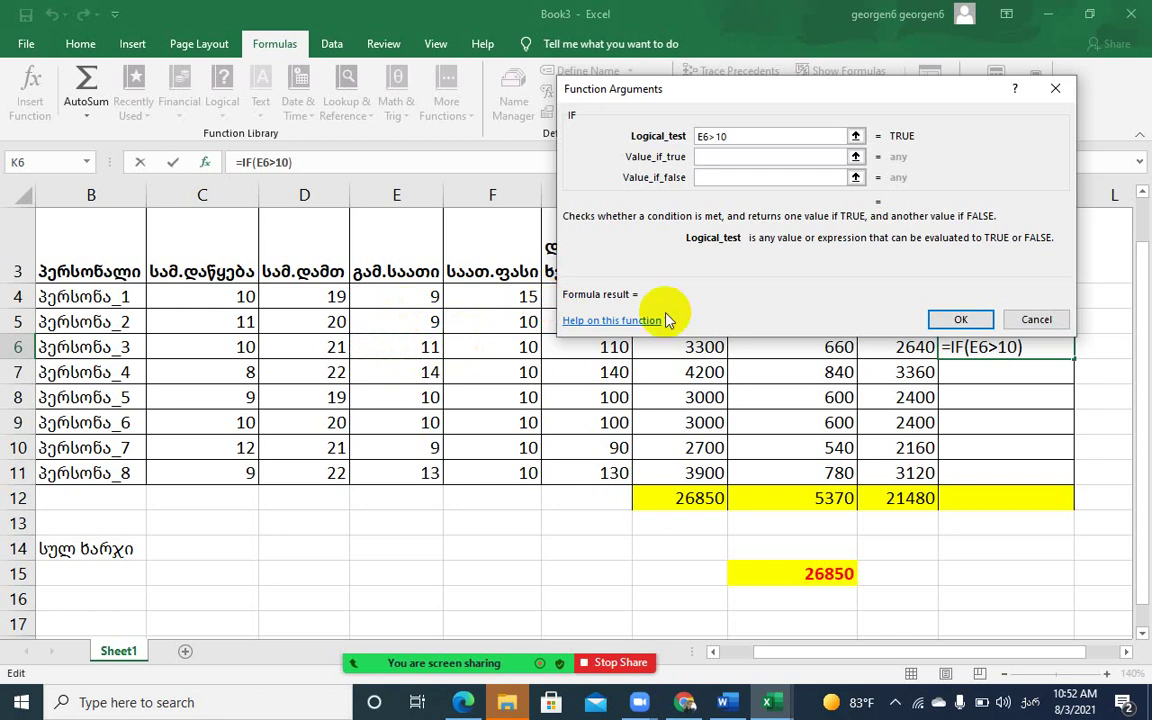
click(733, 157)
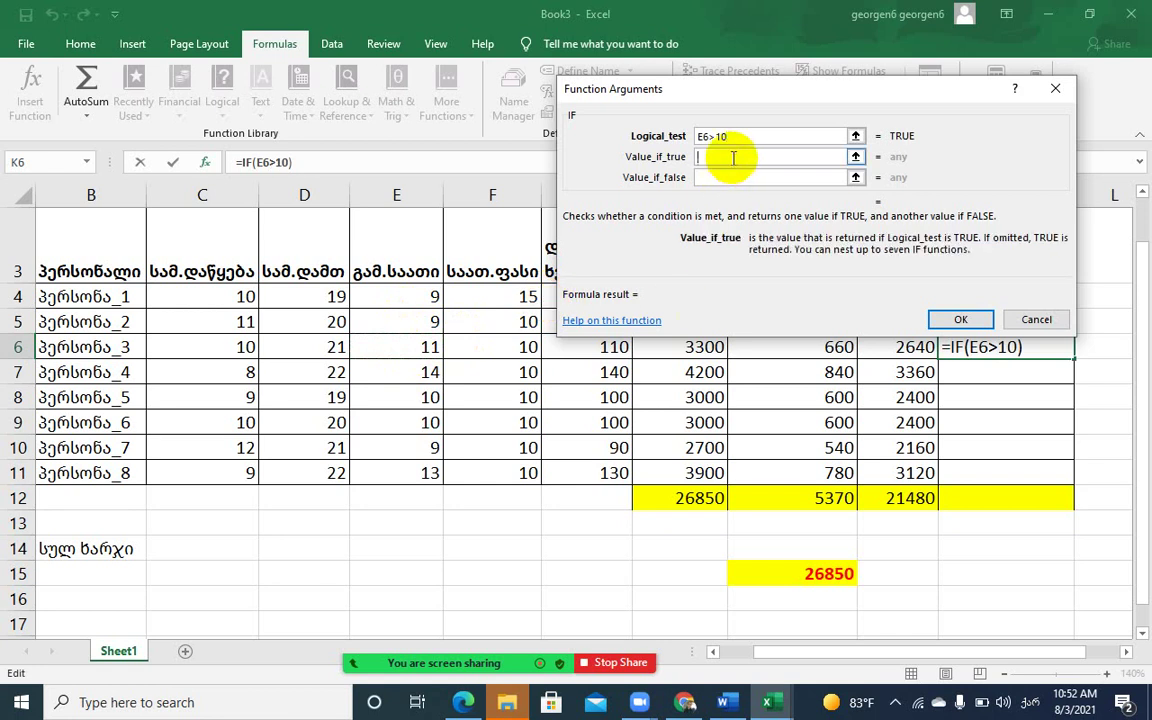
text(დაჯ)
text(იცხ)
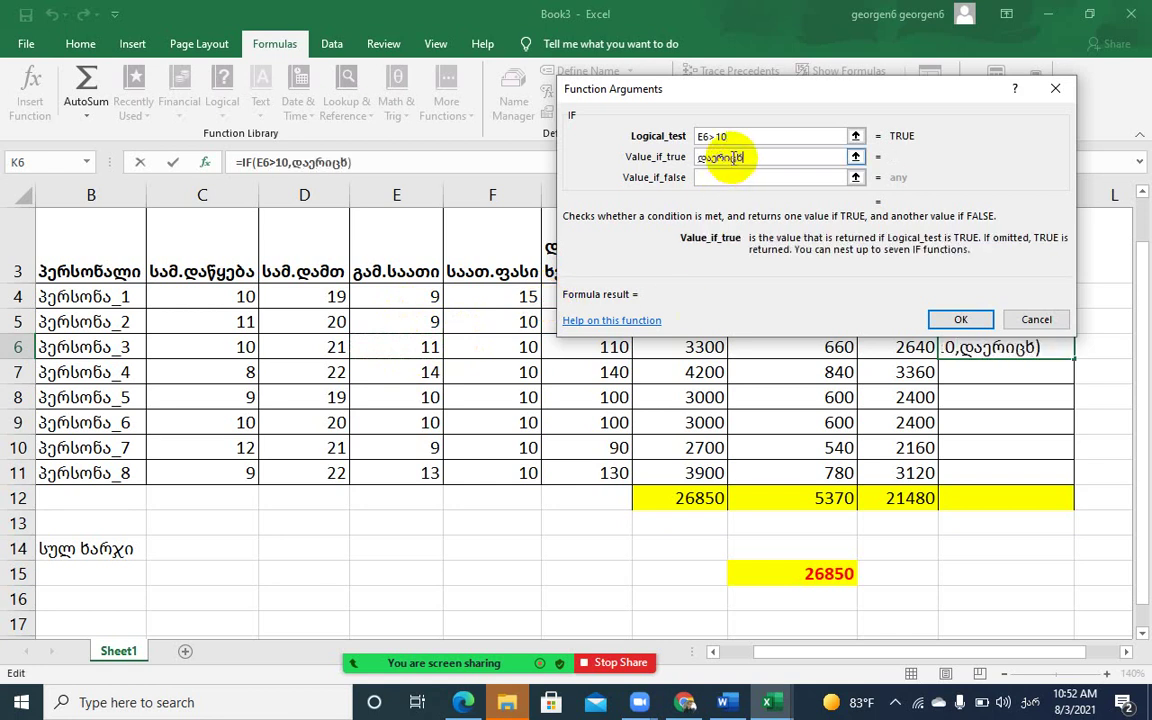
text(ოს)
click(738, 179)
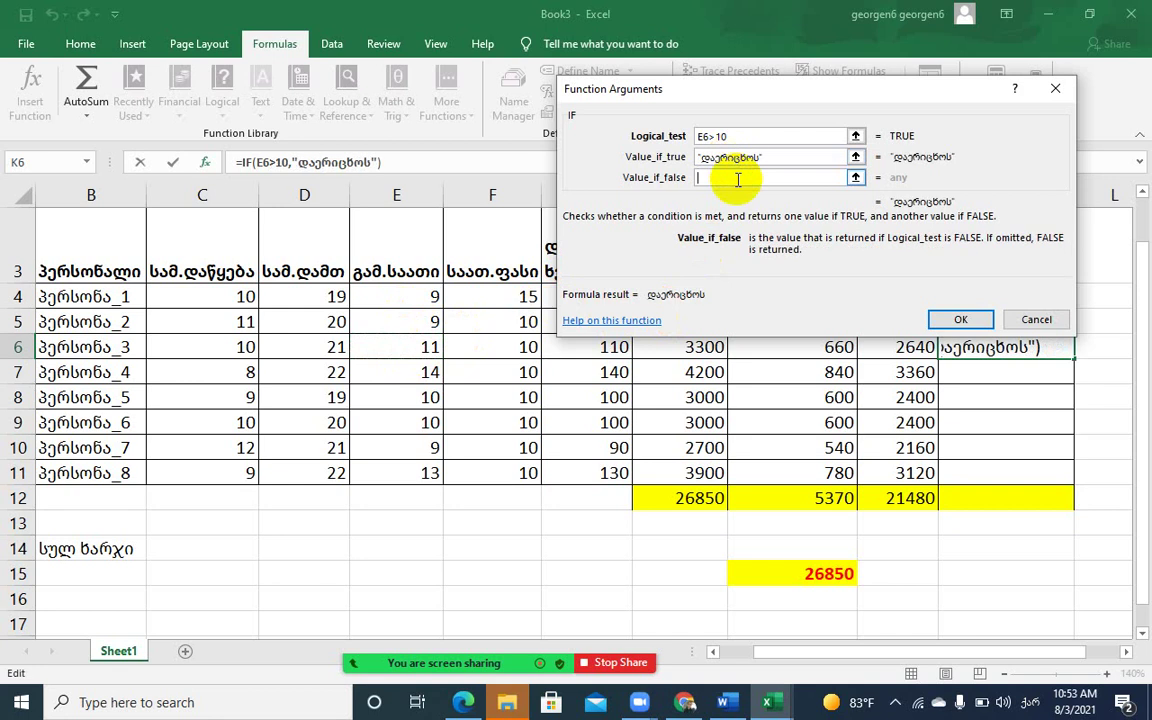
text(არ )
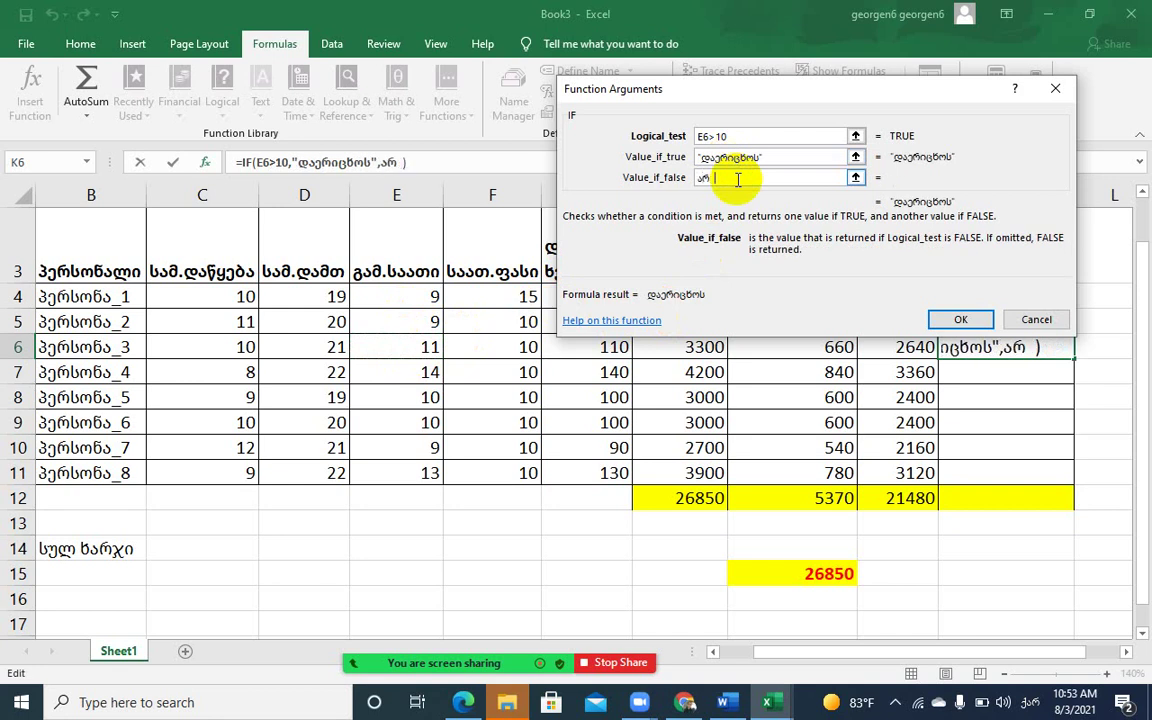
text(დაერიცხ)
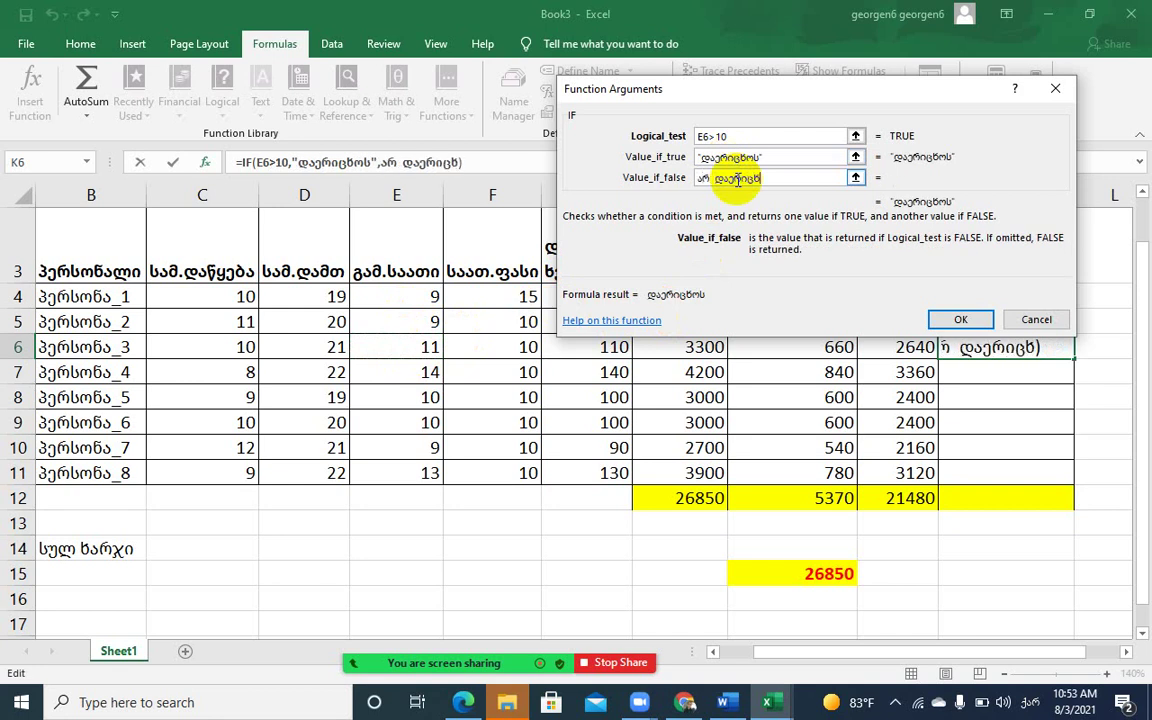
text(ოს)
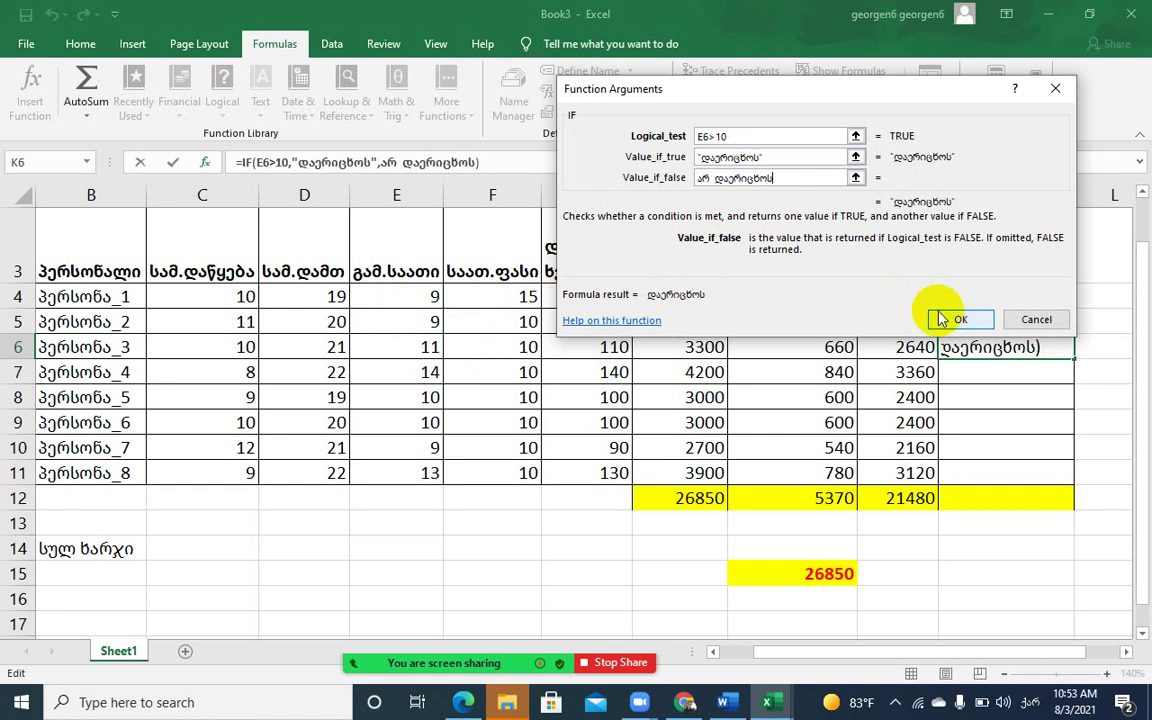
click(945, 319)
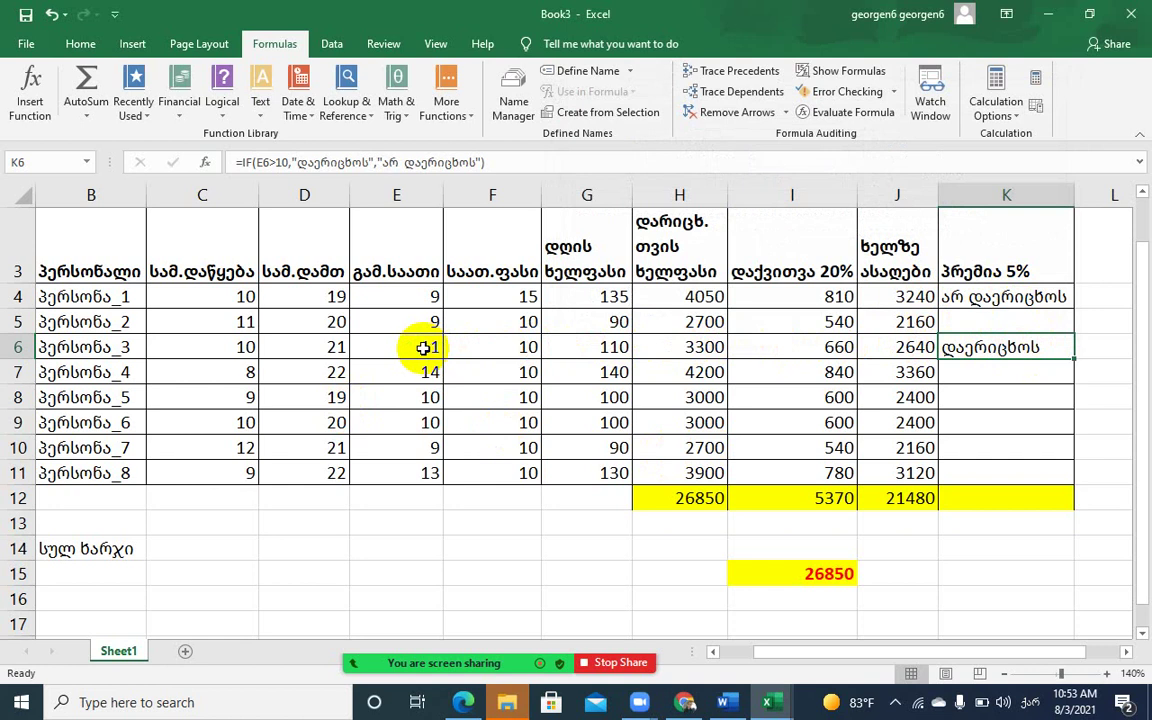
Select bonus cell K7 and bring up the Insert Function window
click(963, 373)
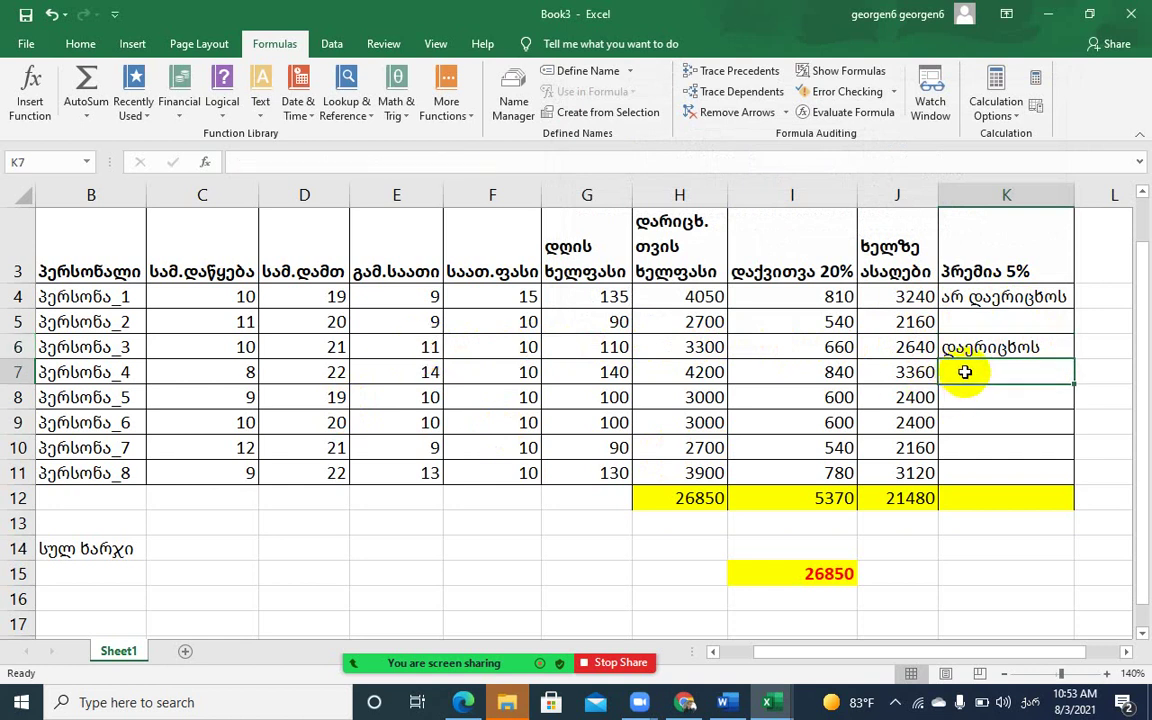
click(222, 112)
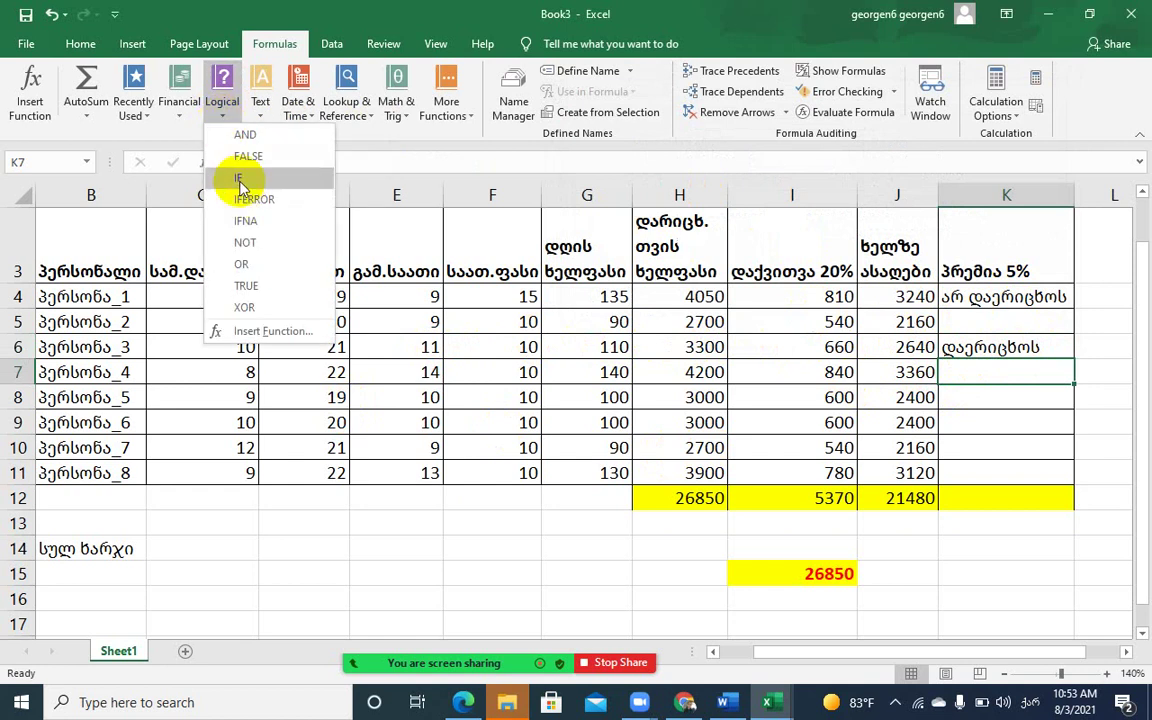
click(998, 373)
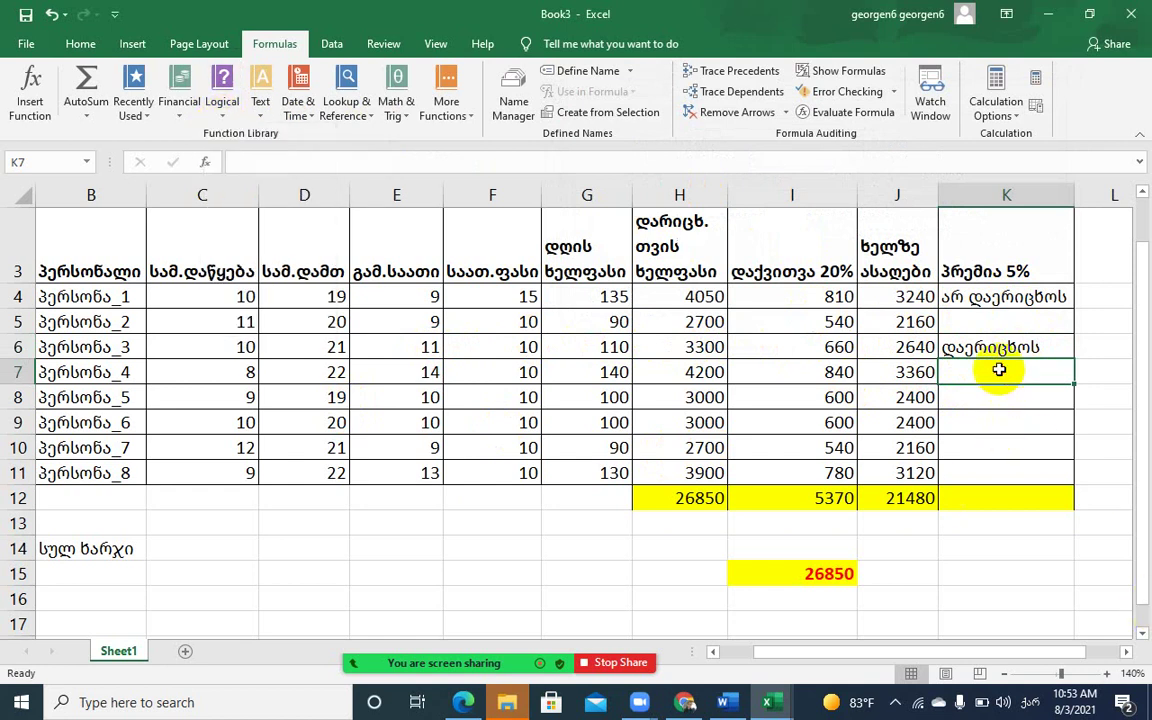
click(205, 163)
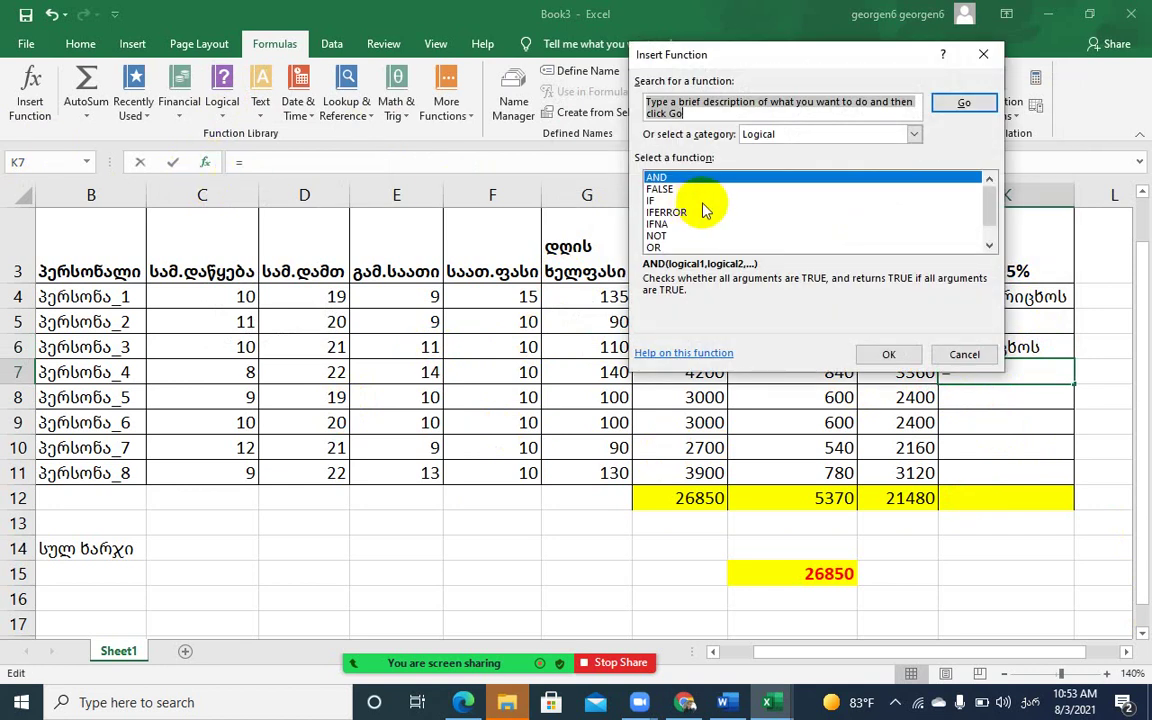
click(652, 200)
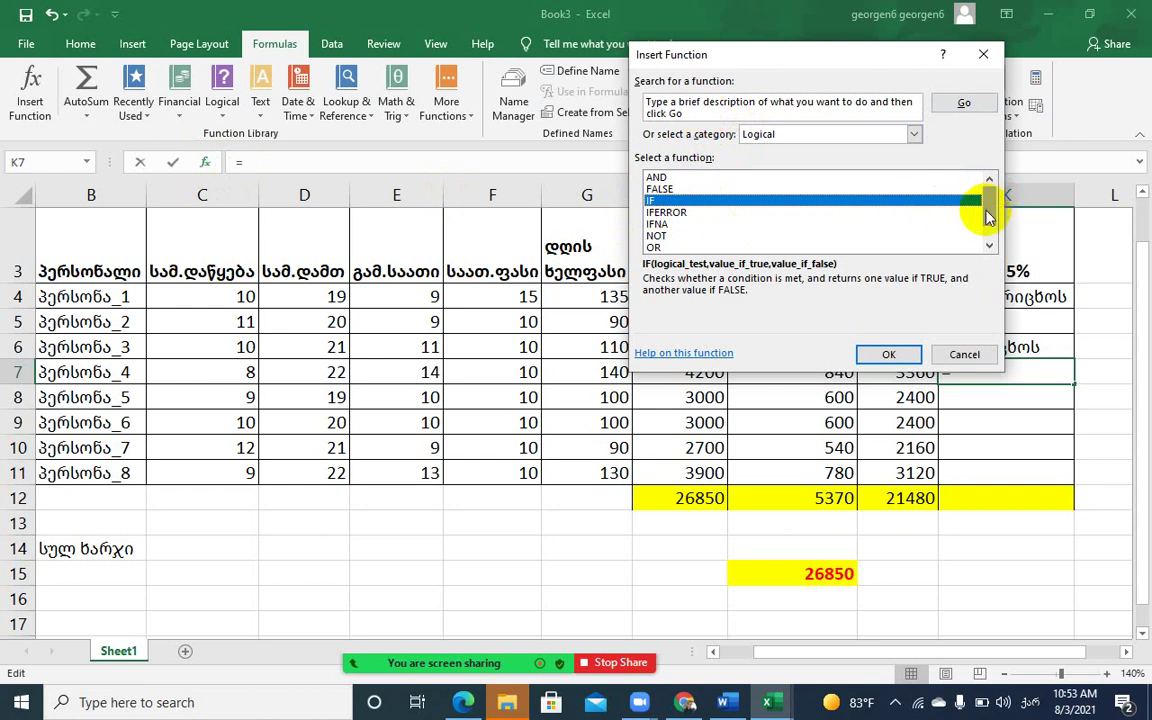
mouse_move(998, 206)
mouse_down()
mouse_move(988, 244)
mouse_move(990, 150)
mouse_up()
Search functions for 'if', choose IF, and open its Function Arguments window
click(690, 116)
drag(690, 116, 646, 103)
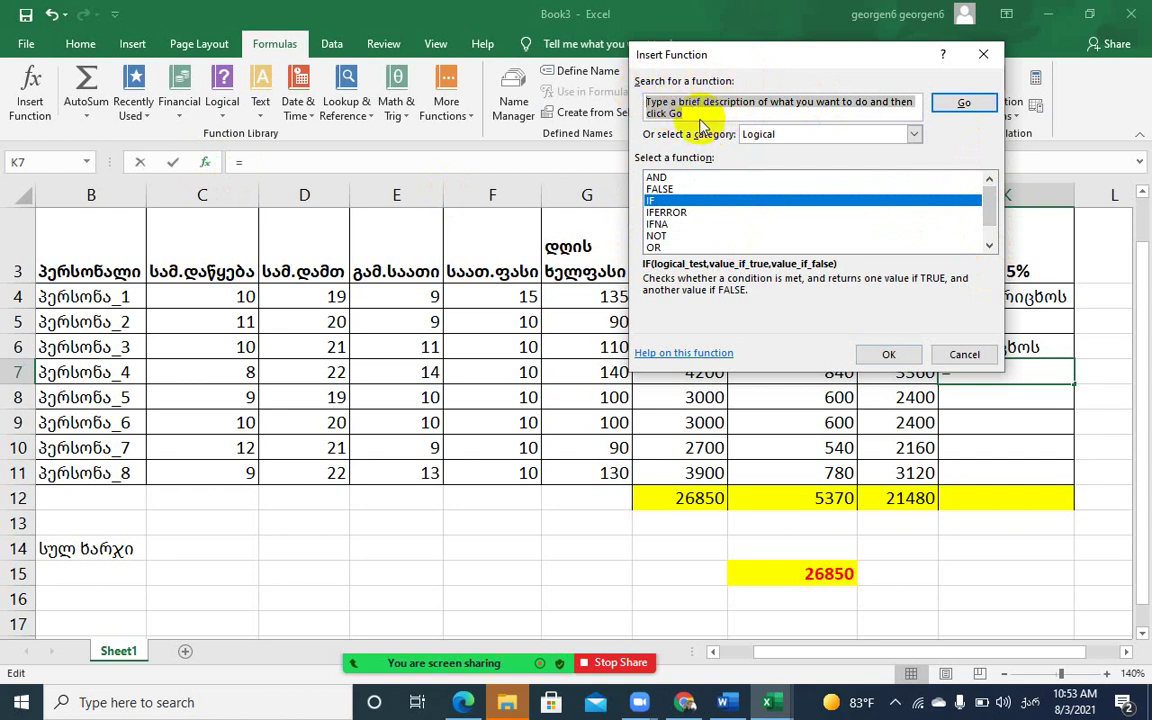
text(იფ)
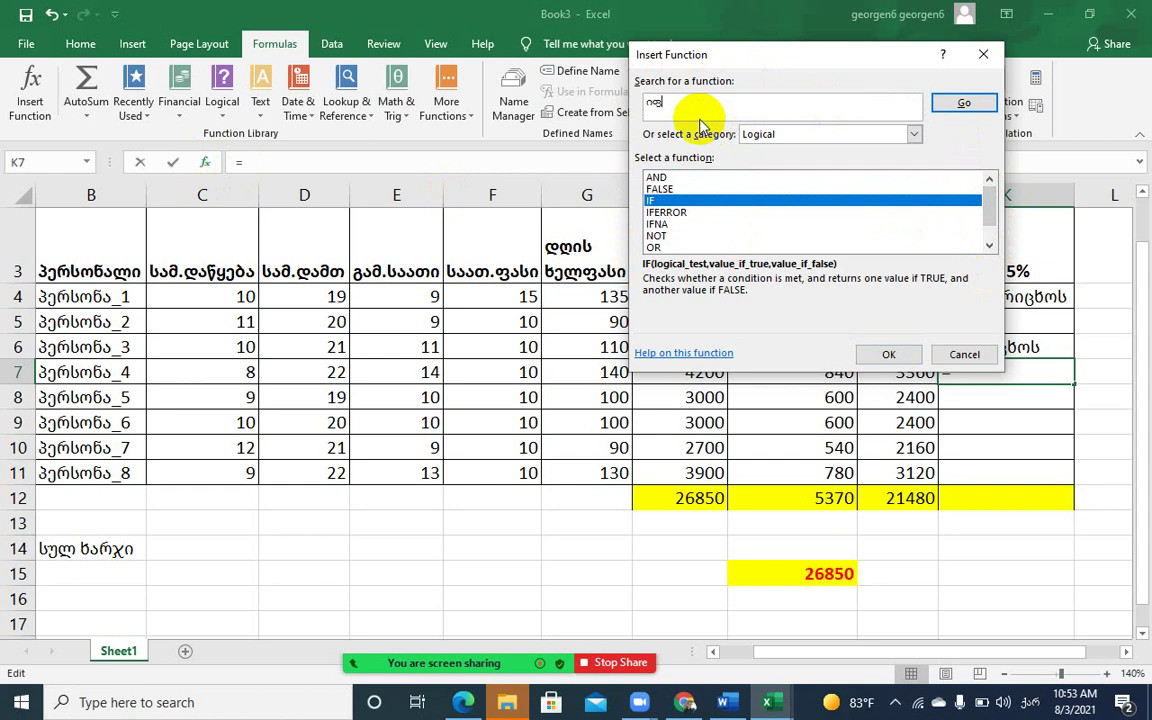
key(BackSpace)
key(BackSpace)
key(alt+shift)
text(if)
click(966, 104)
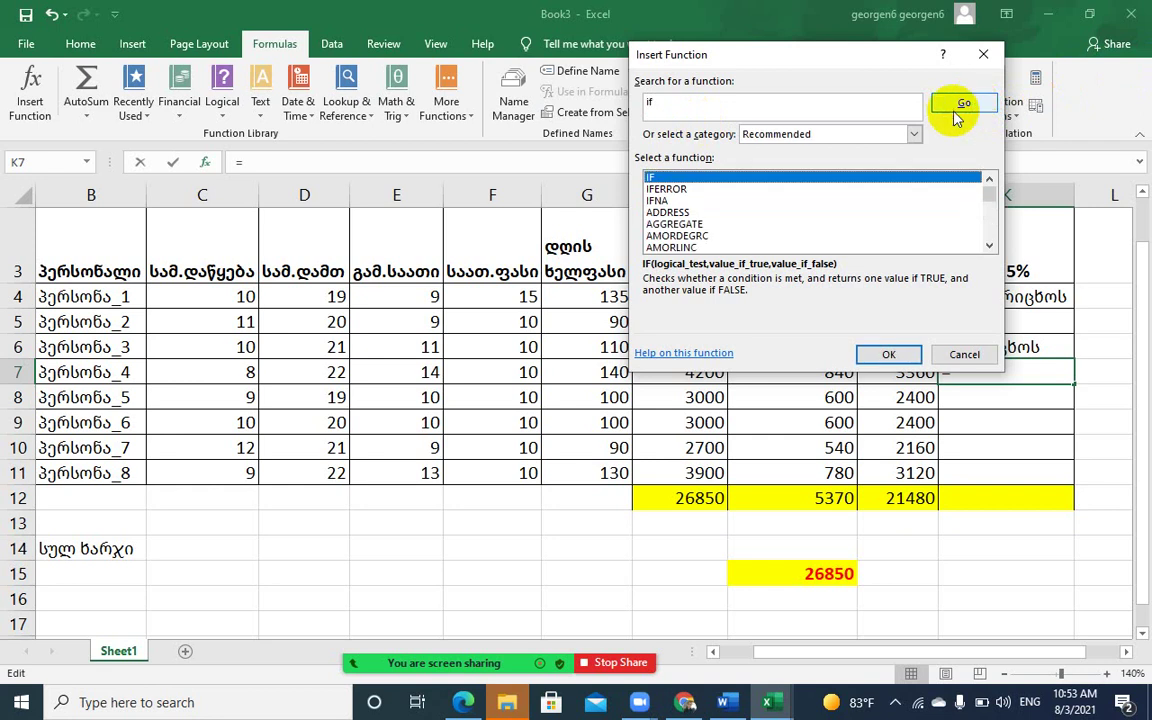
click(664, 247)
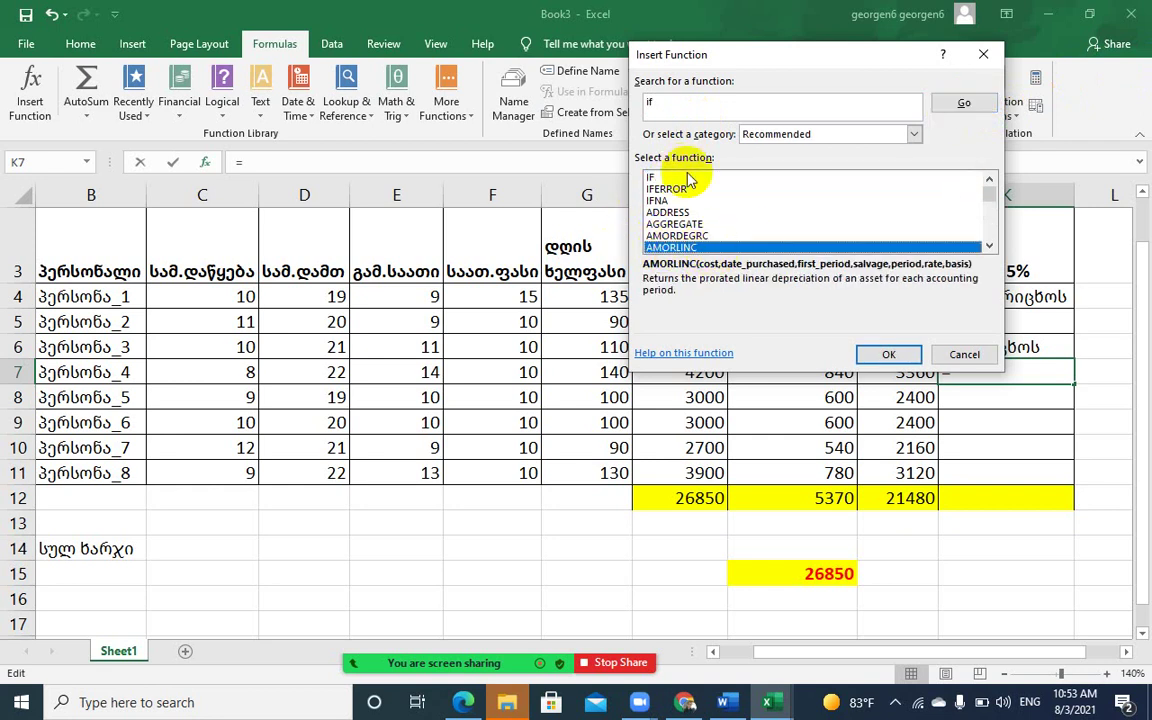
click(658, 104)
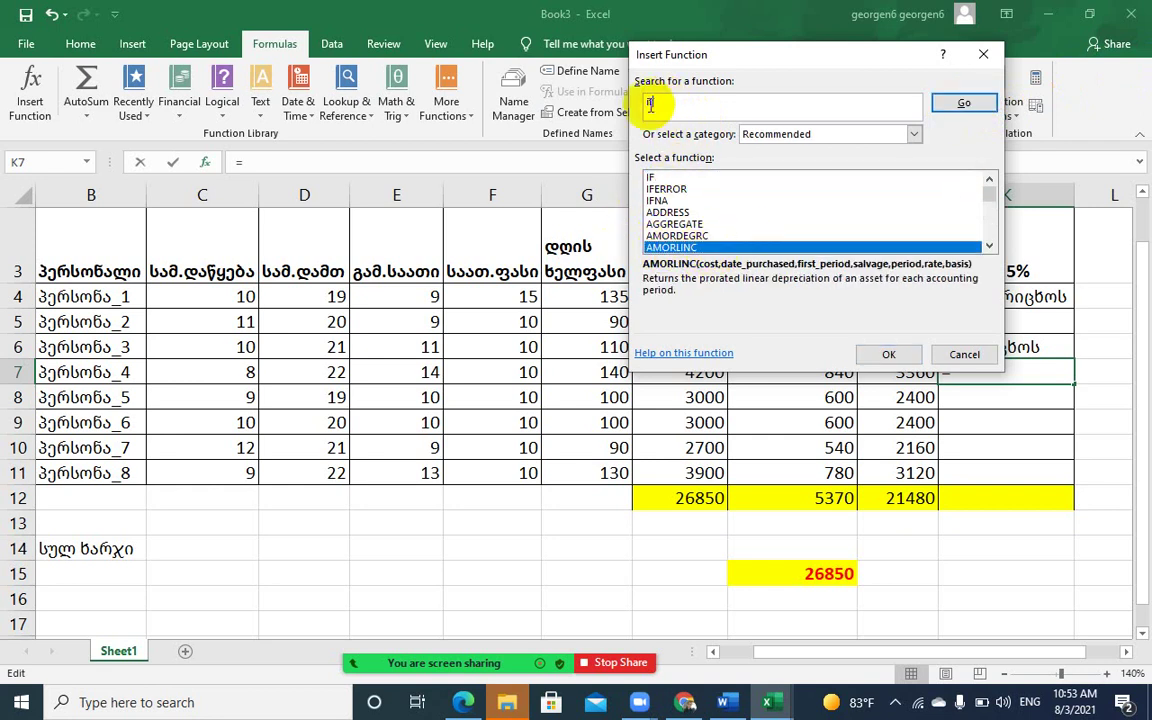
click(957, 104)
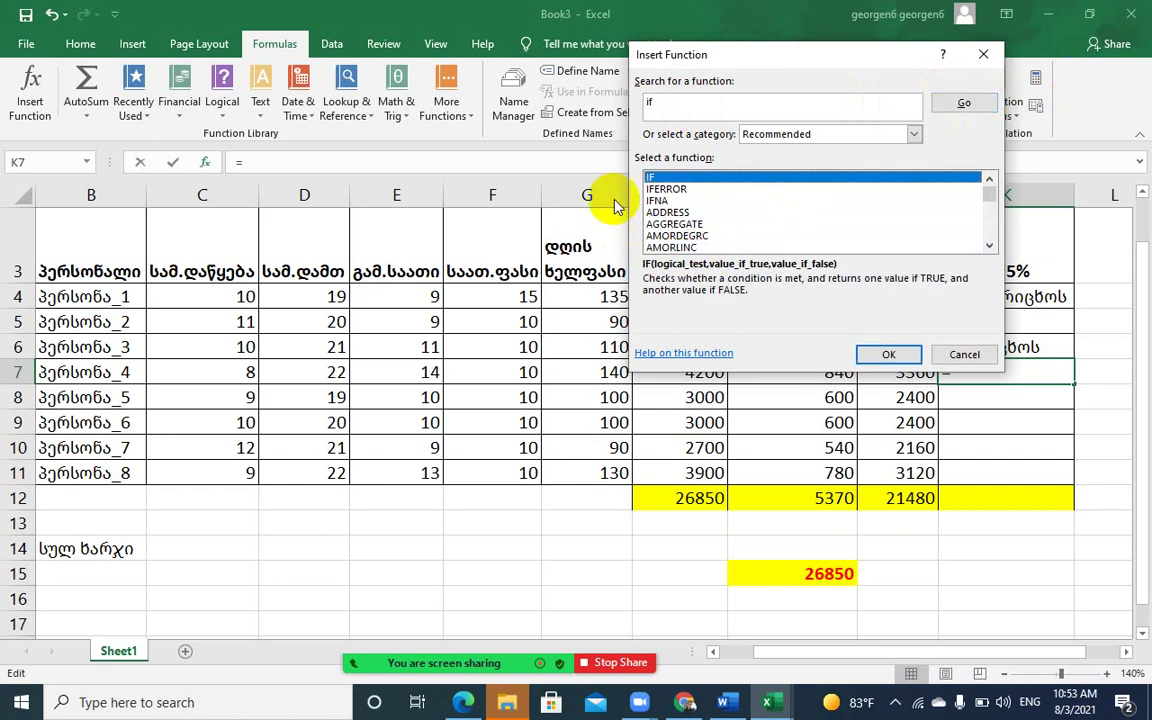
click(889, 354)
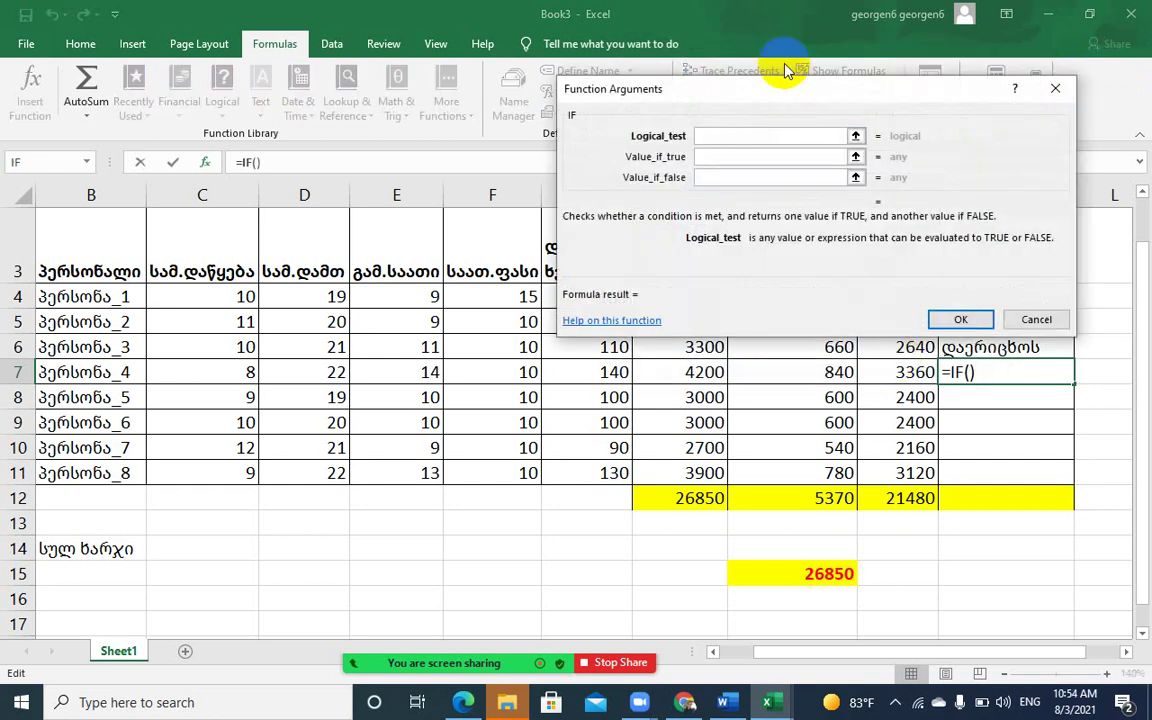
Cancel the IF arguments and Insert Function windows so K7 stays empty
drag(790, 88, 730, 60)
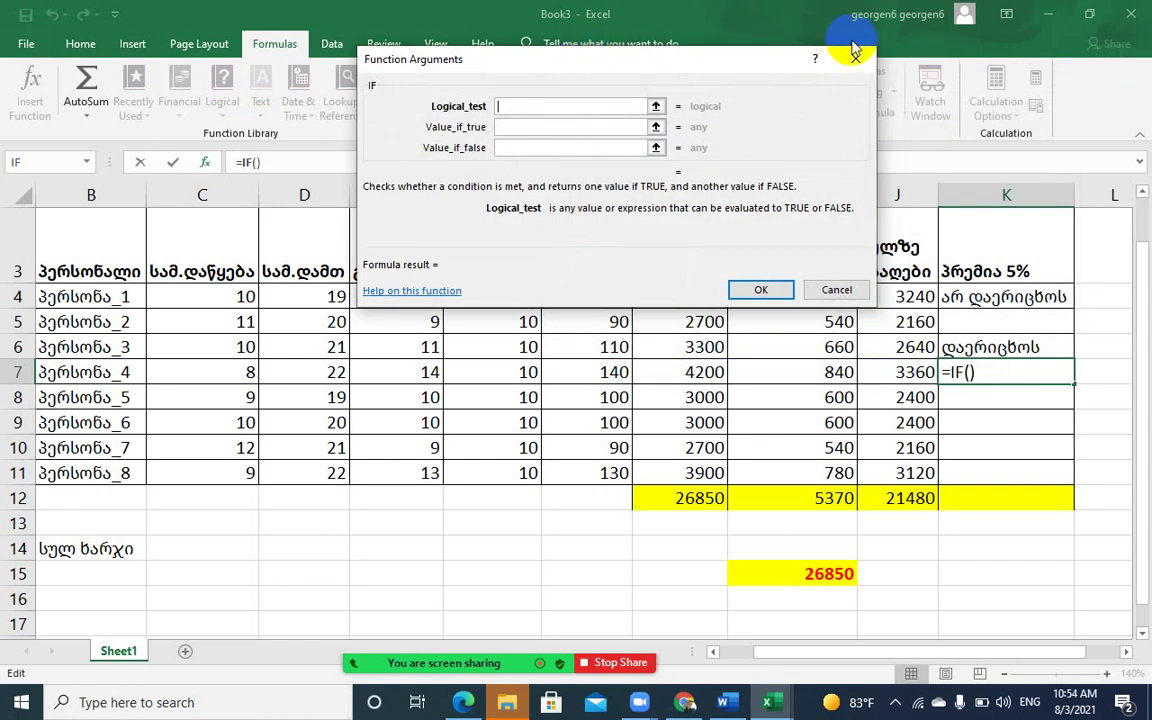
click(855, 56)
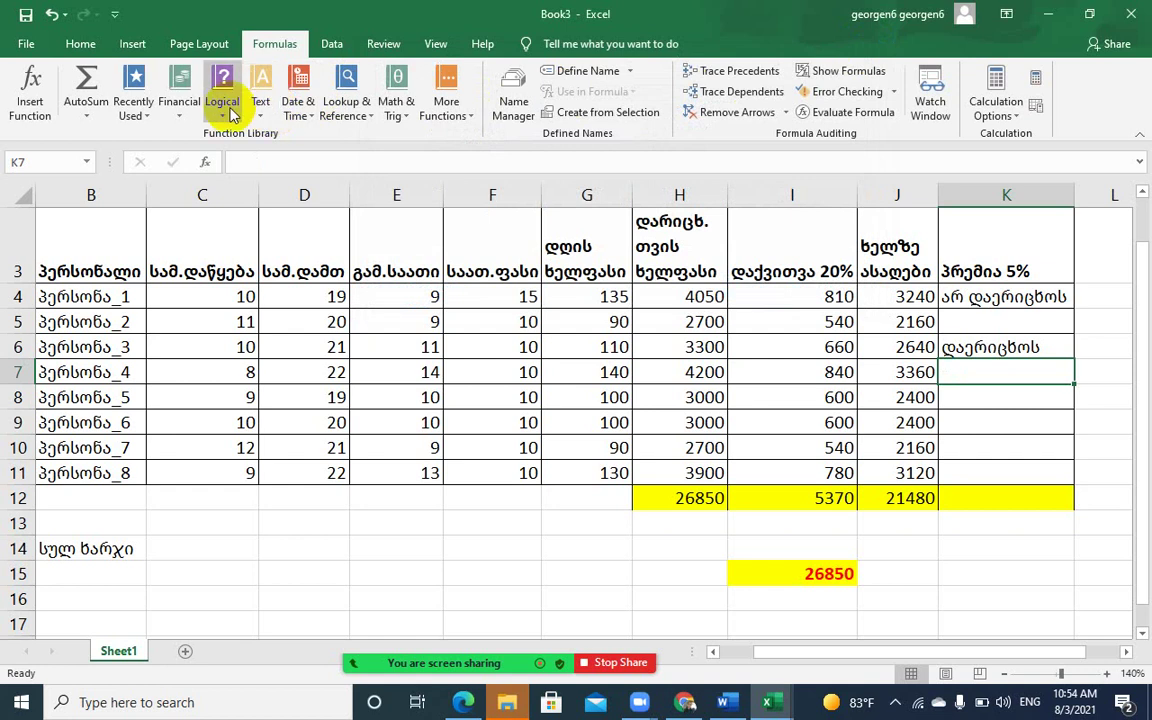
click(222, 115)
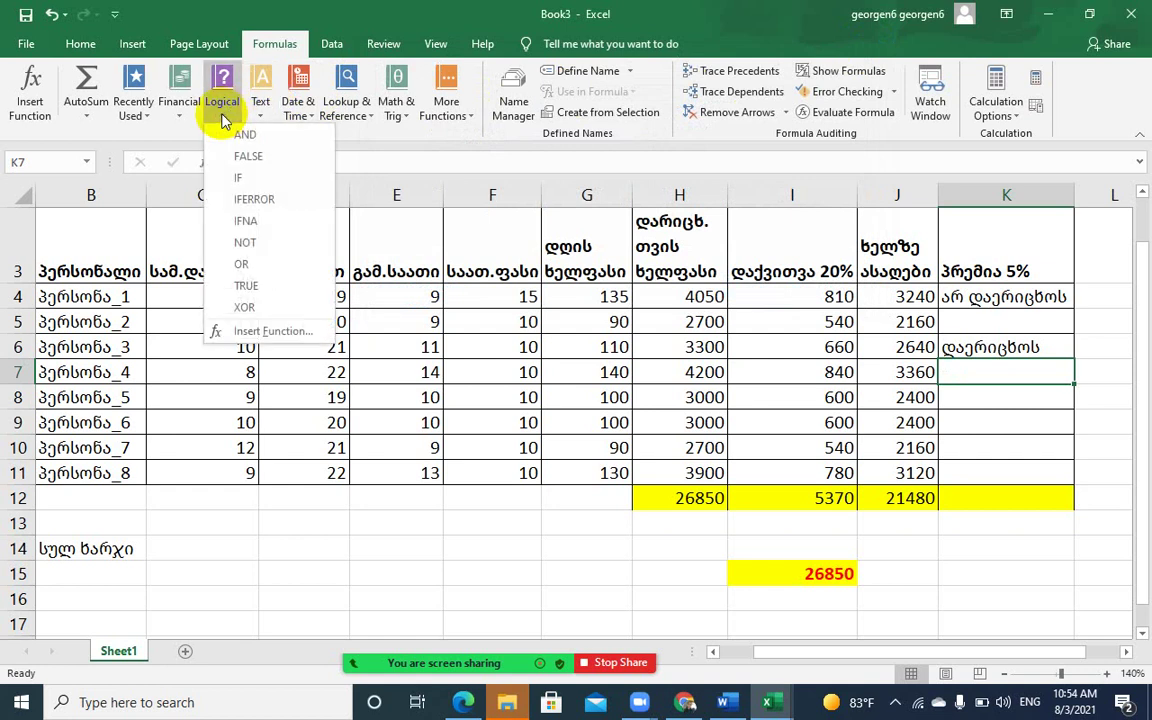
click(329, 20)
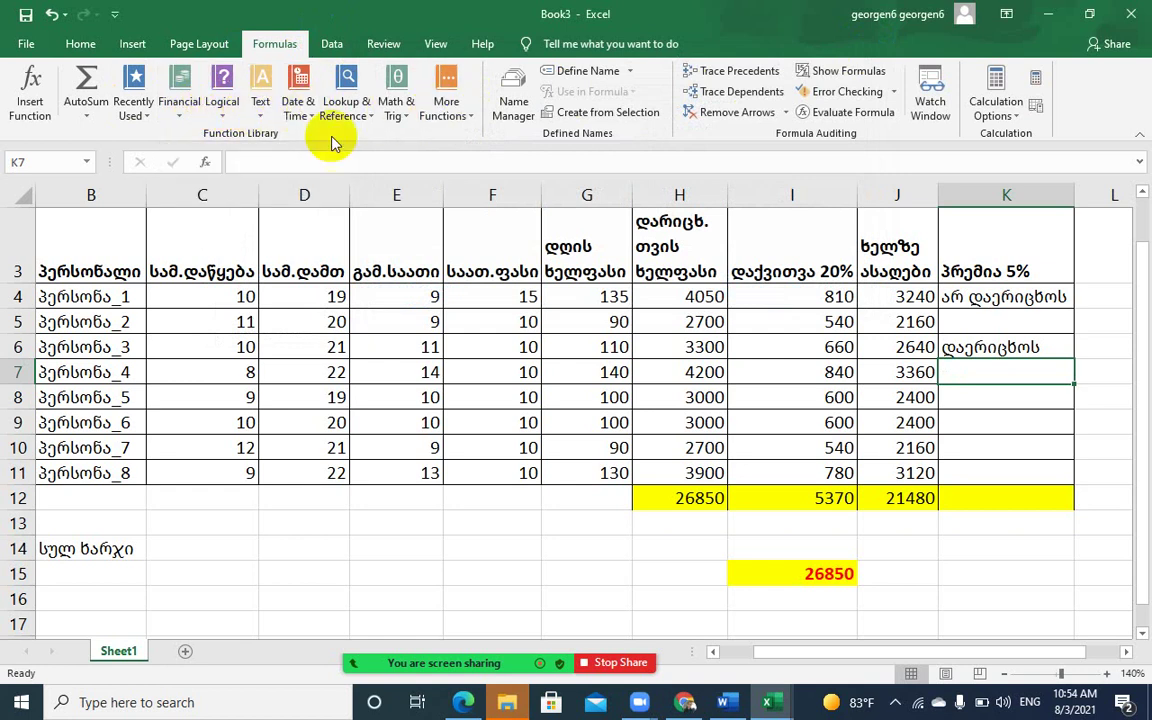
click(205, 163)
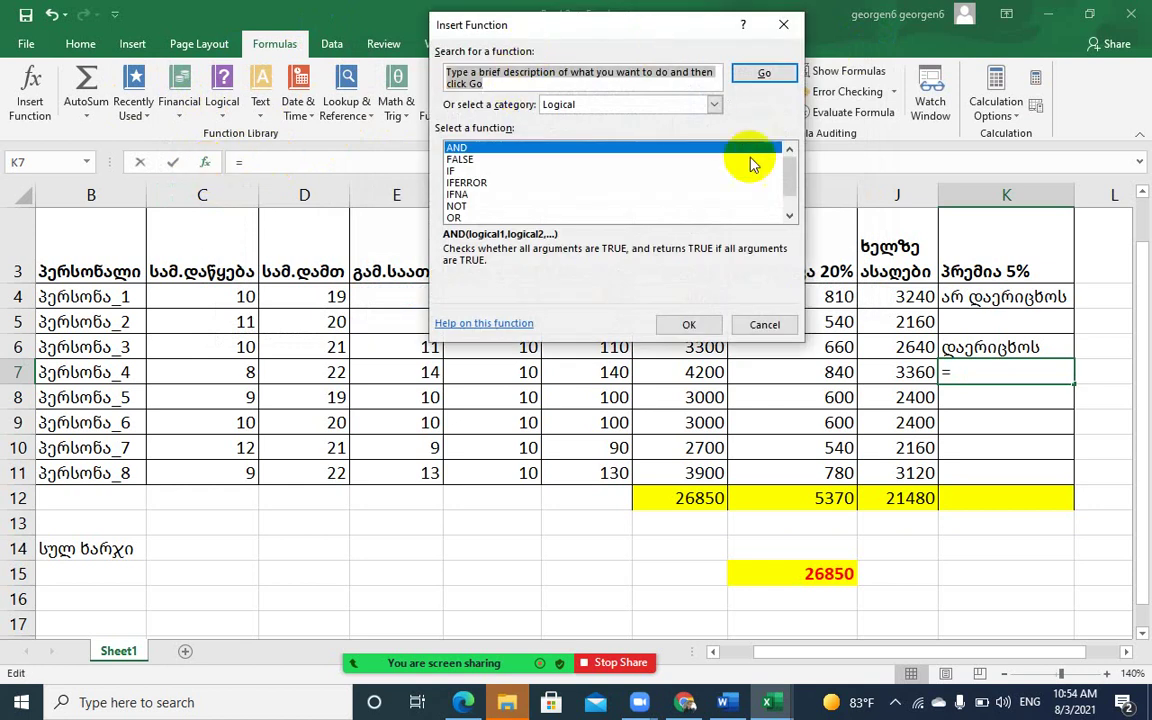
click(784, 24)
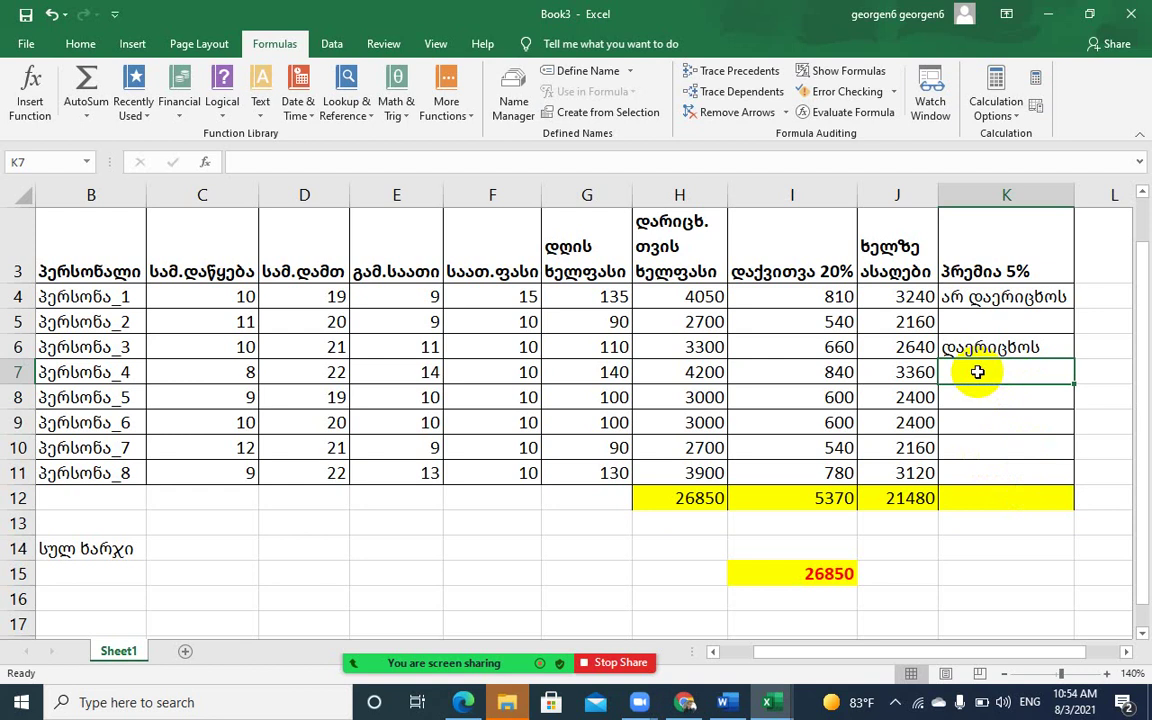
text(=)
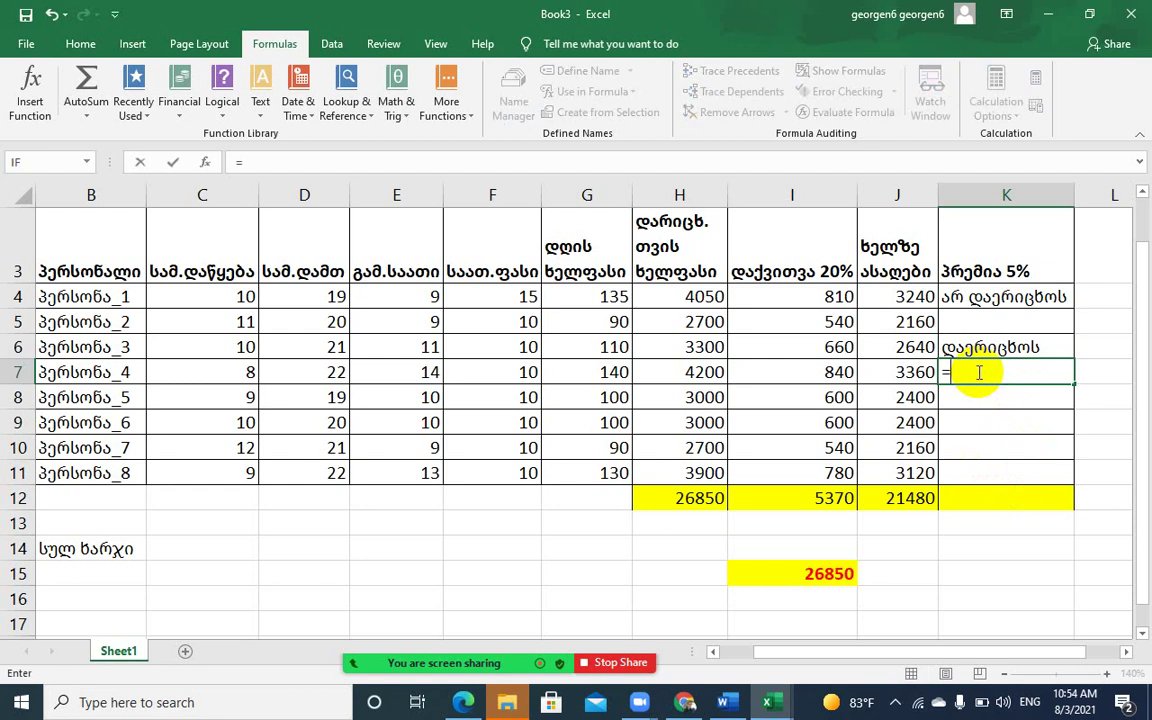
text(if)
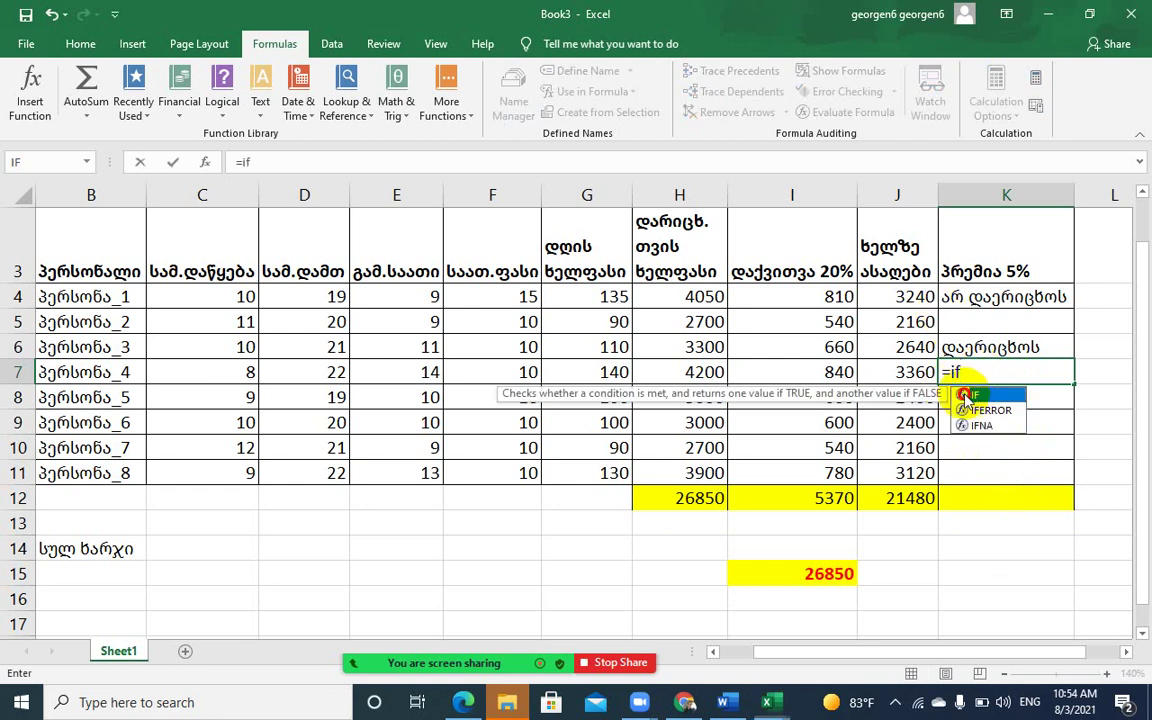
double_click(968, 396)
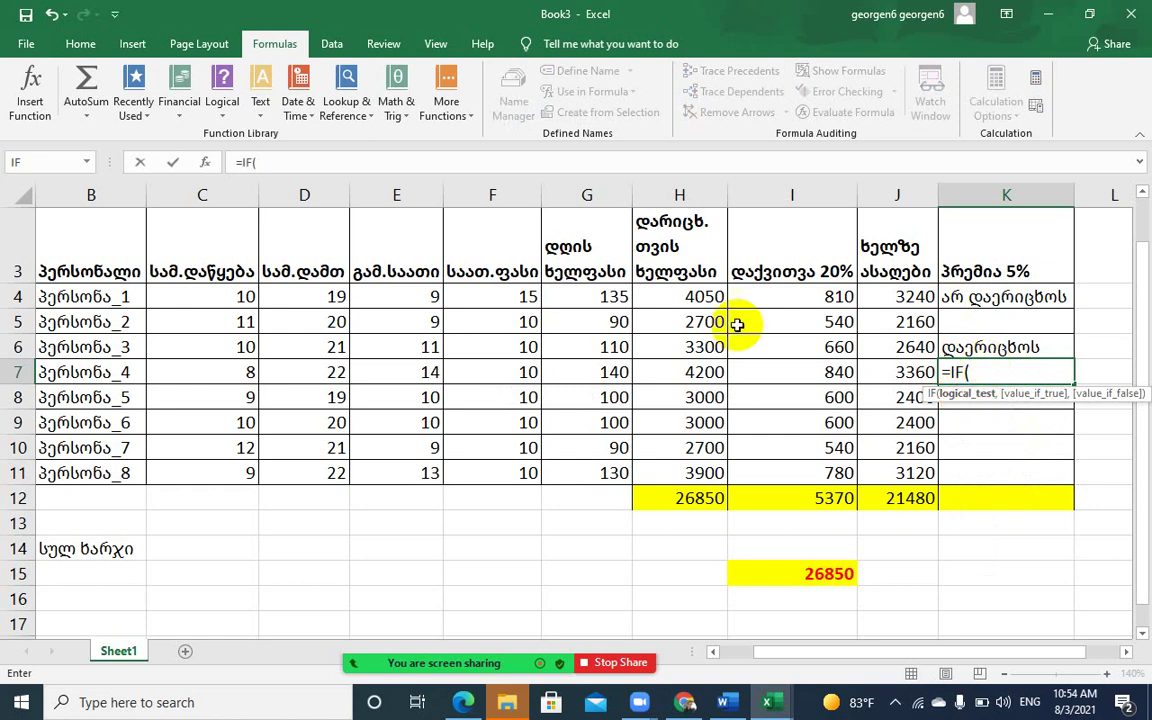
click(207, 164)
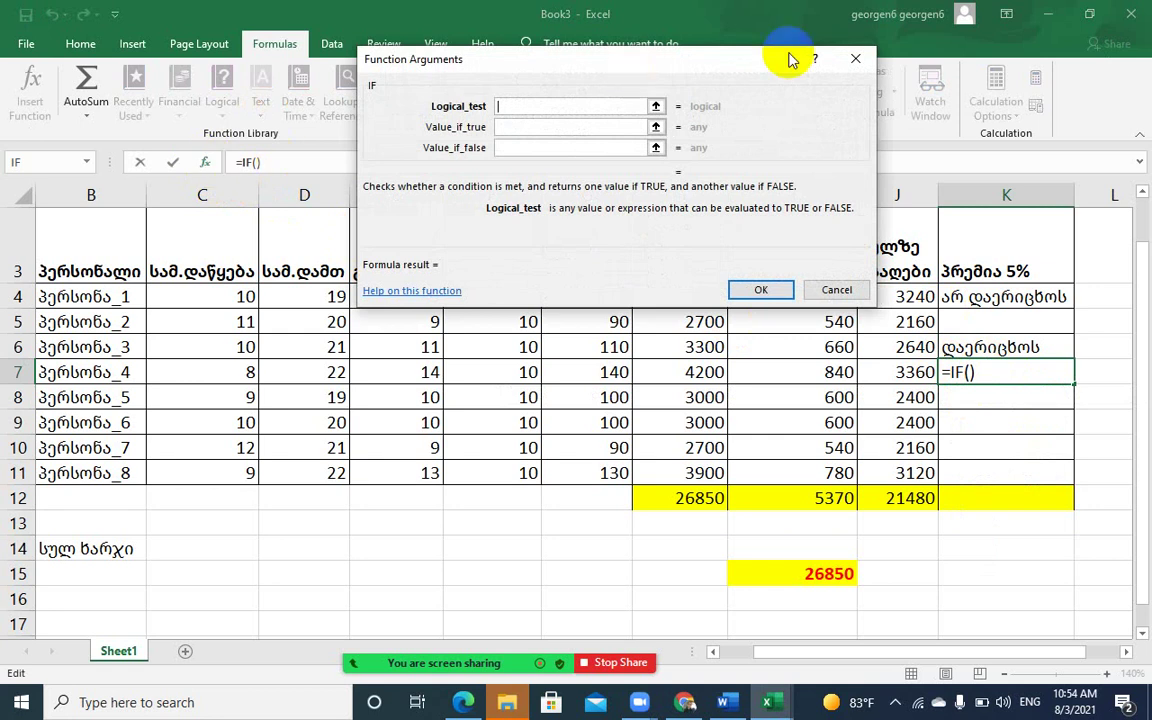
click(856, 63)
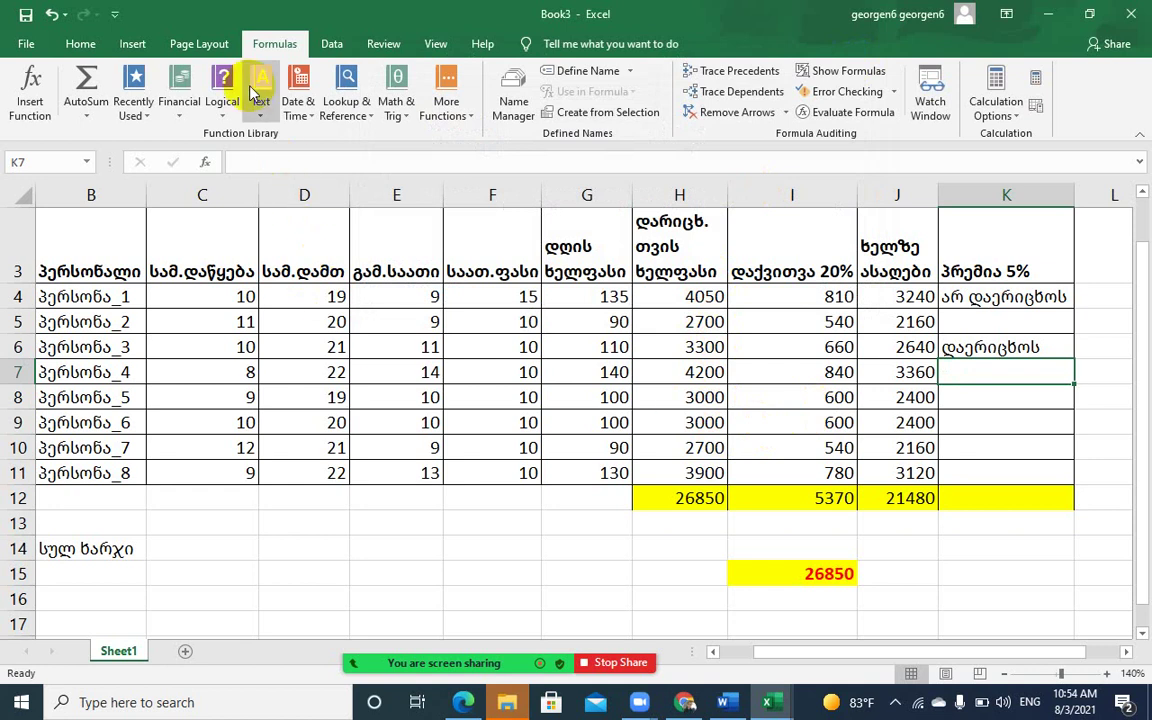
click(222, 100)
click(225, 113)
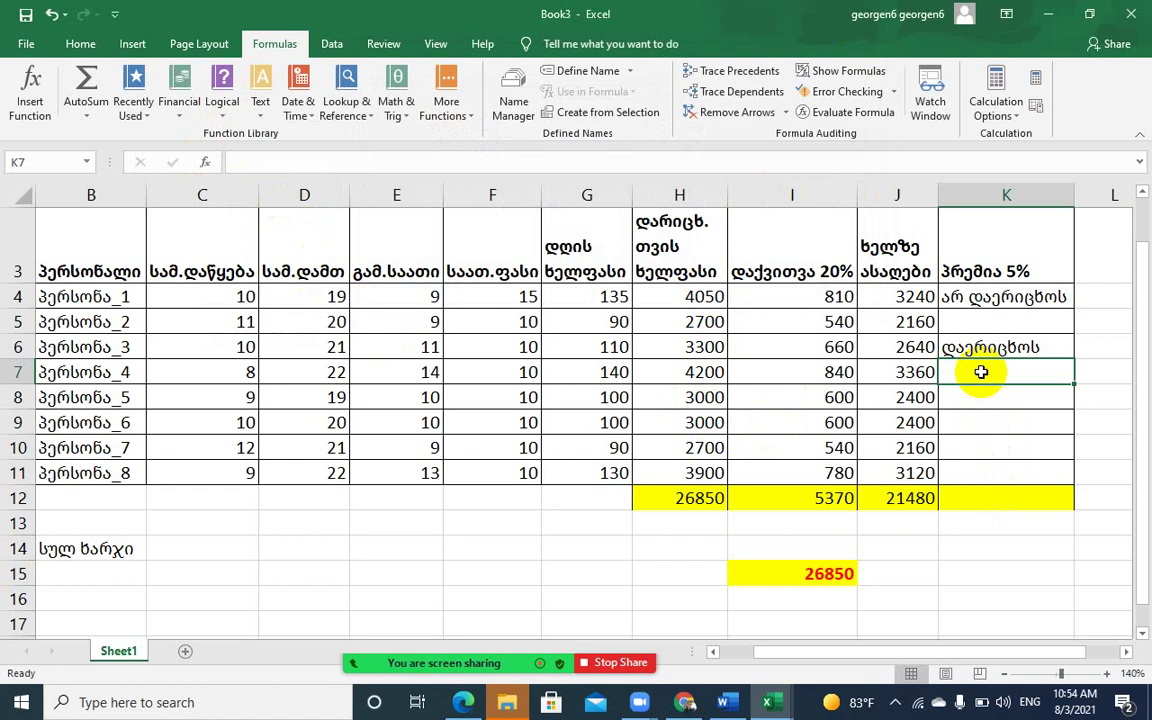
Start =IF in K7 and bring up its Function Arguments window
text(=if)
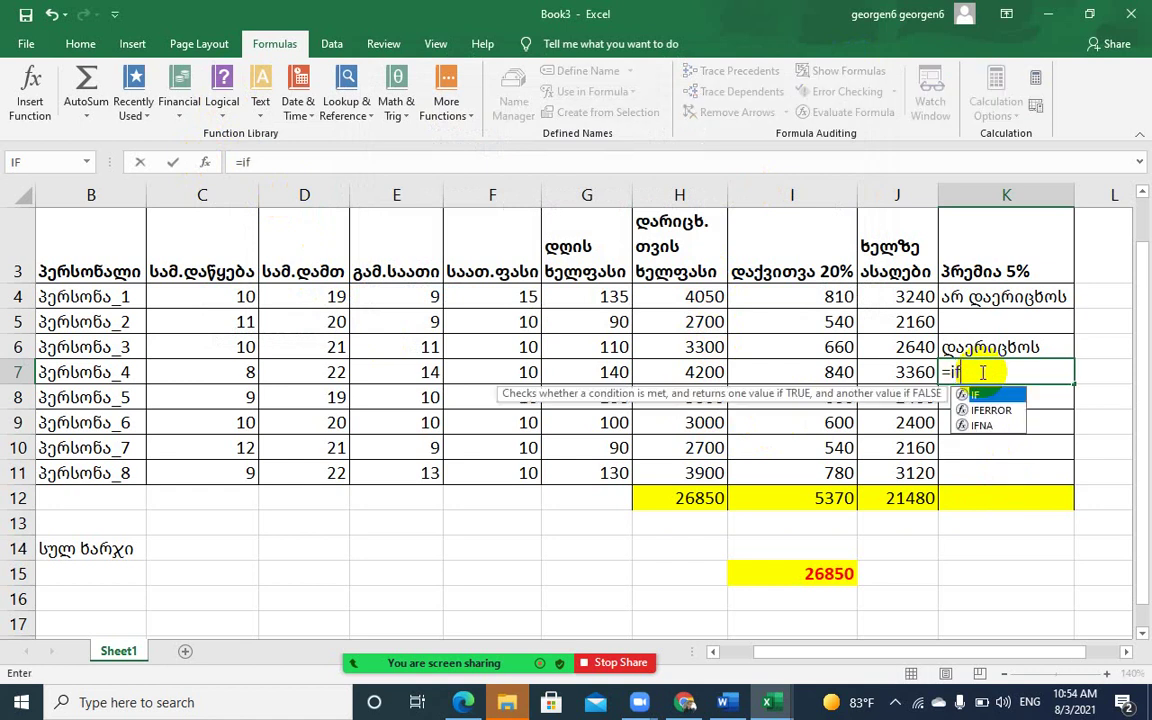
double_click(985, 395)
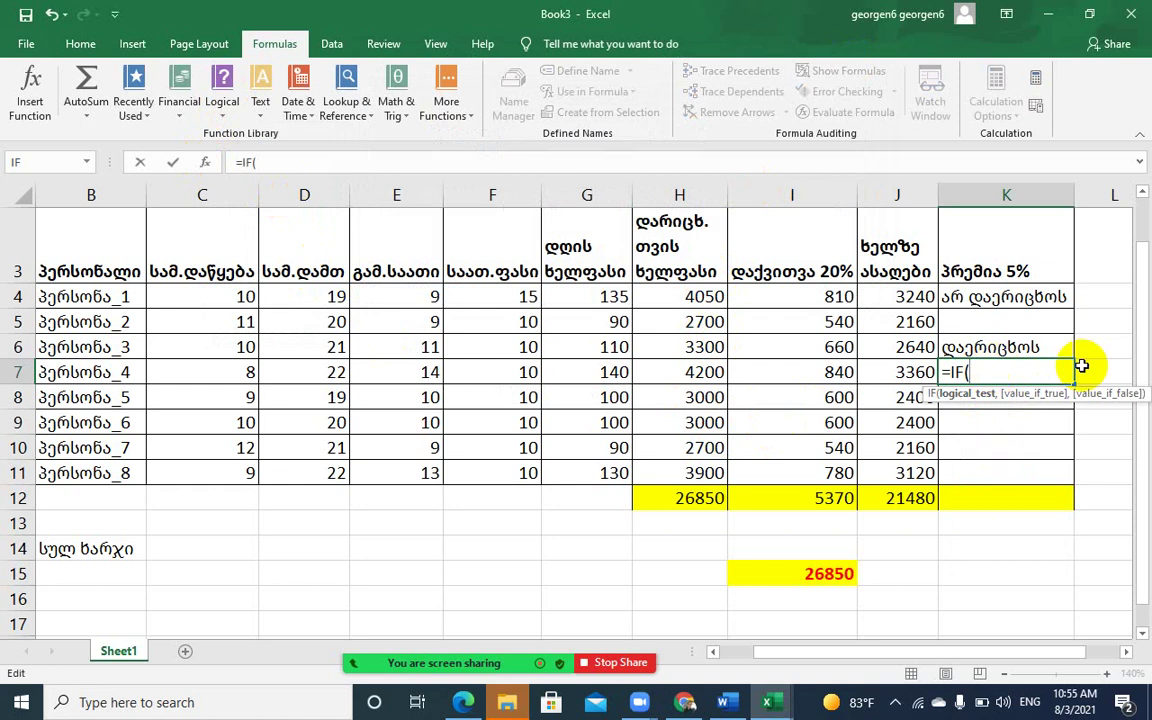
click(1046, 371)
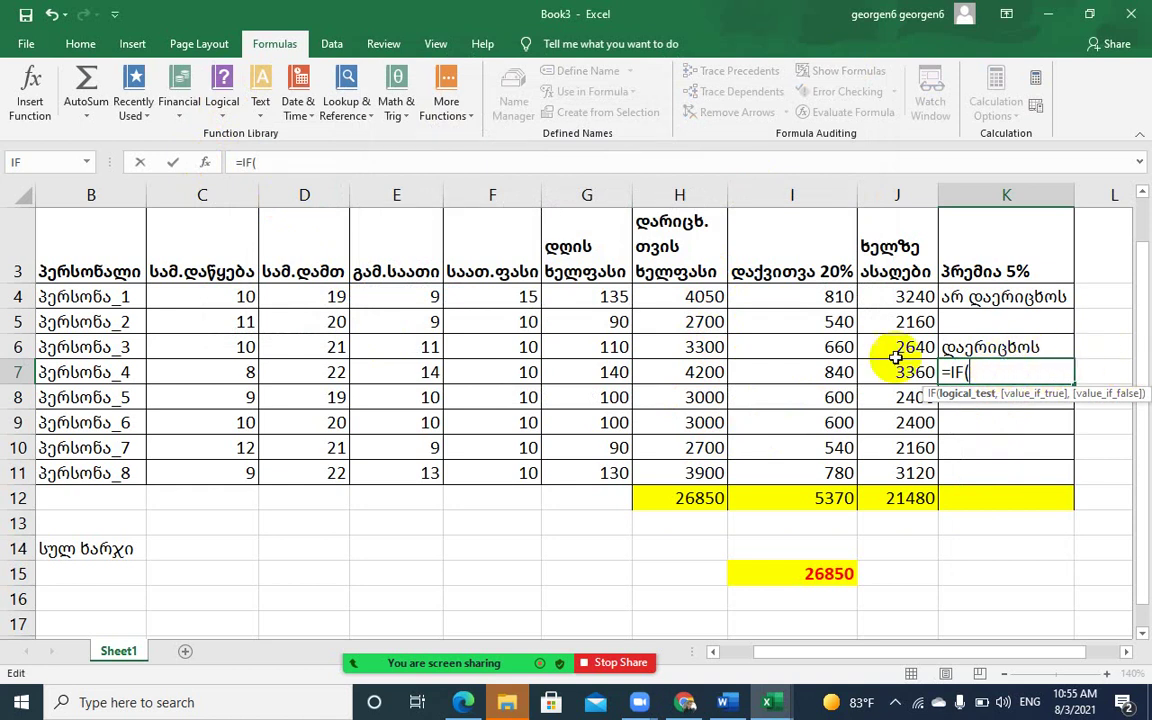
click(205, 162)
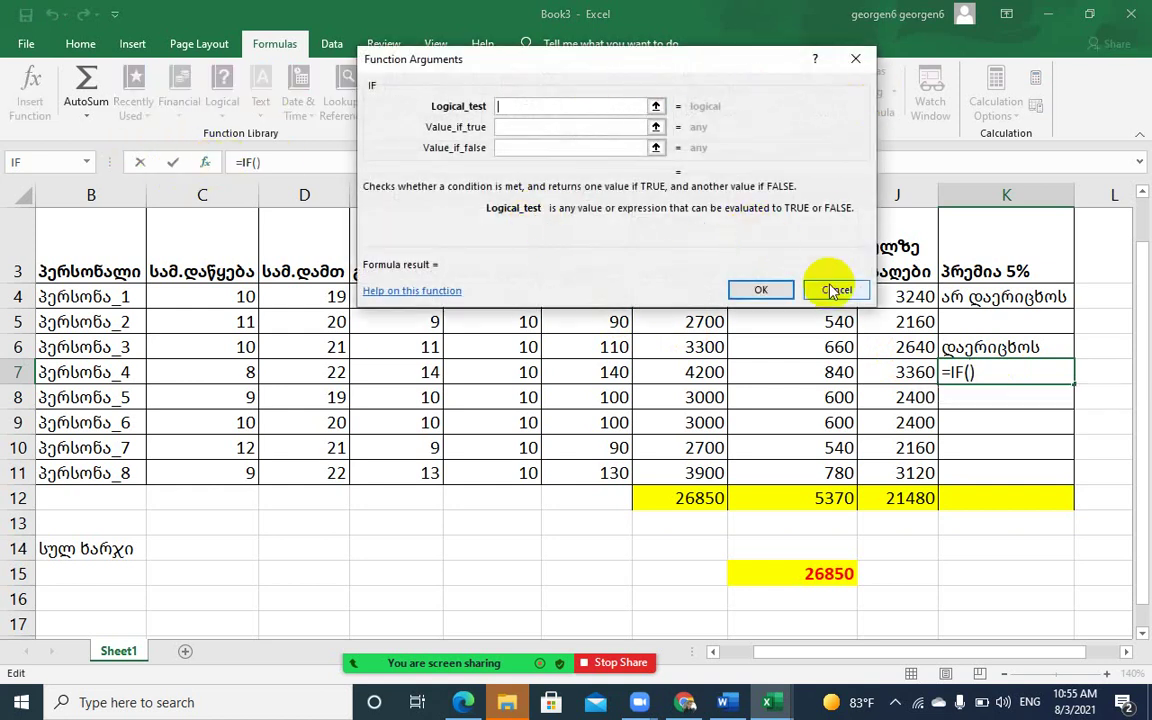
drag(556, 64, 670, 59)
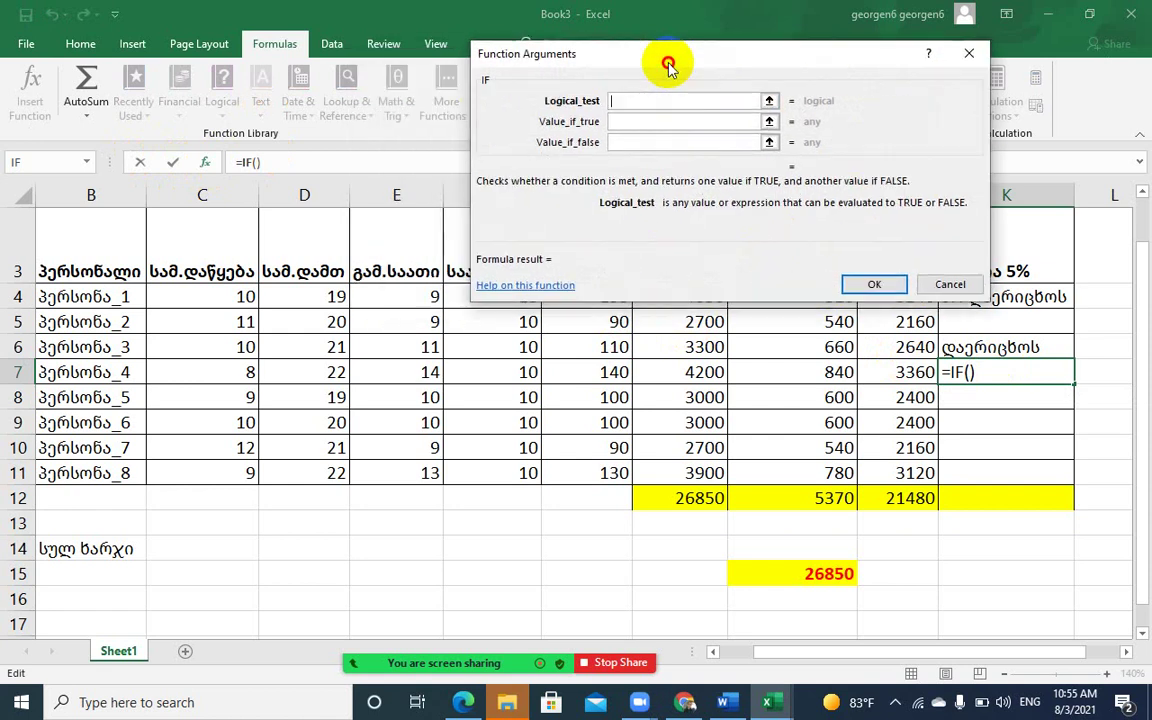
Enter condition E7>10, true value 'daricxos', false value 'ara', and confirm
click(412, 371)
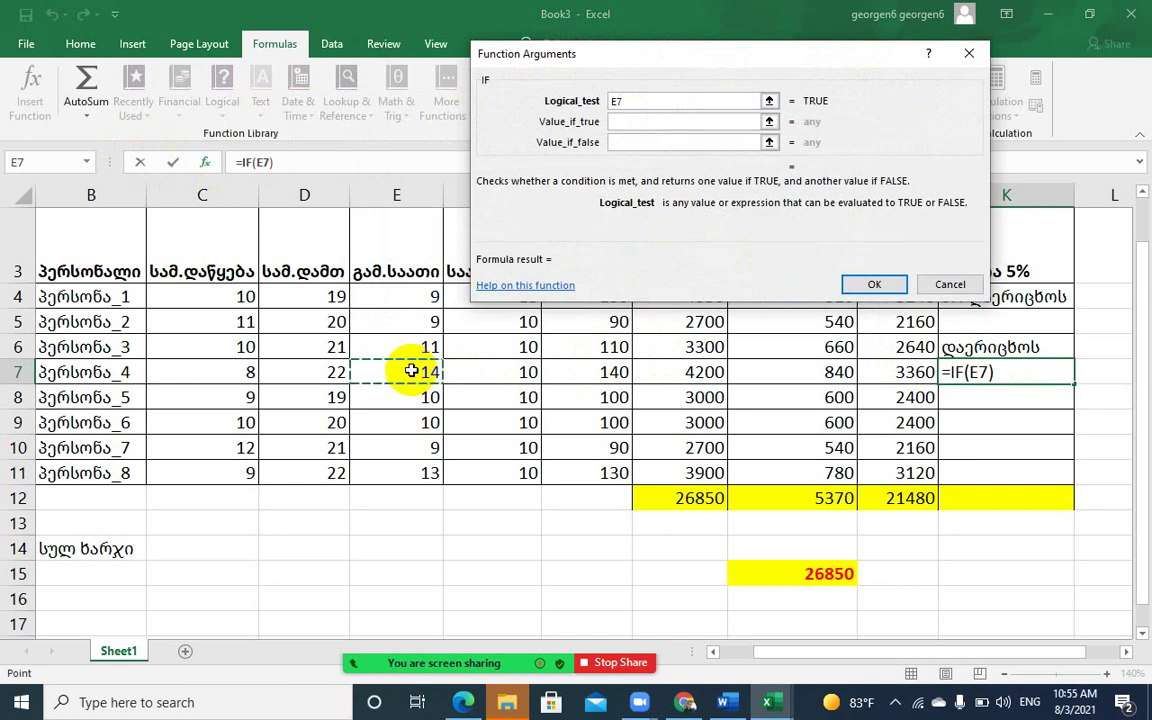
text(>)
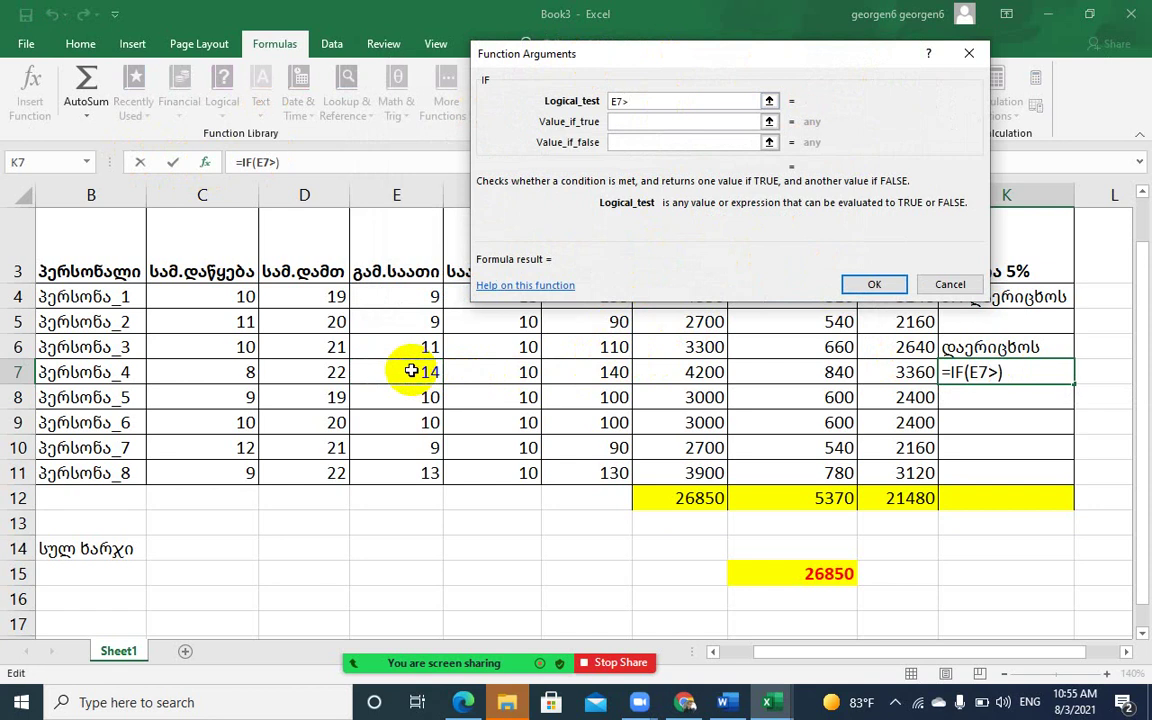
text(10)
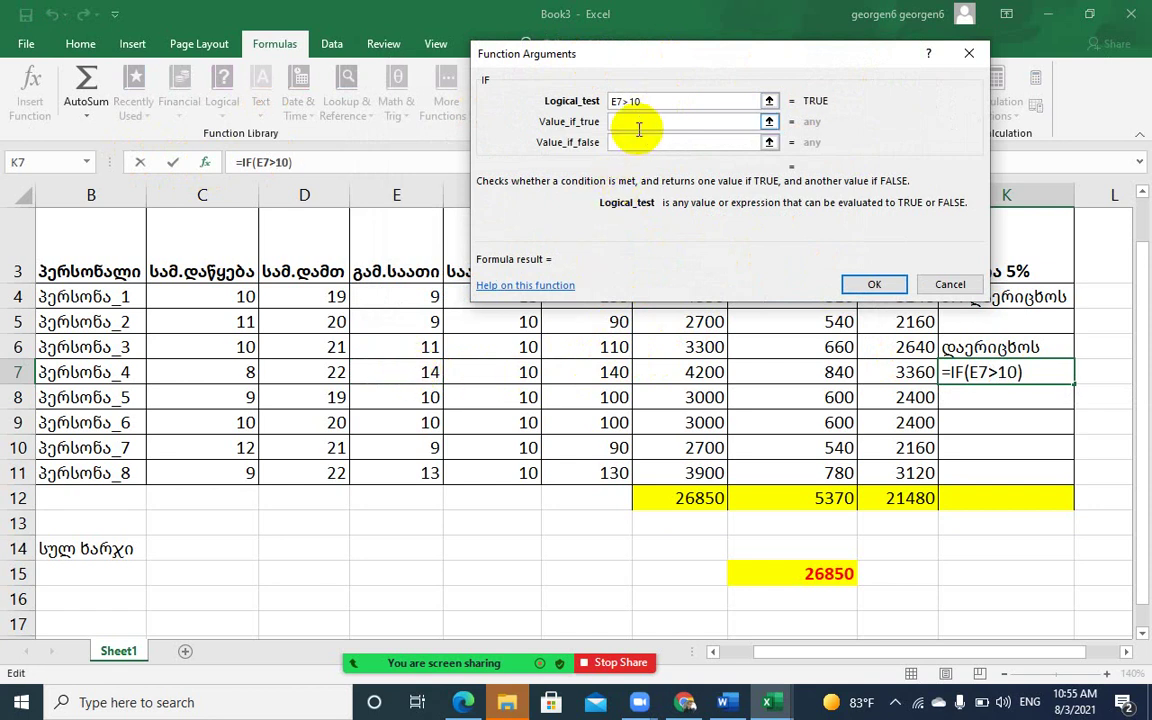
click(638, 122)
text(dar)
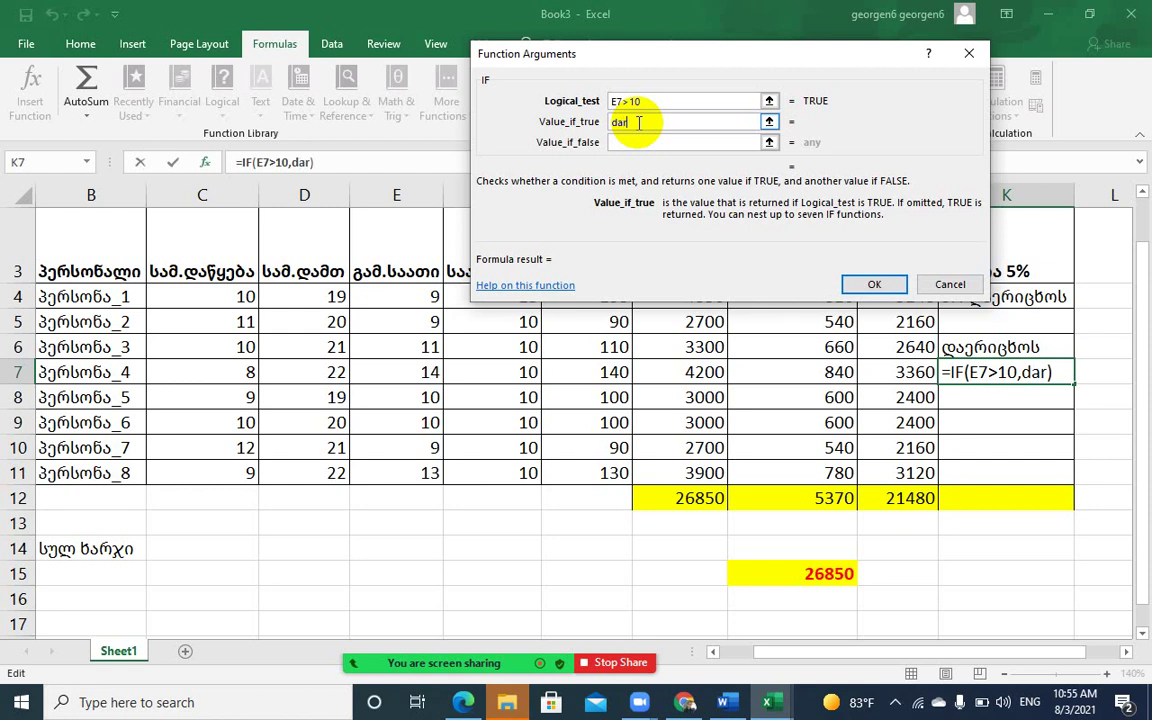
text(icxos)
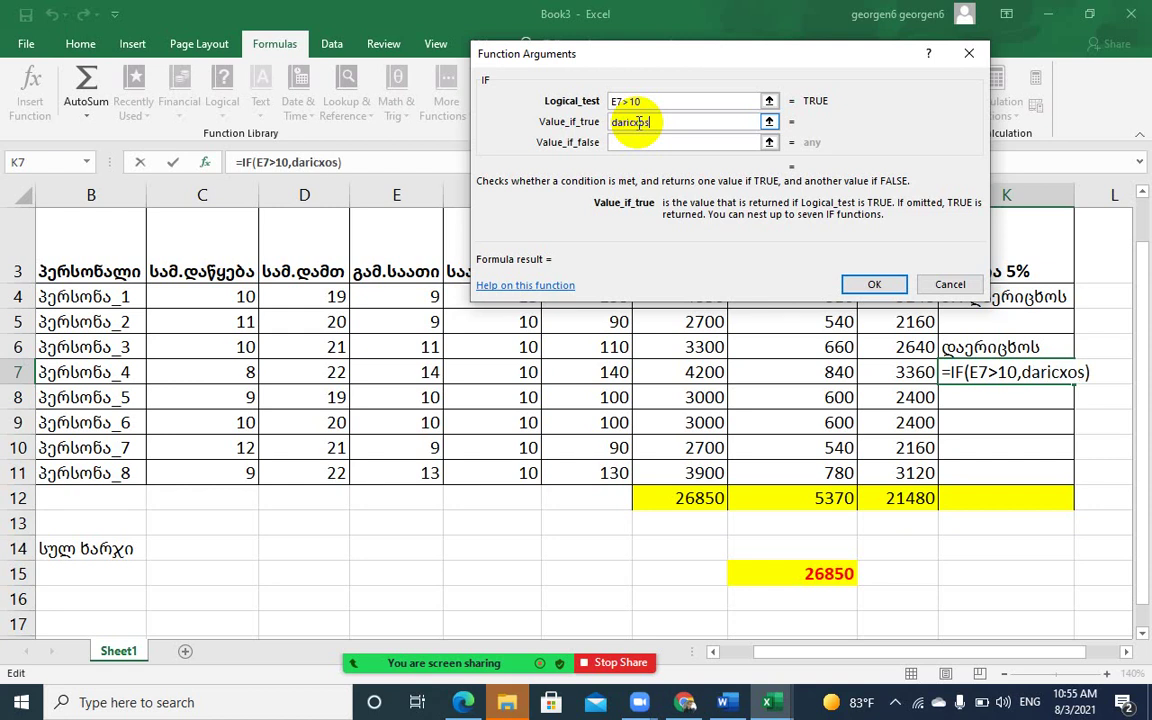
click(638, 141)
text(ar)
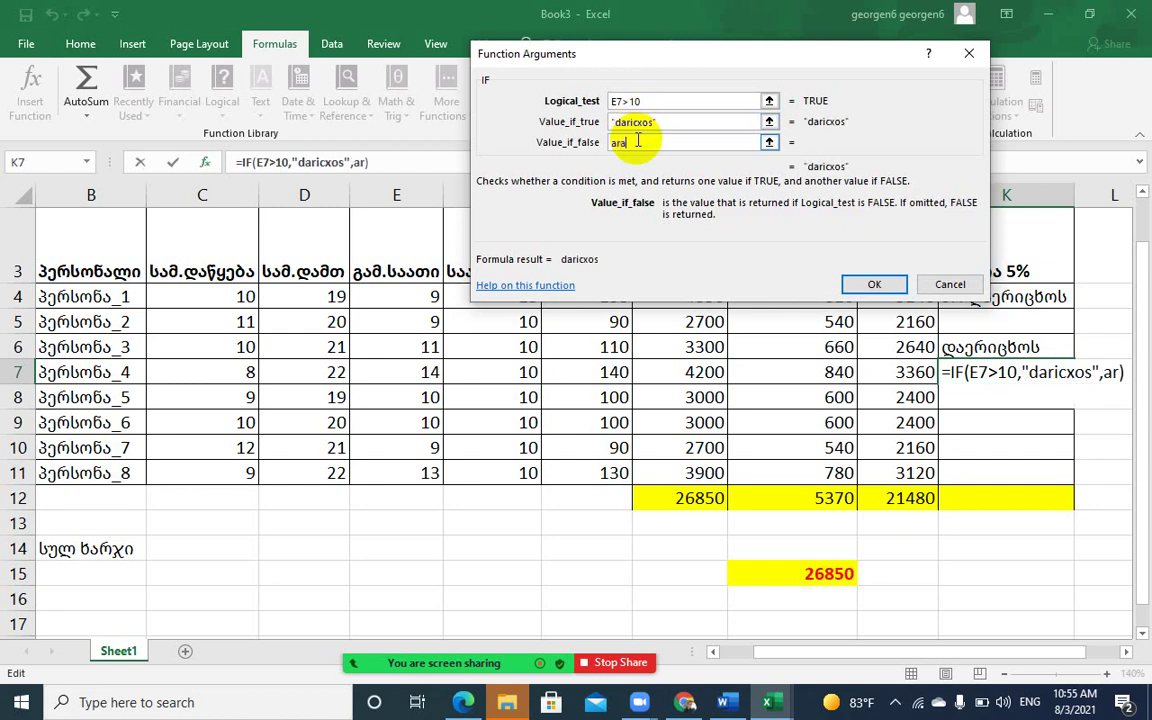
text(a)
click(860, 285)
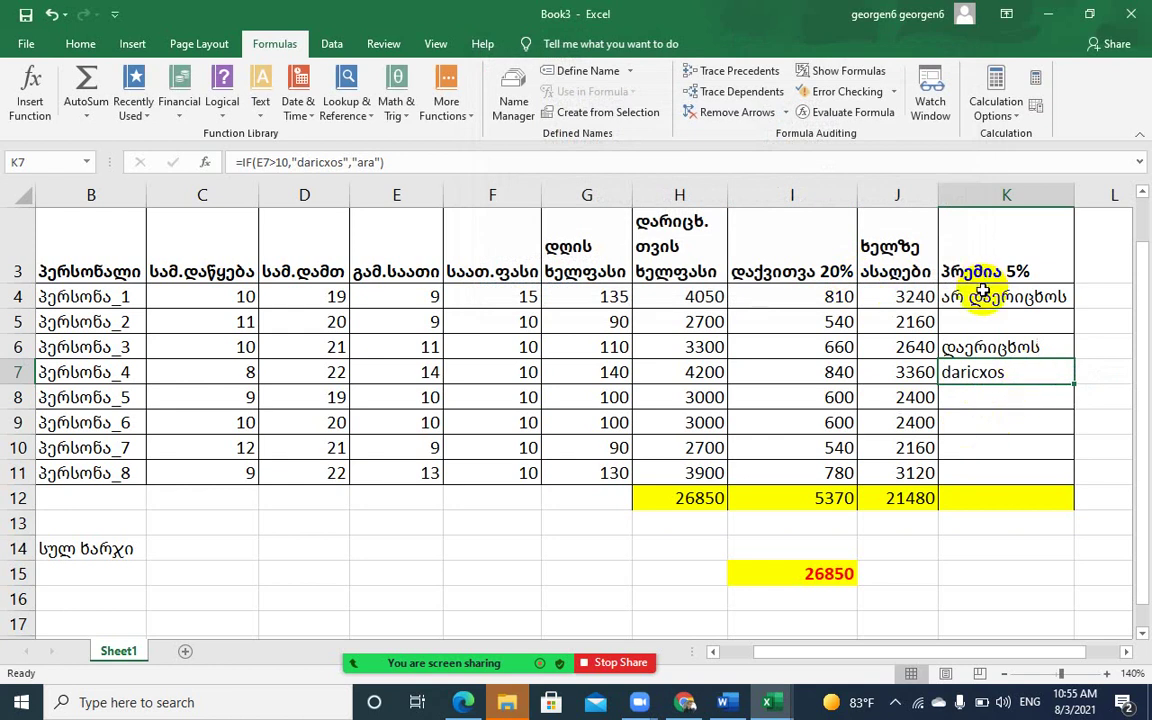
Clear the contents of K4:K11 via Home > Clear > Clear Contents
mouse_move(965, 292)
mouse_down()
mouse_move(985, 355)
mouse_move(972, 481)
mouse_up()
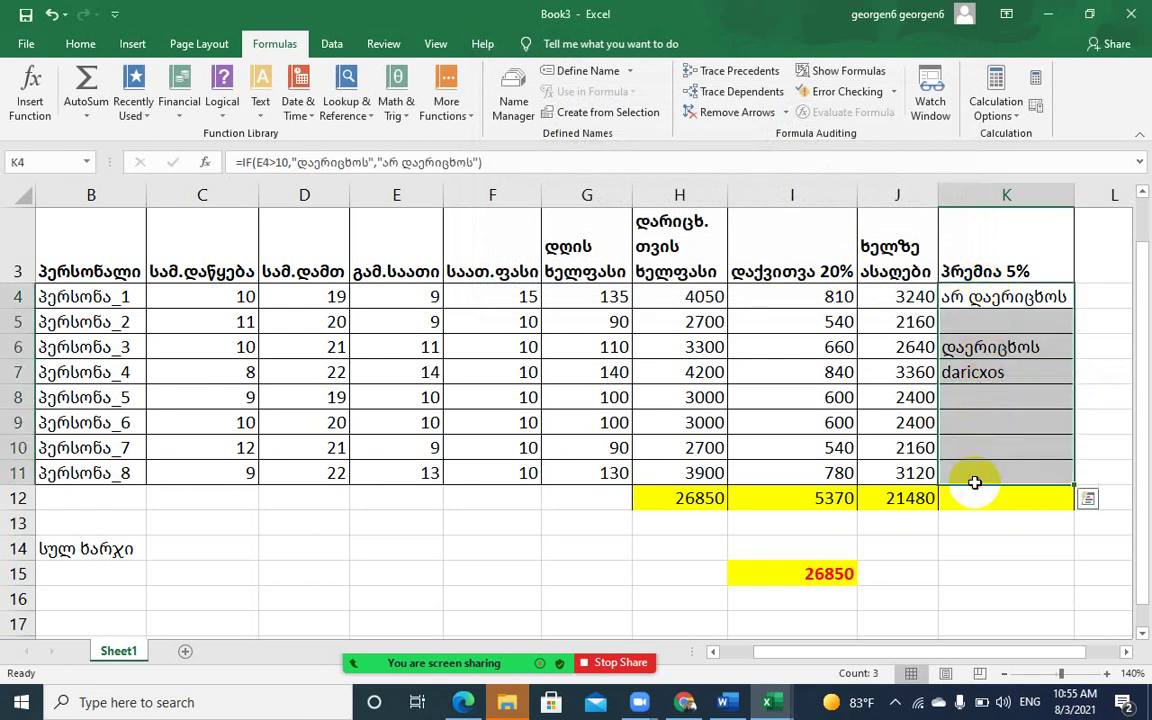
click(81, 45)
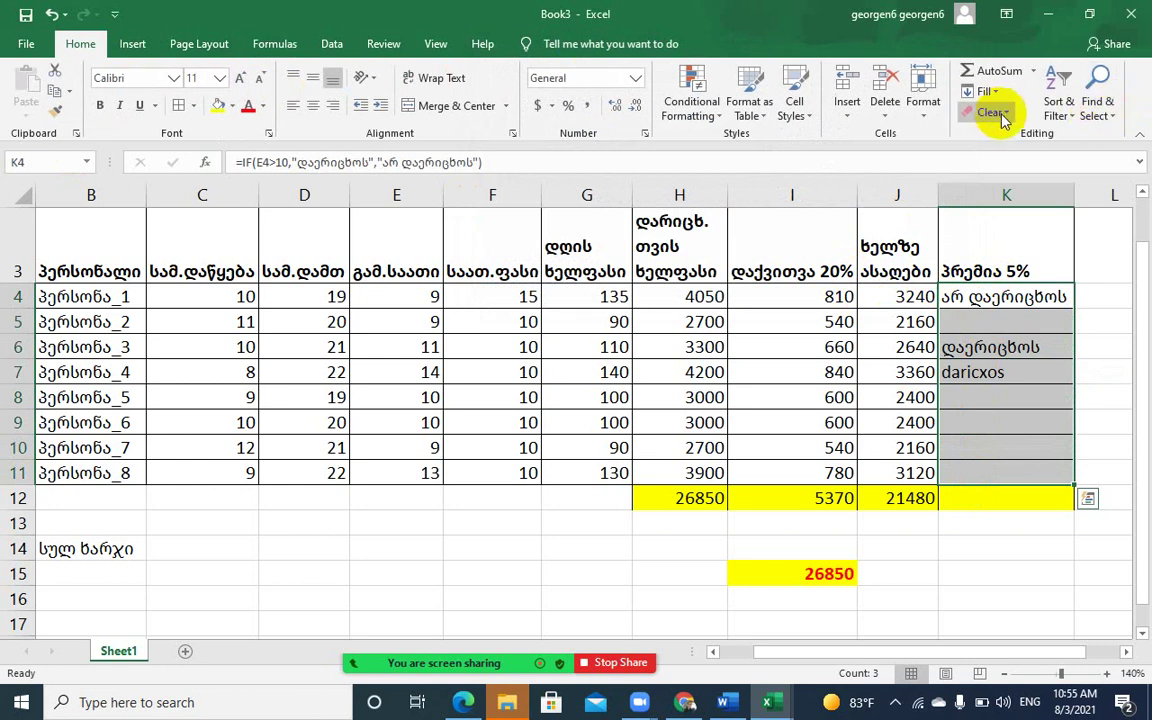
click(1005, 114)
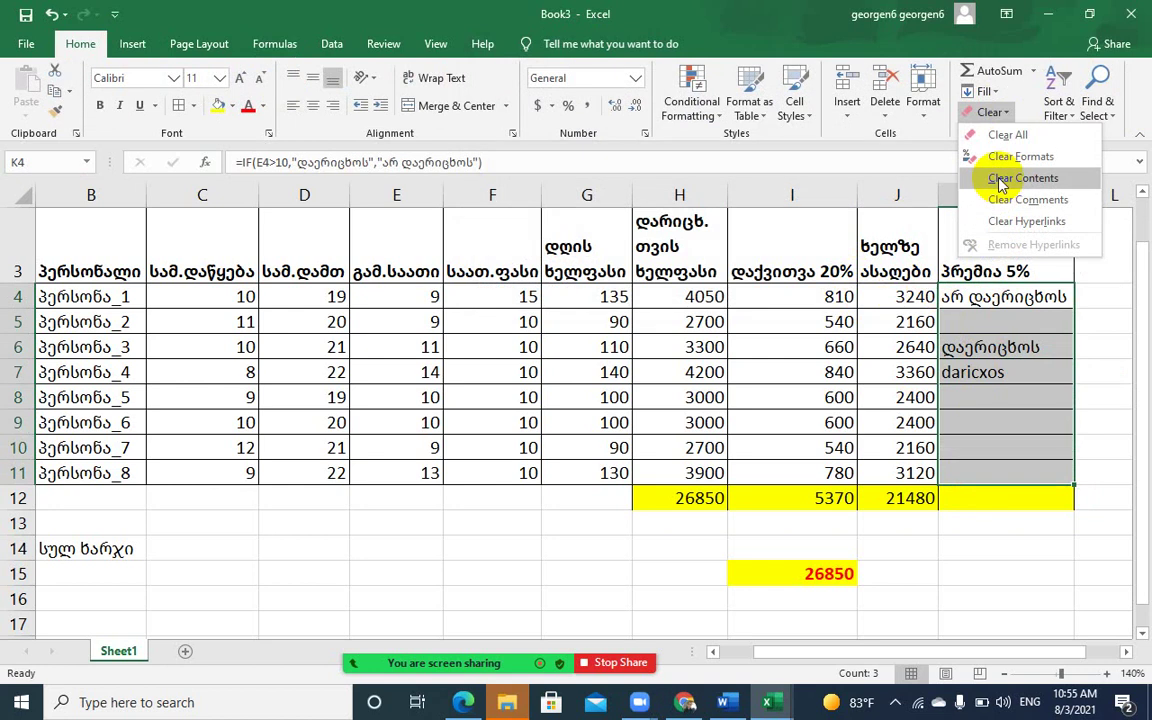
click(1001, 180)
click(964, 294)
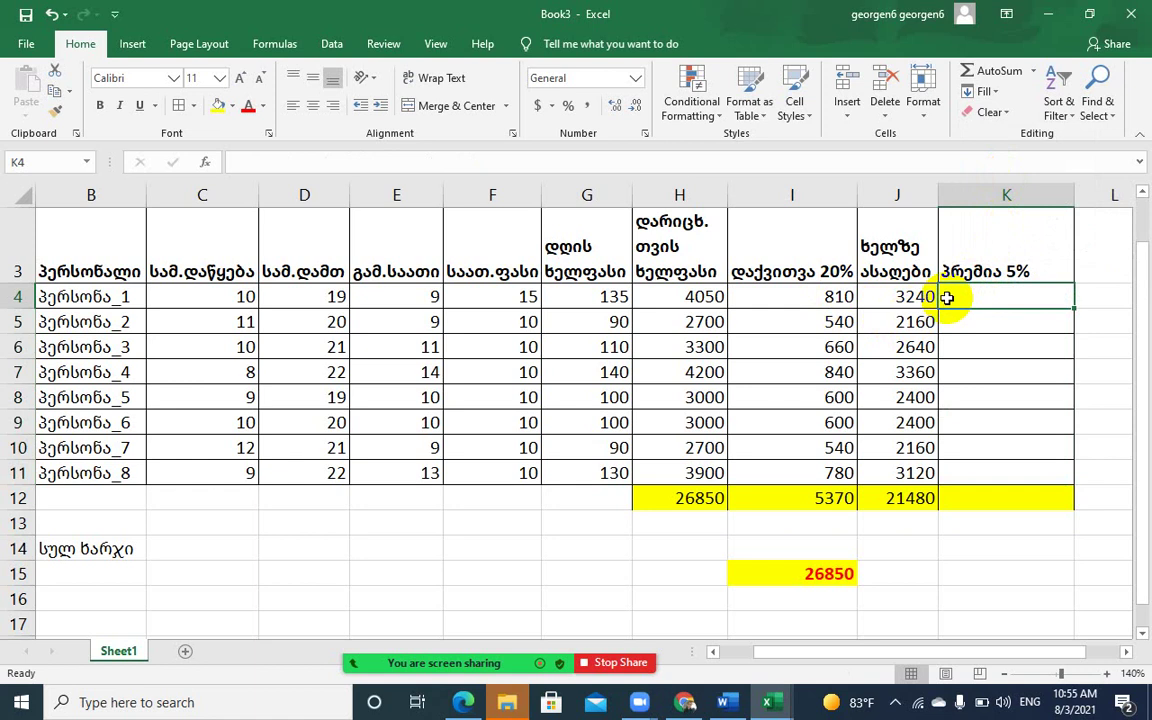
Insert an IF function into K4 with the condition E4>10
click(205, 161)
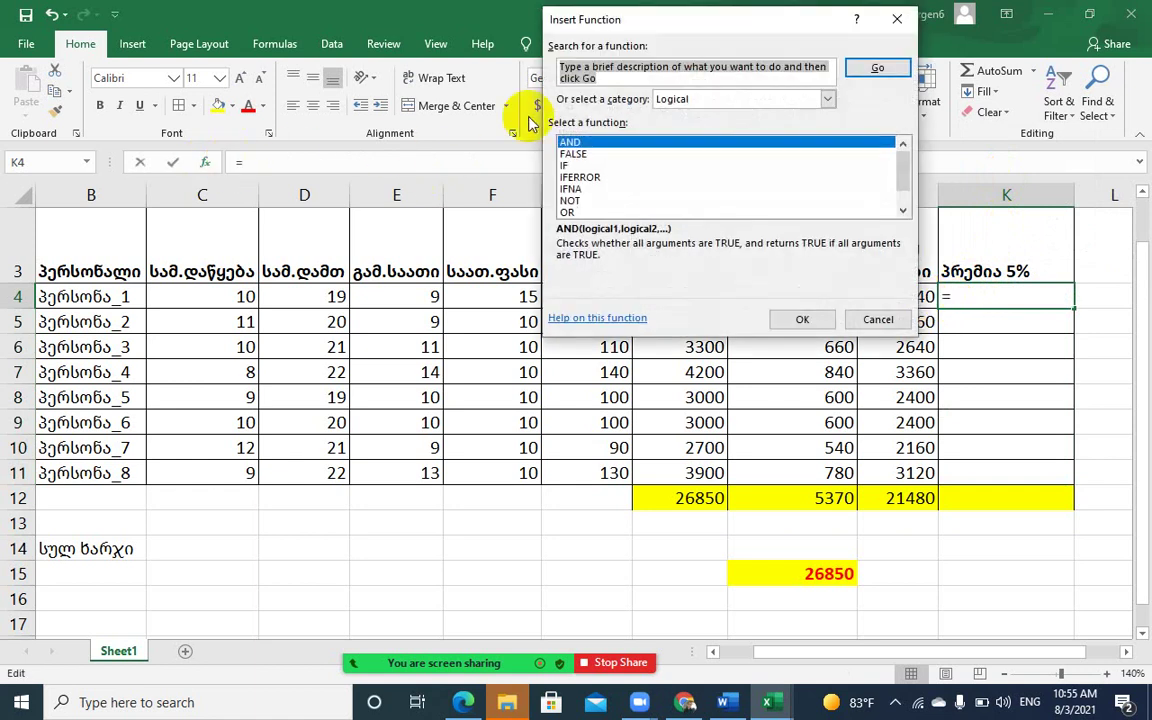
double_click(566, 166)
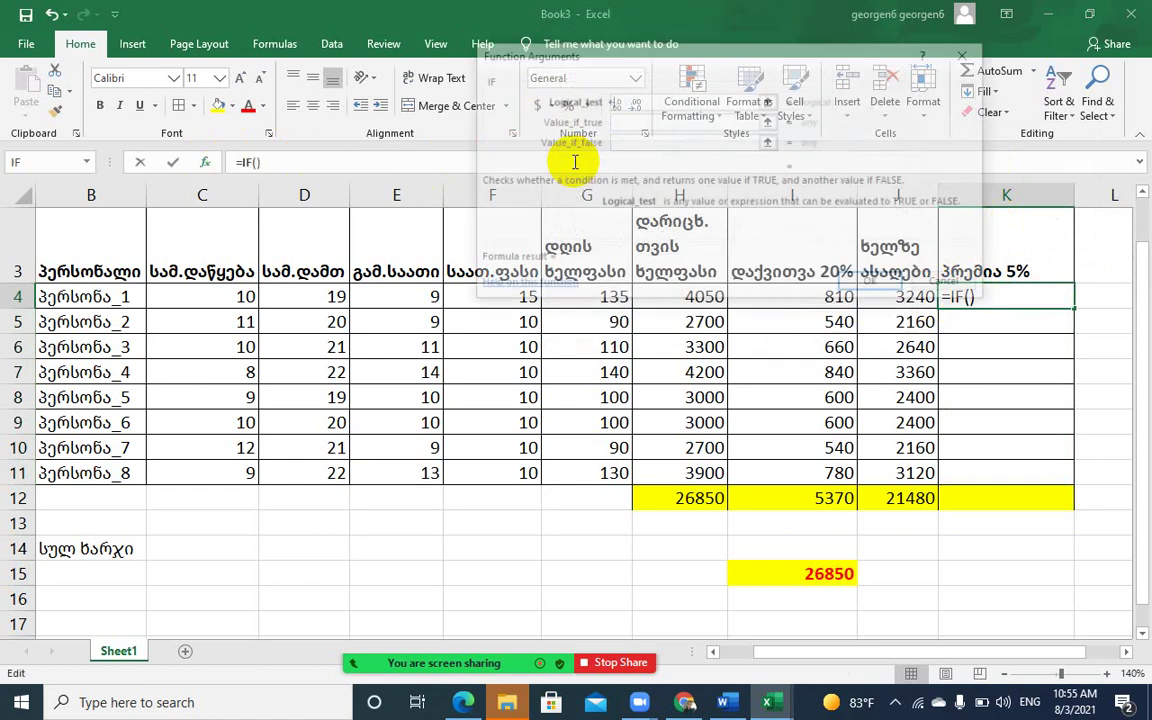
mouse_move(610, 59)
mouse_down()
mouse_move(662, 22)
mouse_move(619, 12)
mouse_up()
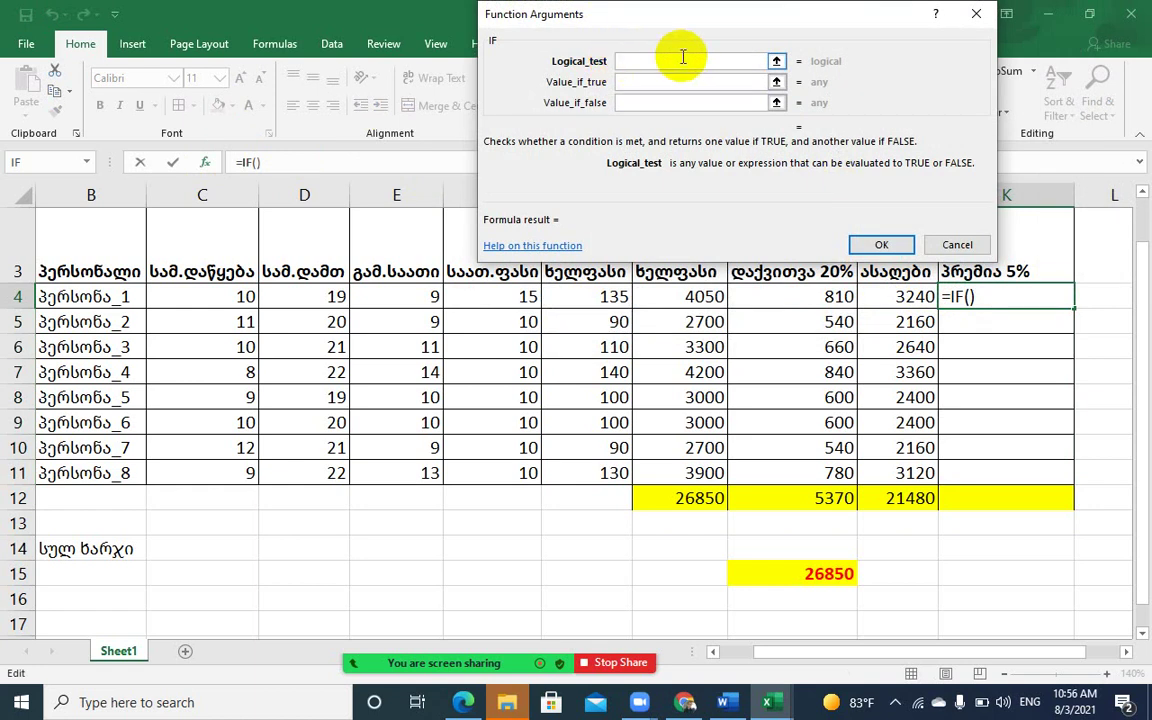
click(390, 291)
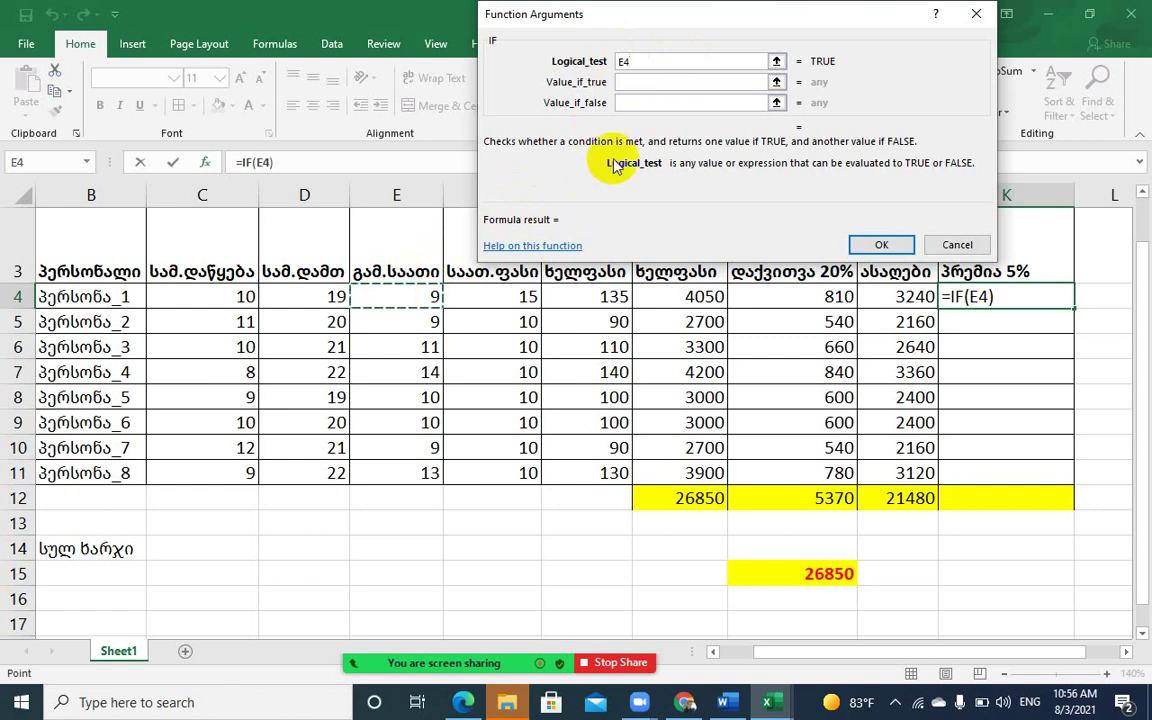
text(>)
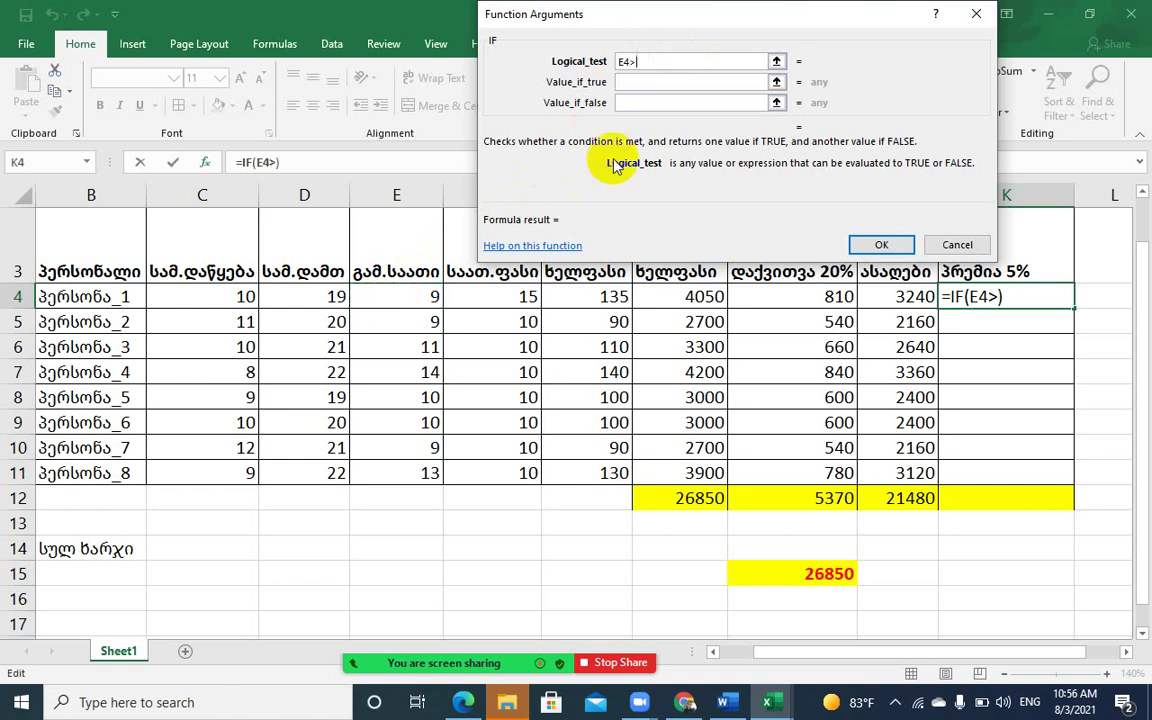
text(10)
Set true value 'დაერიცხოს' and false value 'არ დაერიცხოს', then confirm
click(692, 84)
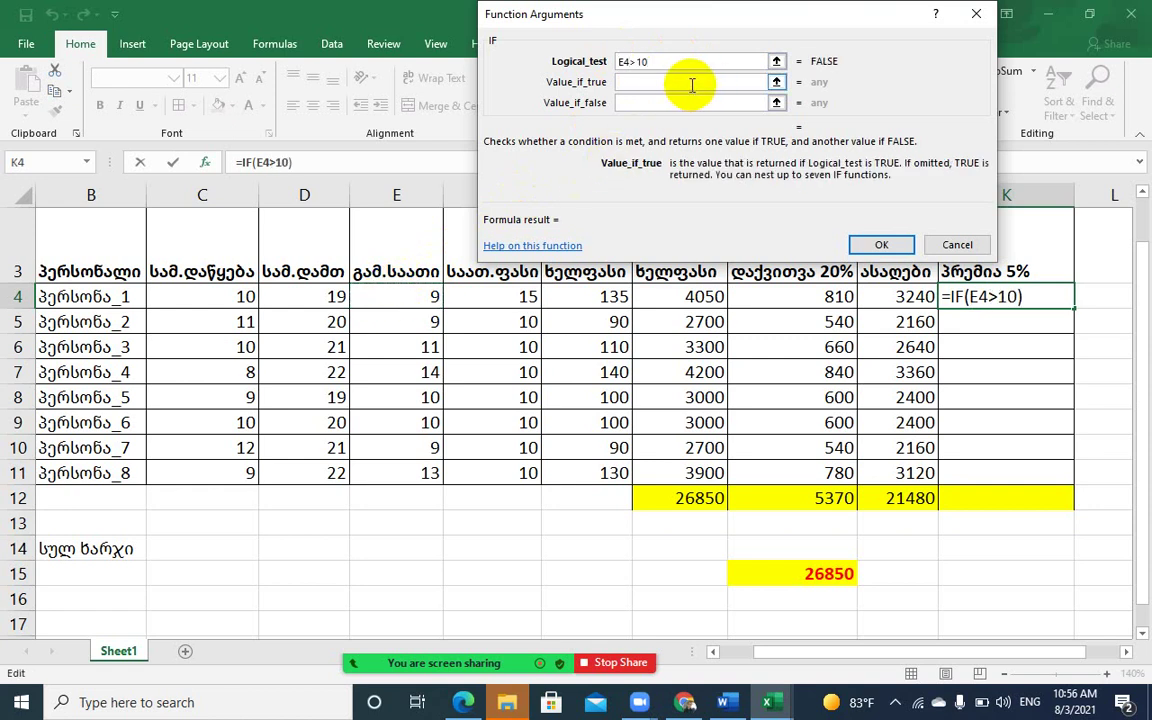
text(daer)
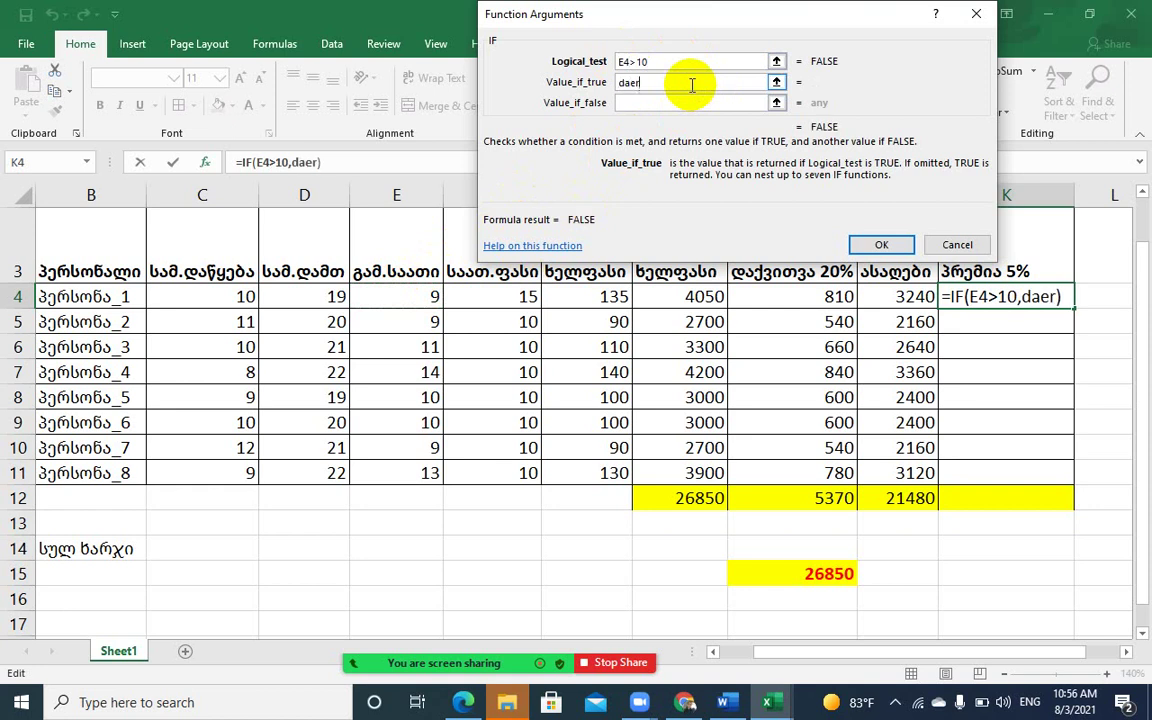
text(icxos)
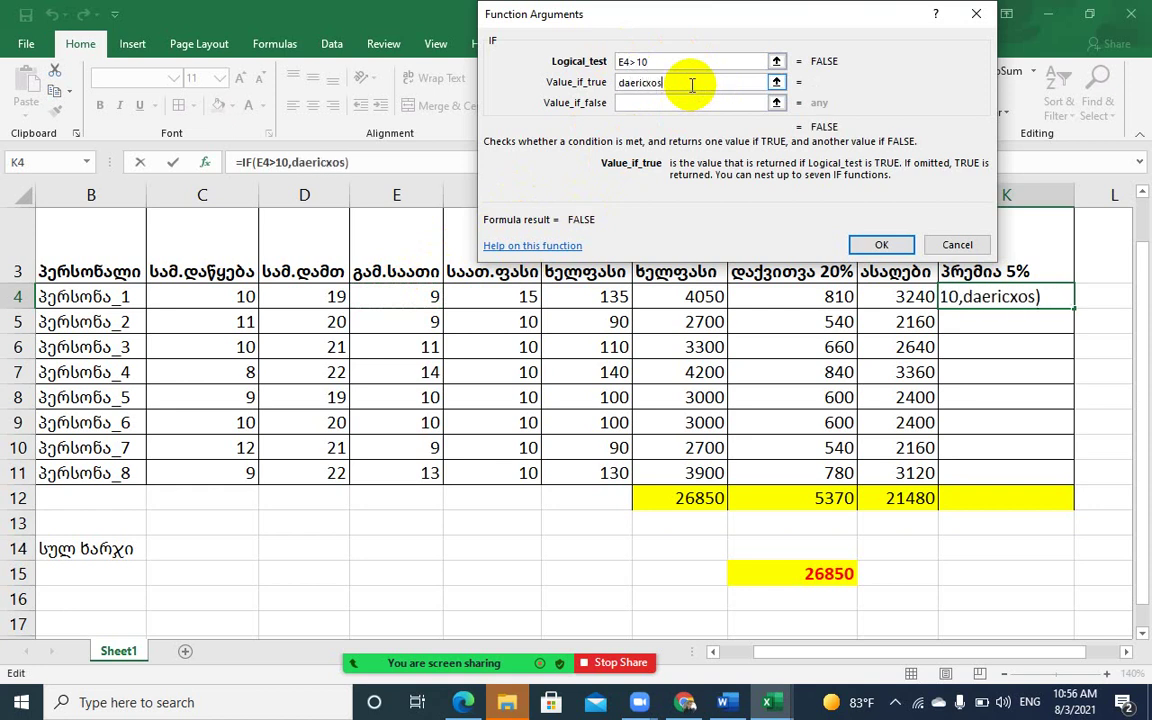
key(BackSpace)
key(BackSpace)
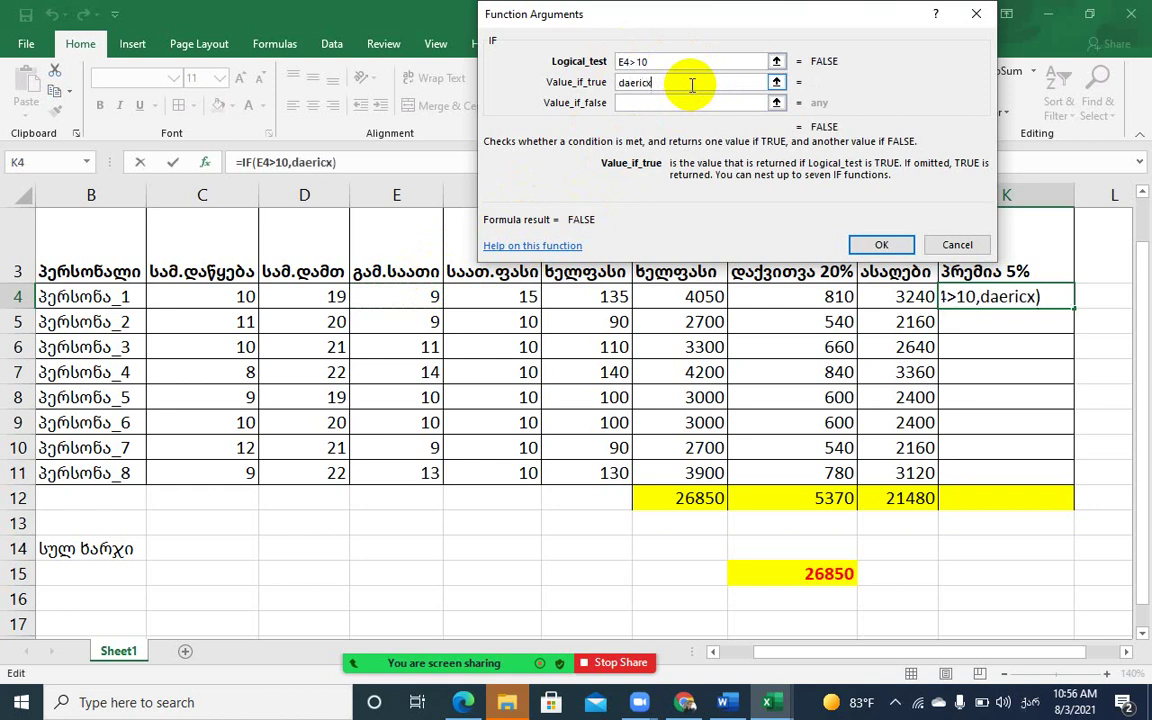
key(BackSpace)
key(BackSpace)
key(BackSpace)
key(BackSpace)
key(BackSpace)
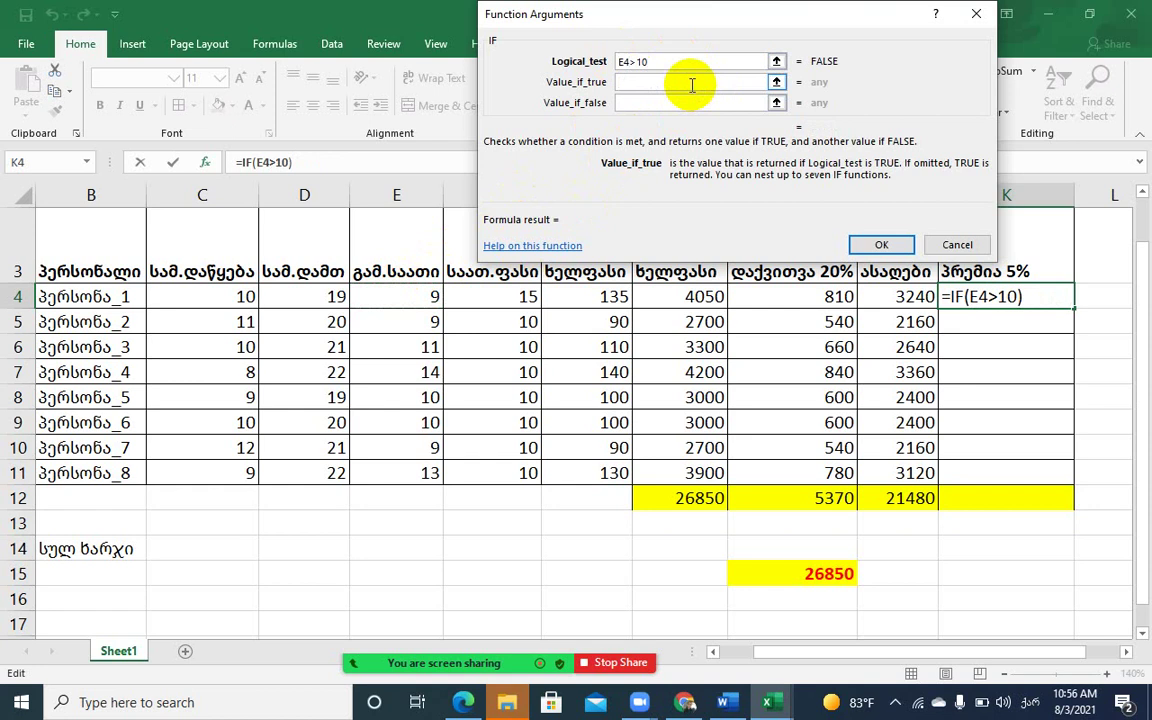
text(დაერიცხ)
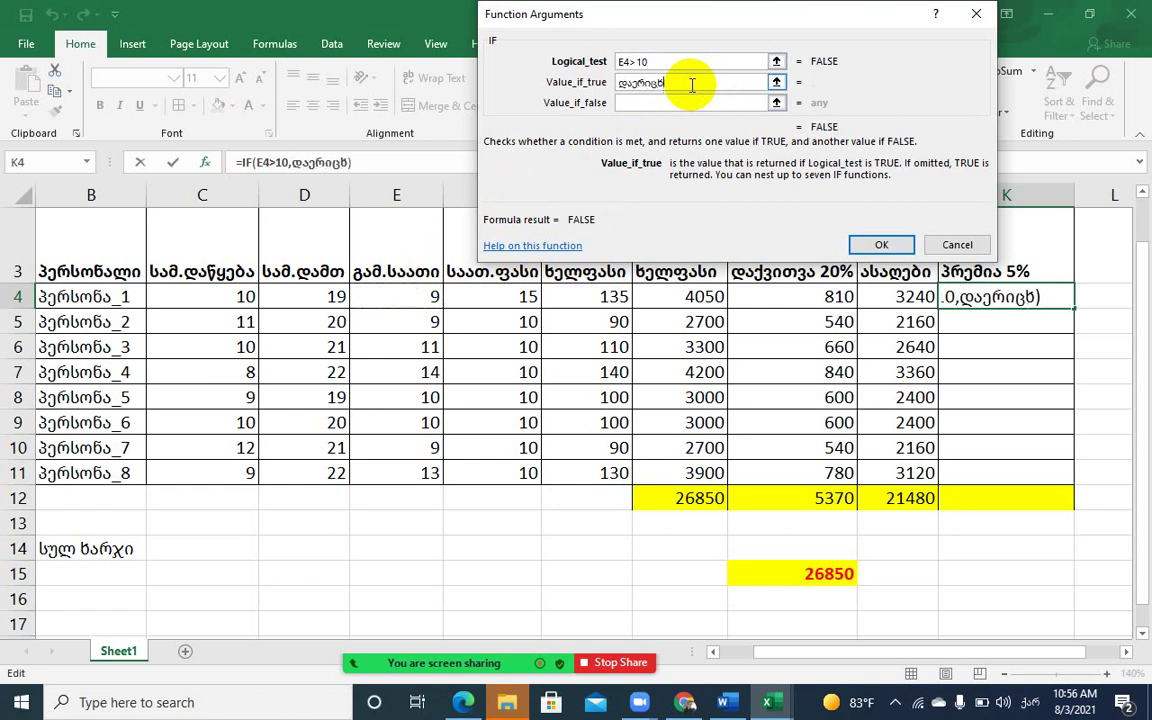
text(ოს)
click(700, 101)
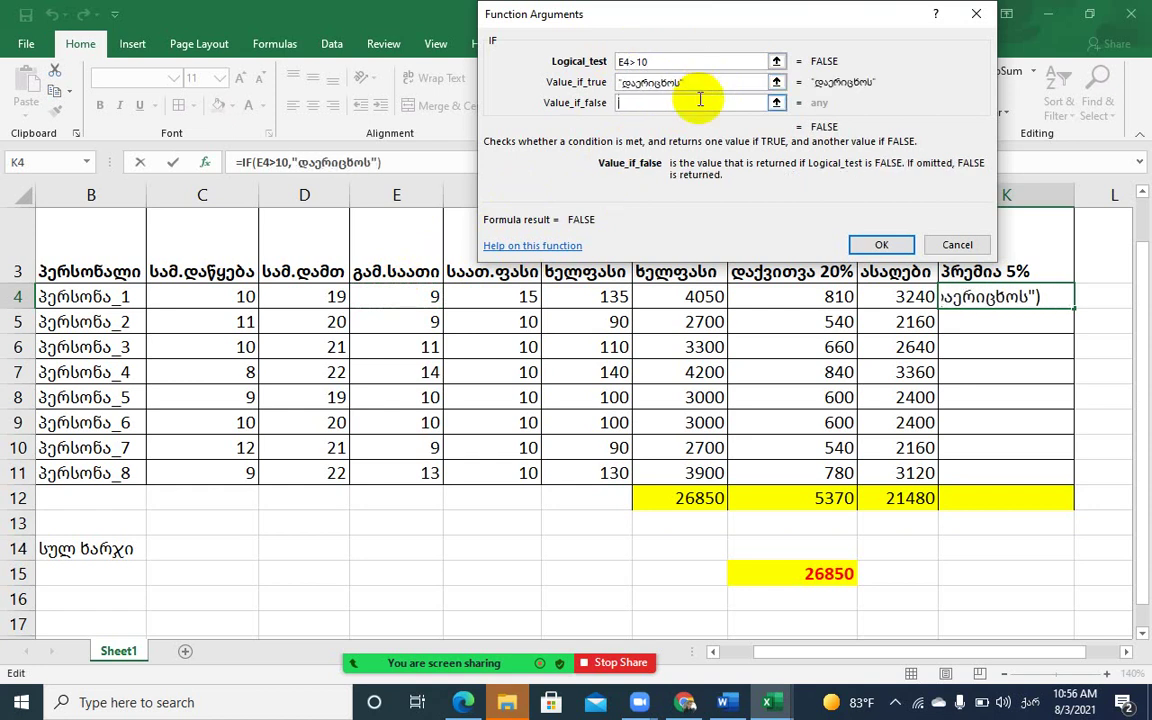
text(არ )
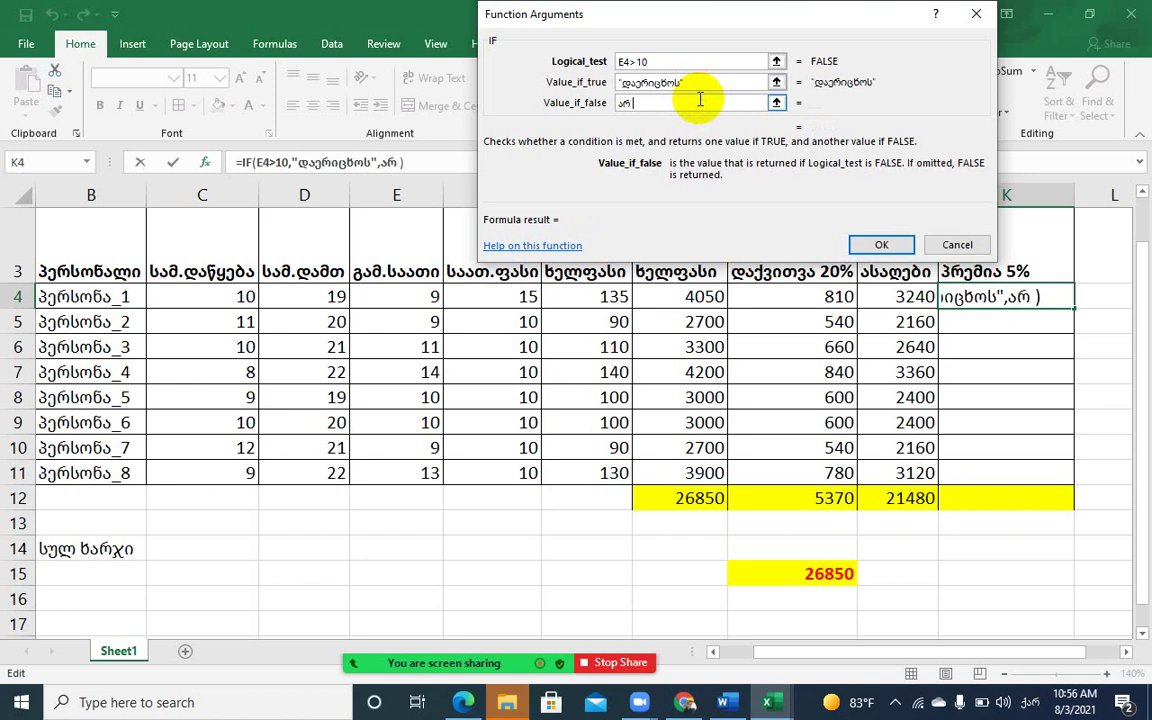
text(დაერიცხ)
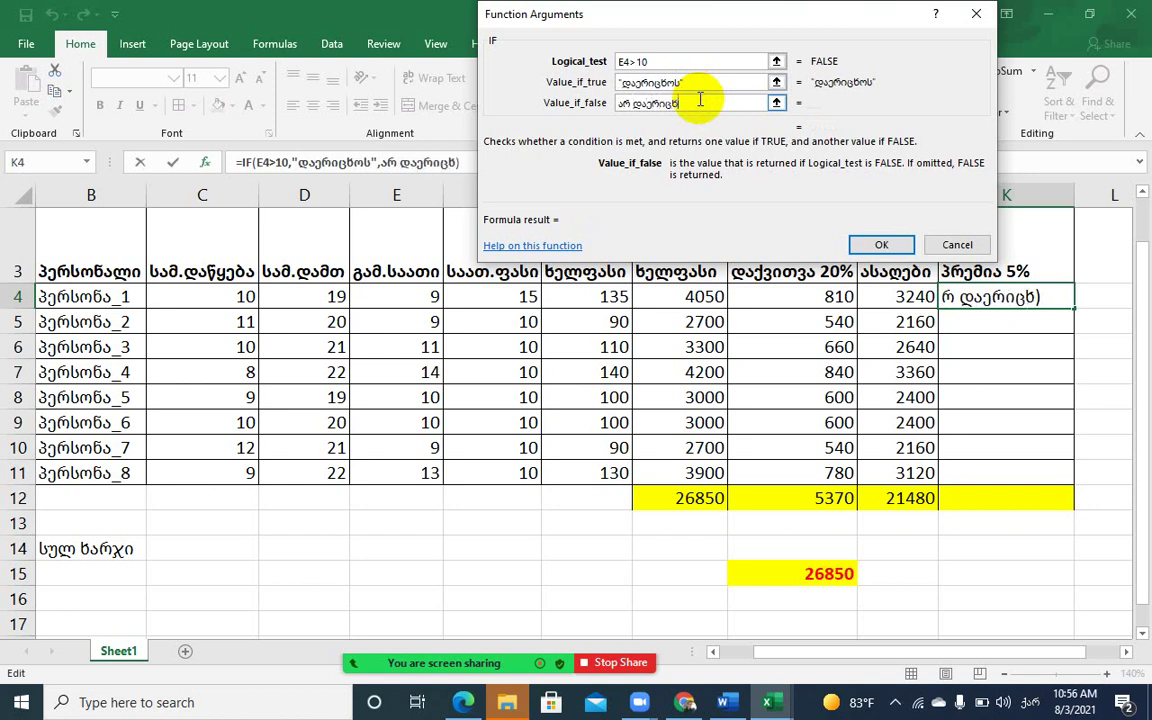
text(ოს)
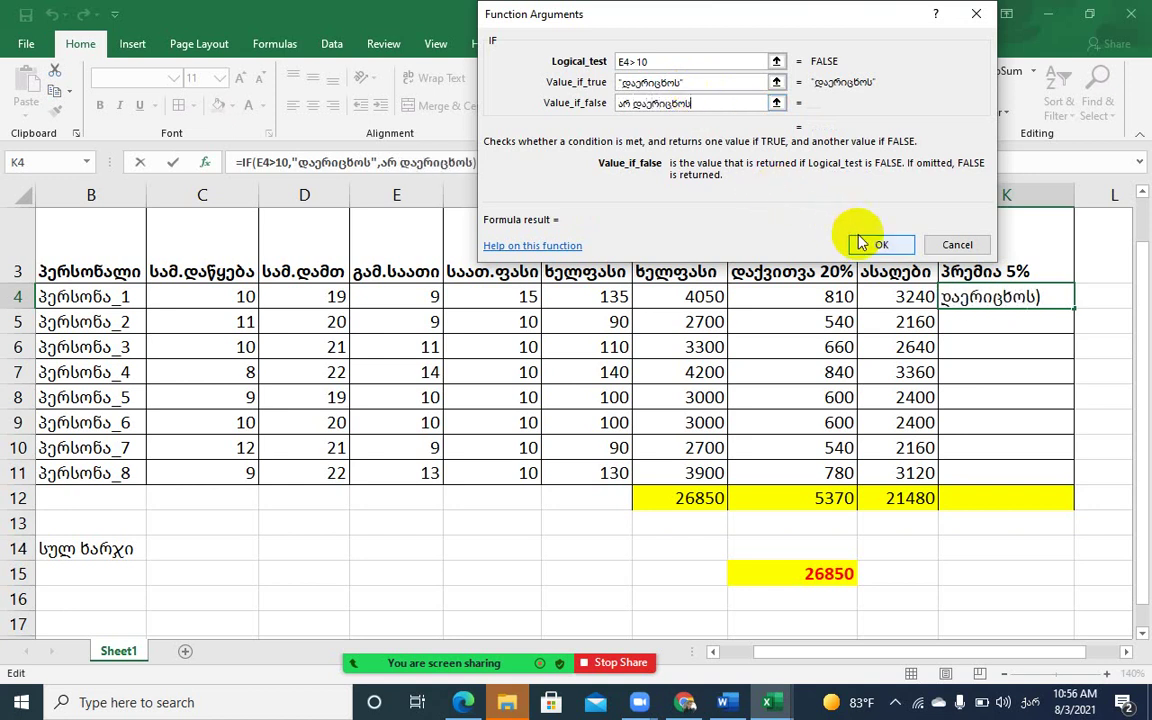
click(881, 245)
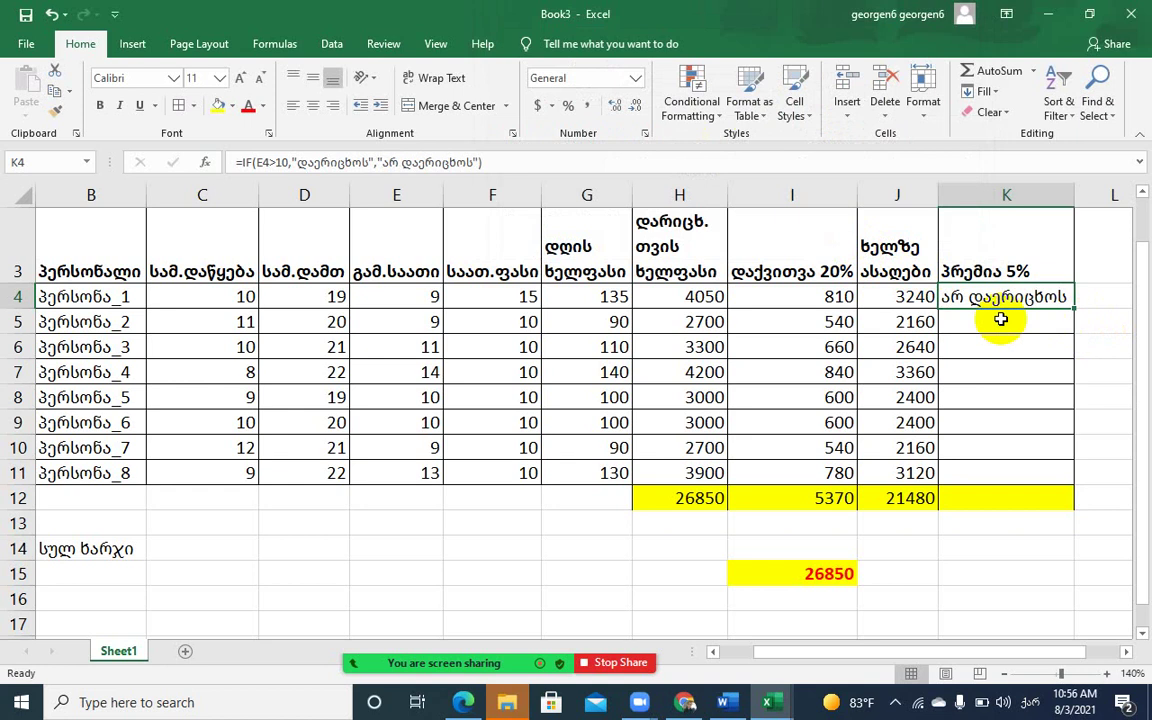
mouse_move(659, 653)
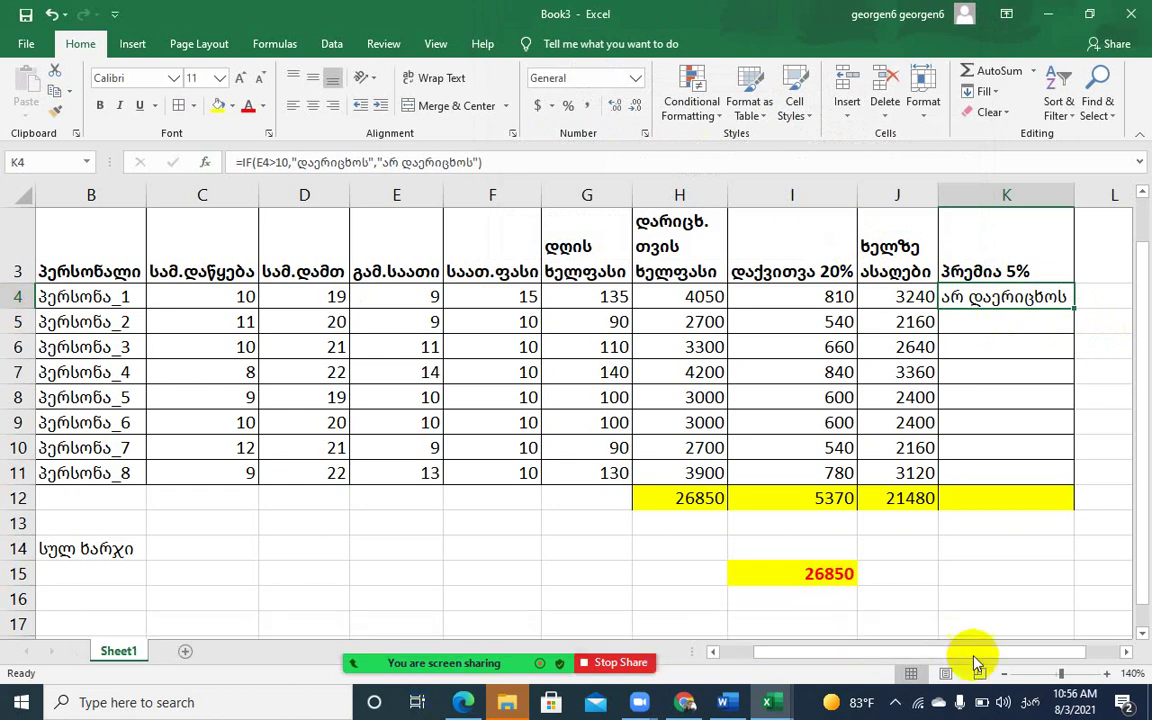
drag(975, 660, 915, 653)
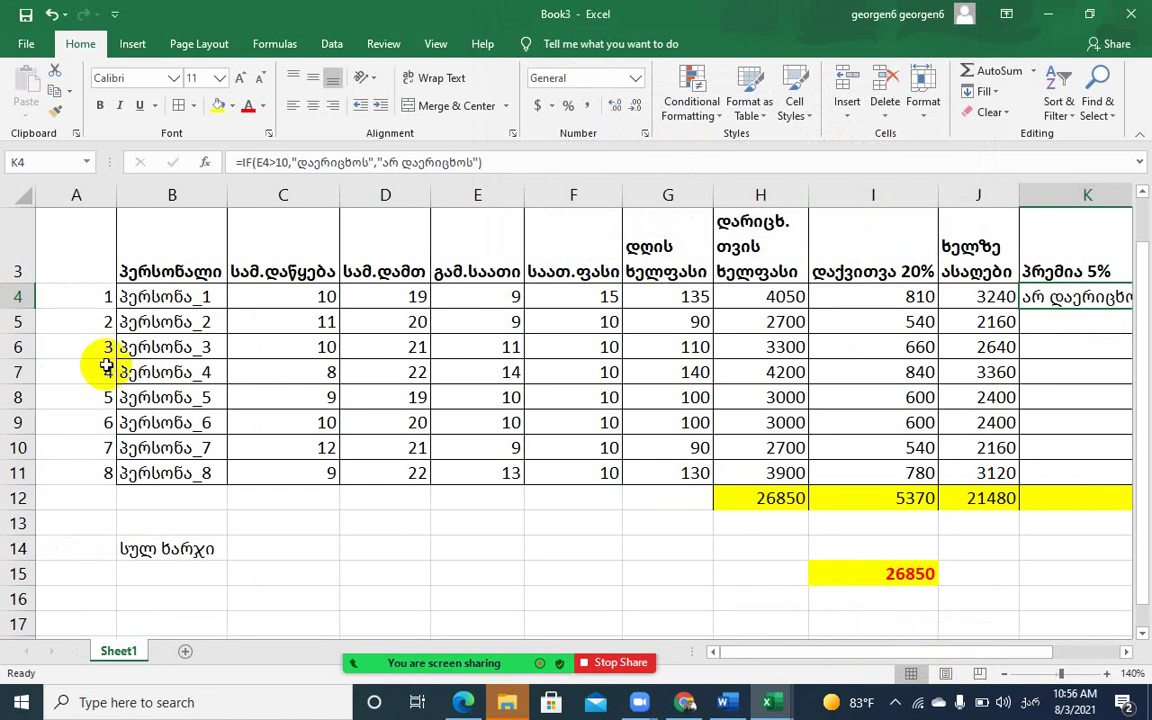
click(83, 295)
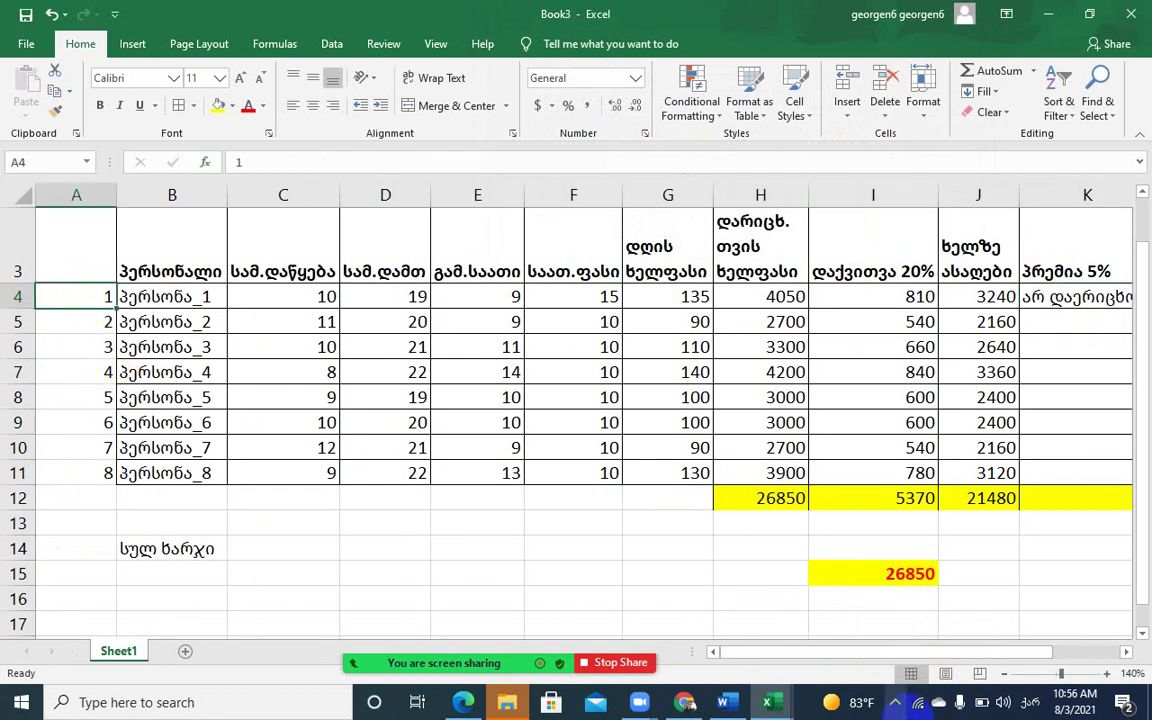
drag(797, 655, 957, 655)
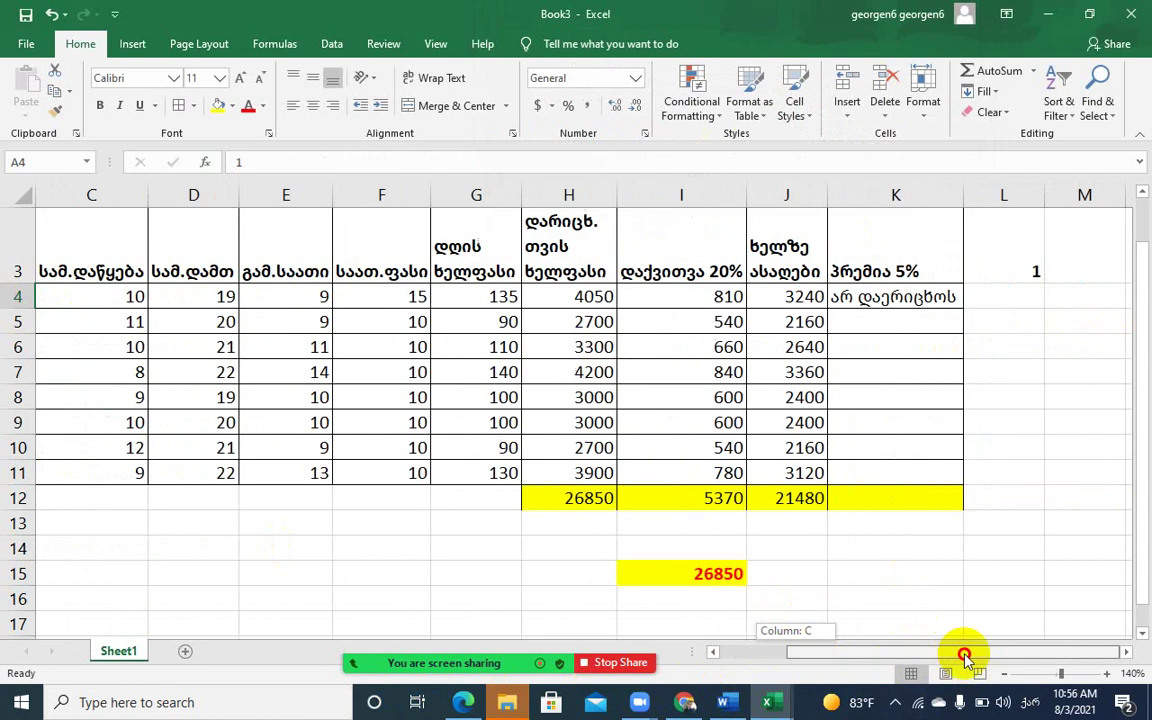
click(918, 292)
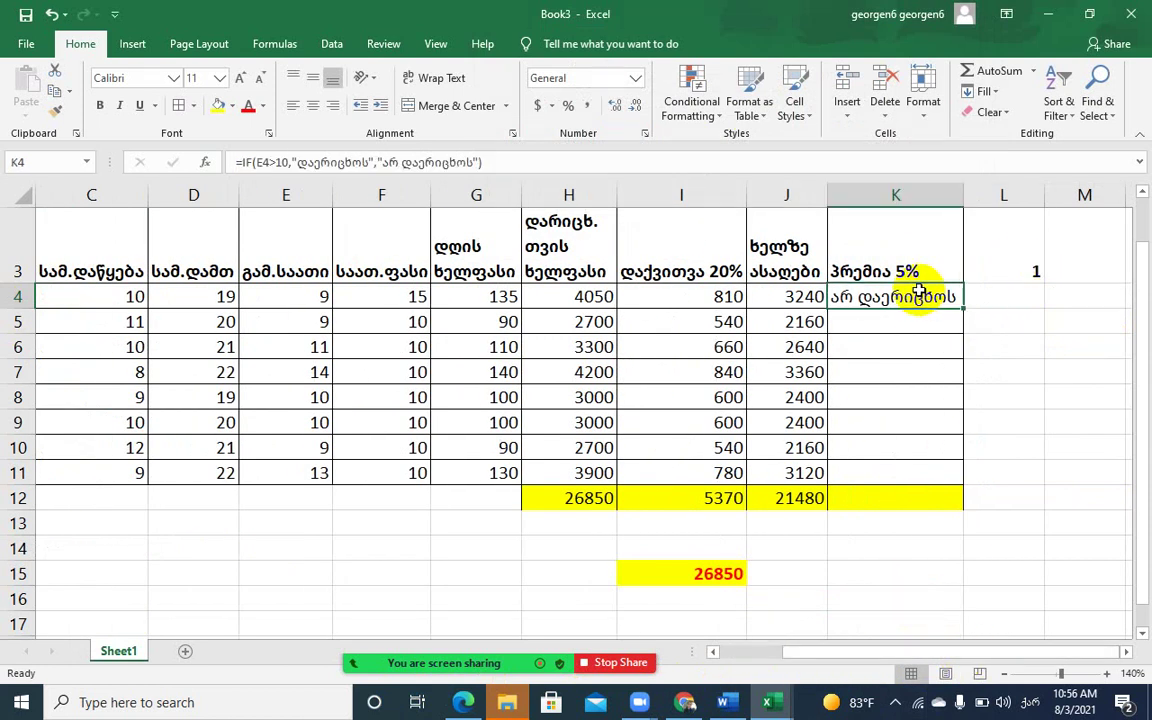
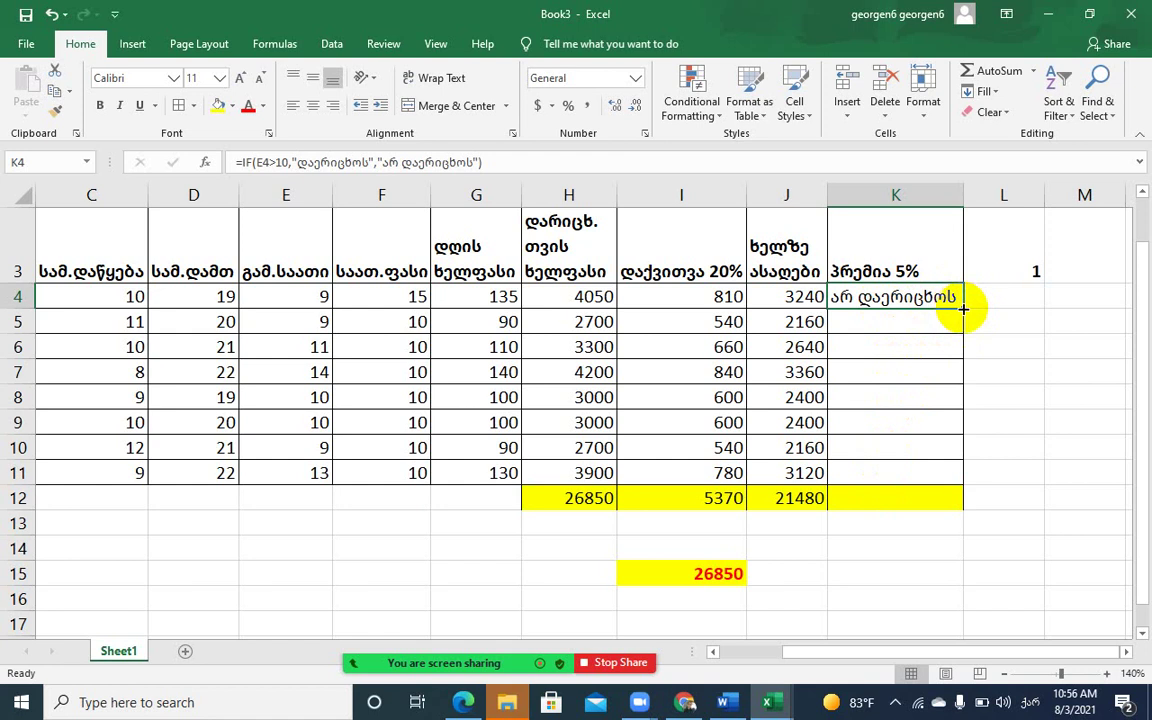
Fill K4's bonus IF formula down to K11 and check the copied formulas in K5 and K11
drag(962, 309, 952, 473)
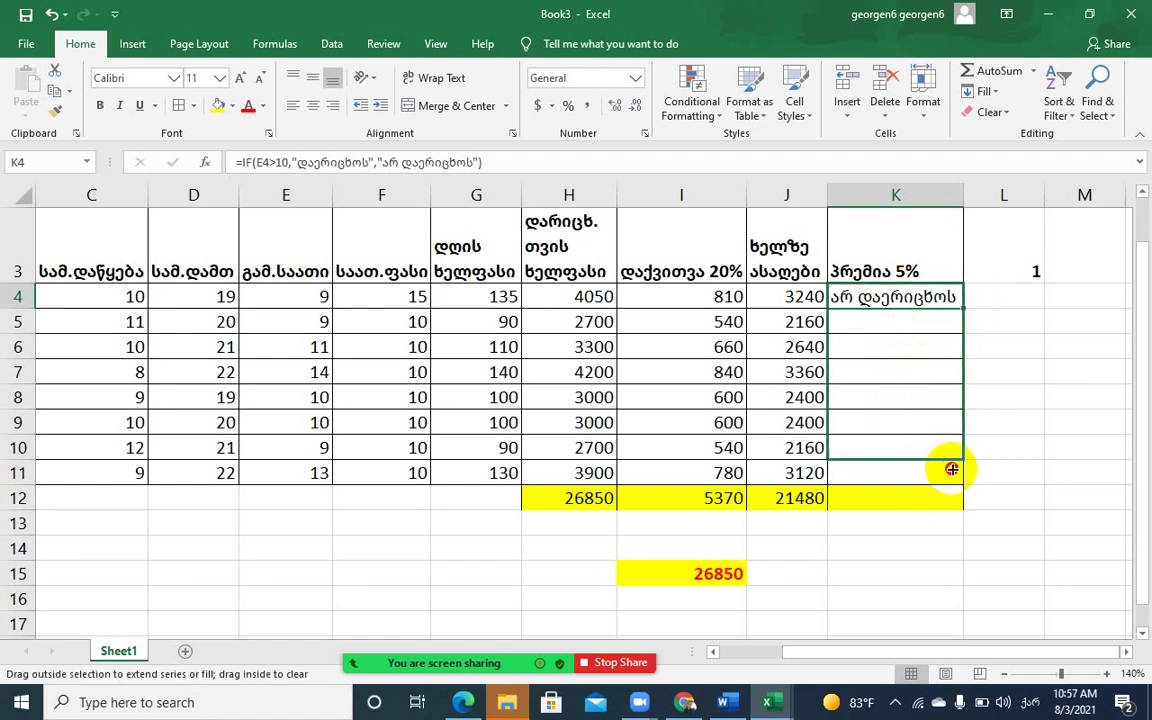
drag(952, 473, 950, 473)
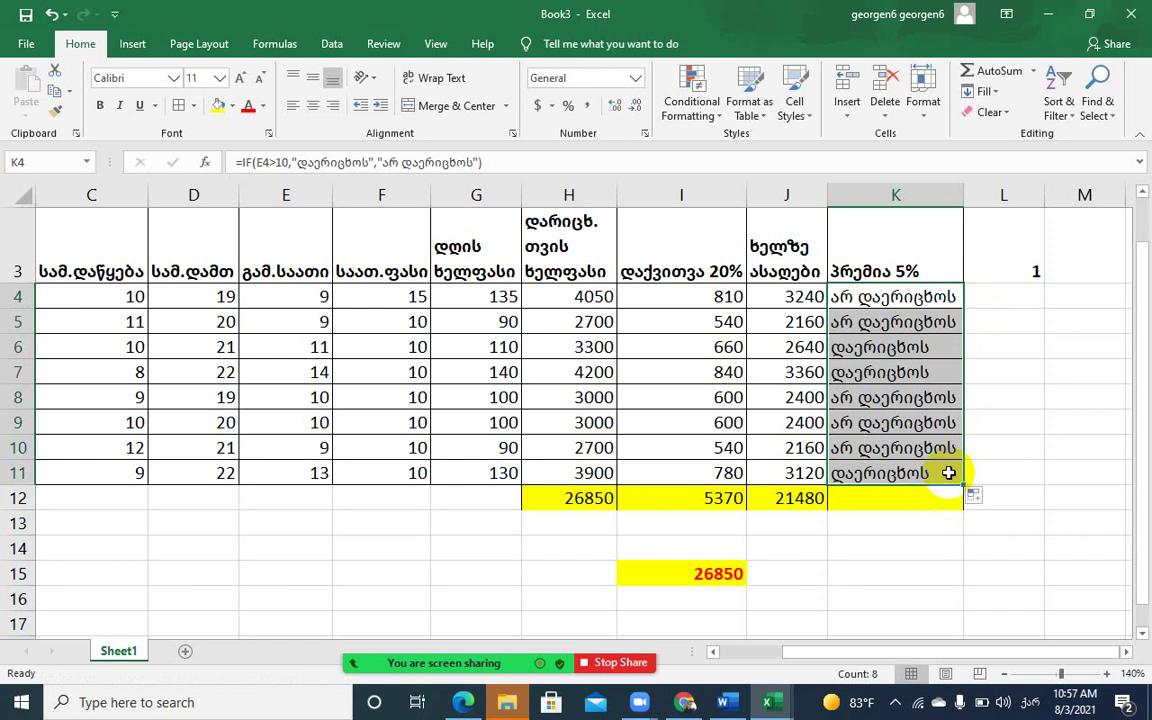
click(880, 321)
click(878, 476)
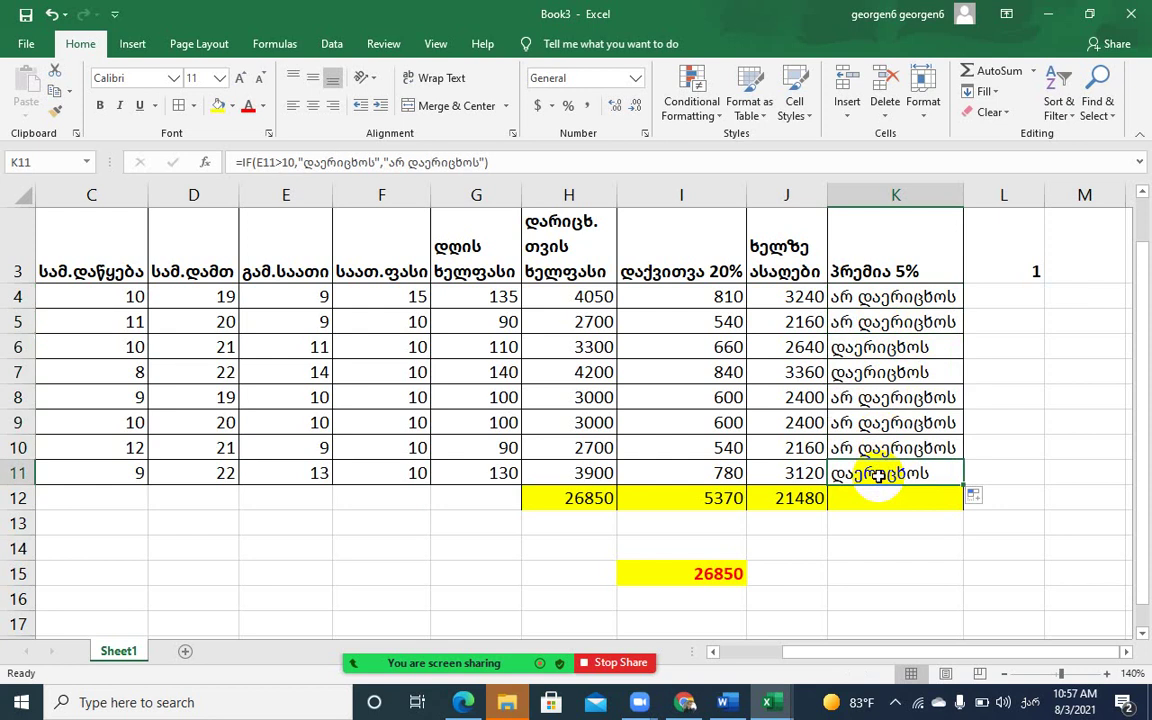
Inspect the rates, hours and bonus results in rows 8–11, then delete the stray 1 from L3
click(408, 477)
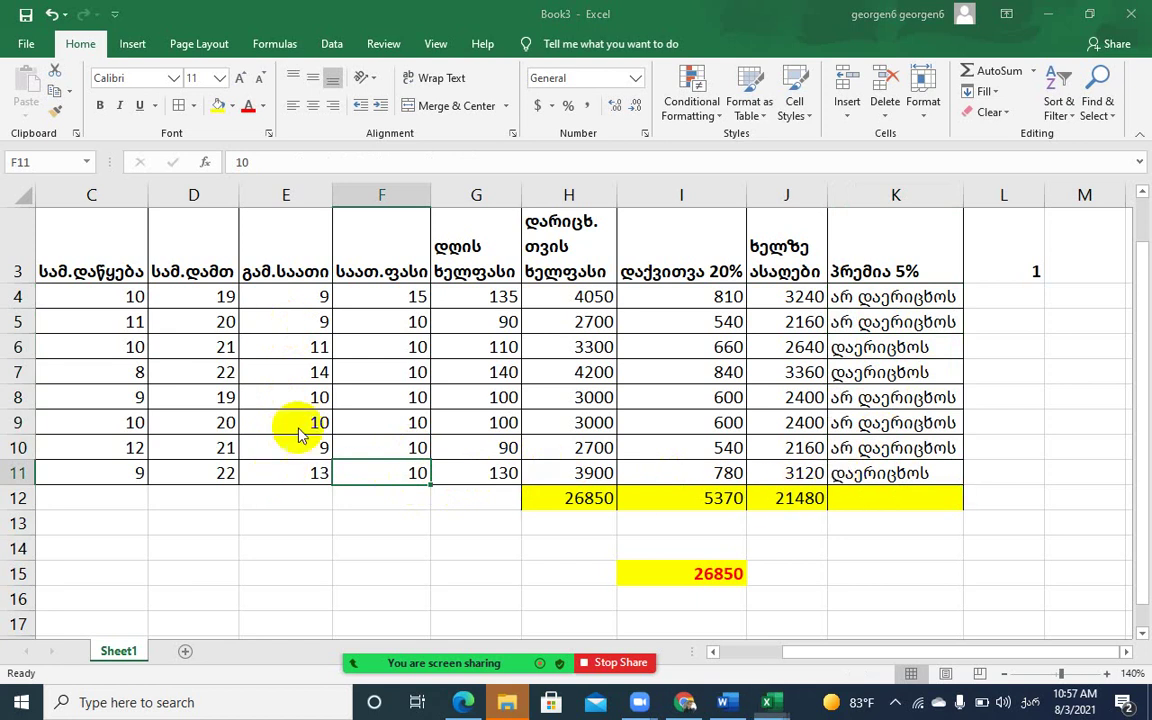
key(F2)
click(284, 443)
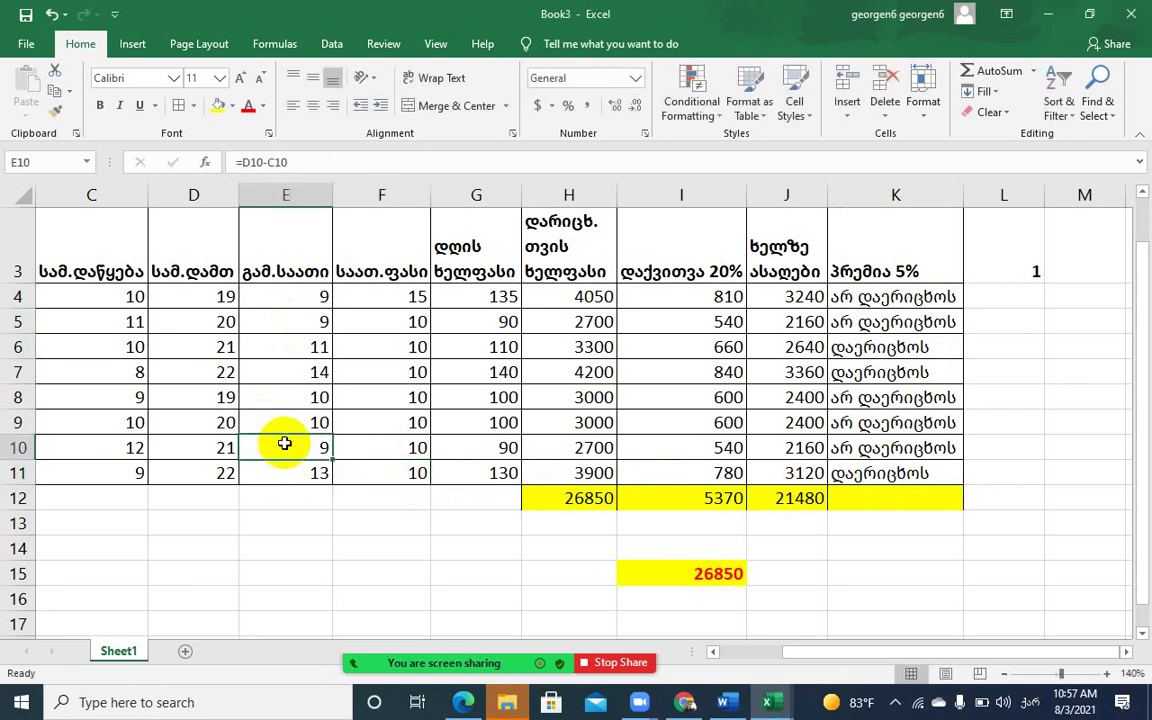
click(870, 452)
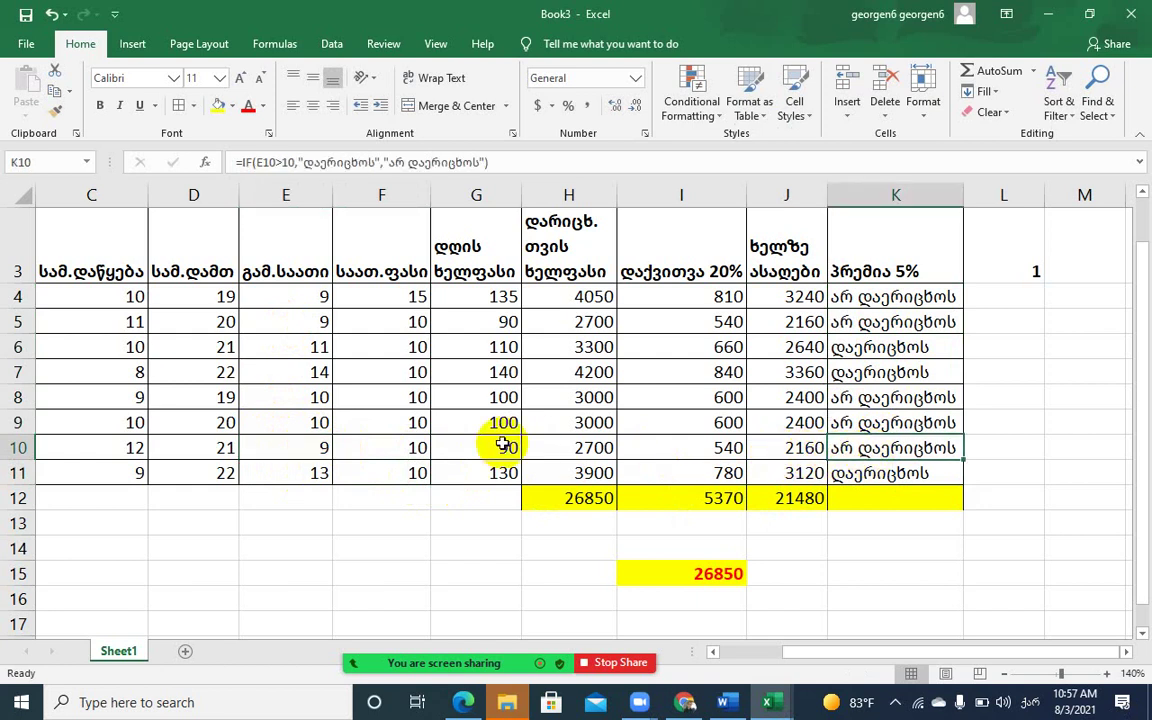
click(312, 396)
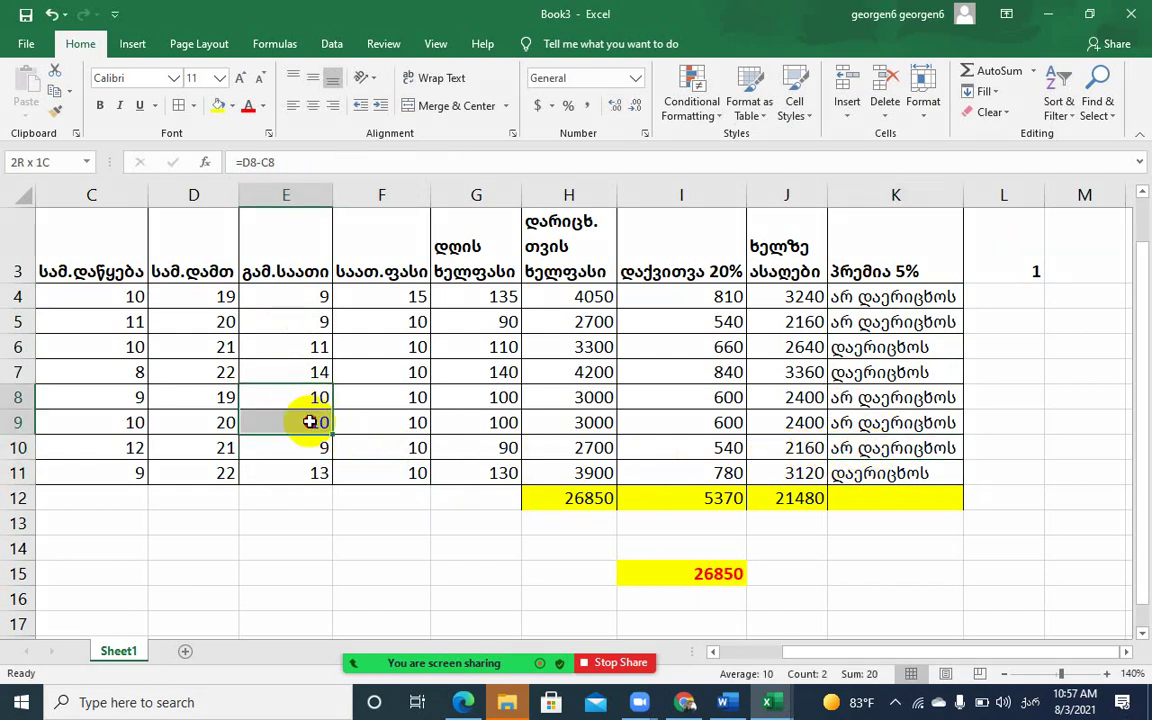
drag(310, 422, 316, 422)
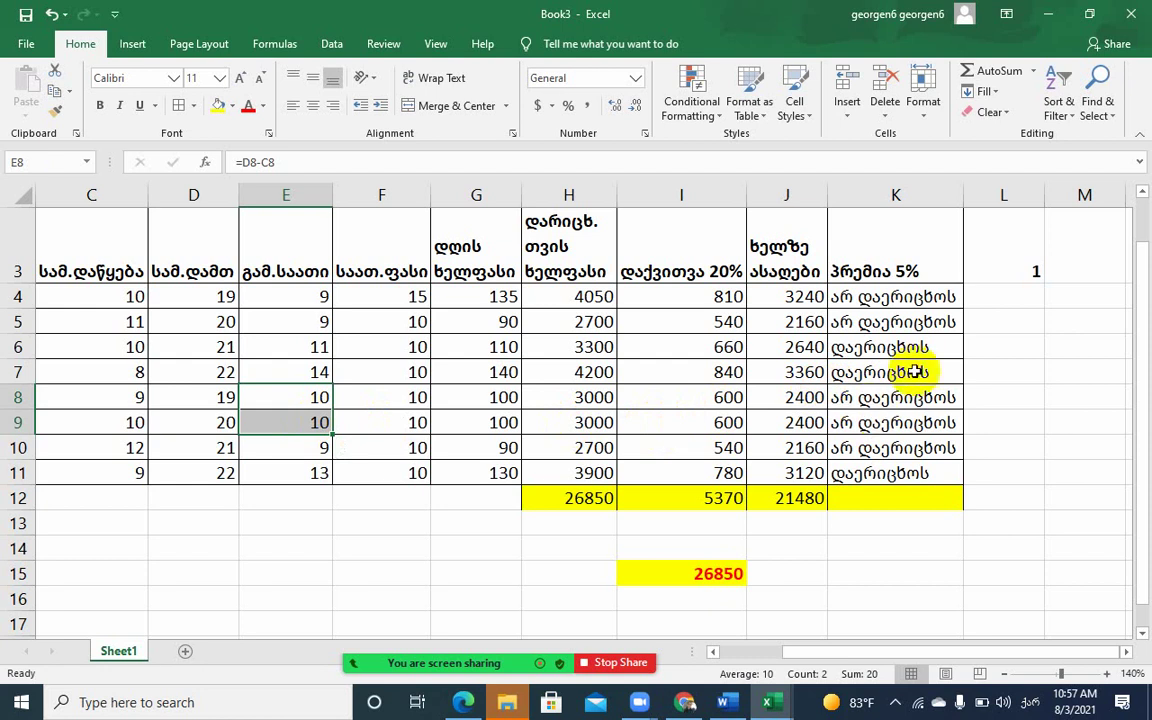
click(1032, 252)
key(BackSpace)
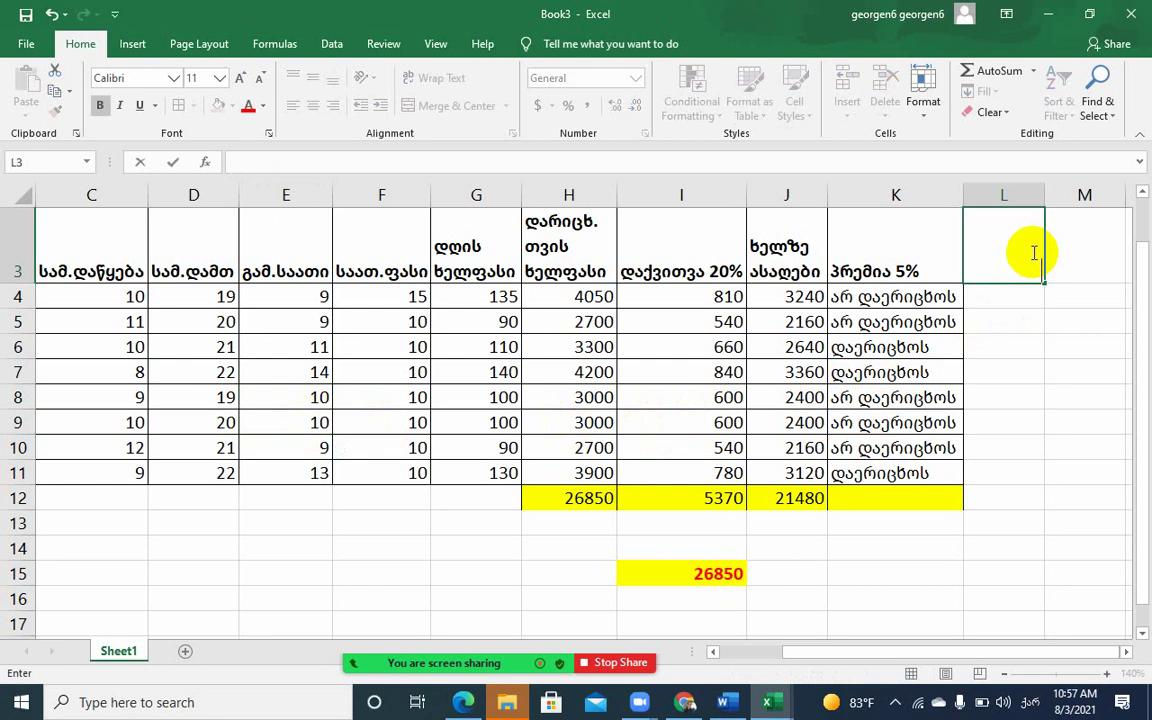
Select rows 9–10 from F to K for comparison, then select the bonus results K4:K11
drag(418, 421, 409, 448)
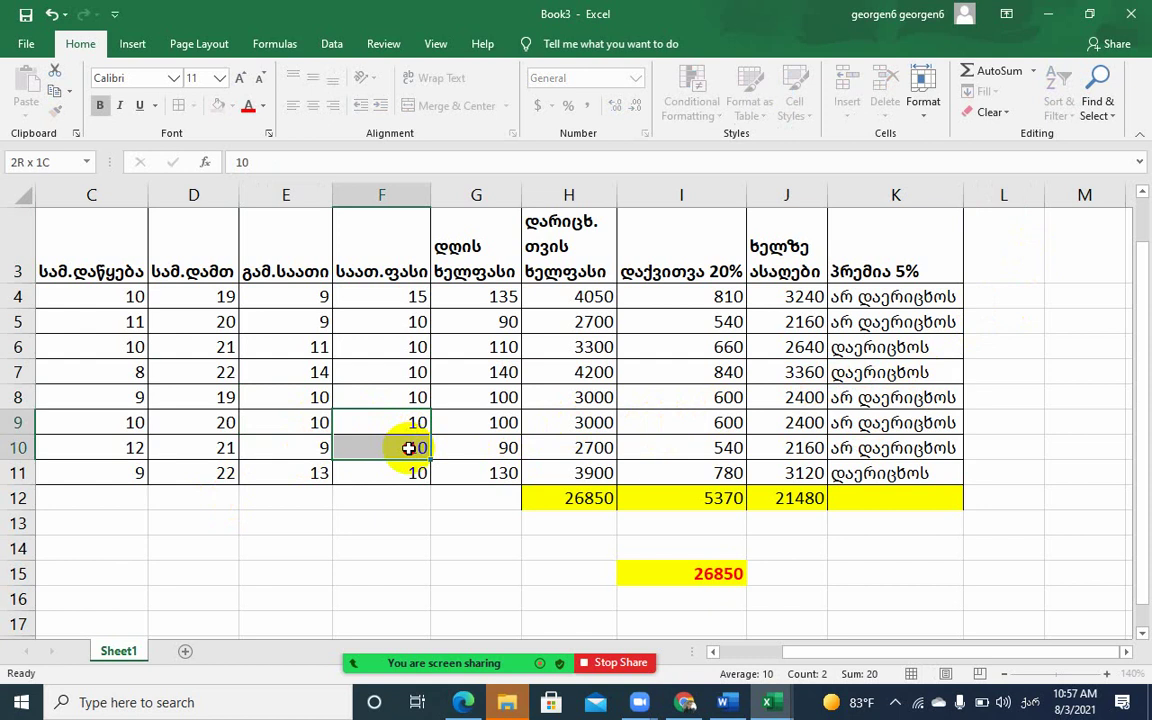
drag(409, 448, 840, 456)
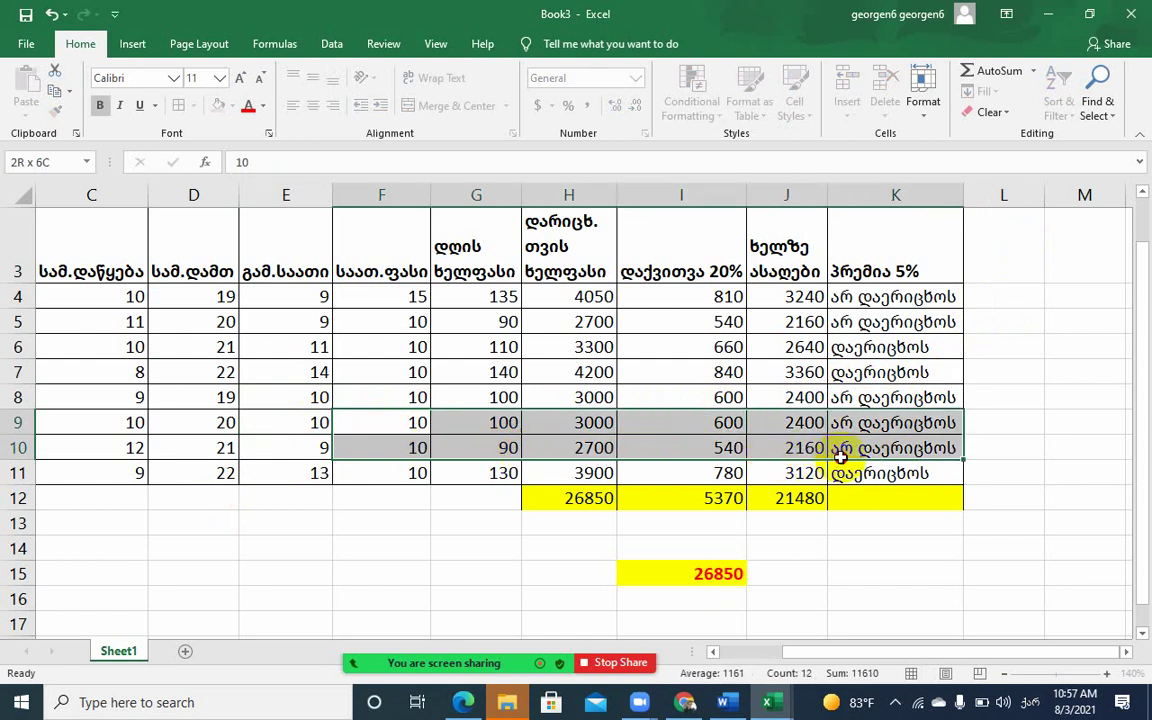
click(410, 428)
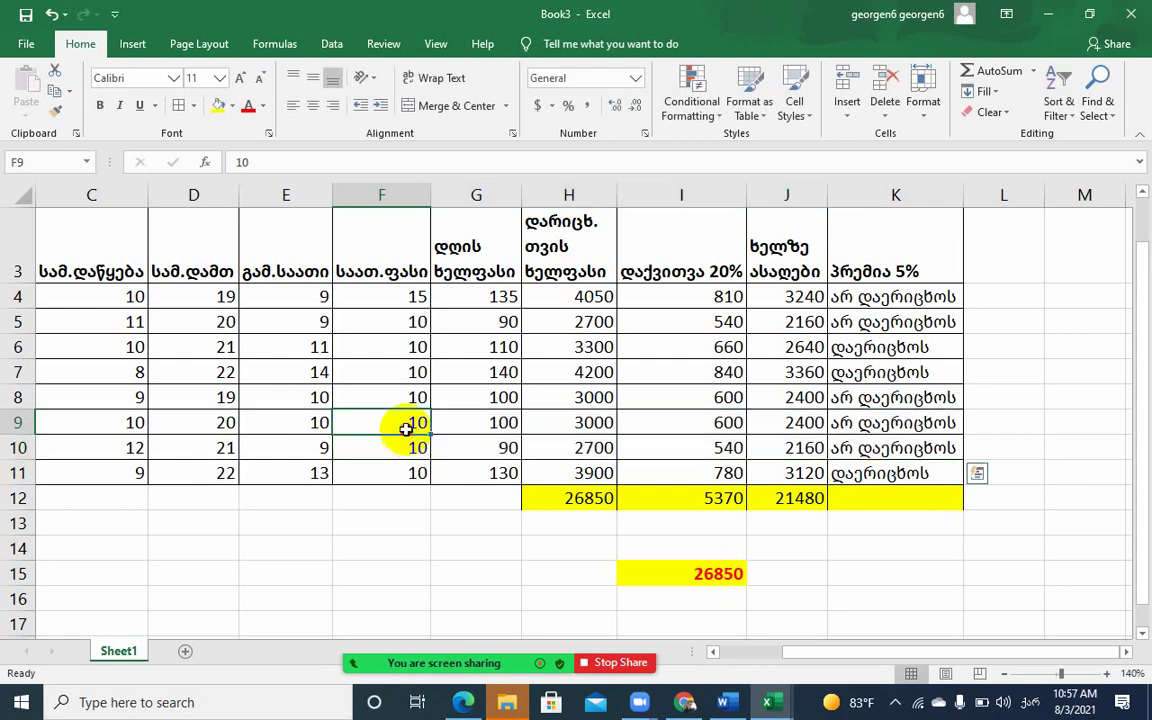
click(411, 447)
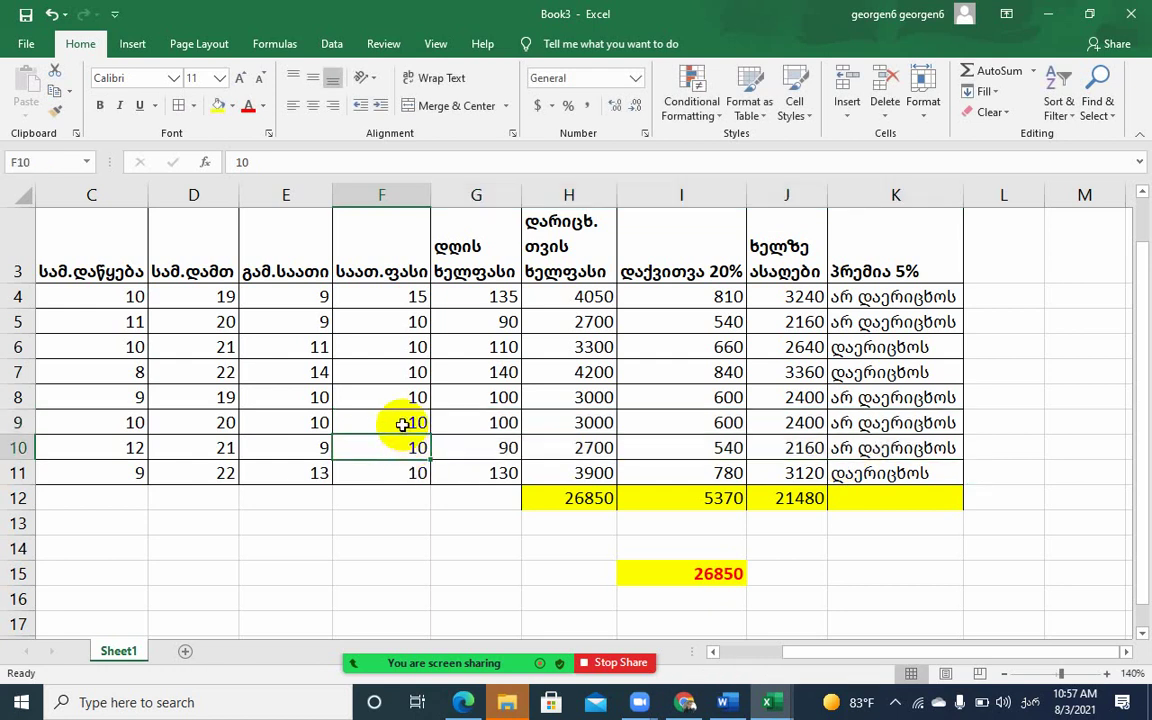
click(402, 422)
click(400, 448)
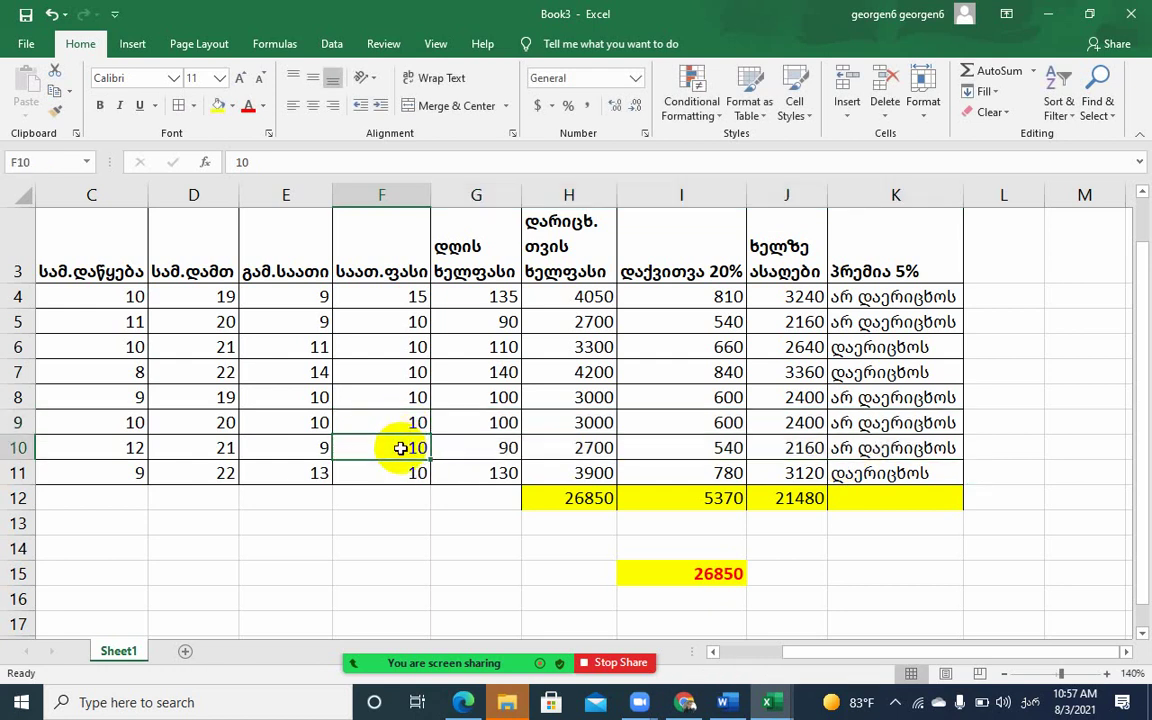
drag(404, 421, 402, 448)
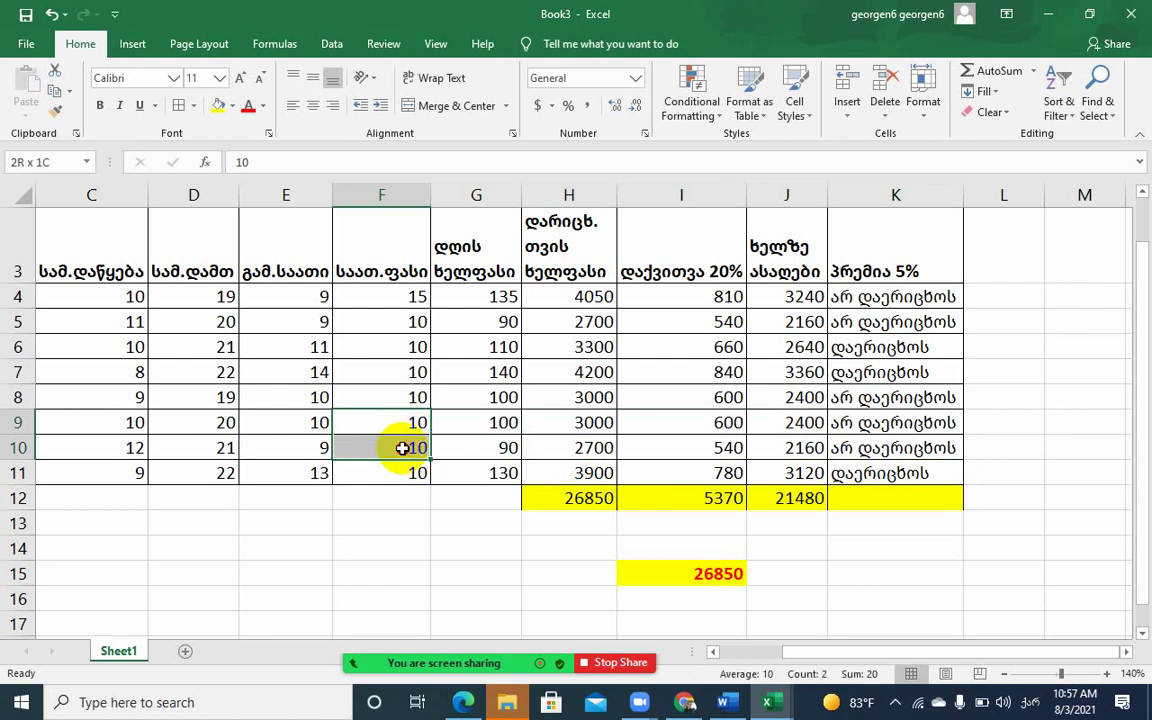
drag(402, 448, 886, 455)
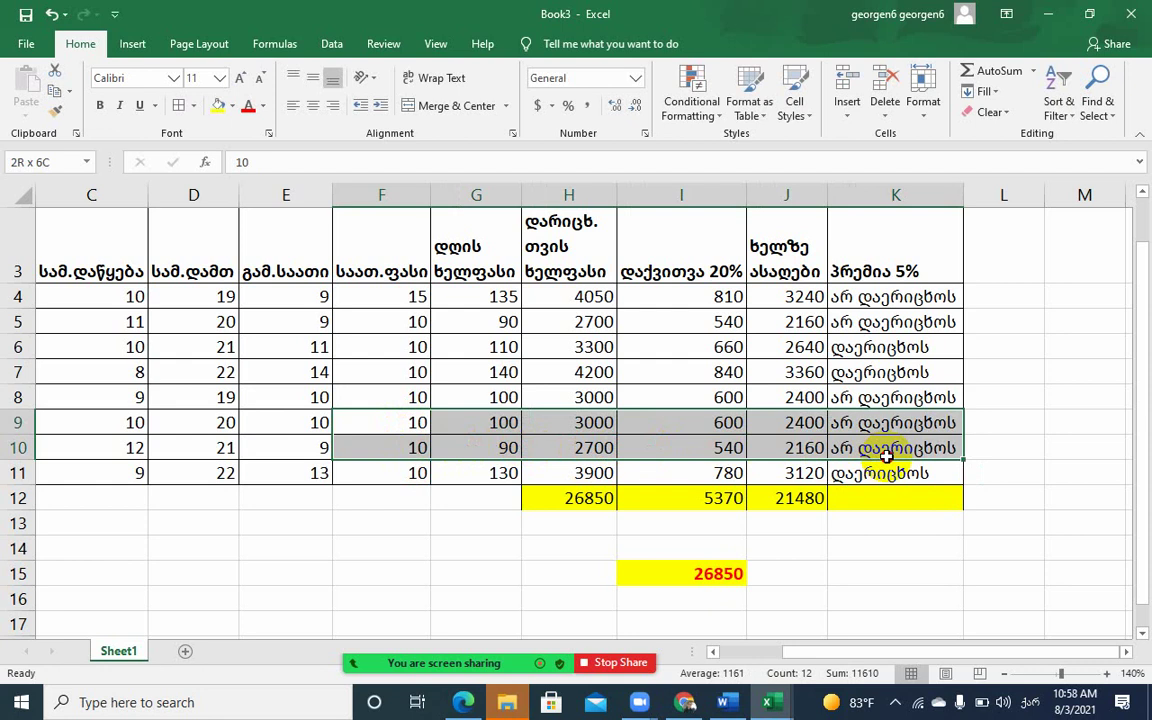
drag(905, 297, 913, 461)
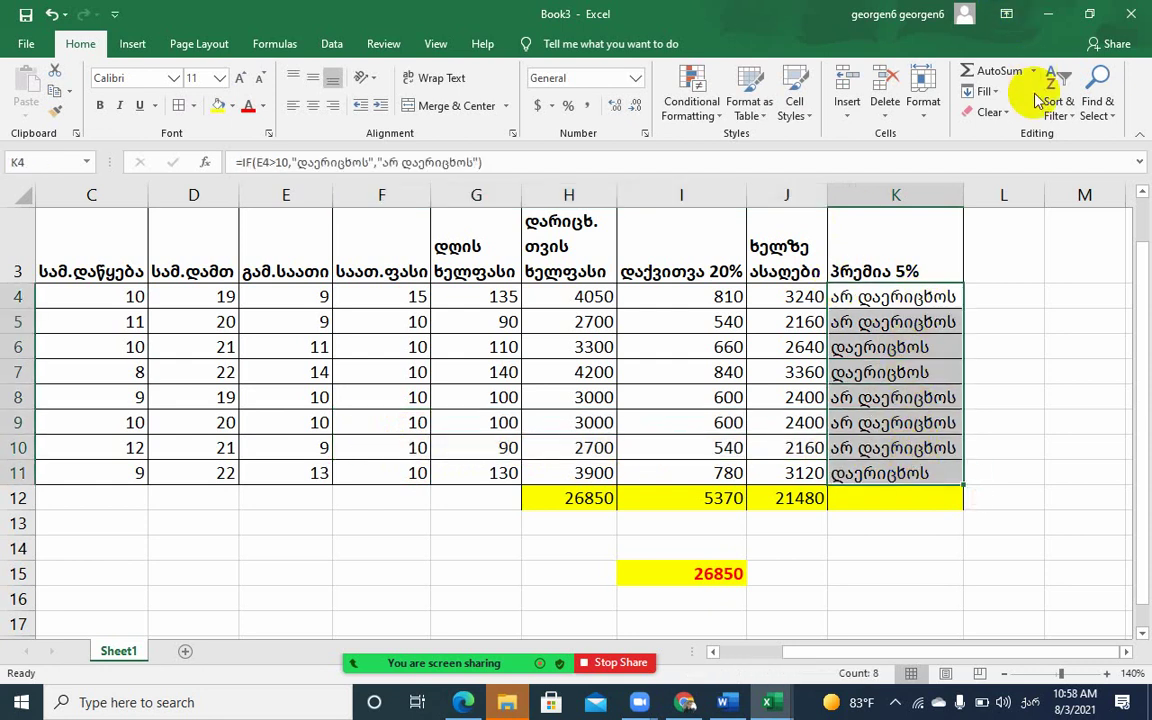
Clear the contents of K4:K11 and start an IF function in K4
click(1010, 113)
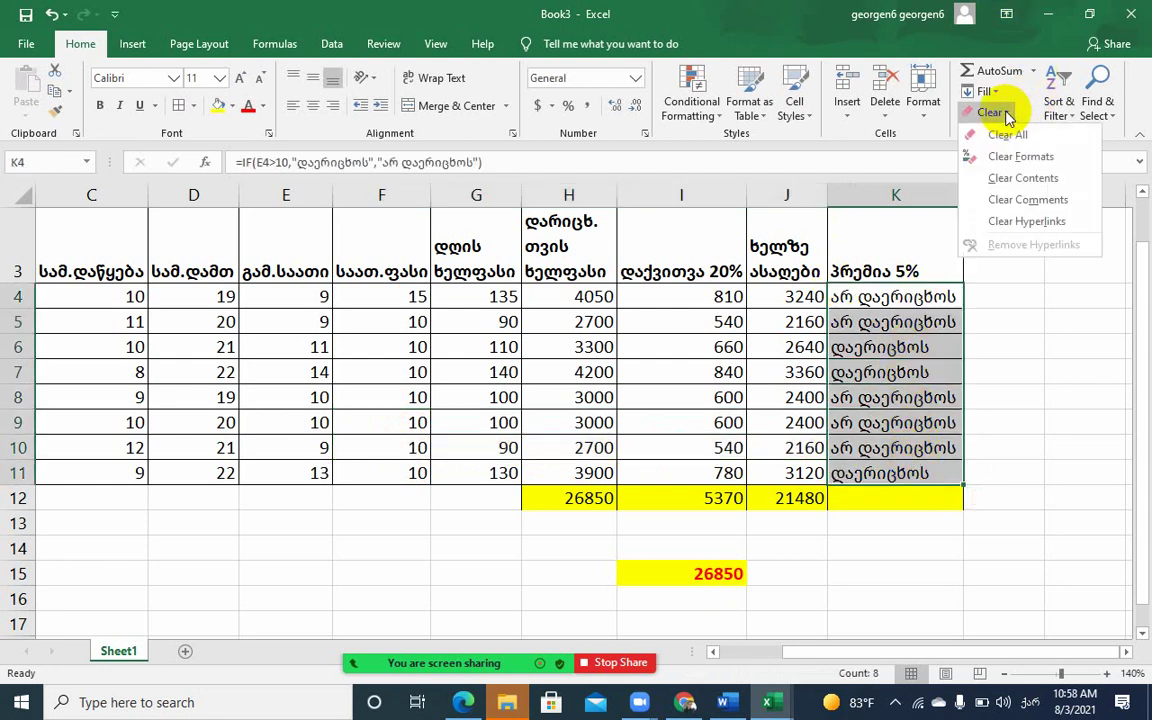
click(997, 180)
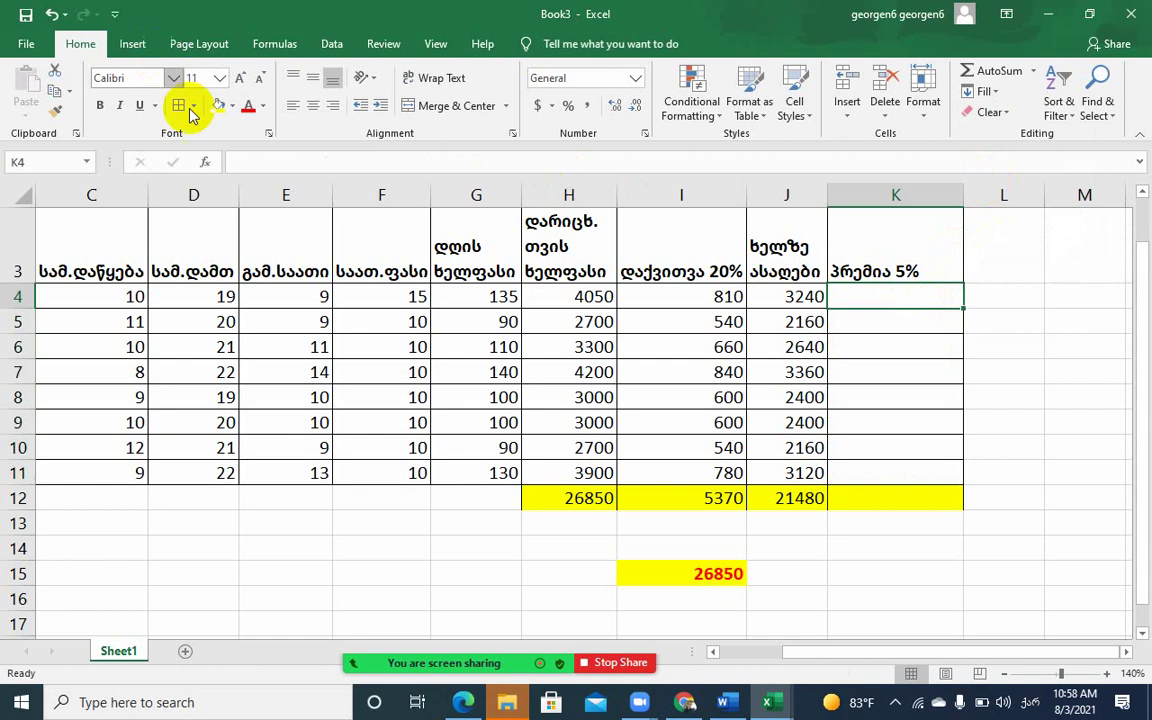
click(207, 161)
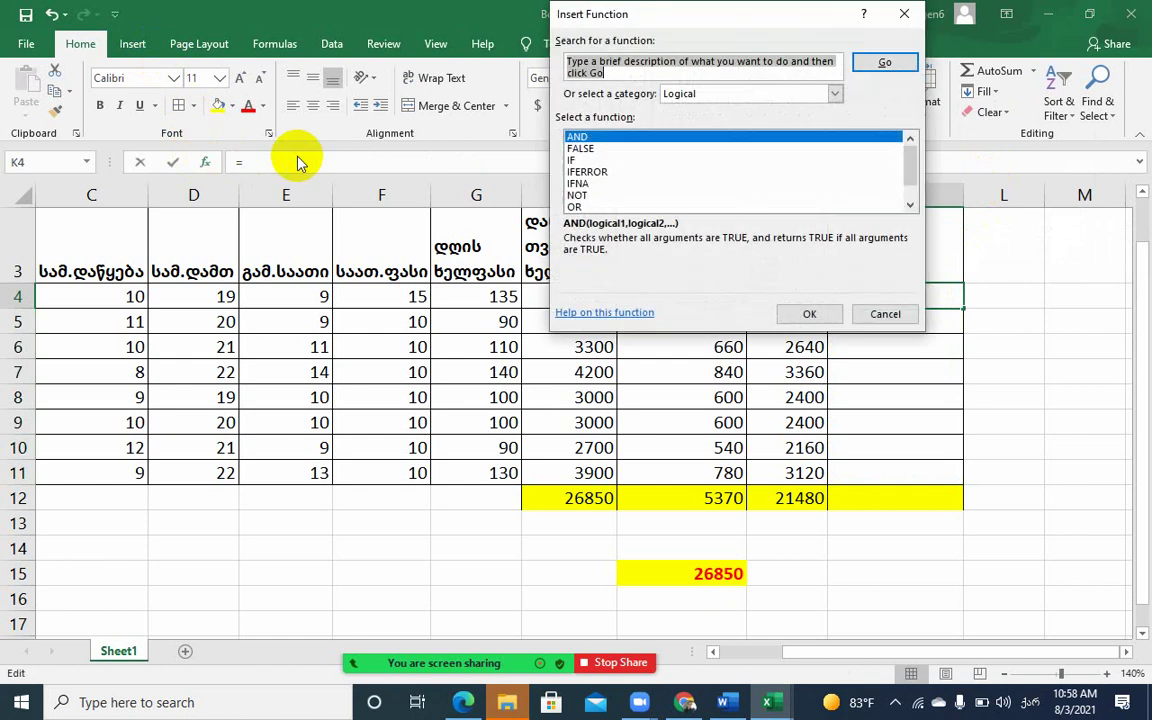
double_click(568, 160)
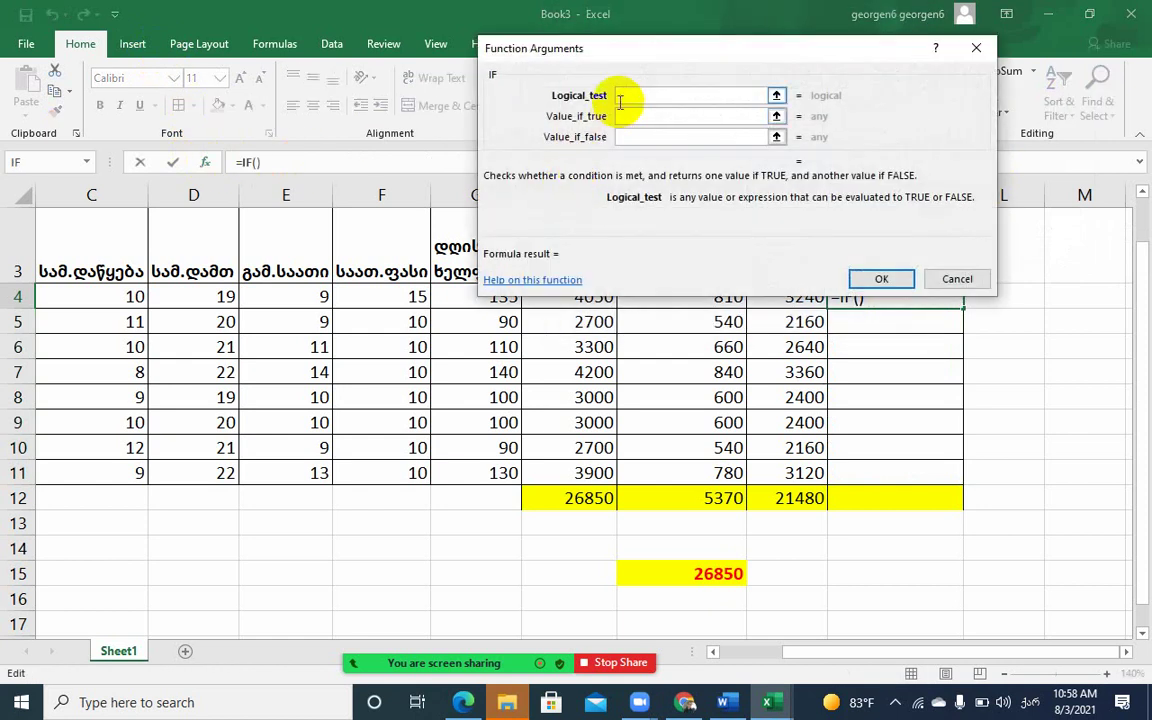
Set the IF arguments to E4>10, "კი" and "არა" and confirm the formula
drag(640, 76, 760, 79)
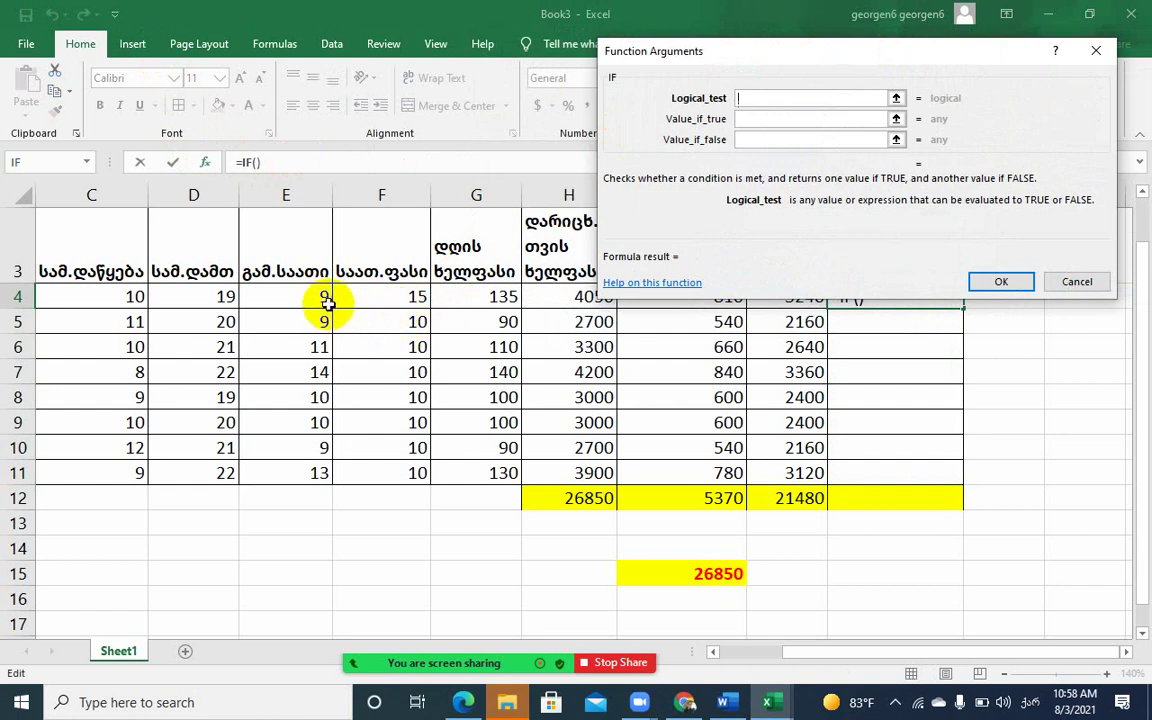
click(289, 299)
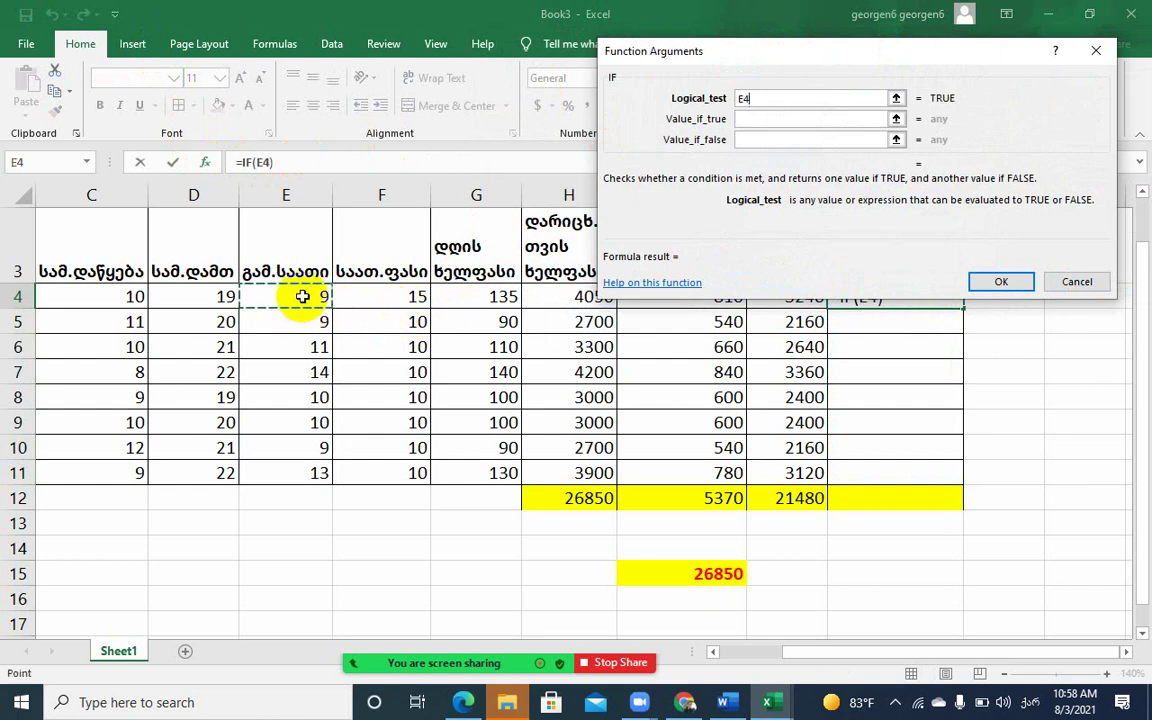
text(>)
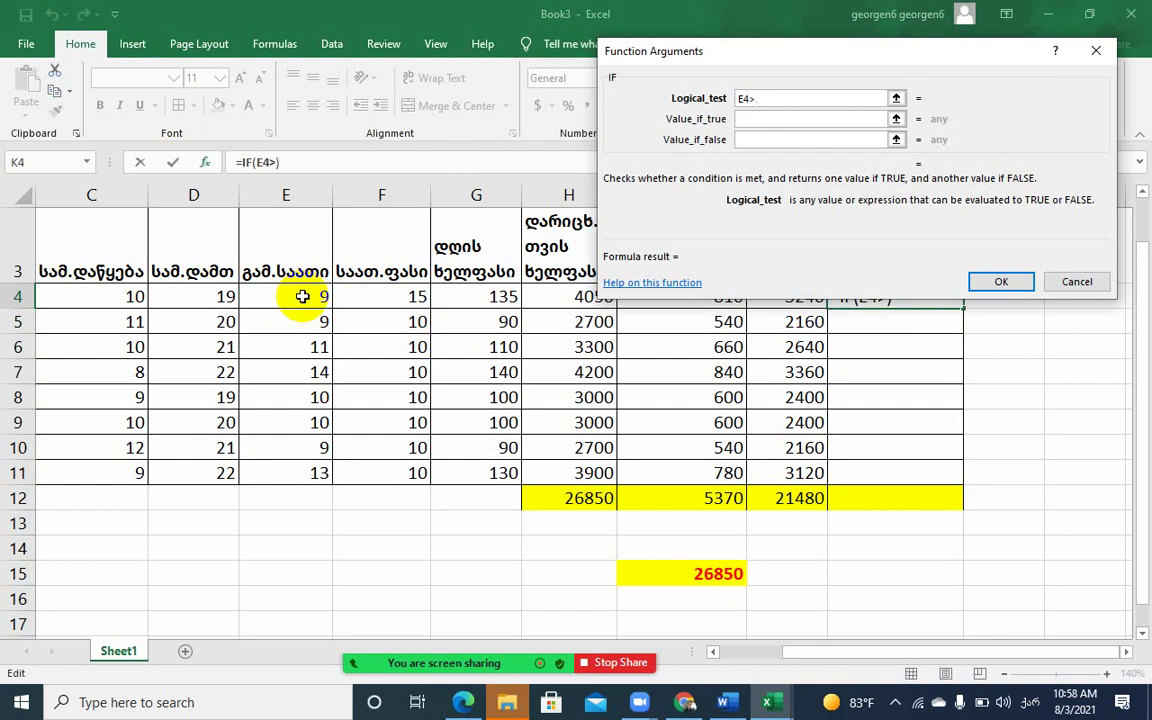
text(10)
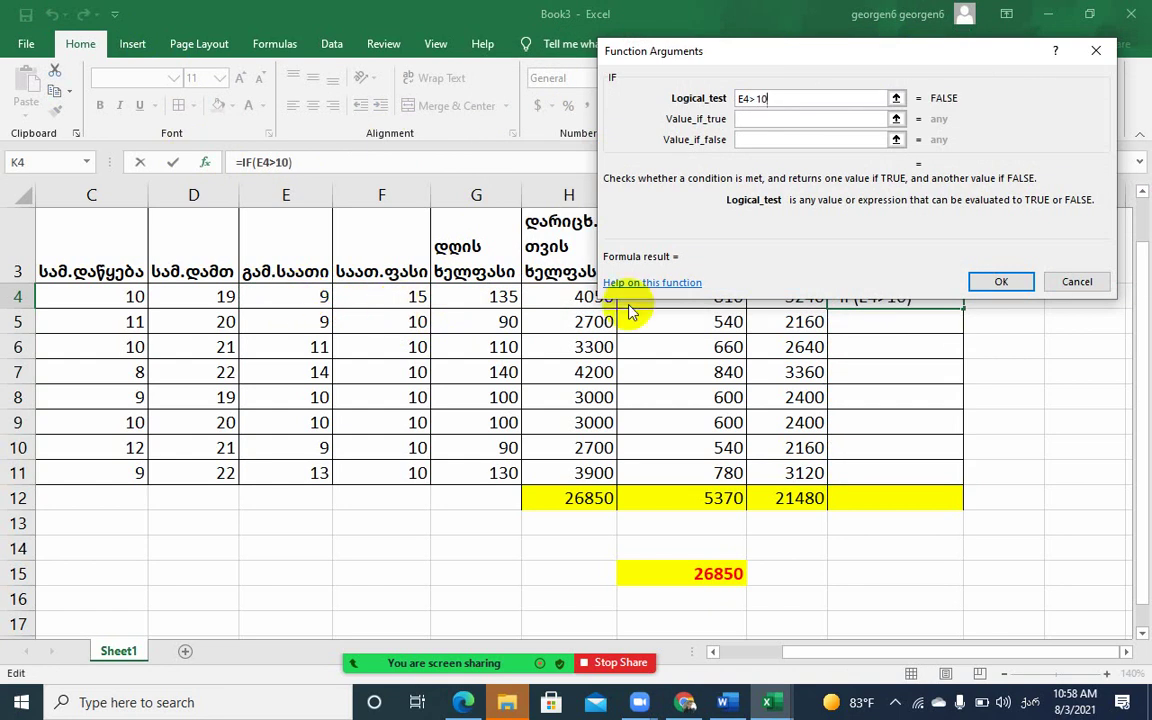
click(824, 121)
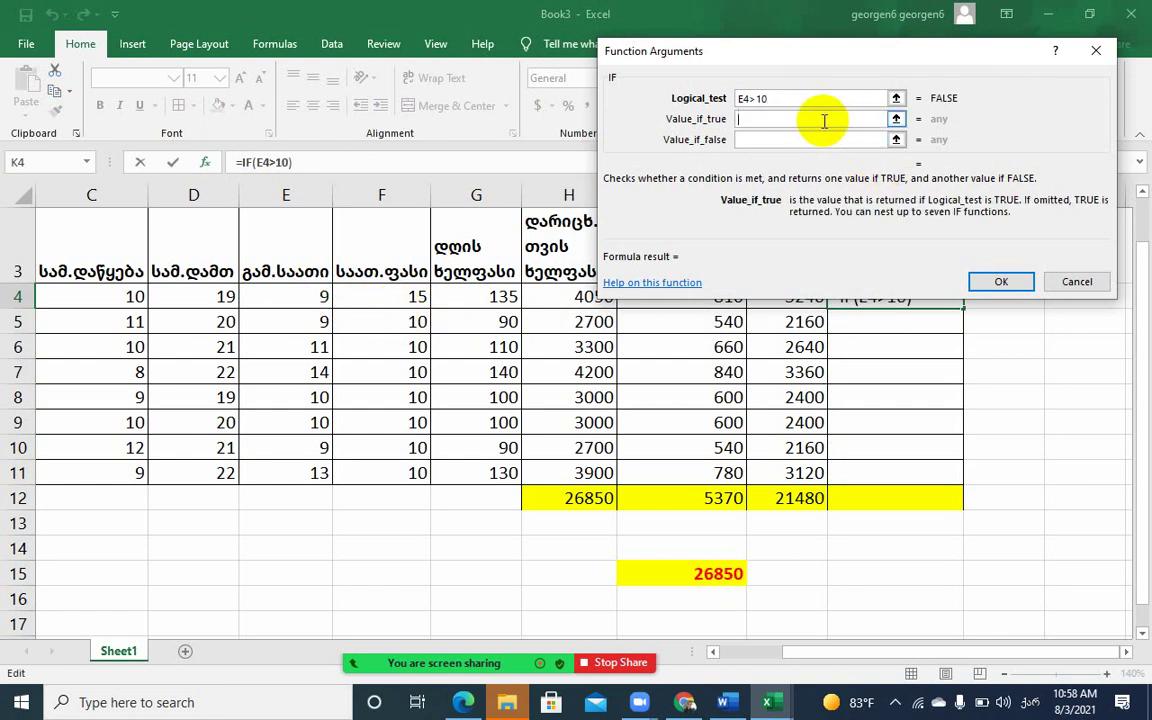
text(ვ)
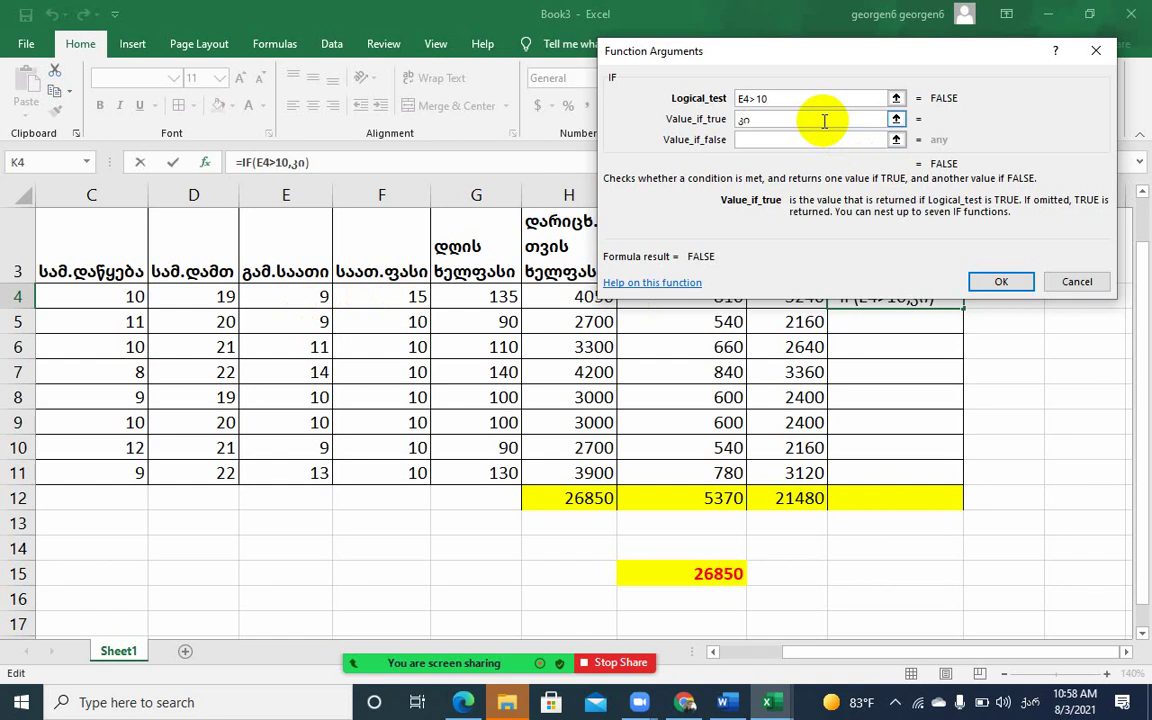
click(802, 137)
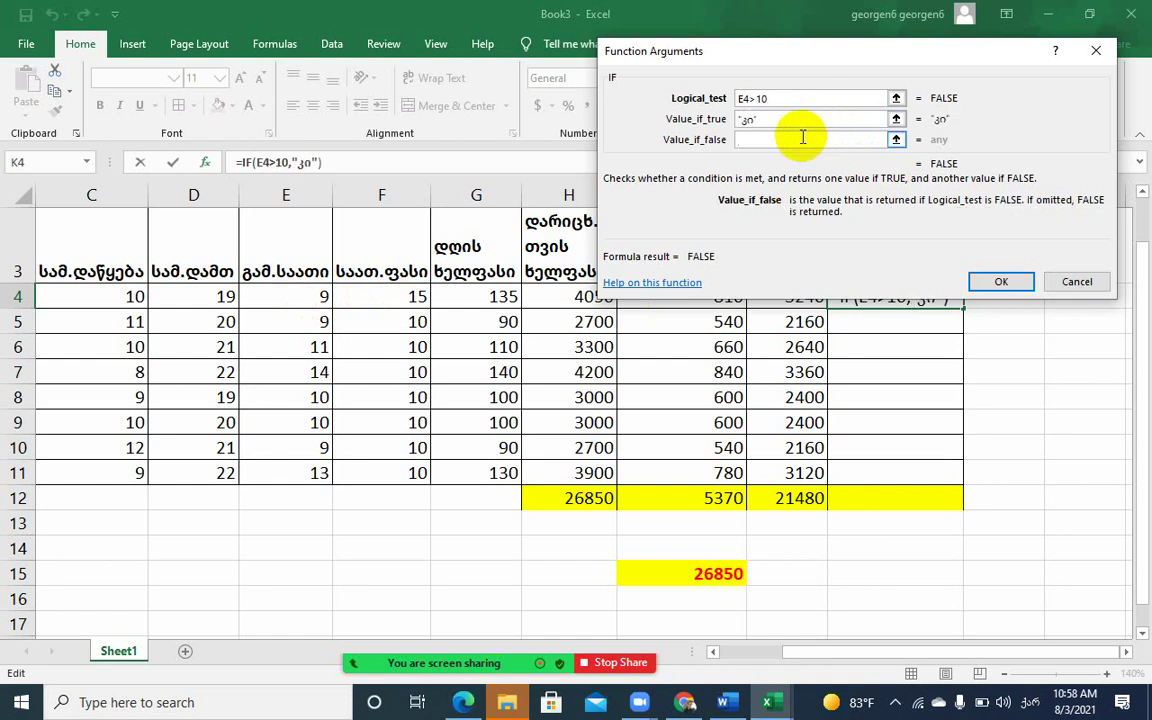
text(არა)
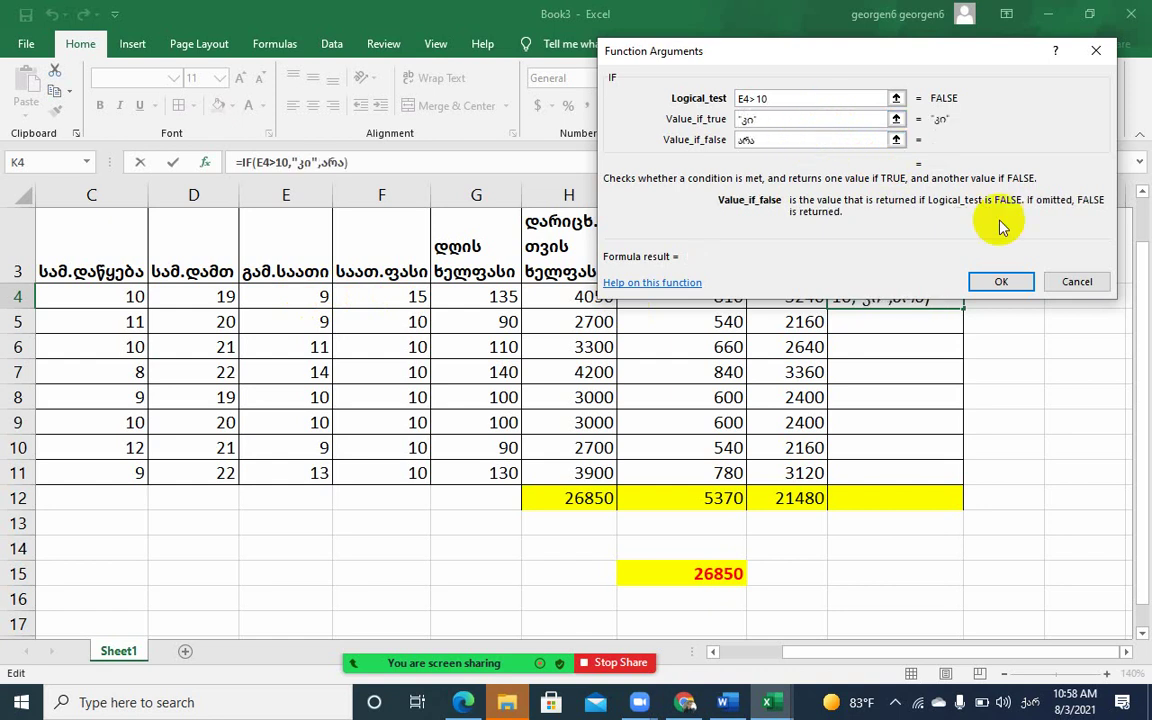
click(1003, 281)
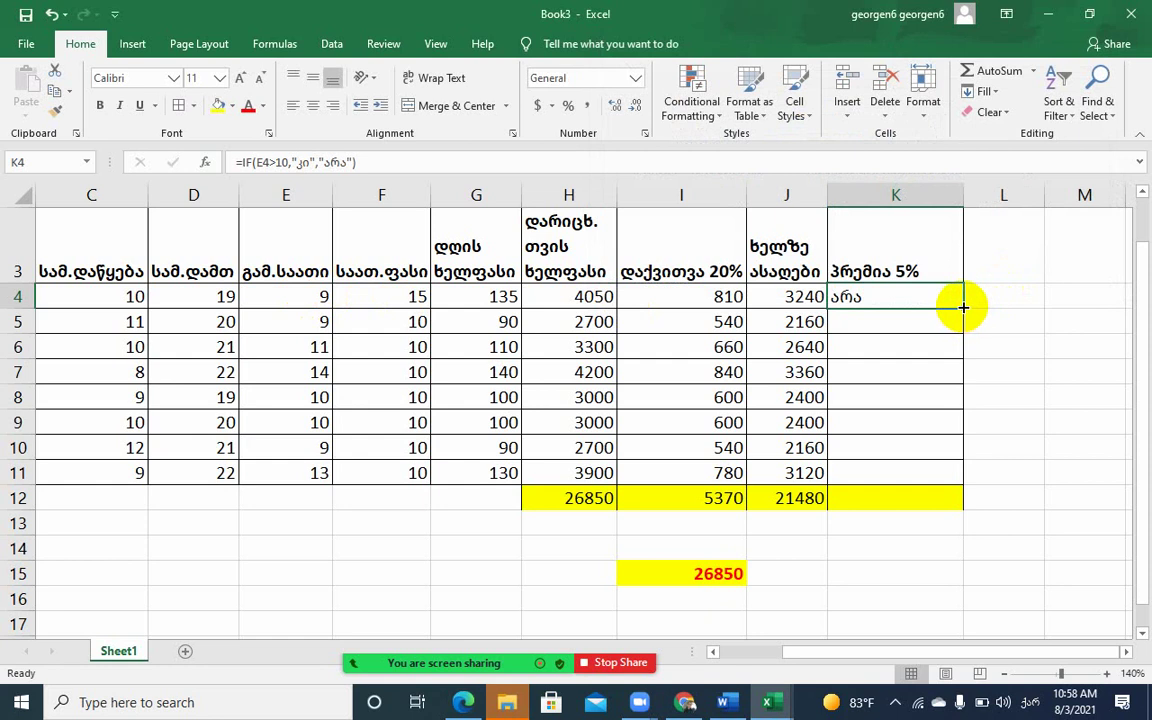
drag(963, 307, 947, 478)
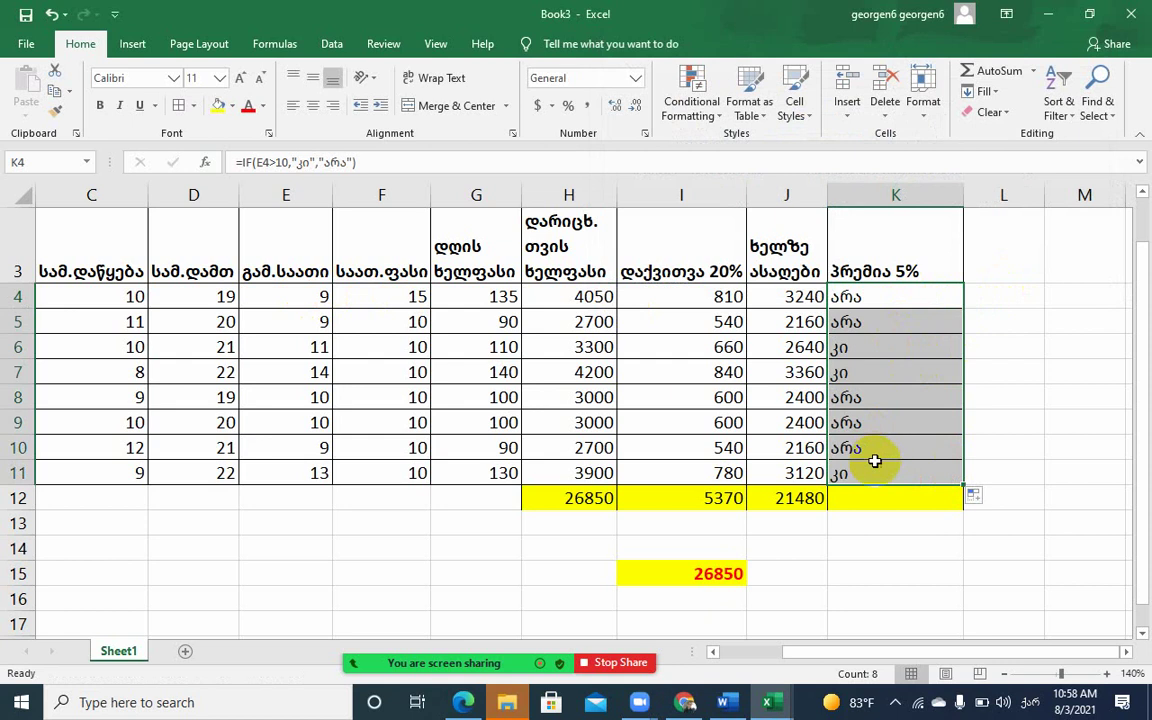
mouse_move(418, 395)
mouse_down()
mouse_move(603, 423)
mouse_move(833, 423)
mouse_up()
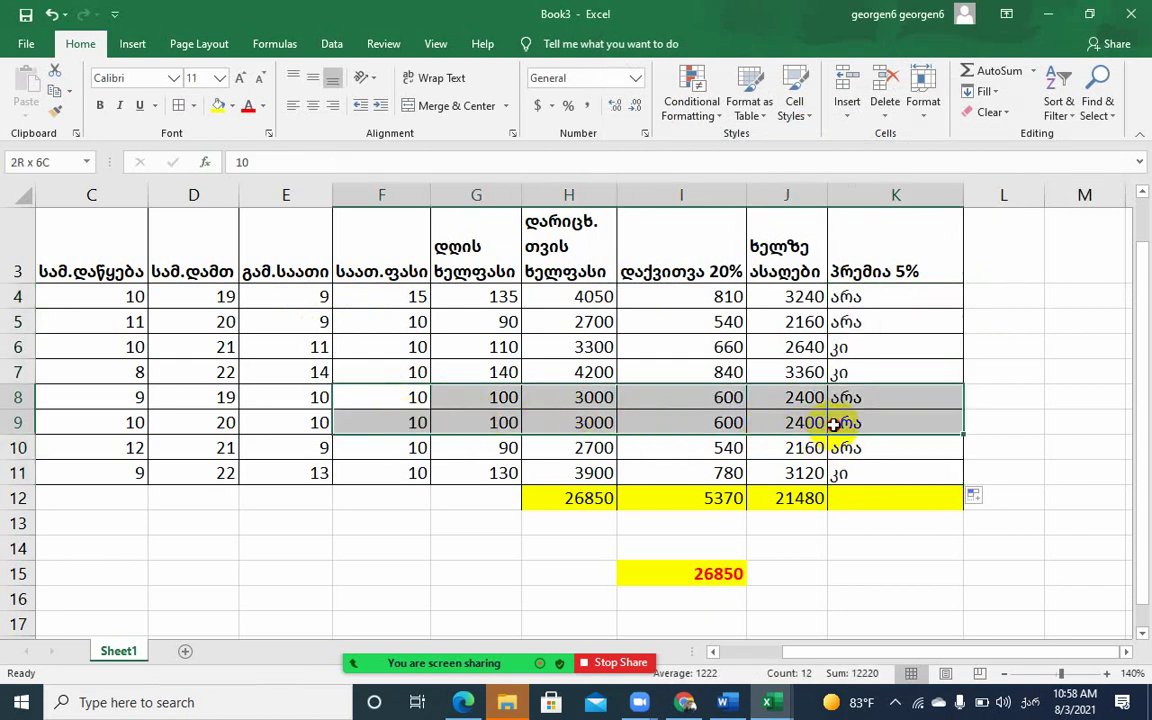
double_click(833, 423)
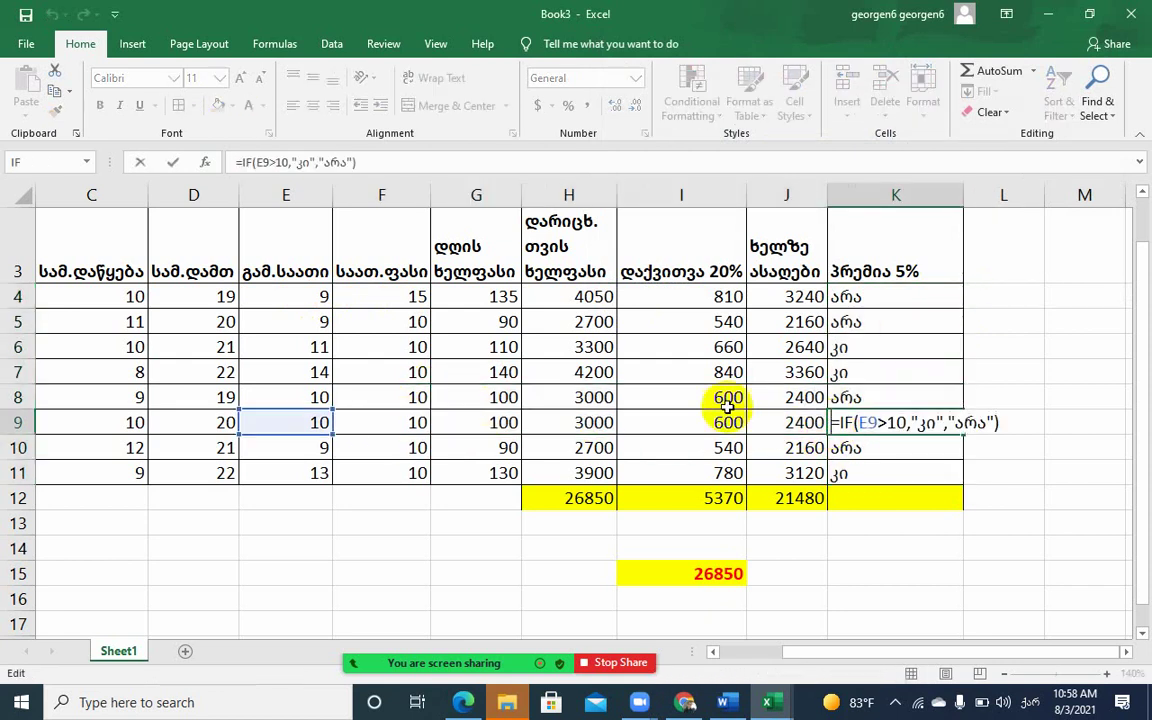
click(310, 397)
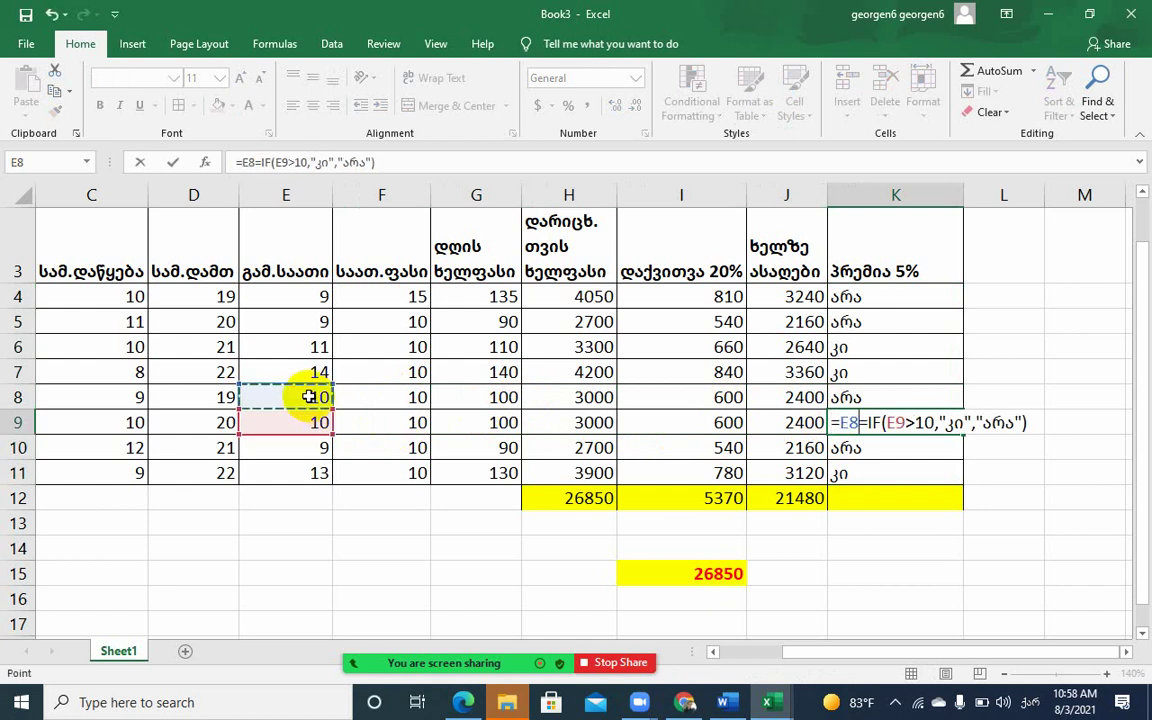
key(BackSpace)
key(BackSpace)
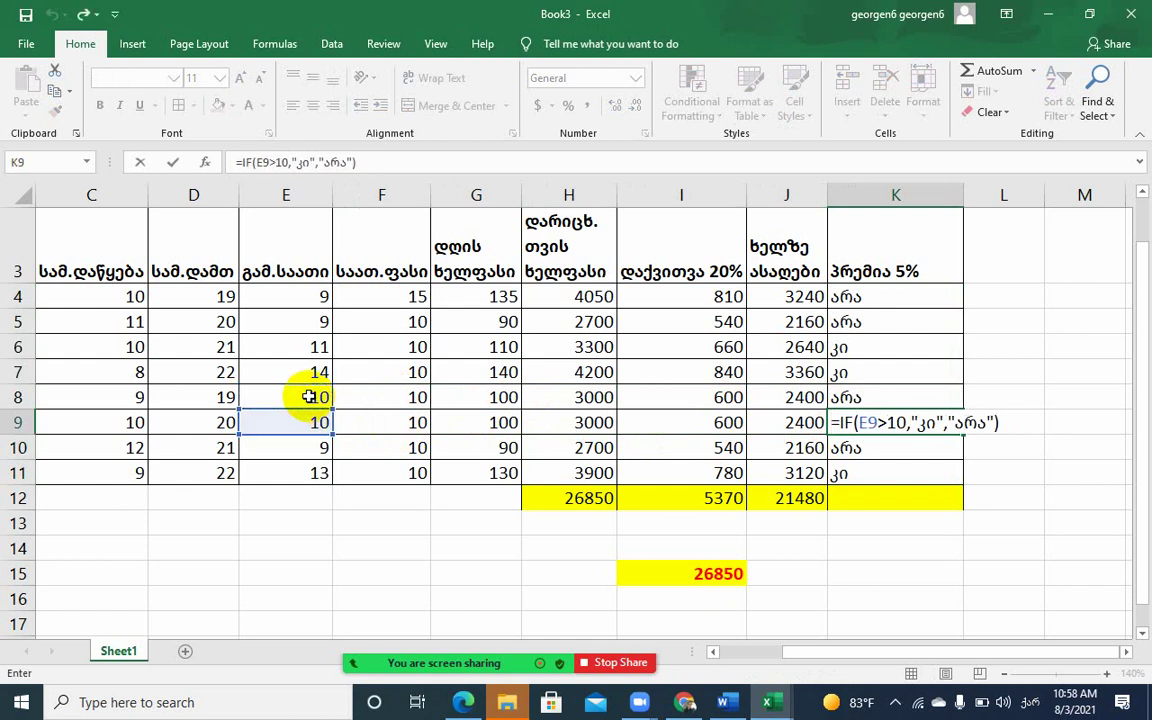
key(Return)
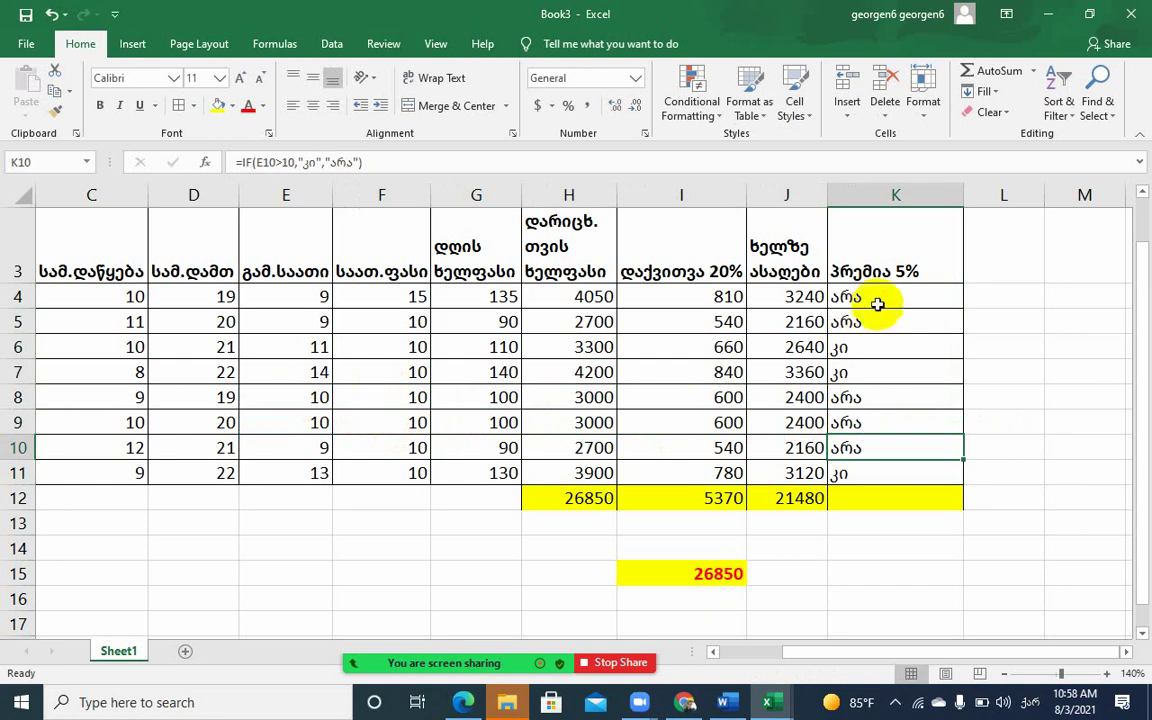
drag(882, 296, 876, 473)
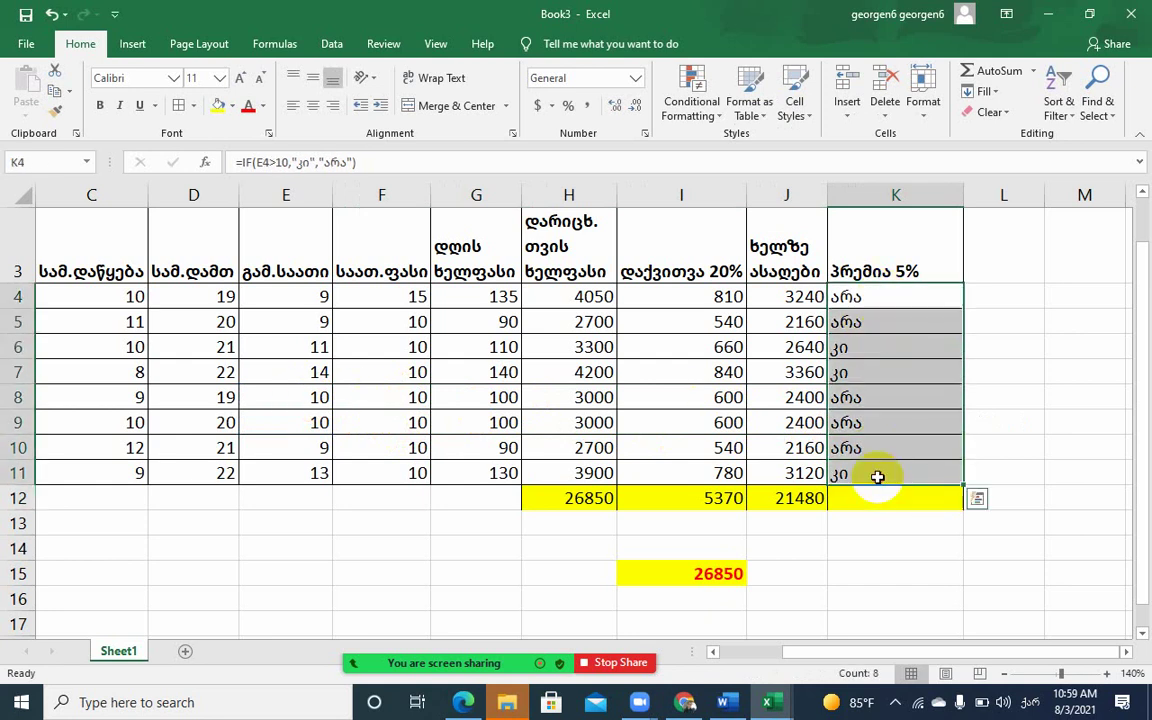
Clear the contents of K4:K11 and start an IF function in K4
click(1005, 113)
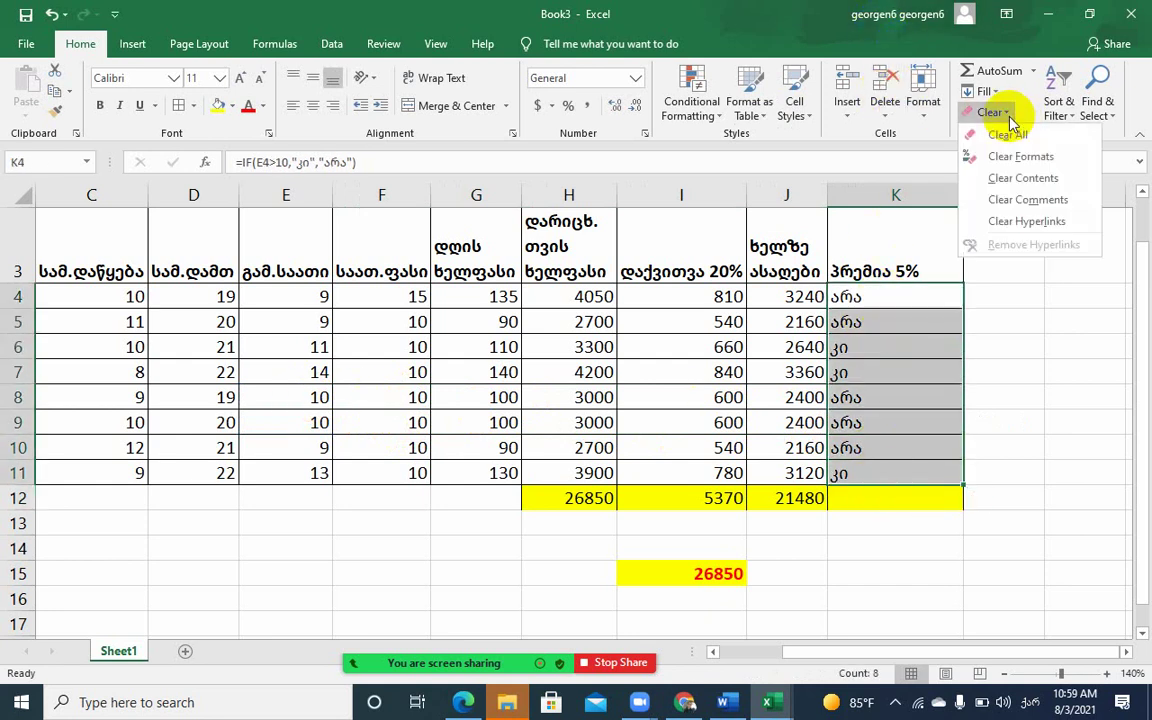
click(1004, 179)
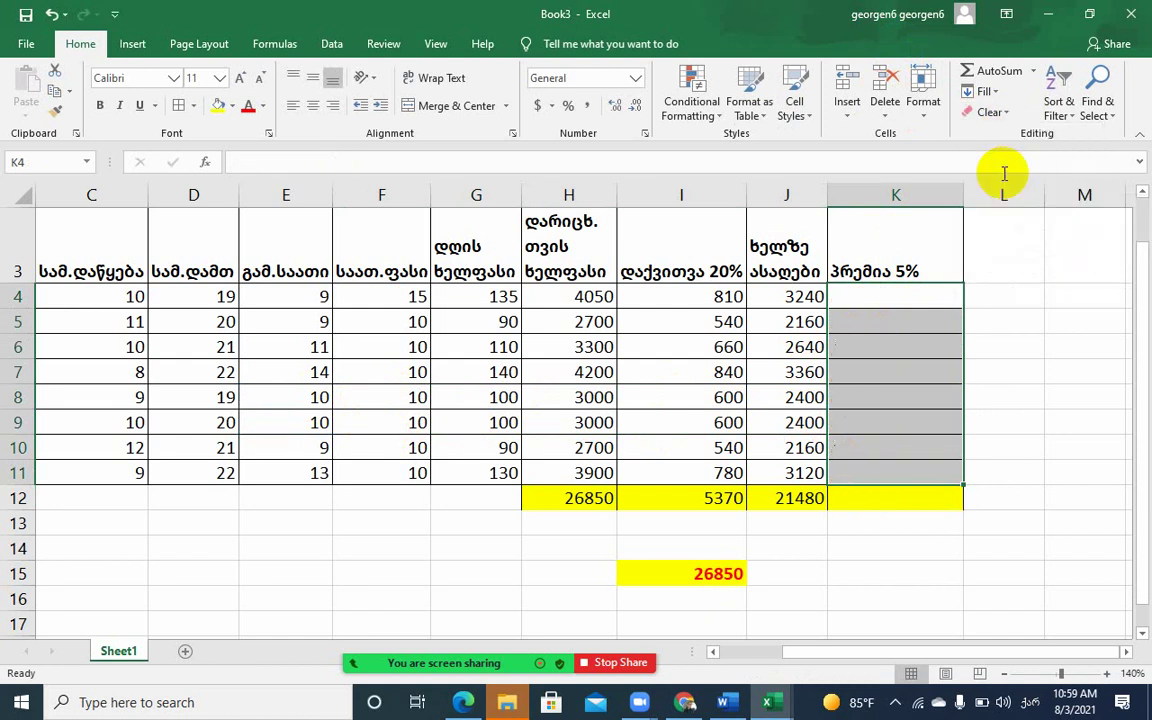
click(874, 298)
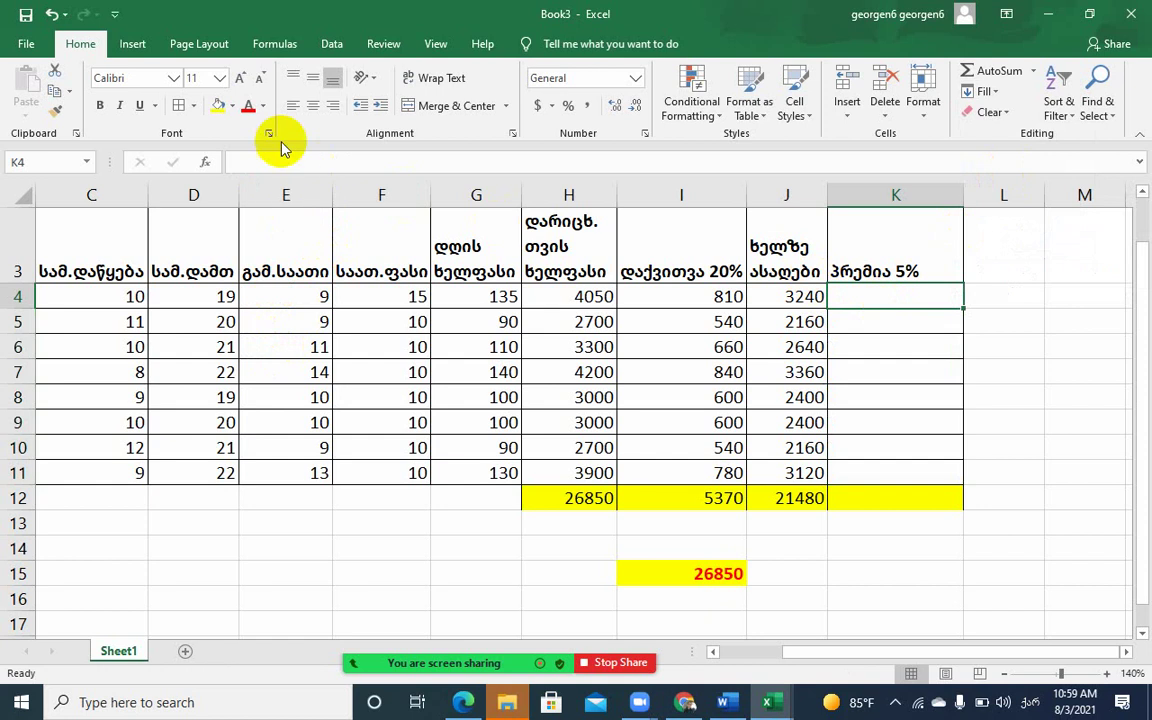
click(207, 163)
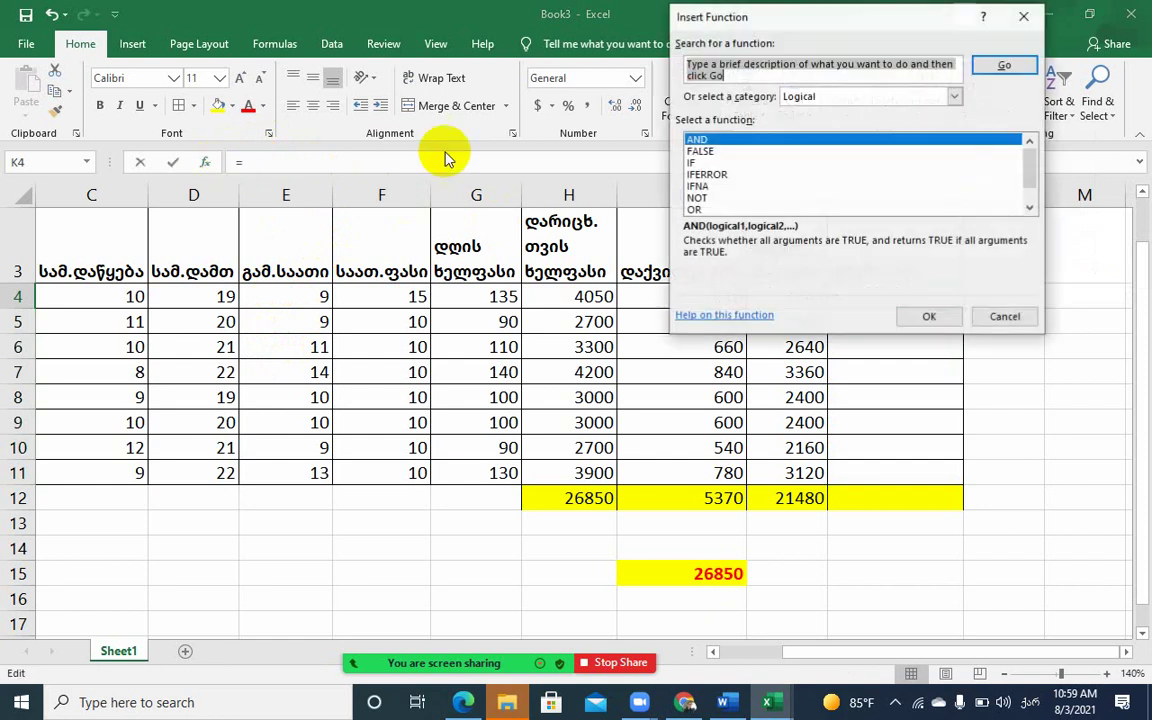
double_click(690, 170)
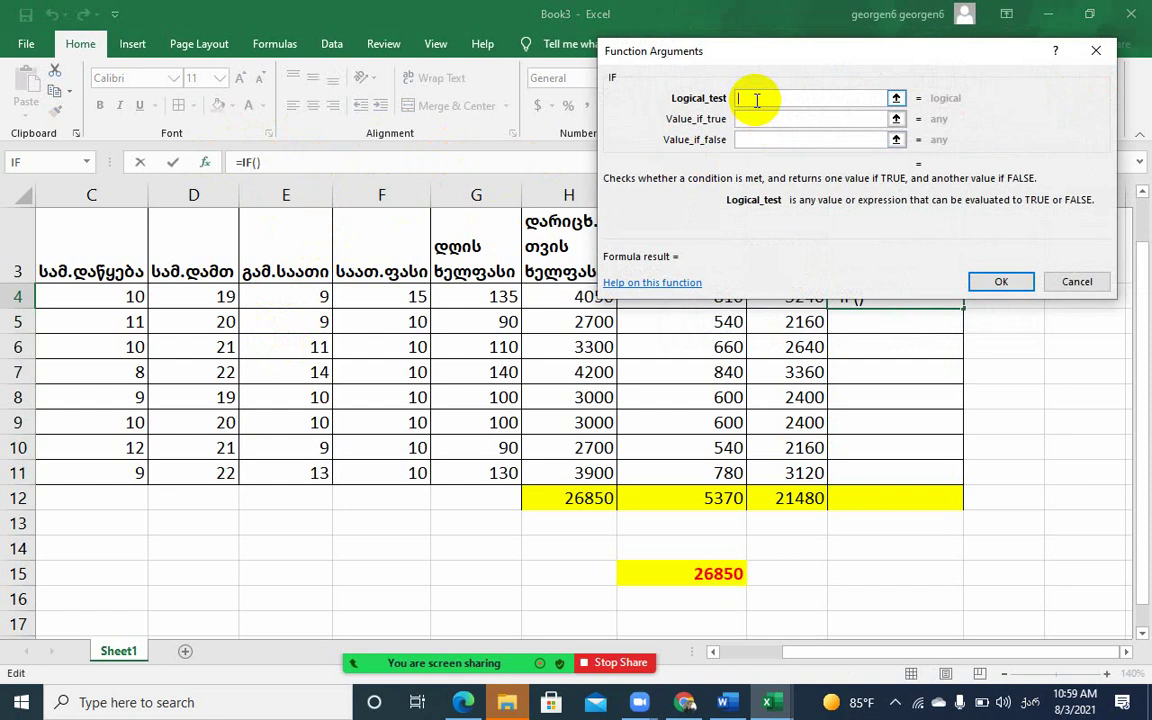
Enter =IF(E4>10,"დაერიცხოს","არ დაერიცხოს") in K4 and fill it down to K11
click(313, 297)
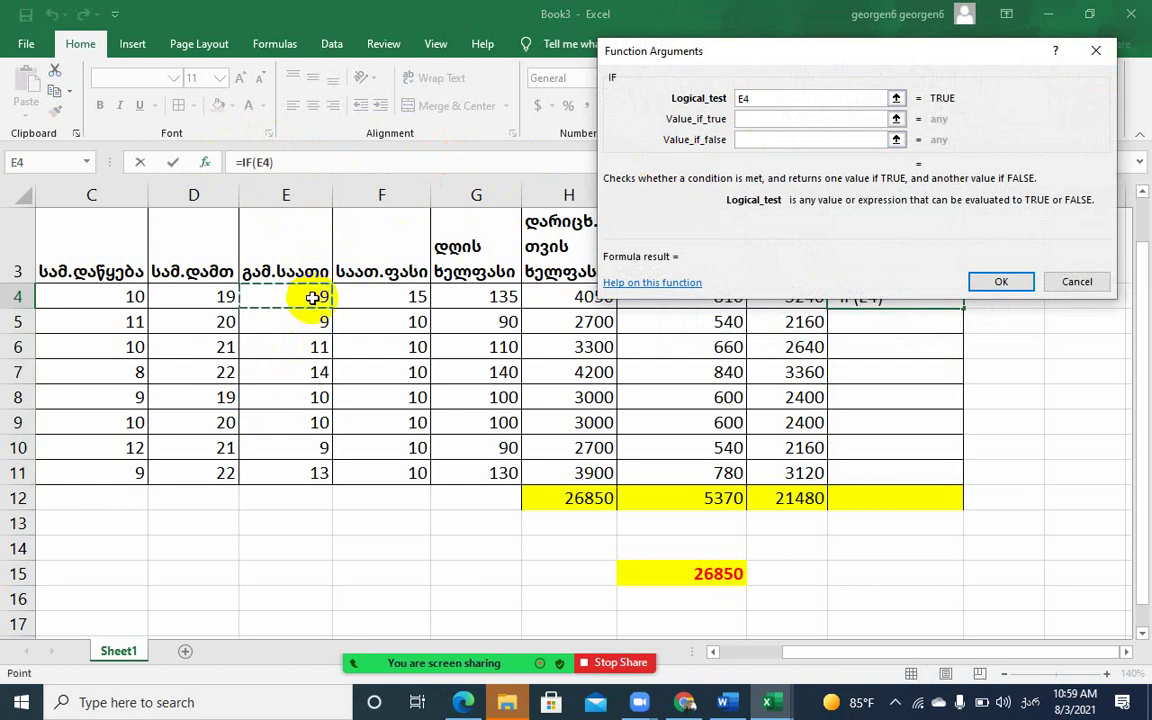
text(>10)
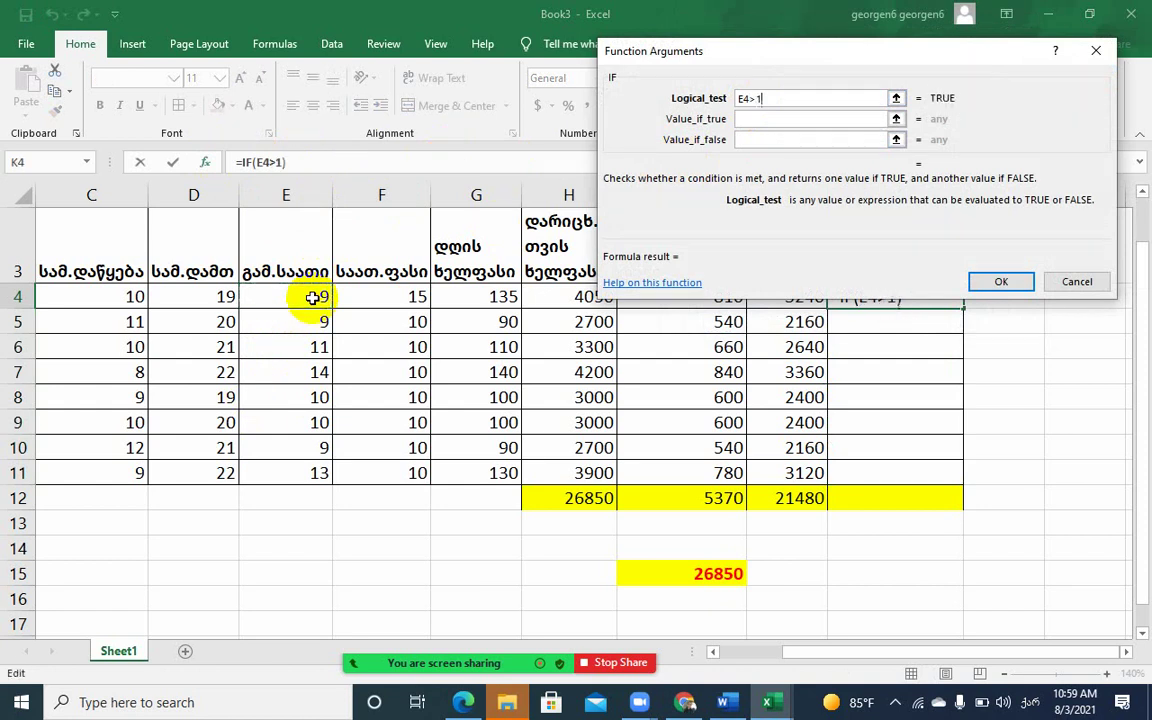
click(777, 118)
text(დაერ)
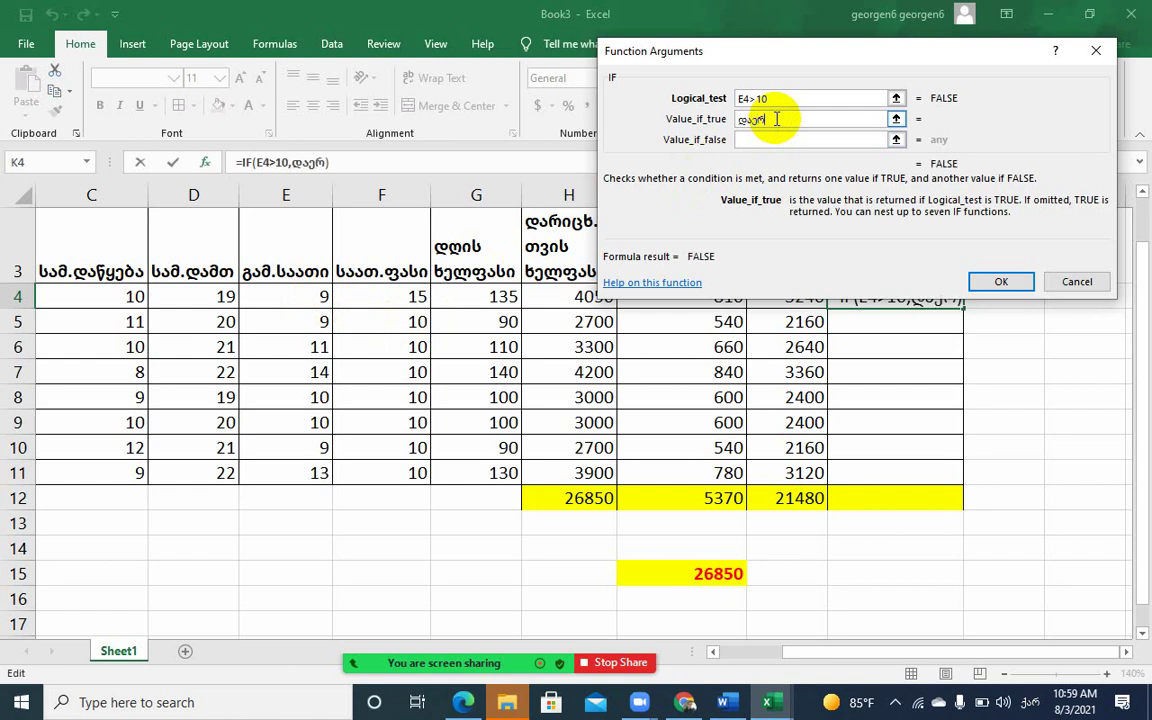
text(იცხოს)
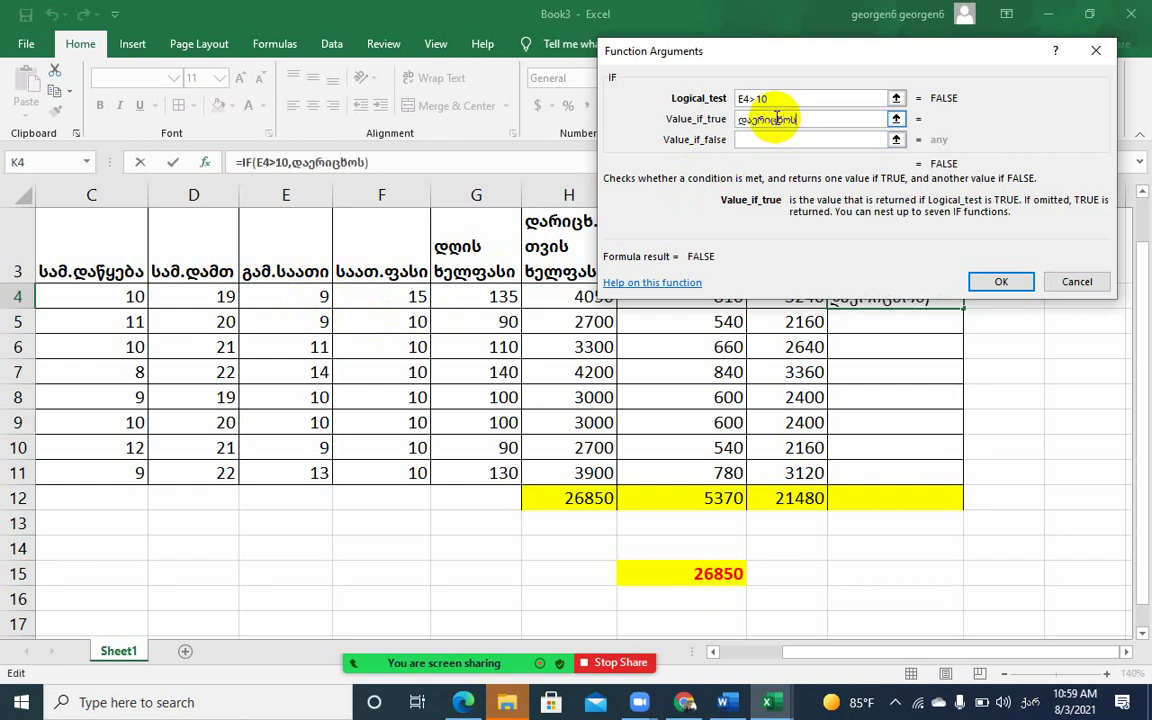
click(750, 139)
text(არ )
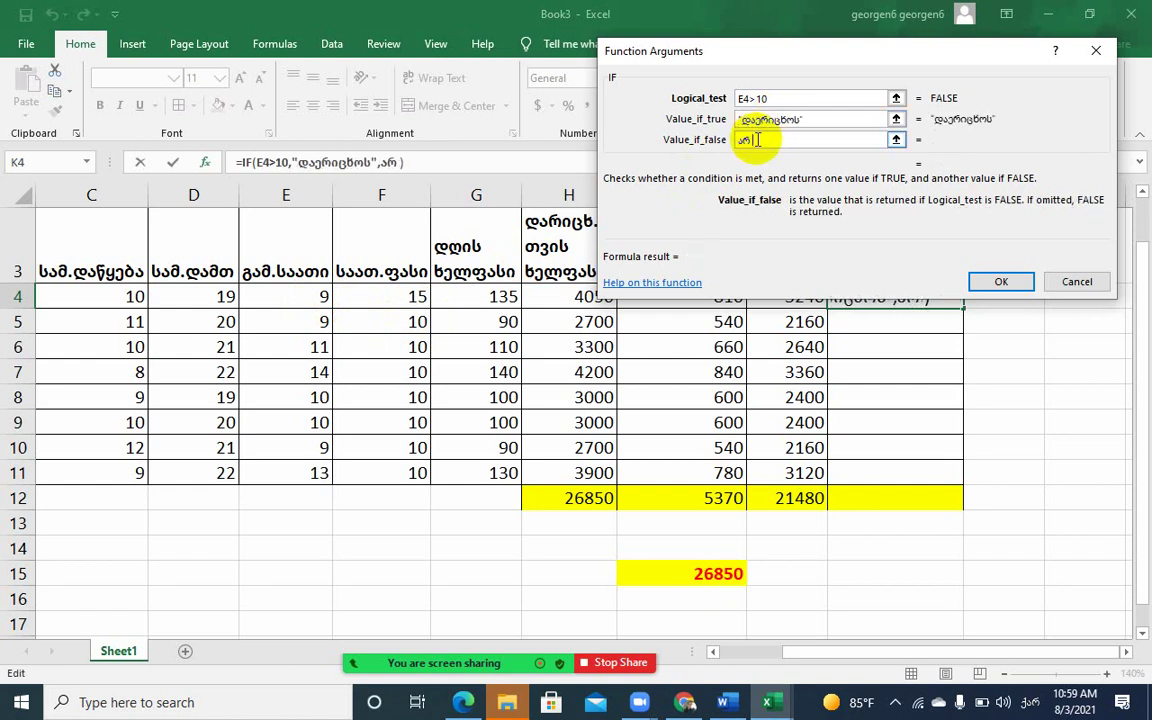
text(დაერიცხ)
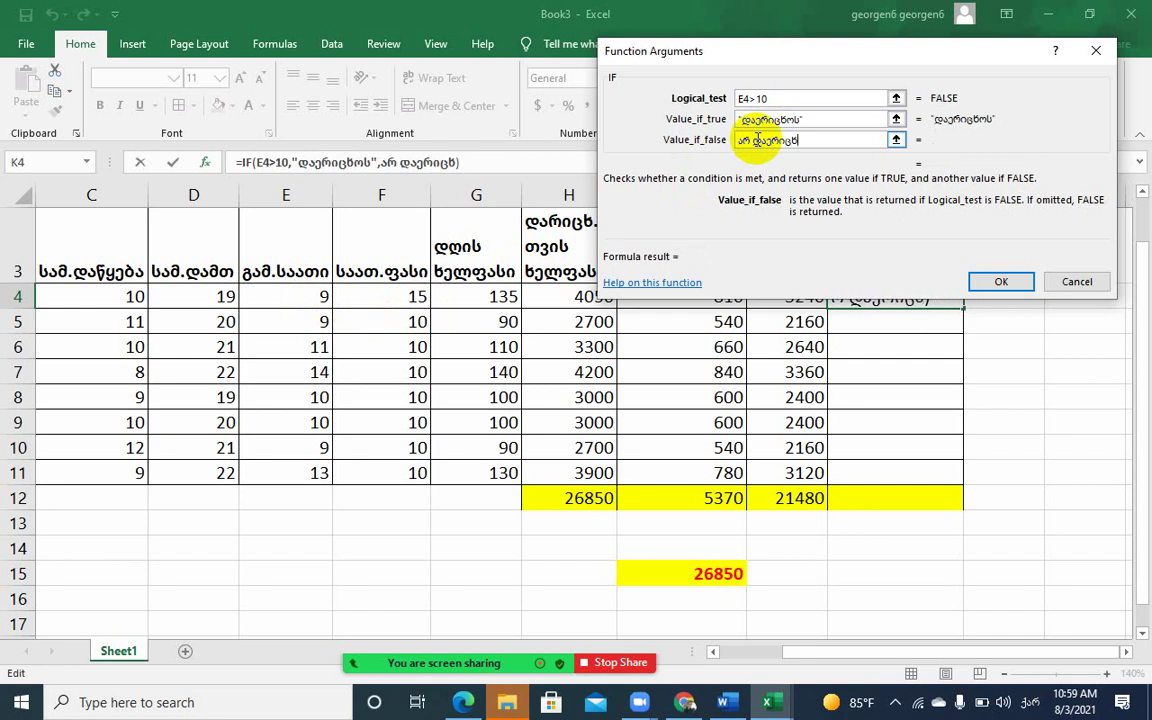
text(ოს)
click(727, 100)
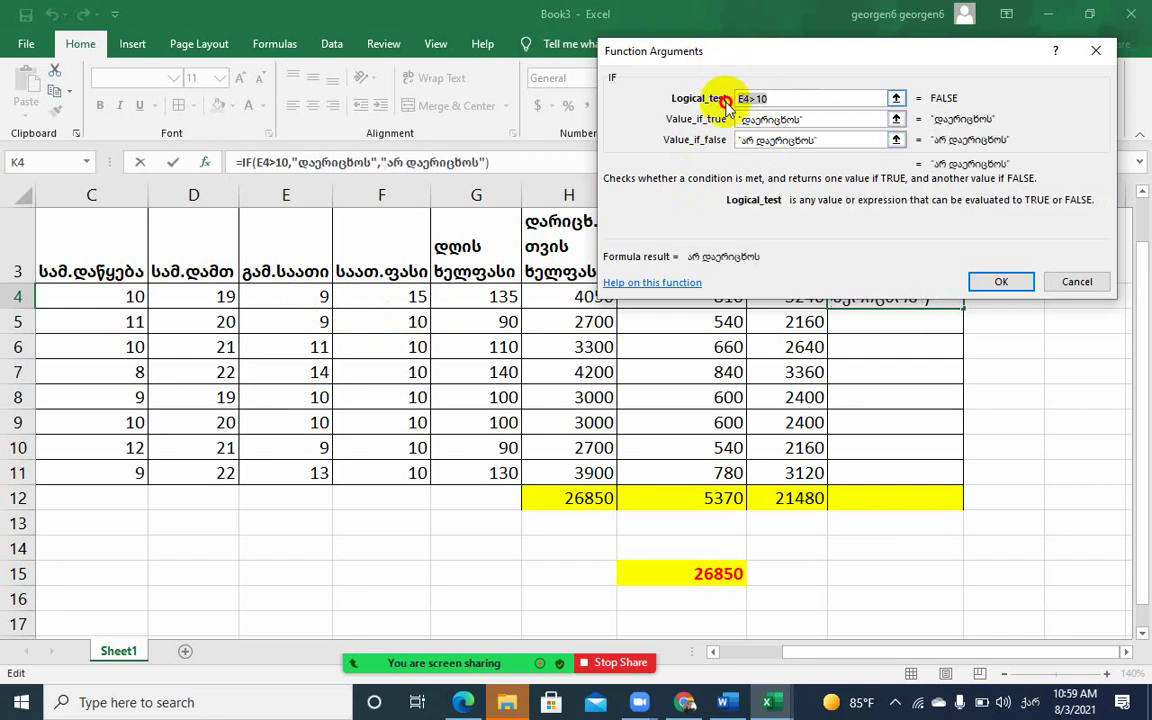
click(1004, 281)
drag(963, 307, 935, 472)
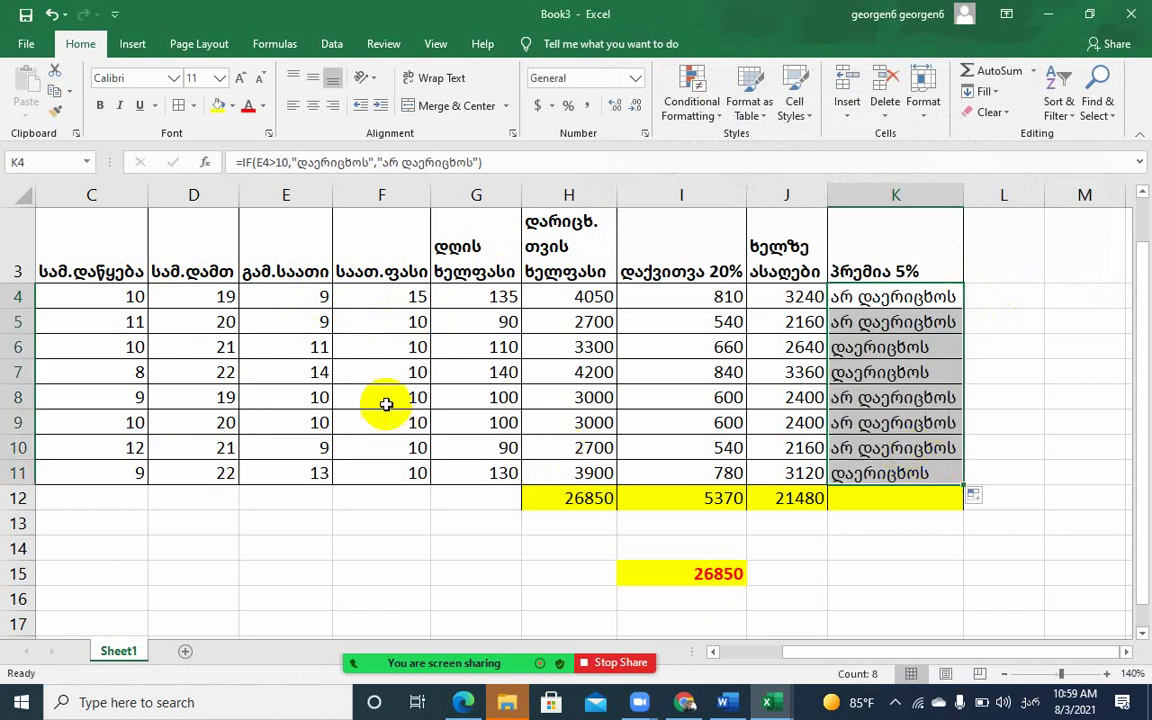
Select E8:F9, start and cancel an IF function, then open K4's formula for editing
mouse_move(314, 396)
mouse_down()
mouse_move(405, 413)
mouse_move(879, 417)
mouse_up()
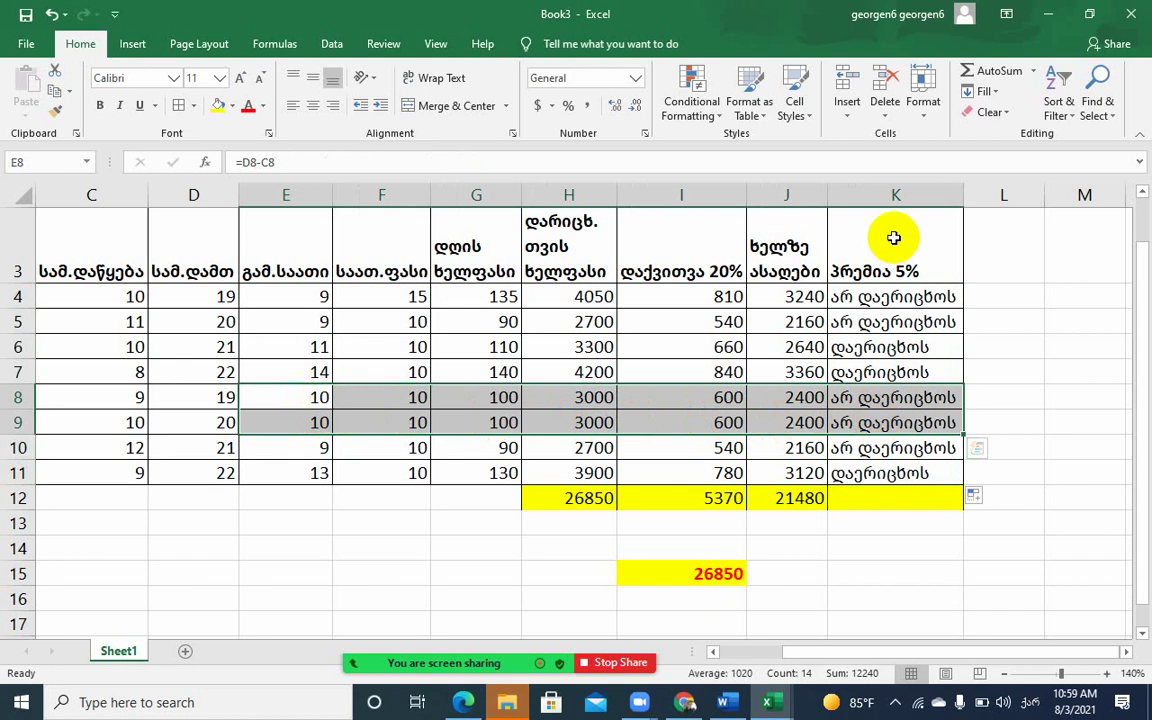
click(203, 165)
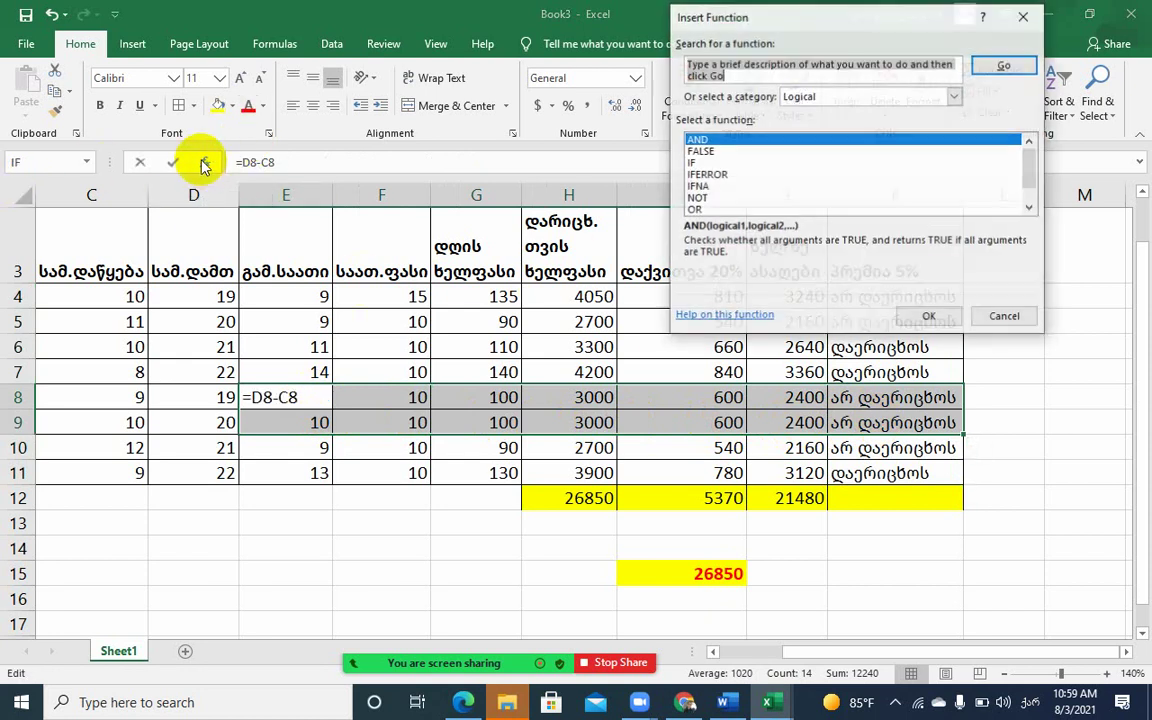
double_click(700, 163)
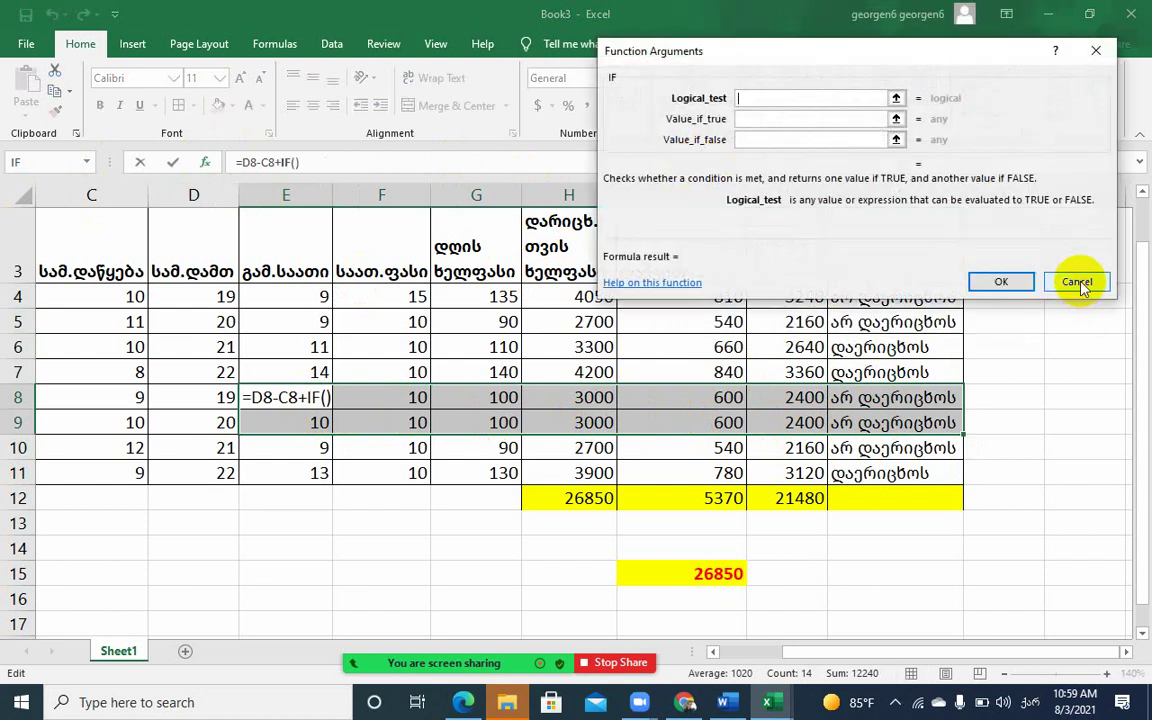
click(1078, 282)
click(862, 297)
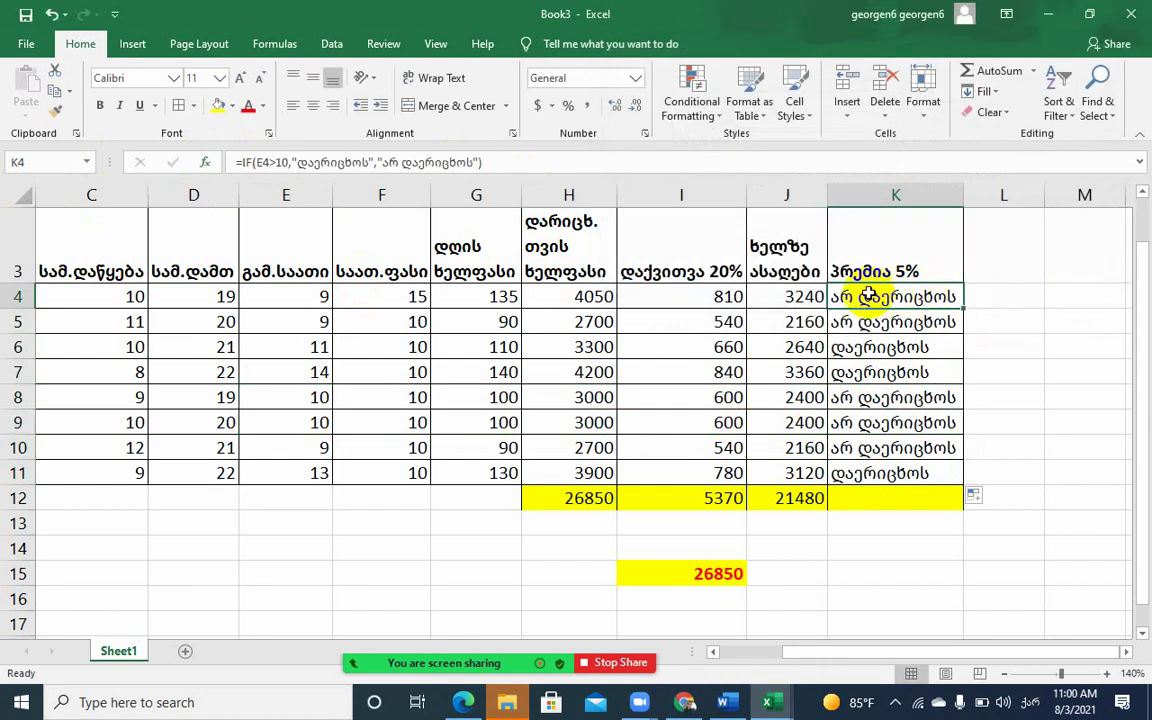
double_click(889, 297)
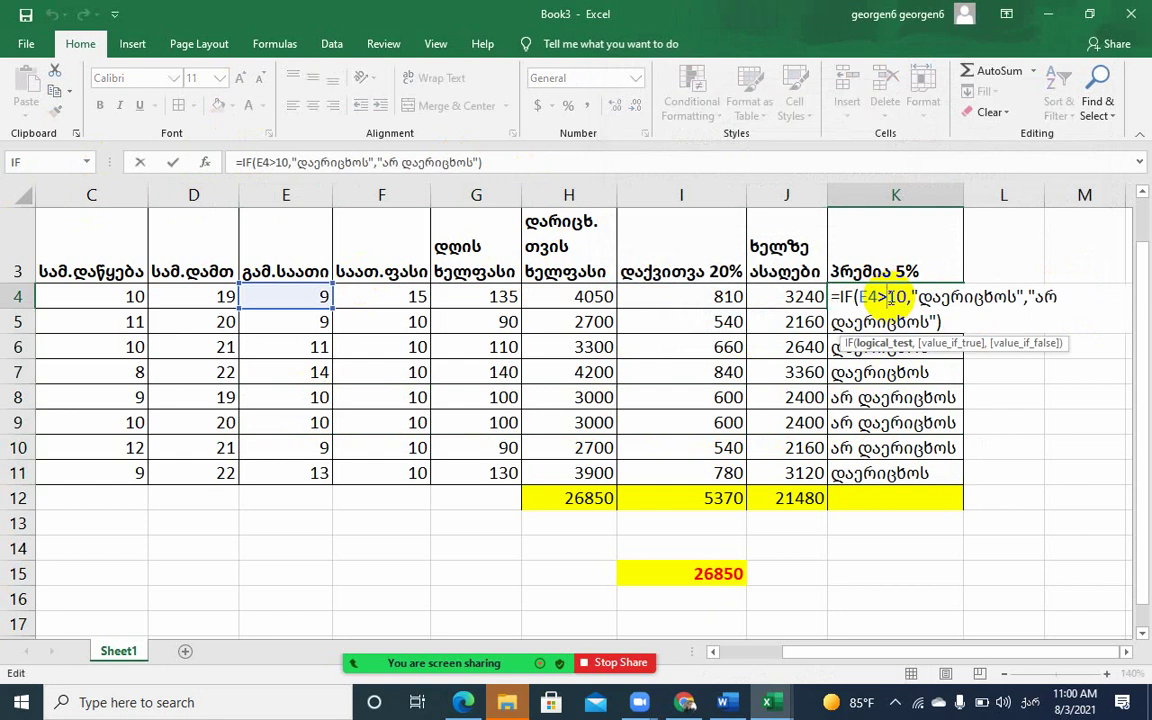
Show the arguments of K4's IF formula and review its condition and yes/no values
click(204, 161)
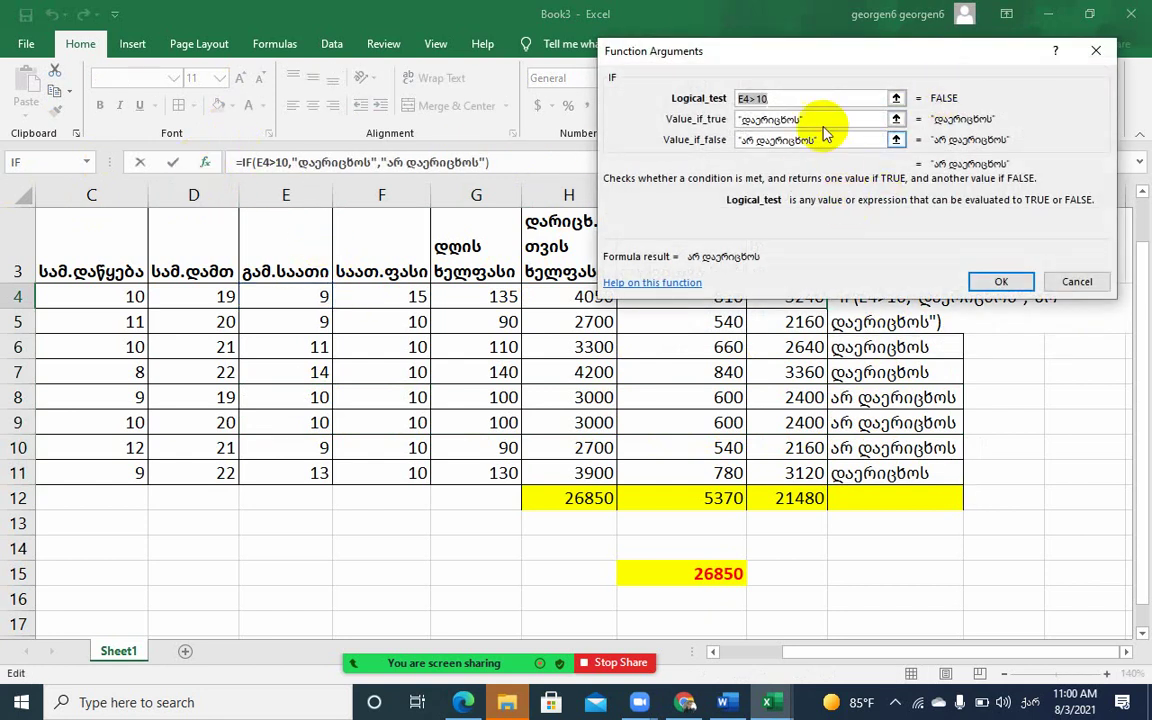
mouse_move(812, 62)
mouse_down()
mouse_move(446, 40)
mouse_move(372, 77)
mouse_up()
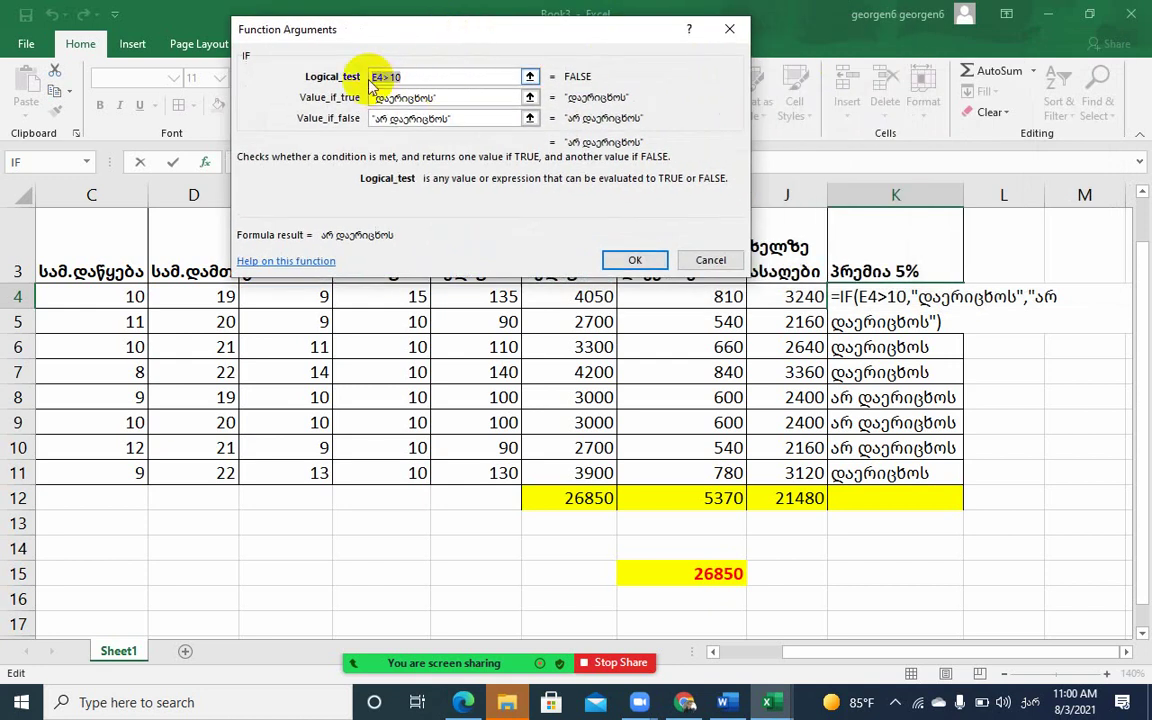
drag(398, 32, 676, 63)
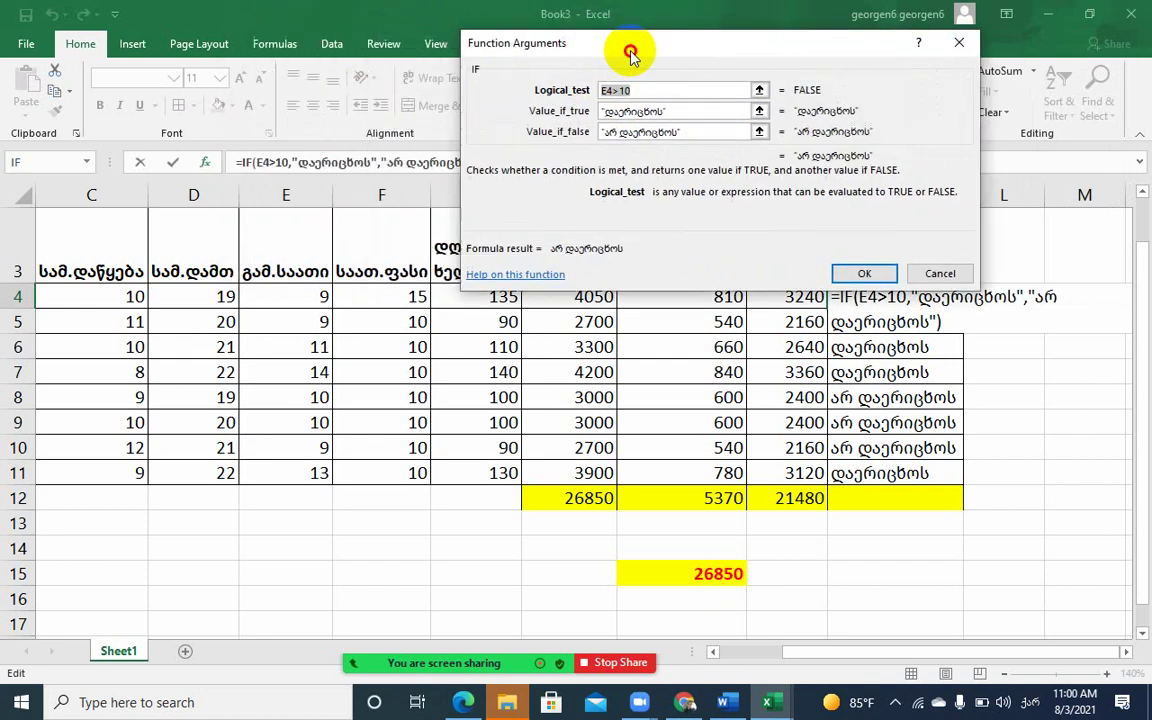
click(695, 107)
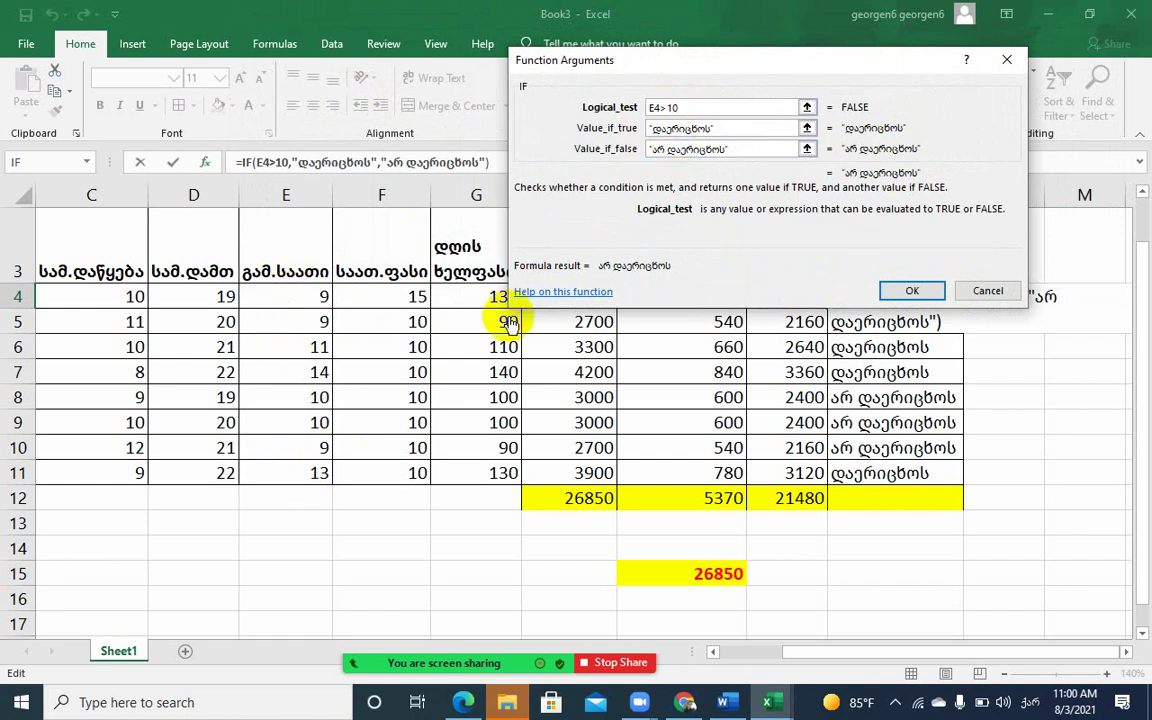
click(706, 127)
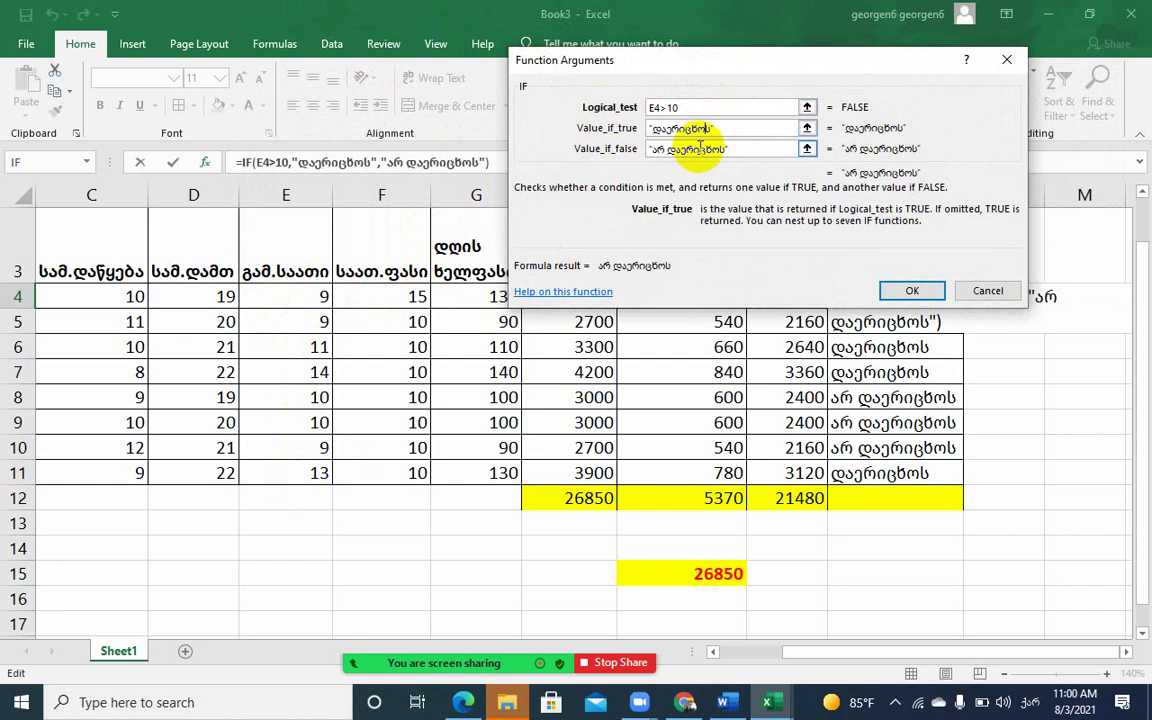
click(700, 148)
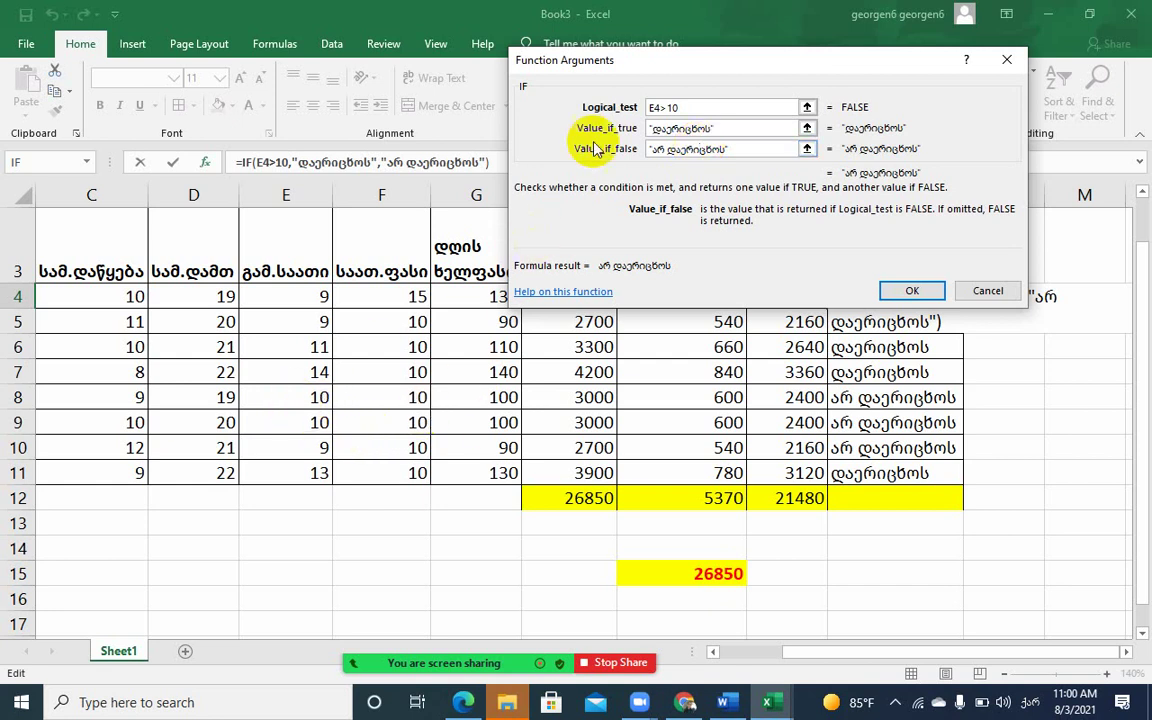
click(697, 107)
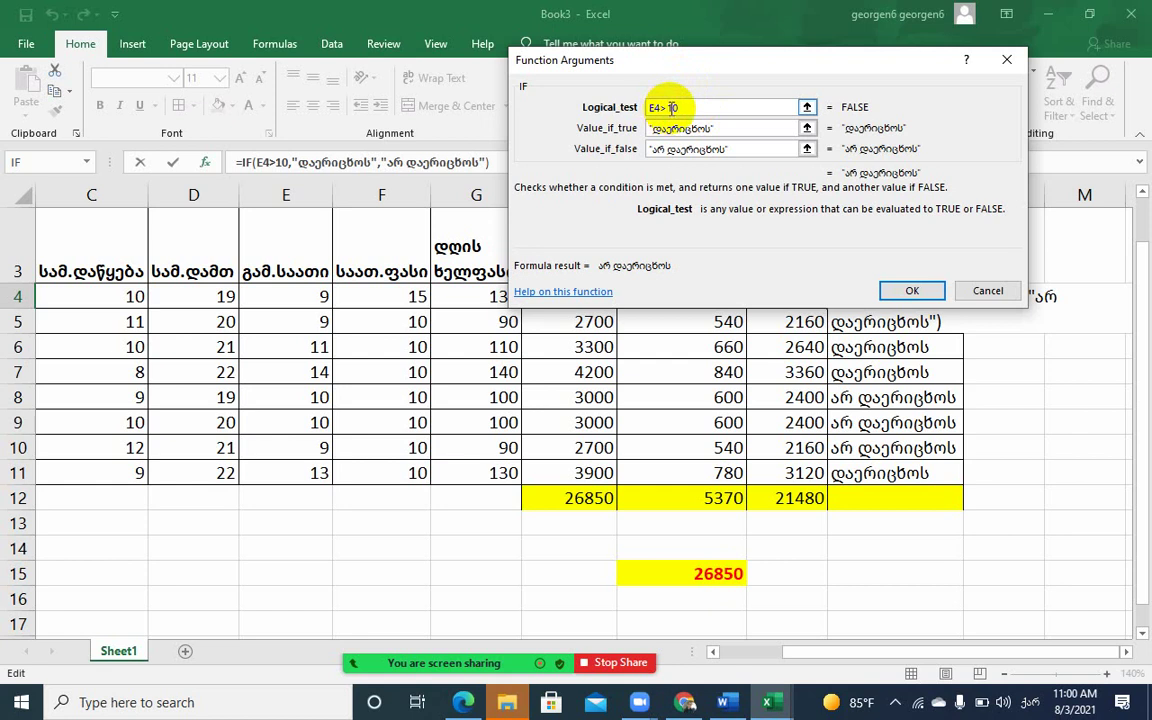
Change the condition from E4>10 to E4>=10 and confirm the formula
click(668, 107)
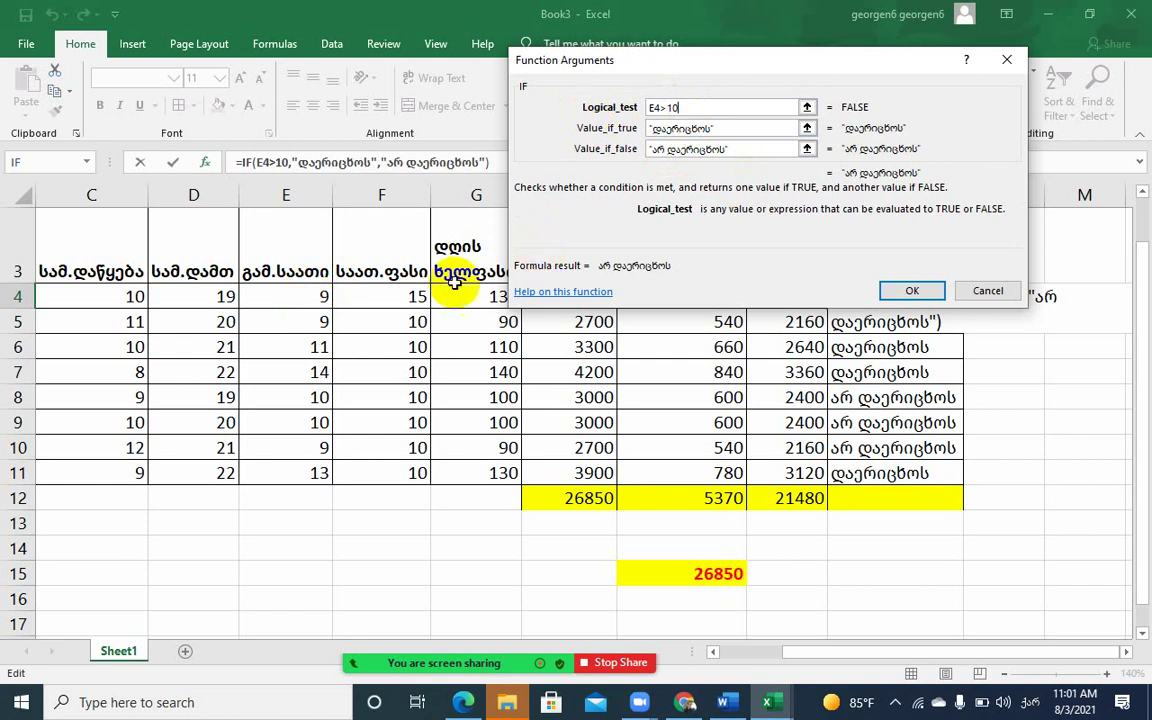
click(666, 107)
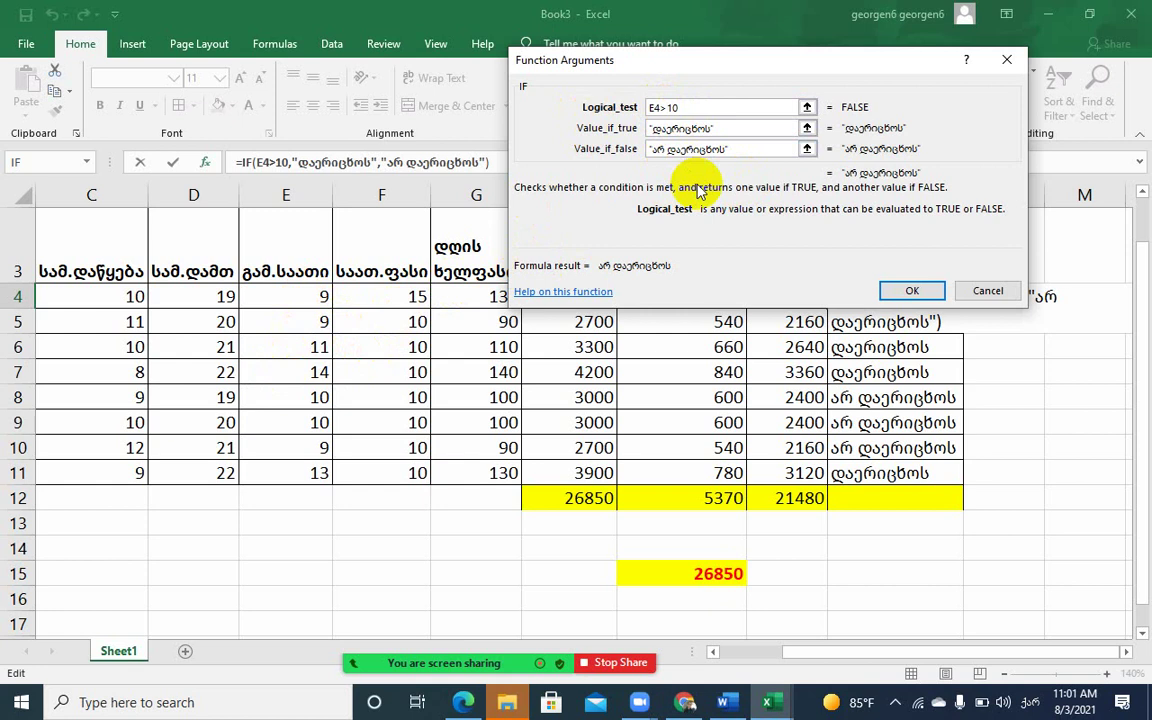
text(=)
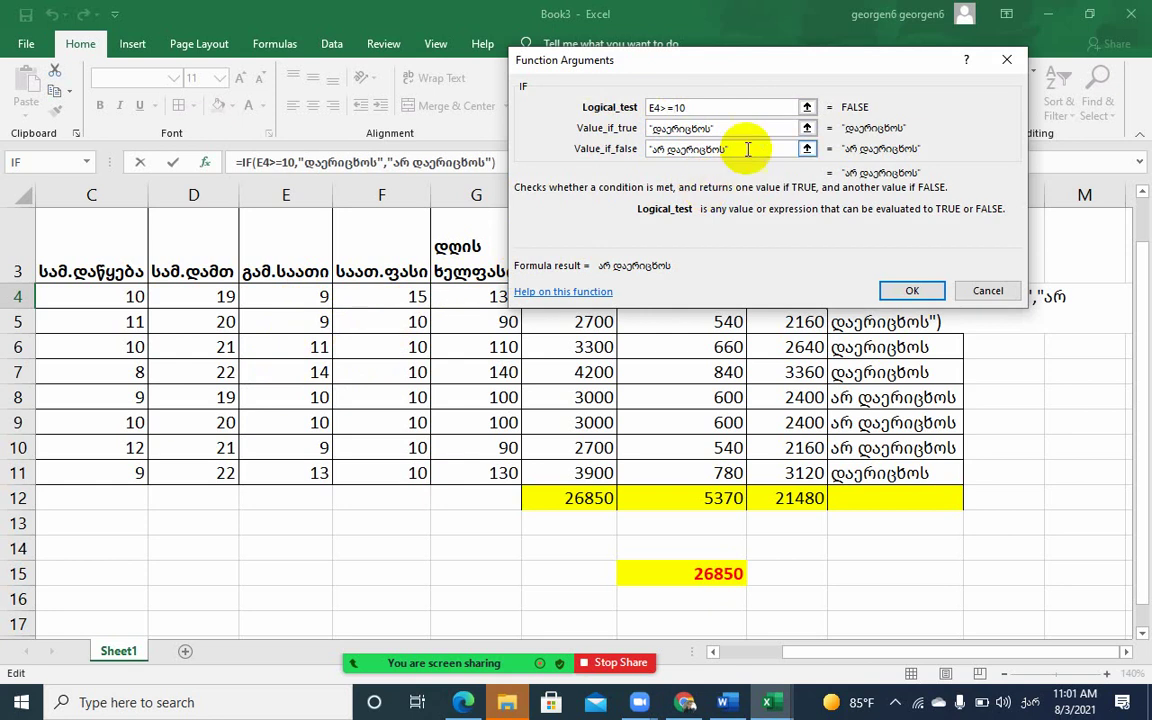
click(752, 128)
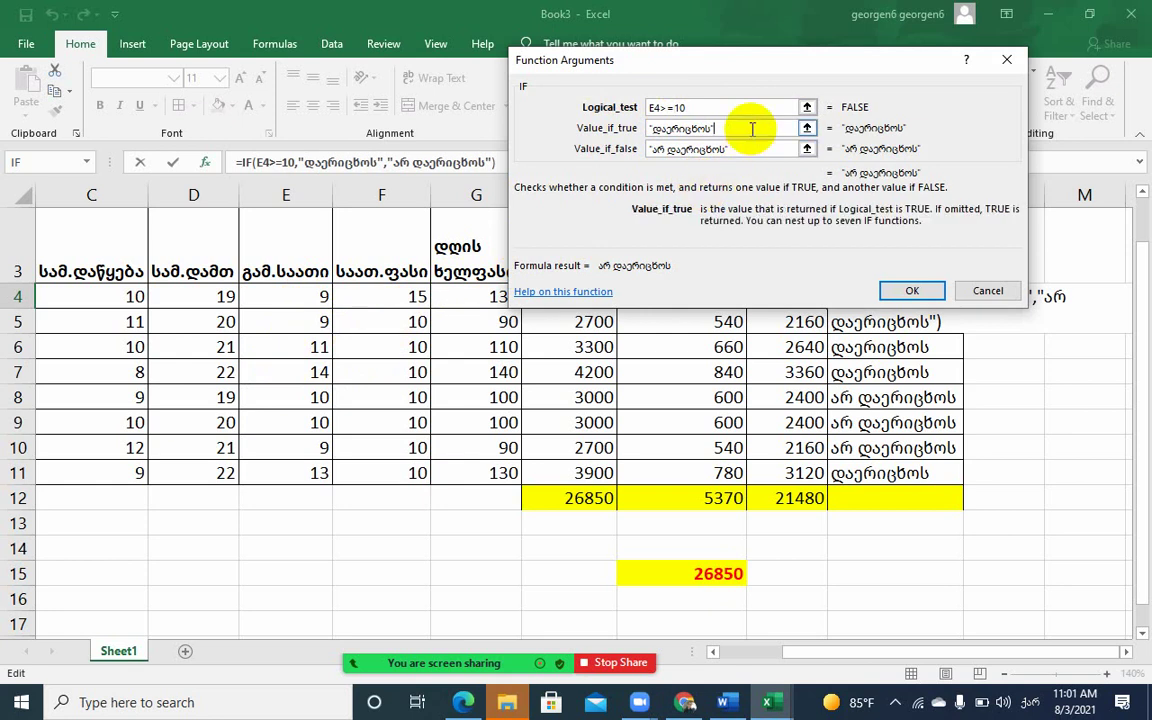
click(664, 108)
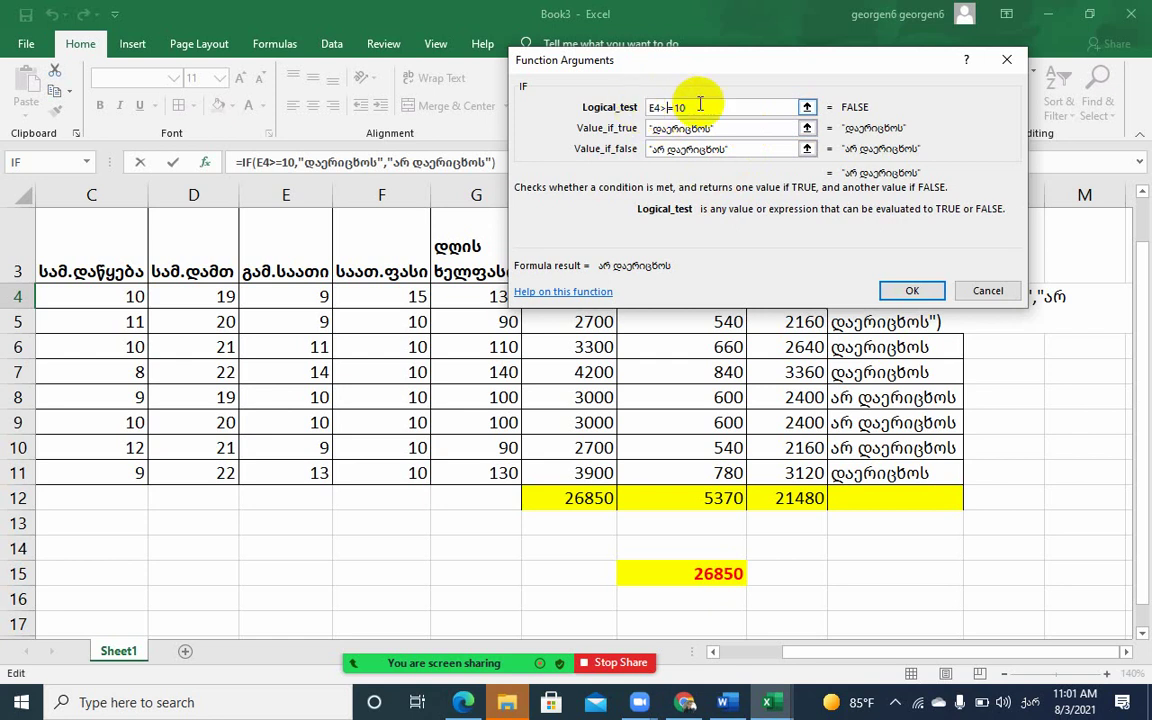
click(909, 293)
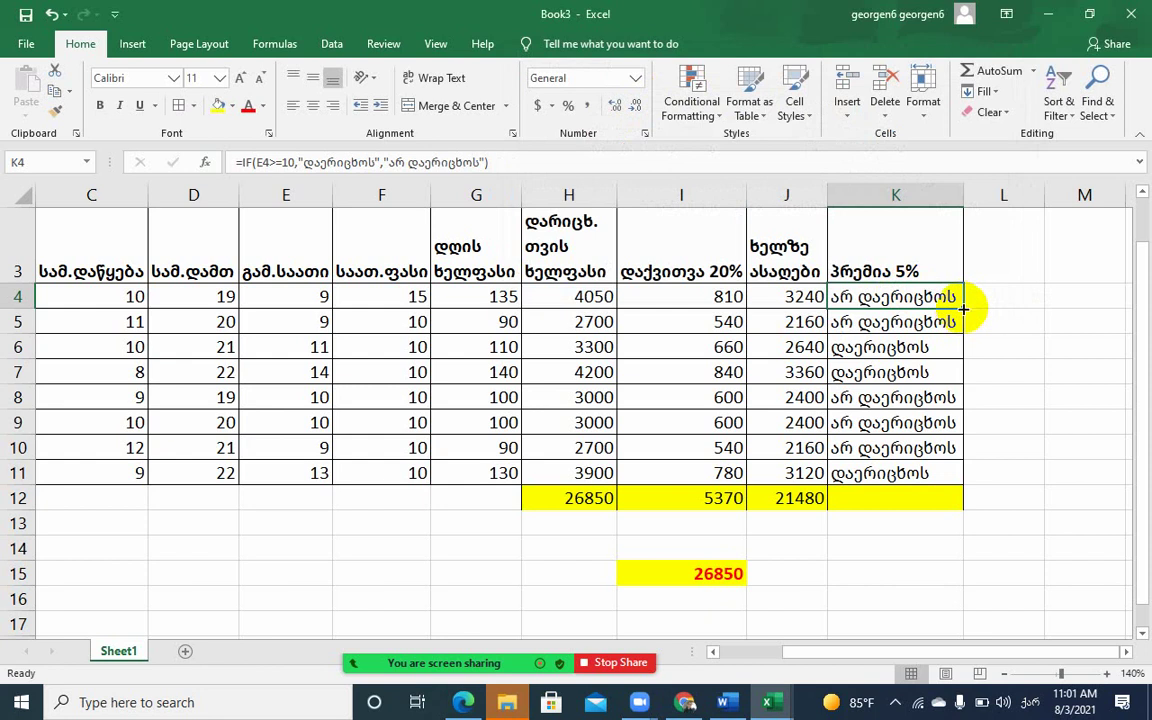
Fill the E4>=10 bonus formula from K4 down to K11 and select rows 8–9 to compare
drag(962, 308, 955, 476)
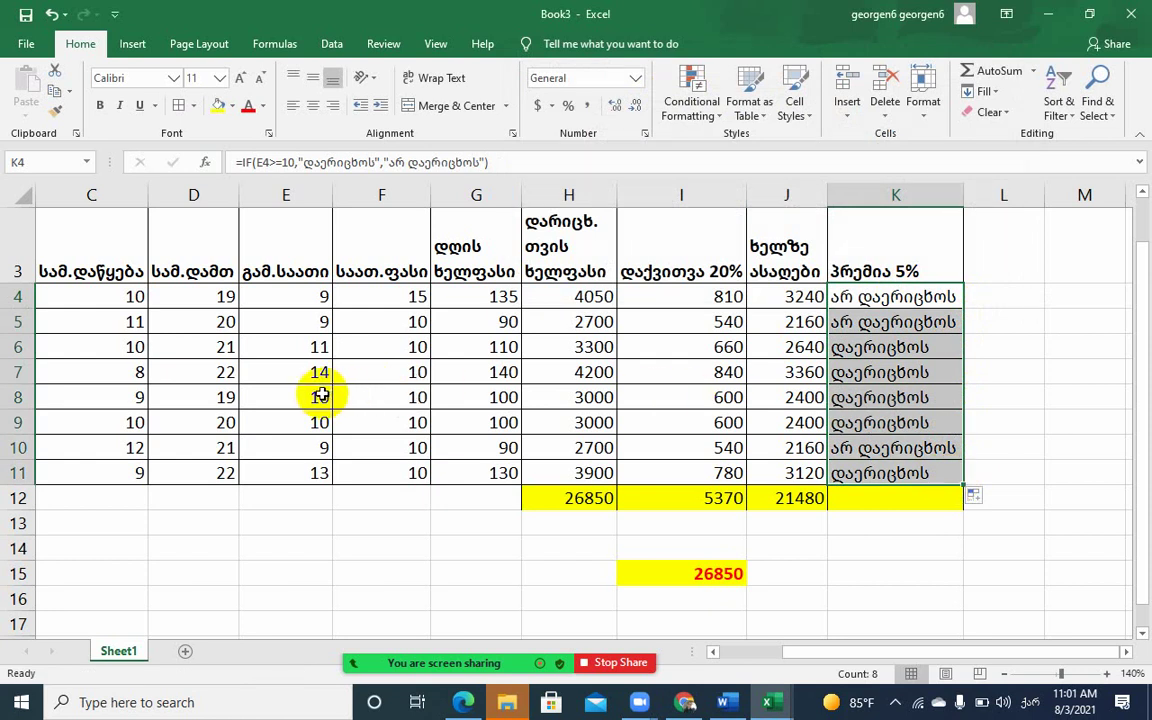
mouse_move(316, 398)
mouse_down()
mouse_move(558, 445)
mouse_move(860, 420)
mouse_up()
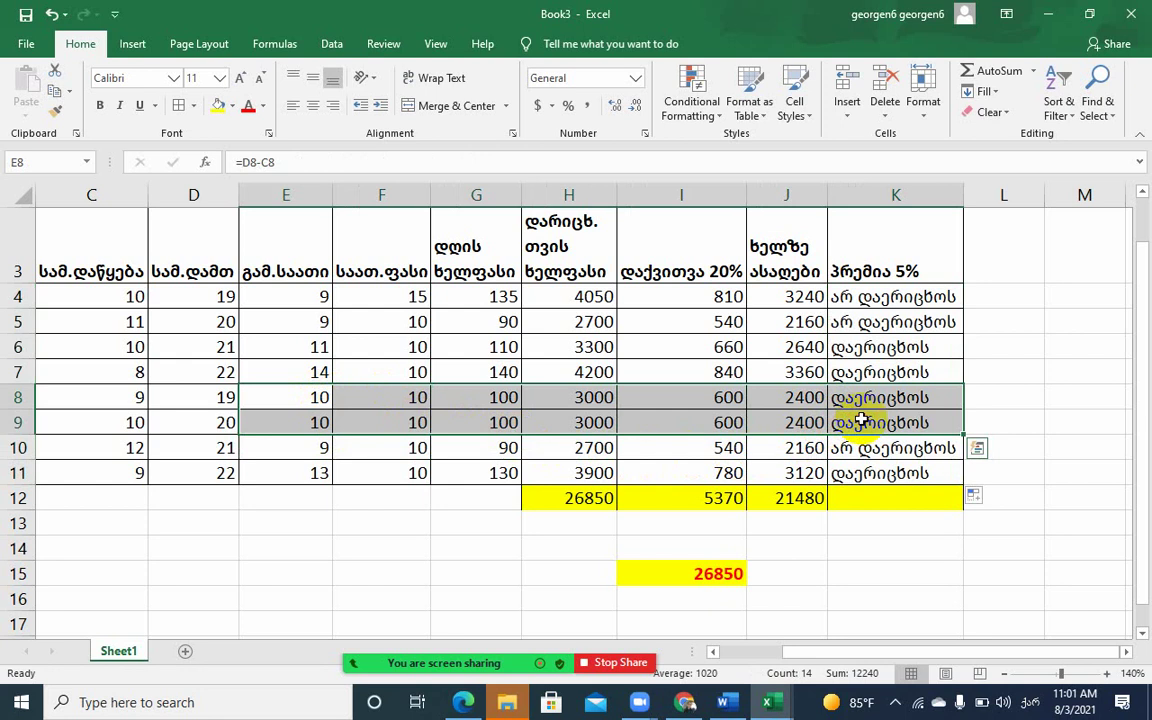
click(412, 415)
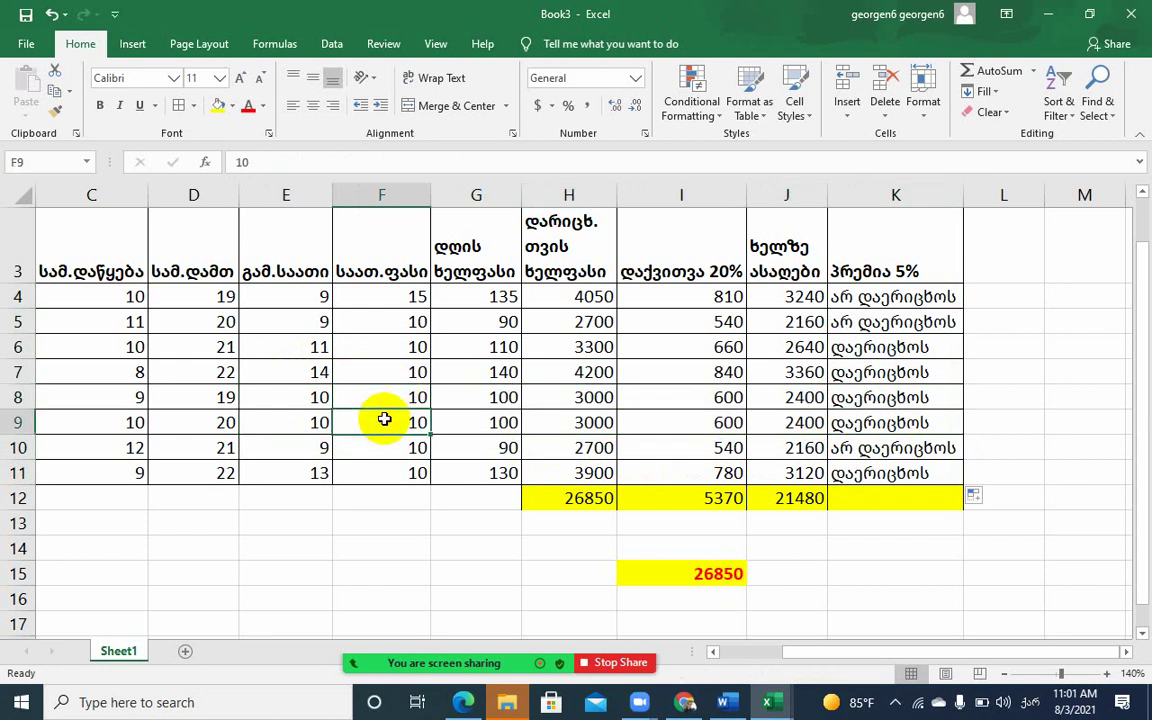
click(380, 399)
click(380, 414)
Check the values in F8 and F9, then select L4
click(376, 391)
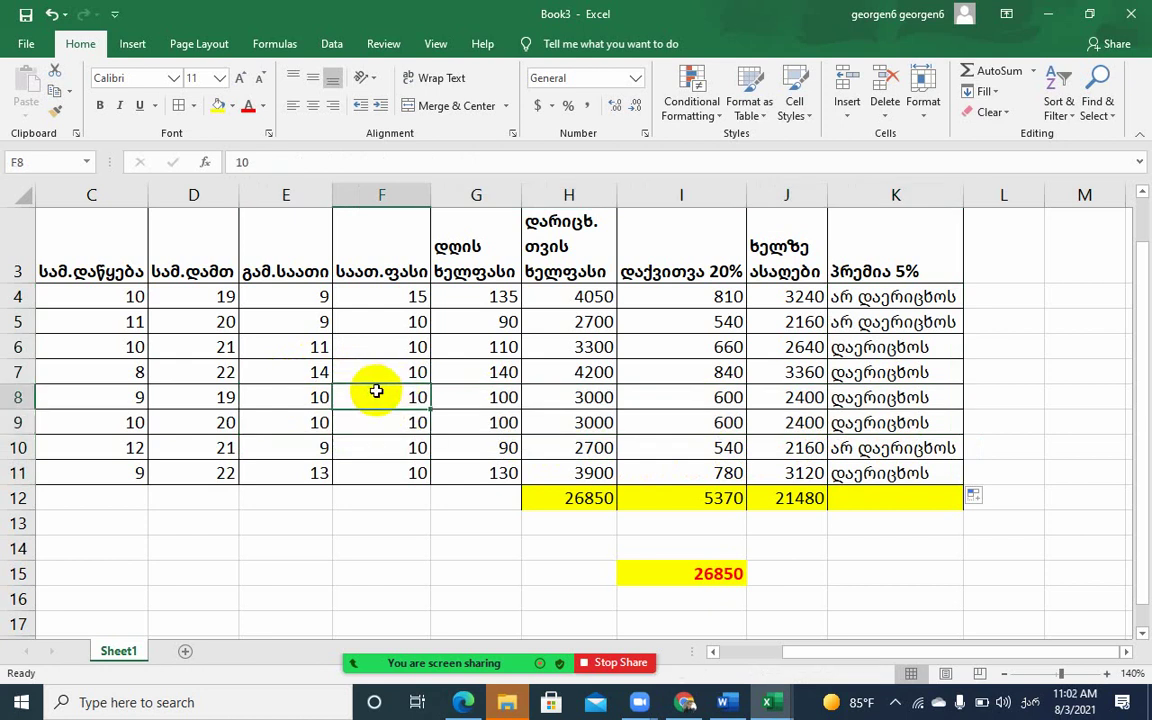
click(374, 424)
click(372, 397)
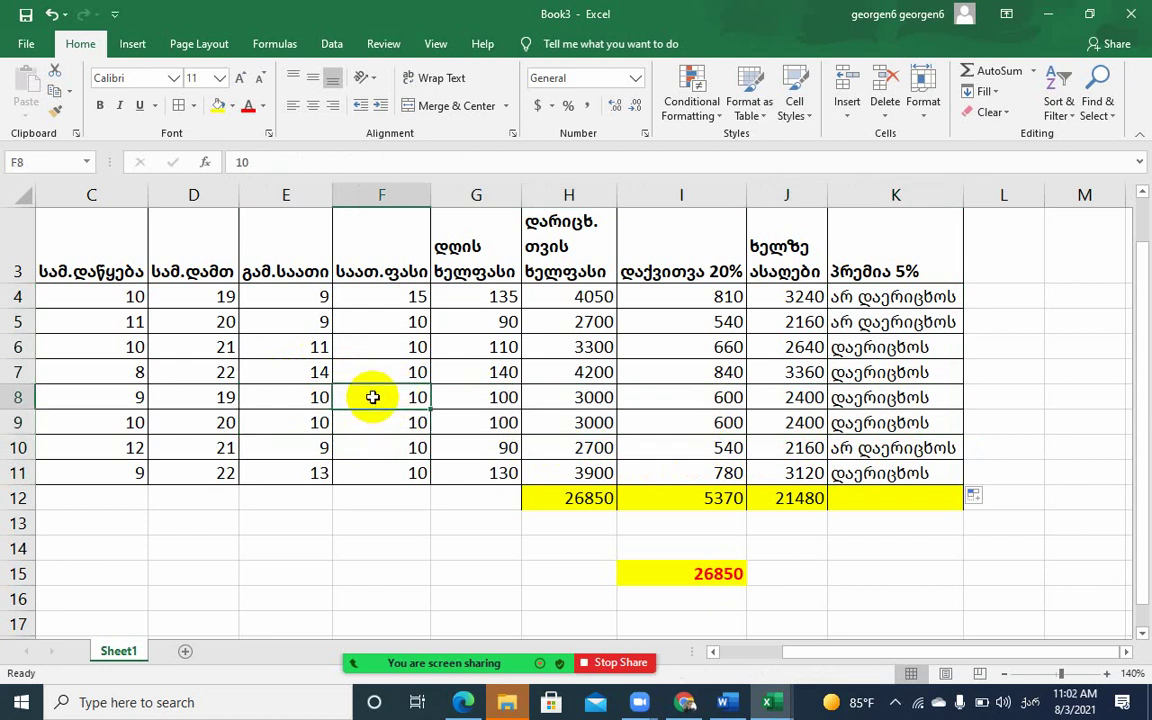
click(370, 419)
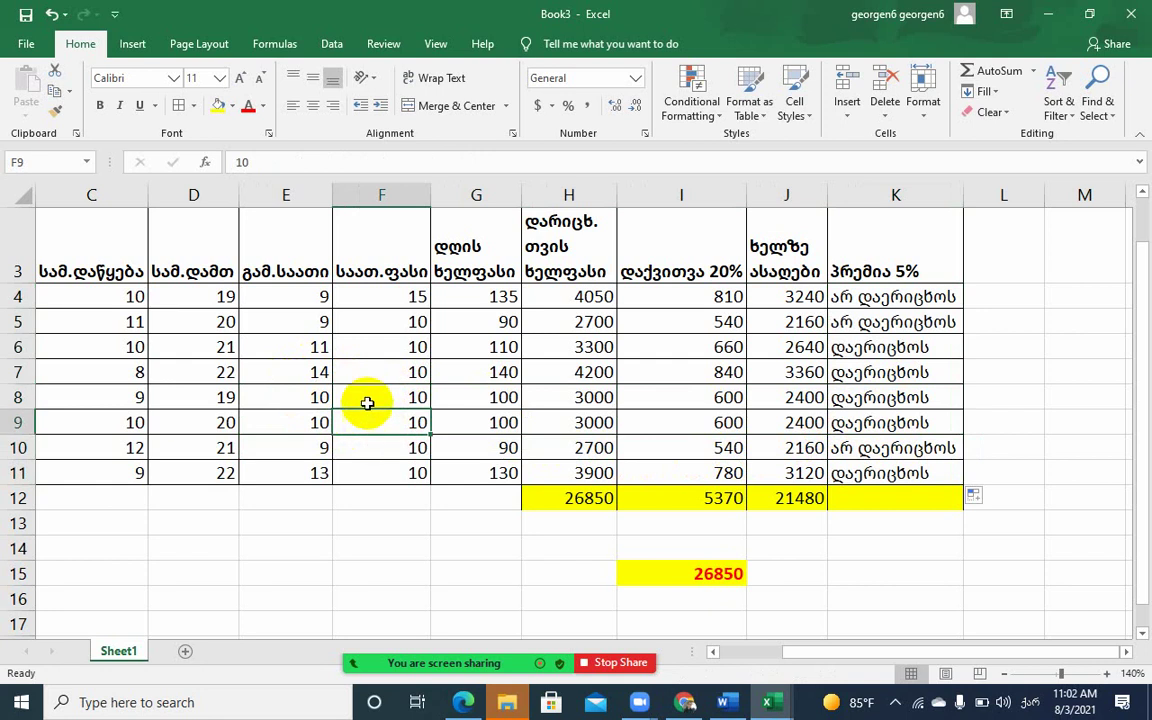
click(373, 391)
click(368, 419)
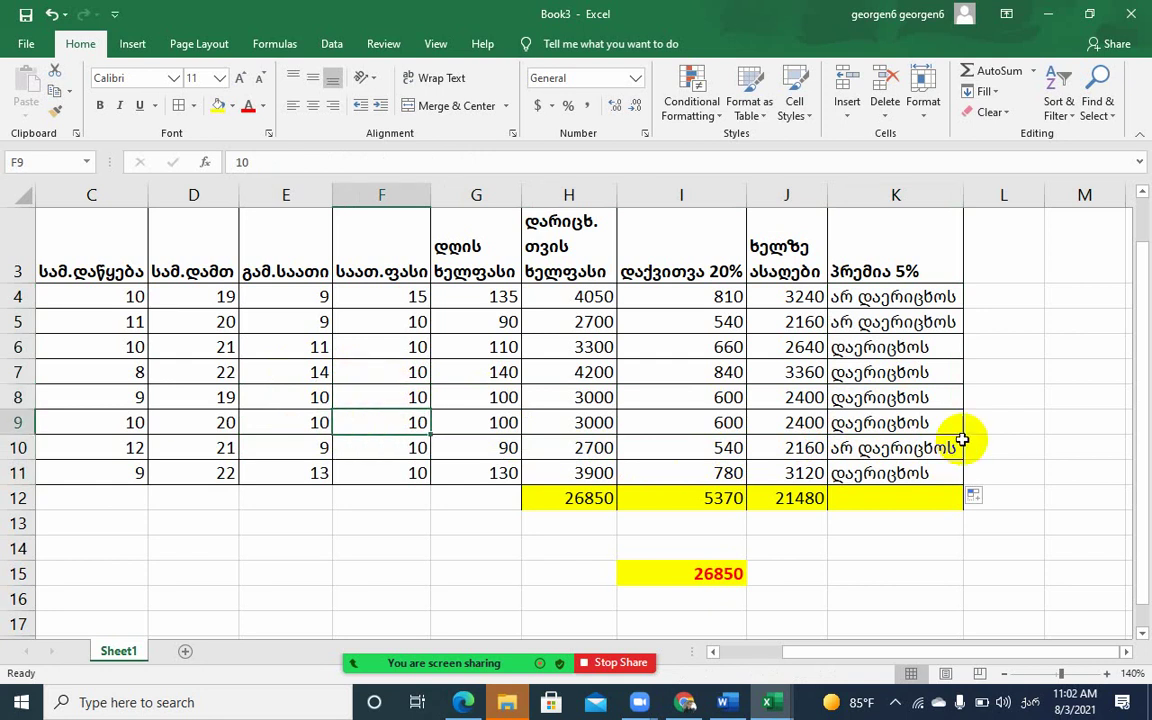
click(1003, 280)
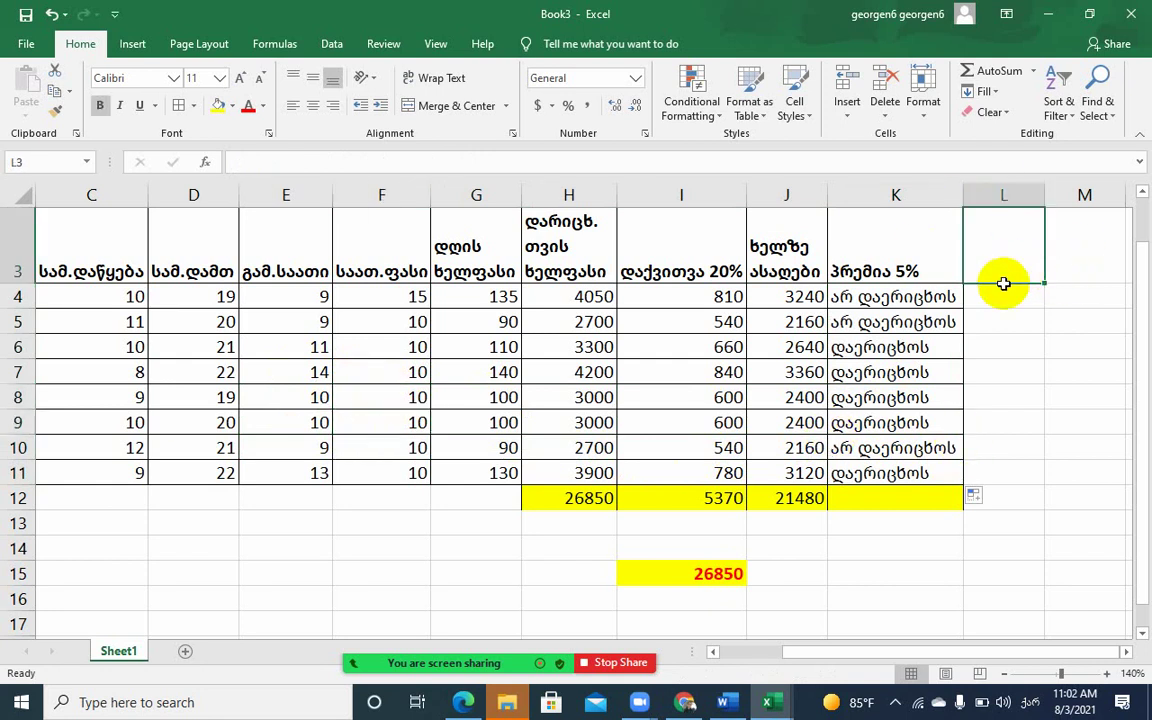
click(1000, 290)
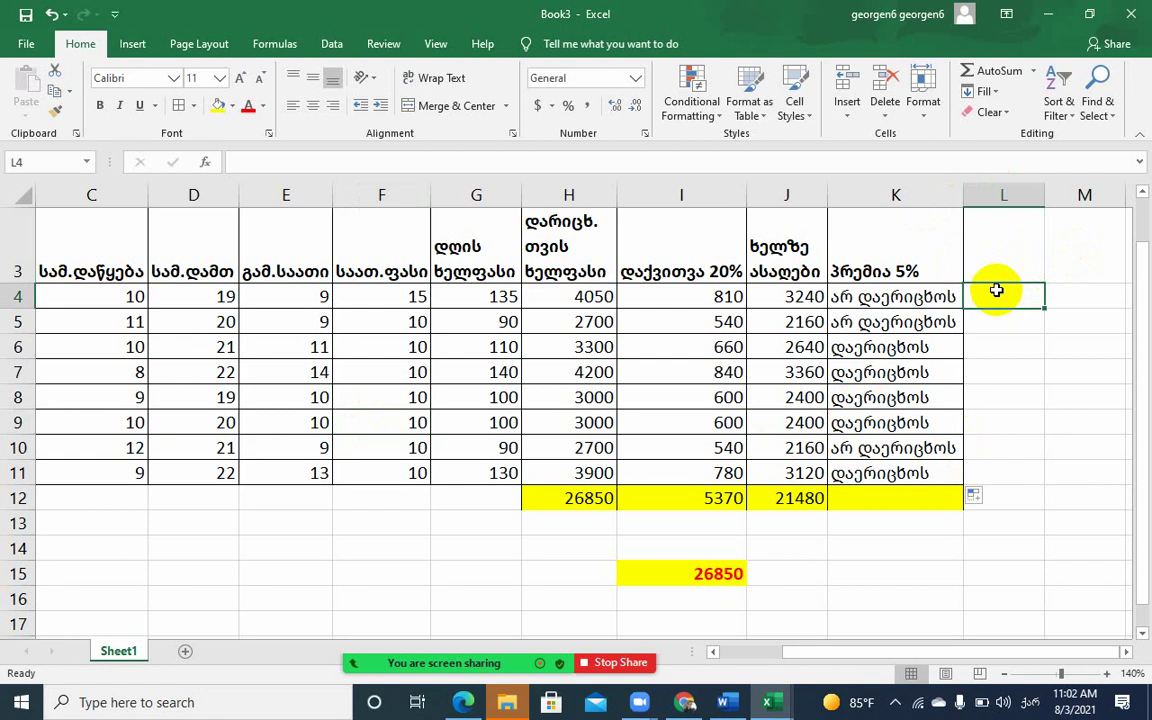
Start an IF in L4 with condition E4>10 and true value დაერიცხოს
text(=)
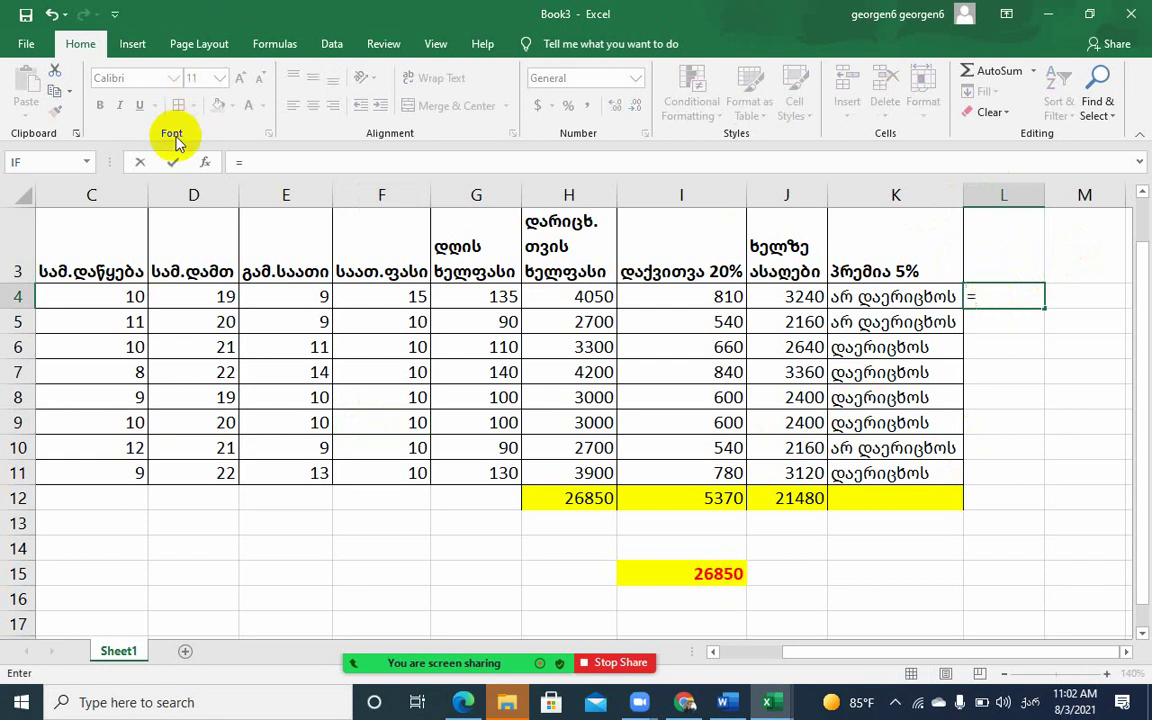
click(207, 162)
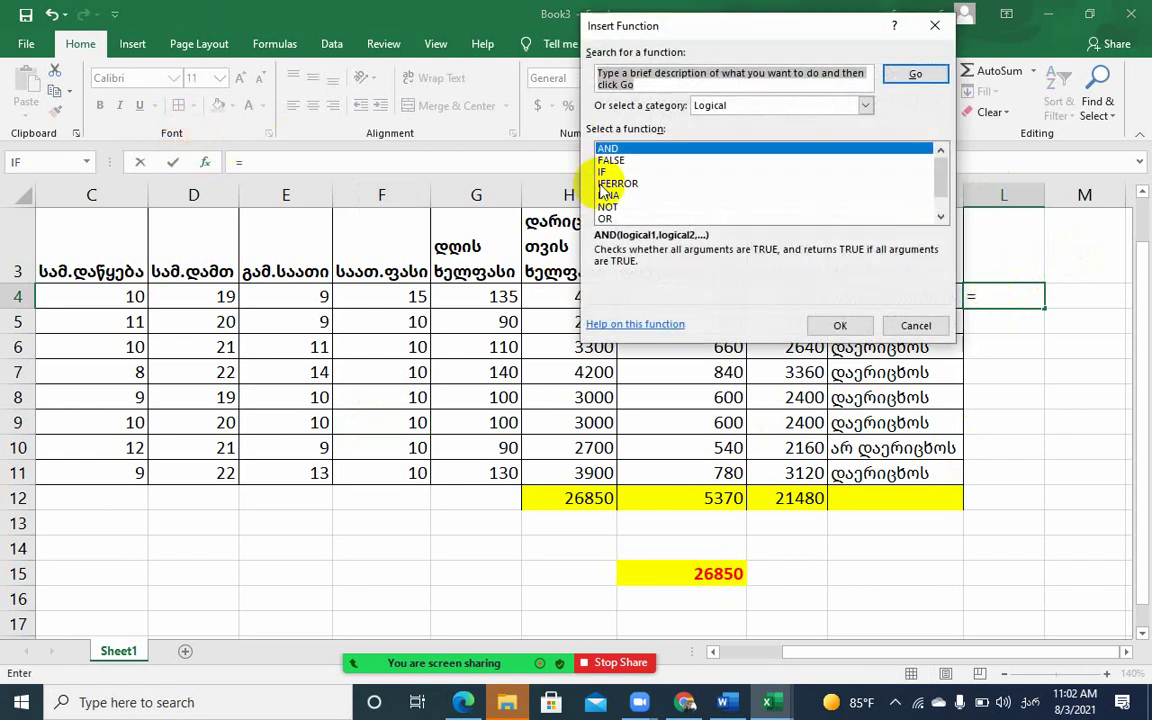
double_click(603, 172)
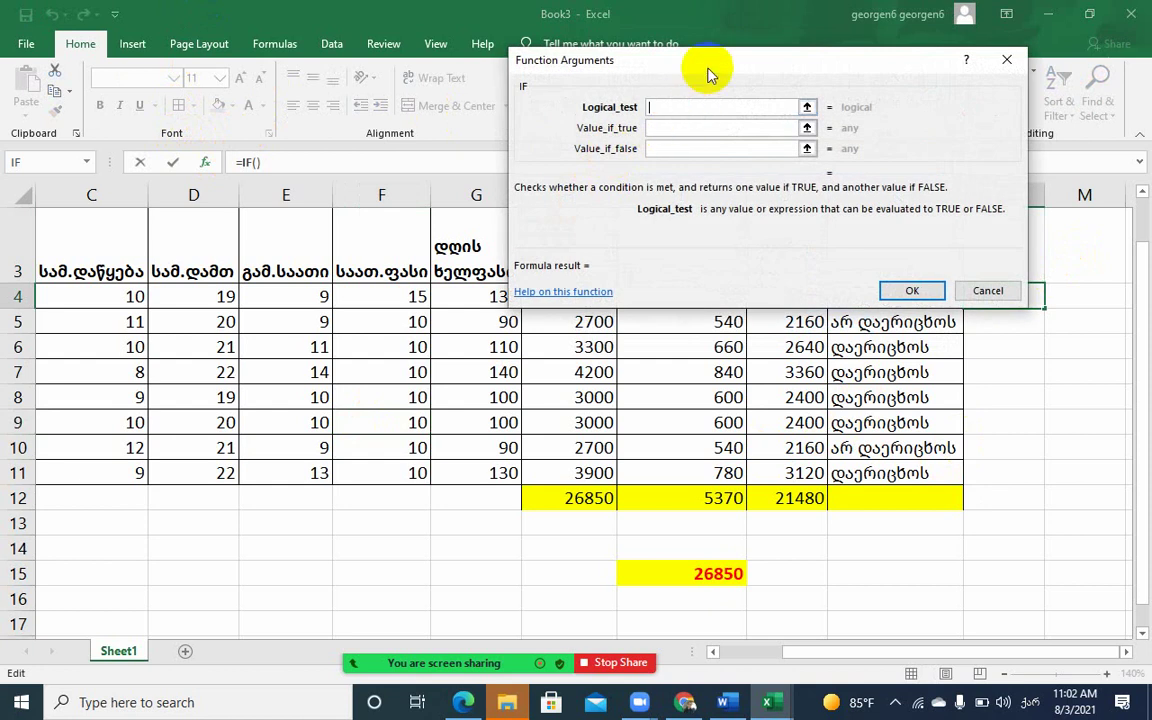
drag(707, 75, 612, 31)
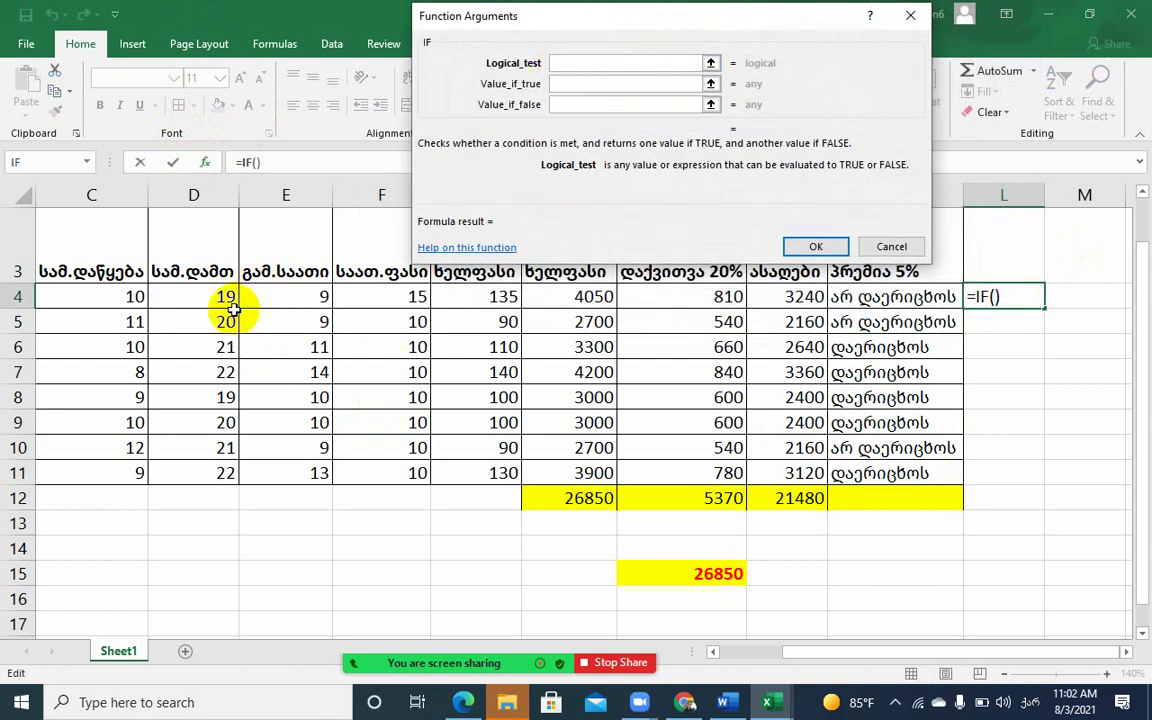
click(290, 300)
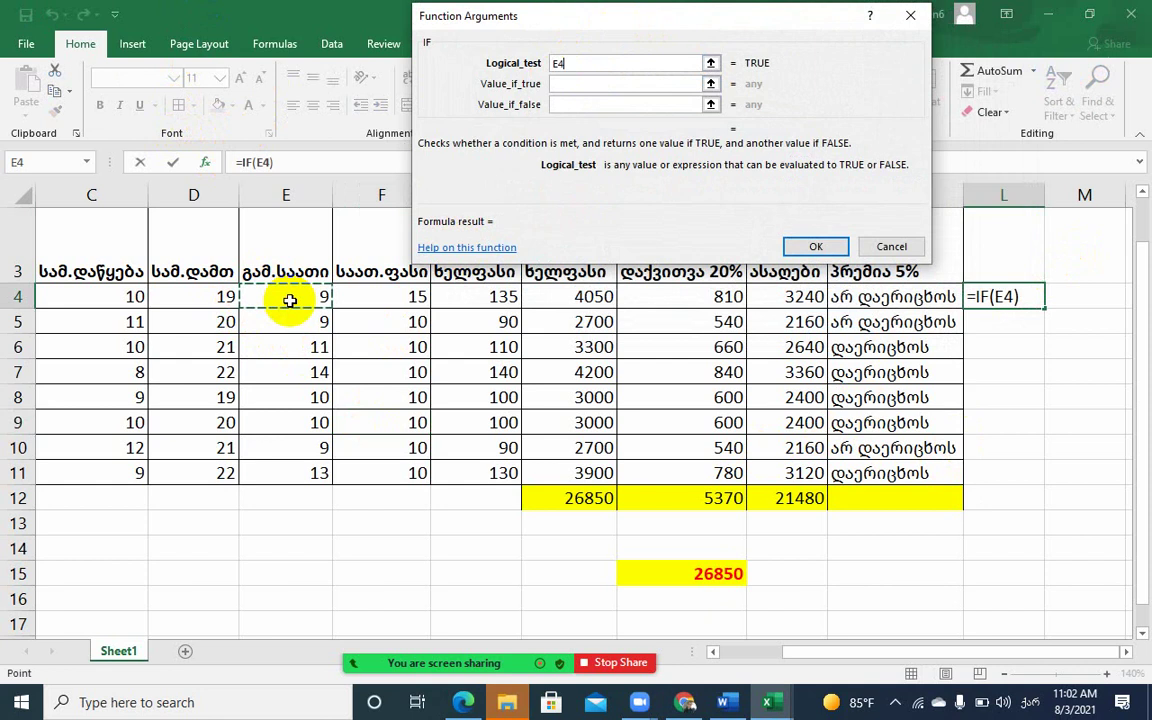
text(>)
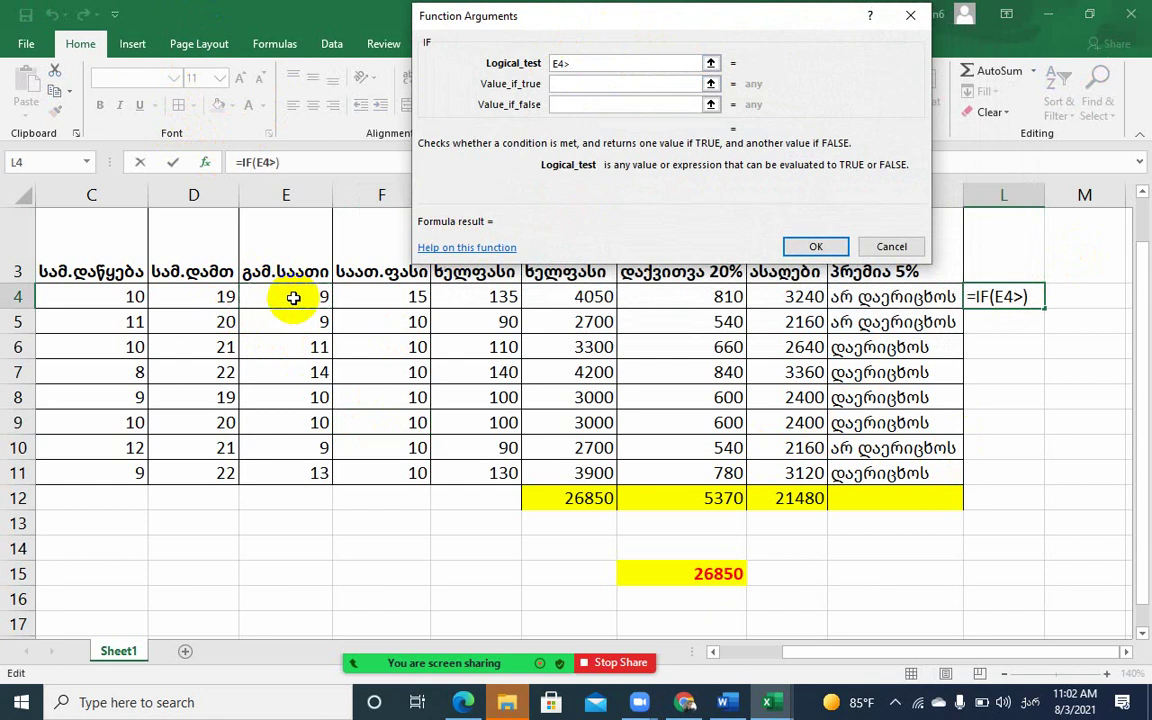
text(10)
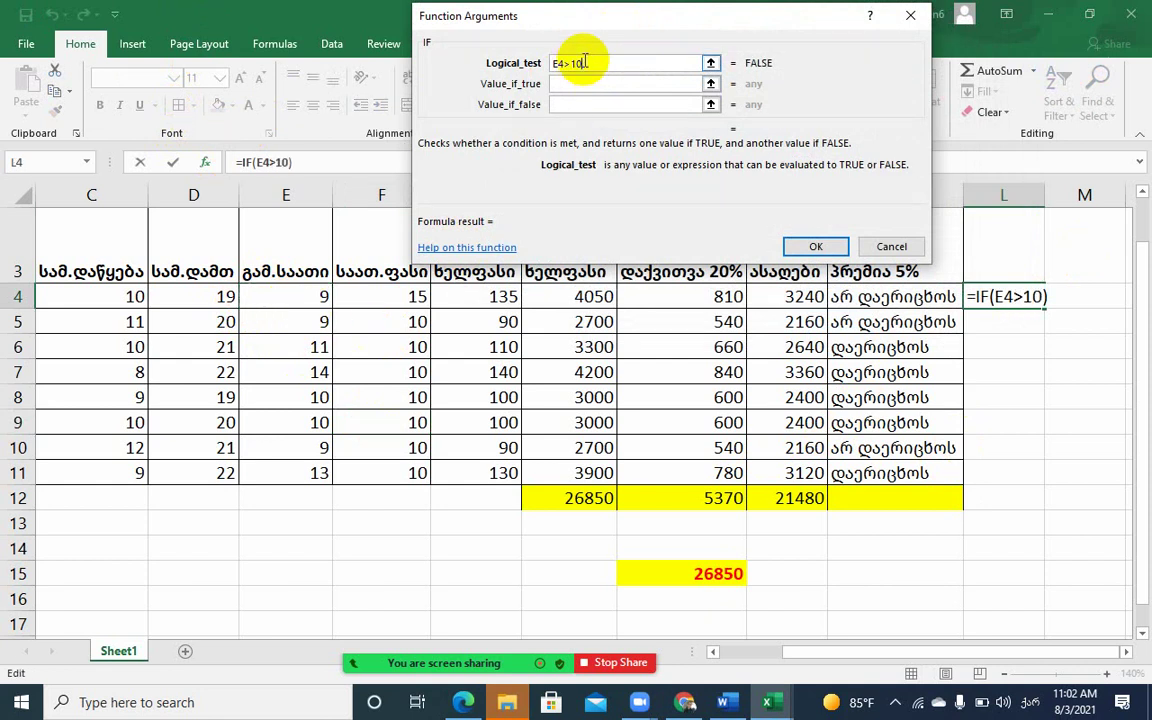
click(578, 85)
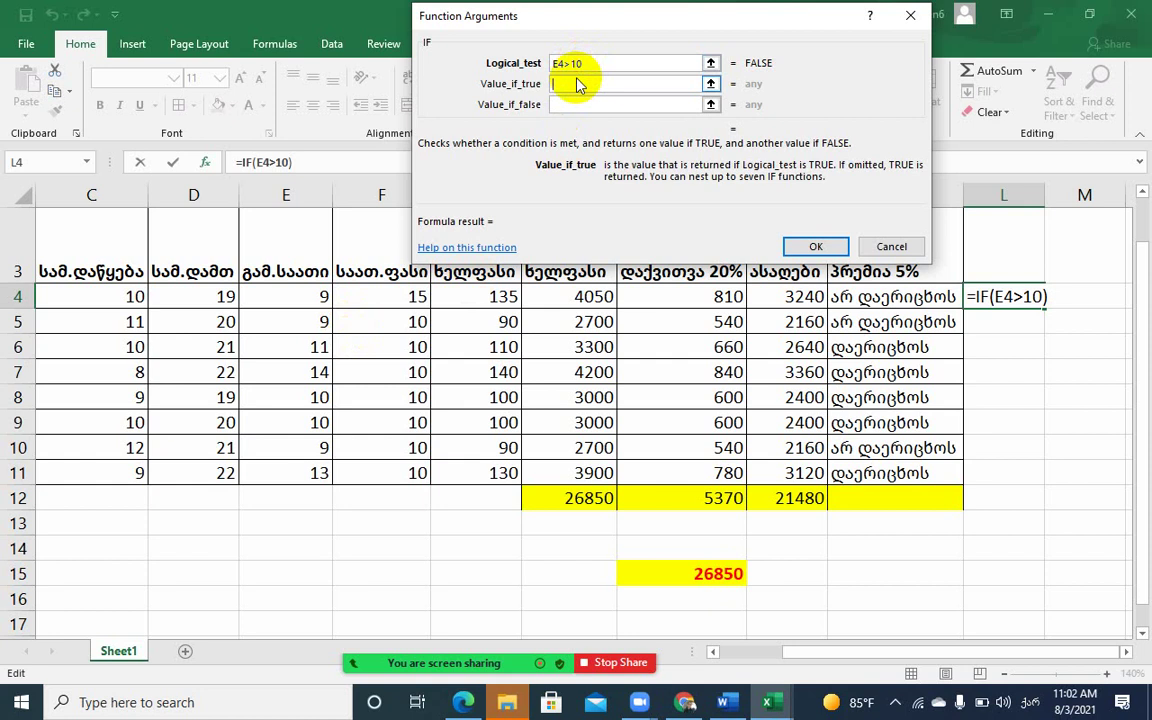
text(დაერიცხ)
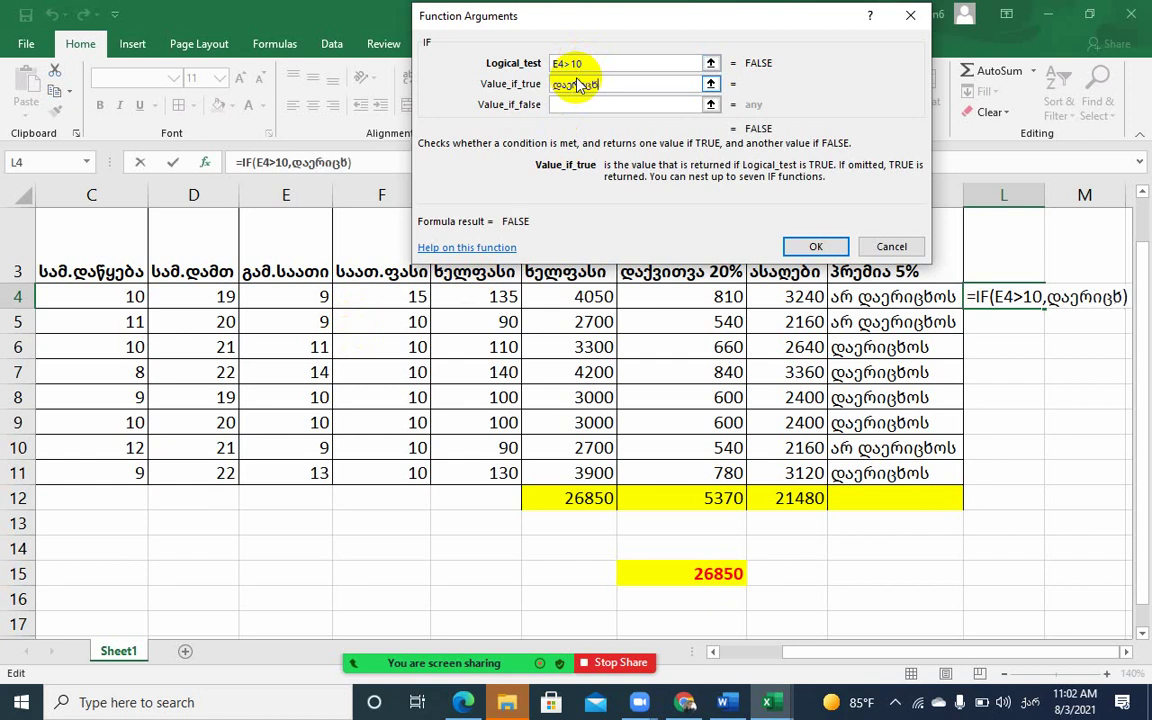
text(ოს)
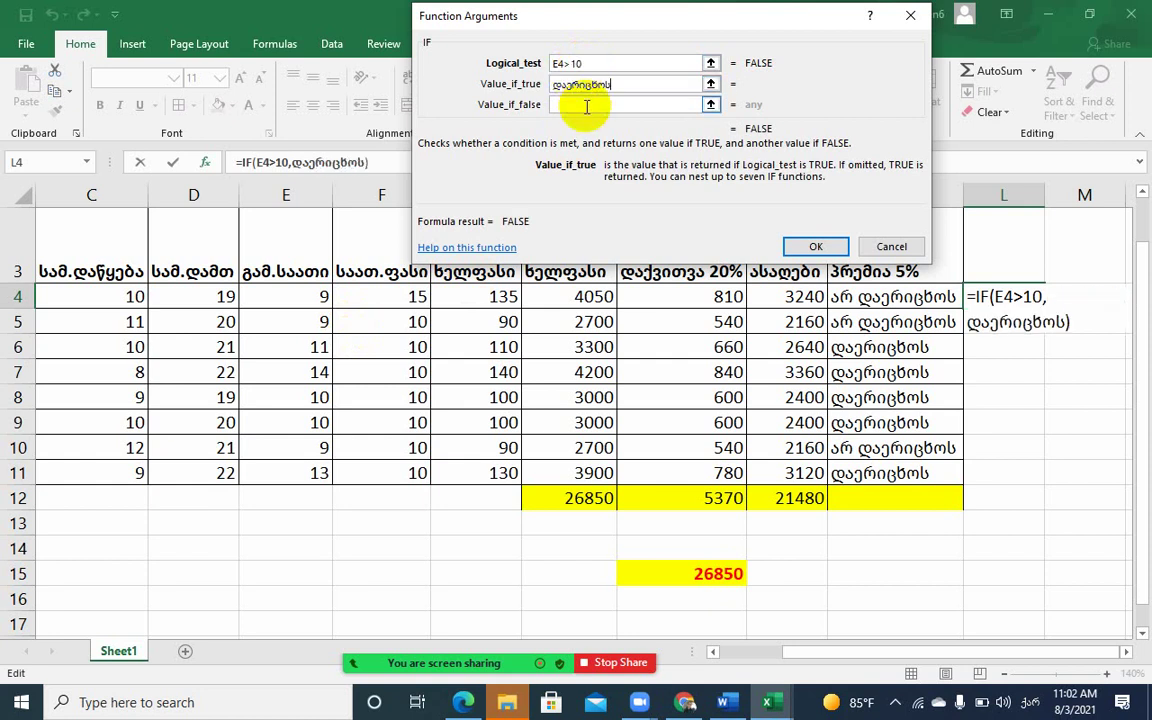
click(587, 105)
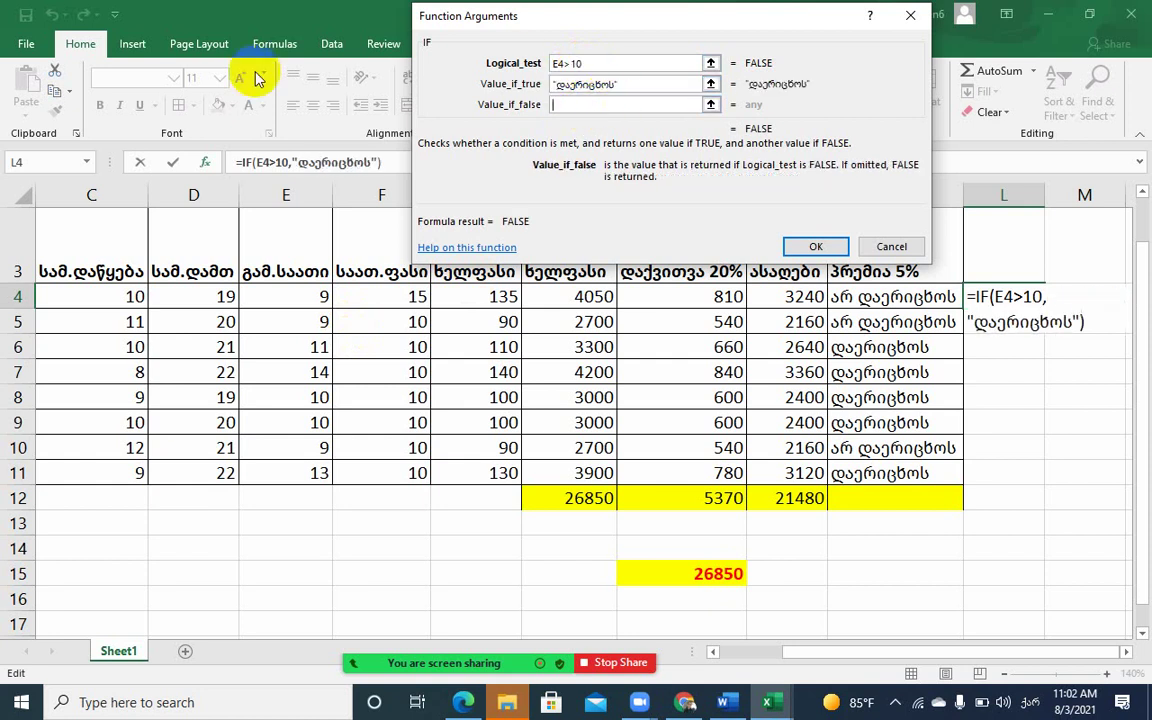
Attempt a nested IF for E4=10 in the false branch, then cancel the broken formula
click(278, 303)
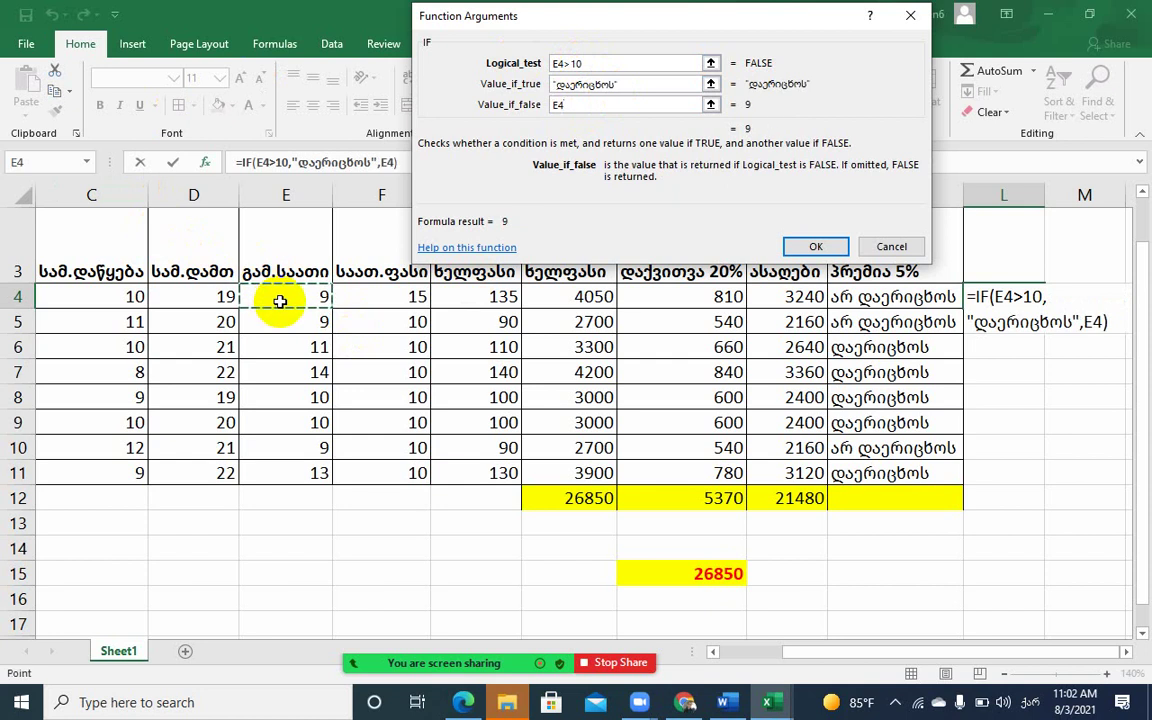
text(=1)
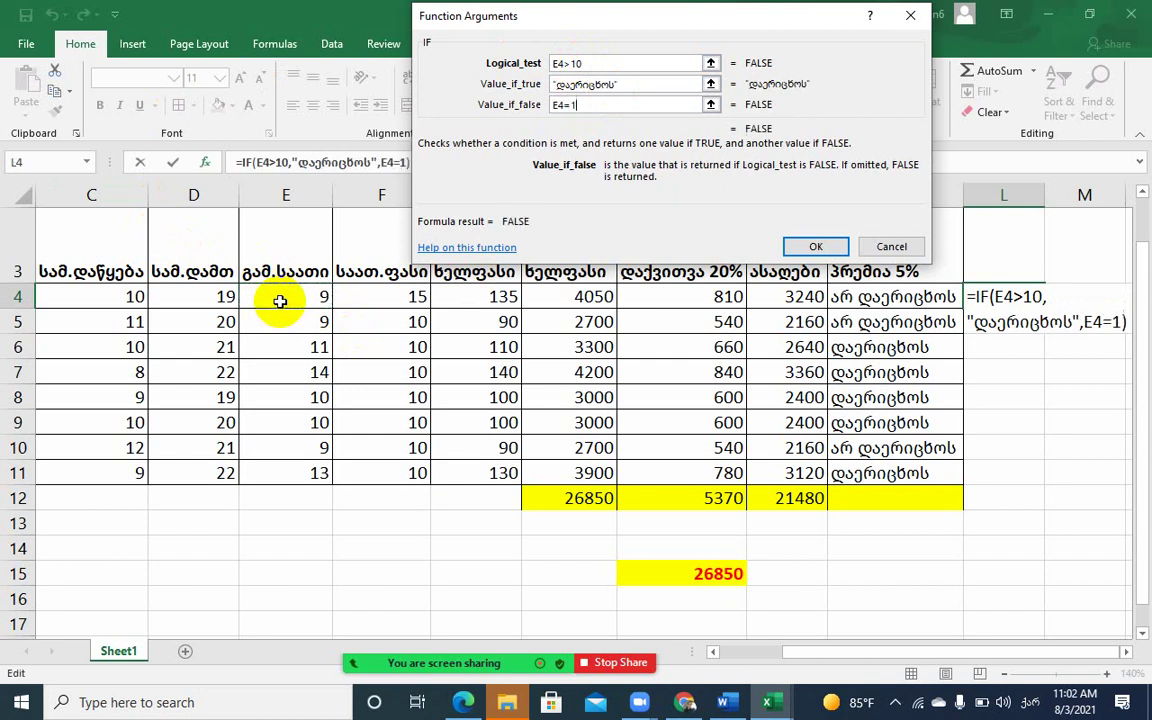
text(0)
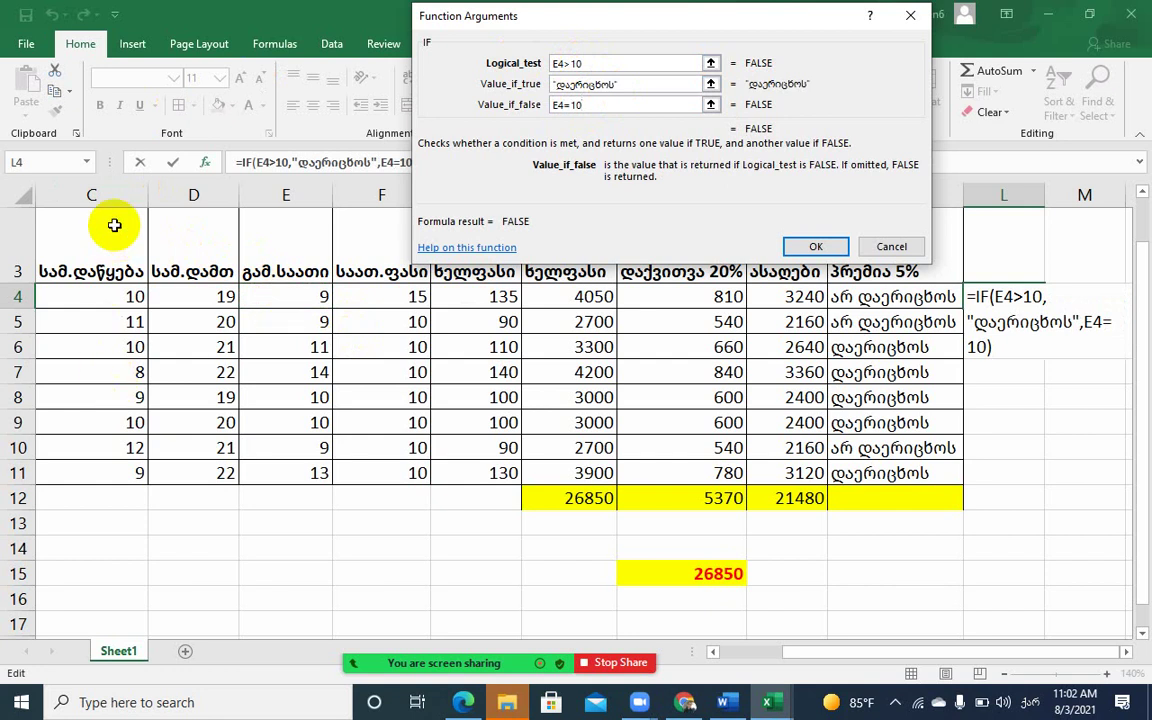
text(+)
click(67, 165)
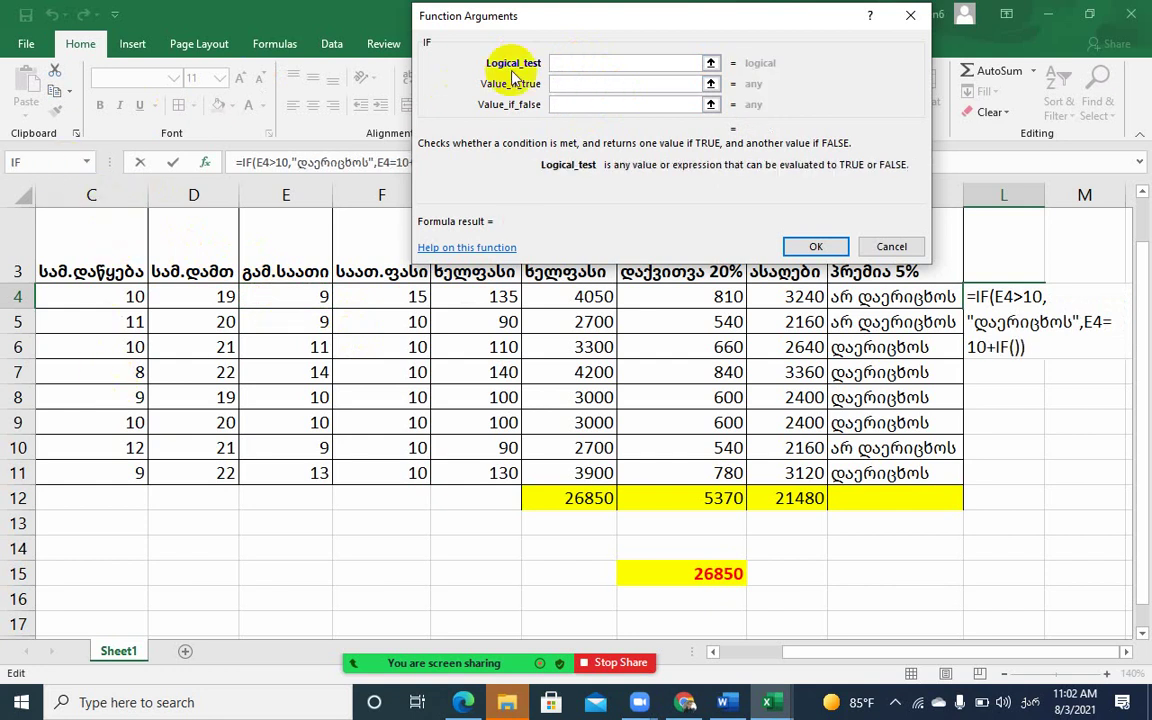
text(დ)
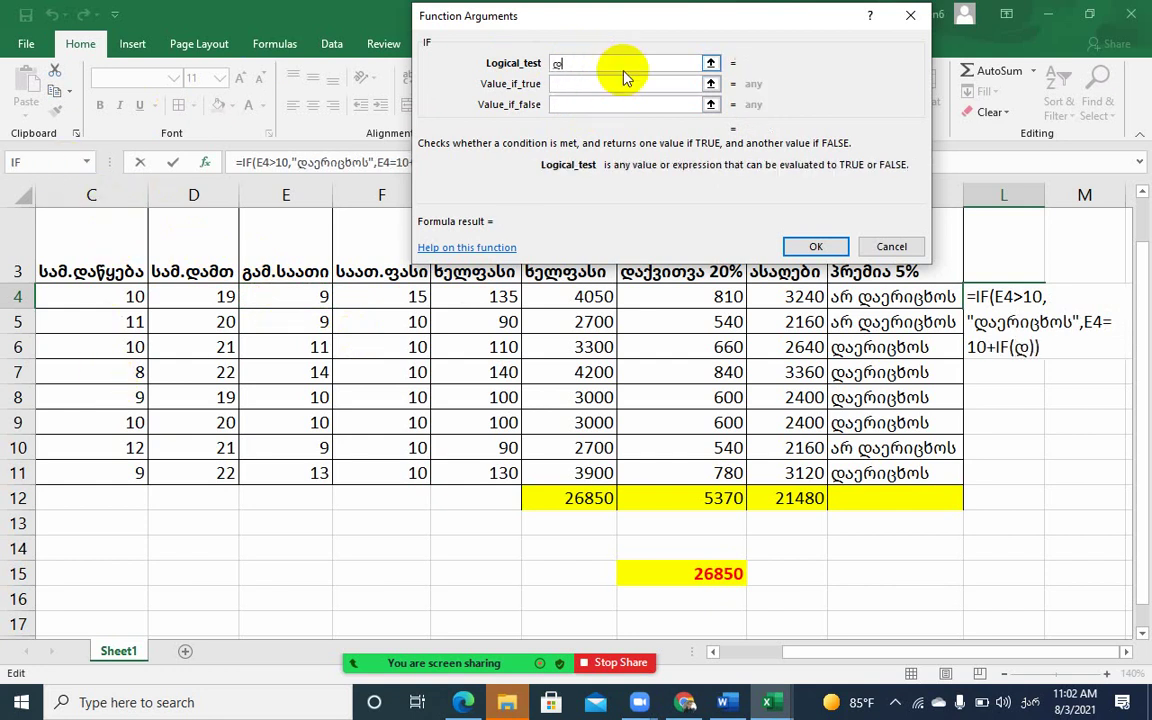
text(აერიცხო)
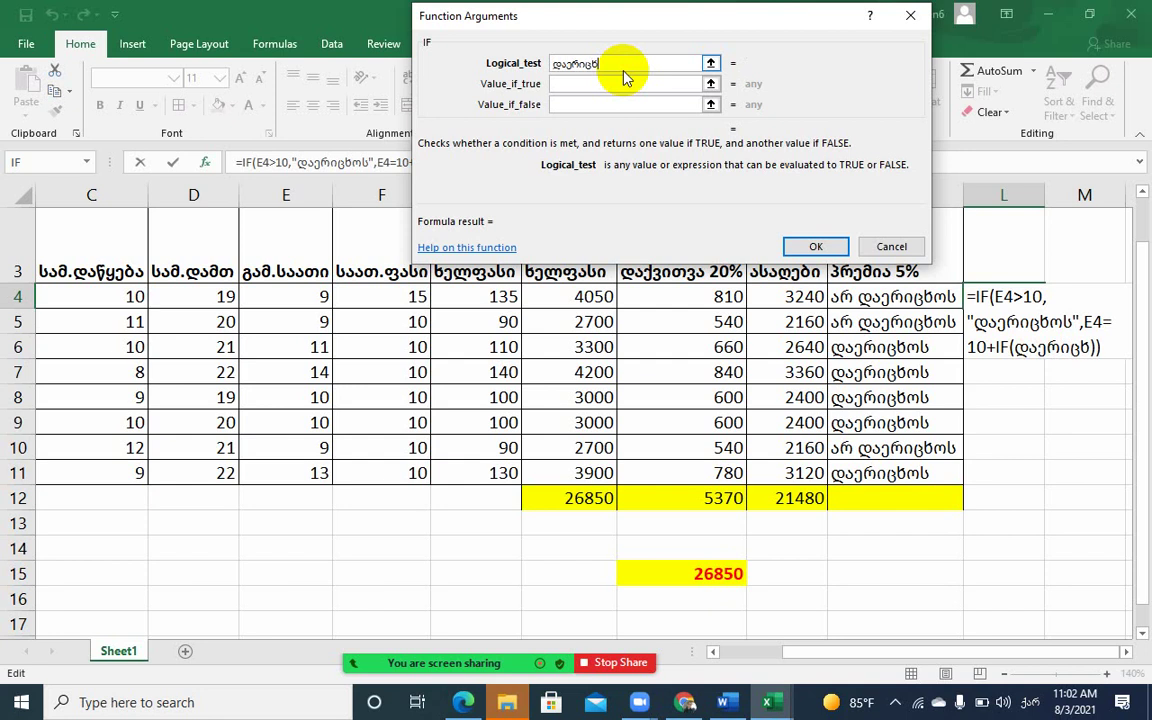
text(ს)
click(622, 84)
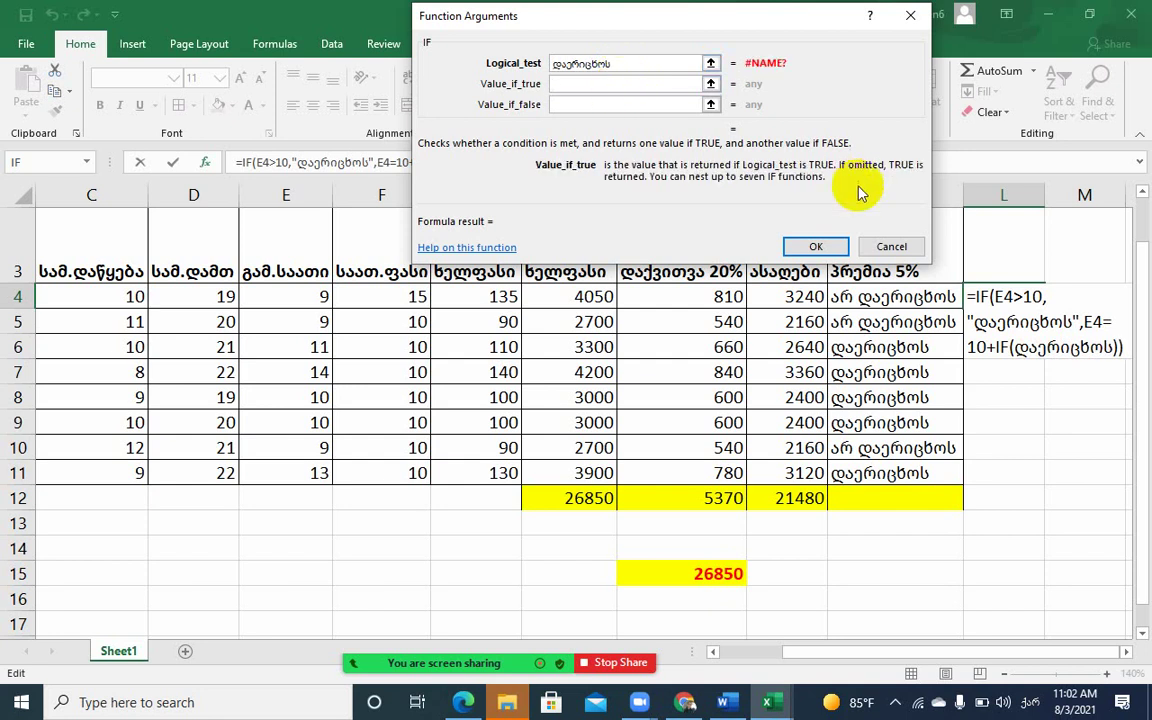
click(889, 246)
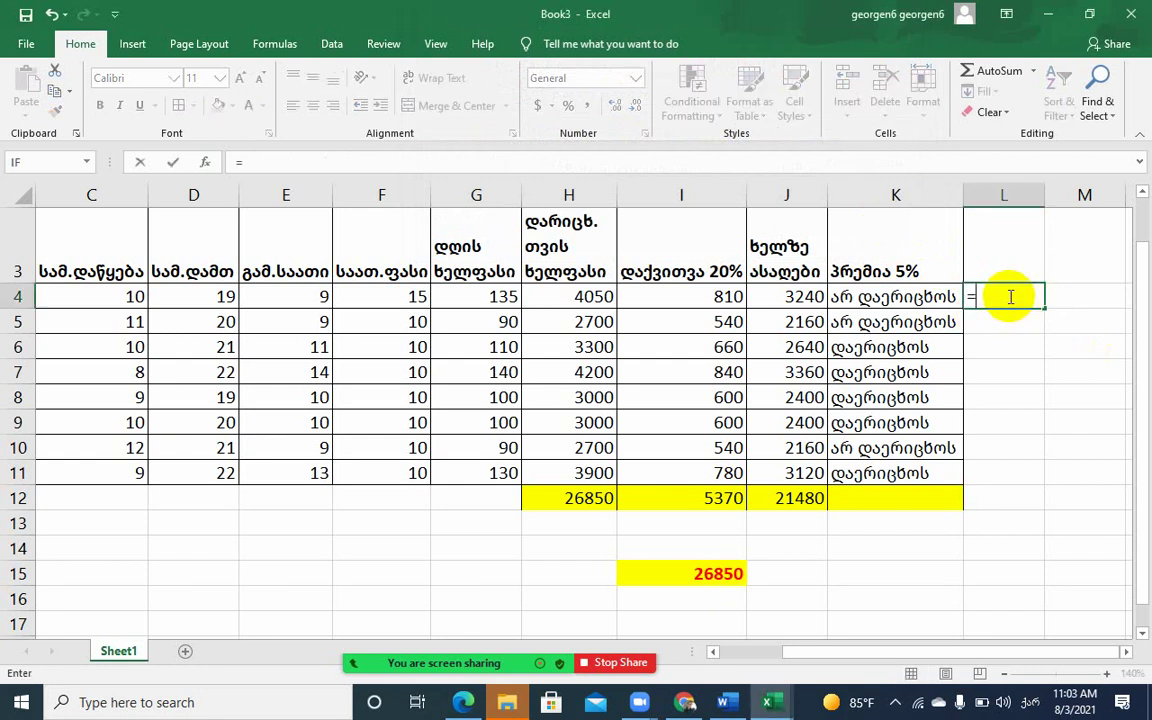
Begin a new IF in L4 testing E4>10 with true value დაერიცხოს
text(=)
click(209, 161)
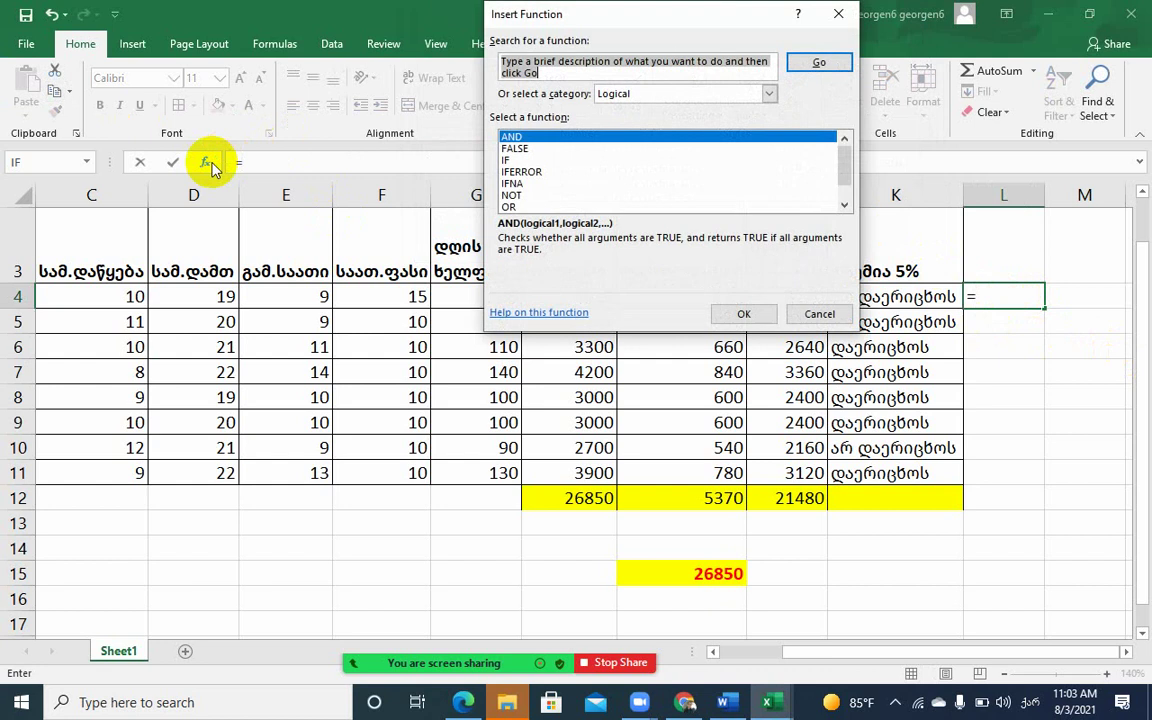
key(Escape)
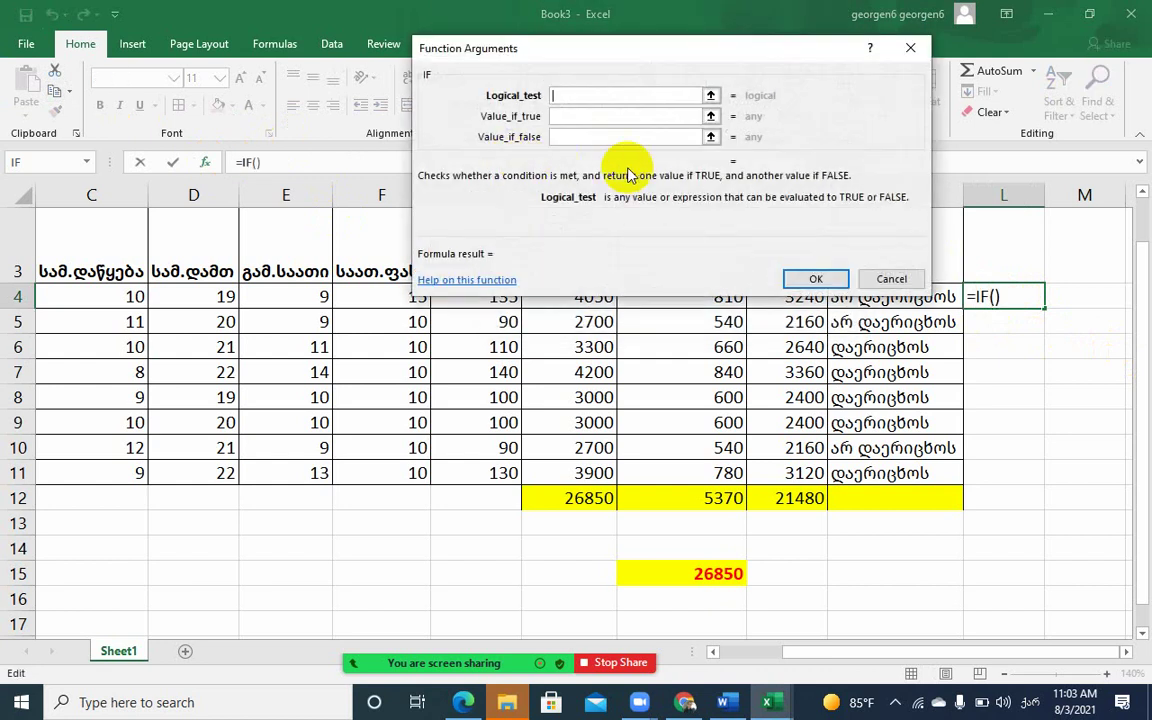
click(301, 292)
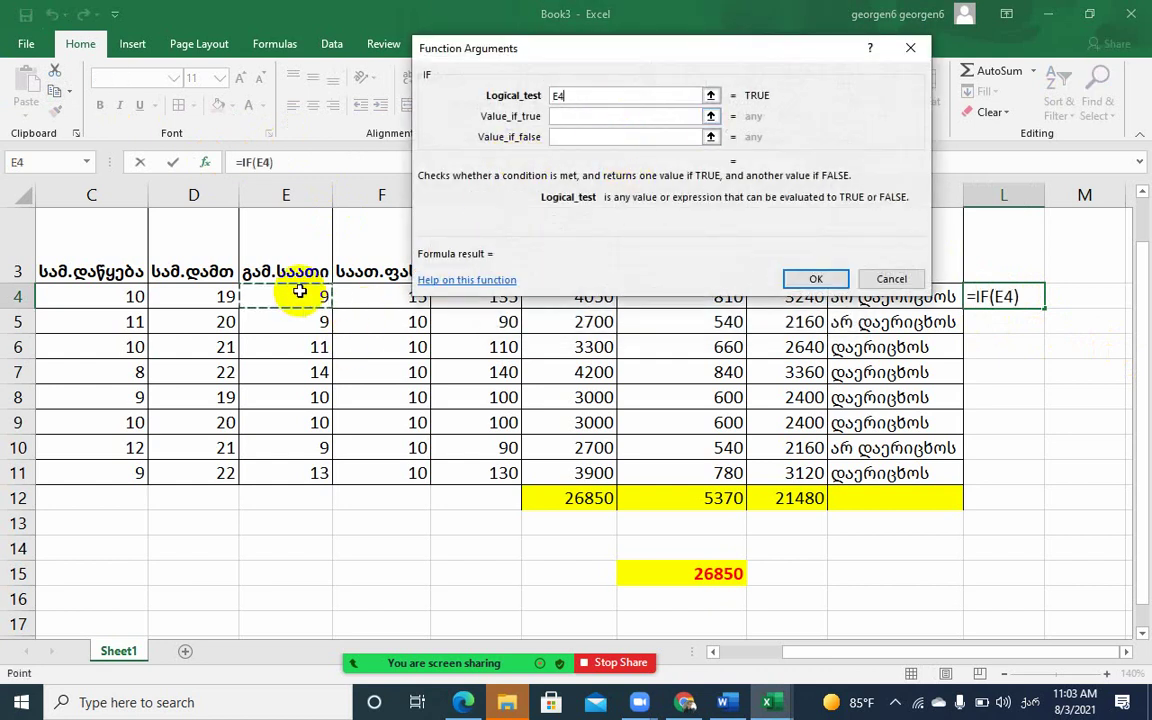
text(>)
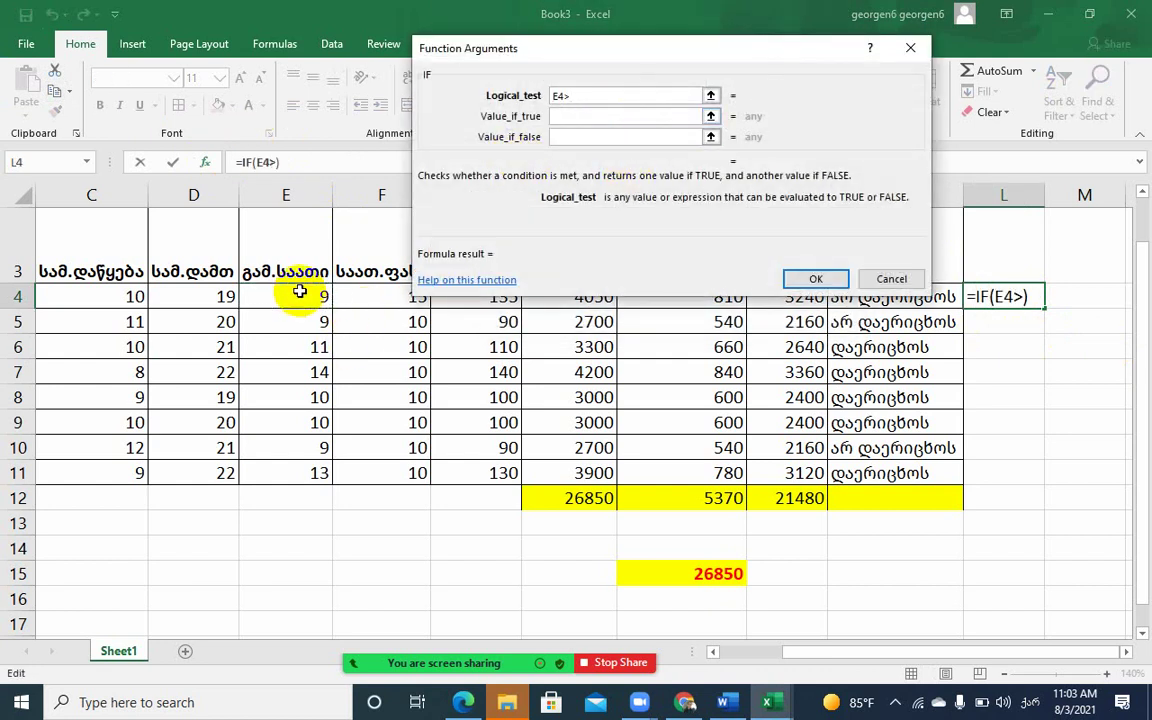
text(1)
text(0)
click(568, 115)
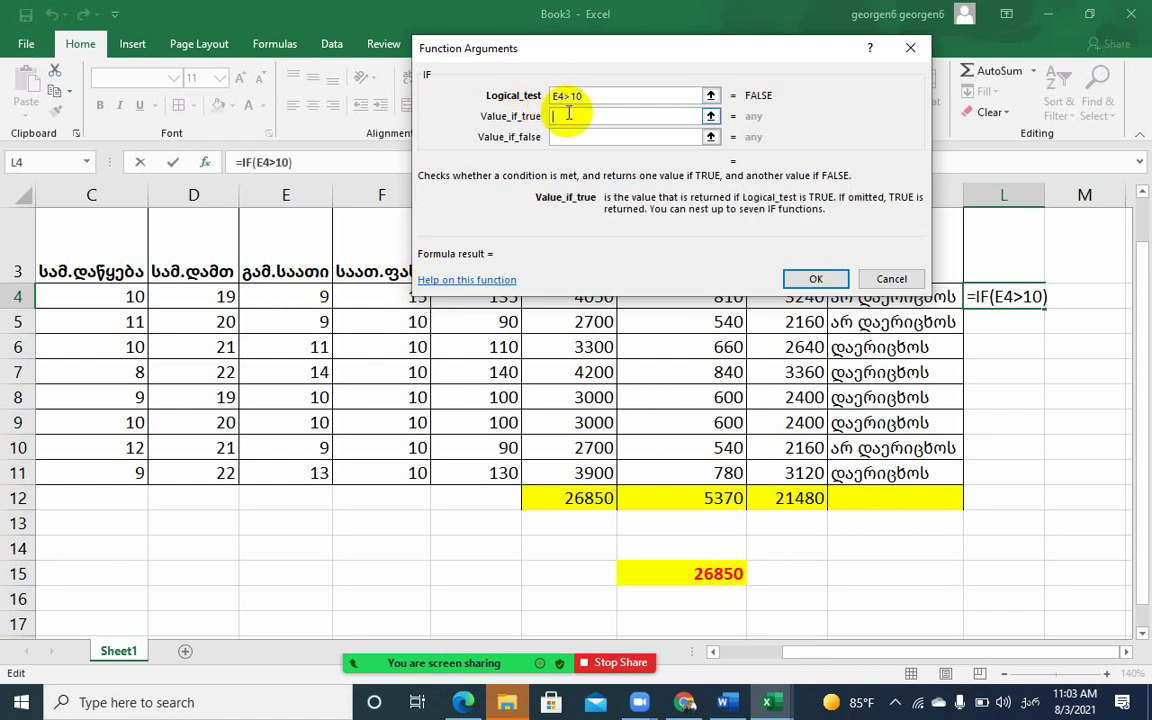
text(დაერ)
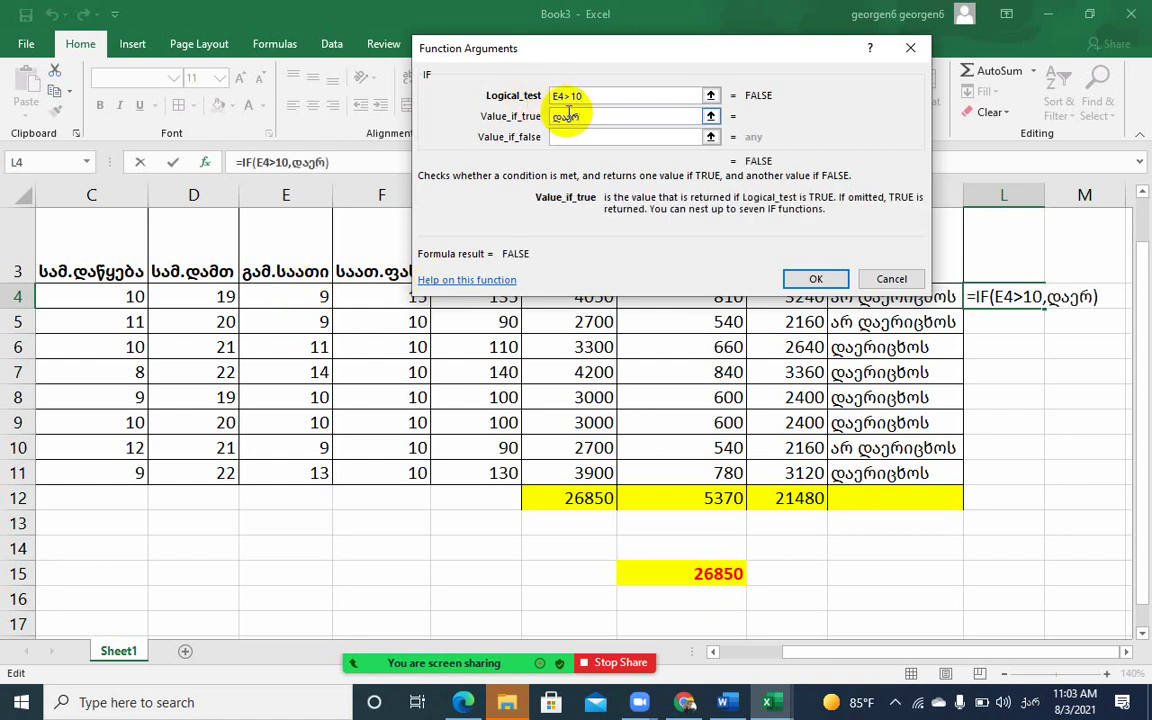
text(იცხოს)
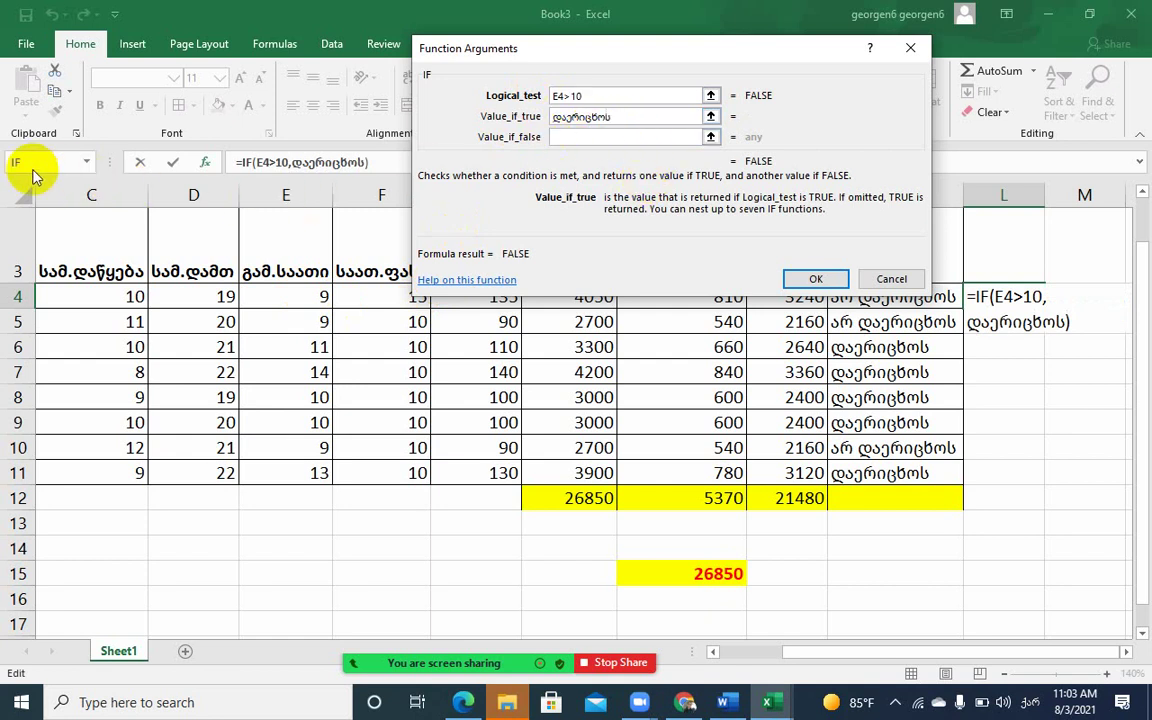
Nest a second IF testing E4=10 with values დაერიცხოს and არა, and confirm
click(88, 165)
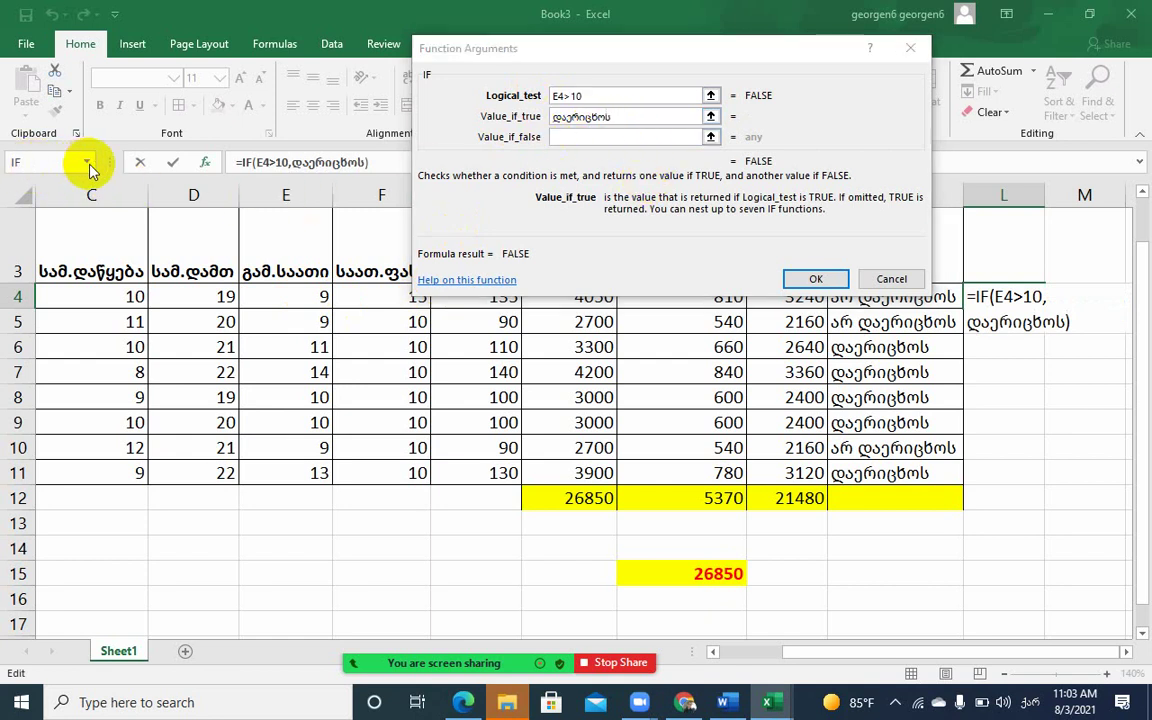
click(88, 165)
click(47, 165)
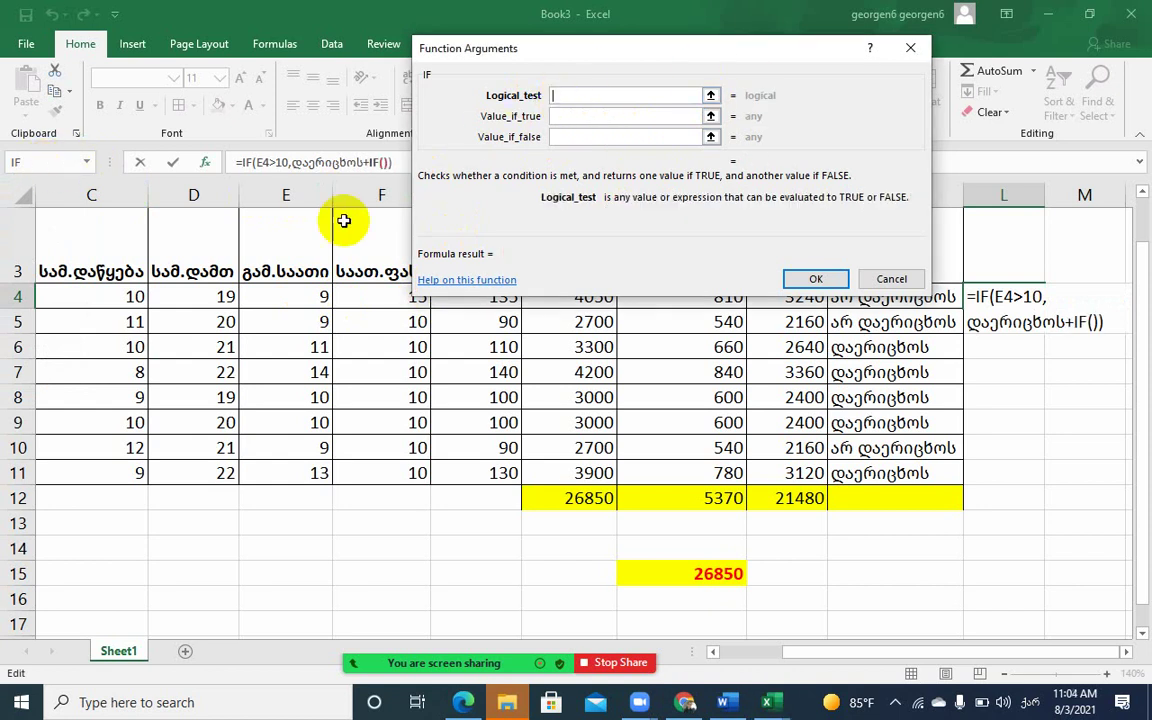
click(282, 297)
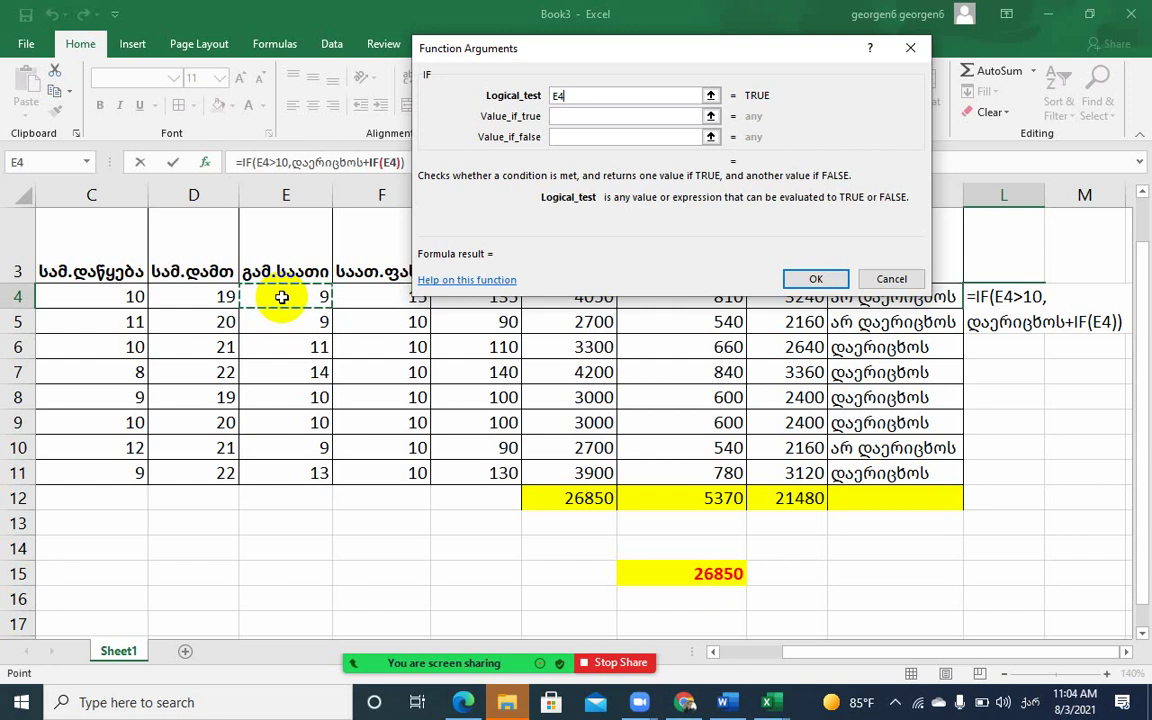
text(=)
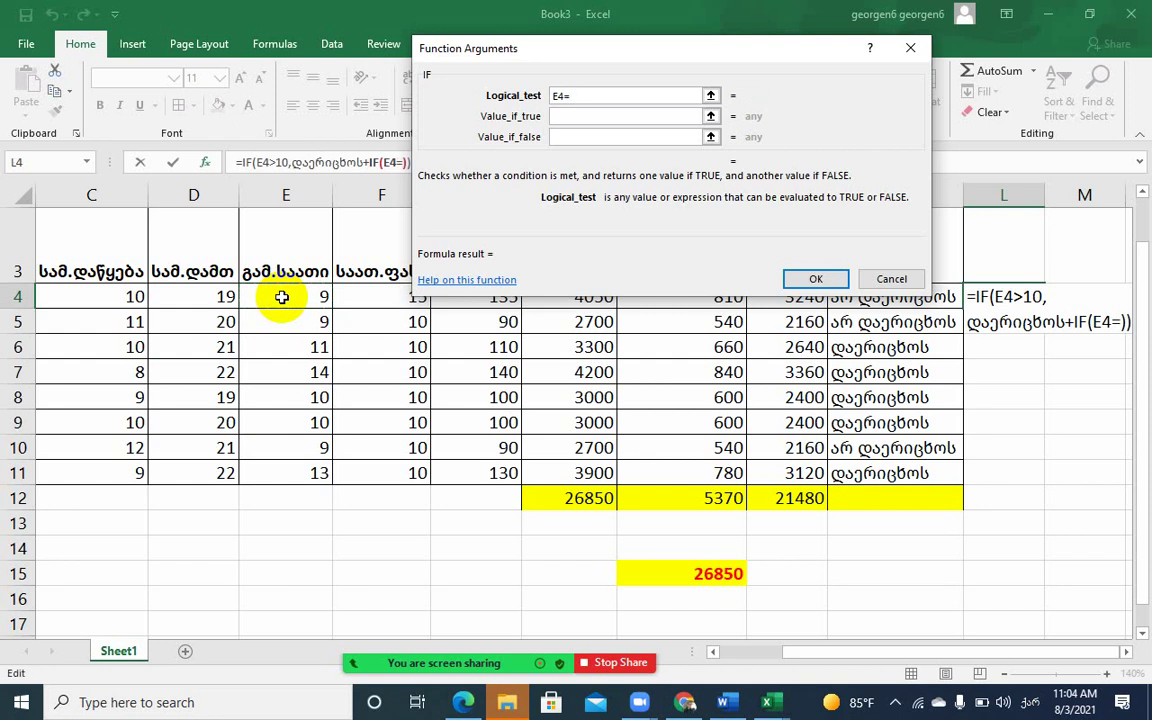
text(10)
click(580, 117)
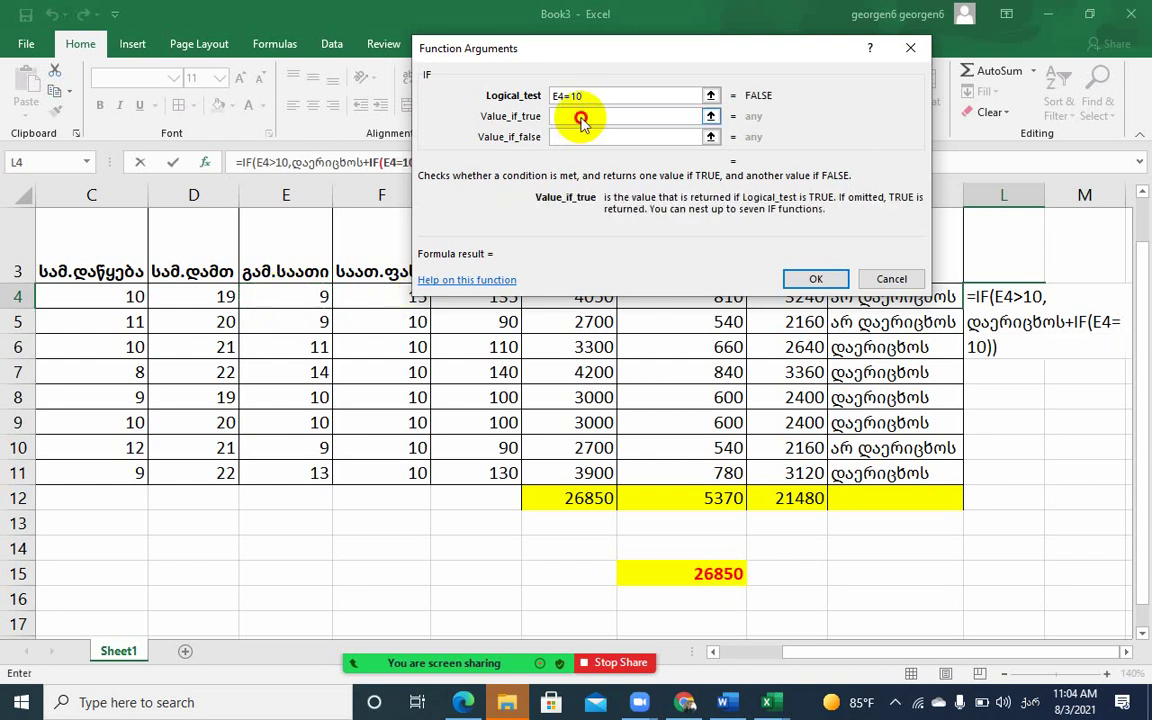
text(დაერ)
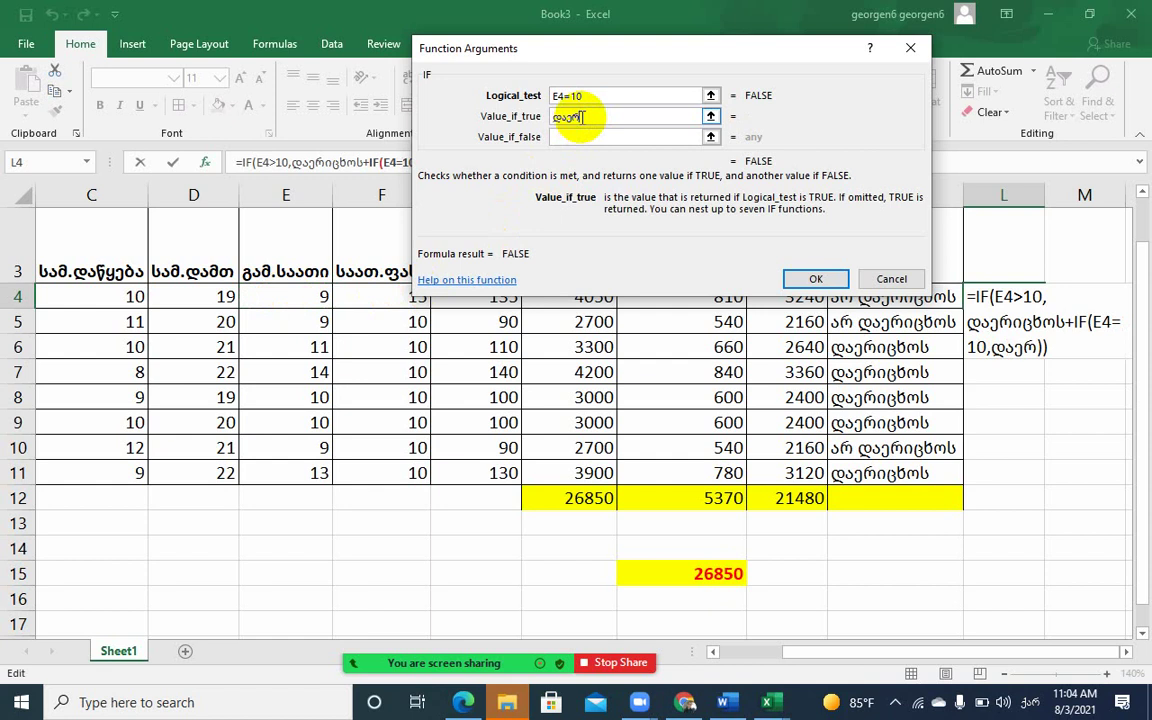
text(იცხოს)
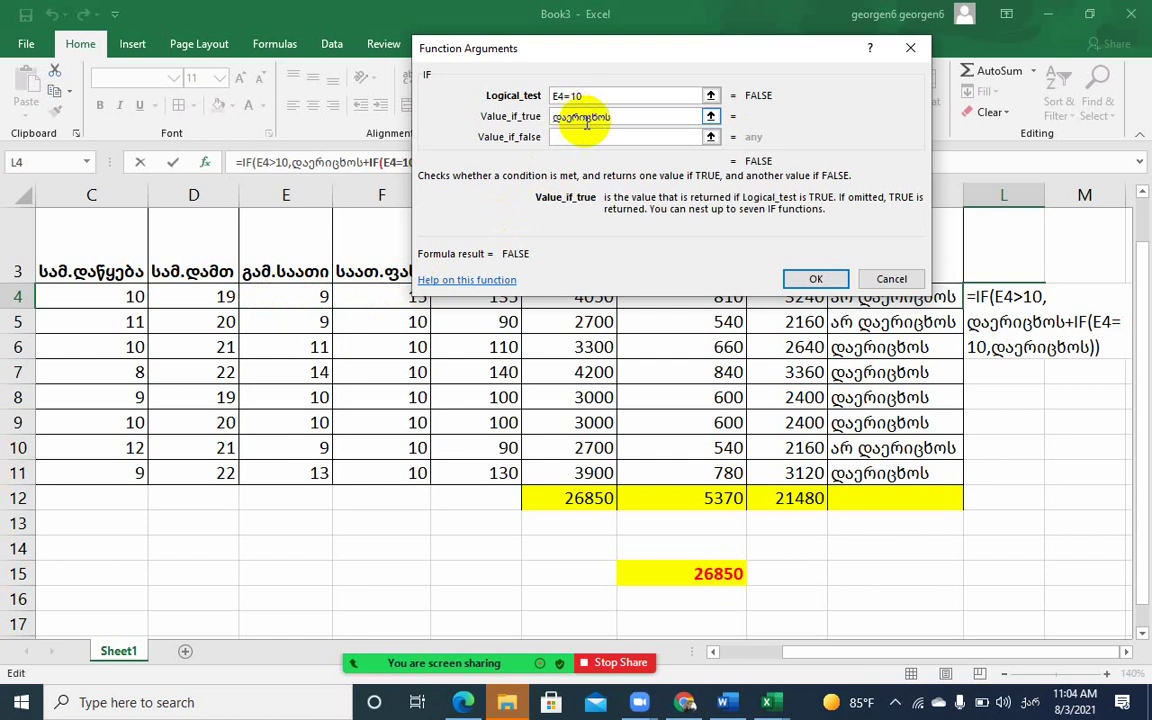
click(601, 137)
text(არა)
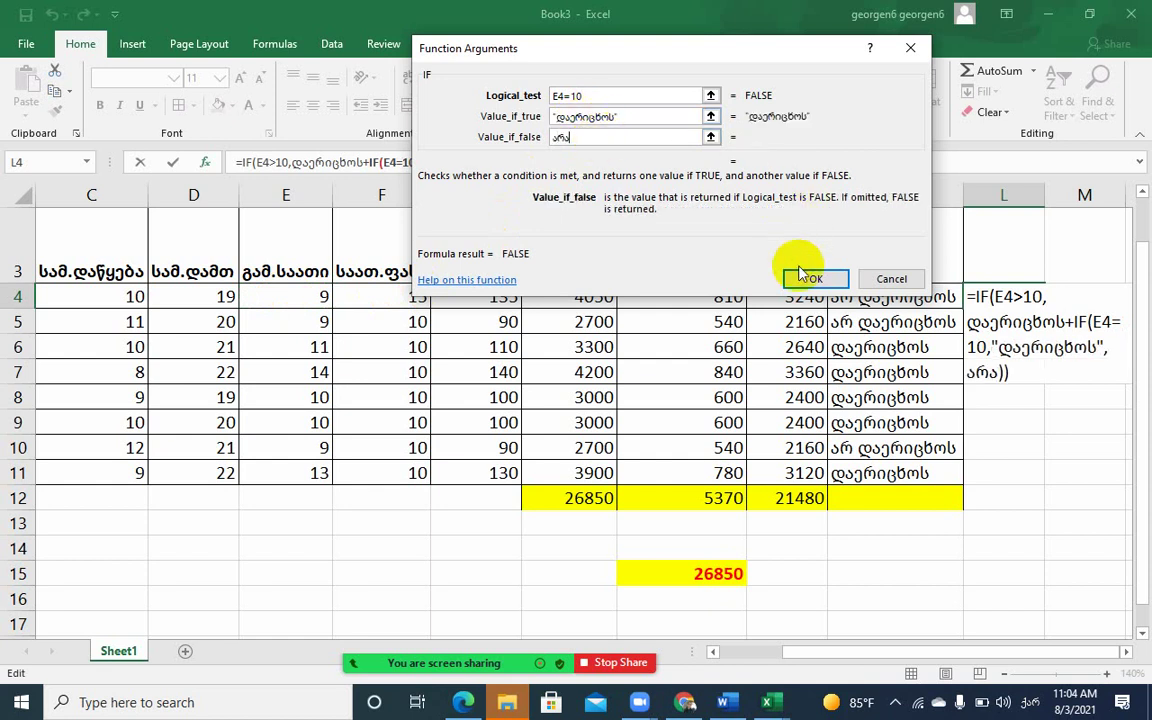
click(813, 278)
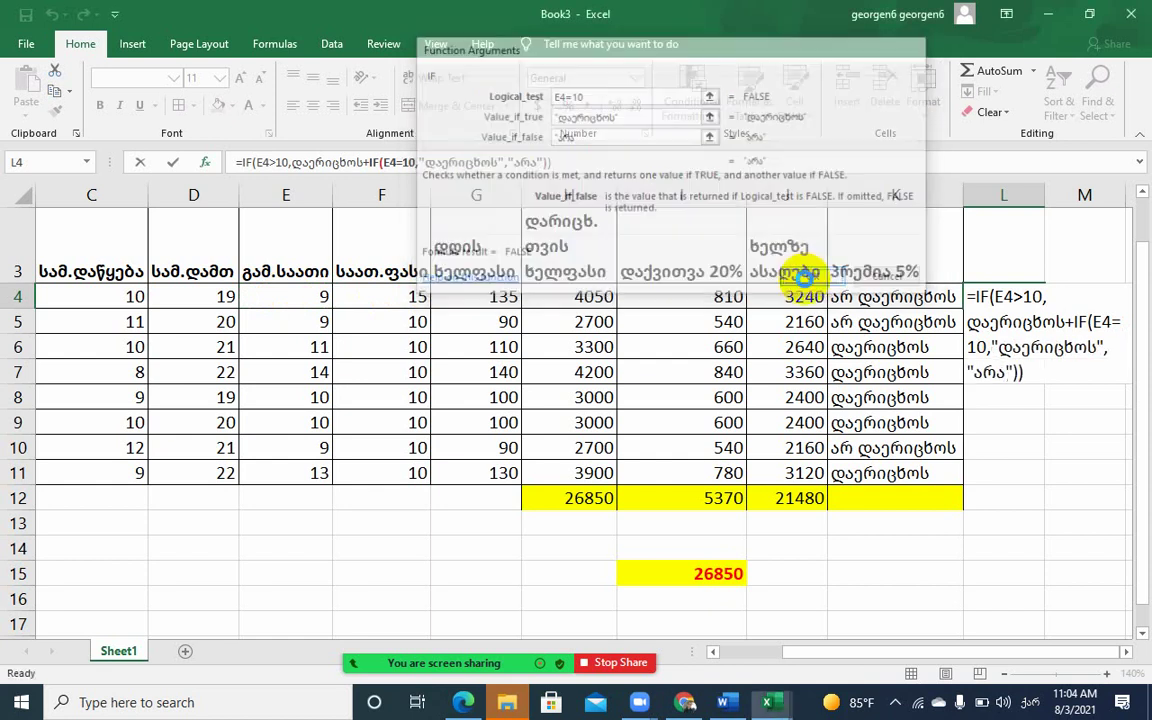
Fill L4's nested IF formula down to L11 and inspect the formula in L4
drag(1045, 307, 1041, 487)
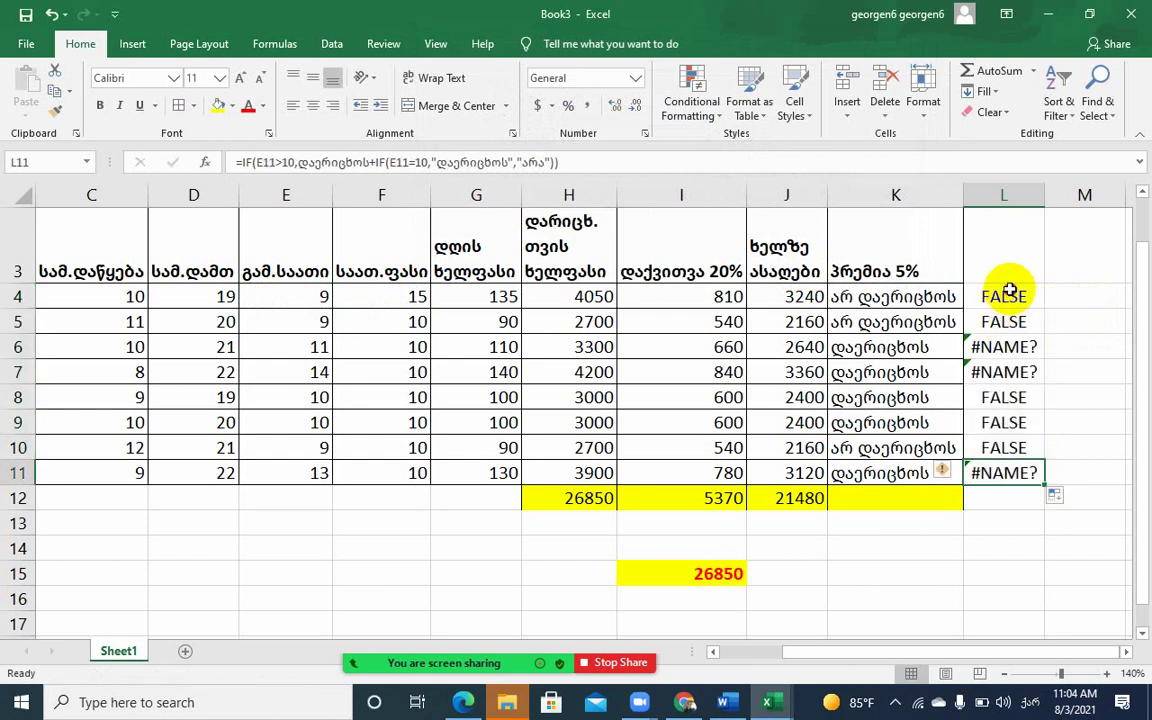
click(1010, 292)
double_click(1012, 296)
click(1045, 297)
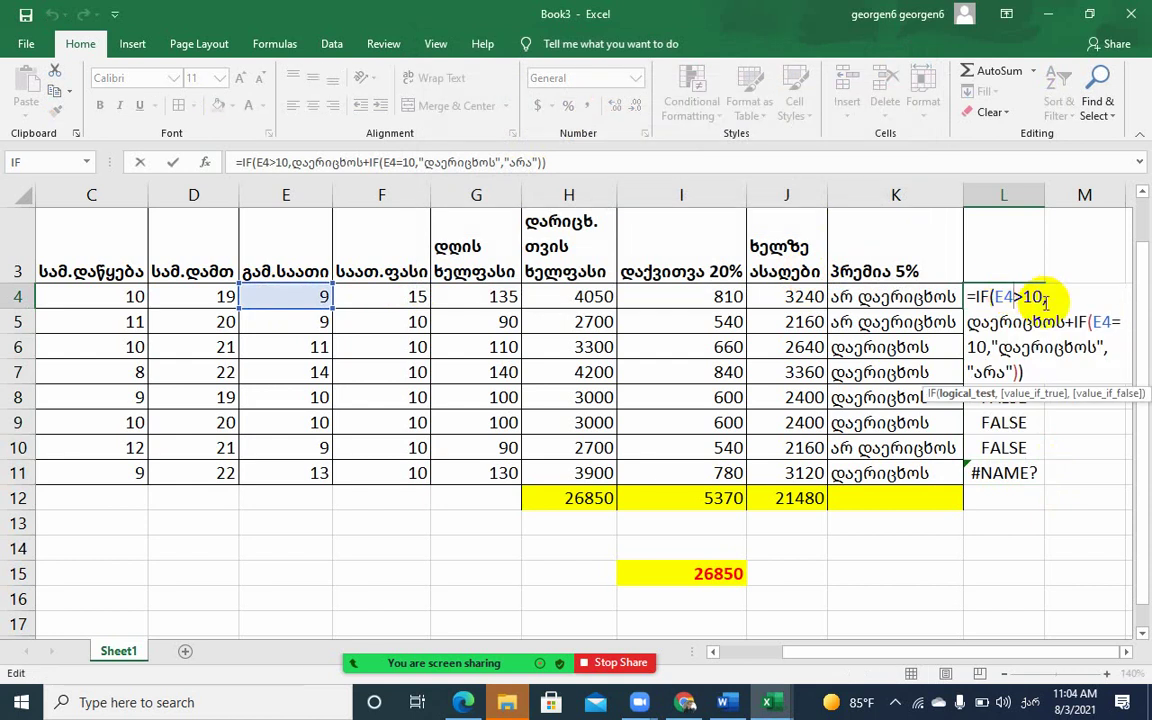
click(1060, 265)
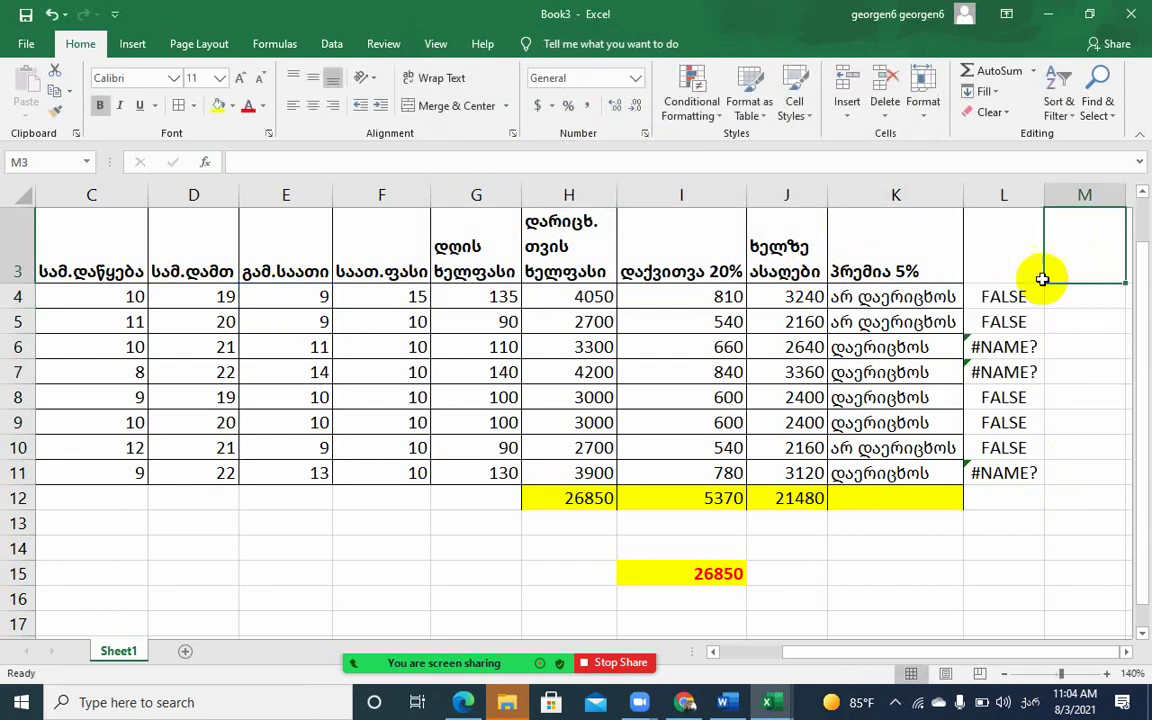
Clear the FALSE and #NAME? results from L4:L11 using Clear Contents
drag(995, 305, 1000, 476)
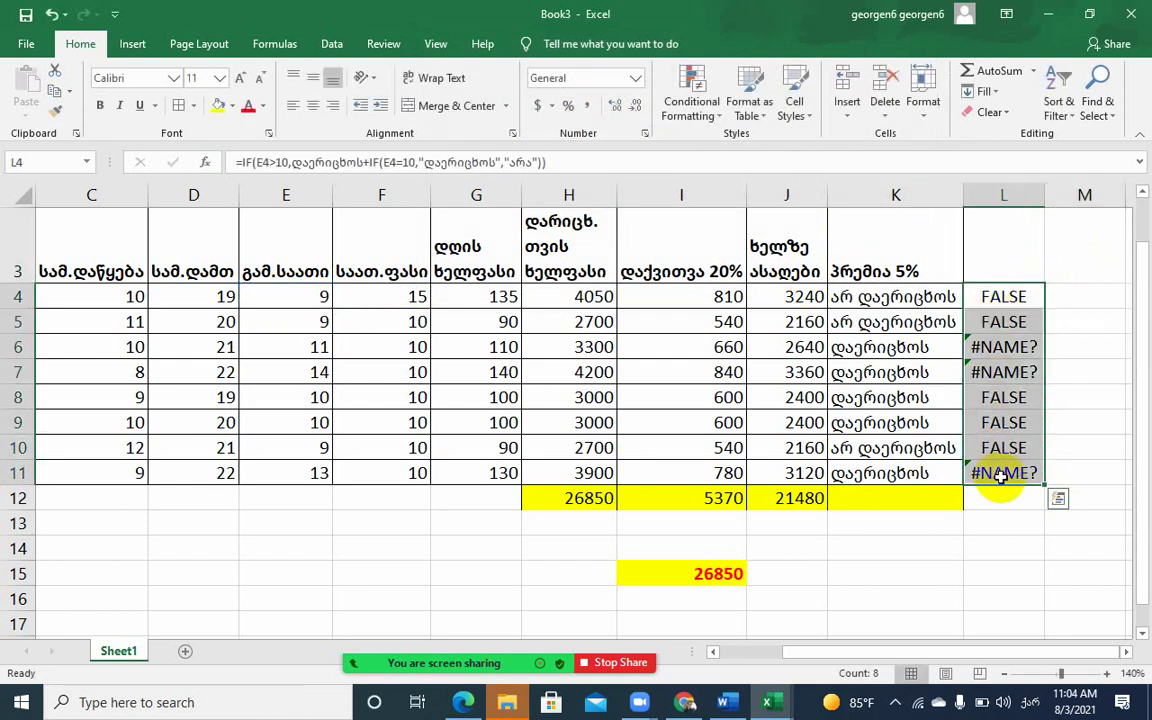
key(F2)
key(Escape)
click(1100, 231)
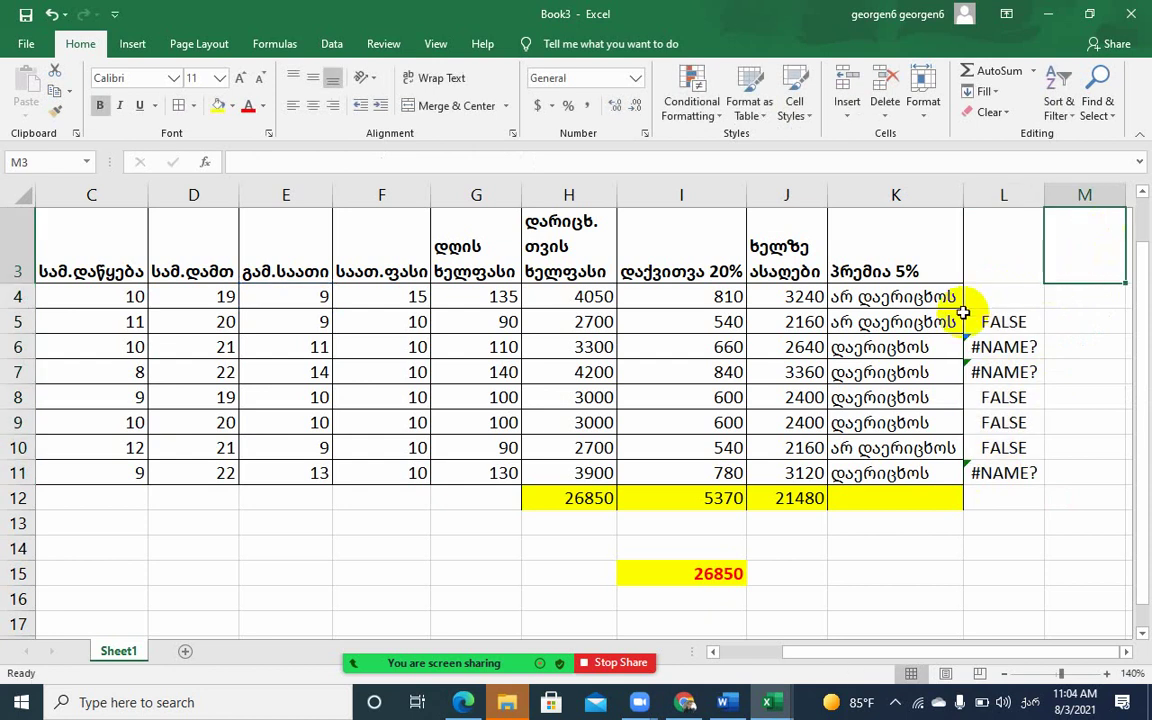
click(1000, 305)
drag(1000, 305, 1016, 470)
click(1016, 470)
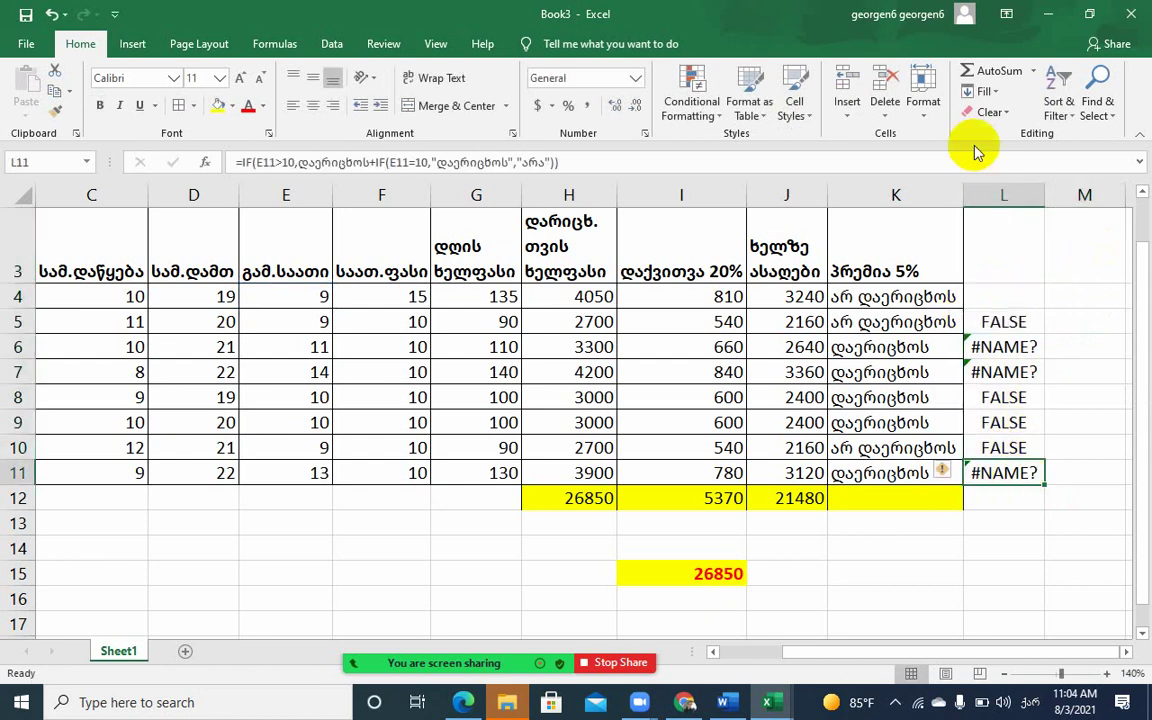
click(993, 113)
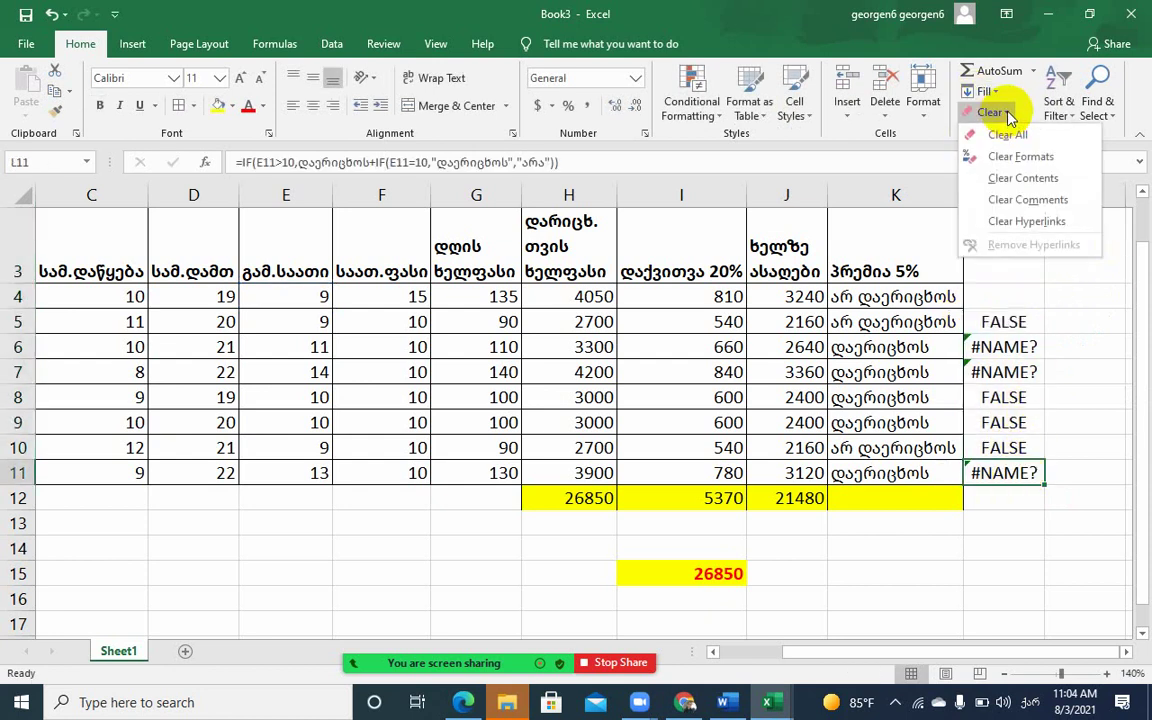
click(1012, 178)
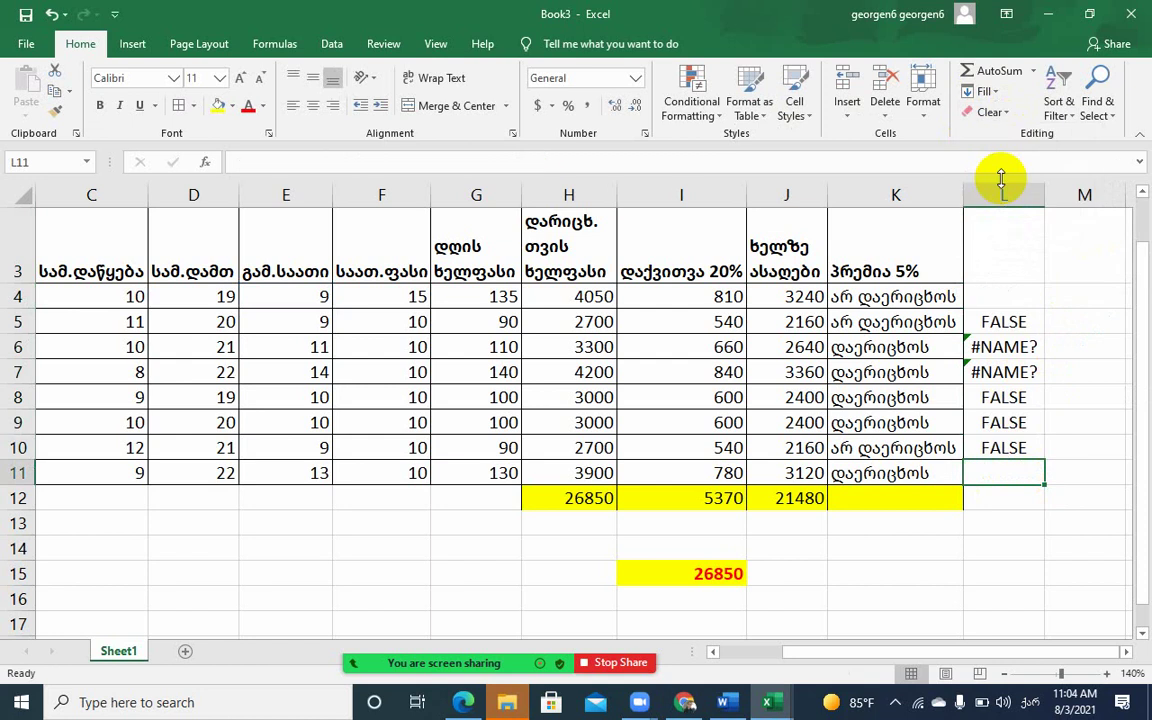
drag(998, 297, 1010, 476)
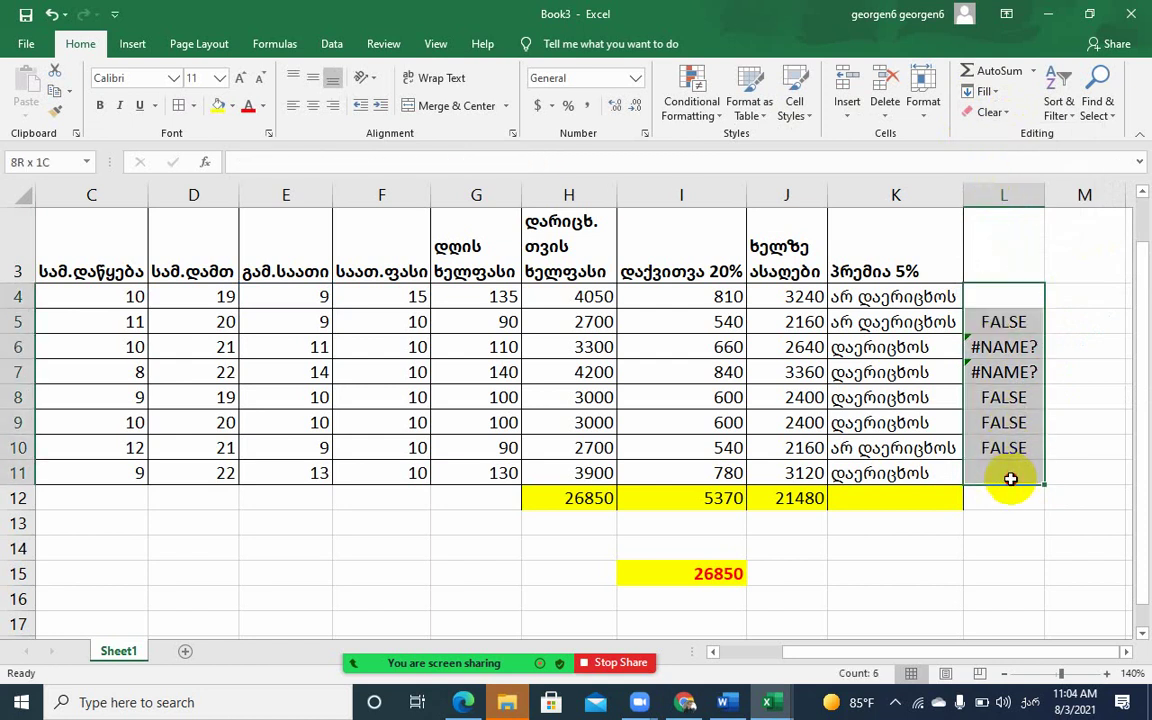
click(1003, 114)
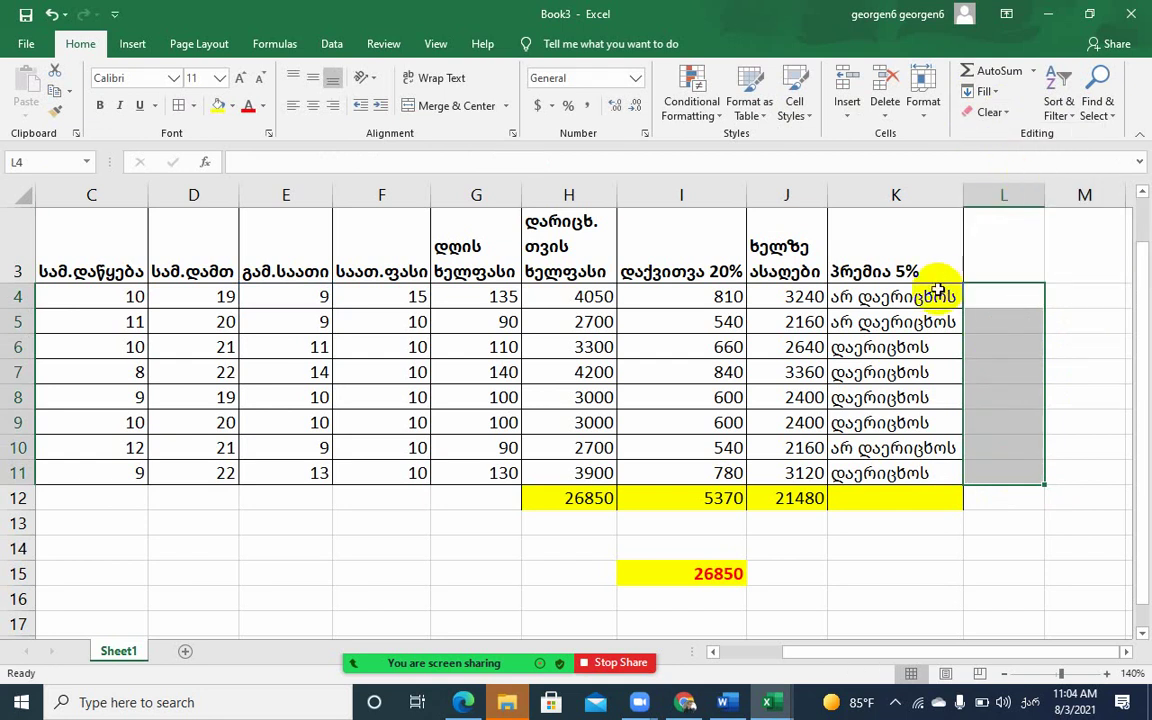
click(886, 300)
drag(888, 300, 886, 470)
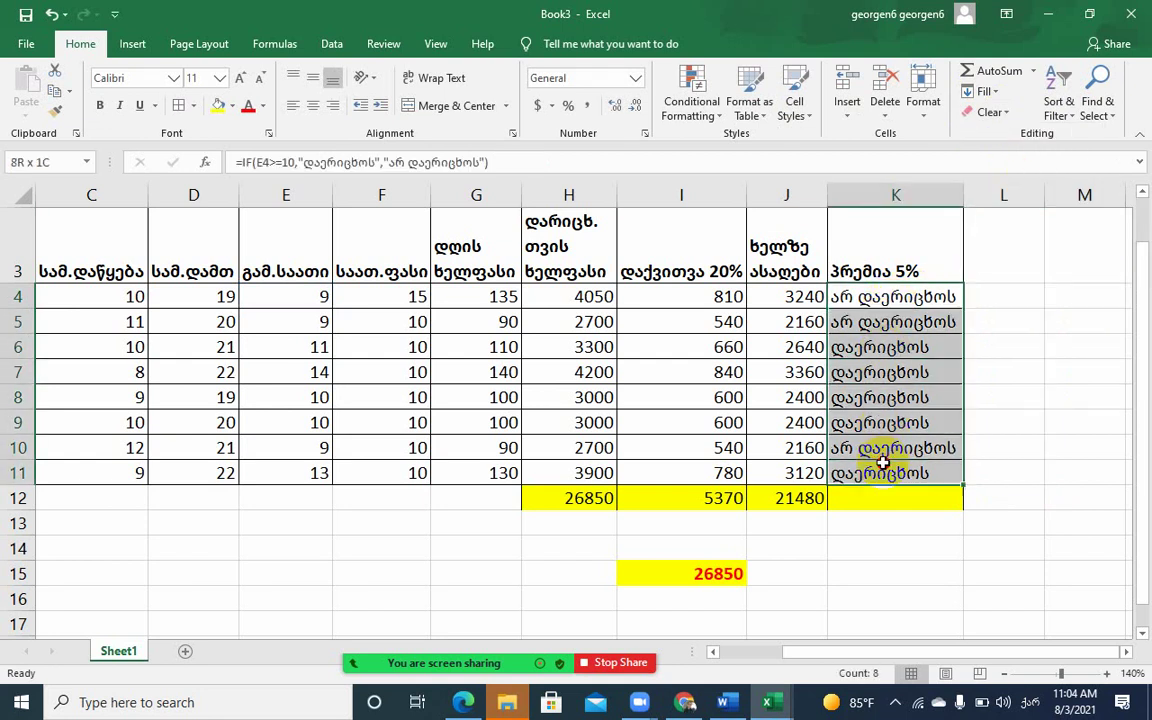
double_click(888, 300)
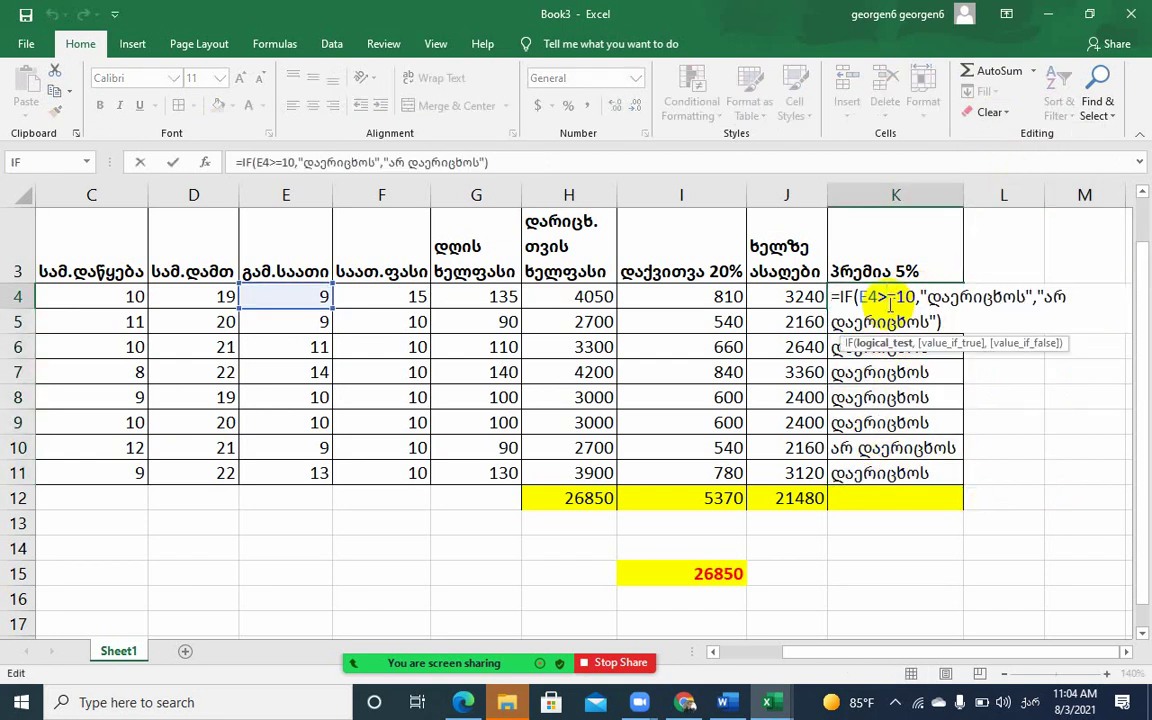
click(205, 162)
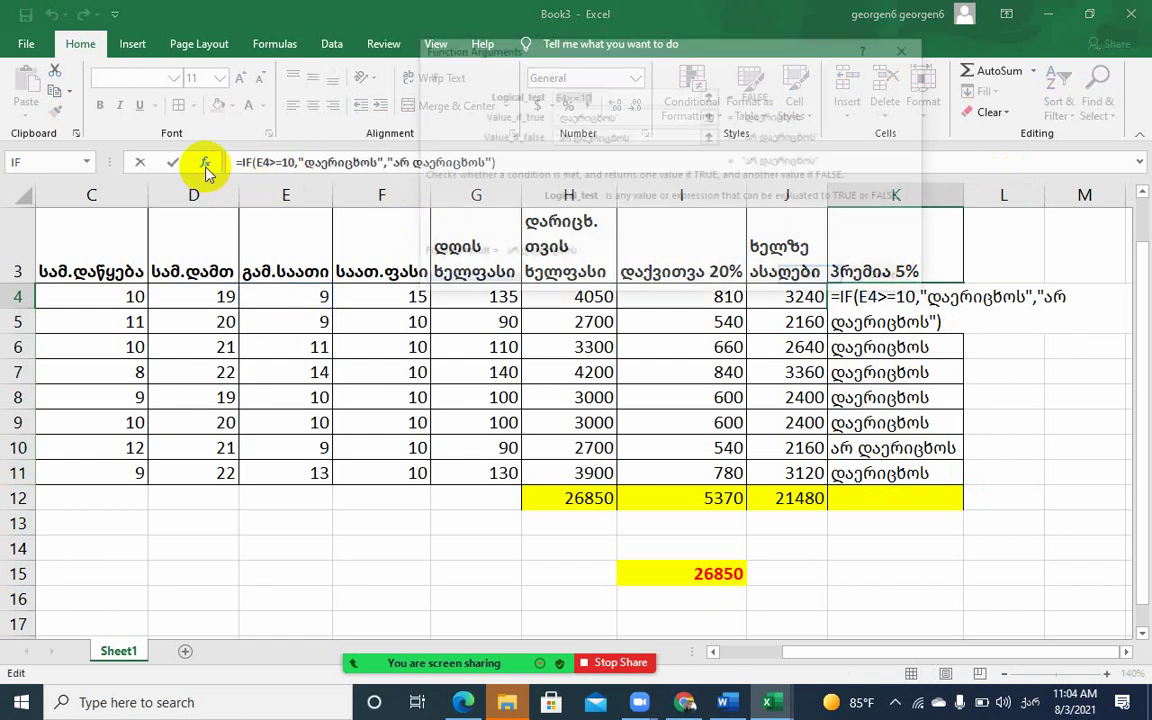
click(570, 94)
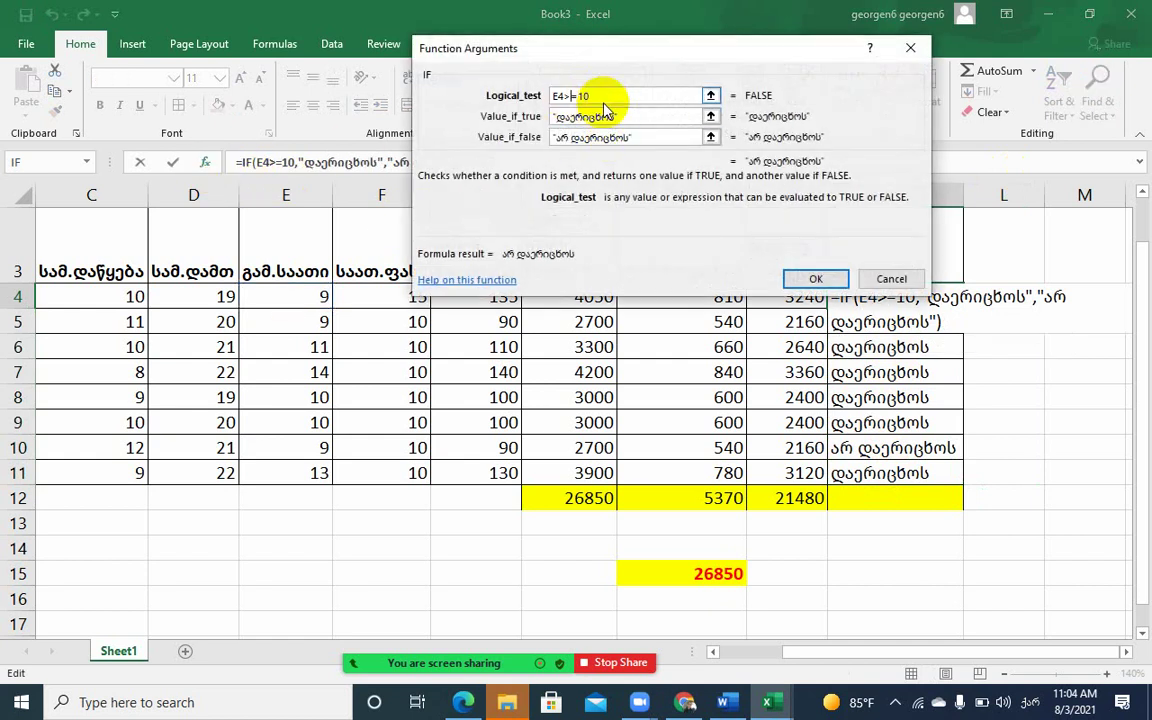
click(810, 278)
click(987, 245)
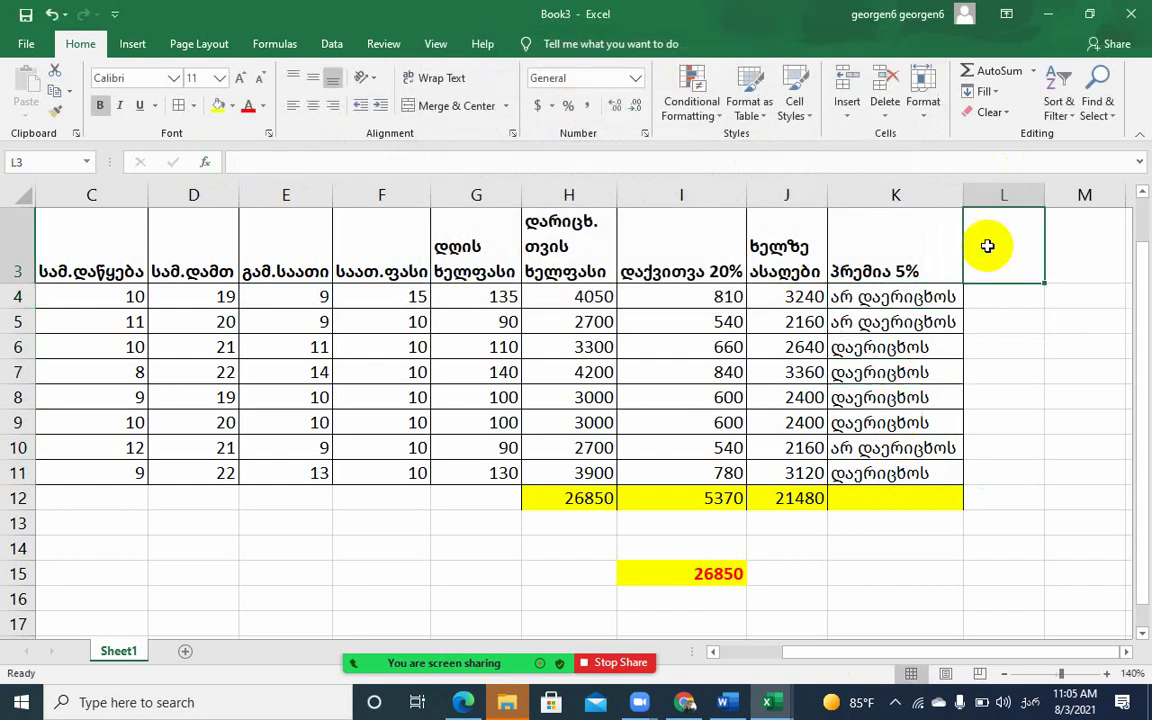
Enter the header პრემია თანხაში in L3 and apply Wrap Text to it
mouse_move(893, 296)
mouse_down()
mouse_move(893, 495)
mouse_move(893, 476)
mouse_up()
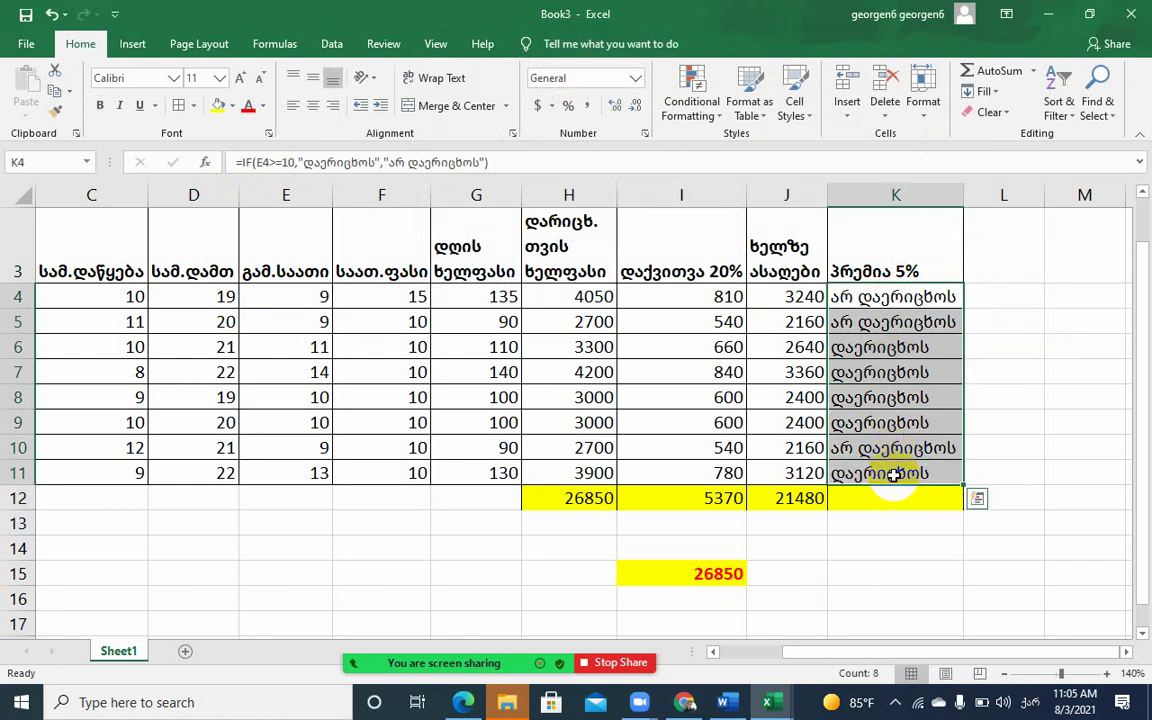
click(987, 260)
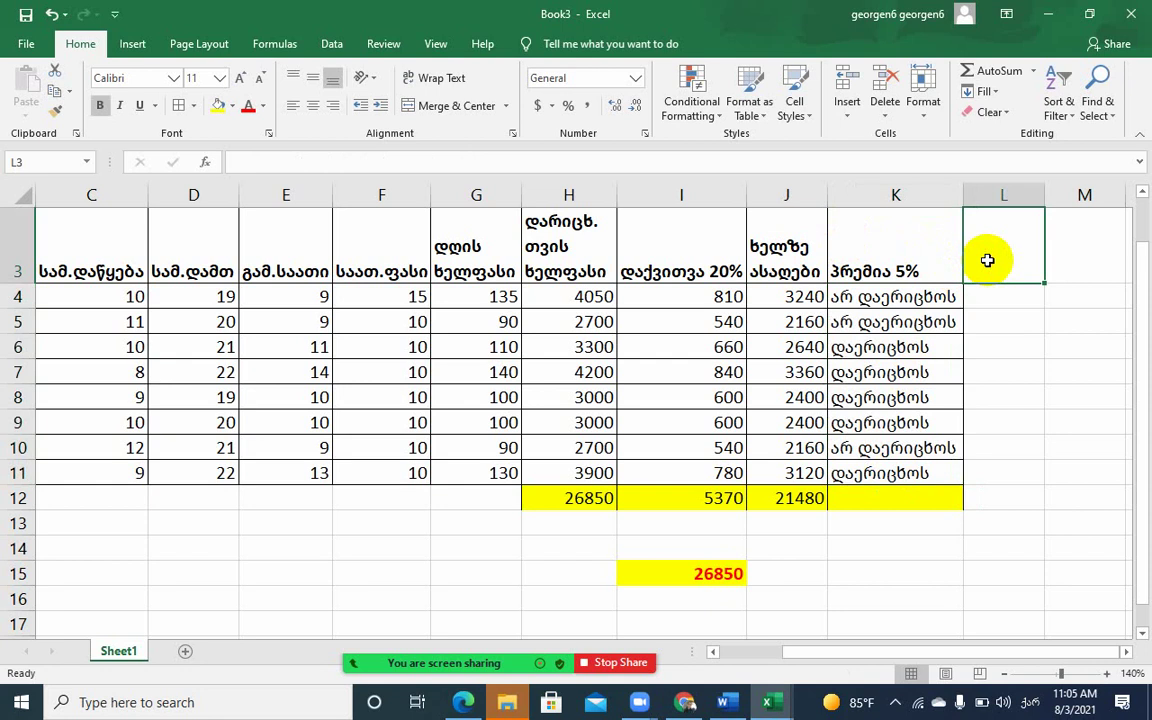
text(3)
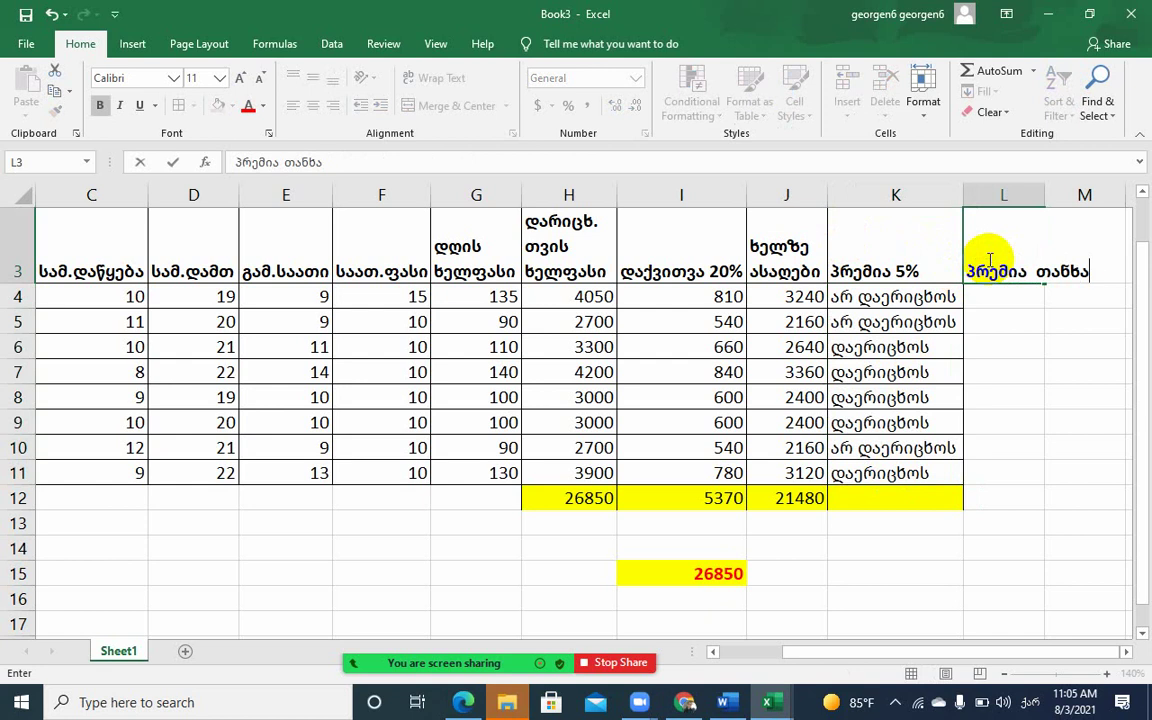
click(990, 322)
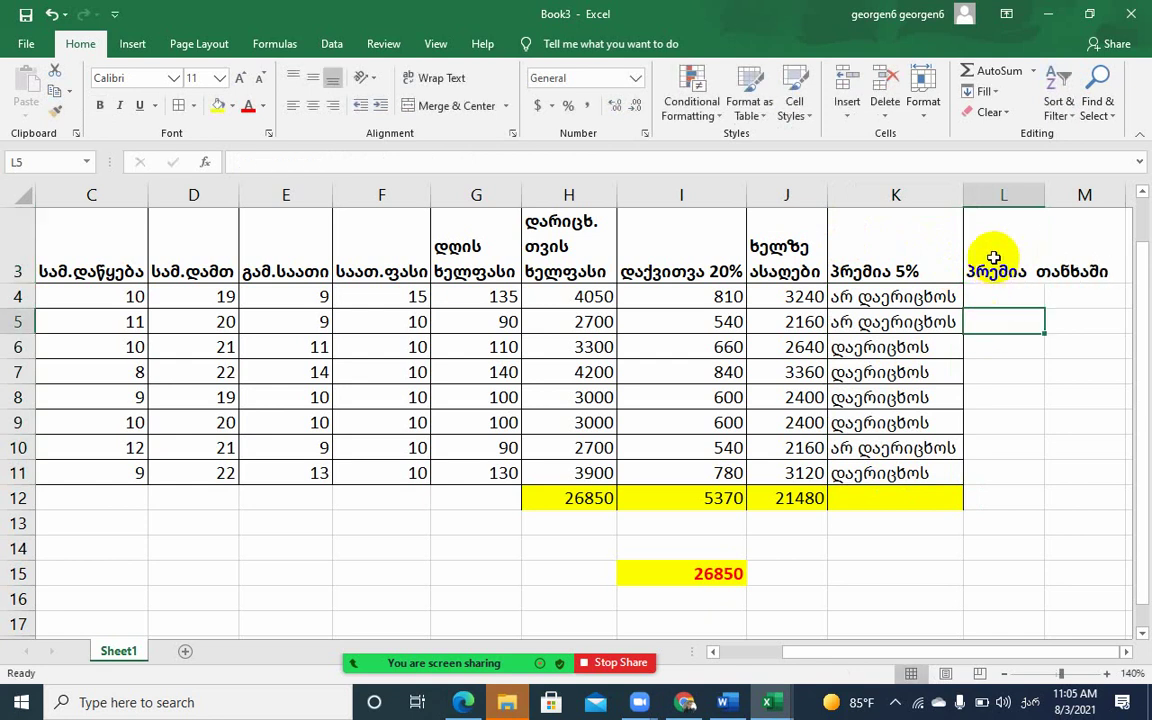
click(990, 252)
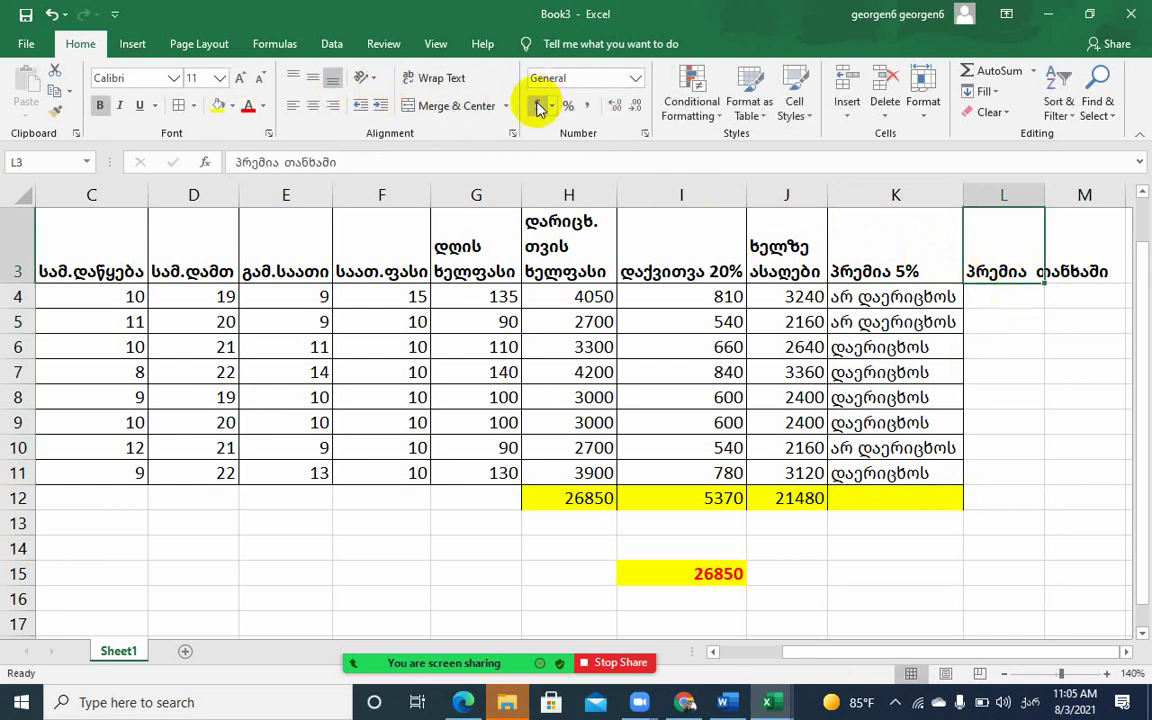
click(432, 77)
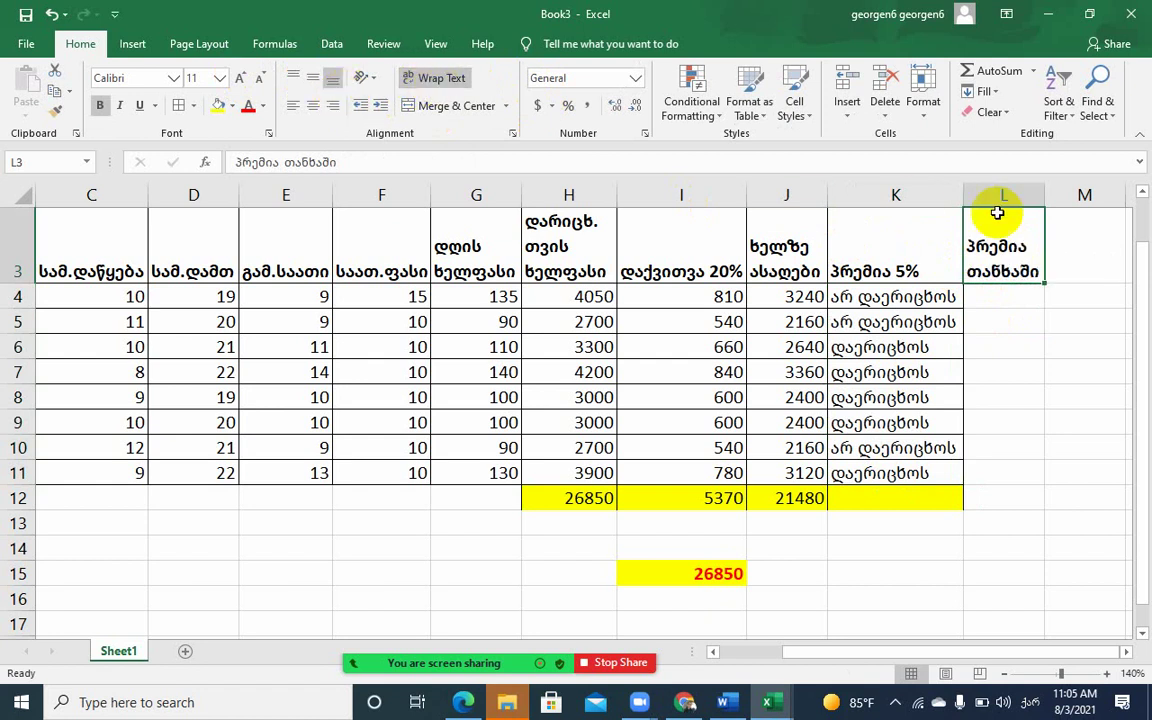
click(1014, 295)
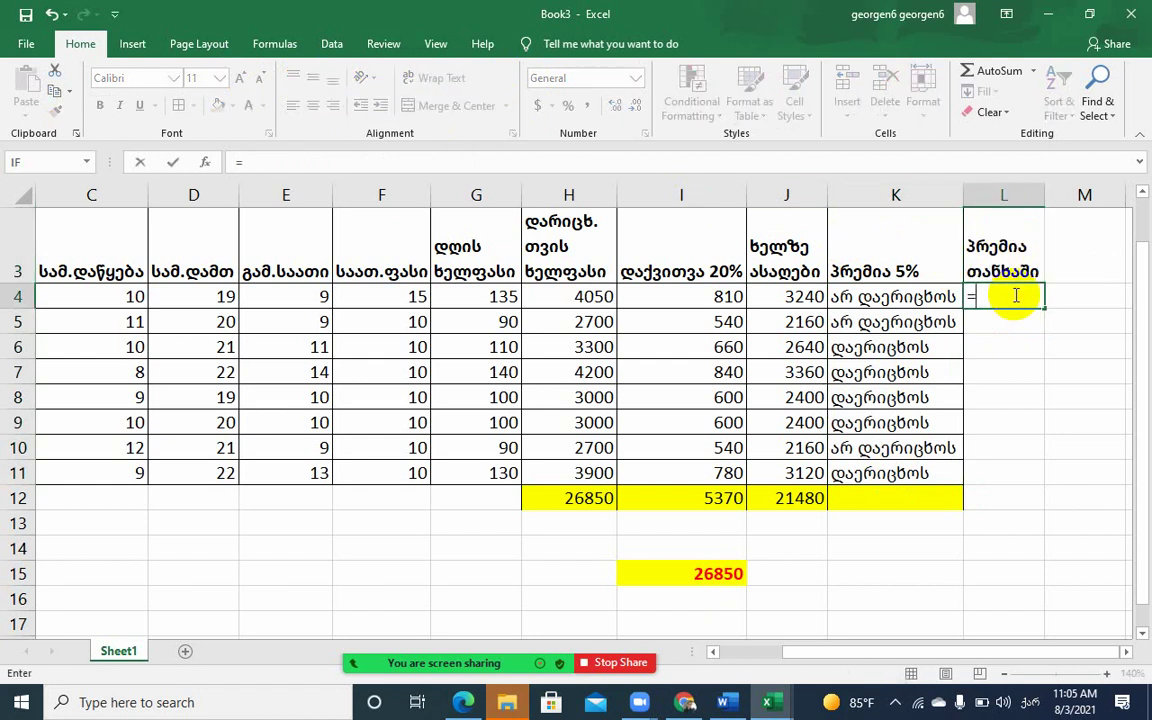
Build =IF(E4>=10,J4*5%,0) in L4 through the IF Function Arguments dialog
text(=)
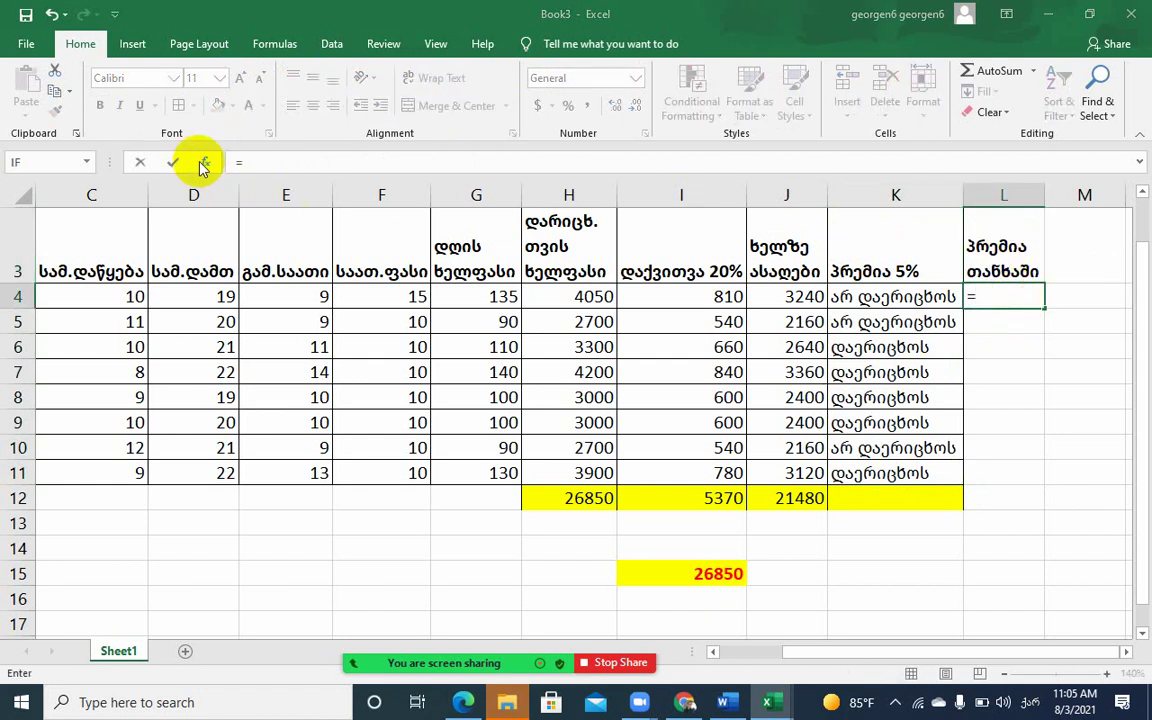
click(203, 165)
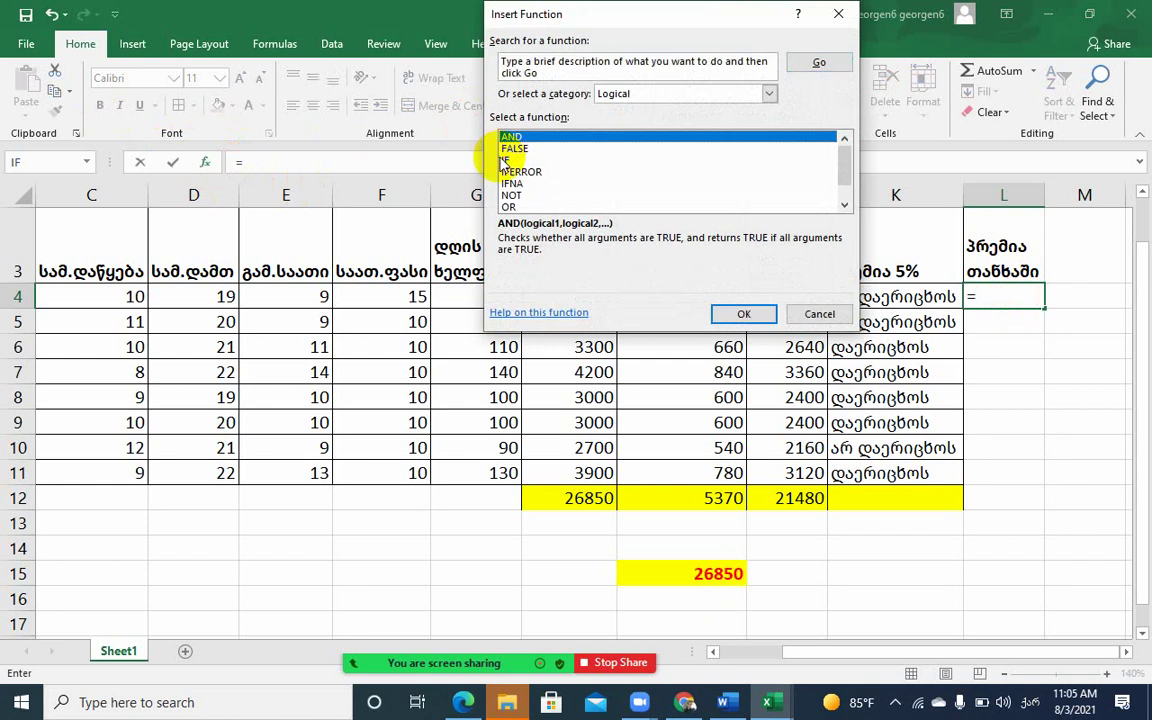
double_click(506, 160)
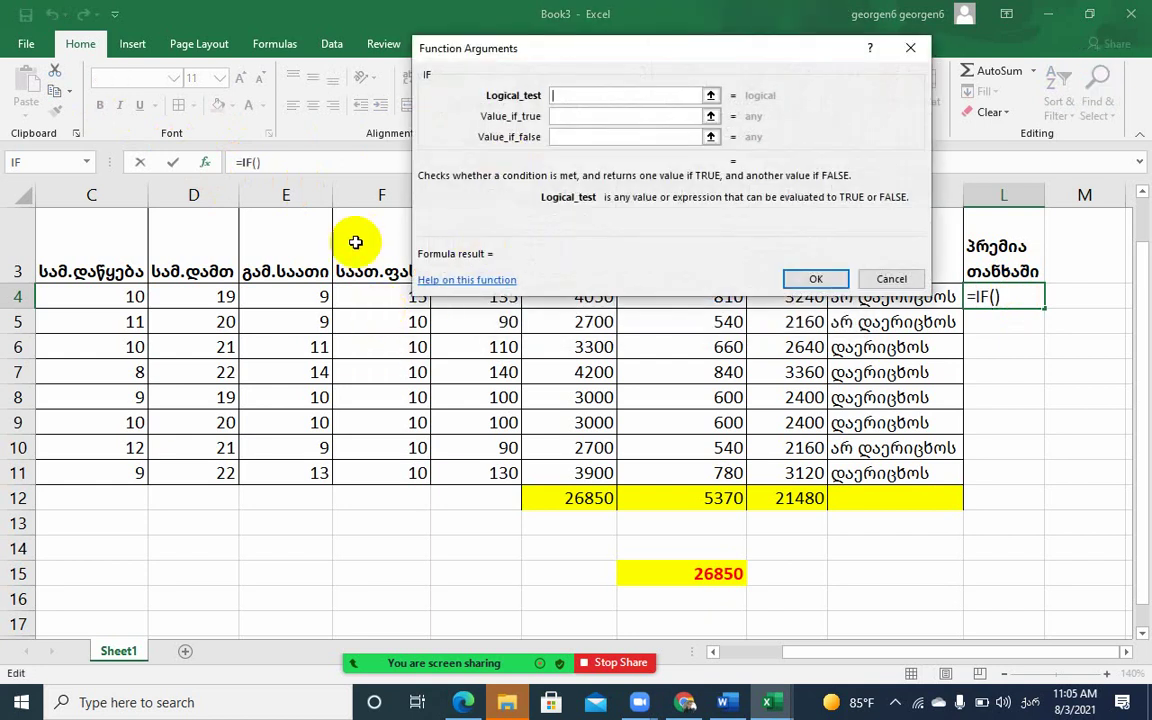
click(605, 95)
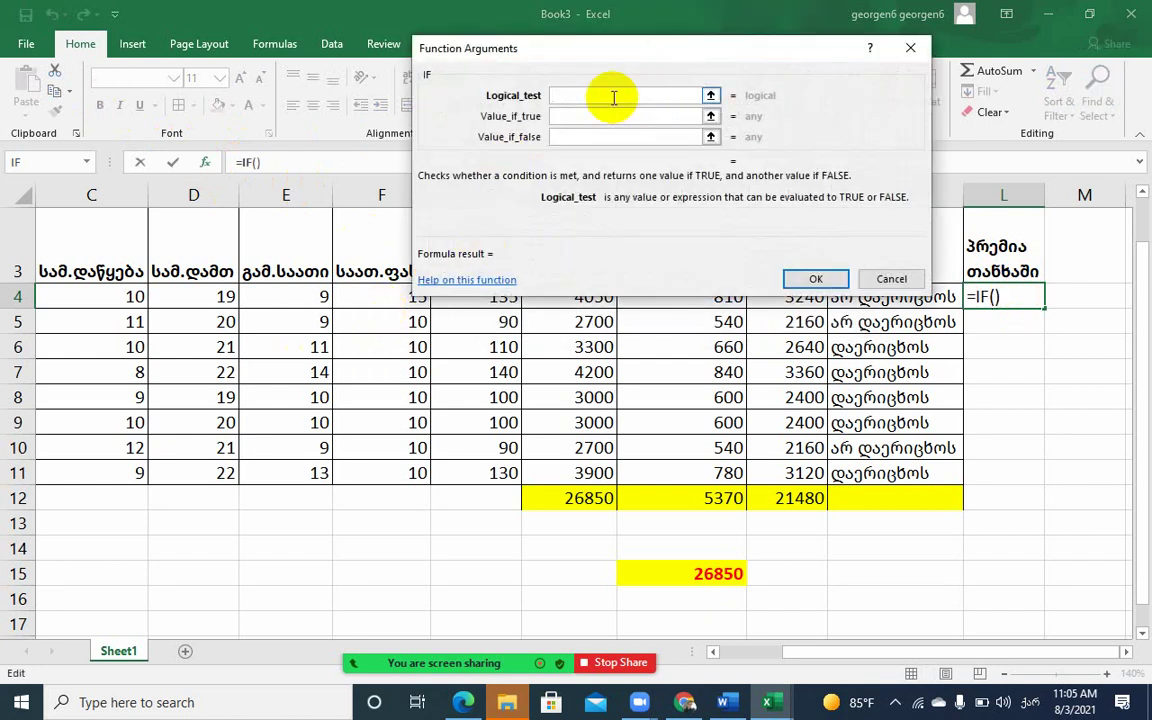
click(300, 300)
text(>=10)
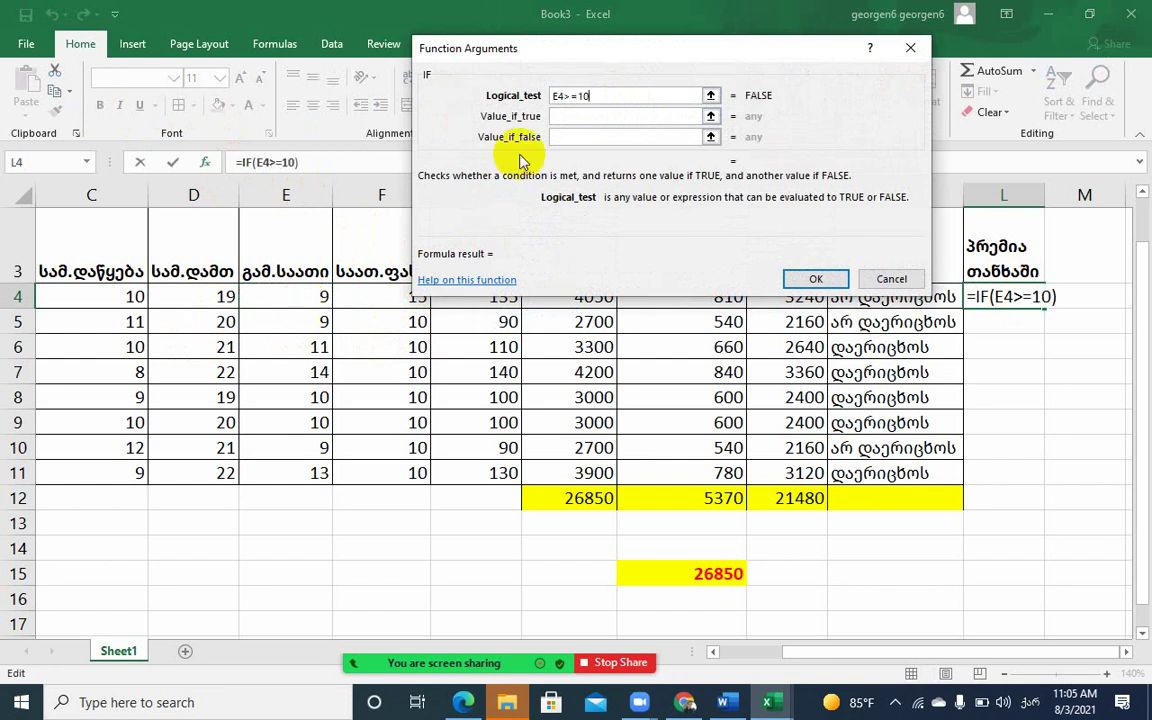
click(569, 115)
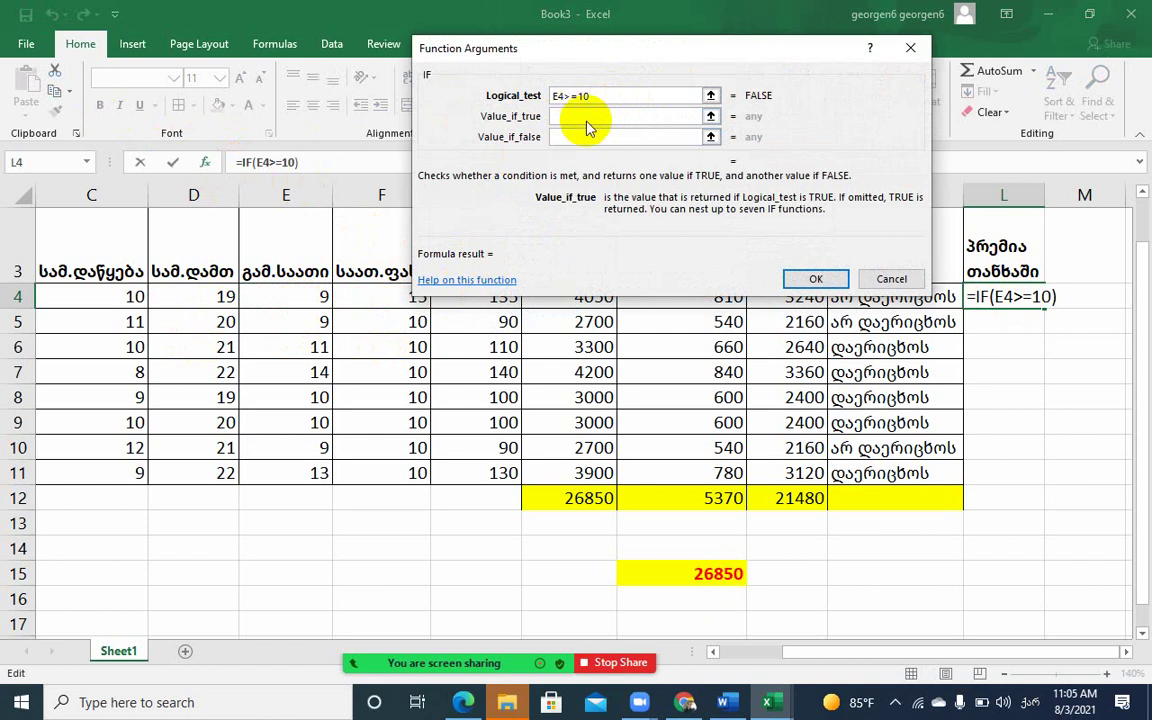
drag(614, 55, 196, 31)
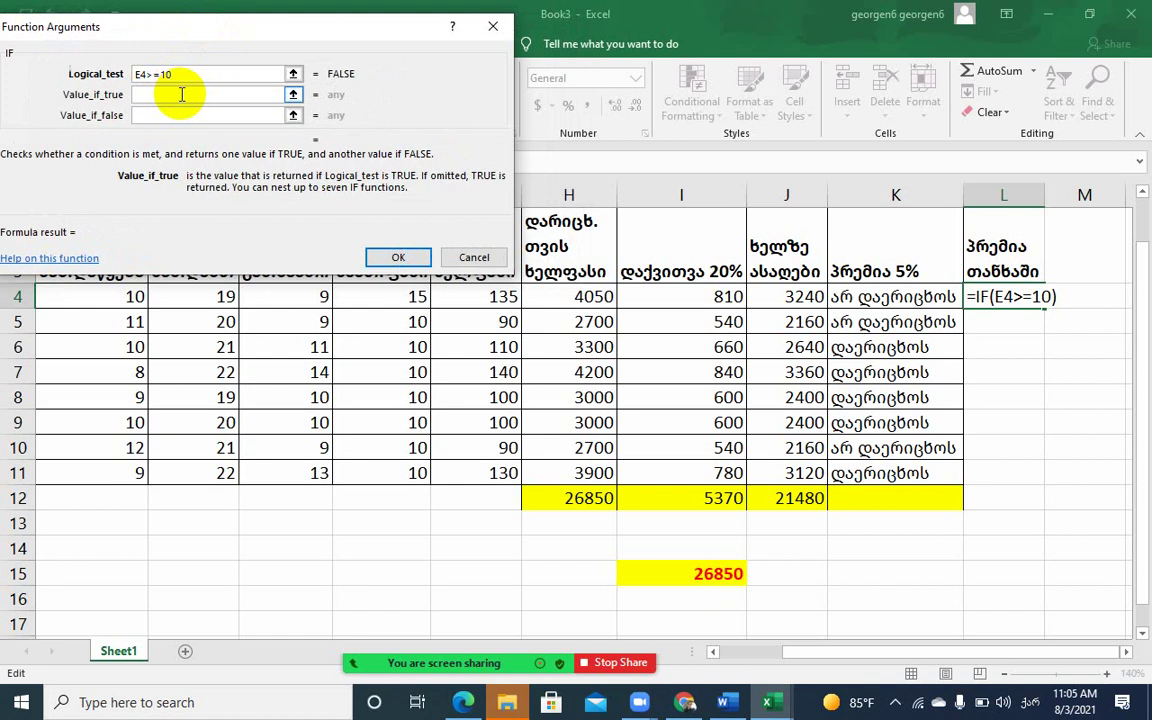
click(761, 294)
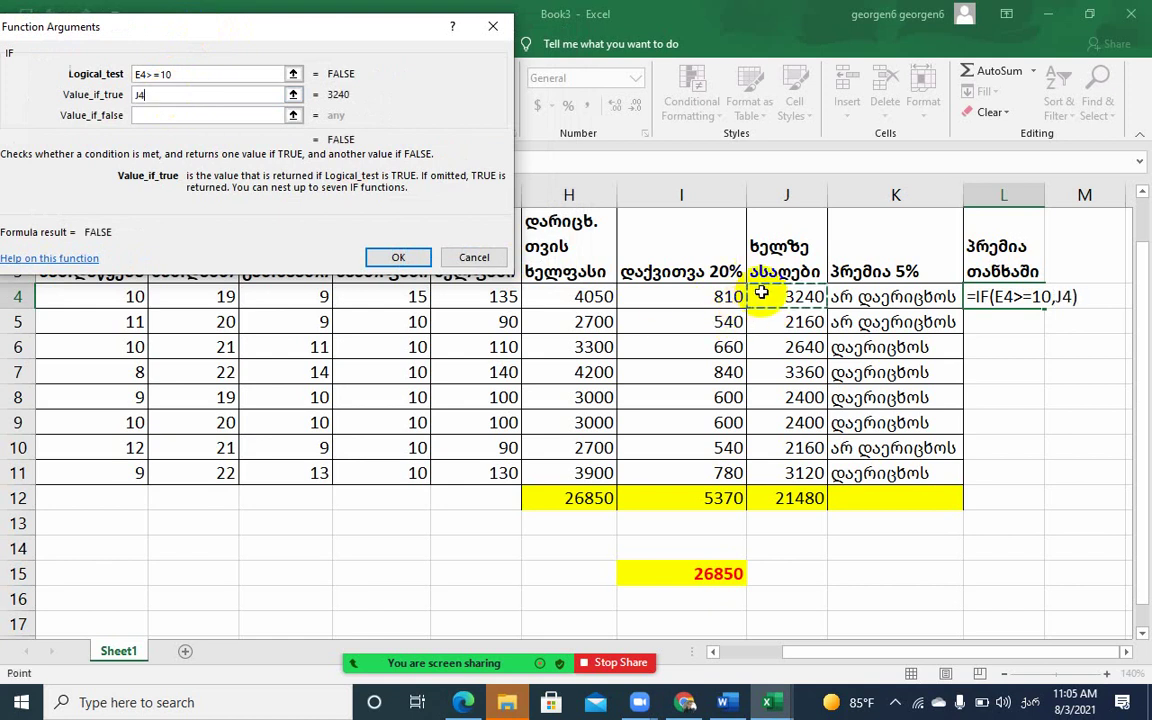
text(*)
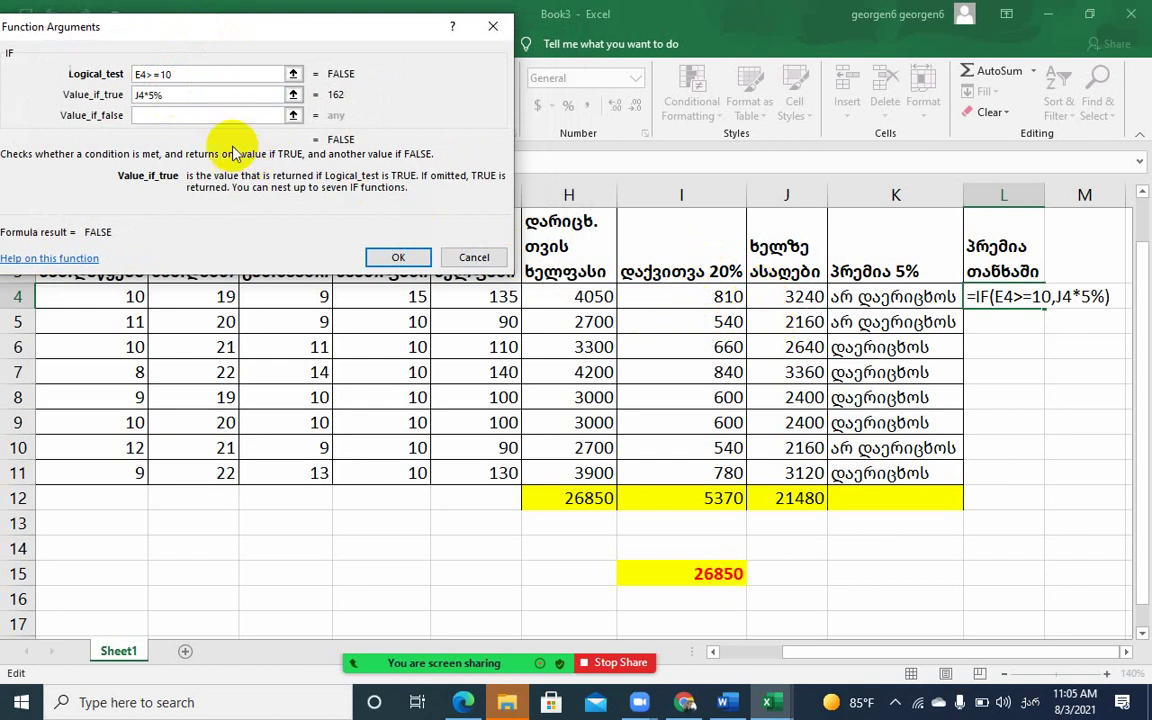
click(208, 116)
text(0)
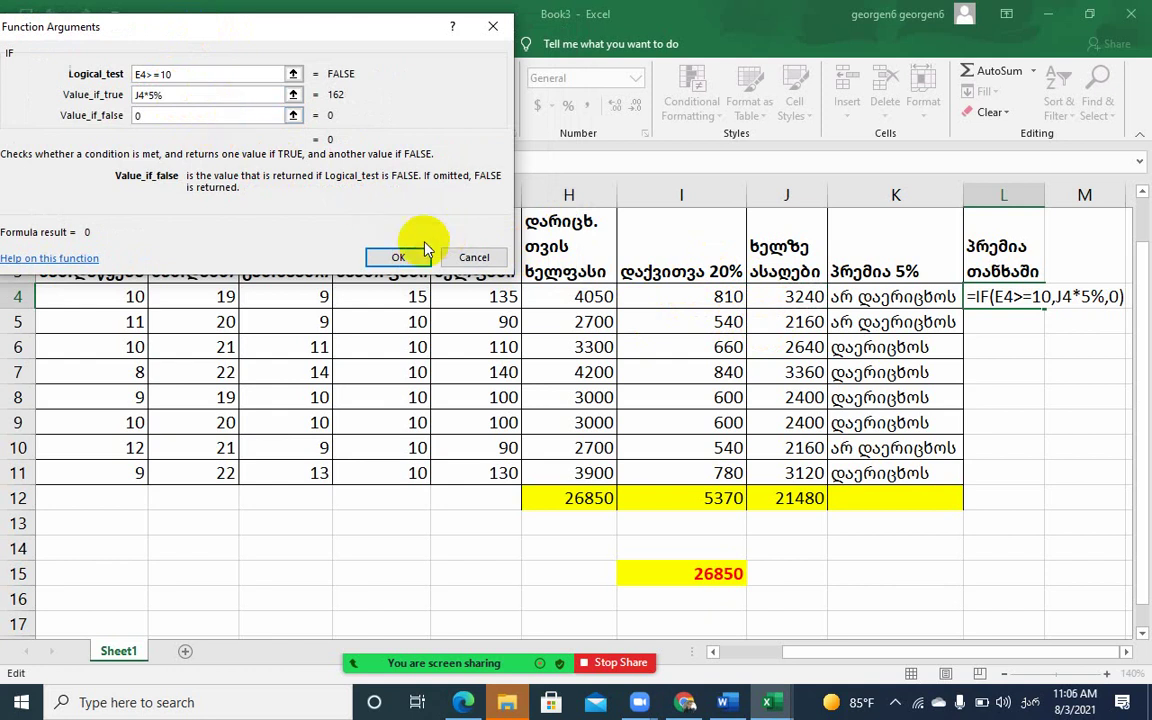
click(400, 255)
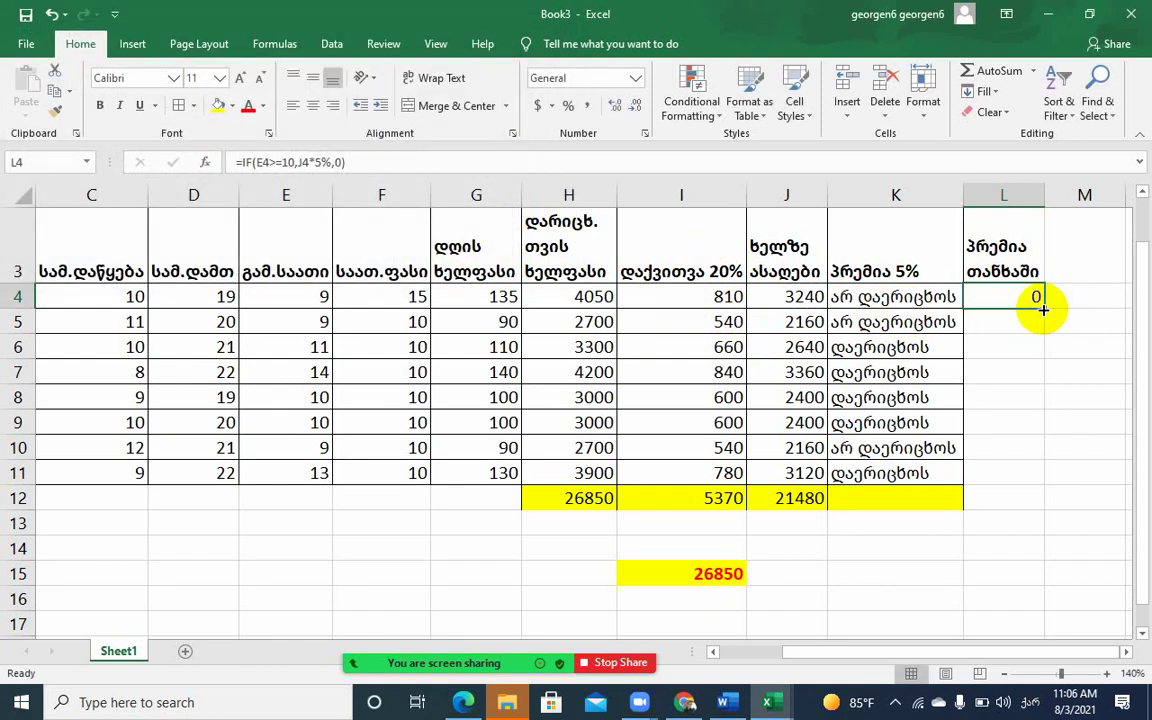
Copy L4's bonus formula down to L11, check the copies, and select L4:L11
drag(1043, 310, 1043, 485)
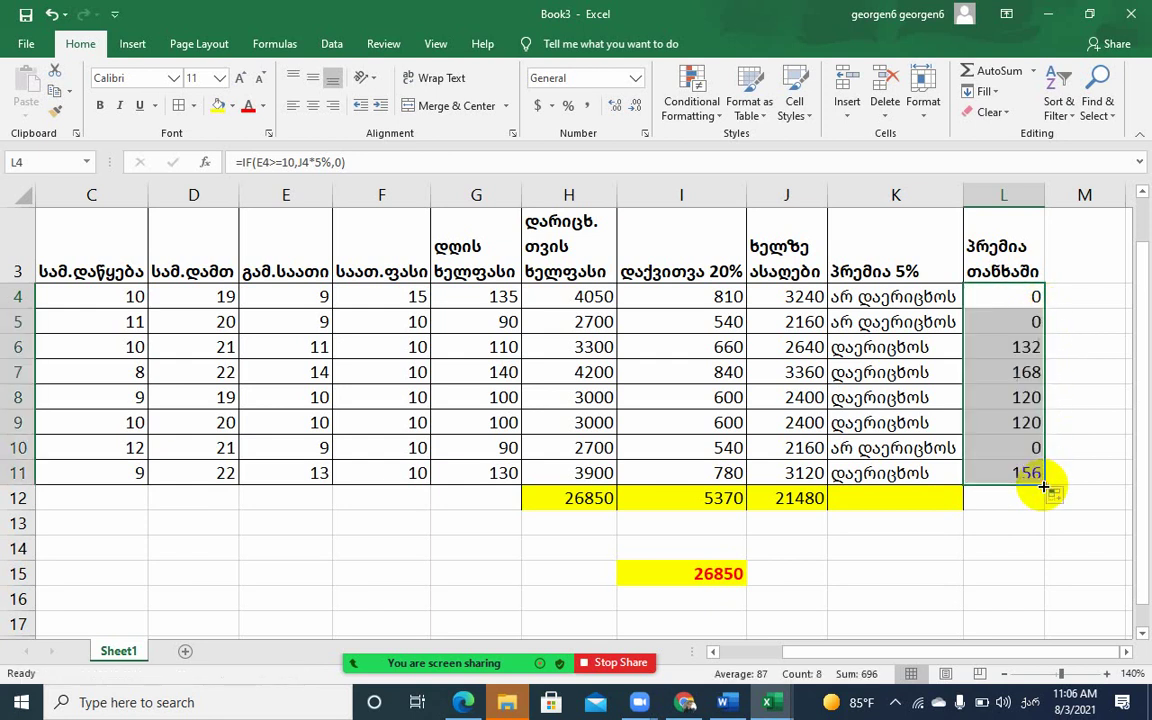
click(995, 298)
drag(996, 307, 996, 312)
drag(930, 446, 1028, 447)
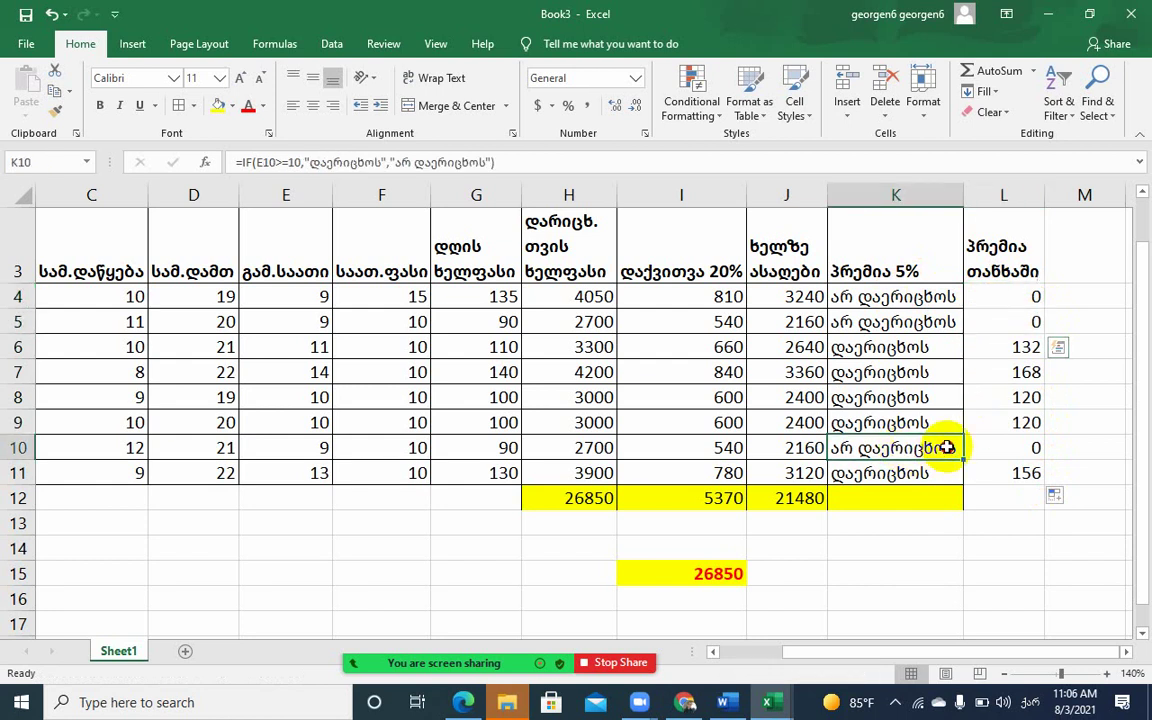
click(1028, 447)
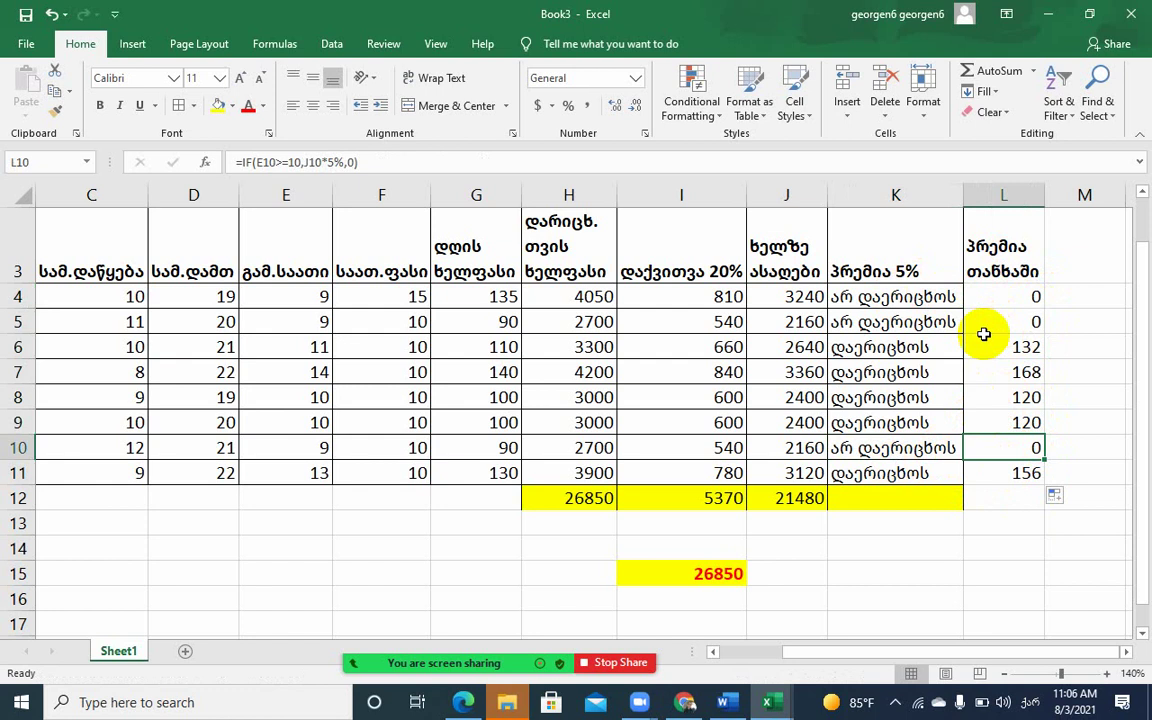
click(855, 330)
drag(997, 290, 1015, 462)
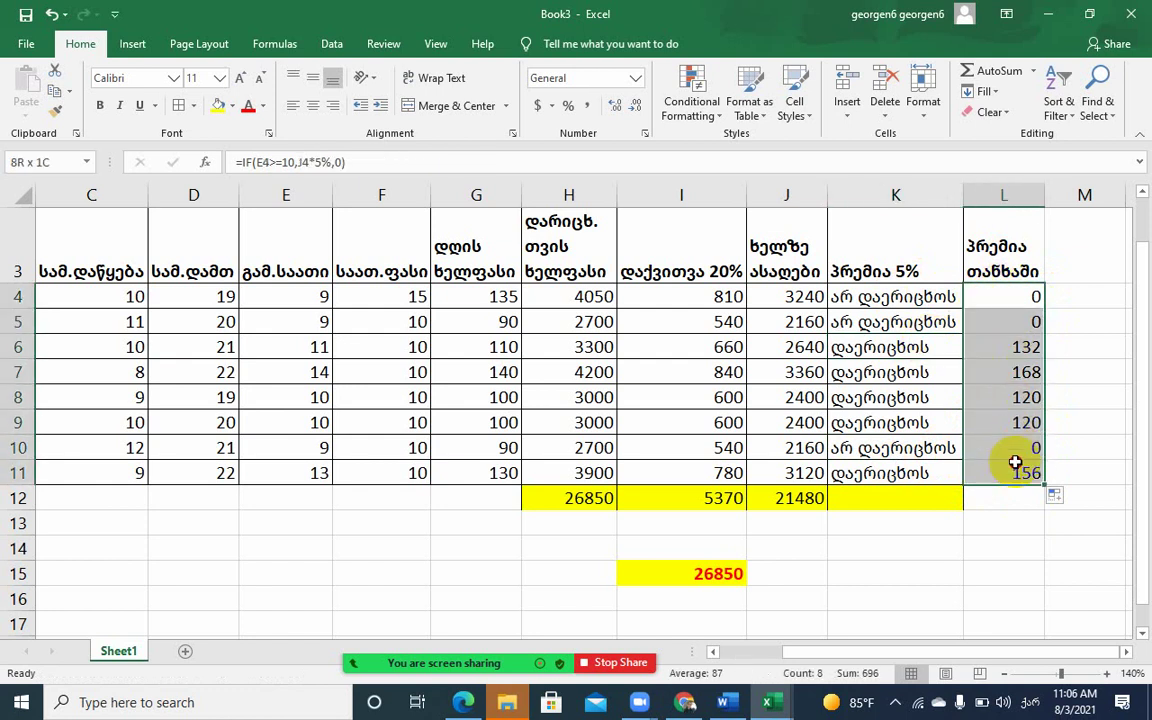
Clear the bonus amounts in L4:L11 and insert a new IF function in L4
click(1008, 114)
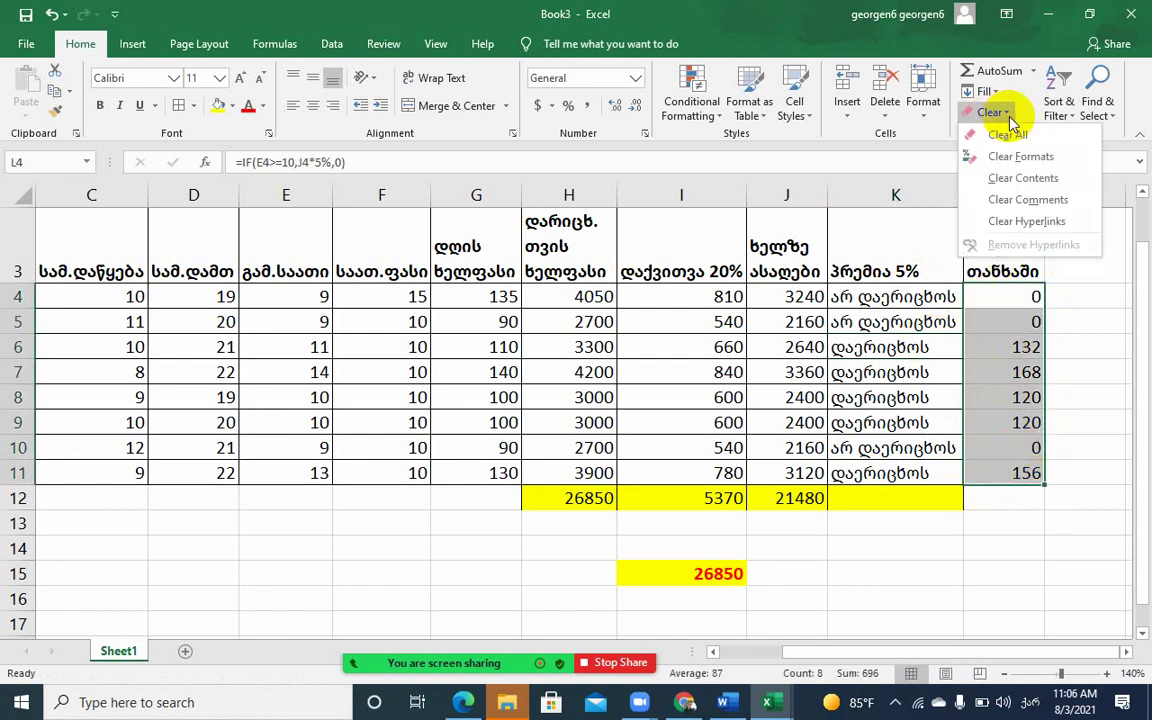
click(1010, 177)
click(984, 300)
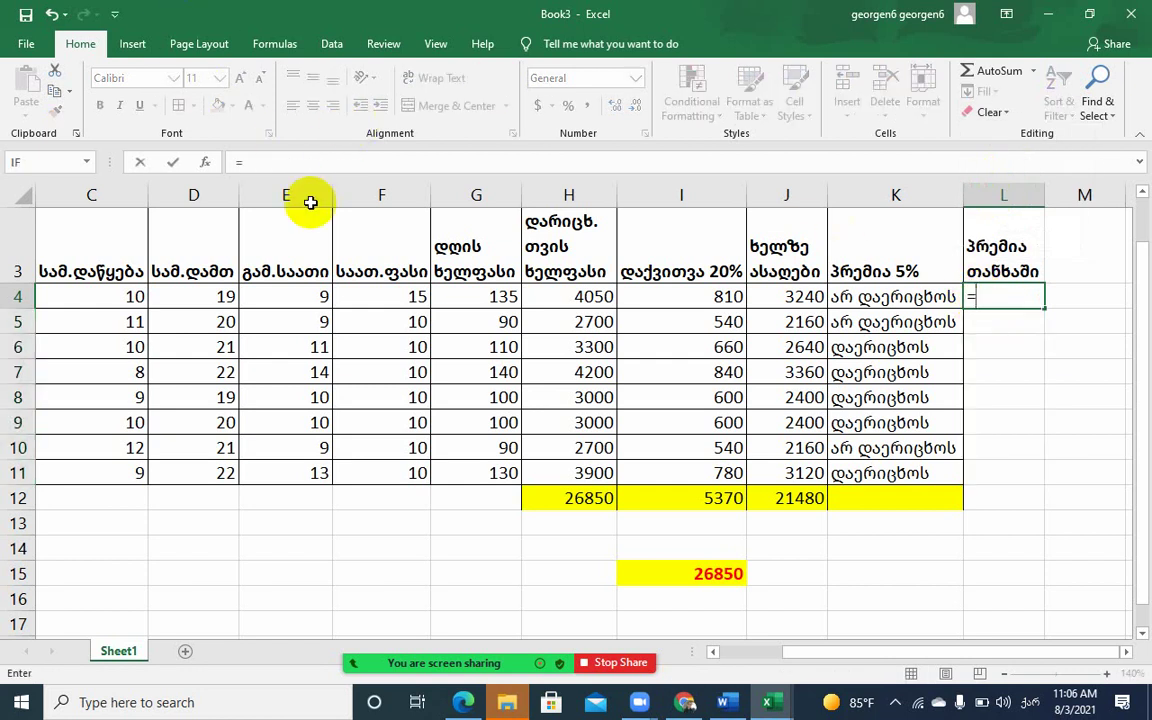
click(205, 162)
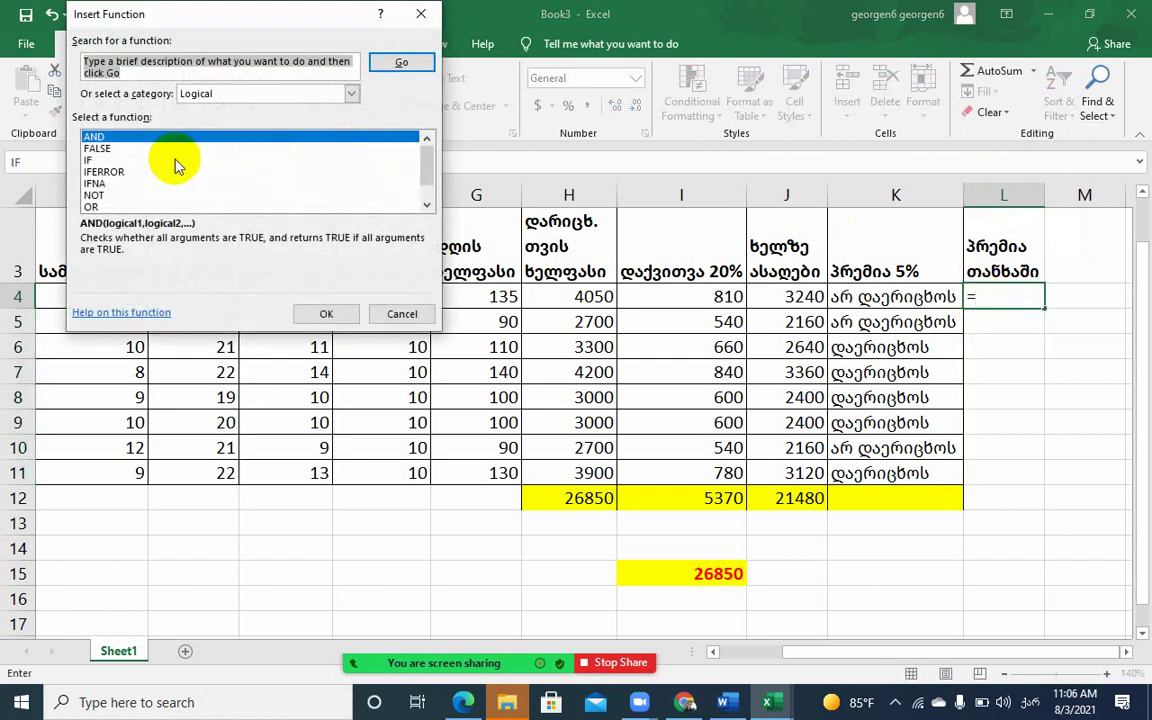
click(90, 160)
double_click(90, 160)
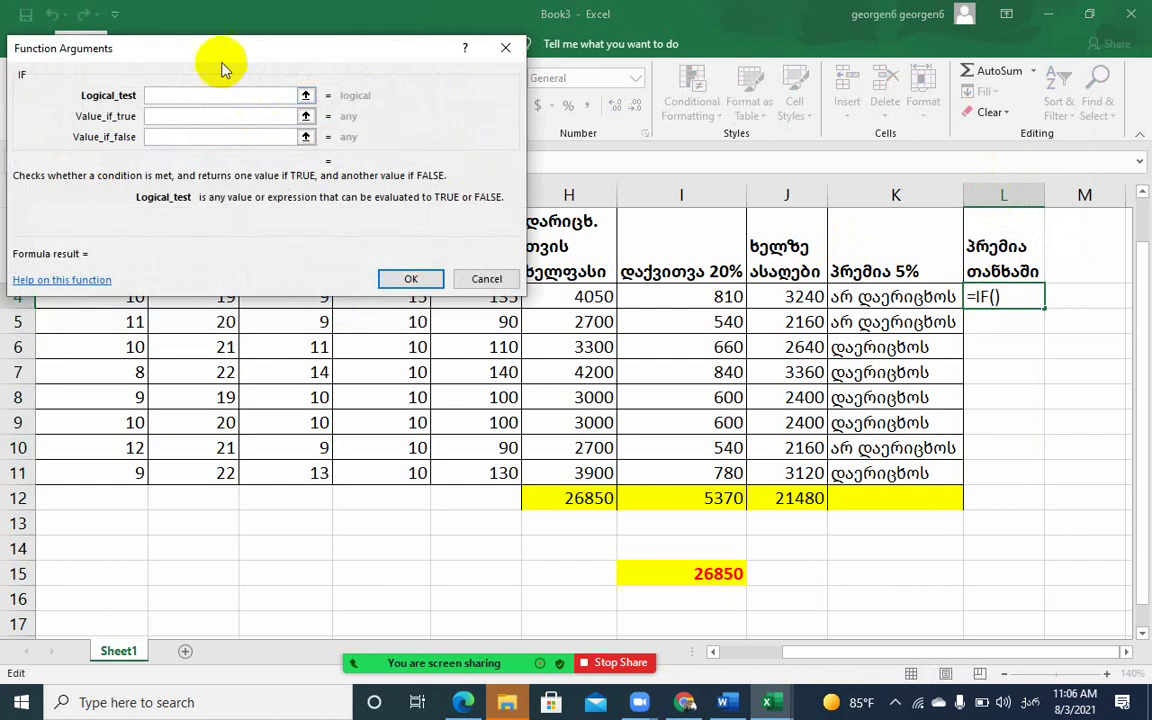
drag(219, 48, 724, 54)
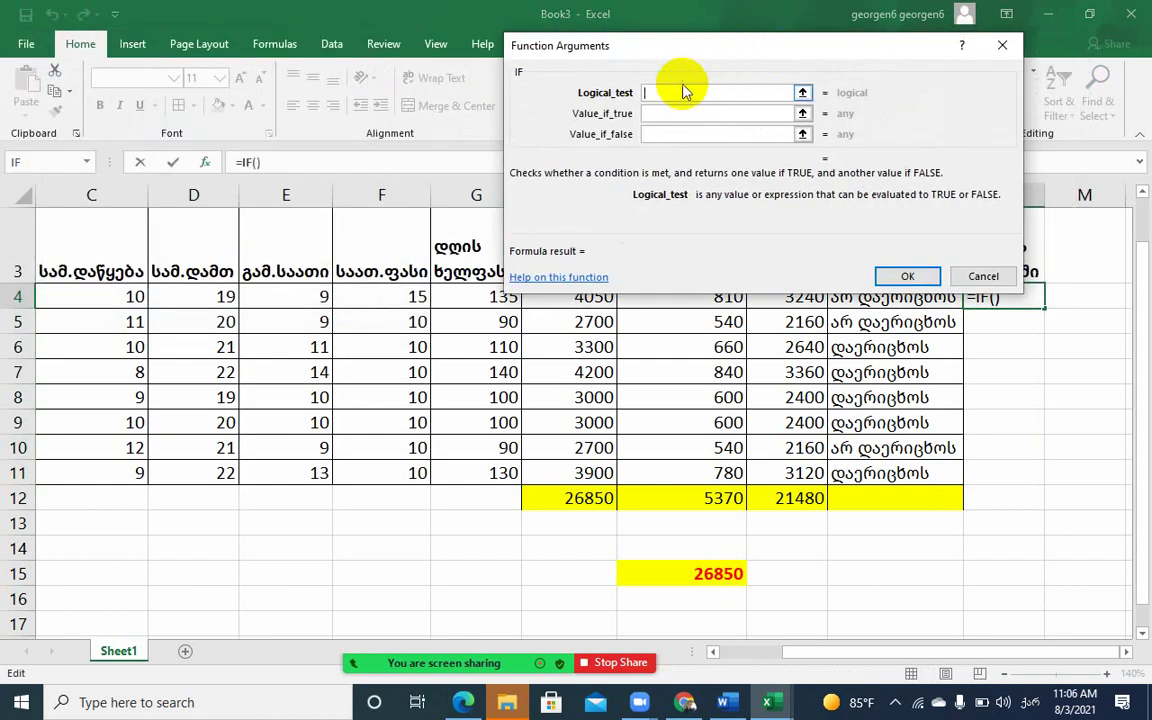
Give the IF the arguments E4>=10, J4*5% and 0, then fill it down to L11
click(269, 292)
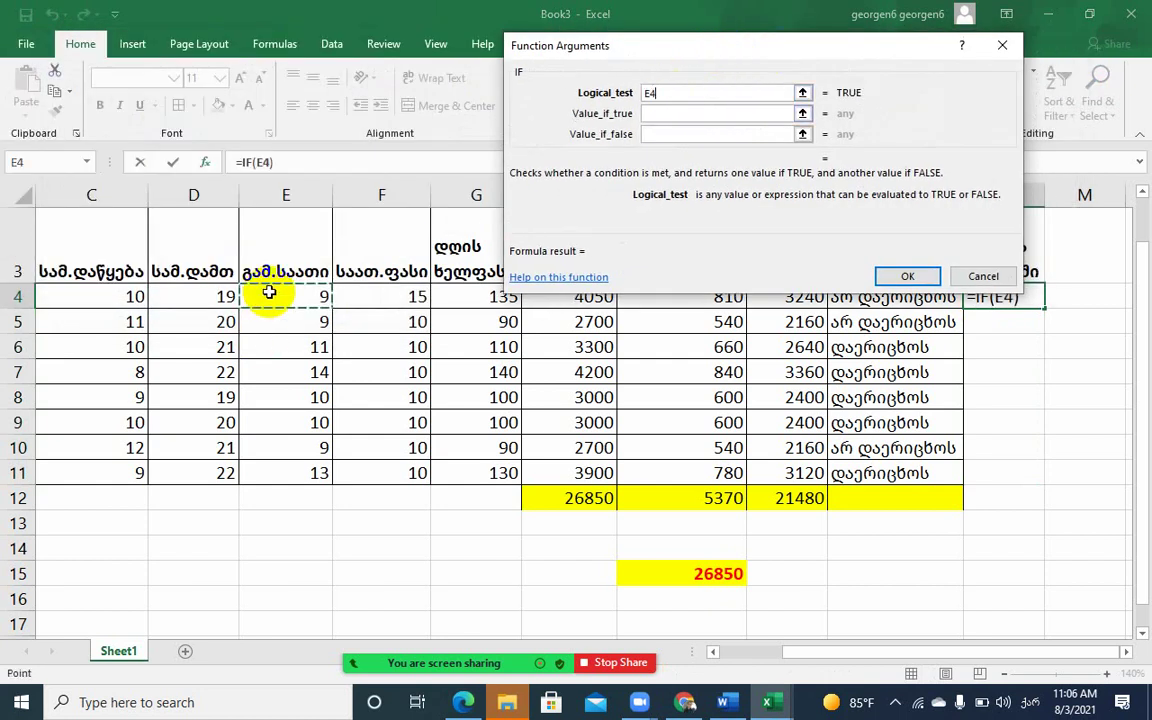
text(>=10)
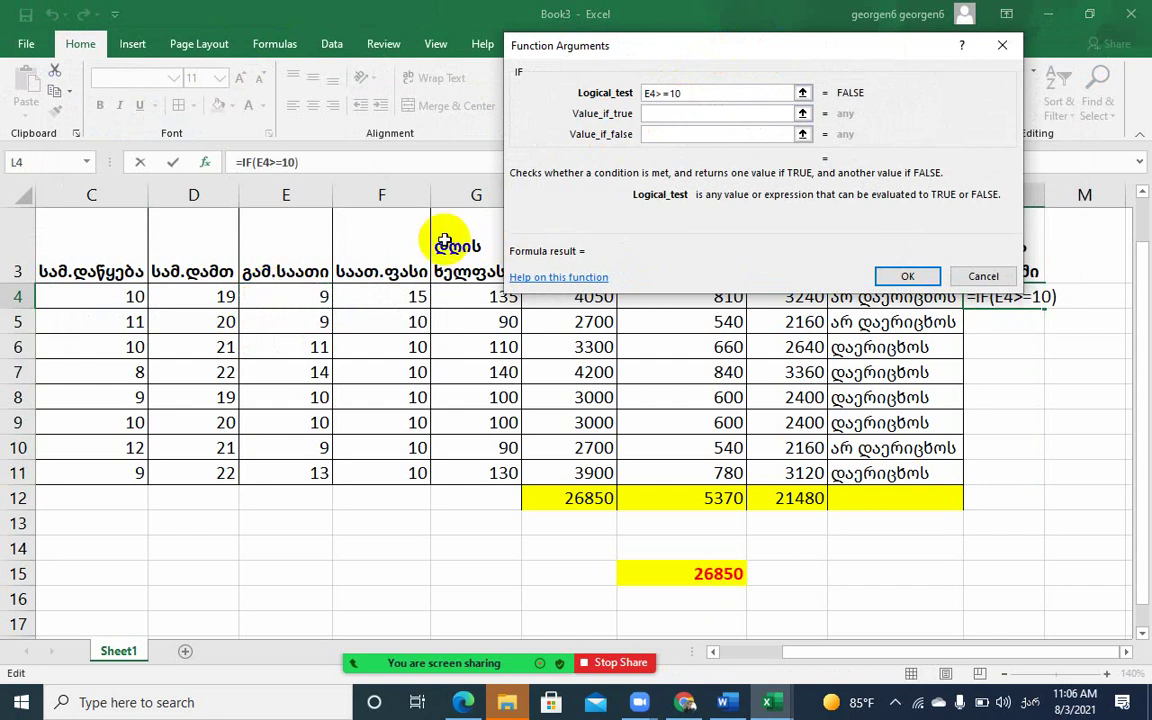
click(676, 113)
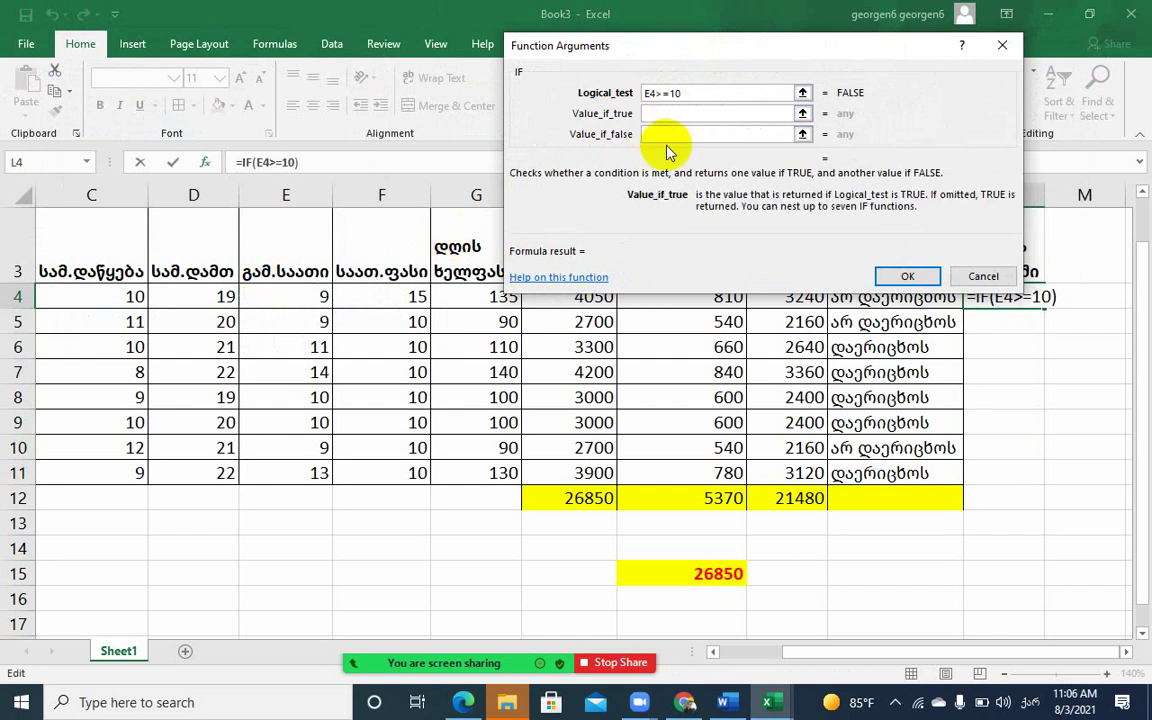
drag(745, 48, 698, 18)
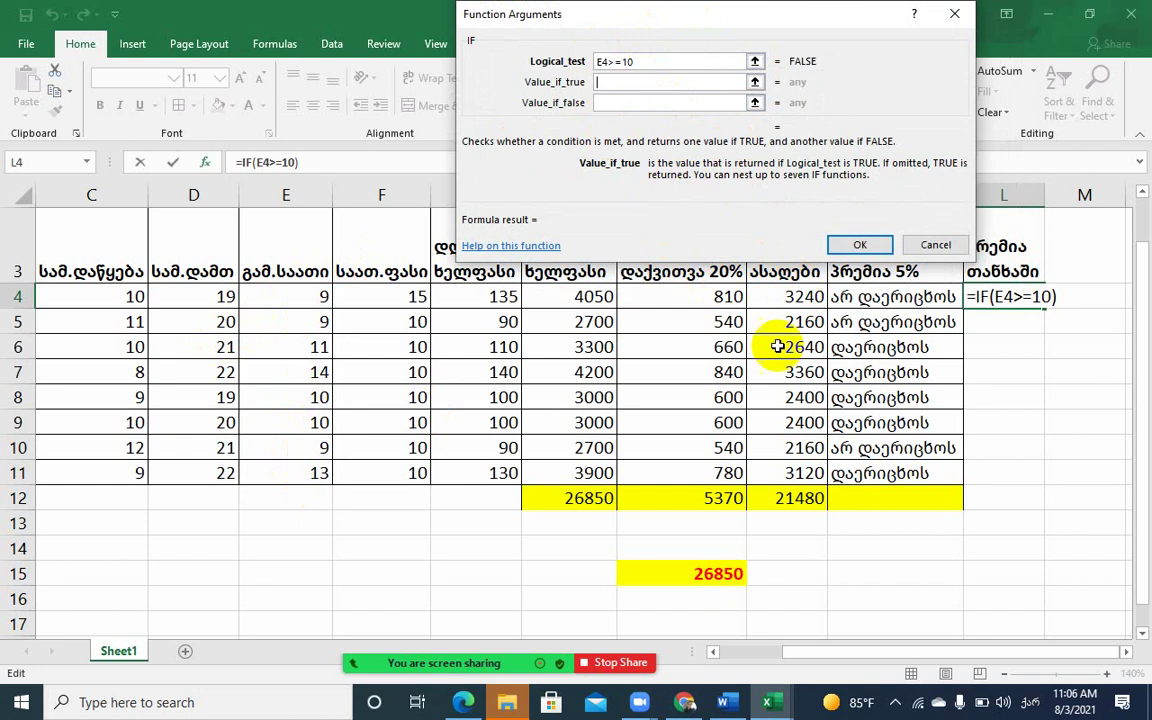
click(792, 296)
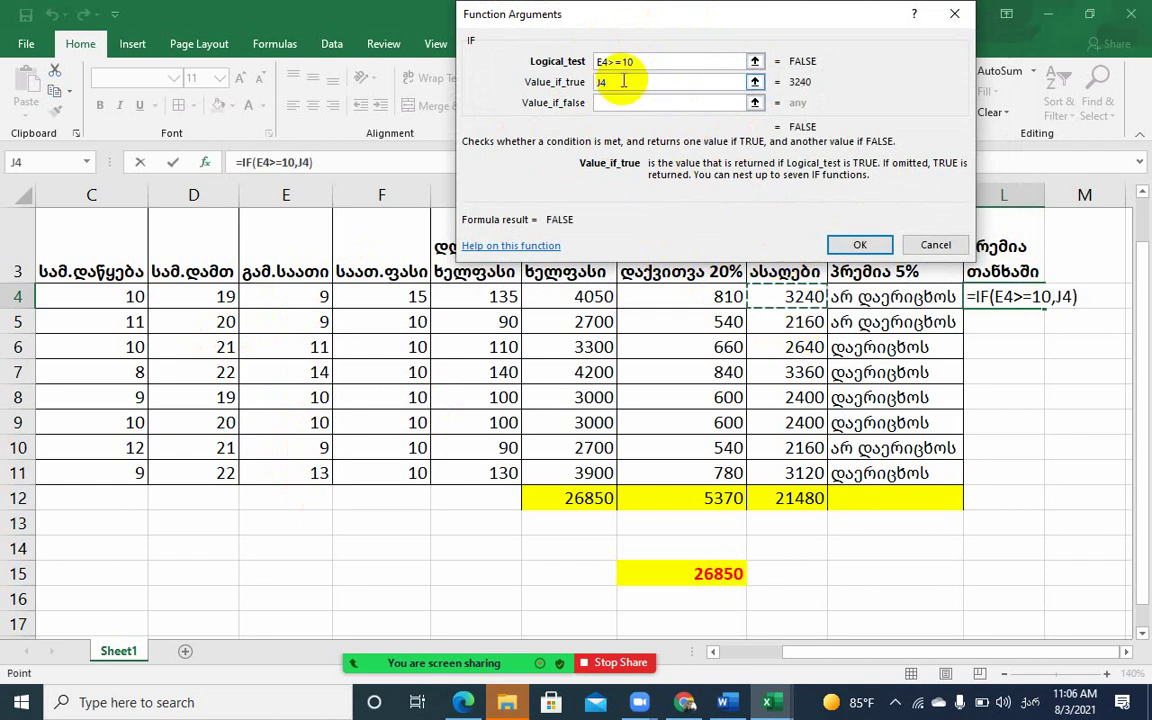
text(*)
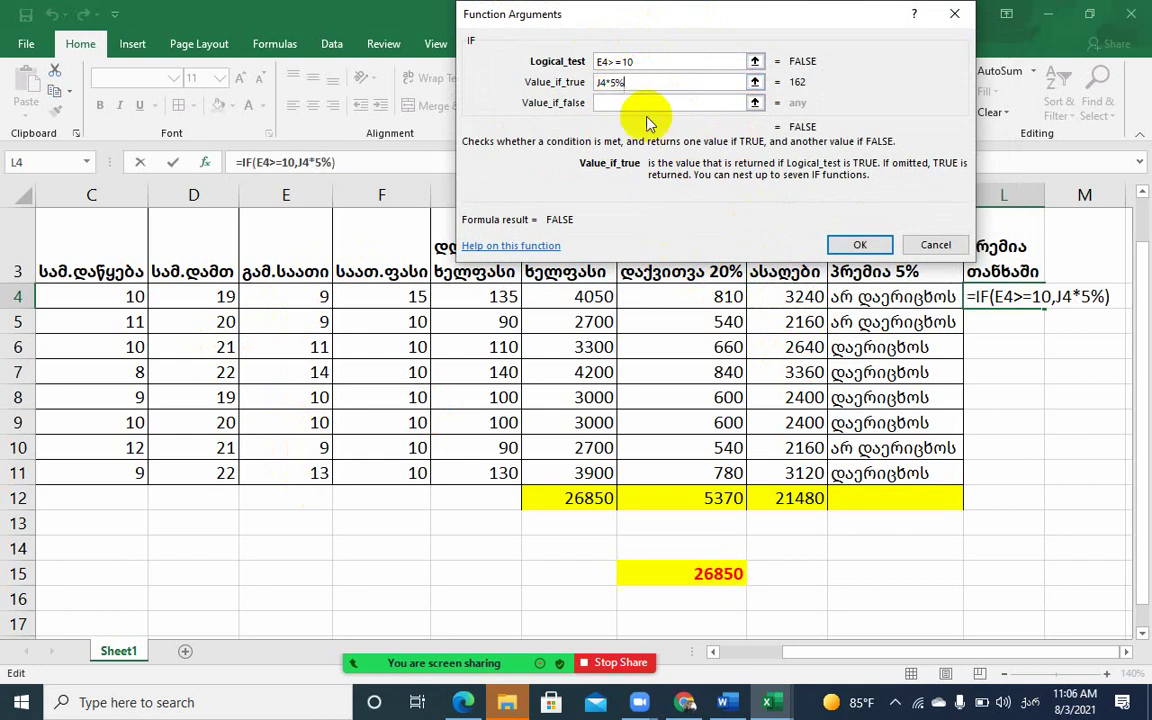
click(643, 101)
text(0)
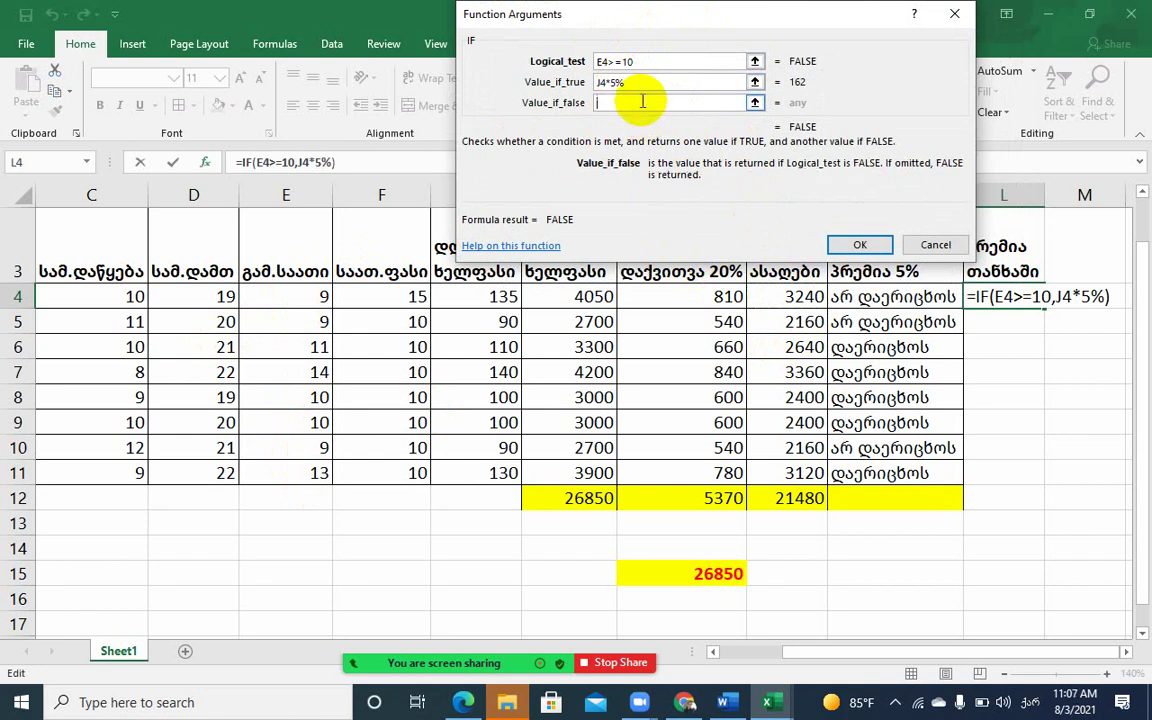
click(859, 245)
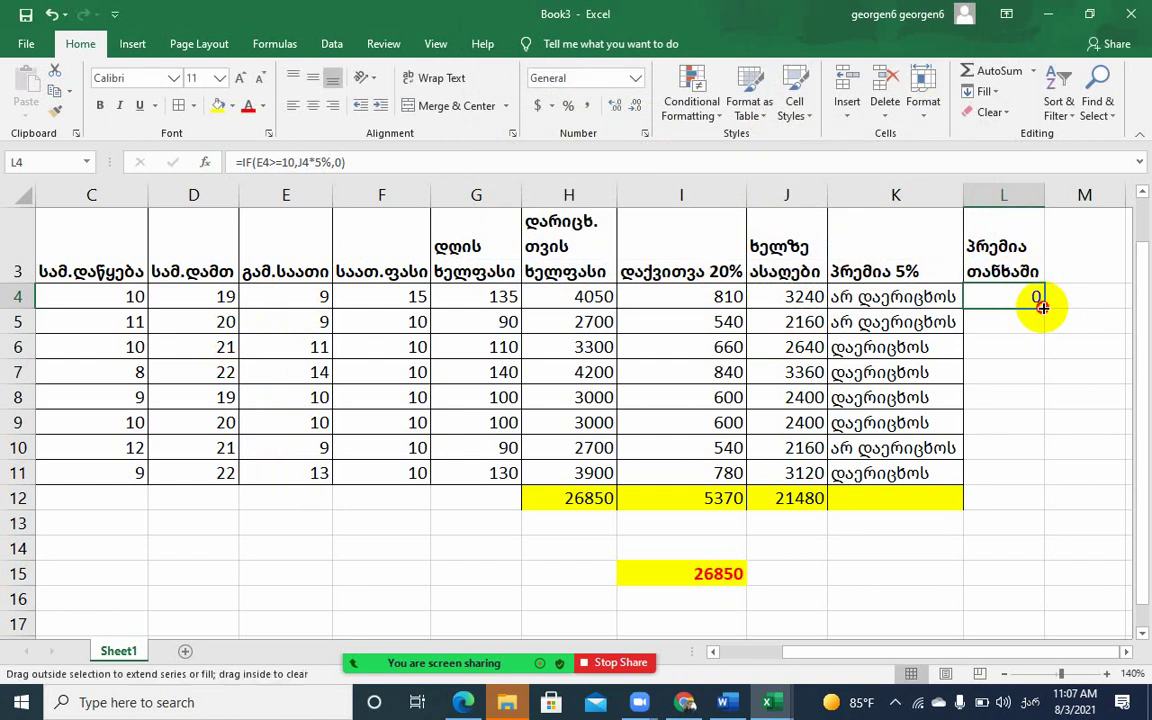
double_click(1043, 307)
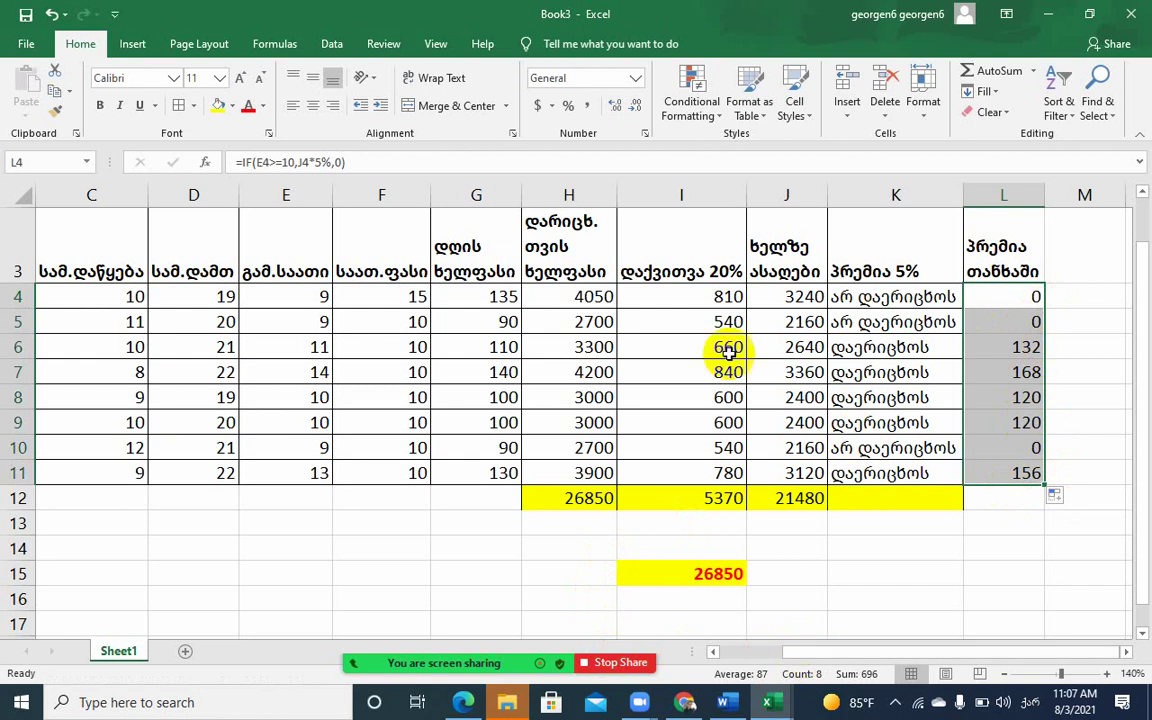
Narrow column I and wrap the 20% deduction header in I3
click(700, 250)
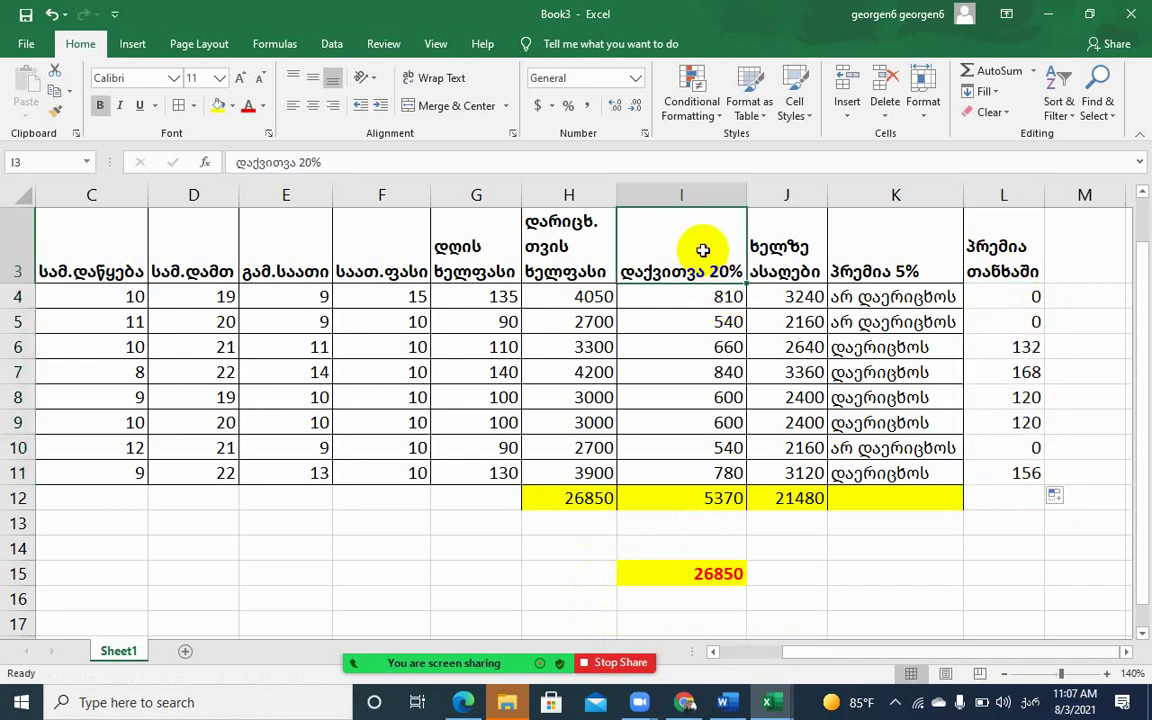
drag(750, 195, 711, 200)
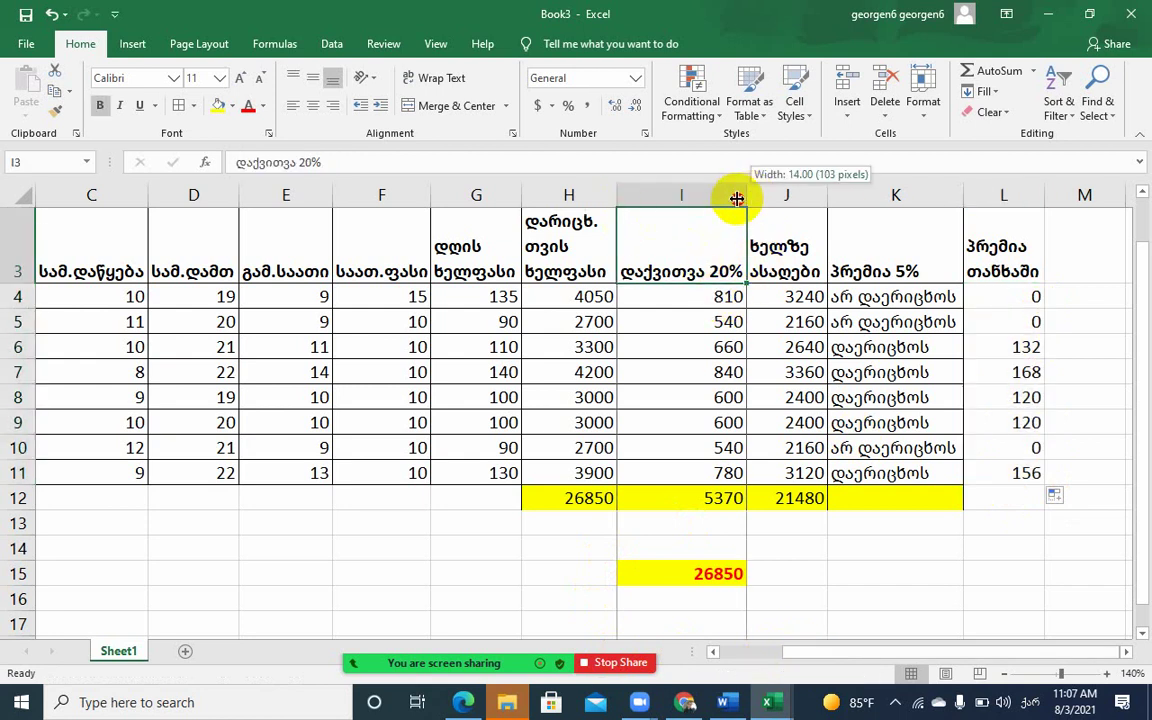
double_click(672, 262)
click(674, 347)
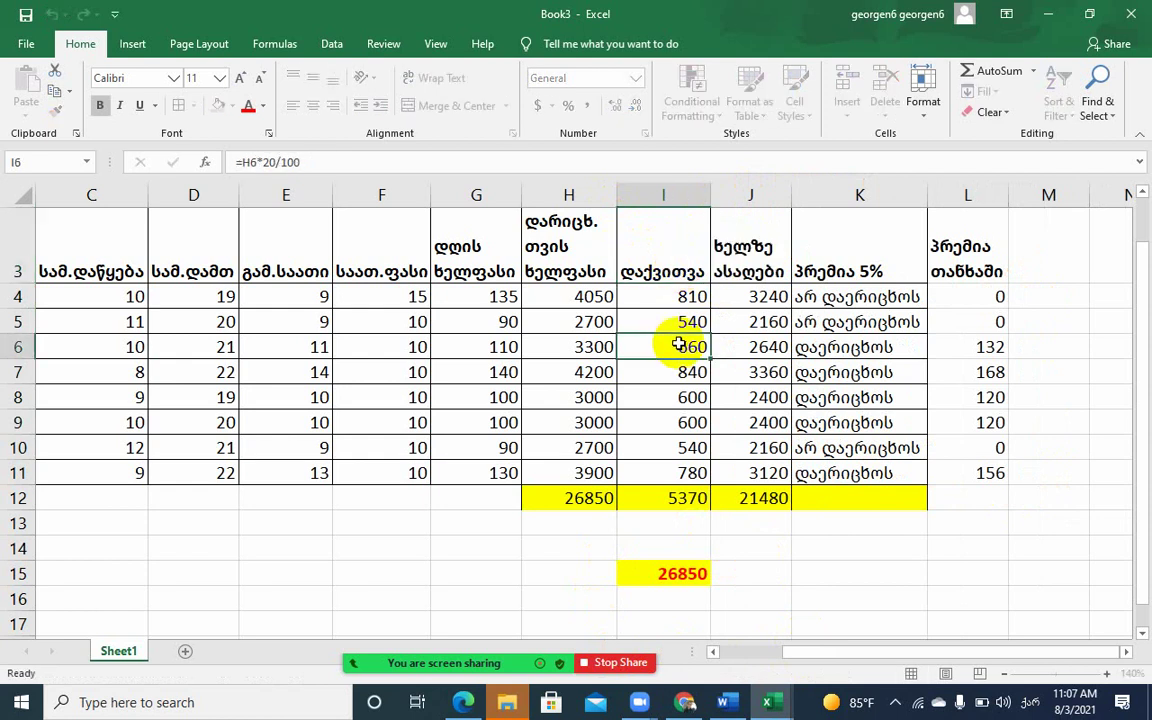
click(673, 268)
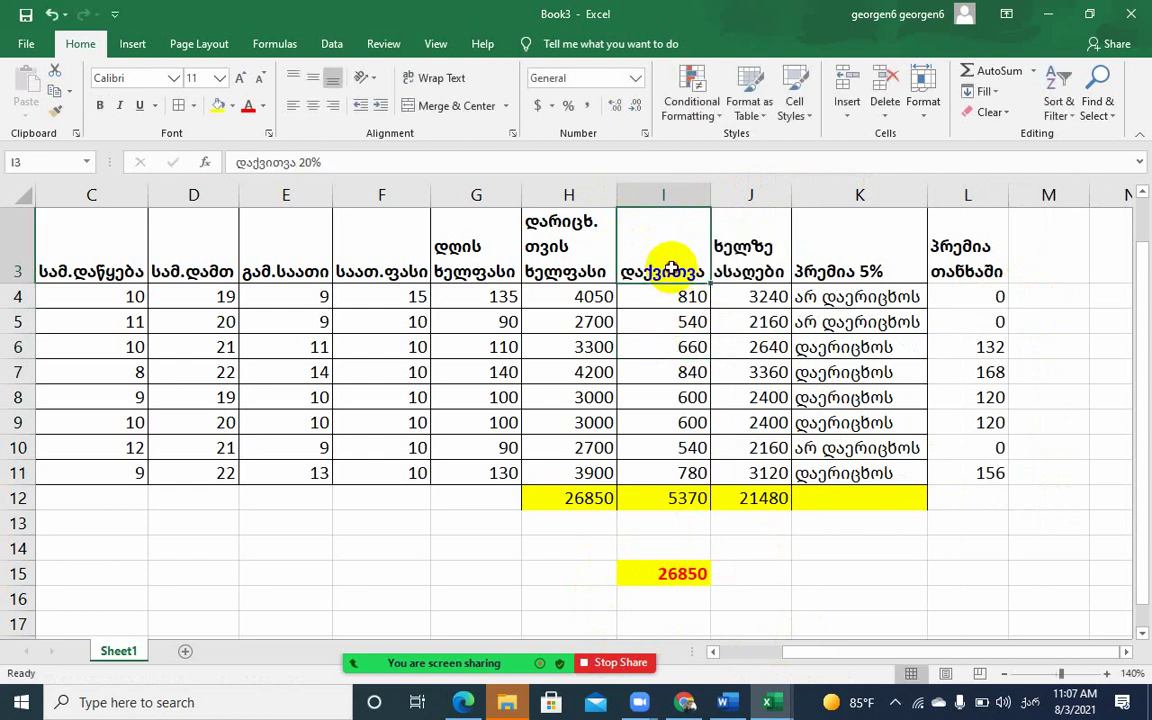
click(440, 90)
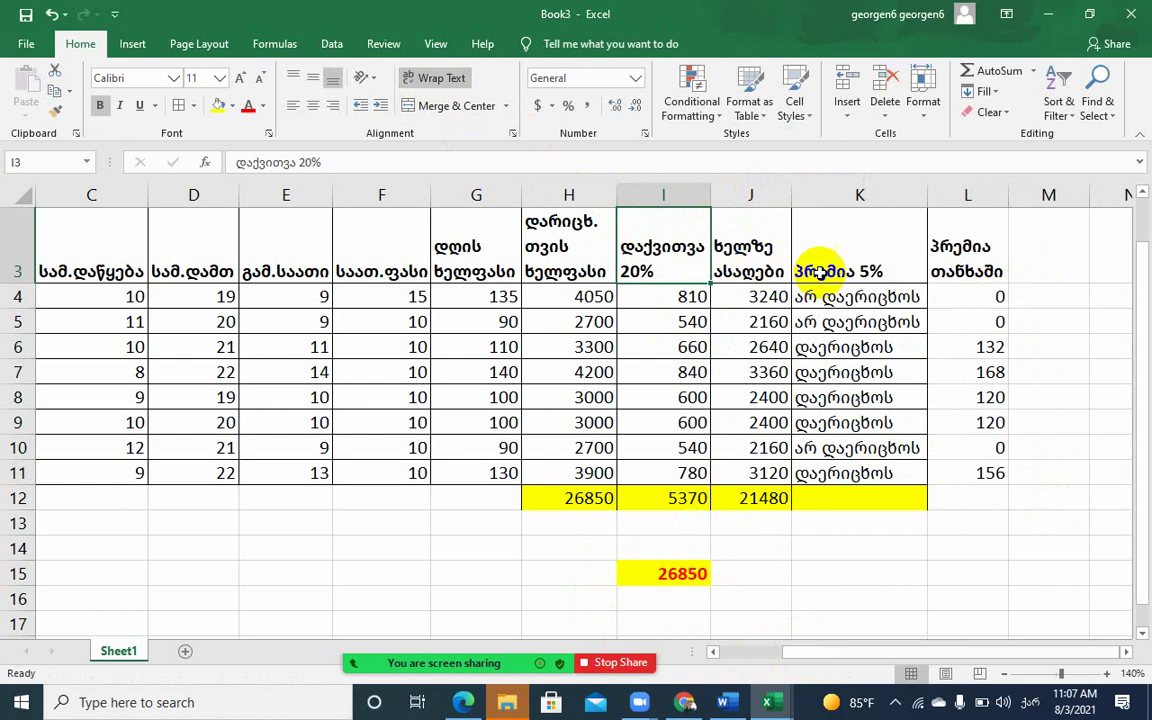
Apply All Borders to M3:M11 for the new column
click(850, 245)
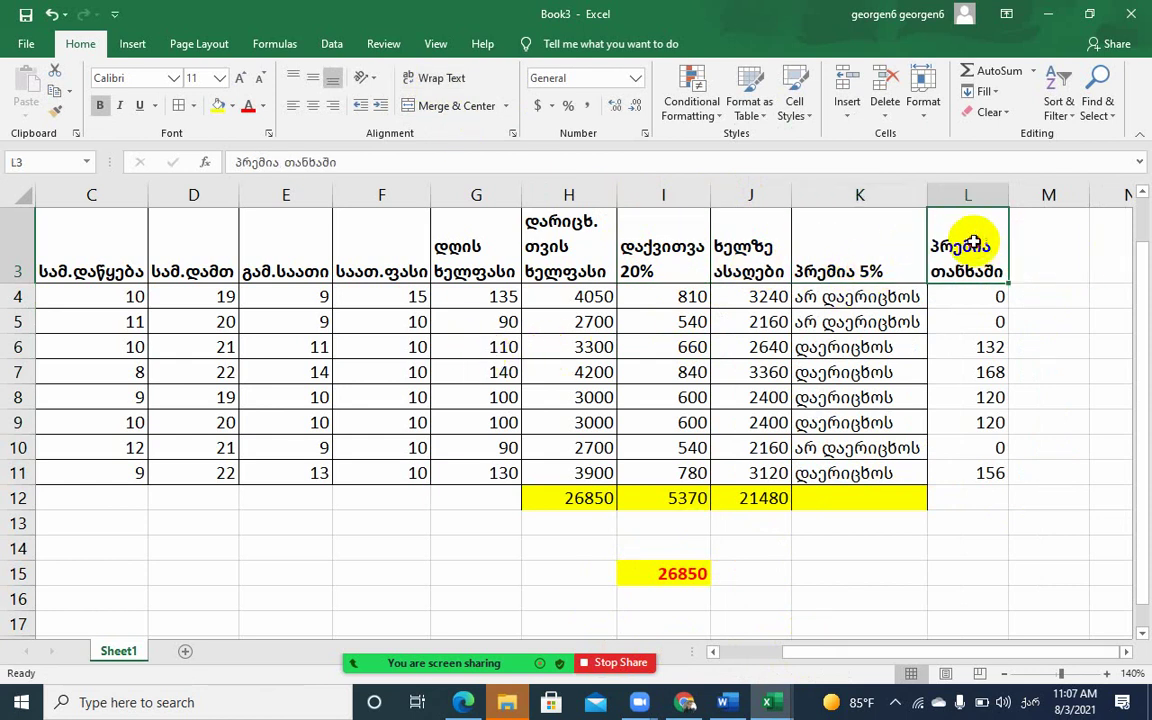
drag(981, 244, 988, 473)
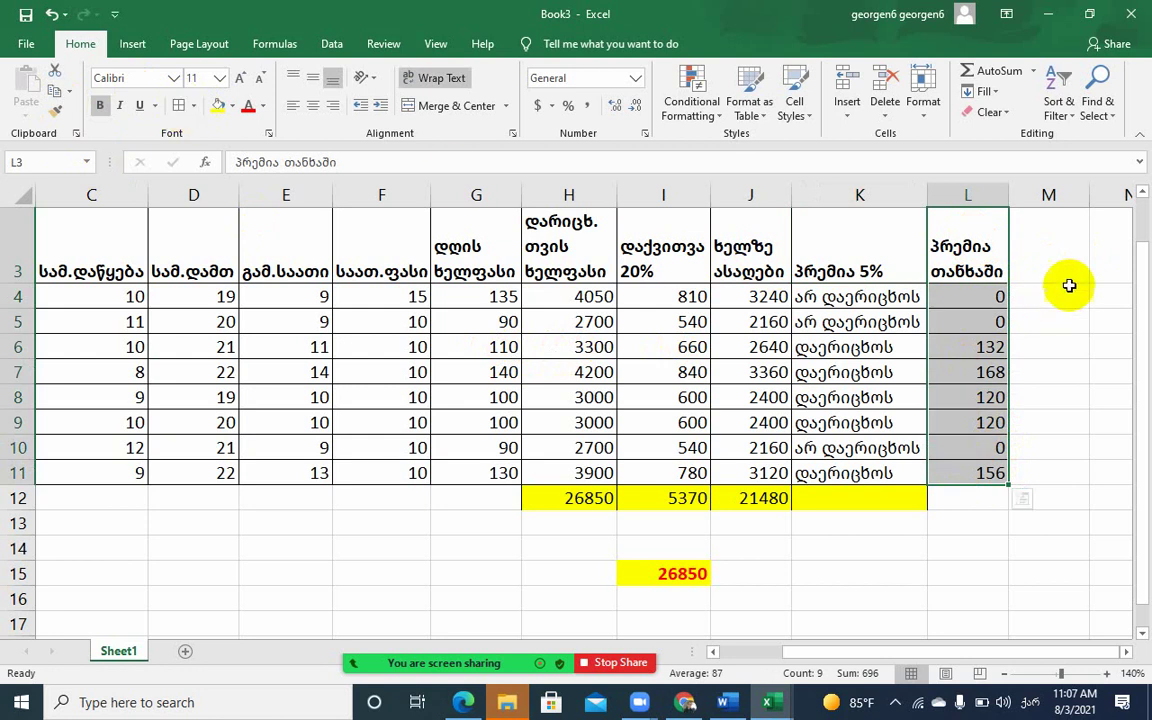
mouse_move(1049, 242)
mouse_down()
mouse_move(1079, 423)
mouse_move(1075, 476)
mouse_move(1046, 466)
mouse_up()
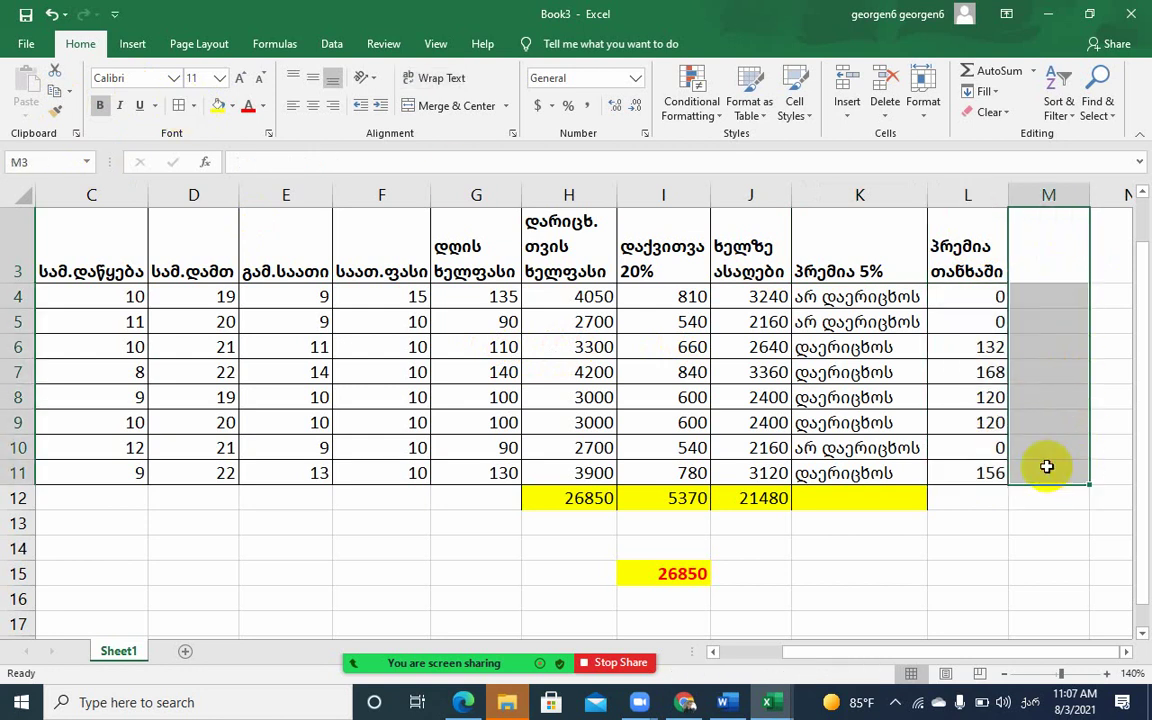
click(178, 106)
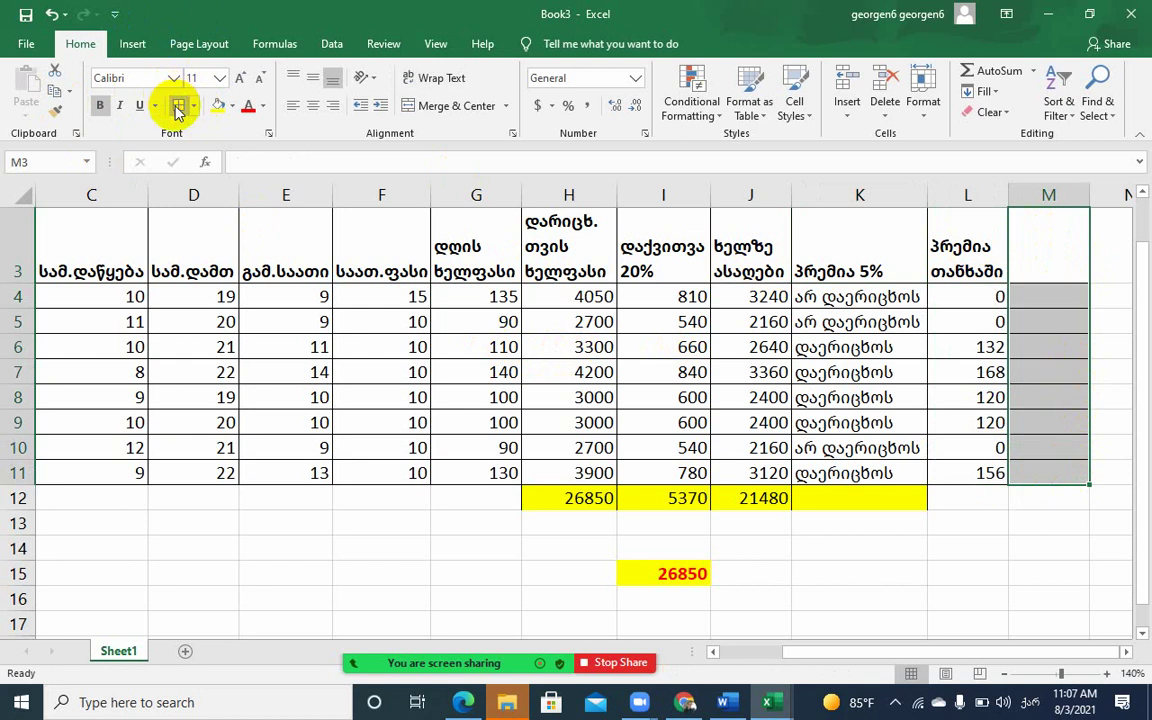
Enter the header პრემია +ხელფასი in M3 and wrap its text
click(1055, 245)
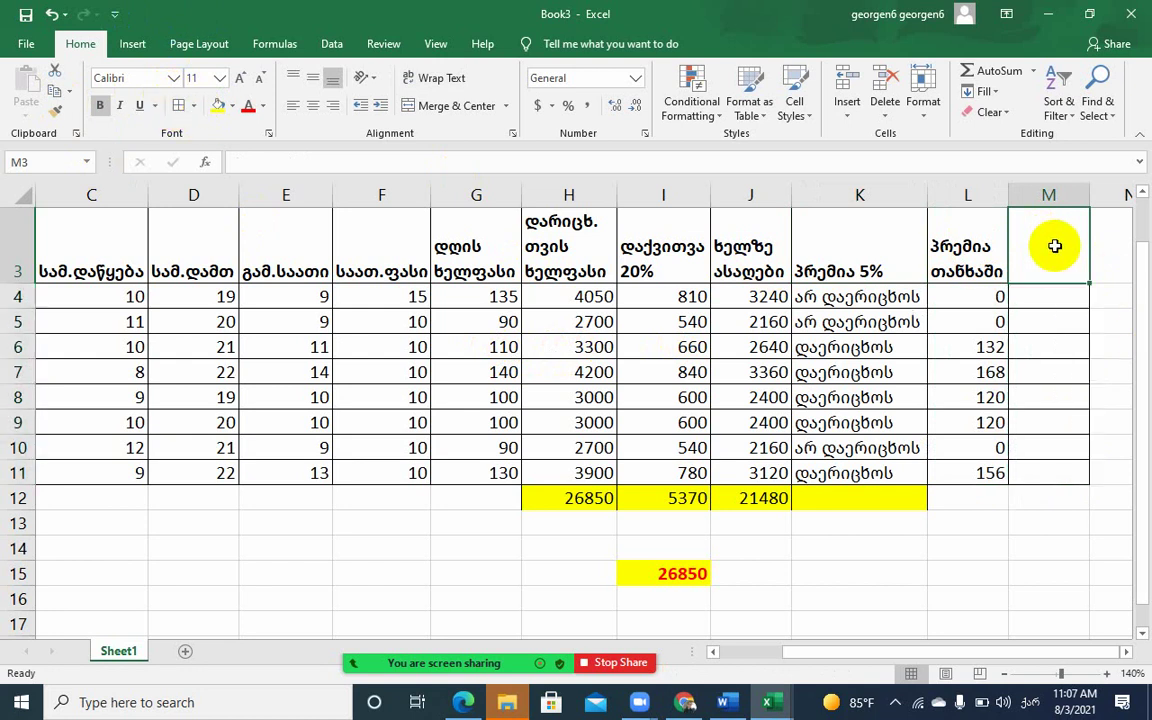
text(პრემია)
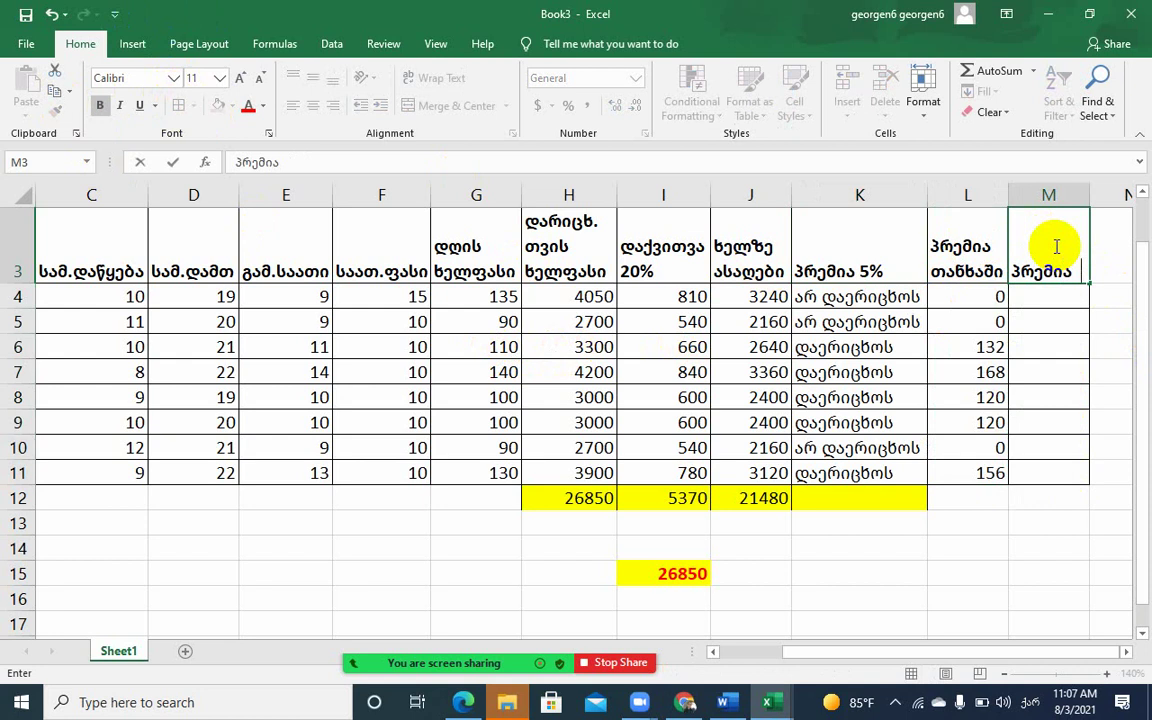
text(ფასი)
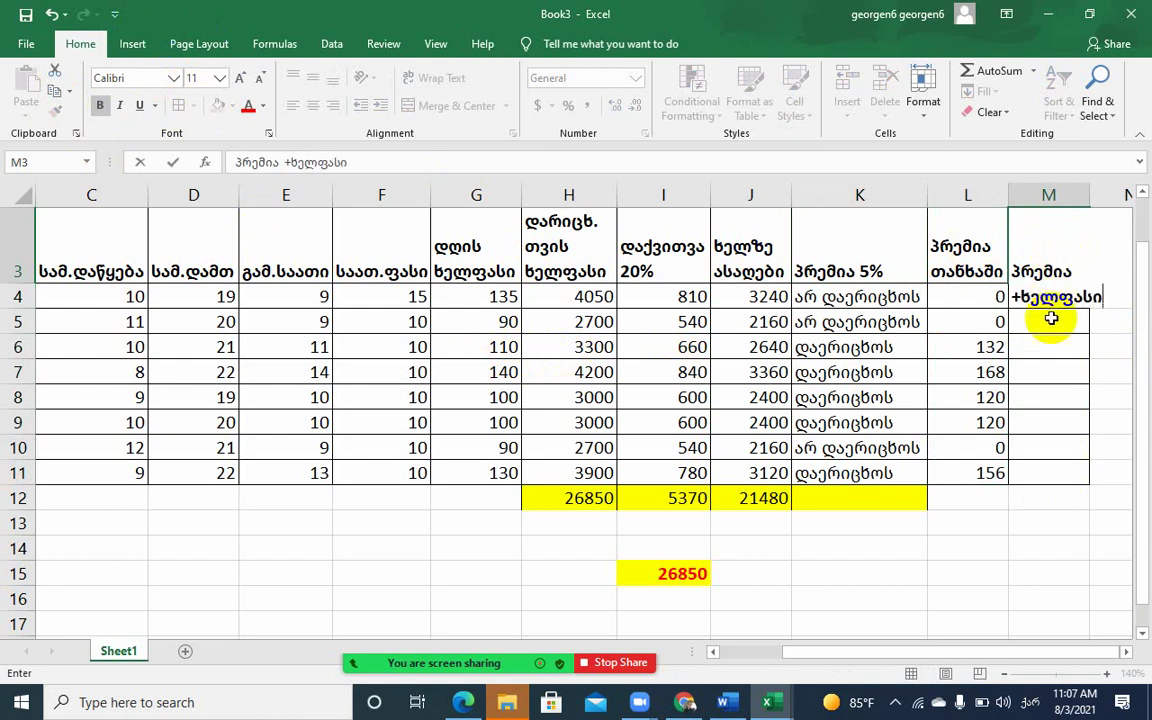
key(Return)
click(1041, 249)
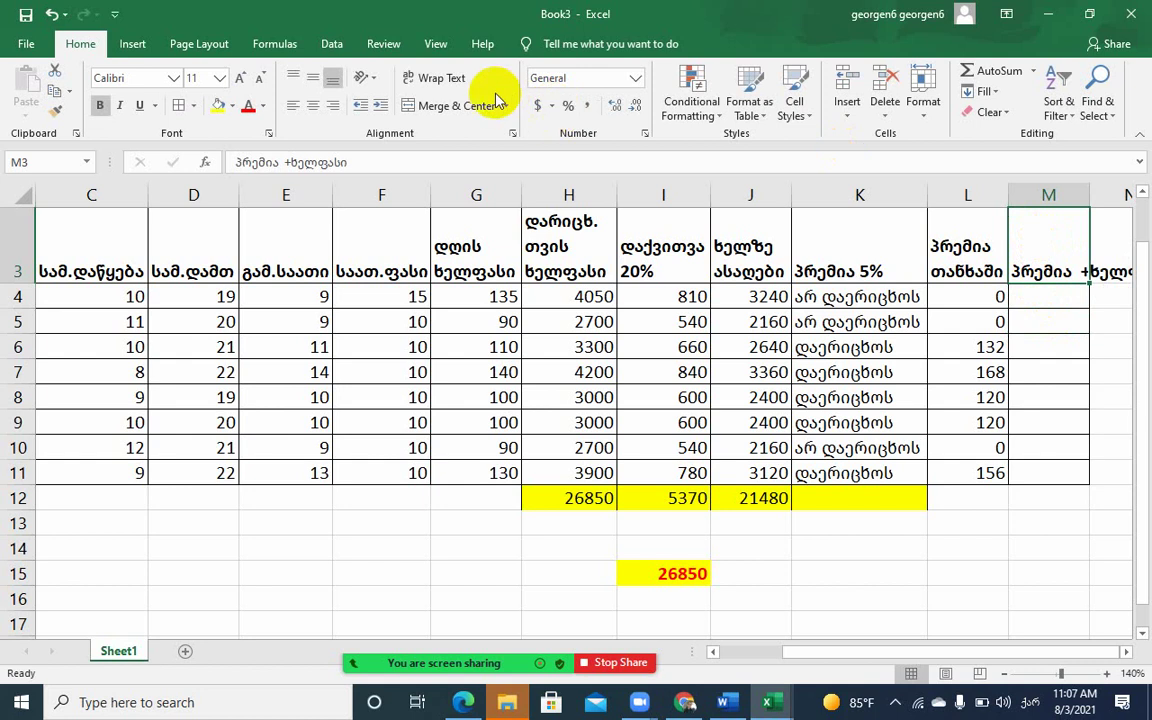
click(445, 78)
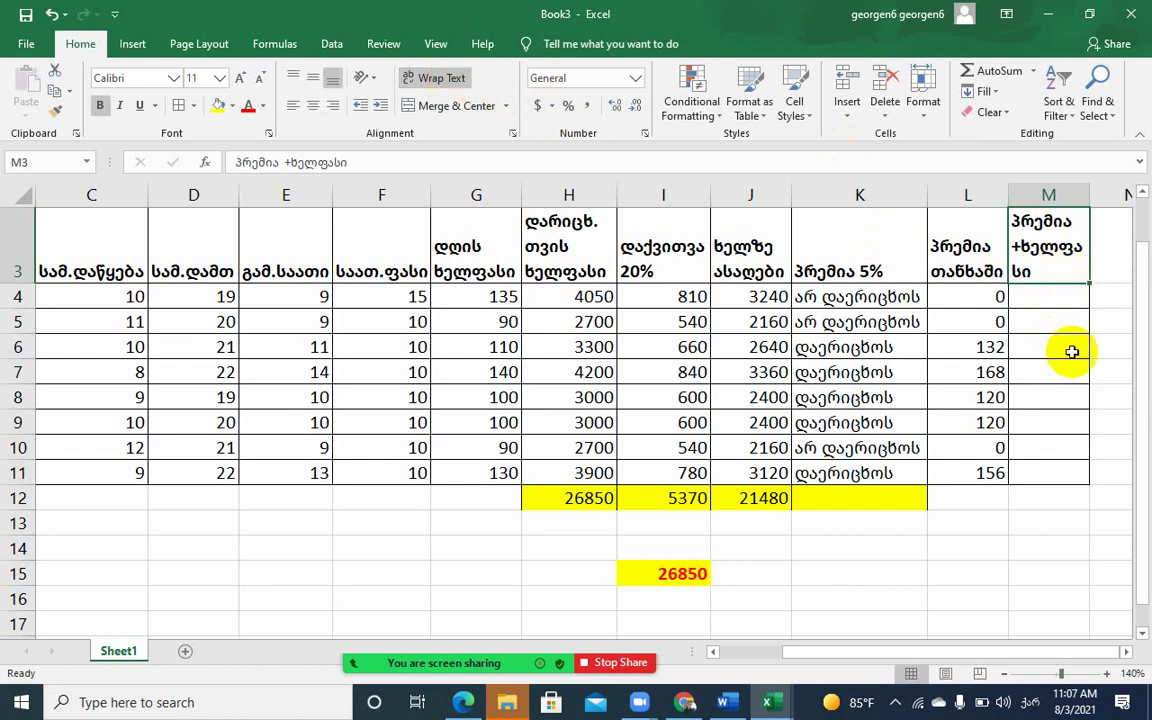
click(1042, 292)
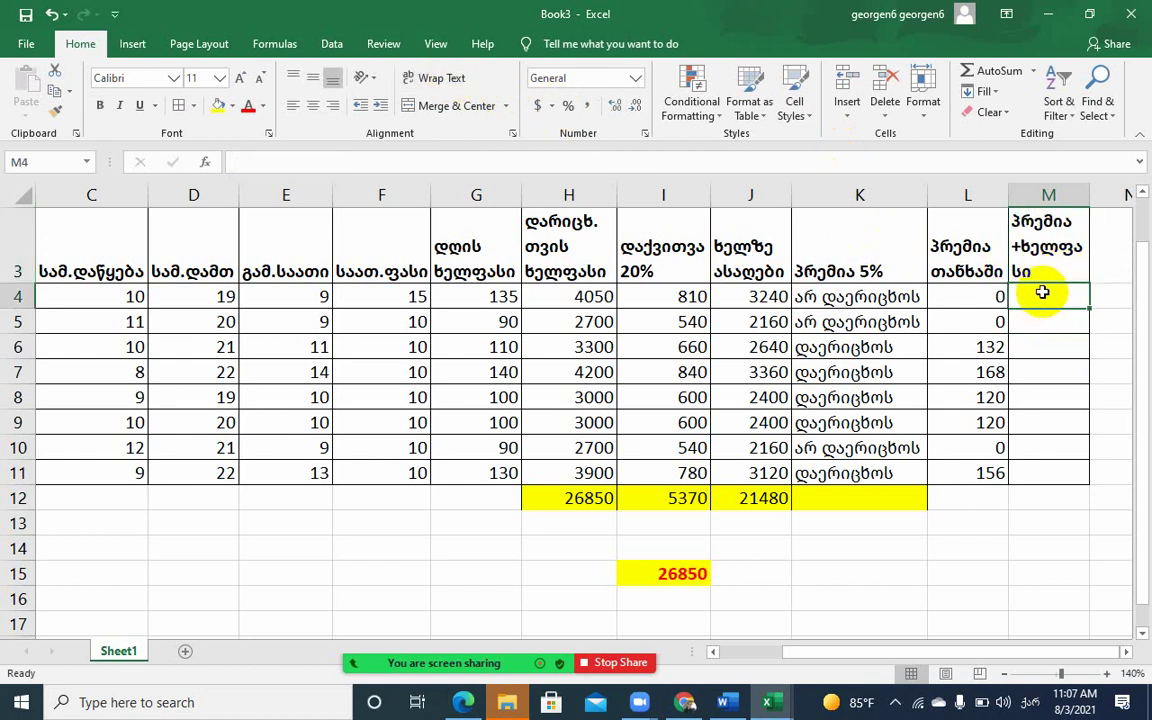
Enter =J4+L4 in M4 so row 4's pay plus bonus shows 3240
text(=)
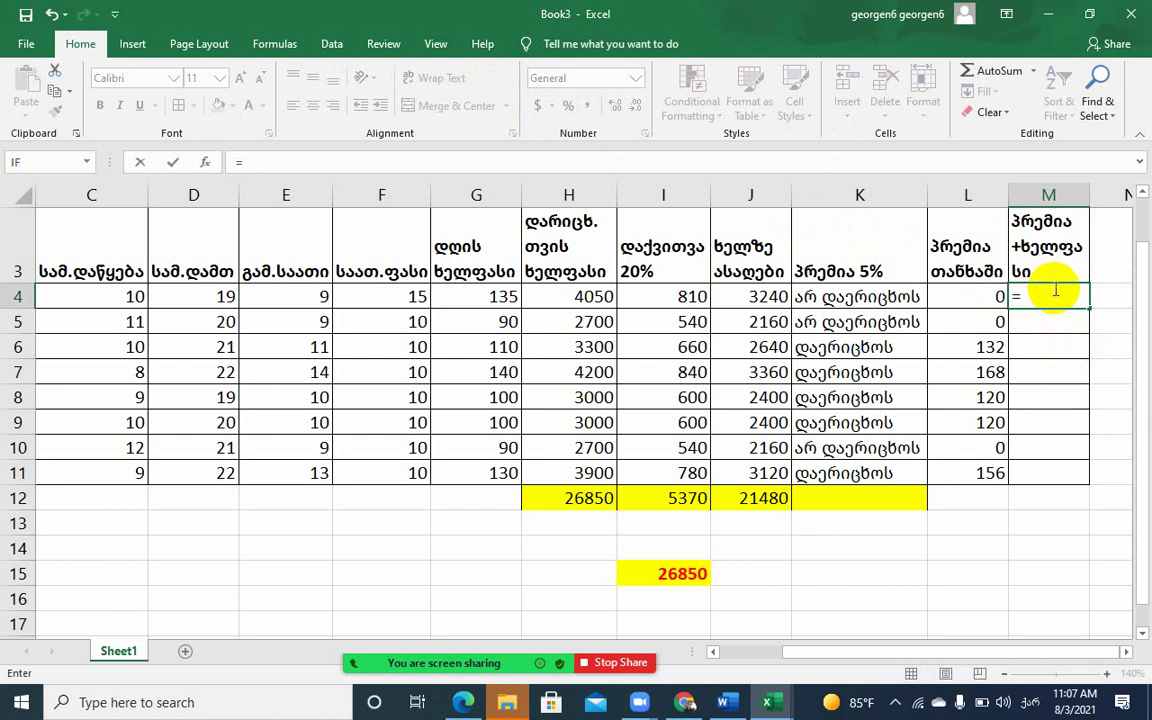
click(753, 298)
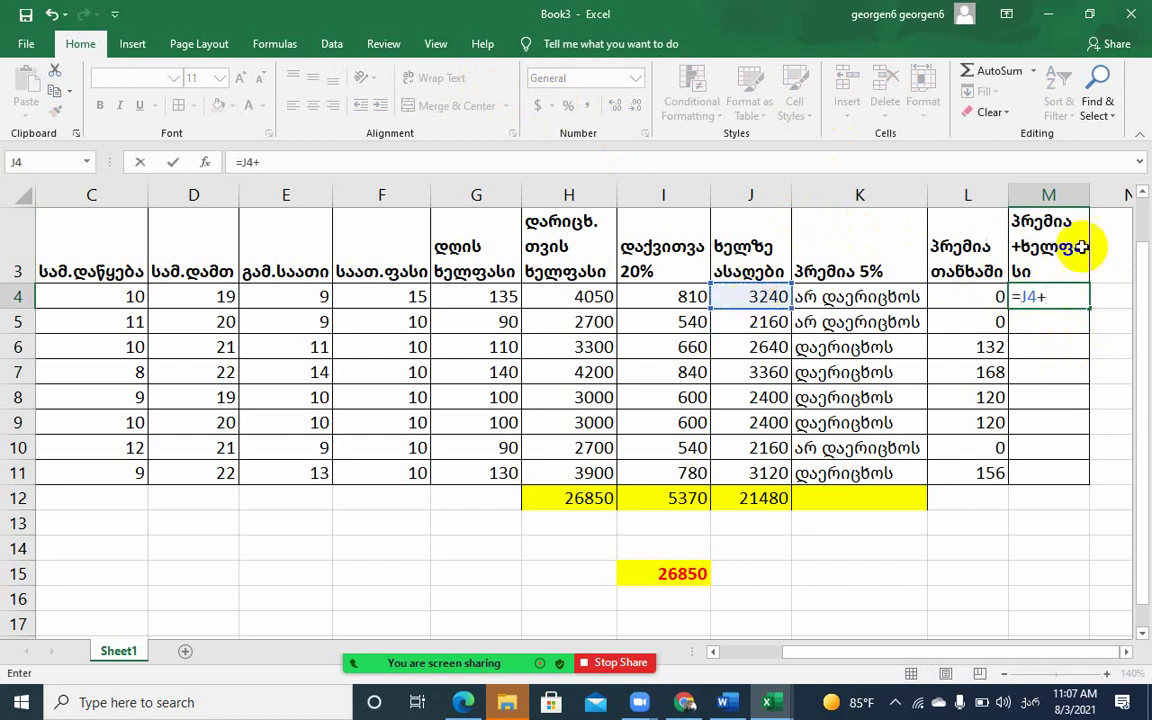
click(956, 291)
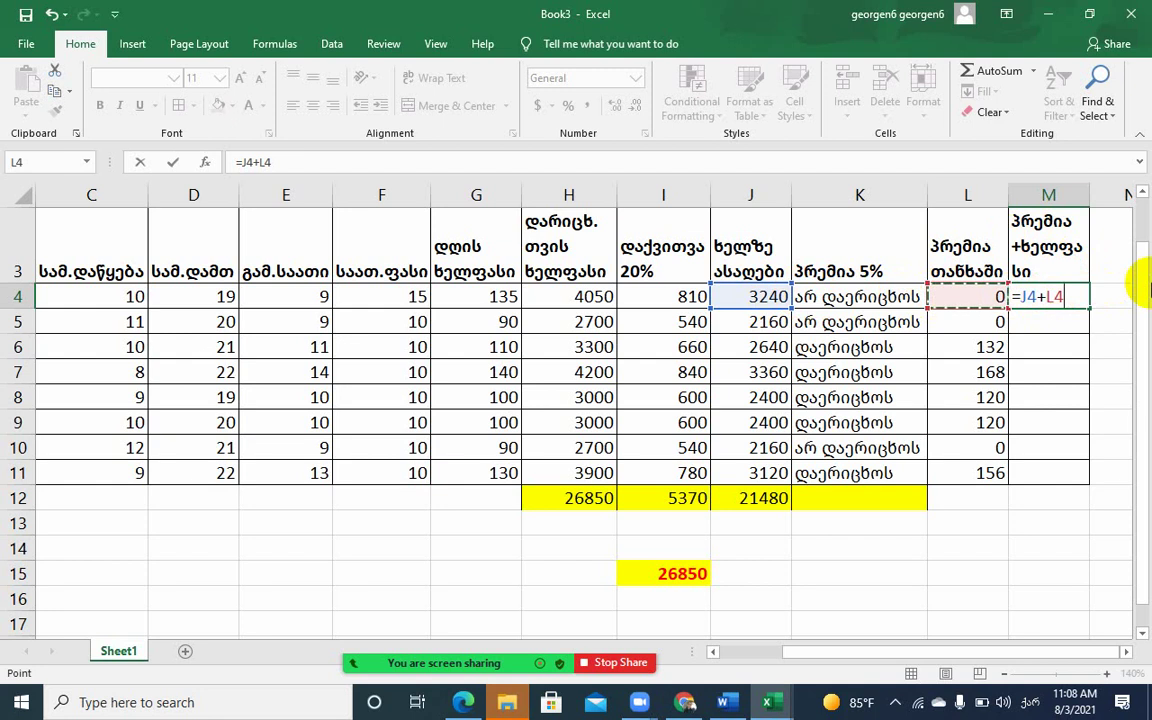
key(Return)
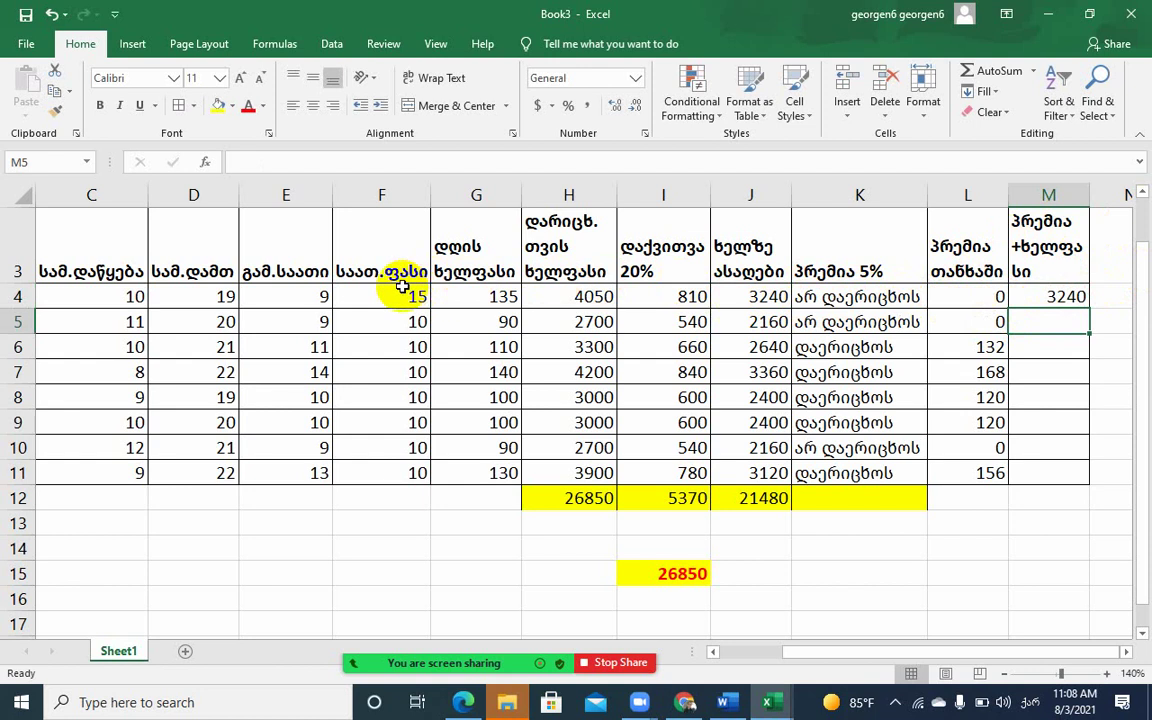
Enter 8 in C4, review M4's total formula, and reselect C4
click(113, 298)
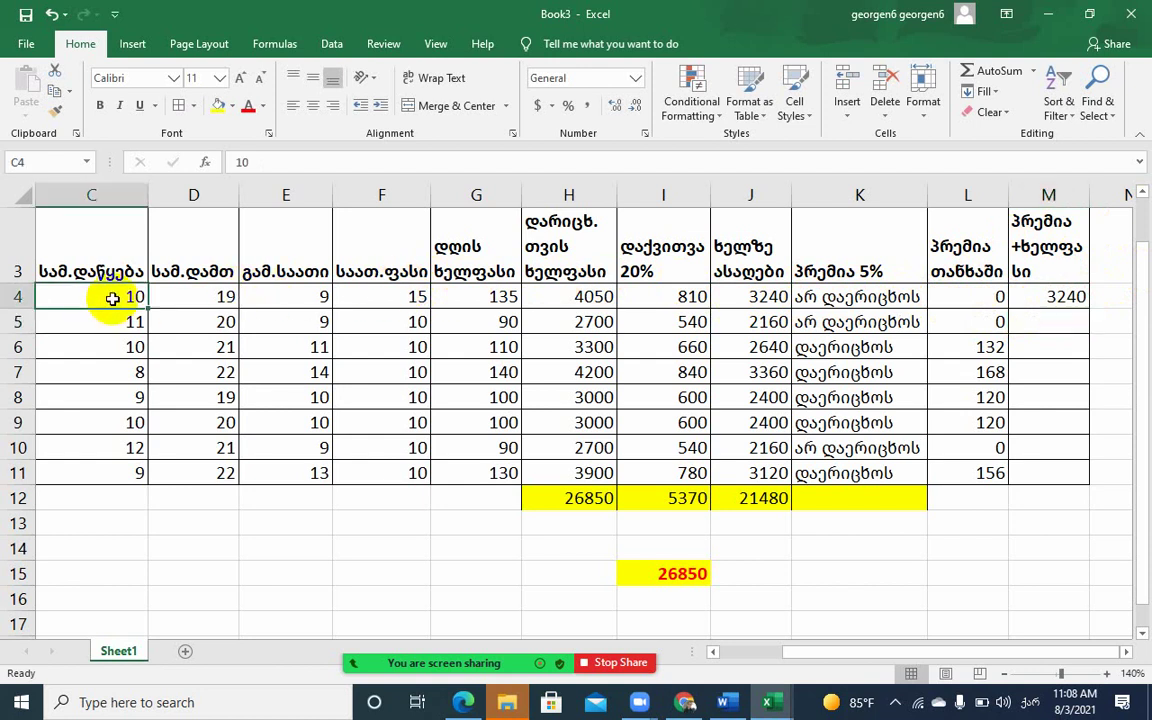
text(8)
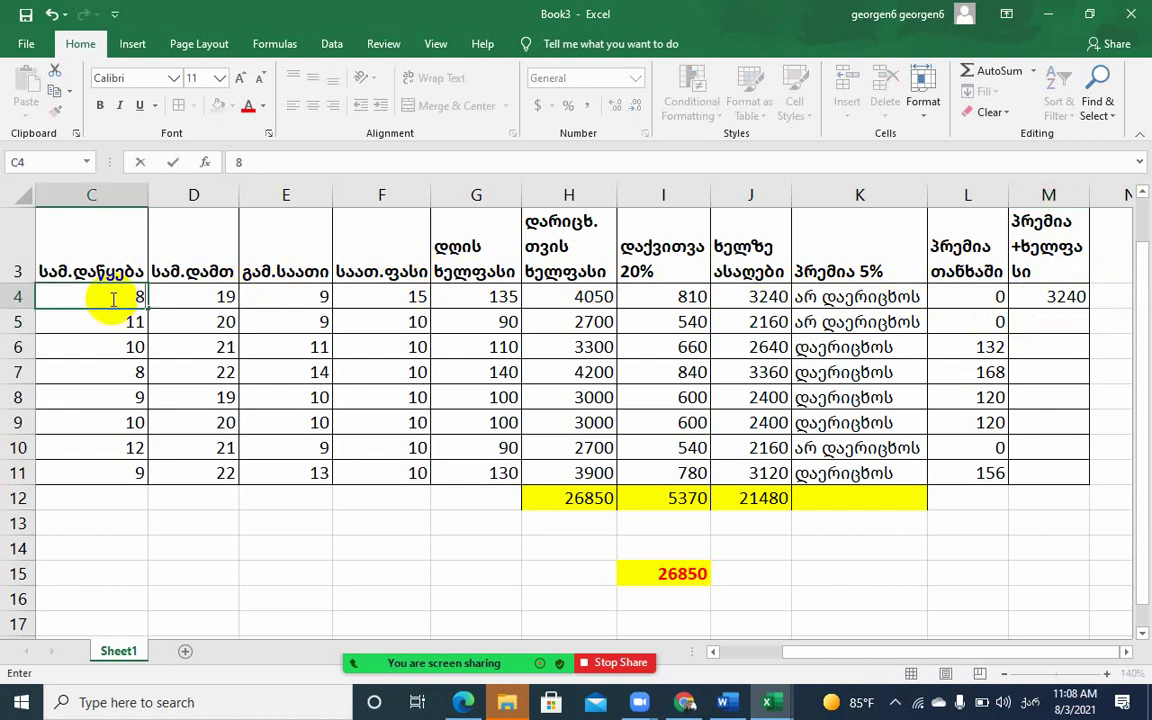
key(Return)
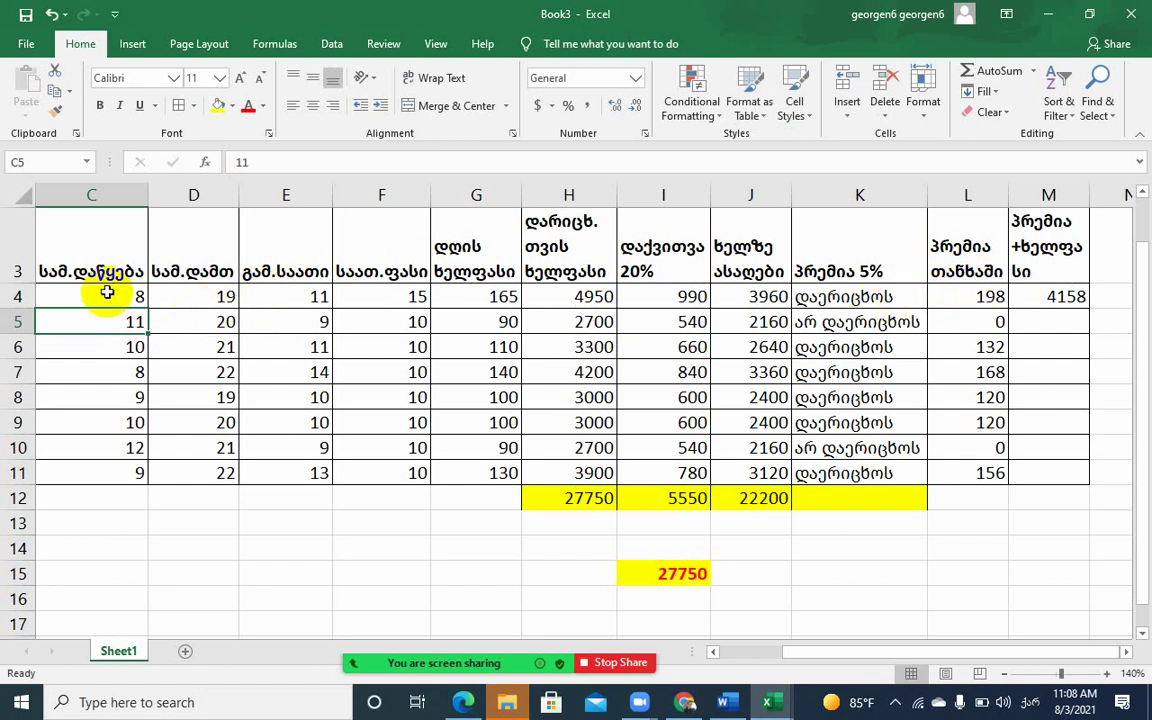
click(1059, 297)
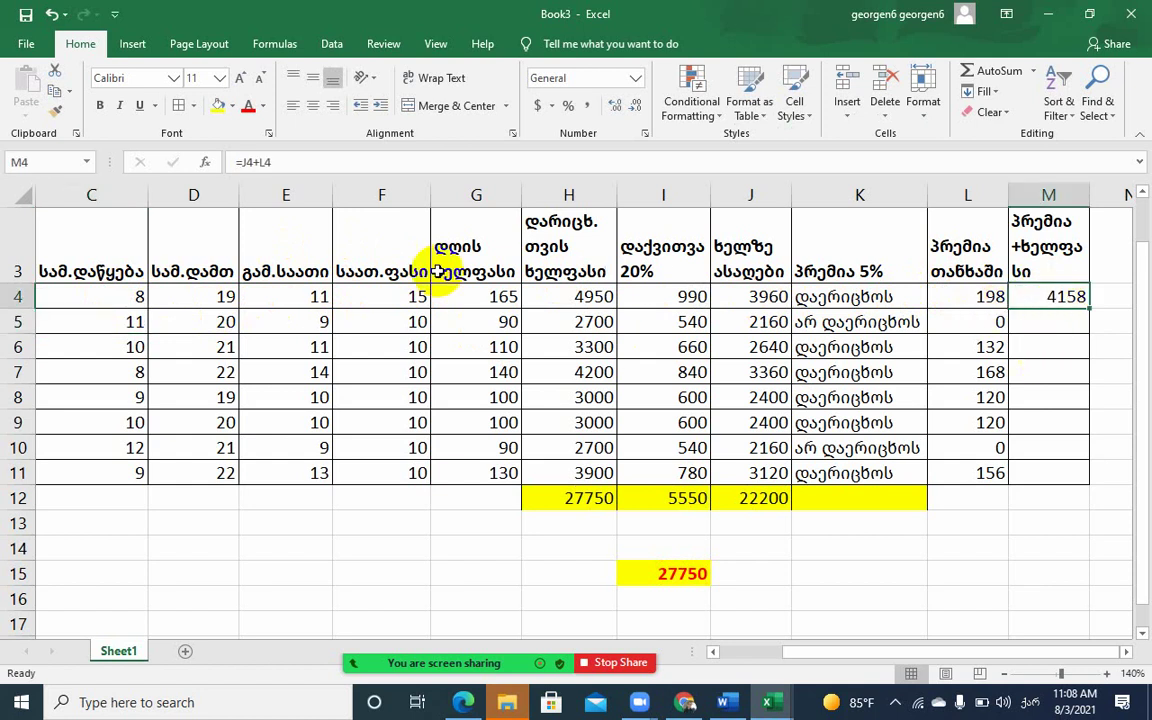
click(117, 298)
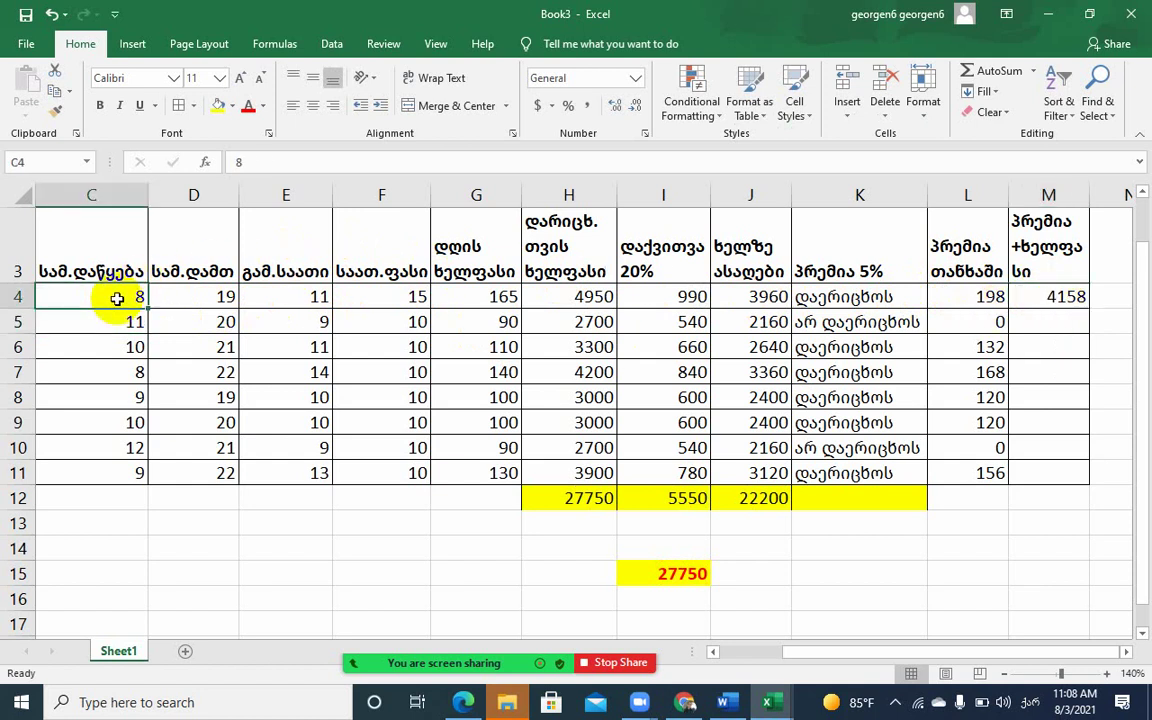
Set C4 to 11 and check the updated formulas in L4 and M4
text(11)
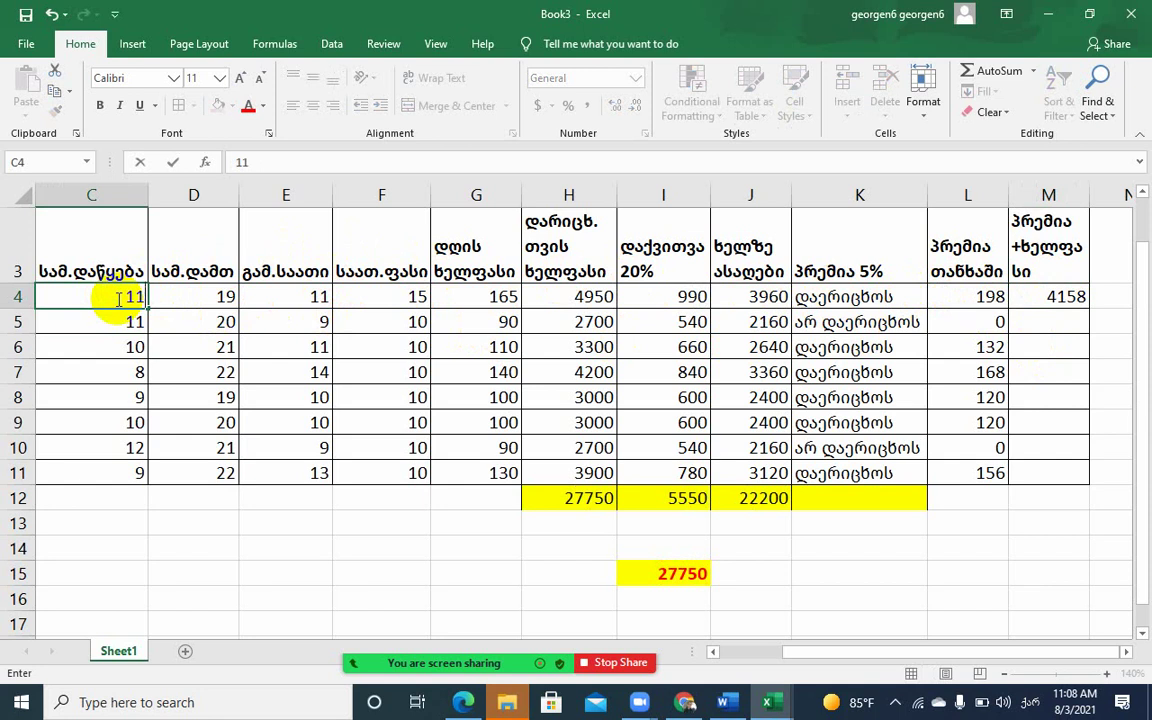
key(Return)
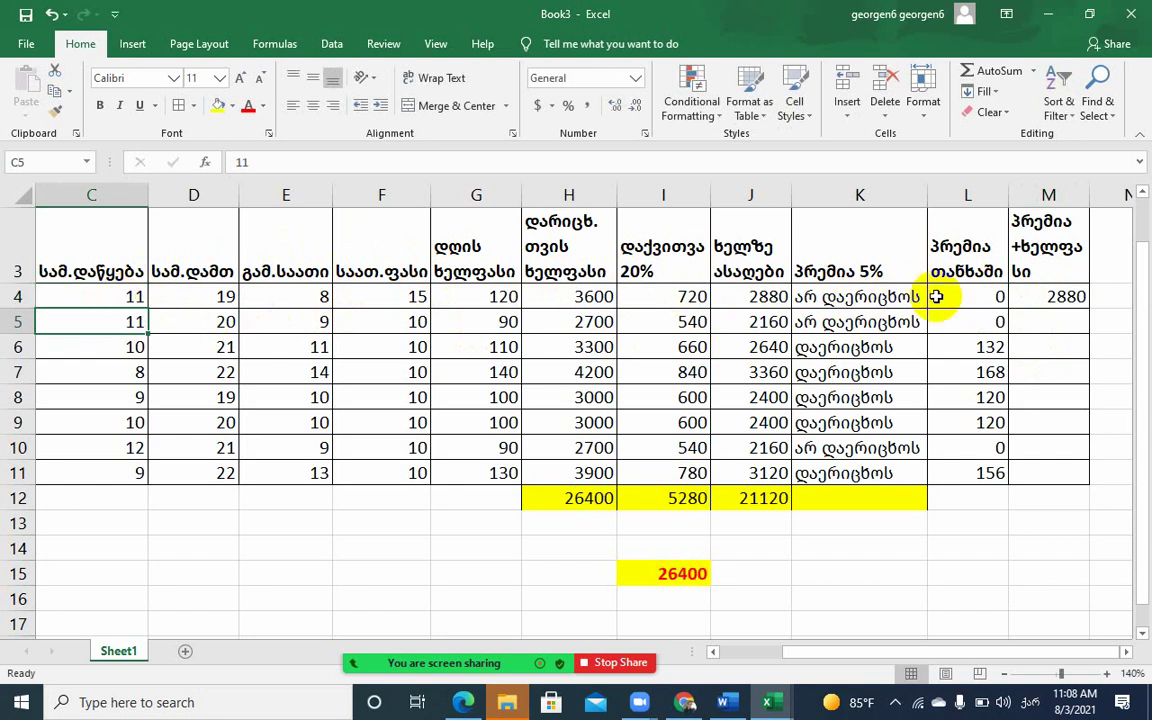
click(945, 296)
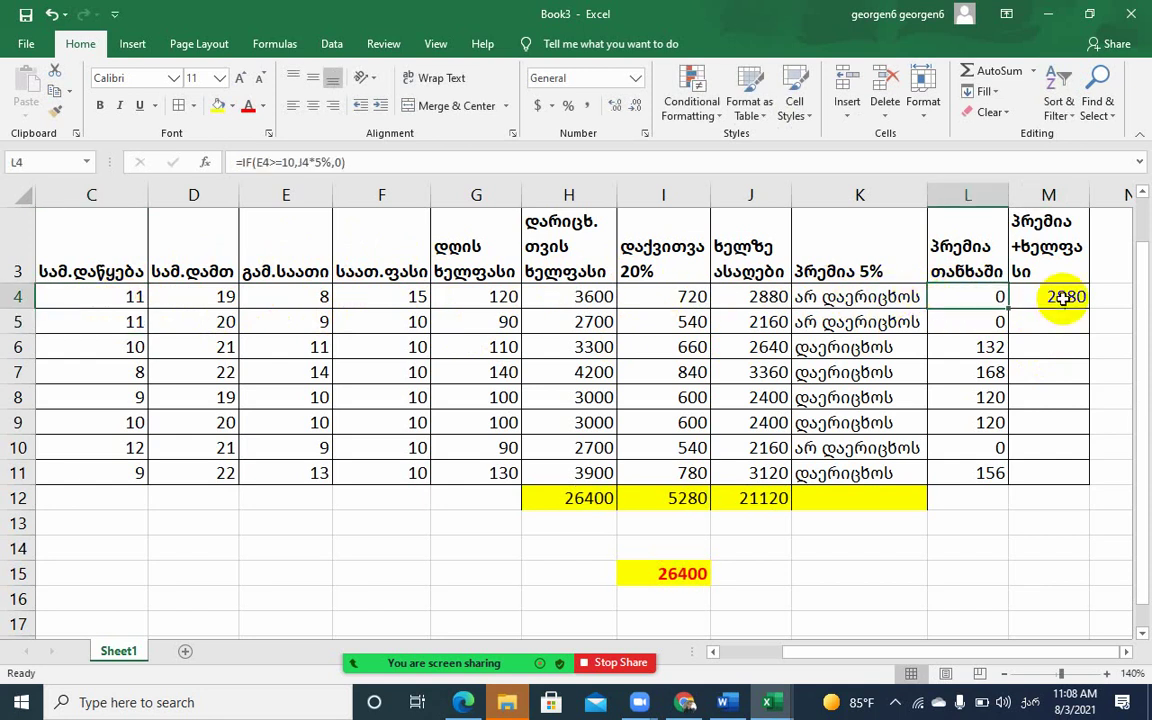
click(1065, 296)
Enter the totals =J5+L5, =J6+L6 and =J7+L7 in M5:M7
click(1040, 322)
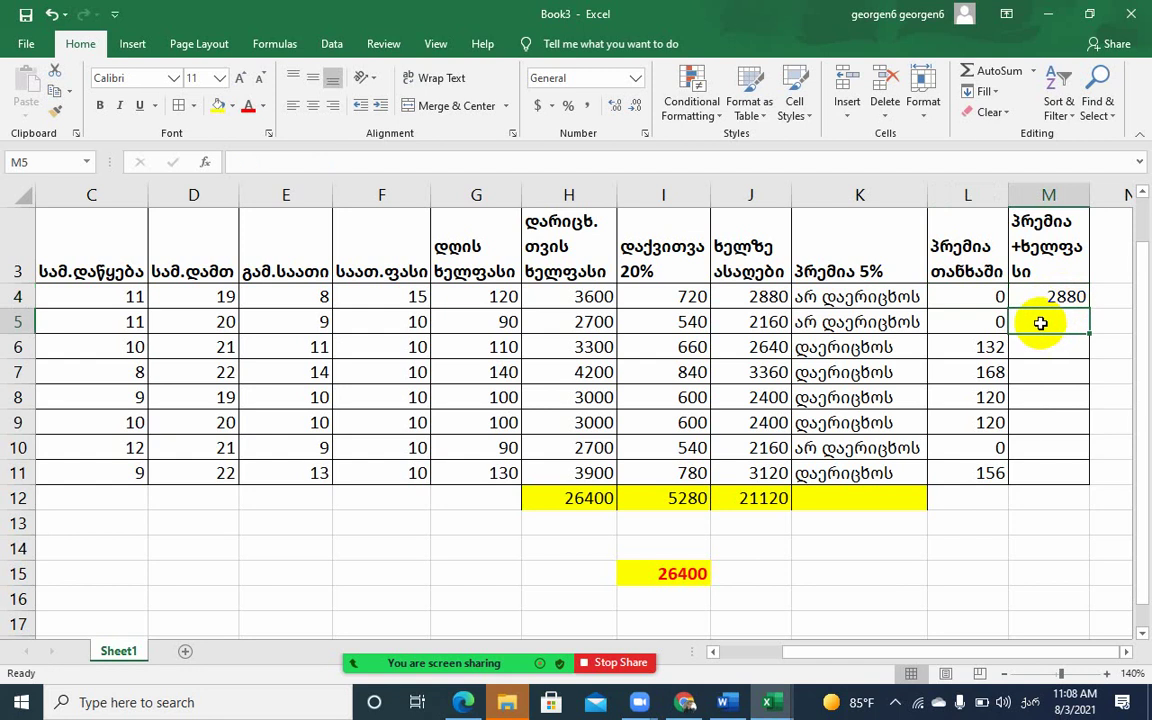
text(=)
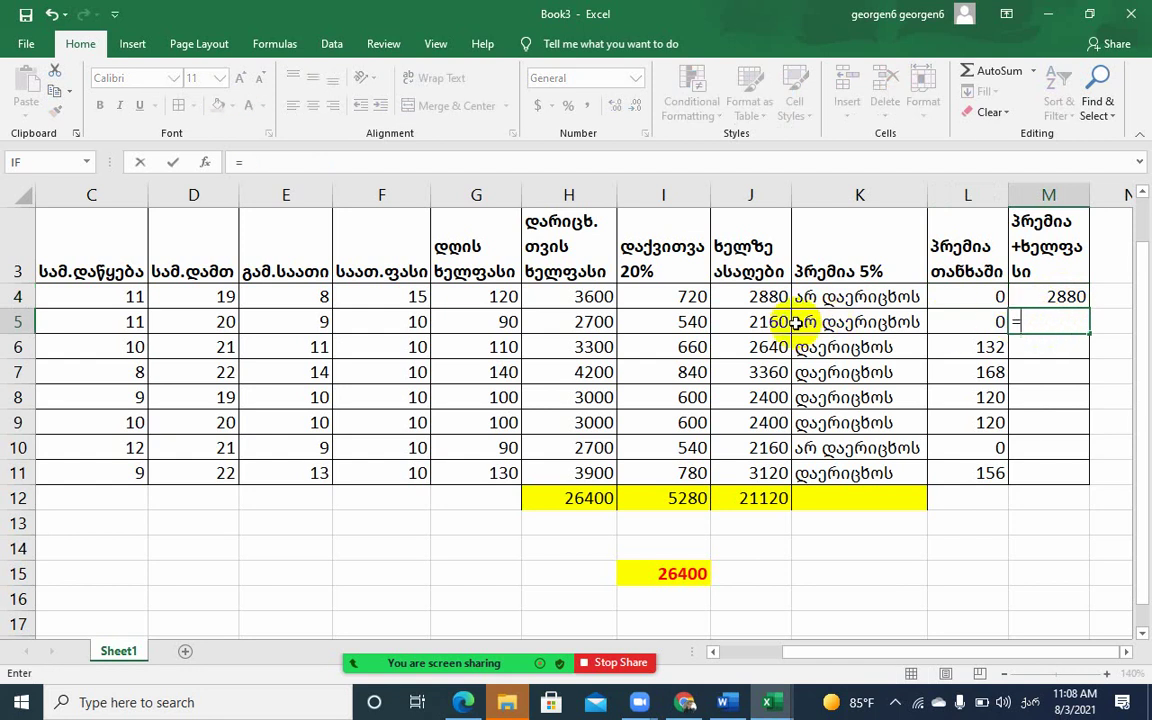
click(755, 321)
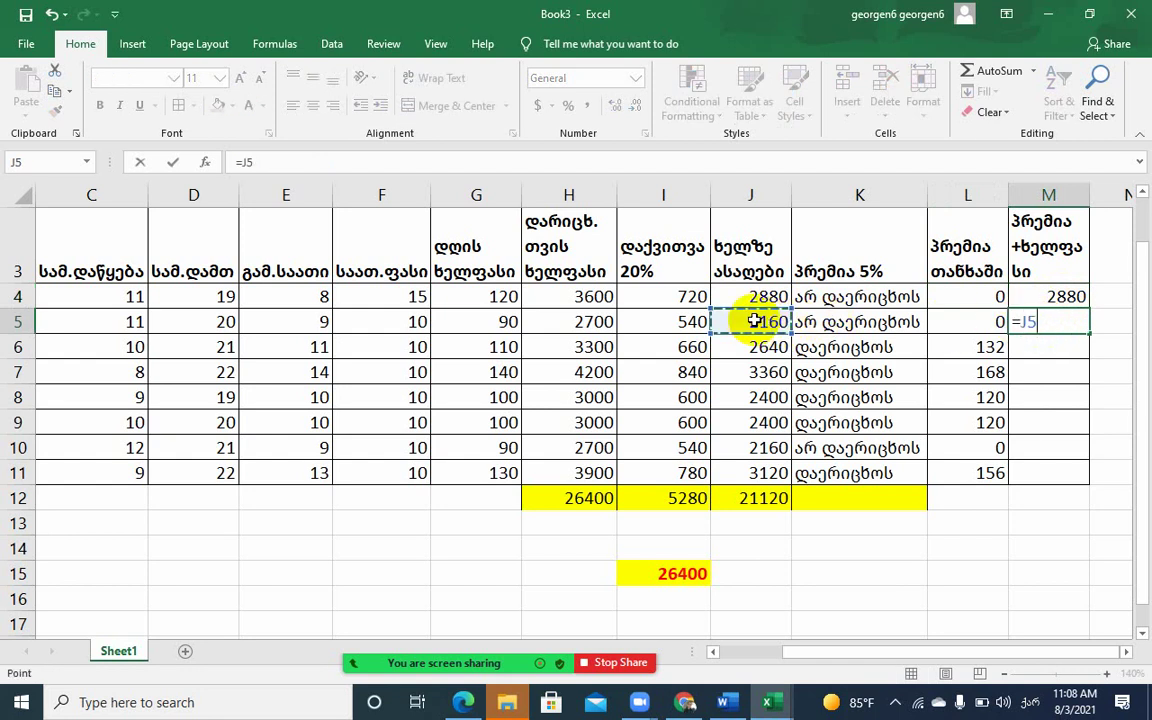
click(978, 322)
key(Return)
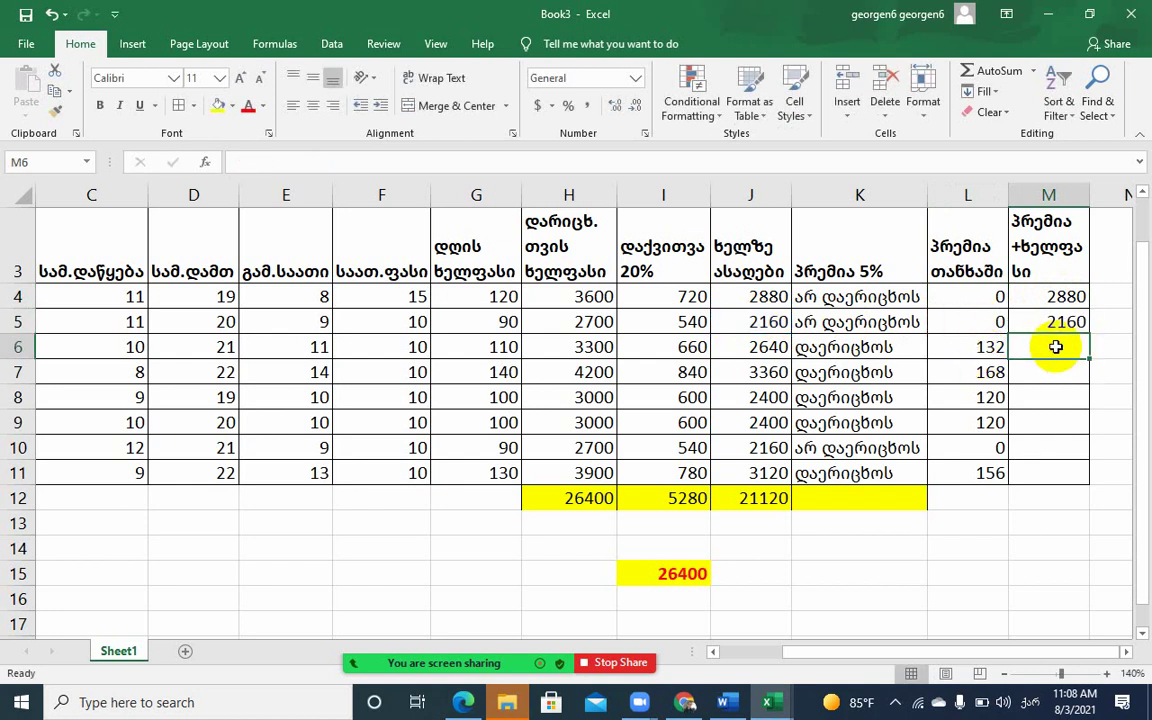
text(=)
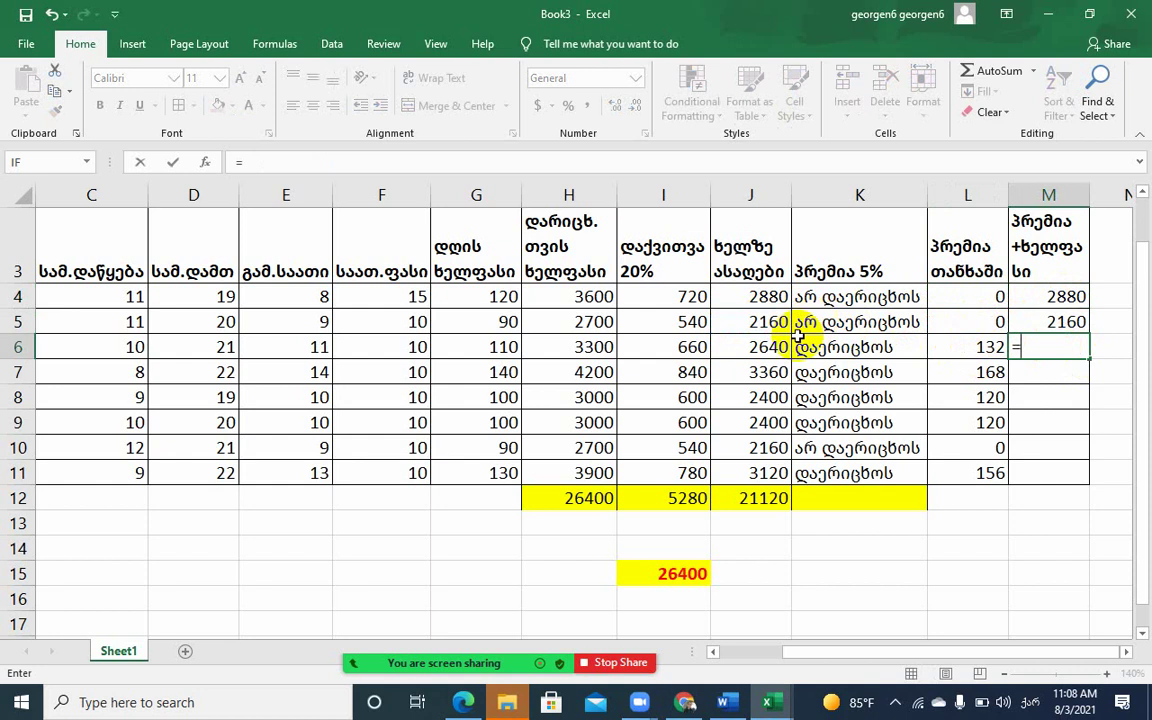
click(777, 347)
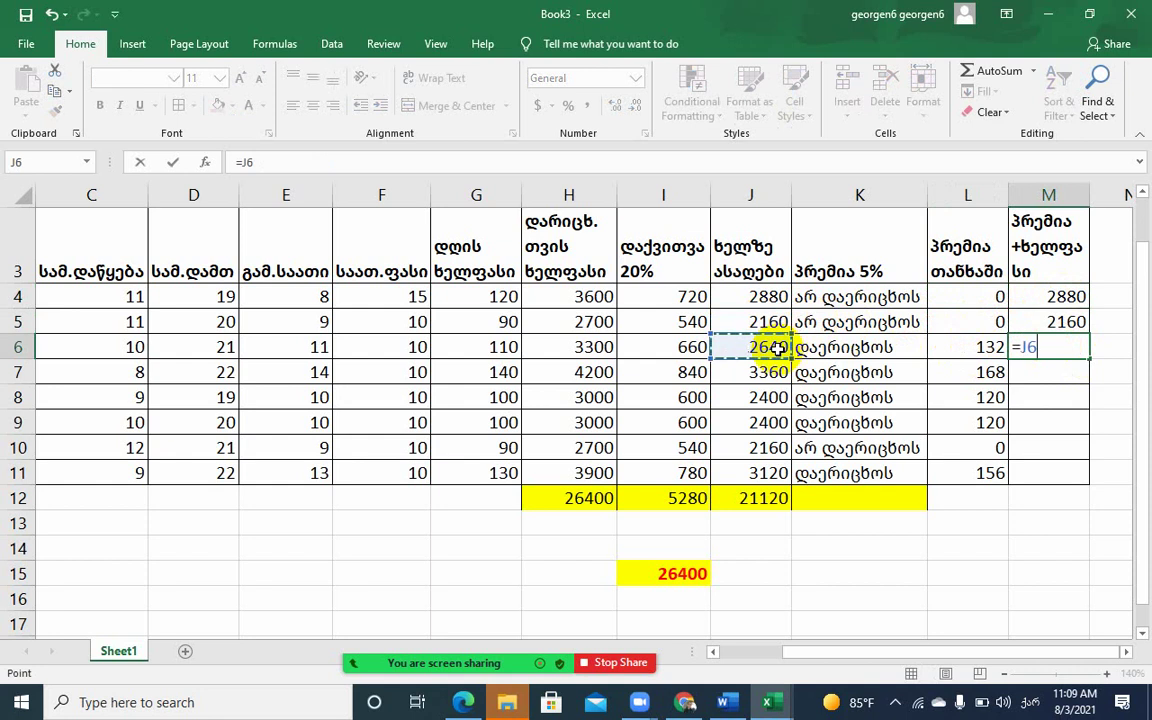
click(975, 347)
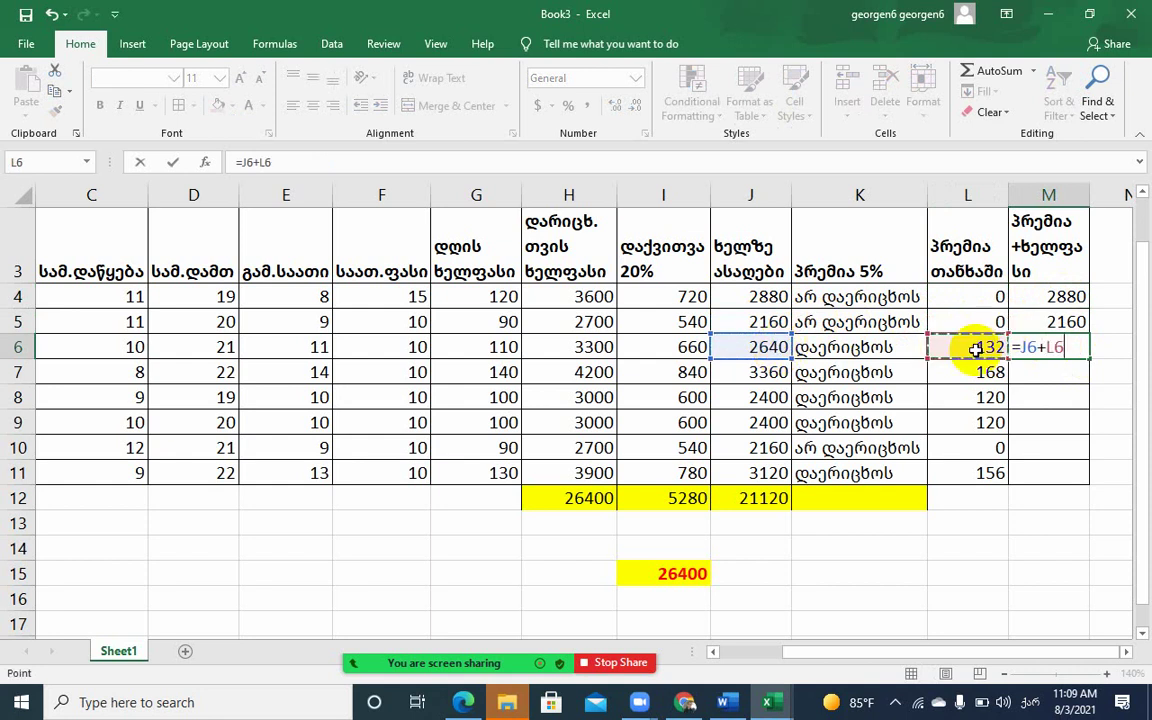
key(Return)
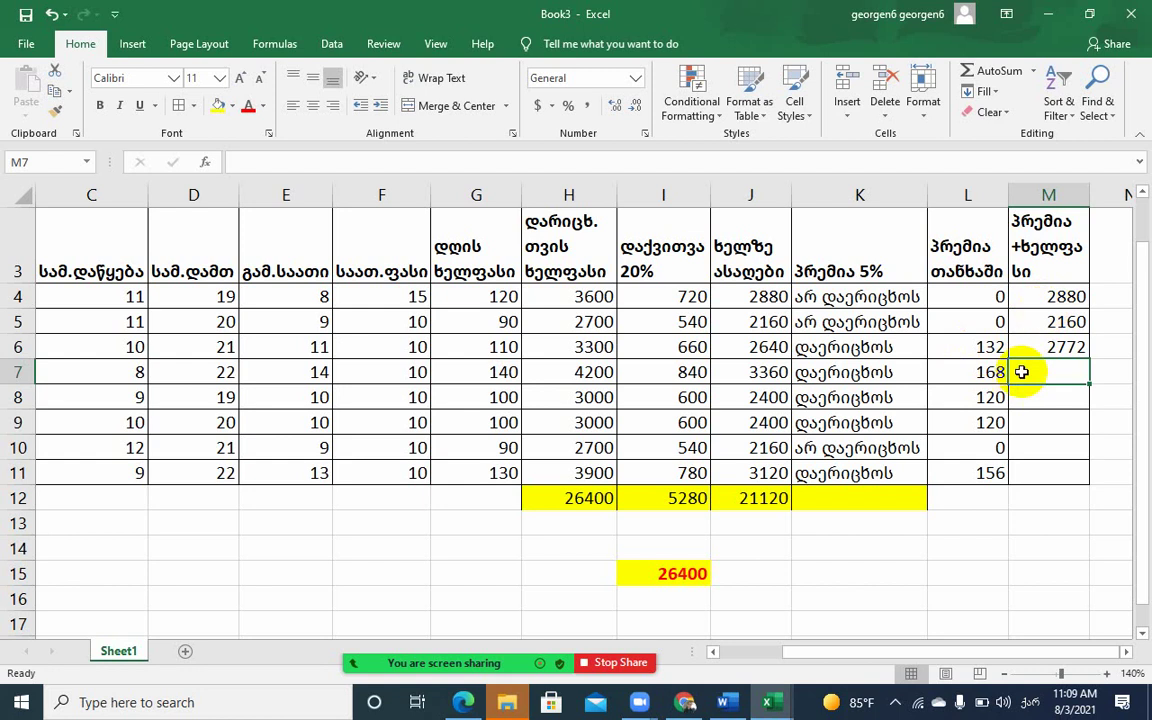
text(=)
click(765, 372)
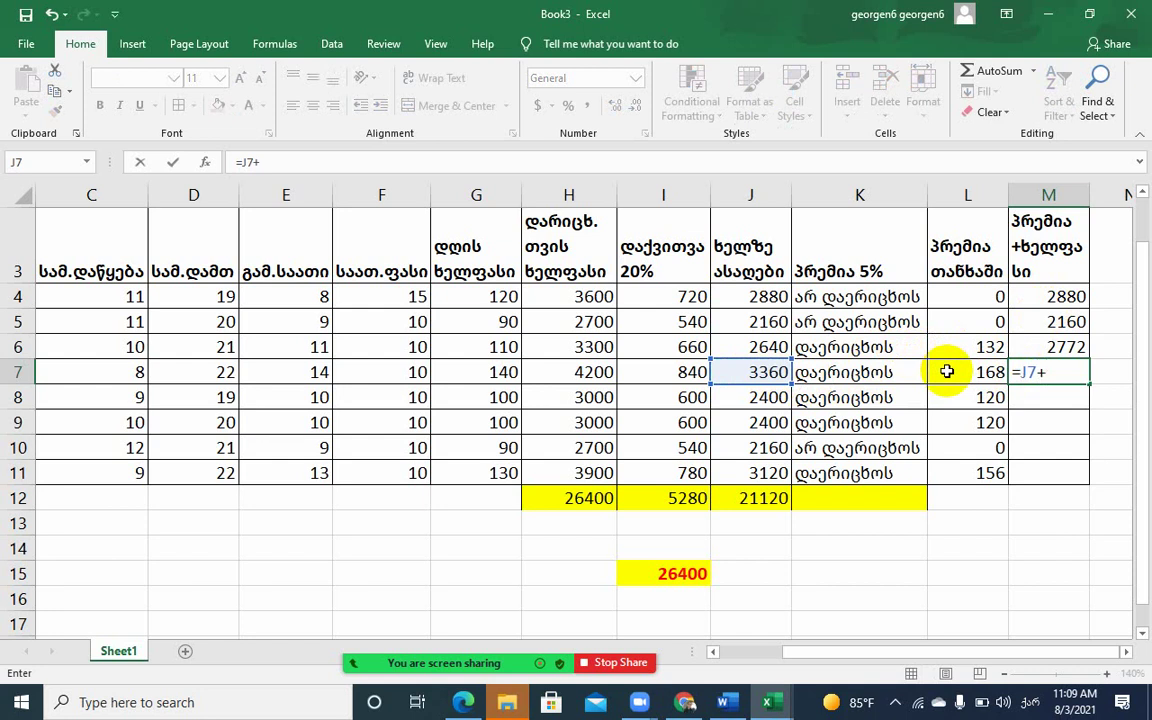
click(946, 372)
key(Return)
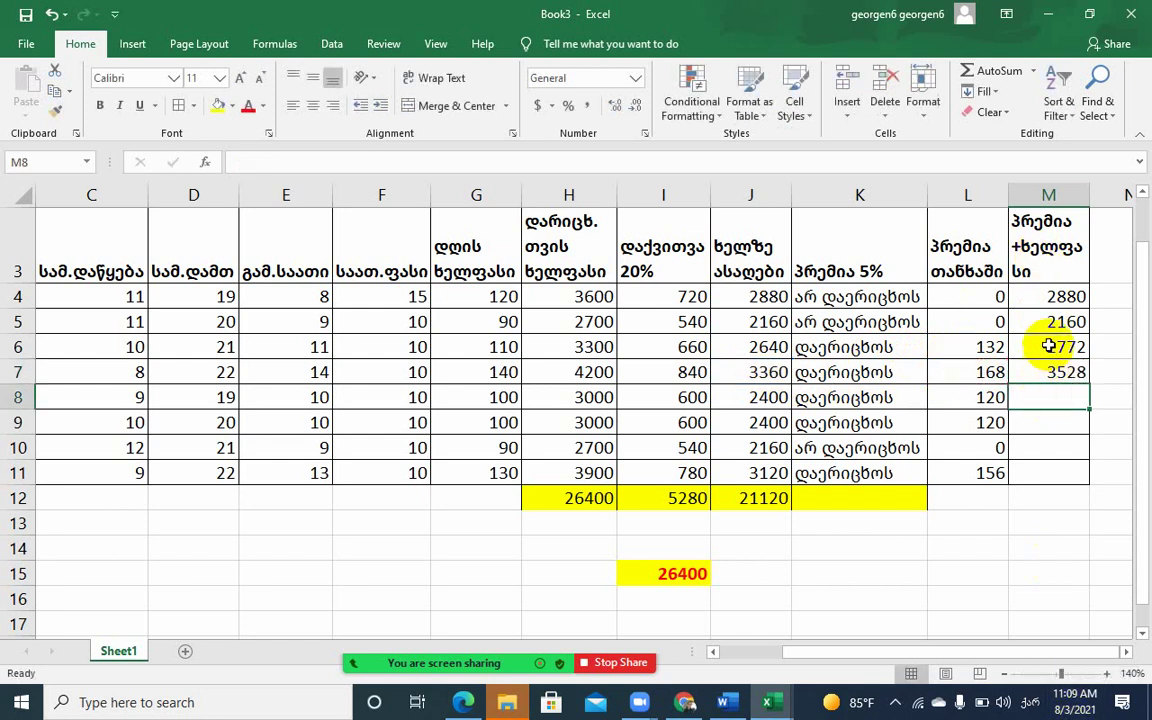
Clear the contents of M4:M11
drag(1054, 296, 1056, 462)
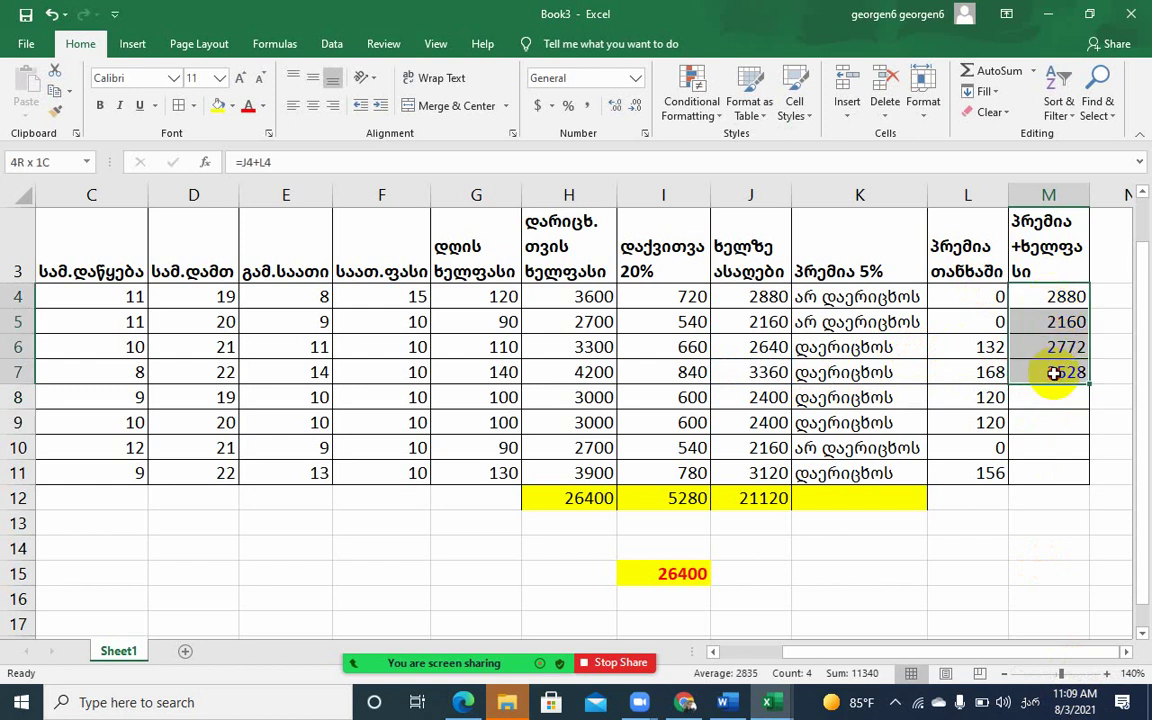
click(993, 112)
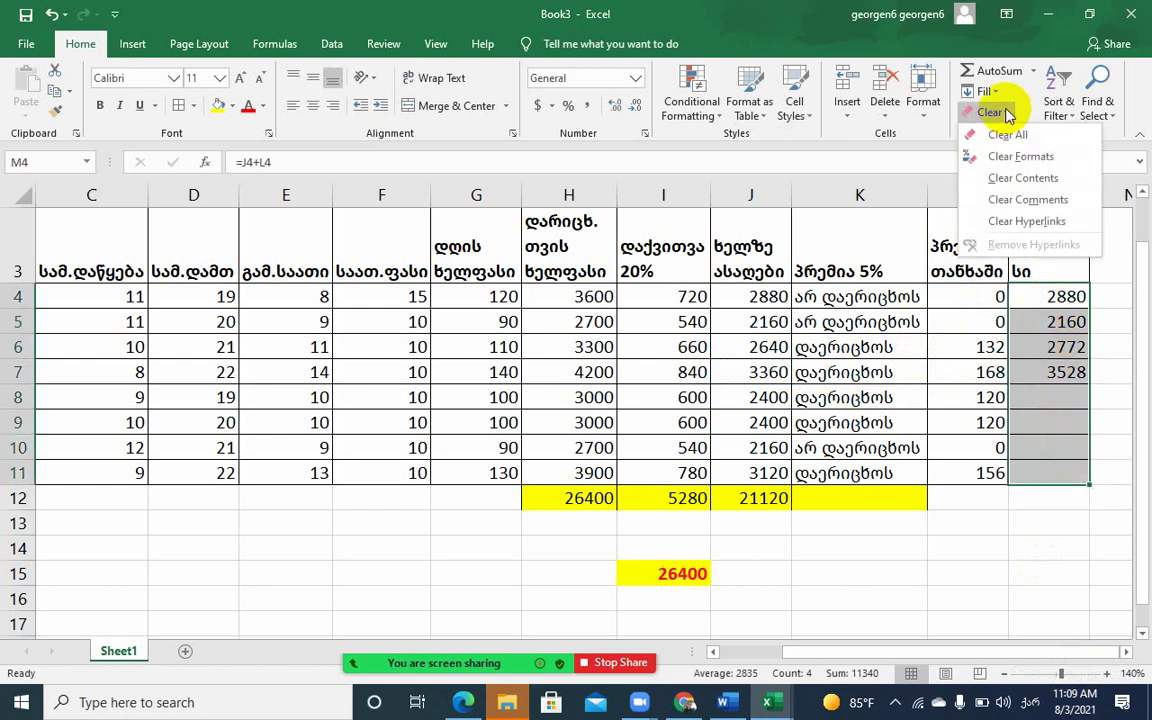
click(997, 178)
click(1047, 296)
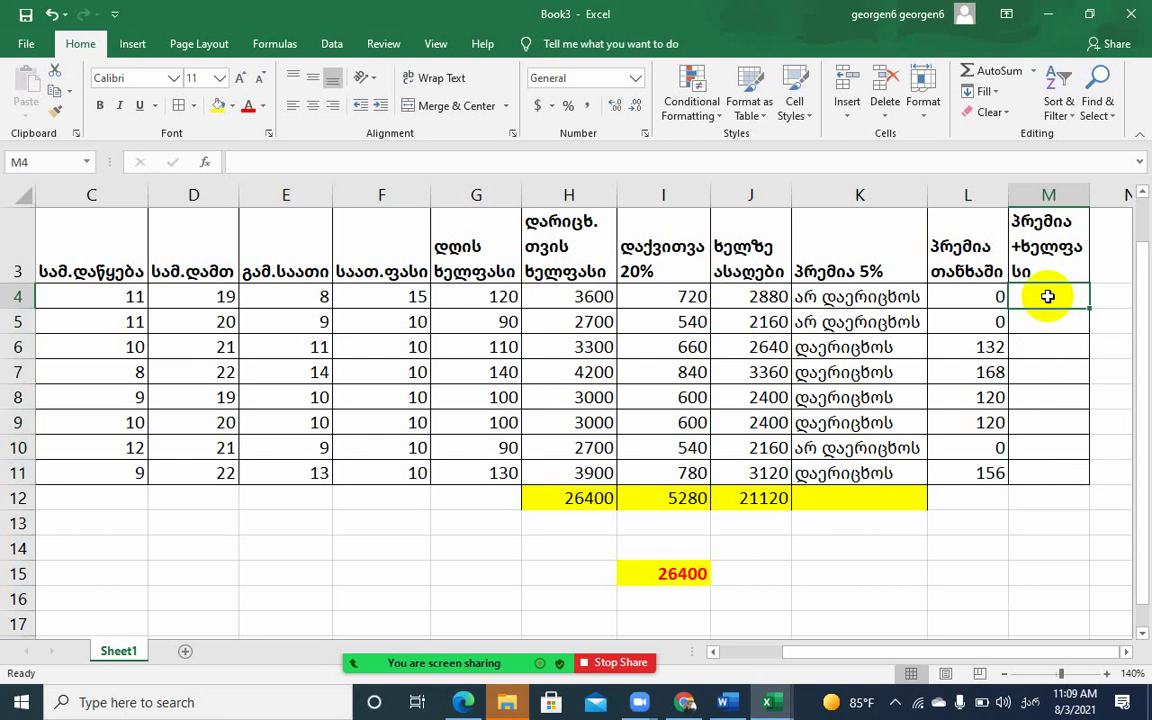
Enter =J4+L4 in M4 and fill it down to M11, giving 2880 through 3276
text(=)
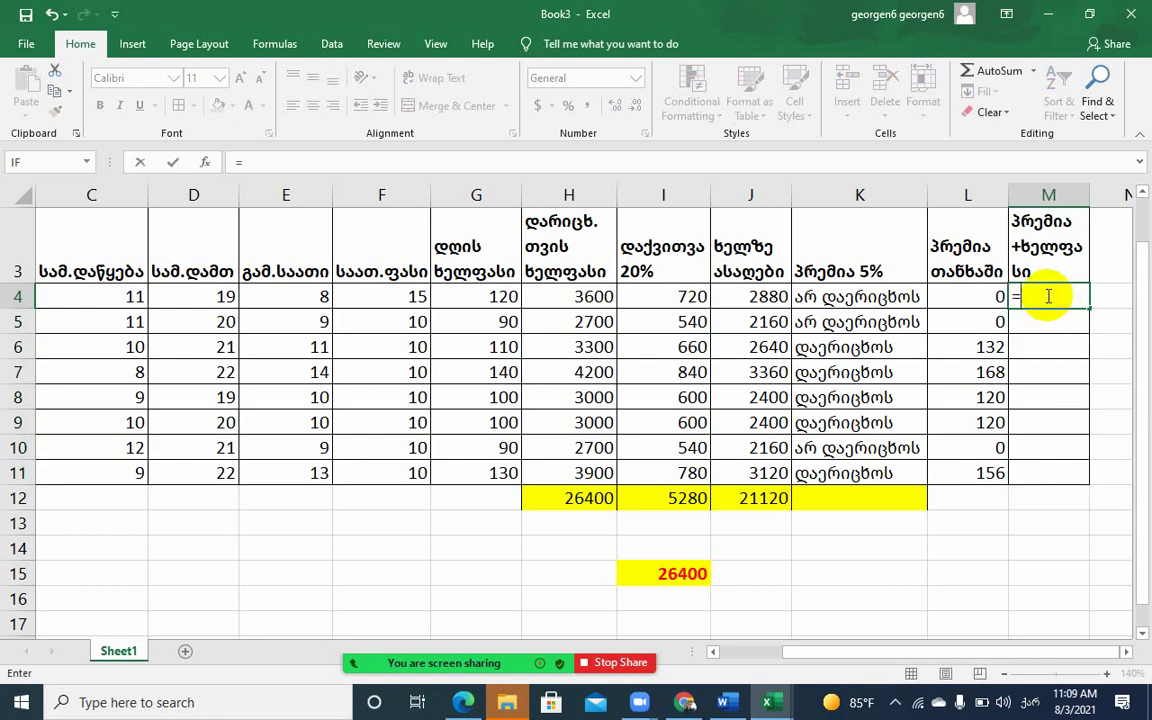
click(748, 296)
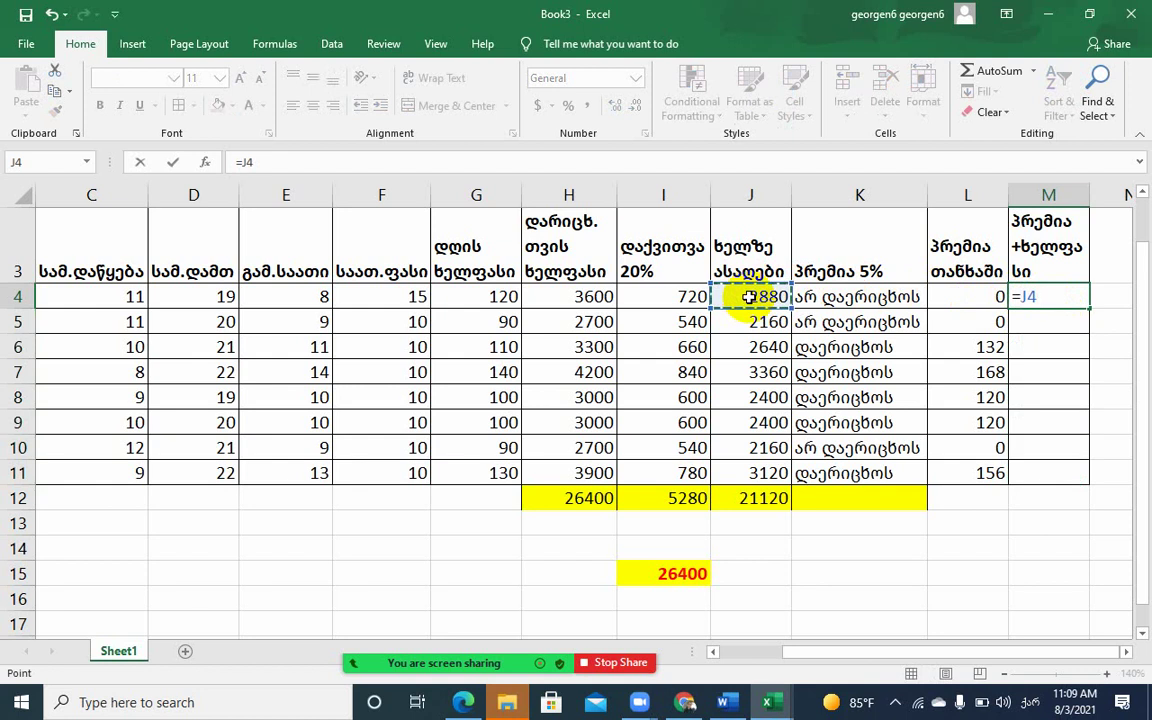
click(957, 291)
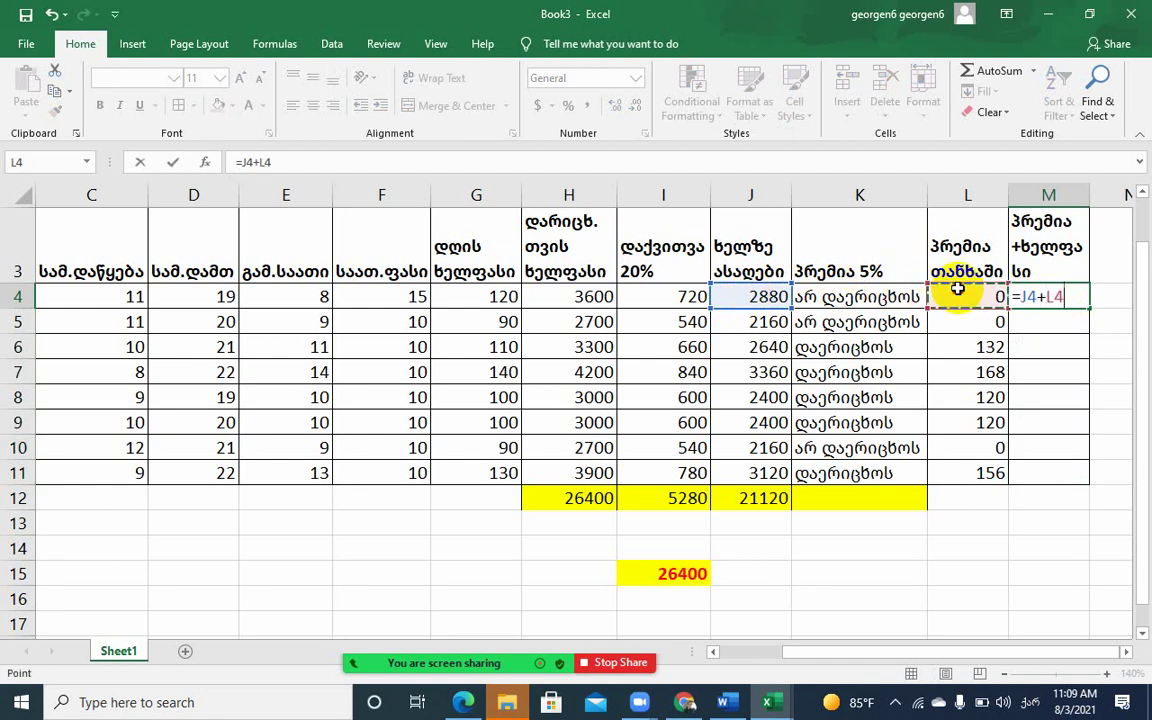
key(Return)
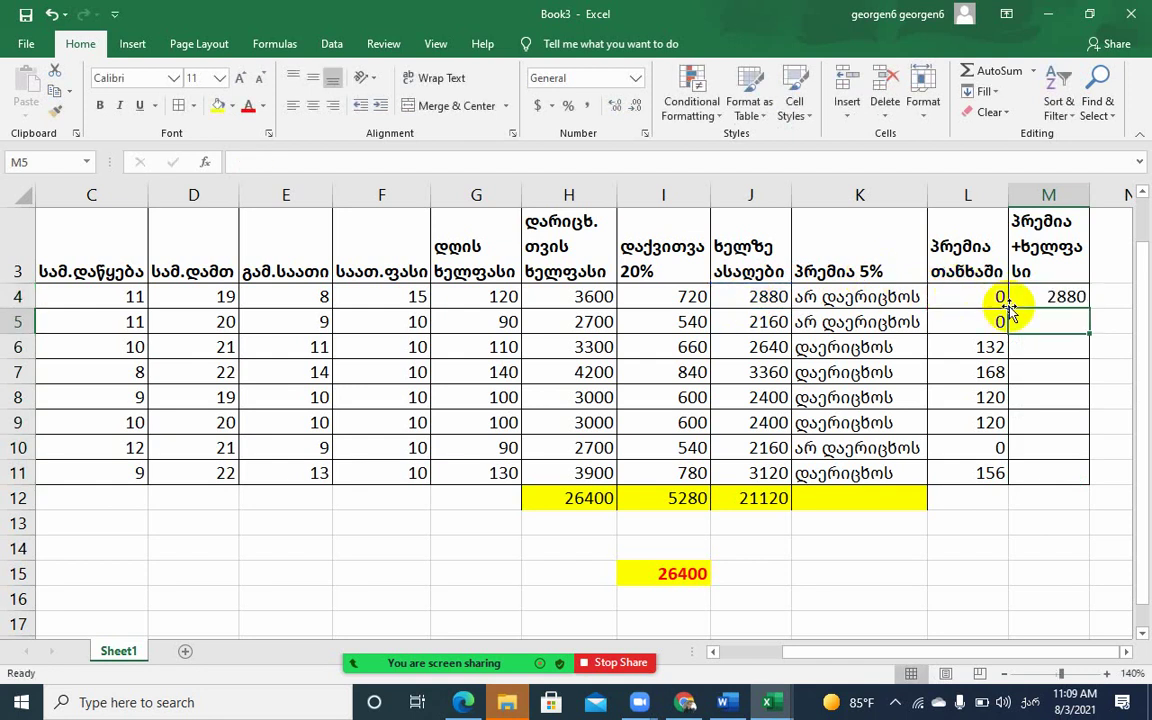
click(1036, 292)
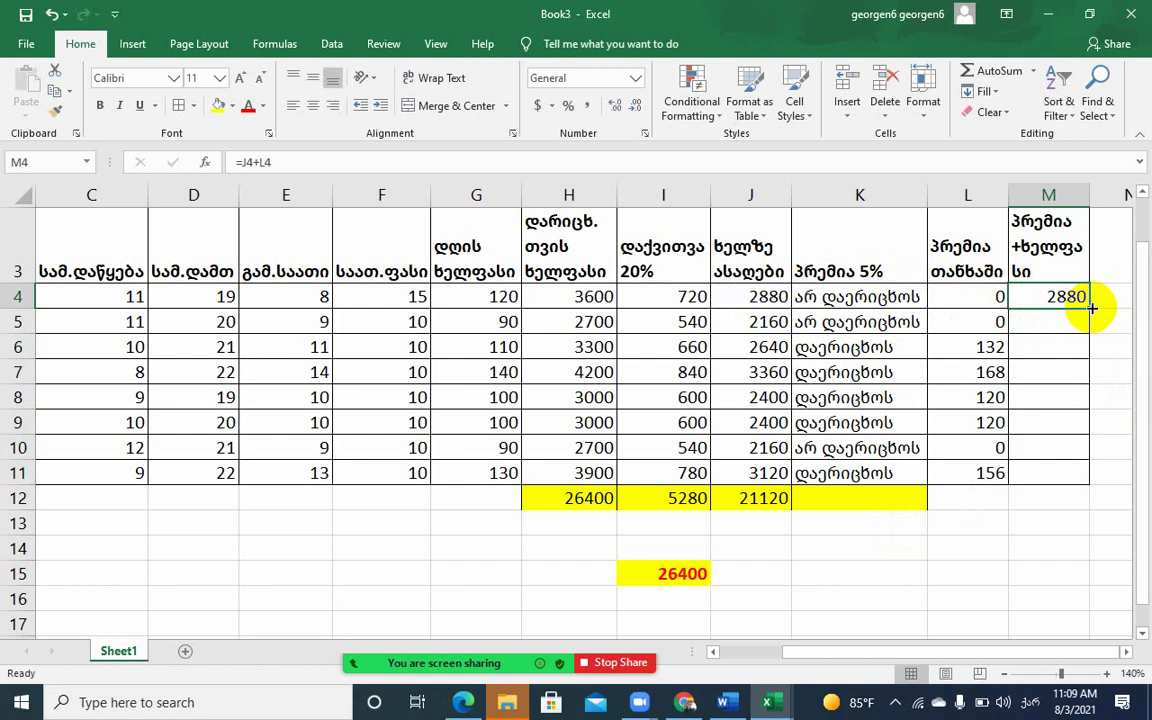
drag(1092, 309, 1086, 480)
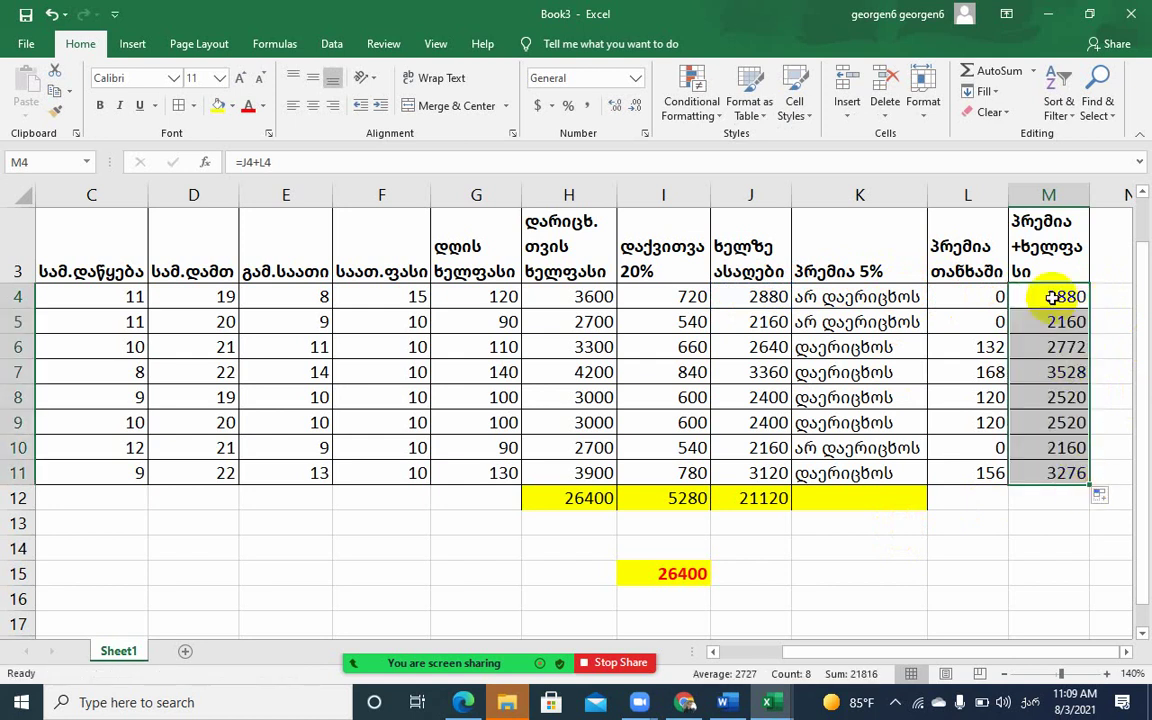
Check the copied formulas in M10 and J10 and verify the row 5 and row 6 sums
click(1057, 447)
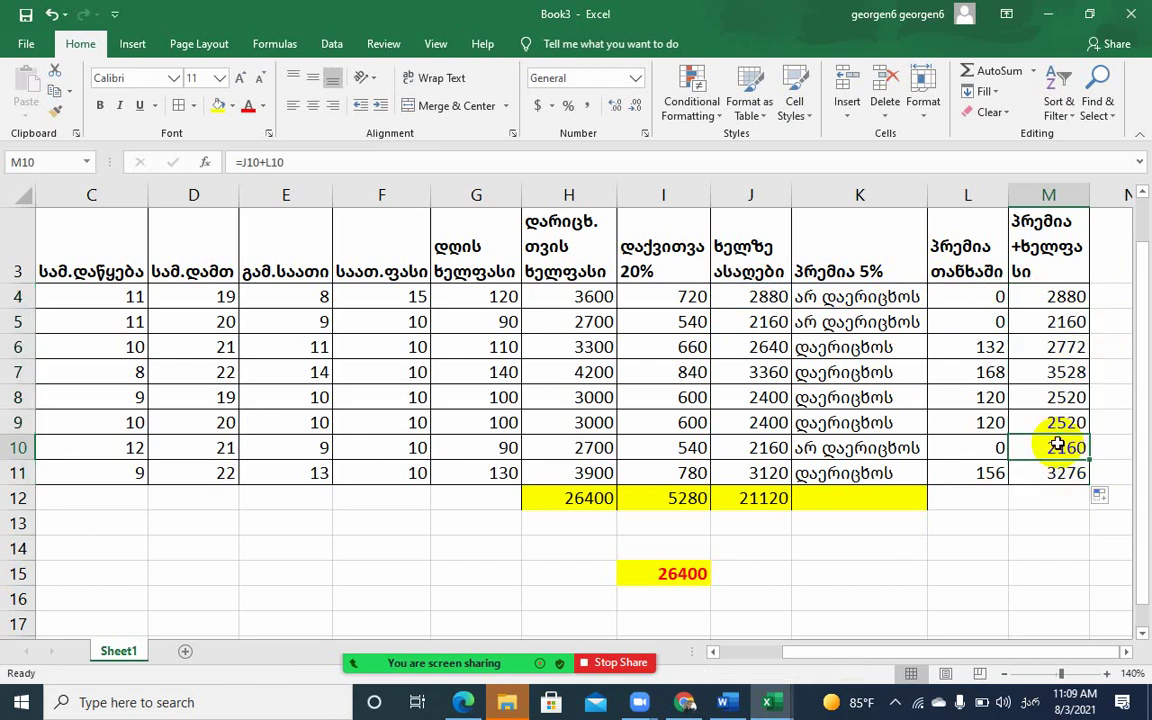
click(763, 447)
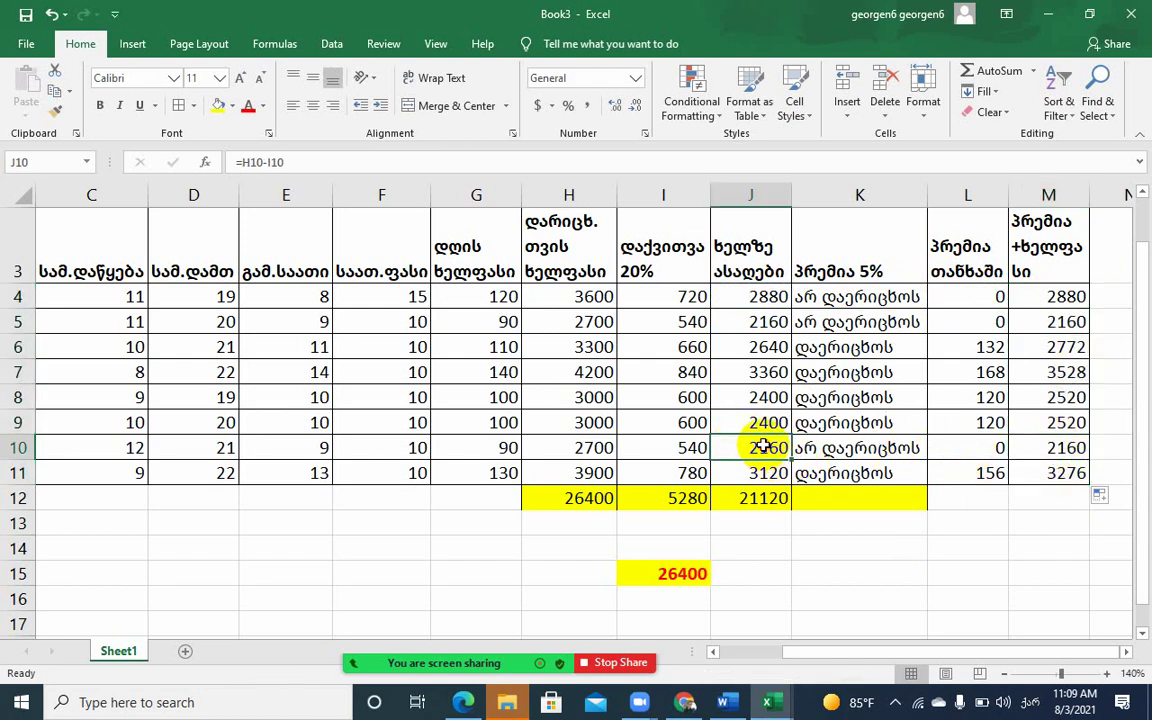
click(1052, 447)
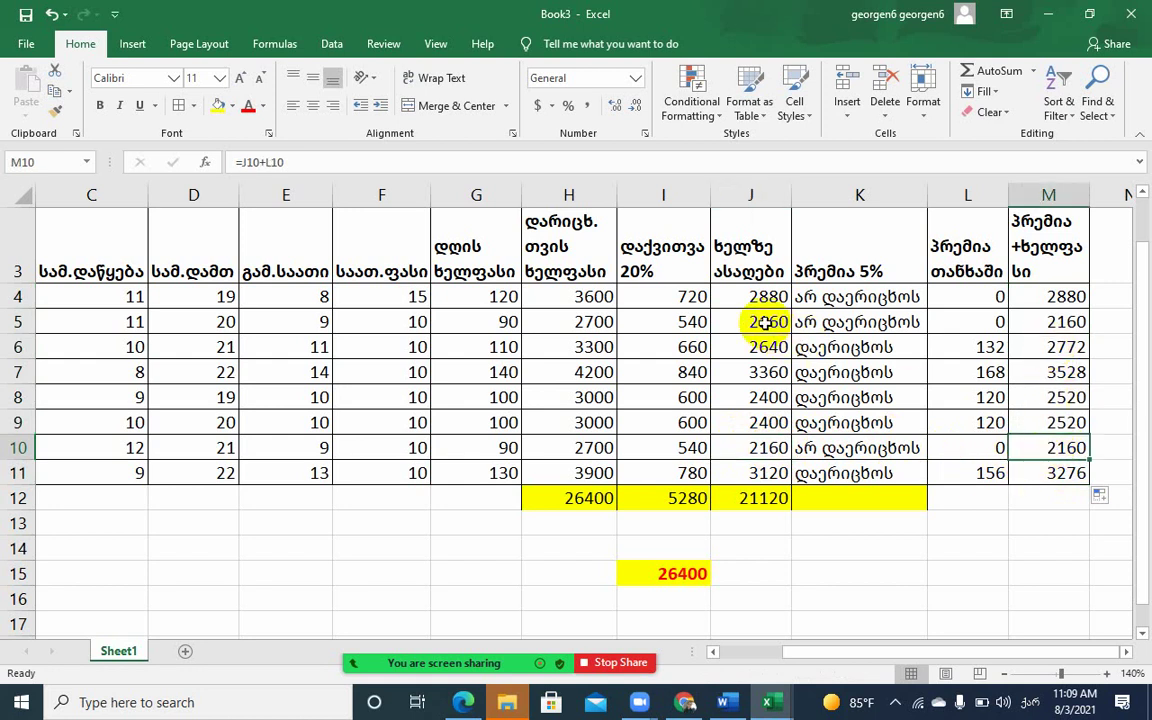
drag(763, 321, 1021, 319)
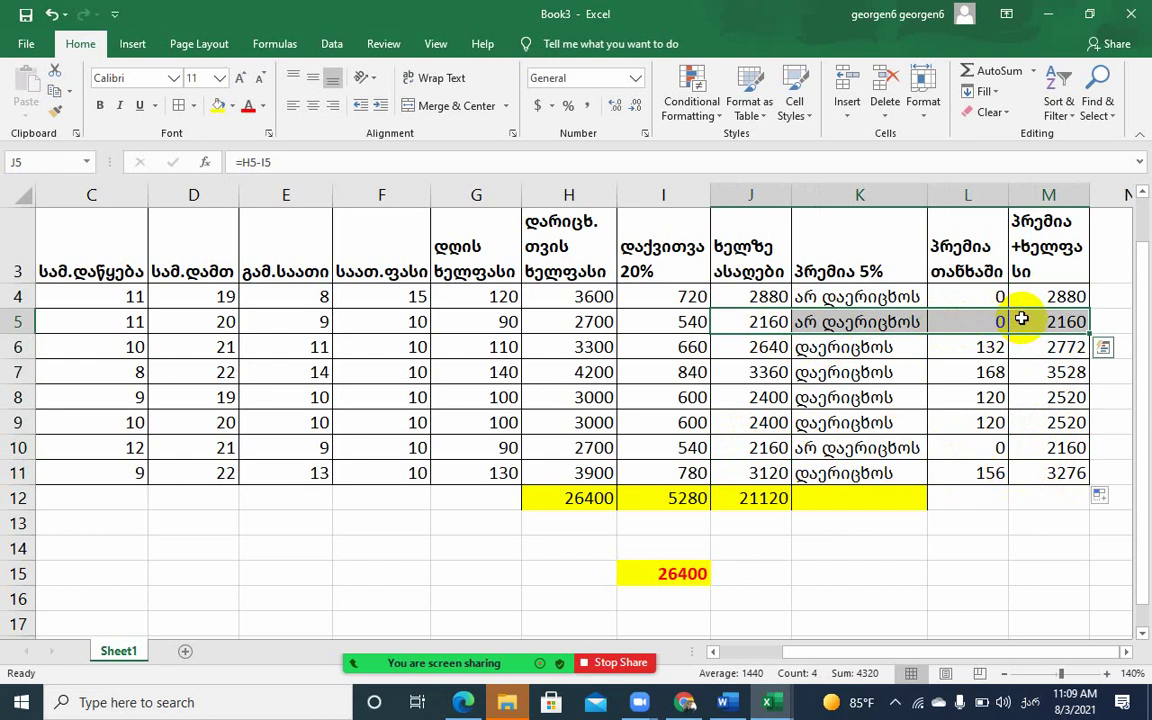
click(752, 344)
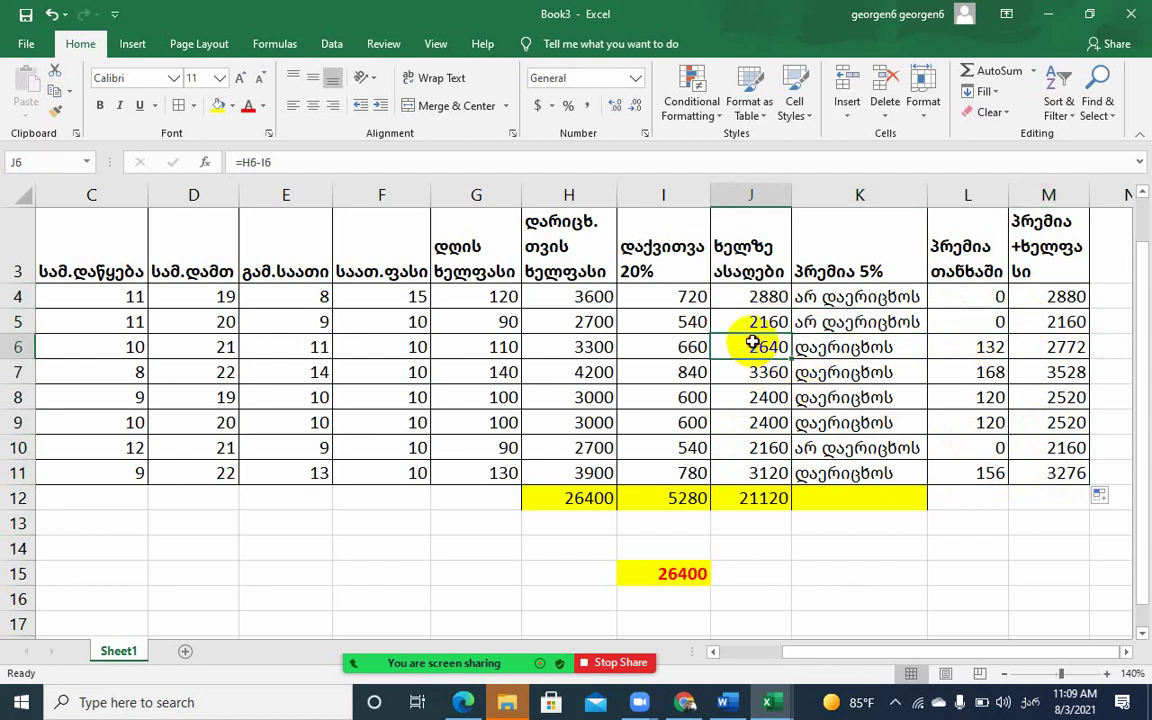
drag(752, 344, 1068, 347)
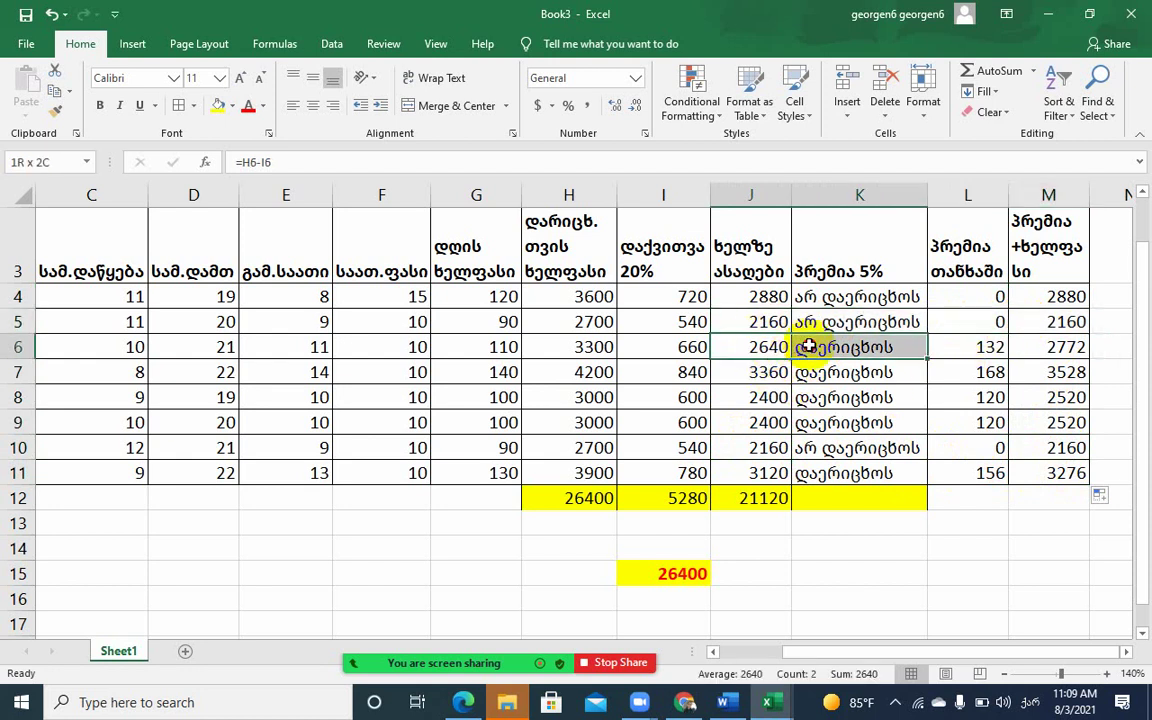
click(939, 347)
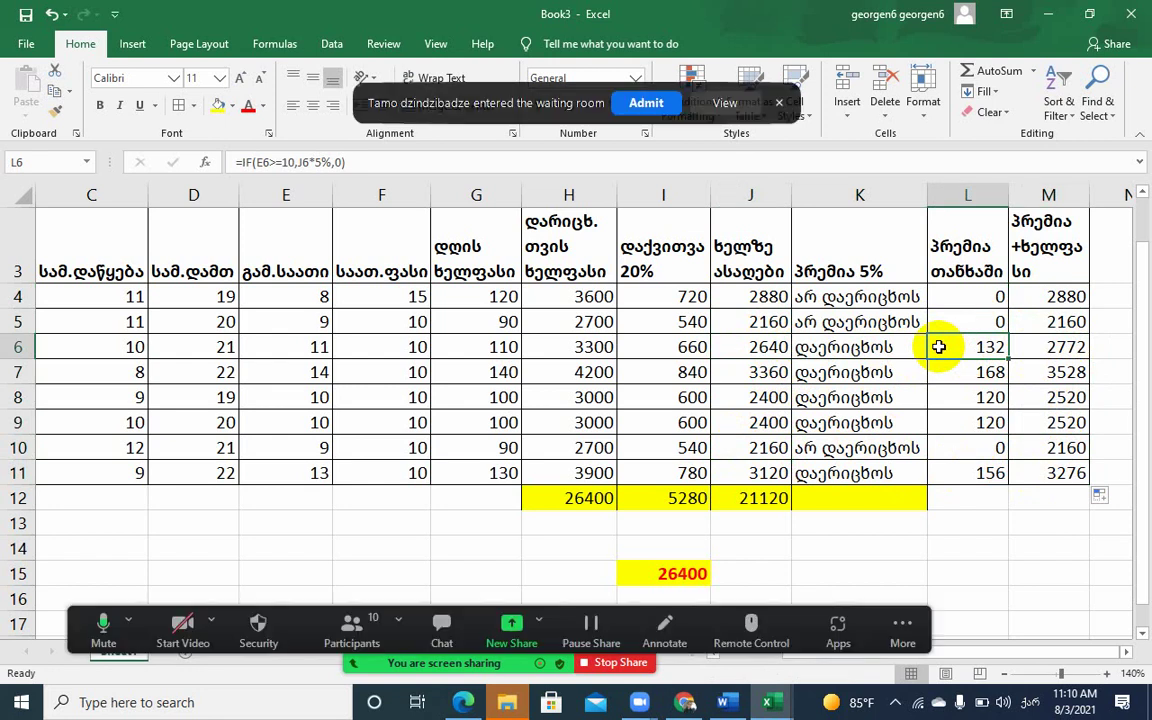
Select the bonus-plus-salary values M4:M11
click(645, 108)
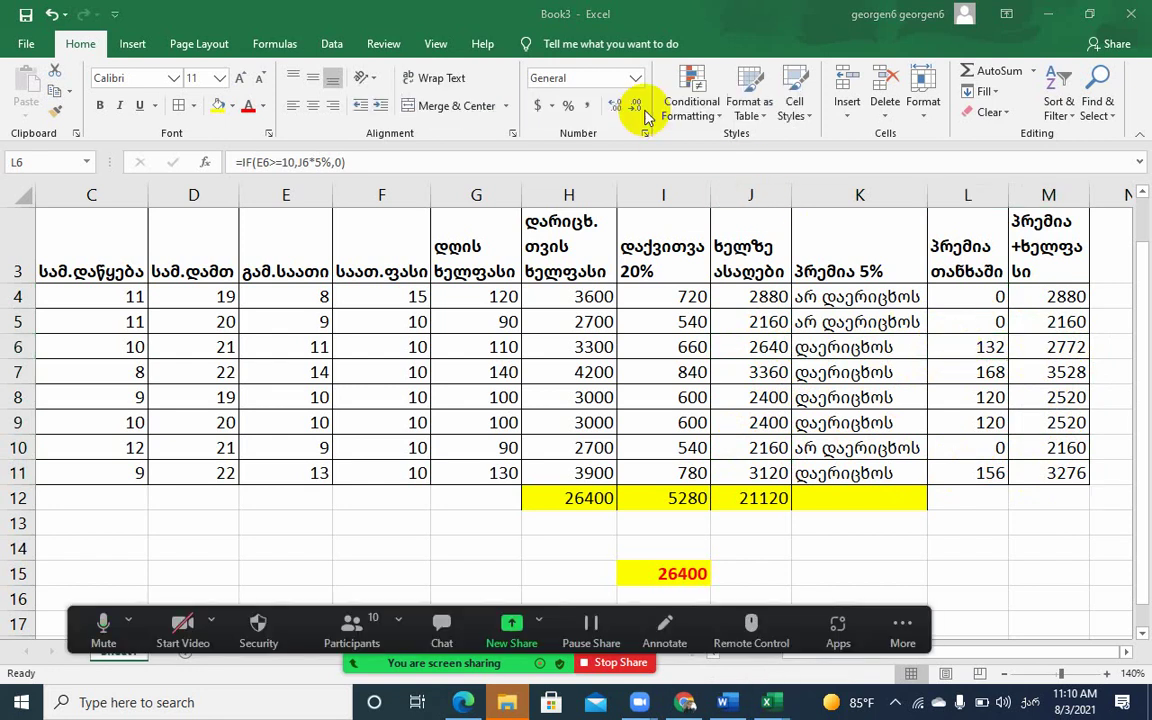
click(1060, 296)
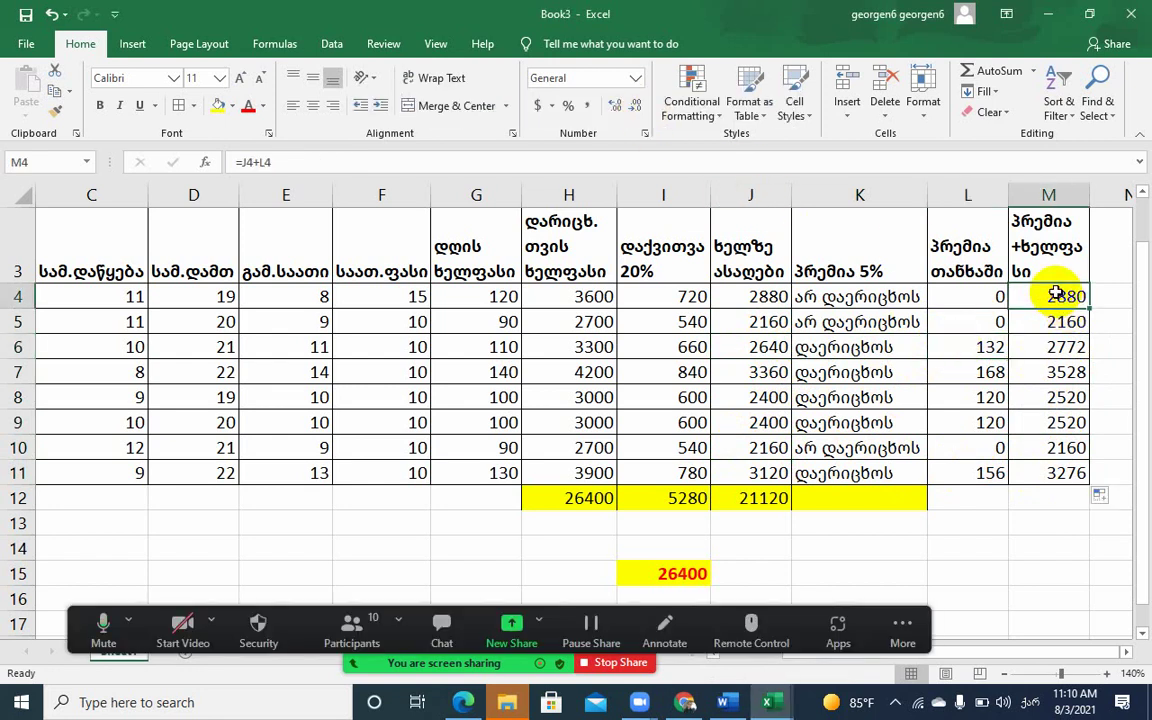
drag(1055, 296, 1046, 460)
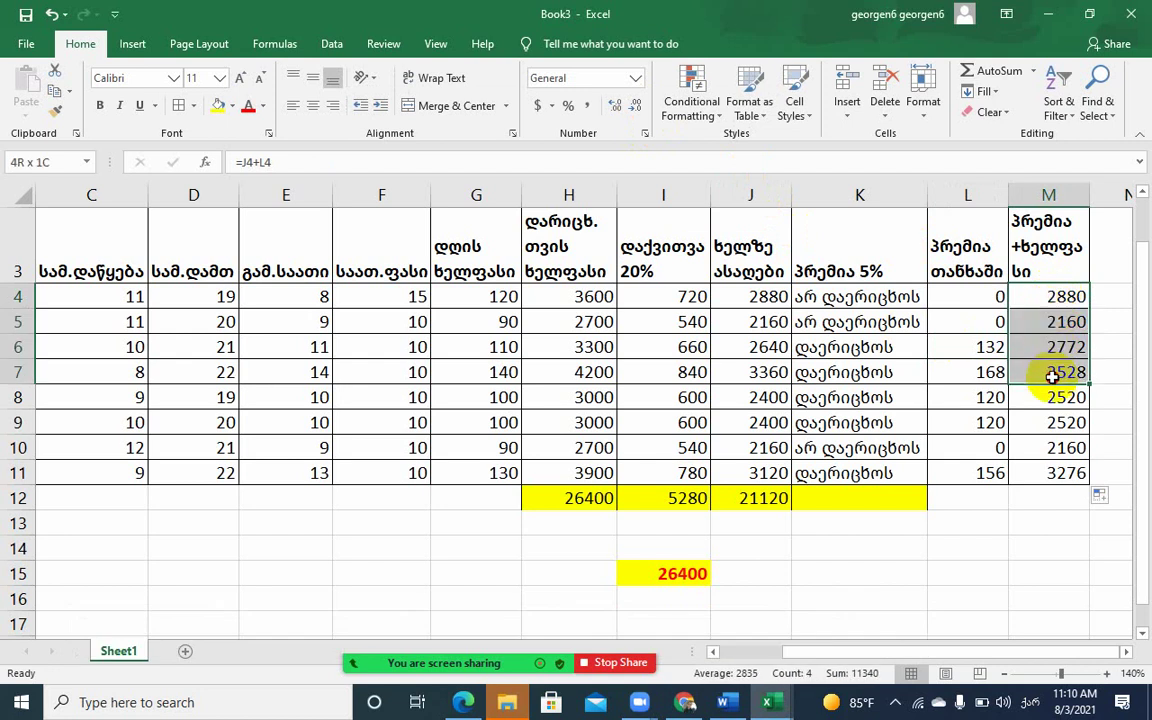
AutoSum M4:M10 into M11, which shows 18540
click(1047, 472)
click(985, 71)
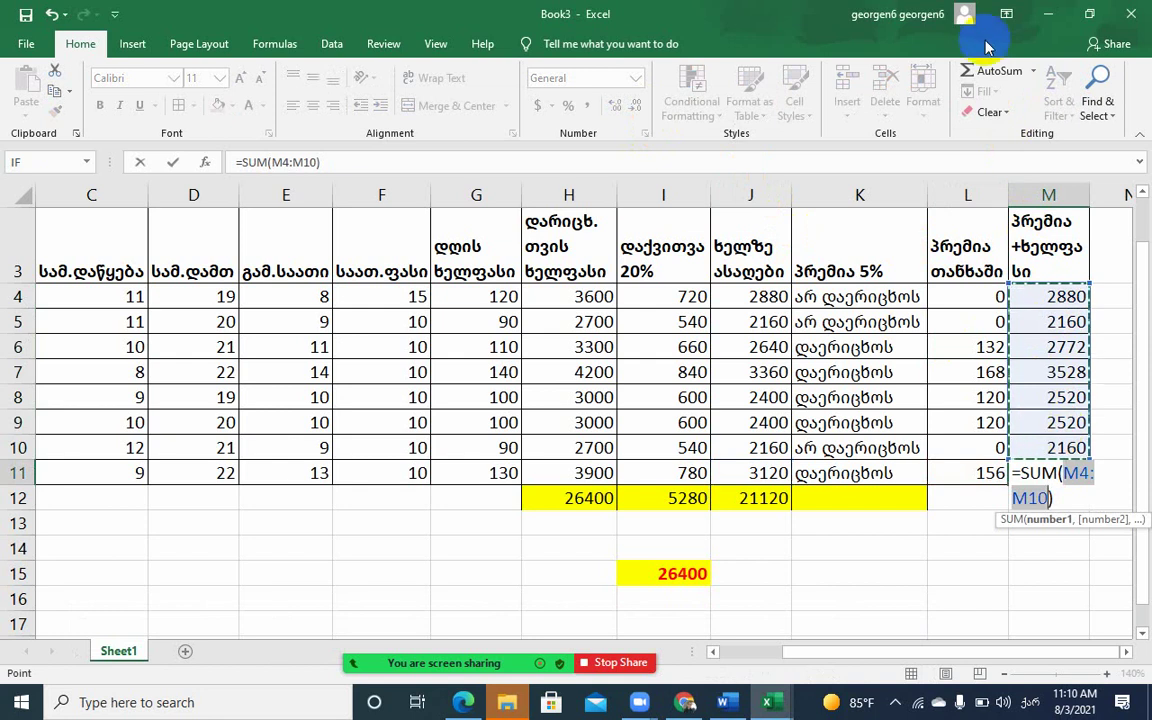
click(993, 75)
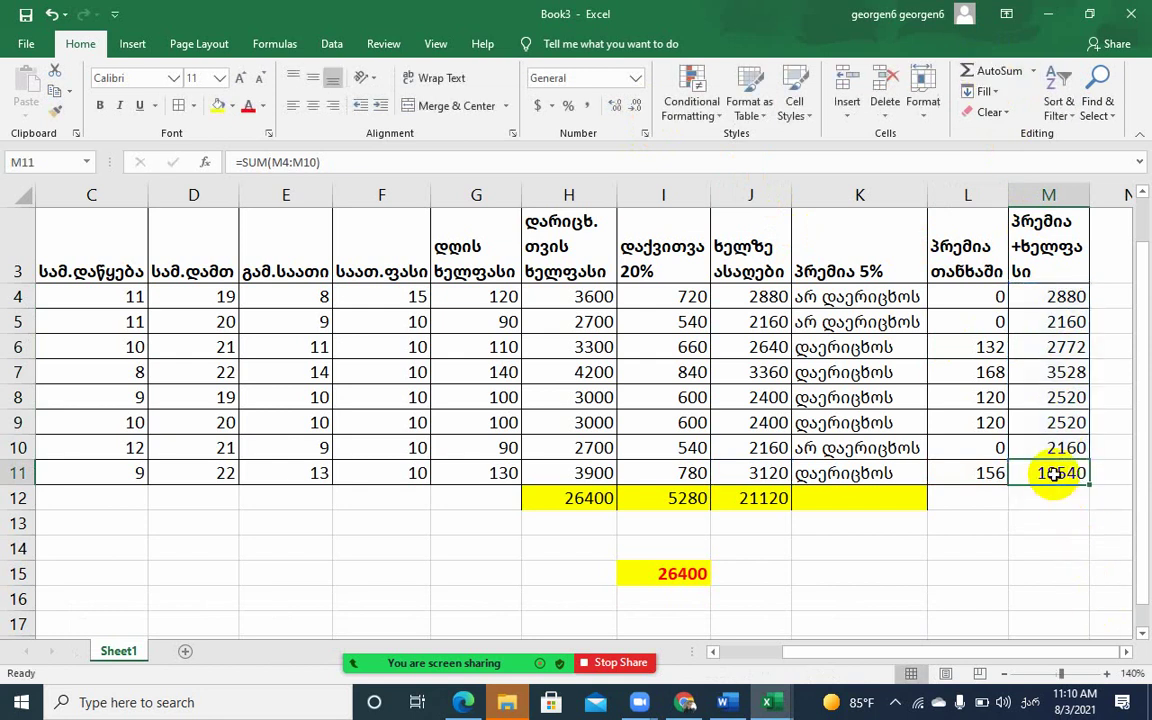
scroll(365, 408, up, 1)
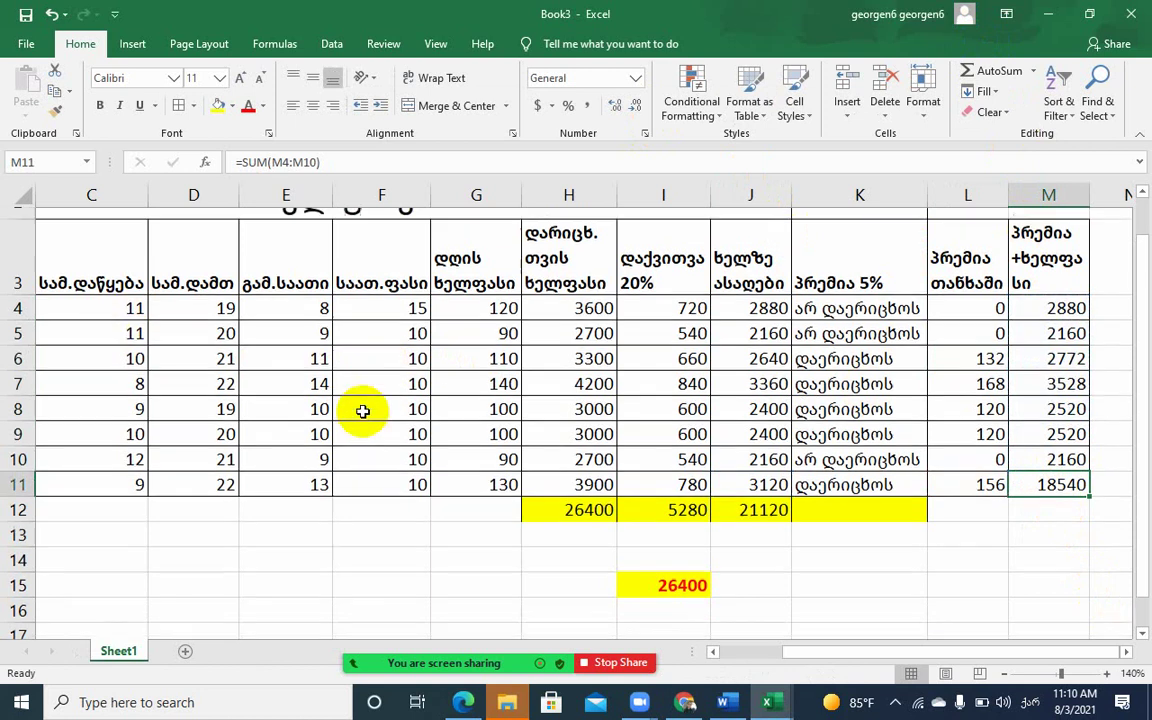
Re-merge B2:M2 so the ხელფასები title is centred across columns B to M
drag(478, 252, 1021, 249)
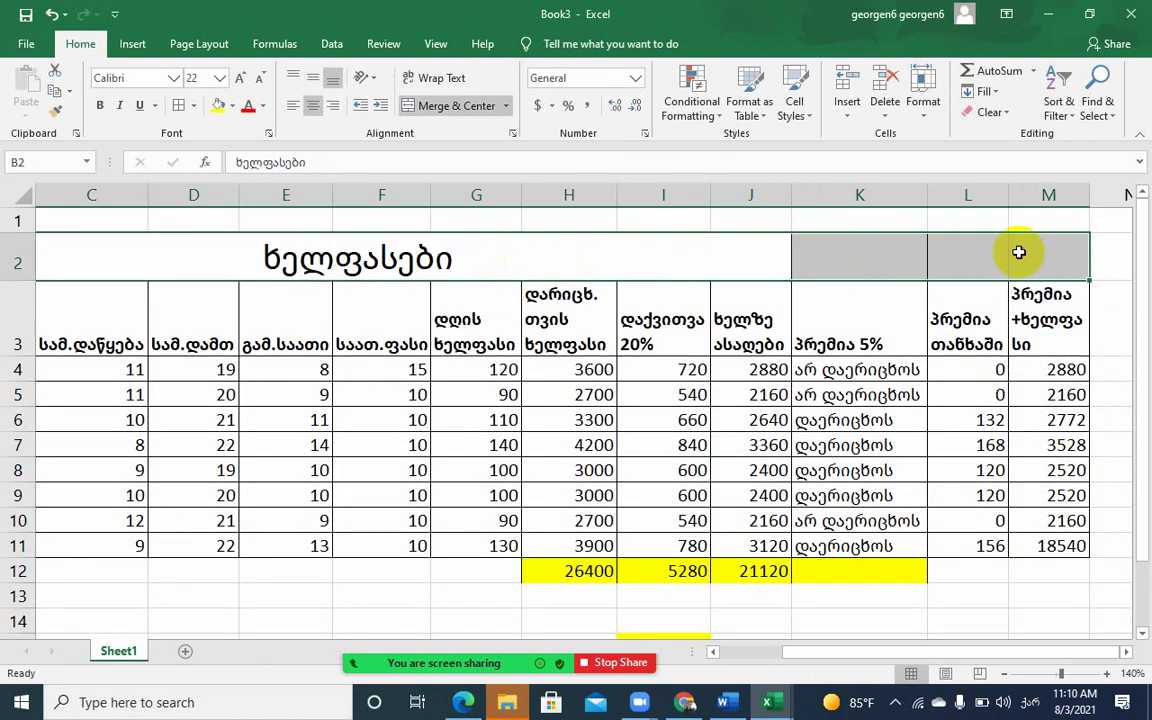
click(433, 106)
click(433, 106)
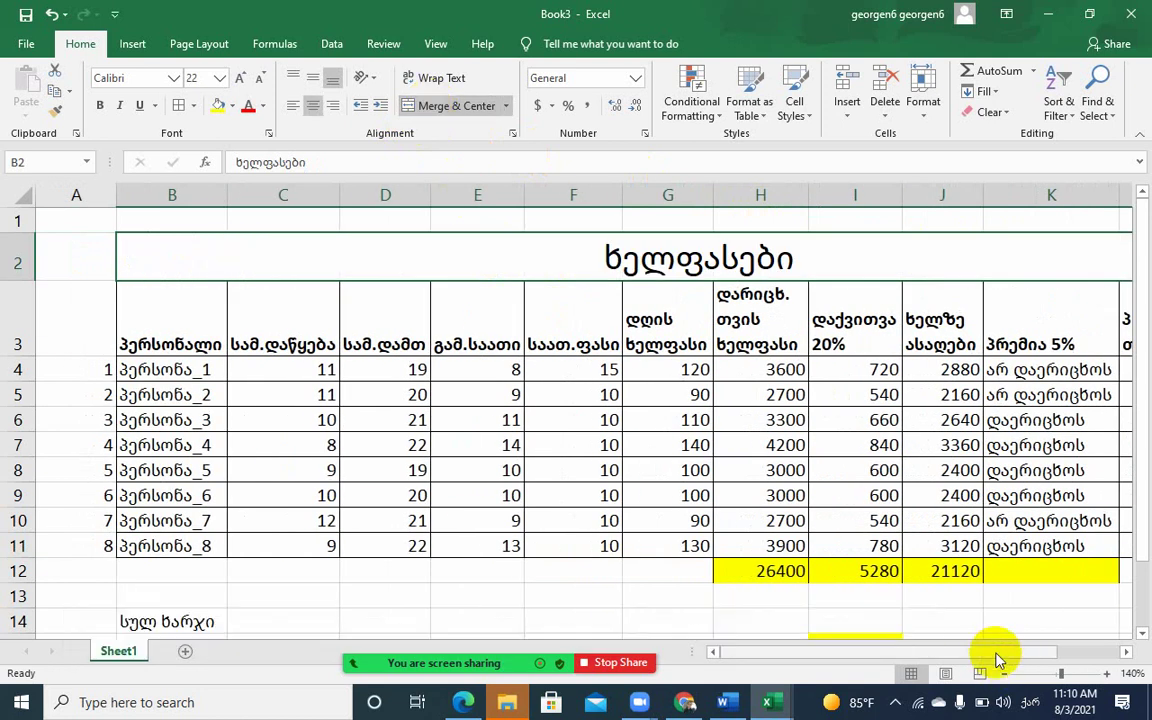
Inspect the mistaken =SUM(M4:M10) formula in M11 that shows 18540
drag(995, 651, 1116, 651)
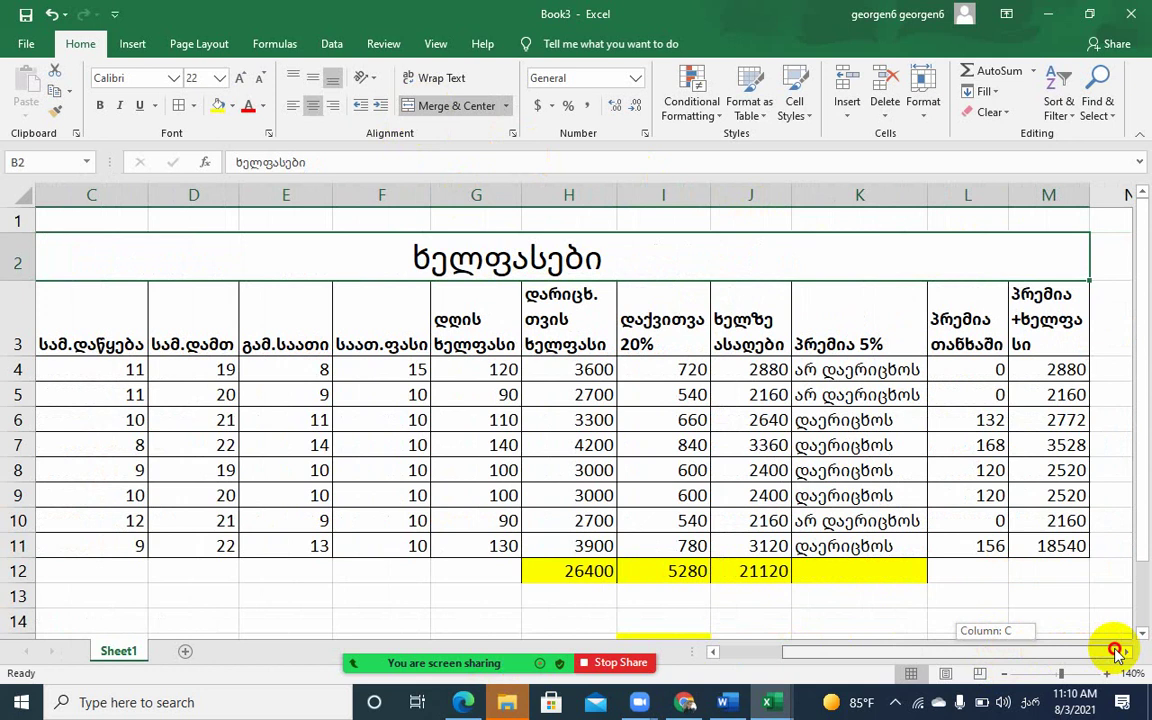
click(458, 366)
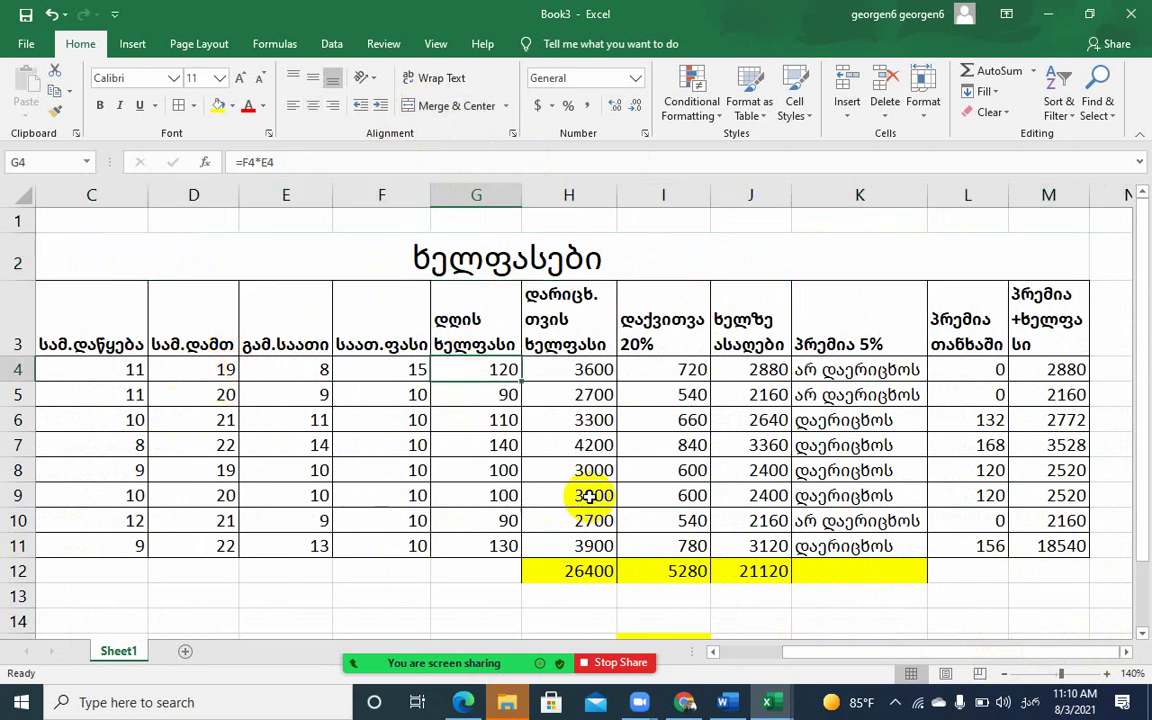
scroll(1035, 451, down, 2)
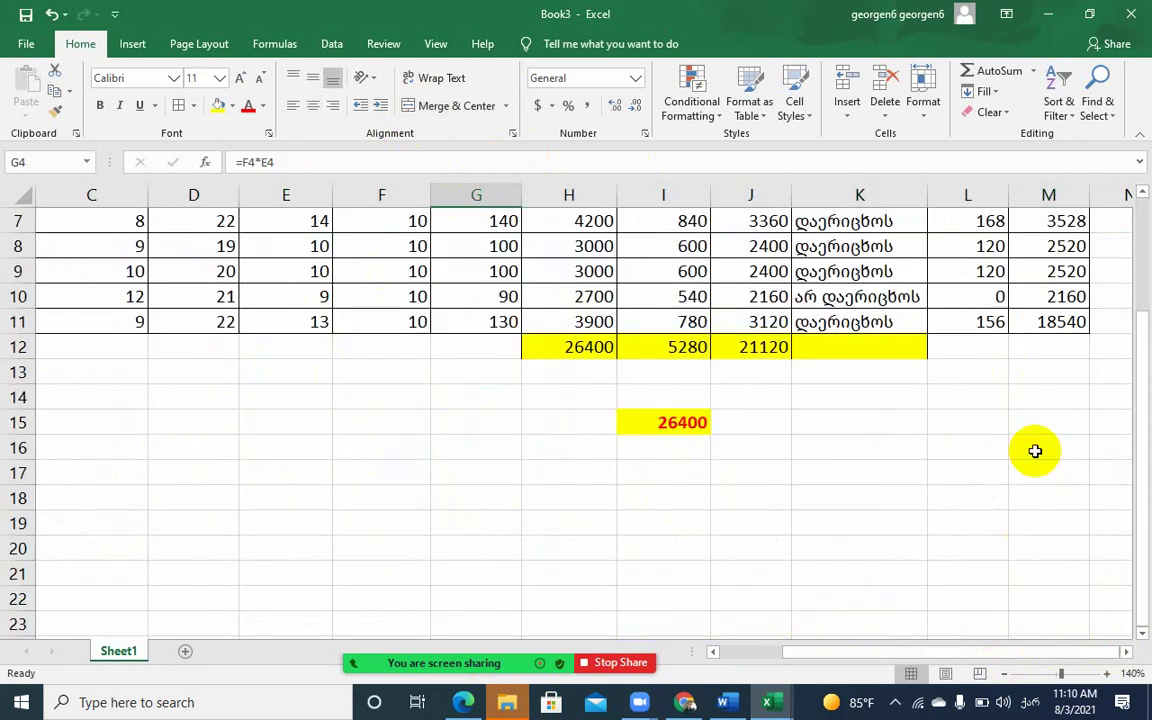
scroll(1035, 451, up, 1)
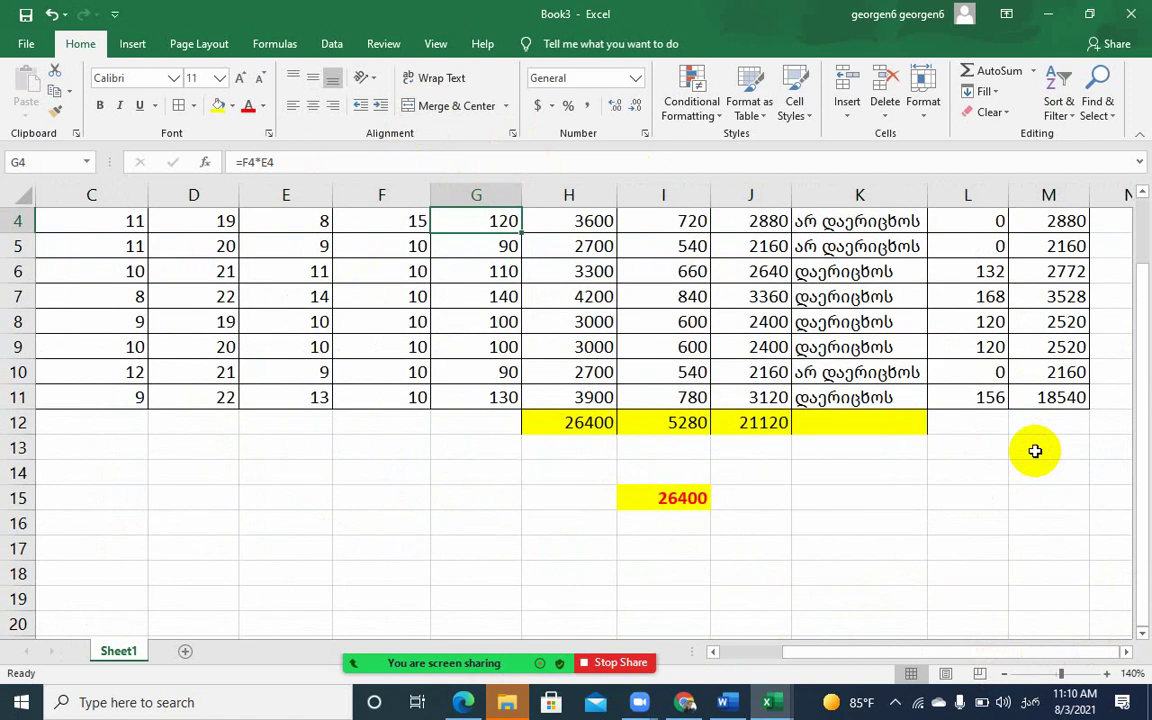
double_click(1066, 398)
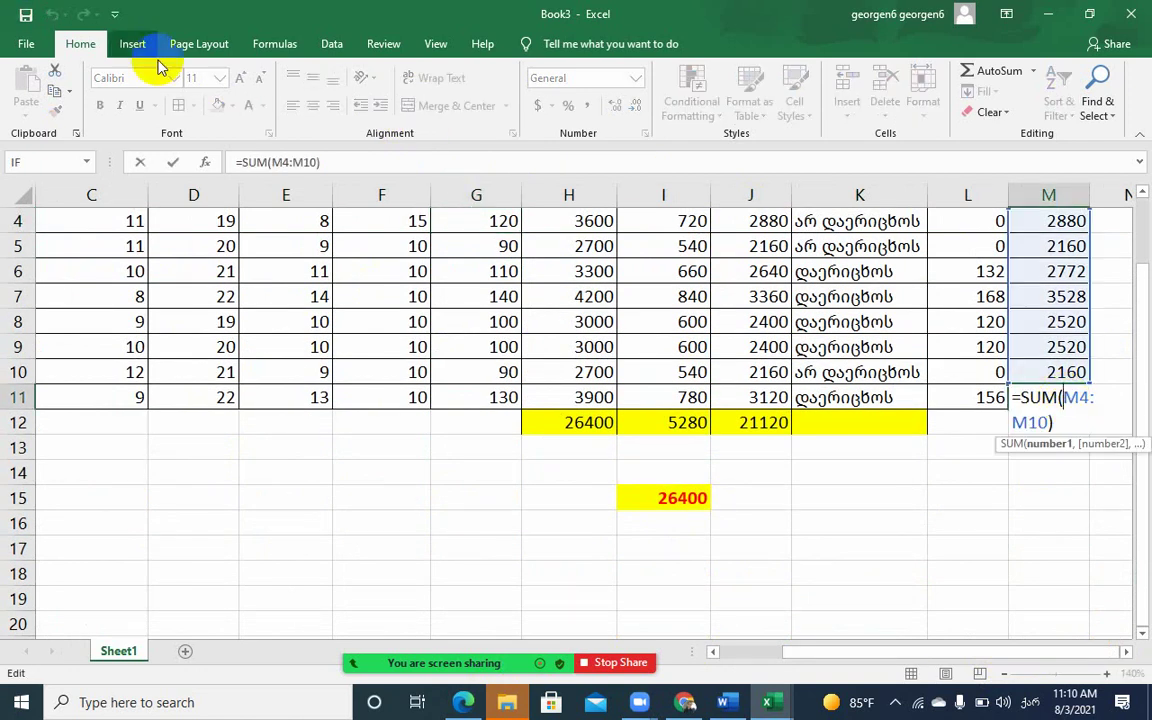
Fill M4's =J4+L4 formula down through M11 so M11 shows 3276 again
key(Return)
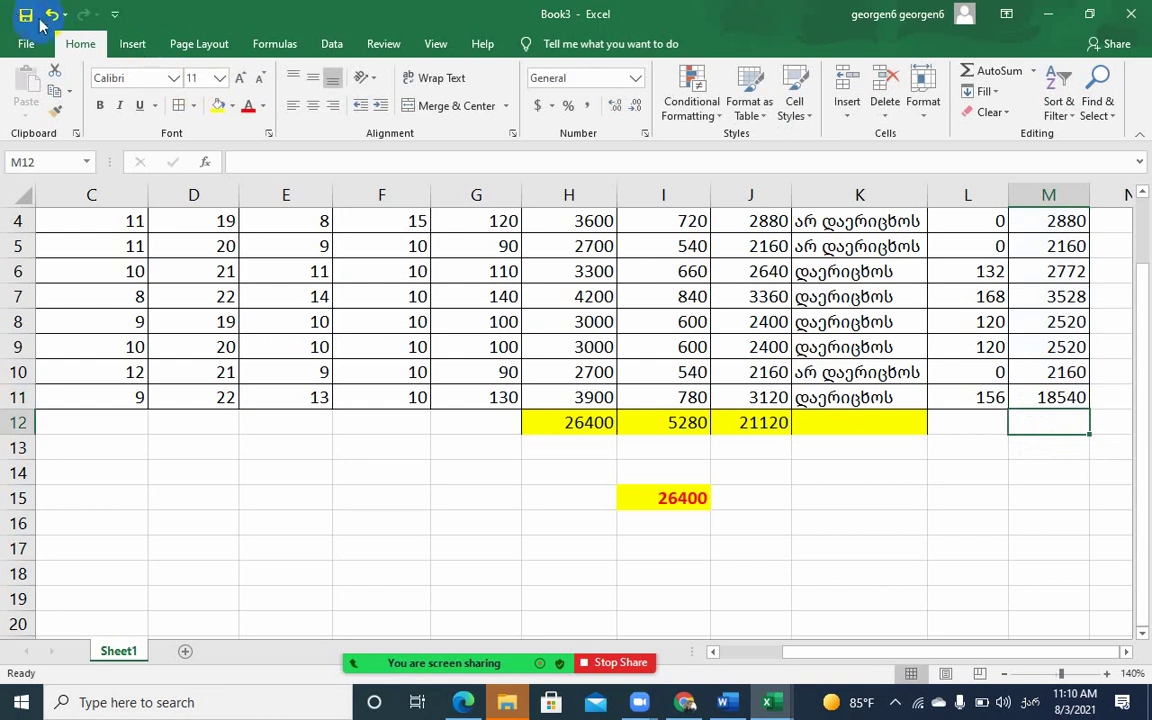
click(1066, 221)
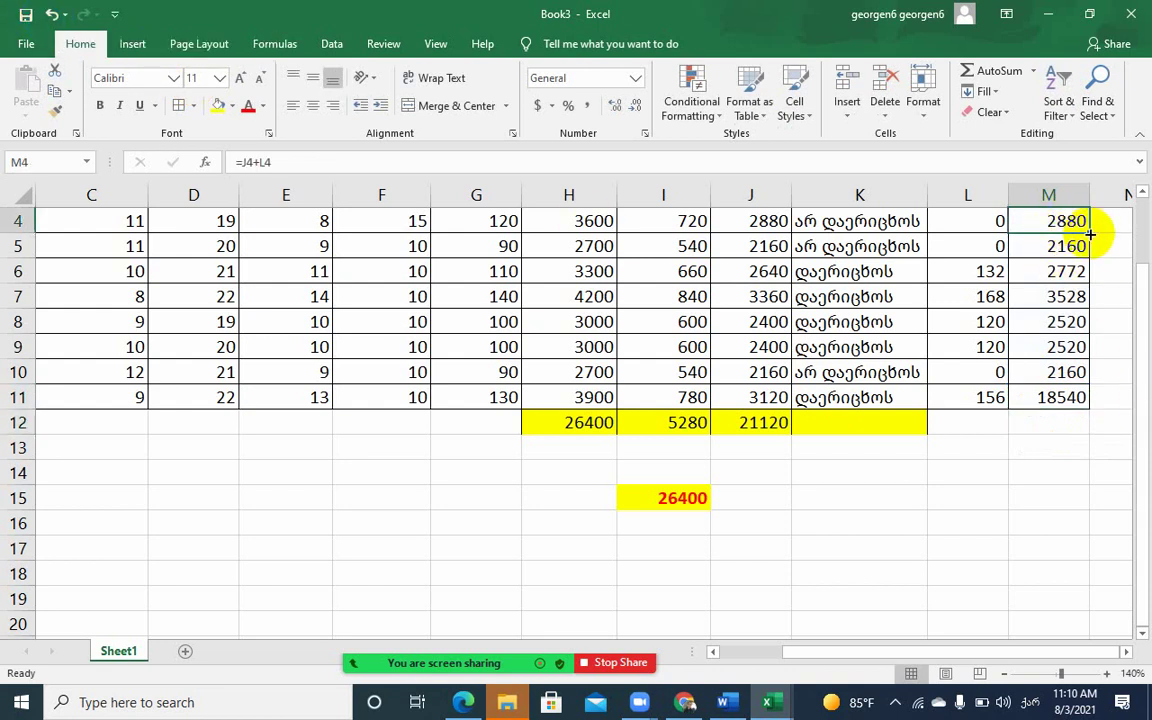
drag(1087, 233, 1101, 405)
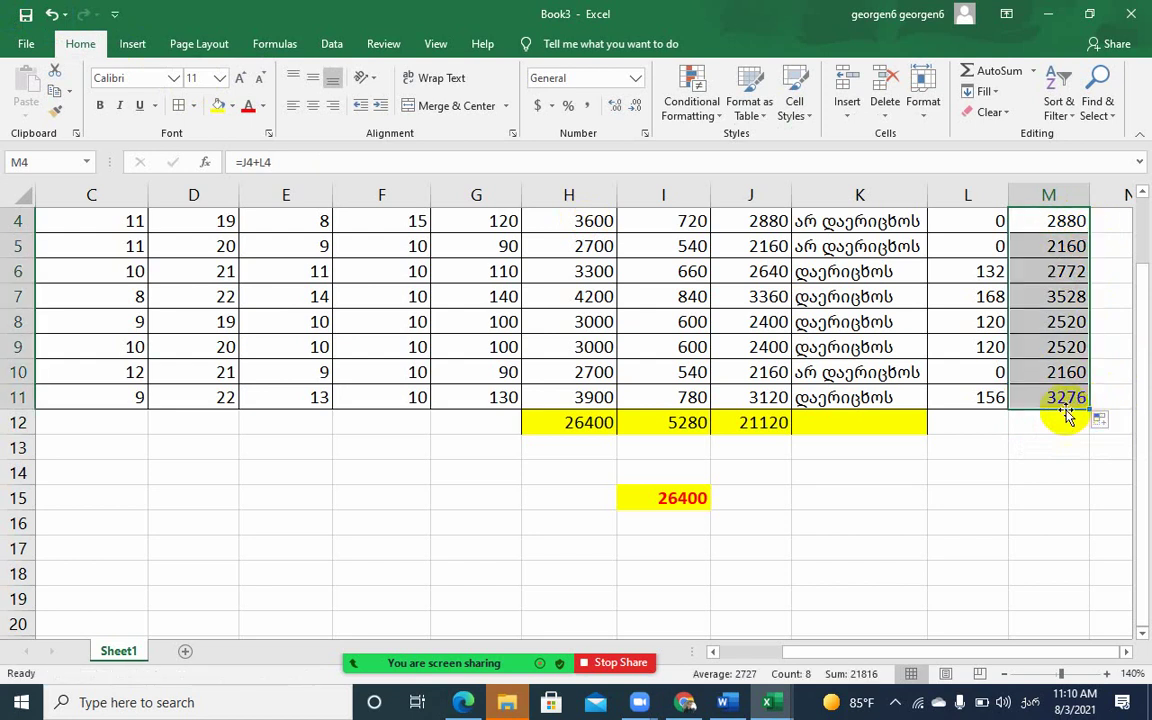
click(1063, 421)
click(1066, 219)
double_click(1066, 219)
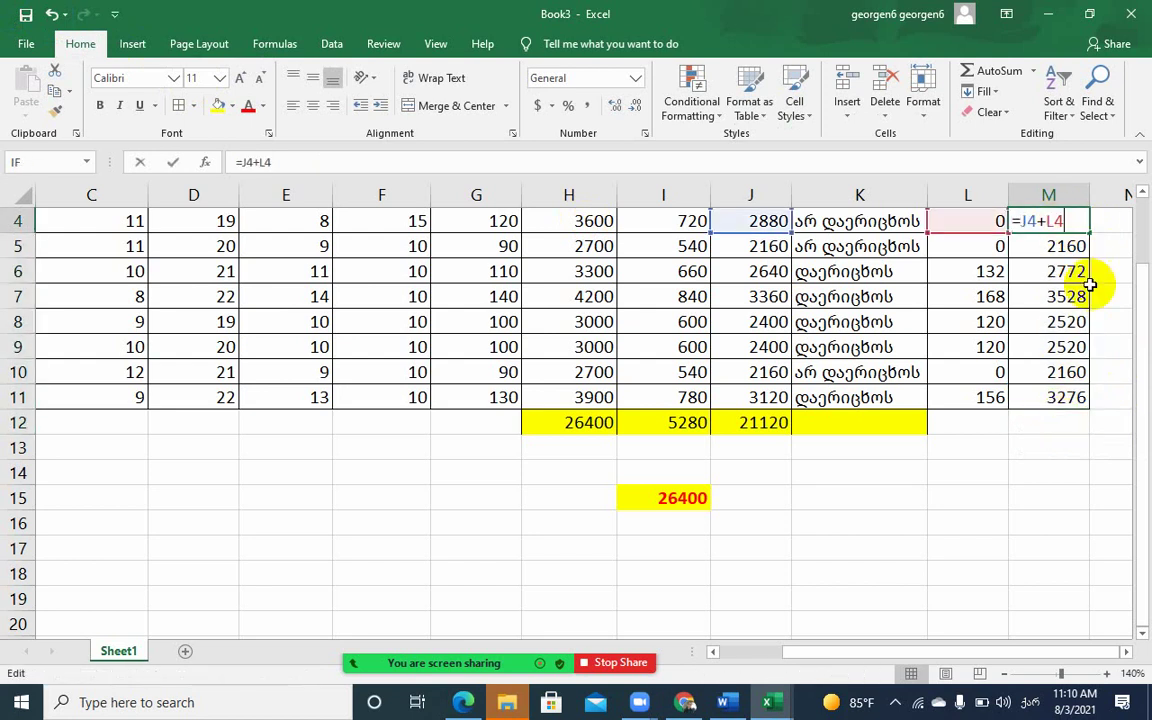
scroll(1088, 278, up, 1)
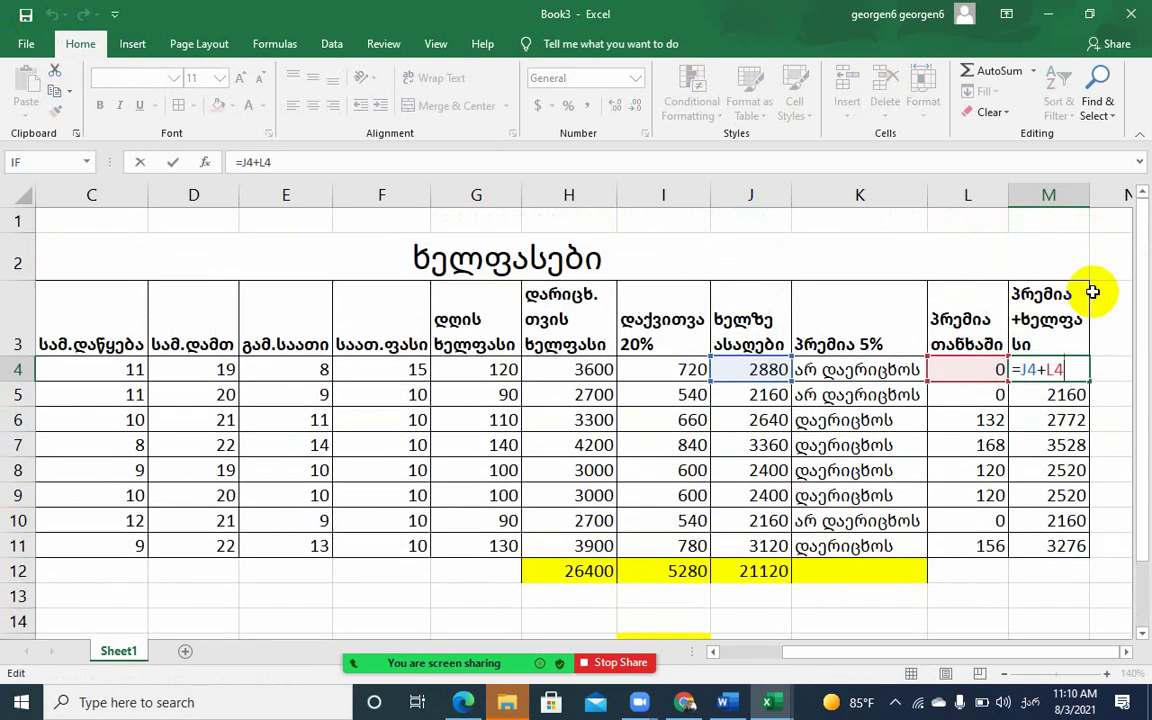
click(1067, 397)
AutoSum M4:M11 into M12 (21816) and give M12 a yellow fill
drag(1067, 369, 1062, 546)
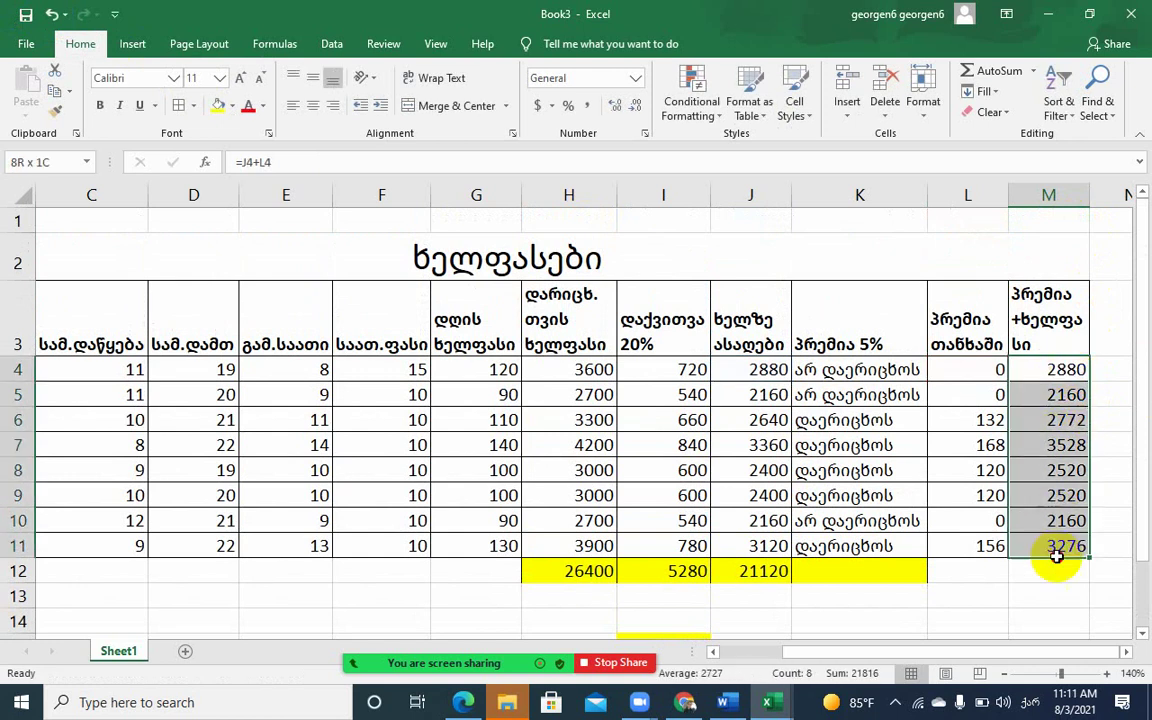
click(995, 71)
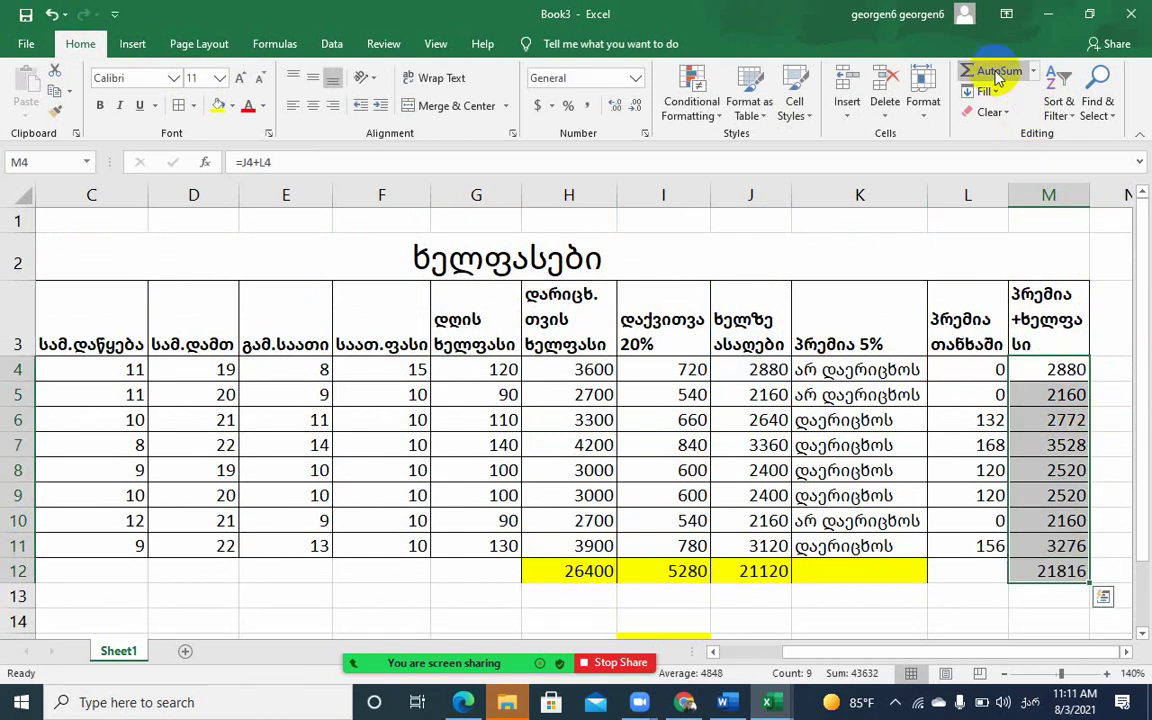
click(1040, 572)
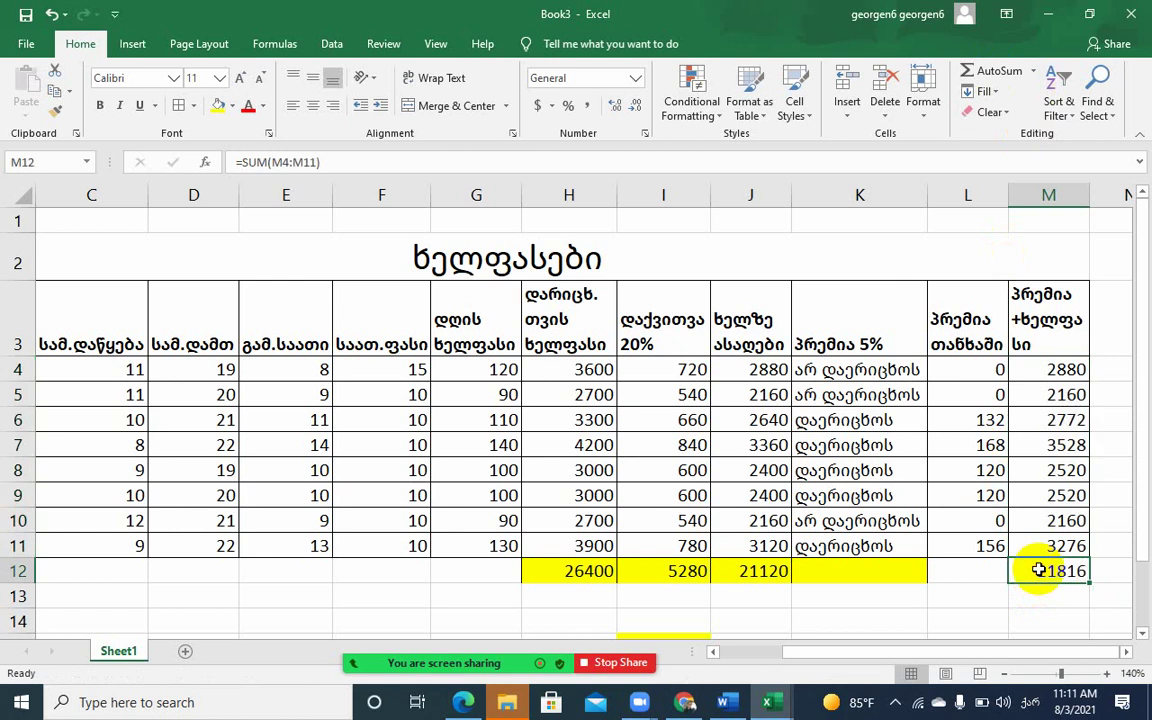
click(217, 105)
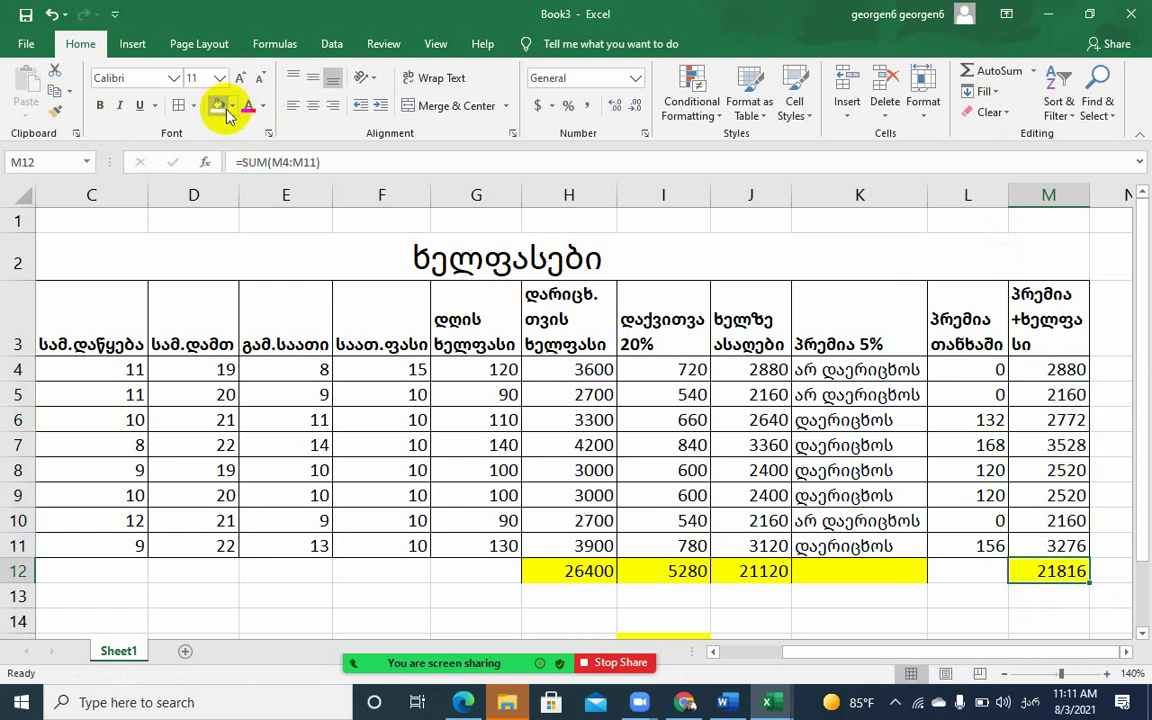
scroll(578, 455, down, 2)
scroll(583, 456, down, 3)
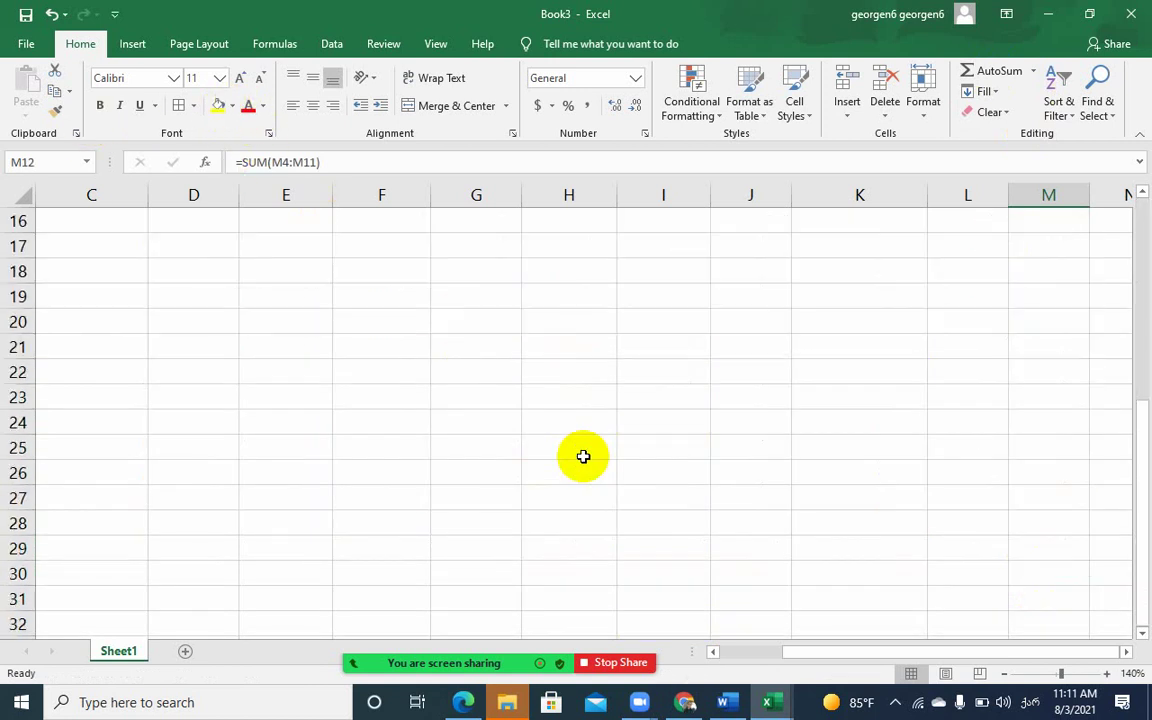
Inspect the hours-worked formulas in rows 4 and 5
scroll(583, 456, up, 2)
scroll(583, 456, up, 1)
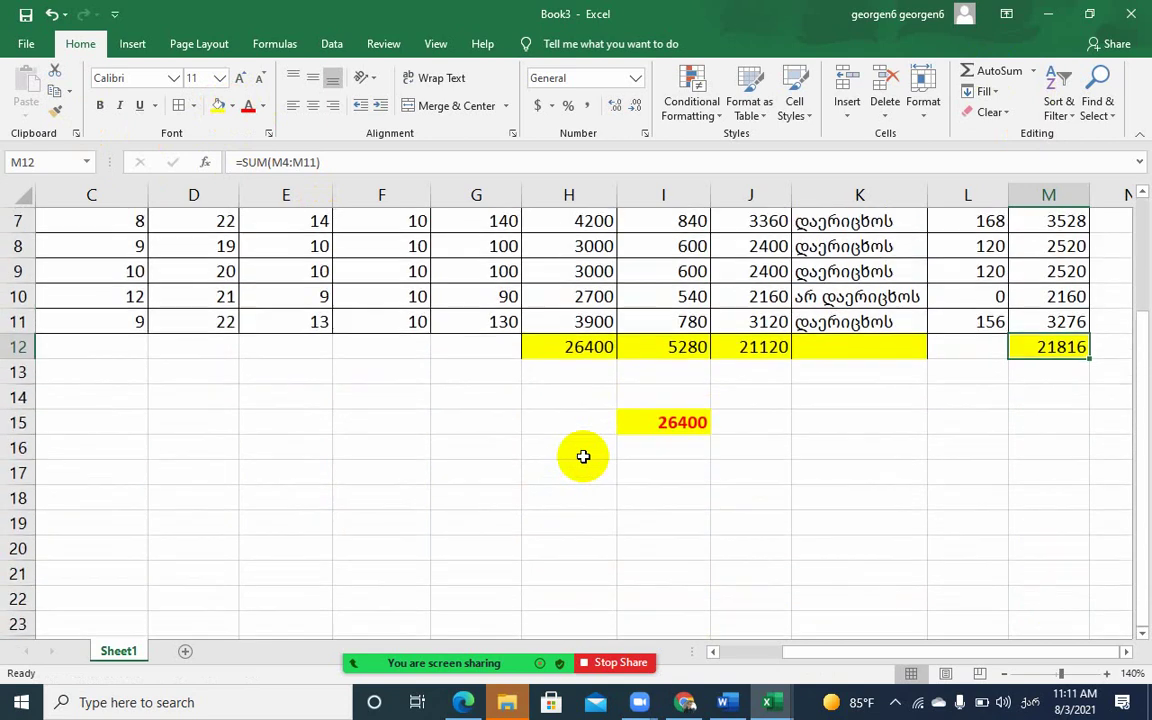
scroll(583, 456, up, 2)
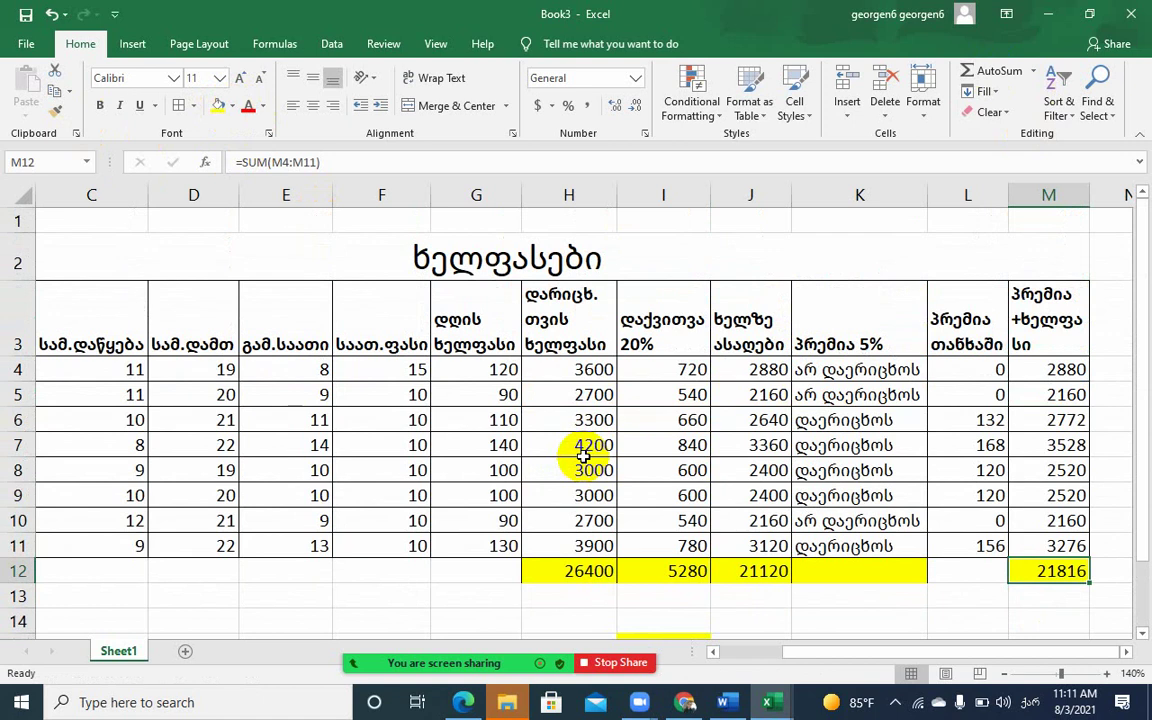
click(285, 445)
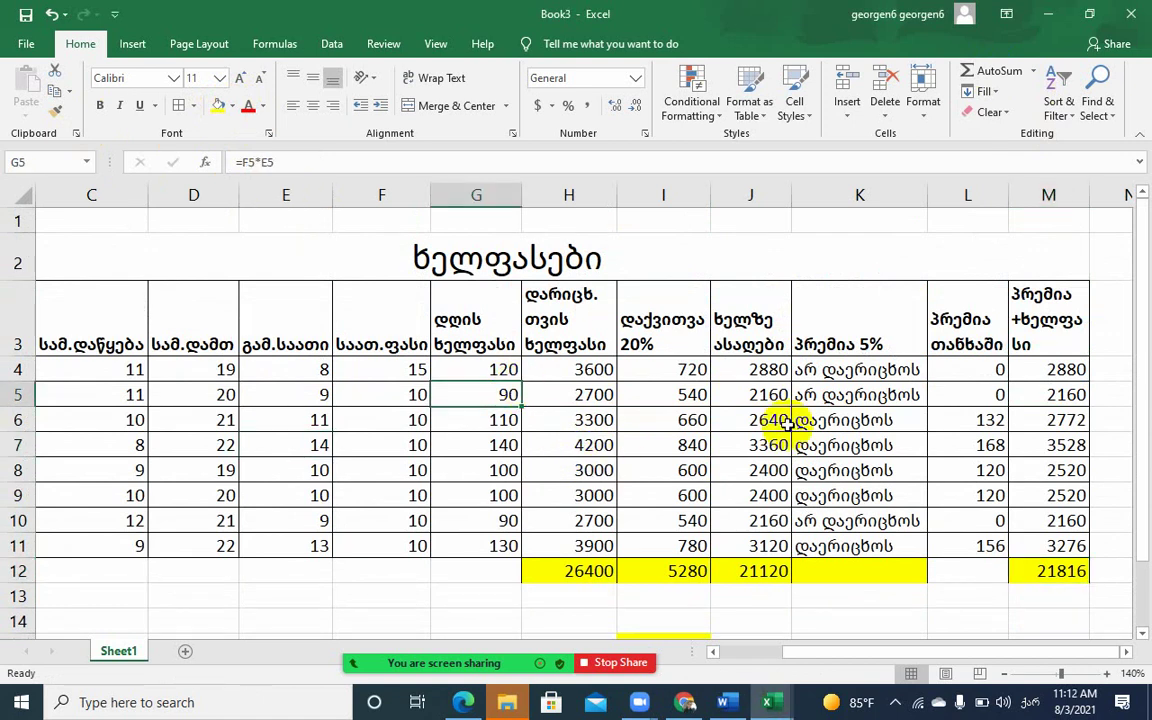
click(285, 389)
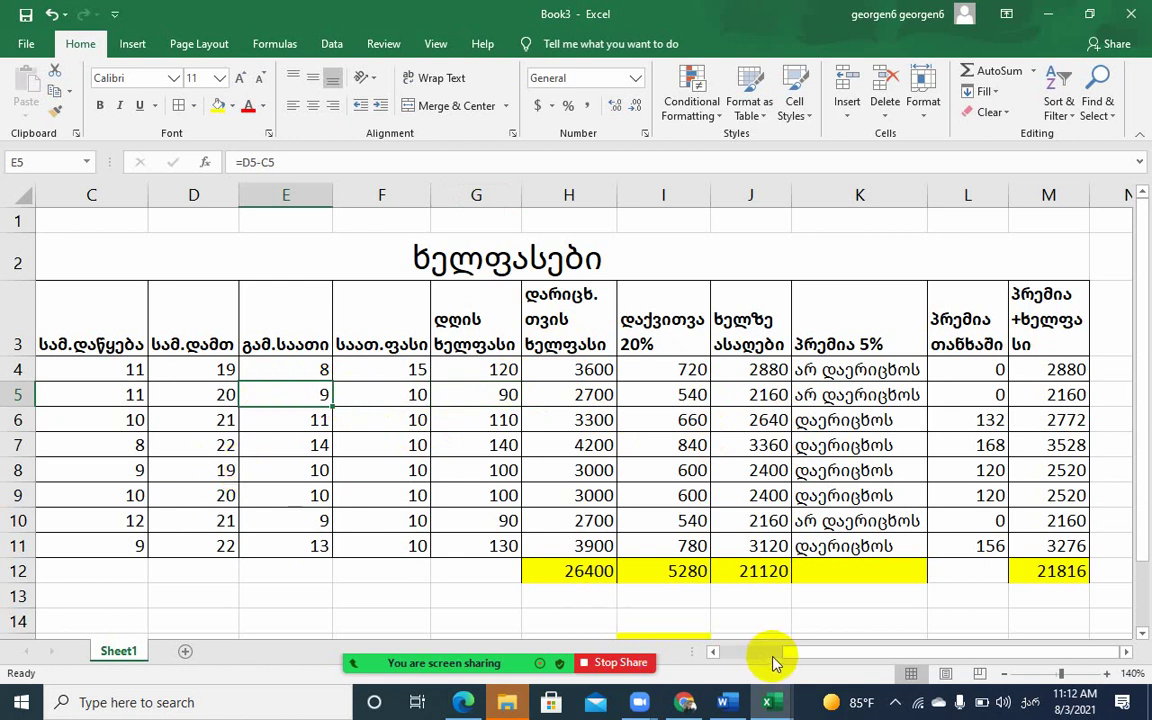
Adjust the zoom and horizontal scroll so the table through column M is visible
mouse_move(797, 652)
mouse_down()
mouse_move(729, 652)
mouse_move(768, 651)
mouse_up()
click(1006, 674)
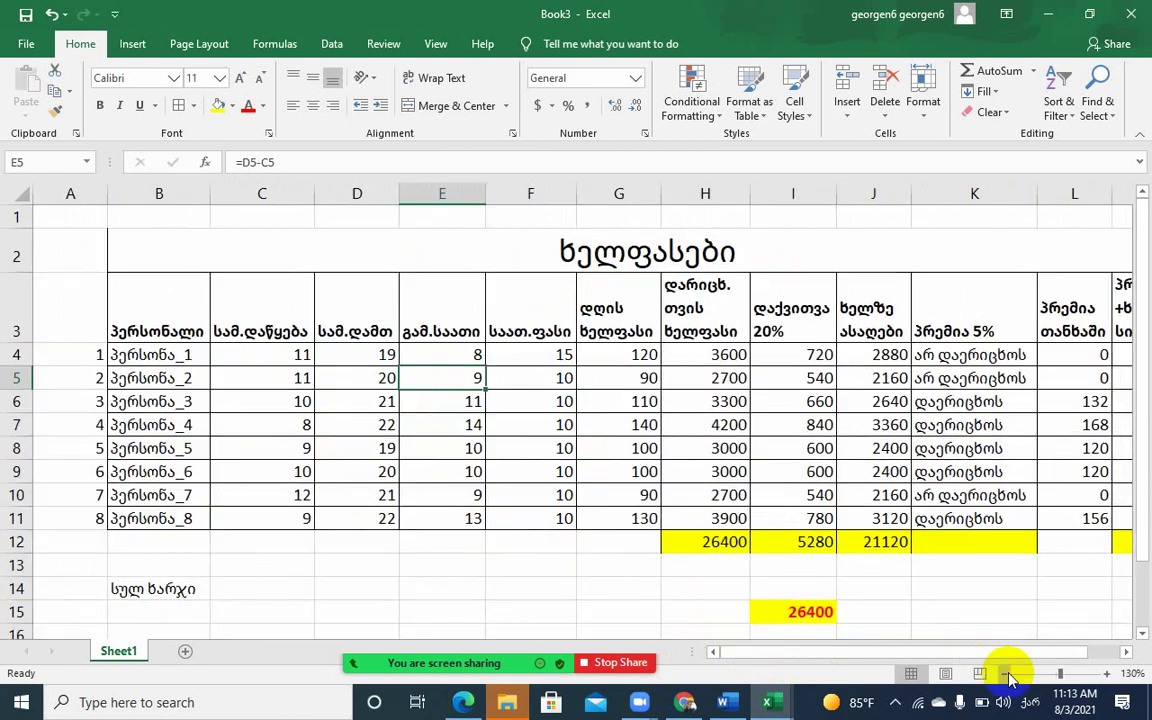
click(1006, 674)
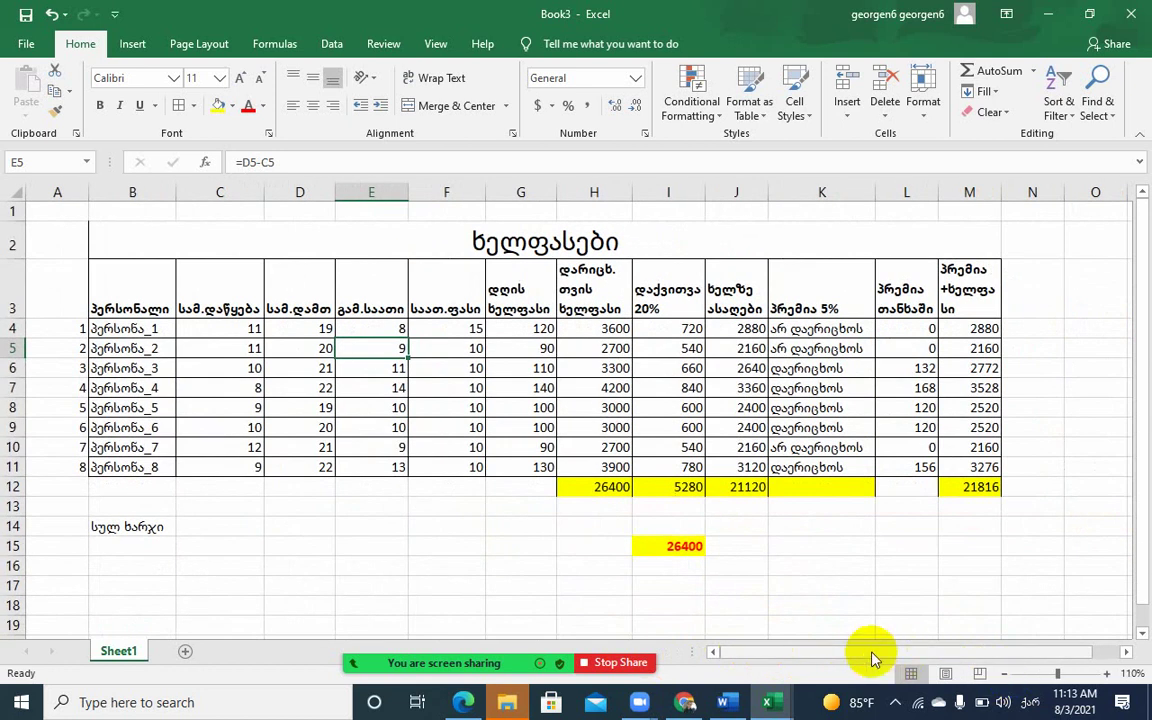
click(1107, 674)
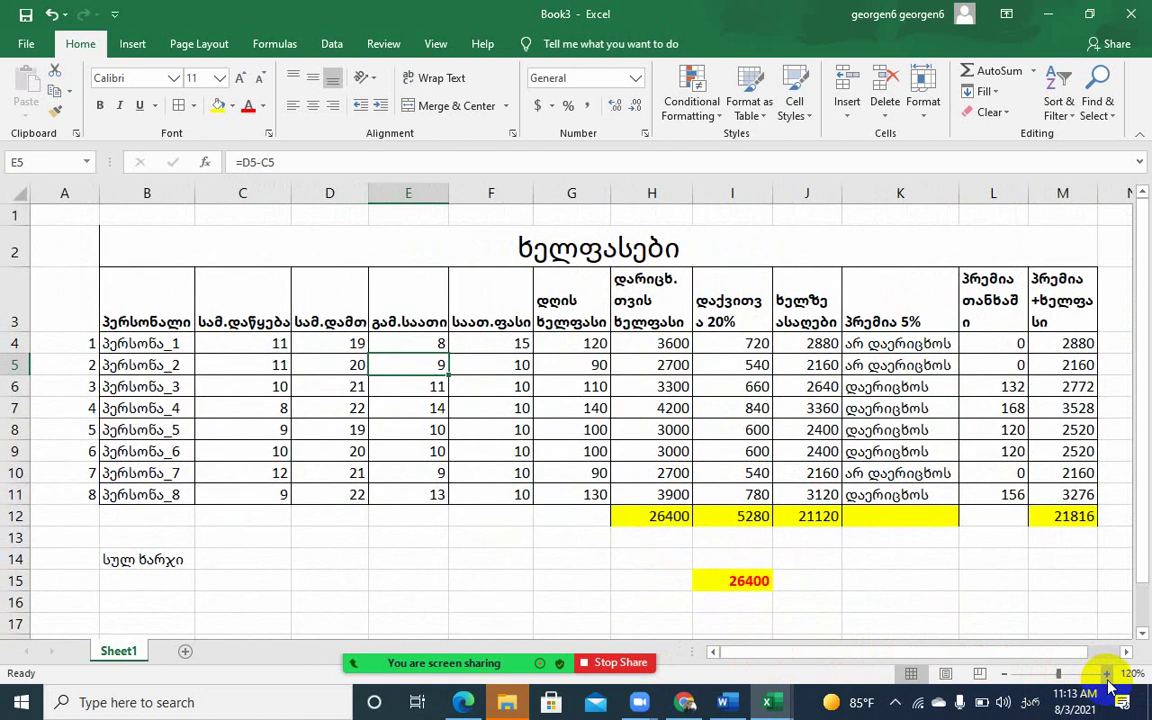
click(1107, 674)
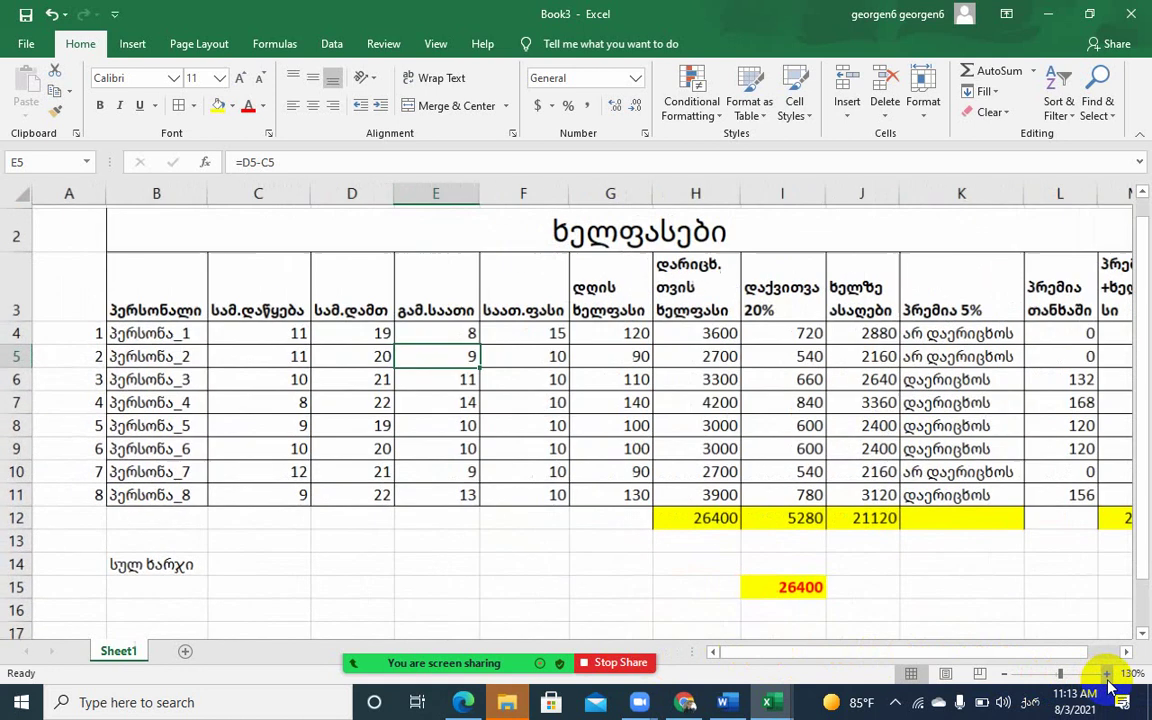
click(975, 656)
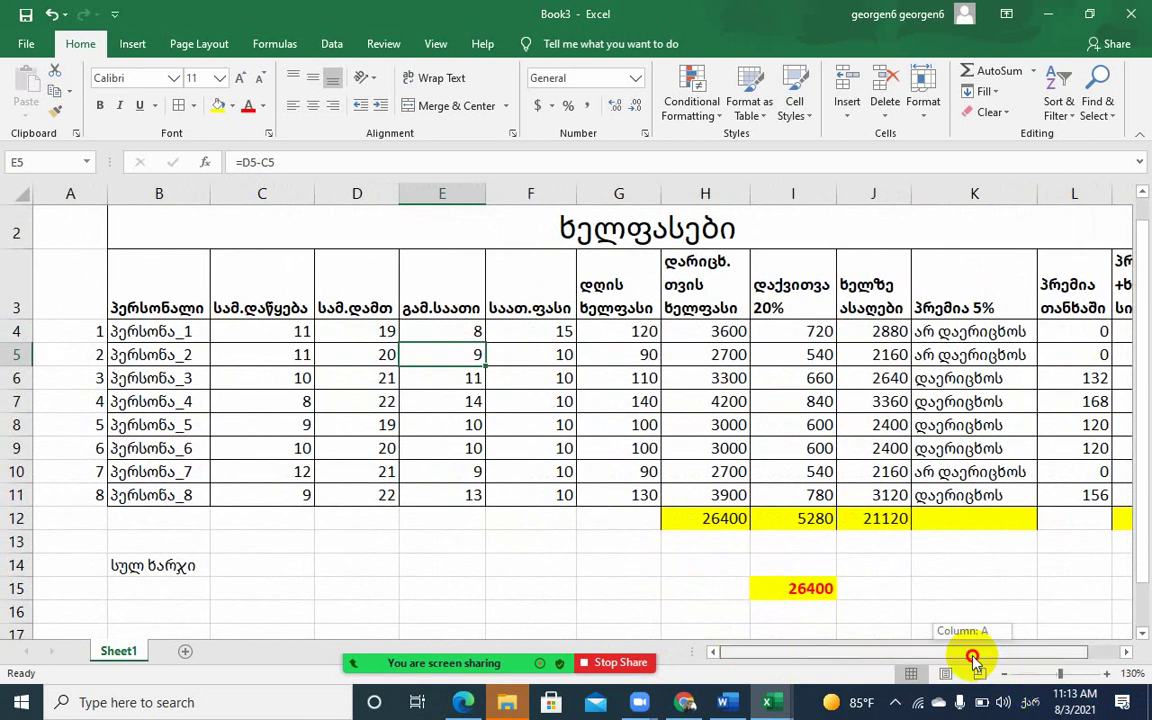
drag(969, 657, 1000, 655)
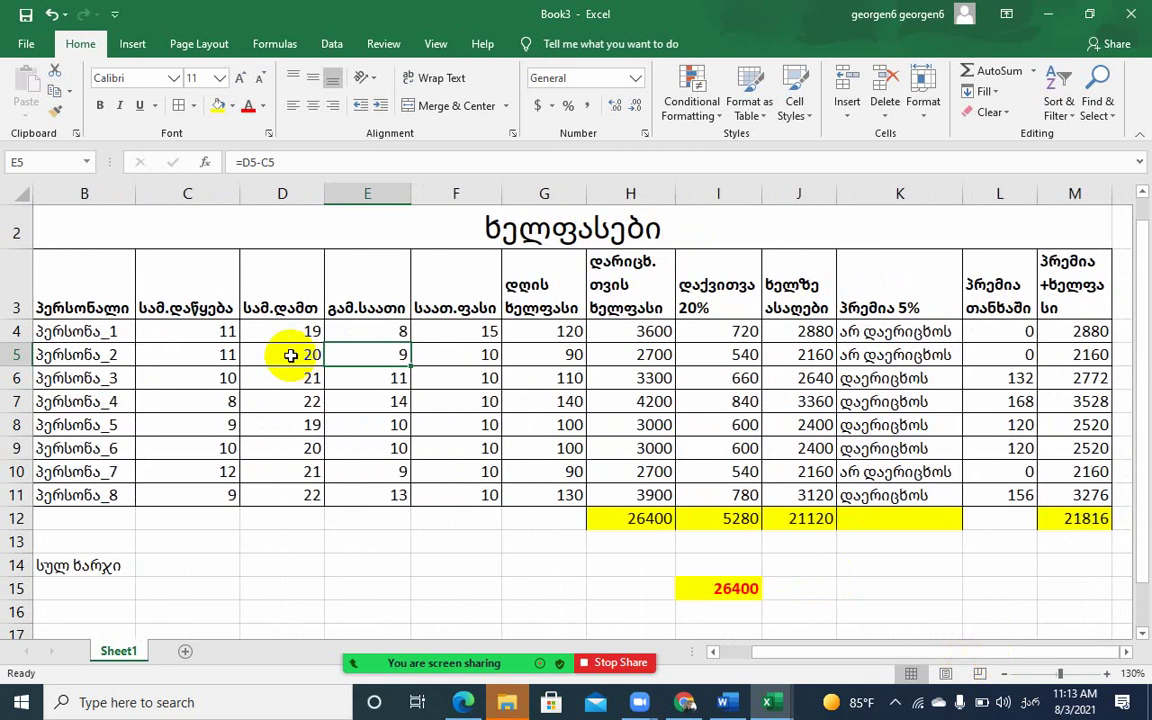
Select the table's header row B3:M3
click(85, 273)
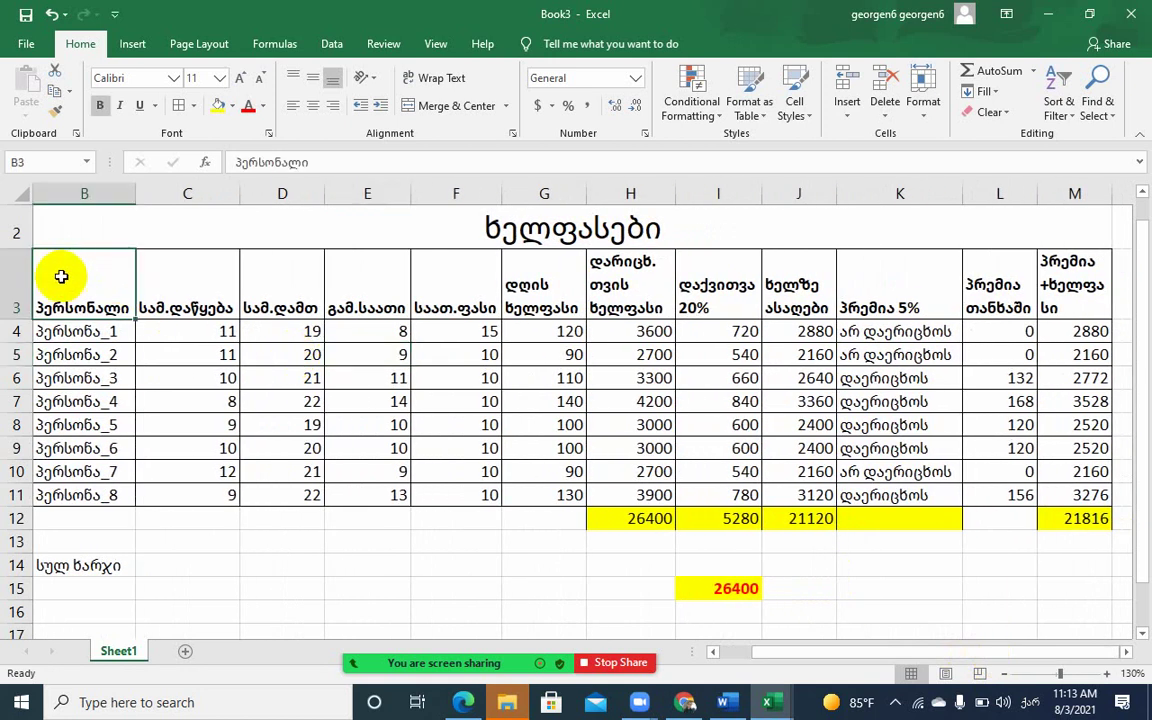
drag(71, 273, 1068, 285)
click(1068, 285)
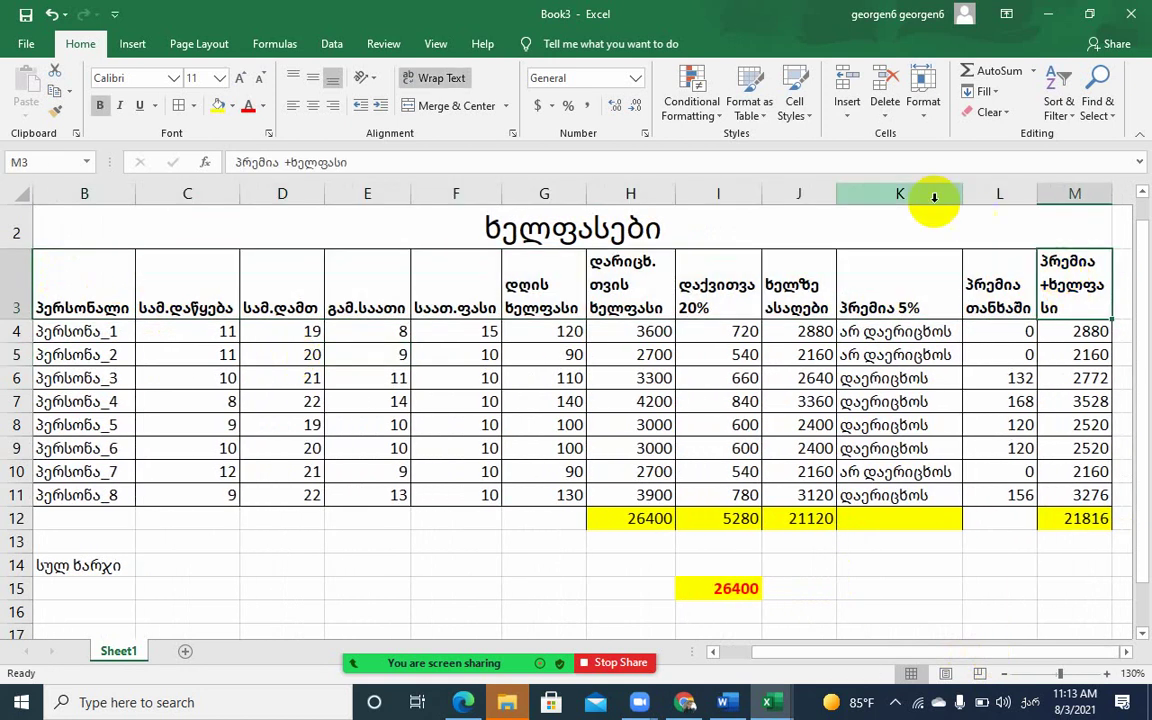
click(1118, 118)
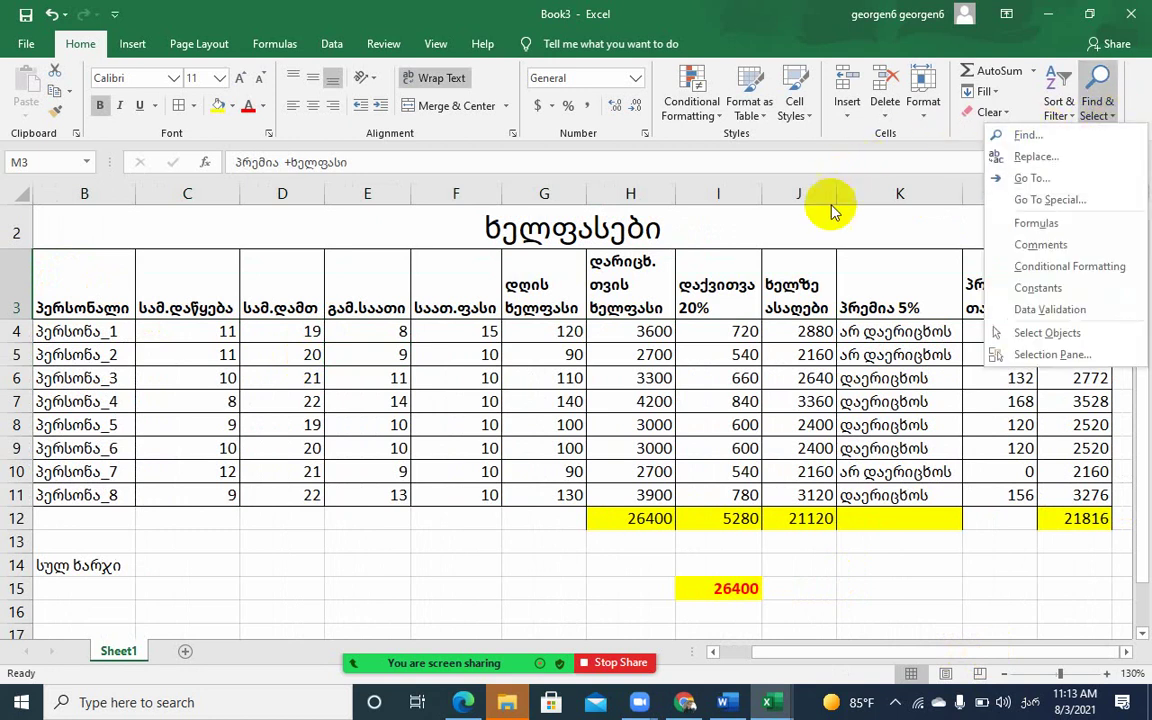
click(829, 238)
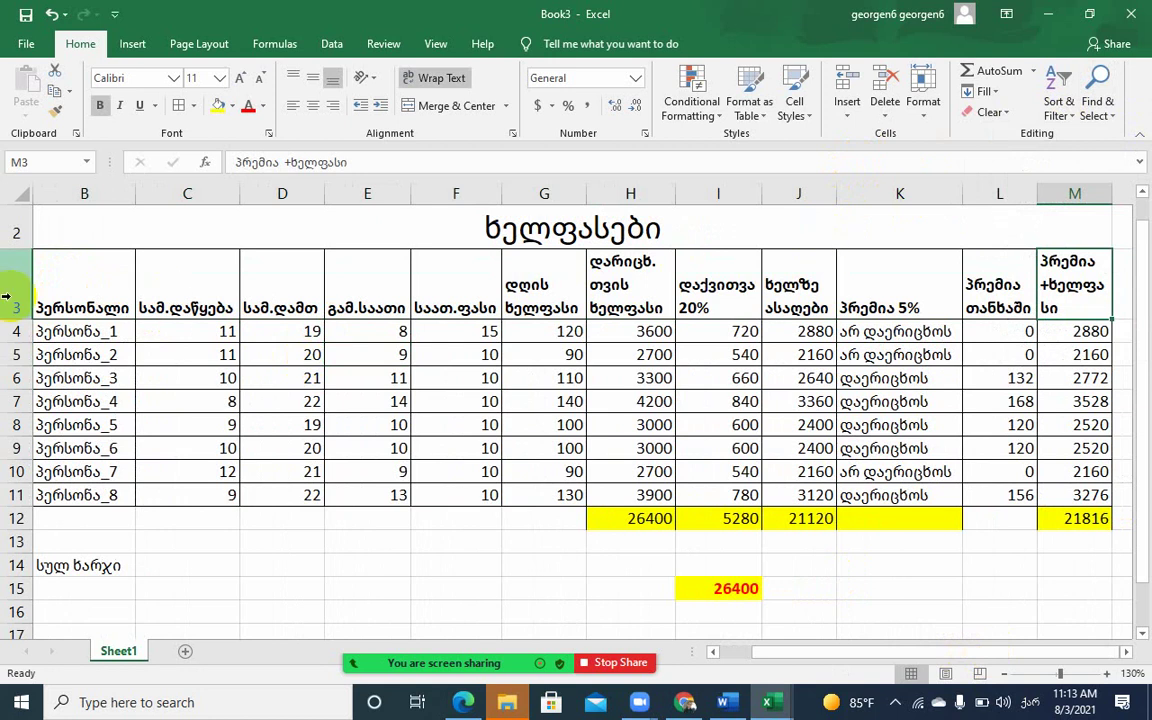
Turn on Filter for header row B3:M3 and autofit column B to show პერსონალი
mouse_move(51, 288)
mouse_down()
mouse_move(928, 280)
mouse_move(1041, 240)
mouse_up()
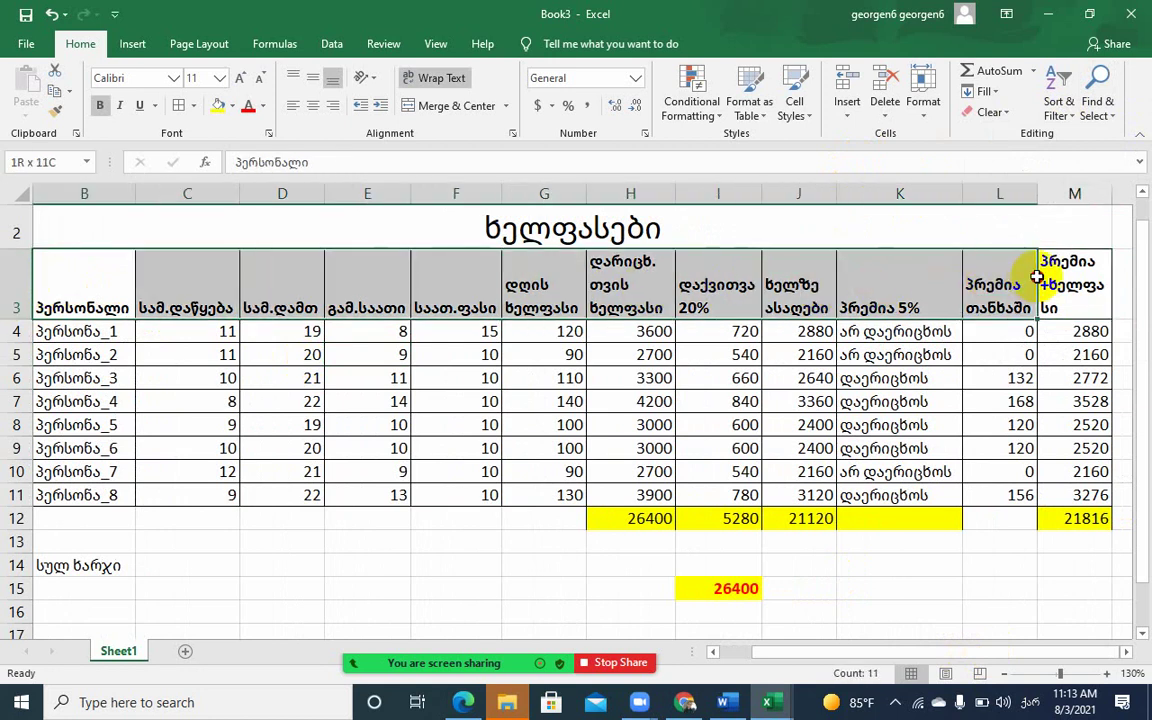
click(1058, 80)
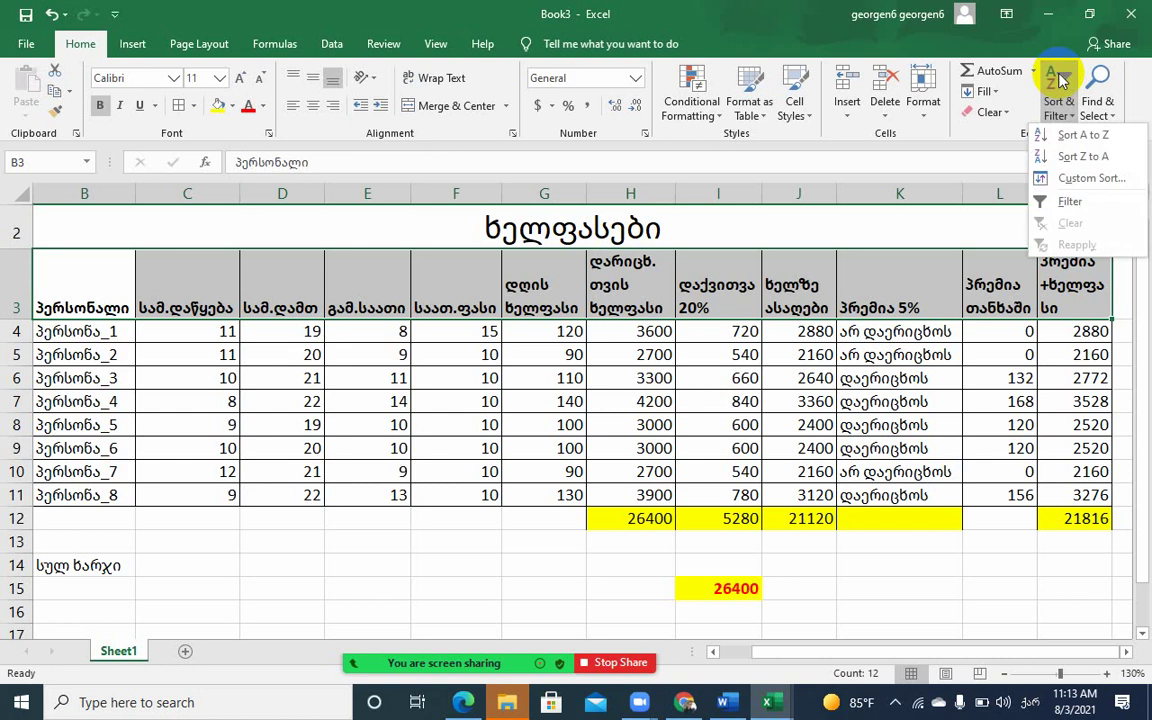
click(1062, 203)
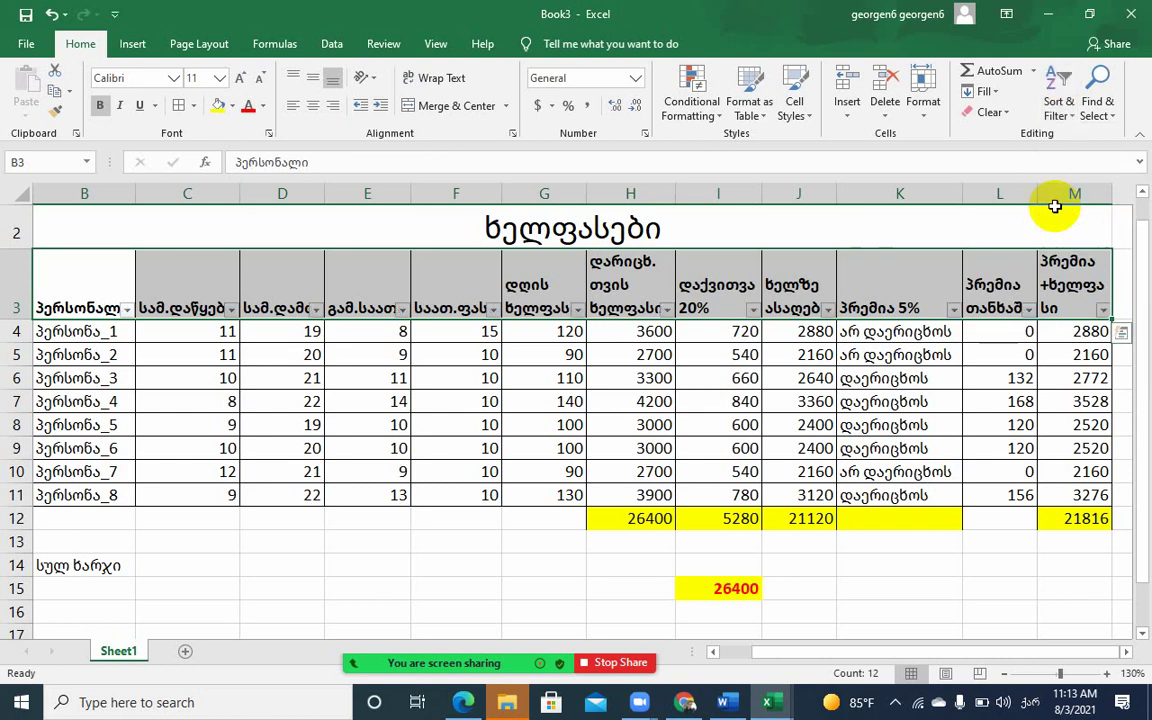
double_click(132, 197)
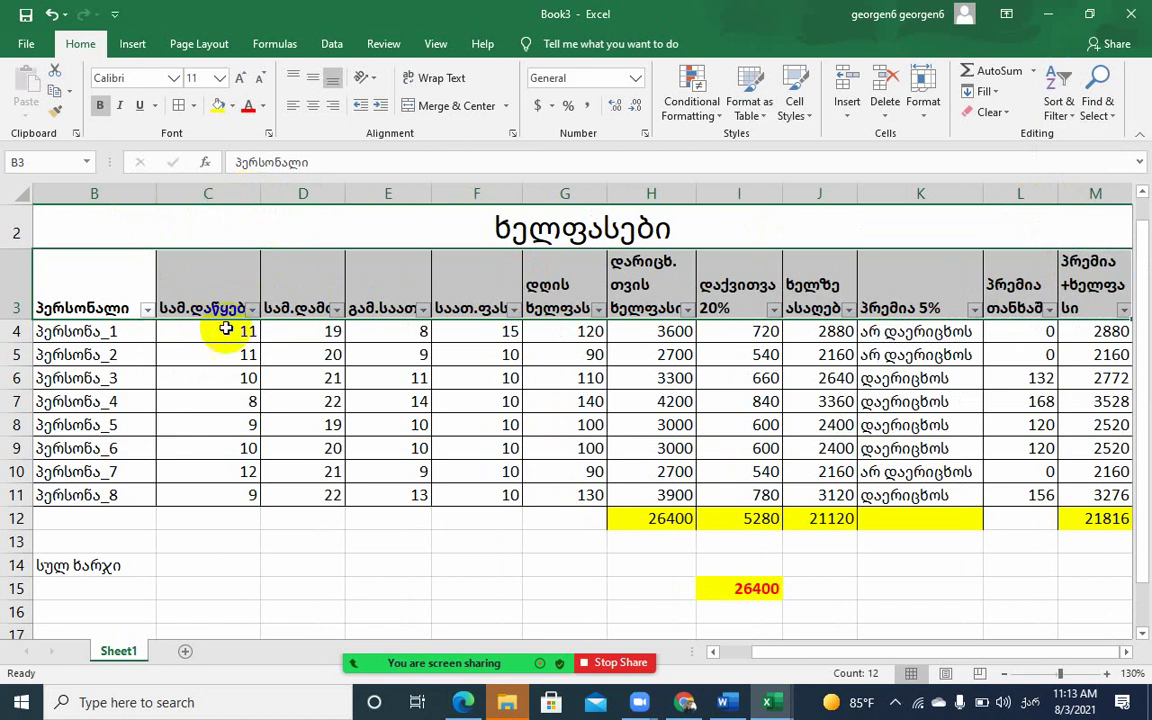
Narrow column B back and autofit column E so გამ.საათი shows in full
drag(156, 193, 134, 193)
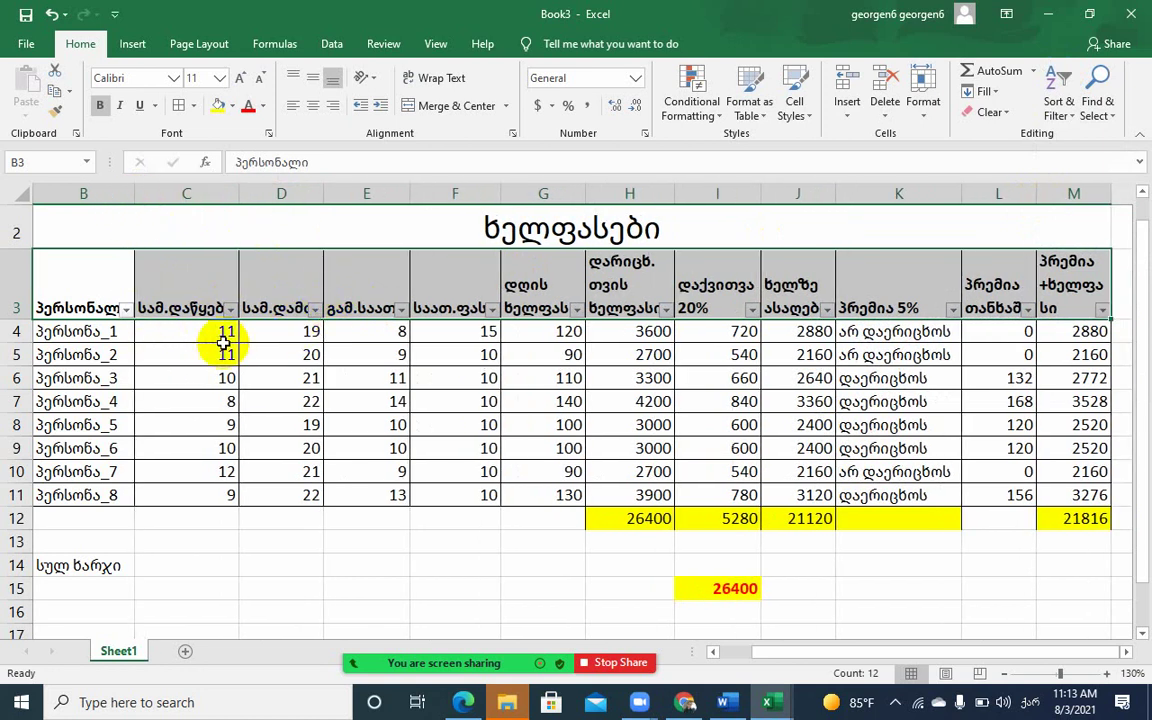
click(365, 330)
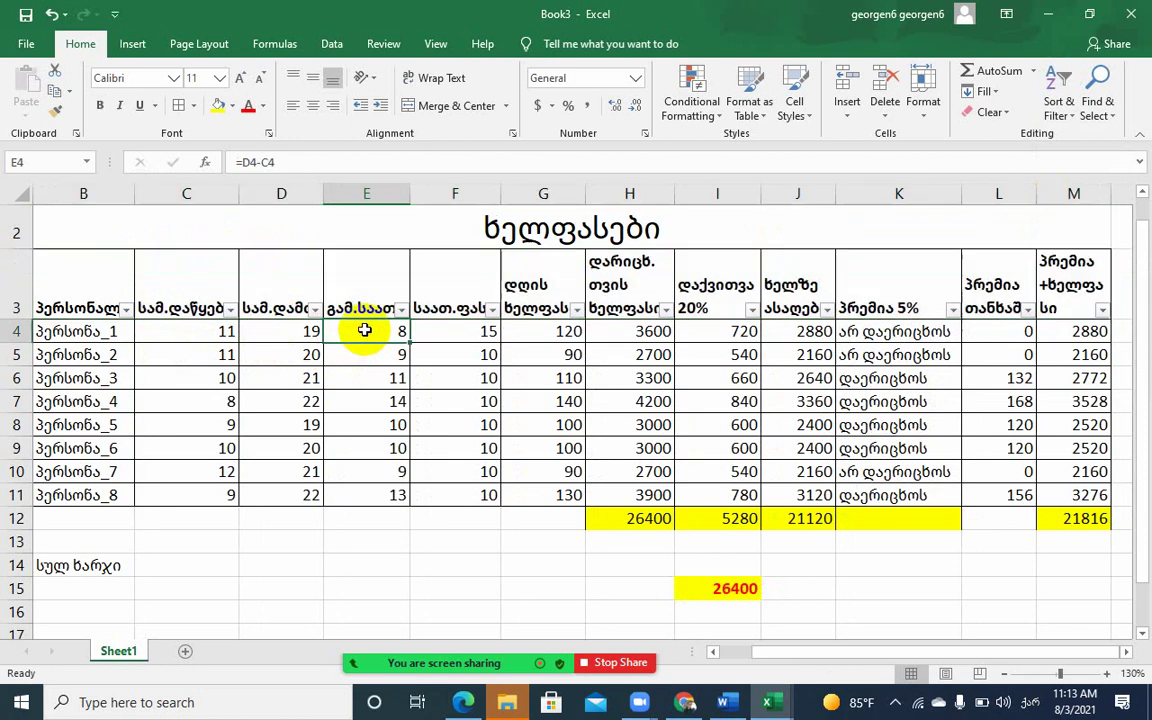
double_click(405, 193)
click(411, 193)
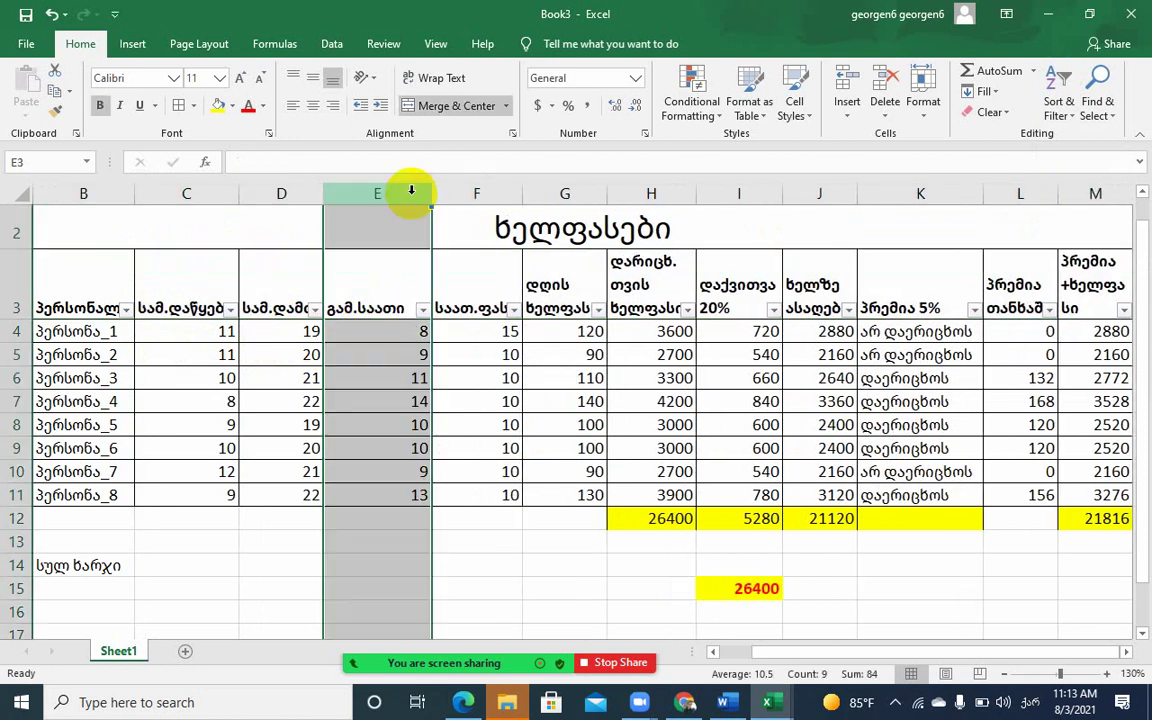
click(385, 330)
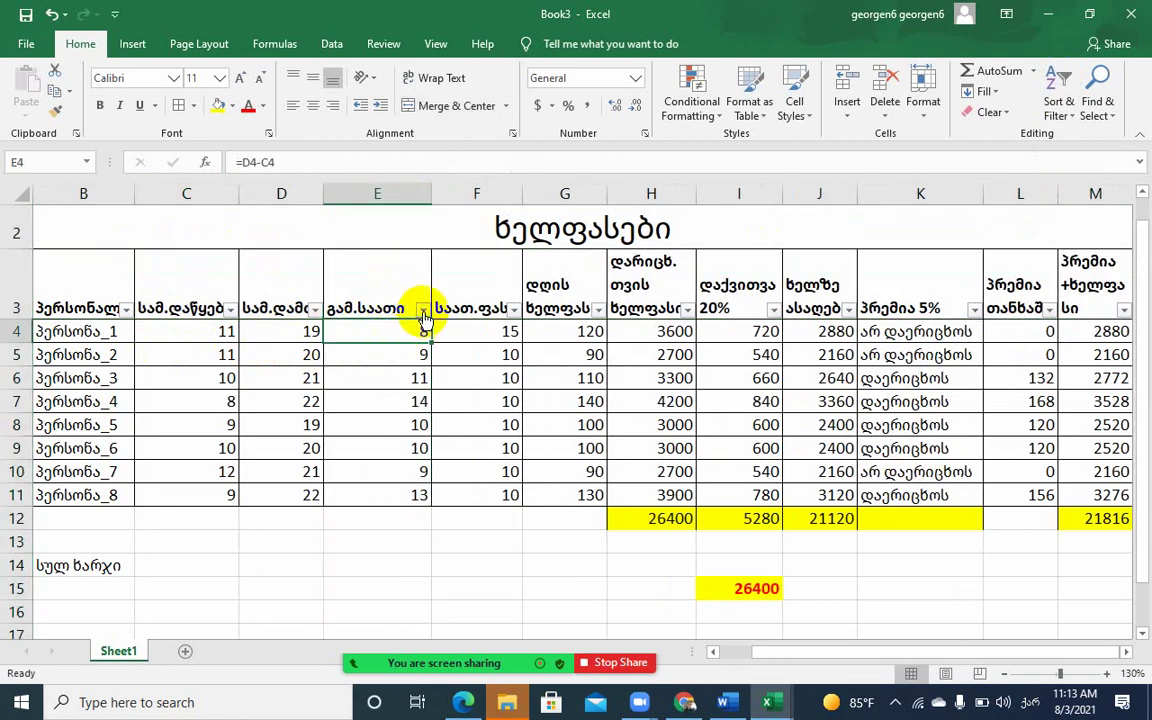
Toggle the header-row filter off and back on, keeping dropdowns on B3:M3
click(424, 310)
click(95, 285)
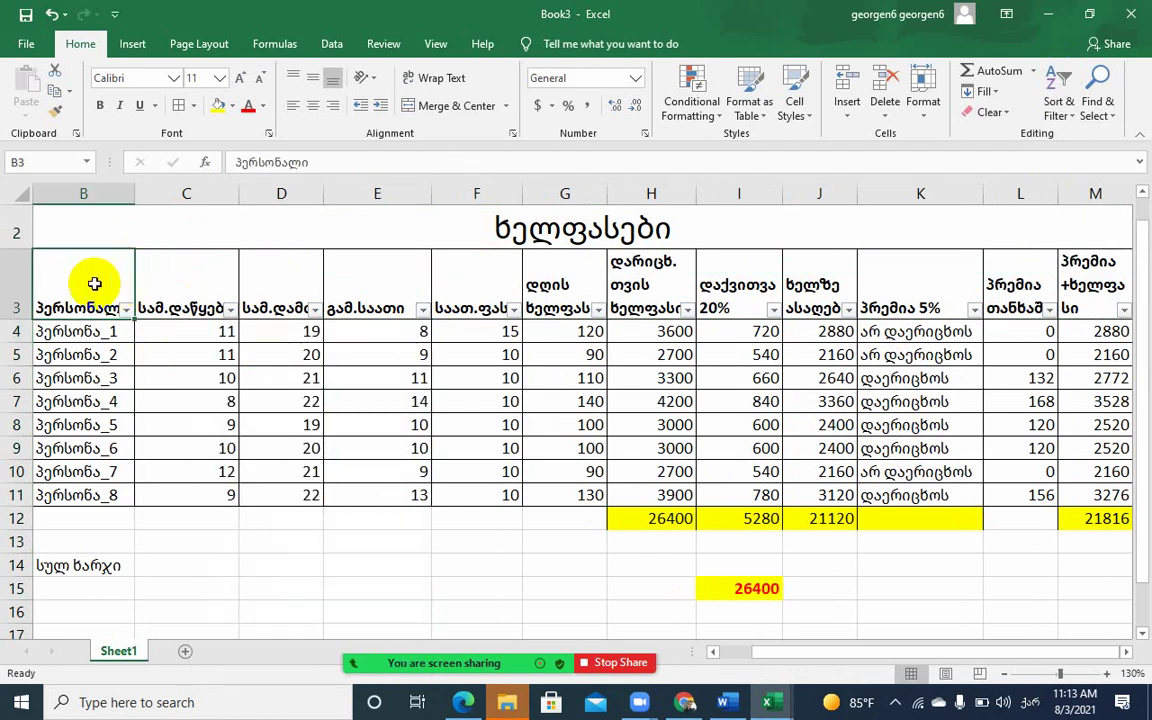
click(1060, 100)
click(1070, 201)
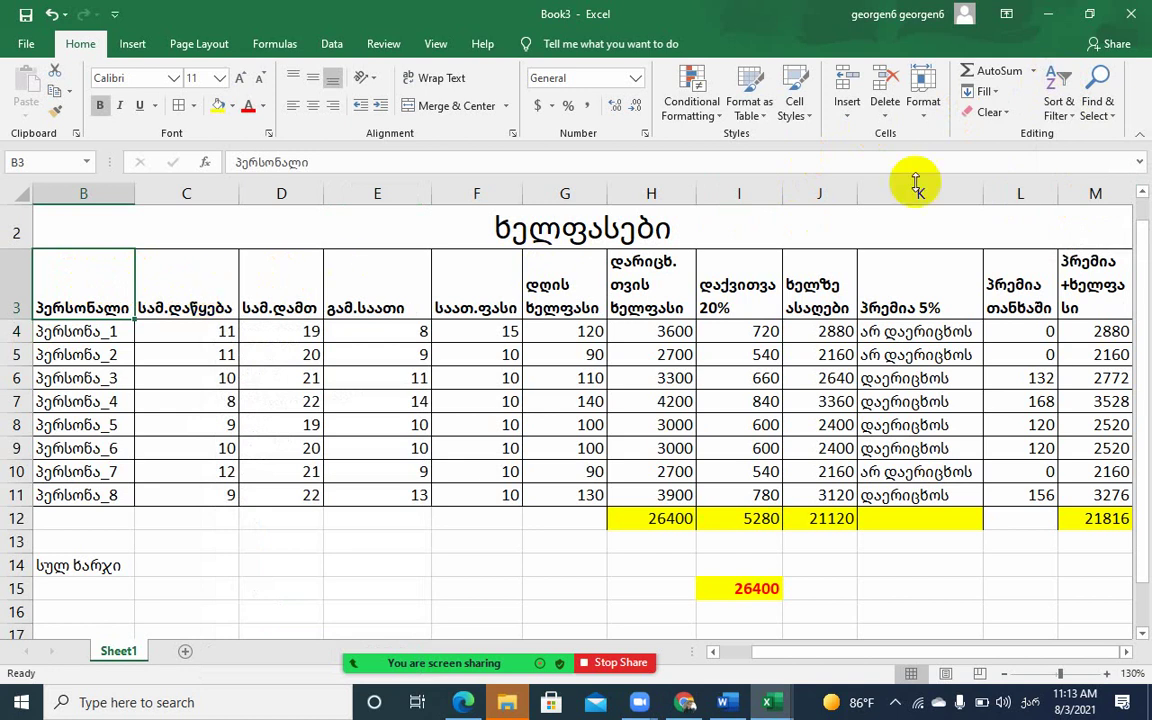
click(1060, 88)
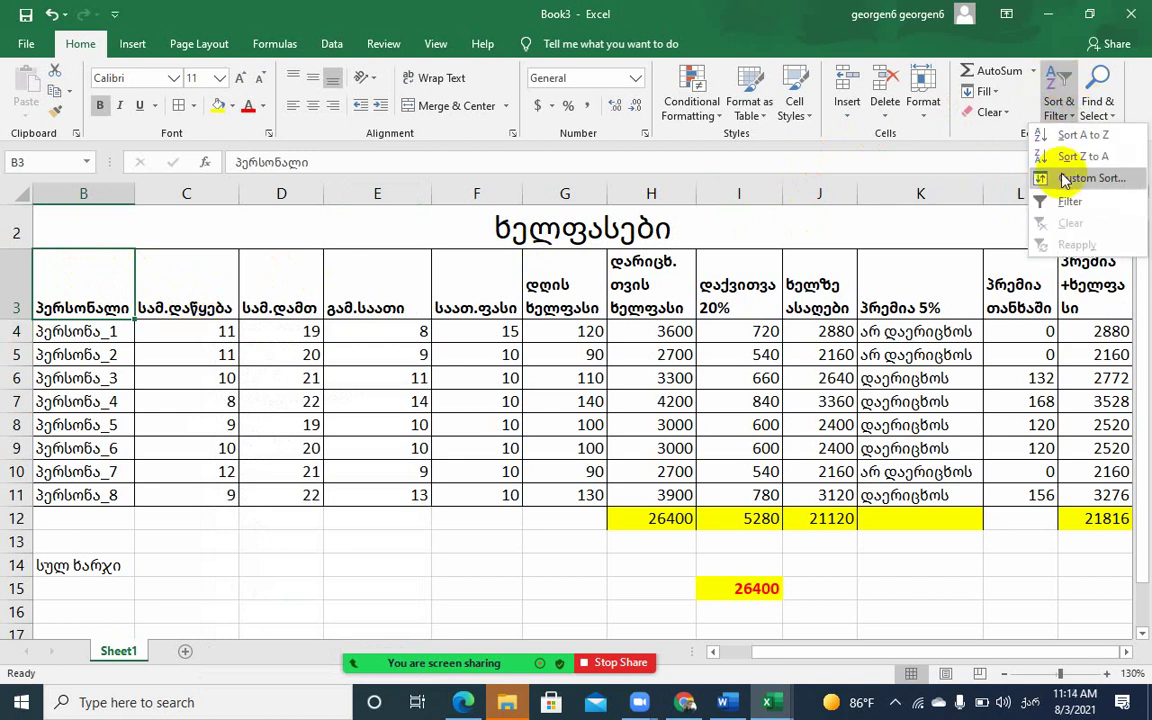
click(1041, 200)
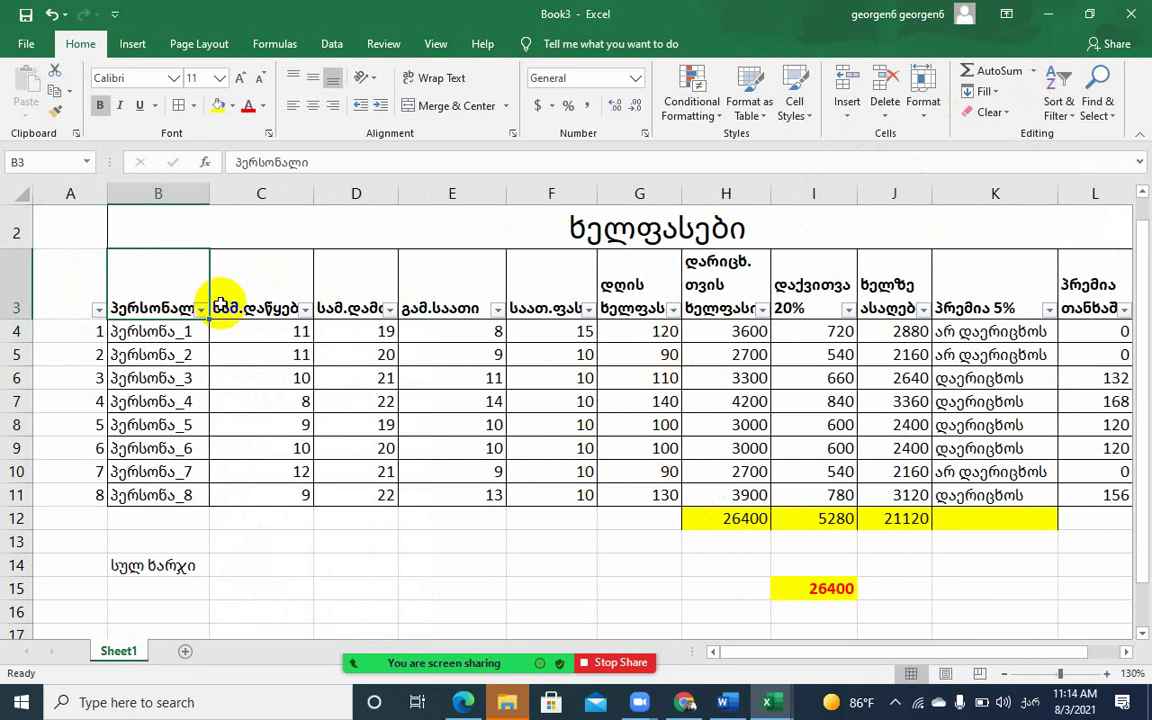
drag(798, 660, 850, 652)
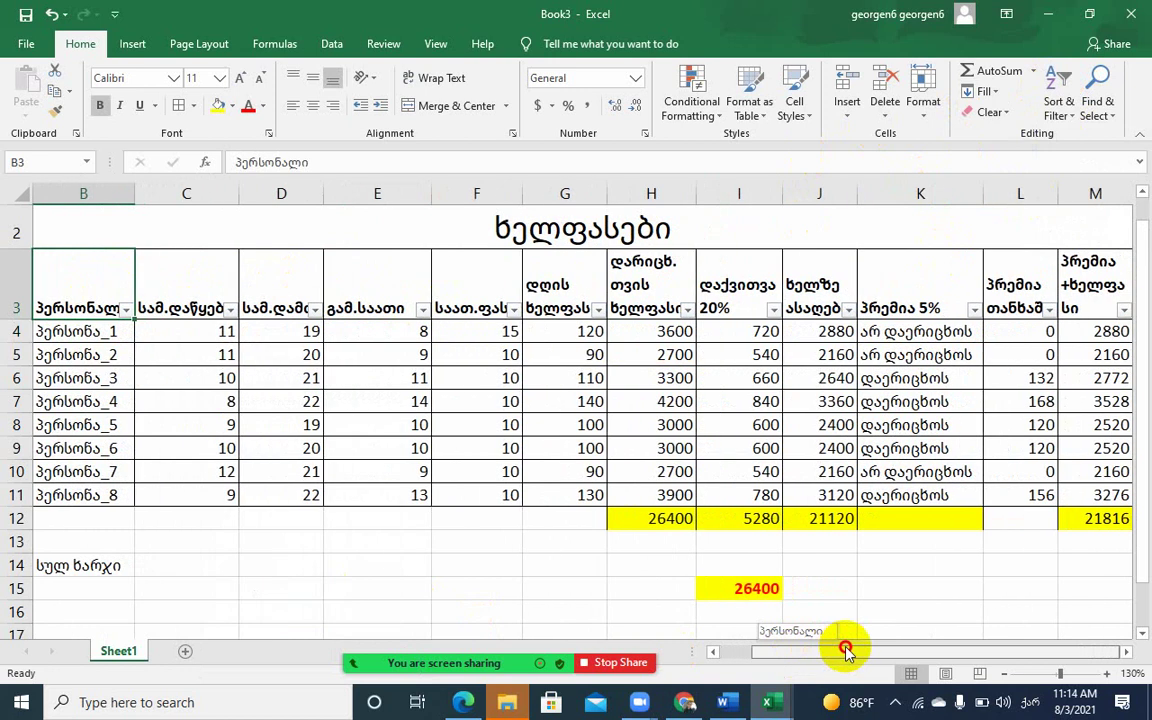
click(424, 309)
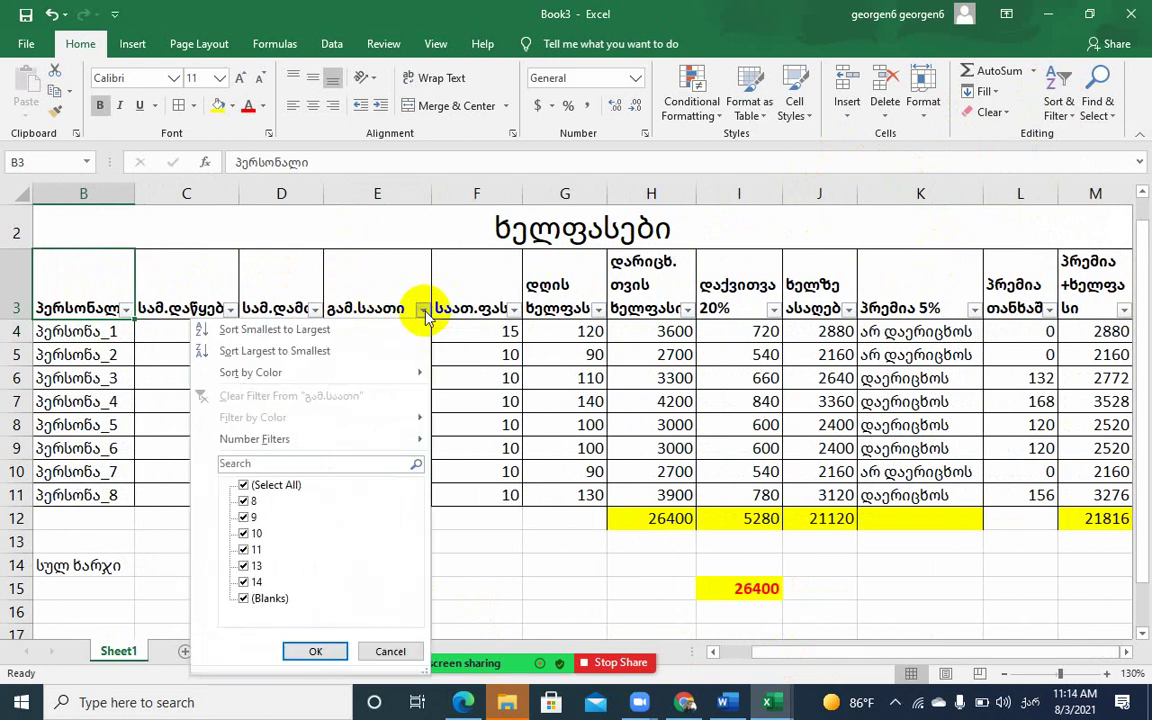
mouse_move(290, 445)
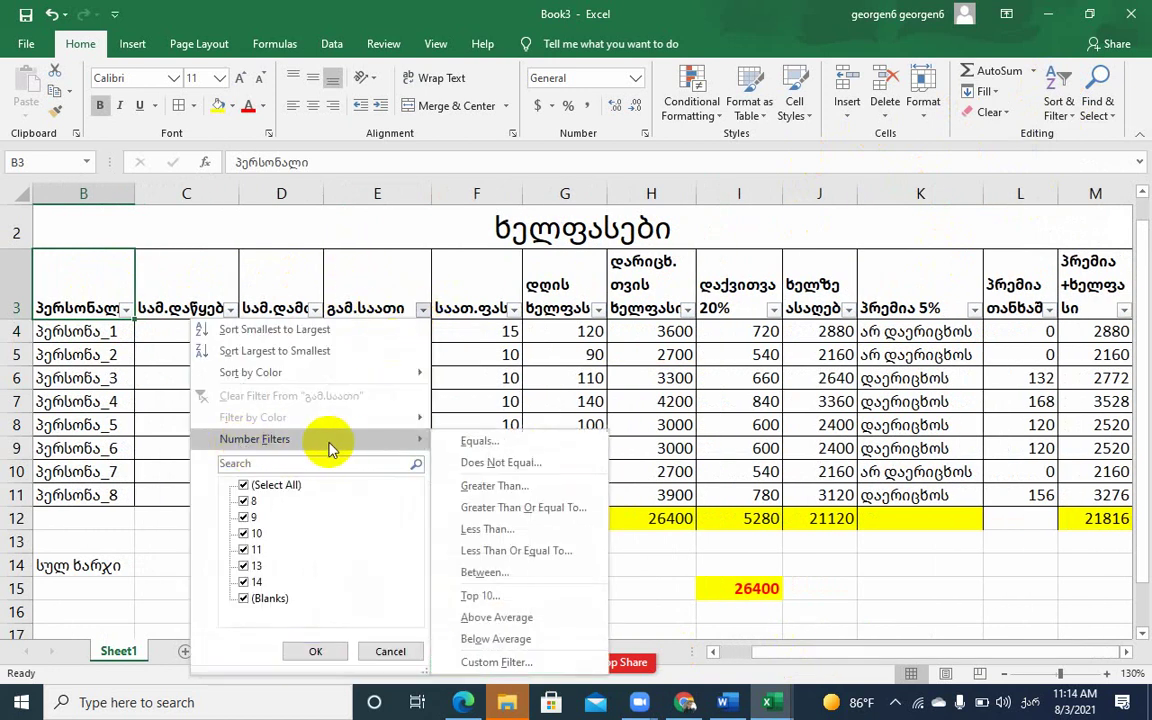
click(248, 486)
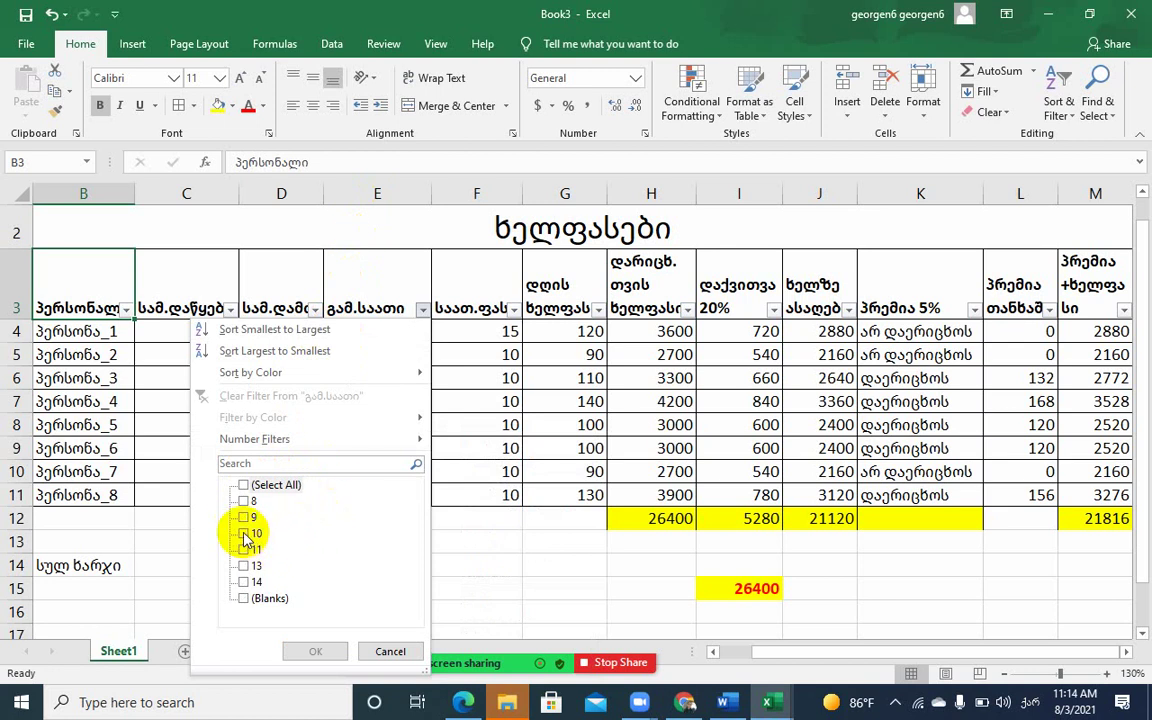
click(246, 534)
click(316, 652)
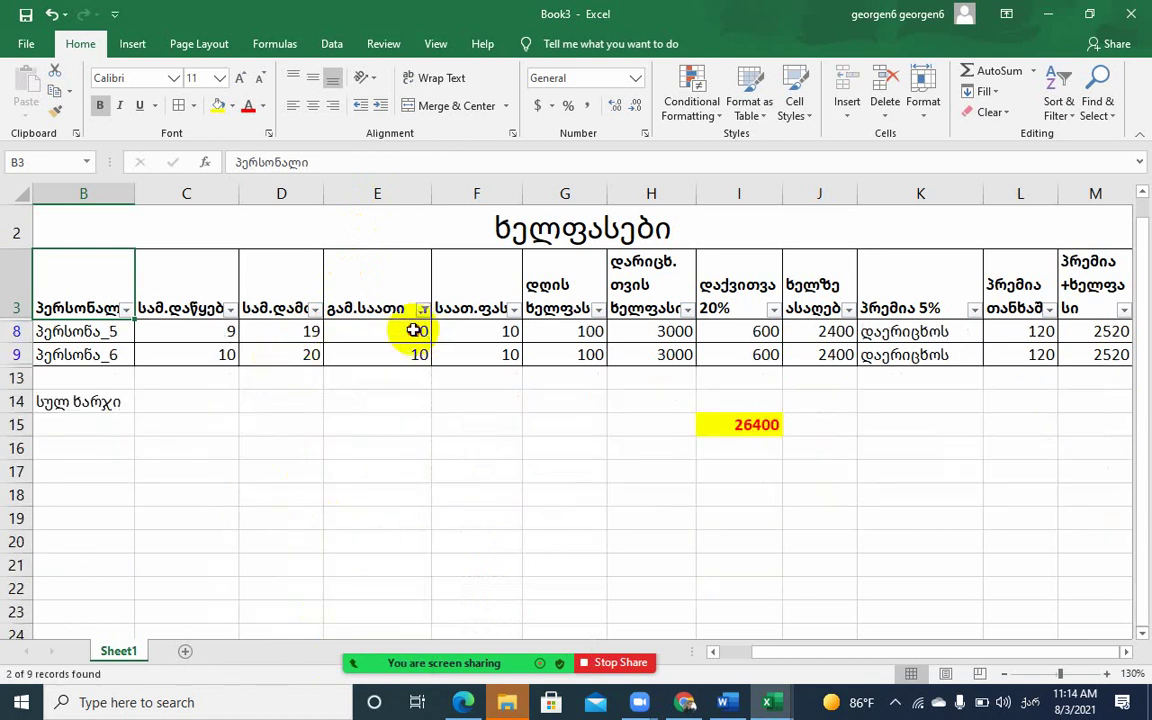
drag(413, 330, 410, 364)
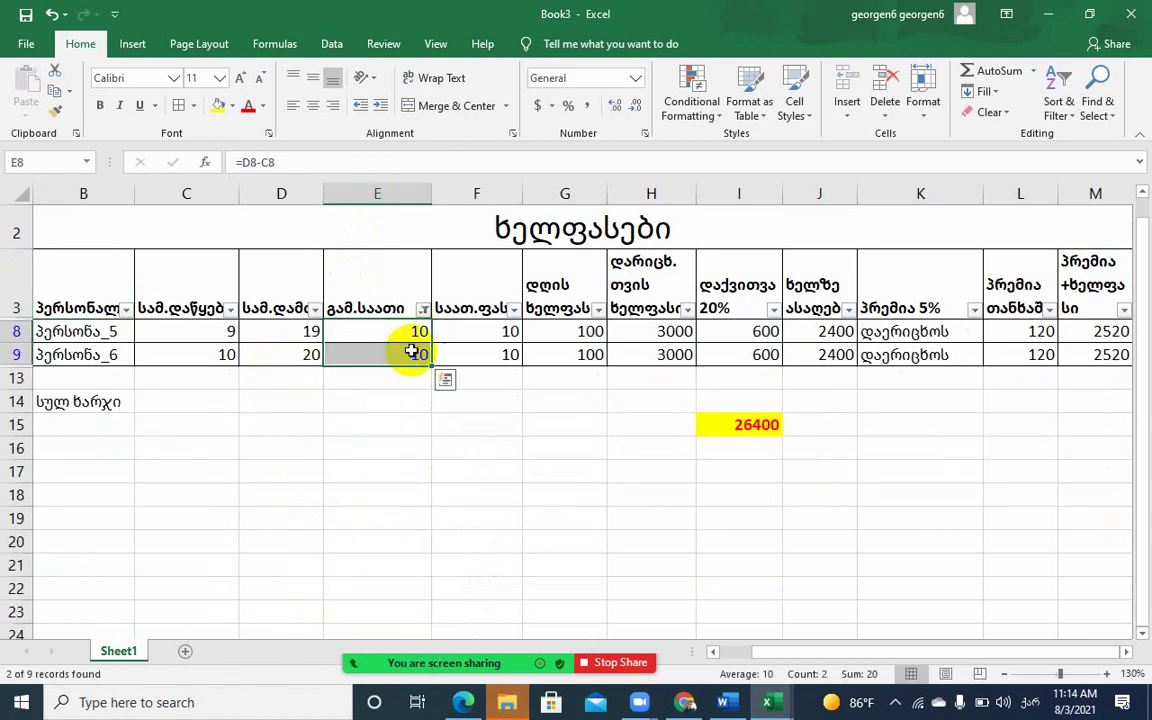
click(424, 309)
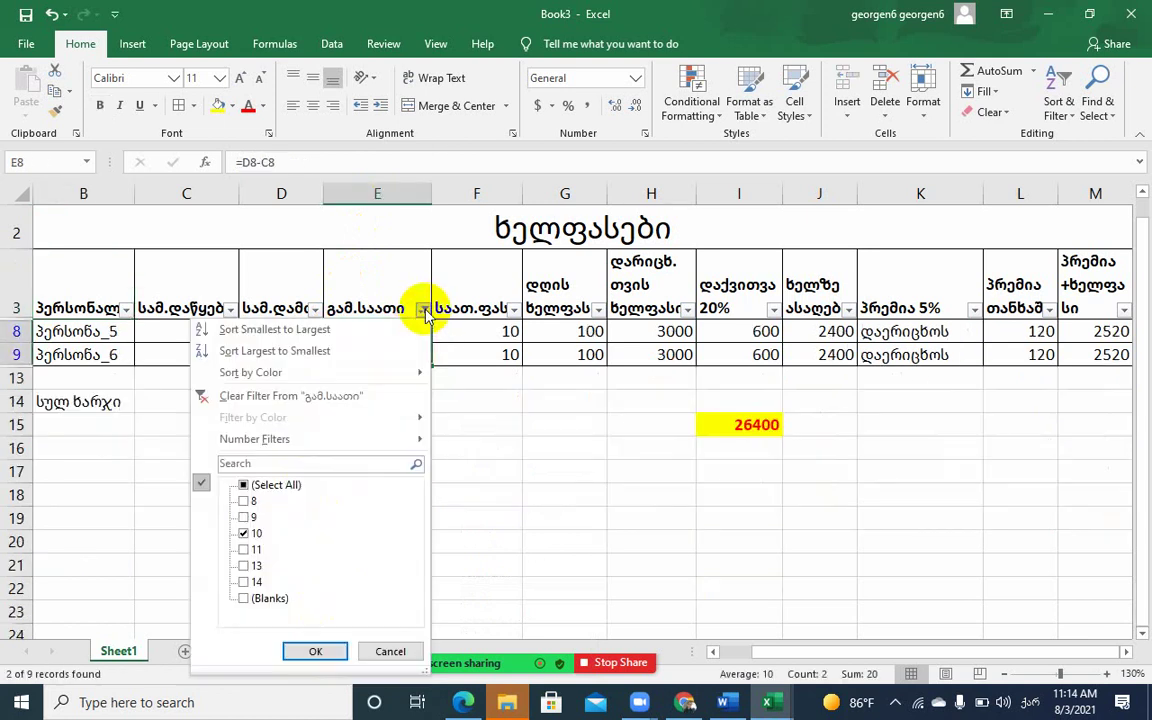
click(268, 399)
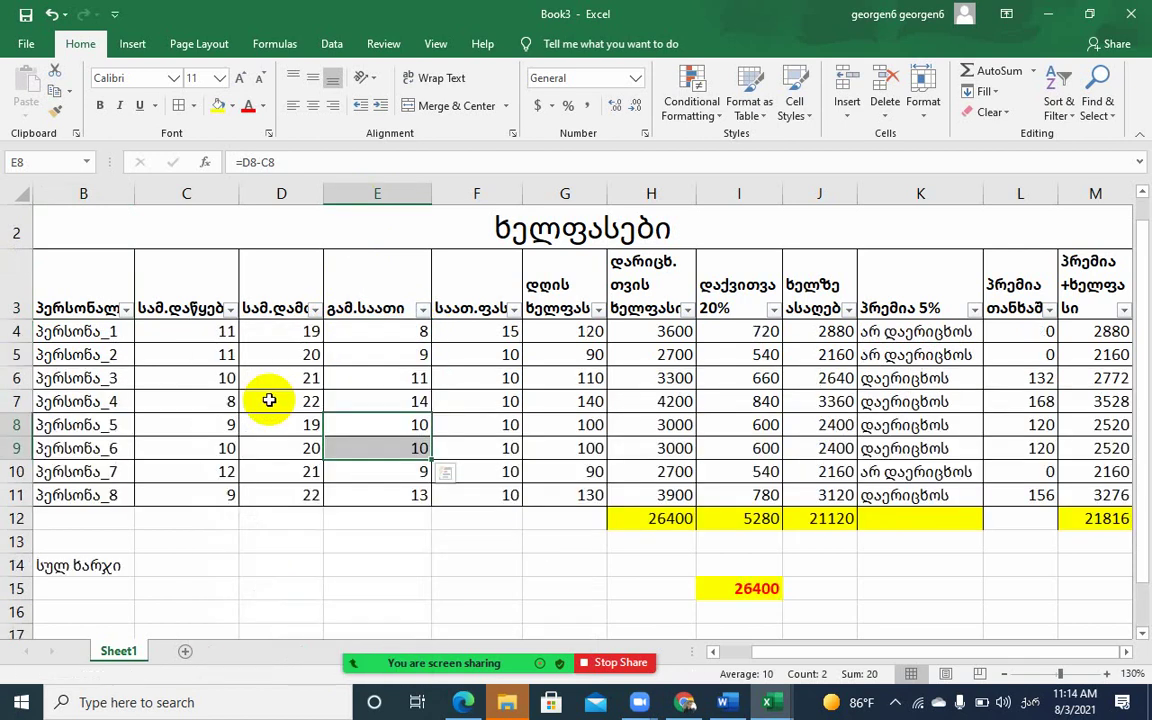
click(390, 330)
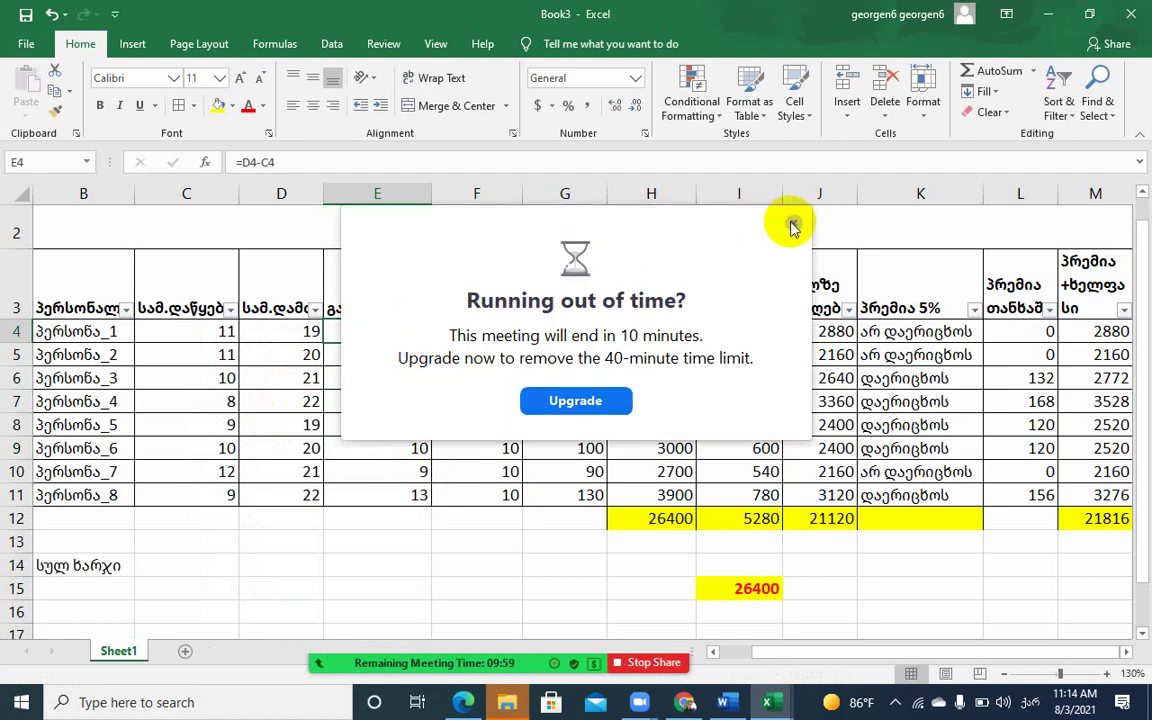
Dismiss the time-limit notice and bring up Number Filters for the გამ.საათი column
click(792, 226)
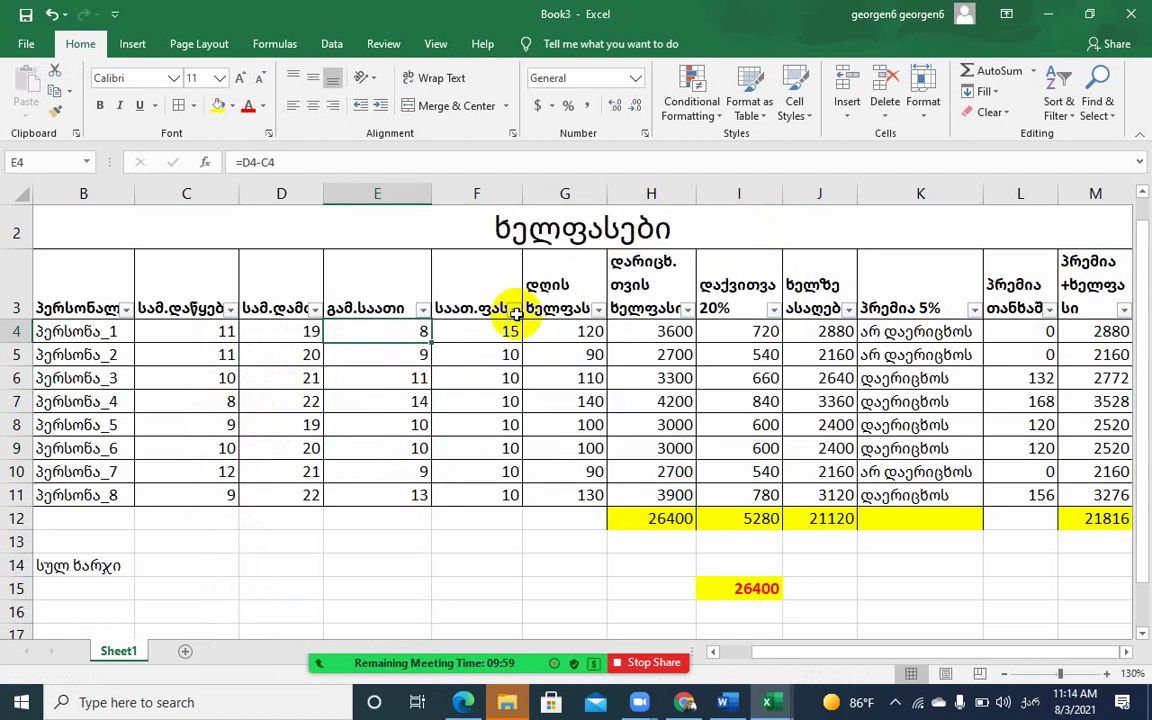
click(423, 310)
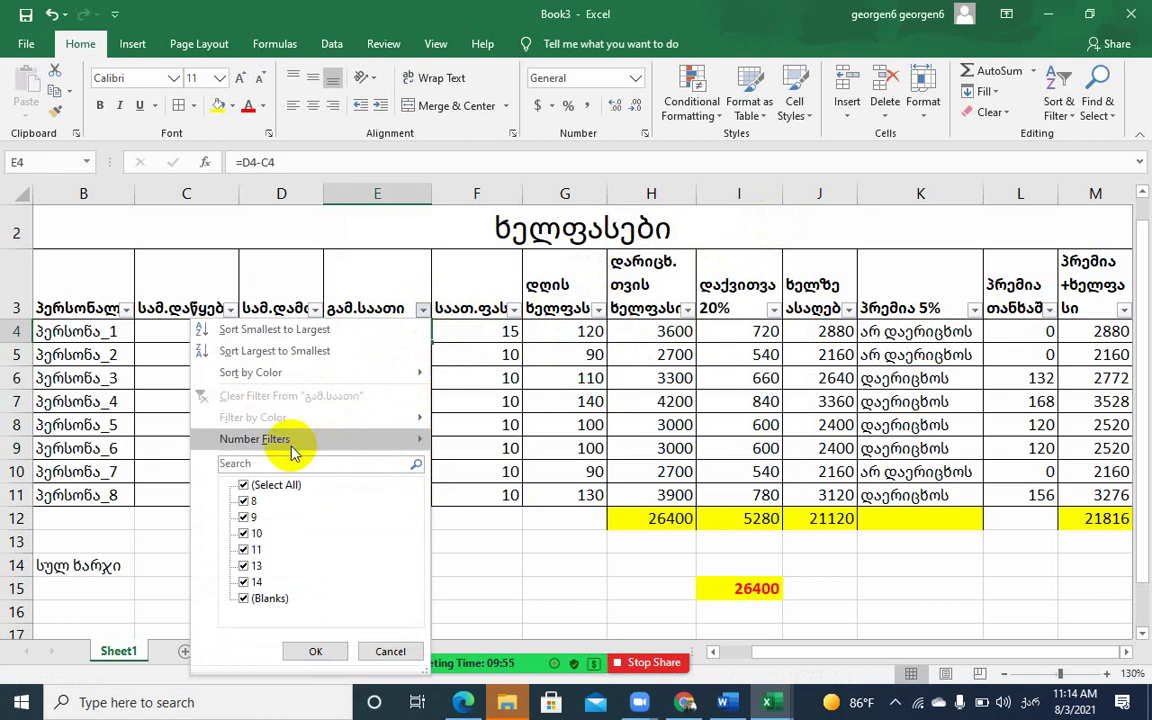
mouse_move(289, 445)
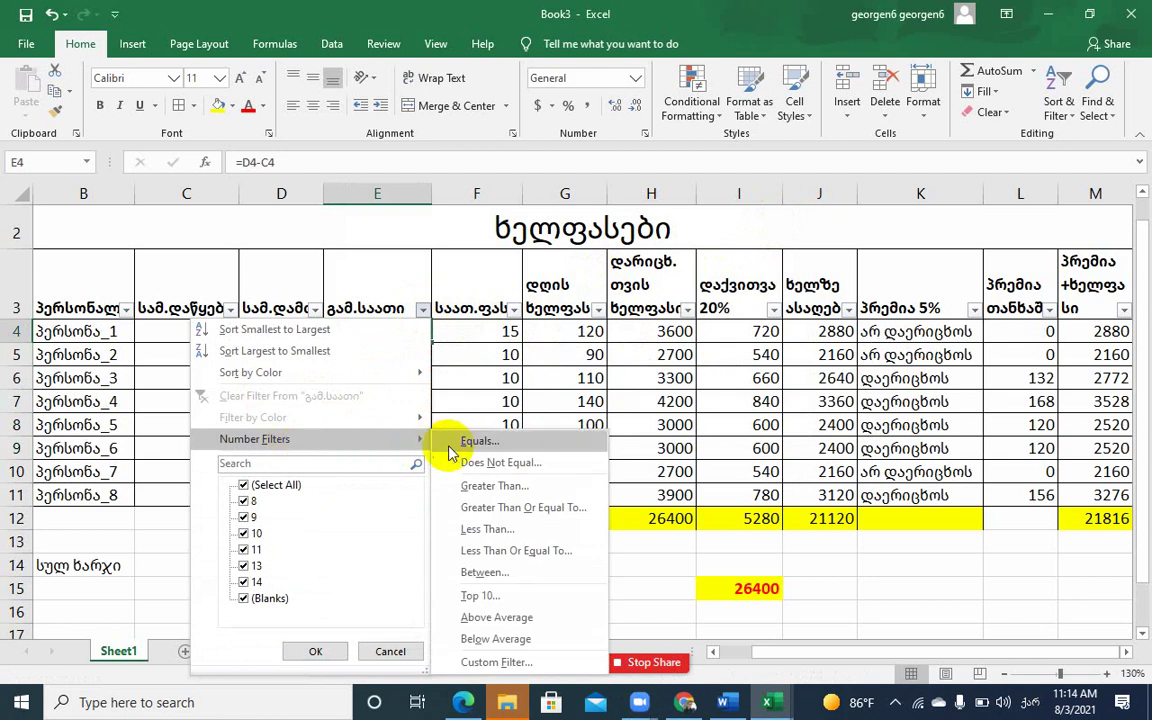
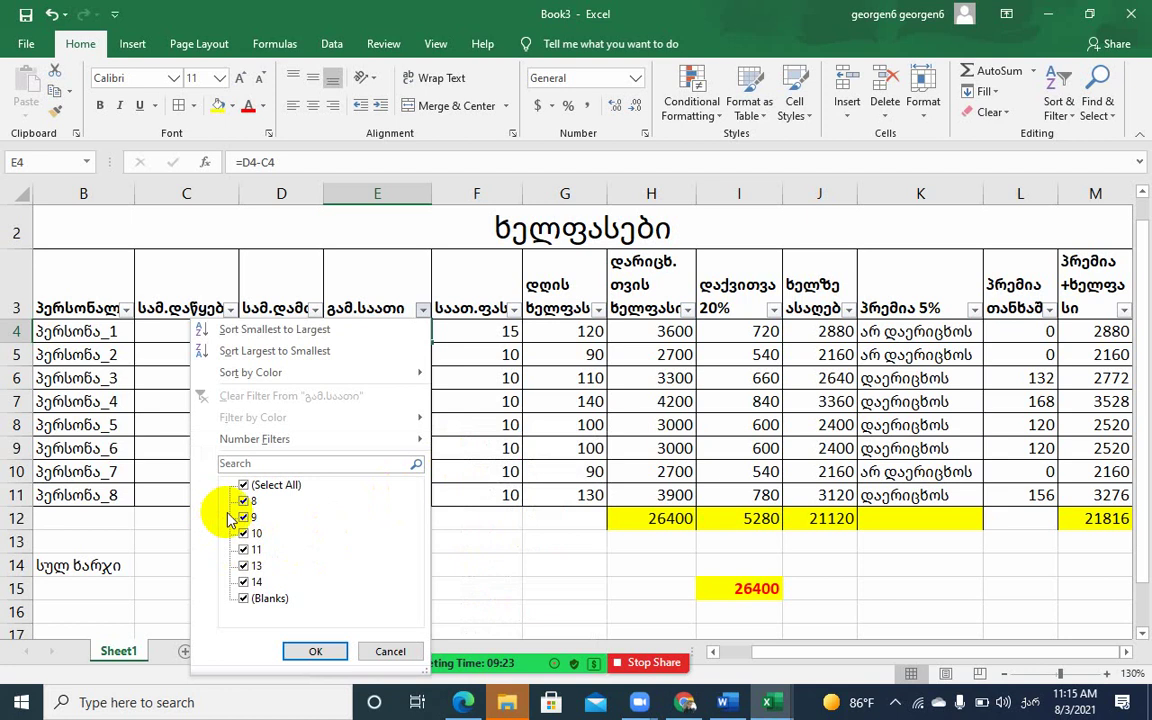
Filter the hours column to show only rows with 10 hours, then clear that filter
mouse_move(410, 438)
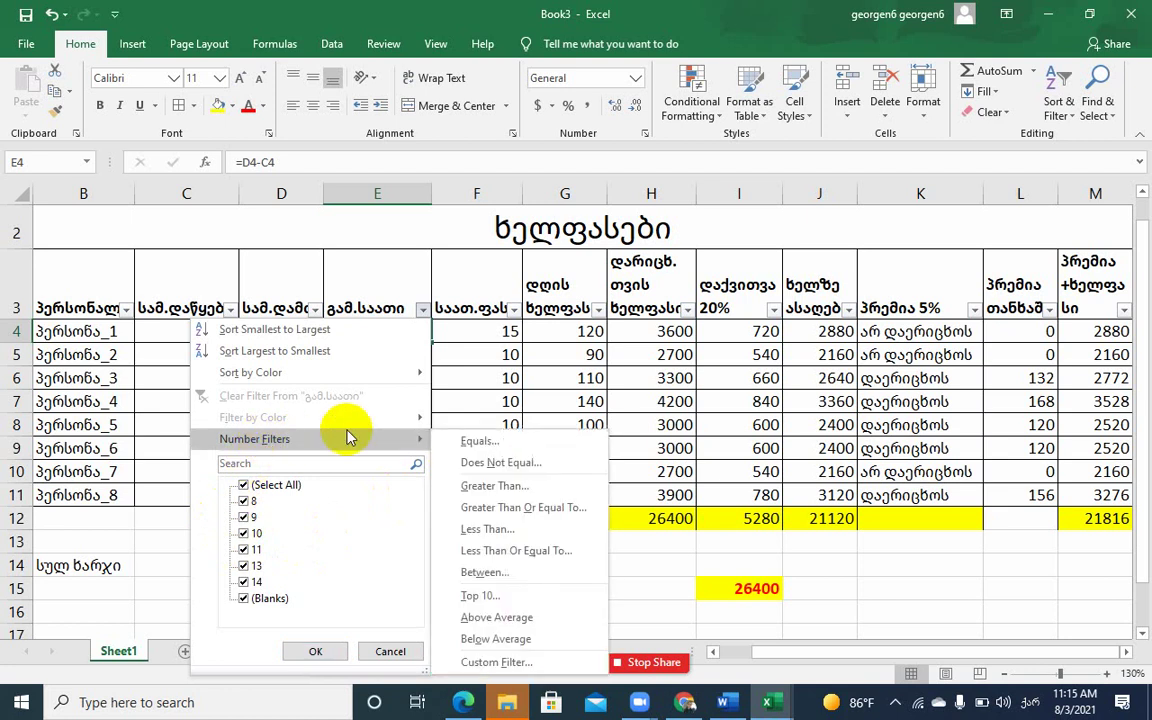
click(466, 440)
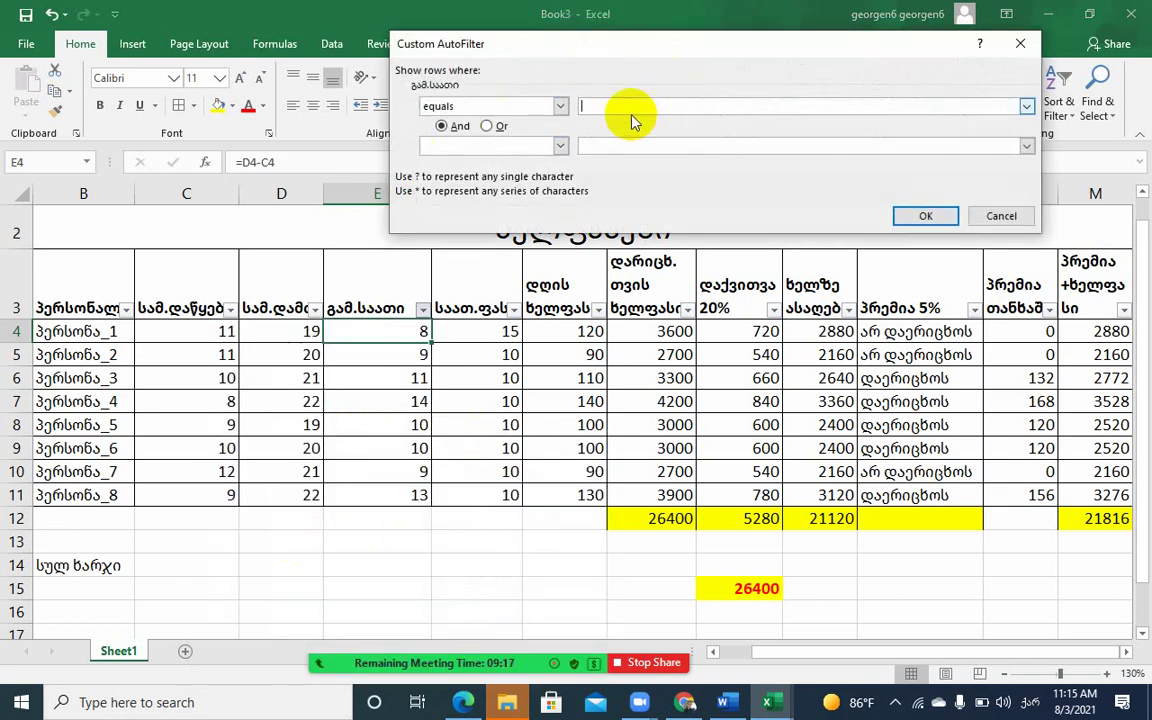
text(10)
click(925, 216)
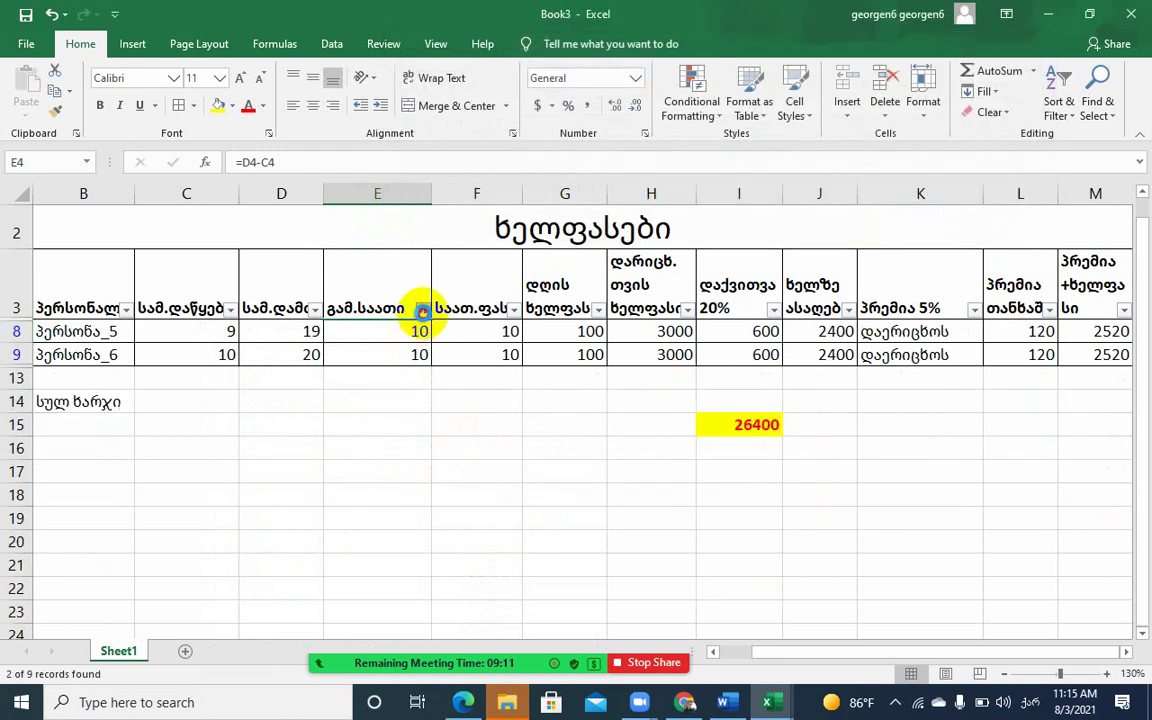
click(422, 311)
click(208, 393)
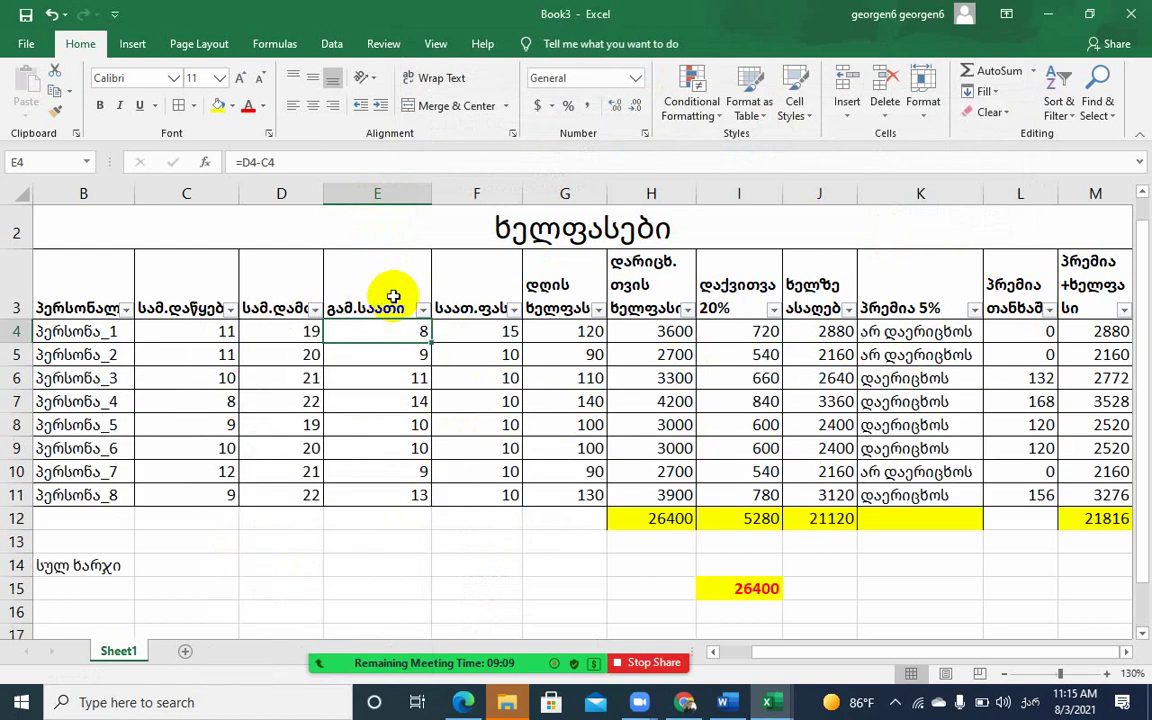
Filter hours to values greater than 10, select the visible hours cells, then clear the filter
click(420, 310)
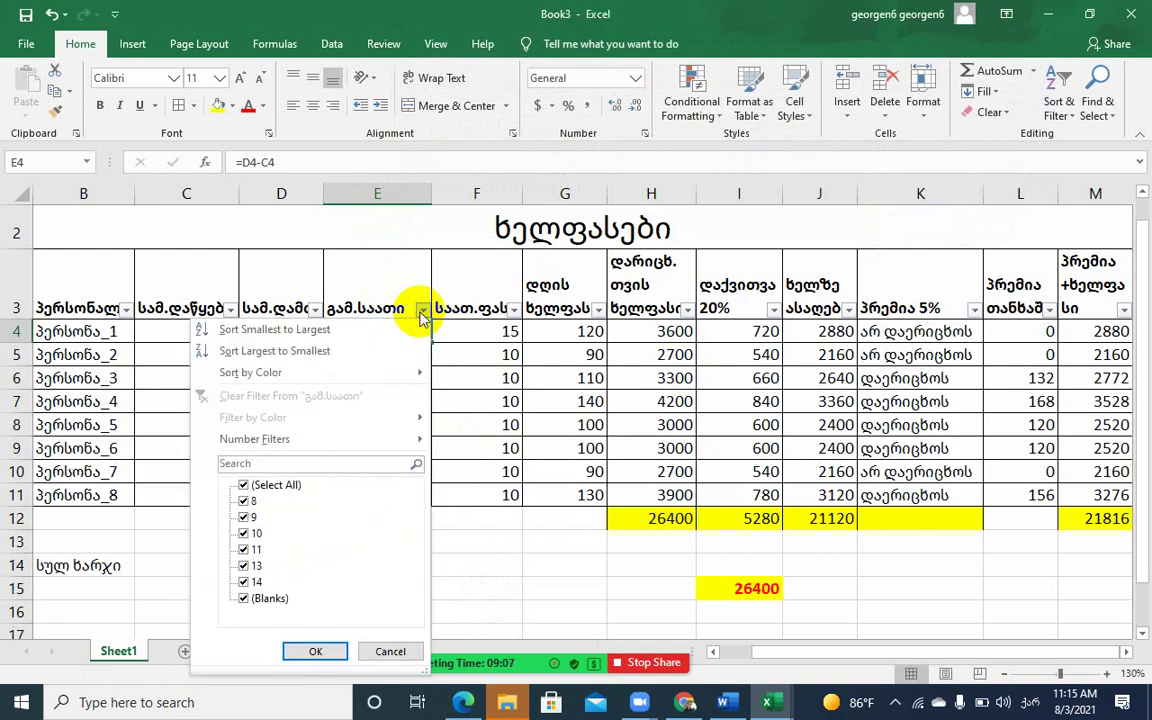
mouse_move(336, 444)
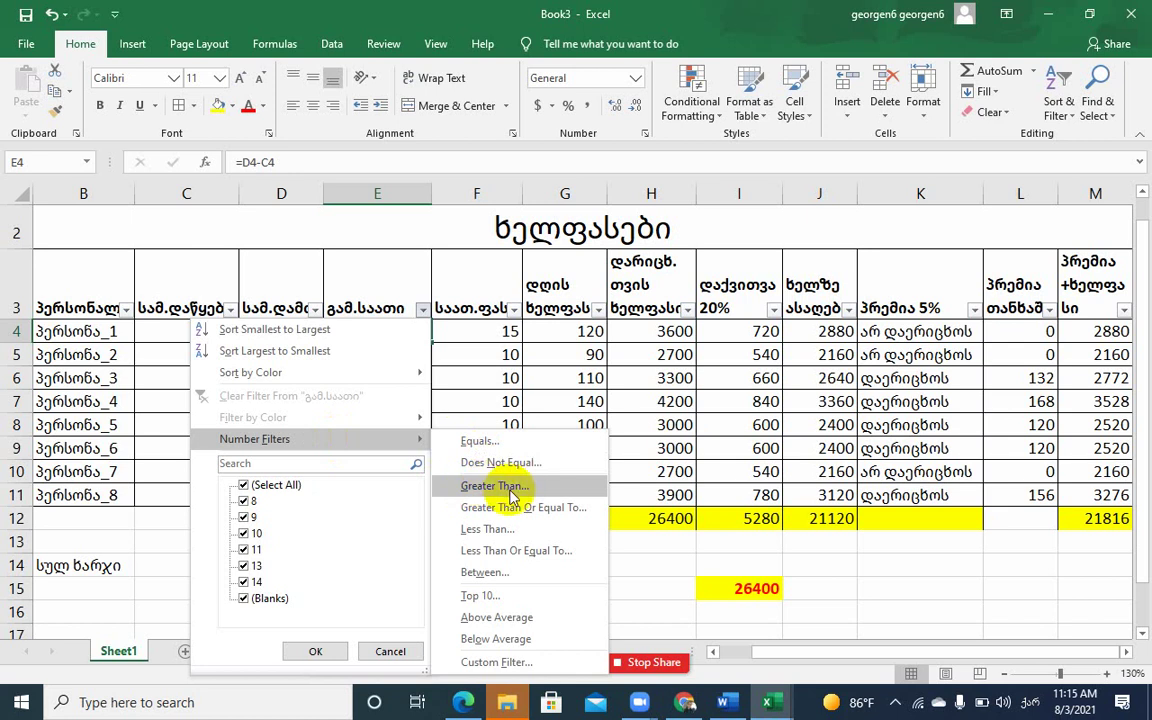
click(497, 486)
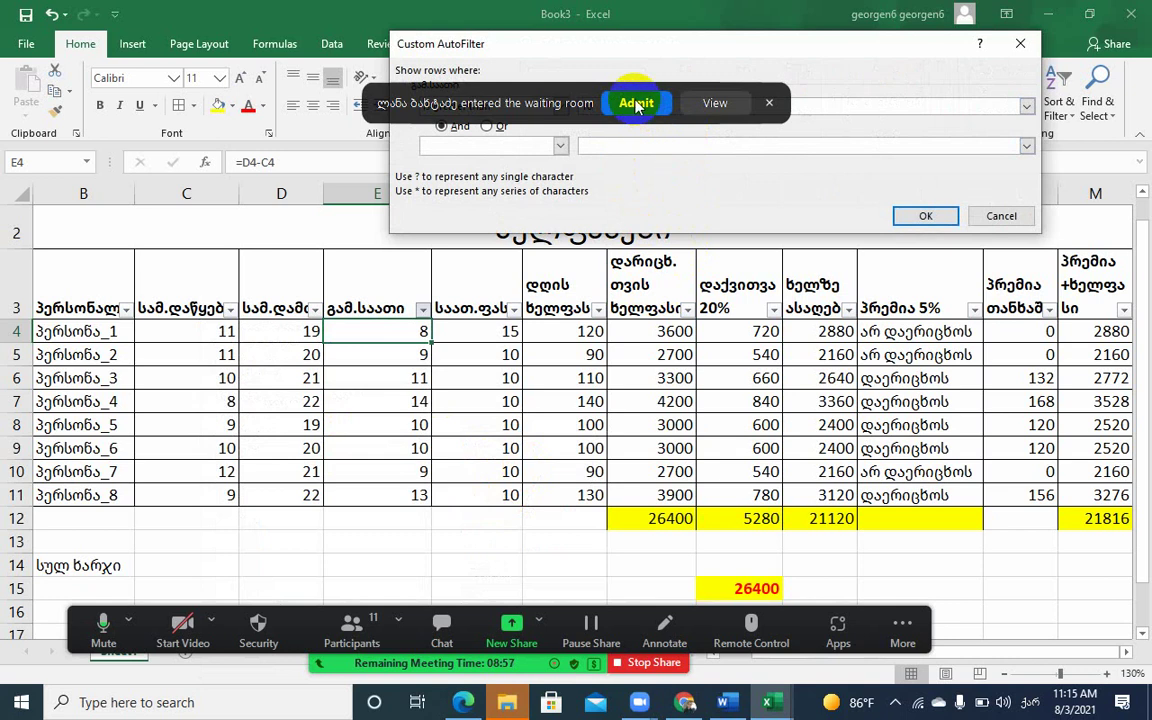
click(634, 104)
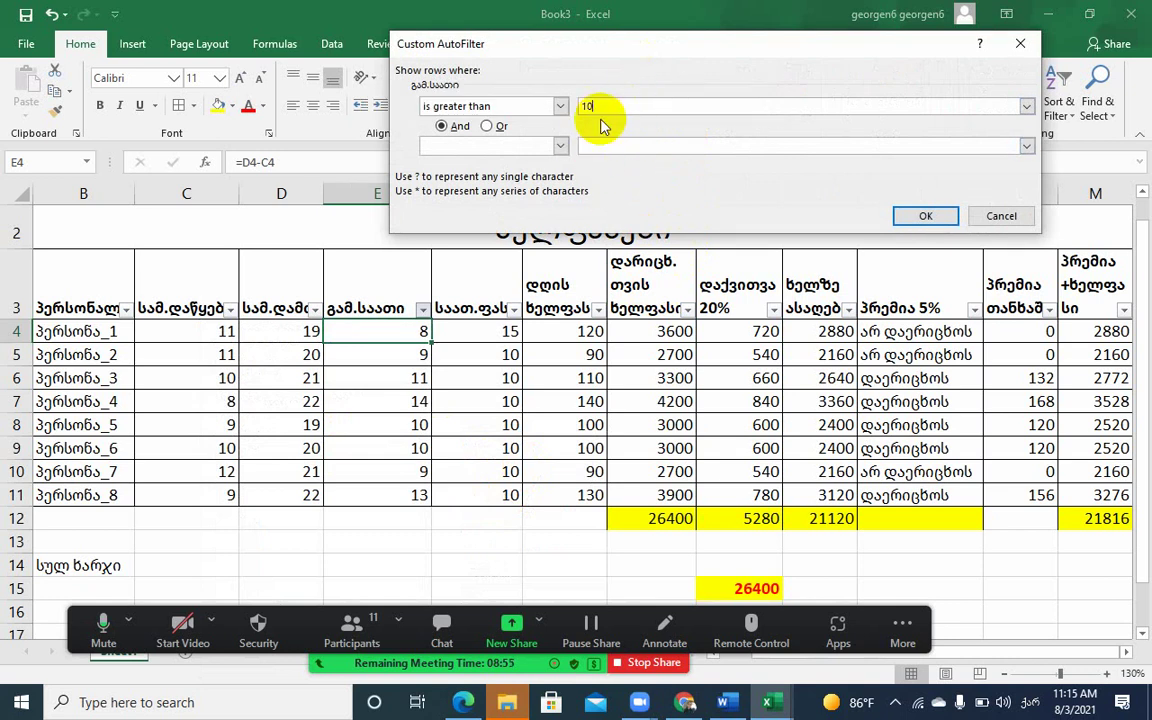
click(598, 145)
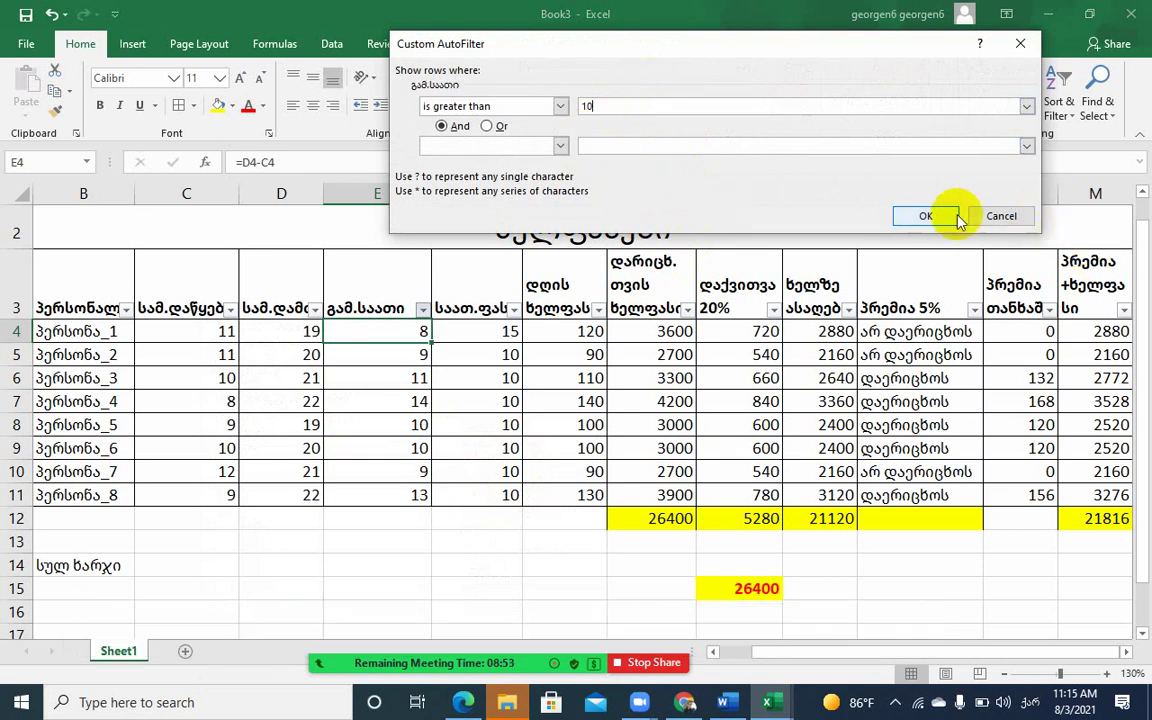
click(925, 217)
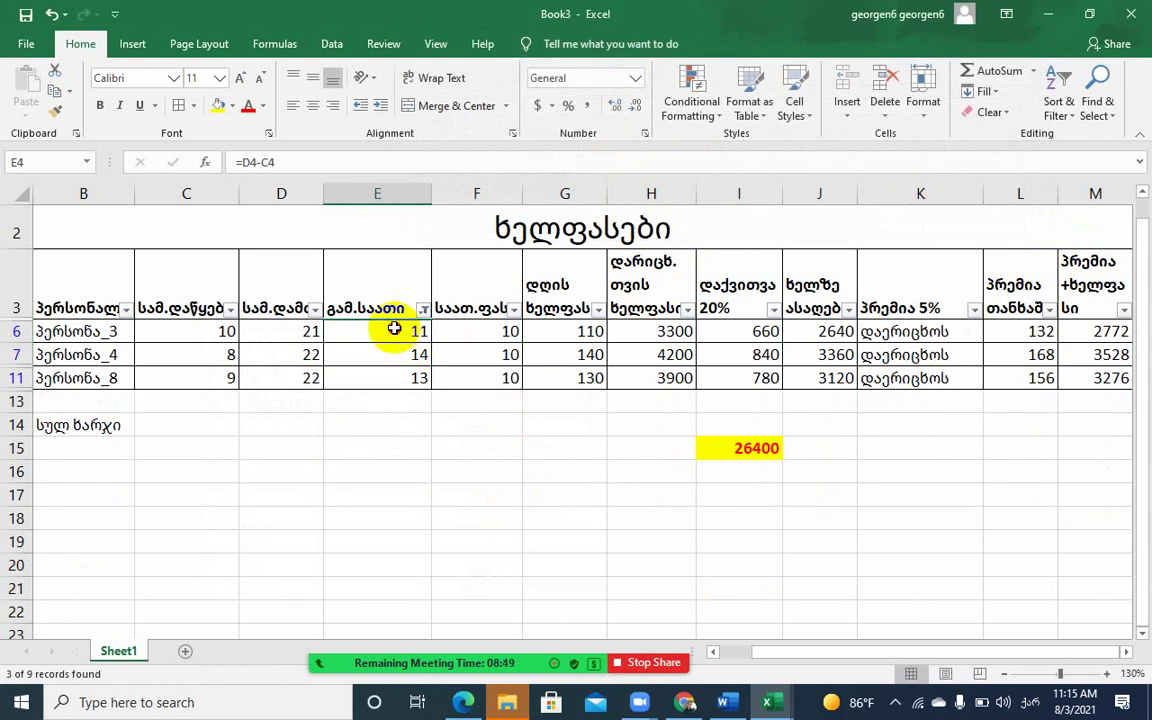
drag(393, 328, 390, 374)
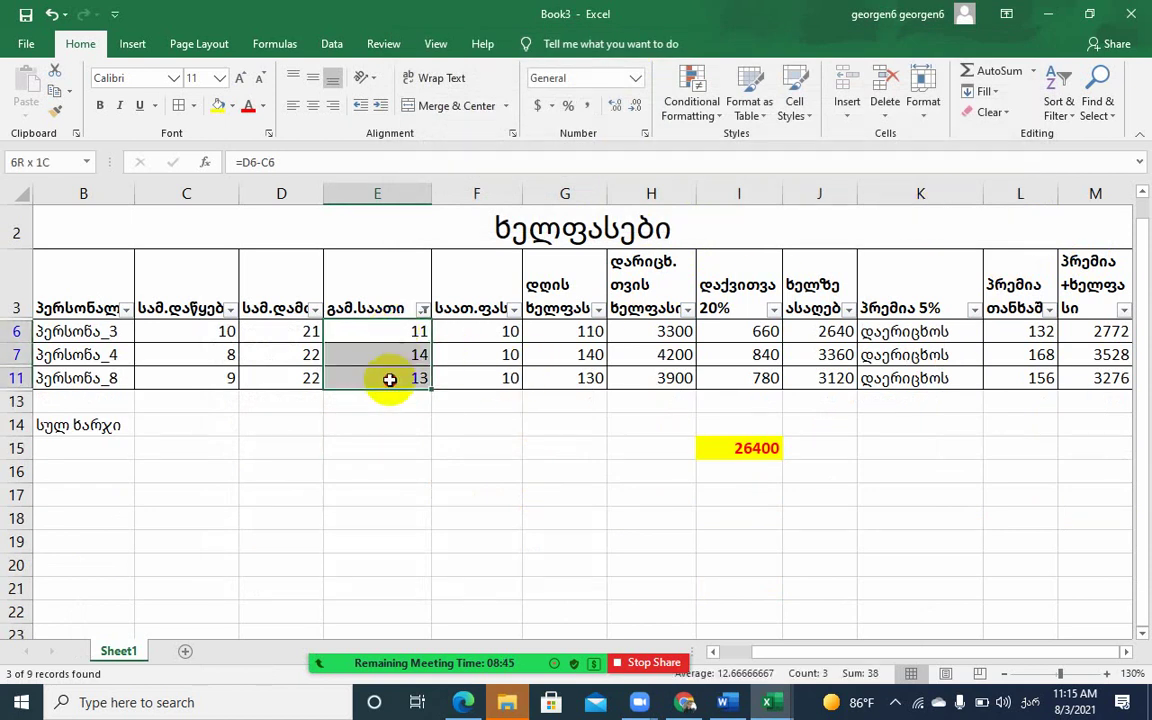
drag(390, 379, 390, 379)
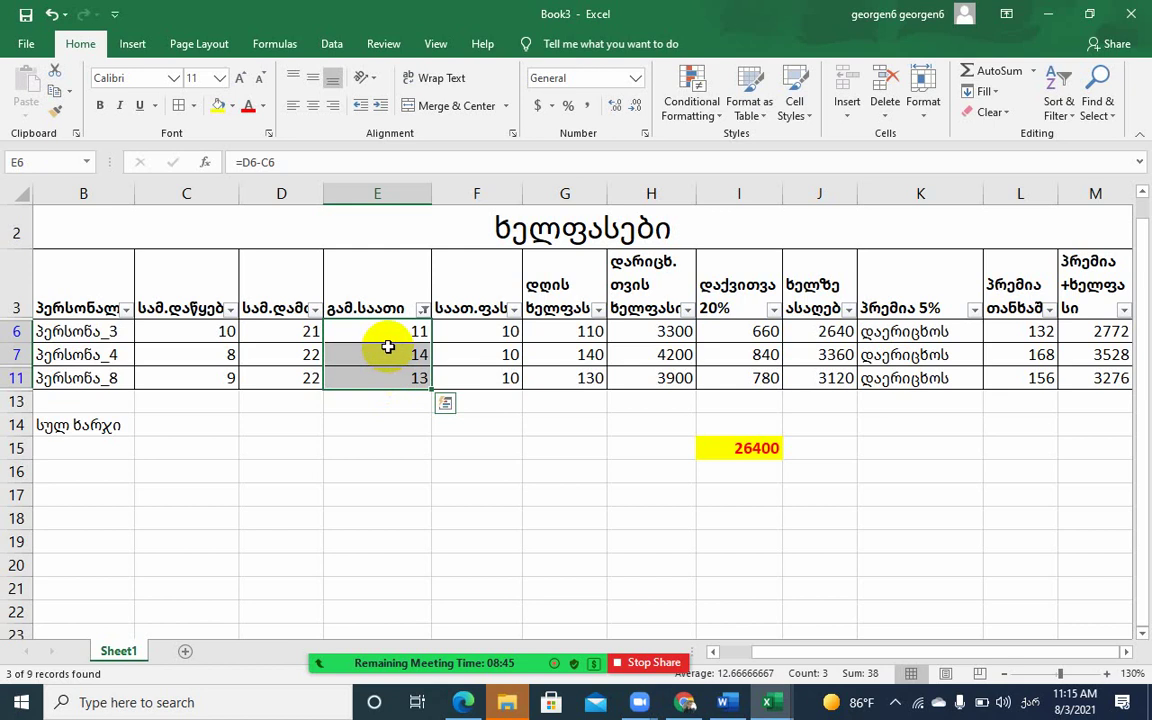
click(424, 310)
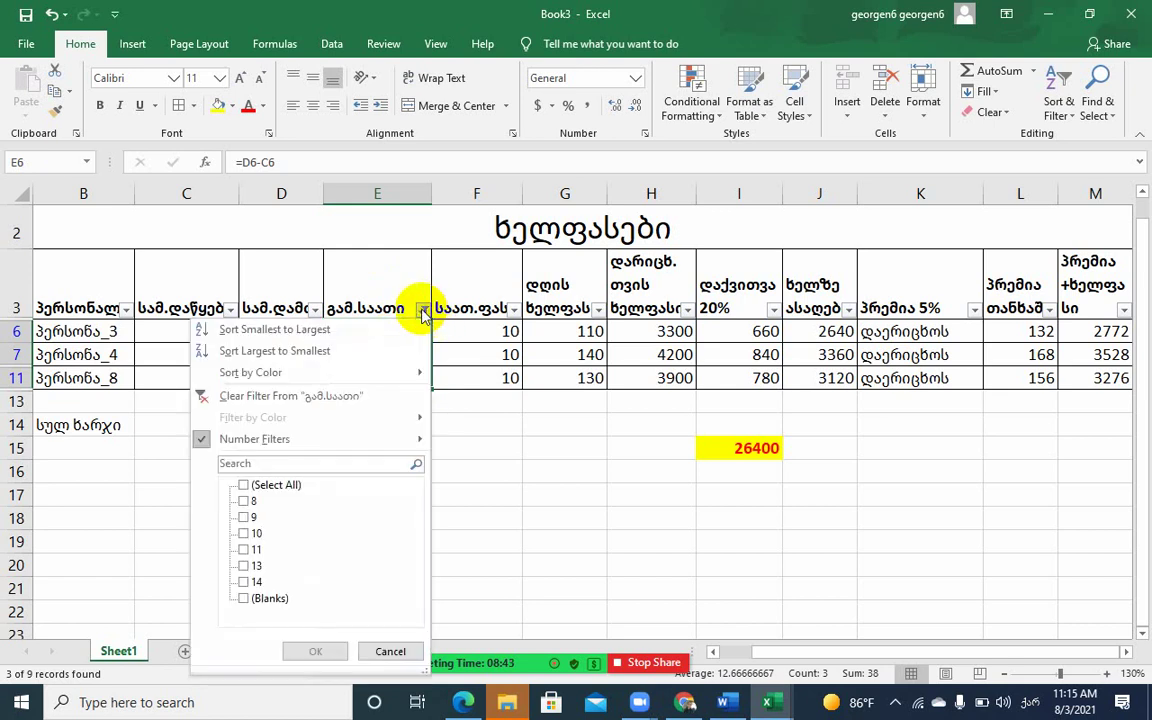
click(313, 398)
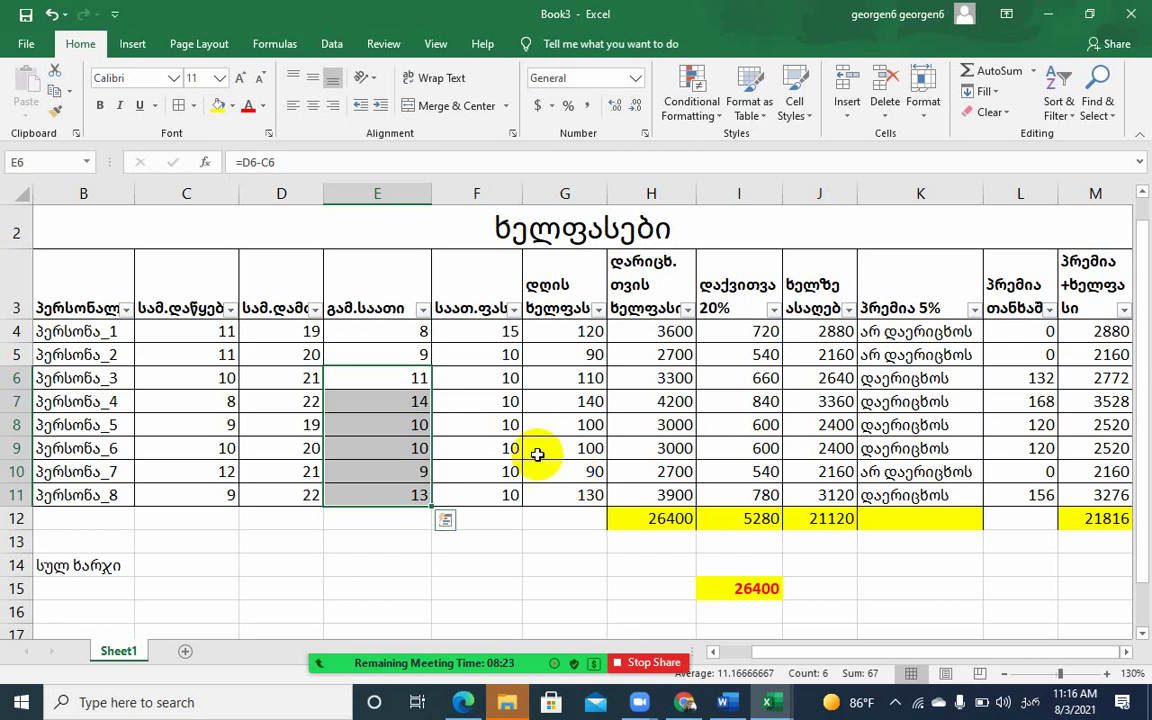
Select hours cells E6:E7 and check E8's hours formula without changing it
click(392, 381)
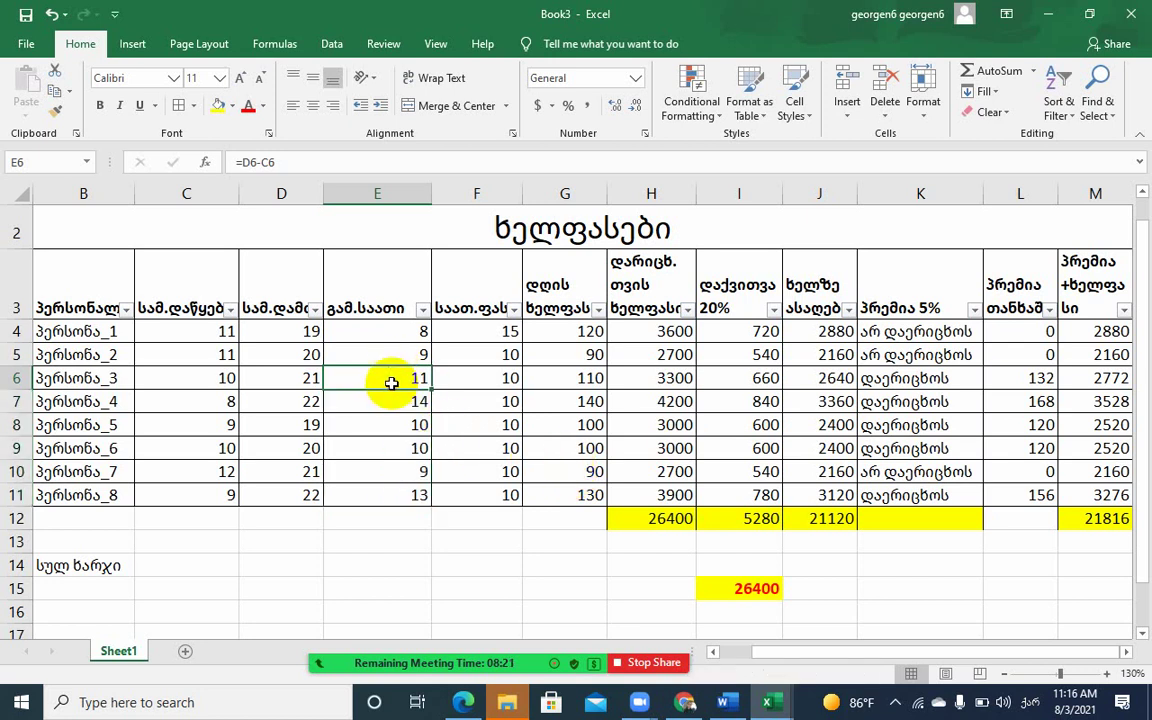
drag(386, 376, 386, 400)
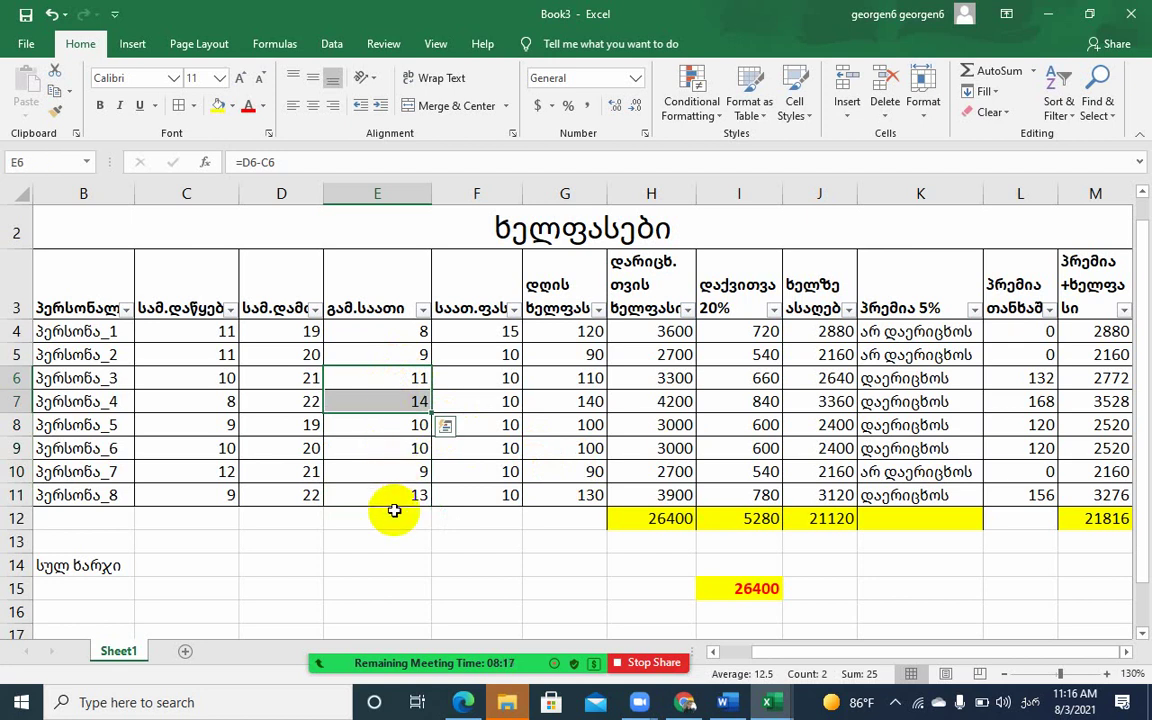
double_click(386, 428)
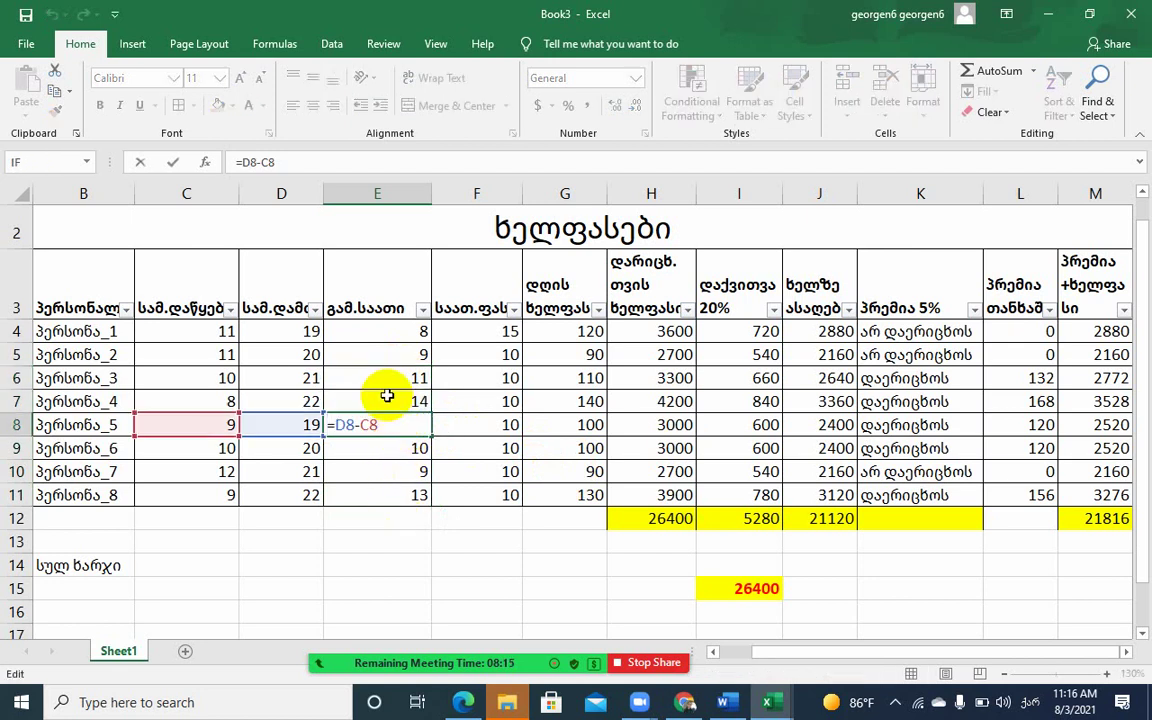
key(Return)
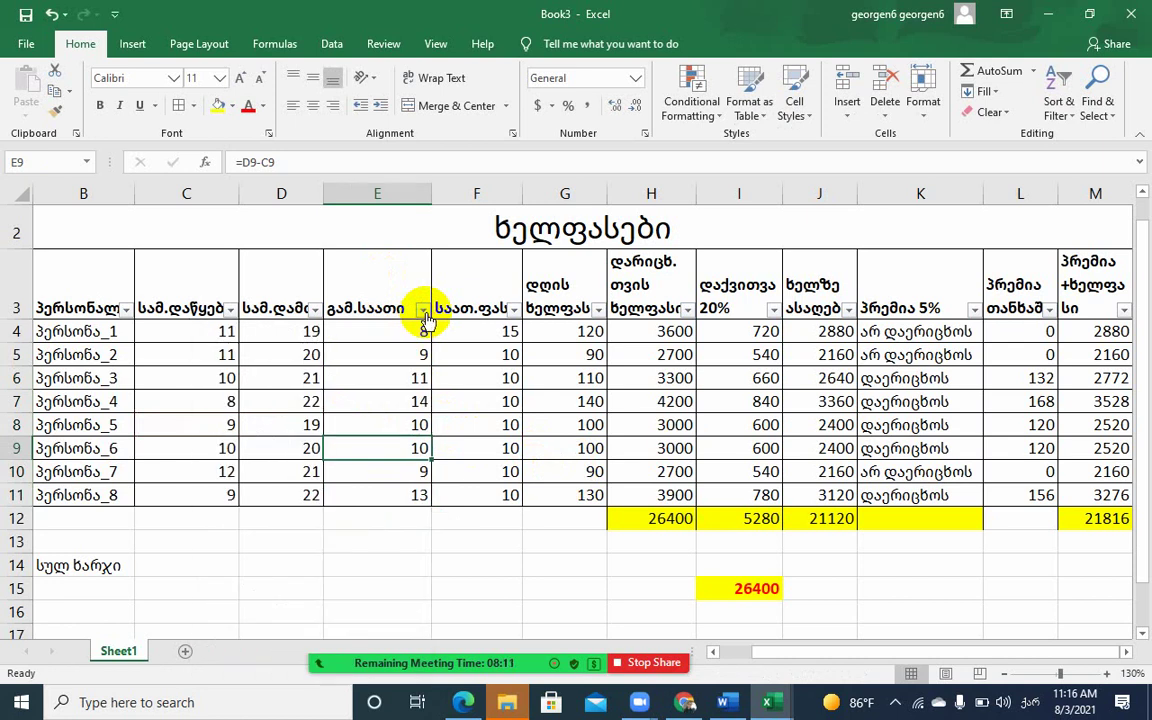
Filter hours to values of at least 10, select the visible hours cells, then clear the filter
click(424, 312)
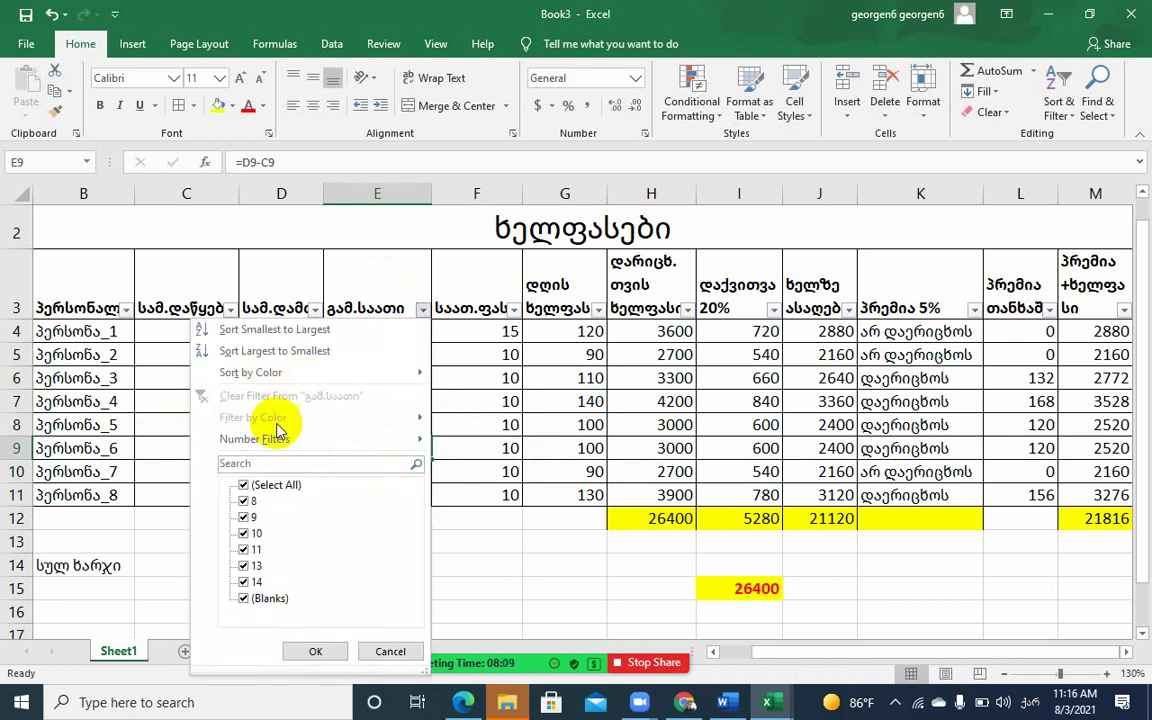
mouse_move(272, 443)
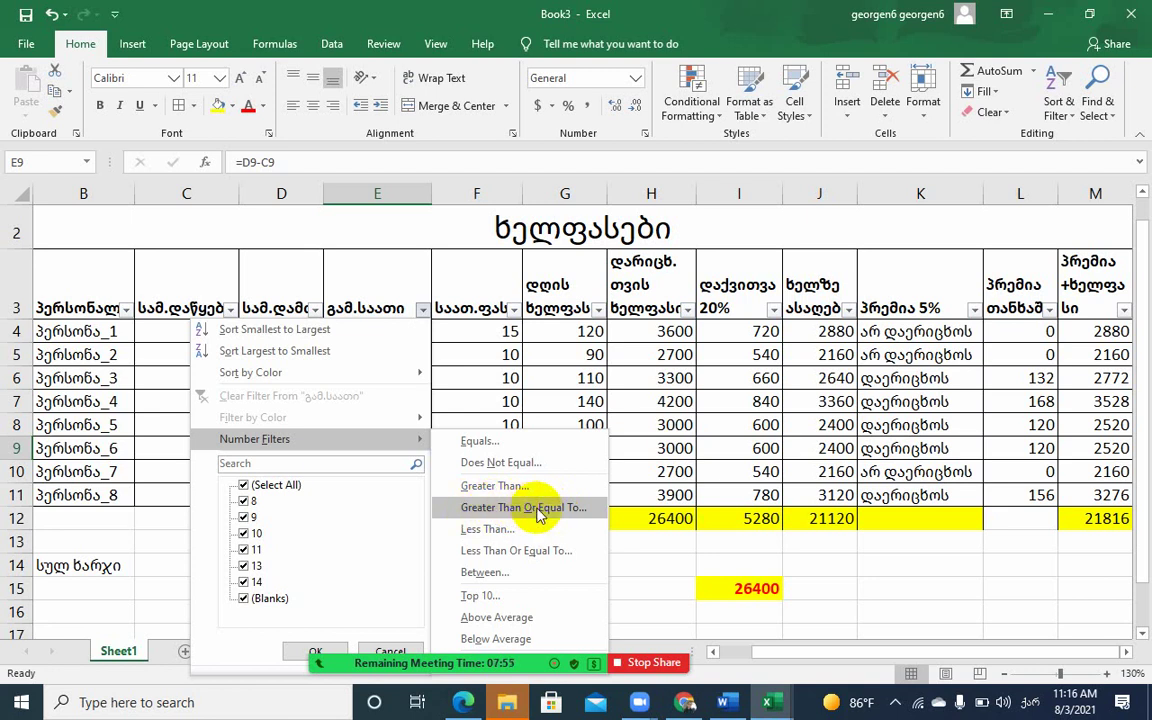
click(540, 511)
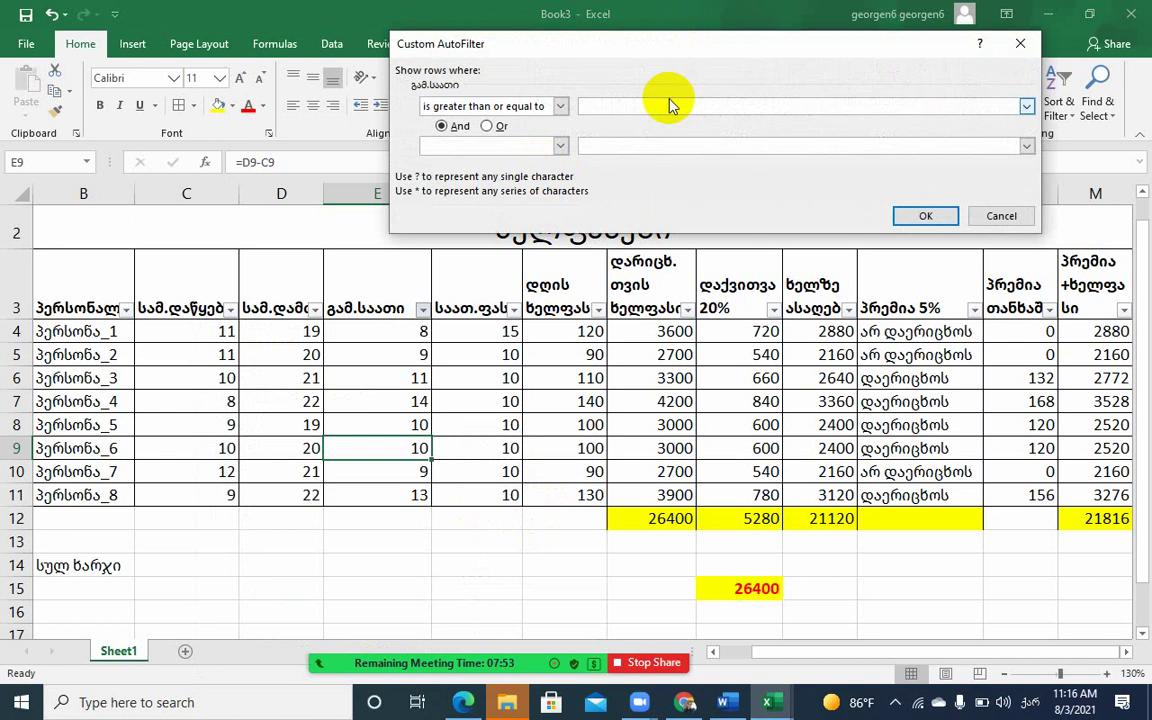
text(10)
click(910, 214)
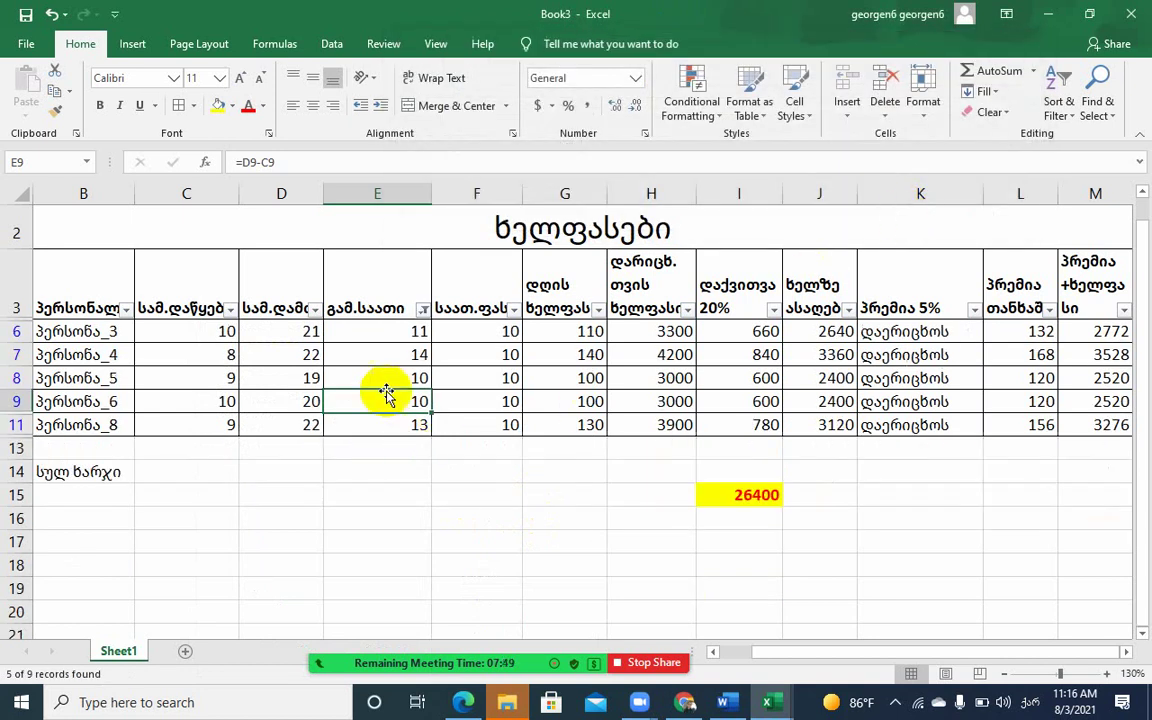
drag(380, 331, 386, 424)
click(382, 426)
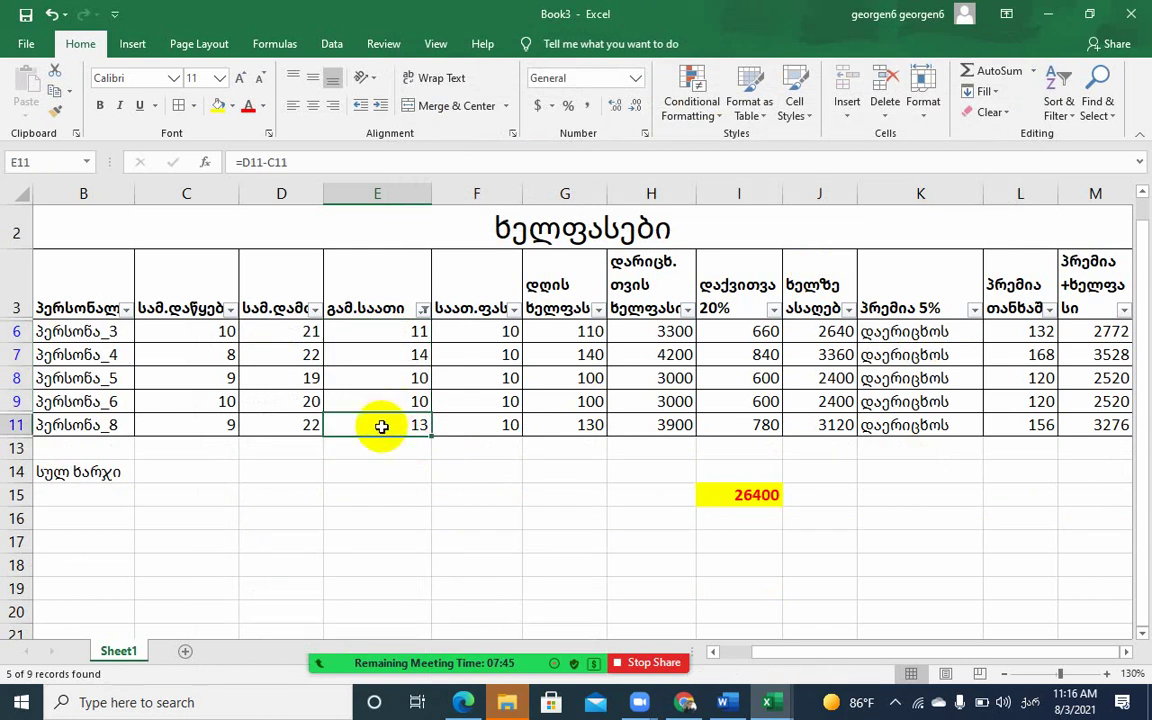
drag(381, 330, 381, 425)
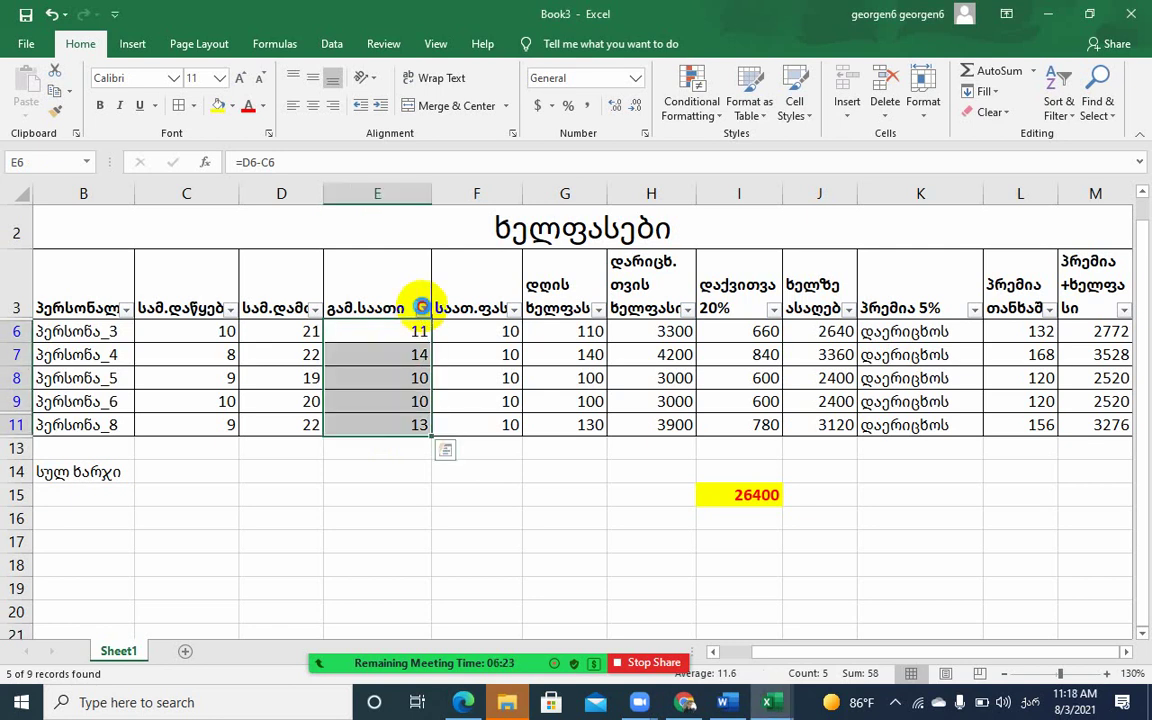
click(422, 307)
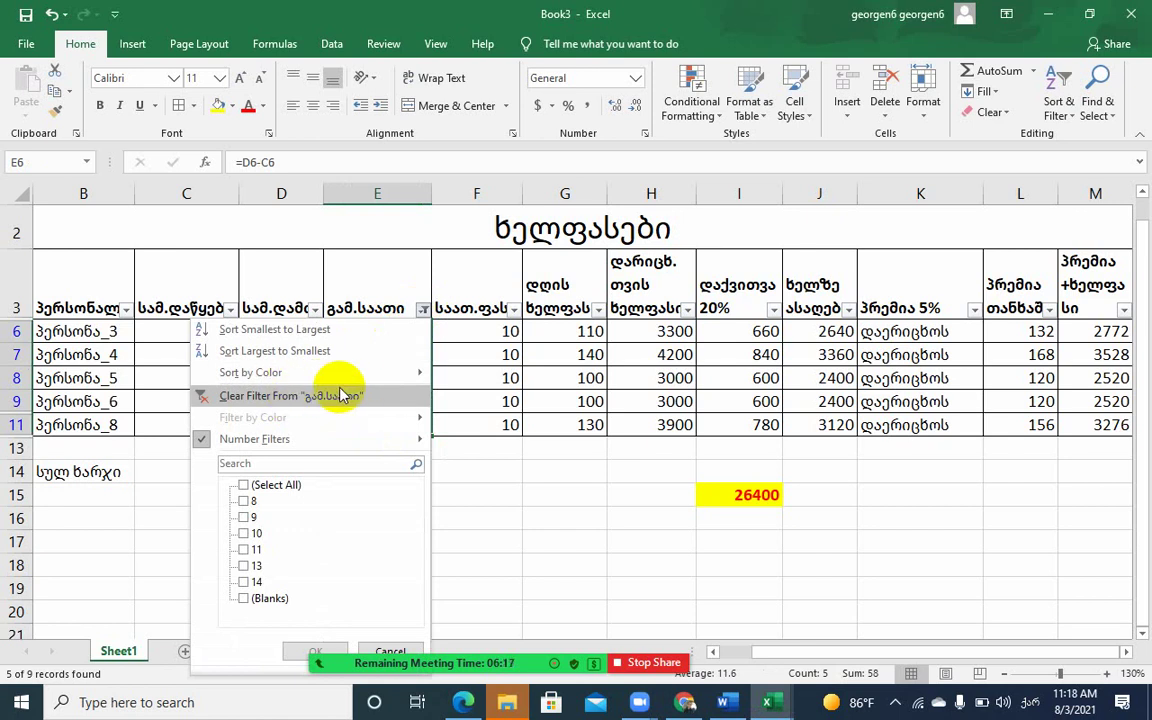
click(300, 397)
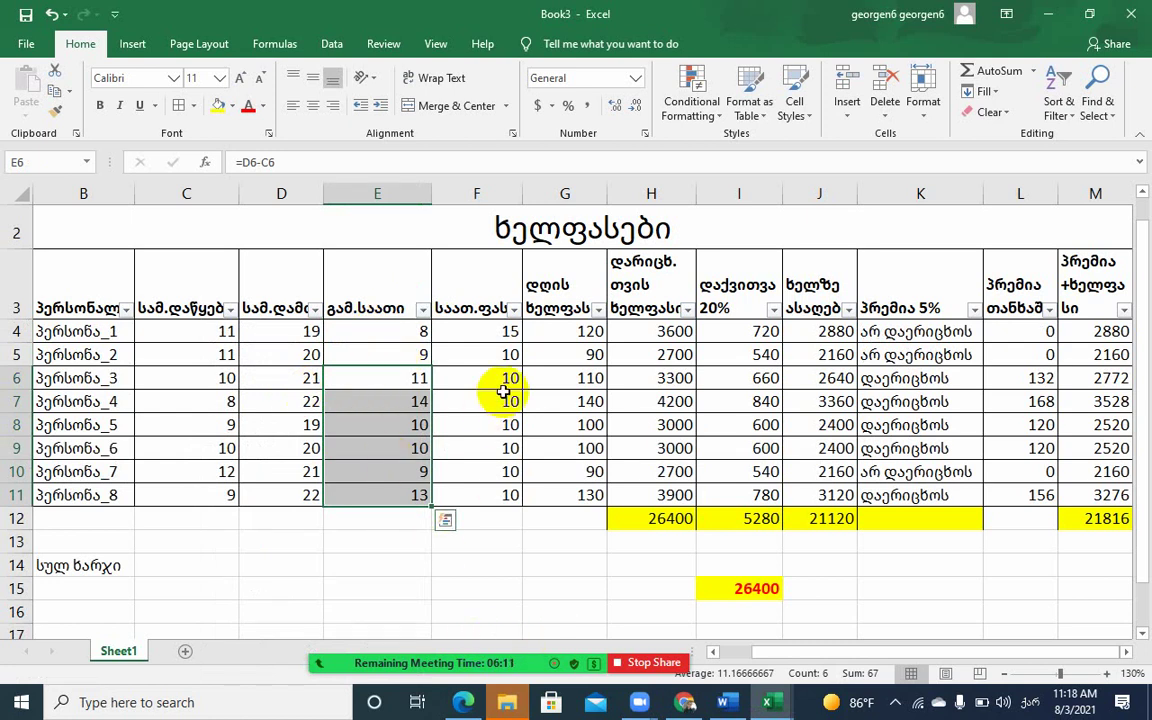
Filter the monthly salary column to show only salaries above 4000, then view H7's formula
click(380, 331)
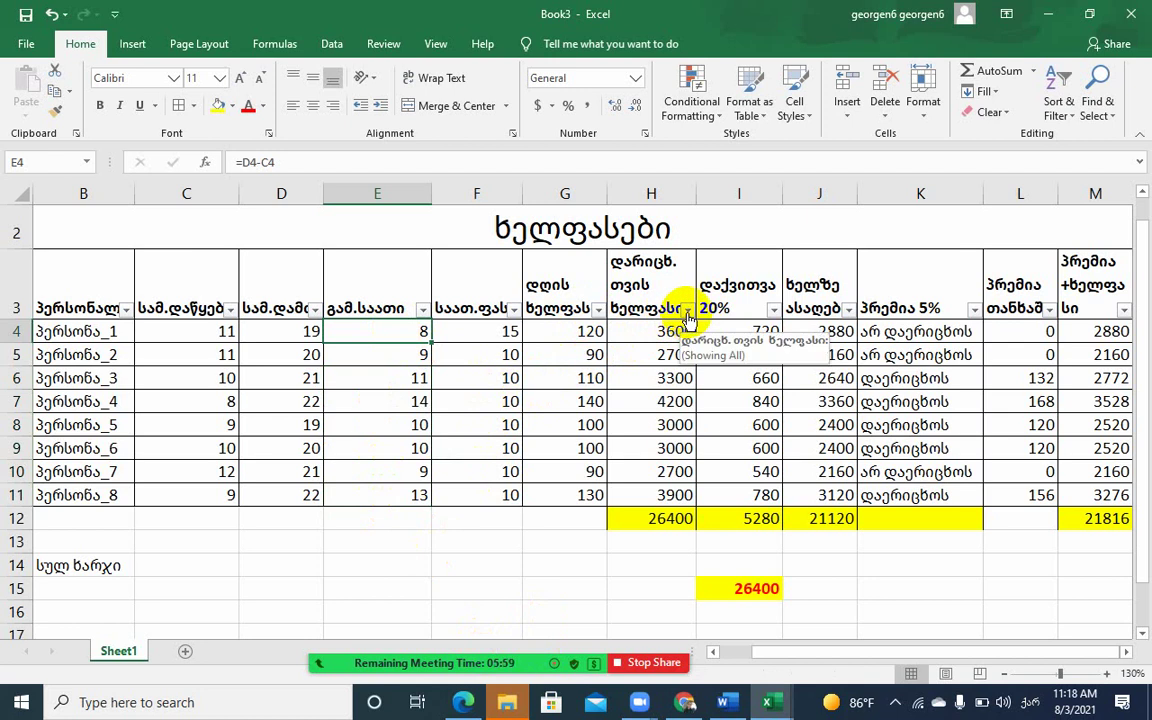
click(688, 312)
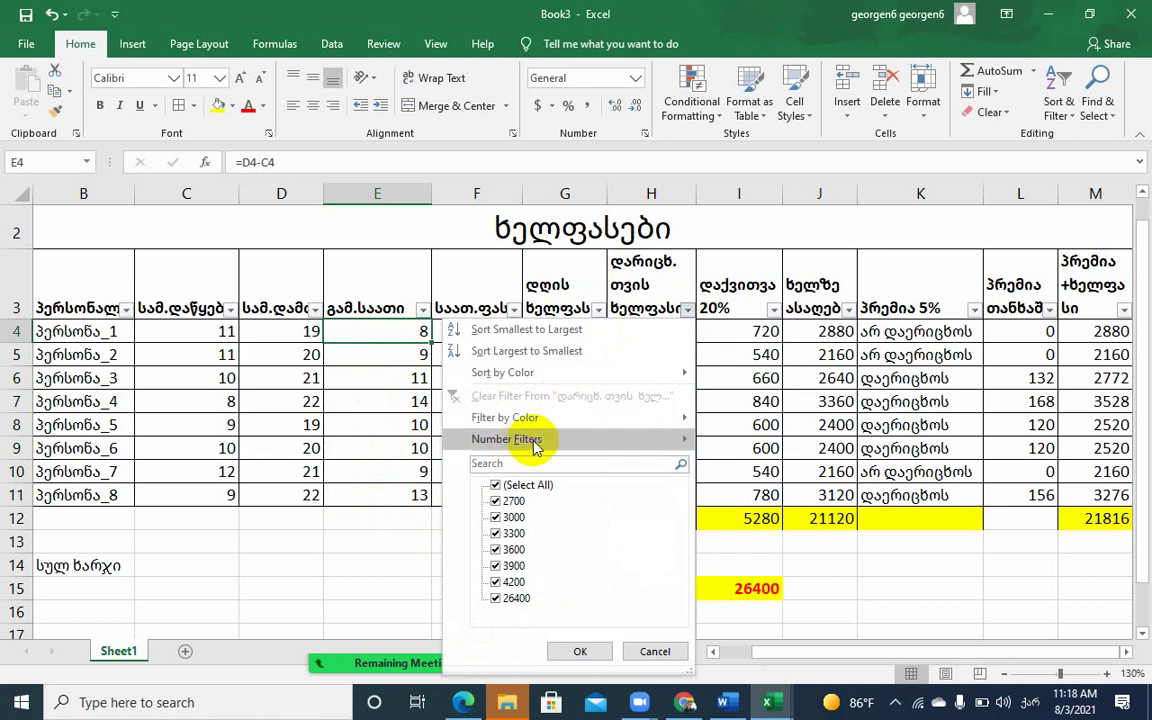
mouse_move(668, 440)
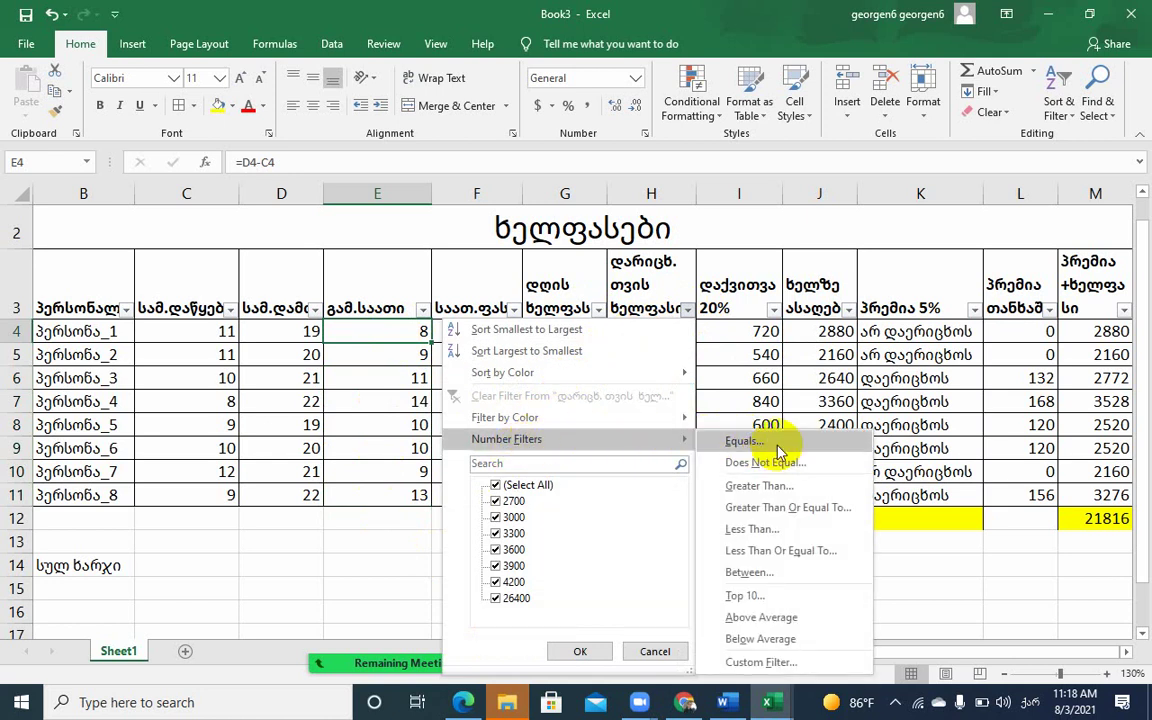
click(735, 486)
text(4000)
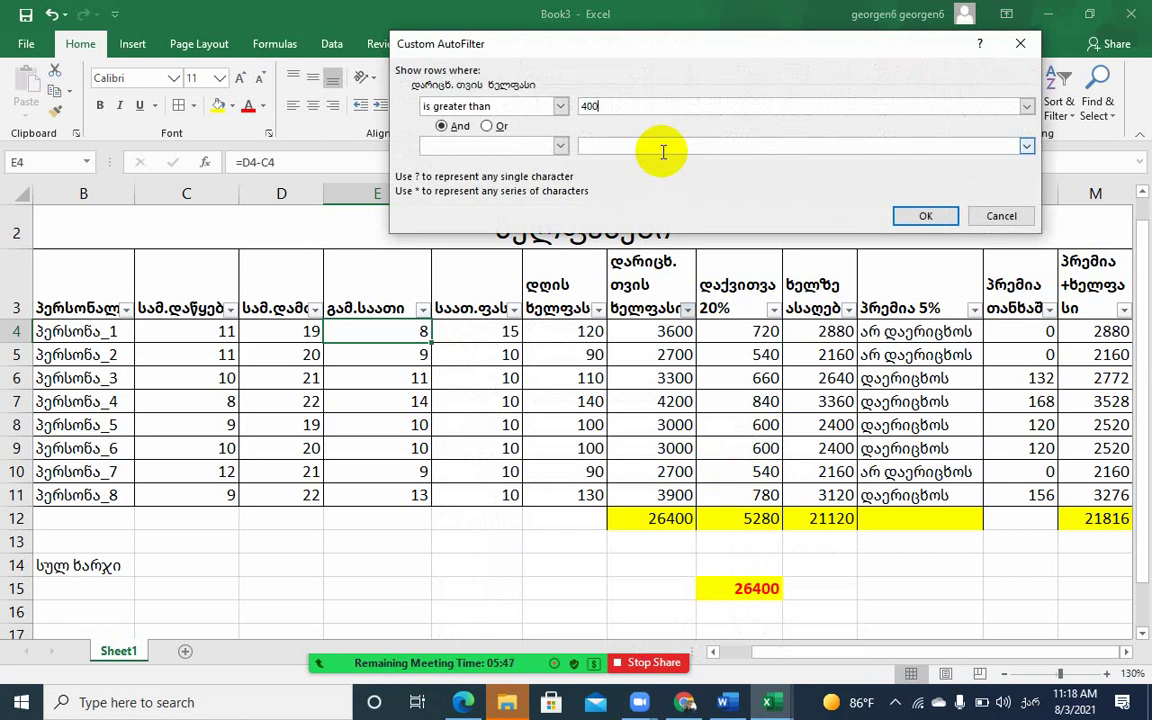
click(928, 218)
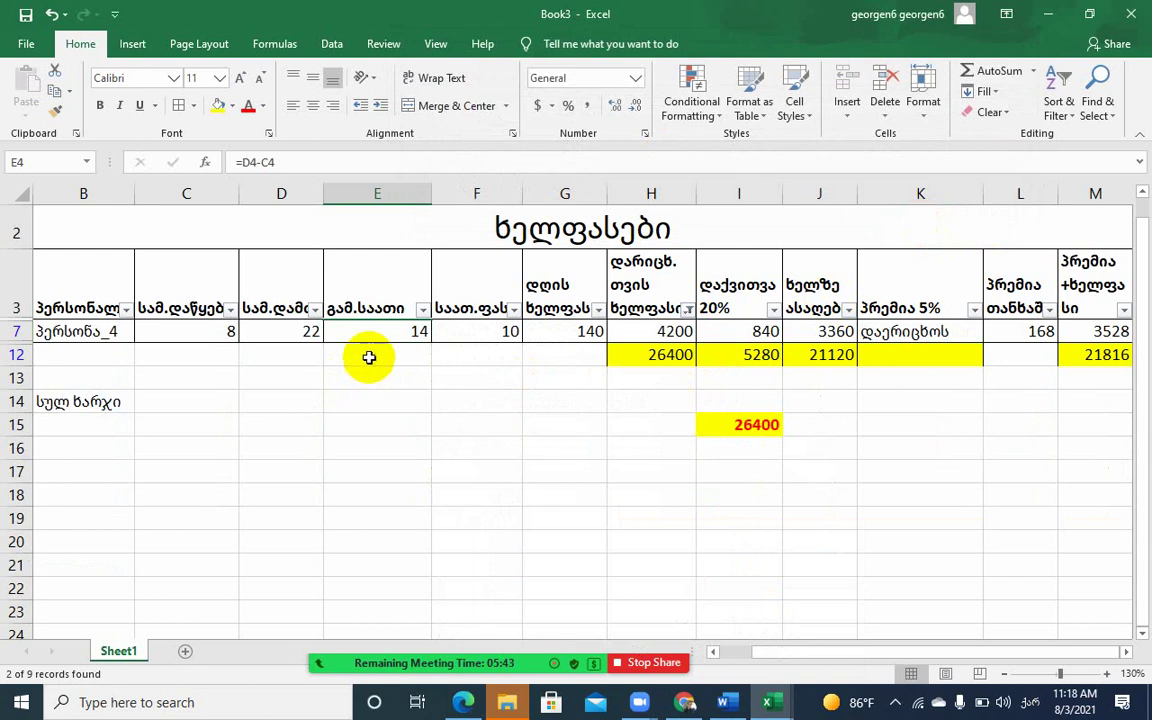
click(650, 332)
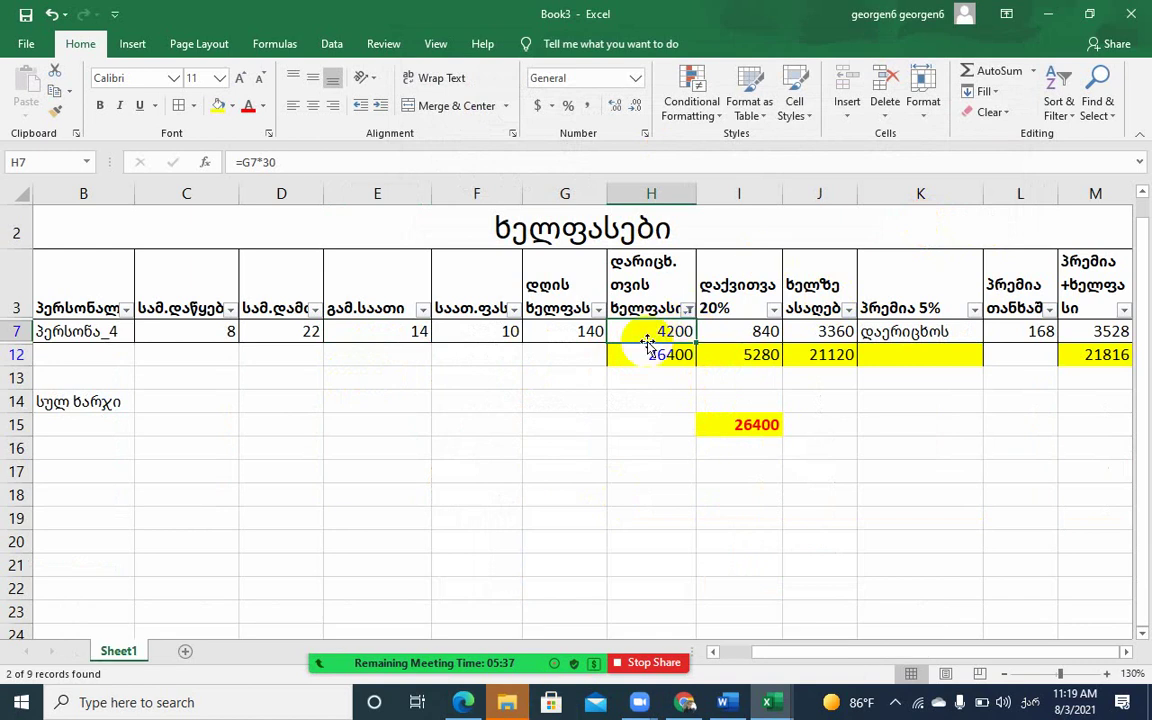
Remove the column H filter so all eight employee rows return, then select J4
click(688, 309)
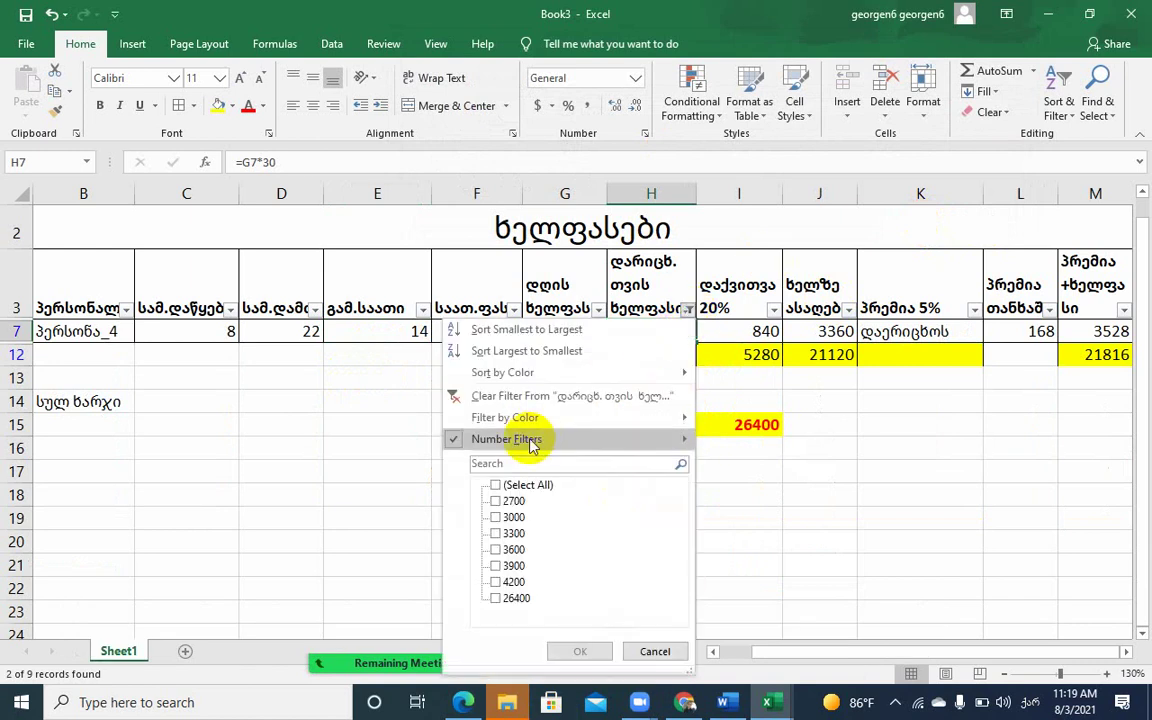
click(482, 393)
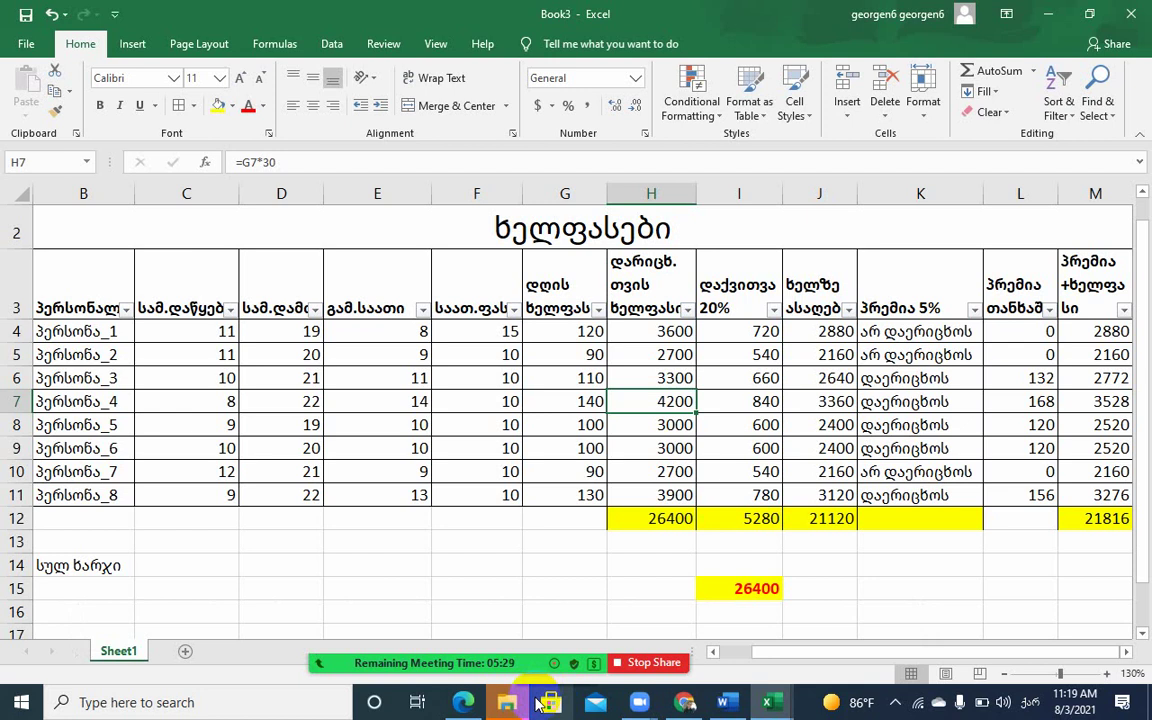
click(813, 334)
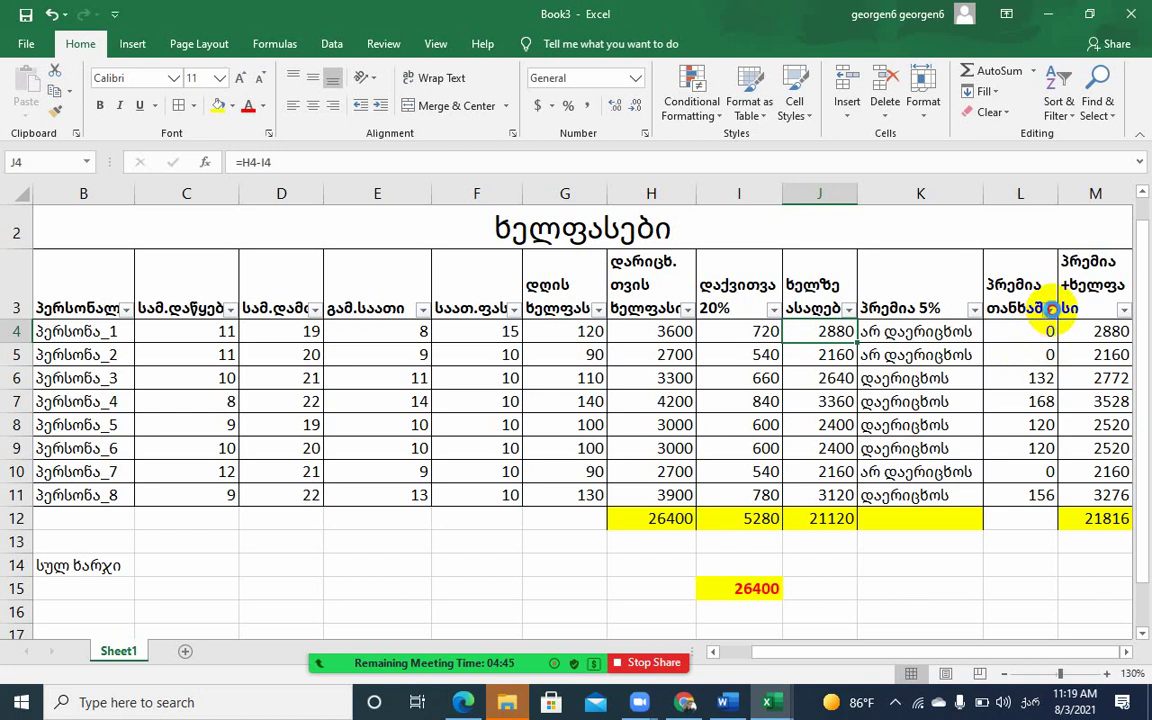
click(1049, 309)
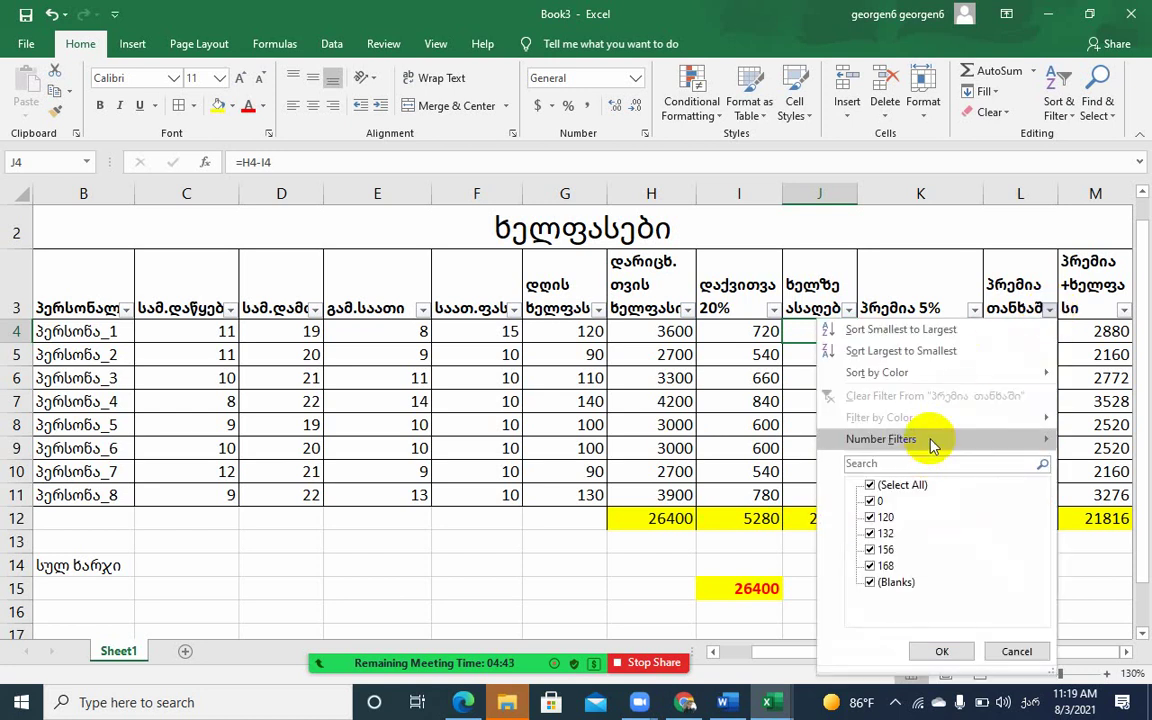
mouse_move(930, 443)
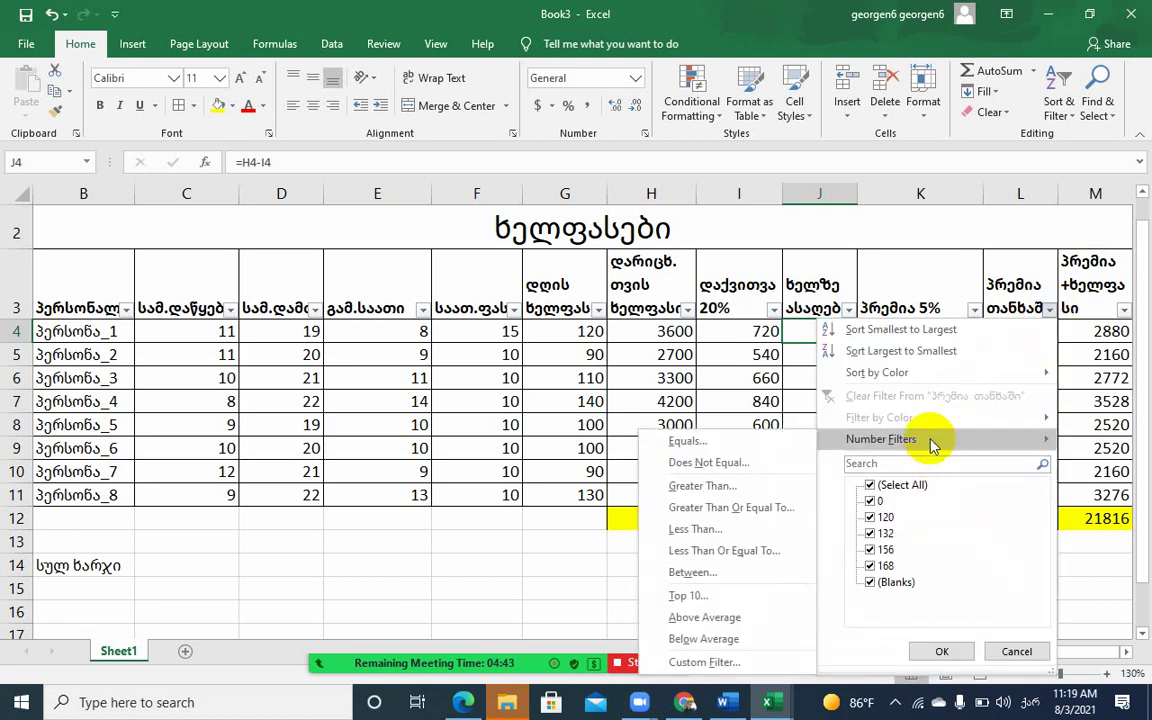
click(713, 533)
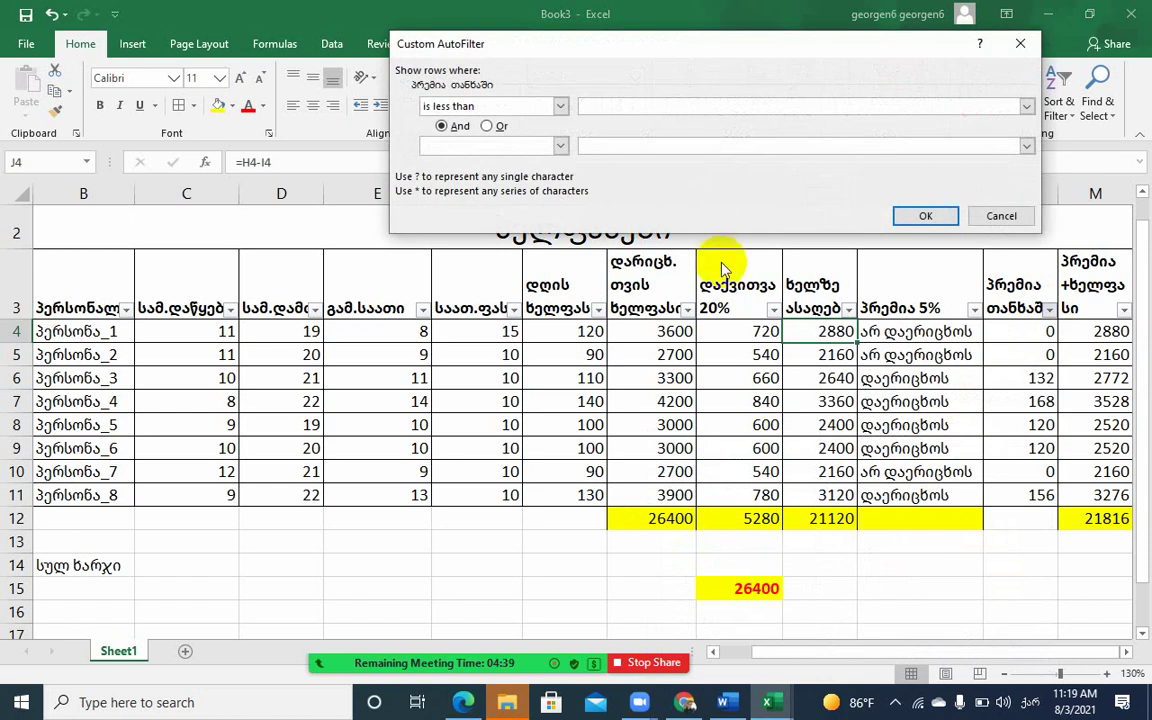
text(1)
text(50)
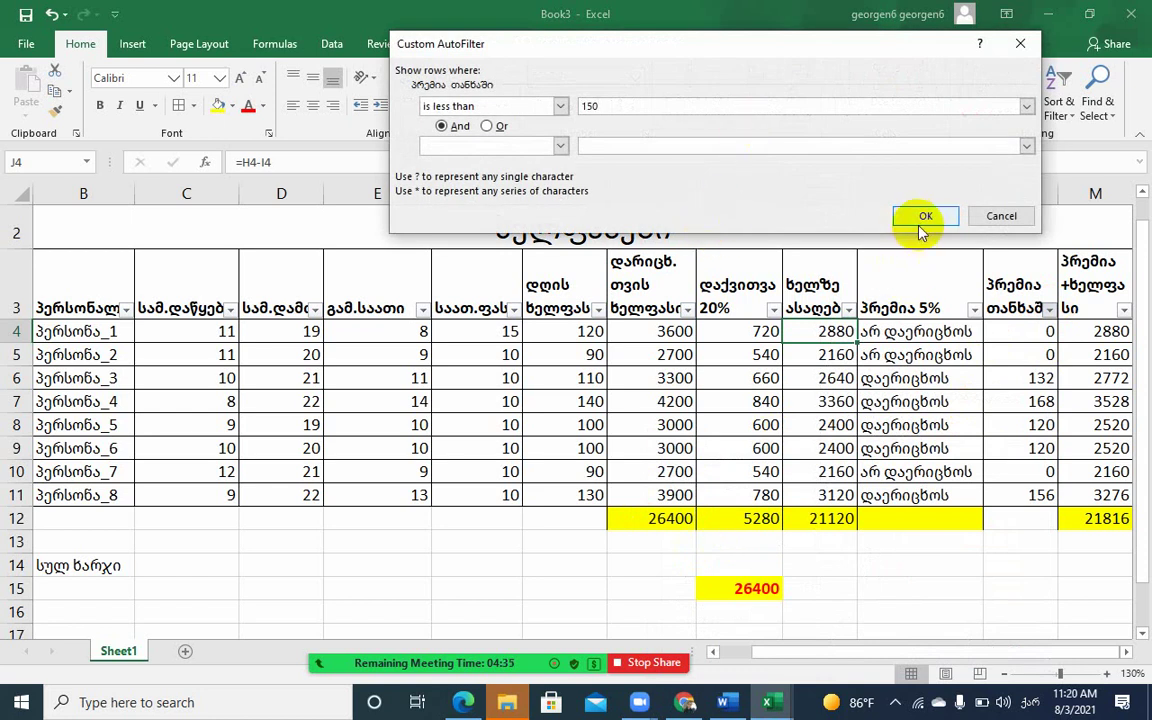
click(920, 222)
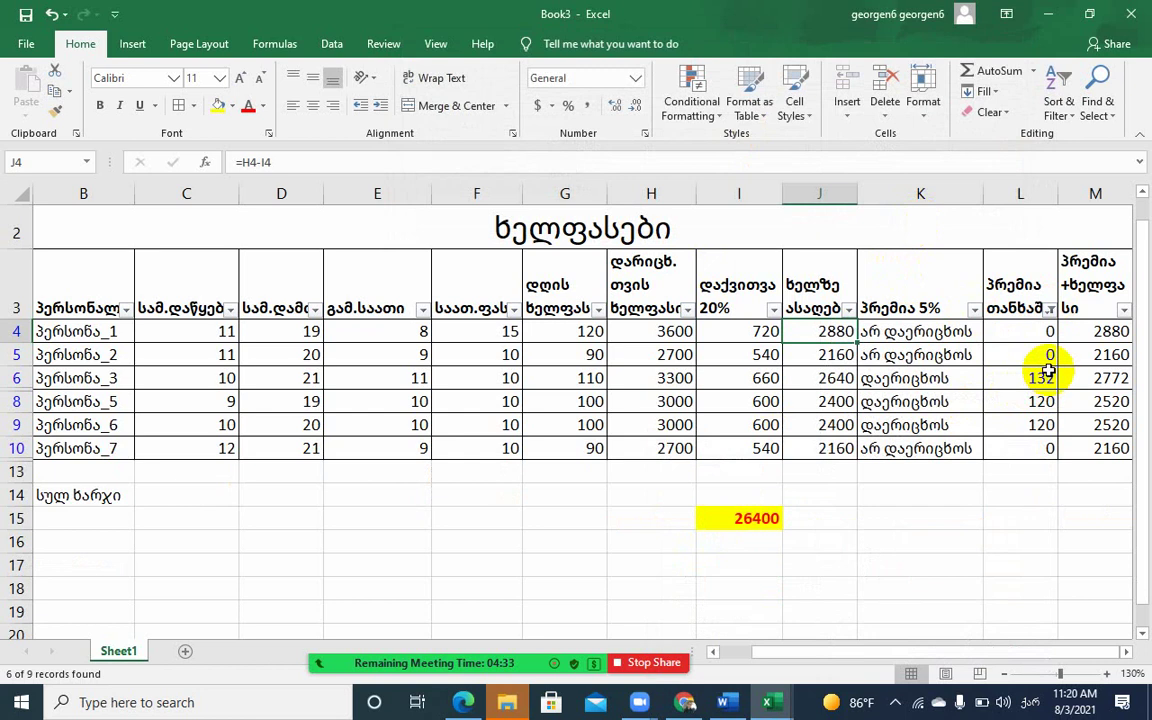
drag(1025, 331, 1029, 430)
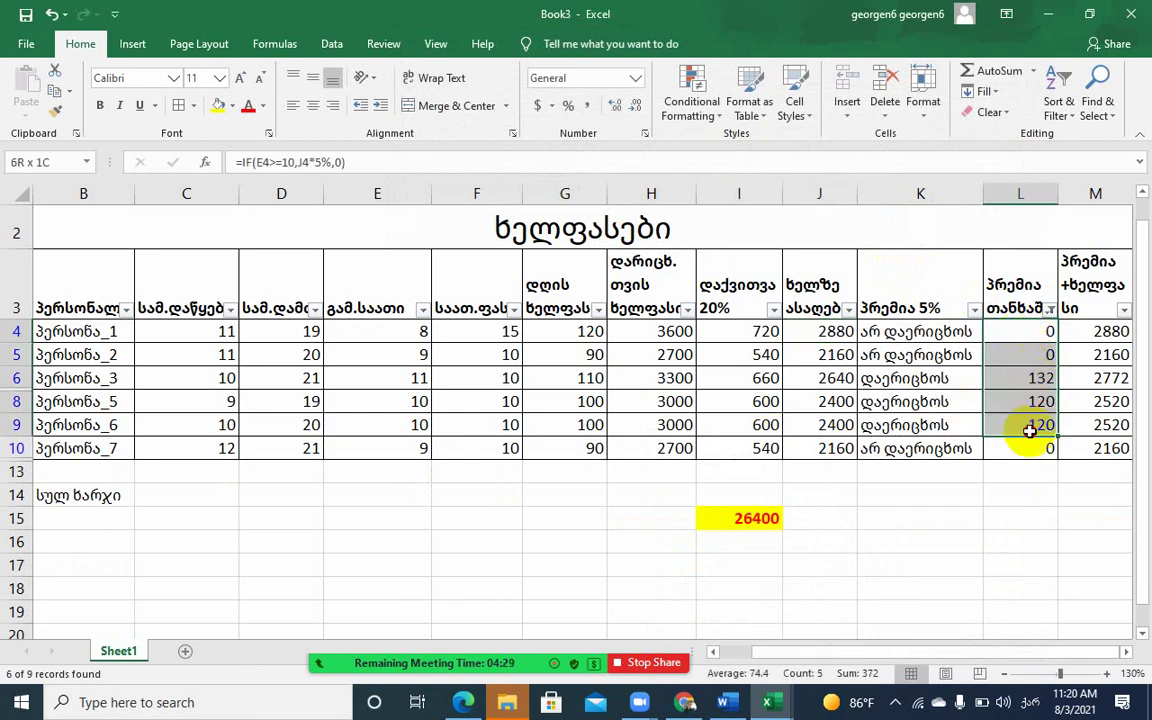
drag(1029, 430, 1029, 430)
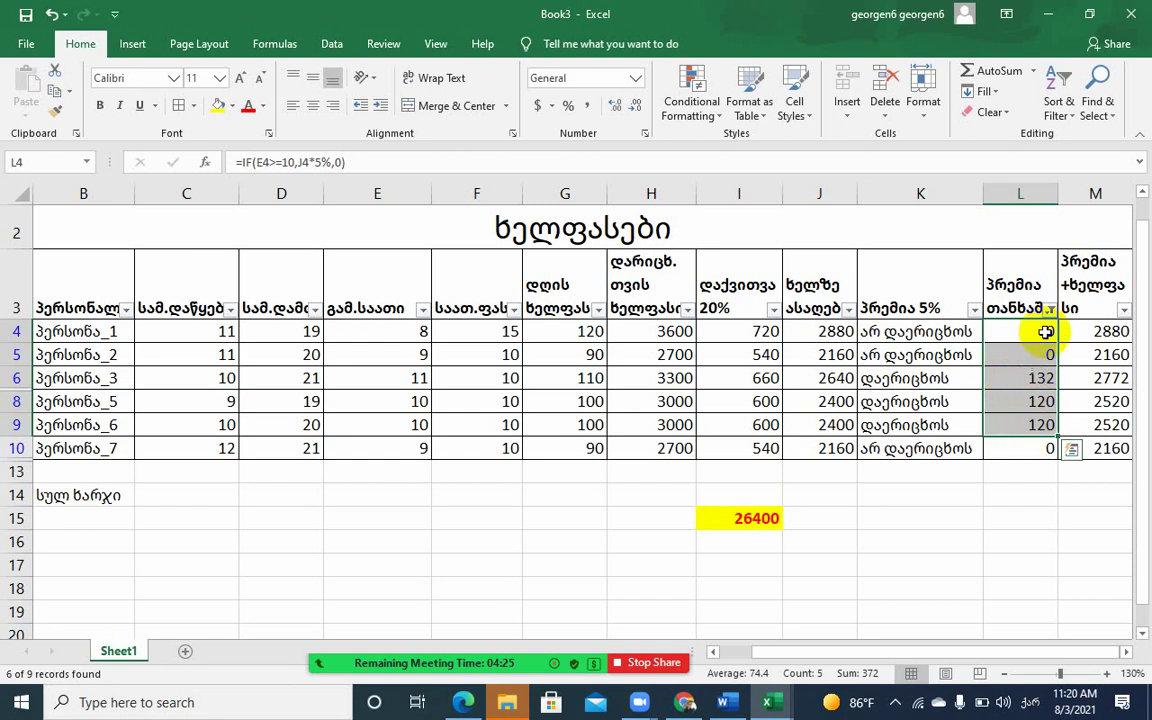
click(1049, 308)
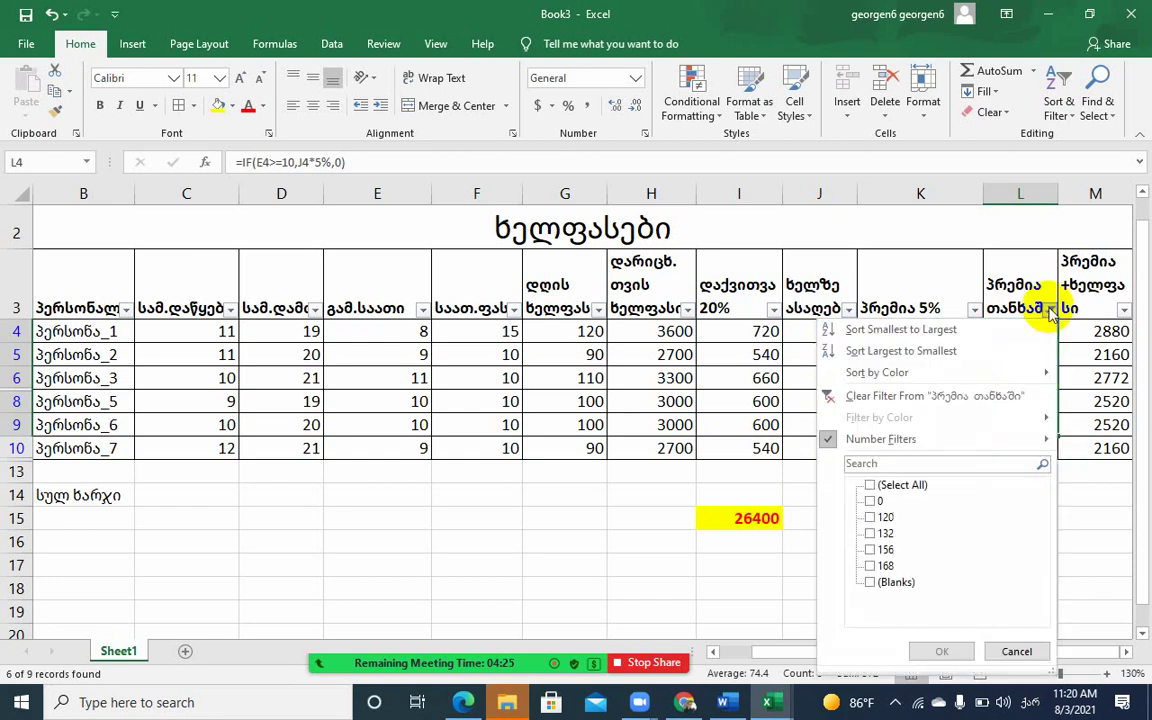
click(905, 397)
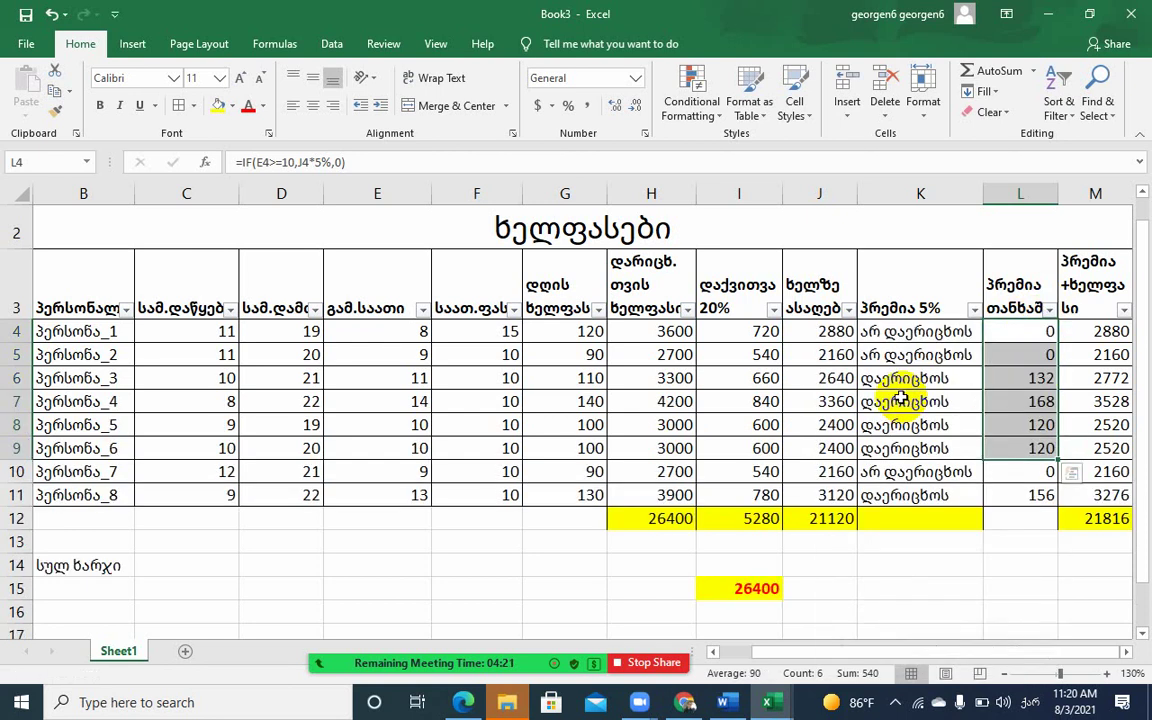
click(380, 378)
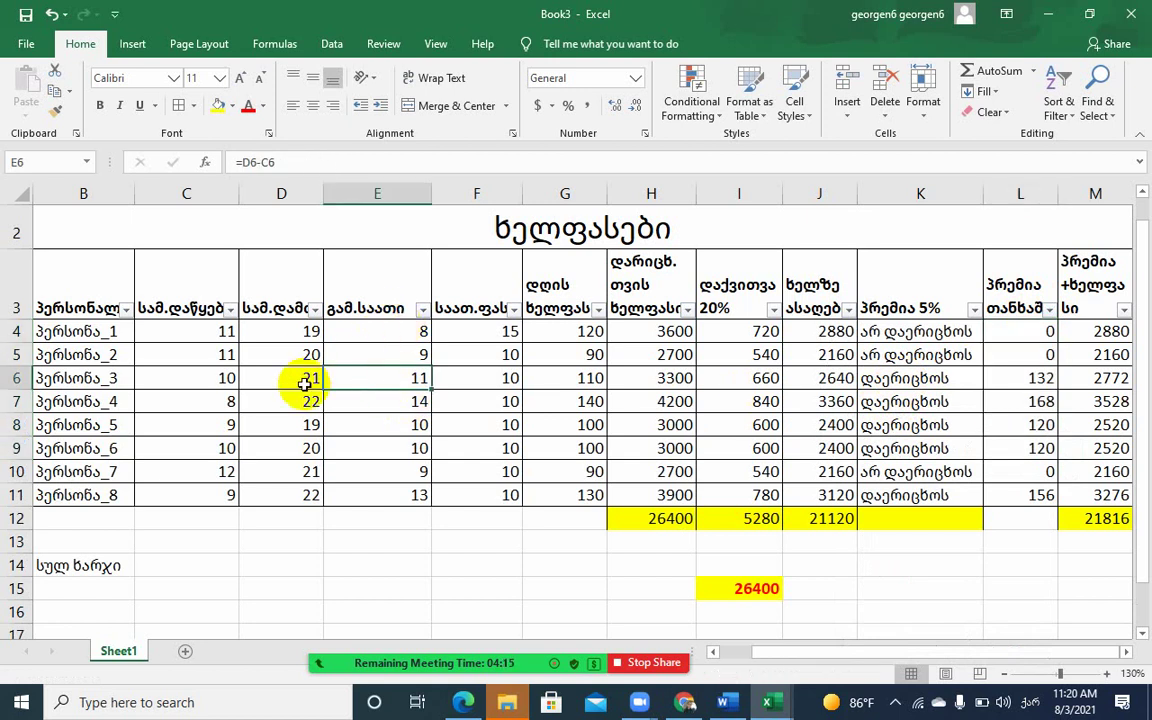
click(230, 310)
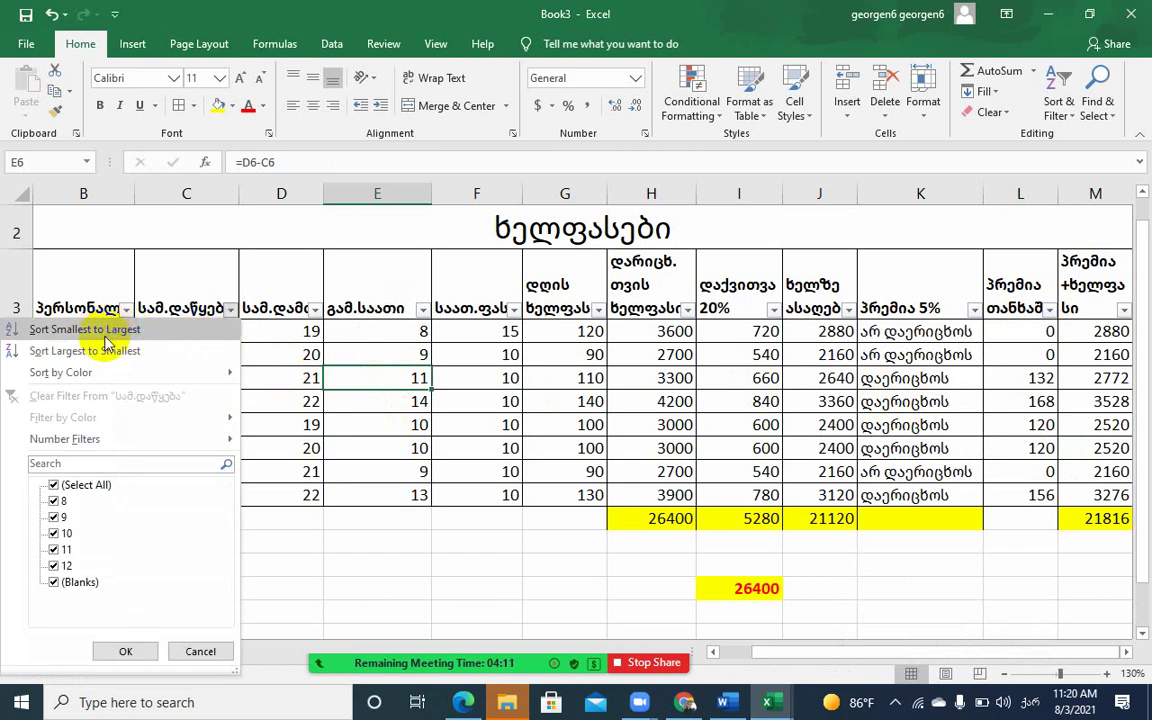
click(350, 333)
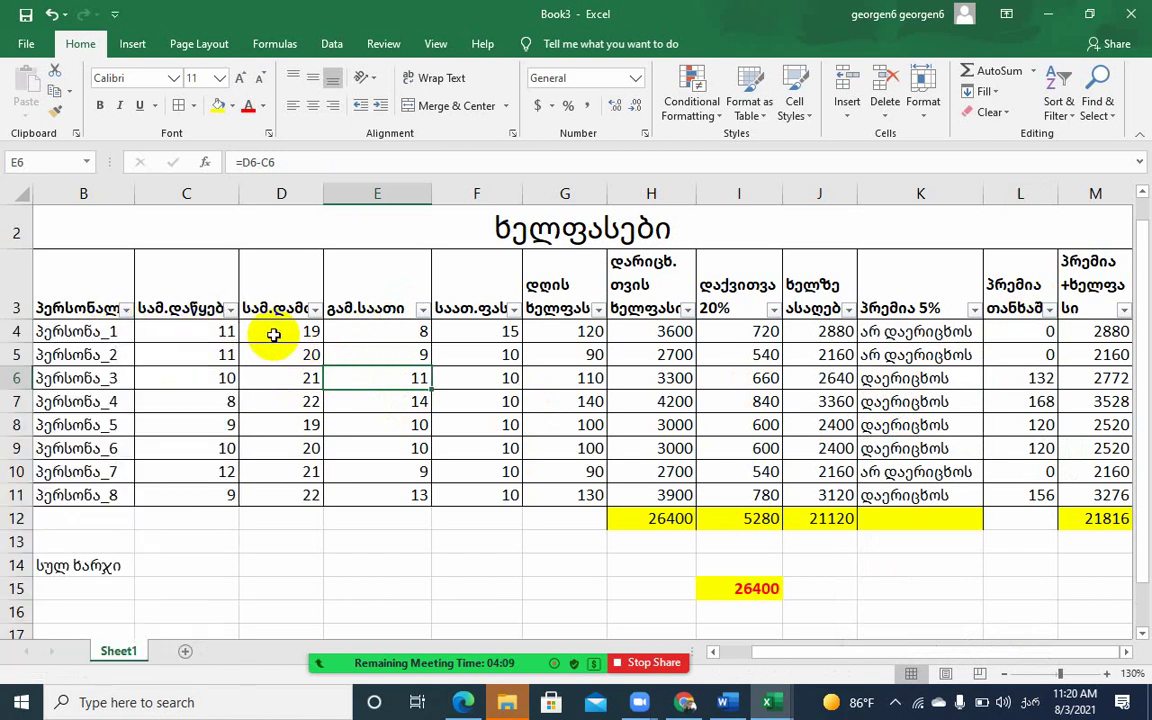
Sort the employee rows by column L premium ascending, from the 0 bonuses up to 168
drag(205, 331, 199, 491)
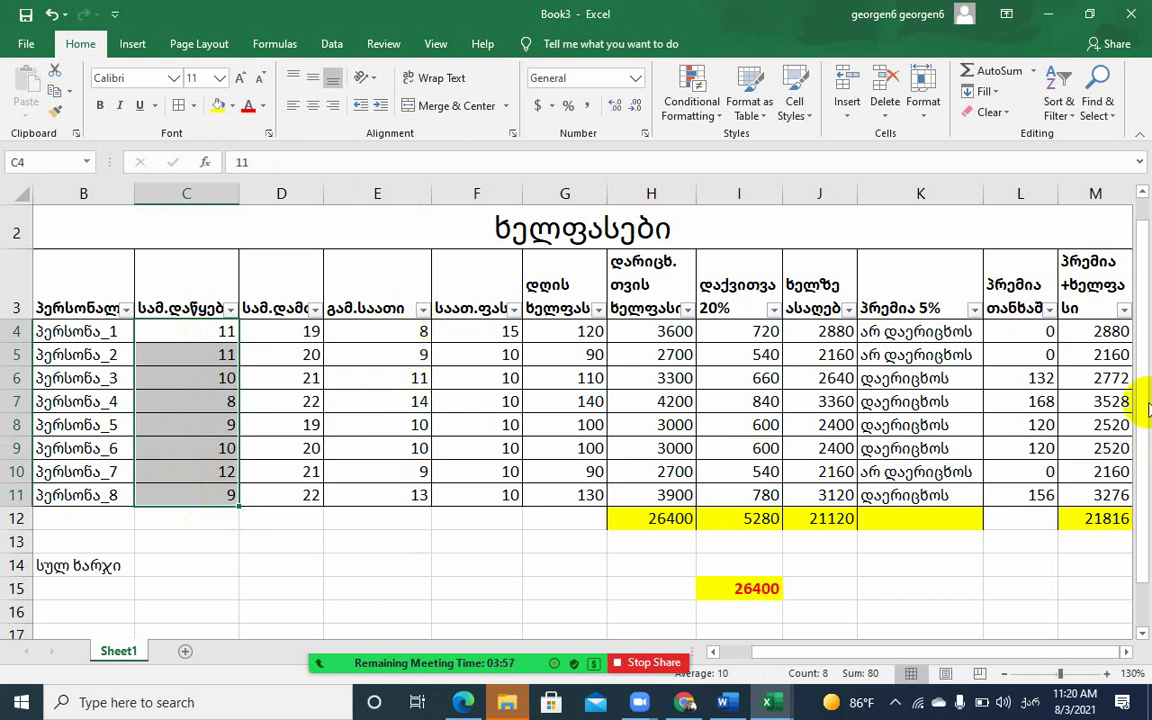
click(1048, 309)
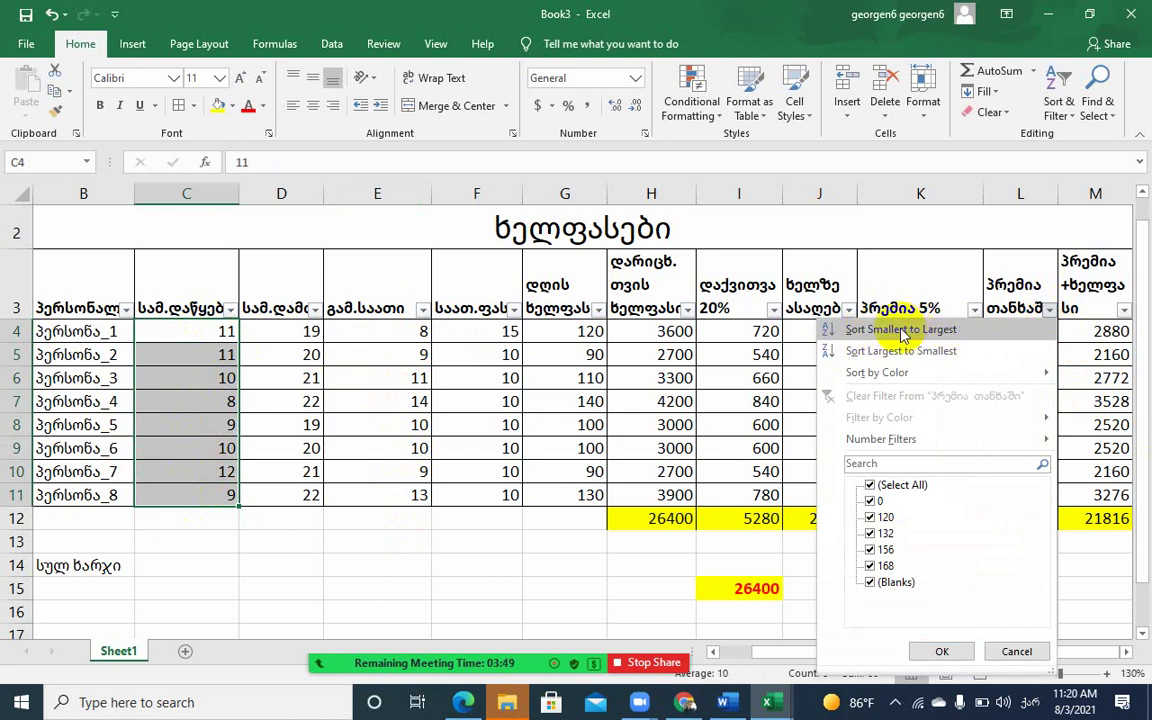
click(906, 331)
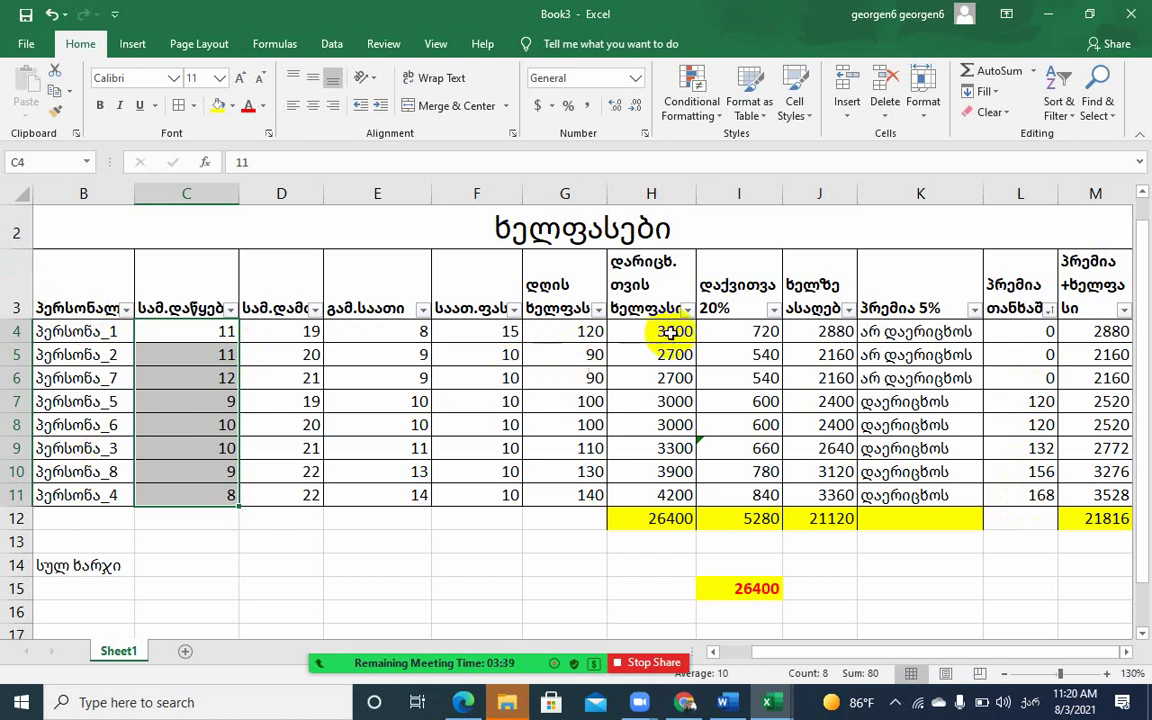
Sort by the column I deduction ascending, then descending, and finally ascending again
click(775, 310)
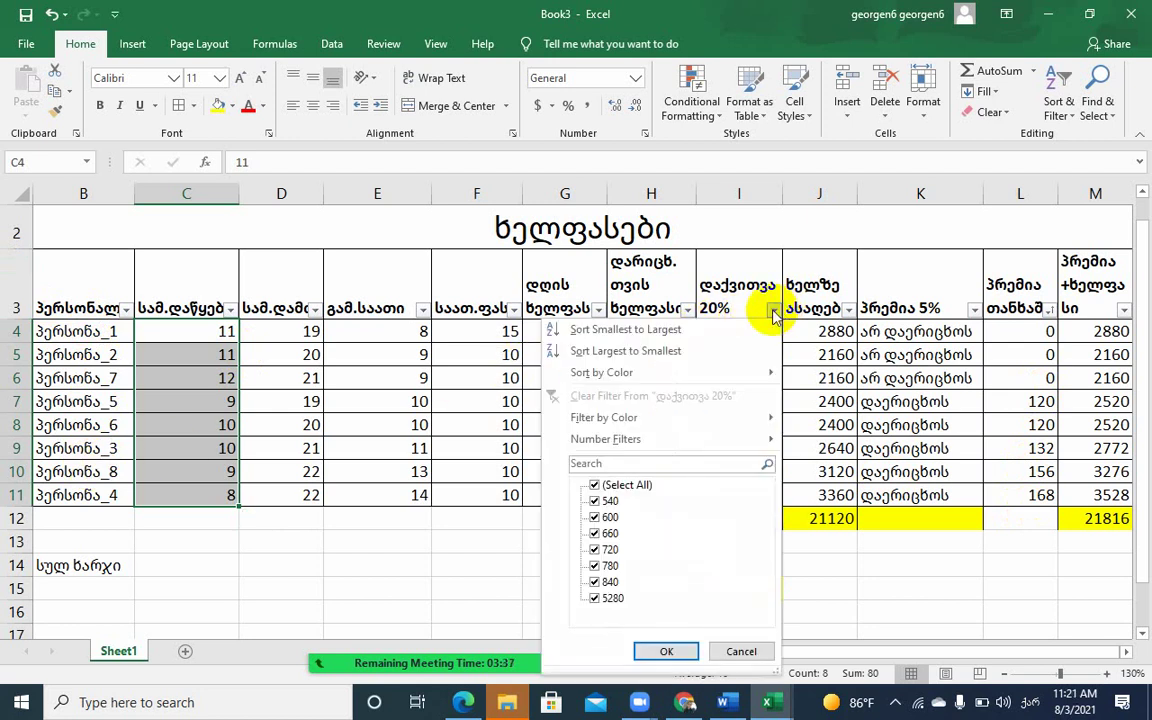
click(627, 329)
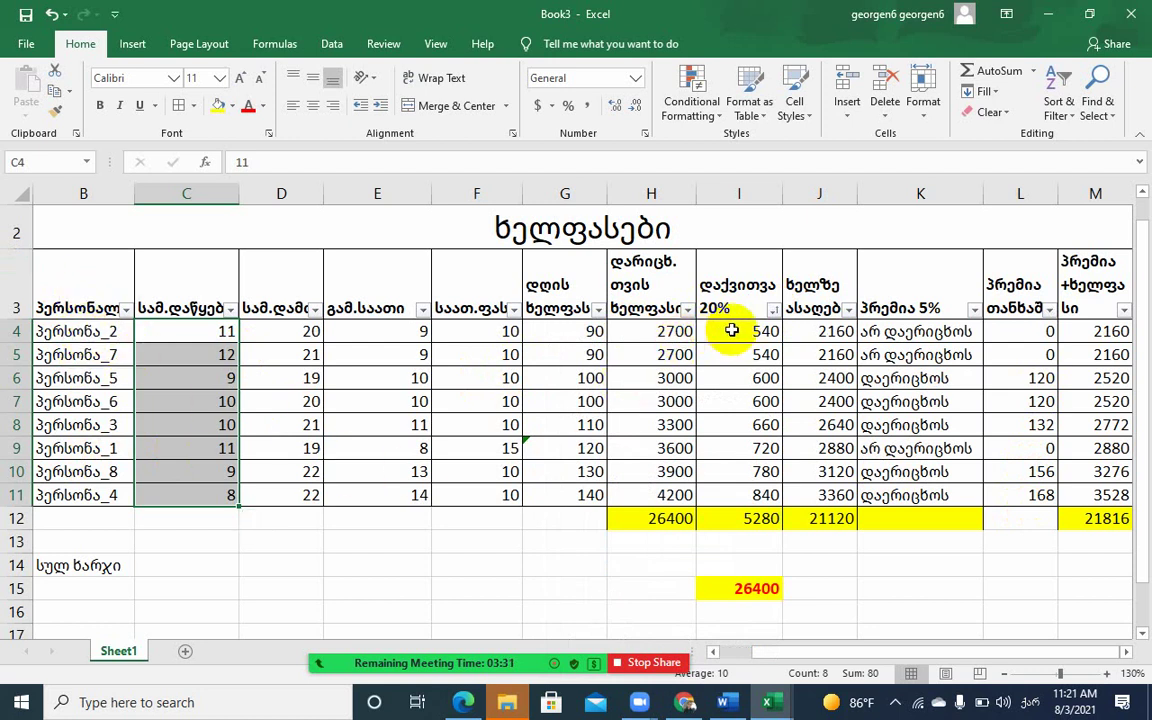
drag(735, 330, 757, 497)
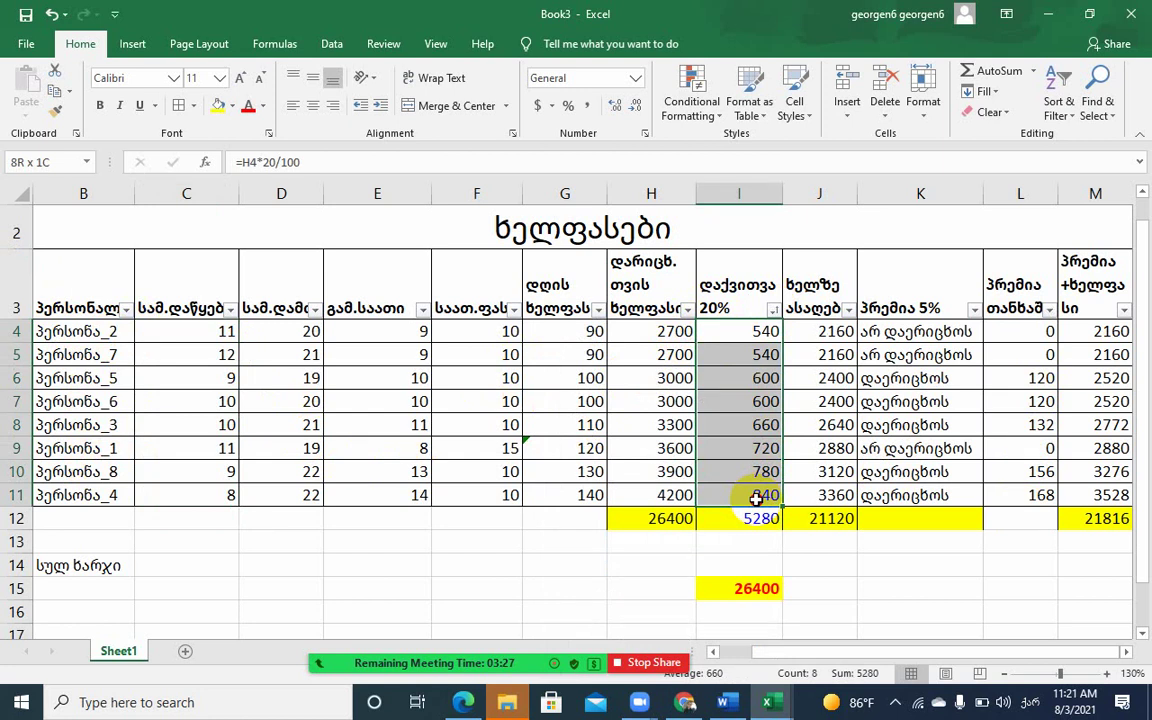
drag(757, 497, 757, 497)
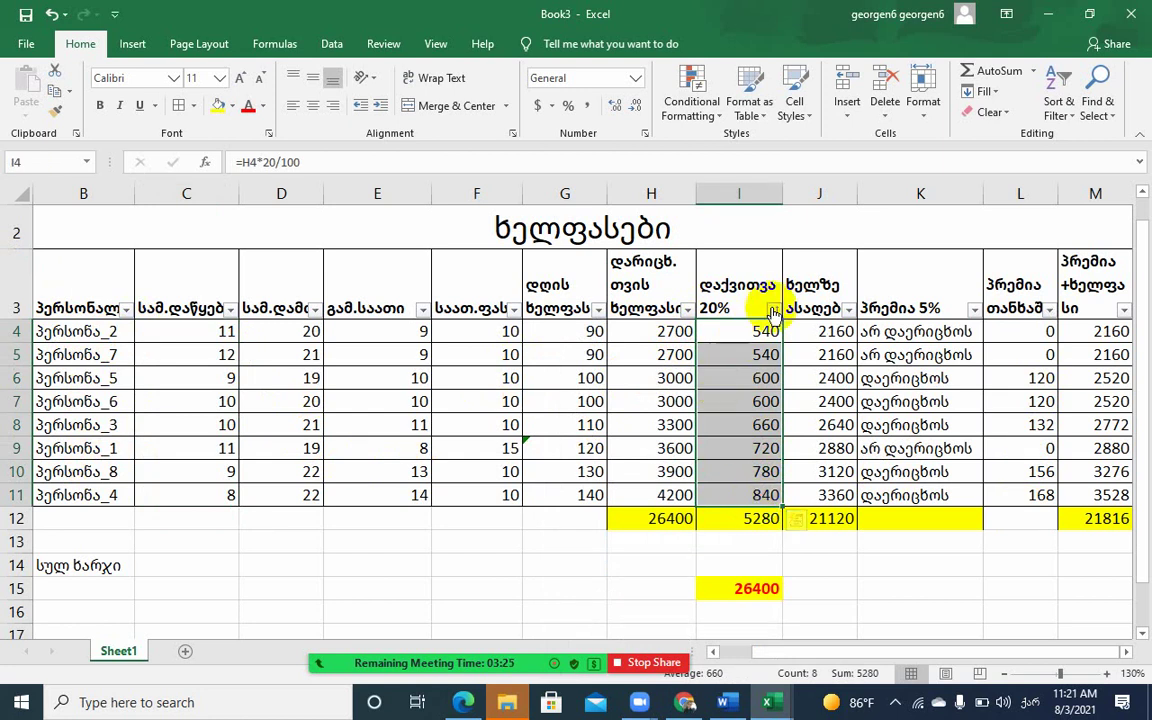
click(775, 310)
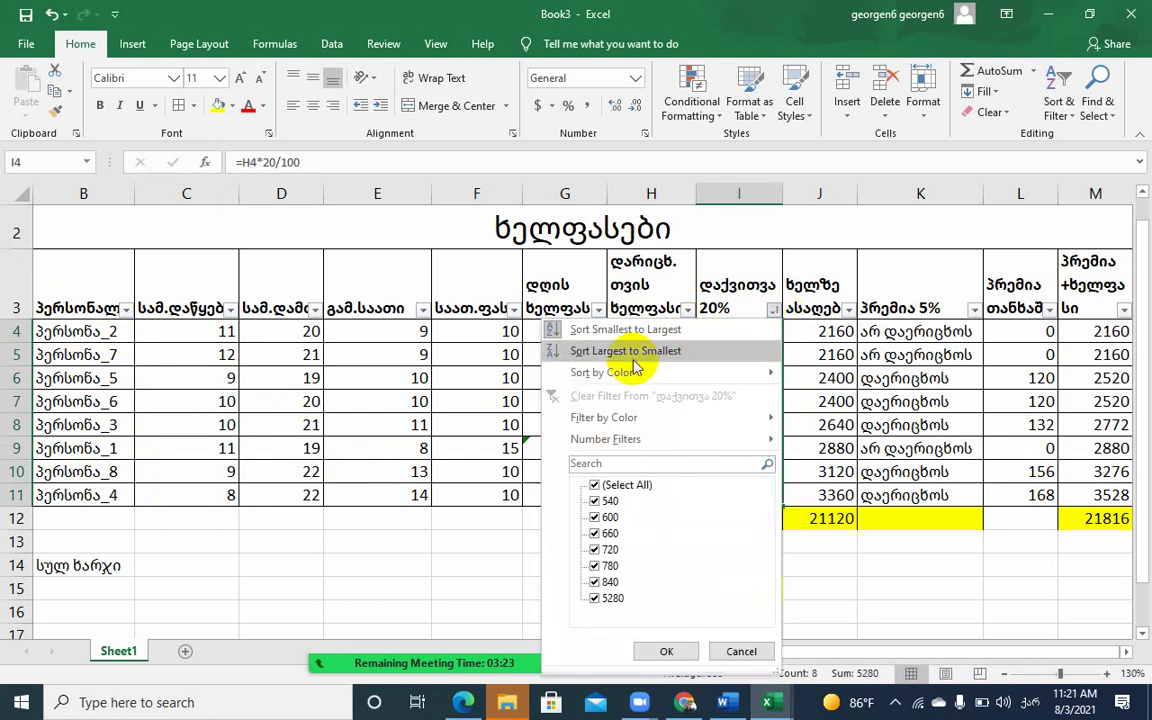
click(570, 350)
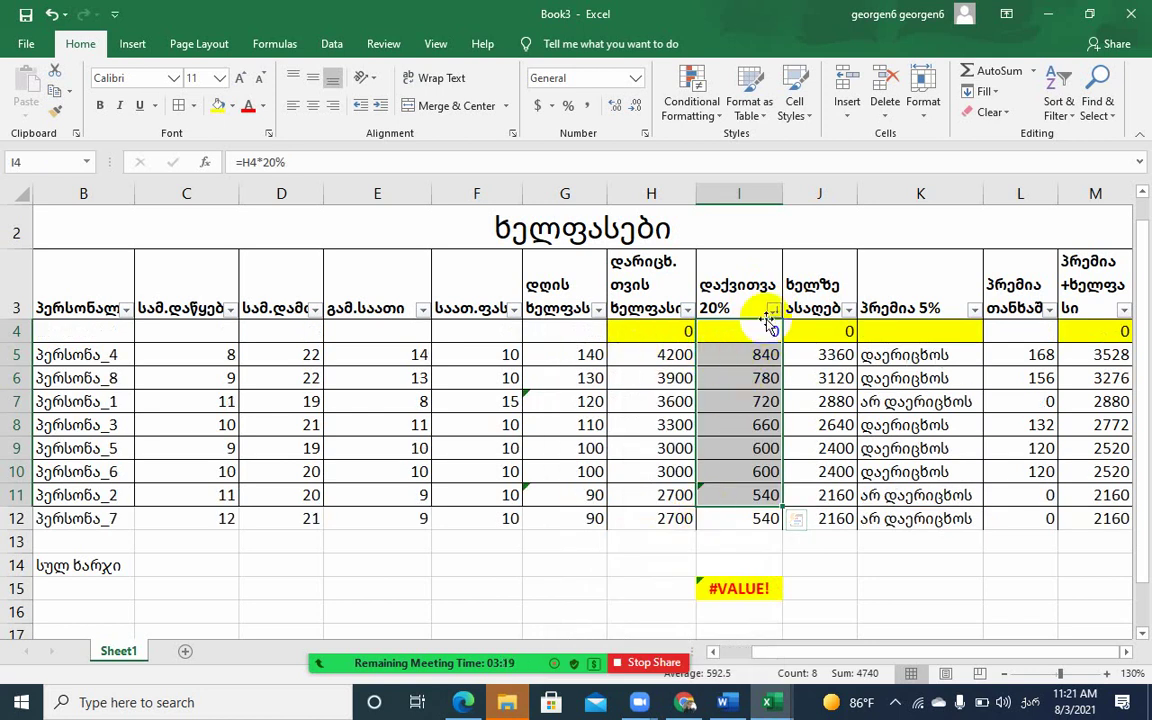
click(774, 310)
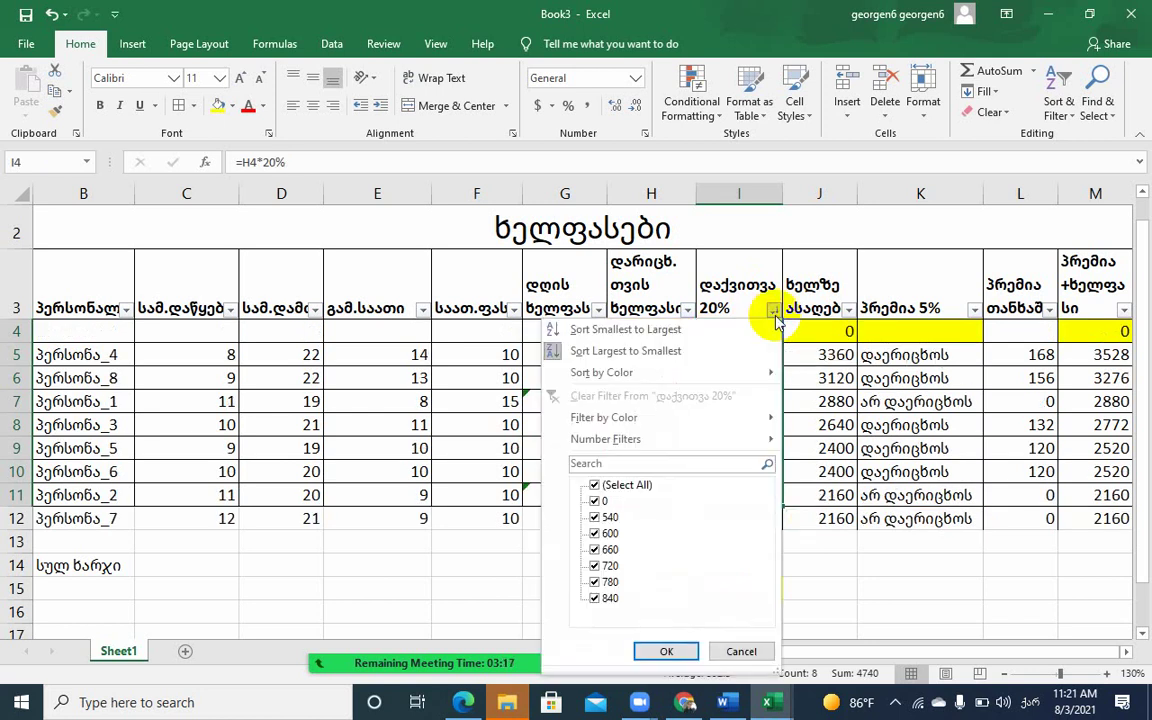
click(633, 330)
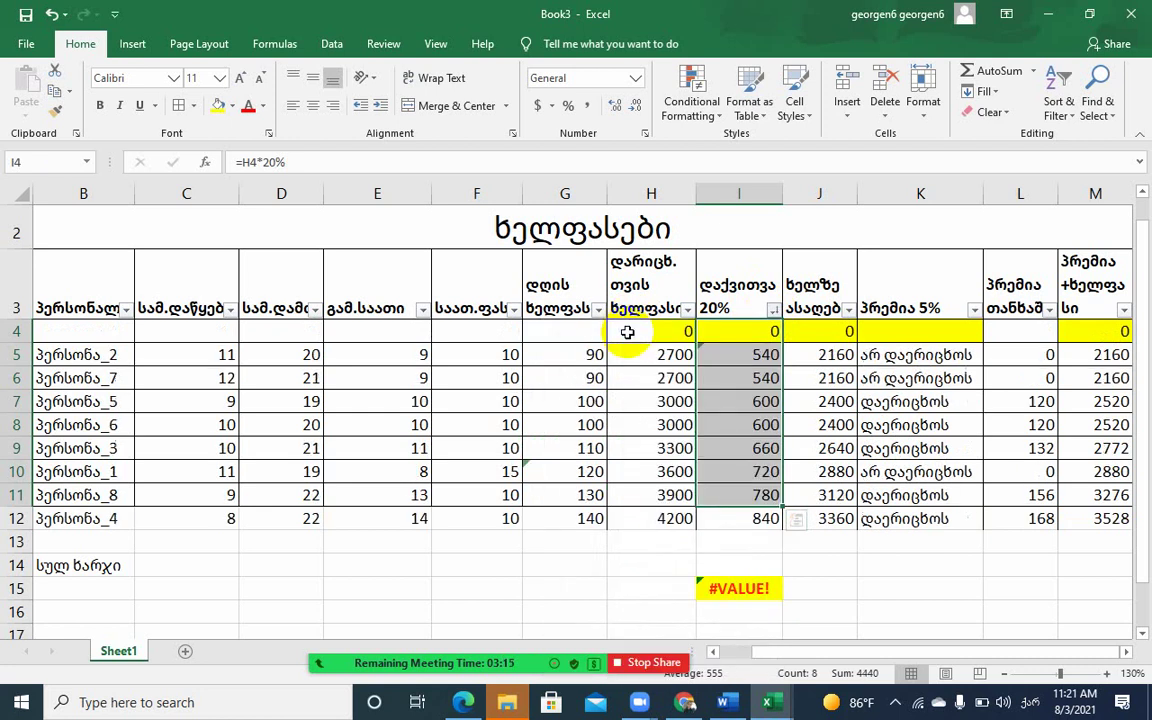
Browse column I's Filter by Color and Number Filters options, then close the dropdown unchanged
click(774, 310)
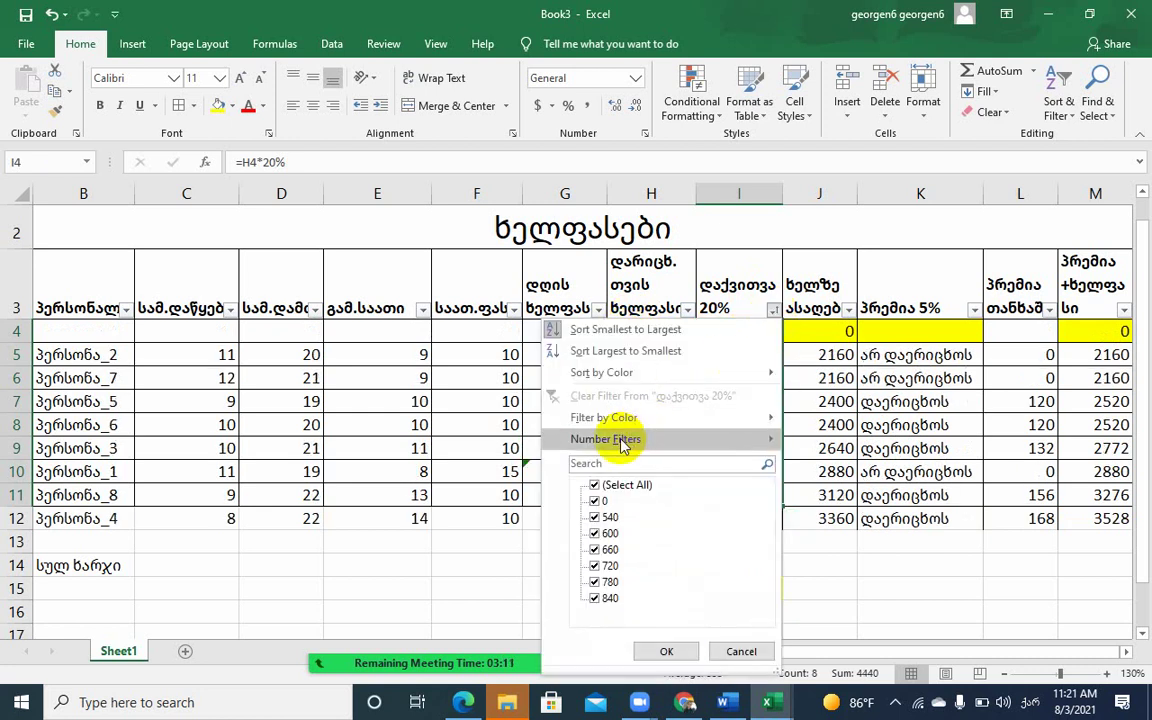
mouse_move(591, 425)
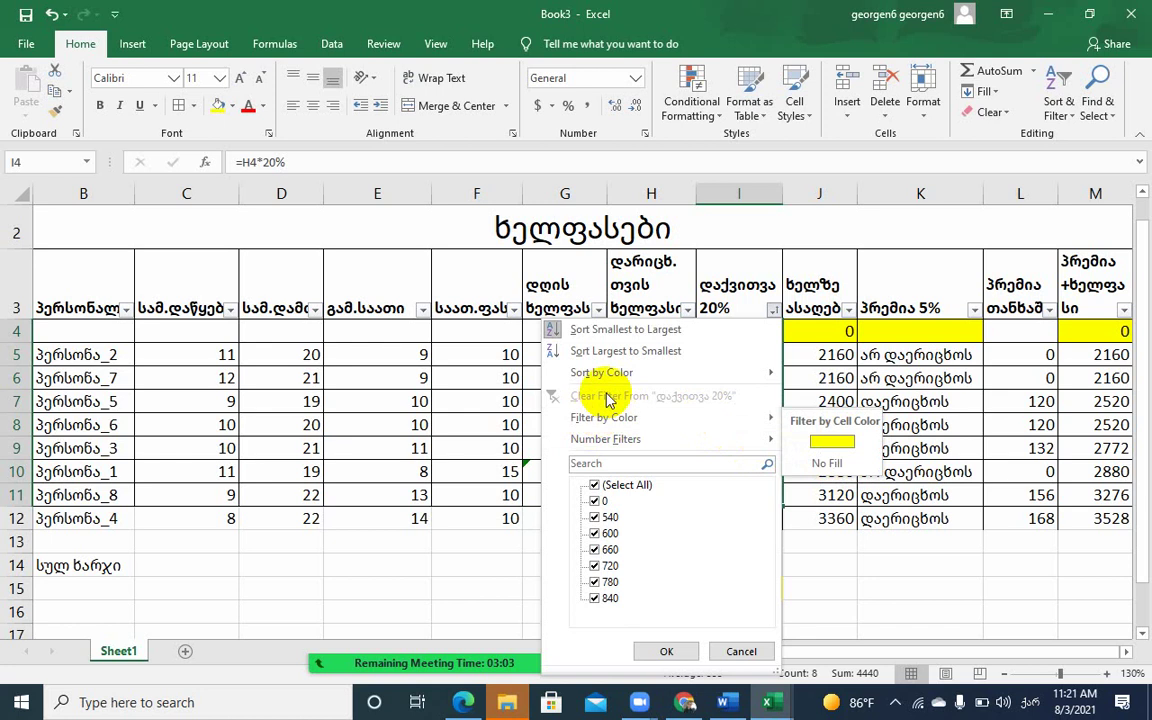
mouse_move(615, 373)
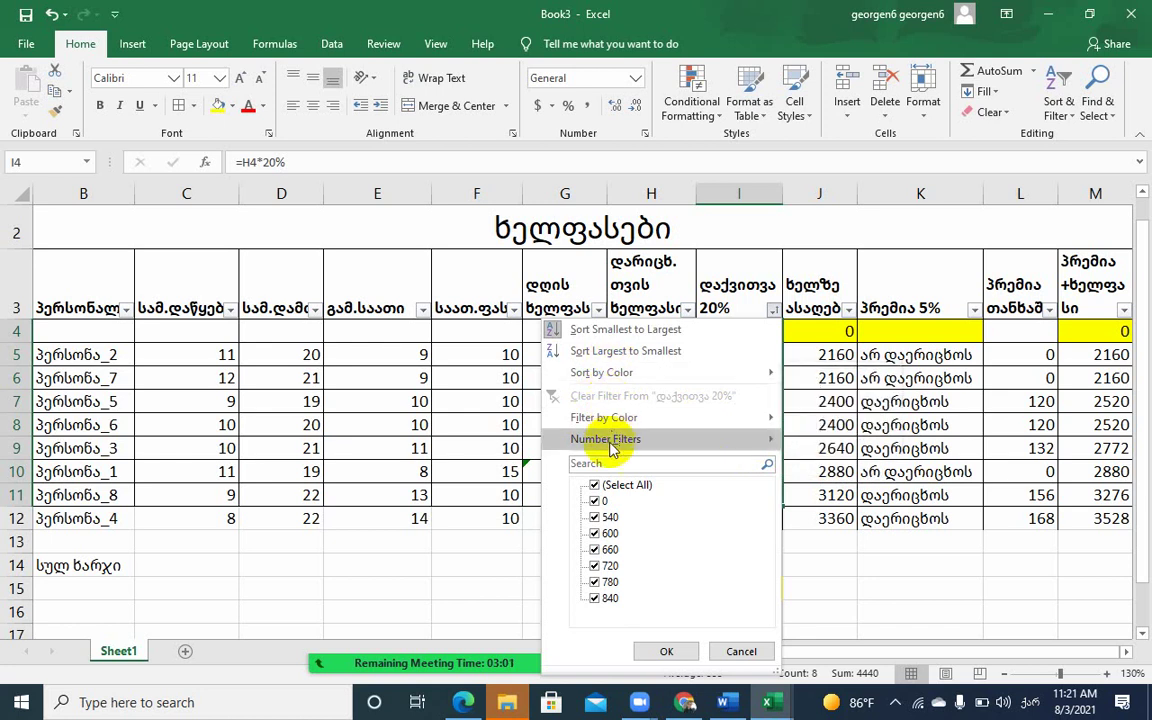
mouse_move(625, 441)
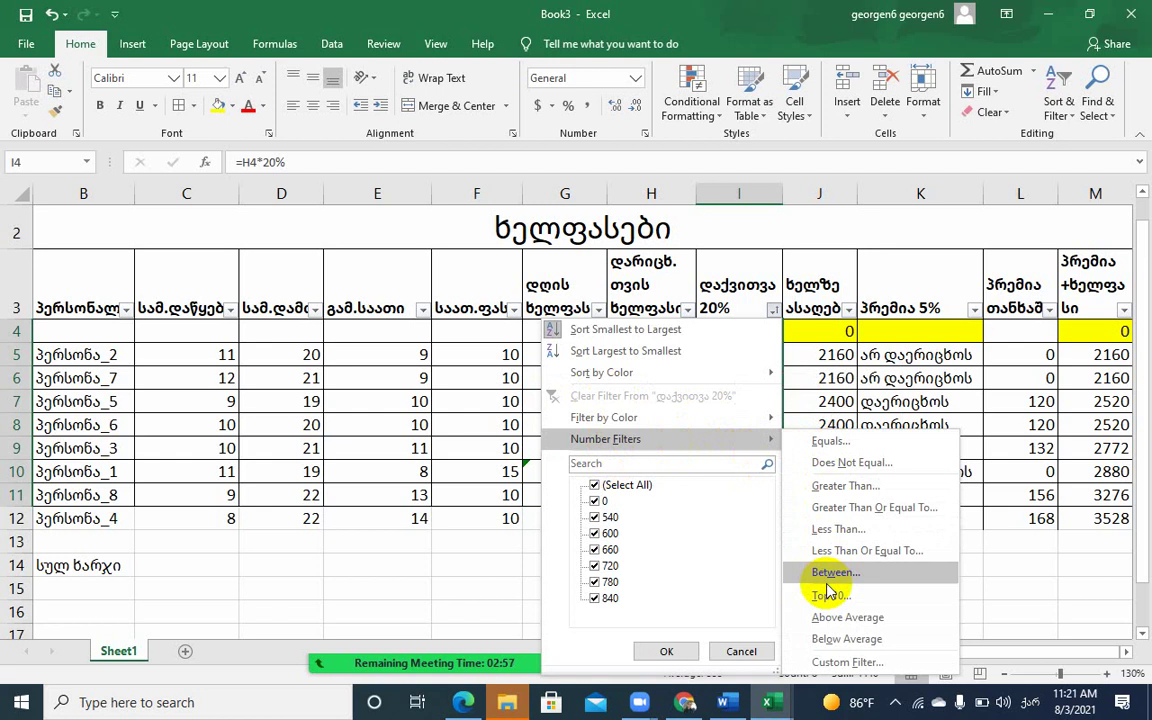
mouse_move(750, 419)
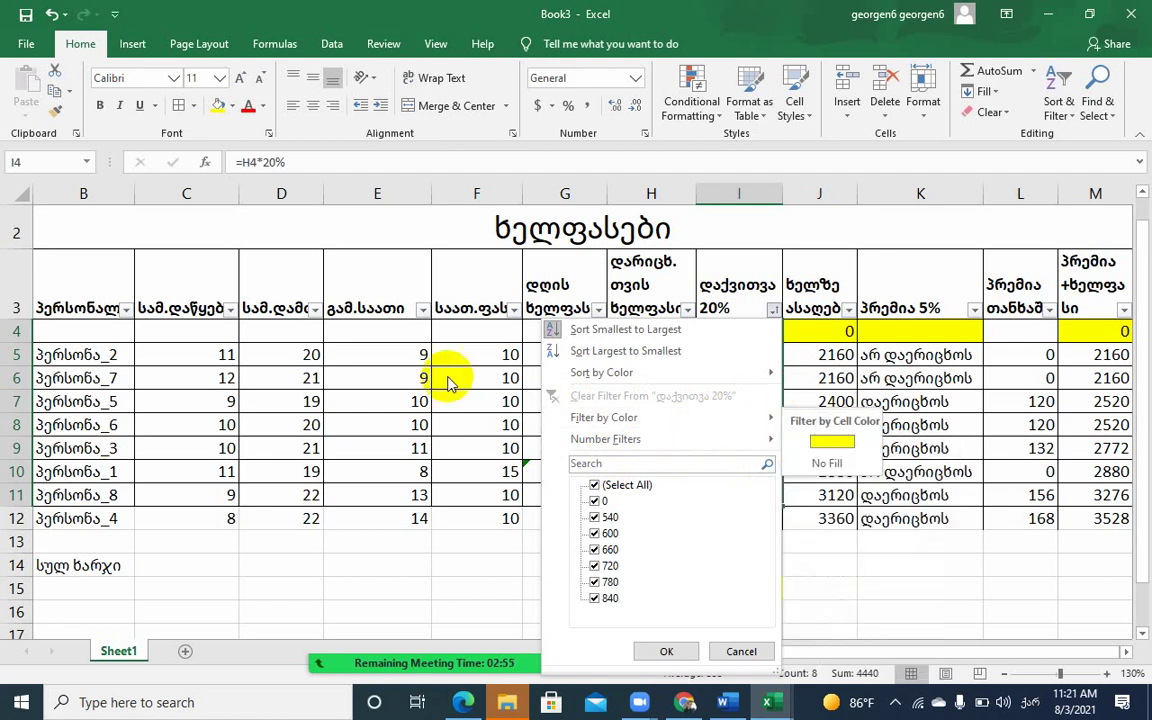
click(447, 380)
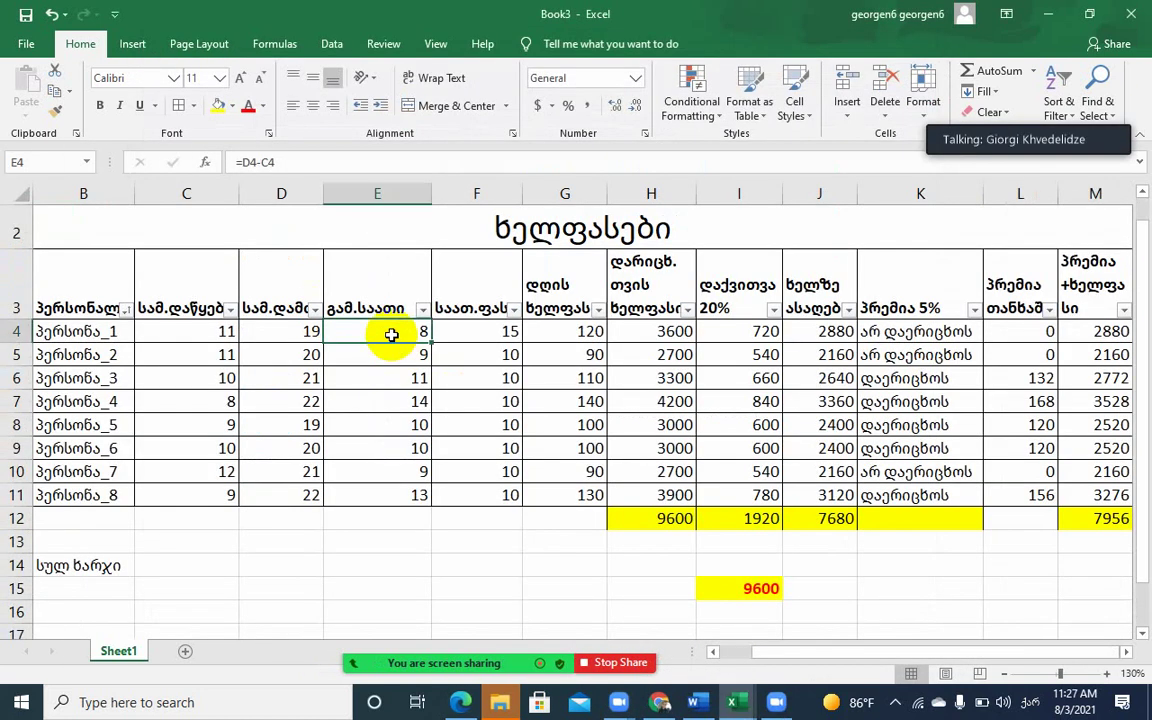
Confirm E4's =D4-C4 formula unchanged, then select the hours values E4:E11
double_click(390, 332)
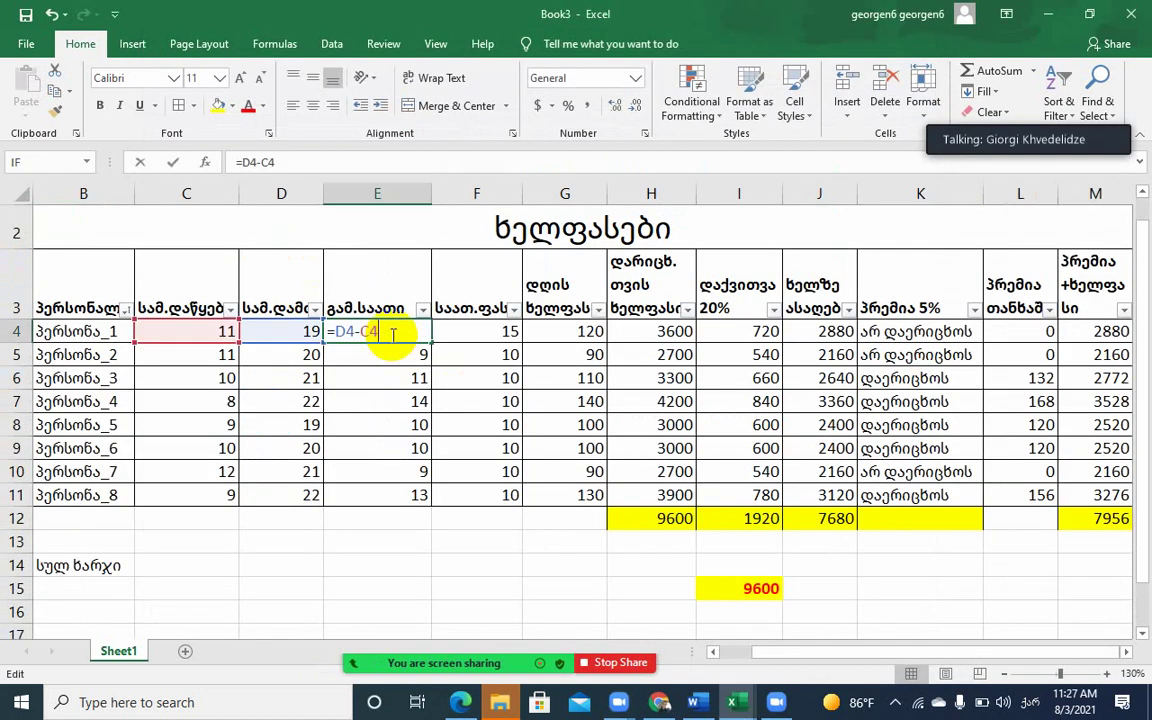
key(Return)
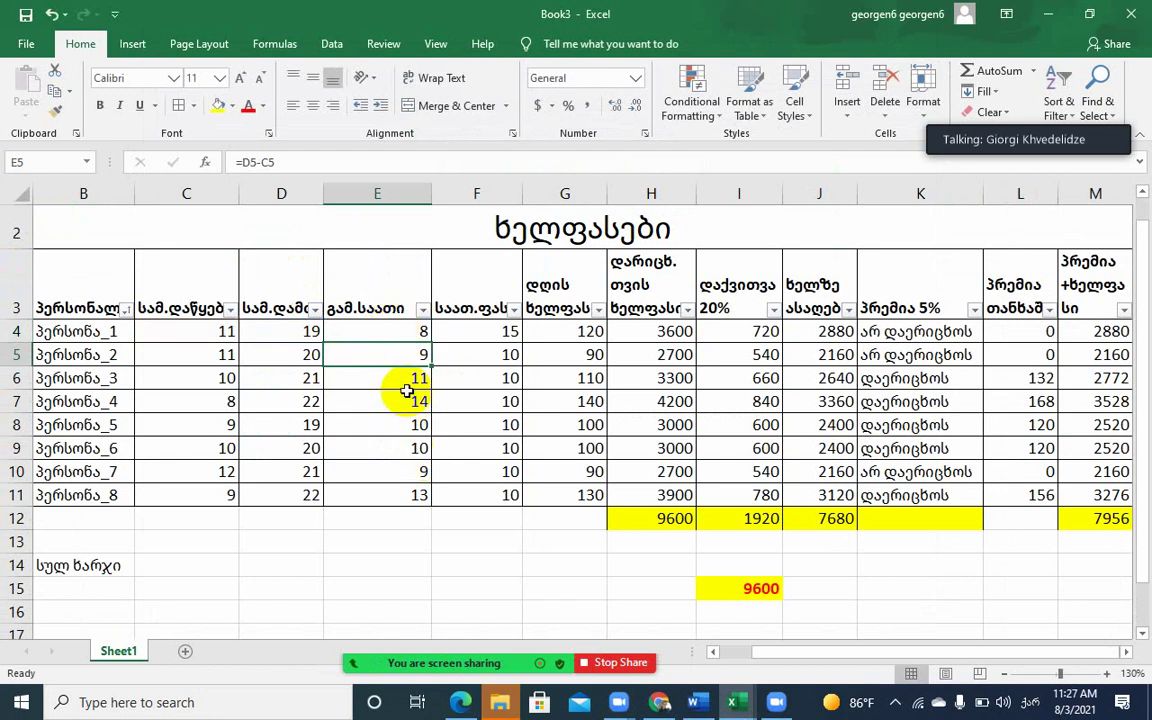
drag(404, 378, 405, 447)
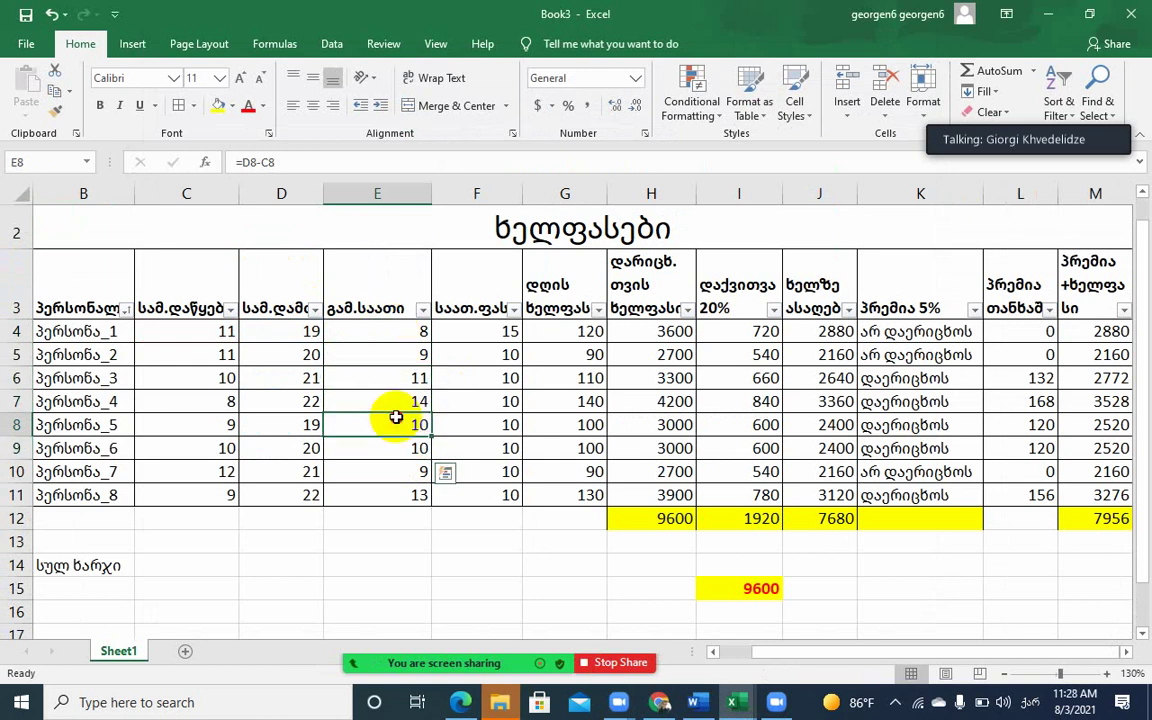
drag(391, 418, 391, 447)
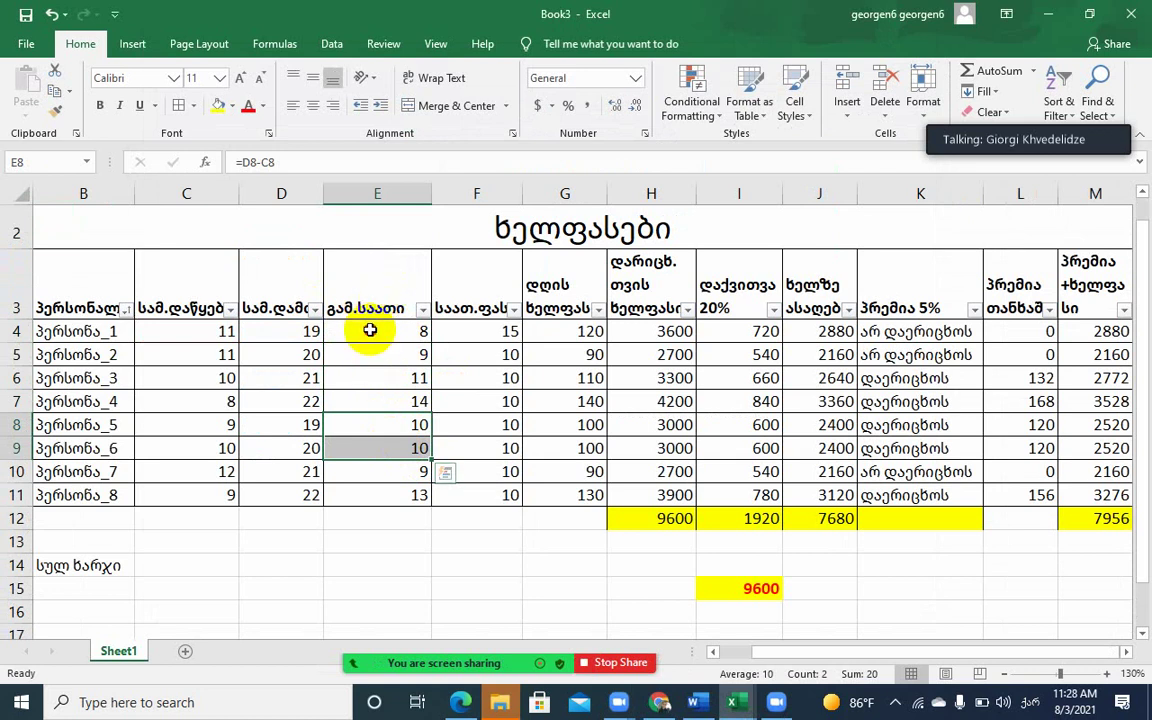
drag(373, 328, 390, 494)
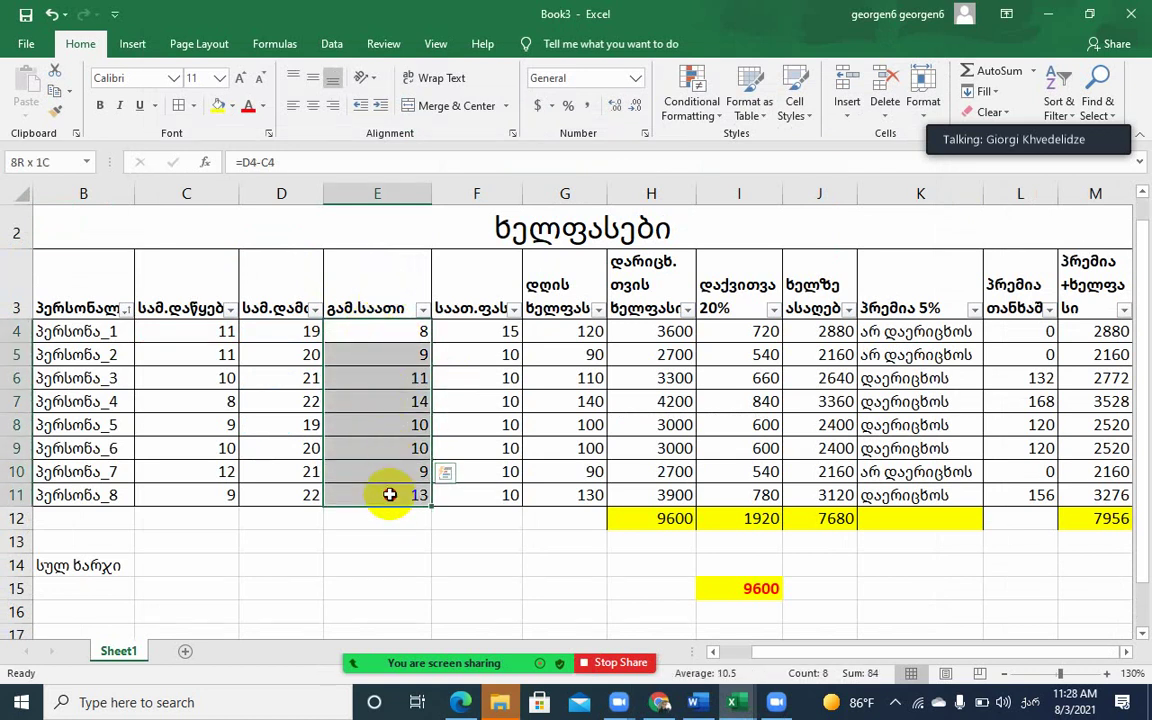
Start a new formula-based conditional formatting rule with the relative formula =E4<10
click(724, 123)
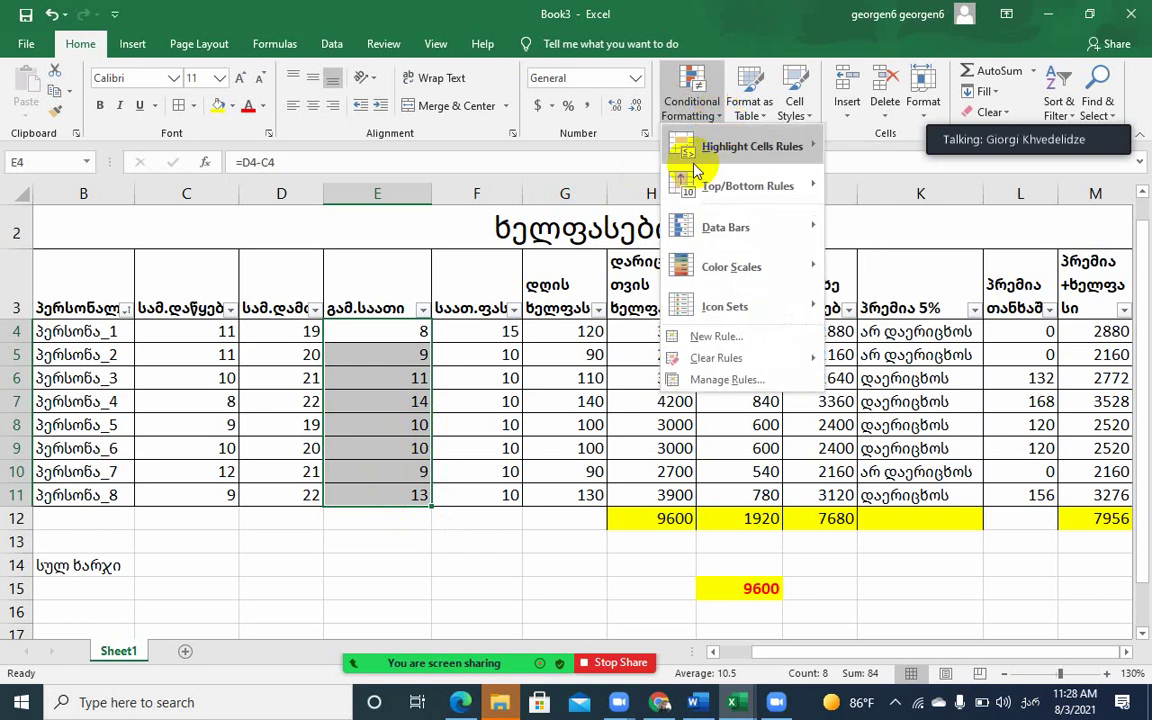
mouse_move(703, 312)
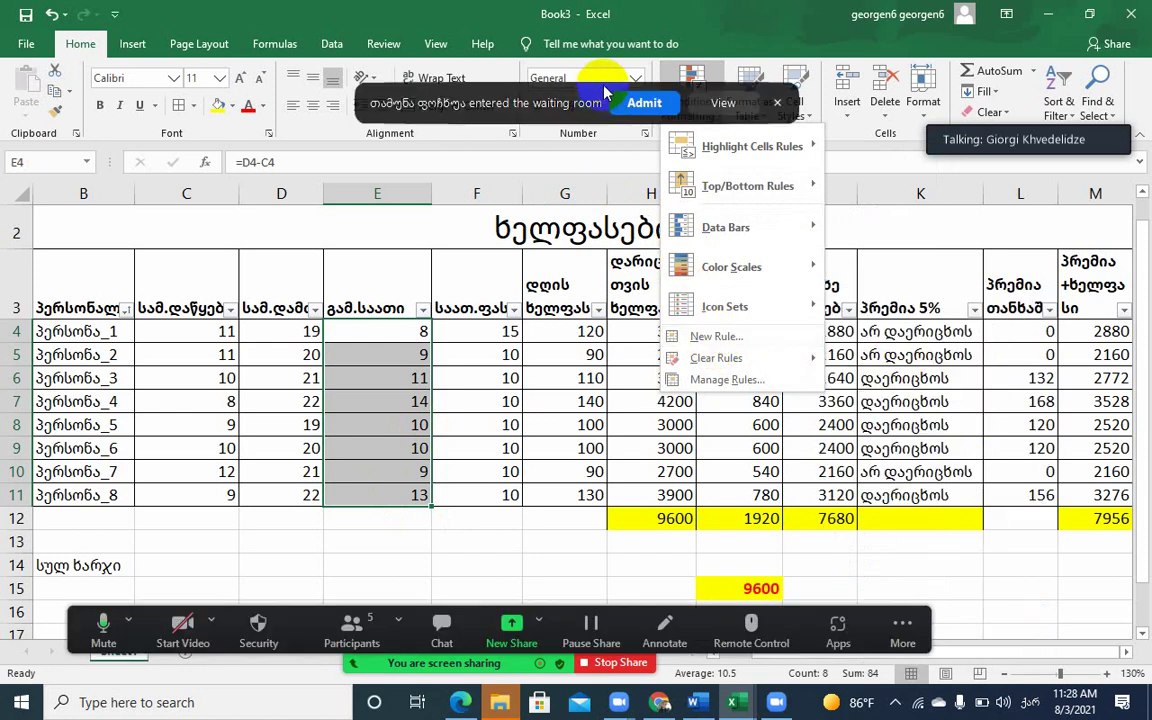
click(640, 102)
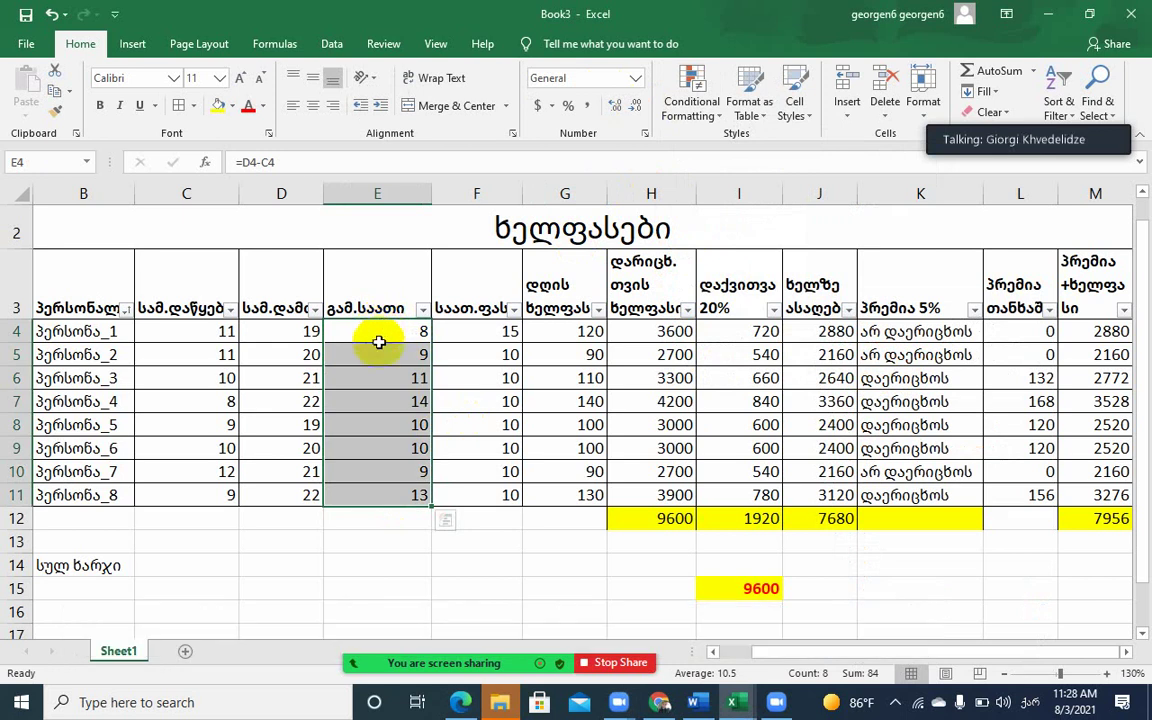
click(720, 125)
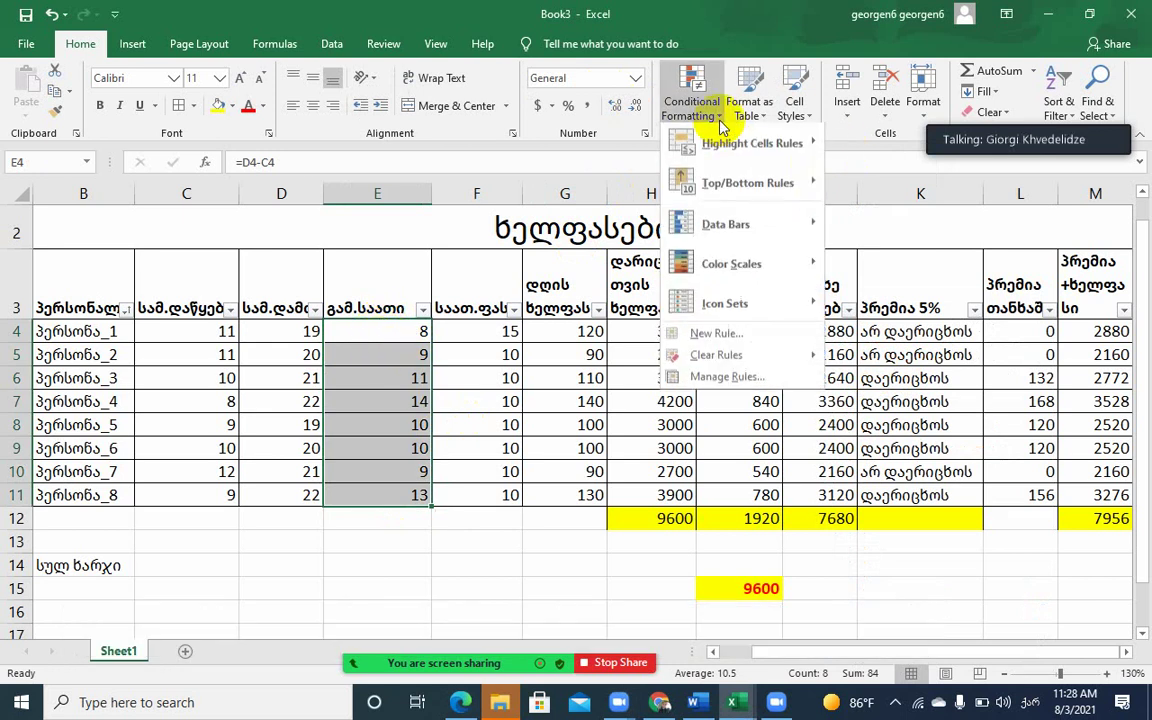
click(684, 338)
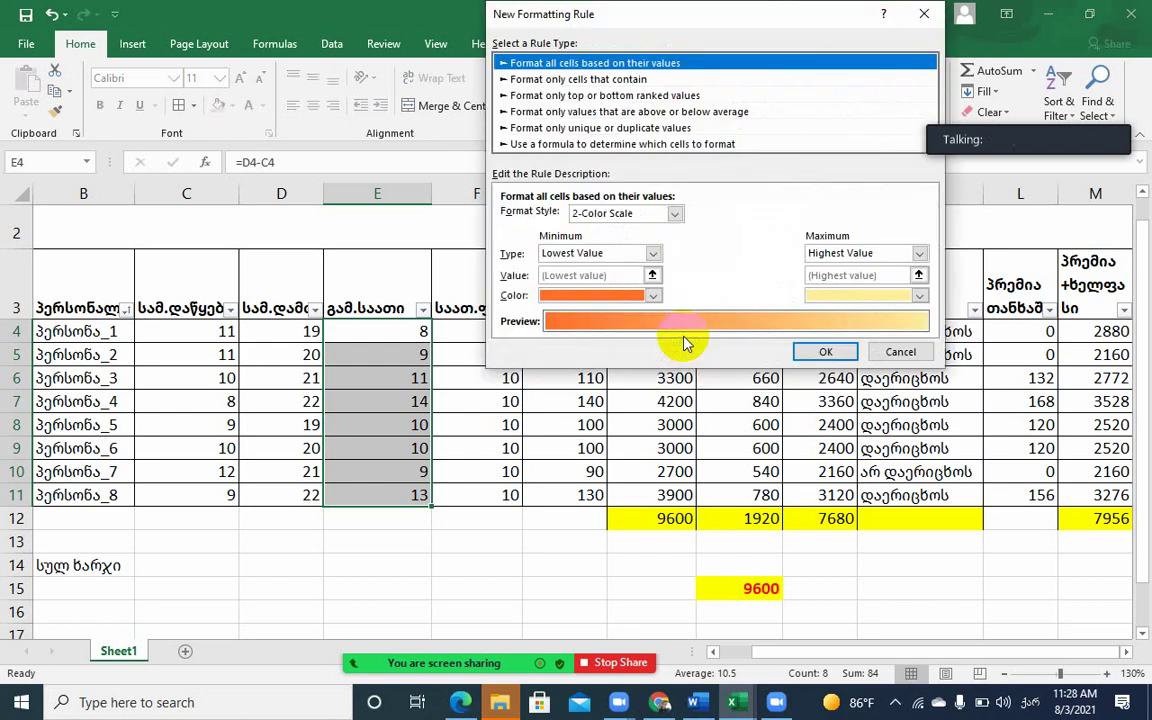
click(577, 144)
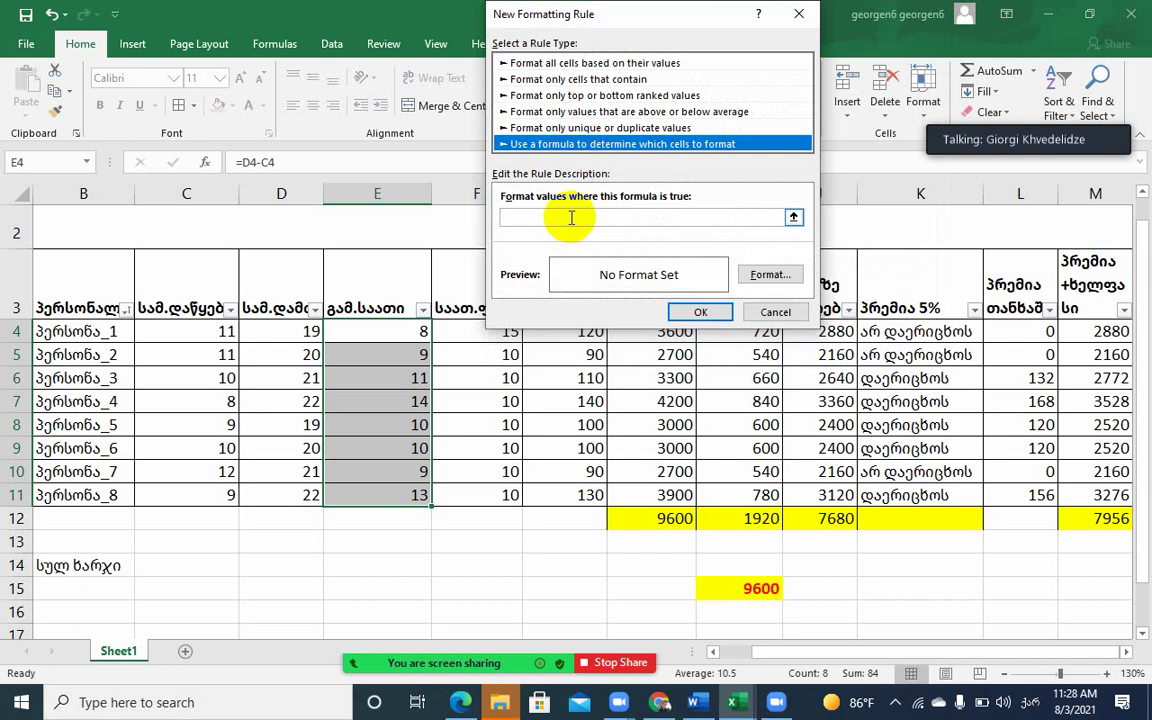
click(510, 217)
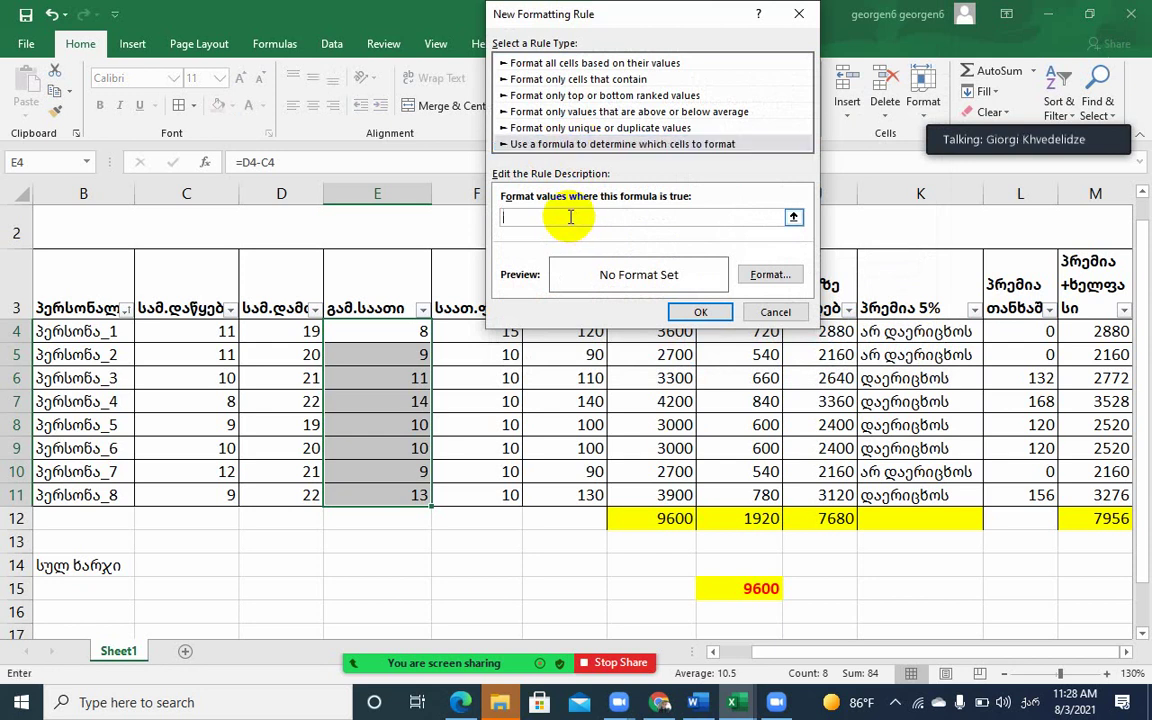
click(395, 331)
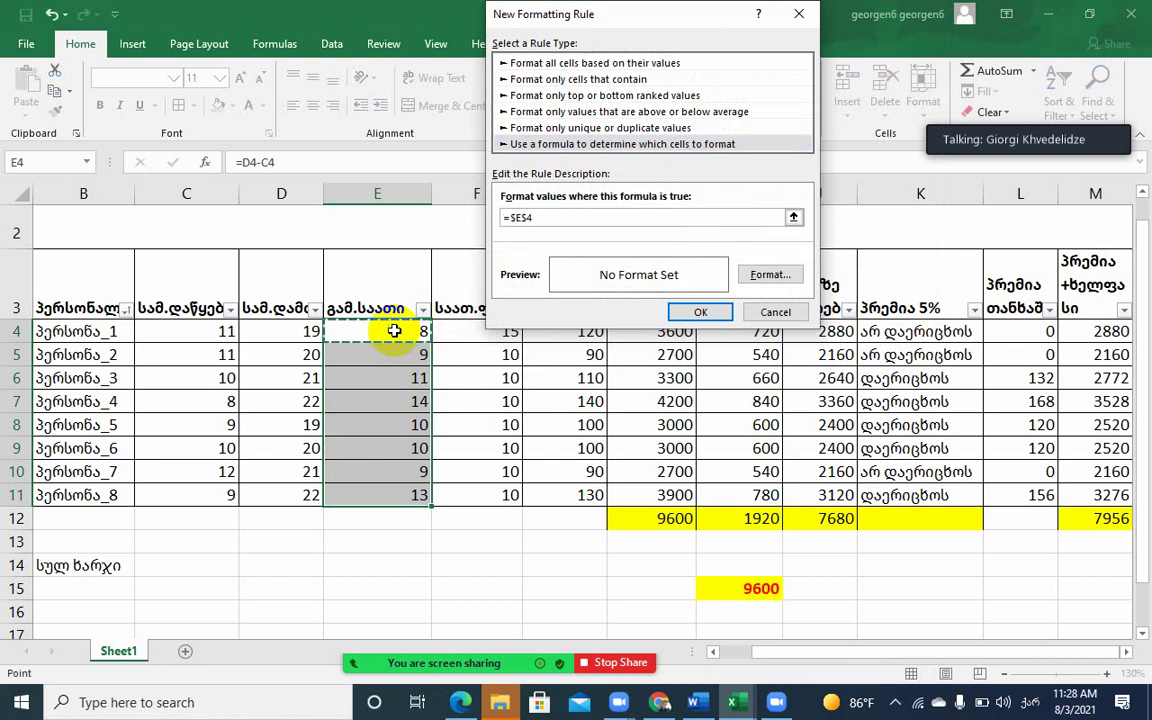
text(<10)
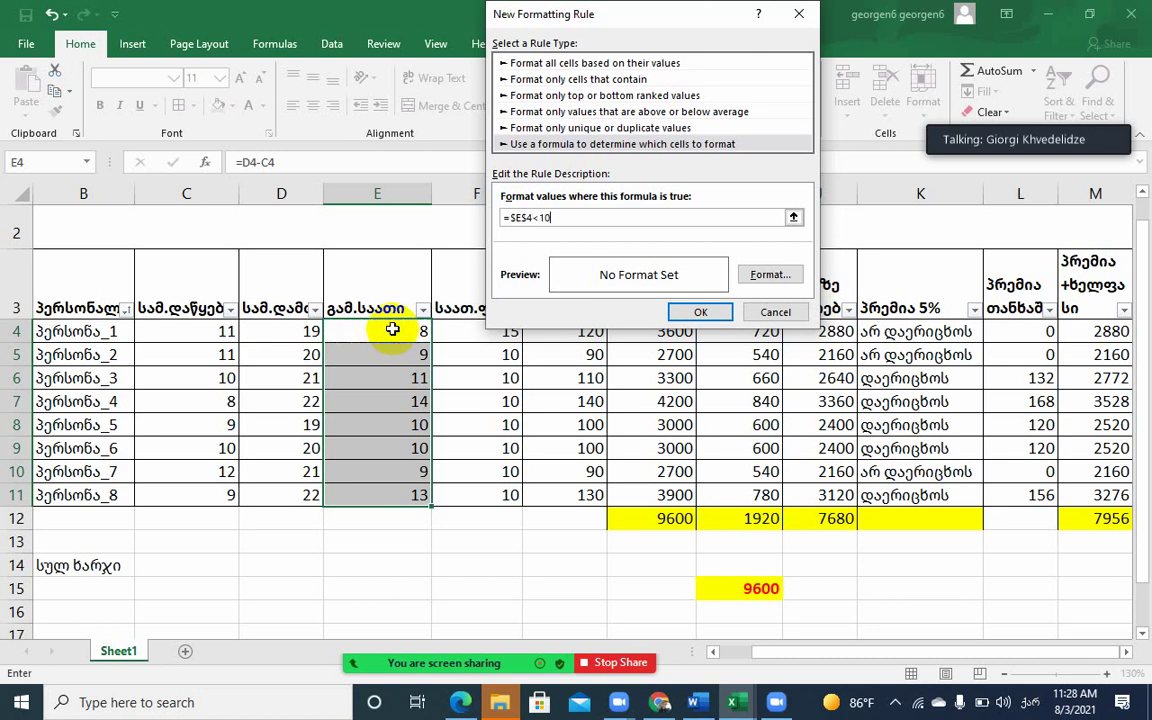
click(512, 217)
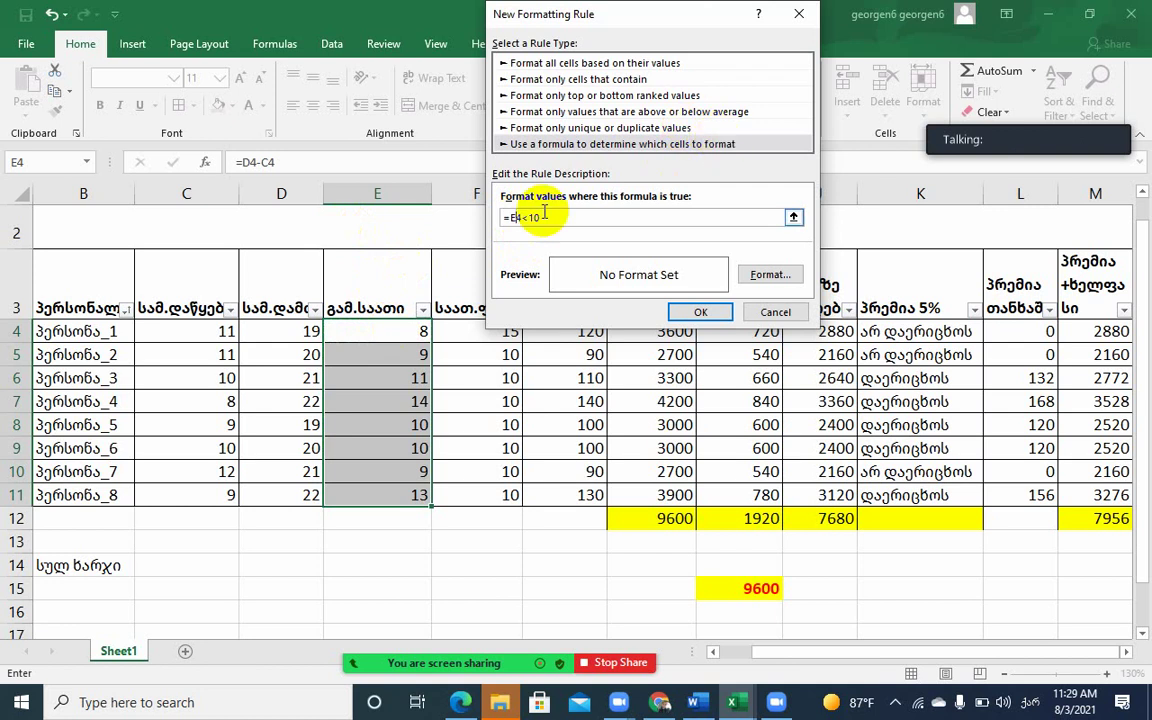
Give the rule a red fill and apply it, highlighting the 8, 9 and 9 hours
click(785, 275)
click(656, 45)
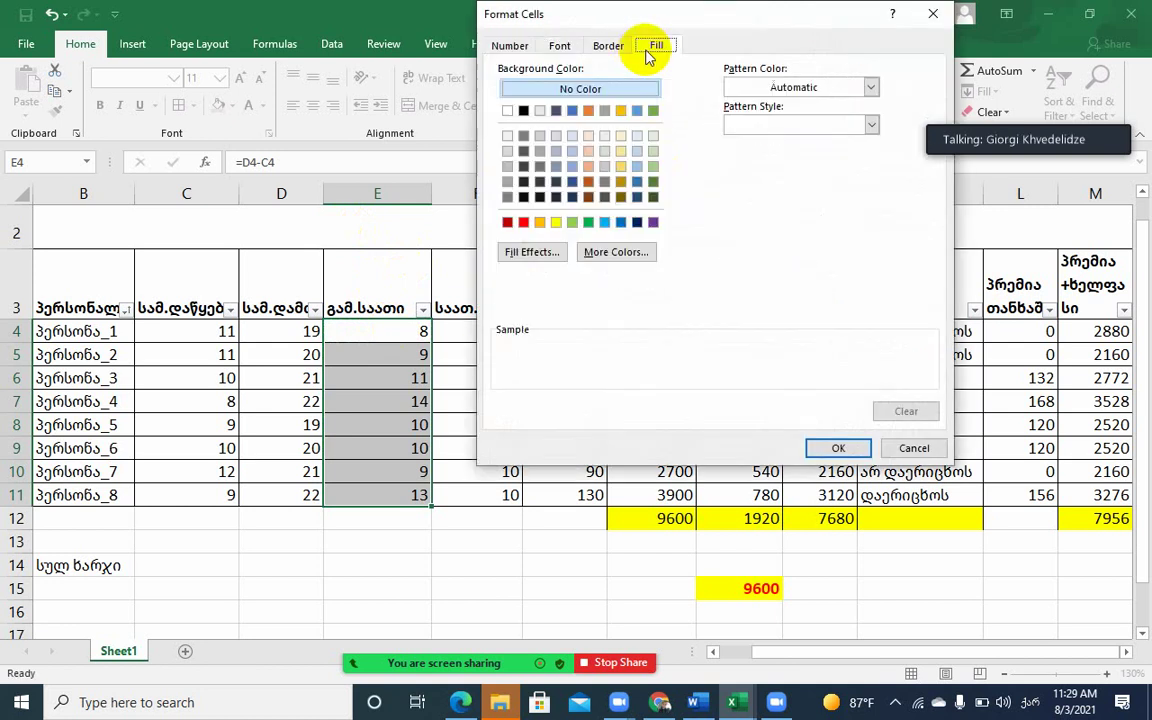
click(523, 222)
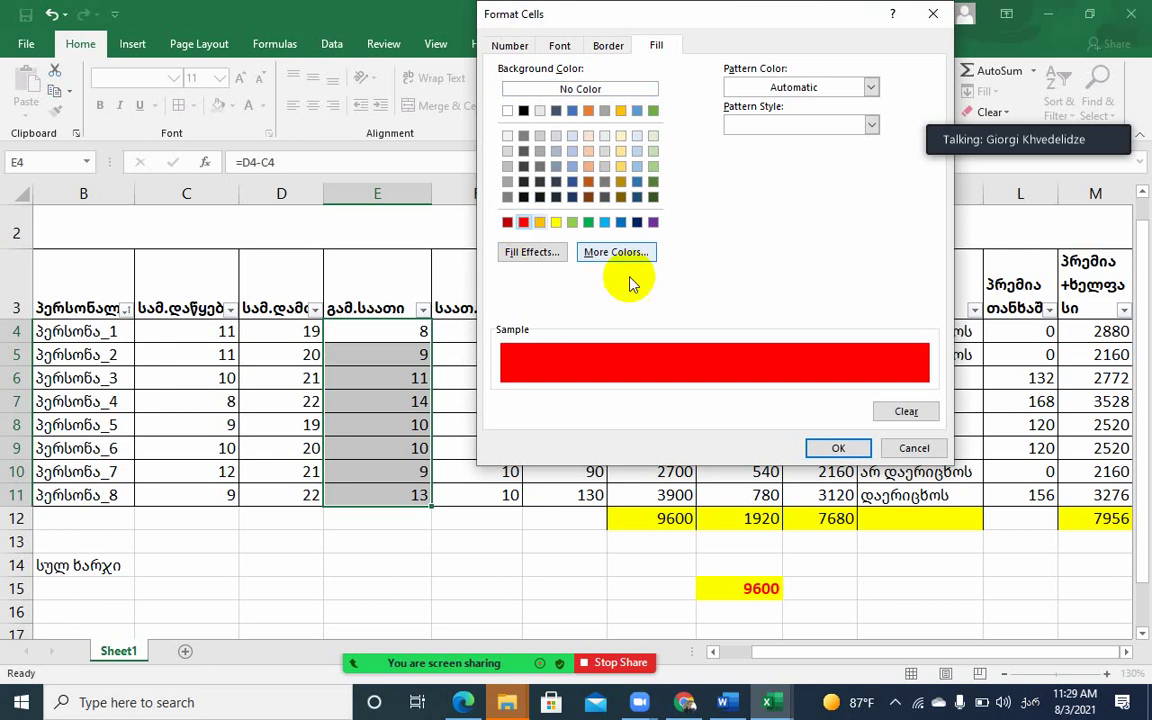
click(838, 449)
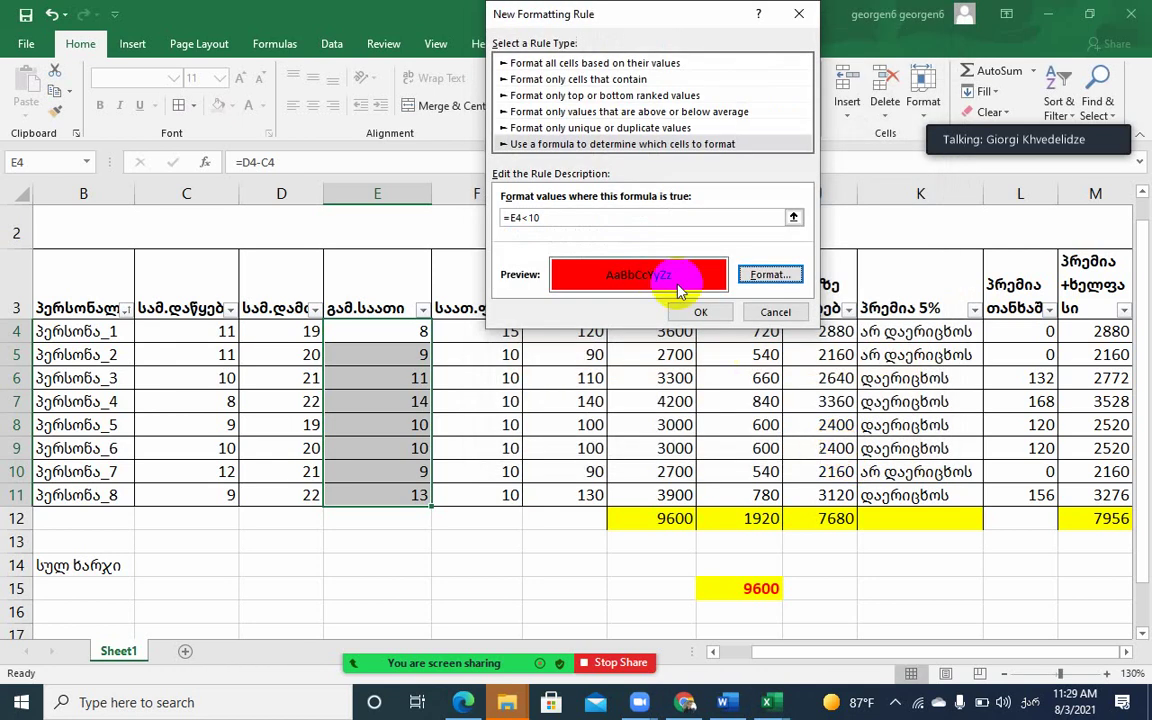
click(693, 311)
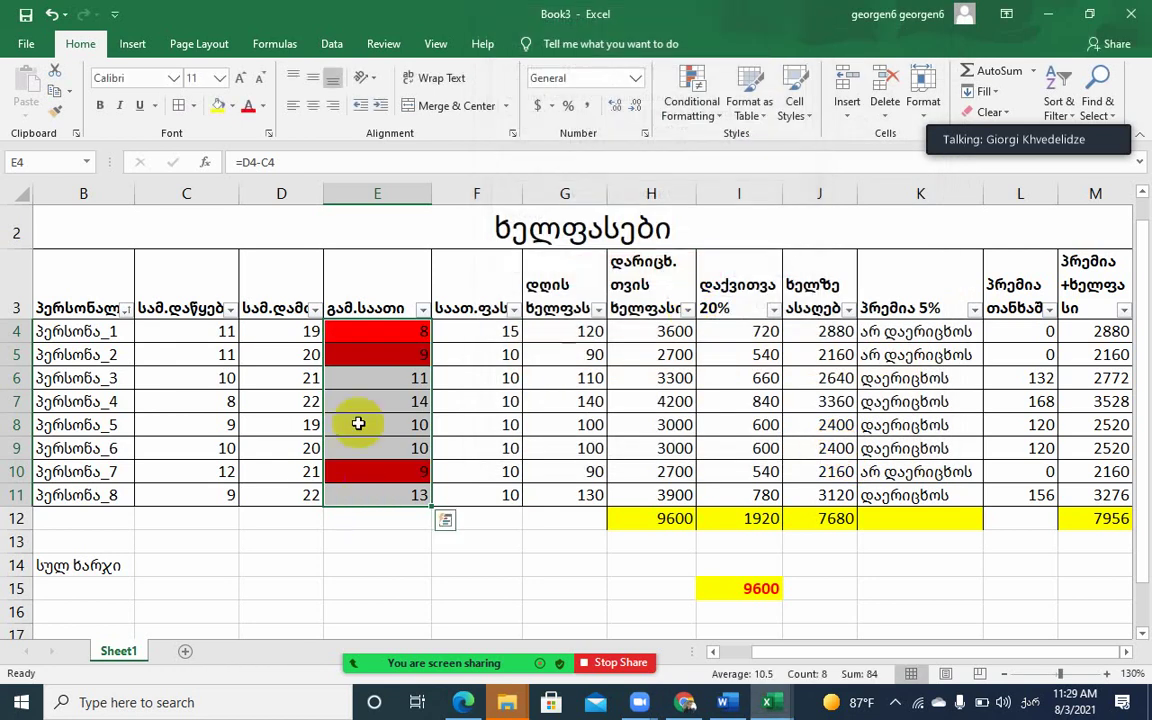
Test the red-fill rule by entering 10 and then 9 in C4
click(378, 330)
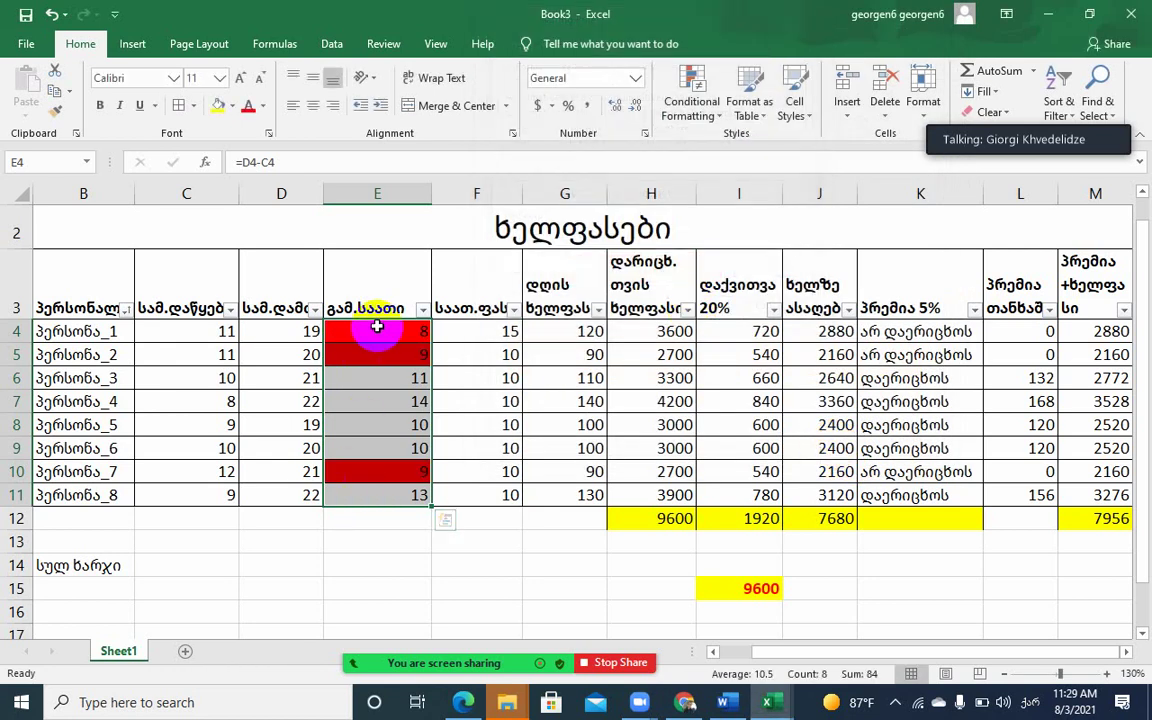
click(483, 384)
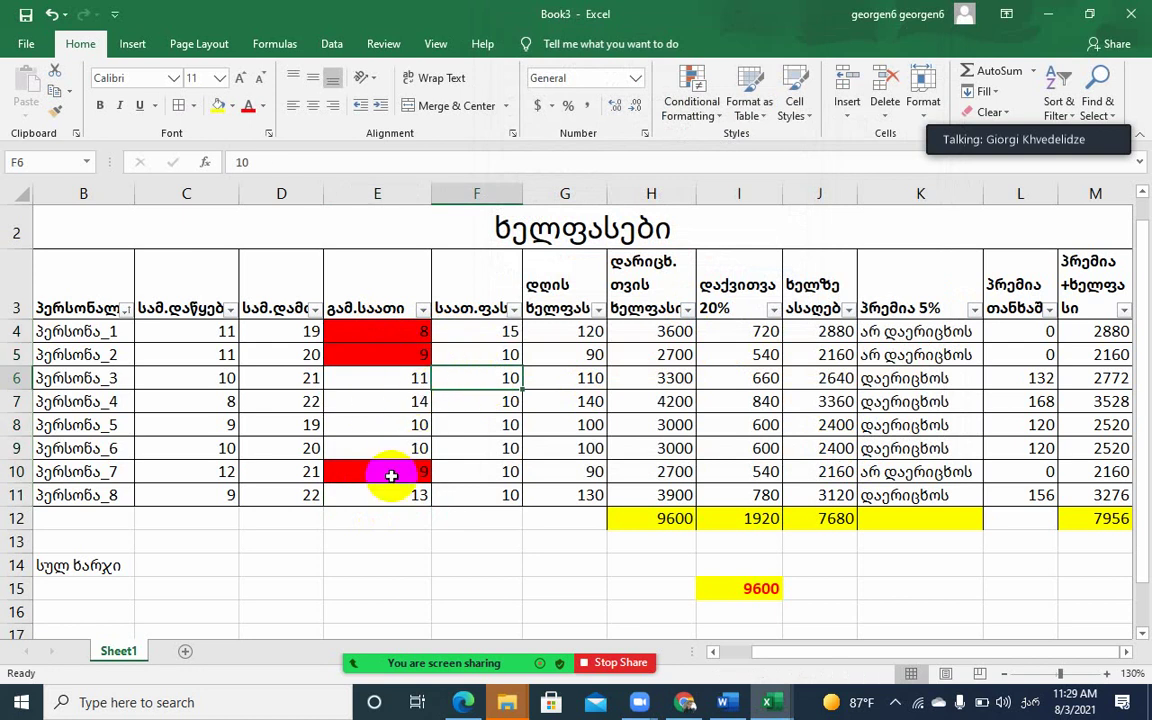
click(195, 330)
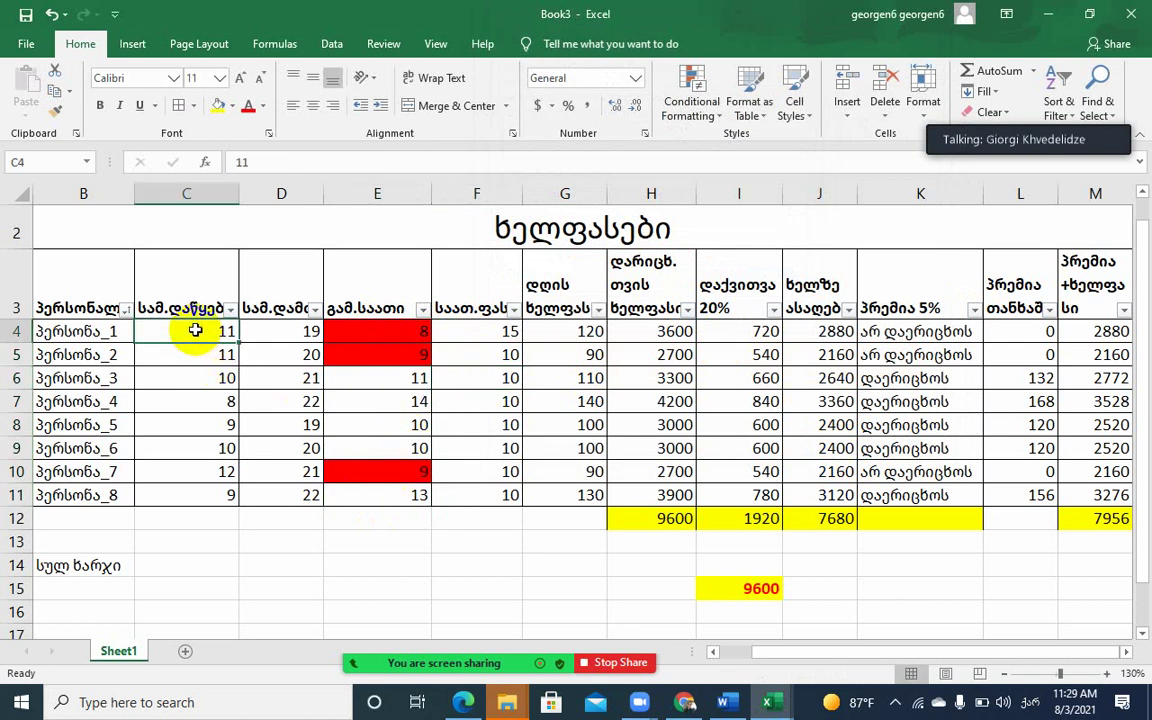
text(10)
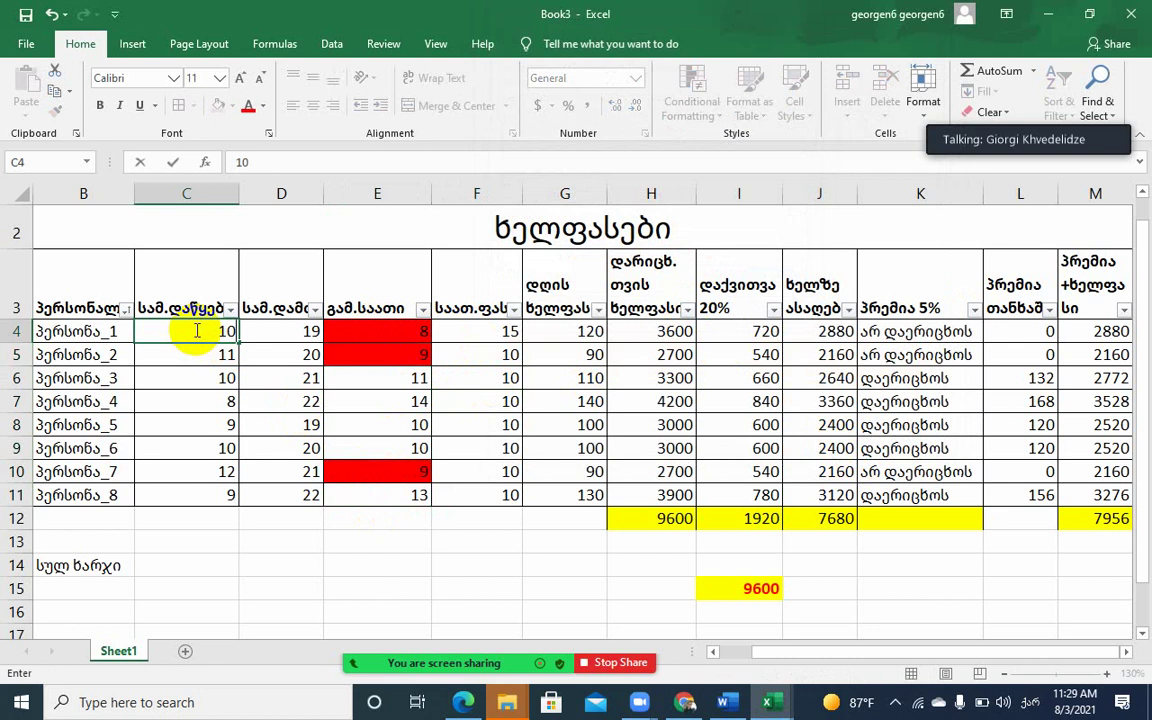
key(Return)
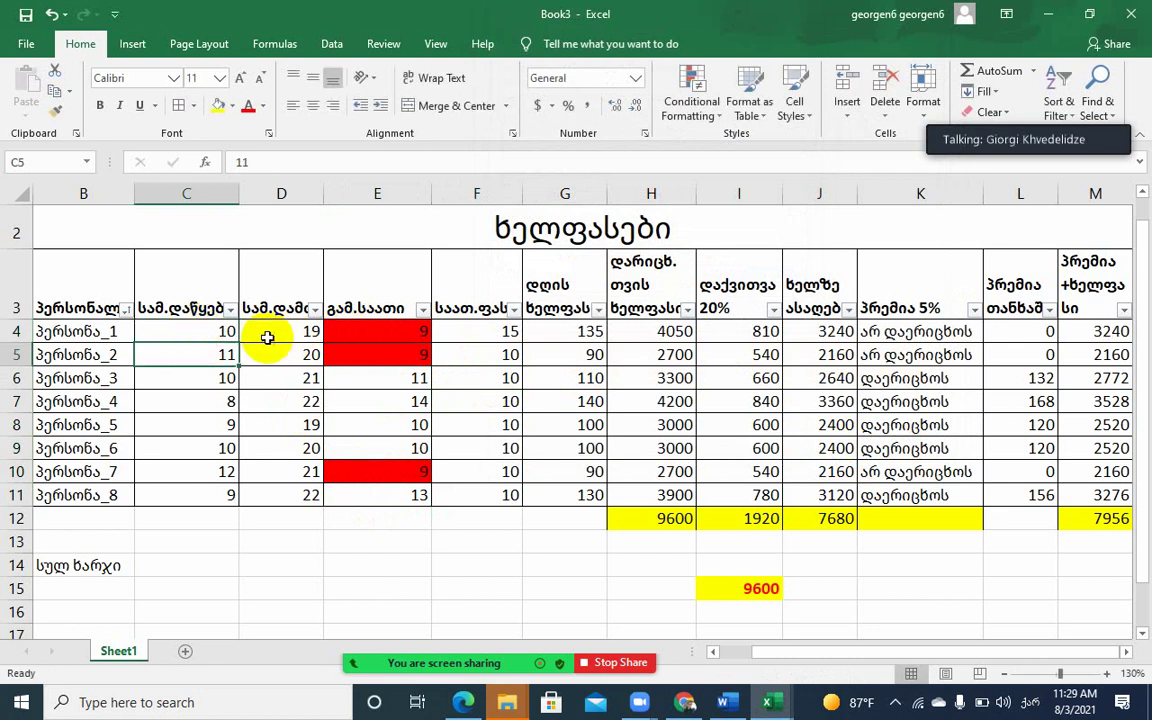
click(201, 332)
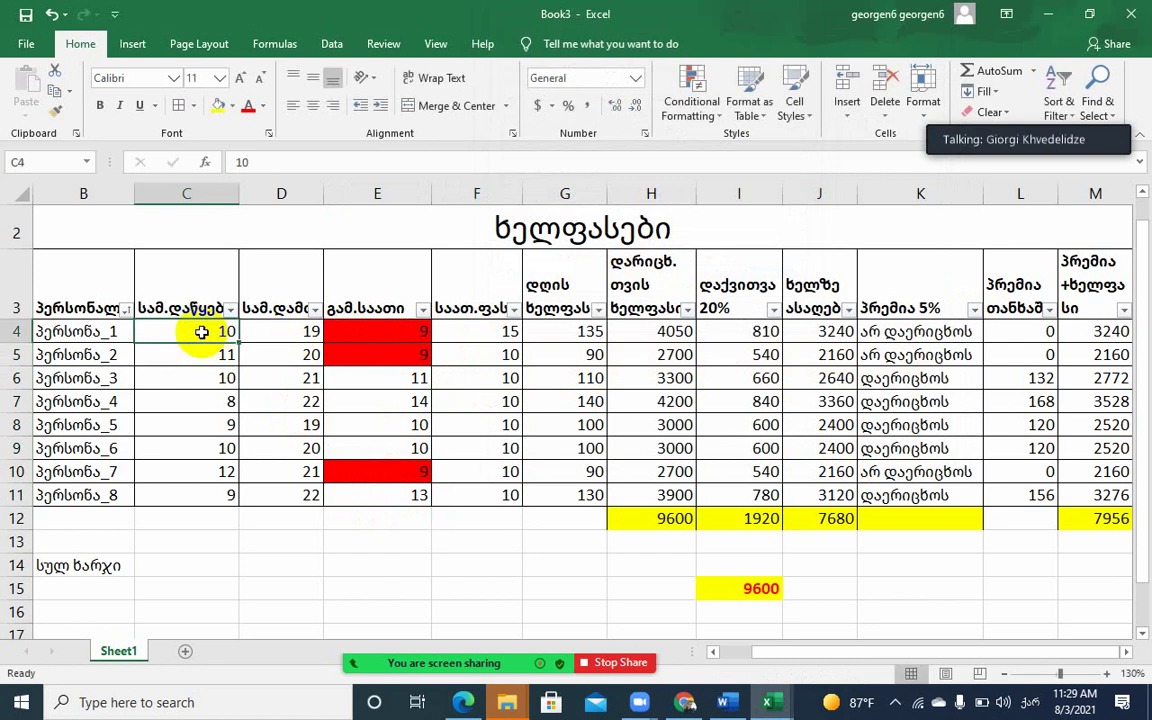
text(9)
key(Return)
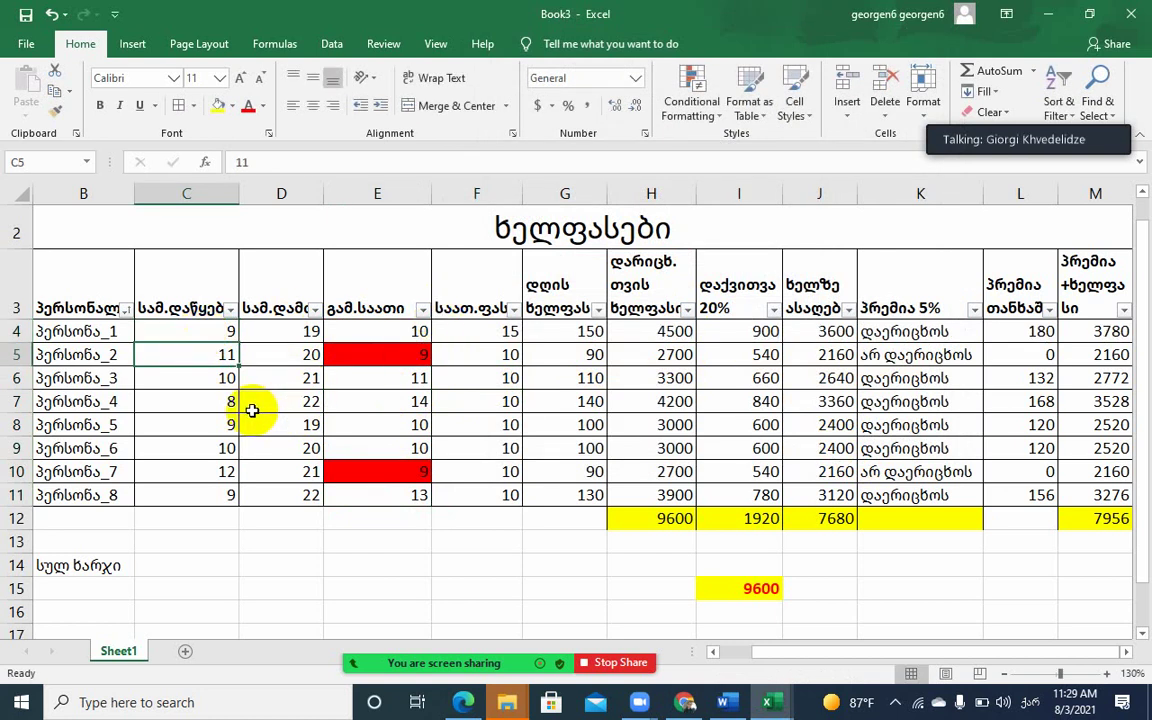
Change C7 to 13 so row 7's hours drop to 9
click(406, 408)
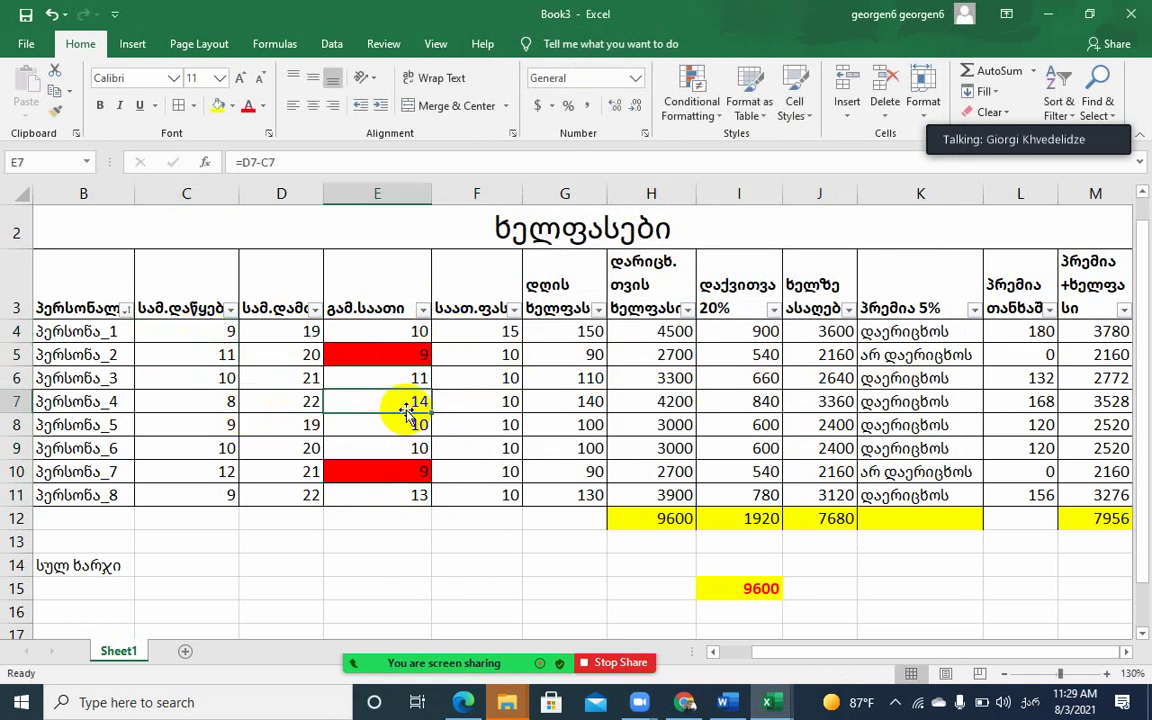
click(202, 402)
text(12)
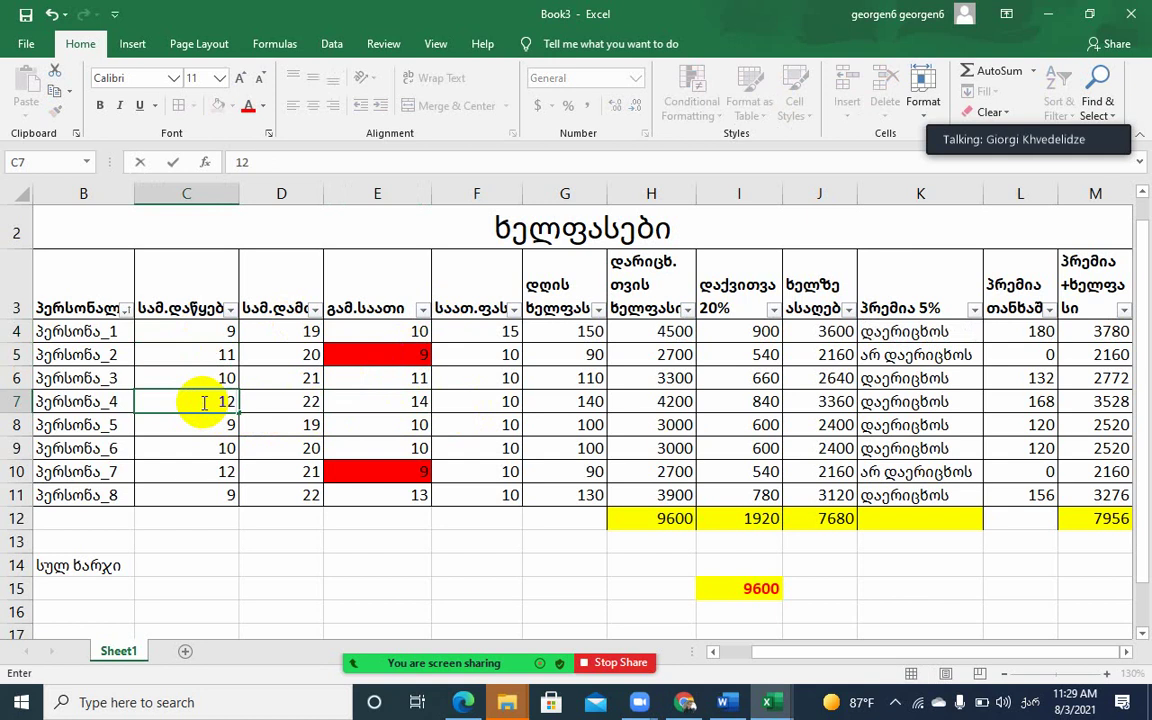
key(Return)
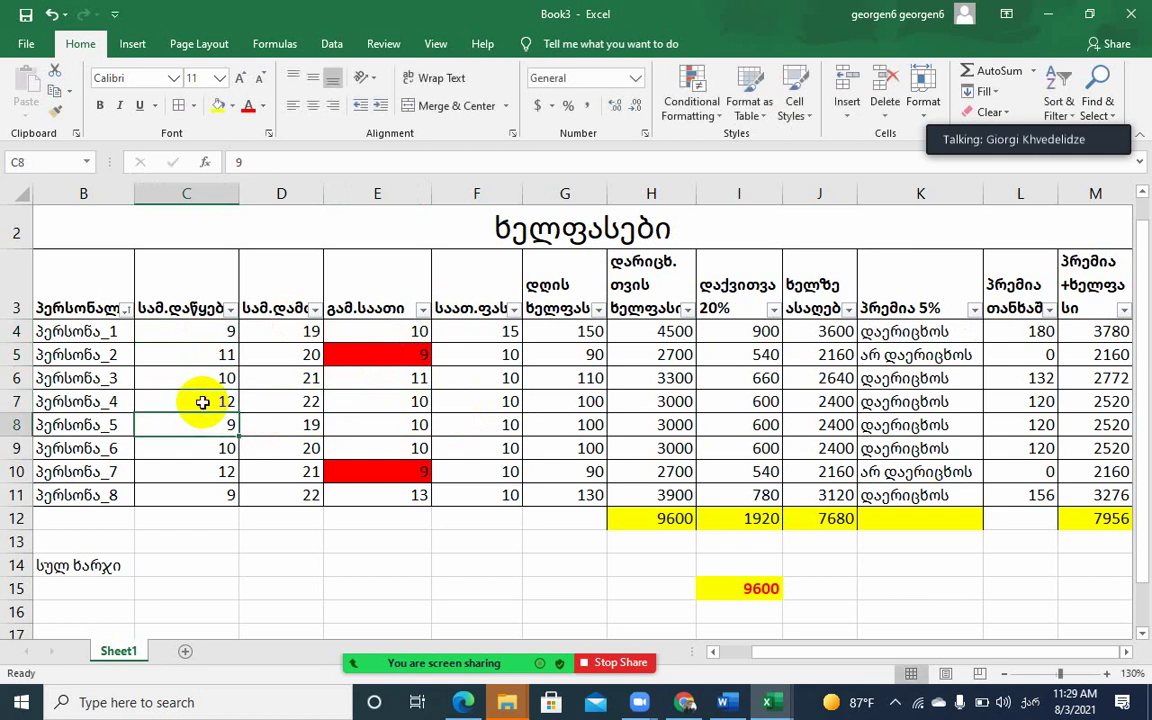
click(202, 402)
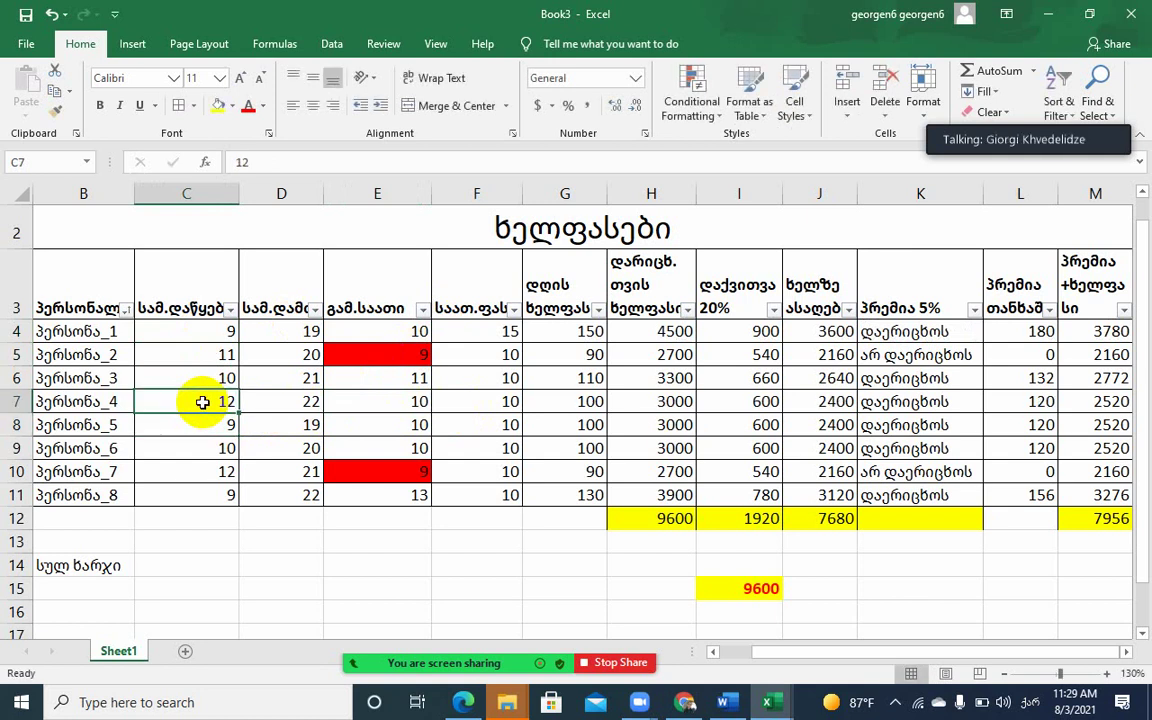
text(1)
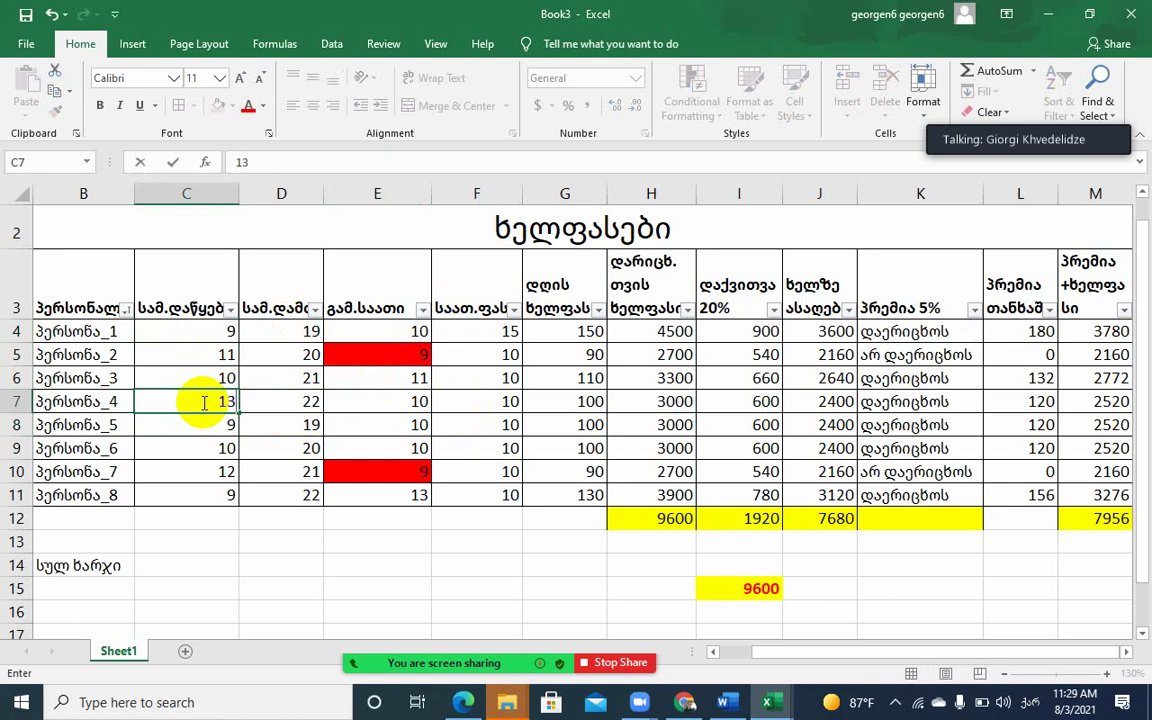
key(Return)
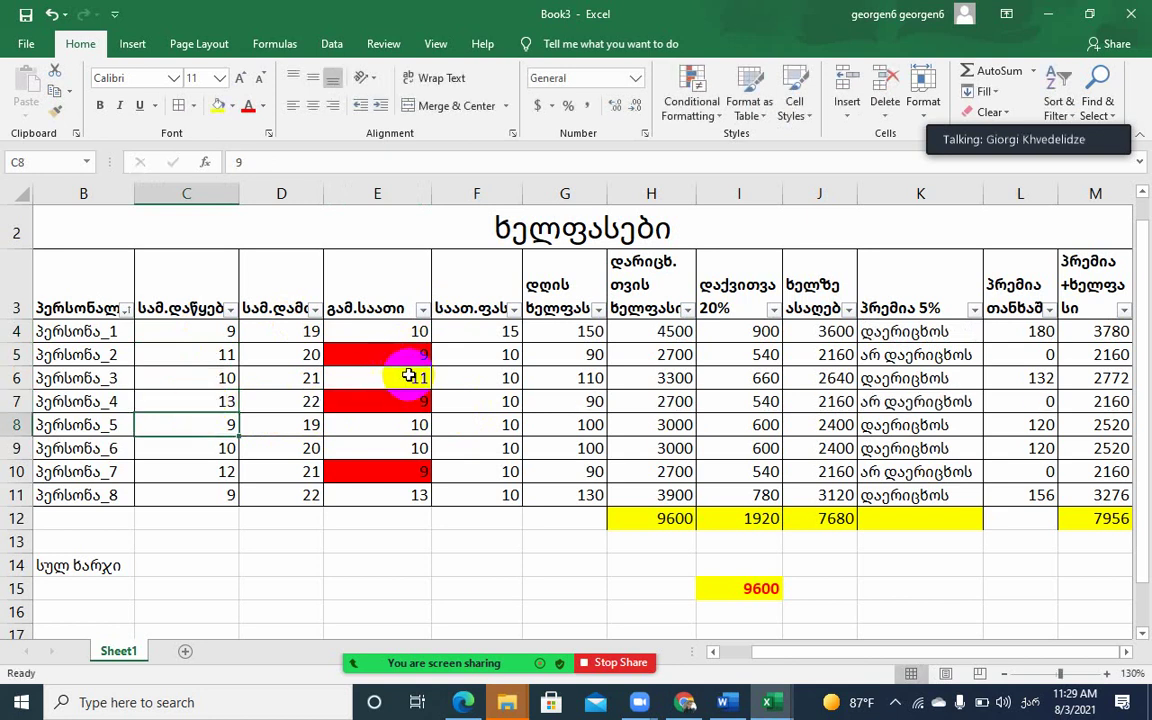
Check the formulas in E7, K7 and L7 and the hourly rates in F5 to F9
click(397, 408)
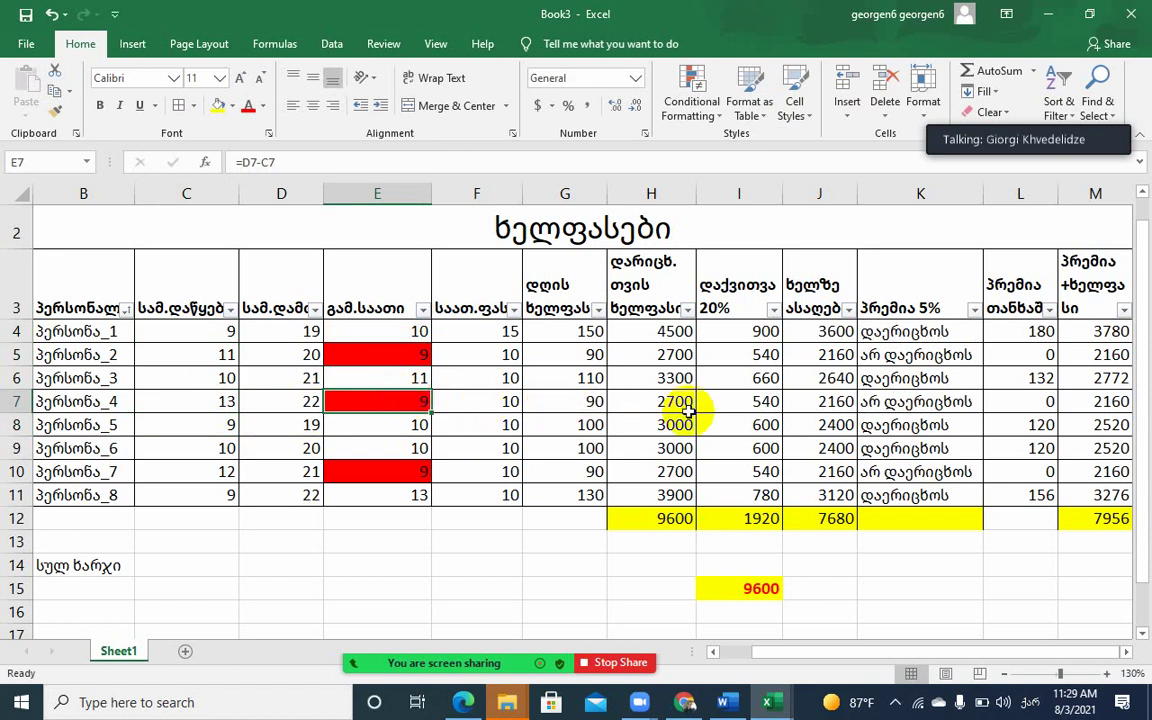
click(922, 401)
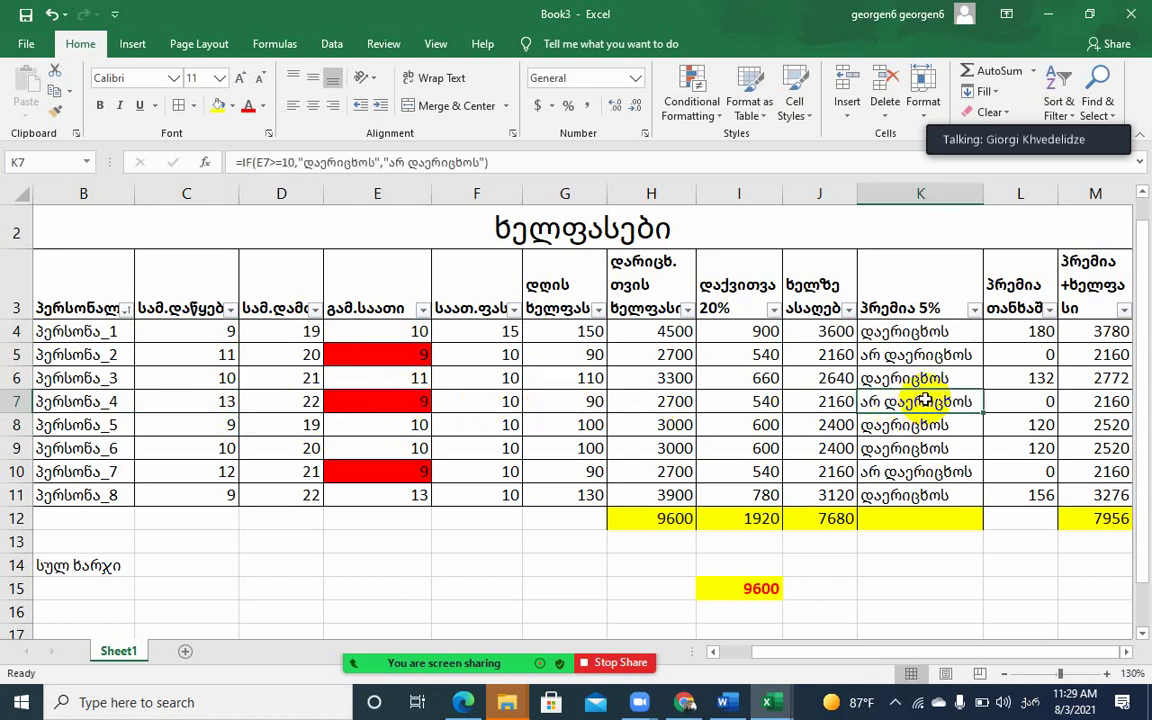
click(1054, 402)
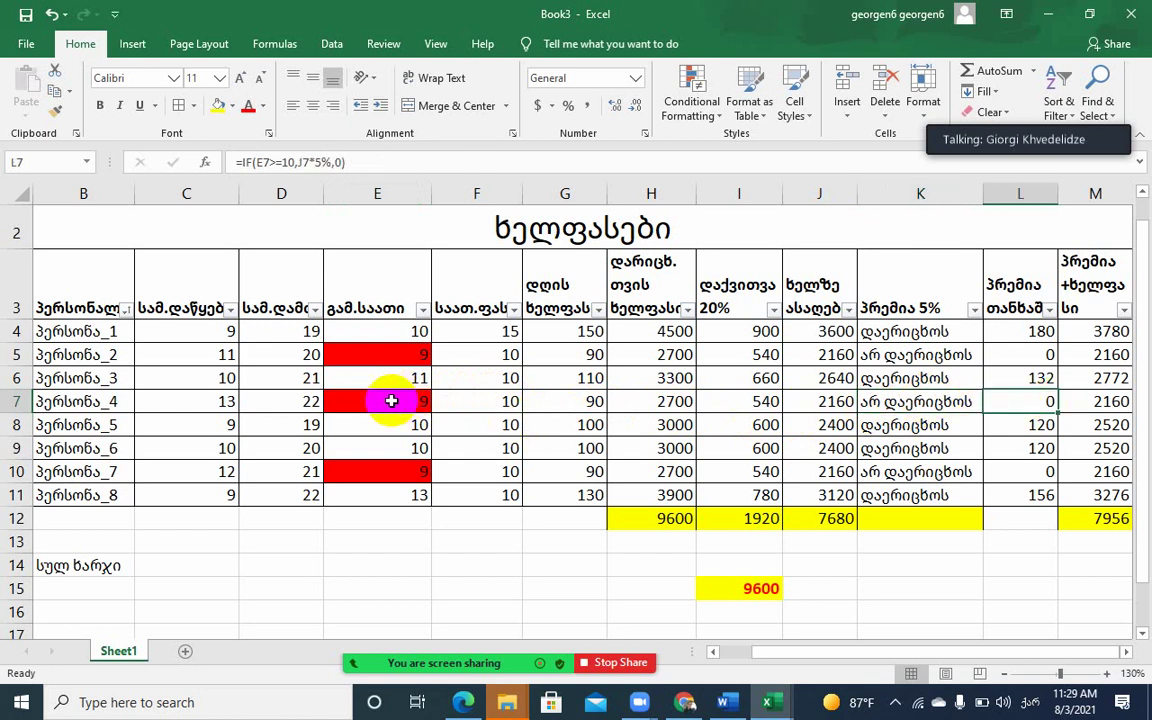
click(386, 400)
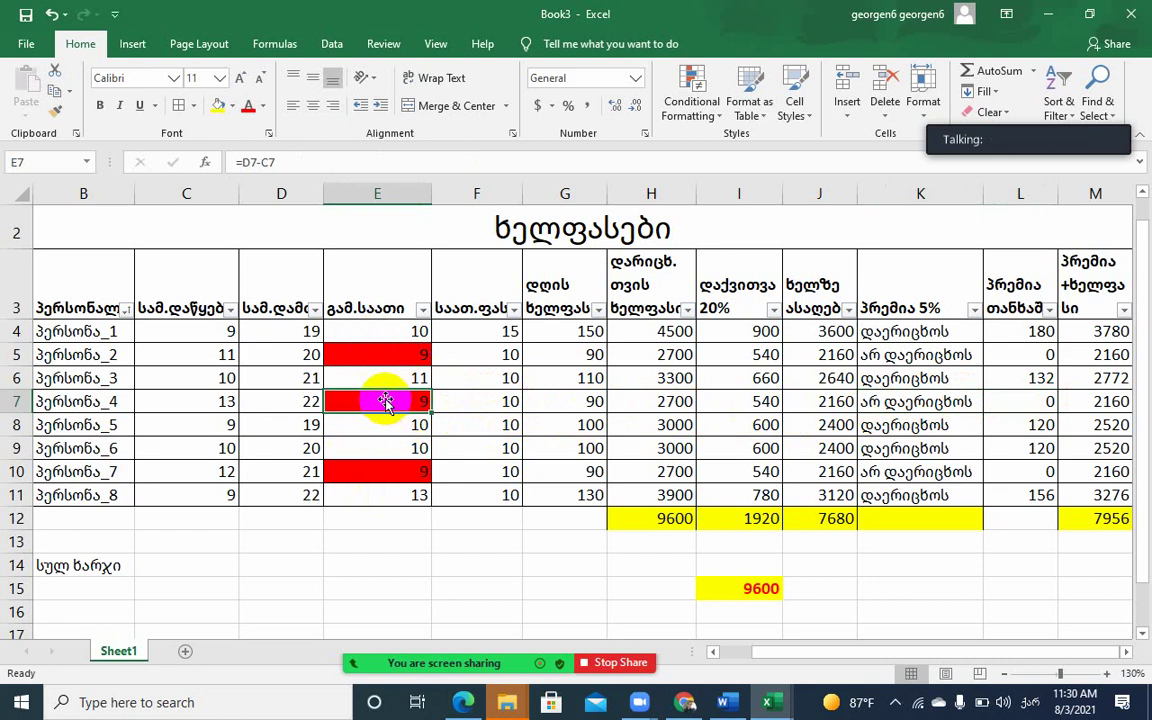
click(488, 335)
click(490, 355)
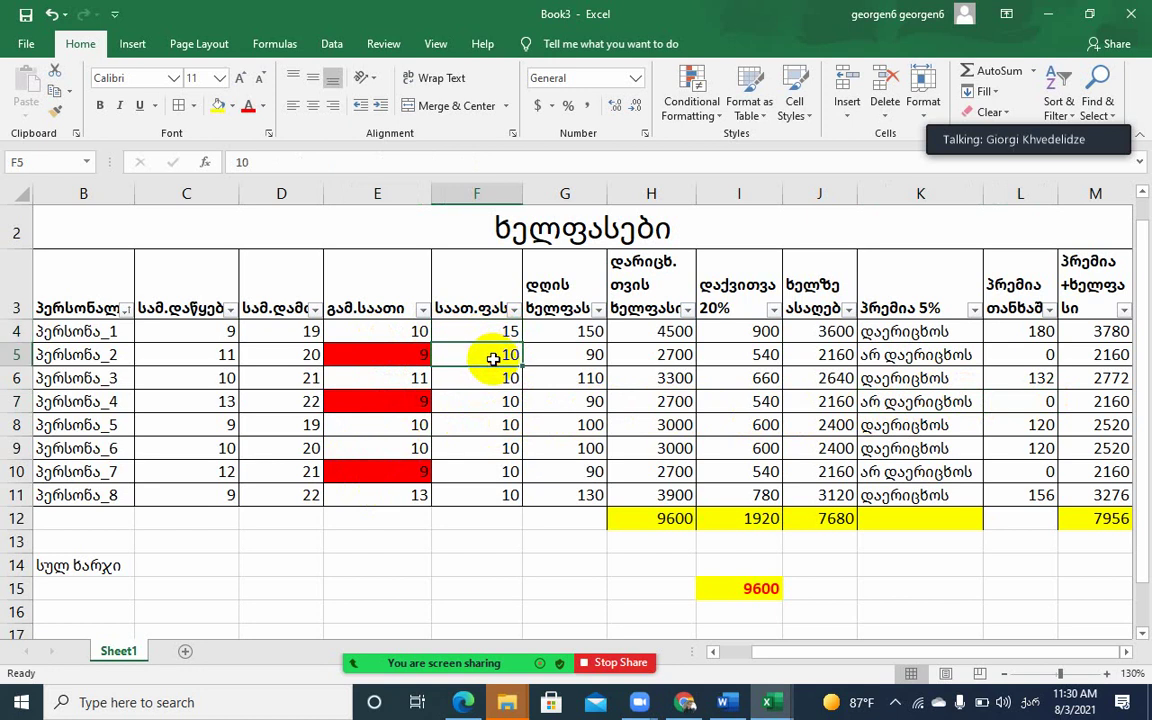
click(483, 378)
click(488, 401)
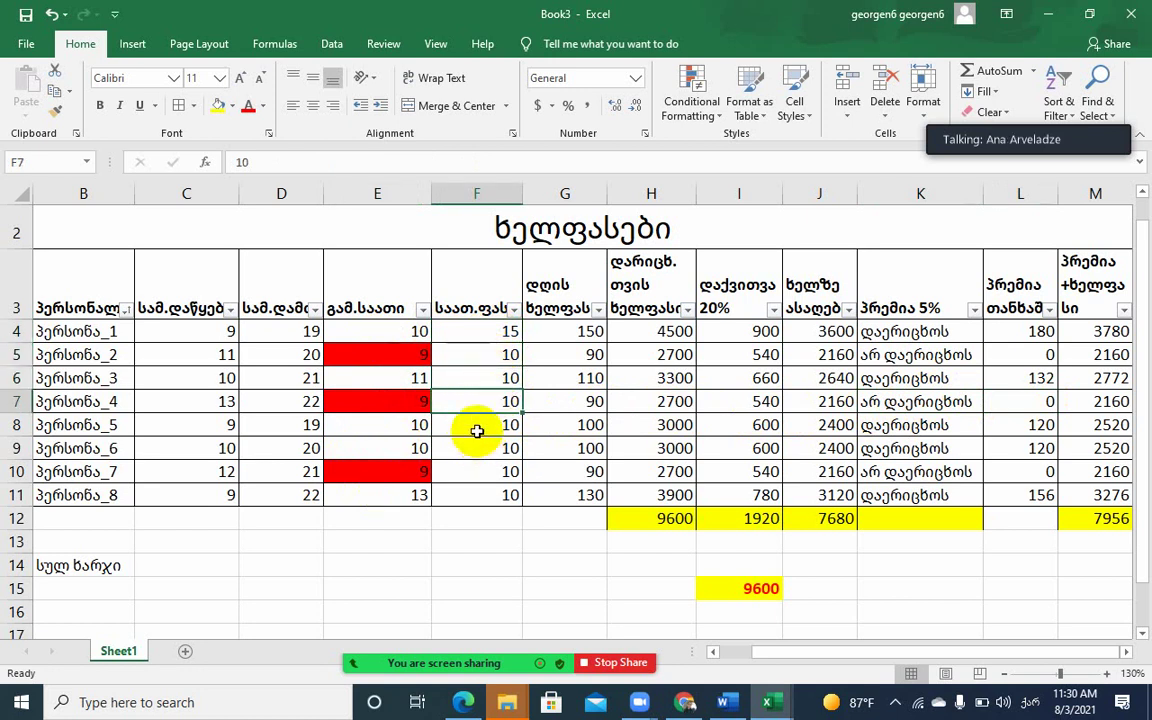
click(478, 428)
click(473, 450)
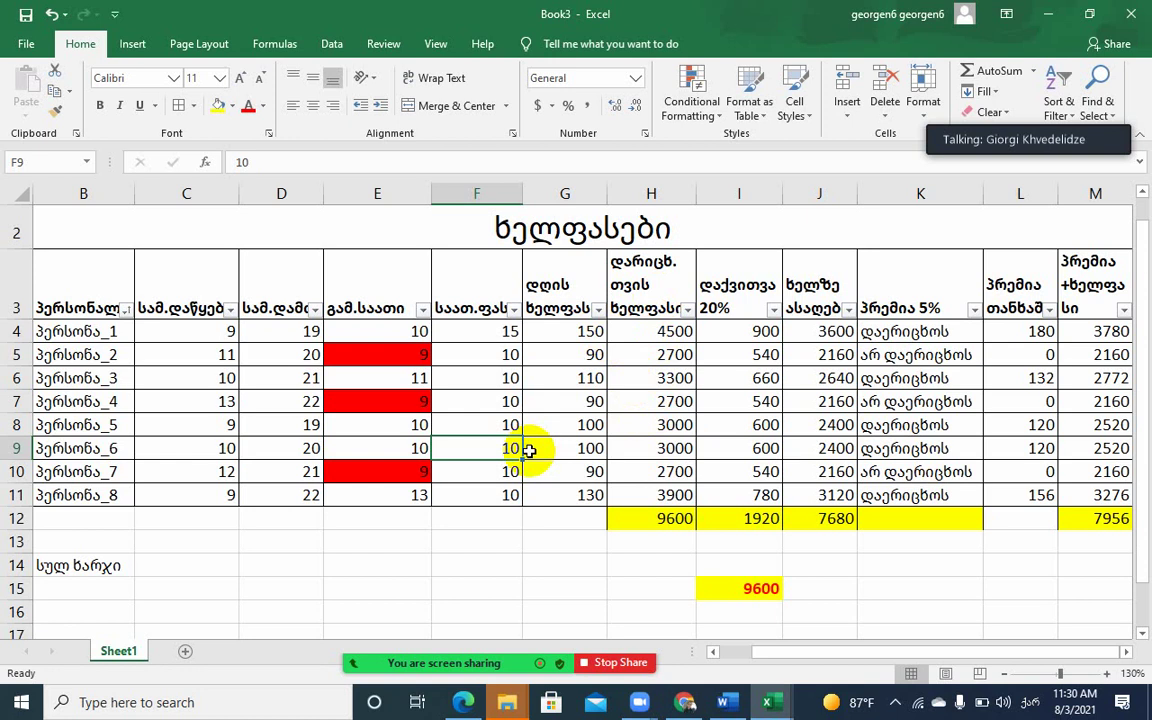
Inspect the red hours cells E7 and E10, then select the hours column E4:E11
scroll(445, 437, down, 1)
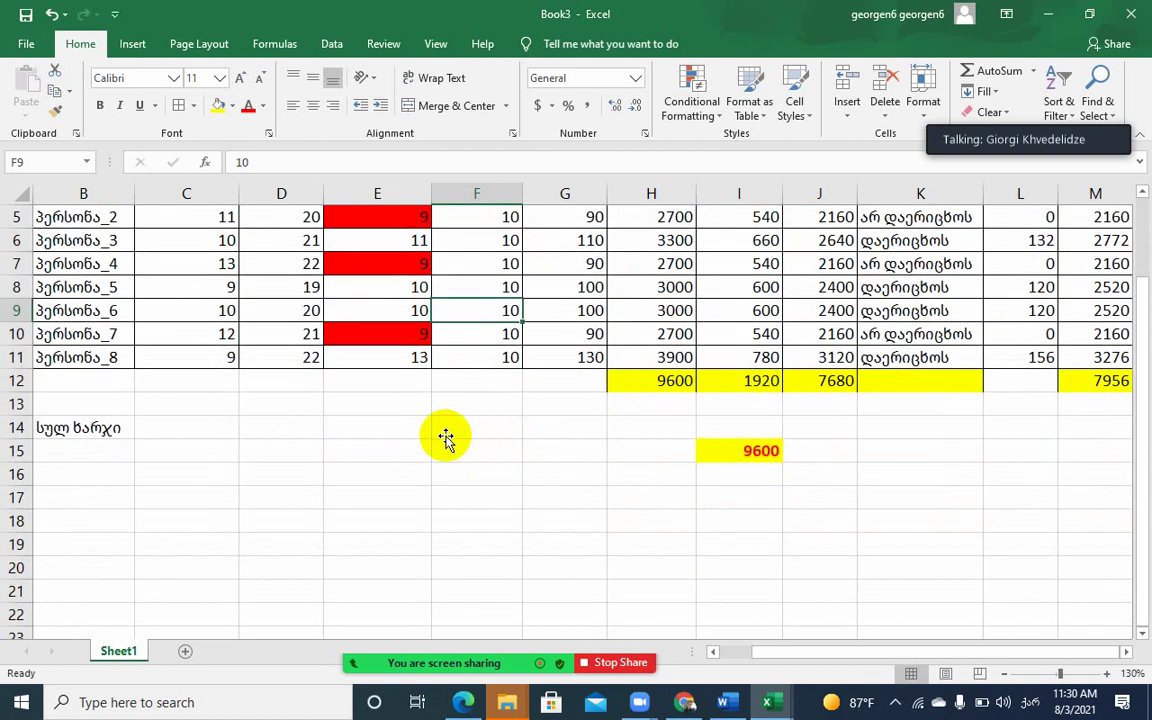
scroll(446, 441, up, 1)
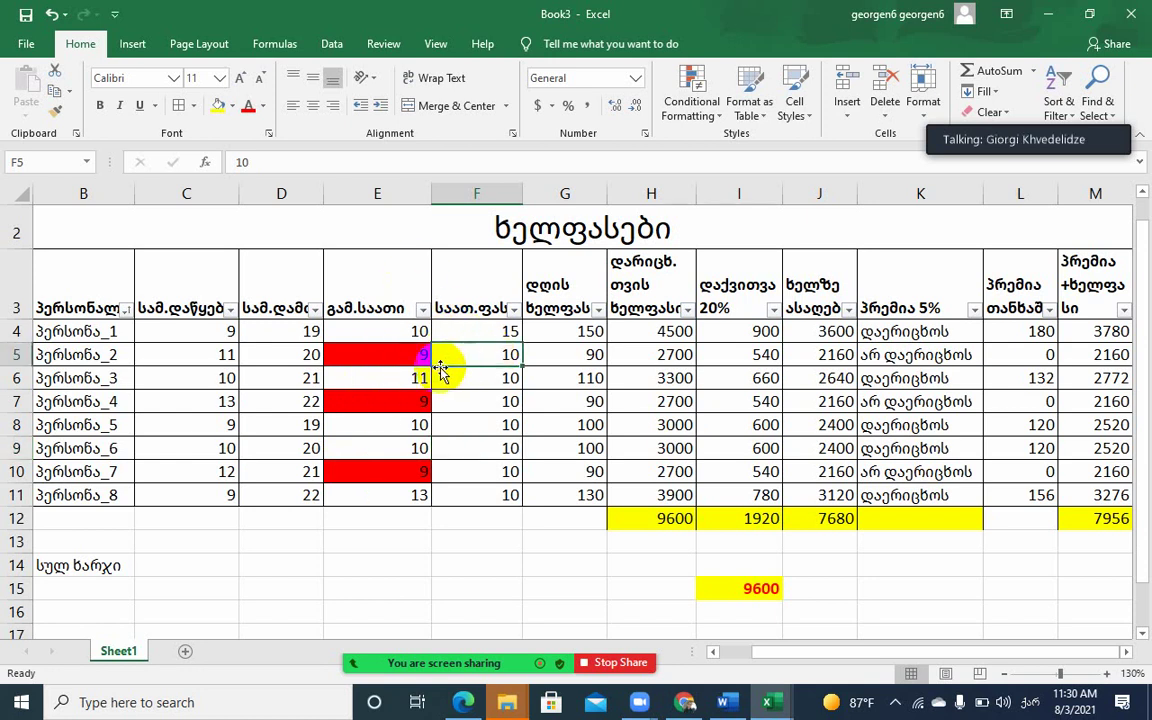
click(375, 348)
click(380, 400)
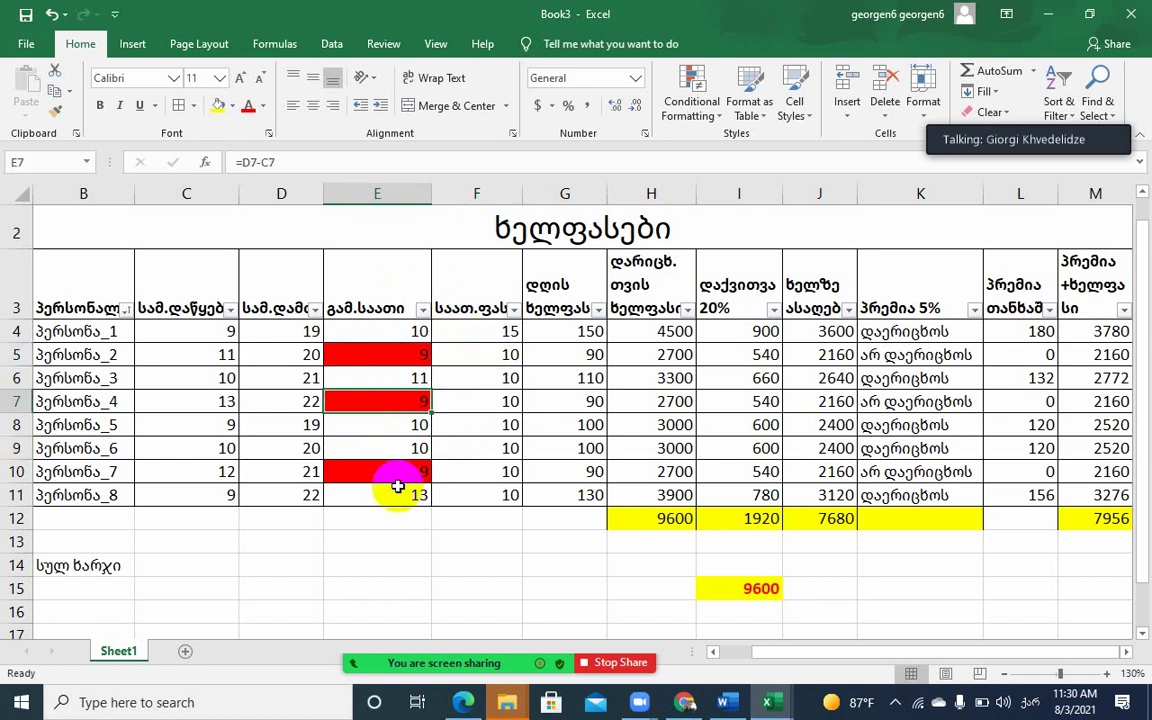
click(399, 473)
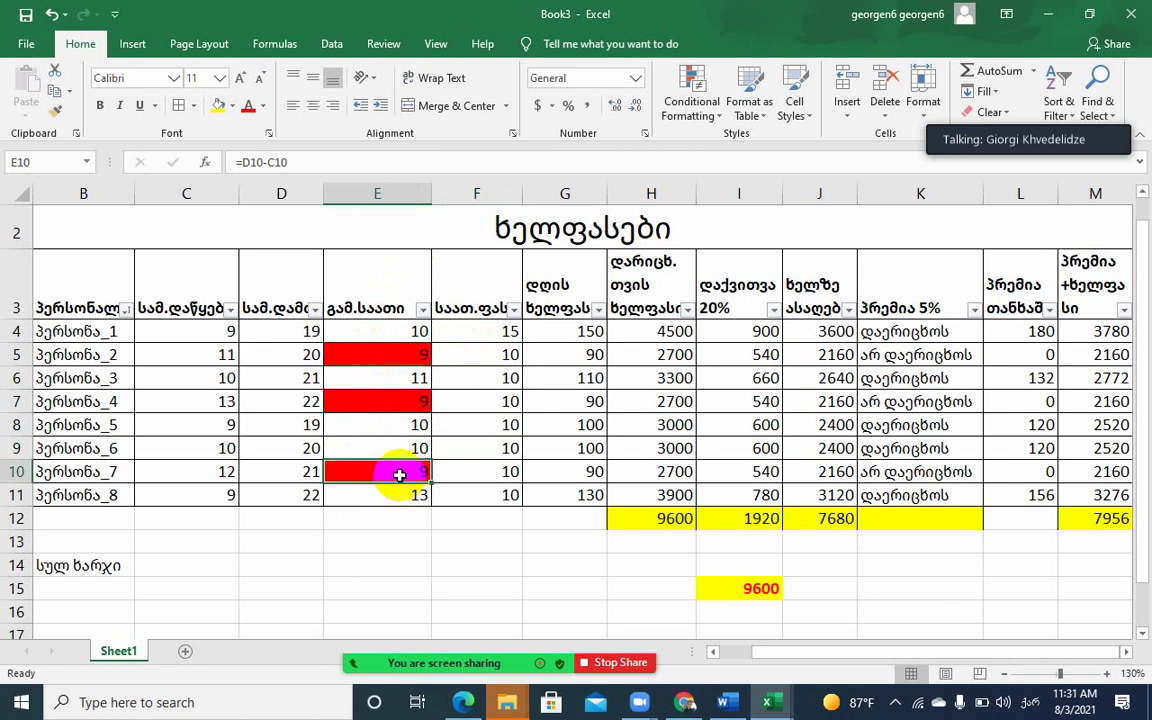
drag(376, 331, 385, 497)
Clear Formats on E4:E11 to remove the red fills, then reselect E4 alone
mouse_move(1024, 133)
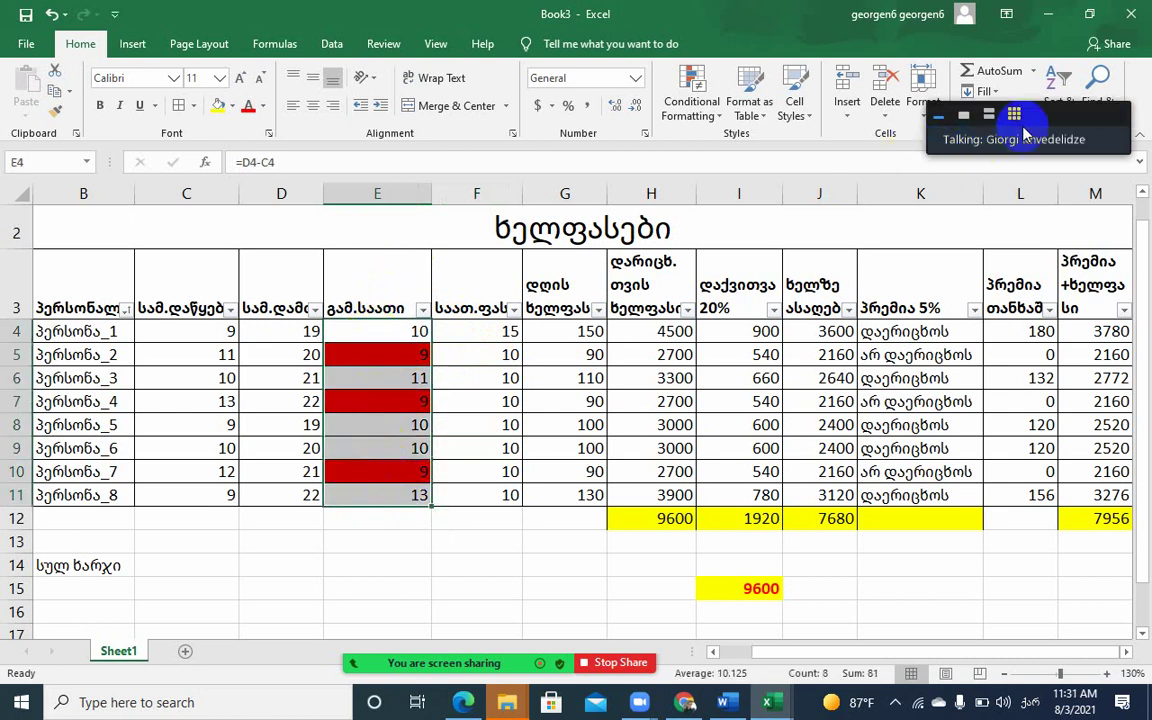
drag(1049, 116, 604, 57)
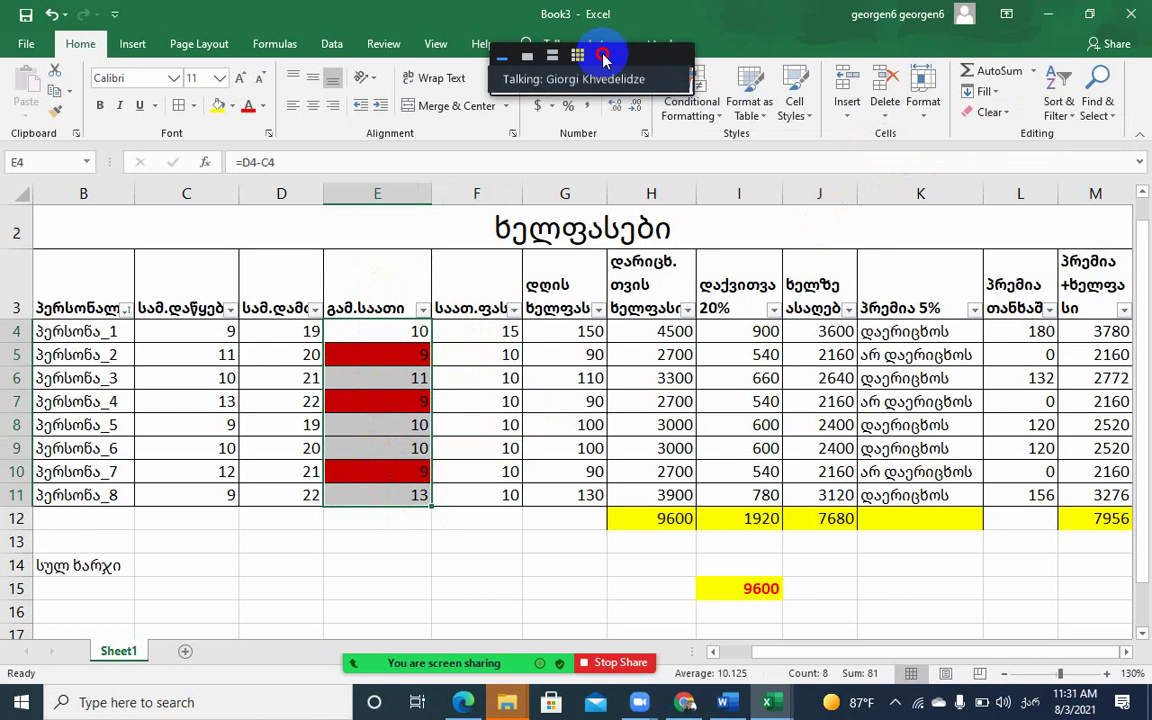
click(1007, 113)
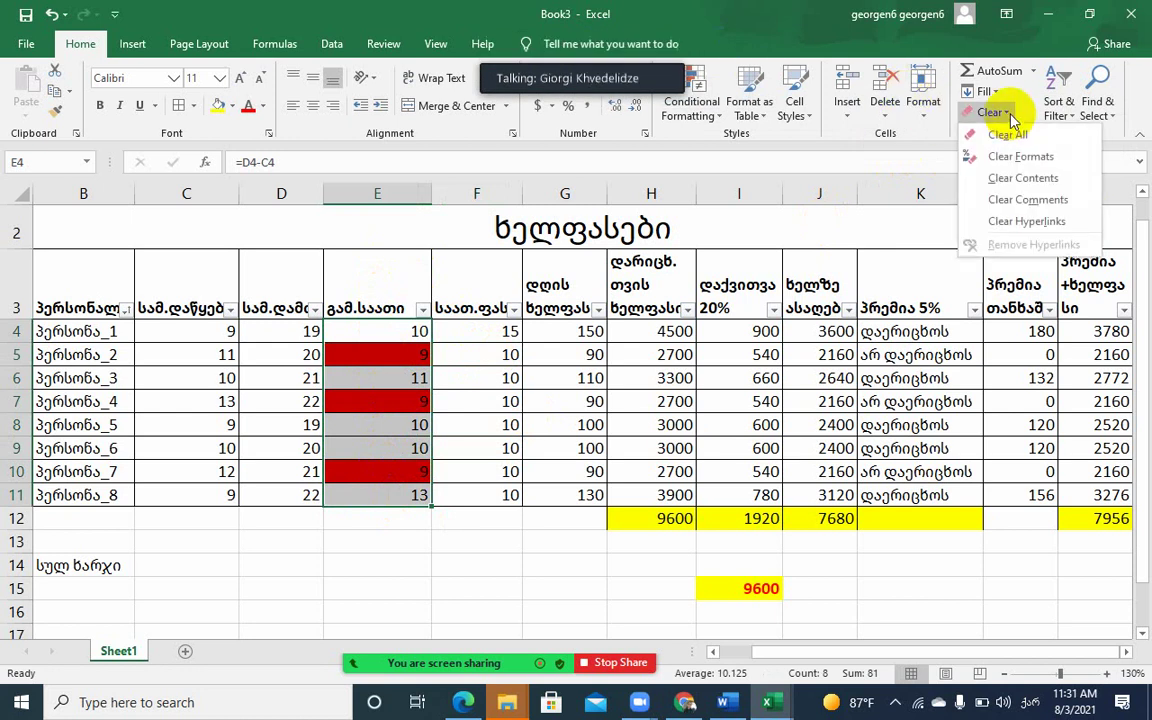
click(1015, 157)
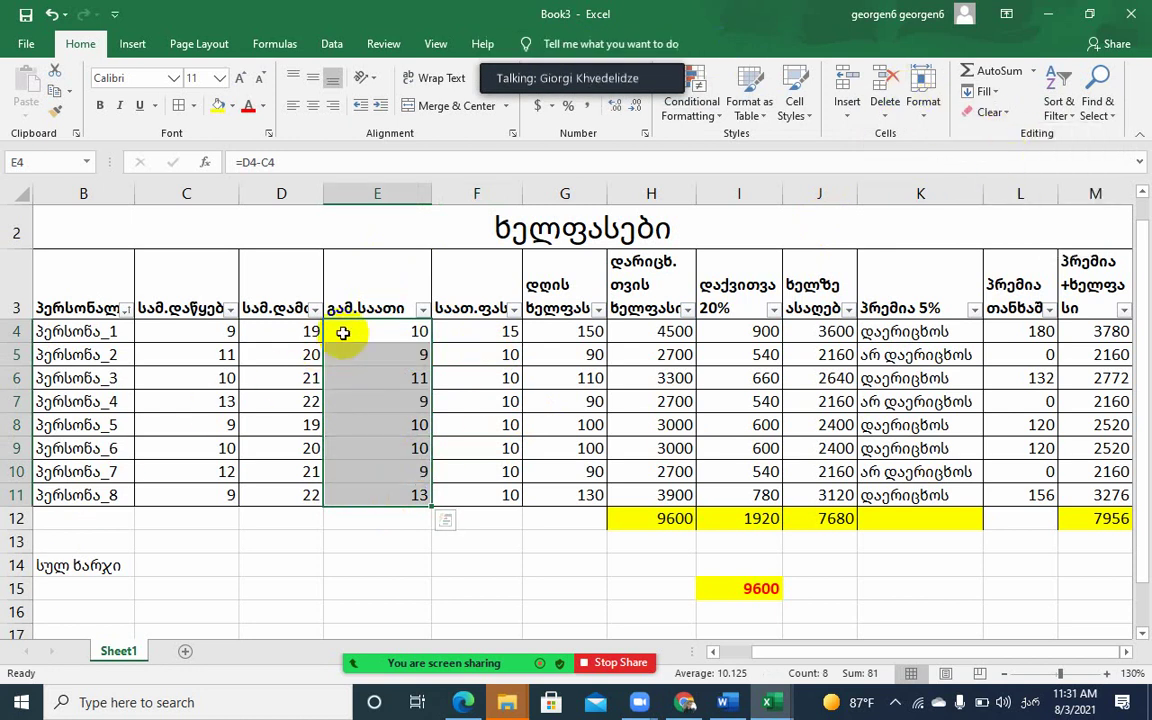
drag(343, 333, 380, 490)
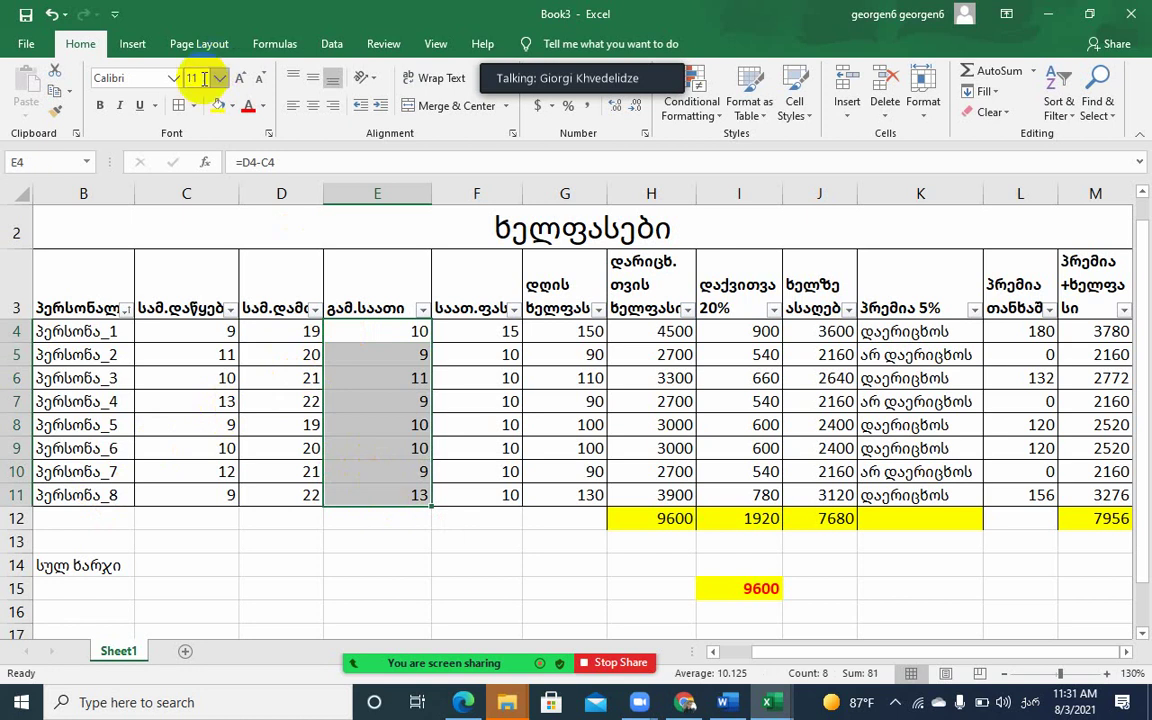
click(365, 333)
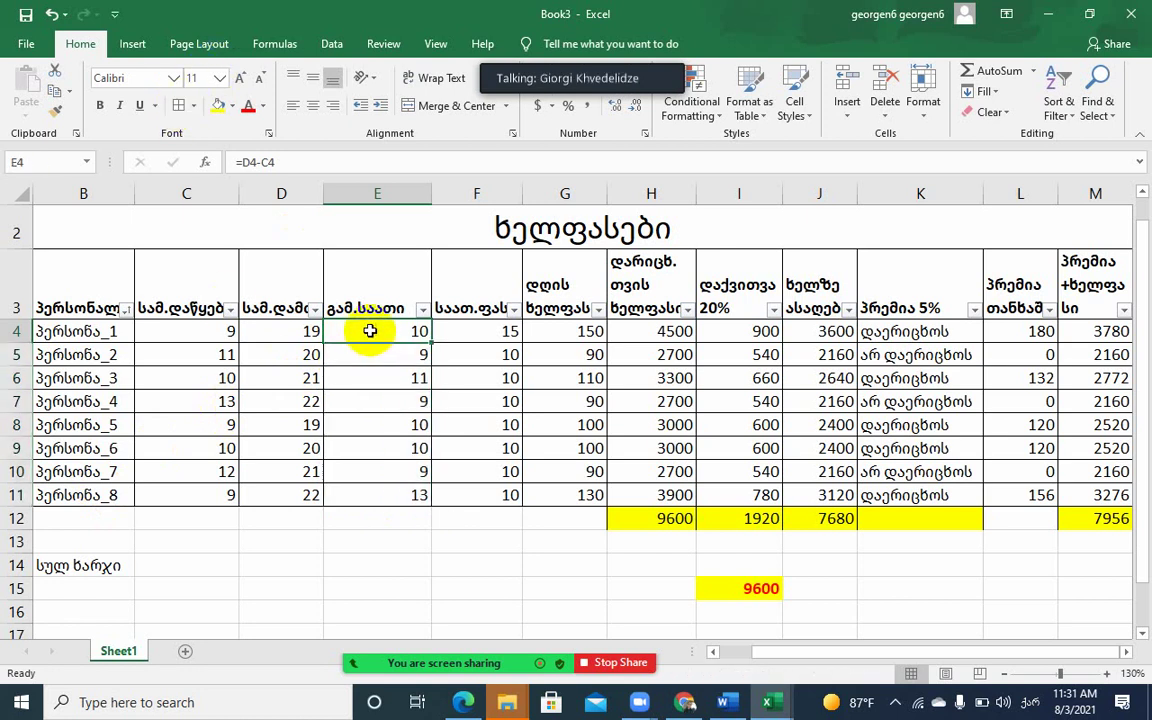
drag(370, 329, 371, 484)
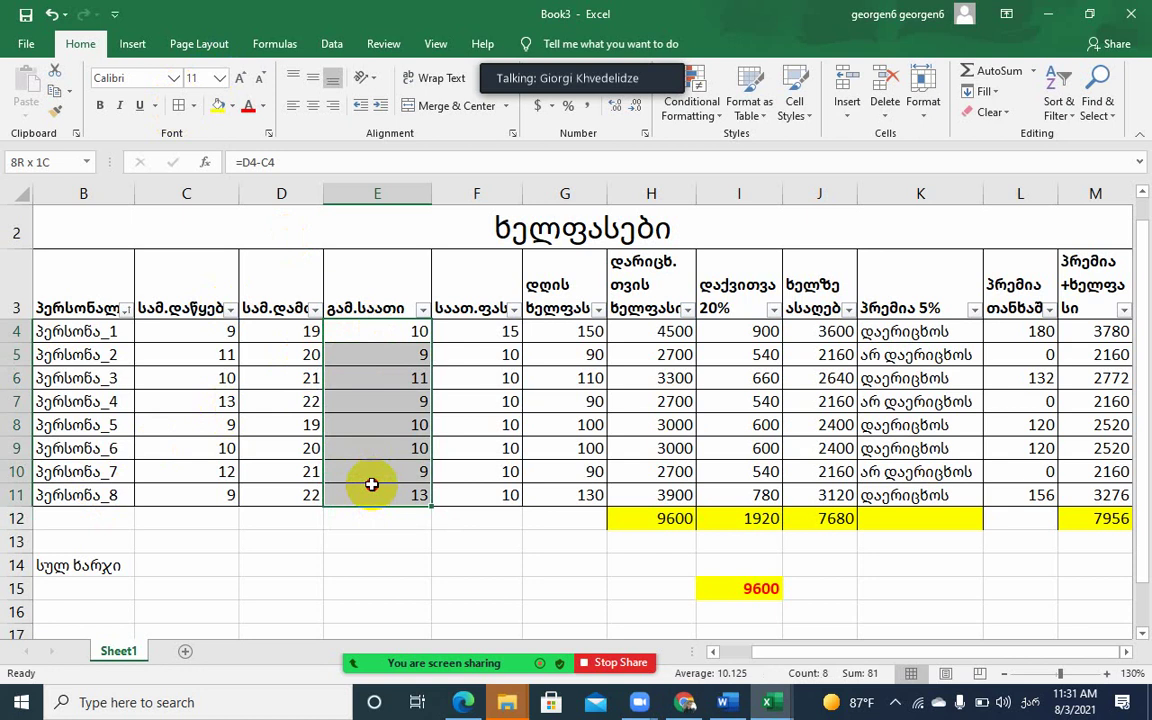
click(376, 331)
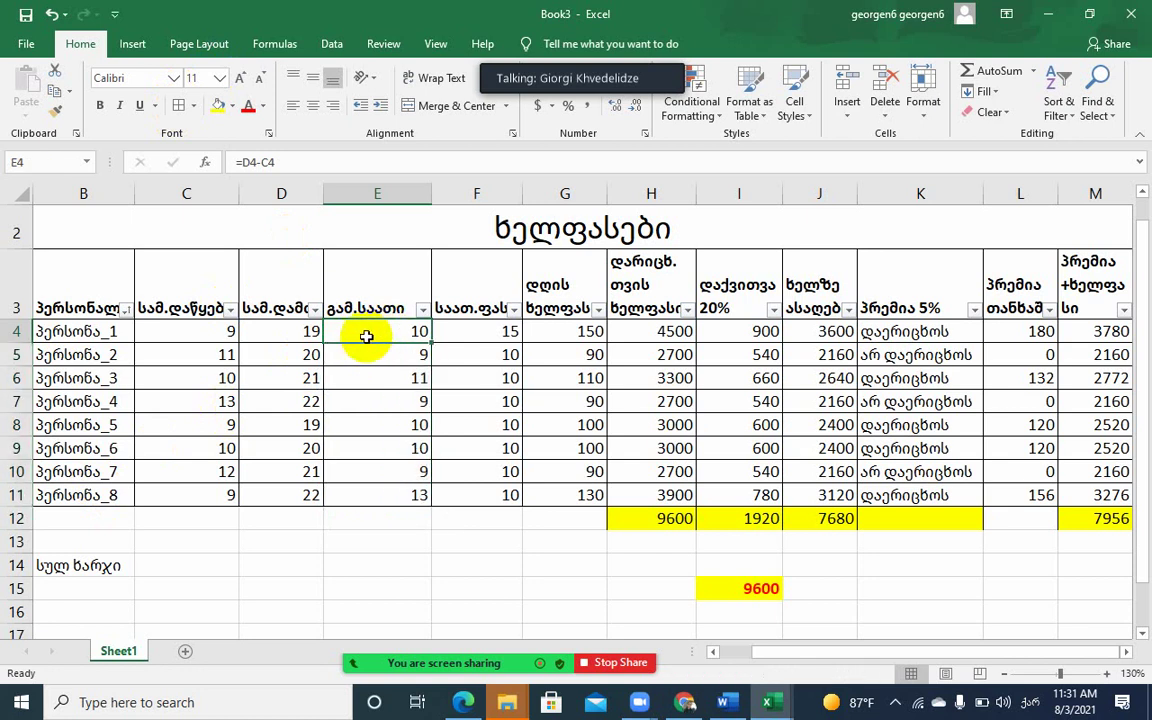
Create a new formula-based conditional formatting rule for E4 reading =E$4<10
click(720, 117)
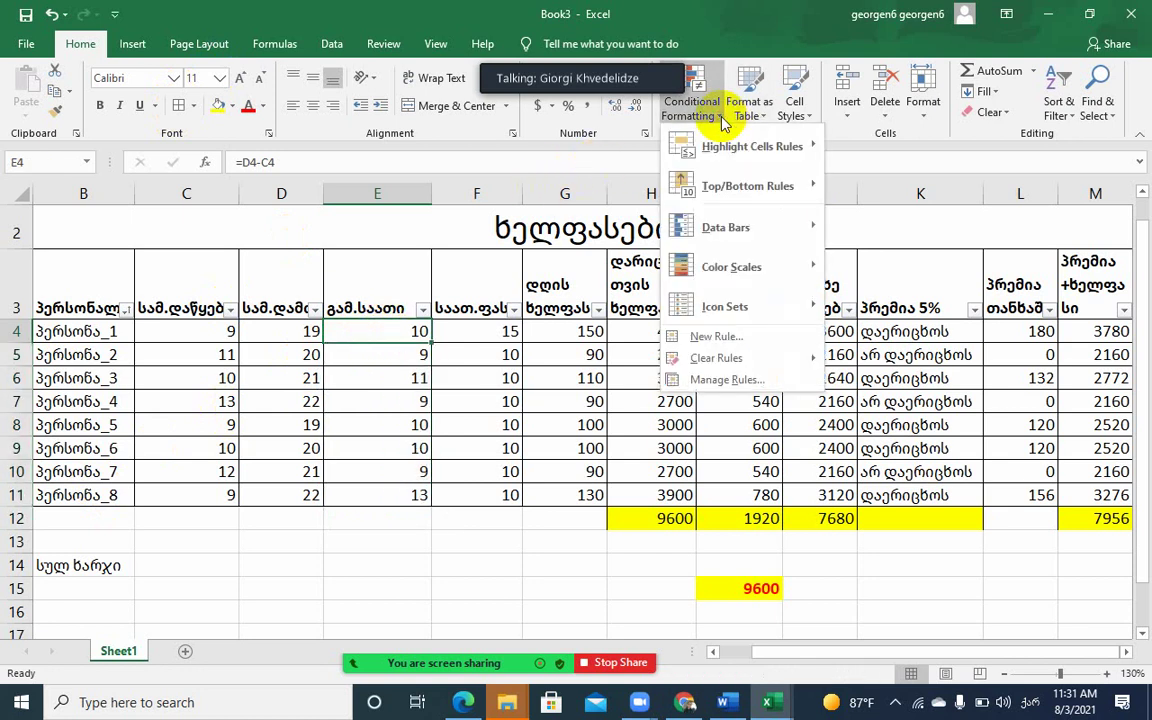
click(694, 340)
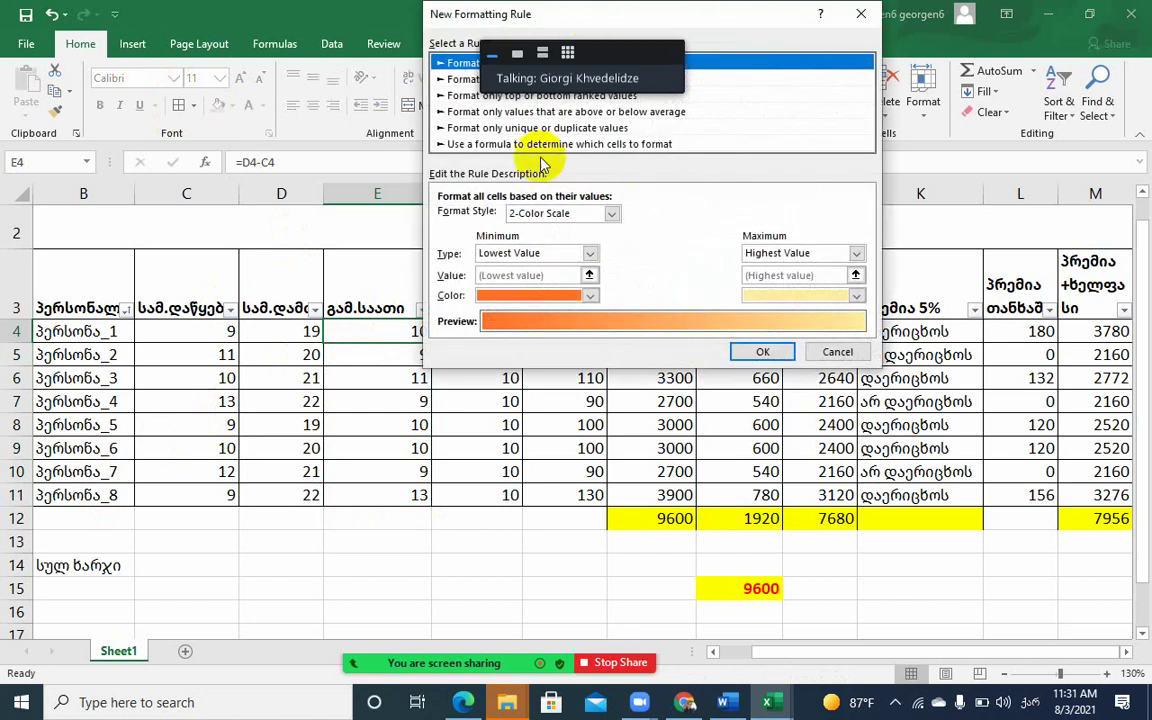
click(490, 144)
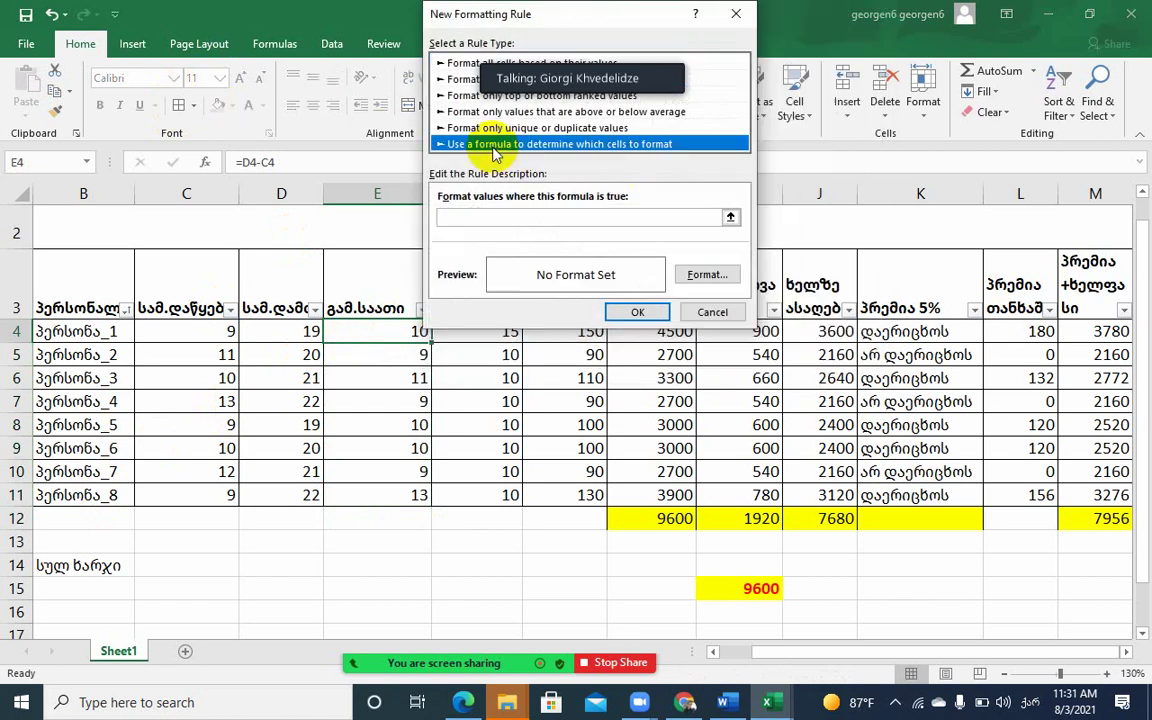
click(492, 217)
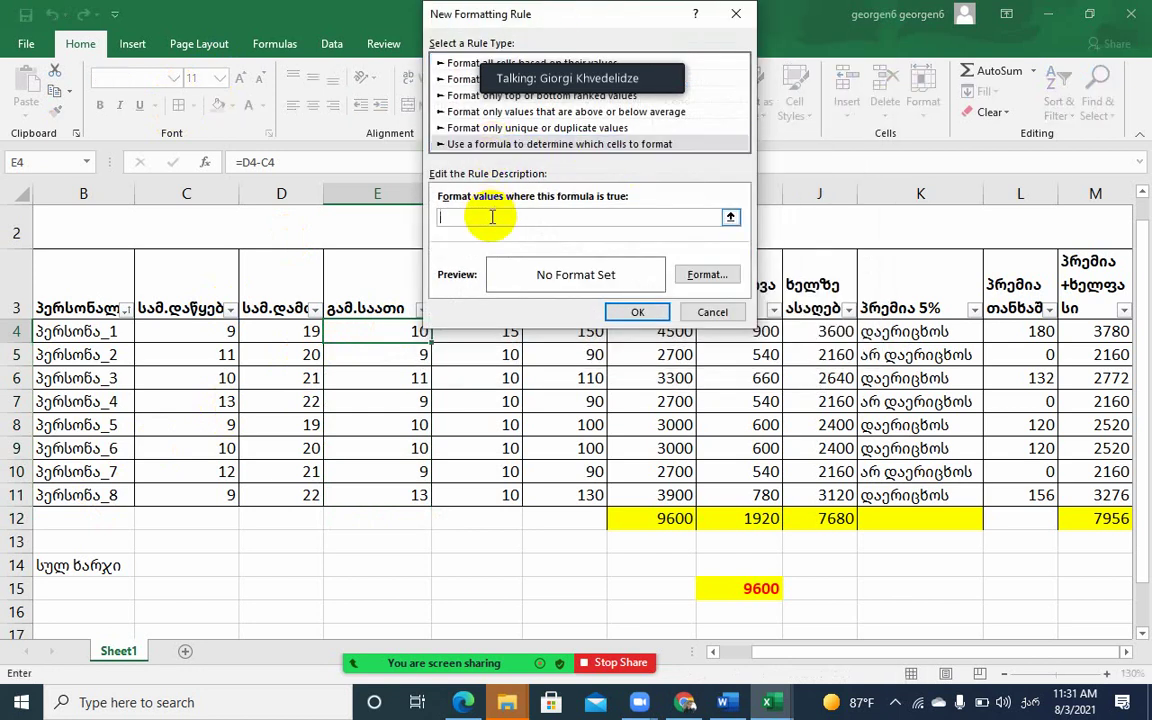
click(379, 330)
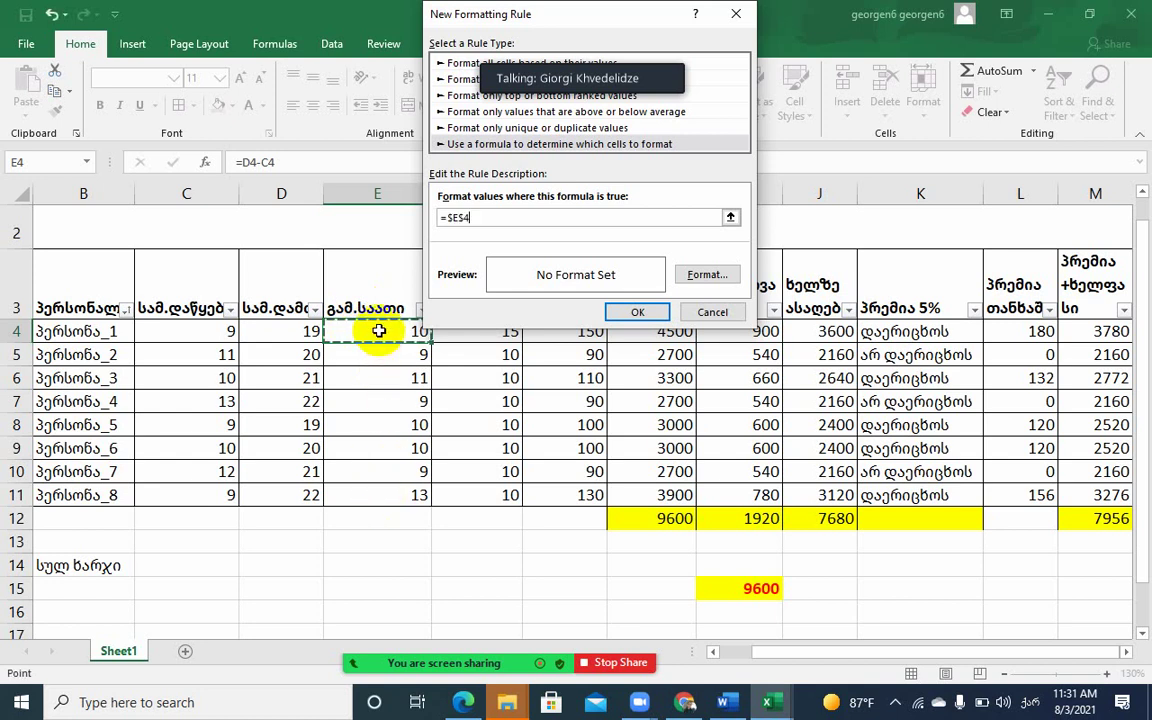
text(<10)
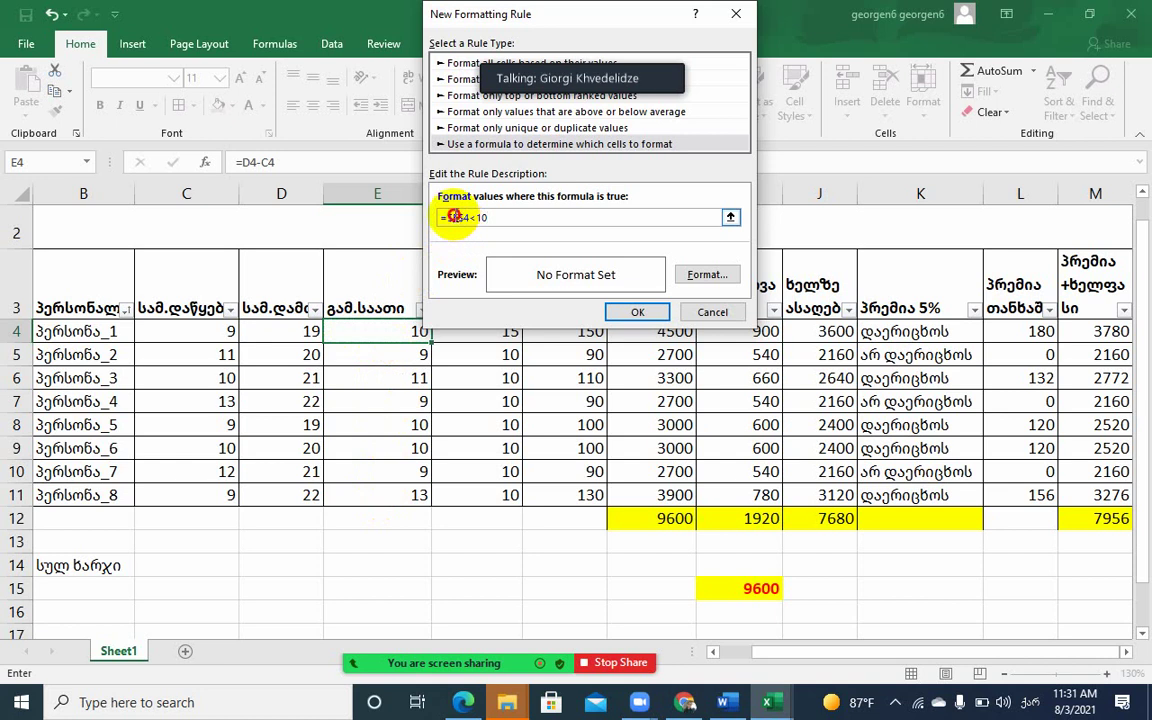
key(BackSpace)
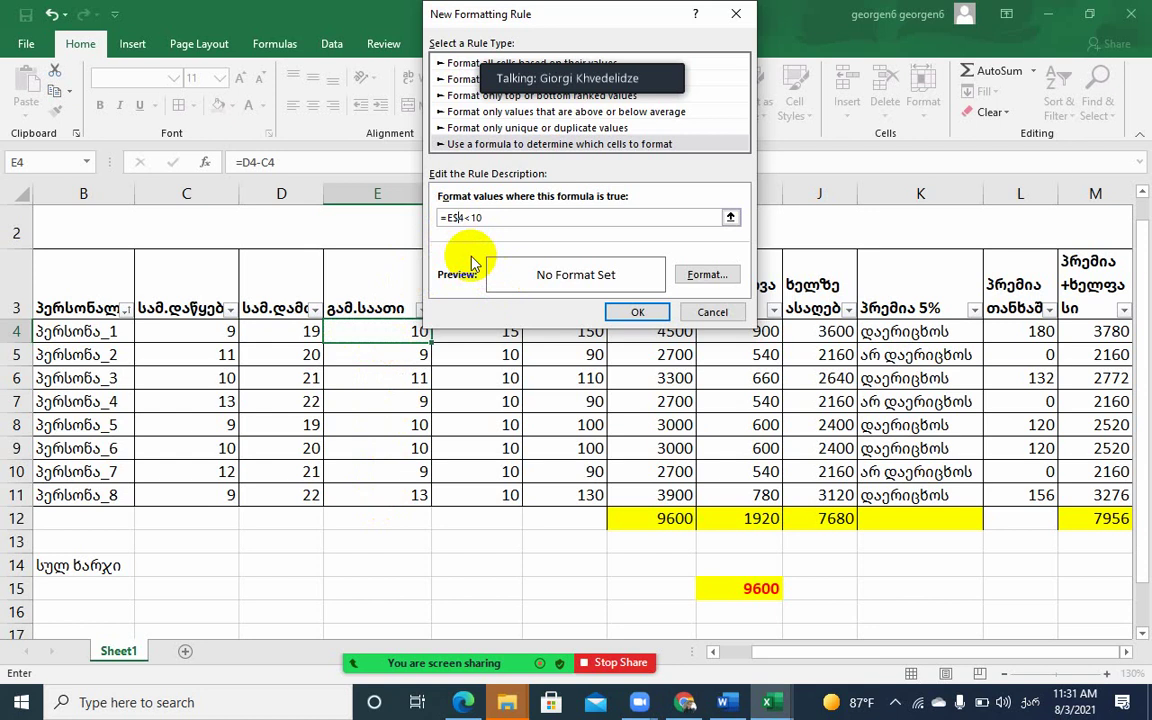
Set the rule's fill to red and save the below-10 rule
click(712, 274)
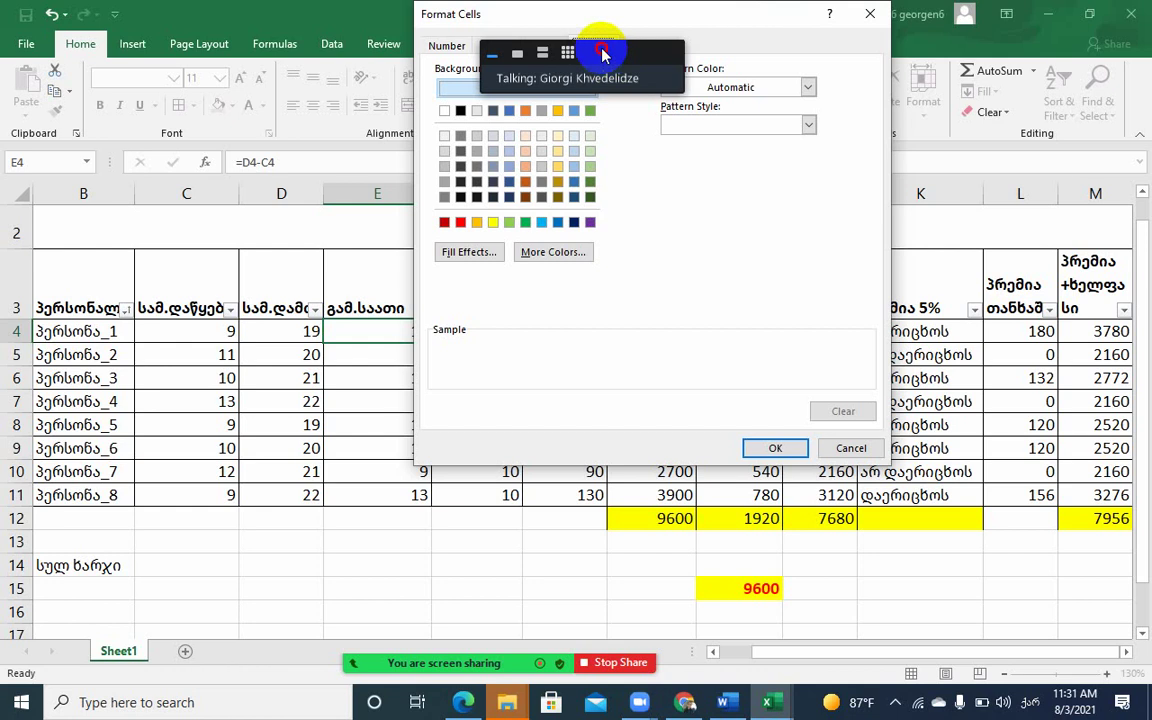
drag(603, 54, 956, 159)
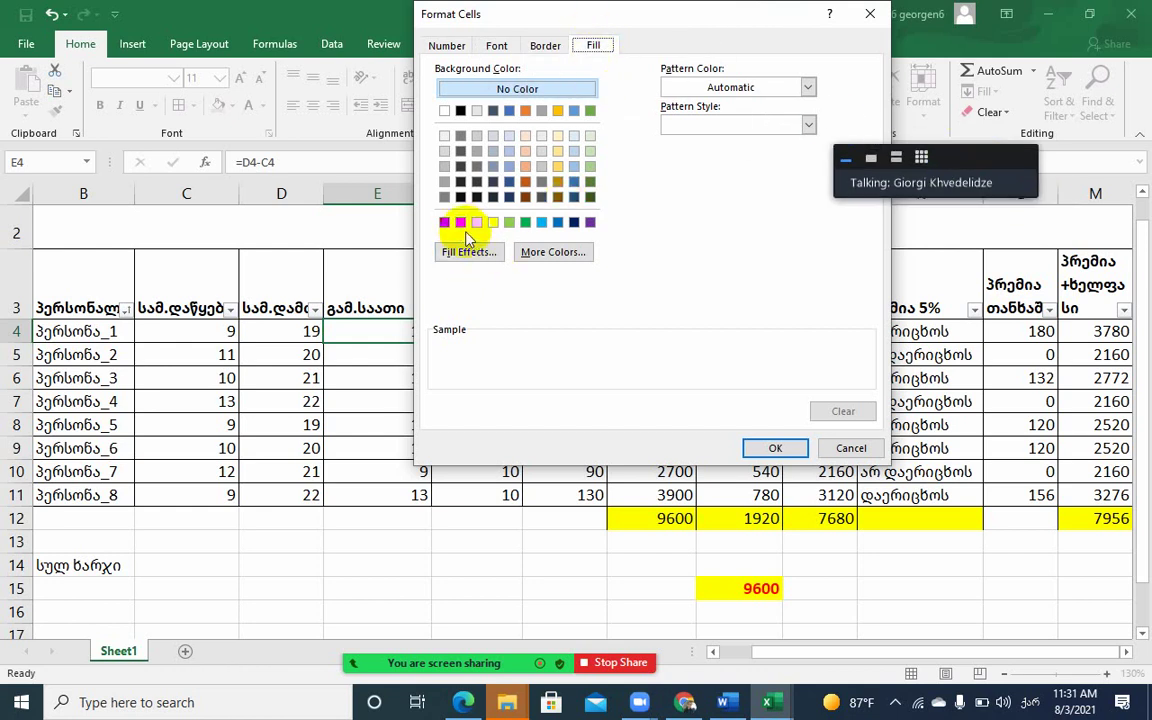
click(460, 224)
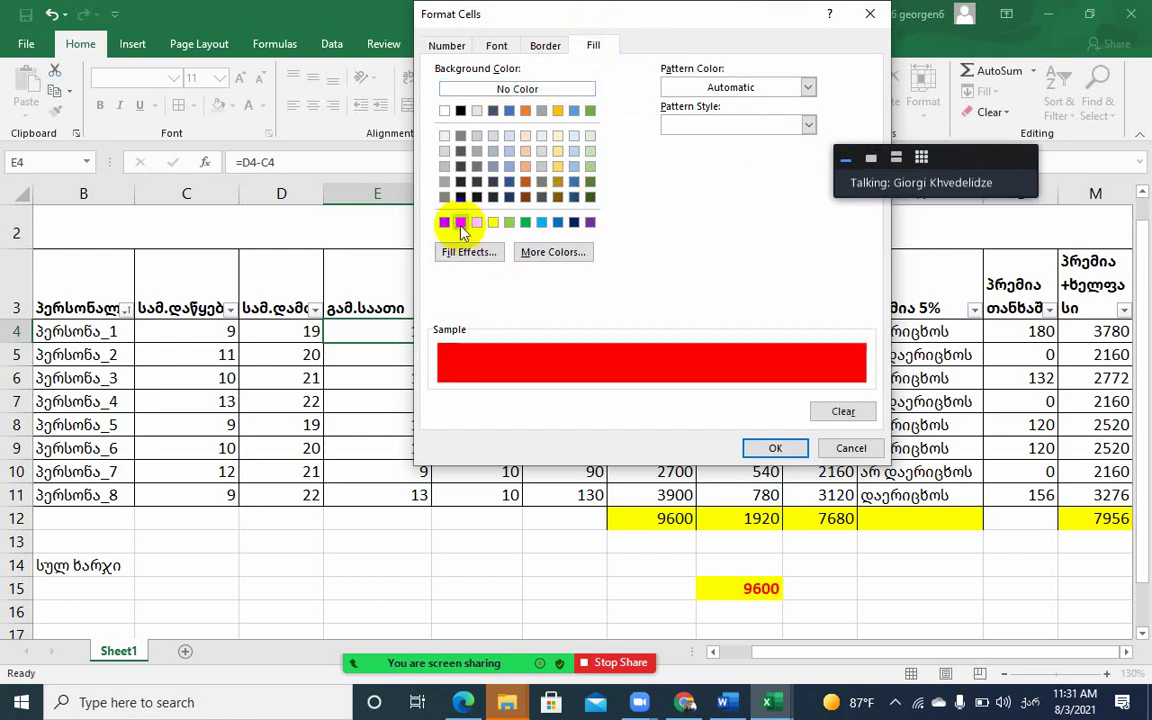
click(760, 448)
click(648, 311)
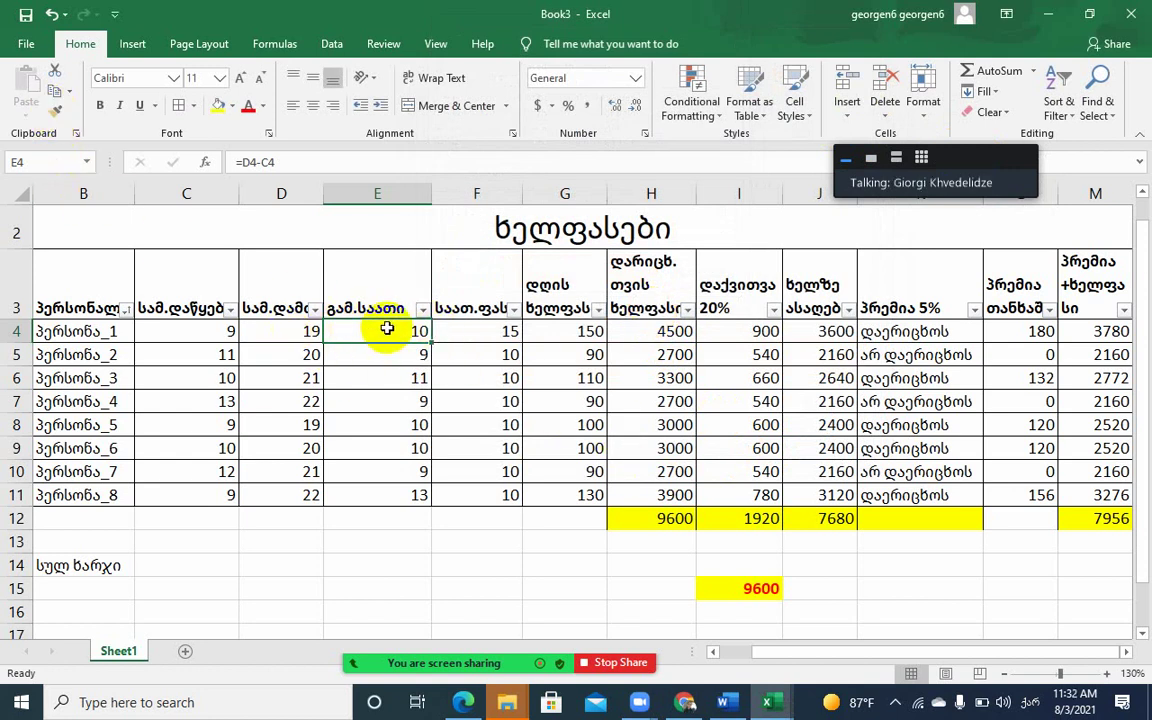
Paint E4's formatting down the hours column to strip the red highlighting
click(57, 113)
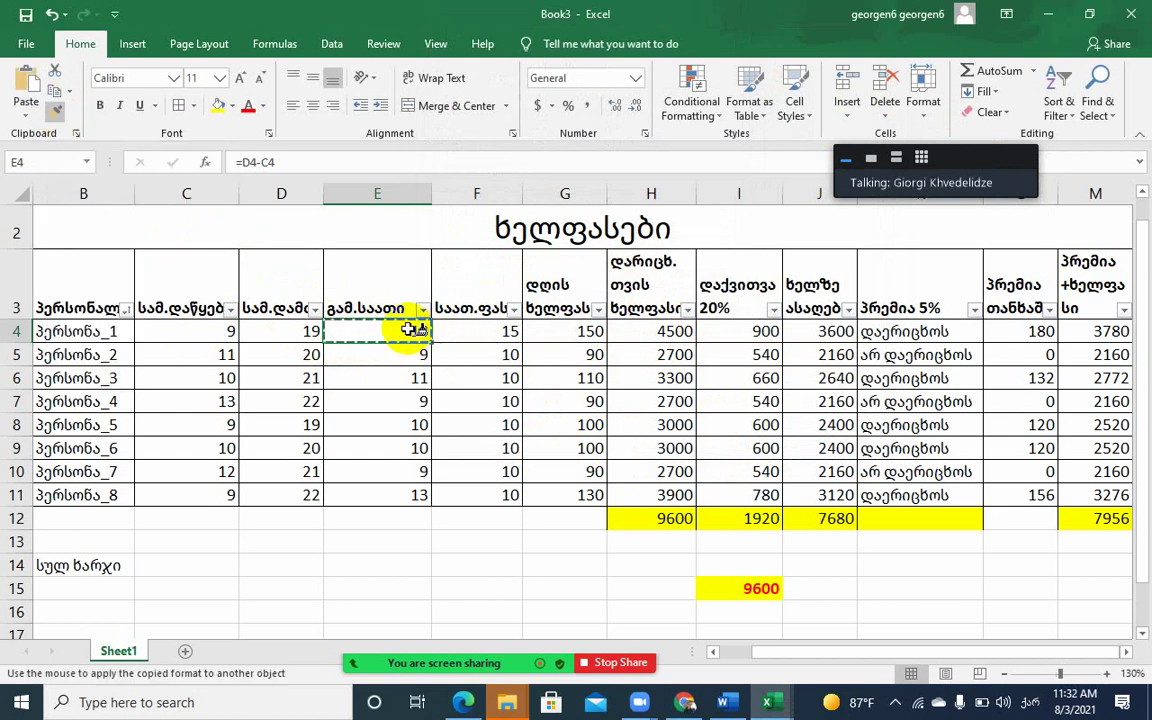
drag(386, 326, 393, 486)
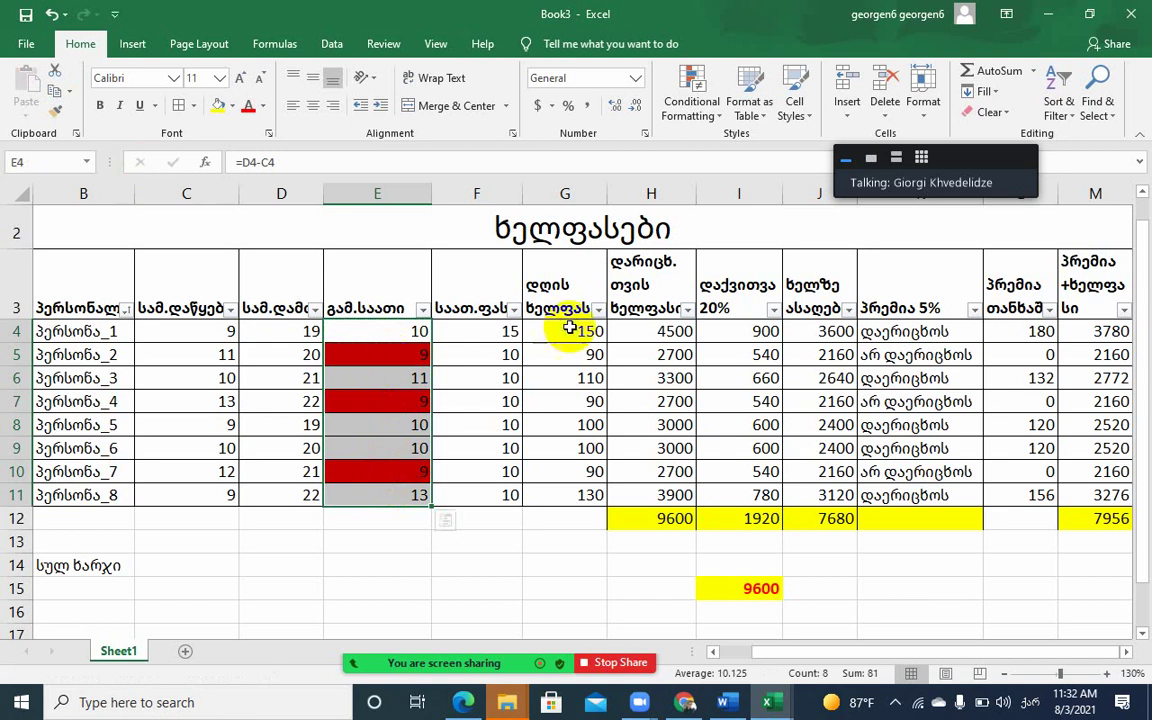
key(ctrl+c)
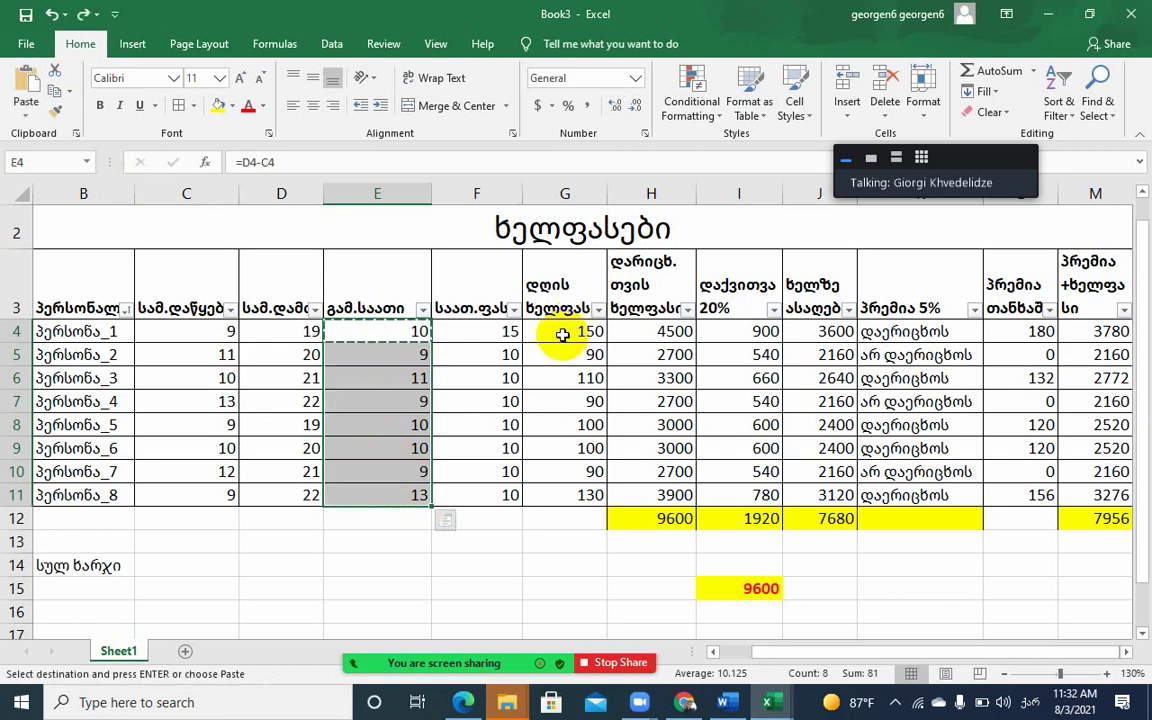
key(ctrl+q)
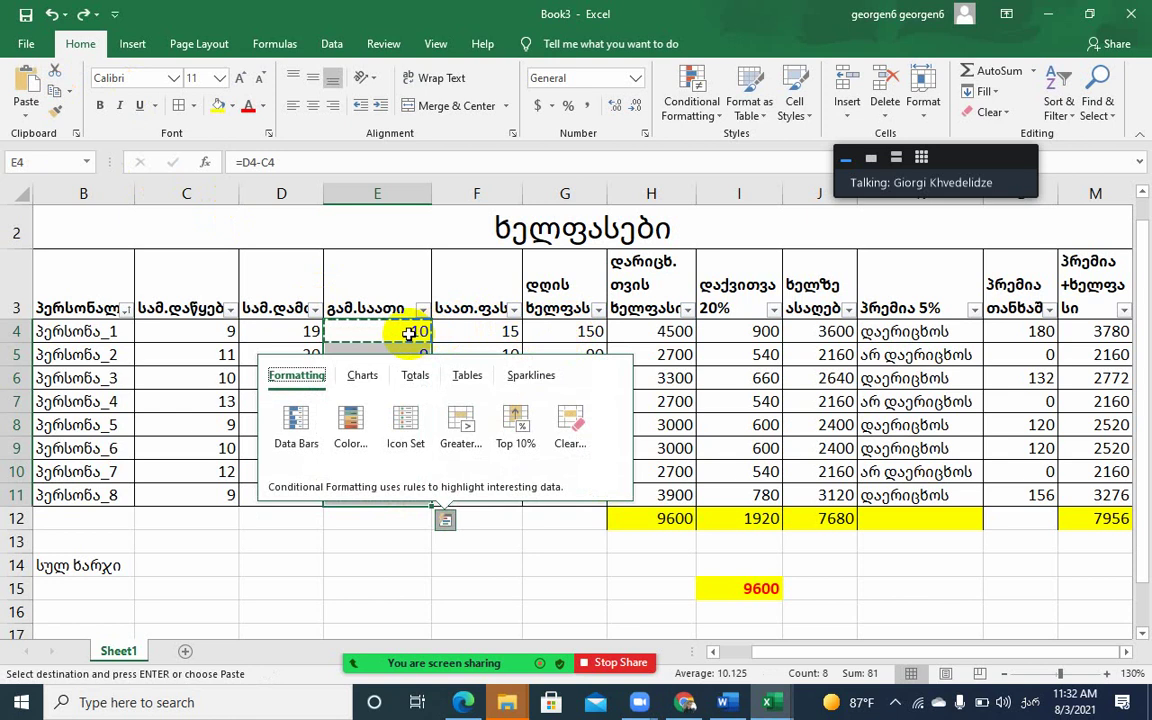
click(410, 333)
key(Escape)
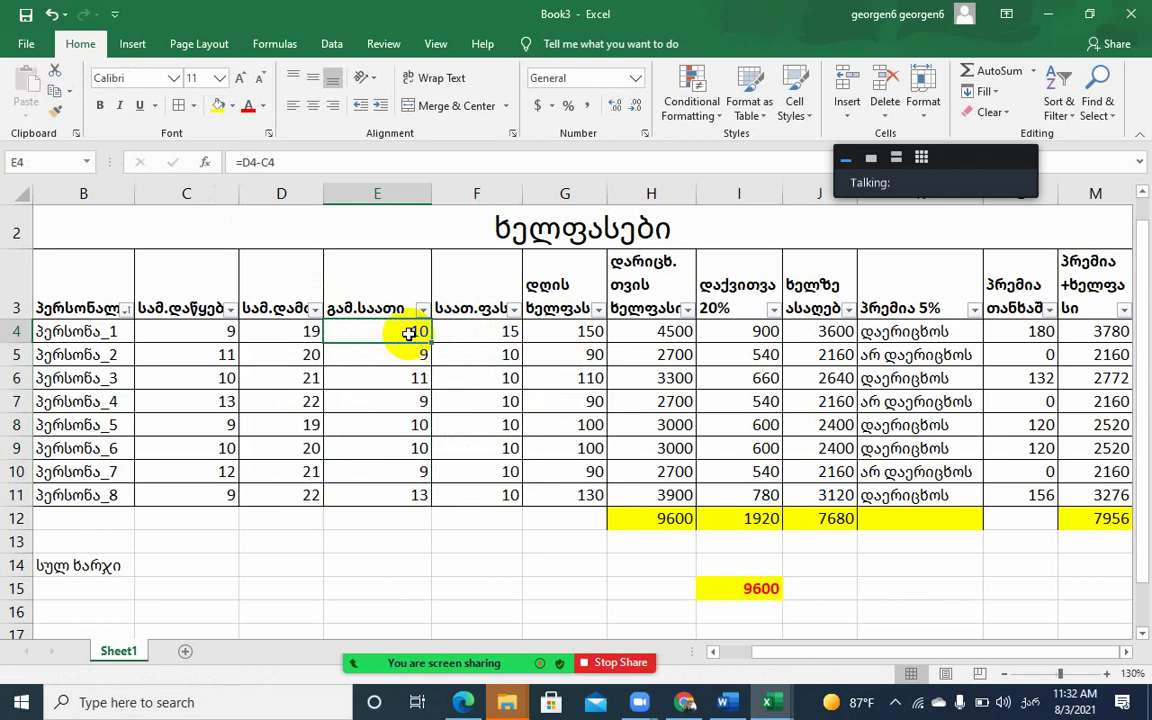
Apply a Color Scale to E4:E11, then undo it
drag(410, 333, 405, 495)
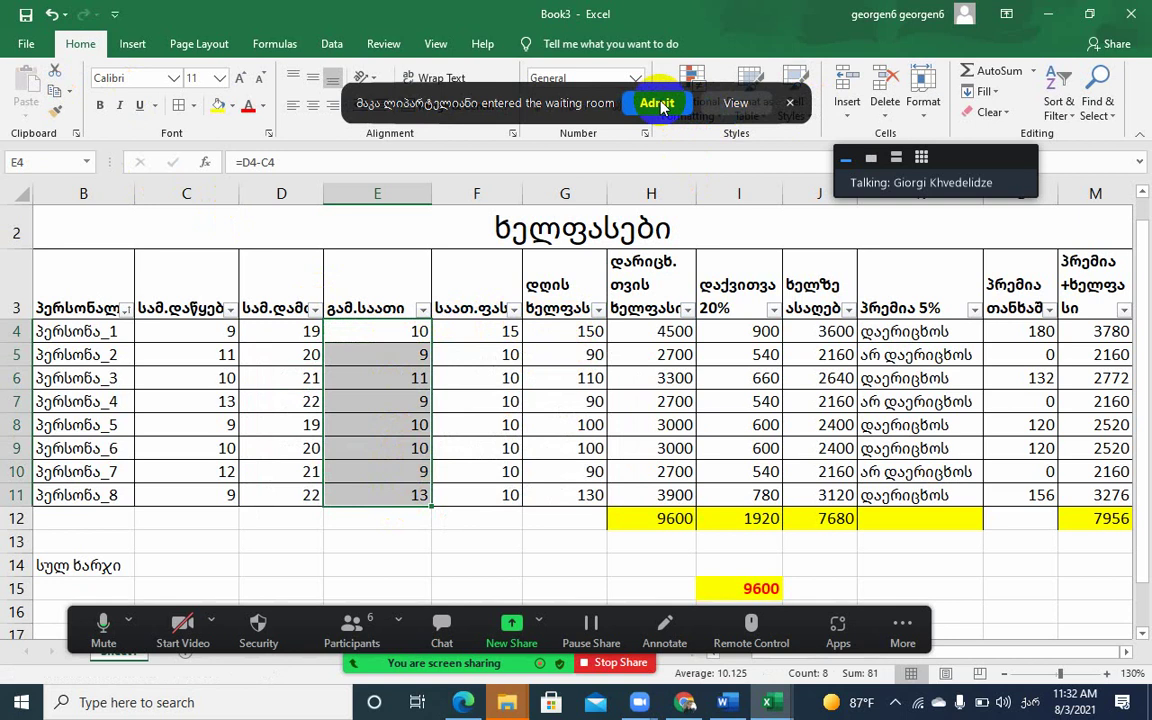
click(660, 105)
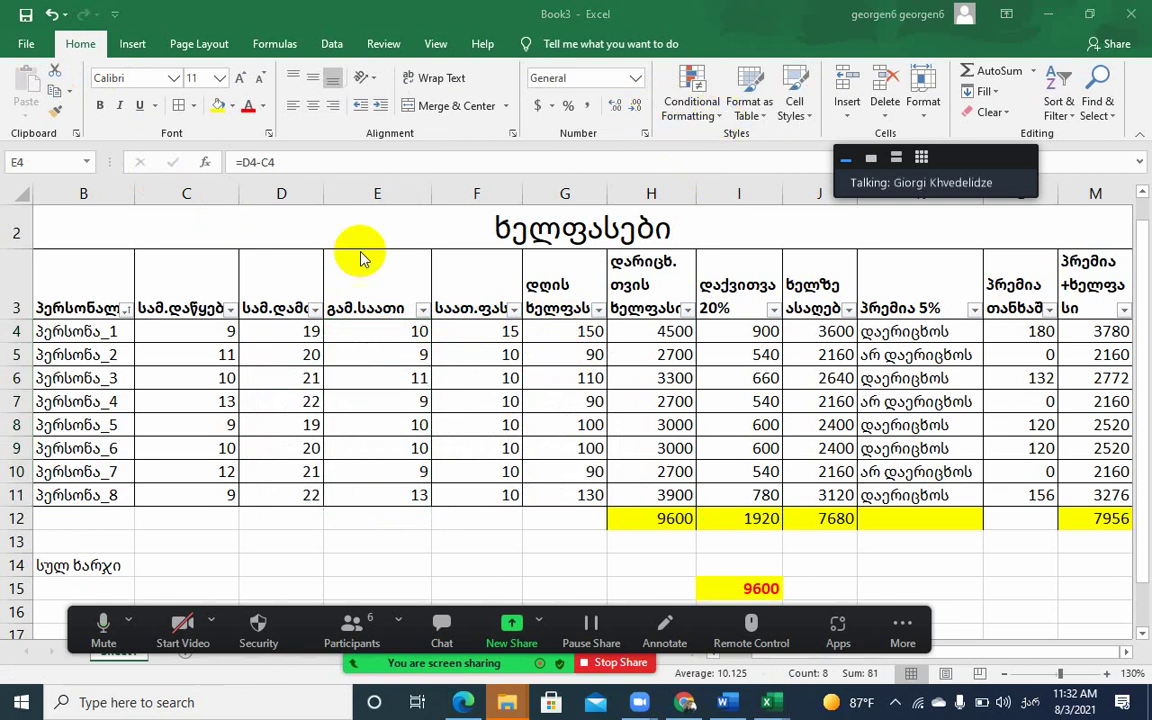
click(694, 108)
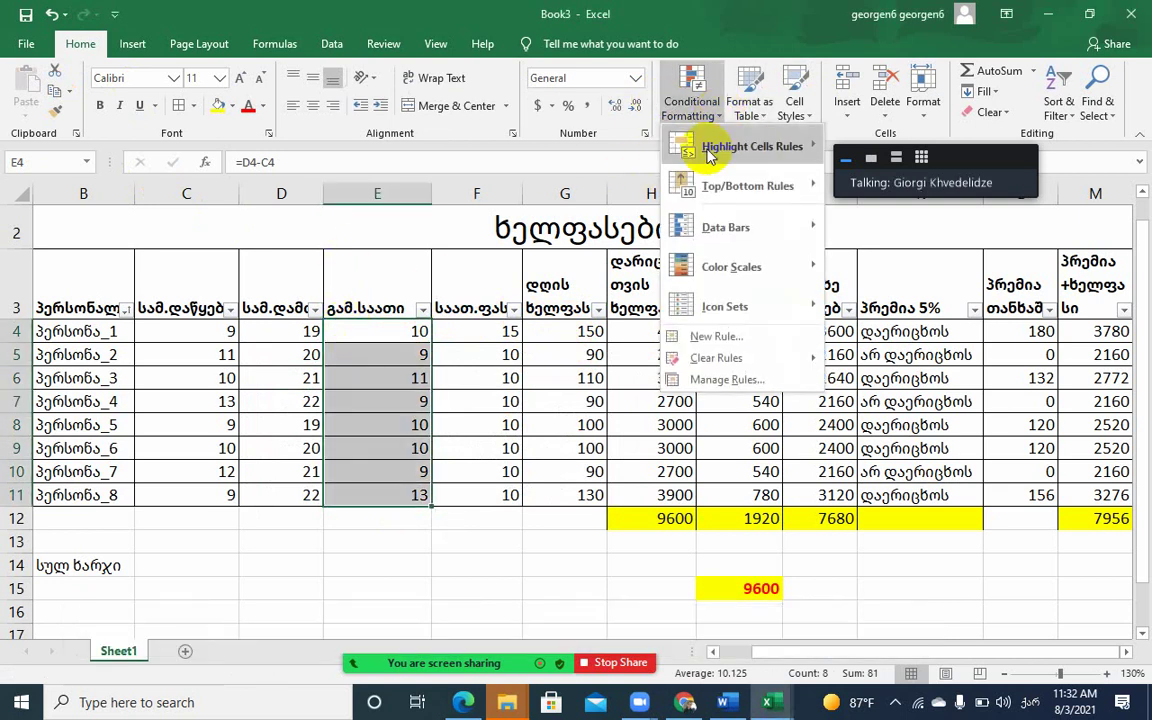
click(688, 352)
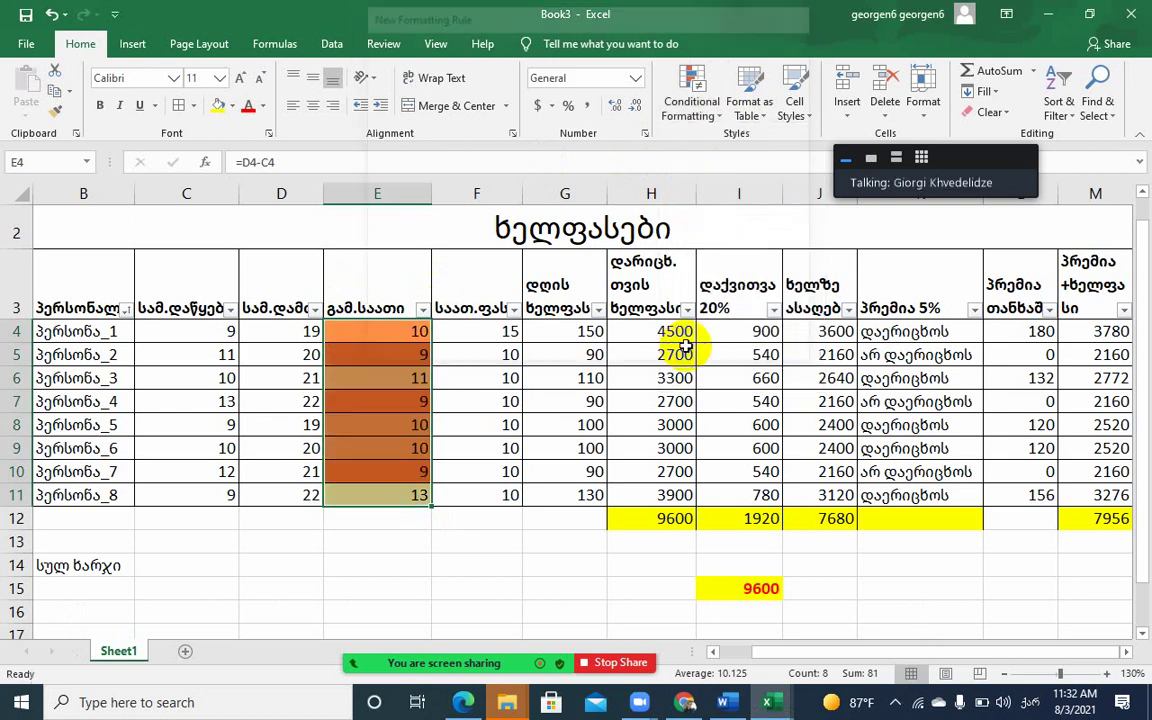
click(377, 414)
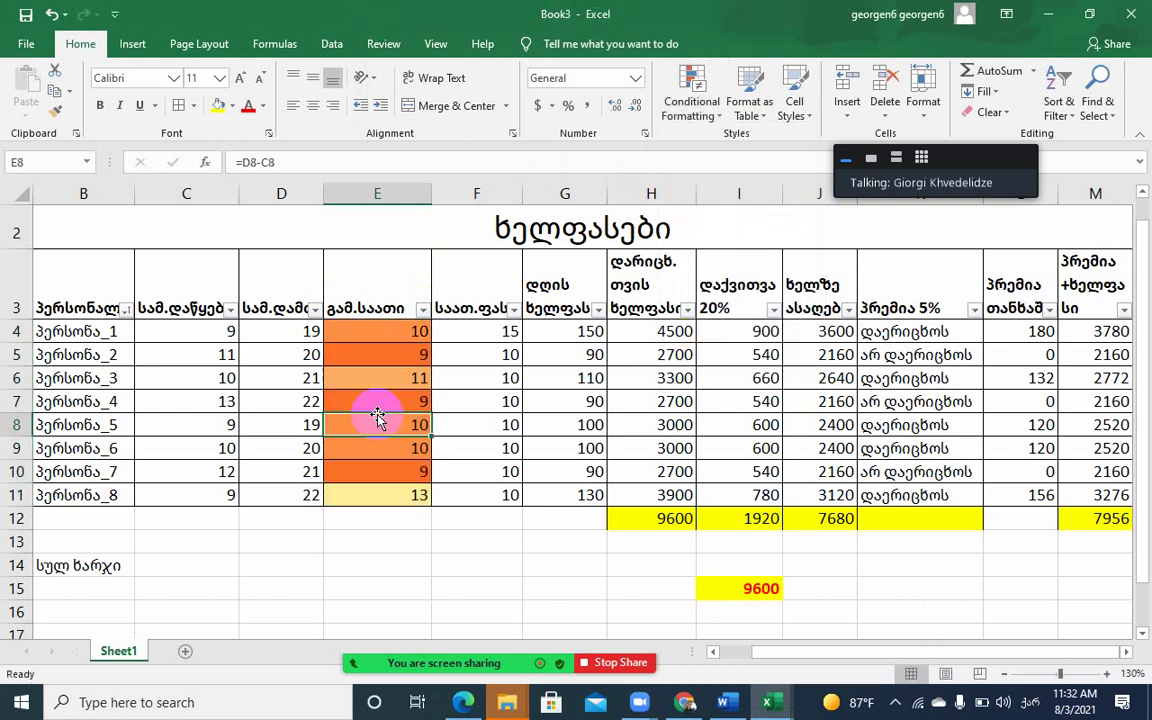
key(ctrl+z)
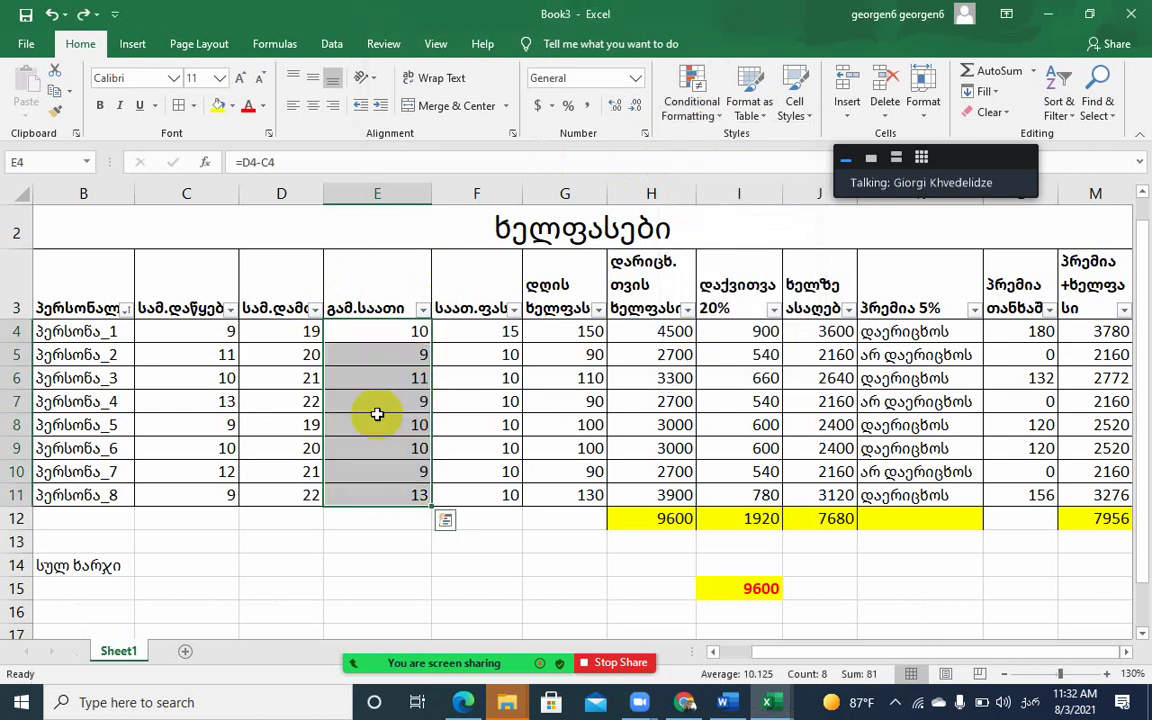
click(377, 414)
Copy E4 and paste its formula down through E11
key(Up)
key(Up)
key(Up)
key(ctrl+c)
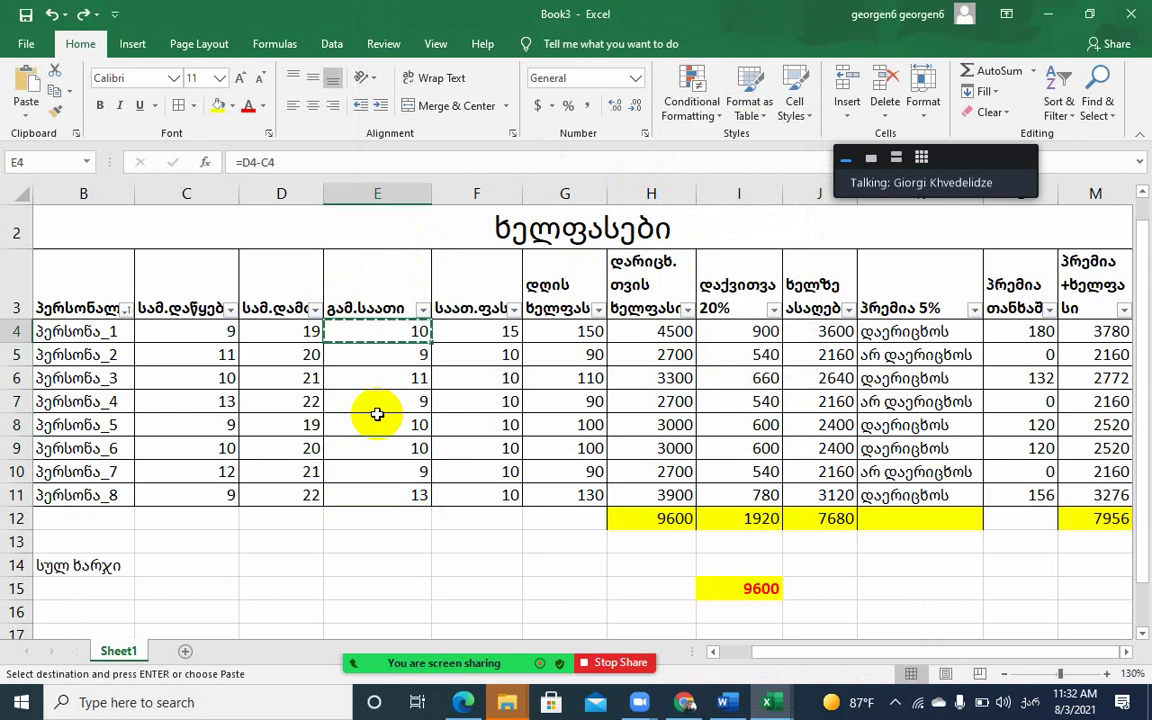
key(ctrl+shift+Down)
key(ctrl+v)
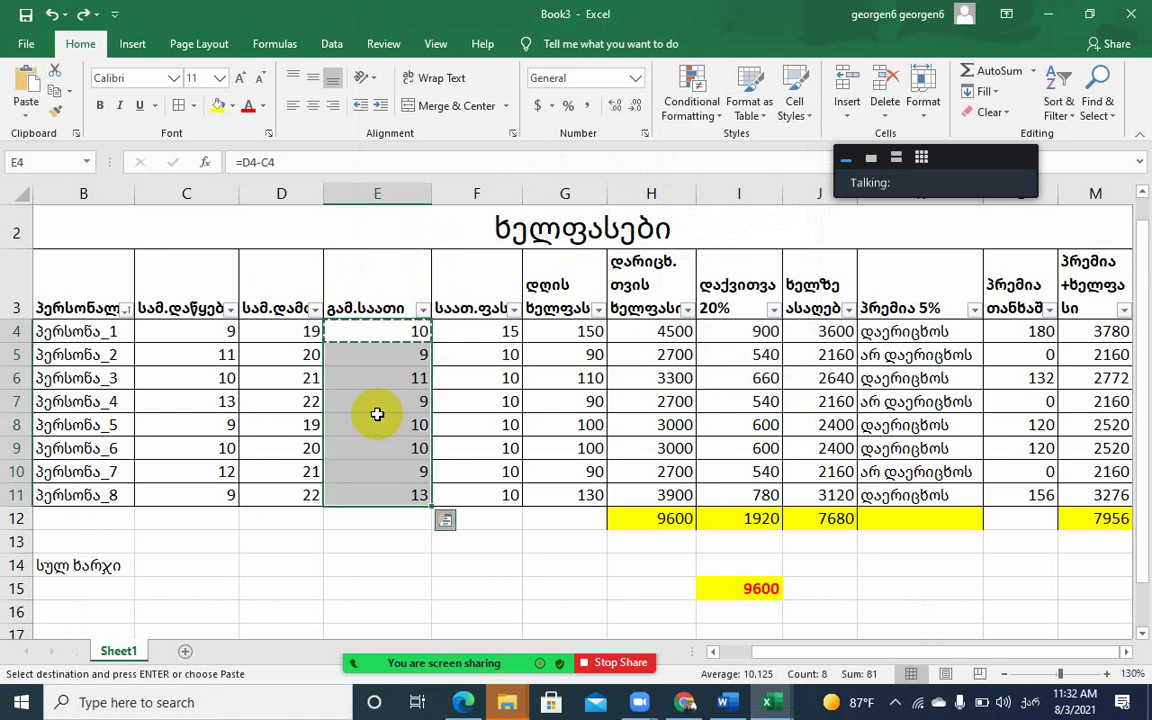
key(ctrl+q)
click(381, 329)
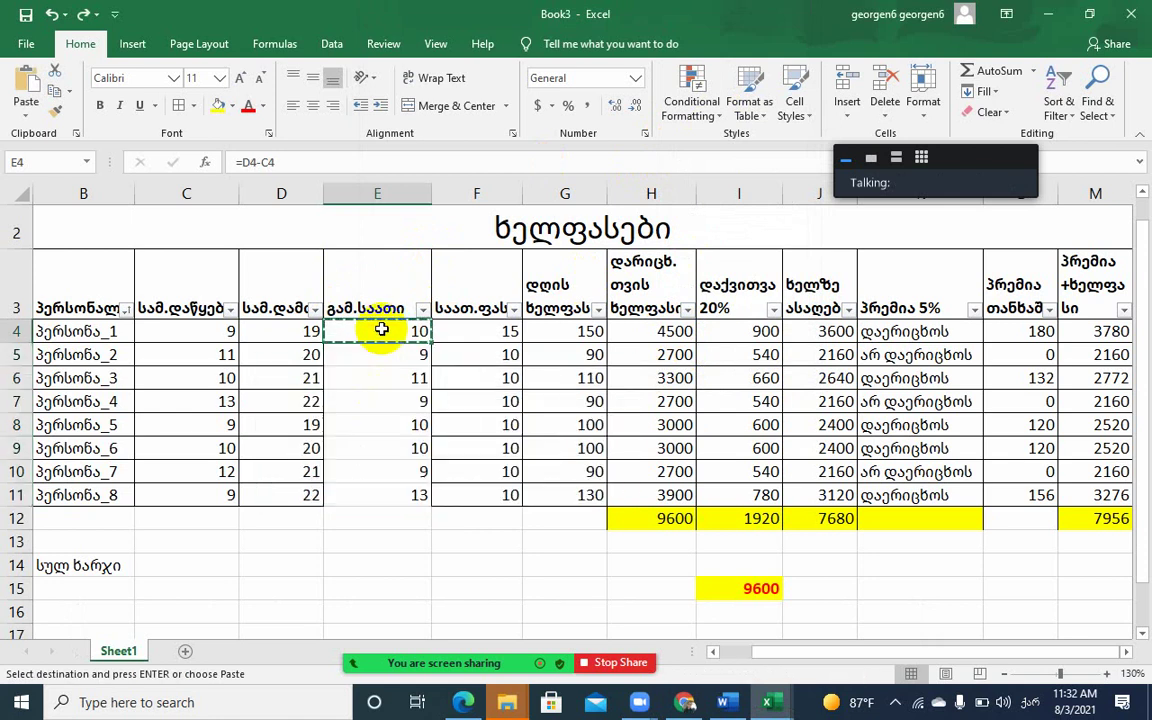
key(Escape)
Create a formula rule =E4<10 on E4:E11 that fills matching cells red
drag(381, 329, 388, 488)
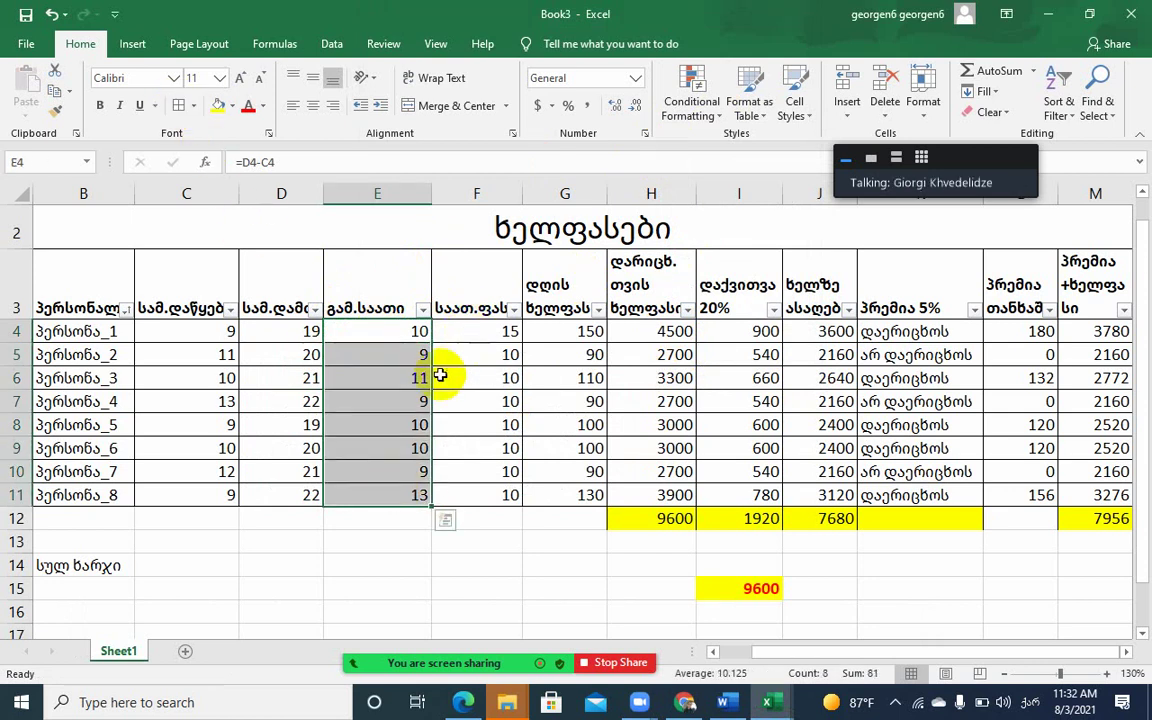
click(700, 112)
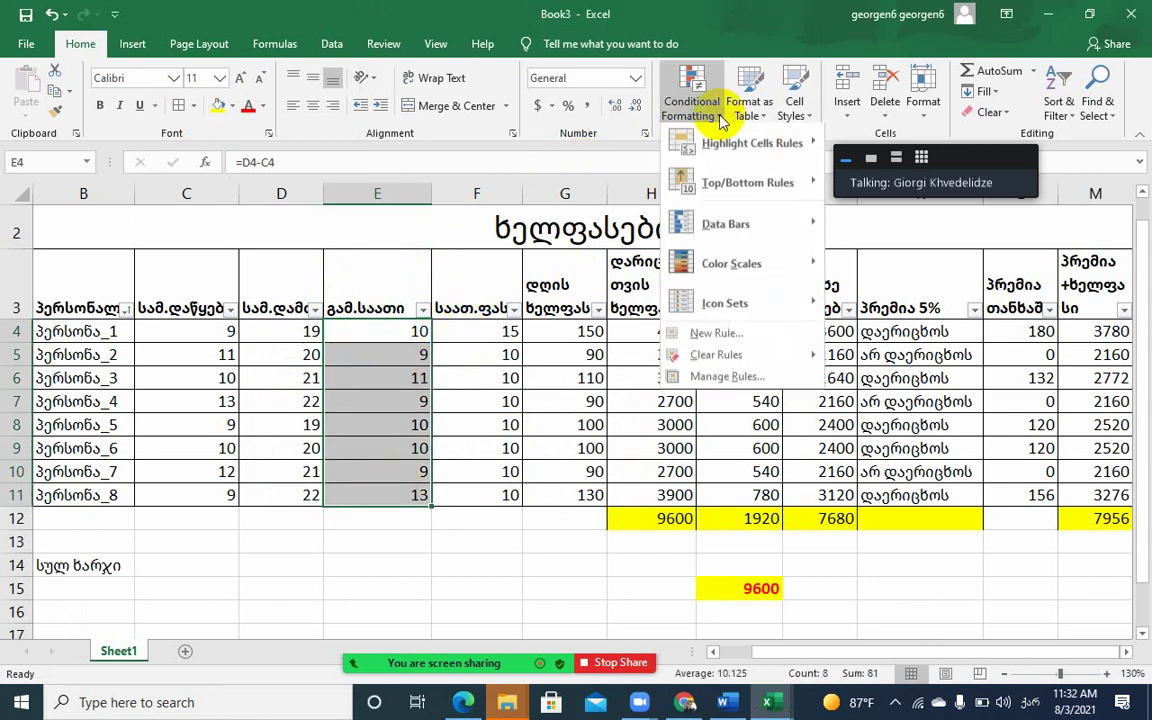
click(699, 333)
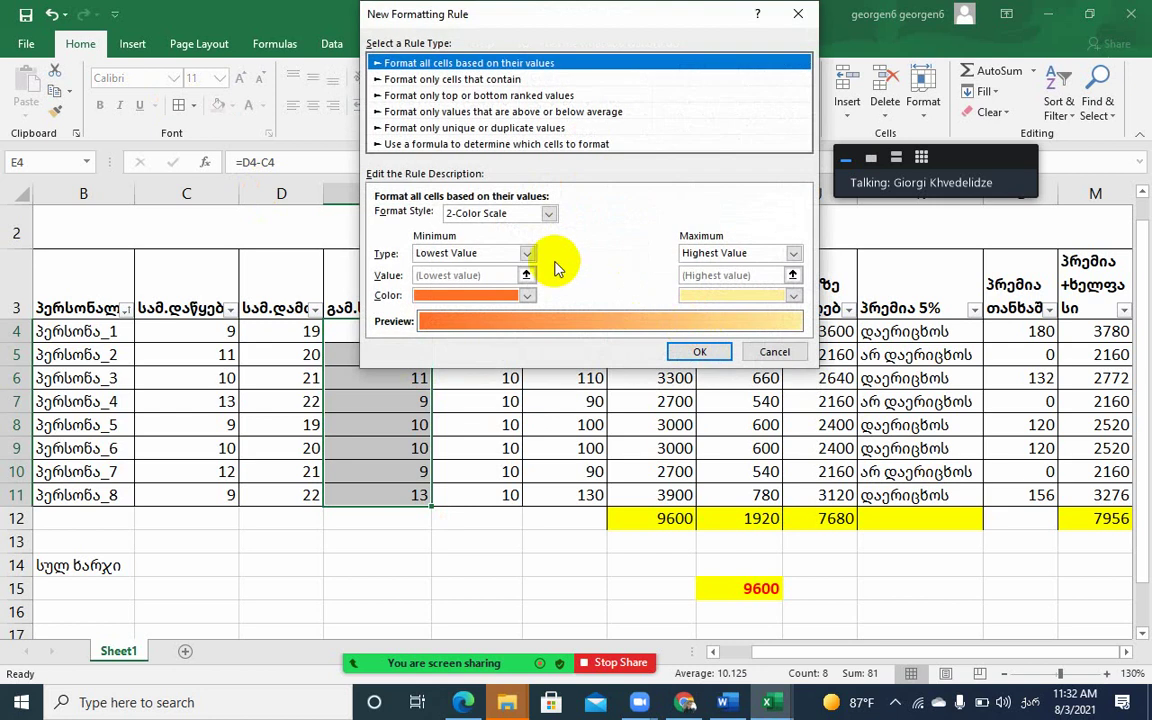
click(484, 145)
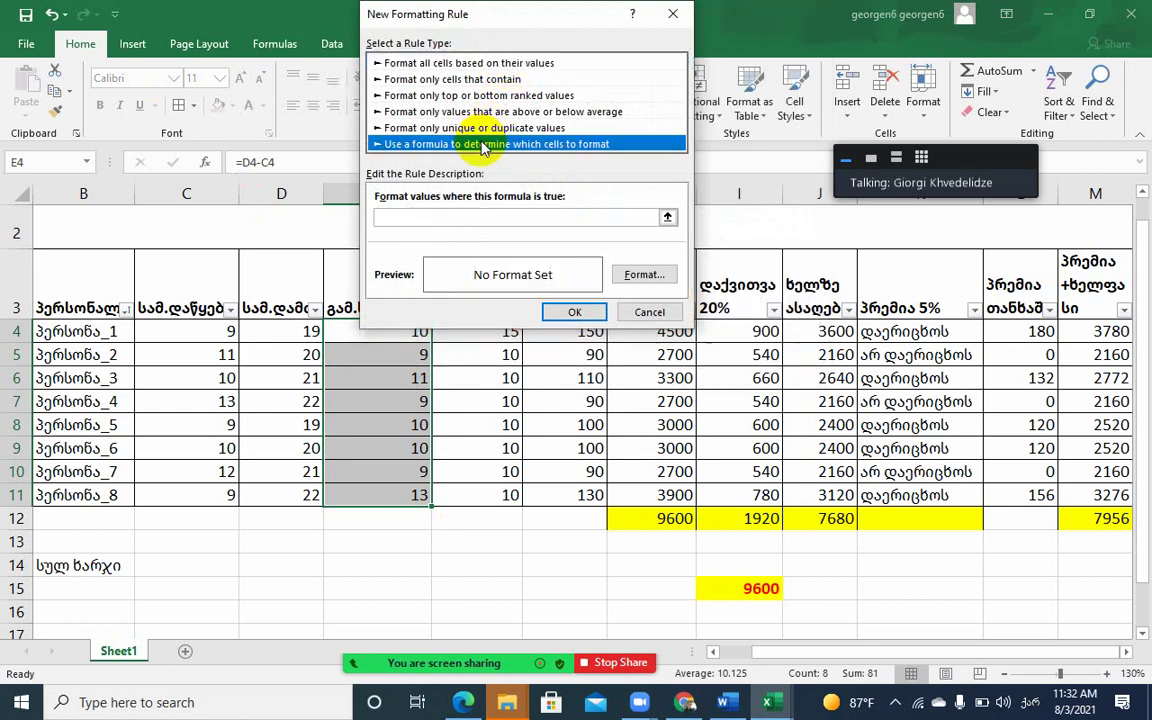
click(453, 218)
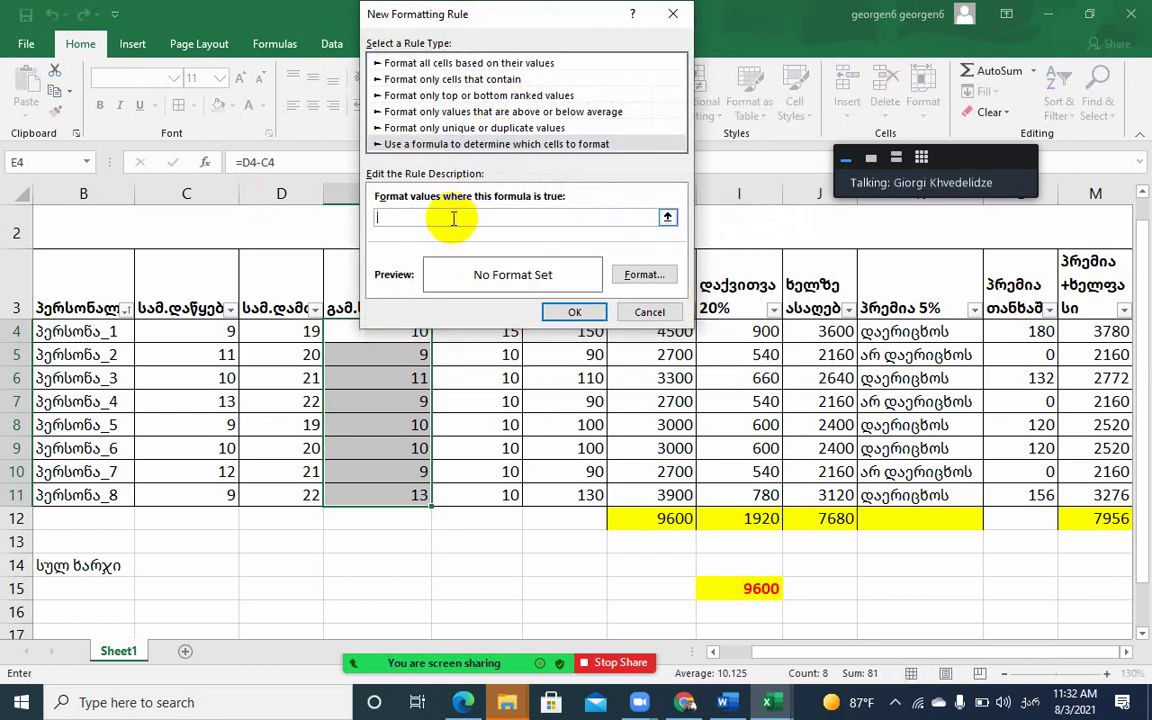
click(340, 331)
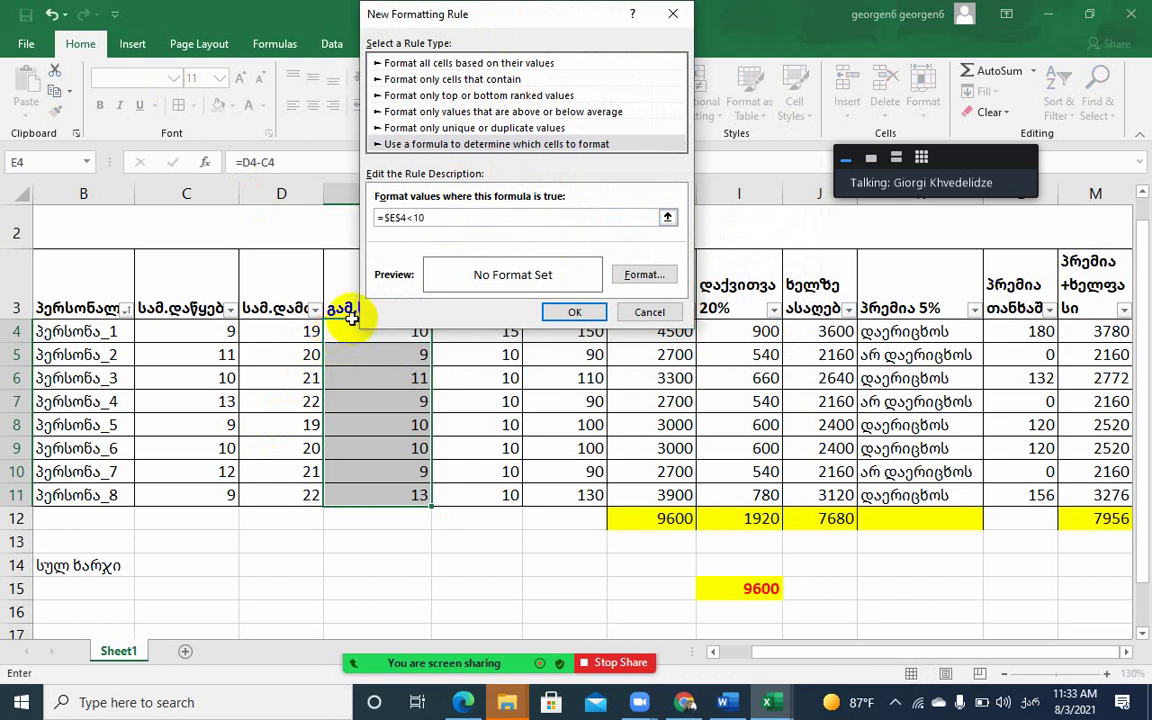
click(386, 218)
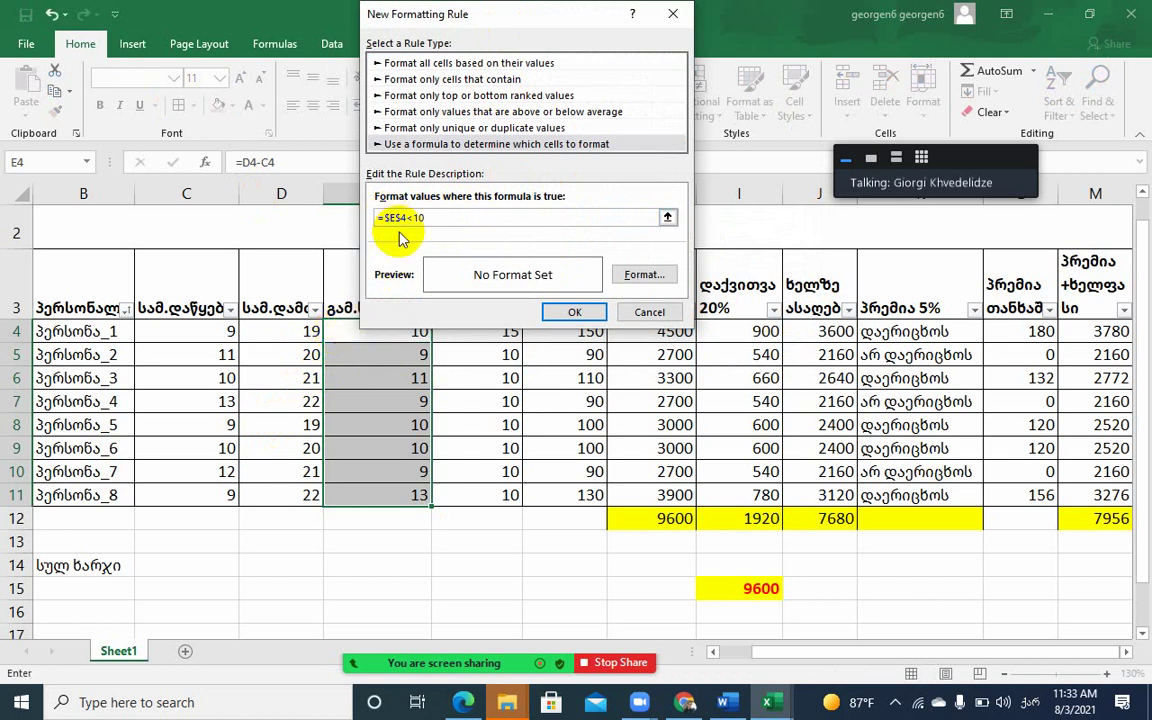
key(BackSpace)
click(540, 222)
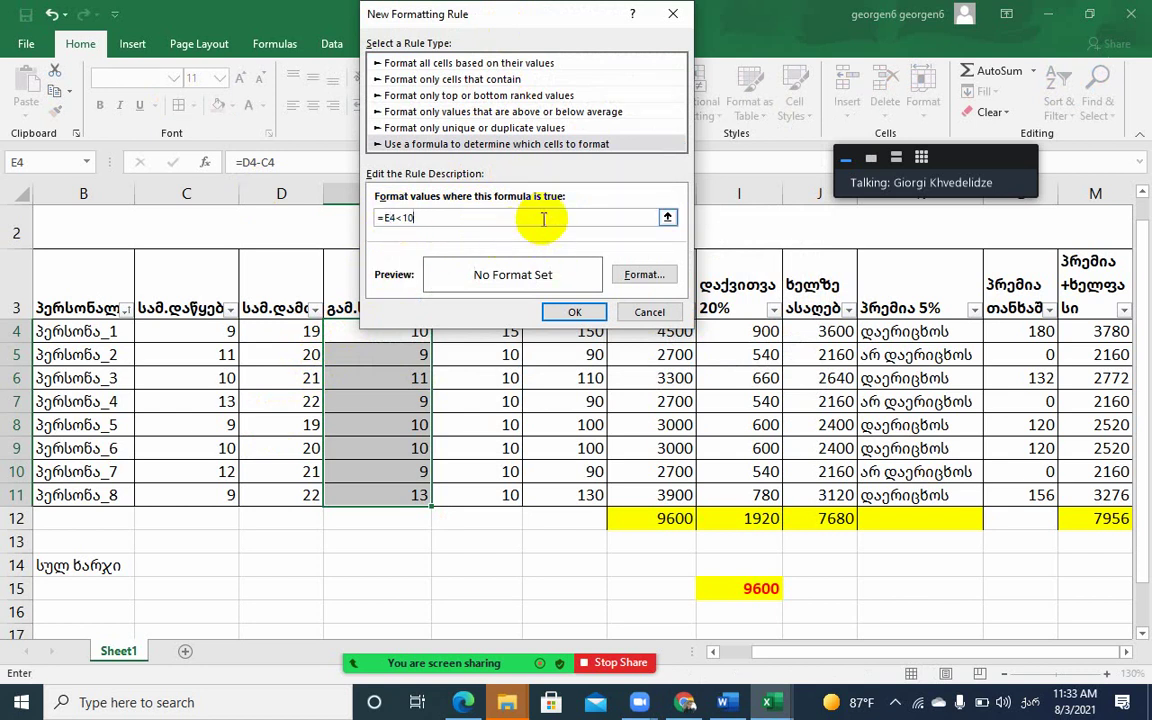
click(649, 276)
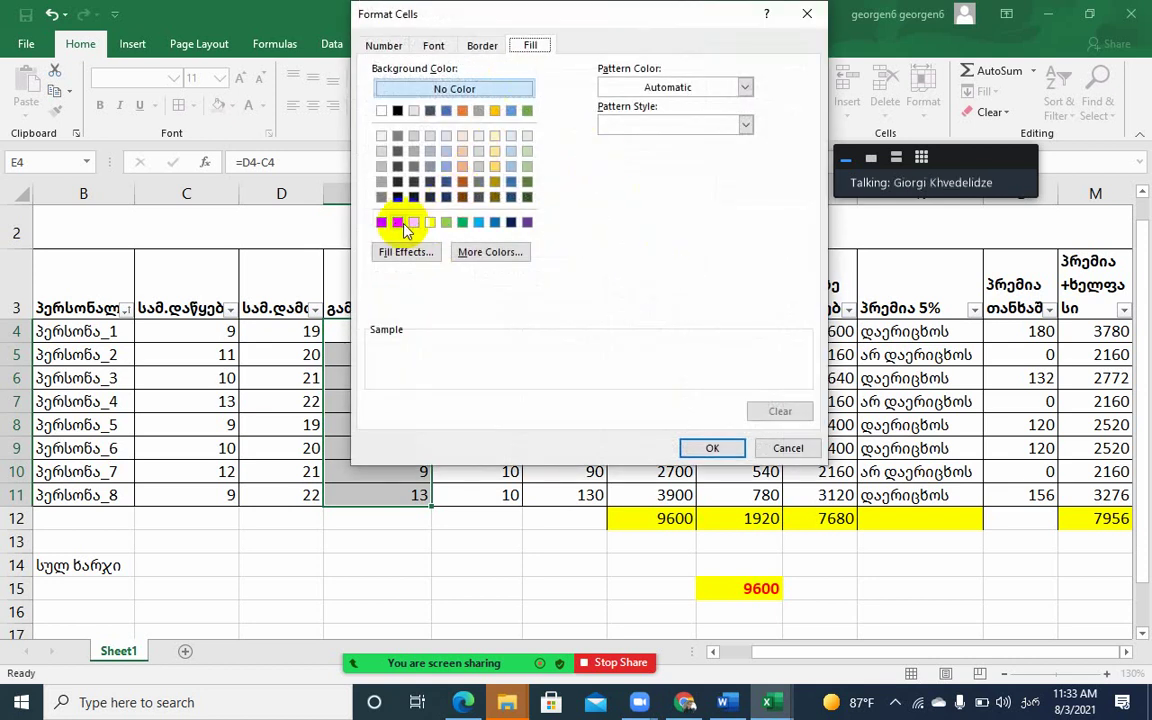
click(397, 223)
click(713, 450)
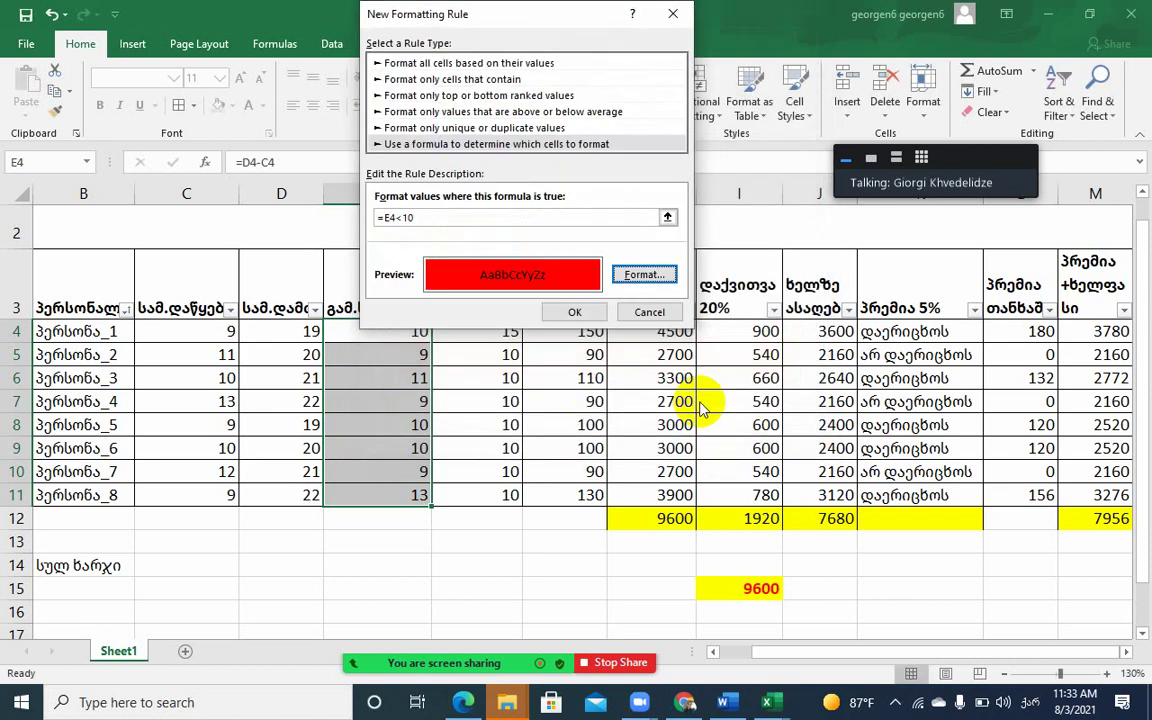
click(577, 312)
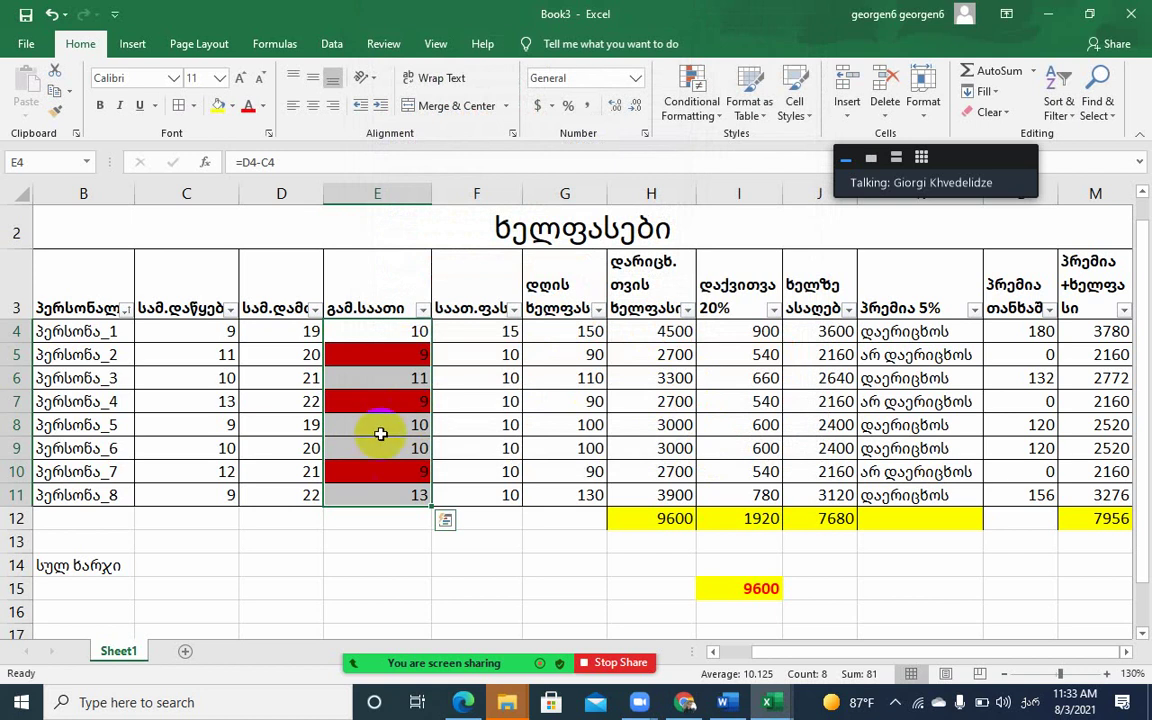
Enter 9 in C5, then check the recalculated hours in E5 and the daily wage formula in G4
click(219, 357)
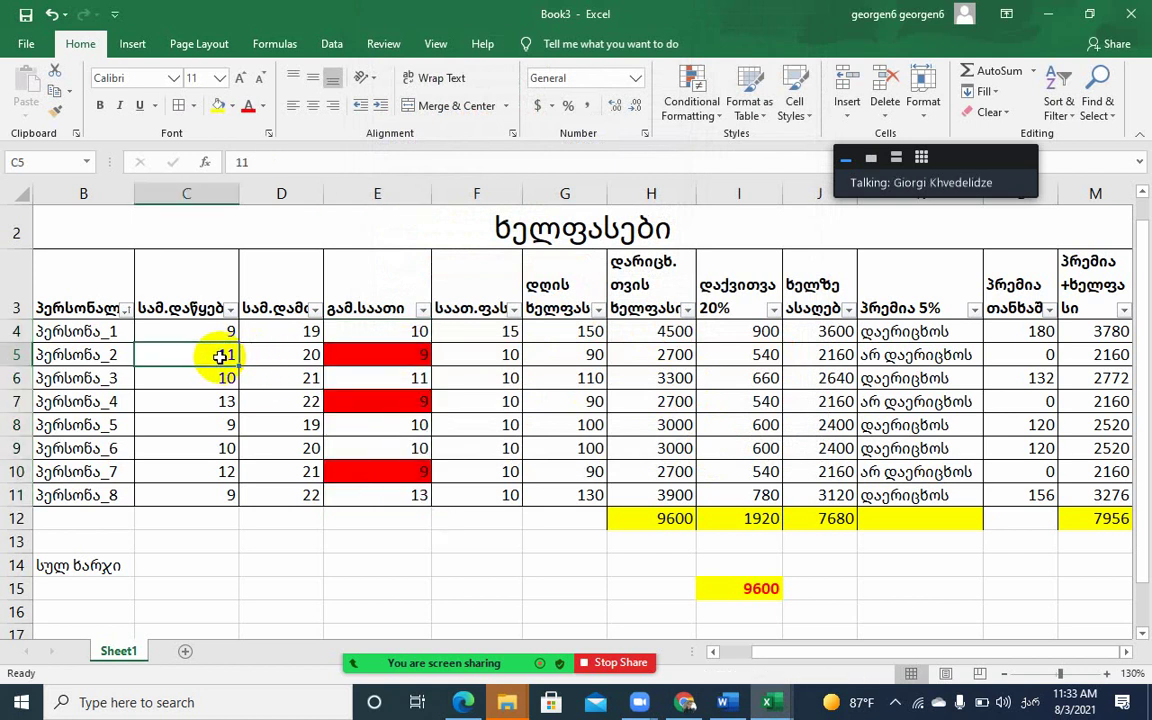
text(9)
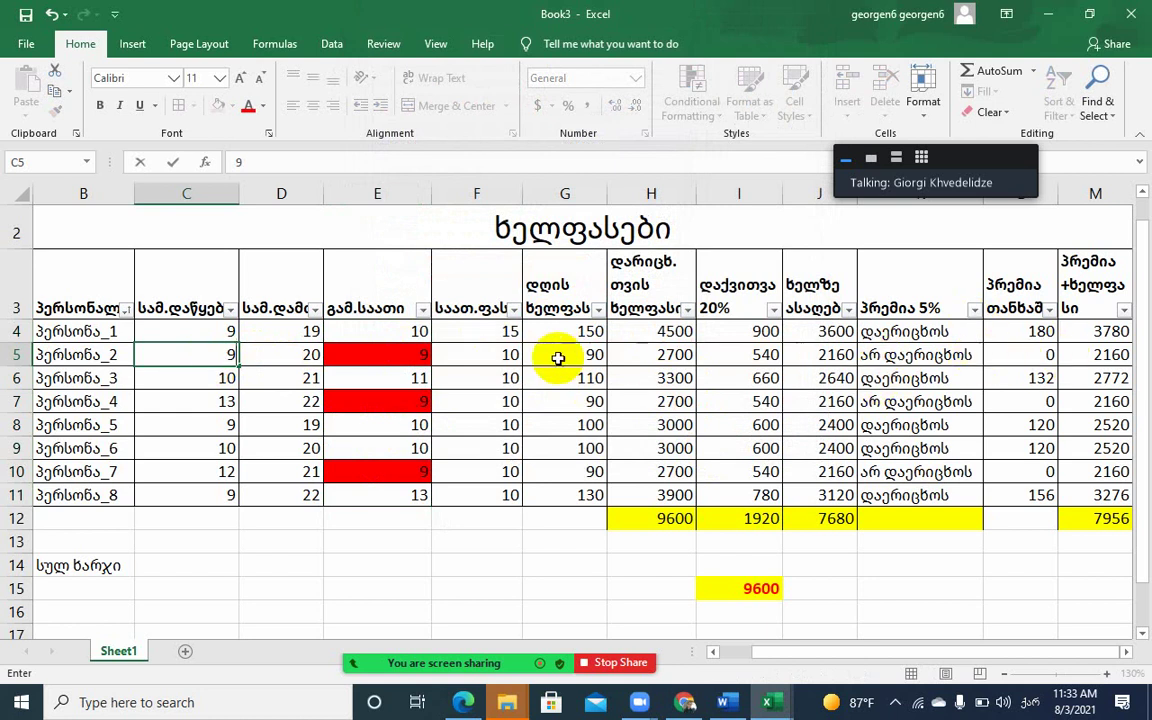
key(Return)
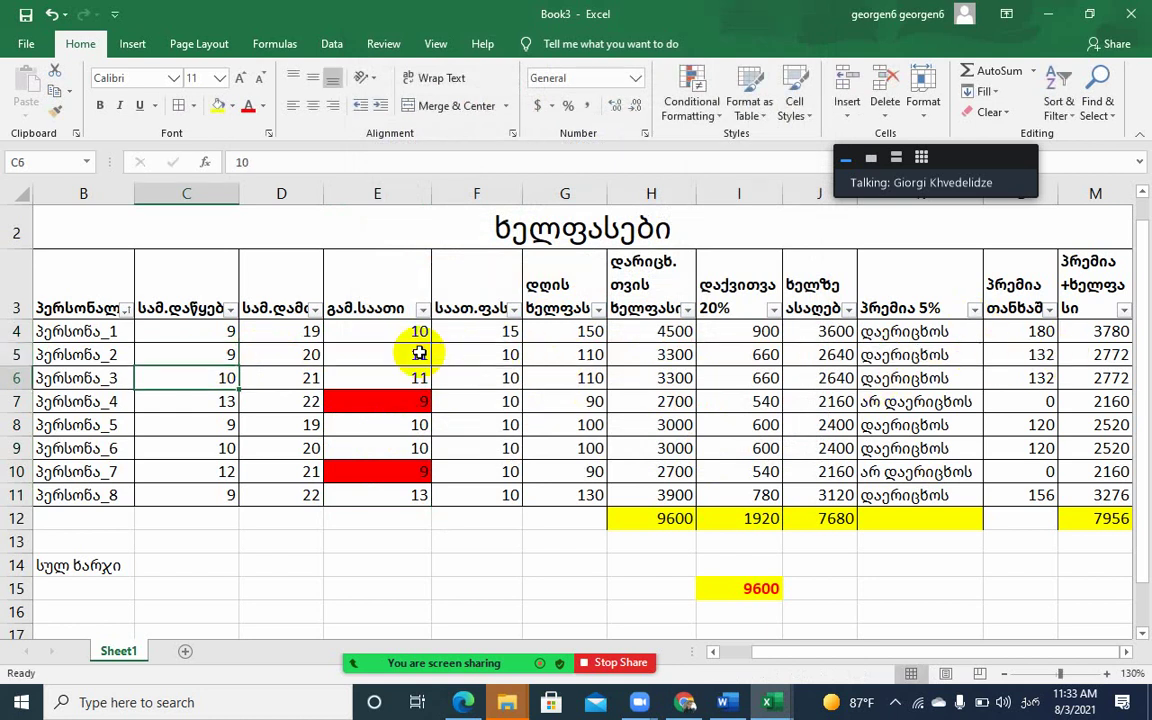
click(372, 356)
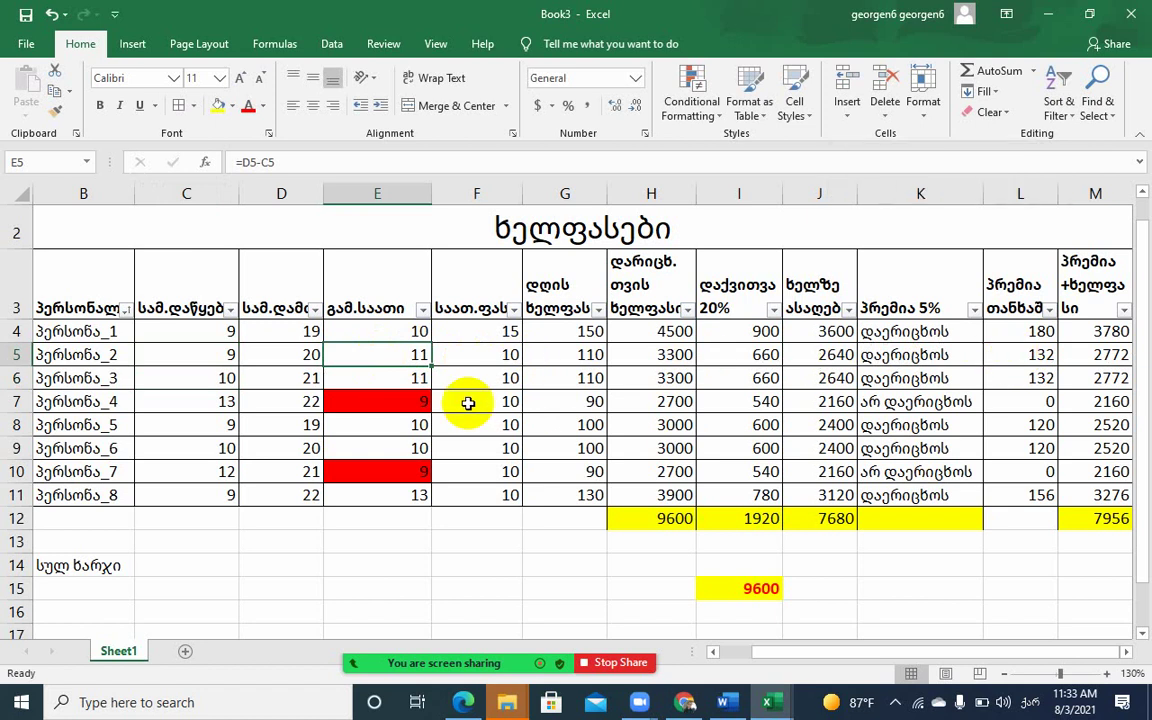
key(Right)
key(Right)
key(Right)
key(Down)
key(Down)
key(Down)
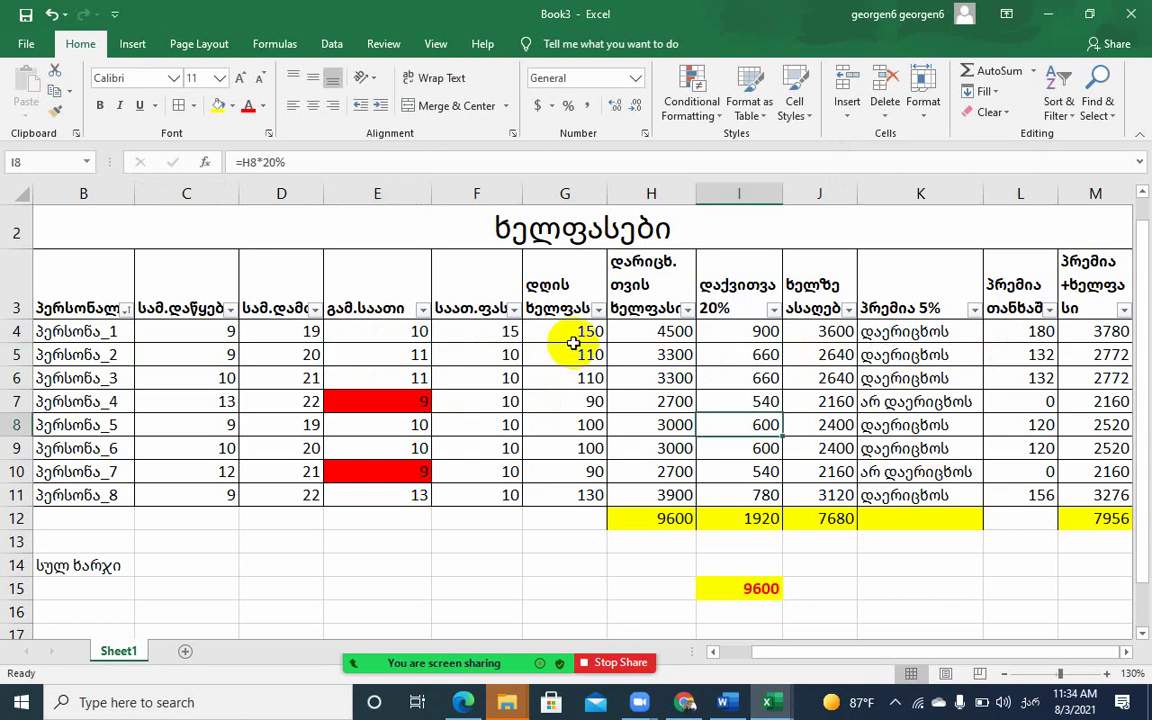
click(576, 338)
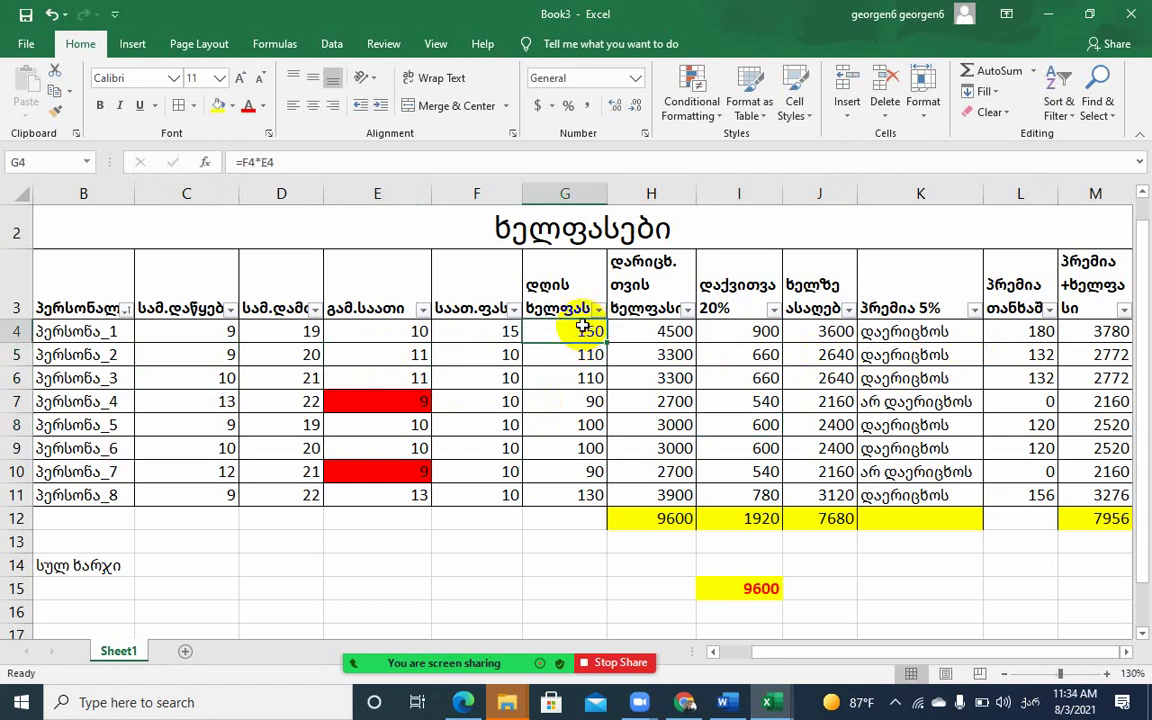
click(596, 311)
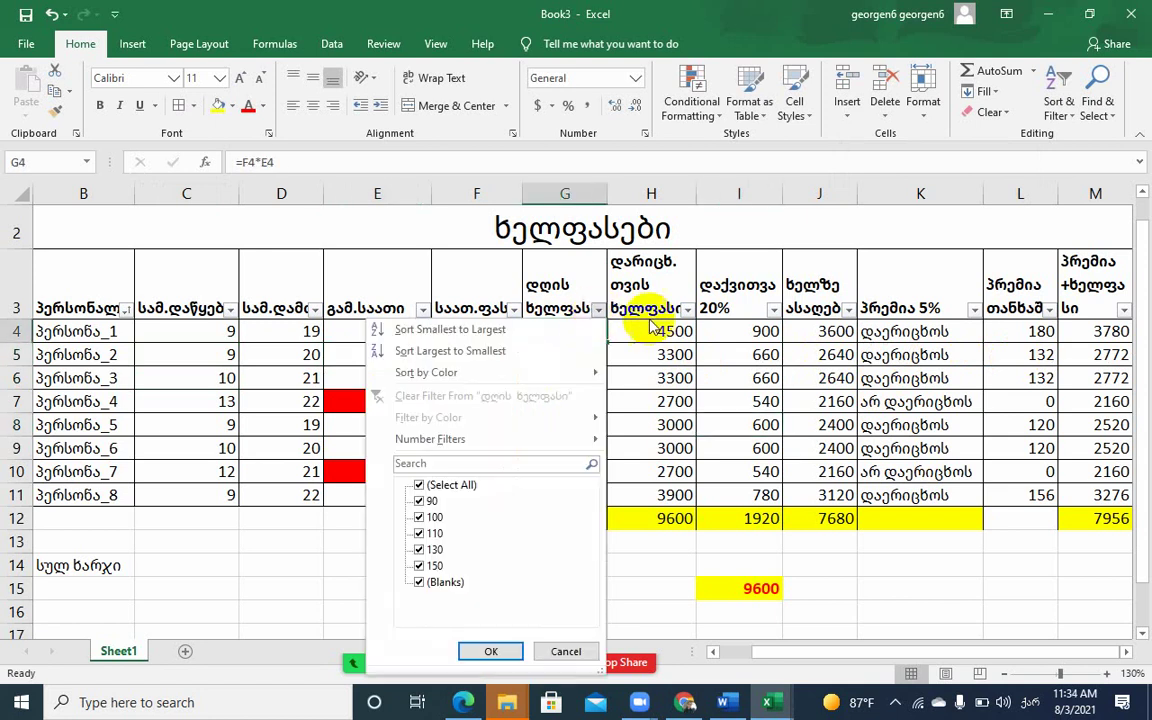
key(Escape)
click(665, 403)
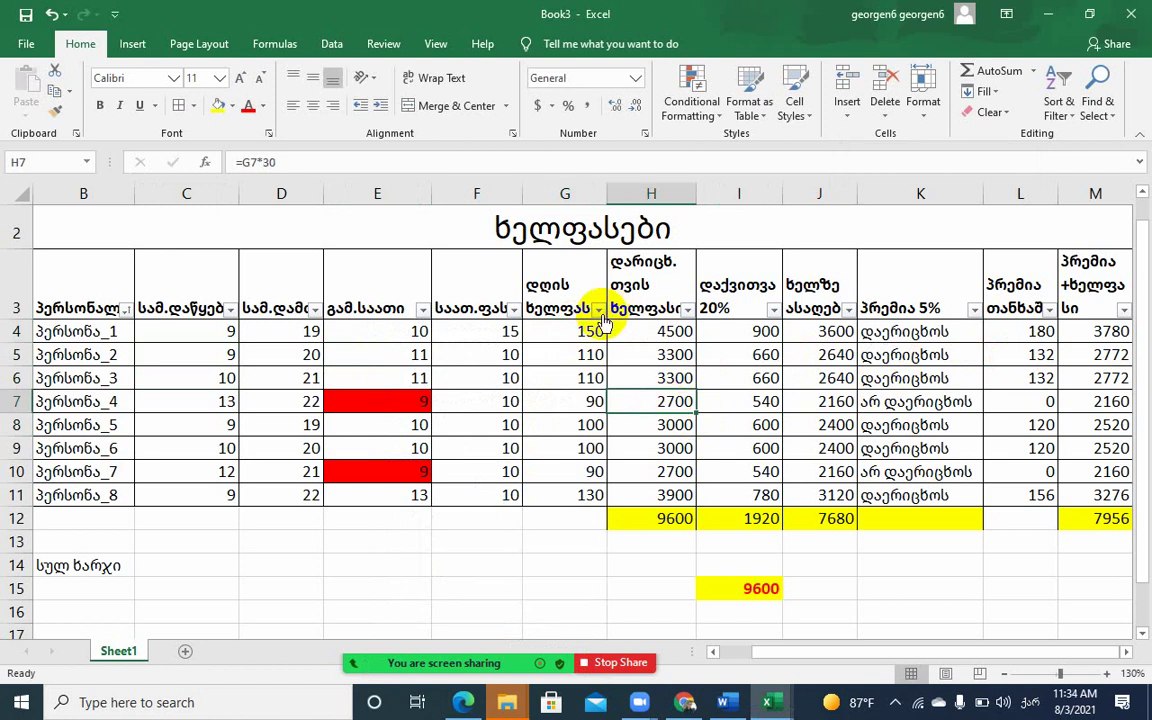
click(598, 313)
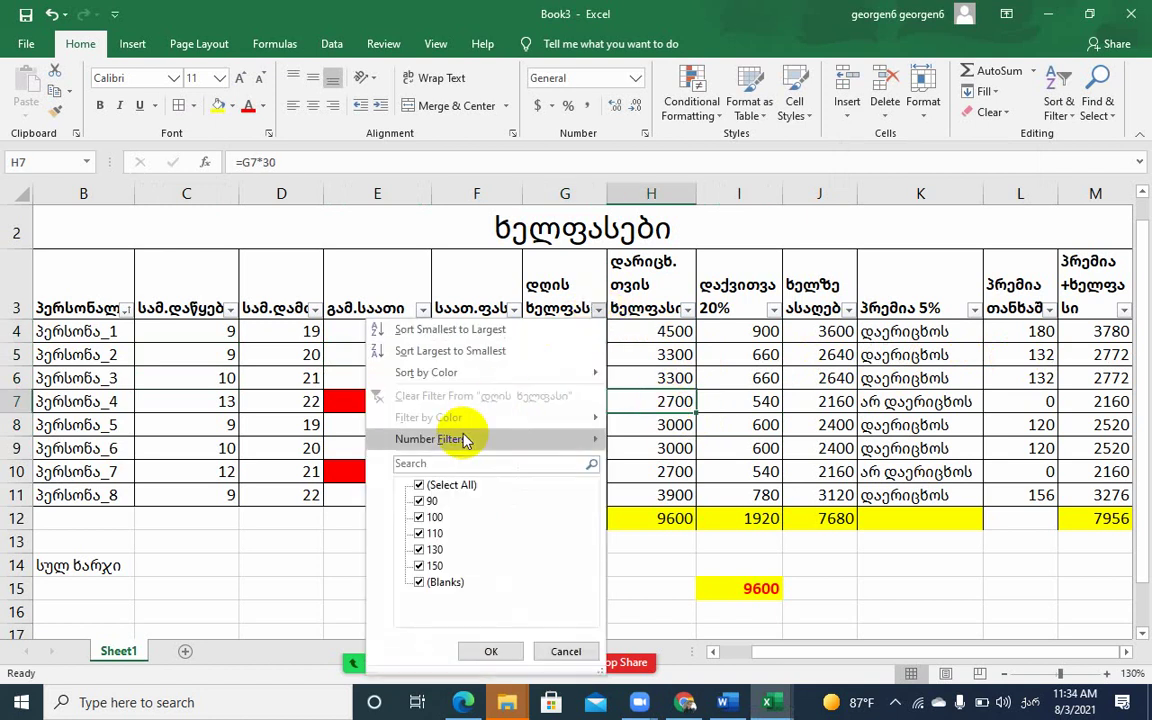
mouse_move(465, 441)
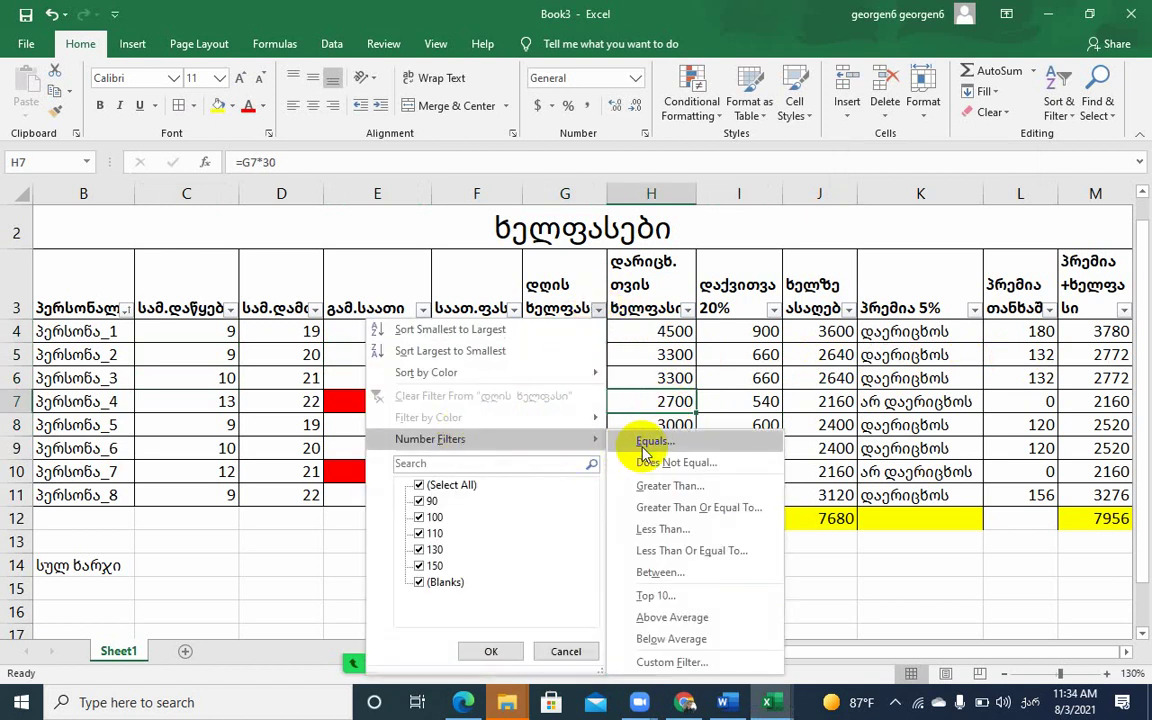
click(612, 334)
click(585, 345)
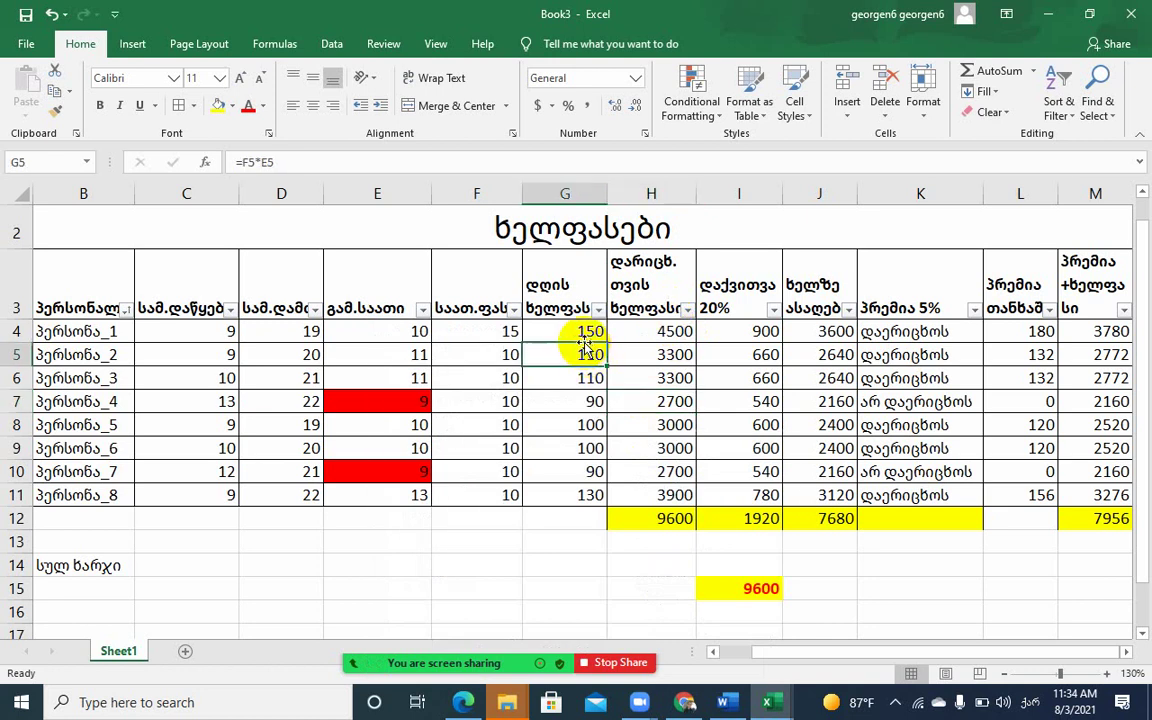
click(598, 310)
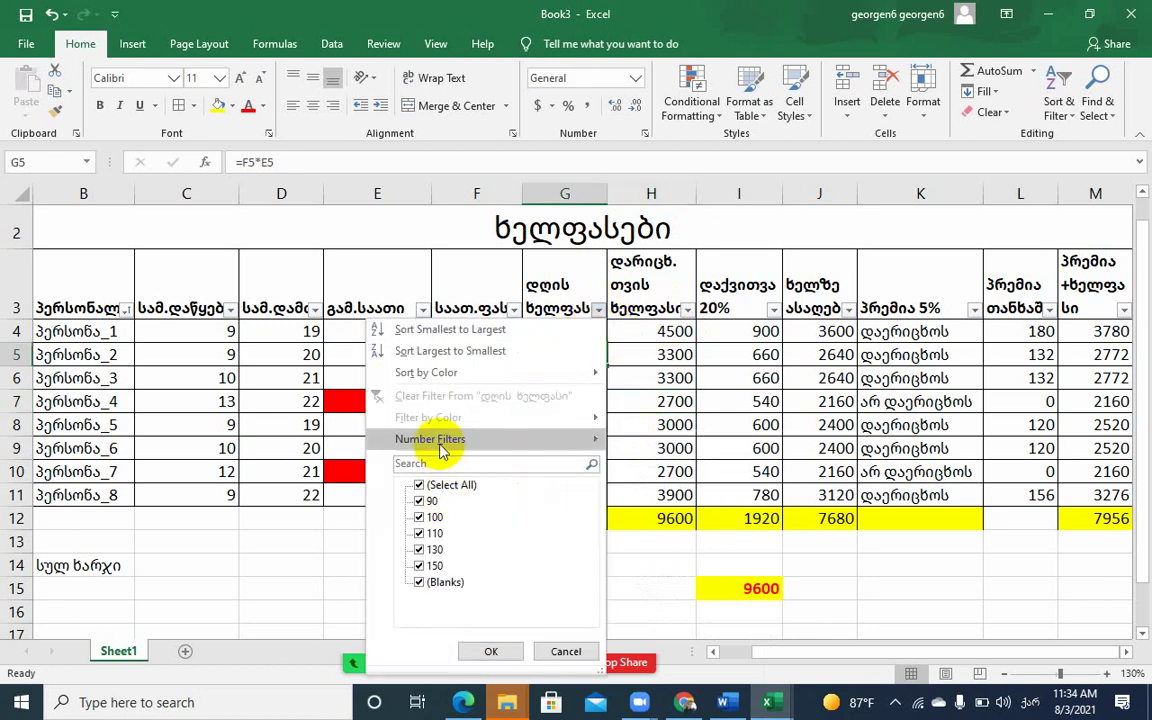
mouse_move(541, 443)
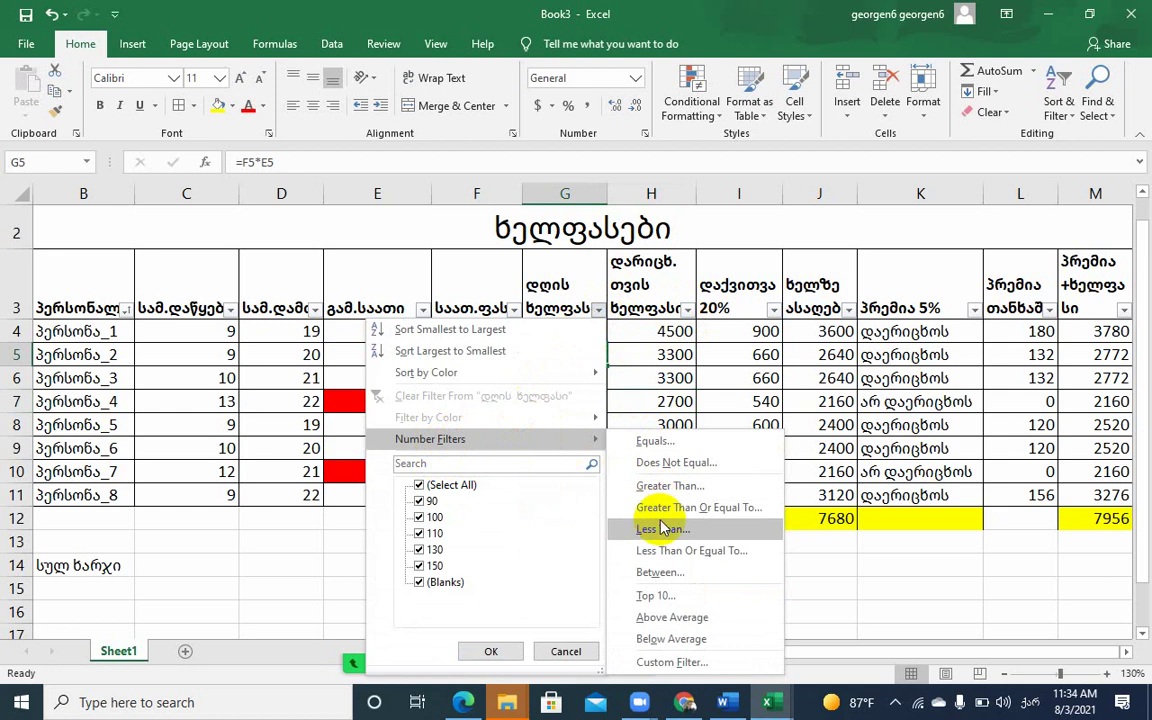
click(668, 486)
text(100)
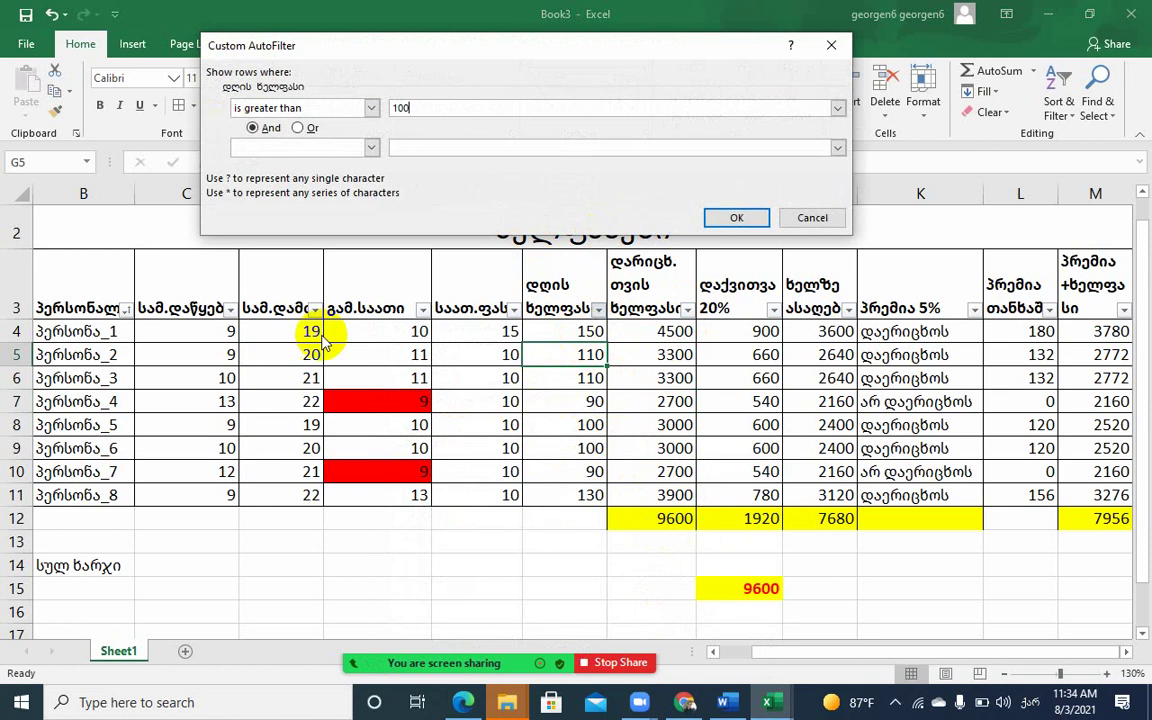
click(737, 217)
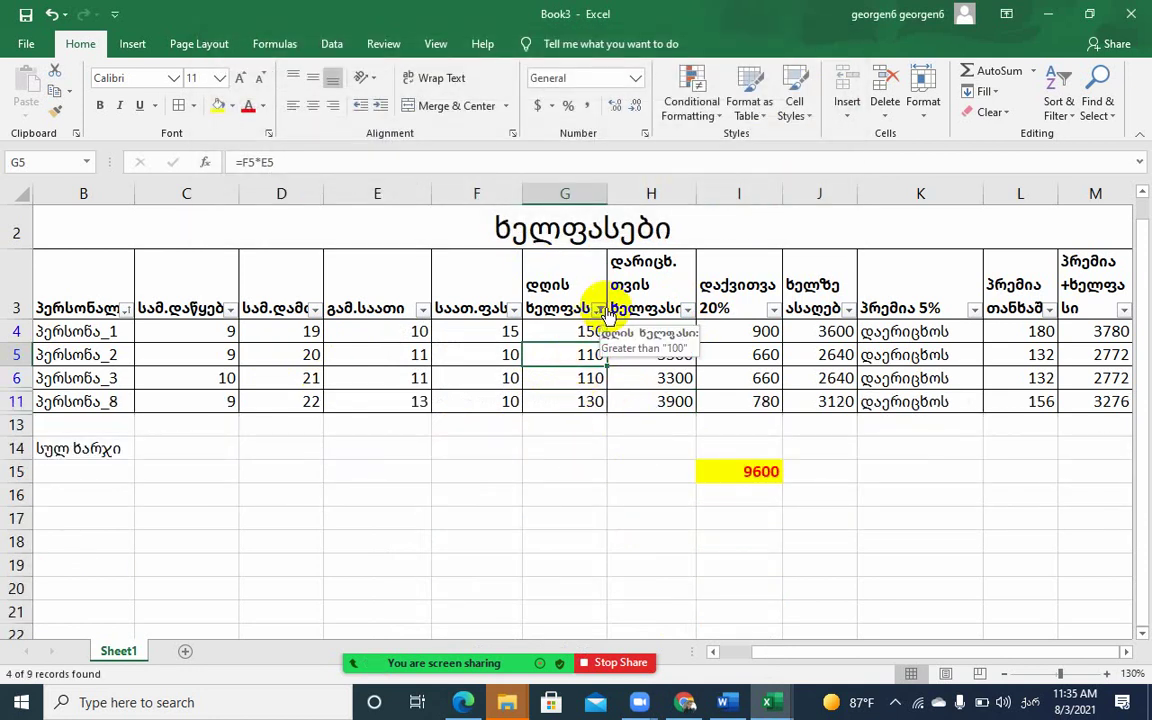
click(598, 309)
click(425, 392)
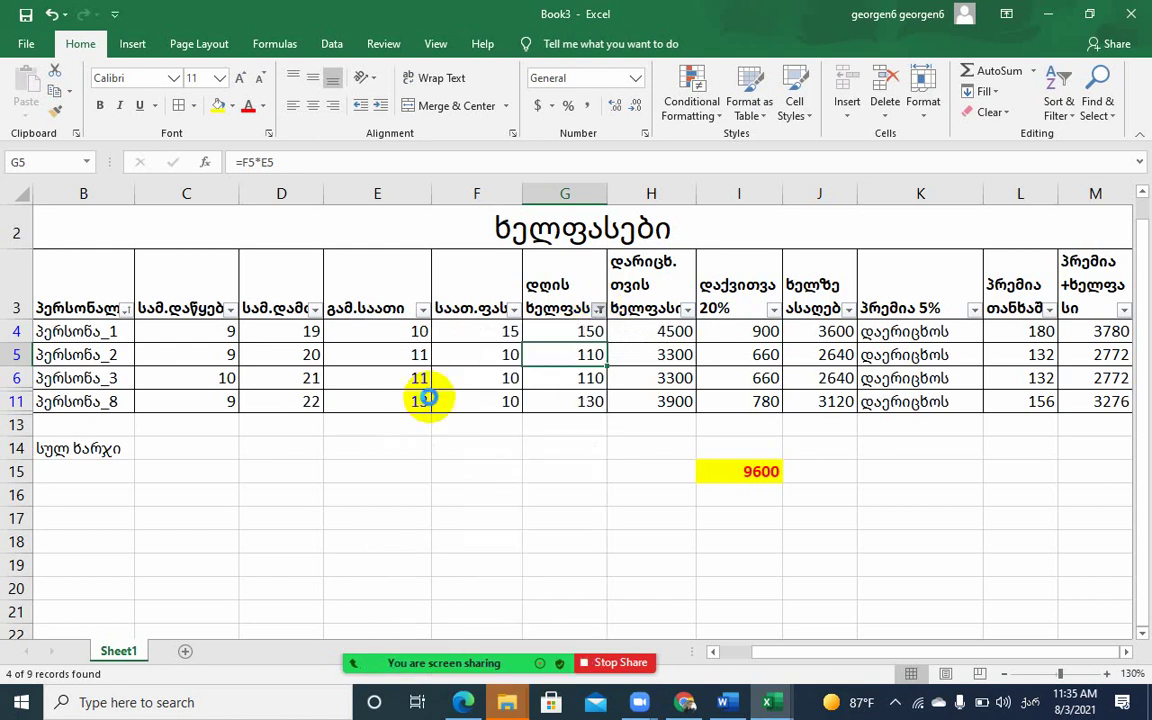
click(579, 337)
drag(577, 331, 564, 490)
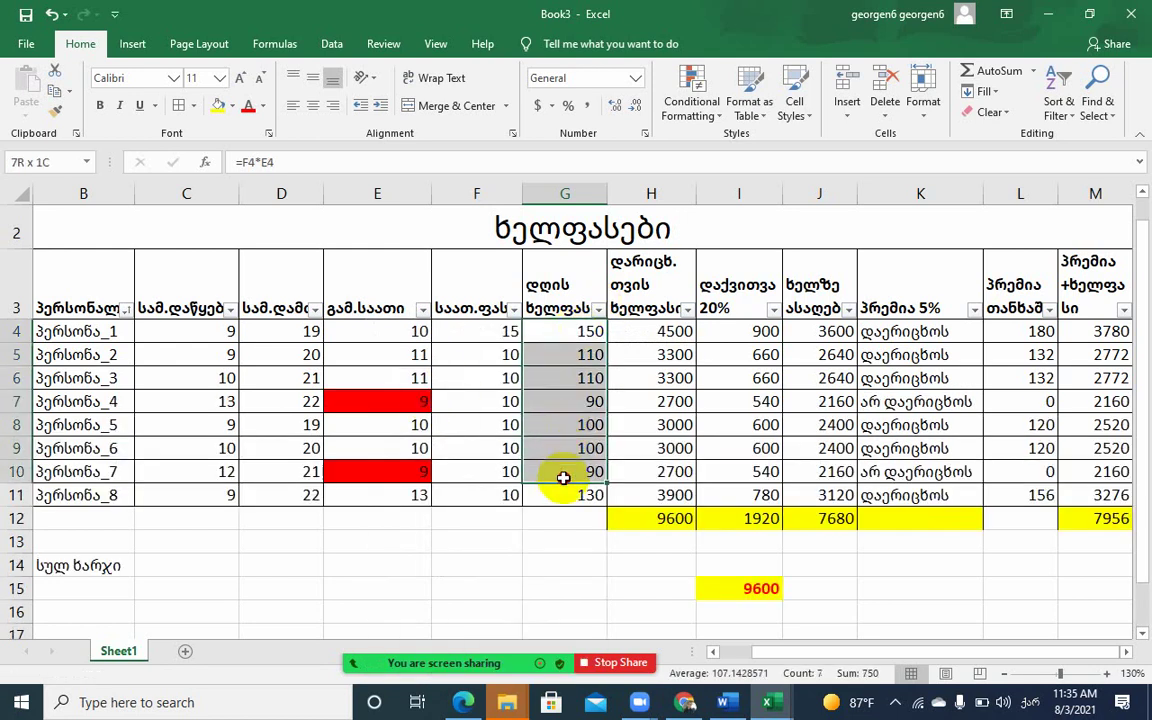
click(720, 118)
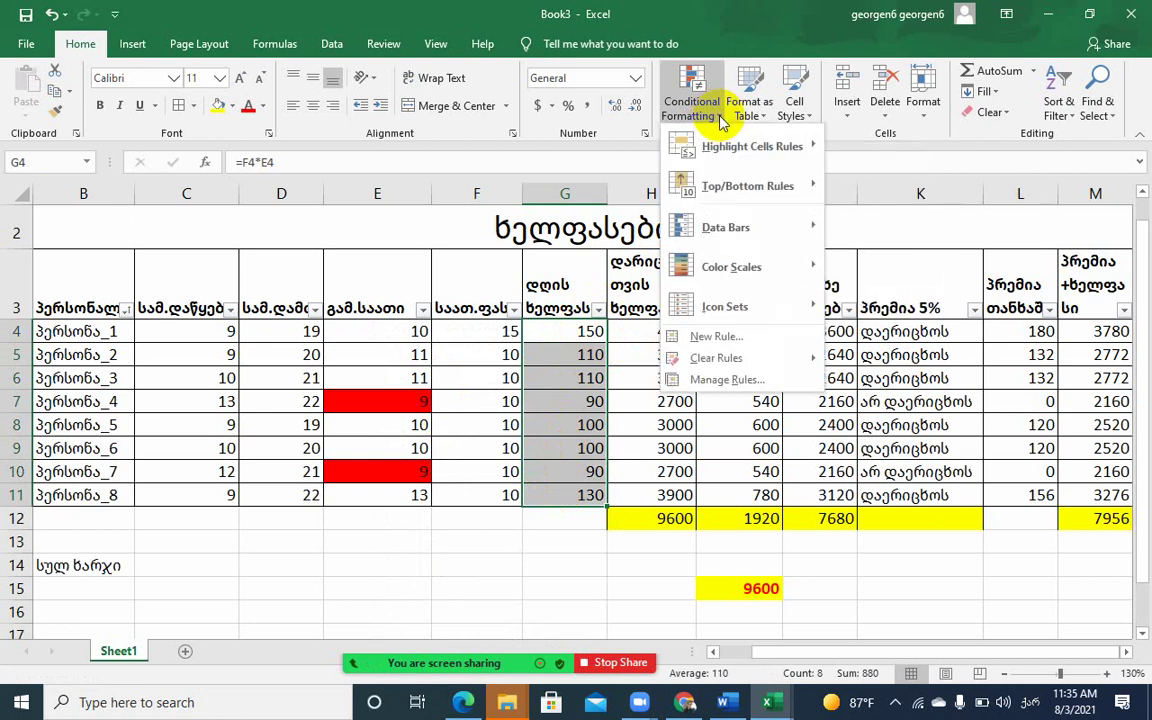
mouse_move(715, 146)
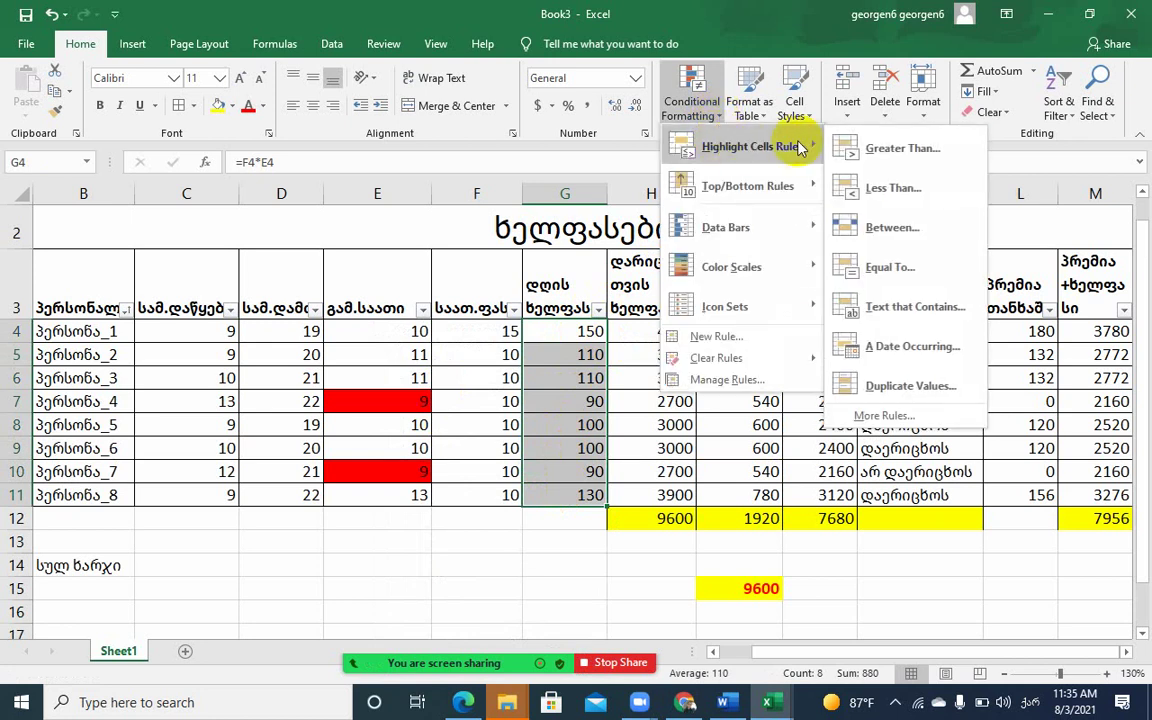
click(877, 150)
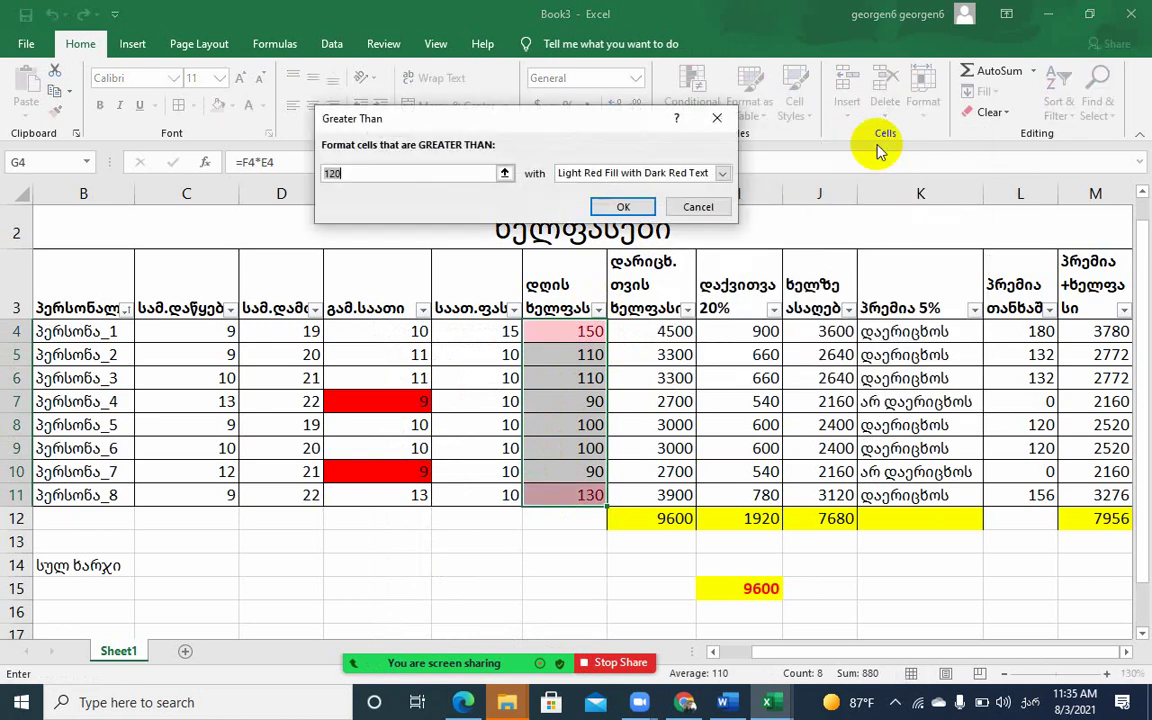
click(347, 173)
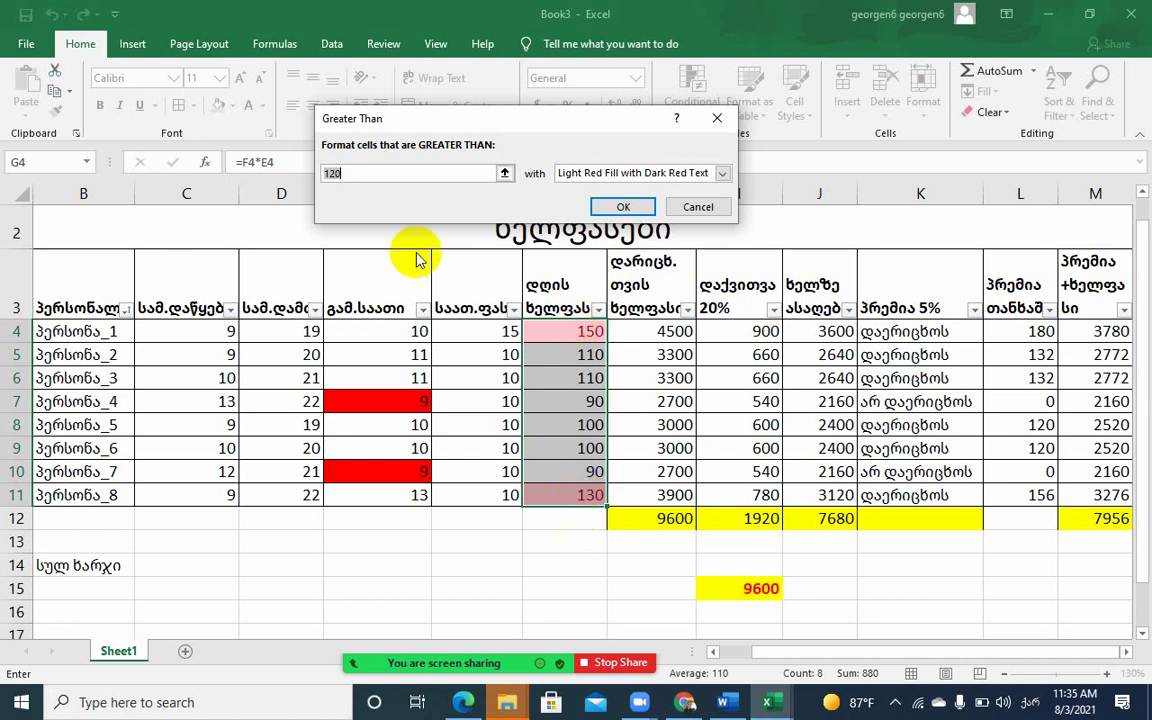
text(100)
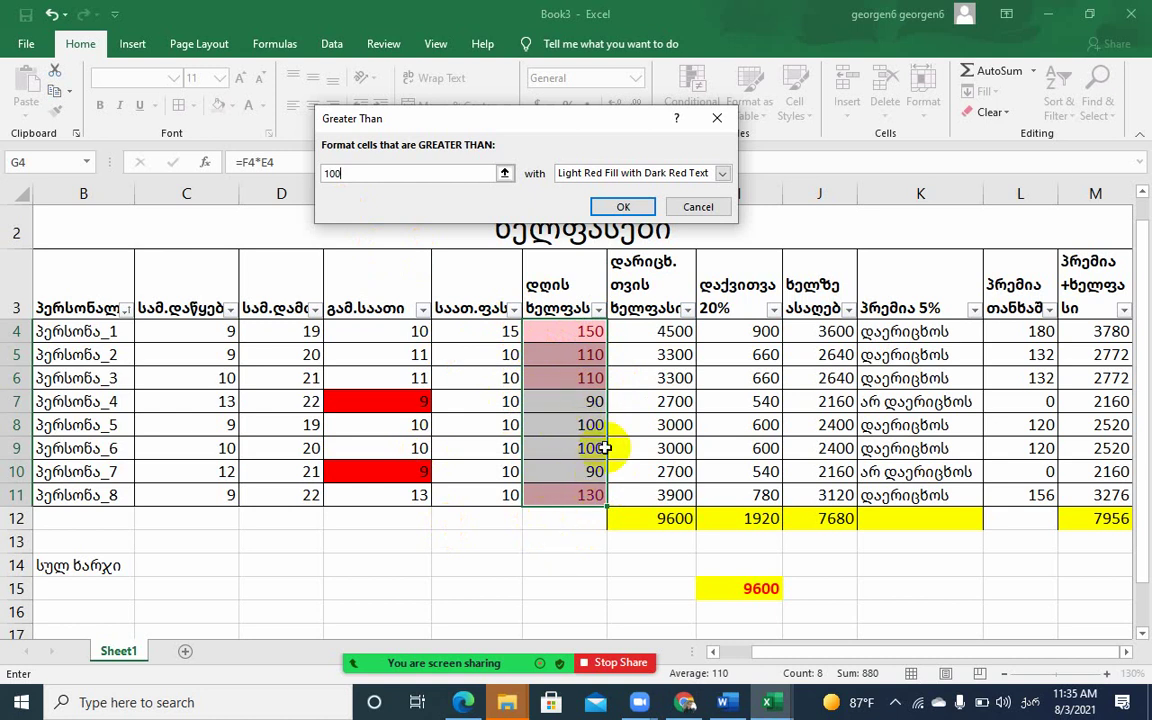
click(722, 174)
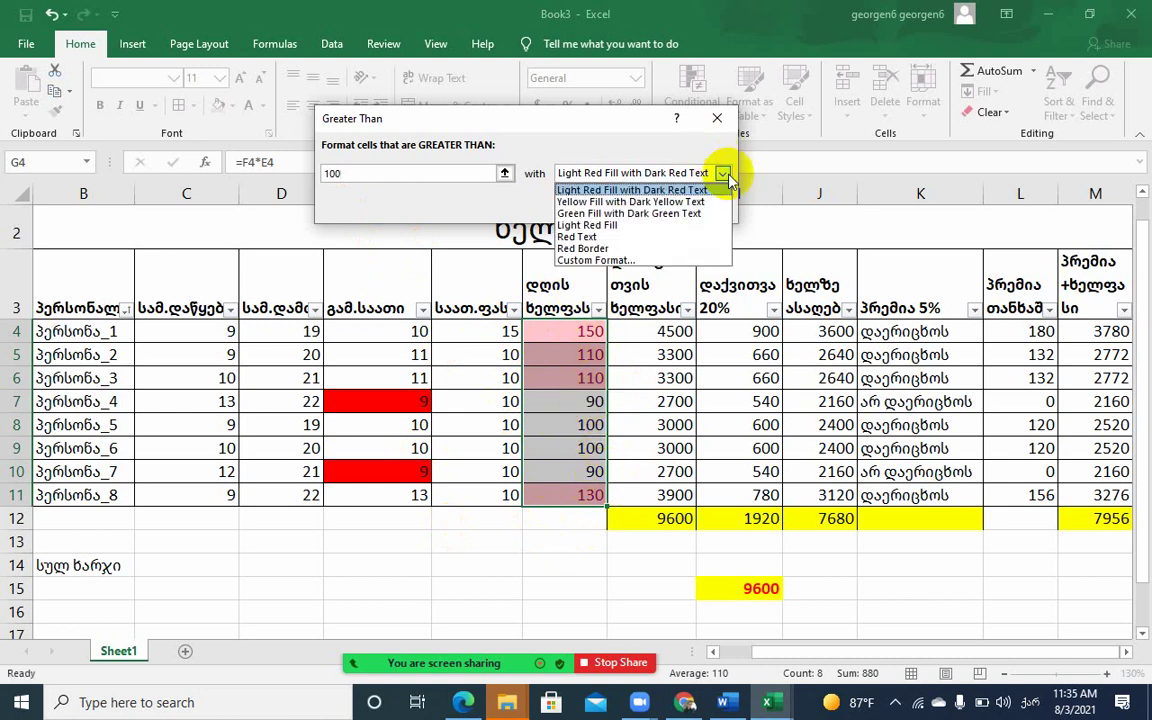
click(621, 214)
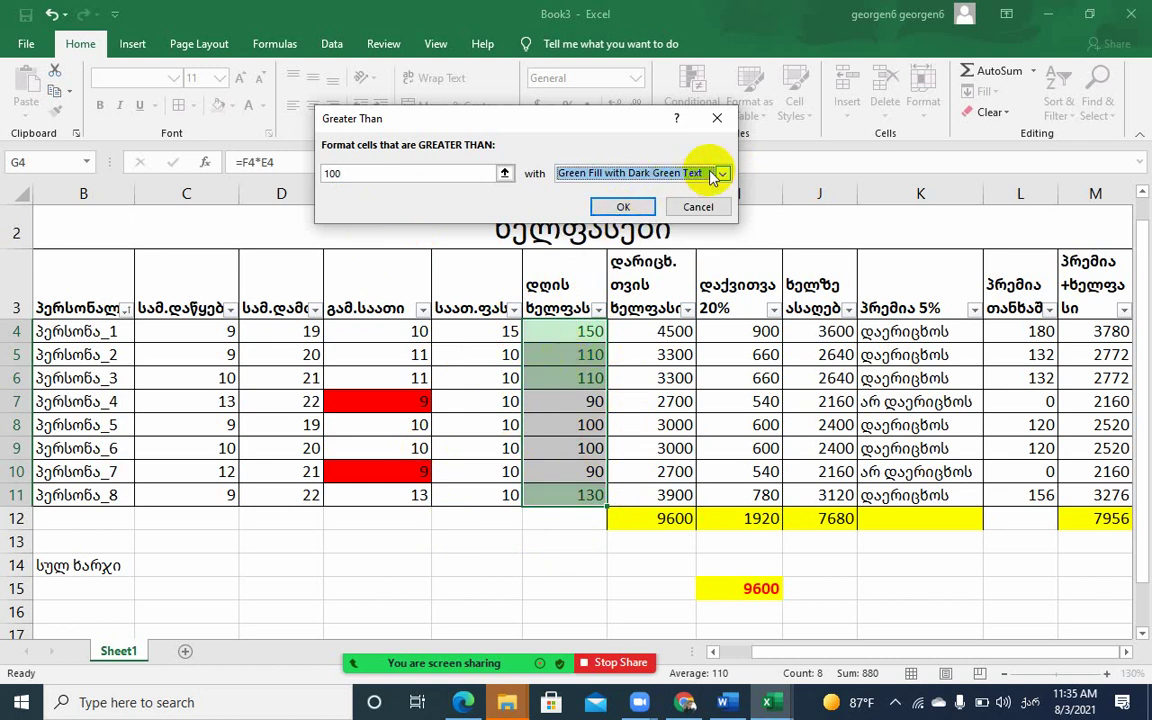
click(713, 176)
click(590, 245)
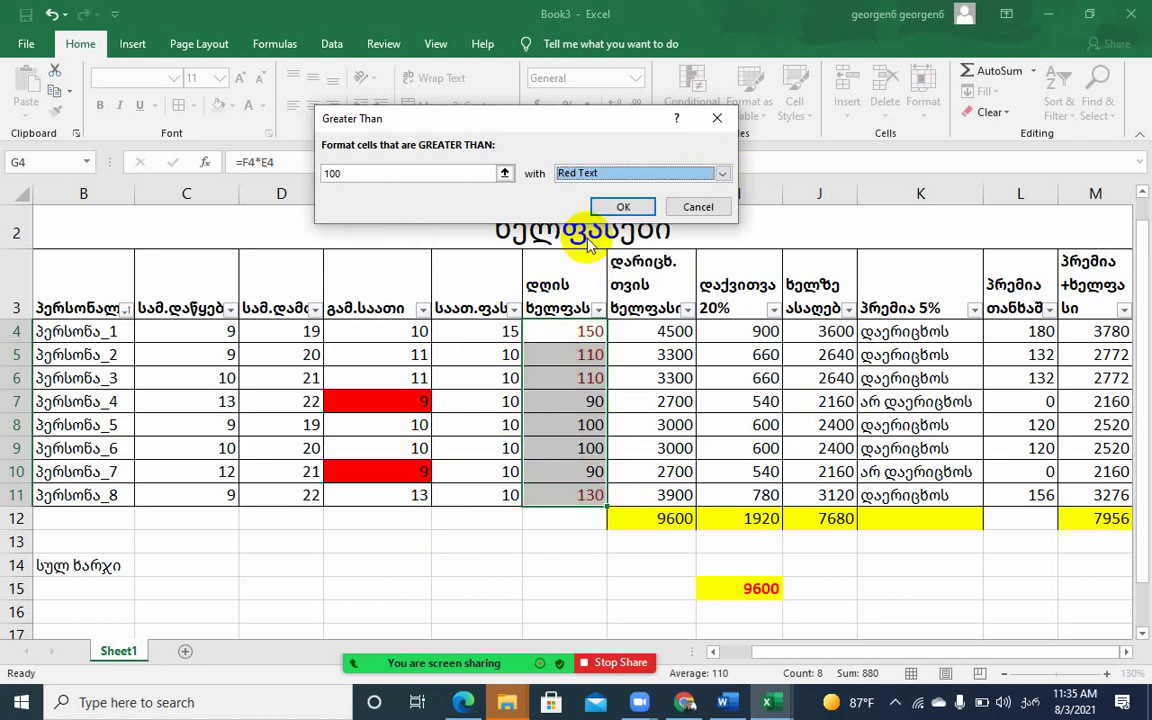
click(722, 176)
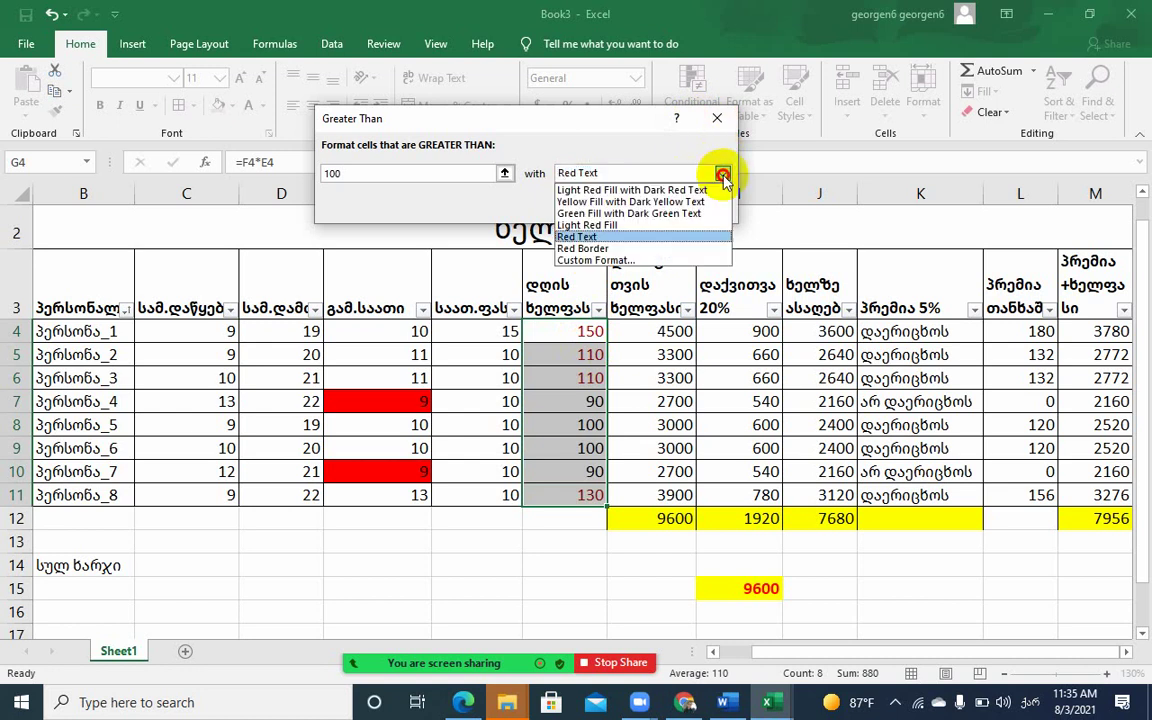
click(597, 203)
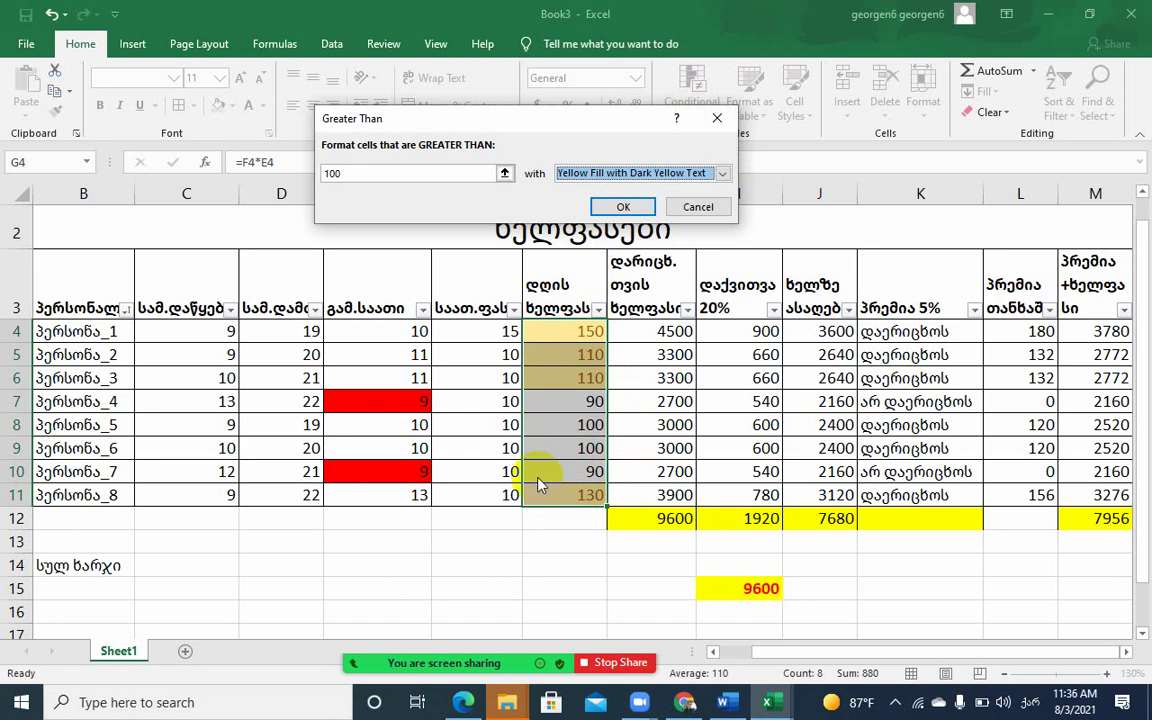
click(699, 208)
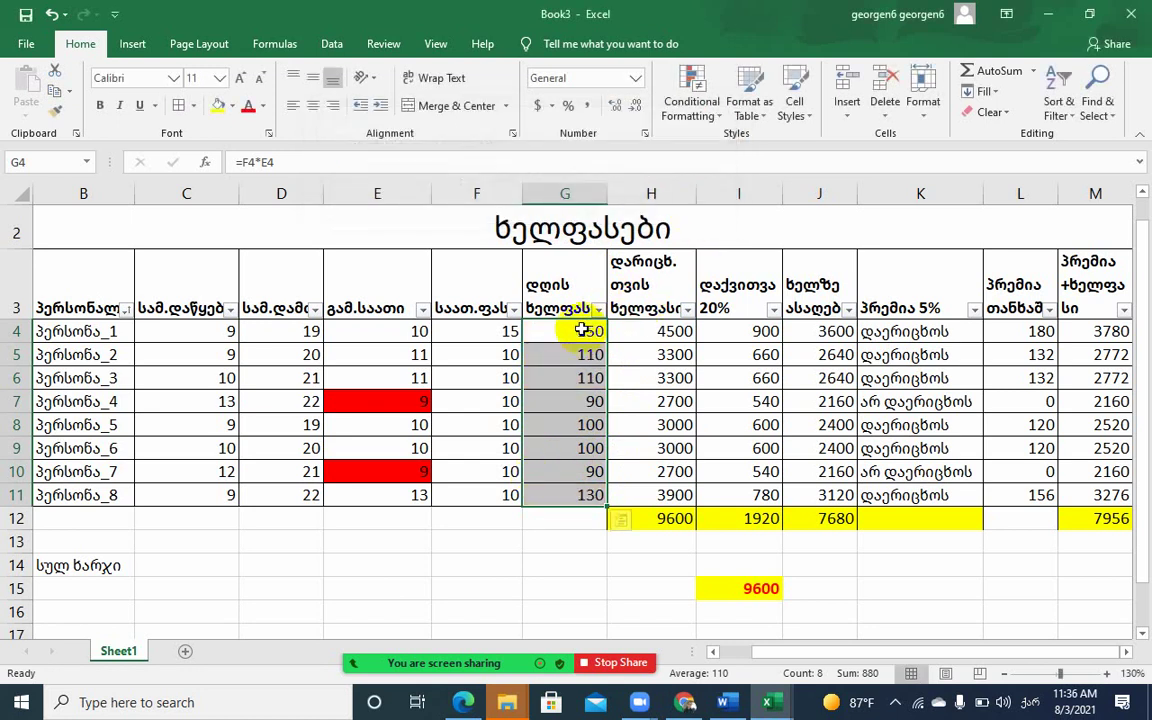
click(563, 471)
click(576, 422)
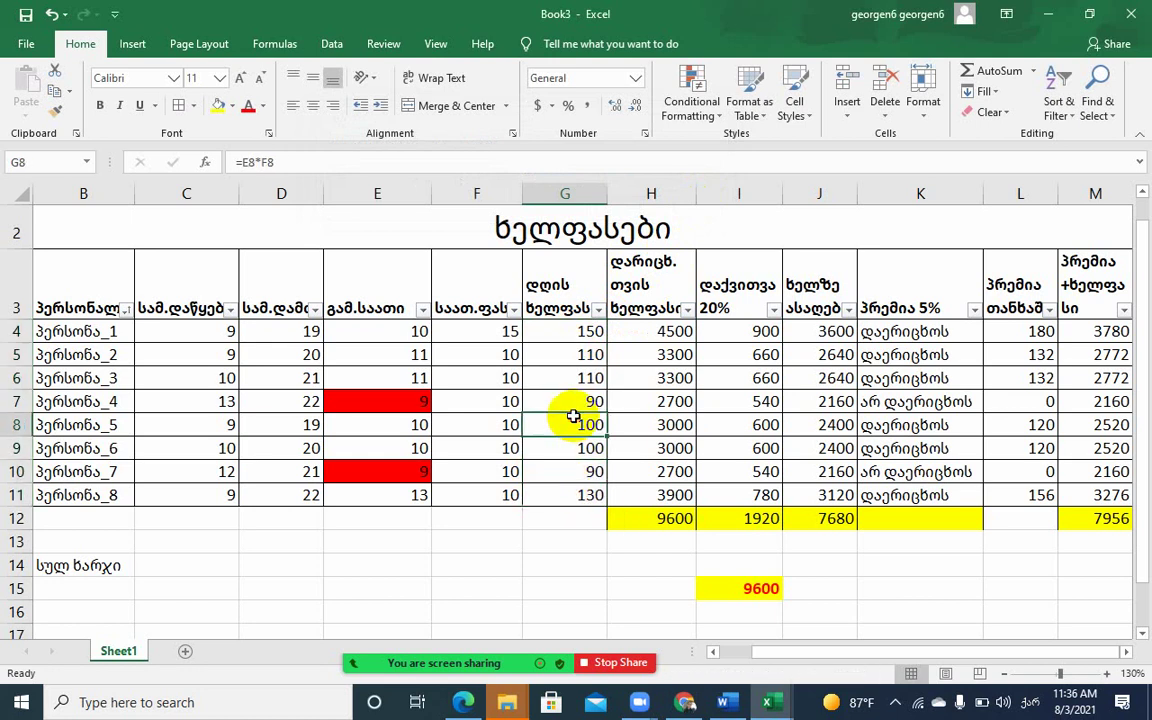
scroll(570, 432, down, 2)
scroll(524, 548, up, 2)
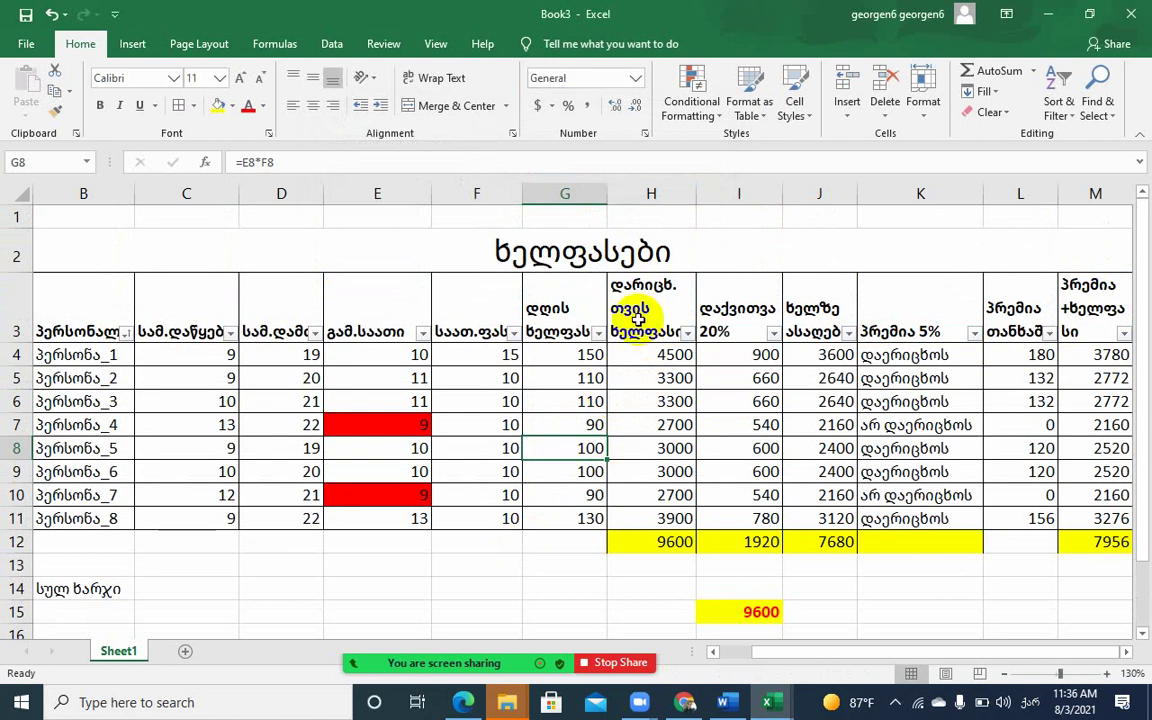
click(598, 334)
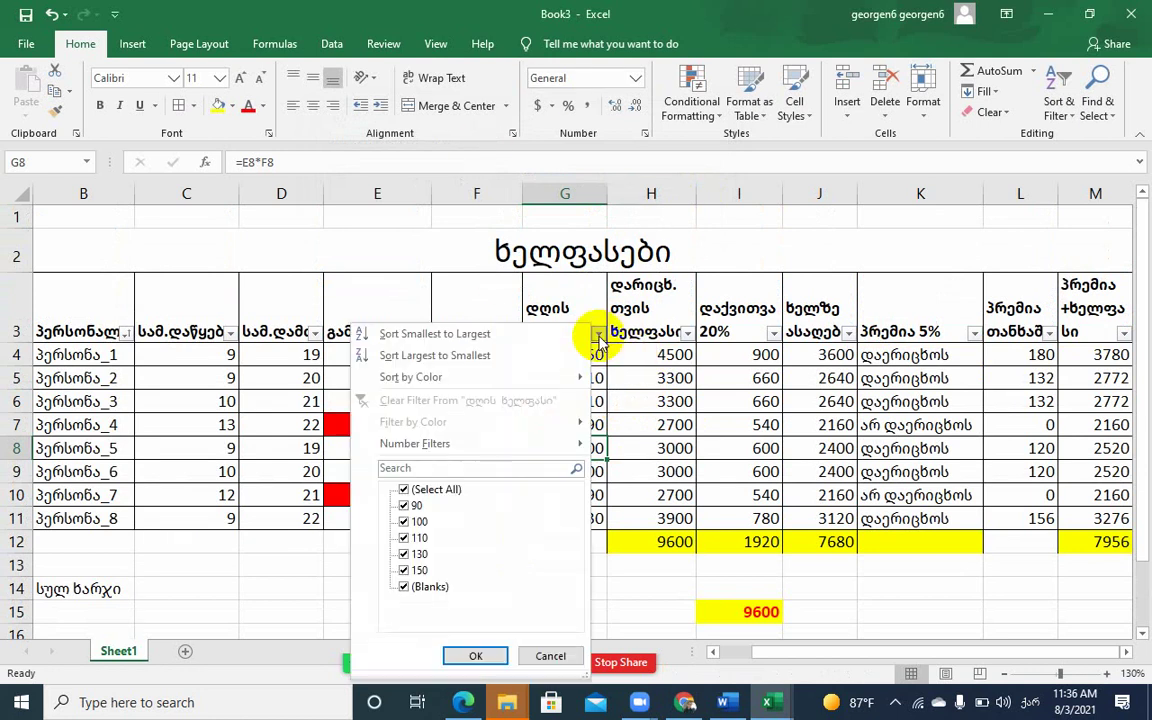
click(719, 118)
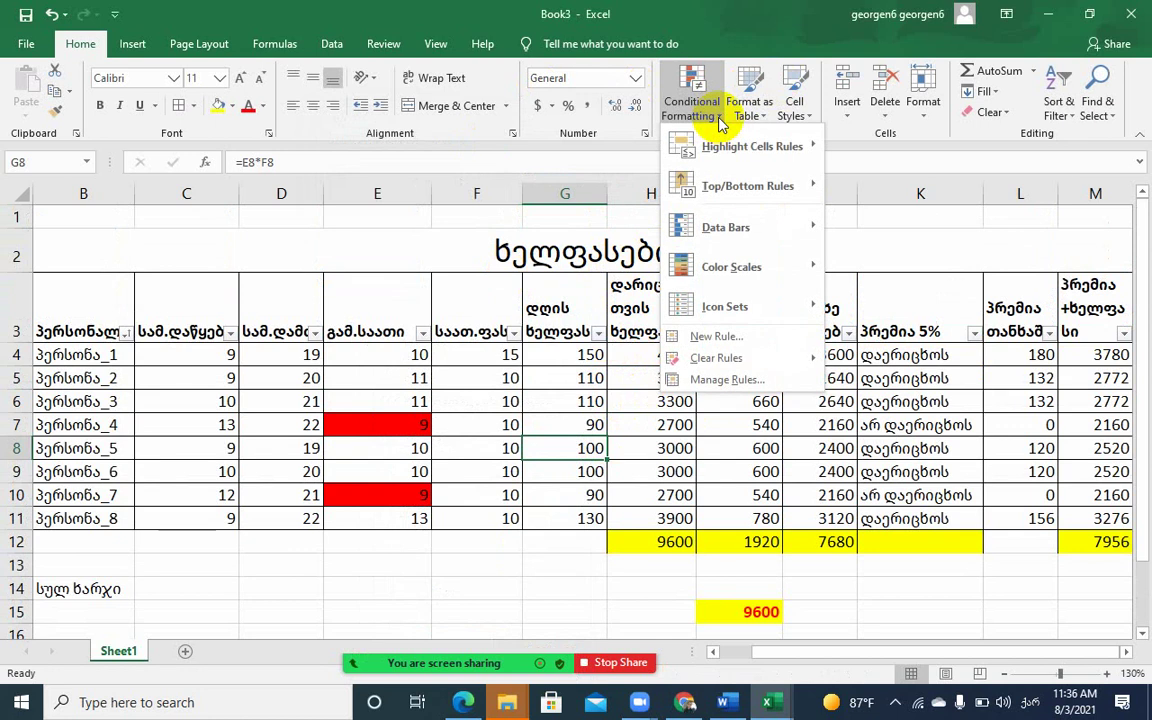
click(700, 105)
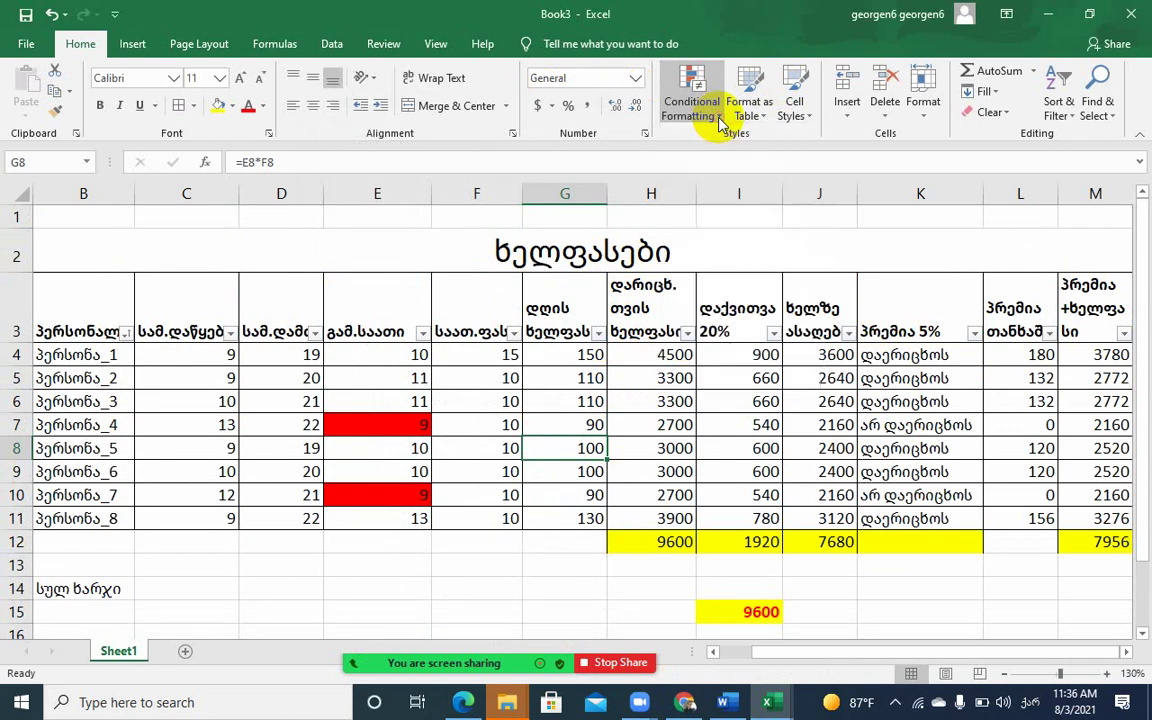
click(425, 336)
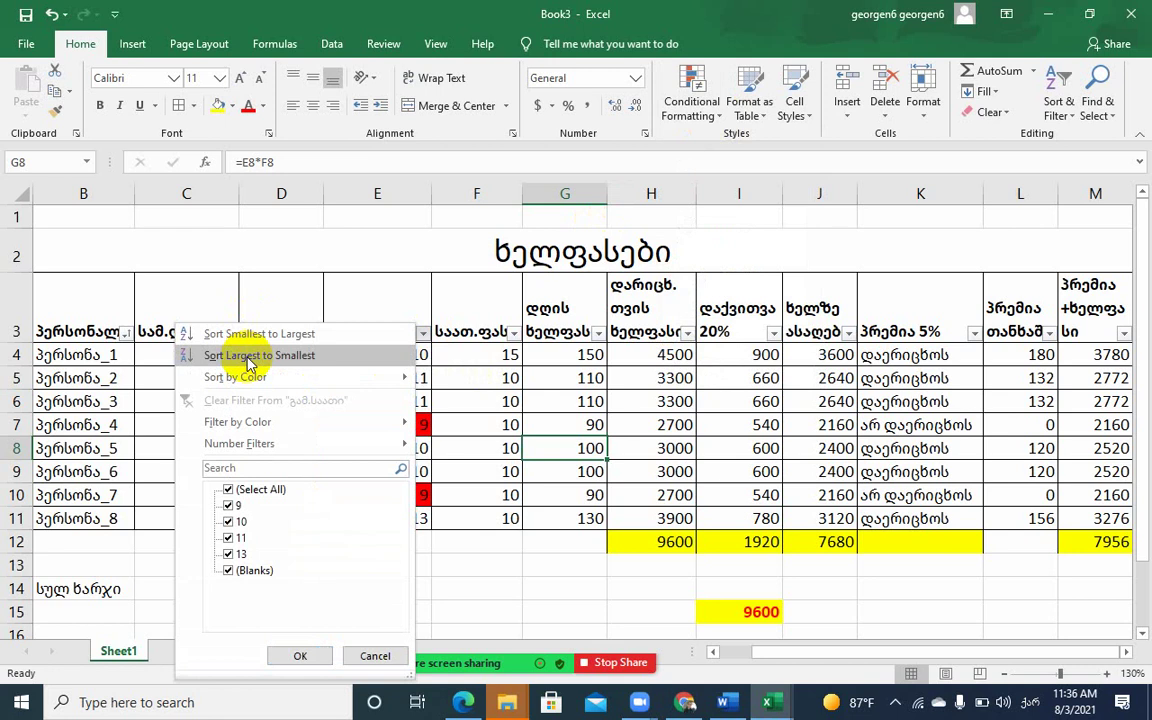
click(560, 378)
click(562, 374)
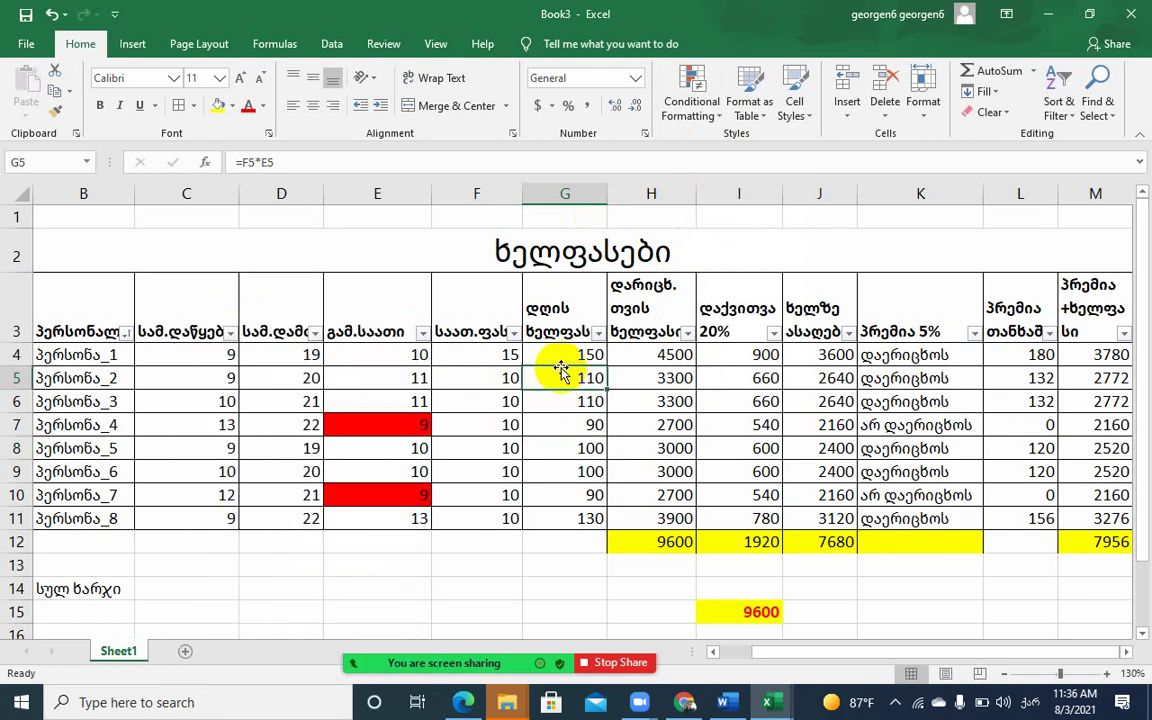